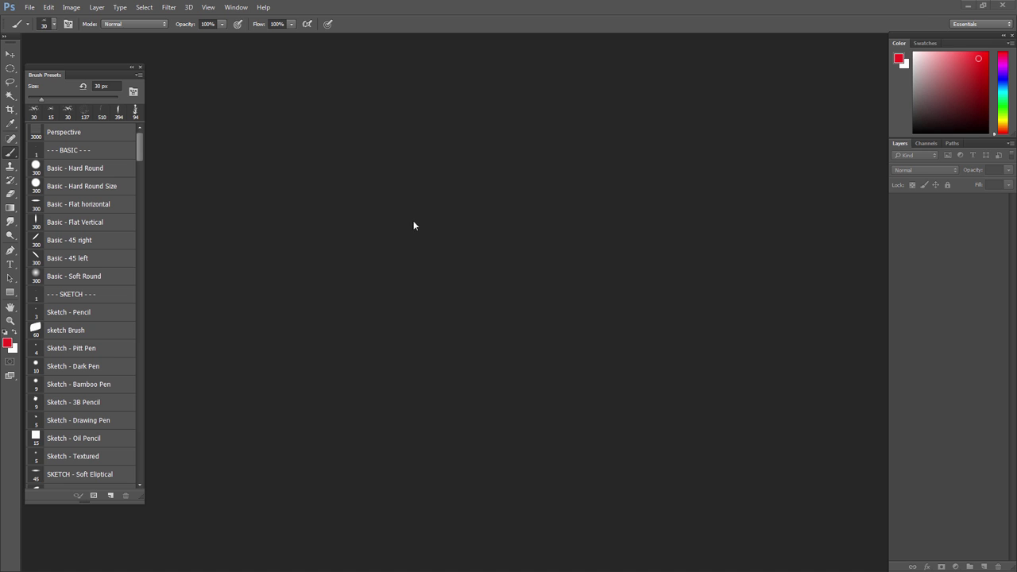
Step: Create a new 3200 × 1800 px document from a saved preset
key(ctrl+n)
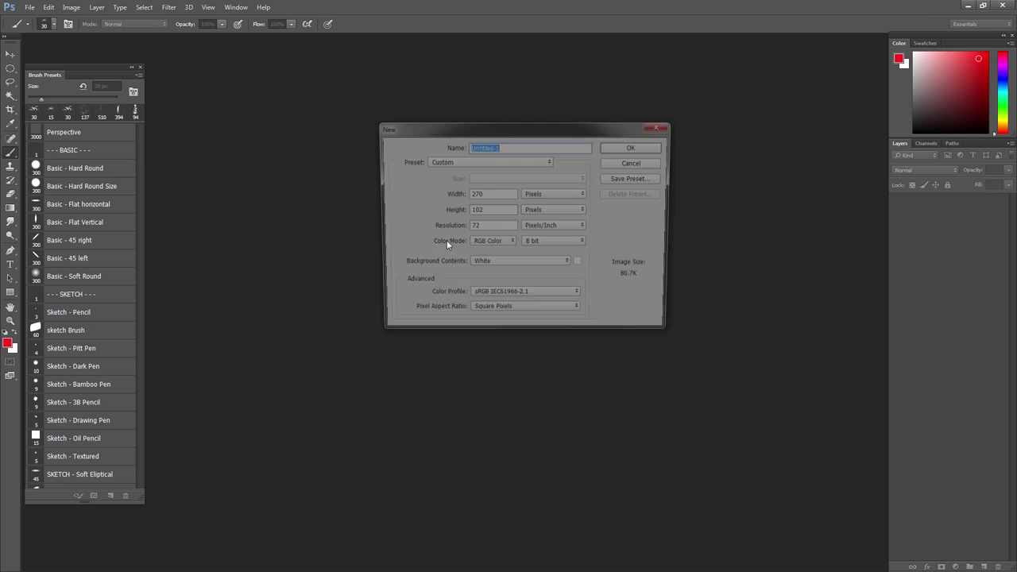
click(489, 161)
click(462, 195)
key(Return)
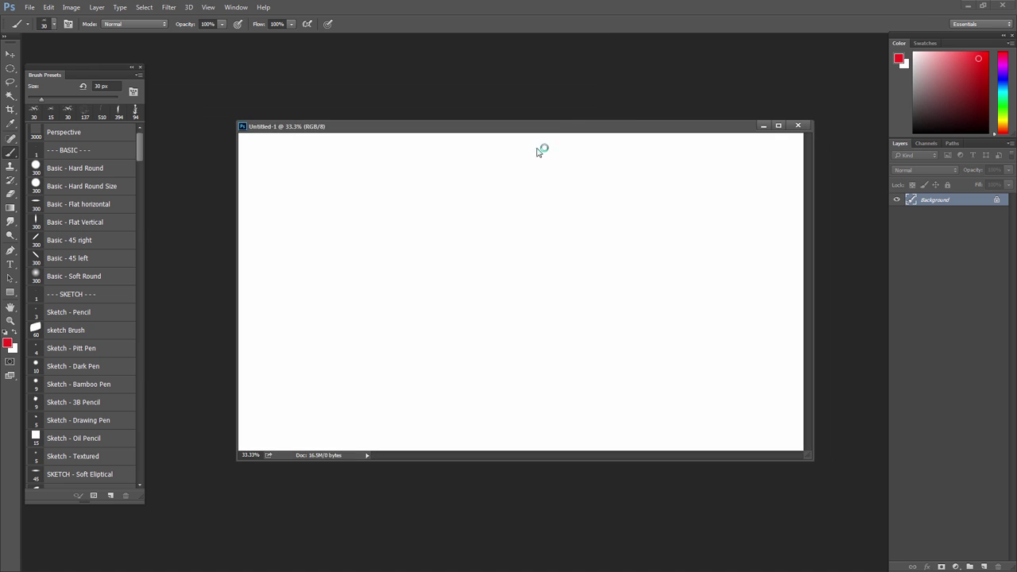
Step: Check the document's image size with the width shown in pixels
click(71, 8)
click(88, 82)
click(617, 197)
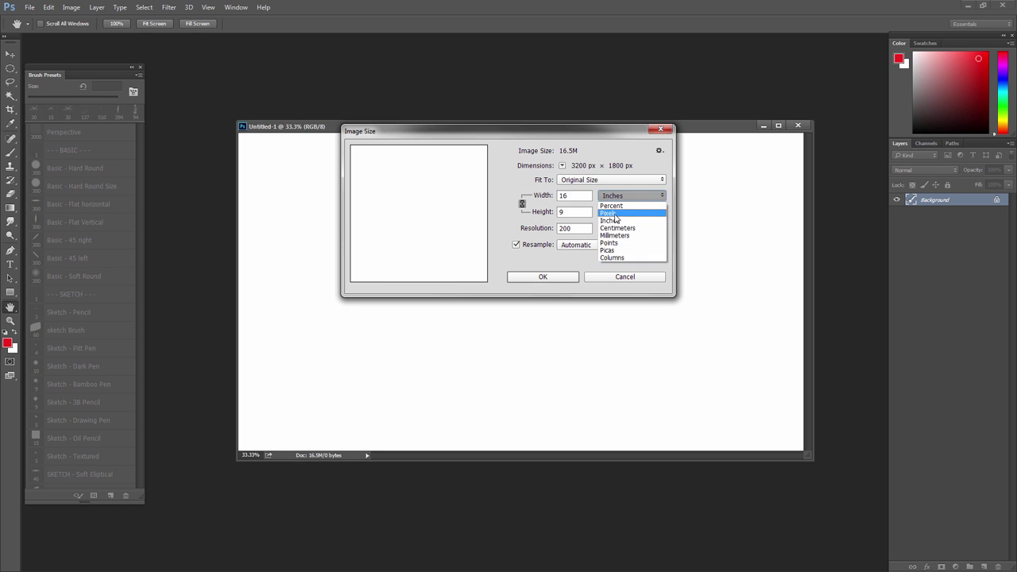
click(615, 212)
click(551, 277)
Step: Switch to full-screen mode, add a new layer and fill it with mid grey
key(f)
drag(460, 268, 523, 272)
click(985, 565)
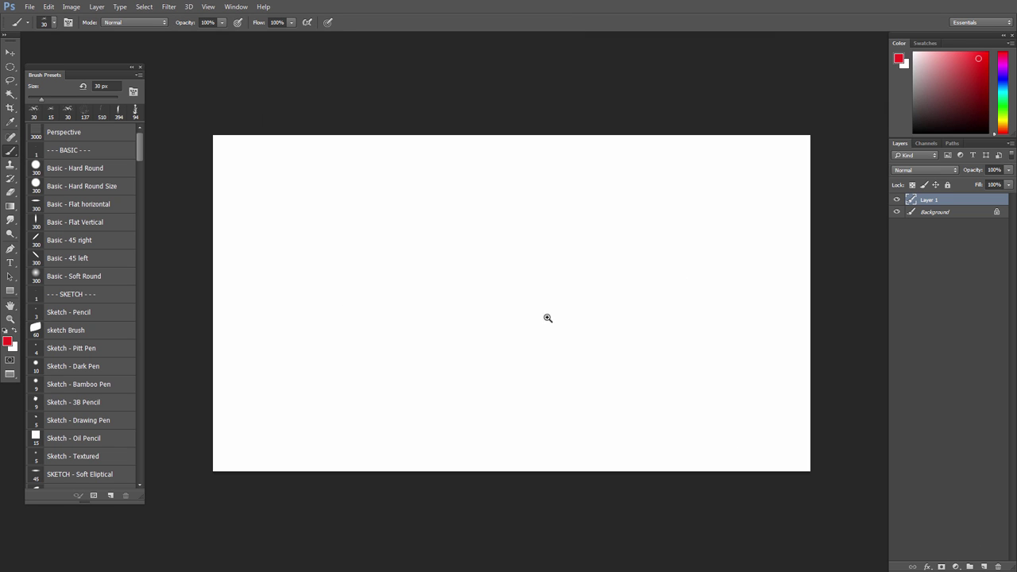
drag(546, 317, 565, 317)
drag(921, 71, 888, 71)
key(alt+BackSpace)
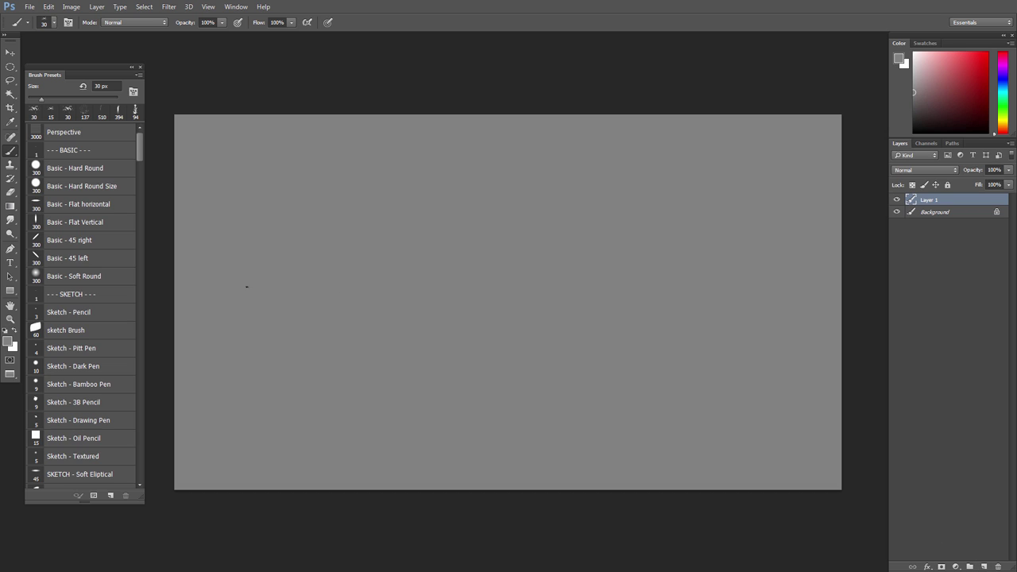
Step: Try a dark grey test stroke with the Blocking - Thick Aggressive brush and undo it
drag(139, 139, 134, 202)
click(119, 230)
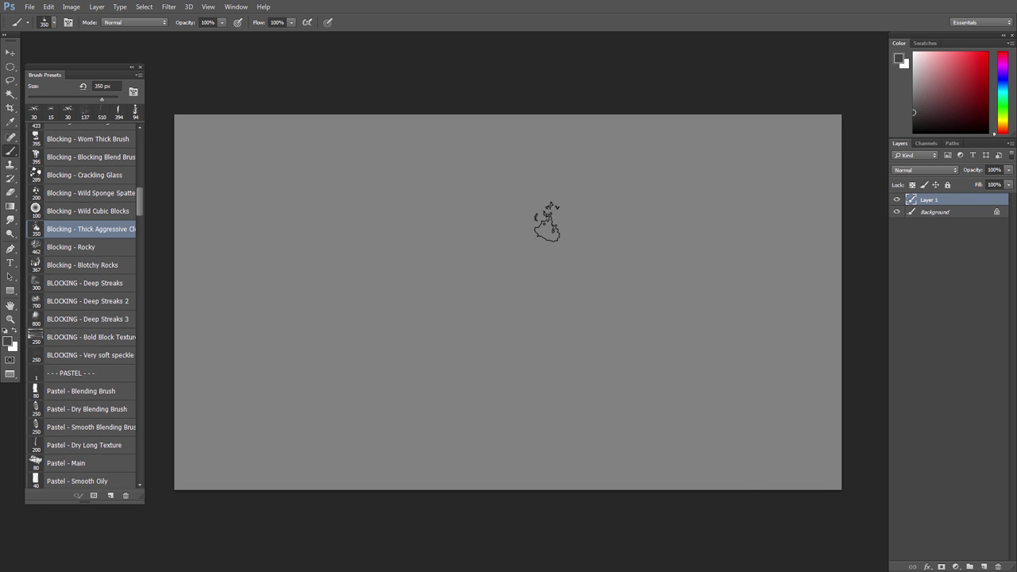
drag(562, 210, 553, 124)
key(ctrl+z)
Step: Block in dark grey texture across the middle and lower canvas with the Blocking - Rocky brush
click(96, 253)
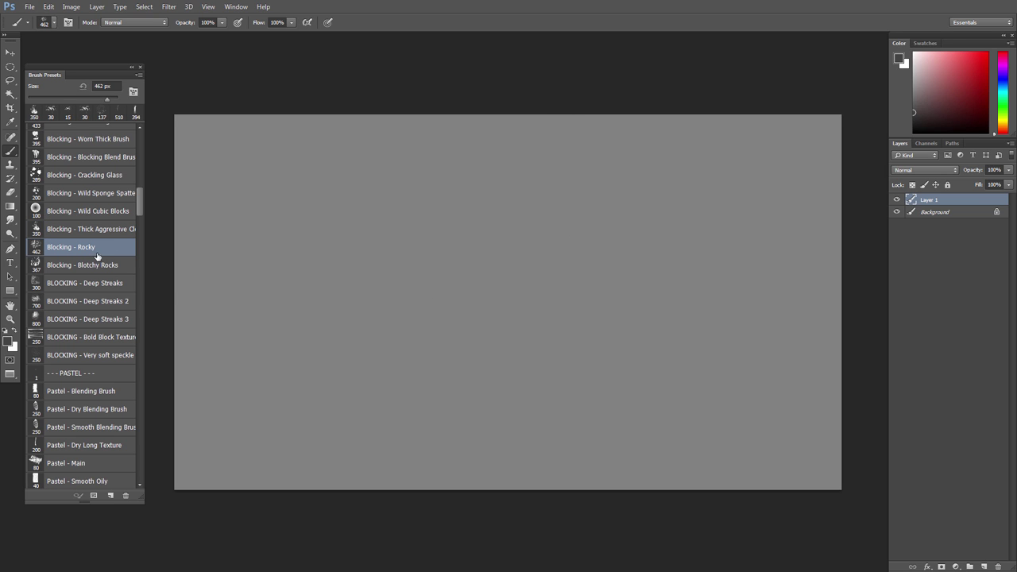
mouse_move(584, 147)
mouse_down()
mouse_move(552, 304)
mouse_move(491, 324)
mouse_up()
mouse_move(329, 408)
mouse_down()
mouse_move(324, 221)
mouse_move(747, 333)
mouse_up()
drag(429, 409, 751, 445)
drag(397, 349, 374, 445)
Step: Paint light grey Rocky texture in the upper centre and left of centre
click(913, 65)
drag(665, 175, 533, 159)
drag(439, 294, 497, 155)
Step: Extend the Rocky texture over the left side and upper right using dark and light greys sampled from the canvas
alt+click(450, 245)
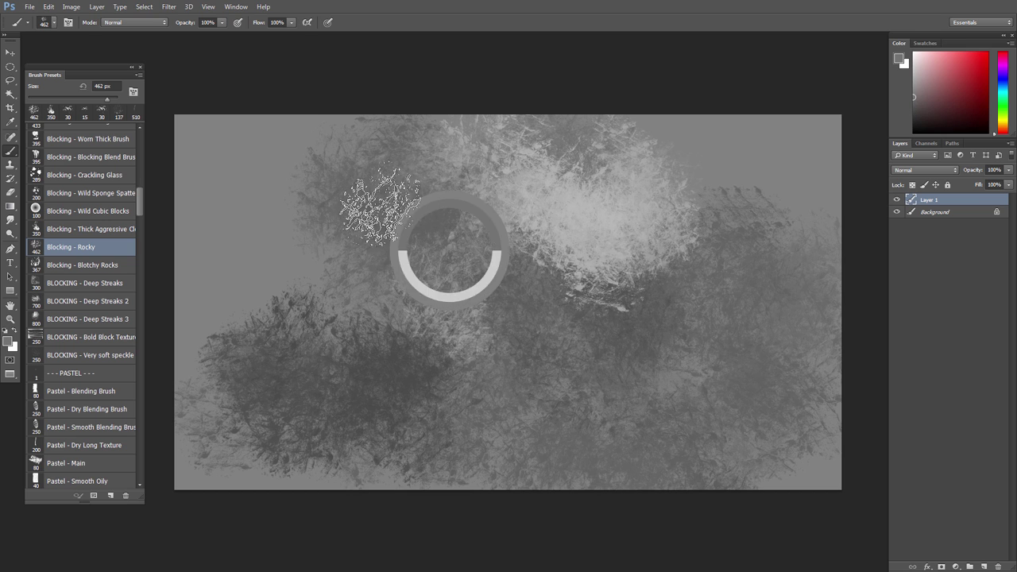
alt+click(295, 373)
drag(278, 262, 238, 175)
drag(157, 445, 397, 453)
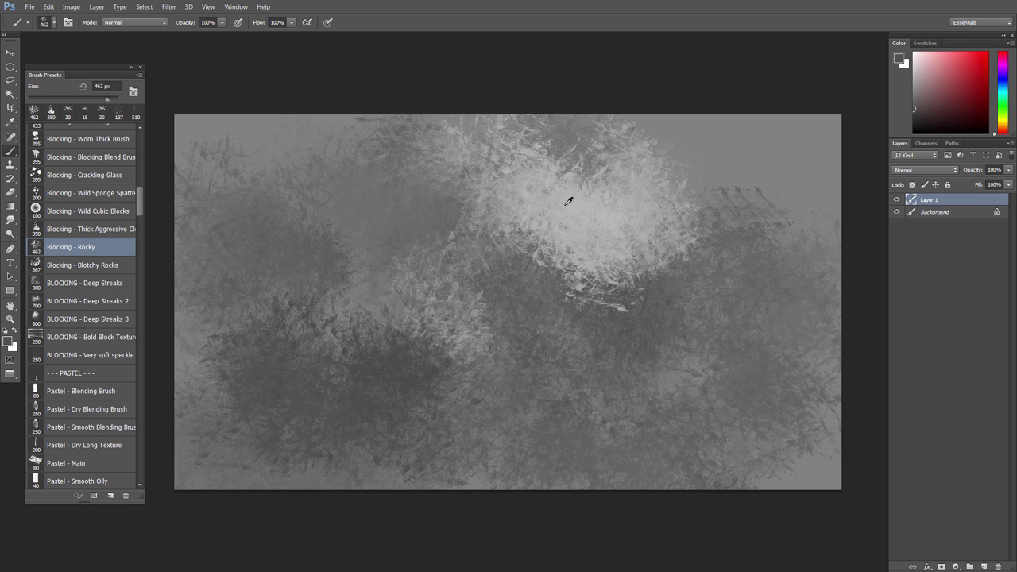
alt+click(570, 200)
drag(330, 206, 429, 270)
mouse_move(699, 159)
mouse_down()
mouse_move(749, 227)
mouse_move(787, 238)
mouse_up()
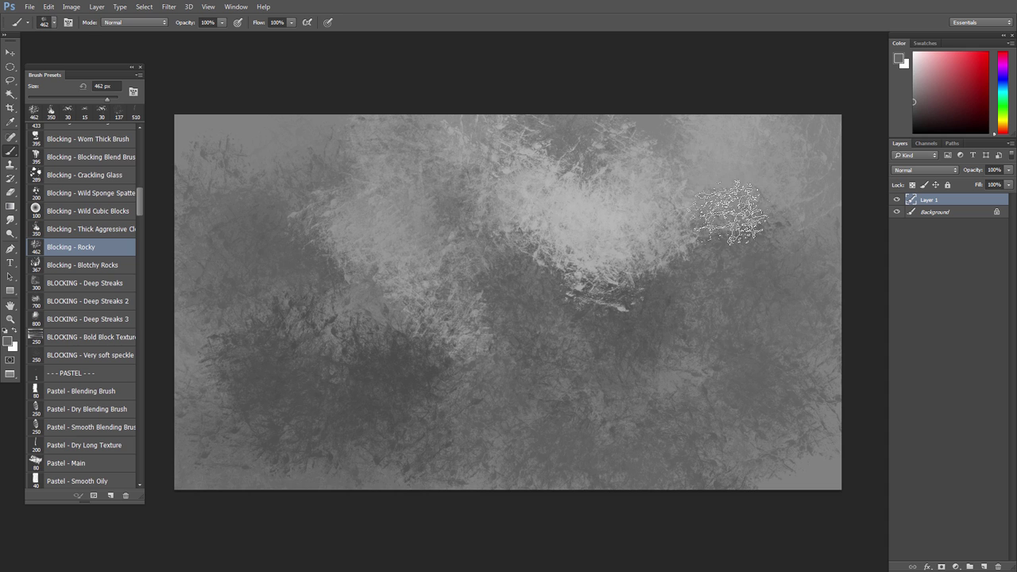
Step: Add a texture stroke left of centre with the BLOCKING - Deep Streaks 3 brush enlarged to 1100 px
click(82, 265)
key(alt)
click(87, 339)
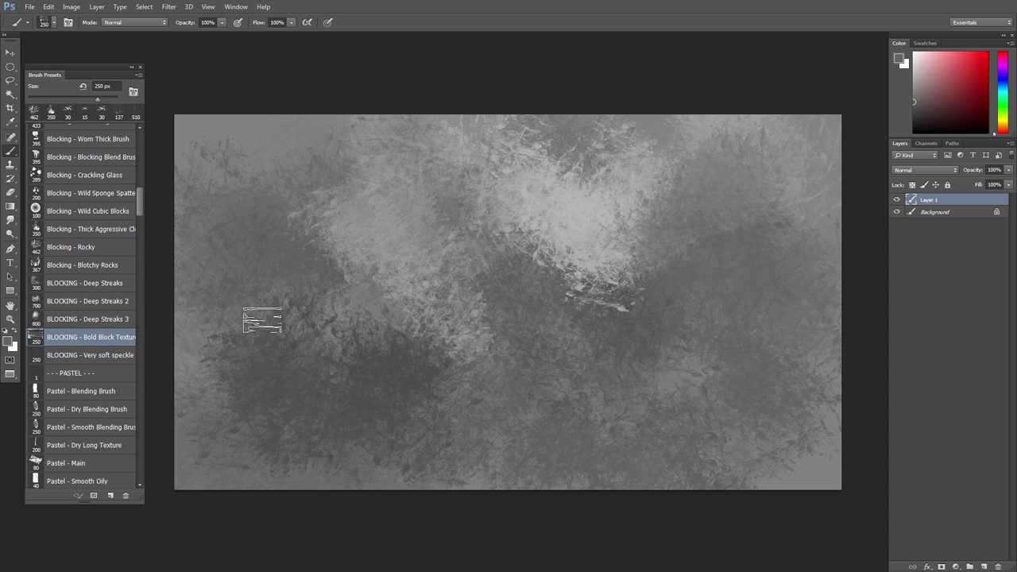
click(89, 320)
key(bracketright)
key(bracketright)
key(bracketright)
drag(306, 330, 259, 301)
drag(89, 300, 99, 273)
click(97, 269)
Step: Paint dark scratchy ground lines across the lower canvas with the BLOCKING - Perspective Floor brush
drag(140, 195, 141, 176)
click(113, 179)
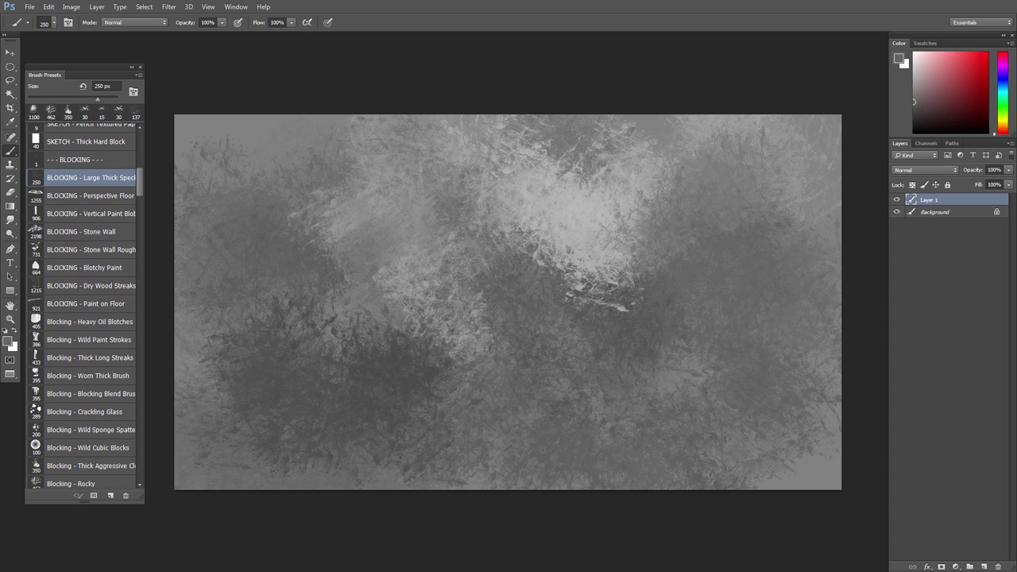
key(period)
mouse_move(334, 457)
mouse_down()
mouse_move(294, 451)
mouse_move(464, 459)
mouse_move(712, 355)
mouse_up()
Step: Paint light grey vertical strokes on the left, upper left and right with the BLOCKING - Vertical Paint brush
click(115, 214)
alt+click(356, 215)
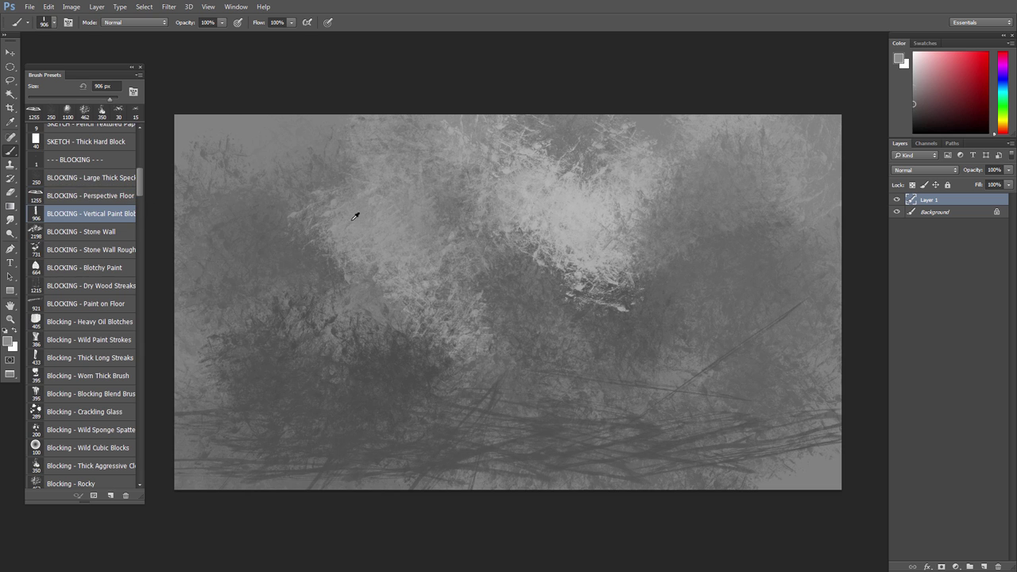
drag(236, 168, 198, 291)
drag(359, 135, 362, 163)
drag(783, 183, 797, 291)
Step: Delete the BLOCKING - Stone Wall and Stone Wall Rough brush presets and redo the last vertical stroke on the right
alt+click(89, 232)
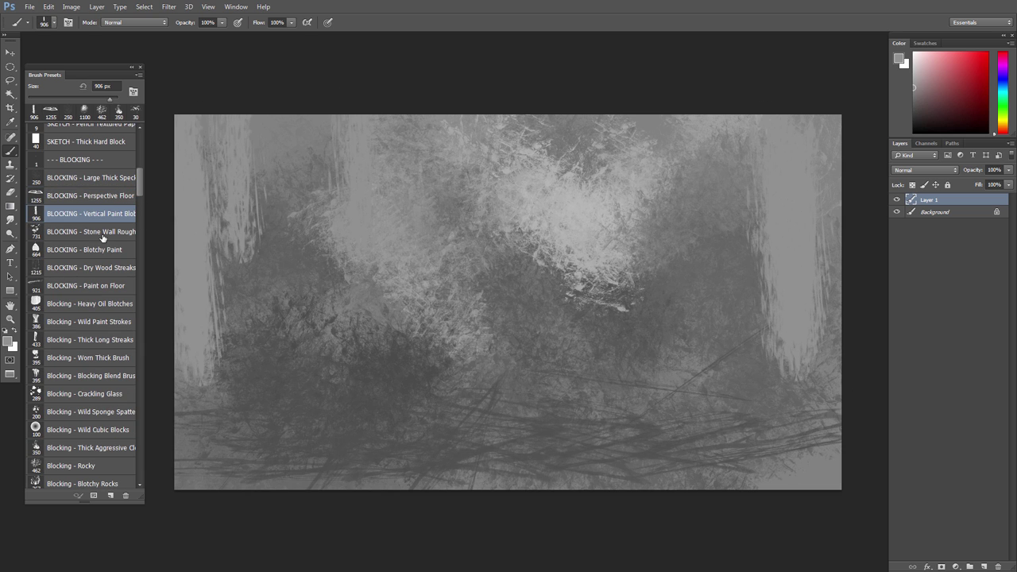
key(ctrl+z)
alt+click(94, 233)
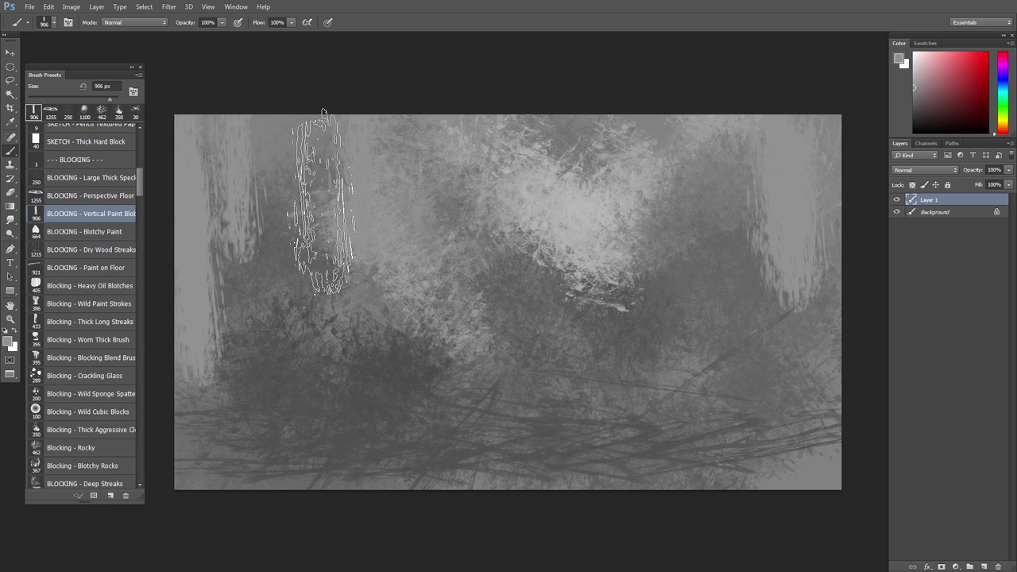
drag(774, 239, 760, 242)
Step: Dab grey blotches over the left side with the BLOCKING - Blotchy Paint brush using sampled tones
click(92, 236)
click(436, 238)
drag(278, 274, 330, 309)
alt+click(301, 240)
click(289, 258)
click(215, 205)
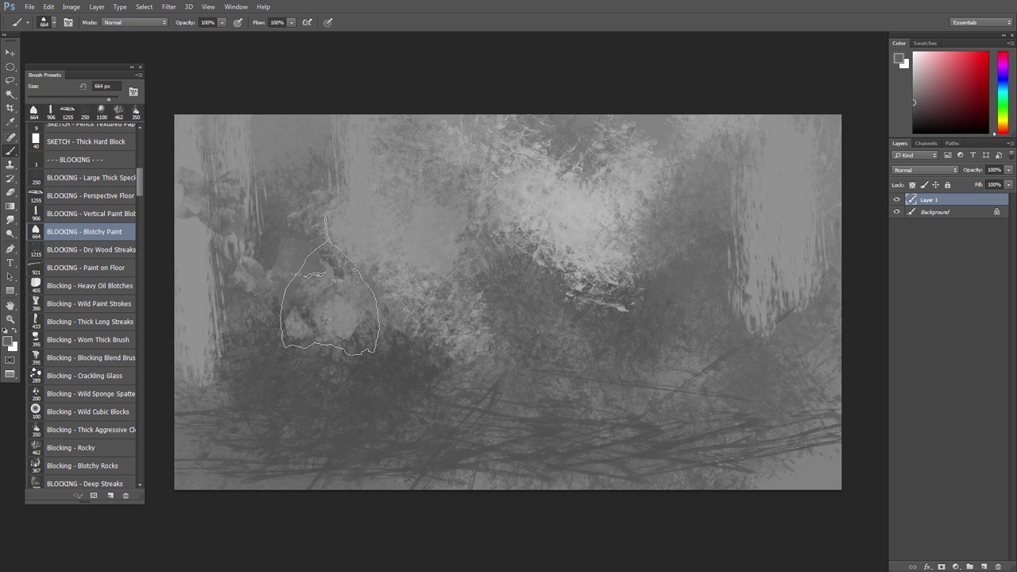
Step: Dab Blotchy Paint marks beside the right vertical strokes and right of centre using sampled greys
alt+click(765, 255)
click(726, 273)
click(805, 322)
alt+click(655, 259)
click(612, 261)
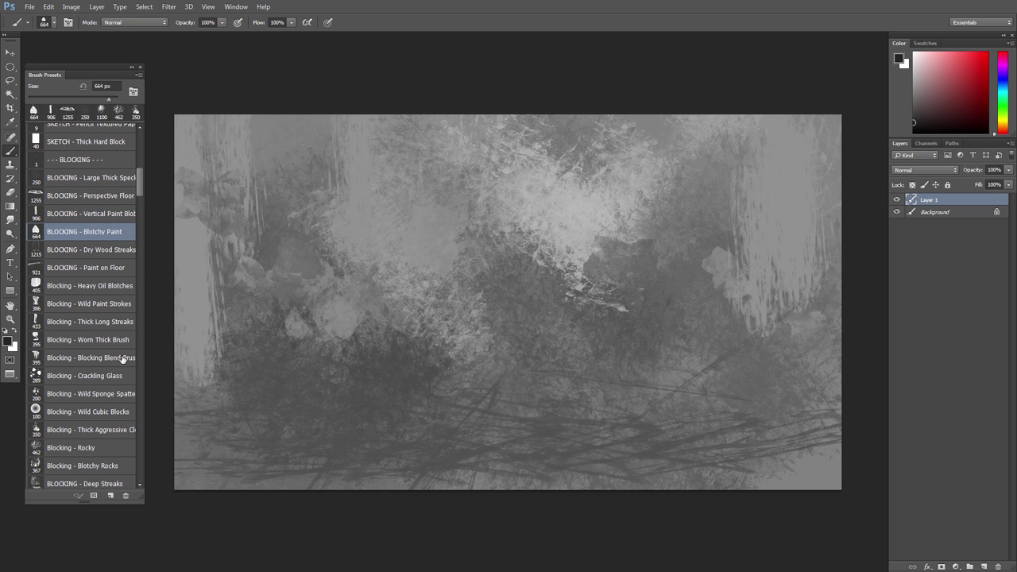
Step: Paint near-black ground strokes across the bottom of the canvas with the BLOCKING - Paint on Floor brush
click(79, 271)
drag(459, 438, 516, 438)
drag(221, 454, 294, 469)
drag(749, 447, 762, 403)
drag(667, 433, 741, 429)
drag(370, 443, 238, 452)
Step: Build a dark mass at lower left and a smaller one at centre with the Blocking - Heavy Oil Blotches brush
click(91, 287)
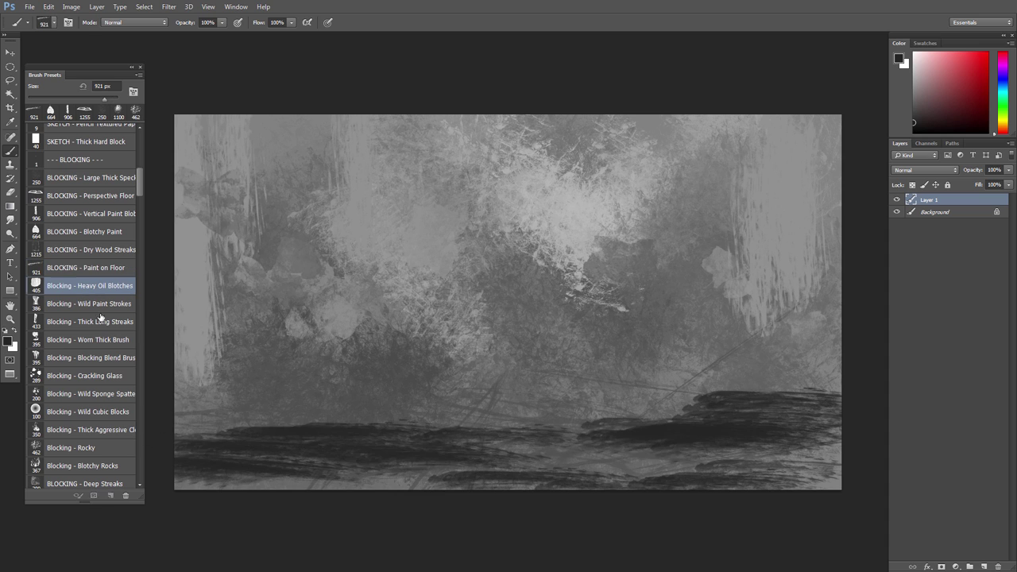
click(411, 409)
click(295, 392)
alt+click(198, 467)
click(338, 365)
drag(346, 351, 386, 325)
click(538, 275)
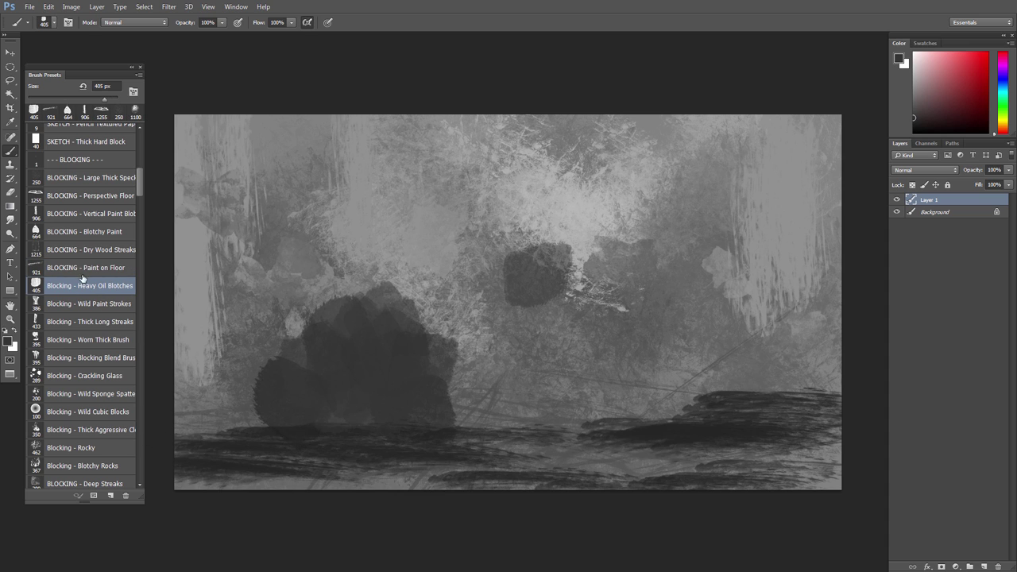
Step: Carve light grey into the top of the lower-left dark mass with the Blocking - Wild Paint Strokes brush
click(88, 303)
alt+click(469, 338)
drag(477, 363, 374, 286)
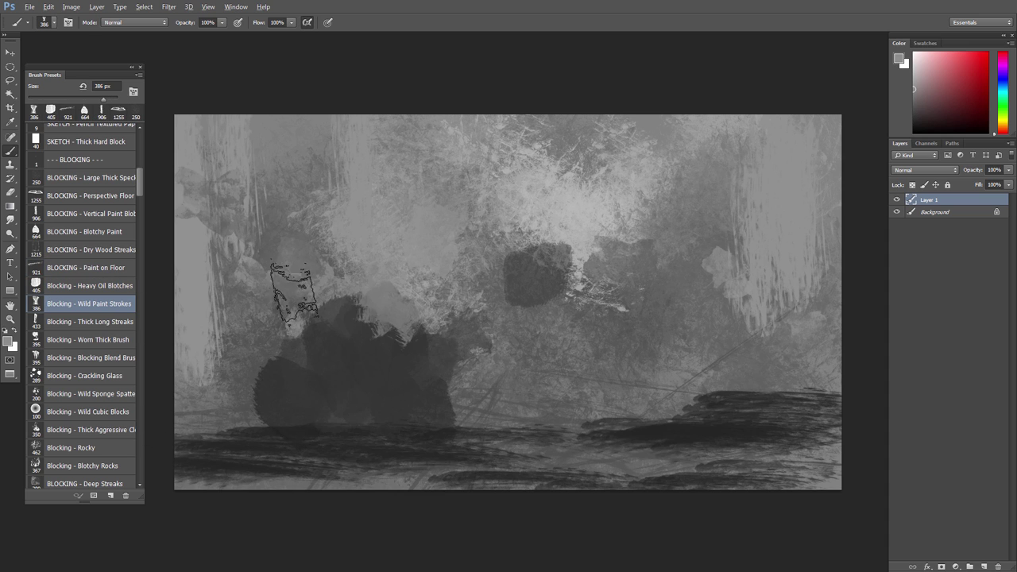
drag(294, 294, 361, 308)
Step: Paint tall dark grey shapes on the left, centre and right with Wild Paint Strokes using sampled tones
alt+click(283, 345)
drag(253, 355, 300, 216)
drag(461, 302, 529, 272)
alt+click(548, 297)
drag(556, 326, 570, 367)
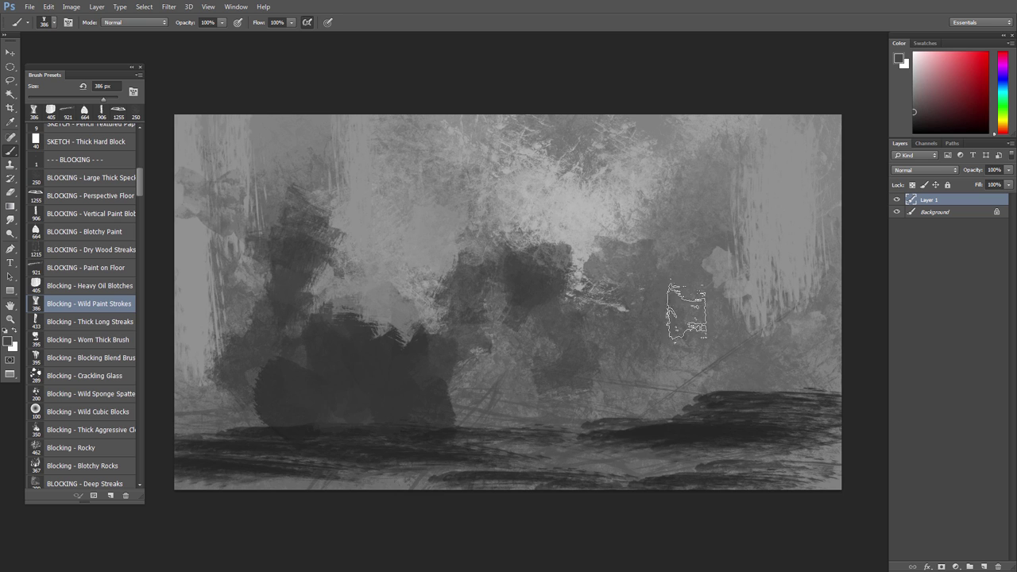
mouse_move(687, 311)
mouse_down()
mouse_move(700, 199)
mouse_move(710, 359)
mouse_move(763, 260)
mouse_move(744, 278)
mouse_move(756, 155)
mouse_up()
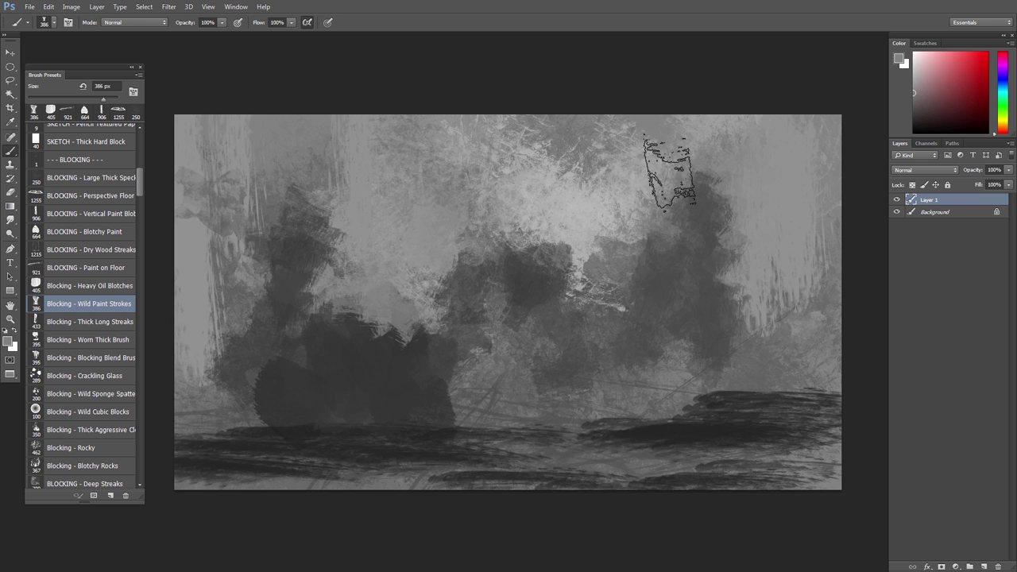
Step: Lighten beside the right dark shape's top and add darker dabs along the ground at centre right
drag(669, 173, 677, 208)
alt+click(665, 325)
drag(717, 375, 580, 405)
alt+click(730, 416)
drag(513, 410, 481, 402)
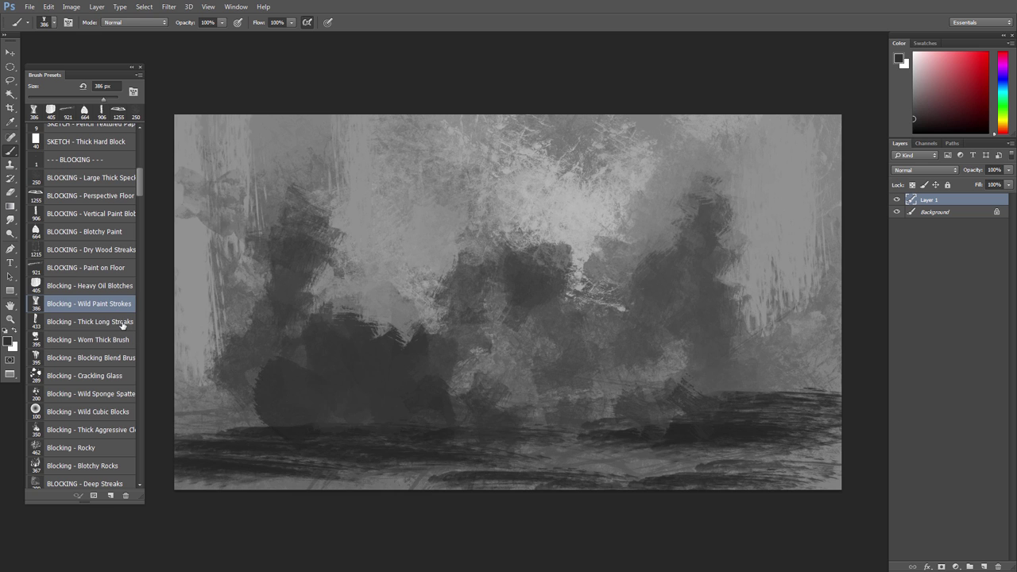
Step: Streak grey strokes over the left dark mass with the Blocking - Thick Long Streaks brush, and flip the picture horizontally
click(123, 323)
mouse_move(433, 266)
mouse_down()
mouse_move(373, 314)
mouse_move(359, 347)
mouse_up()
key(ctrl+alt+z)
key(ctrl+alt+z)
alt+click(351, 314)
alt+click(292, 327)
drag(270, 377, 243, 393)
drag(293, 258, 280, 306)
key(ctrl+shift+h)
Step: Add sampled mid-grey Thick Long Streaks strokes down the upper left side
alt+click(306, 310)
drag(232, 258, 264, 316)
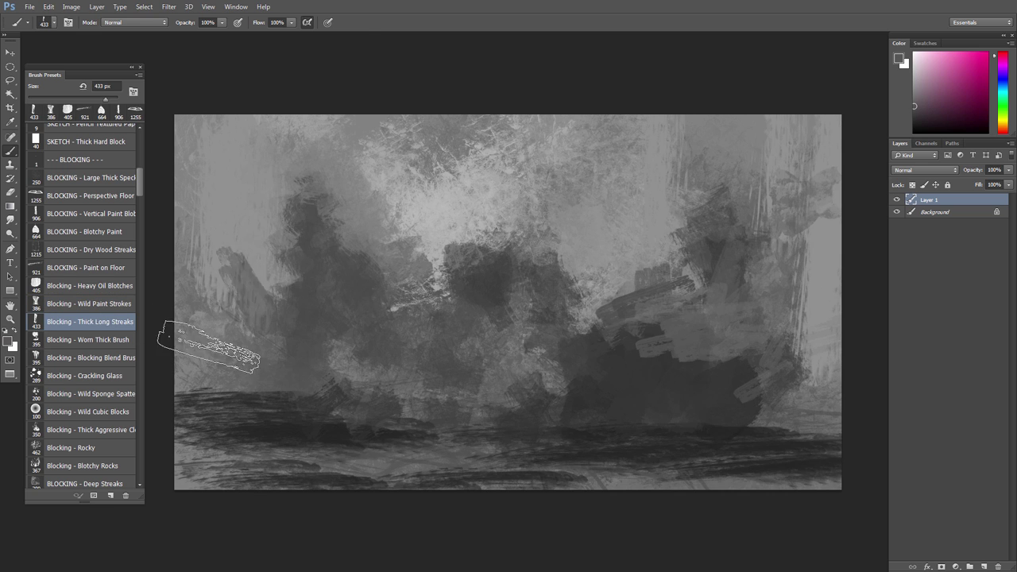
drag(209, 347, 208, 226)
drag(238, 143, 200, 219)
Step: Darken the lower left and lower right edges with streaks of sampled dark grey
alt+click(656, 386)
alt+click(294, 428)
drag(213, 342, 200, 413)
drag(243, 366, 228, 480)
drag(195, 378, 193, 298)
alt+click(735, 400)
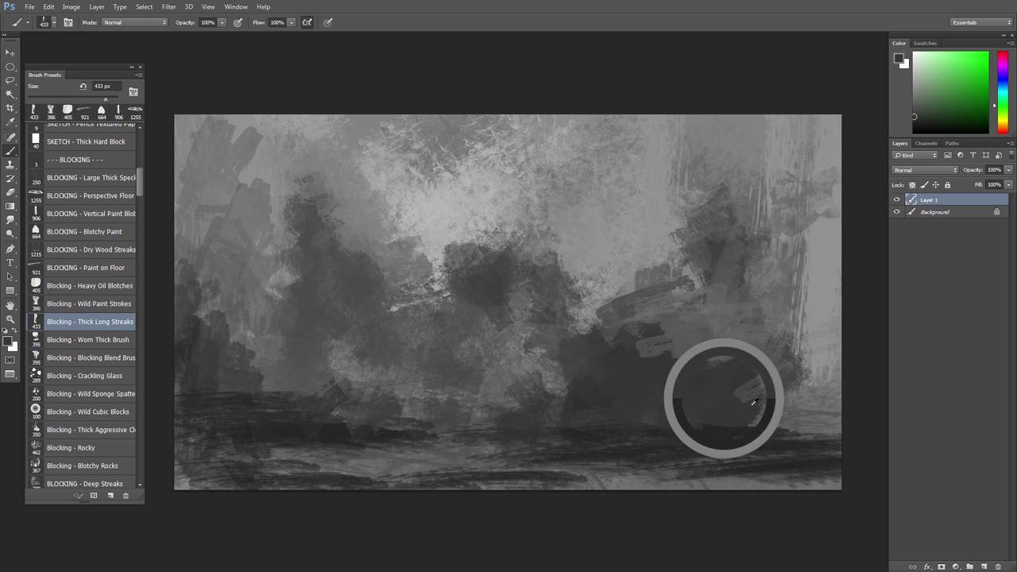
drag(818, 385, 814, 425)
drag(832, 342, 825, 390)
Step: Paint light grey streaks diagonally right of centre and downward left of centre
alt+click(586, 319)
drag(586, 324, 639, 222)
drag(596, 330, 550, 352)
drag(393, 267, 397, 322)
drag(345, 166, 362, 238)
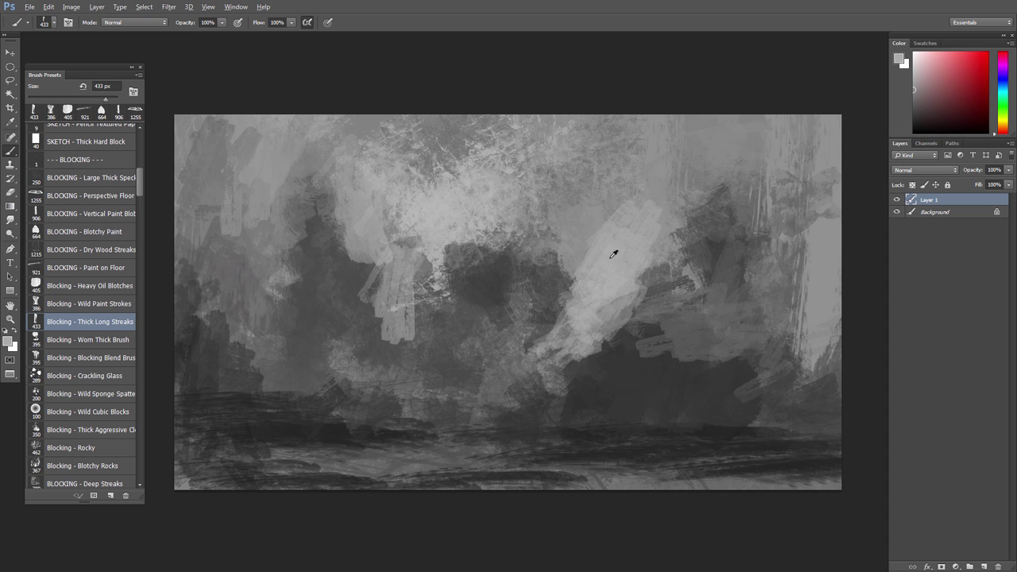
Step: Add more light and mid-grey streaks around the central dark shape
drag(584, 194, 537, 349)
drag(465, 239, 433, 329)
drag(367, 255, 350, 238)
drag(413, 258, 388, 310)
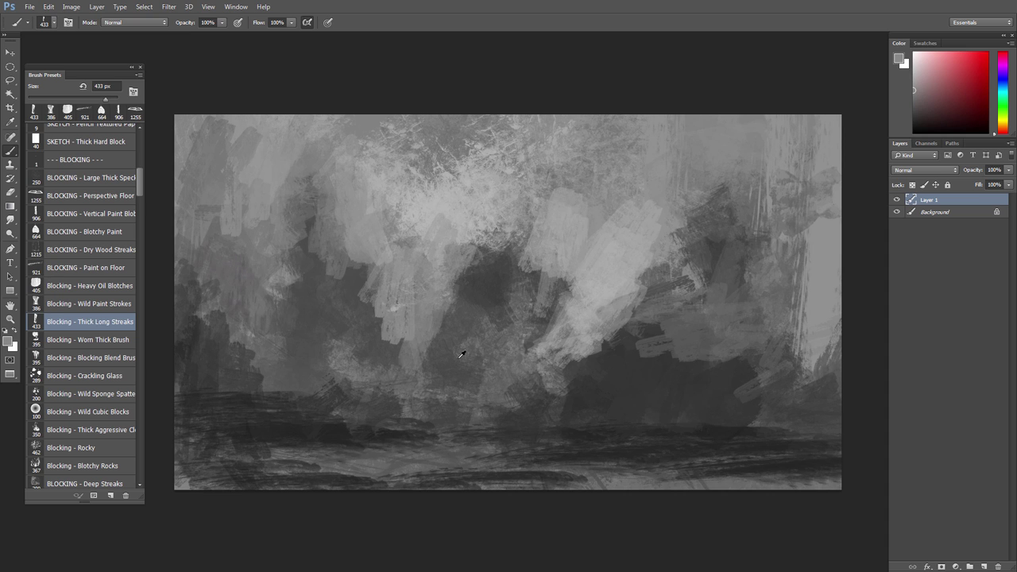
Step: Streak sampled mid grey around the centre and darken the ground and lower sides with dark grey
alt+click(463, 352)
drag(377, 345, 321, 379)
drag(548, 307, 558, 306)
alt+click(638, 386)
drag(532, 459, 358, 475)
drag(230, 445, 326, 467)
alt+click(739, 429)
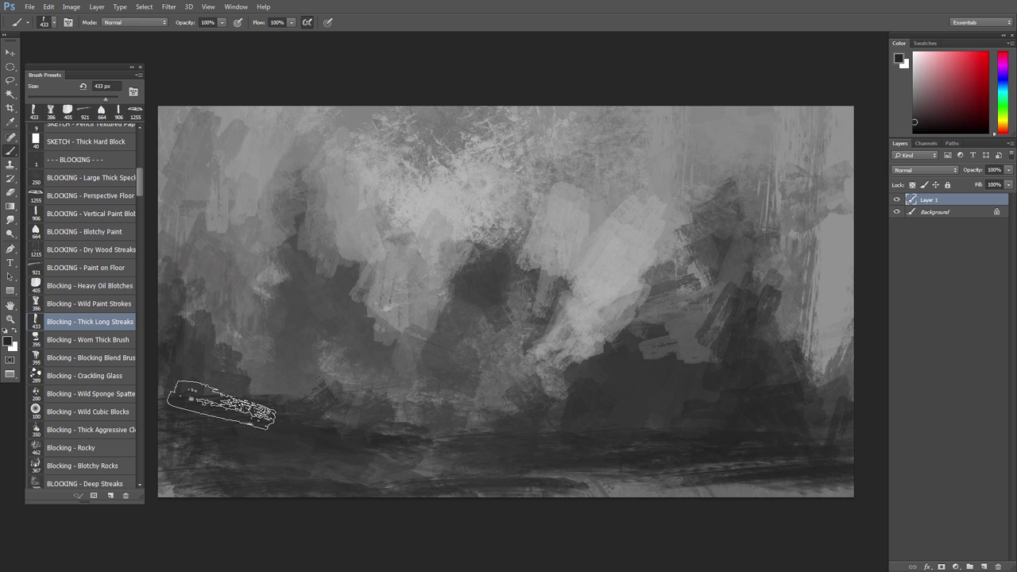
scroll(353, 410, down, 2)
scroll(352, 409, up, 2)
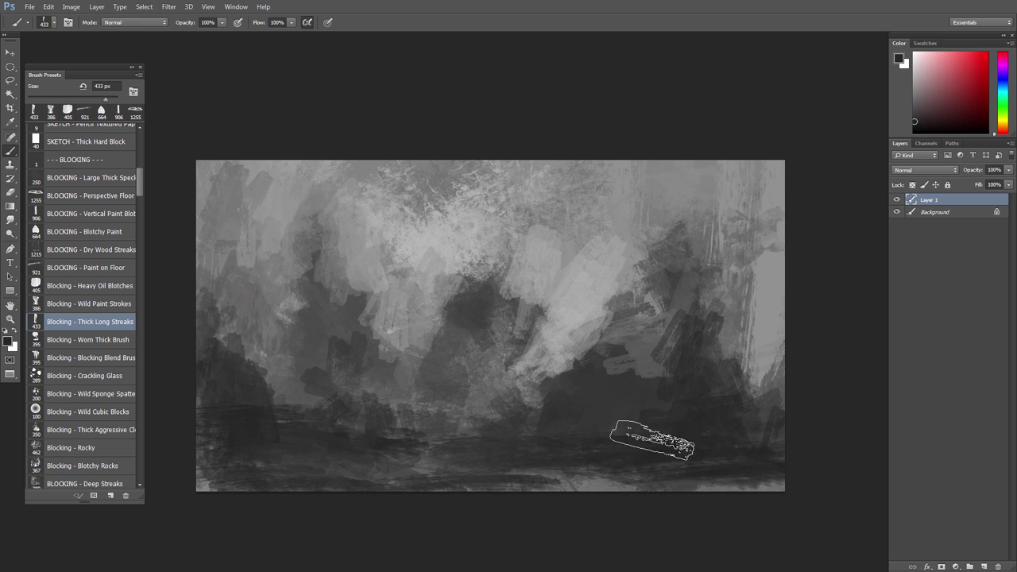
Step: Rotate Layer 1 about 8° clockwise with Free Transform and enlarge it to cover the canvas
key(ctrl+t)
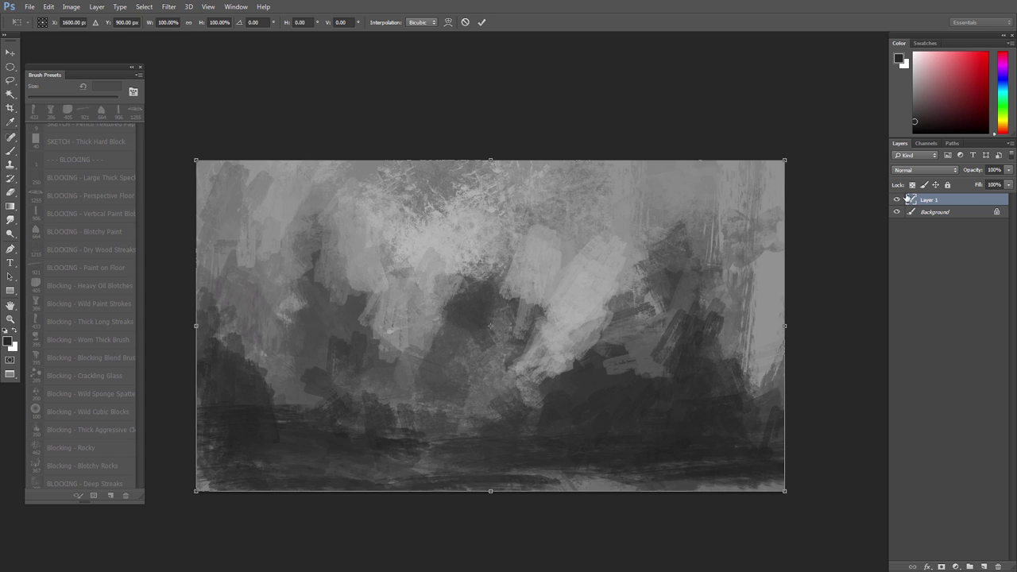
drag(817, 287, 813, 315)
drag(467, 490, 458, 548)
drag(195, 310, 169, 309)
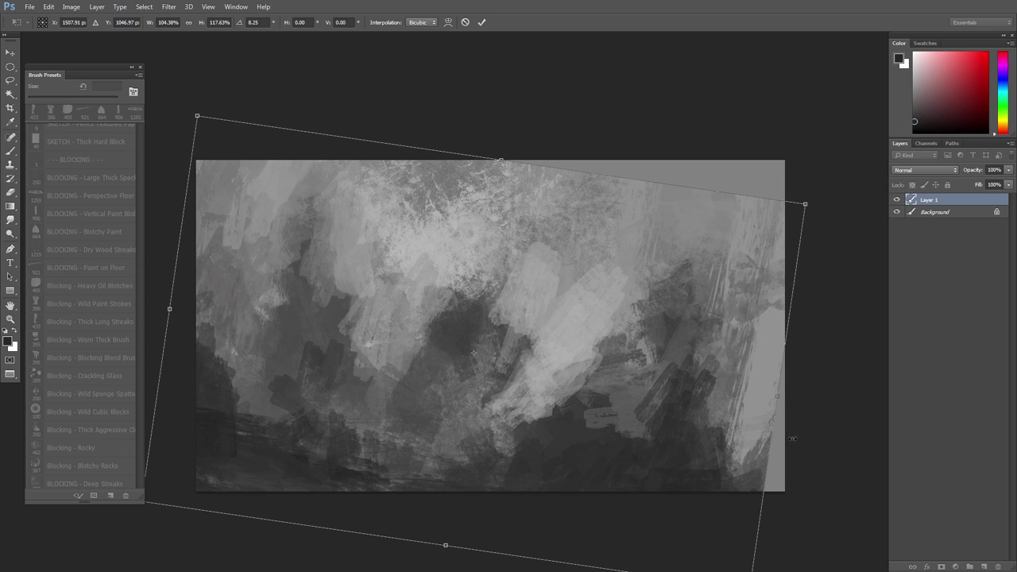
drag(793, 439, 818, 443)
drag(608, 176, 625, 130)
key(Return)
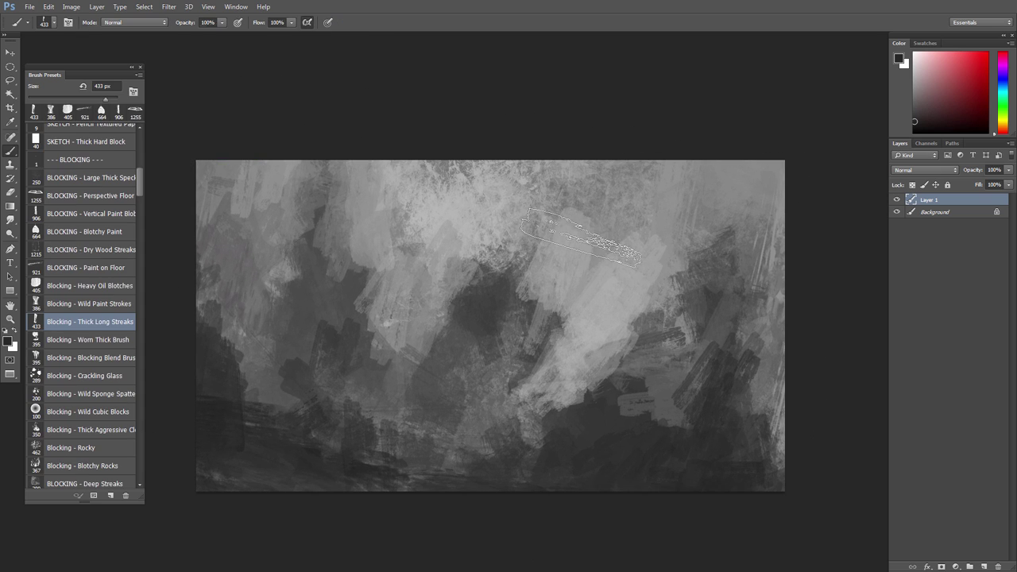
Step: Paint dark grey streaks at the upper left edge and on the upper right
drag(530, 315, 538, 315)
alt+click(252, 370)
drag(210, 251, 188, 324)
drag(685, 213, 670, 318)
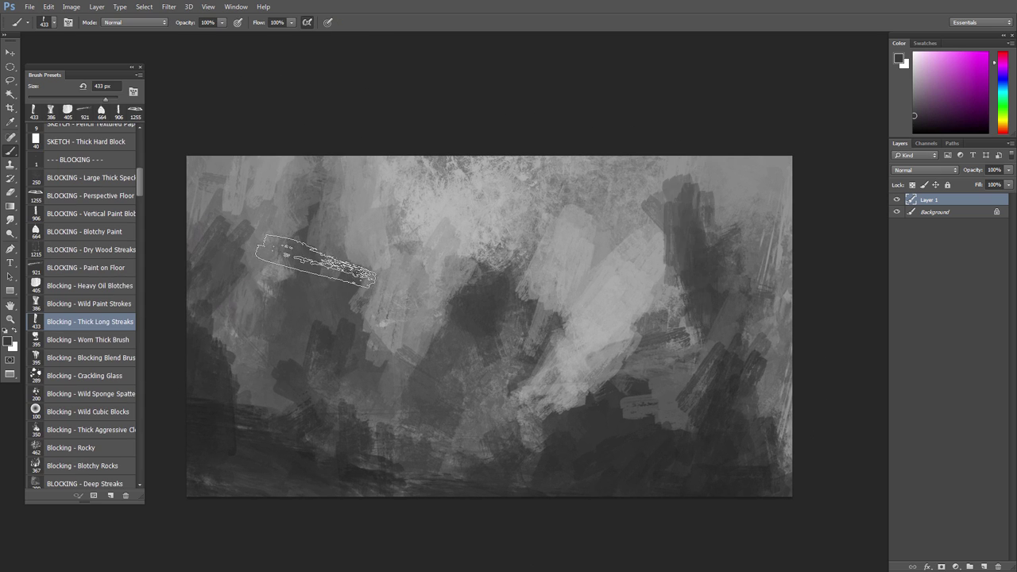
Step: Flip the picture horizontally and add streaks at the upper right and right of centre
key(ctrl+shift+h)
drag(751, 202, 727, 221)
drag(596, 234, 599, 281)
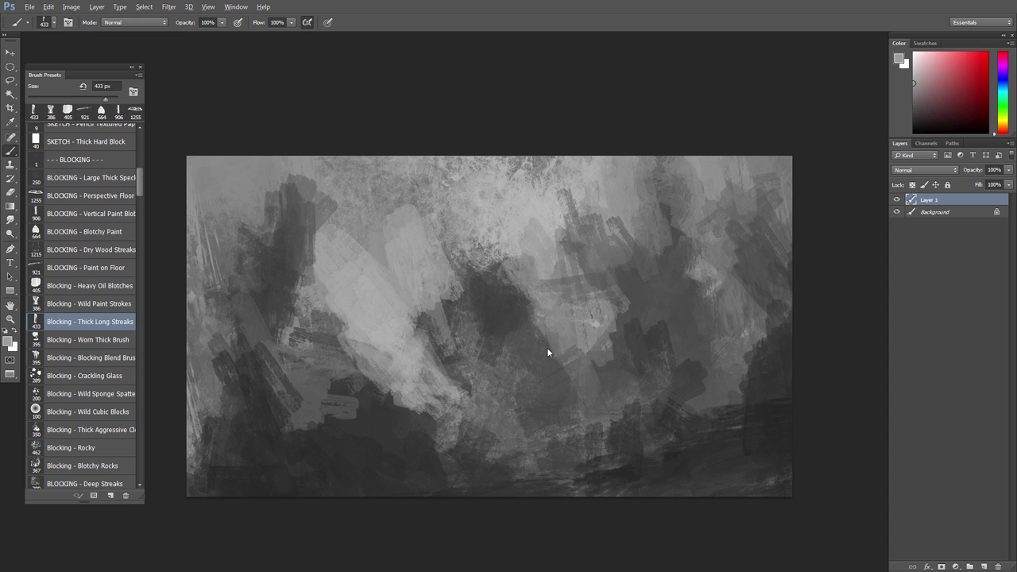
Step: Dab light grey beside the left bright area and dark grey on the right mass with Blocking - Wild Paint Strokes
click(104, 305)
alt+click(299, 302)
drag(308, 274, 319, 253)
alt+click(665, 275)
drag(648, 259, 610, 228)
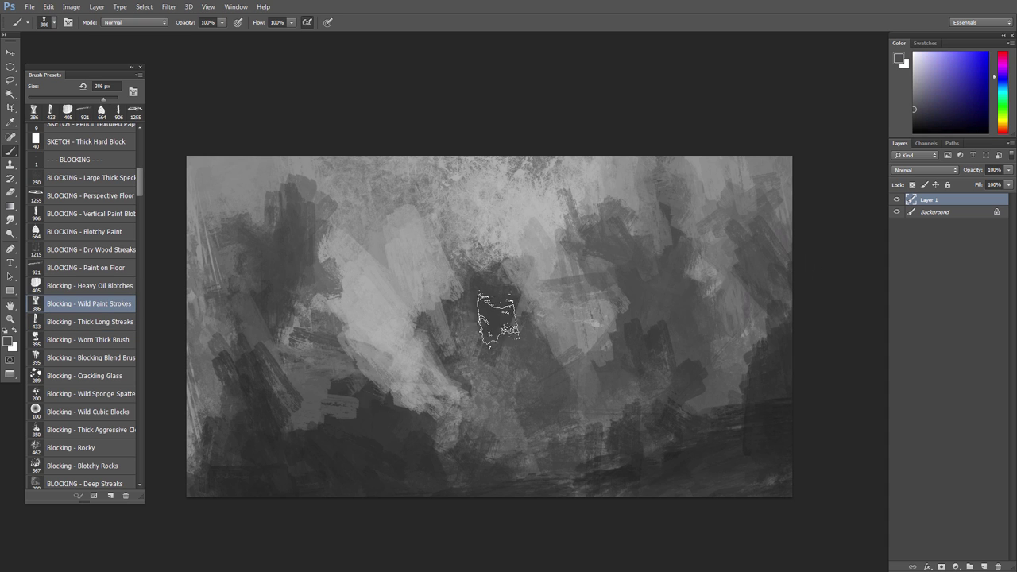
Step: Paint sampled dark grey strokes up through the centre and over the lower tip of the left bright area with Blocking - Wild Paint Strokes
alt+click(497, 314)
drag(513, 284, 526, 254)
drag(478, 395, 433, 415)
alt+click(506, 426)
mouse_move(470, 361)
mouse_down()
mouse_move(445, 411)
mouse_move(505, 362)
mouse_up()
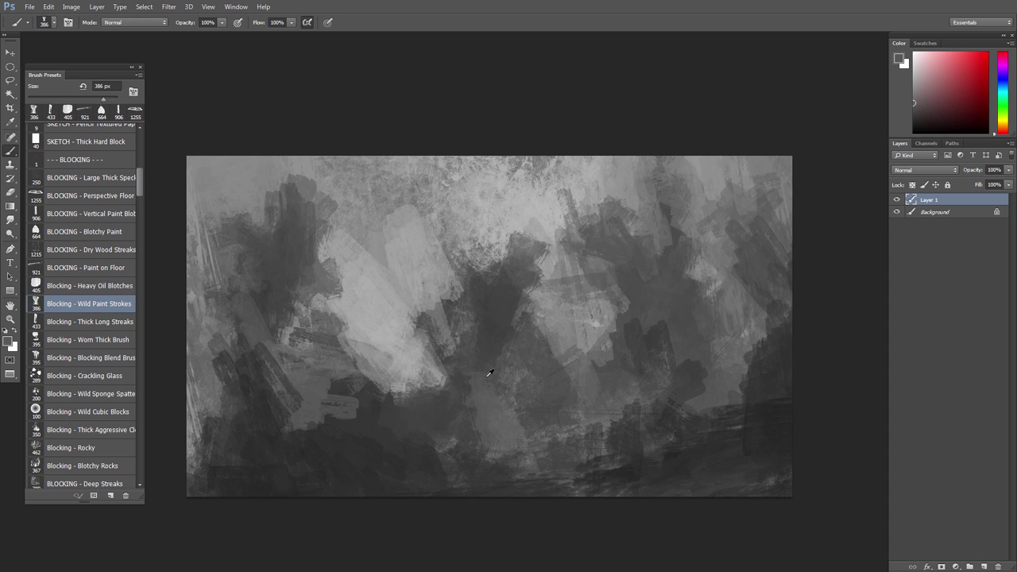
alt+click(488, 373)
drag(448, 402, 390, 402)
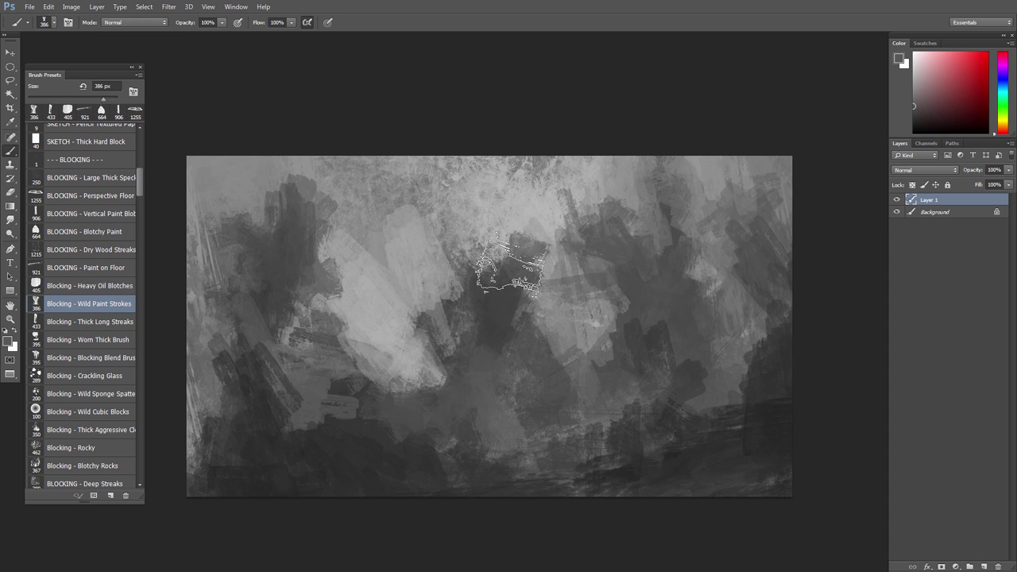
Step: Dab sampled mid and dark greys across the upper left with Blocking - Worn Thick Brush
click(105, 376)
click(104, 342)
alt+click(302, 215)
mouse_move(302, 215)
mouse_down()
mouse_move(266, 197)
mouse_move(335, 196)
mouse_up()
alt+click(277, 244)
mouse_move(231, 203)
mouse_down()
mouse_move(244, 267)
mouse_move(278, 246)
mouse_move(254, 220)
mouse_up()
alt+click(251, 274)
alt+click(292, 263)
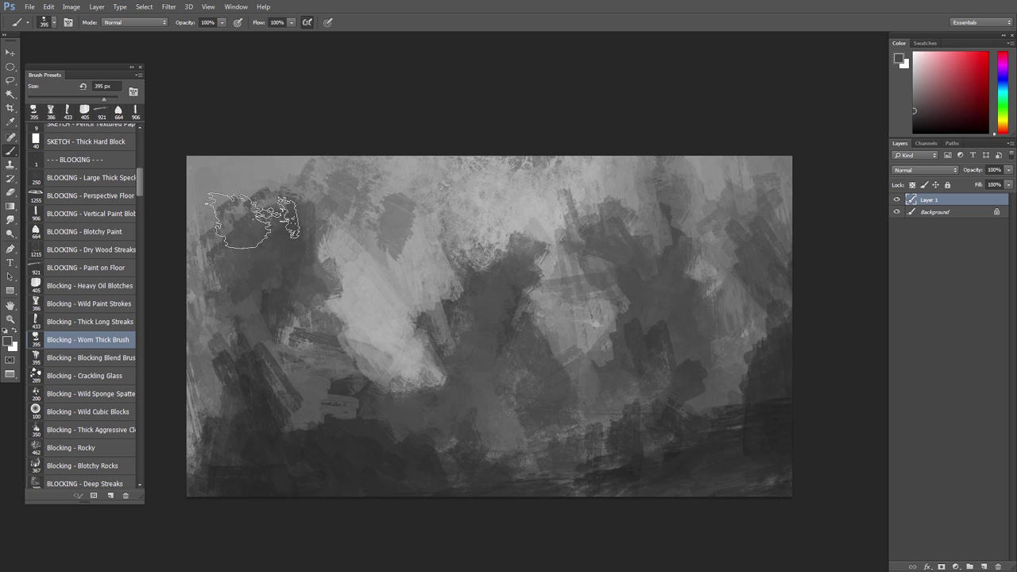
Step: Paint light grey vertical streaks down the upper left corner with the BLOCKING vertical paint brush
click(100, 215)
alt+click(226, 187)
drag(228, 159, 229, 173)
mouse_move(470, 285)
mouse_down()
mouse_move(421, 223)
mouse_move(533, 327)
mouse_move(572, 390)
mouse_move(697, 350)
mouse_up()
Step: Add a new layer and work dark grey into the upper left with Pastel - Dry Blending Brush and Pastel - Dry Long Texture
click(984, 566)
right_click(557, 362)
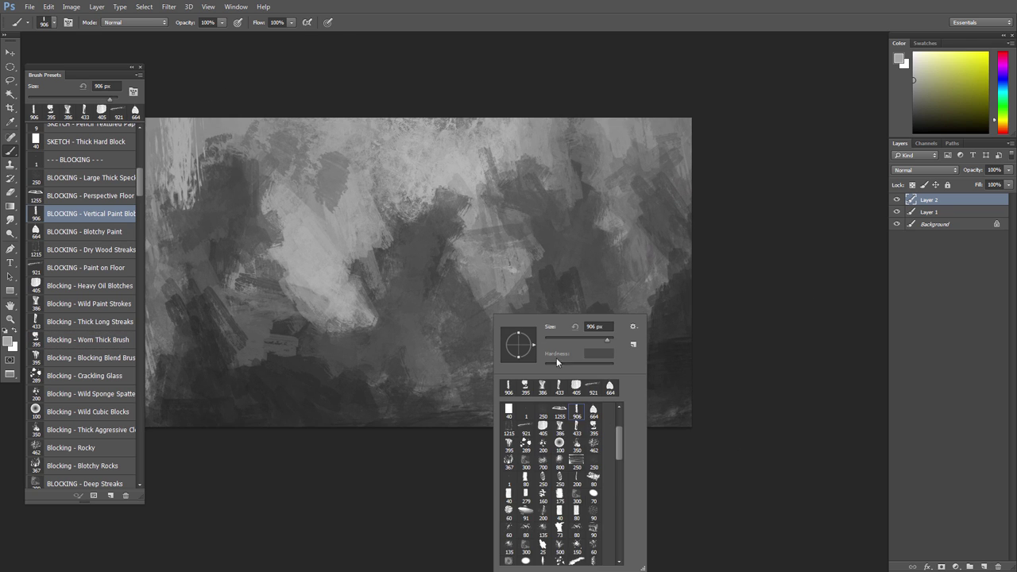
mouse_move(617, 442)
mouse_down()
mouse_move(617, 455)
mouse_move(617, 428)
mouse_up()
drag(139, 182, 136, 225)
click(119, 187)
click(123, 217)
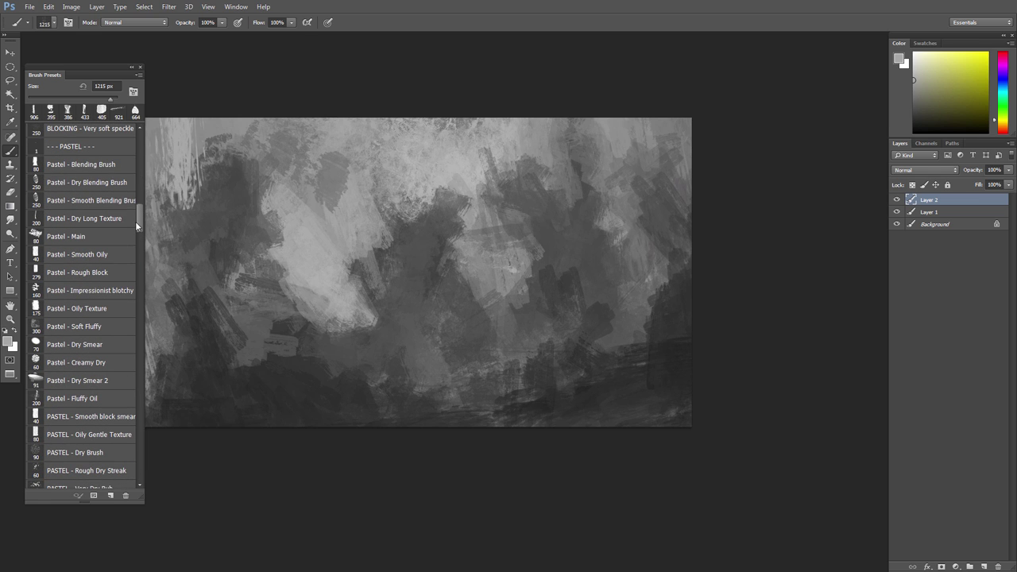
click(87, 182)
alt+click(228, 216)
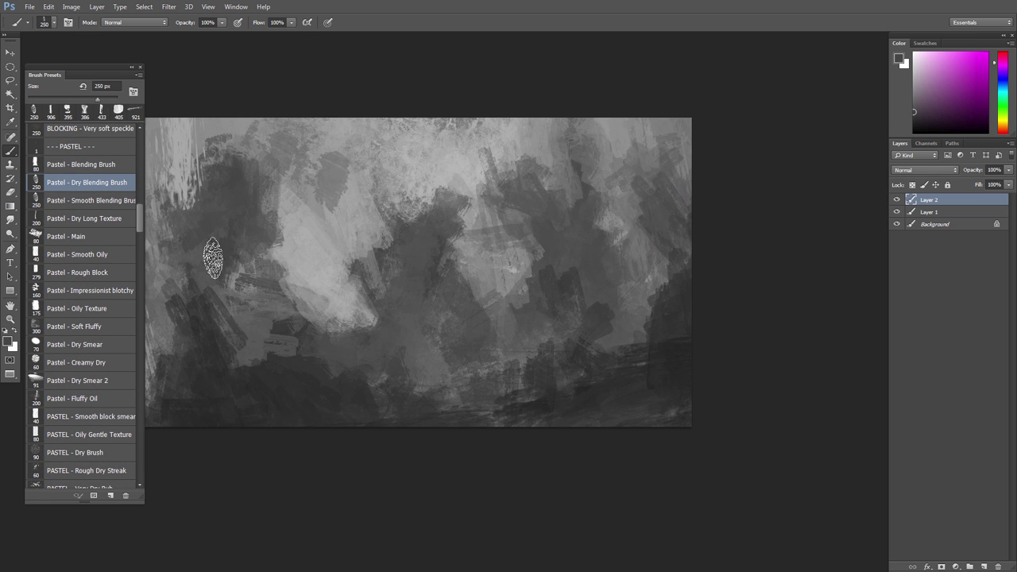
key(period)
alt+click(247, 183)
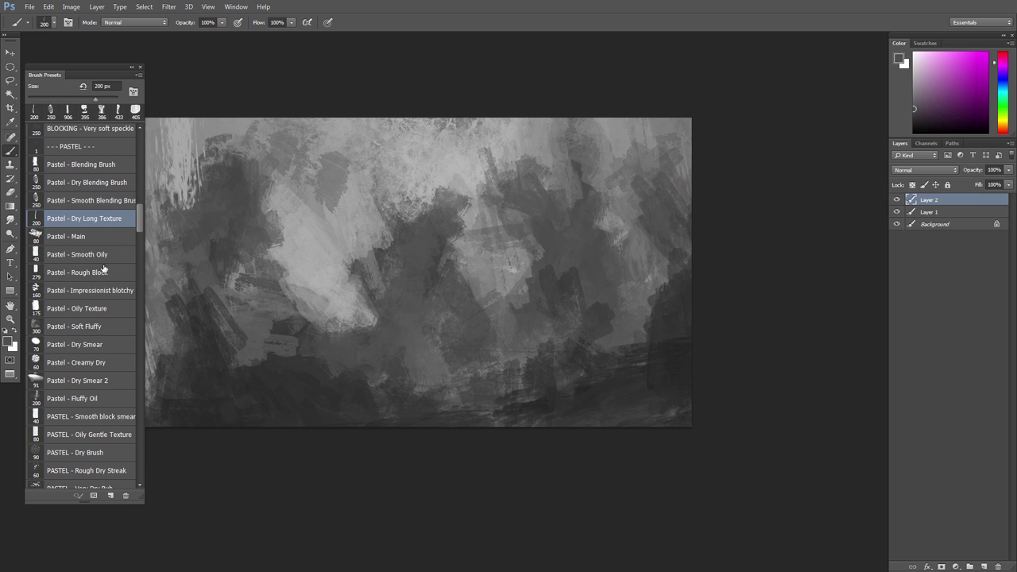
Step: Try Pastel - Dry Smear 2 and Pastel - Fluffy Oil on the dark mass at the upper left
drag(139, 222, 139, 229)
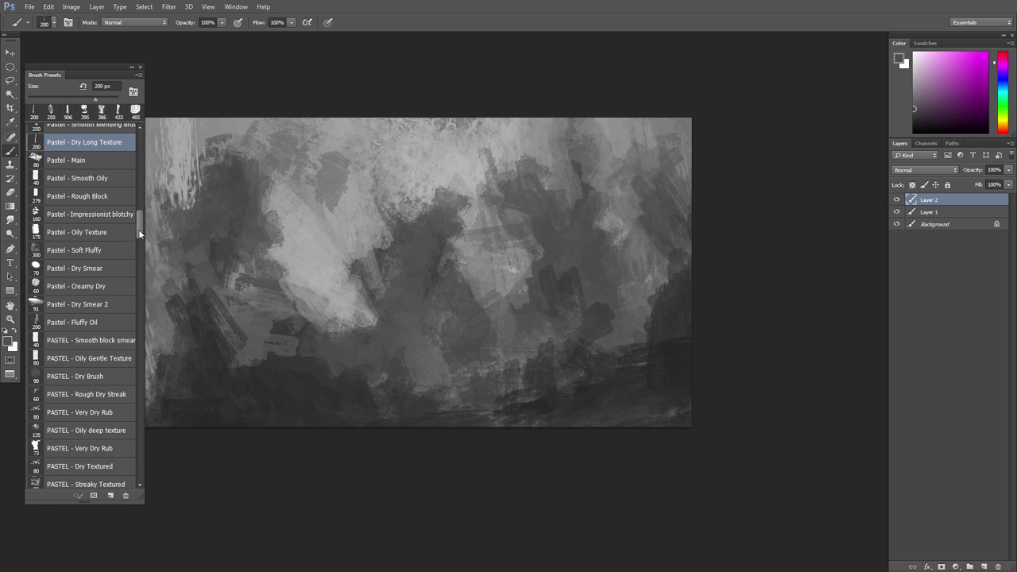
click(107, 306)
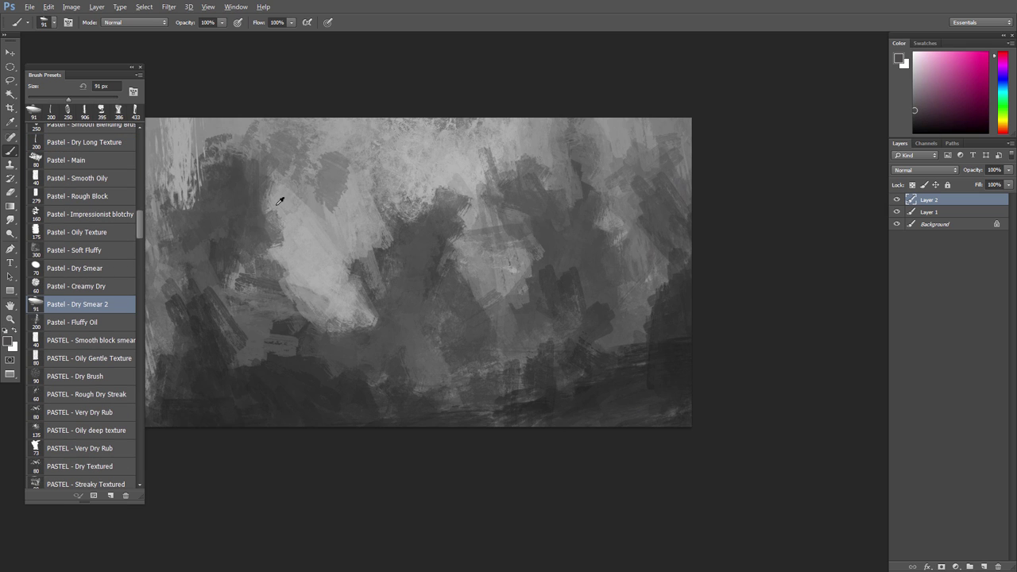
click(99, 323)
alt+click(209, 149)
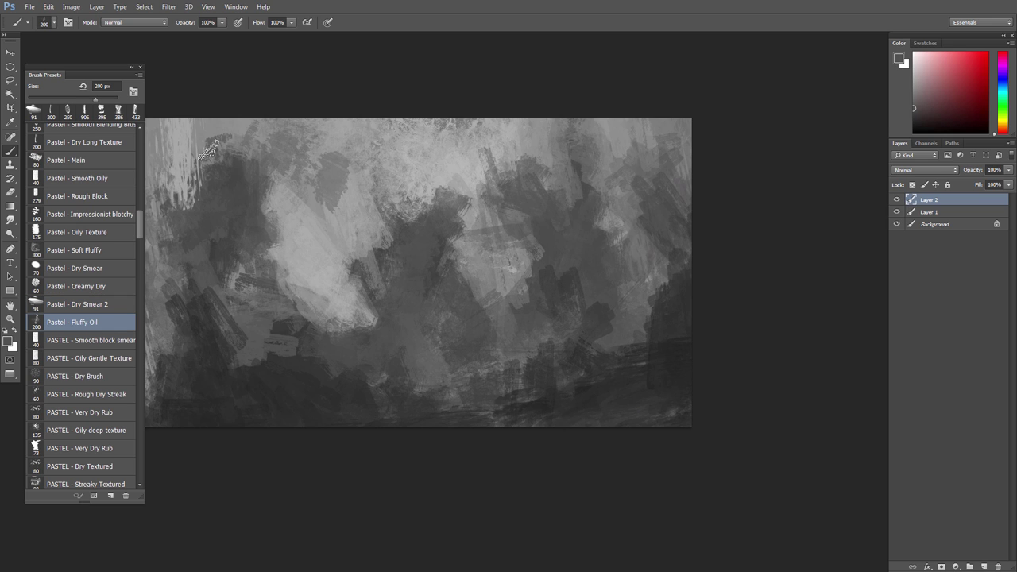
Step: Try PASTEL - Dry Brush, Dry Textured and Streaky Textured with sampled greys on the left dark mass
drag(138, 232, 137, 246)
click(87, 218)
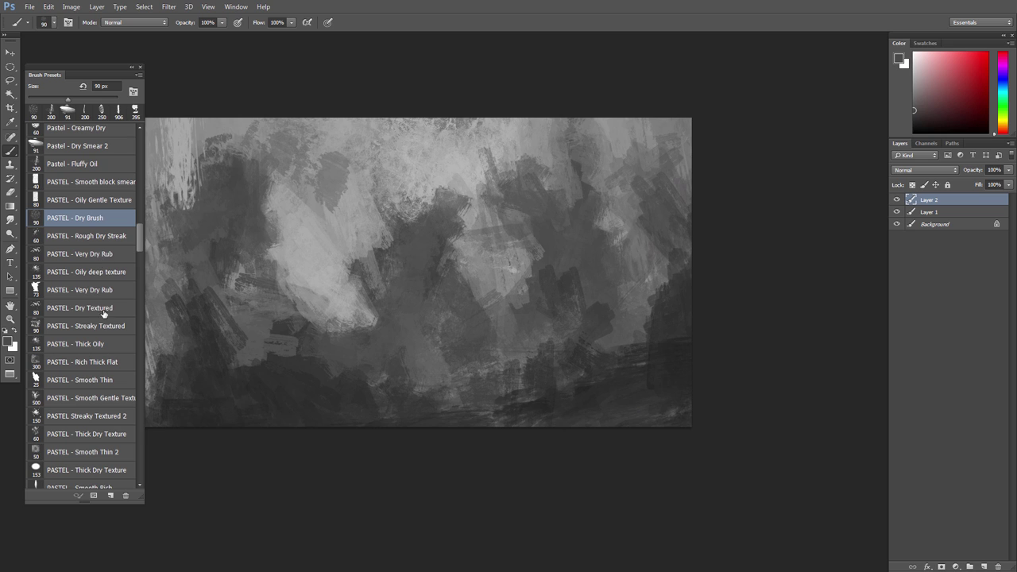
click(103, 311)
alt+click(231, 208)
click(86, 328)
alt+click(230, 188)
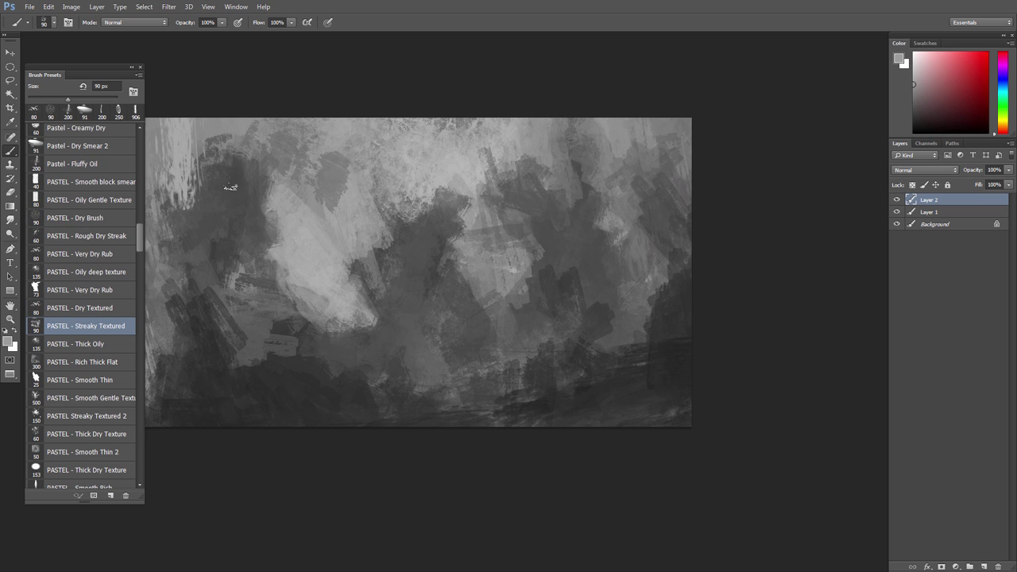
Step: Reshape the left edge of the bright area in sampled dark grey, using PASTEL - Thick Oily, Smooth Thin and Thick Dry Texture
click(97, 346)
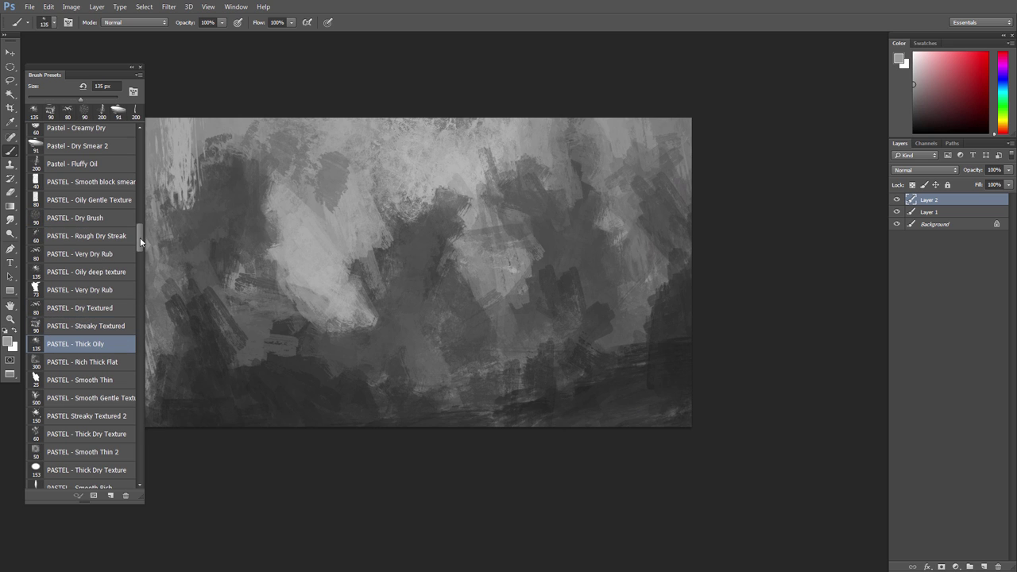
click(79, 266)
drag(141, 243, 141, 258)
click(86, 286)
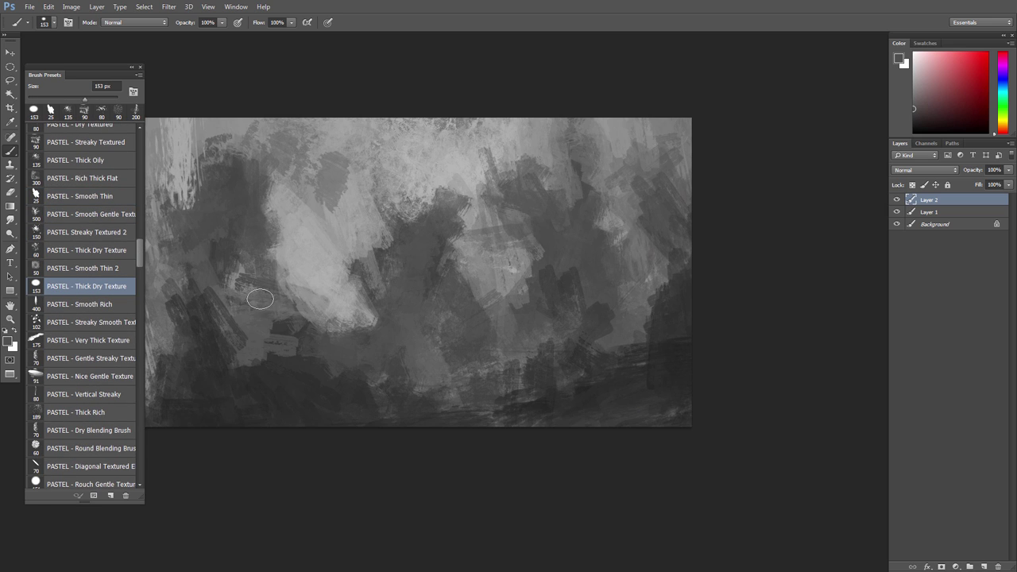
alt+click(219, 255)
alt+click(216, 325)
alt+click(197, 319)
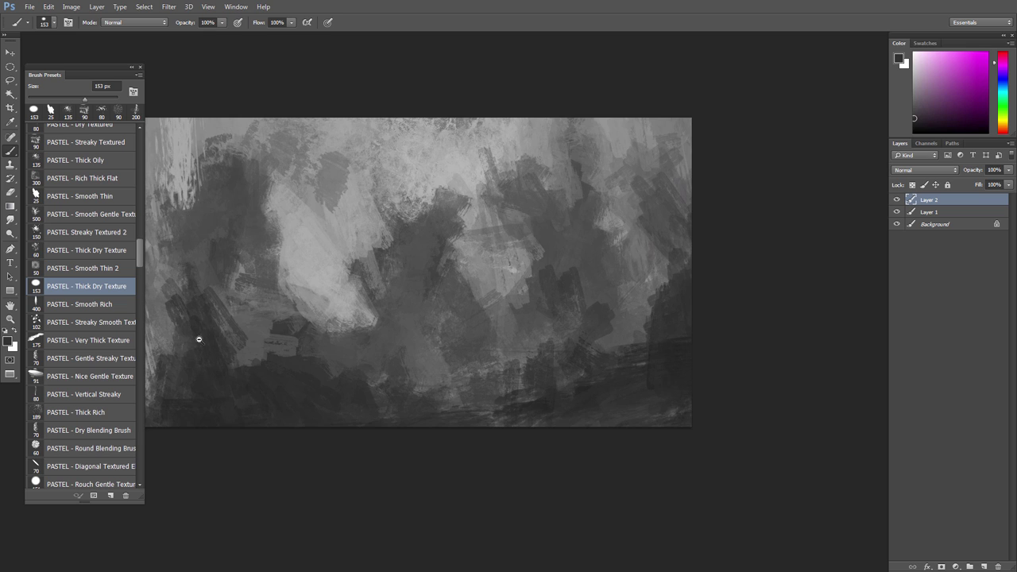
Step: Darken the lower left corner with PASTEL - Thick Dry Texture and a streaky smooth pastel brush
scroll(212, 351, down, 2)
drag(202, 371, 252, 377)
alt+click(250, 378)
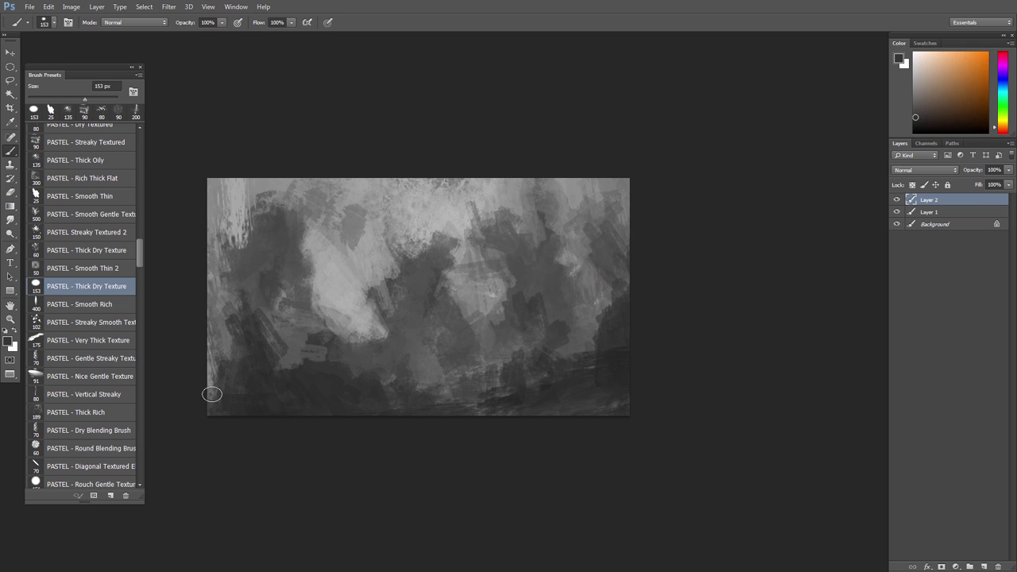
click(103, 325)
alt+click(236, 402)
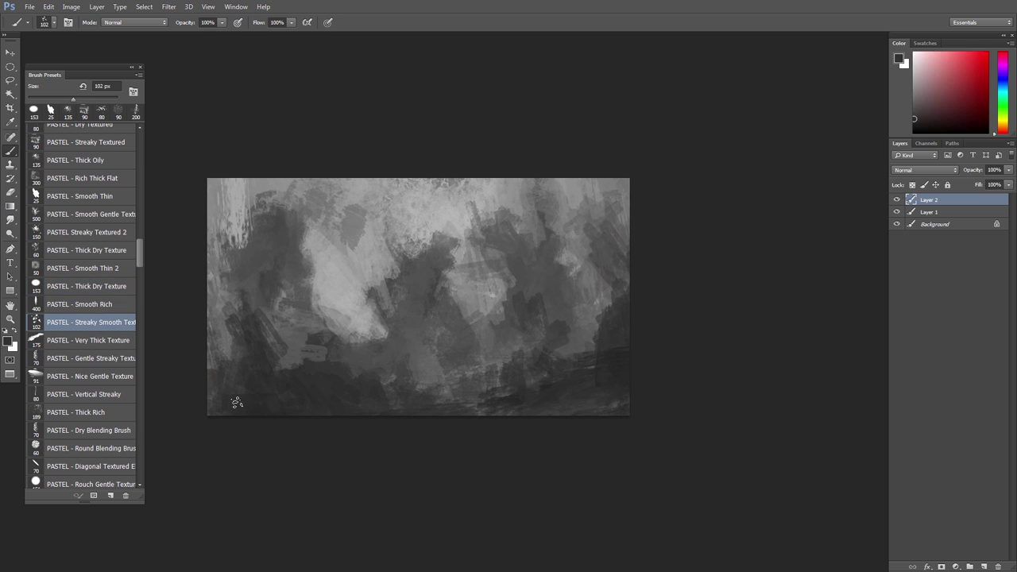
Step: Streak mid grey over the left side and the foreground with PASTEL - Gentle Streaky and Nice Gentle Texture brushes
click(96, 360)
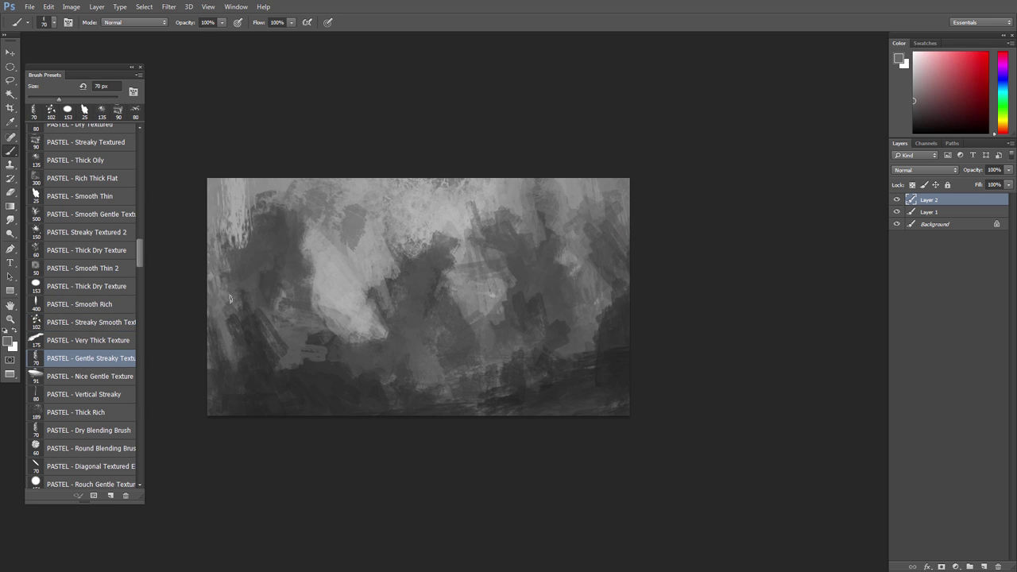
click(95, 378)
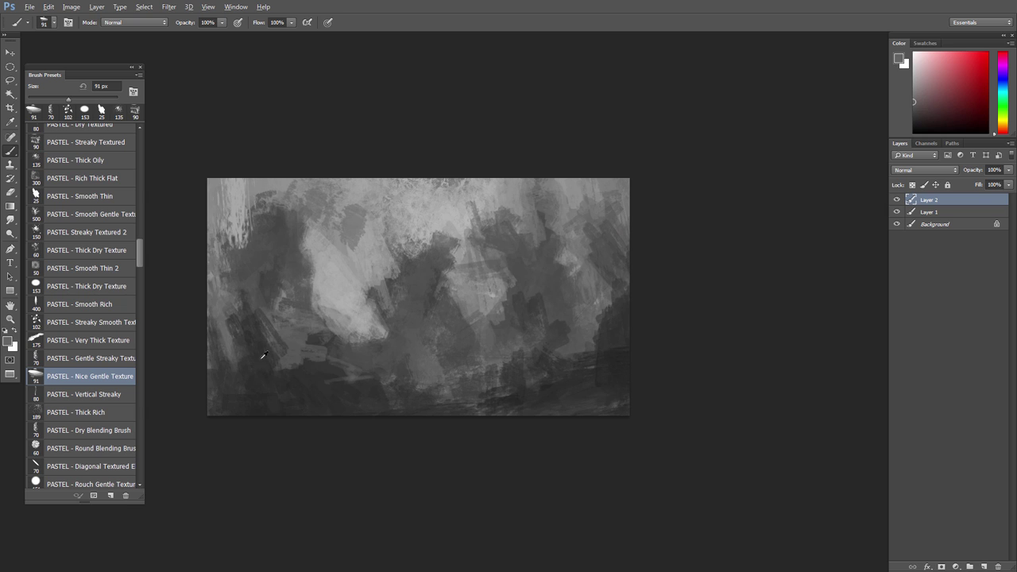
alt+click(467, 397)
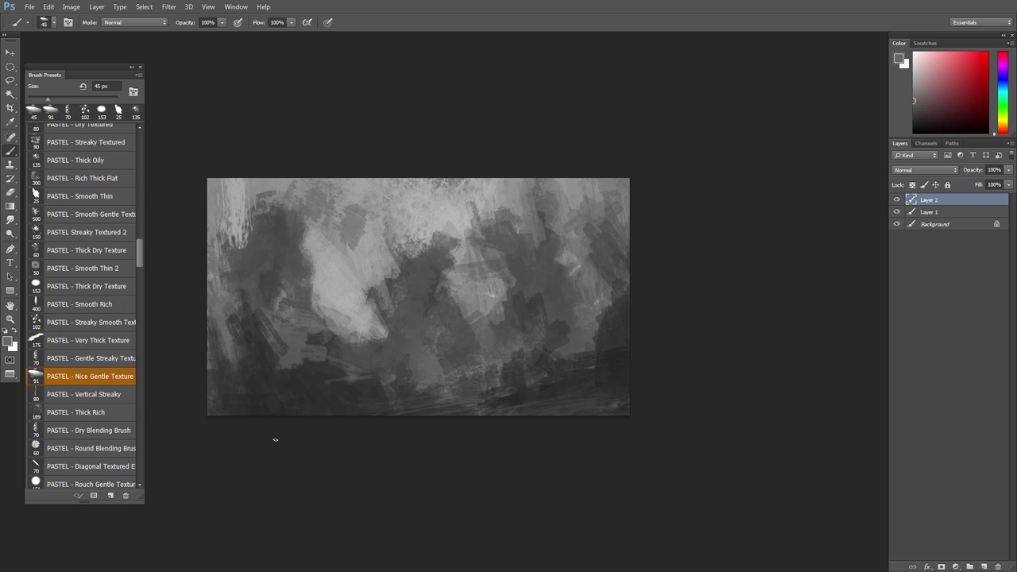
Step: Lasso a curved arch shape over the bright patch right of centre and fill it with sampled dark grey at 250 px
alt+click(554, 315)
key(l)
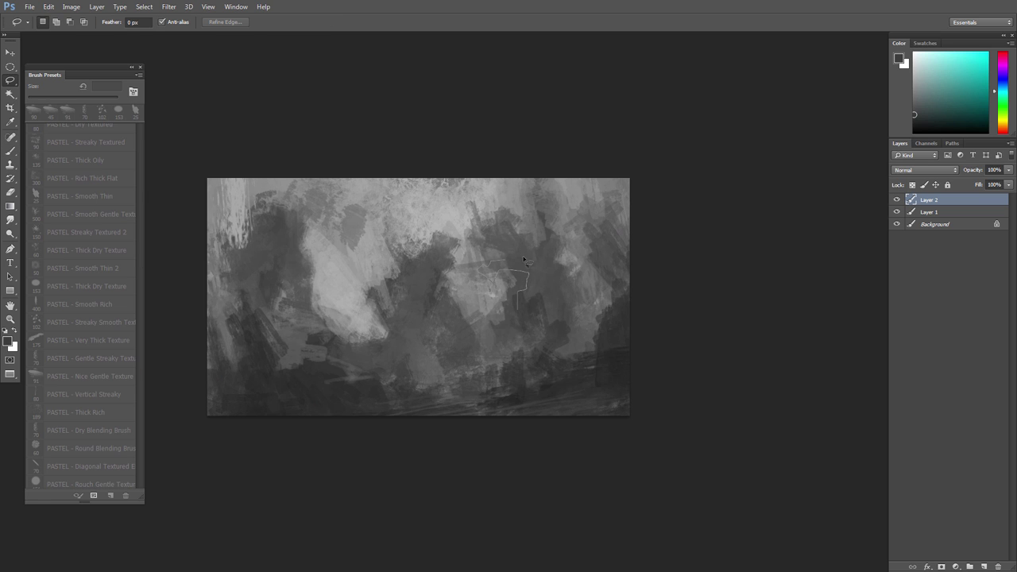
key(b)
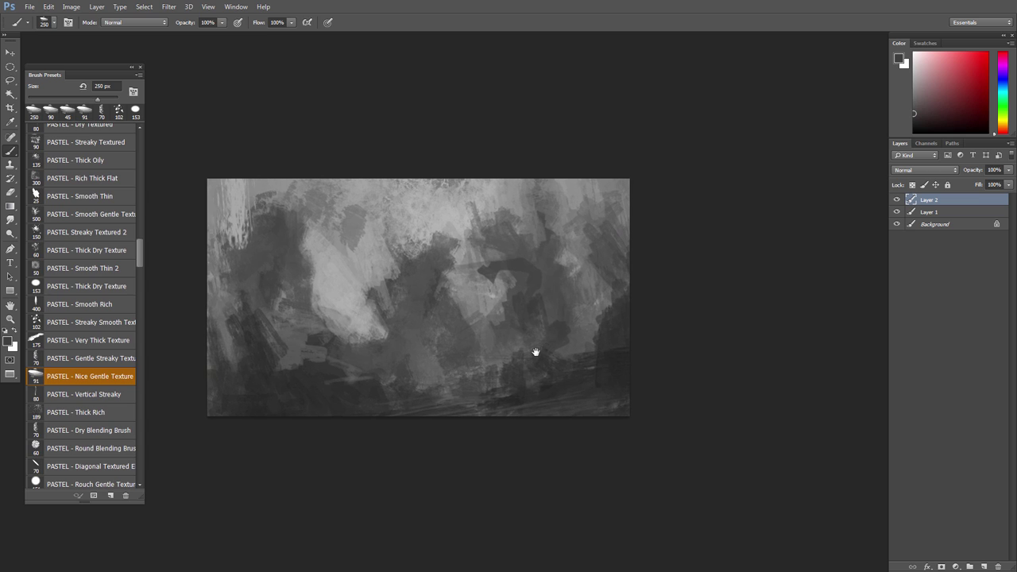
Step: Lasso angular shapes above and left of the bright area, brush grey into them, and flip the picture horizontally
key(l)
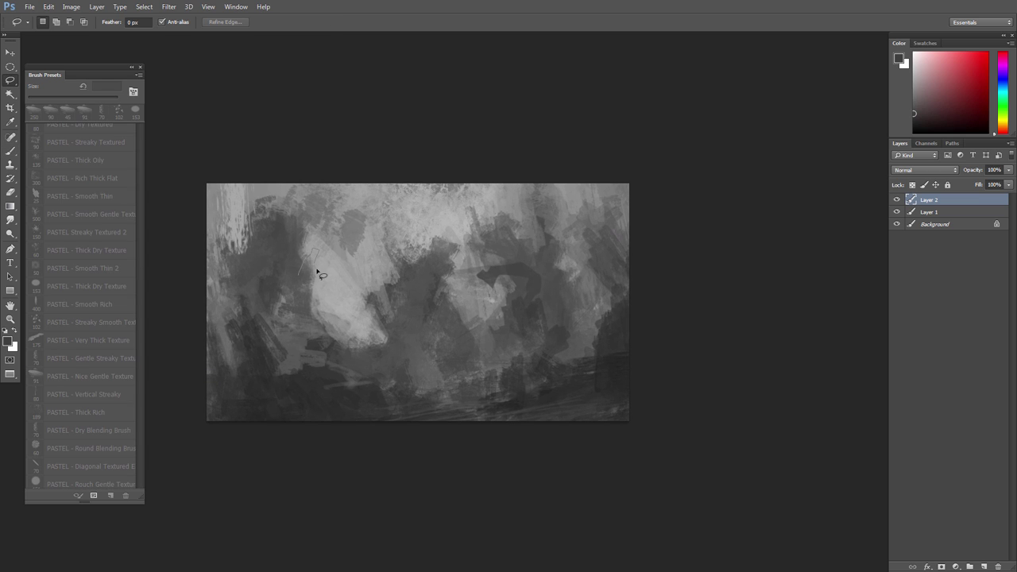
drag(304, 285, 307, 290)
key(b)
key(l)
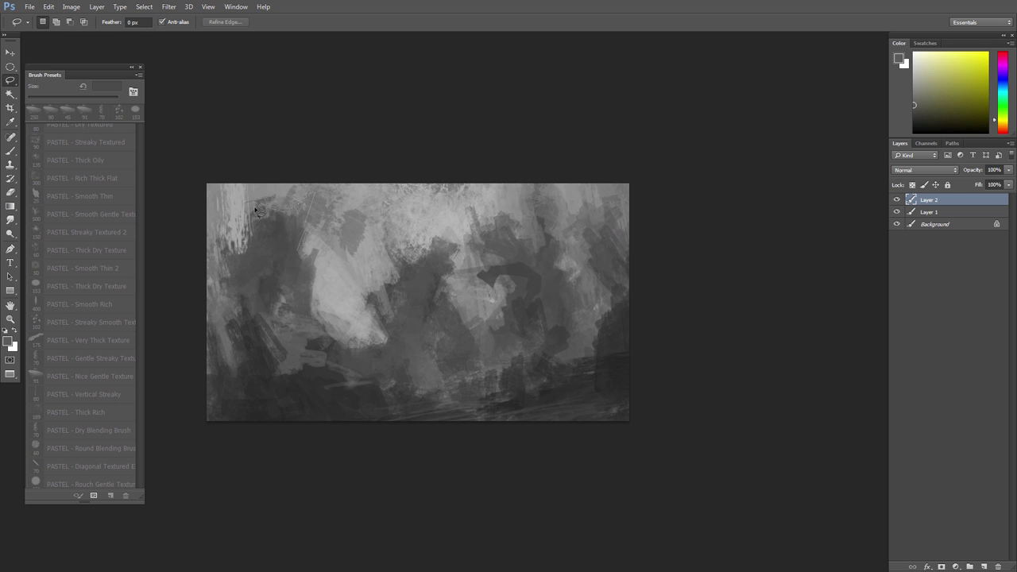
drag(249, 246, 282, 221)
key(b)
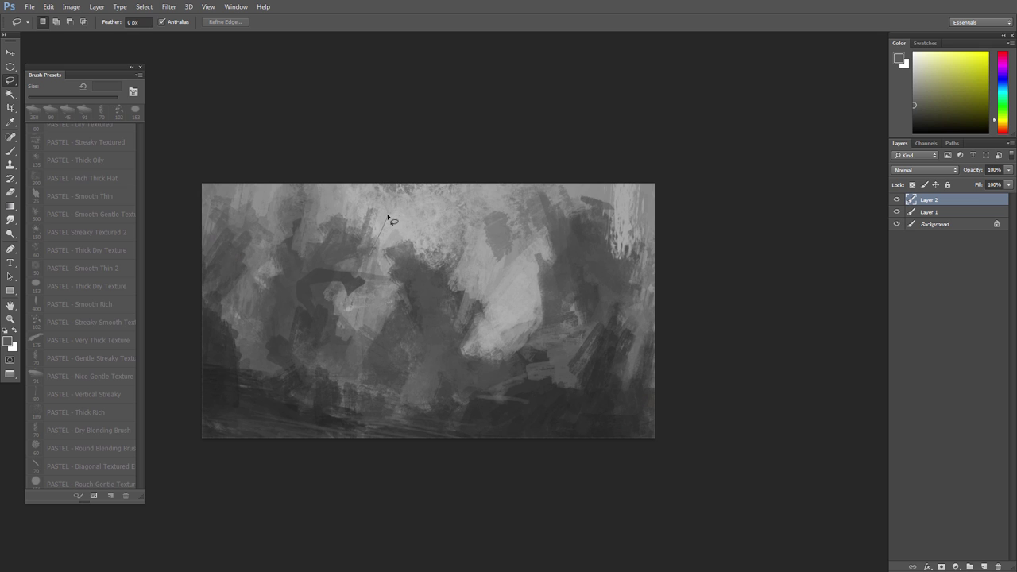
Step: Brush sampled grey into the lassoed slanted spikes above the arch and deselect
key(b)
alt+click(356, 248)
drag(385, 216, 371, 245)
key(ctrl+d)
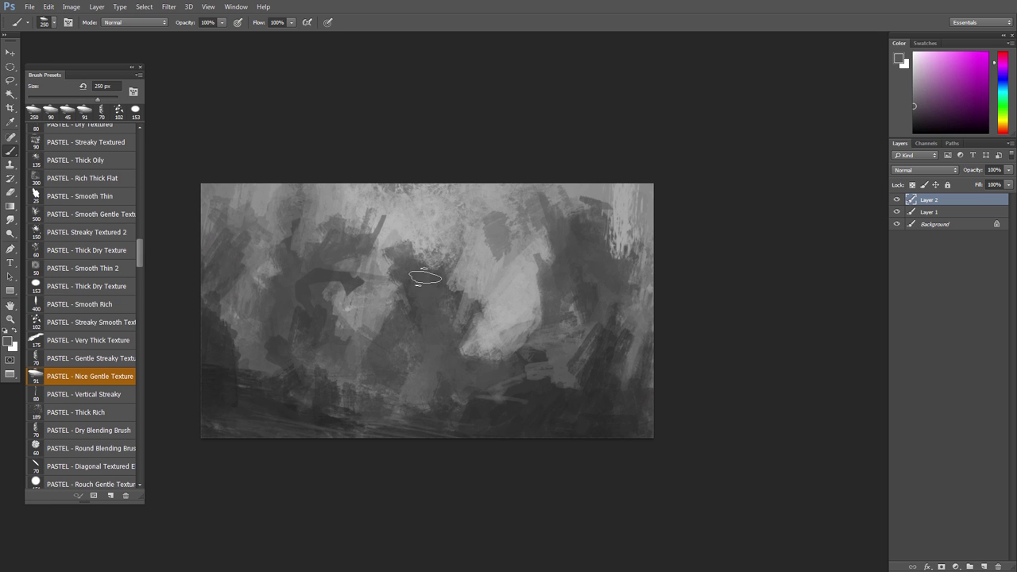
Step: Add a new layer, place a large circular selection above the central mass and fill it with sampled grey using a 700 px brush
key(l)
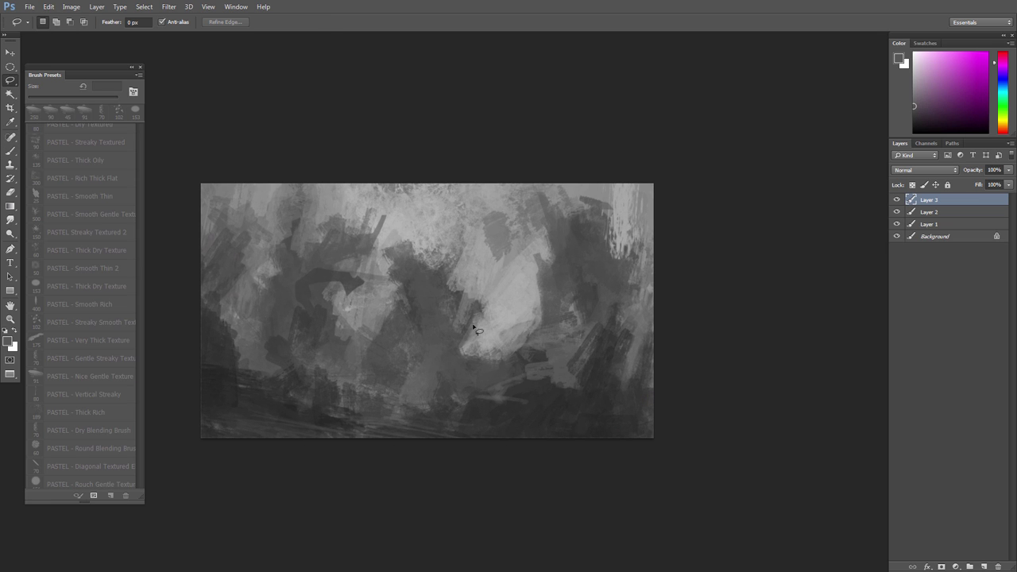
key(m)
drag(468, 344, 481, 377)
drag(436, 302, 442, 286)
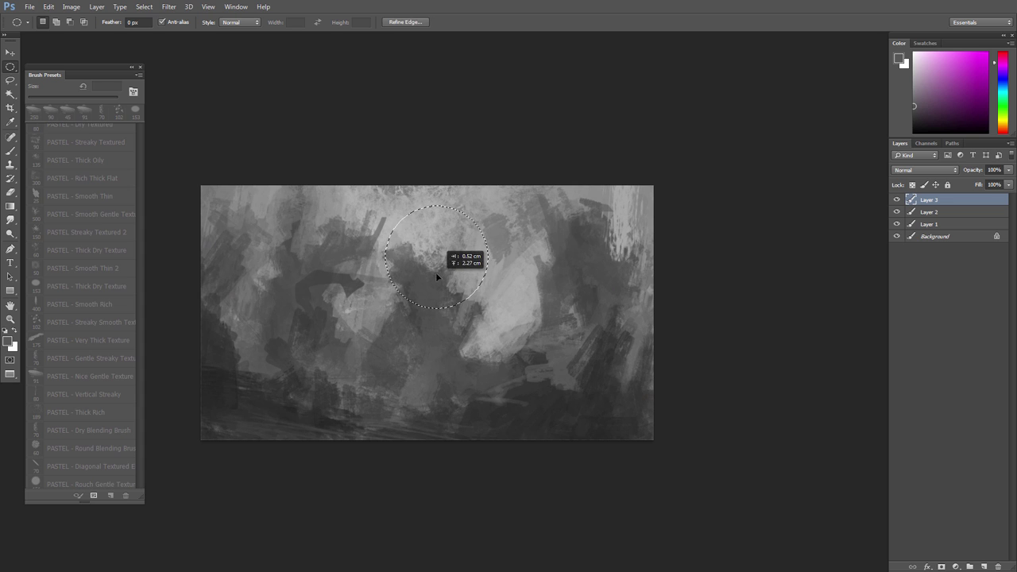
key(b)
alt+click(434, 276)
key(bracketright)
key(bracketright)
key(bracketright)
key(bracketright)
key(bracketright)
key(bracketright)
key(bracketright)
mouse_move(433, 213)
mouse_down()
mouse_move(506, 302)
mouse_move(493, 280)
mouse_up()
key(ctrl+d)
Step: Erase lassoed curved wedges from the circle to form fan-like blades, and paint a small bar at its right edge
key(l)
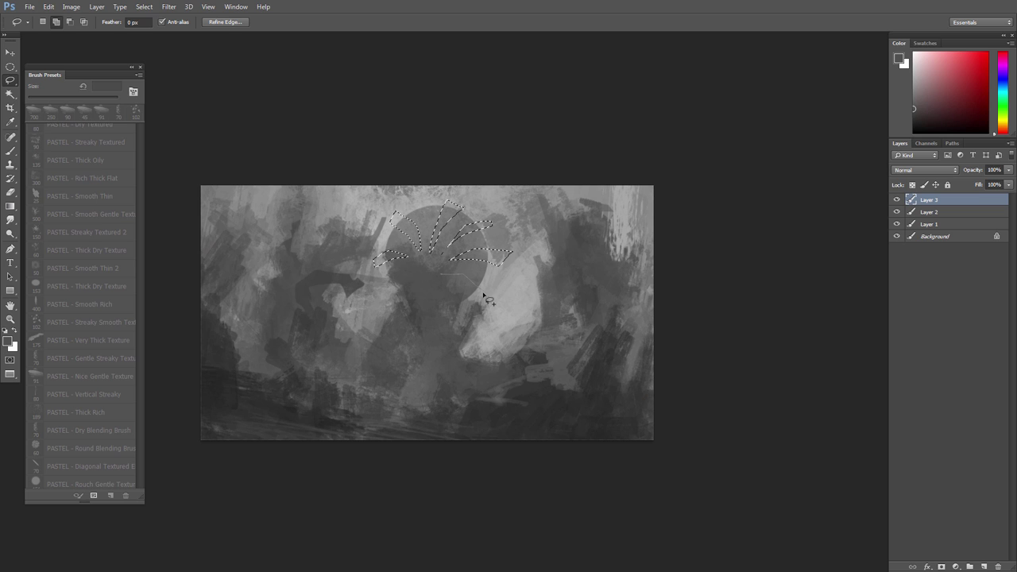
drag(484, 296, 480, 299)
key(e)
key(l)
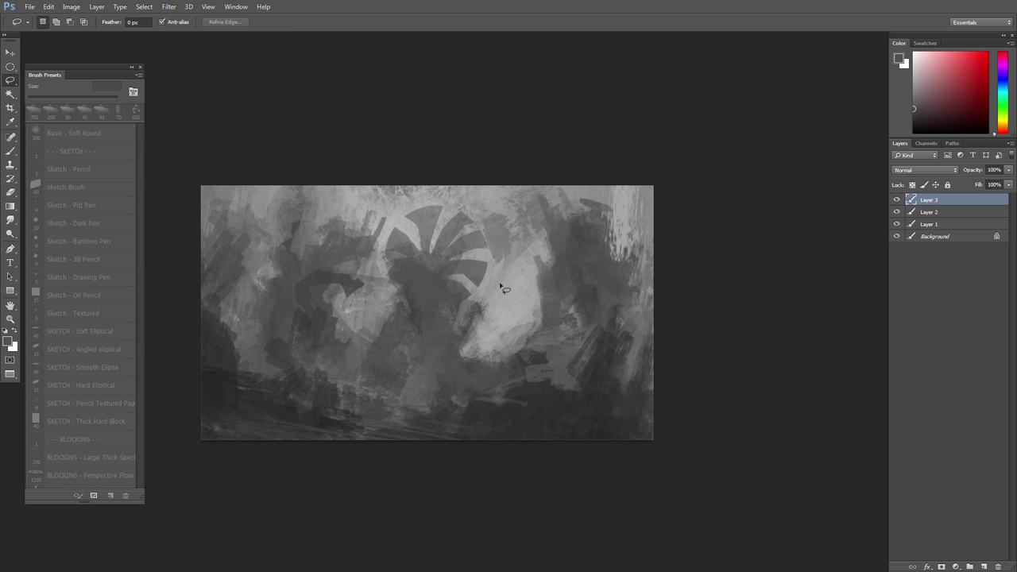
key(b)
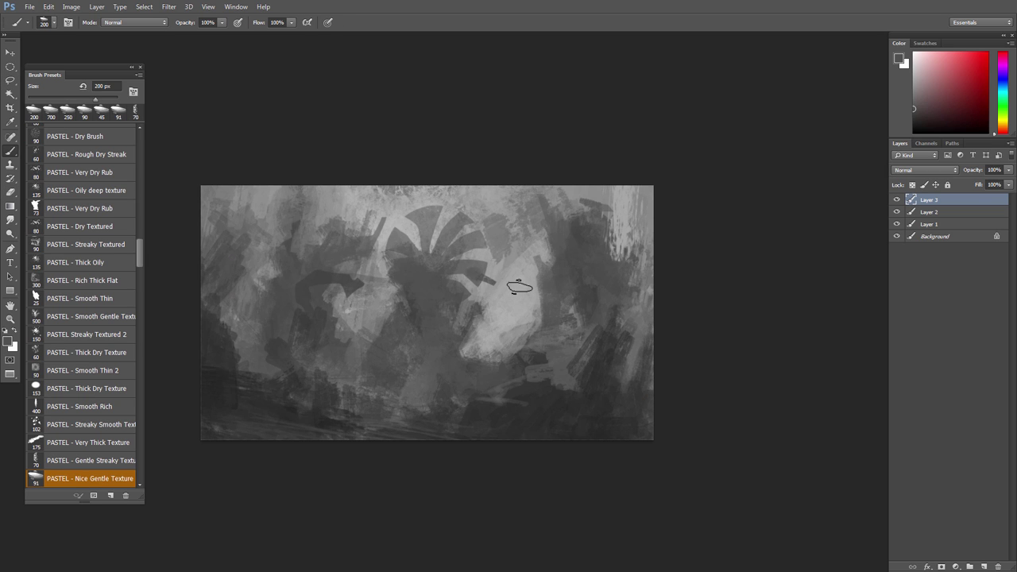
Step: Make a narrow elliptical selection right of the fan, tilt it with Transform Selection, and brush sampled grey along its edge
key(ctrl+minus)
key(l)
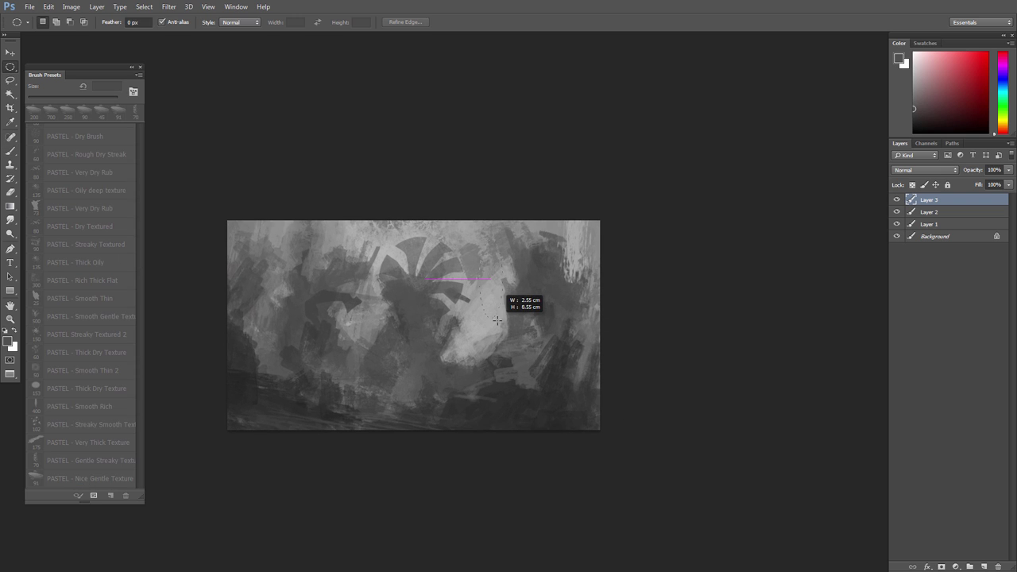
click(144, 6)
click(171, 185)
drag(509, 322, 501, 296)
scroll(529, 260, up, 1)
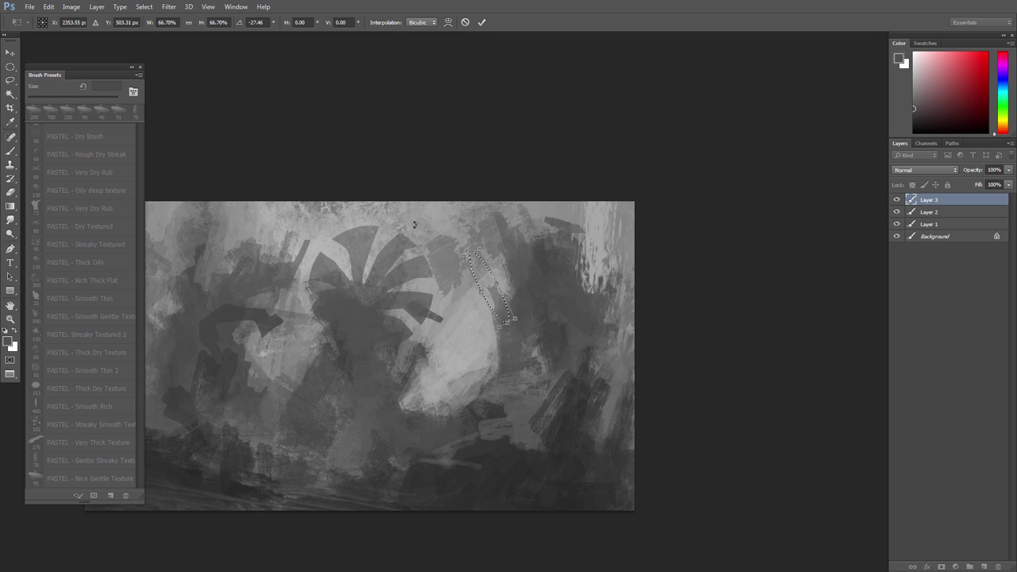
key(Return)
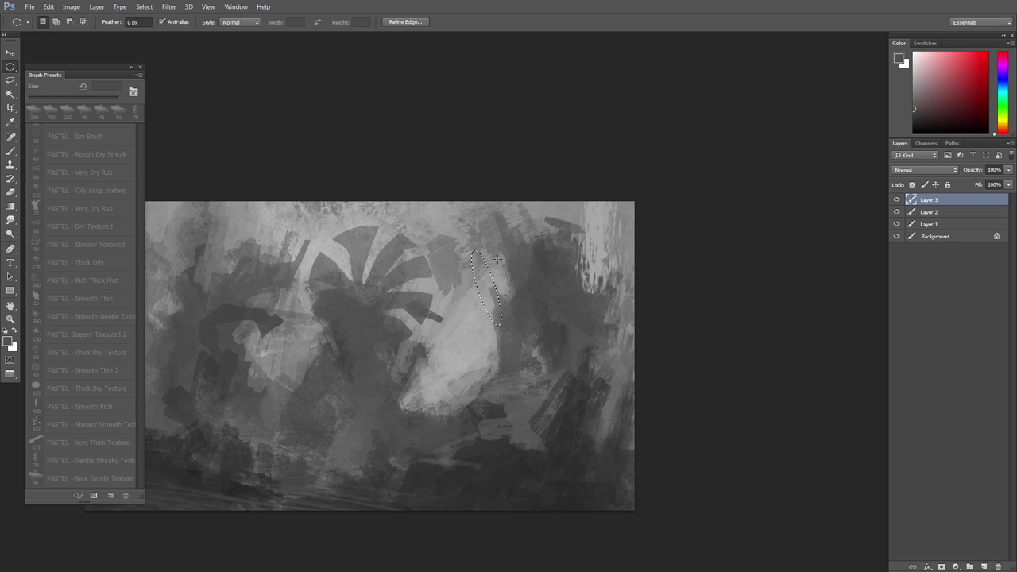
key(ctrl+d)
key(b)
alt+click(477, 258)
drag(475, 246, 493, 322)
key(l)
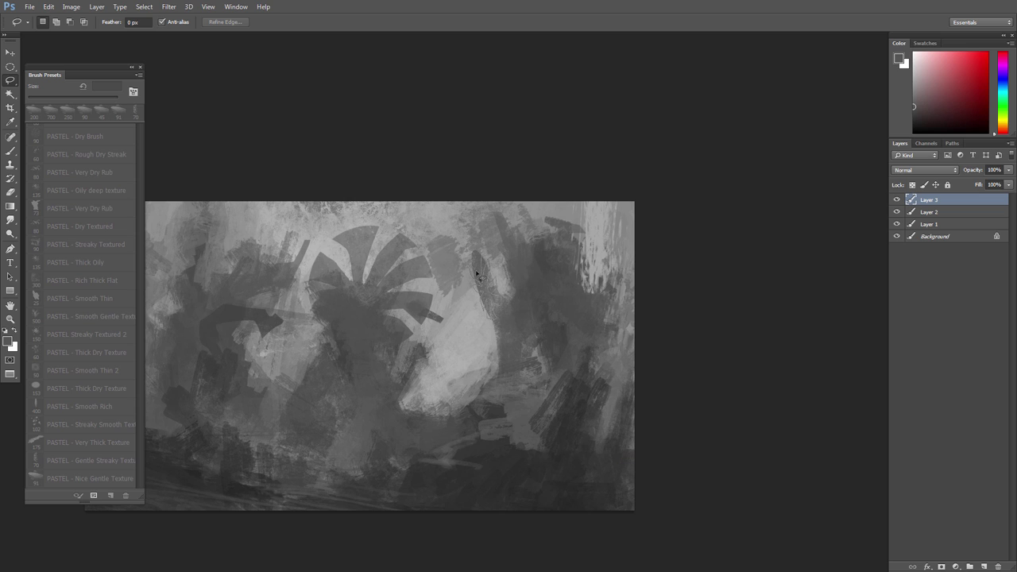
Step: Cut lassoed wedges out of the narrow tilted ellipse beside the fan, leaving thin blades, and clear the selection
drag(480, 252, 474, 249)
key(ctrl+x)
key(ctrl+z)
key(ctrl+shift+i)
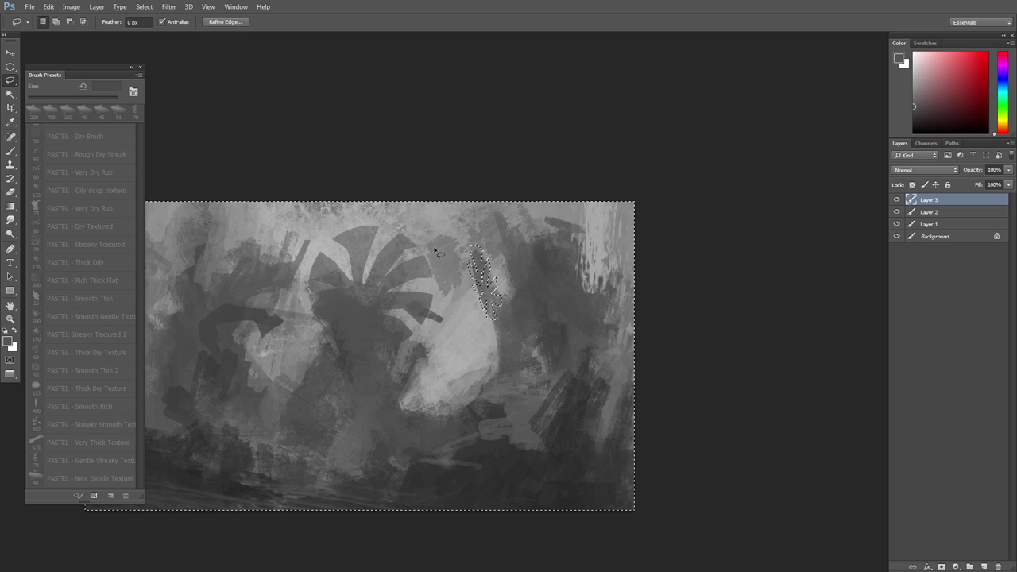
key(ctrl+x)
key(ctrl+z)
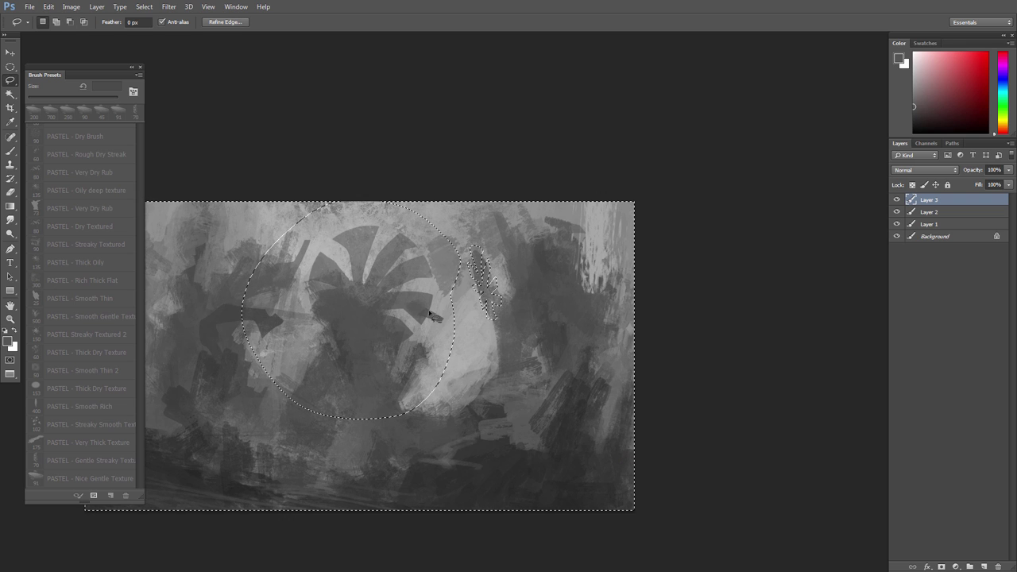
key(ctrl+d)
Step: Lasso a small slanted bar beneath the thin blades, brush it in with the same grey and deselect
drag(453, 321, 415, 333)
drag(415, 334, 541, 331)
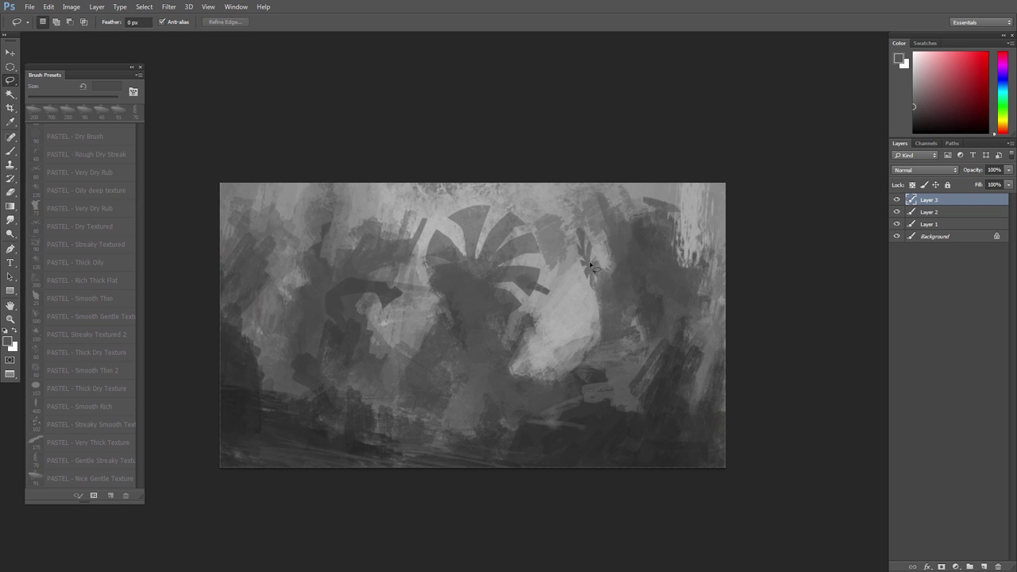
drag(583, 272, 596, 267)
key(b)
drag(569, 275, 597, 265)
key(ctrl+d)
scroll(599, 322, down, 1)
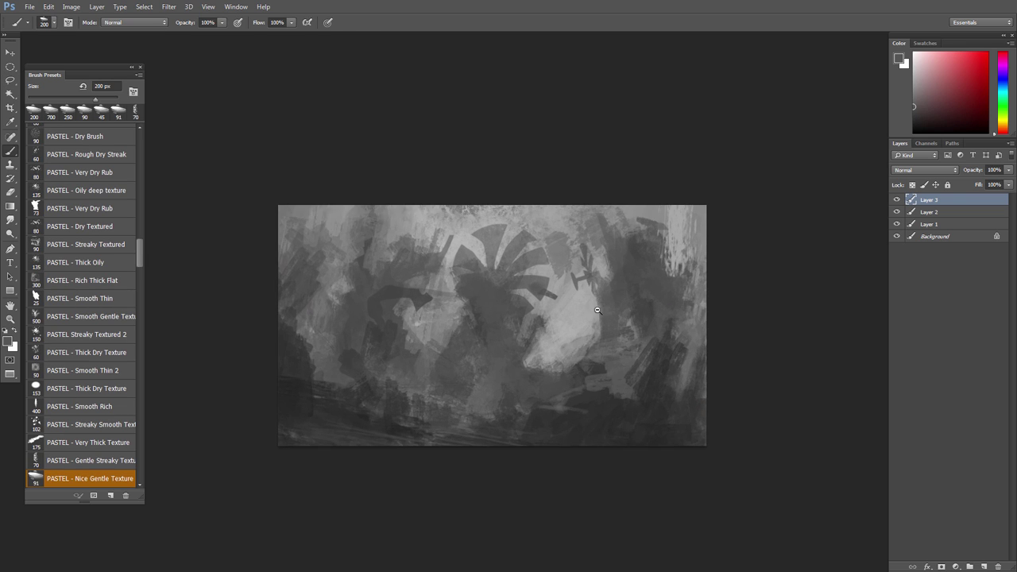
Step: Lasso a small curved strut under the dark arch, brush it with dark grey and deselect
scroll(494, 298, up, 1)
key(l)
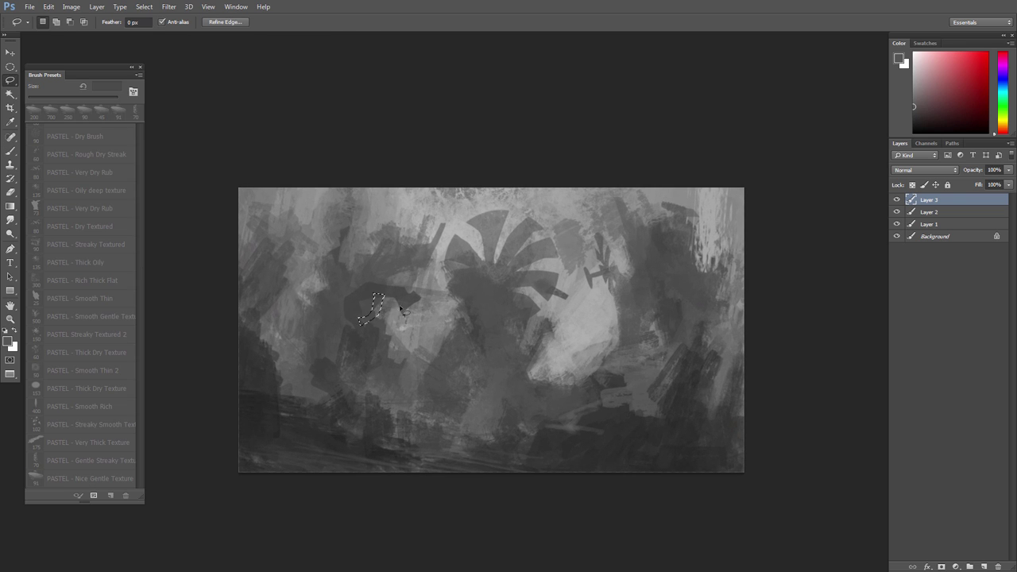
key(b)
mouse_move(400, 302)
mouse_down()
mouse_move(384, 297)
mouse_move(461, 313)
mouse_up()
key(ctrl+d)
Step: Sample light grey from beneath the arch and retouch its opening with the brush reduced to 80 px
alt+click(391, 322)
key(bracketleft)
key(bracketleft)
key(bracketleft)
key(bracketleft)
key(bracketleft)
key(bracketleft)
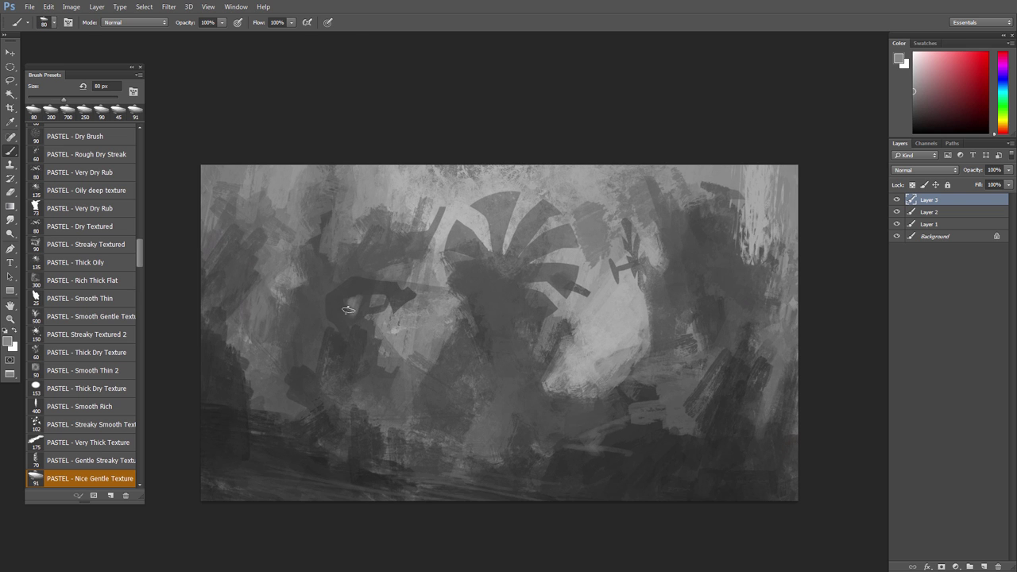
drag(523, 362, 499, 363)
Step: Lasso a stepped tower silhouette with a wide base below the fan and brush in sampled dark grey
key(l)
drag(483, 443, 485, 424)
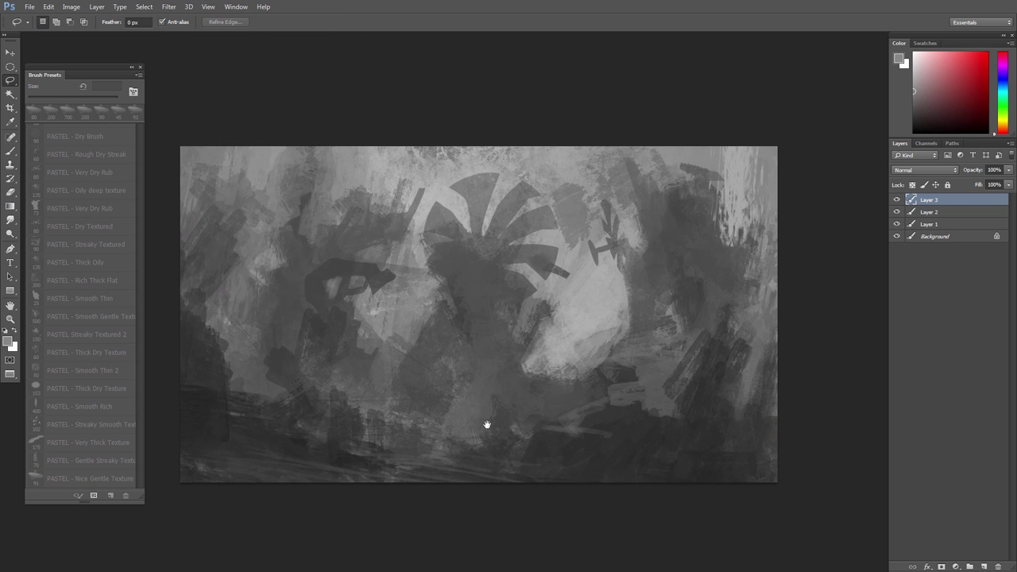
drag(475, 337, 484, 338)
key(b)
alt+click(466, 311)
key(l)
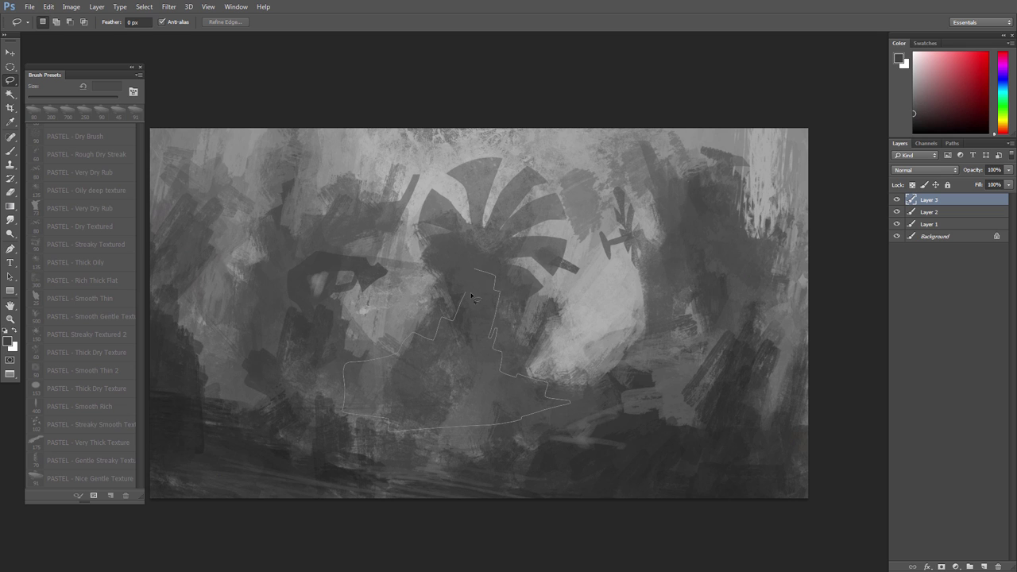
drag(465, 284, 475, 271)
drag(472, 343, 447, 344)
key(b)
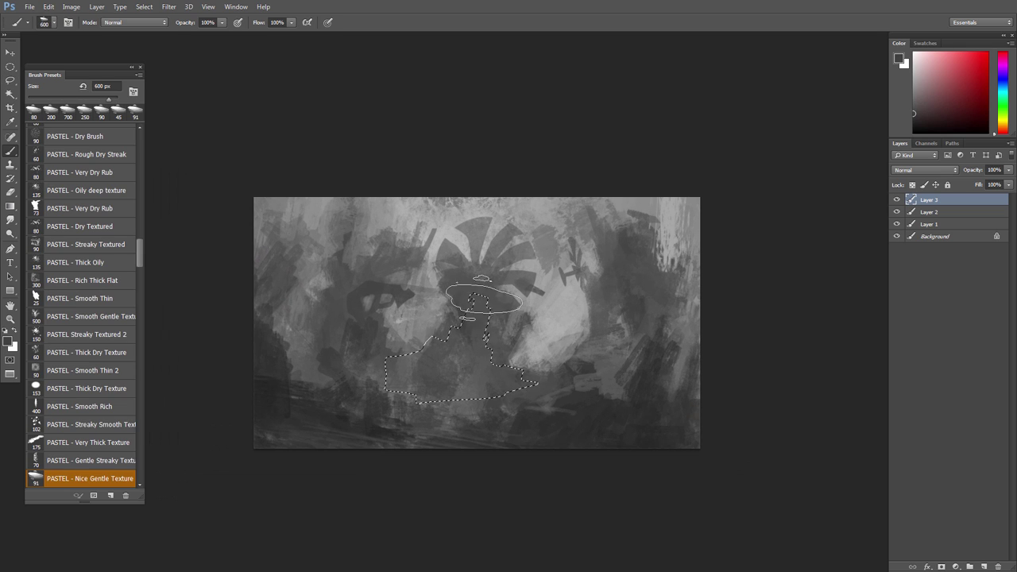
mouse_move(498, 373)
mouse_down()
mouse_move(362, 376)
mouse_move(504, 390)
mouse_move(512, 366)
mouse_up()
key(ctrl+d)
Step: Lasso a jagged patch at the foot of the tower, brush it with sampled lighter grey at 700 px and deselect
key(l)
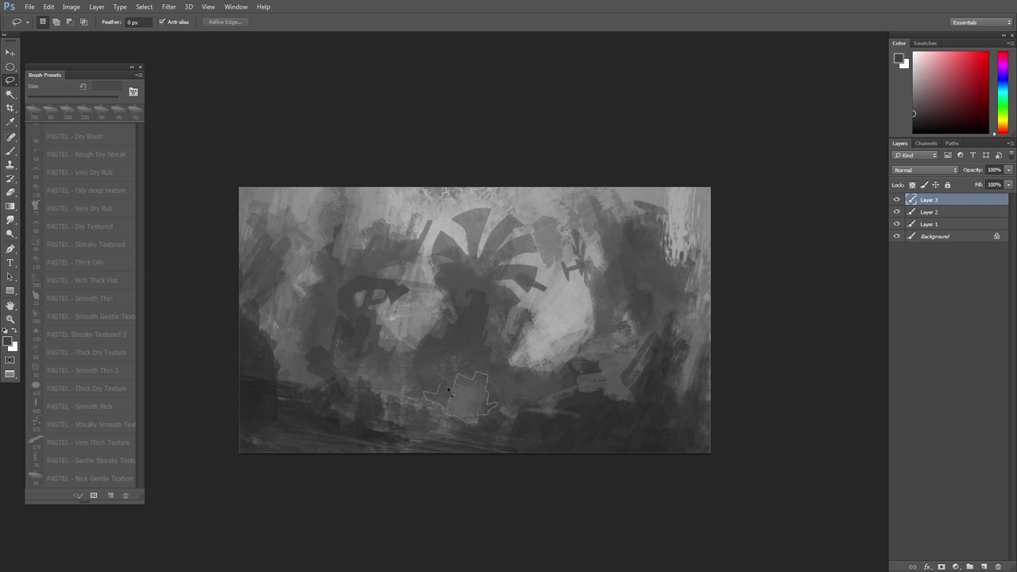
drag(448, 390, 441, 387)
key(b)
alt+click(464, 395)
drag(480, 415, 454, 358)
key(ctrl+d)
Step: Flip the canvas horizontally and add a new layer set to Soft Light blending
key(ctrl+shift+h)
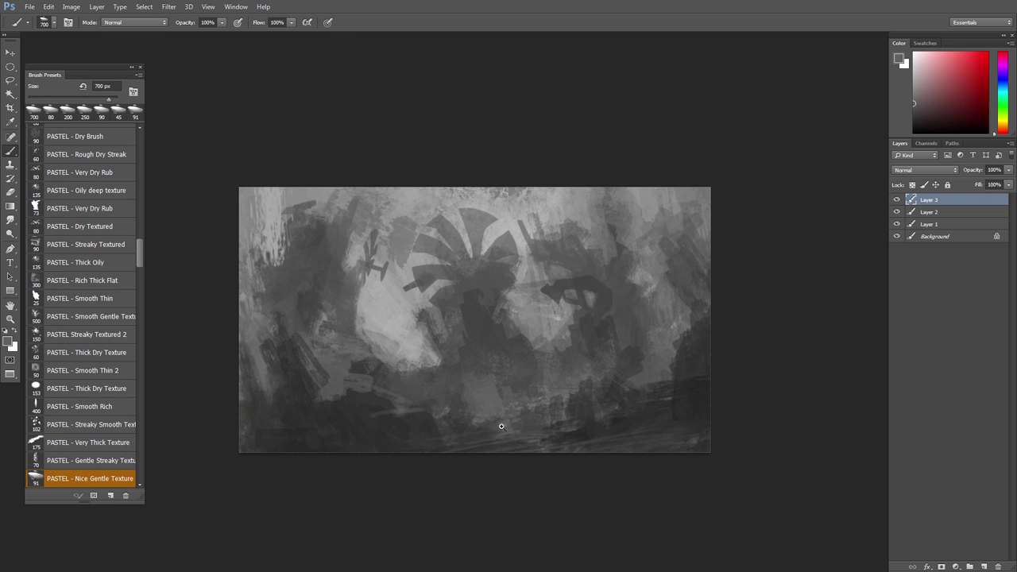
drag(501, 426, 509, 425)
click(957, 565)
click(969, 567)
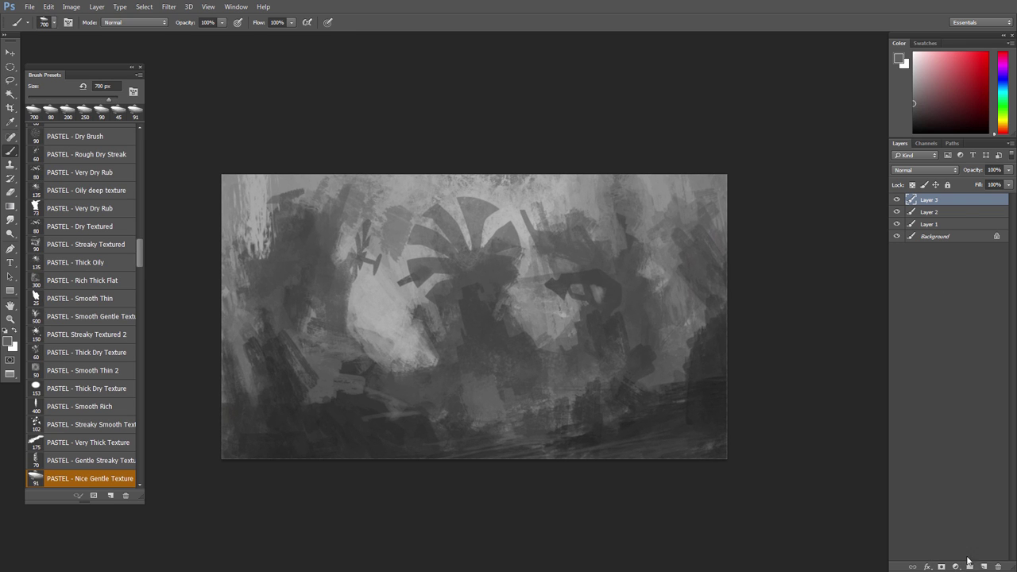
click(984, 566)
click(926, 169)
click(926, 292)
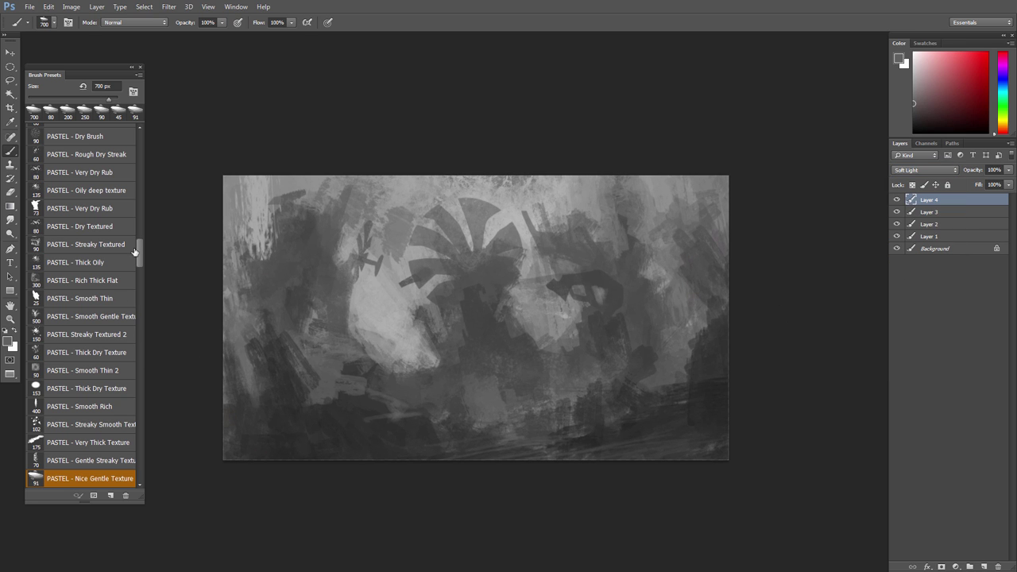
Step: Choose the FX - Clouds 8 brush, enlarge it to 800 px and set the foreground colour to white
mouse_move(136, 252)
mouse_down()
mouse_move(142, 298)
mouse_move(128, 403)
mouse_up()
drag(137, 280, 124, 399)
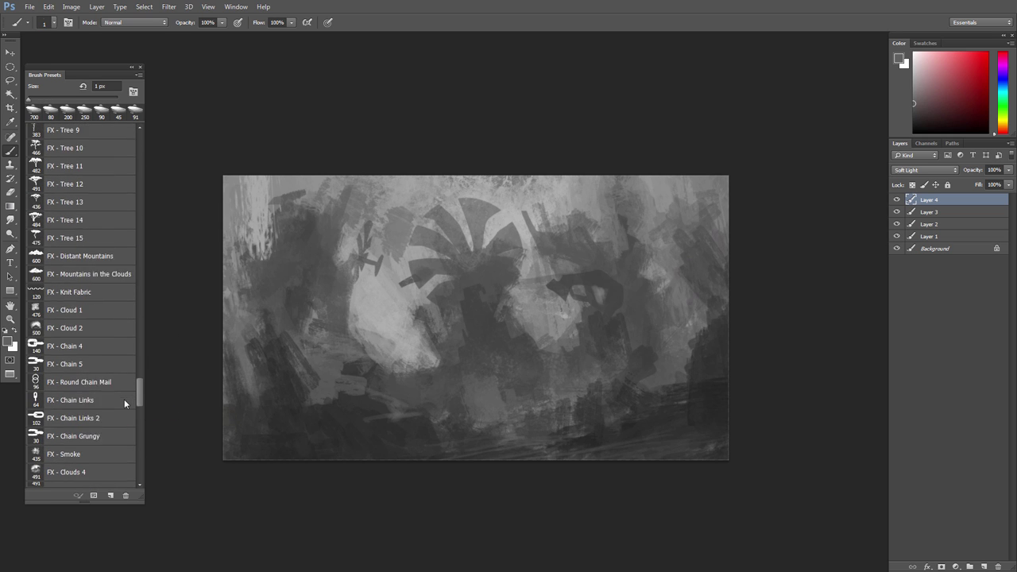
scroll(124, 402, down, 10)
click(80, 382)
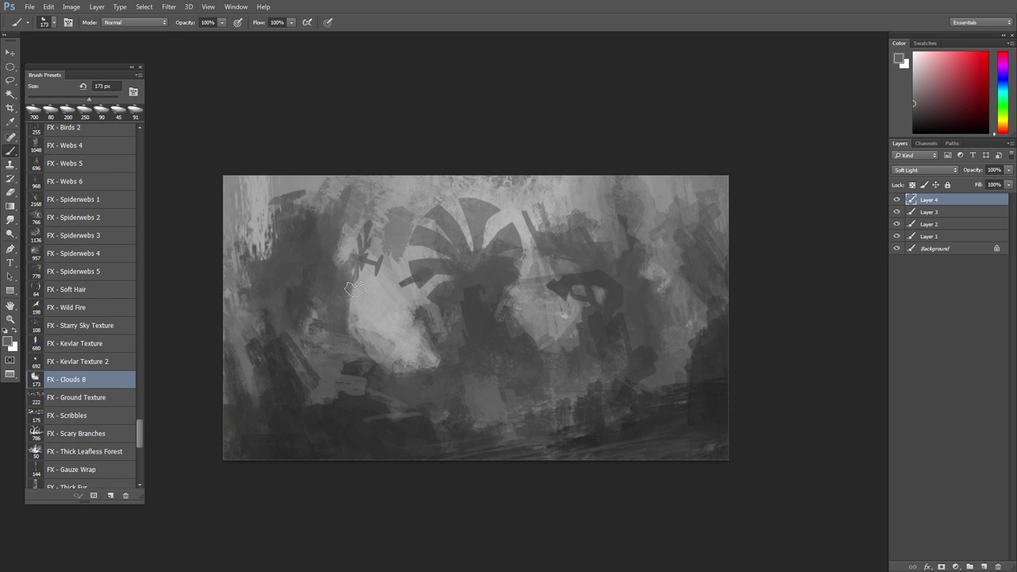
key(])
key(])
key(])
key(])
key(])
key(])
key(])
key(])
key(])
click(914, 53)
Step: Try white cloud strokes across the base of the tower and undo them
click(423, 370)
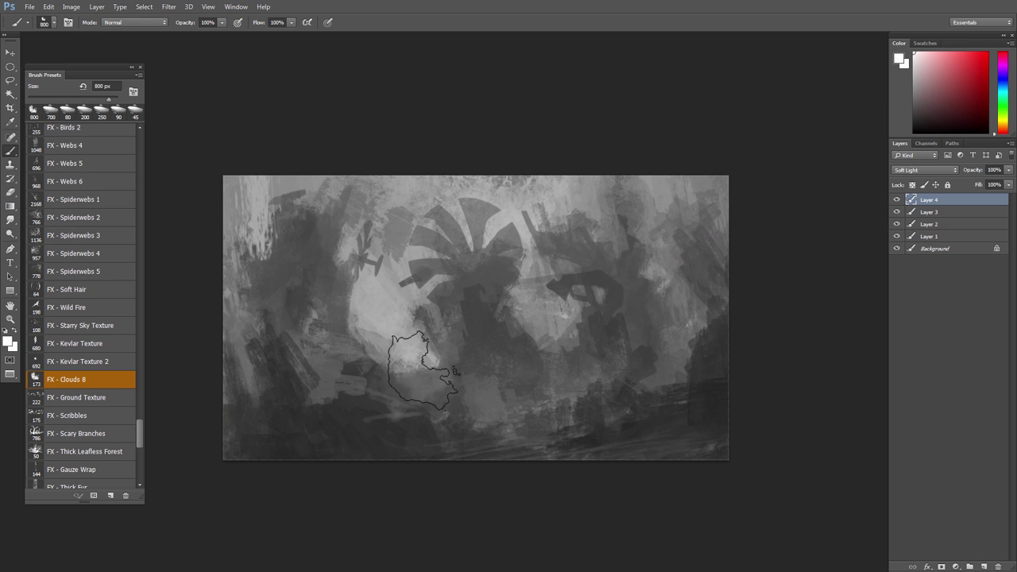
drag(465, 375, 570, 373)
key(ctrl+z)
key(ctrl+alt+z)
Step: Choose the Basic - Soft Round brush, enlarge it and paint white mist across the tower and its base
right_click(538, 358)
drag(613, 517, 616, 421)
click(540, 426)
click(464, 286)
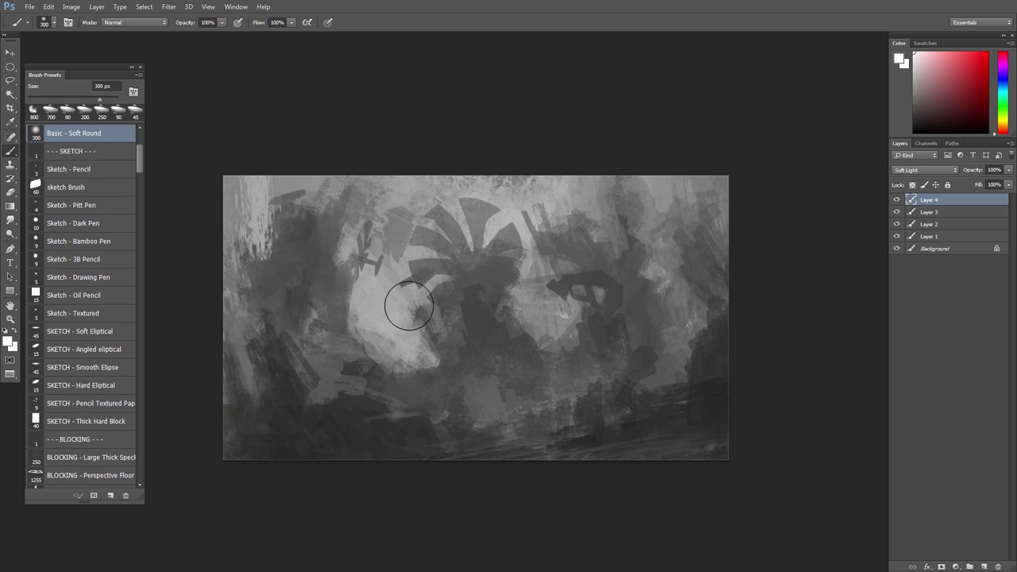
key(])
key(])
key(])
mouse_move(390, 318)
mouse_down()
mouse_move(459, 369)
mouse_move(480, 349)
mouse_move(645, 386)
mouse_up()
Step: Erase the excess mist along the bottom of the canvas with a soft round eraser
key(e)
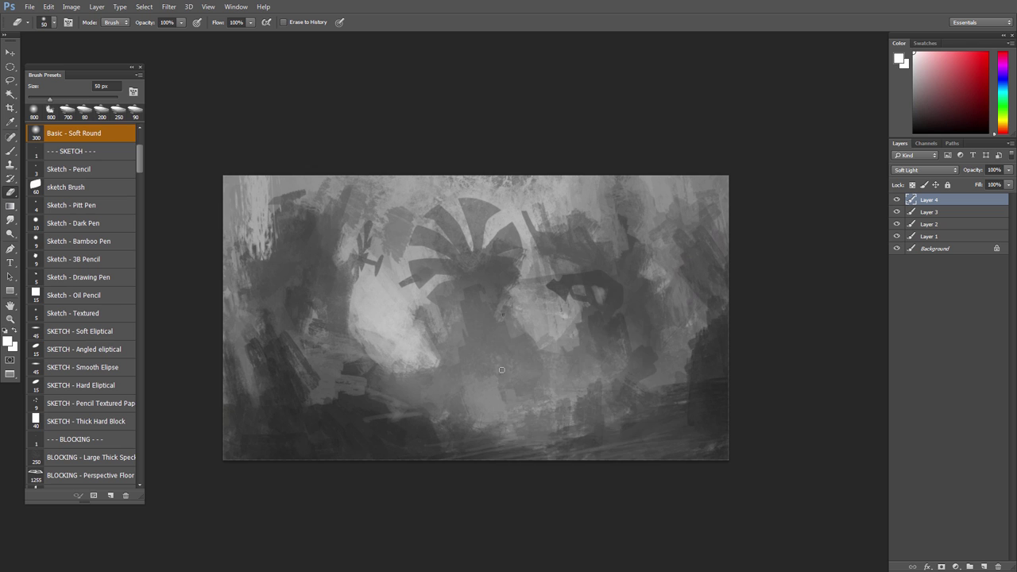
right_click(501, 369)
click(518, 387)
click(434, 436)
key([)
key([)
mouse_move(286, 408)
mouse_down()
mouse_move(289, 400)
mouse_move(666, 475)
mouse_up()
key(b)
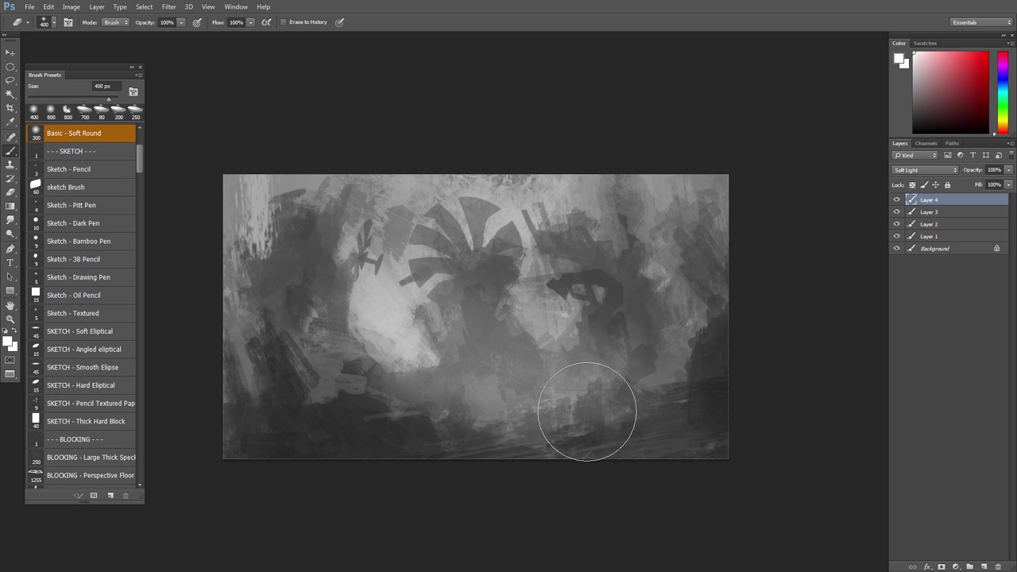
key(e)
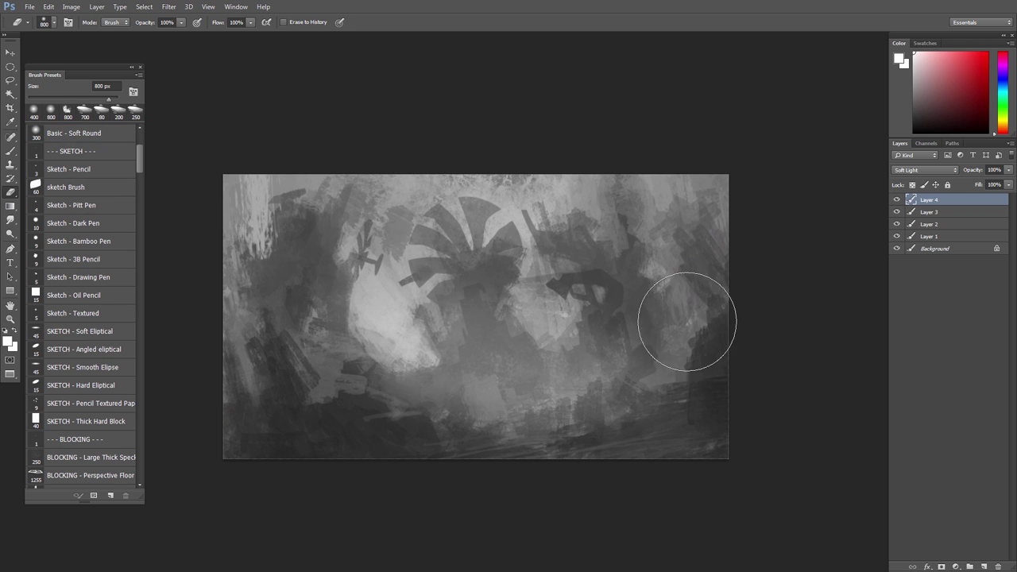
Step: Paint more white mist around the tower's base with the 500 px soft brush and trim it along the bottom
key(b)
drag(381, 352, 678, 453)
key(e)
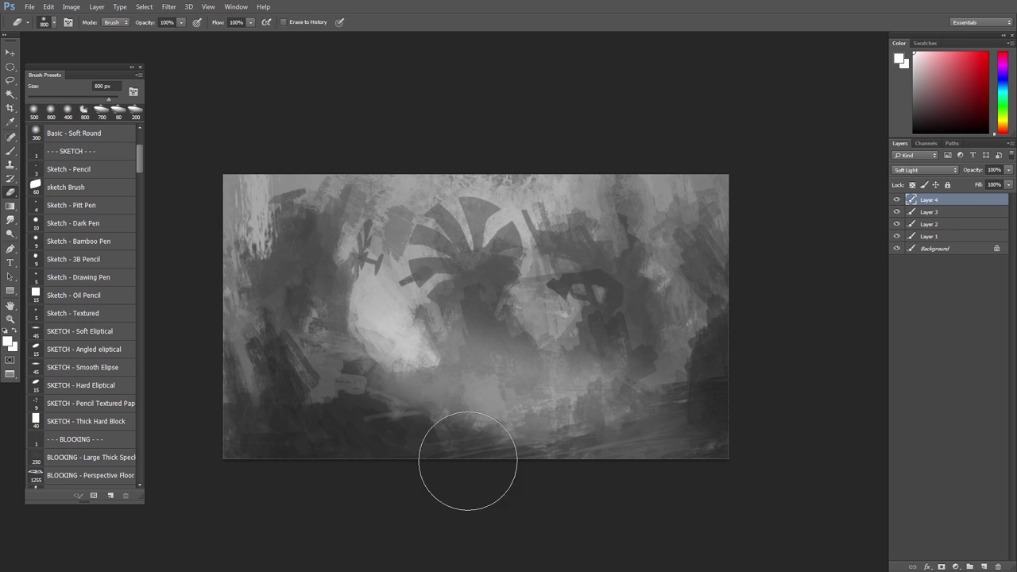
key(b)
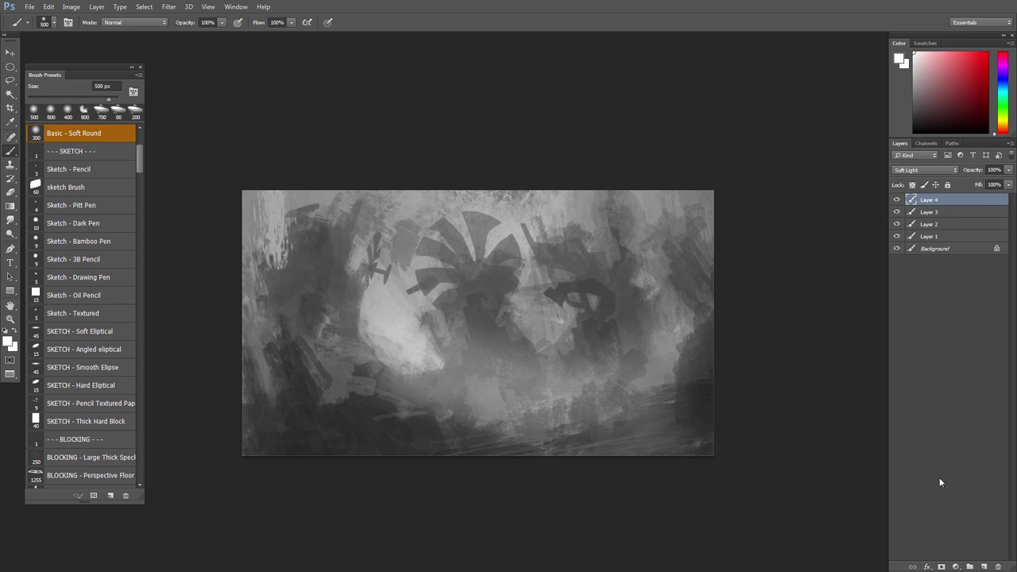
Step: Add a new layer and set up a 700 px textured pastel brush with a near-black colour
click(984, 567)
alt+click(443, 429)
right_click(441, 429)
click(530, 388)
drag(387, 441, 401, 436)
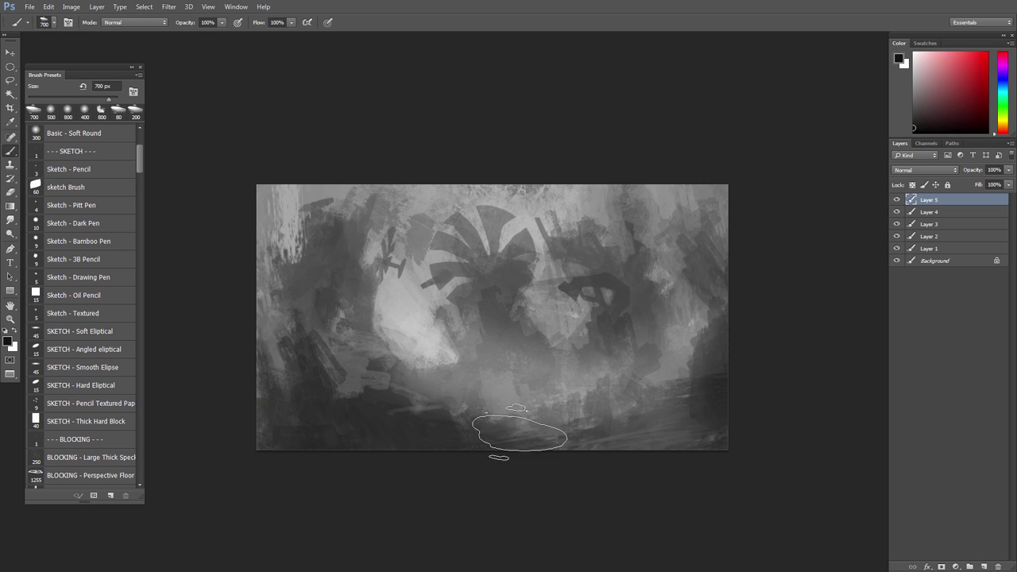
Step: Brush rough near-black ground patches along the bottom edge with the brush reduced to 400 px
key(bracketleft)
key(bracketleft)
key(bracketleft)
drag(517, 432, 548, 424)
drag(633, 439, 616, 436)
drag(546, 445, 483, 437)
Step: Paint near-black upright posts and broad slanted blocks along the bottom with 175 to 300 px strokes
key(bracketleft)
key(bracketleft)
key(bracketleft)
key(bracketleft)
mouse_move(477, 400)
mouse_down()
mouse_move(486, 448)
mouse_move(484, 429)
mouse_up()
drag(480, 425, 438, 434)
drag(433, 395, 434, 434)
key(bracketright)
mouse_move(413, 397)
mouse_down()
mouse_move(413, 418)
mouse_move(366, 442)
mouse_up()
key(bracketright)
drag(332, 396, 302, 479)
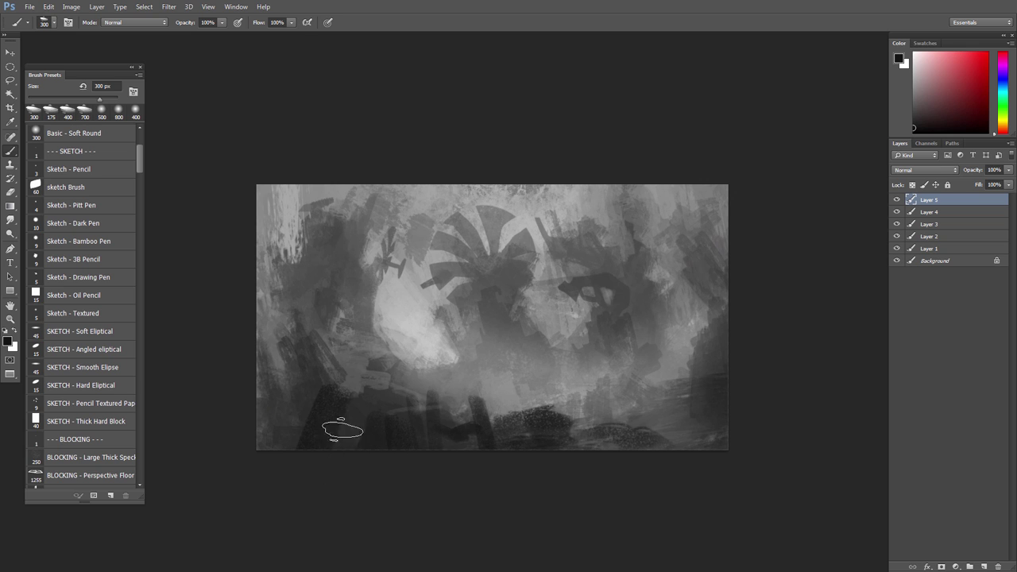
drag(439, 406, 445, 442)
drag(554, 442, 521, 421)
Step: Add thinner near-black slanted posts toward both lower corners with a 175 px brush
key(bracketleft)
key(bracketleft)
key(bracketleft)
mouse_move(647, 418)
mouse_down()
mouse_move(609, 438)
mouse_move(661, 447)
mouse_up()
drag(625, 442, 577, 441)
drag(308, 408, 288, 441)
Step: Erase all the near-black strokes along the bottom of the new layer
scroll(366, 445, down, 1)
key(e)
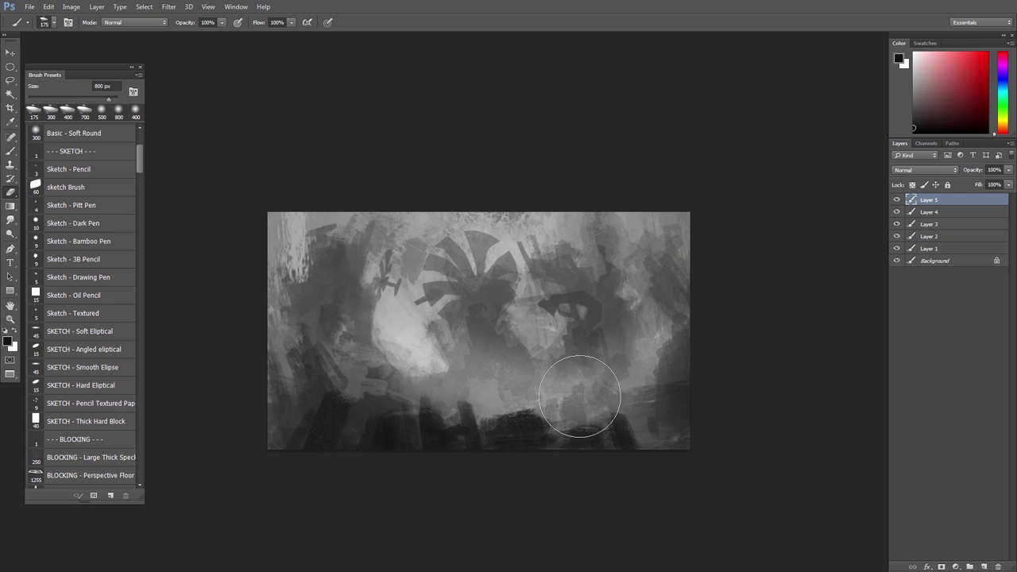
drag(596, 425, 329, 429)
Step: Choose the Blocking - Wild Paint Strokes brush for painting
key(l)
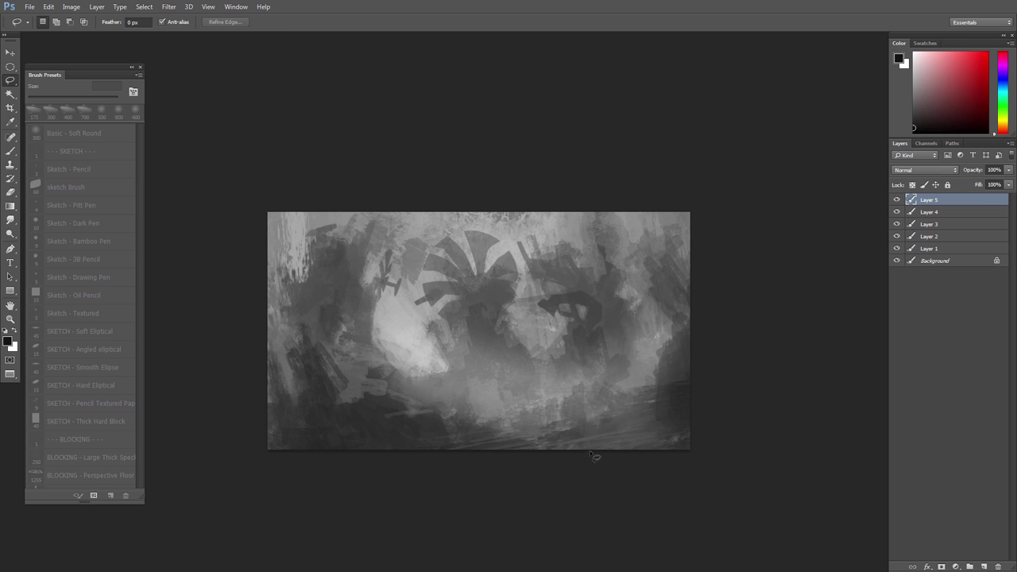
key(b)
mouse_move(139, 135)
mouse_down()
mouse_move(135, 208)
mouse_move(137, 175)
mouse_move(137, 191)
mouse_up()
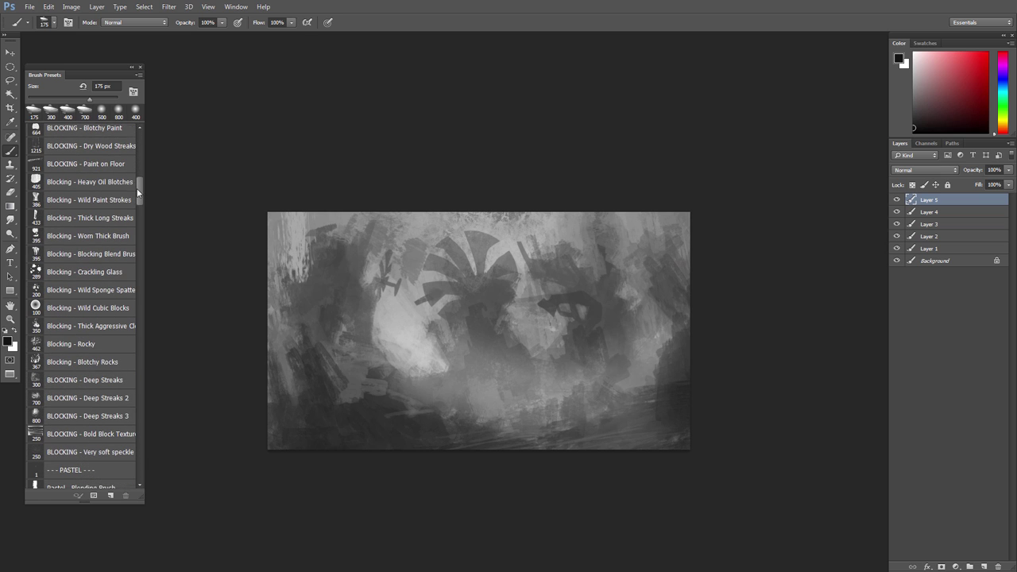
click(89, 199)
Step: Brush near-black clumps along the bottom edge from the centre to the right corner at 175 px
mouse_move(503, 458)
mouse_down()
mouse_move(555, 435)
mouse_move(615, 455)
mouse_move(420, 465)
mouse_move(398, 454)
mouse_move(538, 449)
mouse_move(524, 419)
mouse_move(626, 435)
mouse_up()
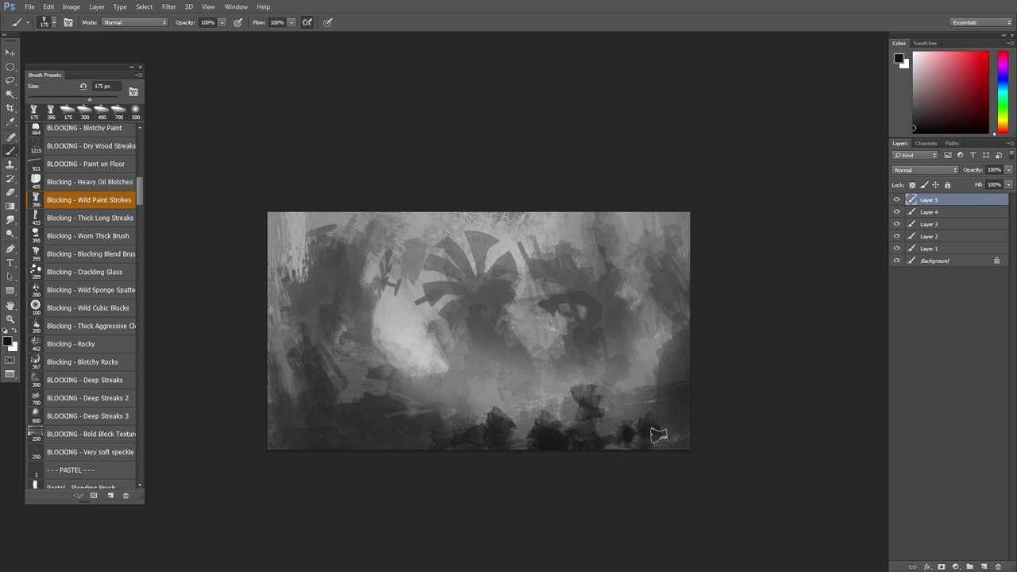
key(e)
right_click(464, 421)
drag(409, 450, 418, 446)
key(b)
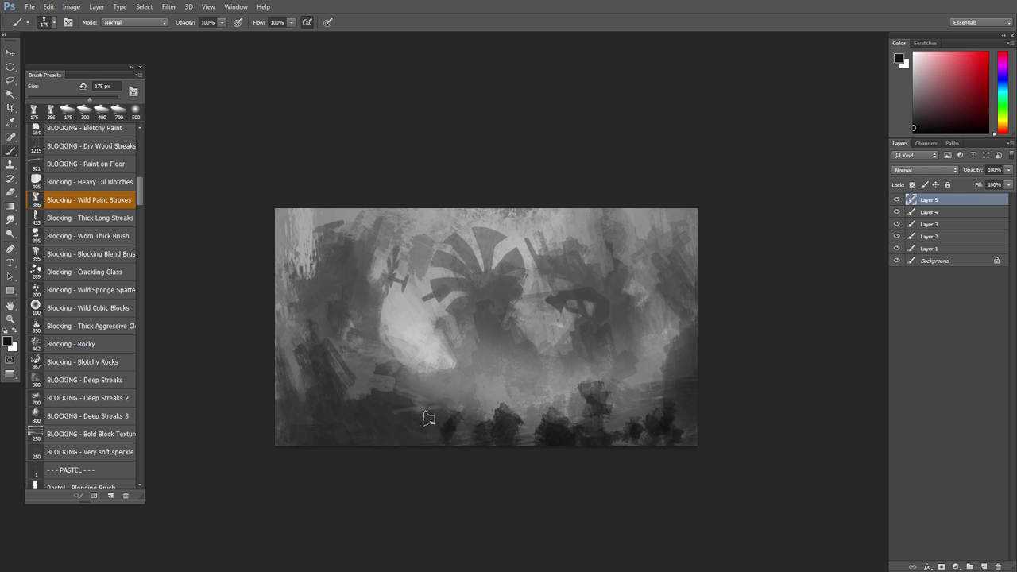
Step: Flip the canvas horizontally and clear all the near-black clumps from the top layer
key(ctrl+shift+h)
drag(358, 412, 326, 408)
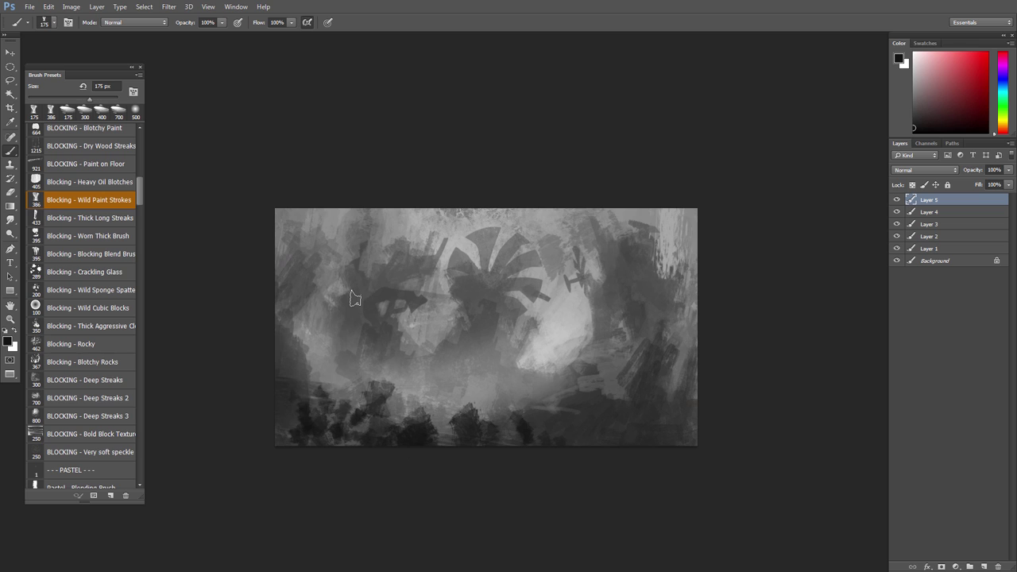
key(ctrl+a)
key(Delete)
key(ctrl+d)
Step: Sample dark grey from the lower left ground and dab short upright marks there at 90 and 125 px
key(bracketleft)
alt+click(335, 414)
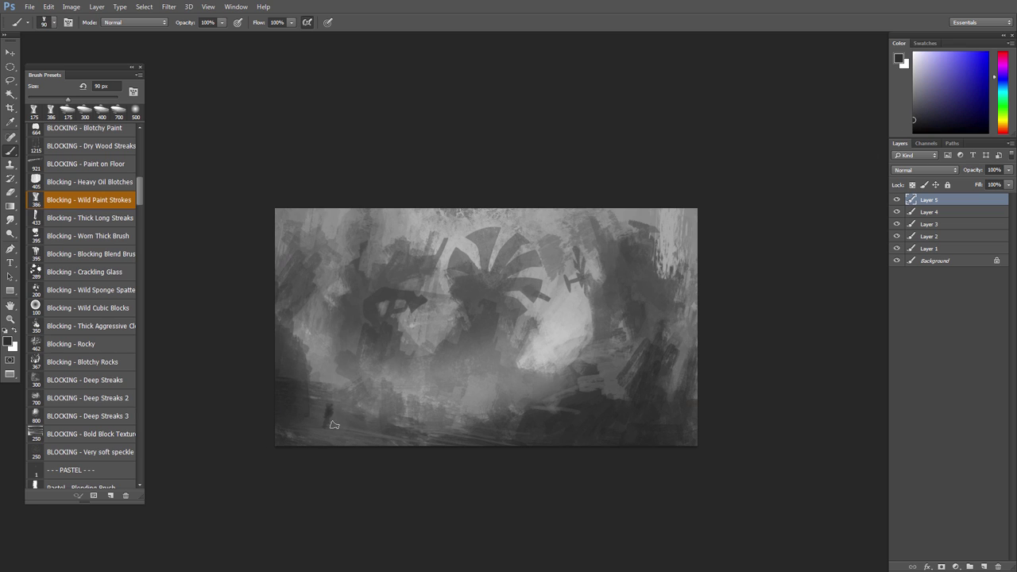
drag(317, 407, 315, 426)
key(bracketright)
key(bracketright)
mouse_move(303, 406)
mouse_down()
mouse_move(337, 427)
mouse_move(367, 405)
mouse_move(335, 427)
mouse_move(347, 392)
mouse_up()
Step: Brush dark grey into a lassoed slanted rock at the lower left and a small low block beside it
key(l)
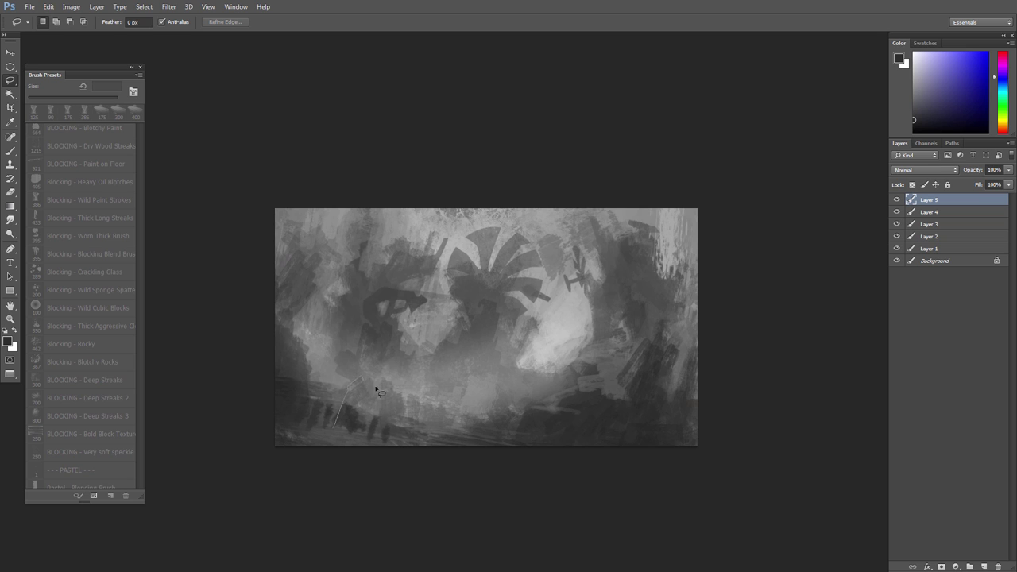
key(b)
mouse_move(371, 405)
mouse_down()
mouse_move(366, 437)
mouse_move(362, 381)
mouse_move(356, 422)
mouse_up()
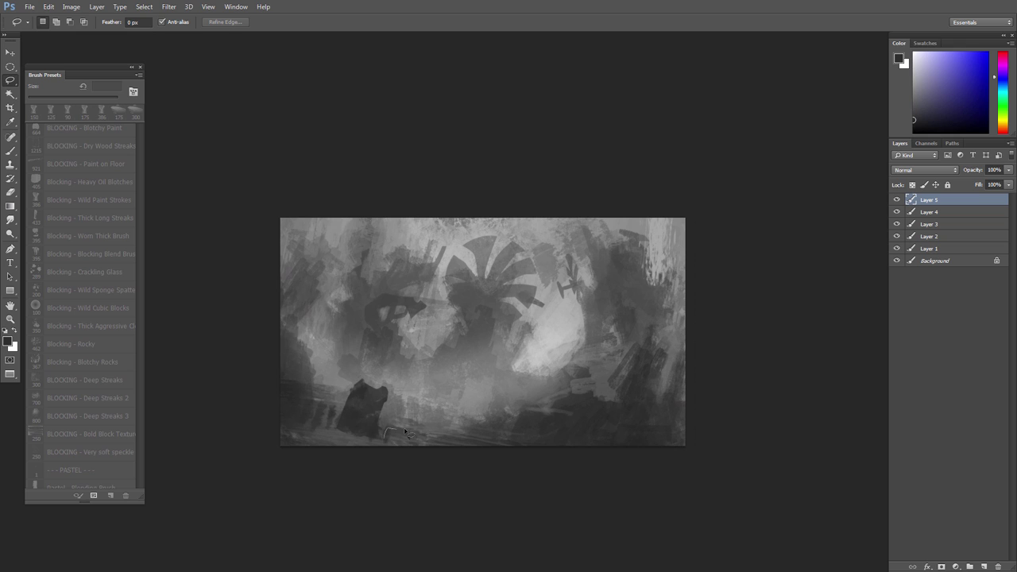
drag(400, 443, 387, 440)
key(b)
drag(389, 436, 427, 440)
key(ctrl+d)
Step: Lasso a pointed spire at the lower left edge, brush it with dark grey and deselect
key(l)
drag(329, 433, 328, 428)
key(b)
mouse_move(310, 350)
mouse_down()
mouse_move(313, 393)
mouse_move(306, 382)
mouse_move(324, 410)
mouse_up()
key(ctrl+d)
Step: Apply a slight Hue/Saturation adjustment to the layer with the dark foreground rocks
key(e)
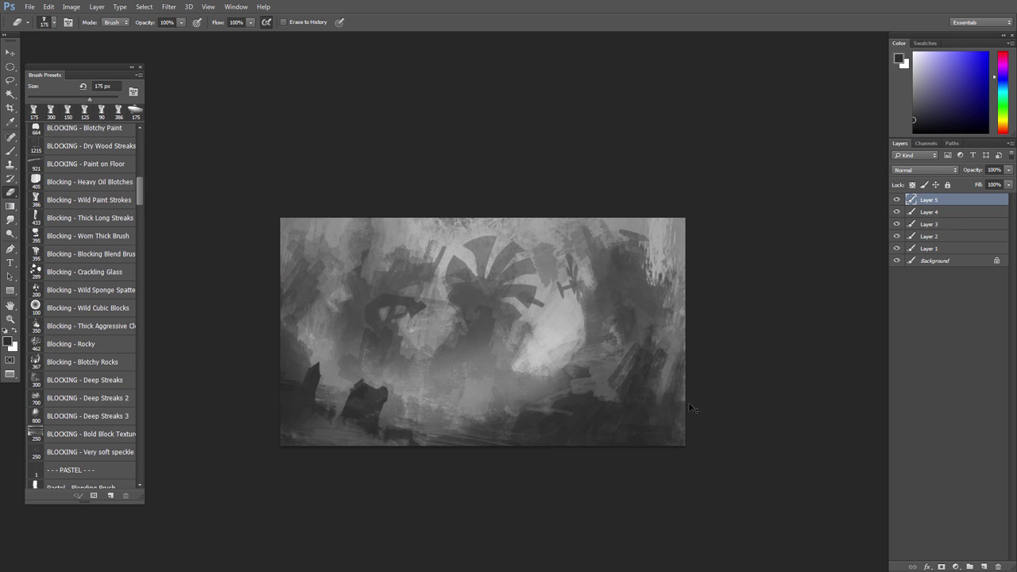
key(ctrl+u)
drag(829, 281, 824, 283)
key(Return)
Step: Lasso a tall pointed tower with a low rock at its foot in the lower right corner and brush it with dark grey
key(l)
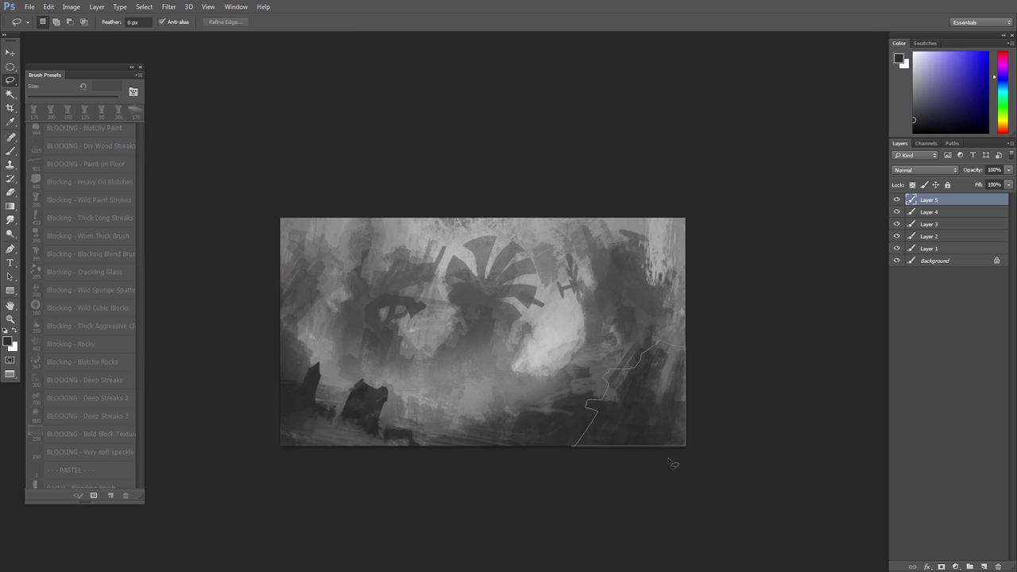
key(ctrl+d)
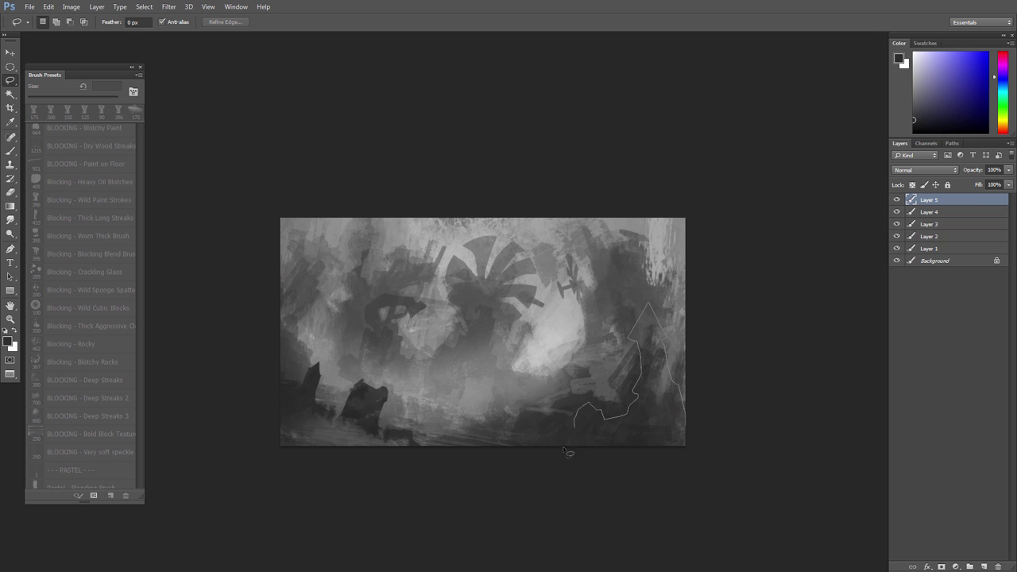
drag(568, 451, 566, 446)
key(b)
mouse_move(675, 401)
mouse_down()
mouse_move(656, 350)
mouse_move(713, 407)
mouse_up()
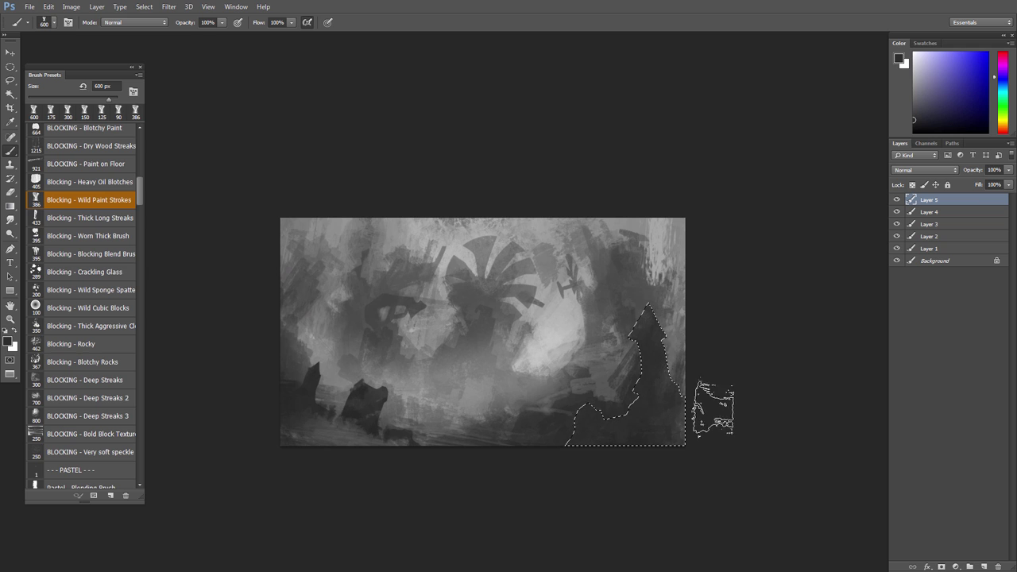
Step: Darken the selected tower with Hue/Saturation at Lightness -42 and deselect
key(ctrl+u)
drag(827, 274, 803, 277)
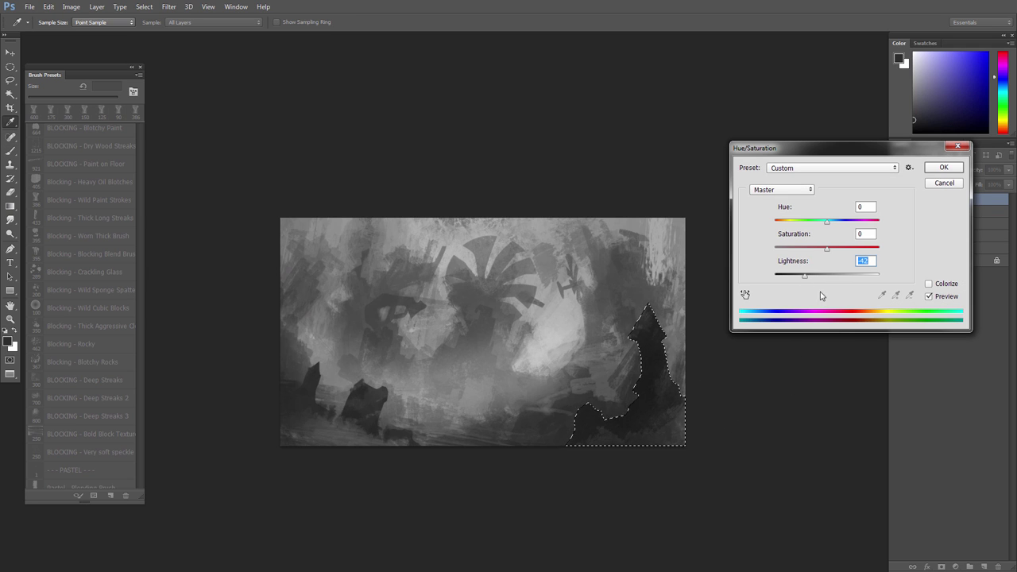
key(Return)
key(ctrl+d)
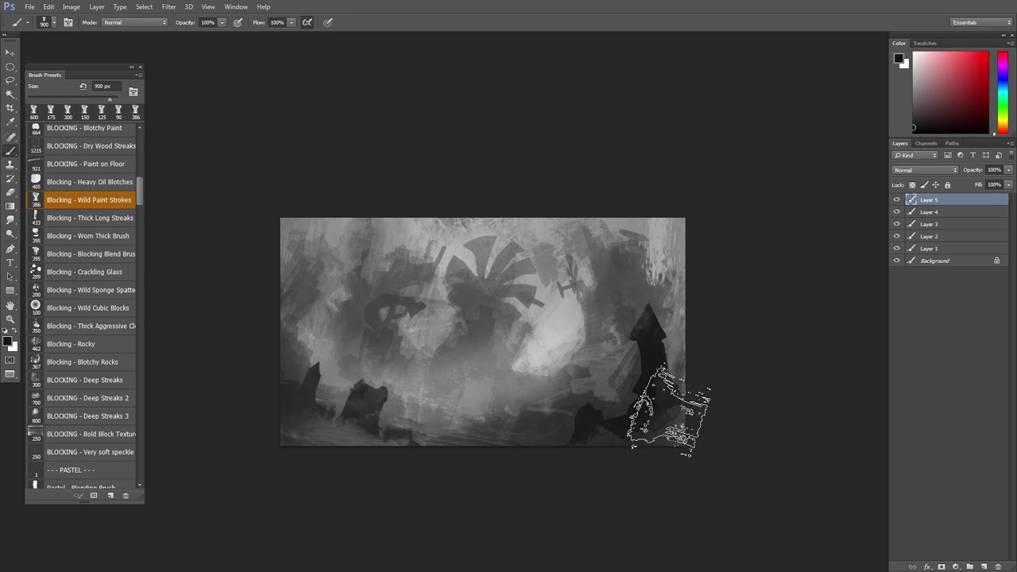
Step: Brush sampled dark greys over the bases of the lower left rocks with the brush at 300 px and 125 px
key(bracketleft)
key(bracketleft)
key(bracketleft)
key(bracketleft)
key(bracketleft)
key(bracketleft)
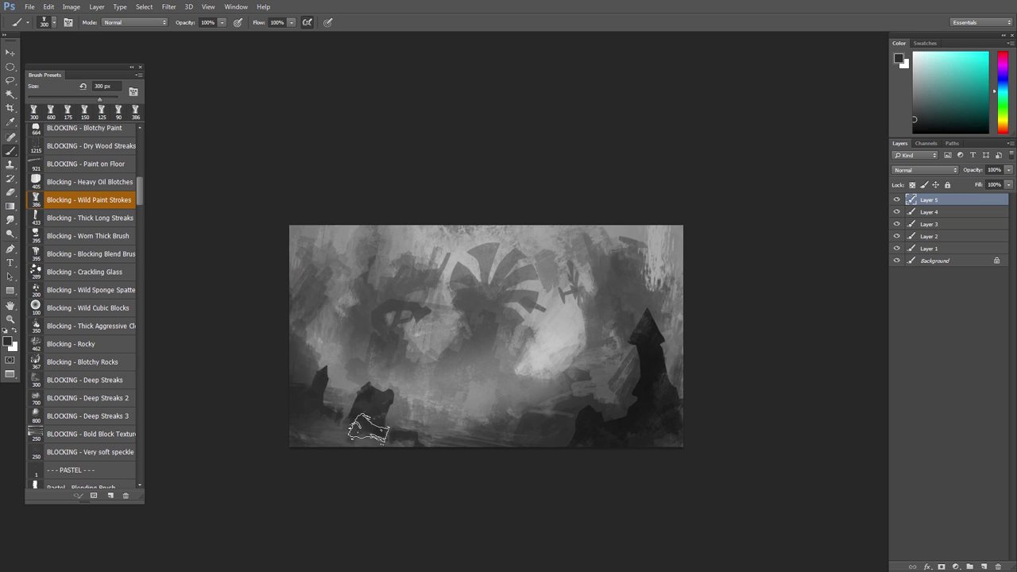
alt+click(332, 443)
alt+click(374, 430)
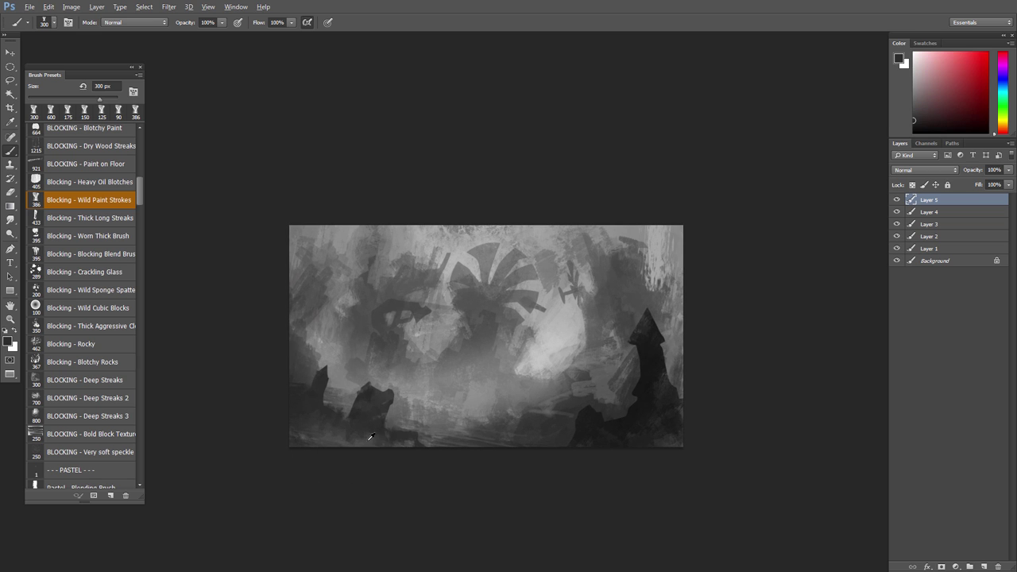
alt+click(368, 440)
key(bracketleft)
key(bracketleft)
key(bracketleft)
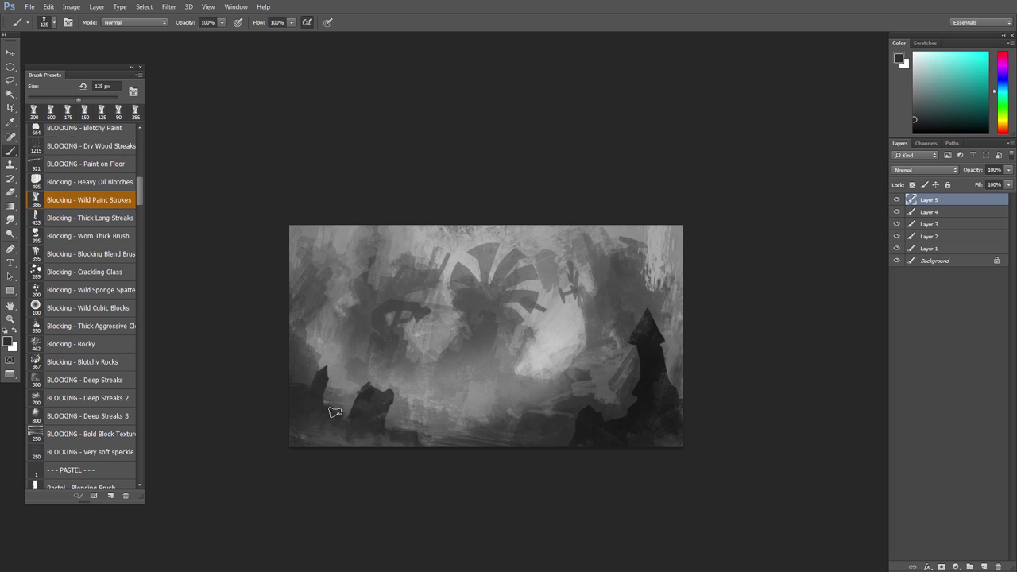
Step: Sample dark grey at the left edge, lasso a small jagged shape beside the spire there and brush it in
alt+click(296, 383)
key(l)
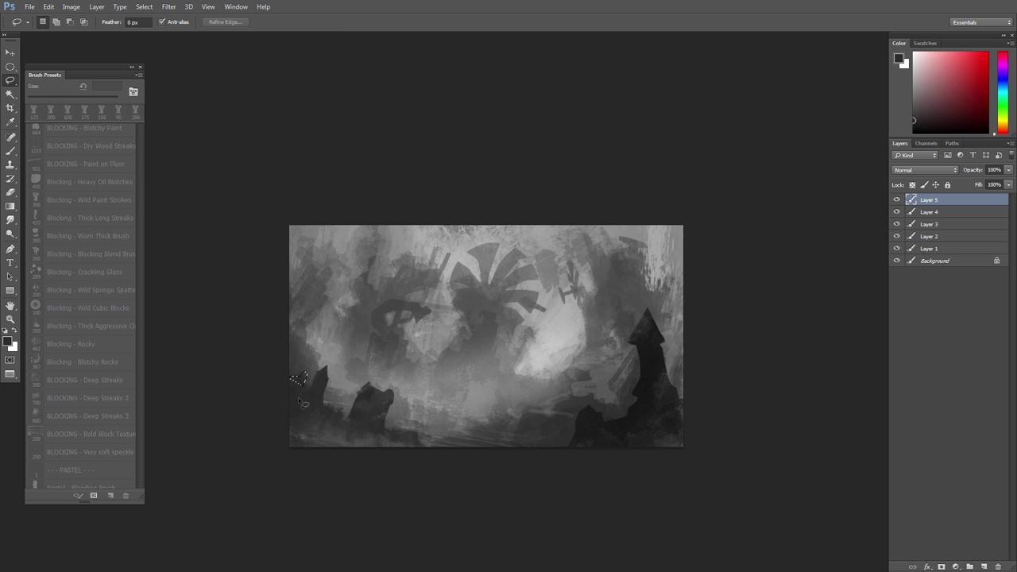
key(b)
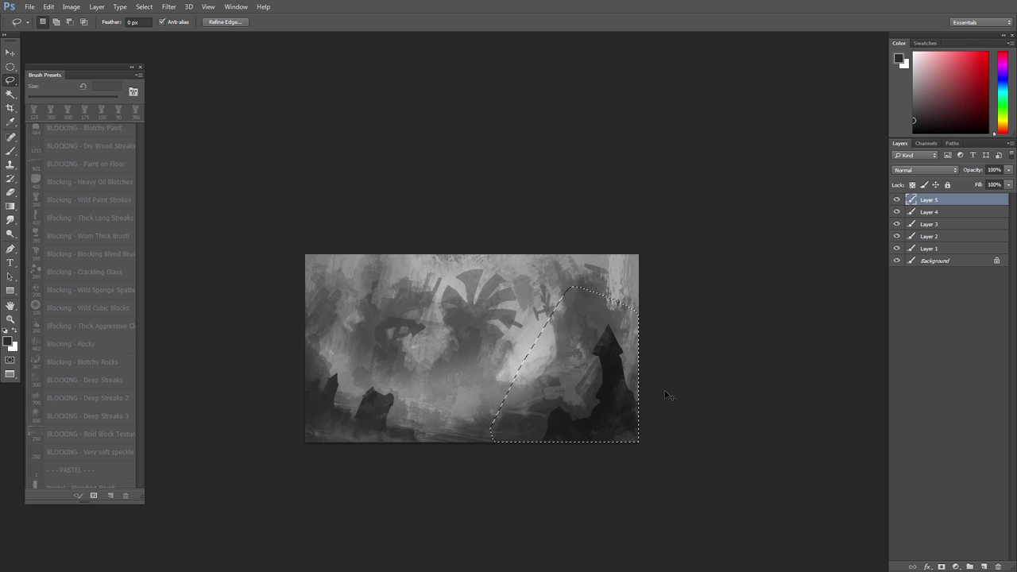
Step: Rotate the lassoed tower by about -7.6° with Free Transform, shift it slightly down and deselect
key(ctrl+t)
mouse_move(670, 395)
mouse_down()
mouse_move(689, 386)
mouse_move(675, 379)
mouse_up()
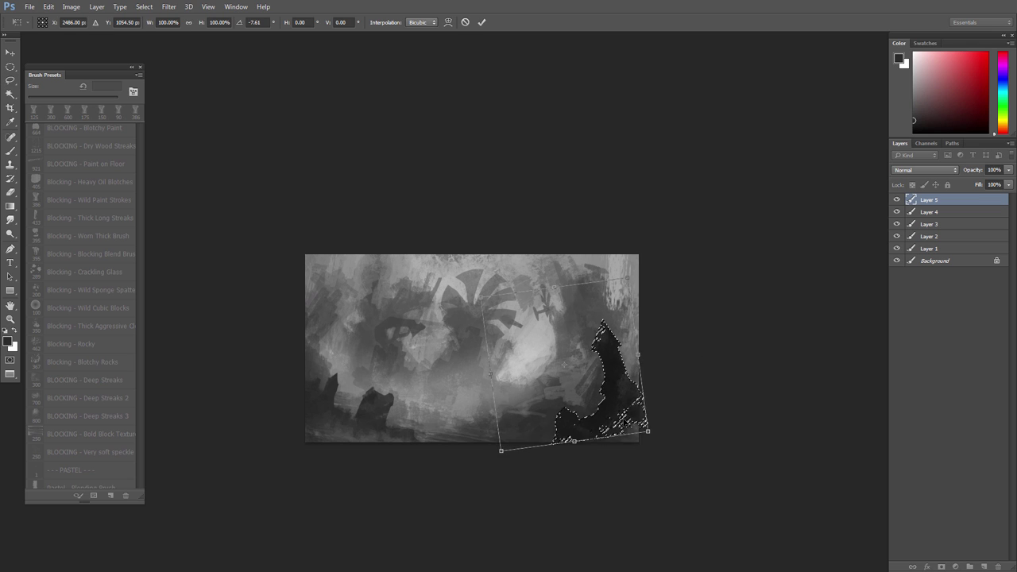
drag(624, 422, 628, 430)
key(Return)
key(ctrl+d)
Step: Flip the canvas horizontally and return to the Brush tool
key(ctrl+shift+h)
drag(469, 411, 466, 439)
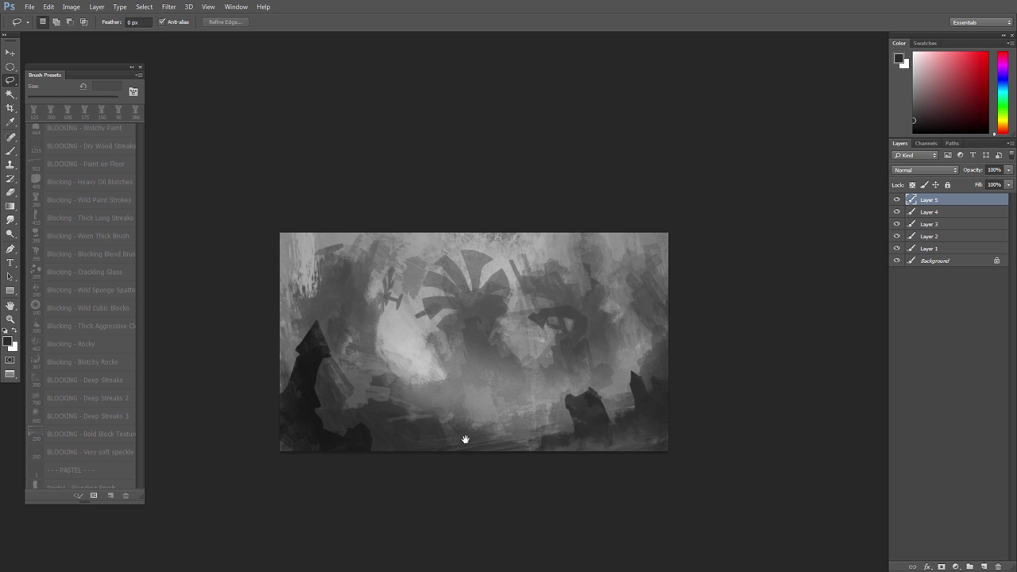
key(b)
click(921, 213)
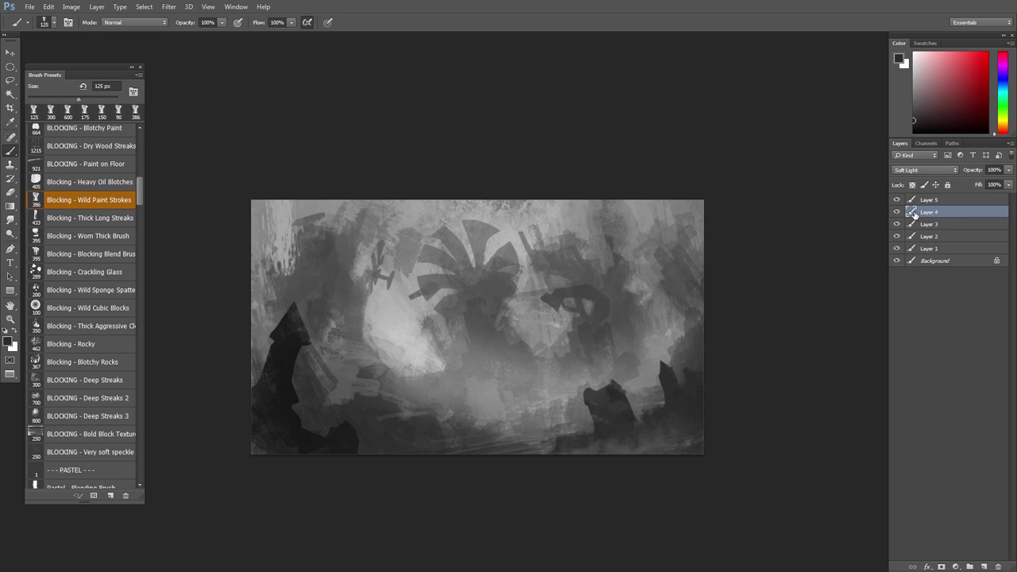
key(alt+shift+f)
scroll(532, 363, up, 2)
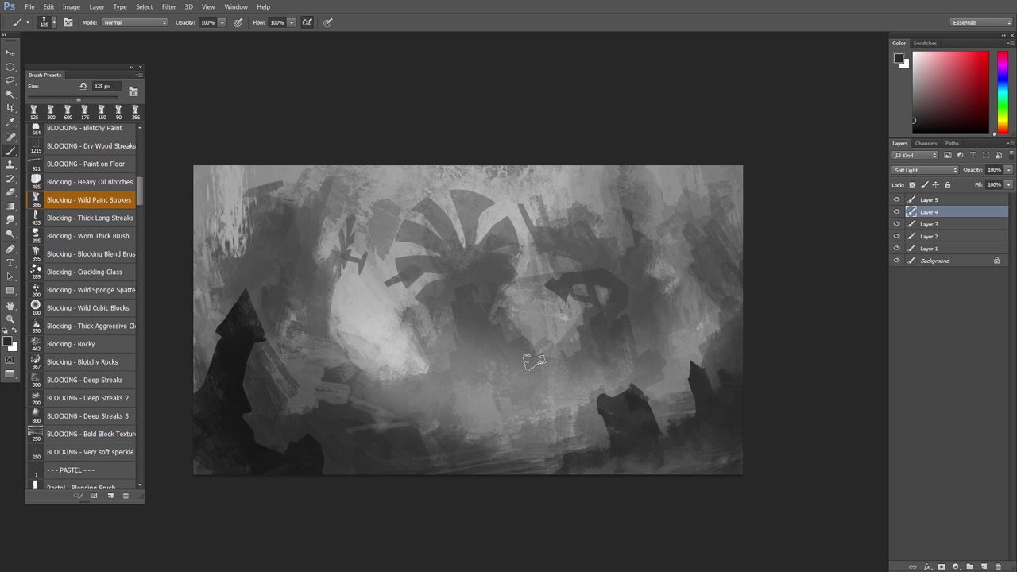
scroll(532, 374, down, 1)
drag(517, 374, 534, 348)
Step: On Layer 5, lasso the area around the dark tower, darken it with Hue/Saturation at Lightness -21 and deselect
click(921, 200)
scroll(598, 373, up, 1)
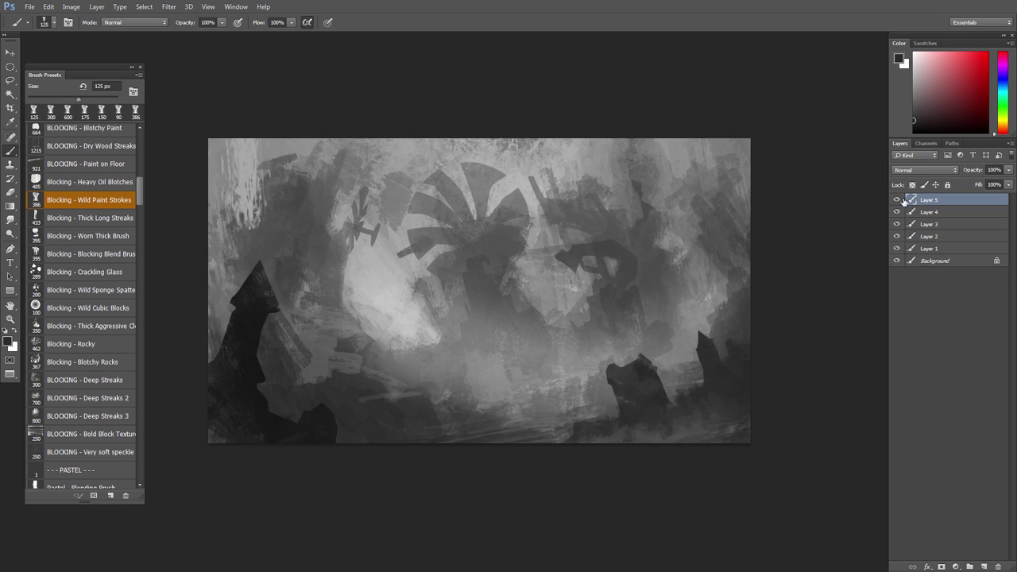
key(l)
drag(340, 354, 397, 442)
key(ctrl+u)
drag(828, 277, 818, 279)
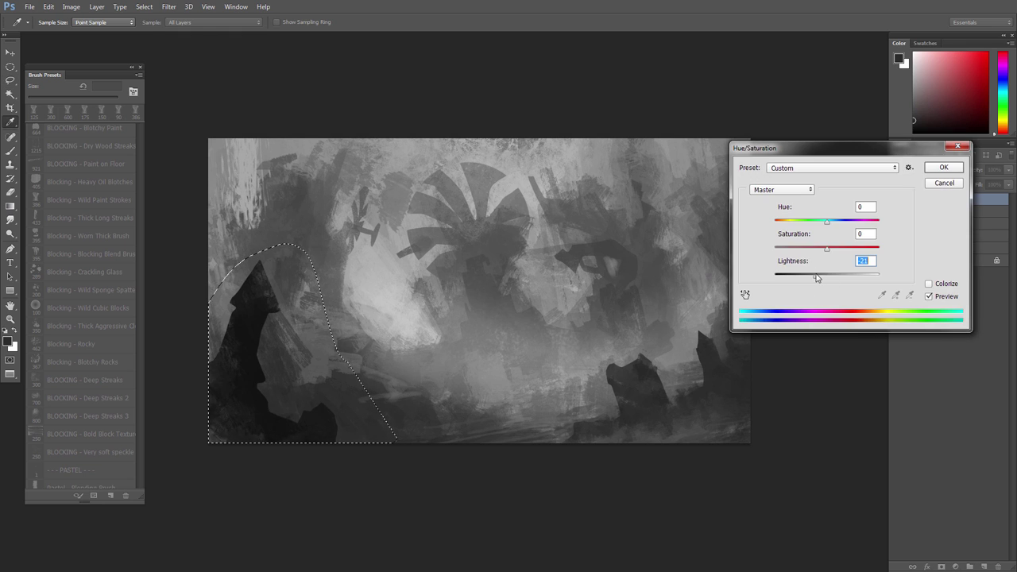
key(Return)
key(ctrl+d)
scroll(504, 429, up, 2)
Step: Add a new layer and brush two dark upright spires on the ground to the right of the tower
click(982, 566)
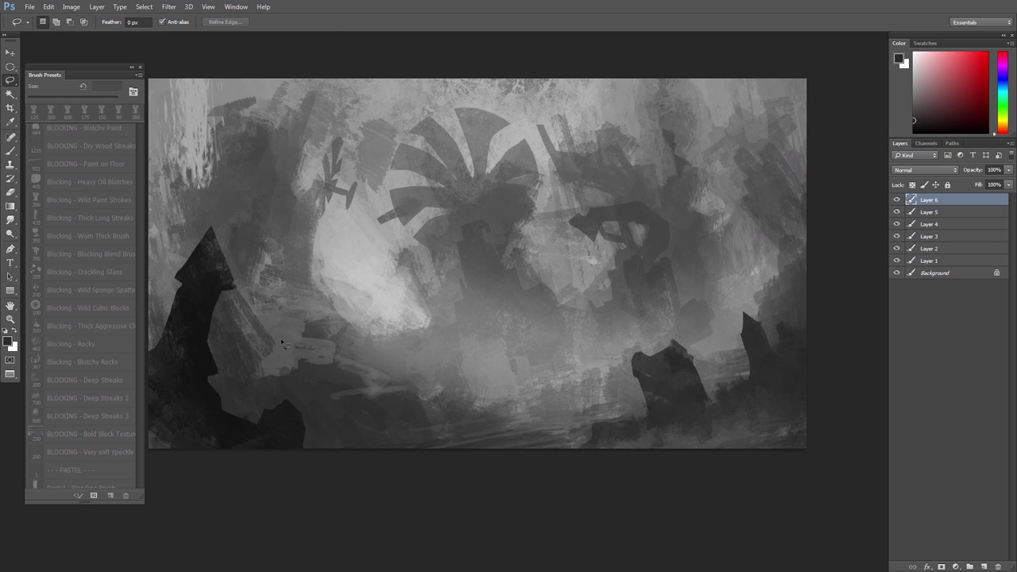
key(b)
mouse_move(380, 357)
mouse_down()
mouse_move(381, 388)
mouse_move(395, 399)
mouse_up()
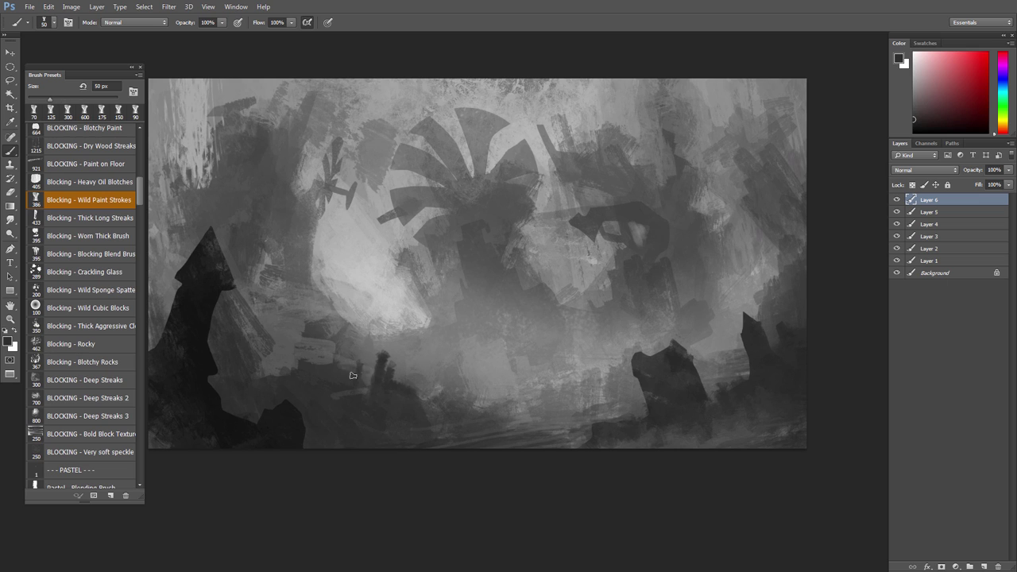
key([)
mouse_move(356, 363)
mouse_down()
mouse_move(354, 379)
mouse_move(345, 371)
mouse_up()
Step: Brush thin mid-grey streaks at 20 px across the ground at the foot of the two dark spires
key(bracketleft)
key(bracketleft)
key(bracketleft)
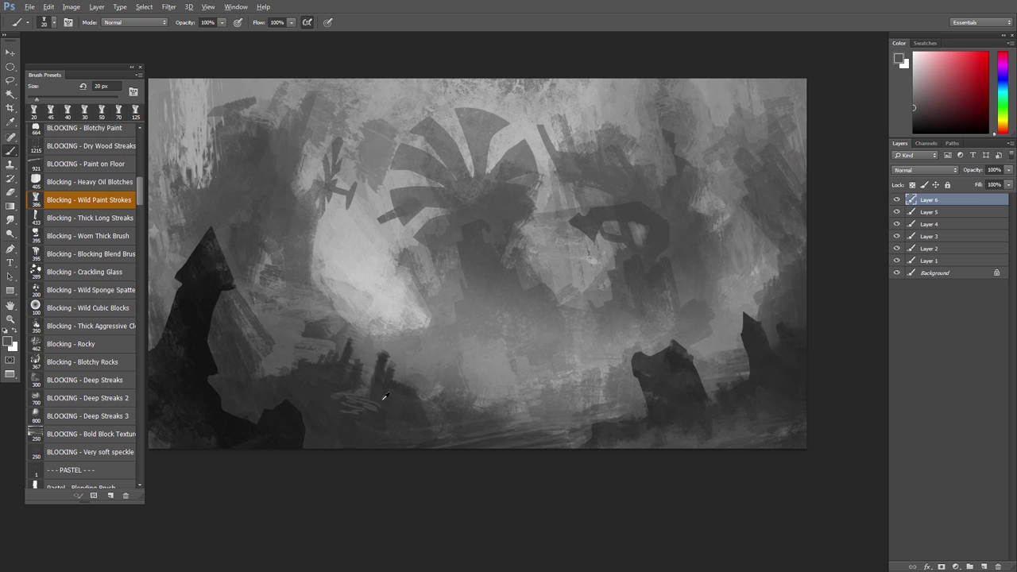
Step: Sample dark greys from the ground and brush low jagged mounds to the right of the spires at 60 px
alt+click(383, 399)
key(bracketright)
key(bracketright)
key(bracketright)
alt+click(359, 441)
alt+click(475, 414)
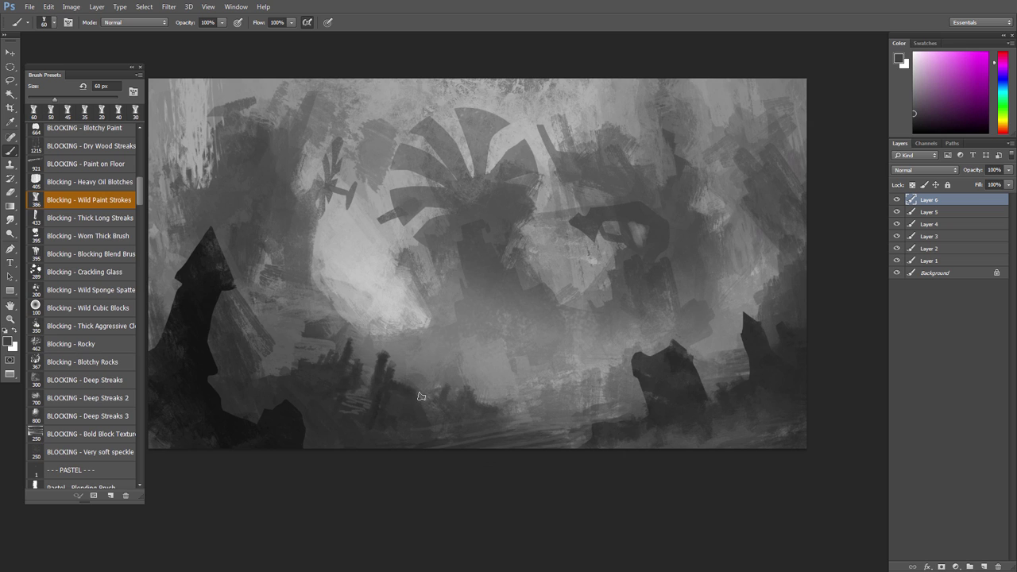
Step: Sample a lighter grey and brush thin horizontal streaks at 40 px on the water at the bottom centre
alt+click(530, 412)
key(bracketleft)
key(bracketleft)
key(bracketleft)
key(bracketleft)
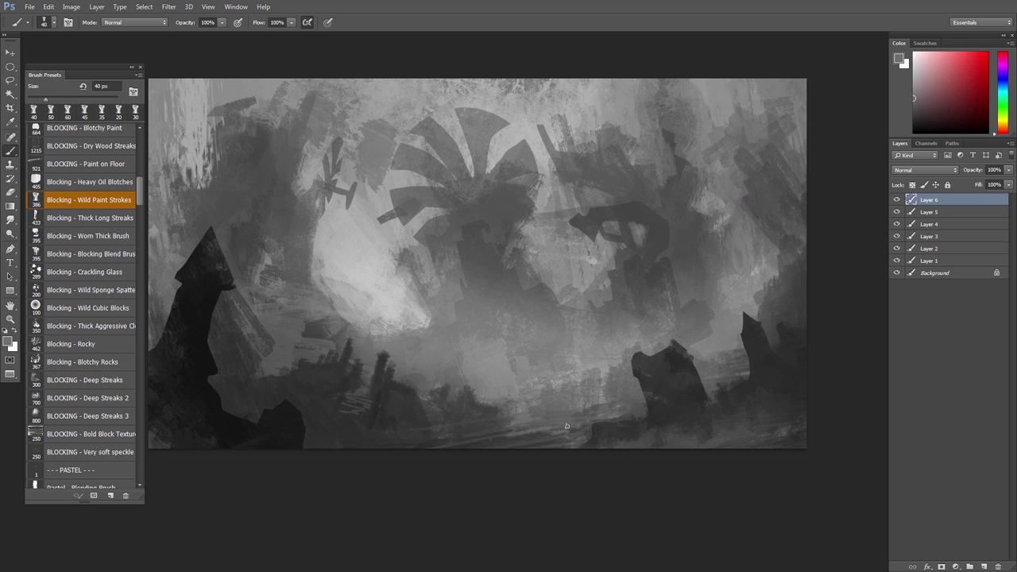
Step: Brush a pale upright streak rising from the dark mounds in the lower centre and sample dark grey at its base
drag(460, 368, 459, 392)
alt+click(476, 373)
key(bracketright)
drag(468, 338, 468, 389)
alt+click(469, 401)
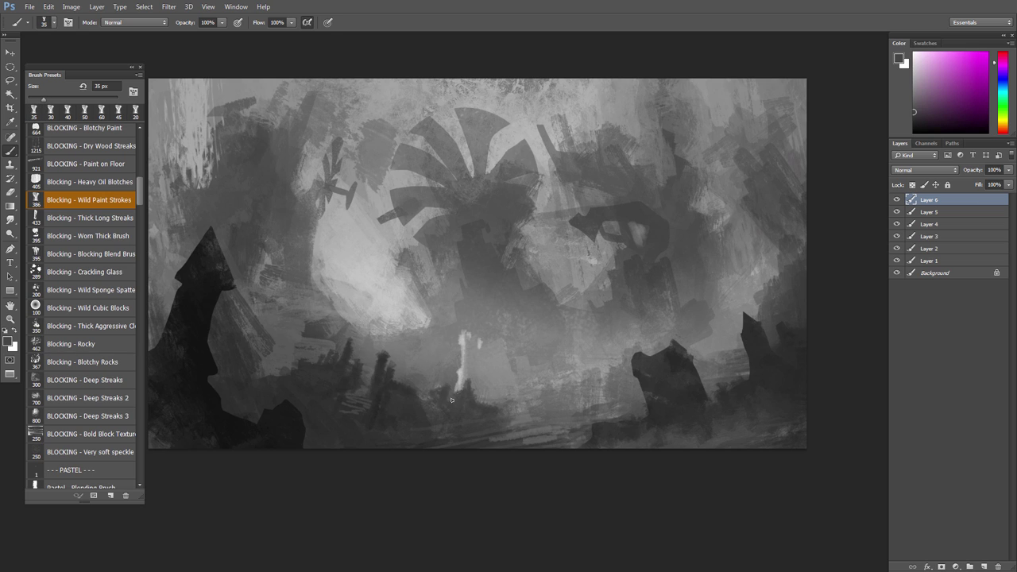
Step: Sample dark greys from the foreground and brush a short, darker upright mark below the two spires
alt+click(382, 388)
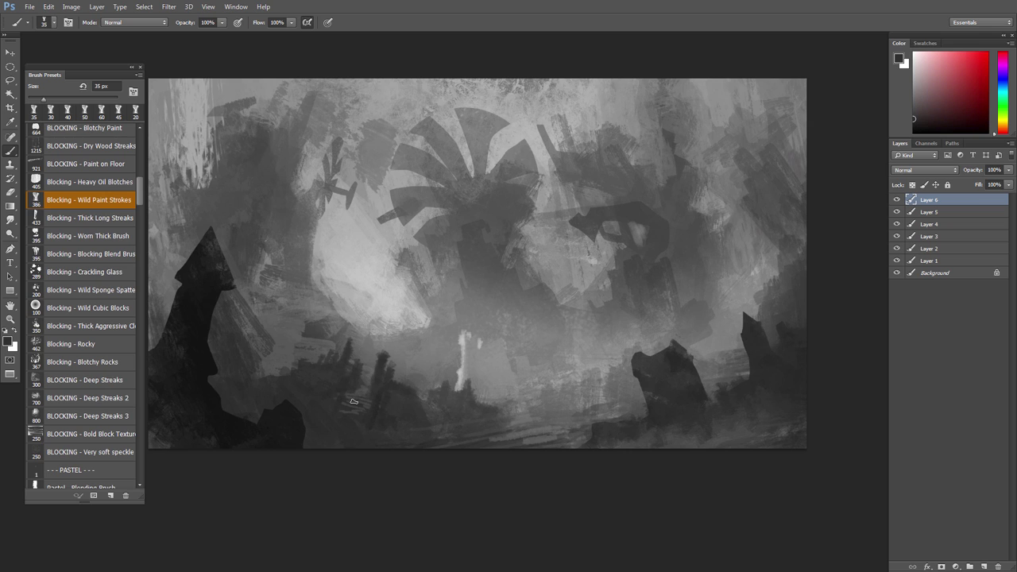
alt+click(277, 438)
key(bracketright)
alt+click(342, 407)
mouse_move(338, 423)
mouse_down()
mouse_move(341, 401)
mouse_move(339, 419)
mouse_up()
key(bracketright)
key(bracketright)
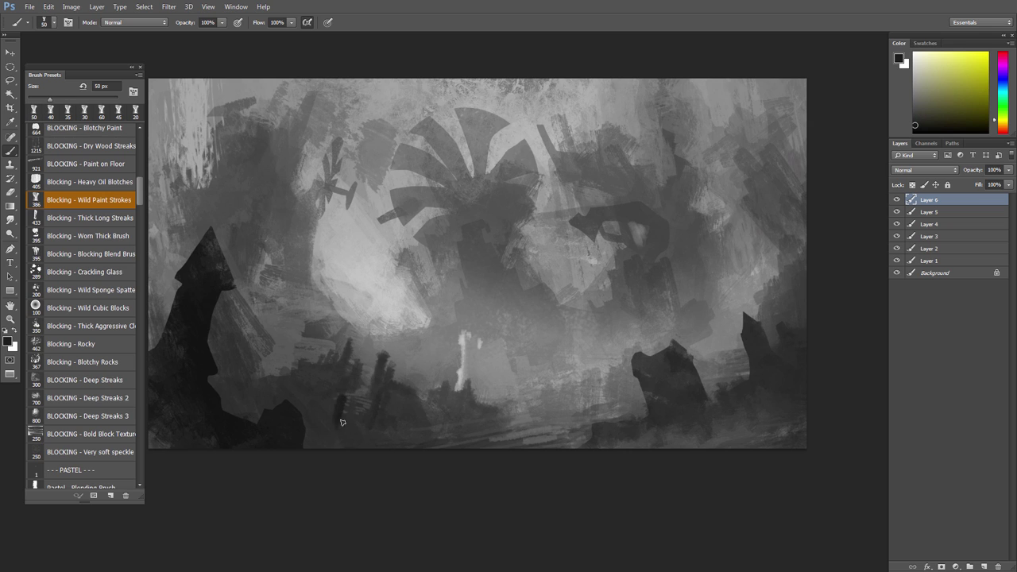
Step: Sample dark grey beside the spires, dab more tone onto the ground there and flip the canvas horizontally
key(bracketleft)
key(bracketleft)
key(bracketleft)
alt+click(407, 409)
scroll(351, 366, down, 3)
key(F2)
scroll(484, 365, up, 2)
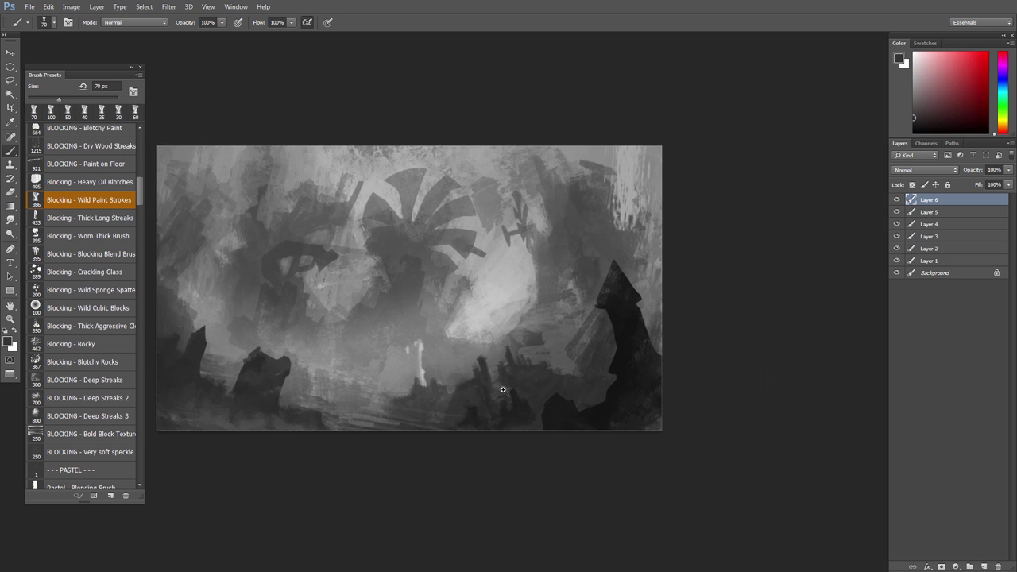
Step: Brush sampled greys at 80 px along the lower edge of the bright glow and the area beside the tower
drag(484, 365, 519, 388)
key(bracketright)
key(bracketright)
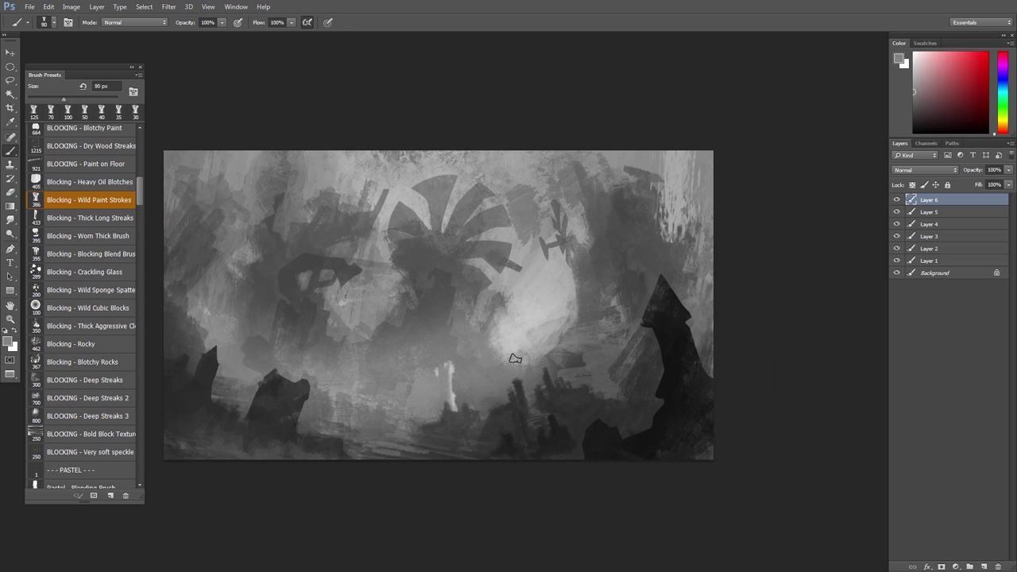
key(bracketright)
key(bracketright)
alt+click(572, 358)
alt+click(606, 362)
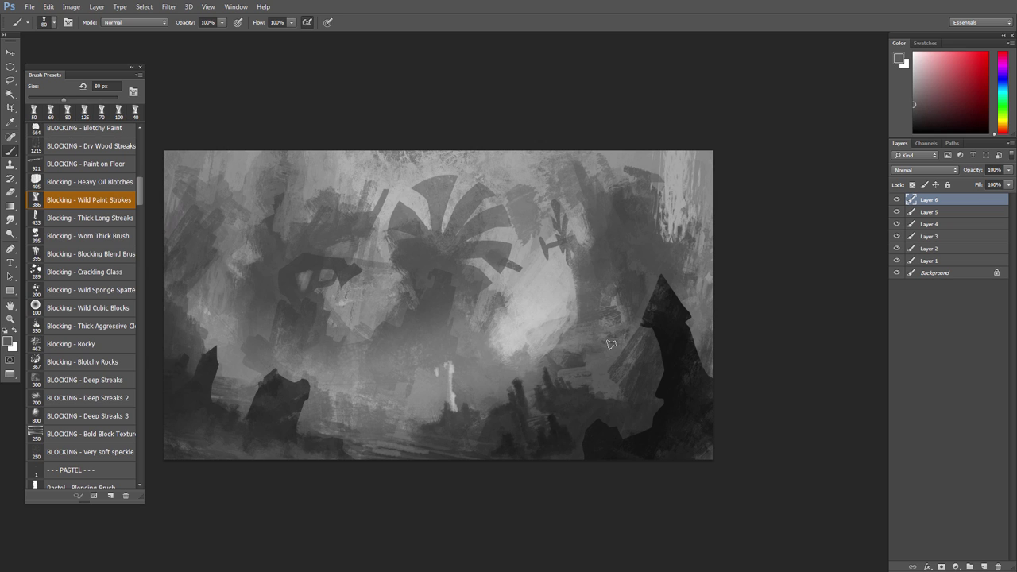
Step: Brush a thin light-grey vertical streak at 40 px in the dark area just above and beside the tower's tip
alt+click(624, 292)
key(bracketleft)
key(bracketleft)
key(bracketleft)
key(bracketleft)
alt+click(619, 323)
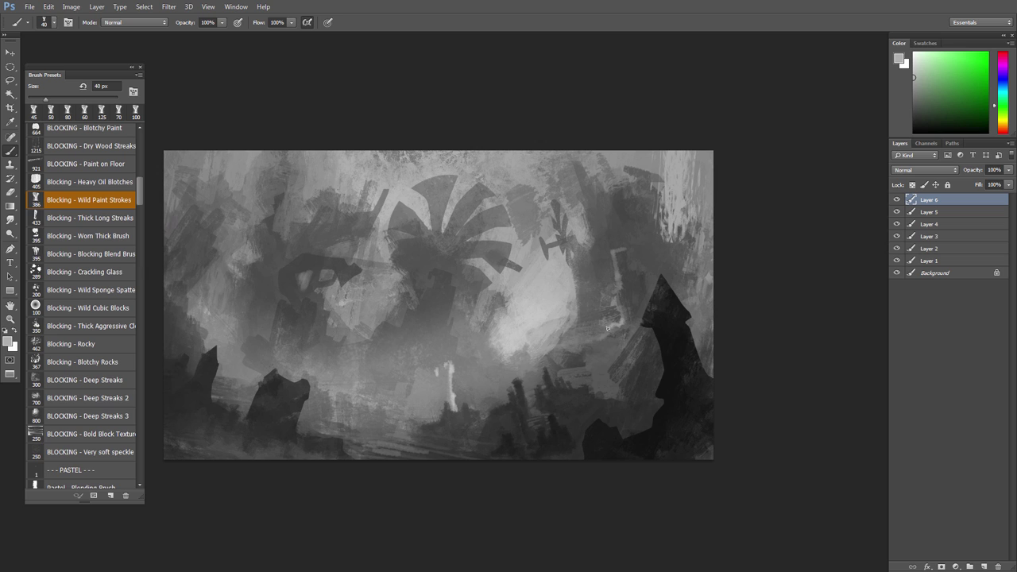
Step: Sample greys near the light streak beside the tower and dab highlights around its base at 50 px
alt+click(618, 337)
key(bracketright)
key(bracketright)
key(bracketright)
alt+click(625, 316)
key(bracketleft)
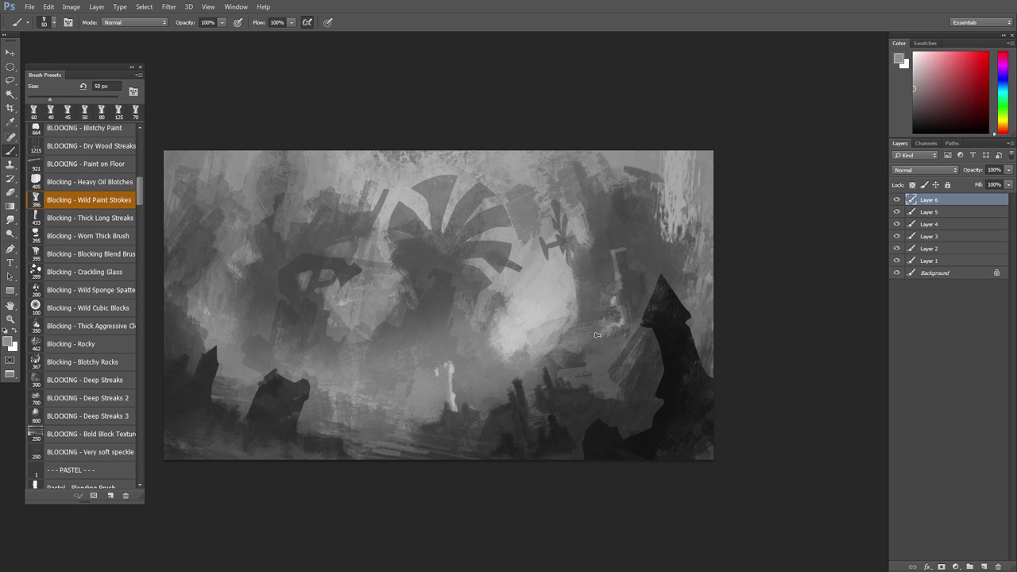
Step: Paint over the upper part of the streak beside the tower and the pale streak in the lower centre with sampled greys
alt+click(620, 250)
key(bracketleft)
alt+click(451, 408)
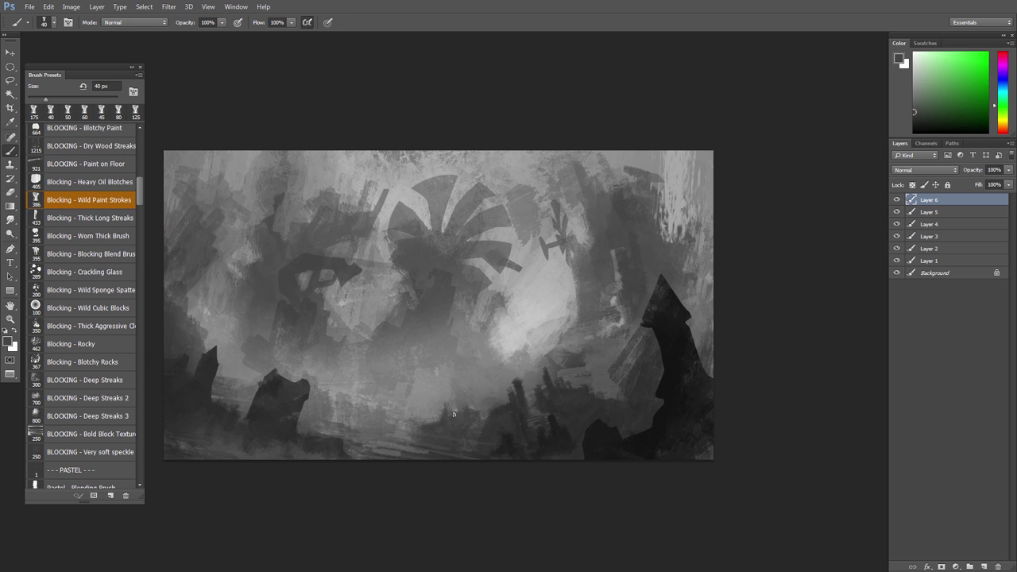
Step: Sample greys from the water and brush horizontal streaks to the right of the slanted rock at 70 px
alt+click(362, 414)
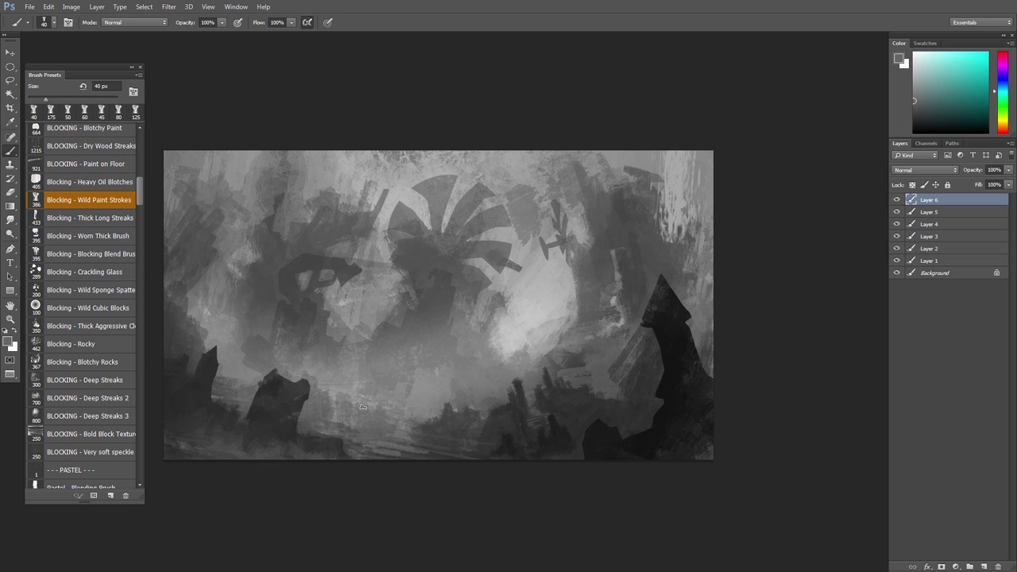
key(bracketright)
key(bracketright)
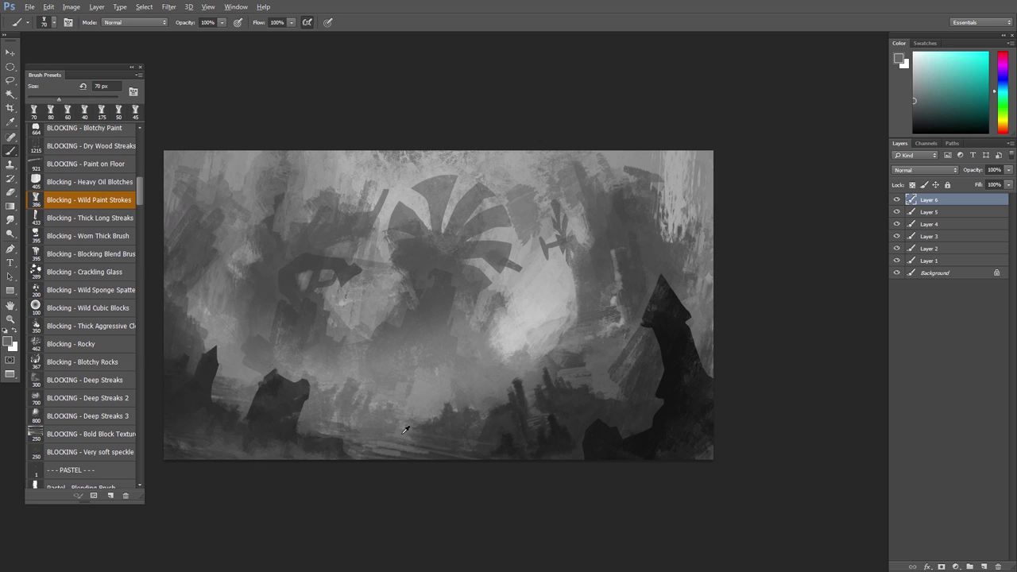
alt+click(404, 433)
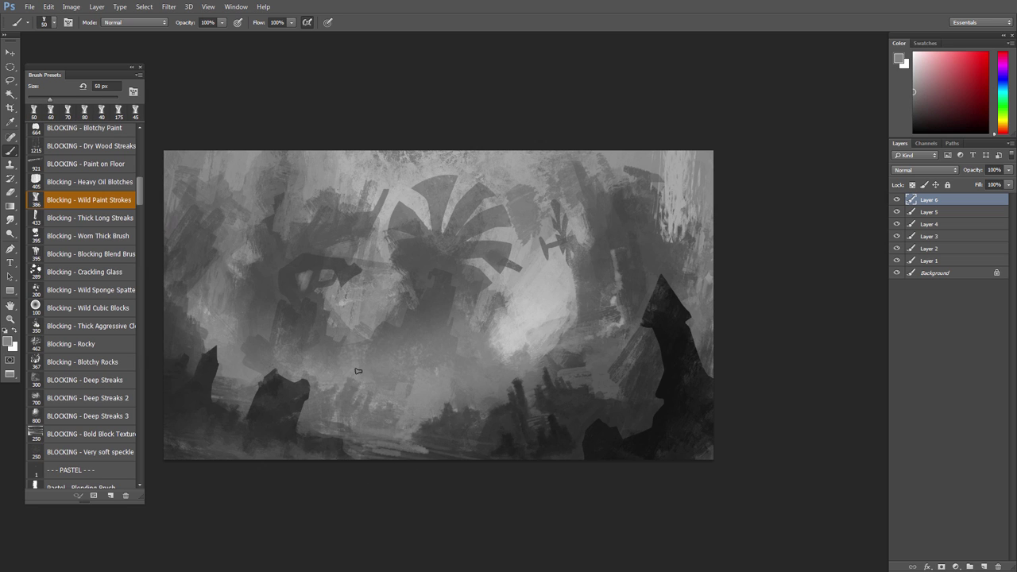
Step: Refine the arch with sampled grey and brush a light-grey wedge between the lower left blades of the fan
alt+click(244, 365)
key(bracketleft)
alt+click(383, 216)
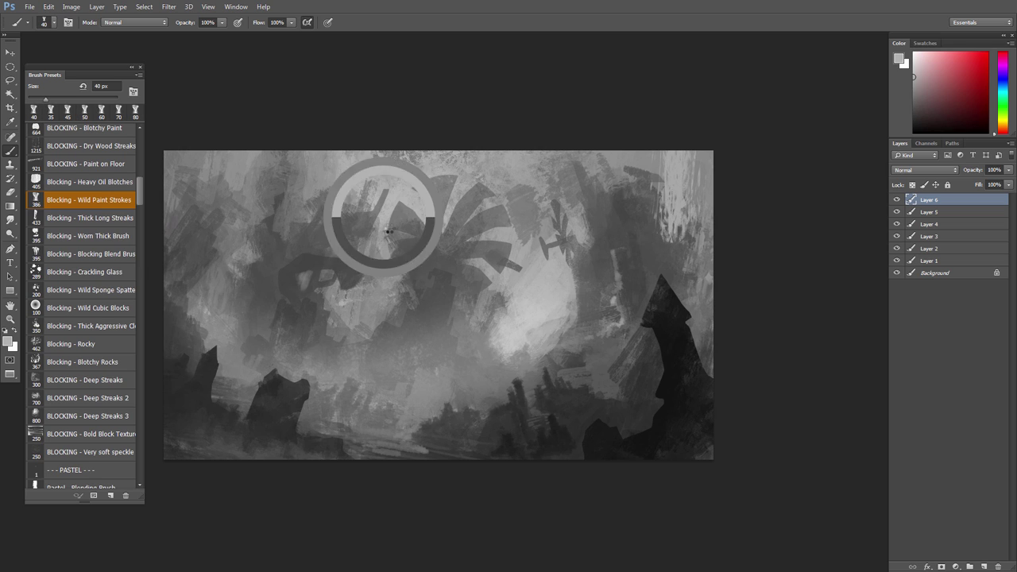
key(bracketleft)
drag(388, 232, 409, 238)
Step: Sample greys and brush a light streak down from the lower edge of the bright glow, with the brush at 60 px
alt+click(596, 200)
key(bracketright)
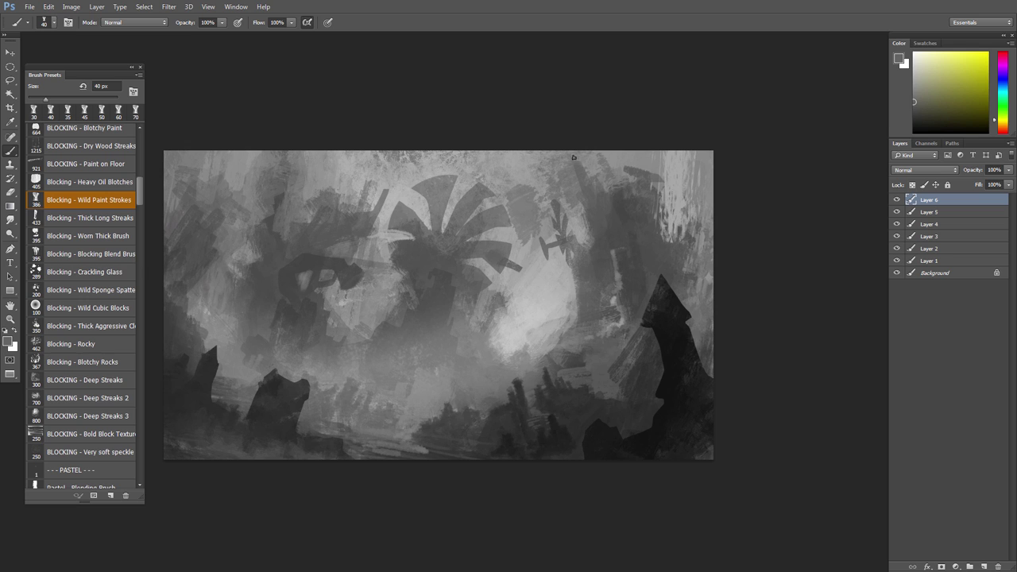
alt+click(507, 342)
key(bracketright)
key(bracketright)
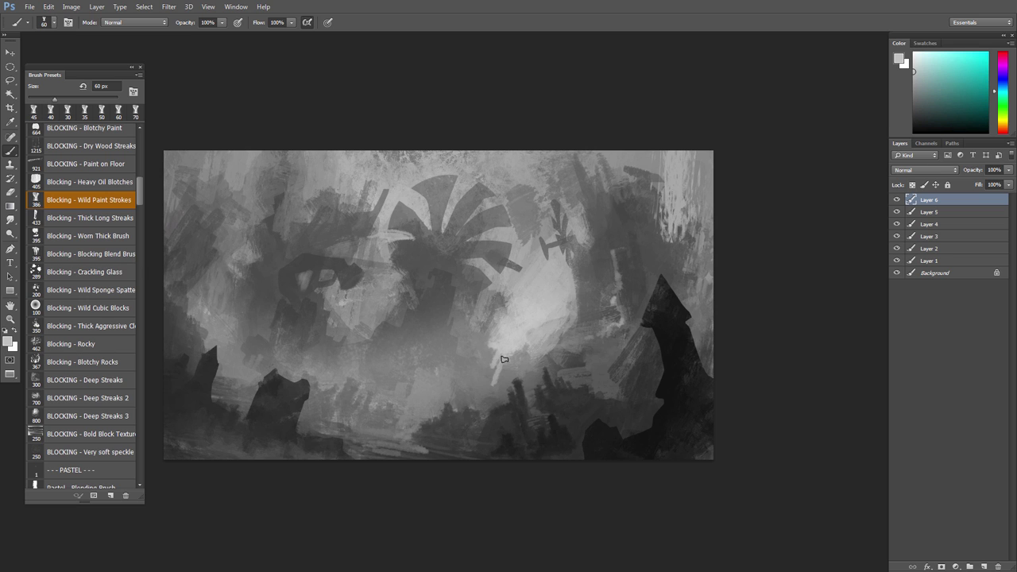
Step: Flip the canvas horizontally and brush sampled greys along the edge of the bright glow facing the tower
key(F2)
alt+click(315, 303)
drag(298, 294, 306, 320)
alt+click(303, 326)
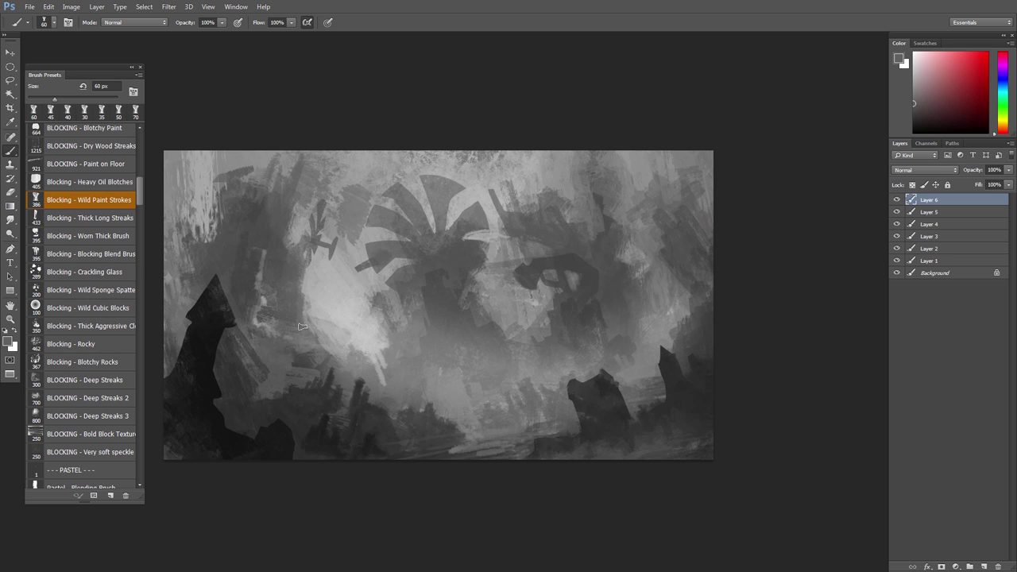
alt+click(306, 343)
alt+click(300, 332)
alt+click(307, 337)
alt+click(328, 331)
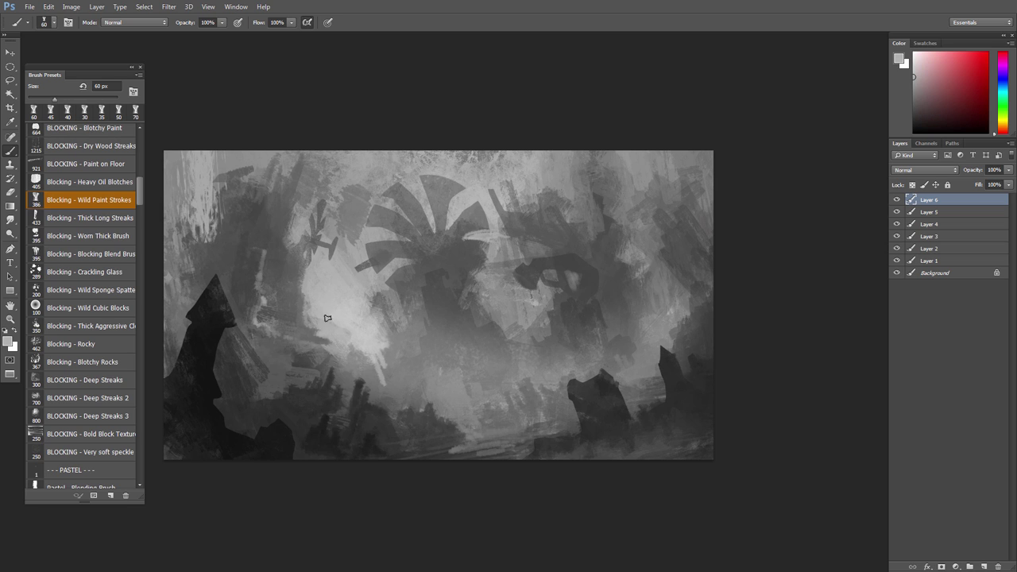
Step: Touch up the upper background between the fan and the tower with sampled greys, and flip the canvas back
alt+click(334, 184)
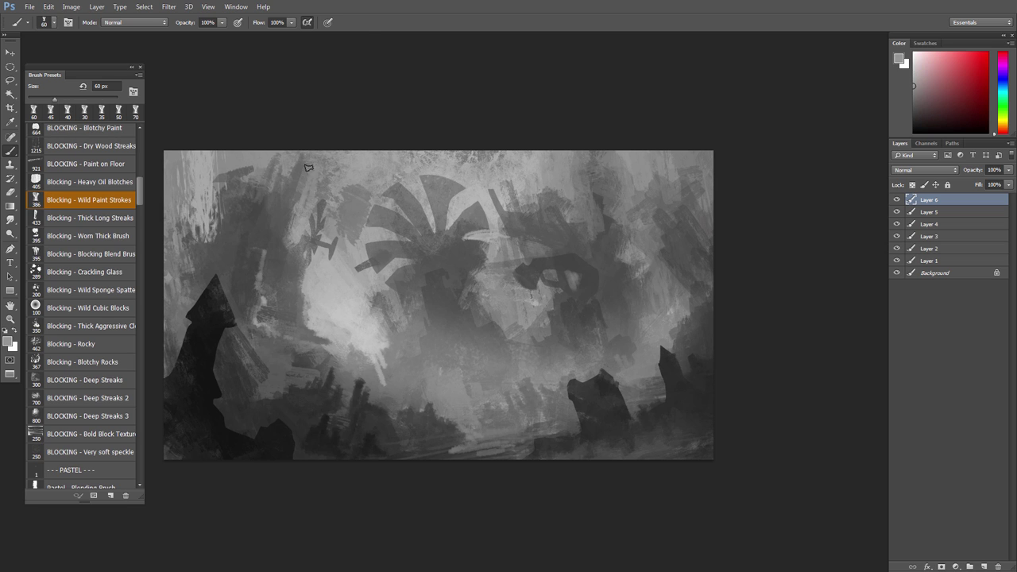
alt+click(244, 164)
alt+click(241, 205)
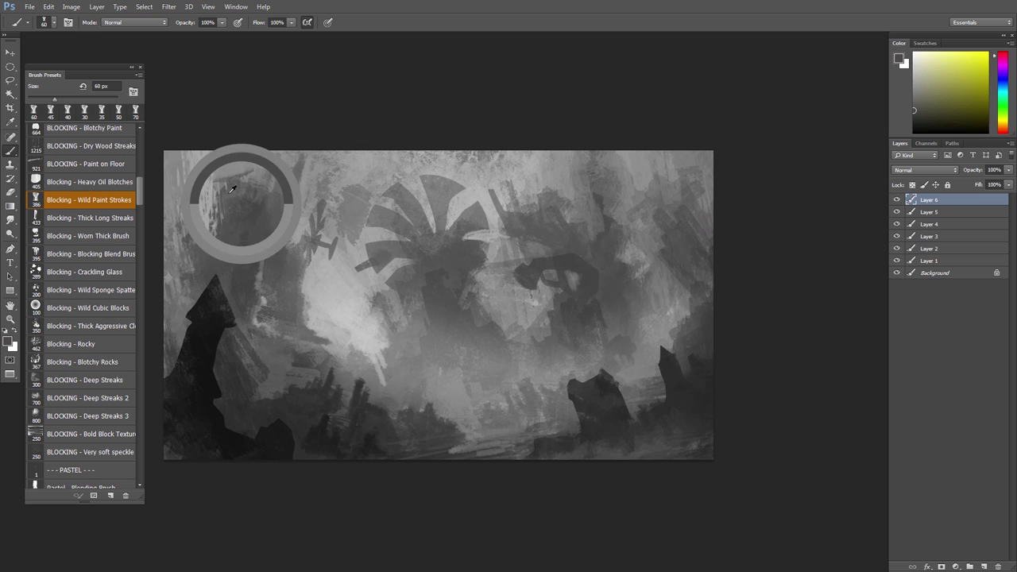
drag(408, 319, 512, 323)
scroll(512, 324, up, 1)
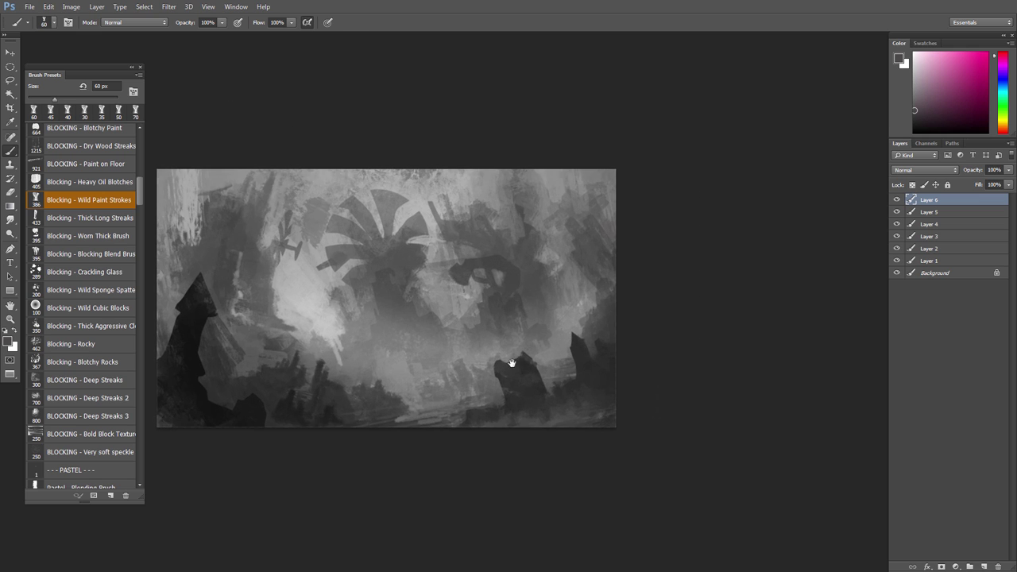
key(F2)
drag(428, 301, 495, 308)
Step: Sample greys from the mist, the background beyond the arch and beside the fan, and brush over those areas at 60 px
alt+click(469, 331)
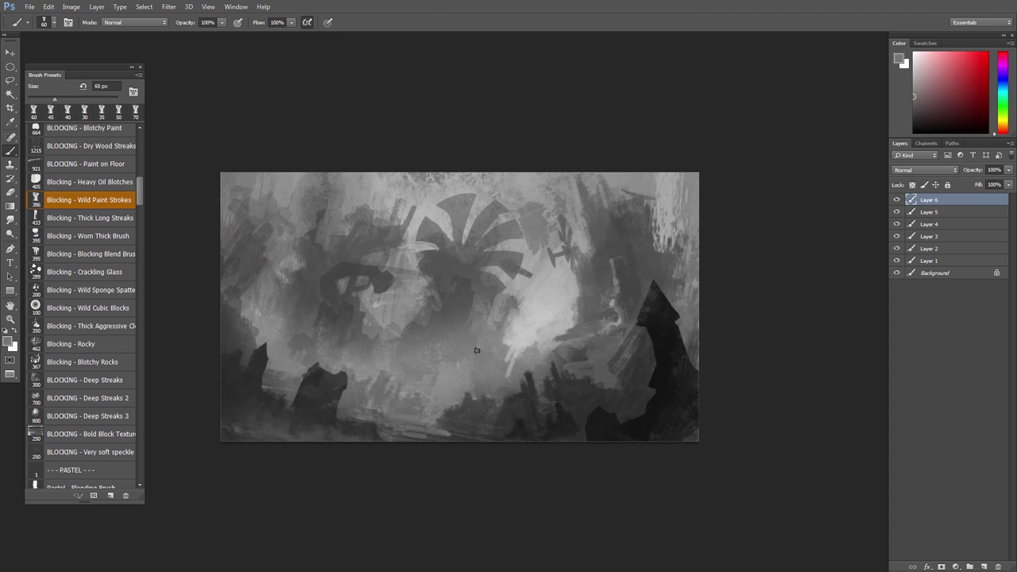
alt+click(308, 332)
alt+click(306, 302)
alt+click(278, 289)
alt+click(291, 260)
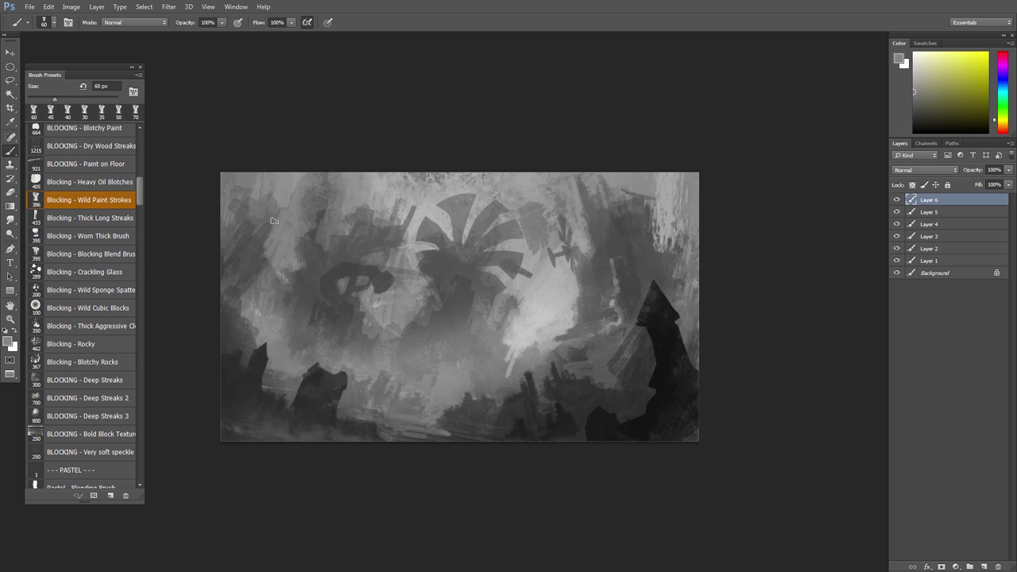
alt+click(516, 200)
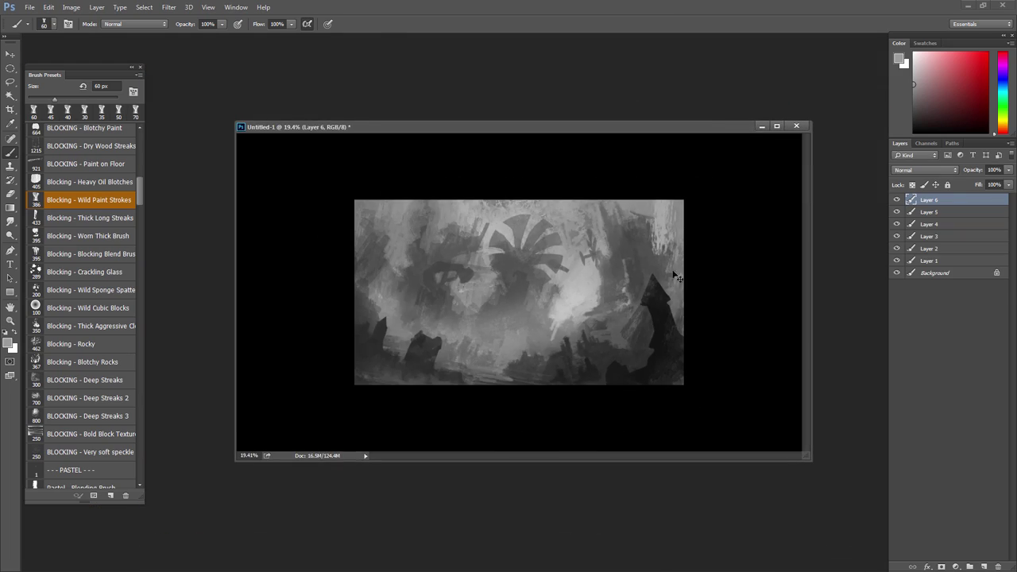
Step: Paste the rusty metal texture as a new layer and stretch it to span the full width of the canvas
key(ctrl+v)
key(ctrl+t)
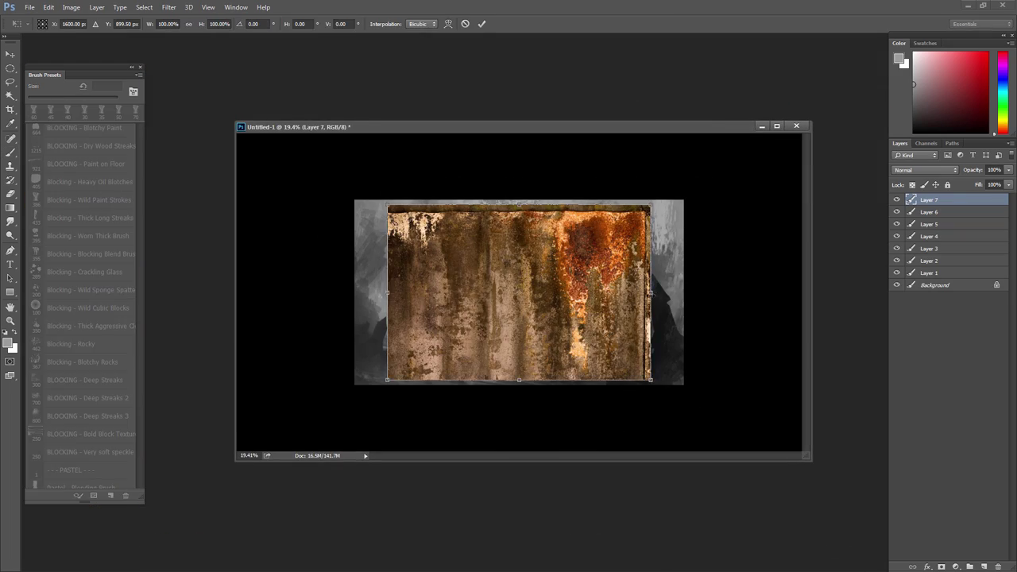
drag(651, 293, 697, 293)
drag(388, 293, 341, 293)
drag(519, 205, 519, 195)
key(Return)
Step: Set the texture layer's blend mode to Overlay and its opacity to 57%
click(924, 170)
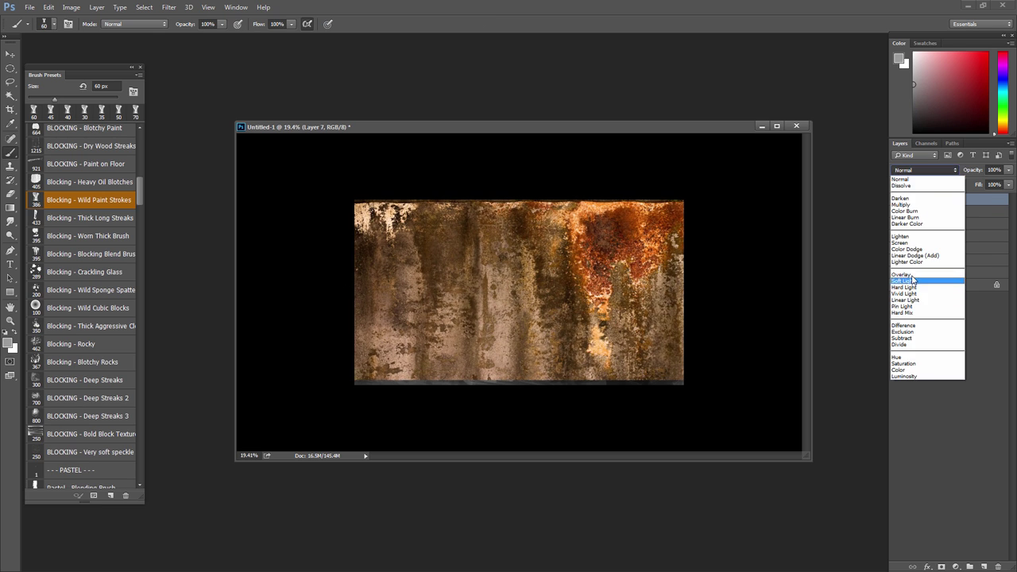
click(902, 274)
scroll(634, 308, up, 1)
click(1008, 170)
click(987, 181)
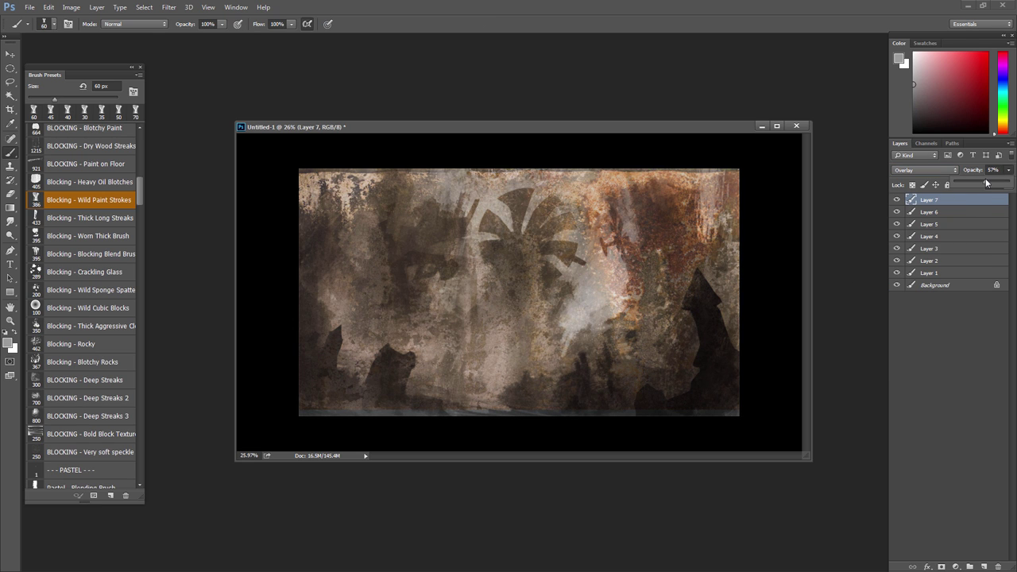
Step: Flip the texture both horizontally and vertically, shift it down and extend its upper edge to cover the canvas
click(930, 208)
key(ctrl+t)
drag(774, 324, 279, 276)
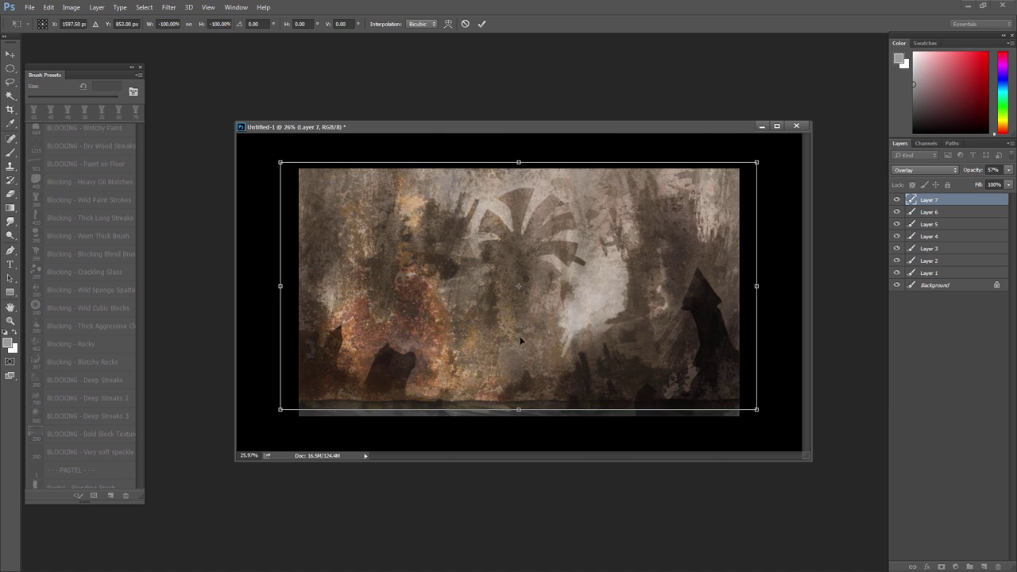
drag(512, 340, 508, 356)
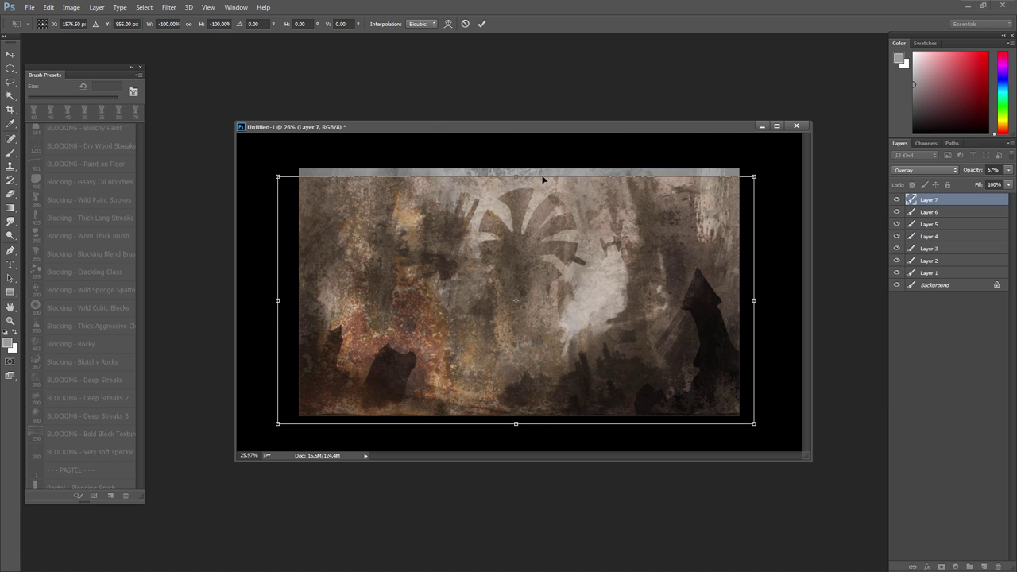
drag(517, 176, 516, 169)
key(Return)
Step: Step through the blend modes for the texture layer and set it to Color
scroll(533, 225, up, 1)
click(928, 171)
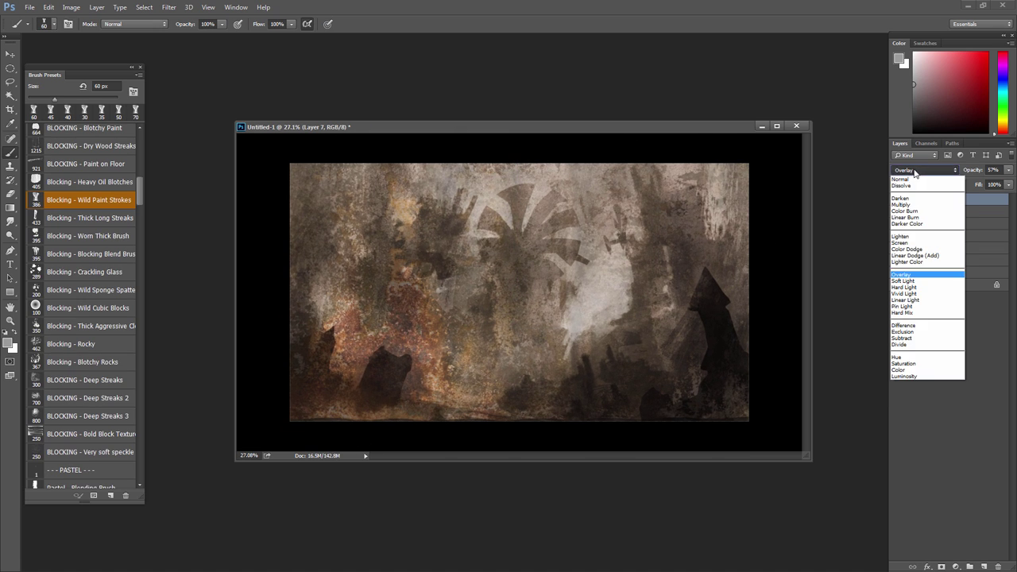
click(924, 177)
key(Down)
key(Down)
key(Down)
key(Down)
key(Down)
scroll(924, 170, down, 8)
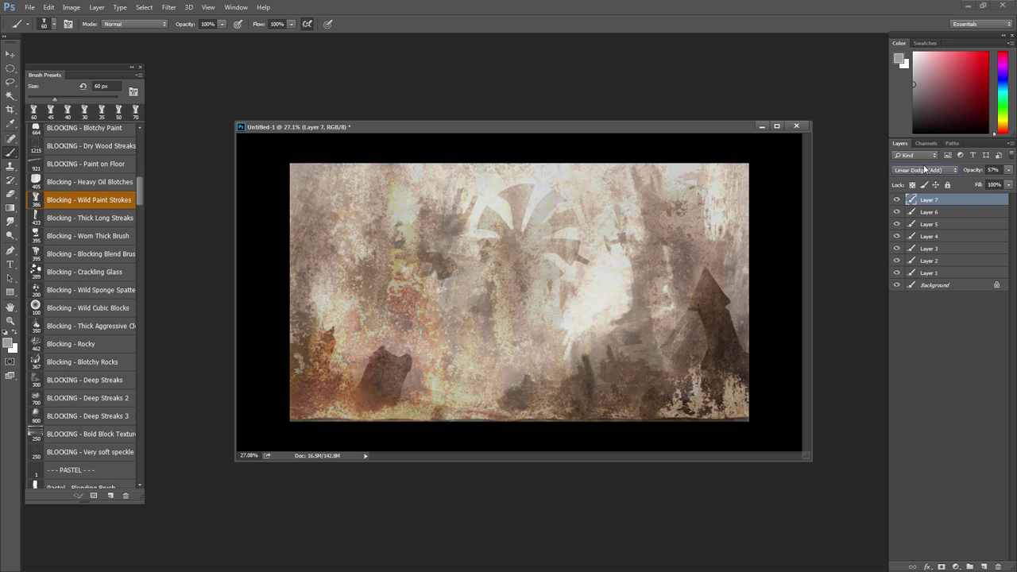
scroll(924, 170, down, 11)
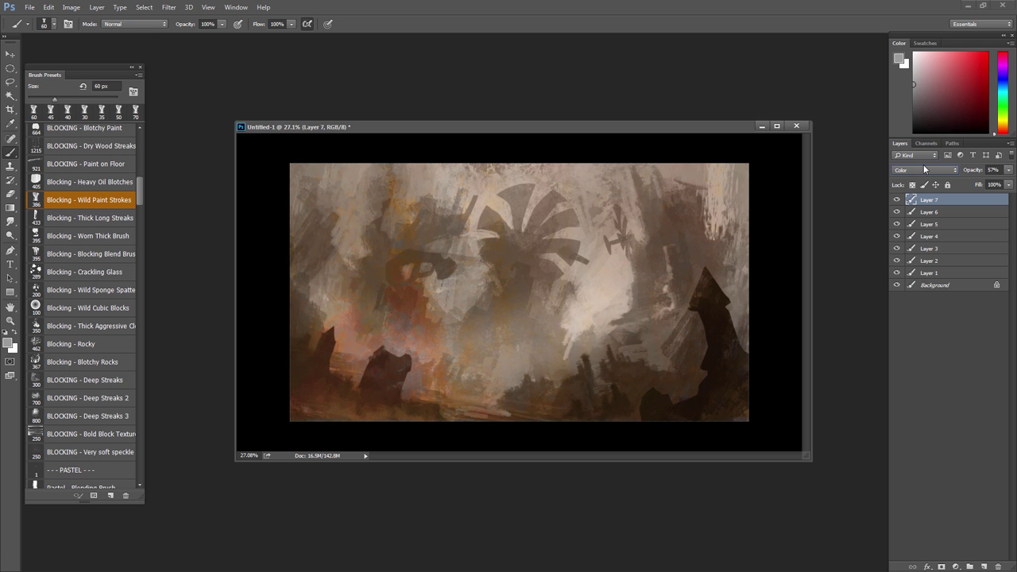
scroll(477, 302, down, 1)
scroll(477, 302, up, 2)
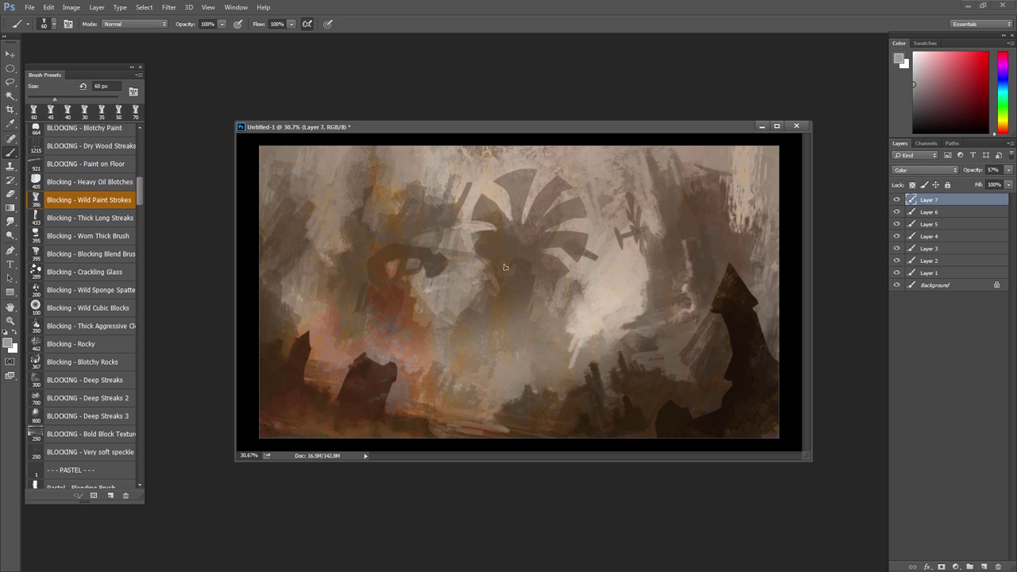
Step: Warp the texture so its orange-red patch sits in the centre of the painting below the fan
key(v)
key(ctrl+t)
right_click(397, 310)
click(421, 405)
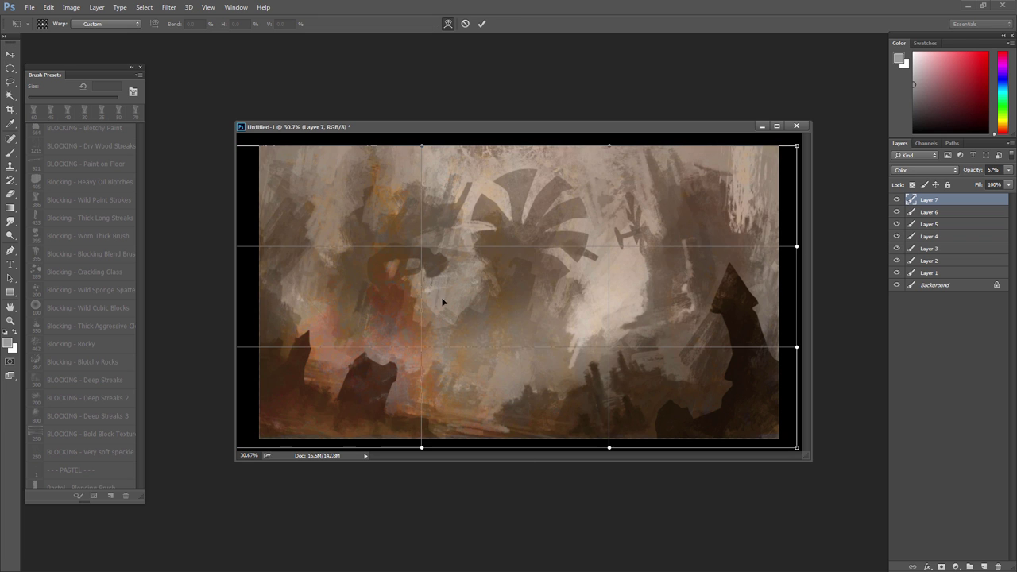
drag(443, 300, 582, 311)
drag(422, 147, 633, 142)
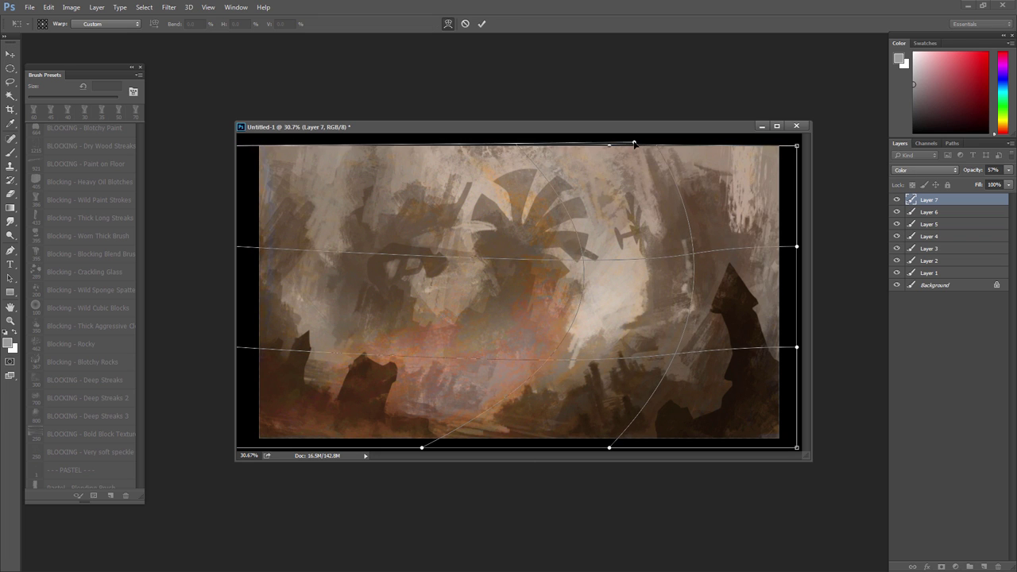
drag(390, 359, 412, 382)
drag(592, 287, 556, 279)
key(Return)
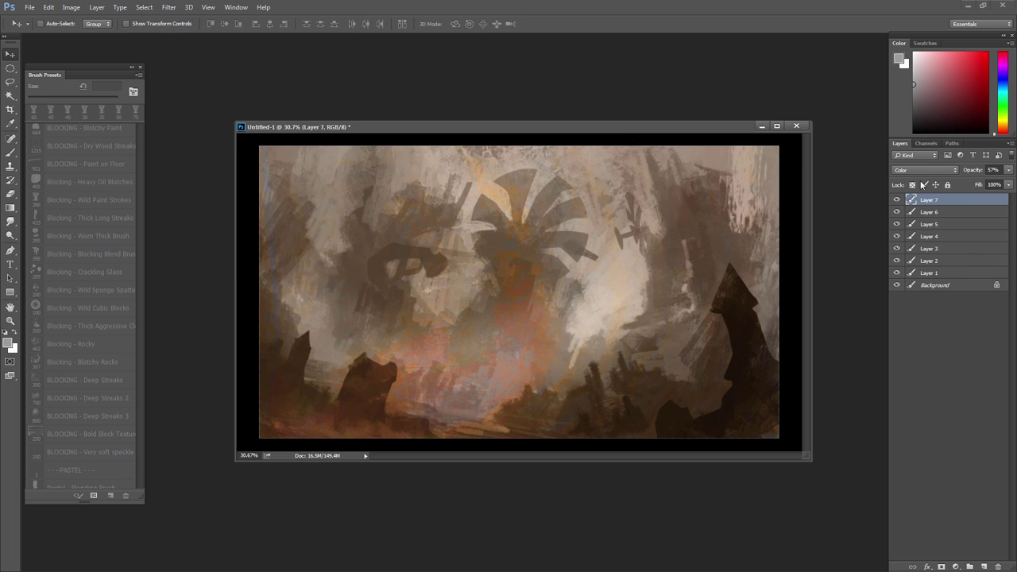
Step: Keep the texture layer in Color mode, switch the document to full-screen view and flip the canvas horizontally
scroll(925, 172, up, 1)
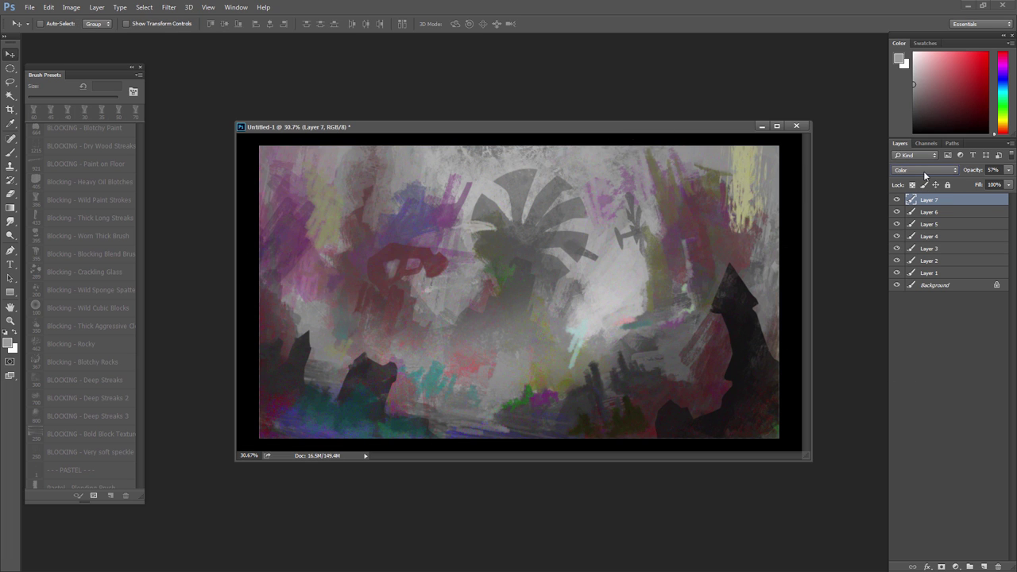
mouse_move(585, 127)
mouse_down()
mouse_move(502, 128)
mouse_move(574, 127)
mouse_up()
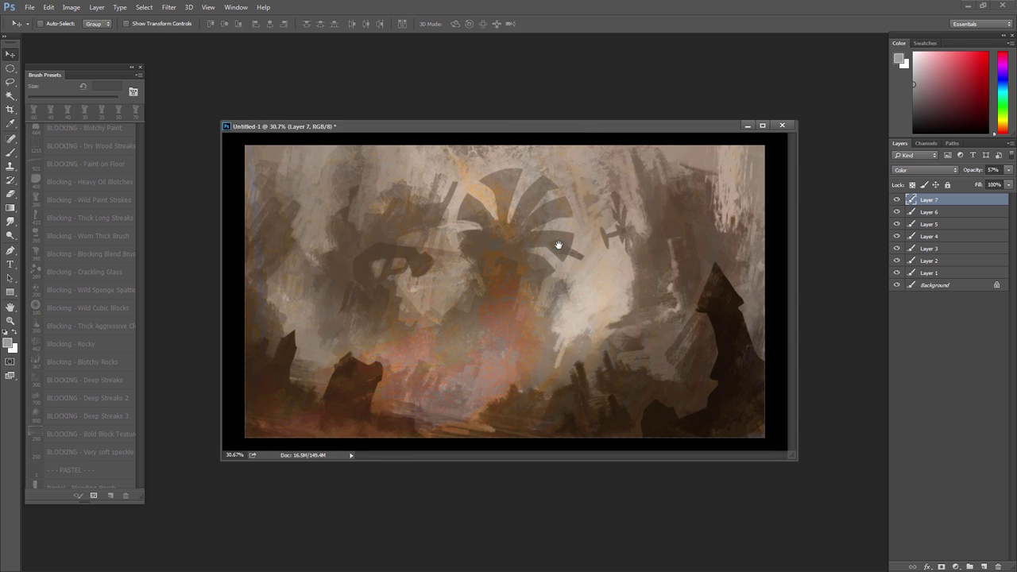
key(f)
drag(563, 297, 578, 301)
key(F2)
drag(505, 316, 538, 321)
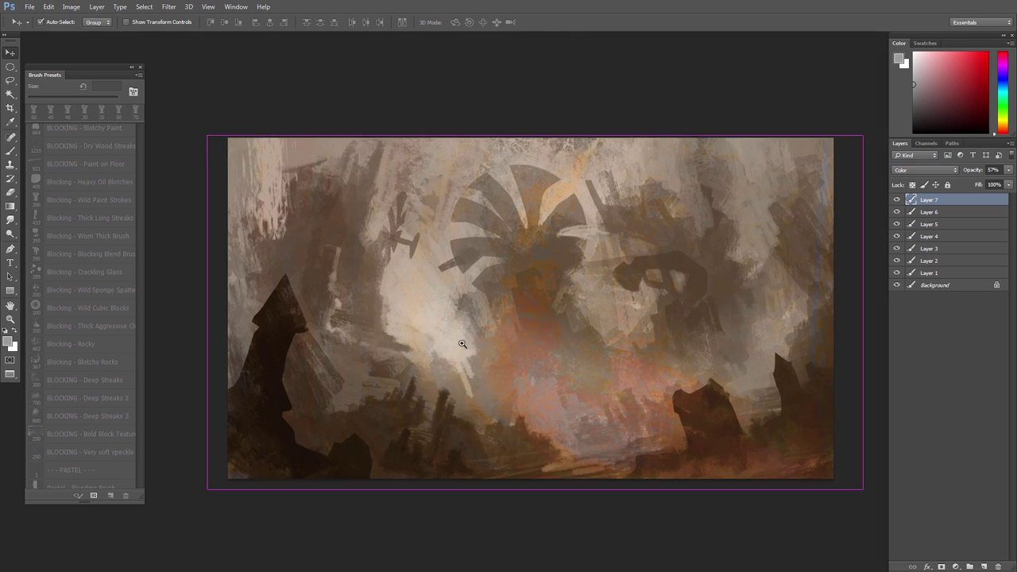
drag(462, 344, 450, 348)
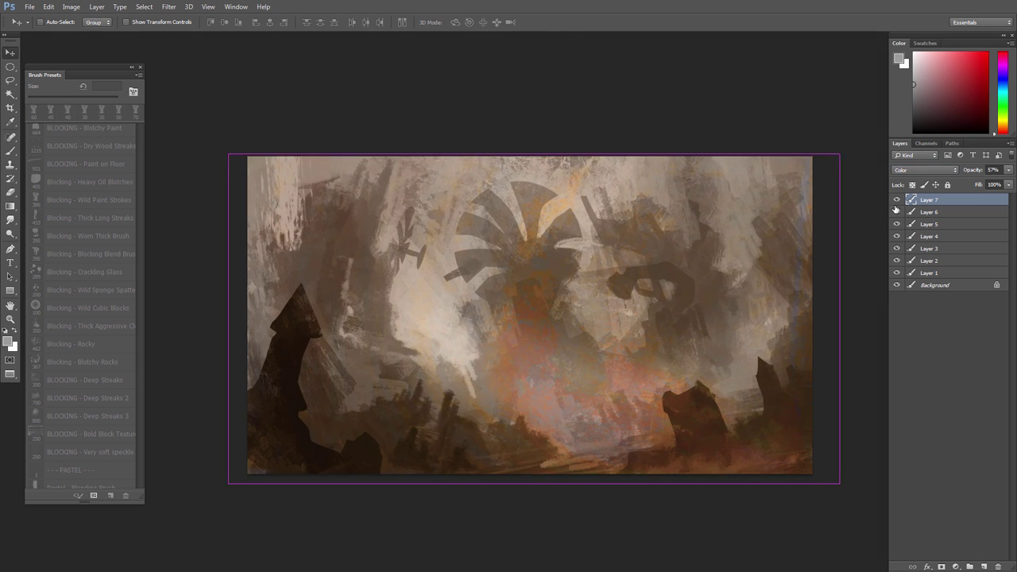
Step: Add a new layer above the texture layer and sample a rusty brown from the area below the fan
click(999, 567)
key(ctrl+z)
click(985, 566)
drag(464, 302, 512, 314)
key(b)
alt+click(544, 309)
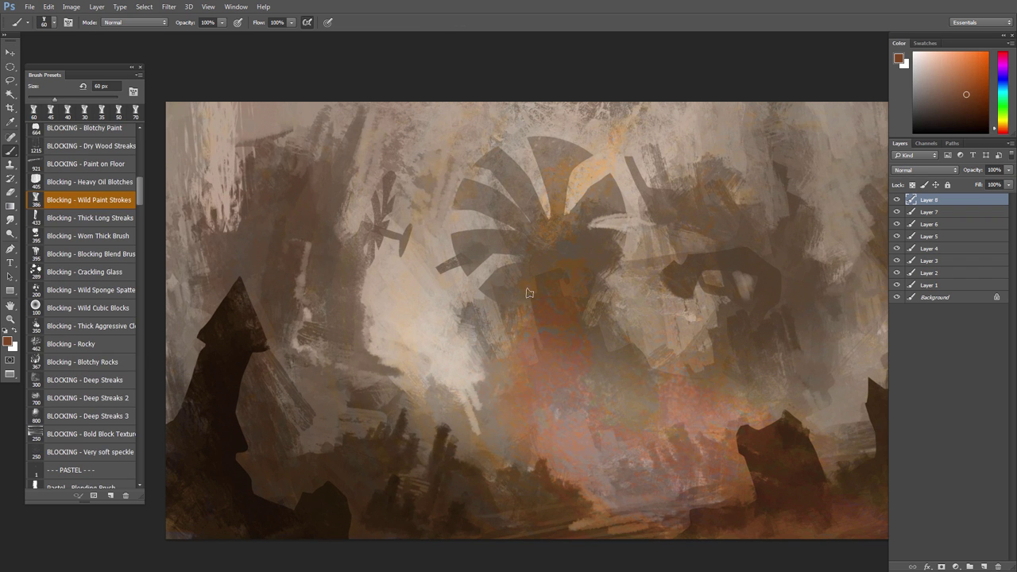
drag(509, 266, 456, 258)
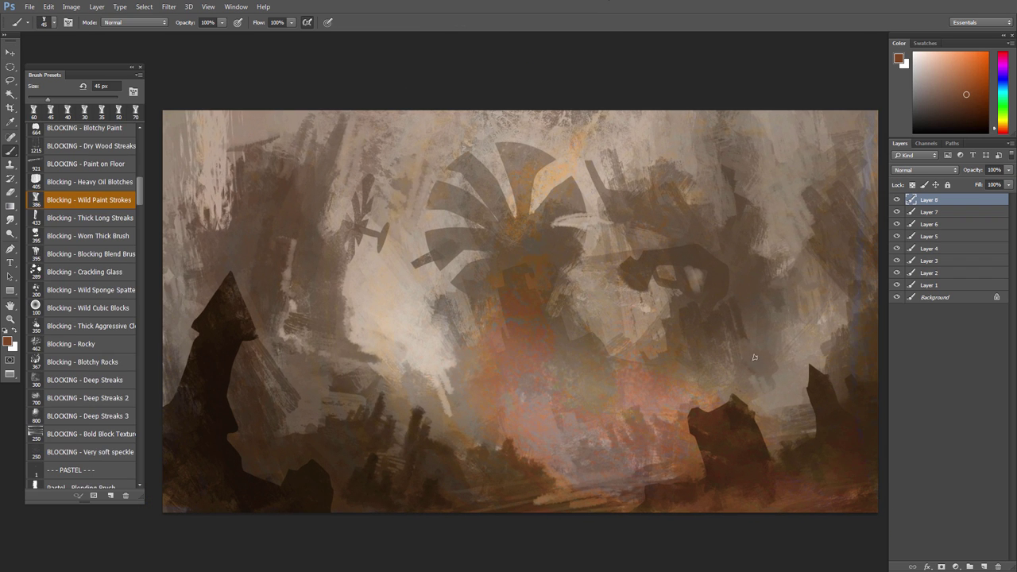
Step: Select a small circle below the fan and paint it light tan with the brush at 175 px
key(m)
mouse_move(481, 205)
mouse_down()
mouse_move(531, 263)
mouse_move(521, 272)
mouse_up()
mouse_move(507, 289)
mouse_down()
mouse_move(533, 315)
mouse_move(520, 301)
mouse_up()
key(b)
click(935, 75)
click(1003, 127)
key(bracketright)
key(bracketright)
key(bracketright)
key(bracketright)
key(bracketright)
key(bracketright)
key(bracketright)
key(bracketright)
key(bracketright)
key(ctrl+d)
drag(529, 341, 548, 358)
Step: Paint a small brown dot with a pointer line inside the tan disc, using circular and lasso selections
key(m)
drag(517, 292, 517, 293)
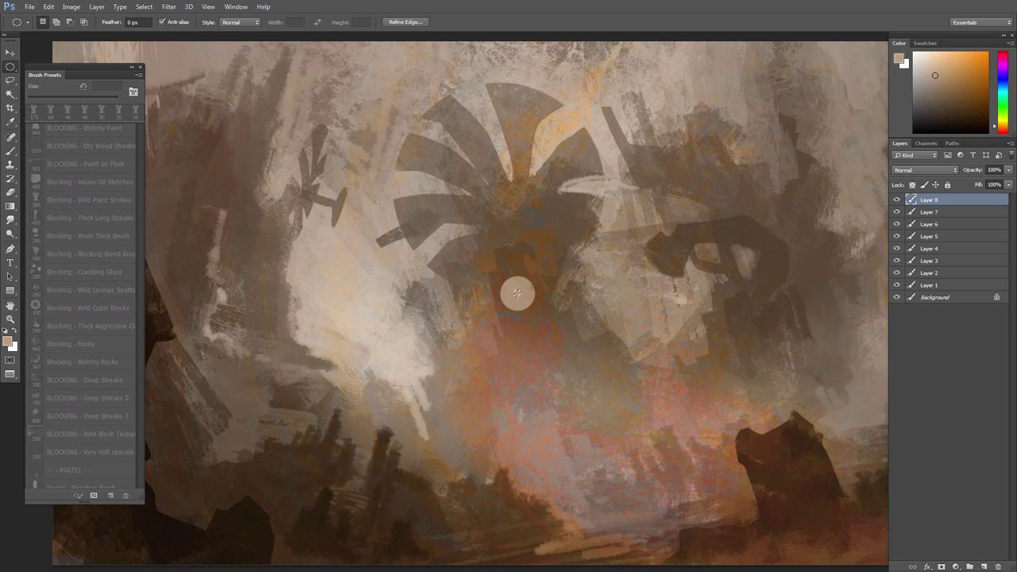
key(b)
key(l)
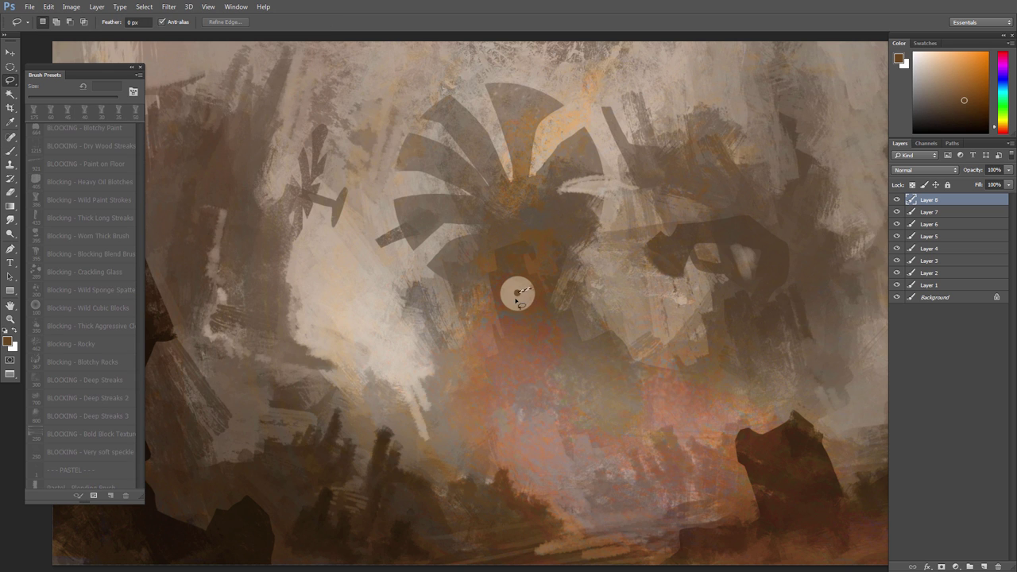
key(ctrl+d)
key(b)
Step: Lasso small hooked shapes beside the tan disc, on the side of the bright glow, and paint them brown
mouse_move(585, 319)
mouse_down()
mouse_move(548, 278)
mouse_move(564, 325)
mouse_up()
key(l)
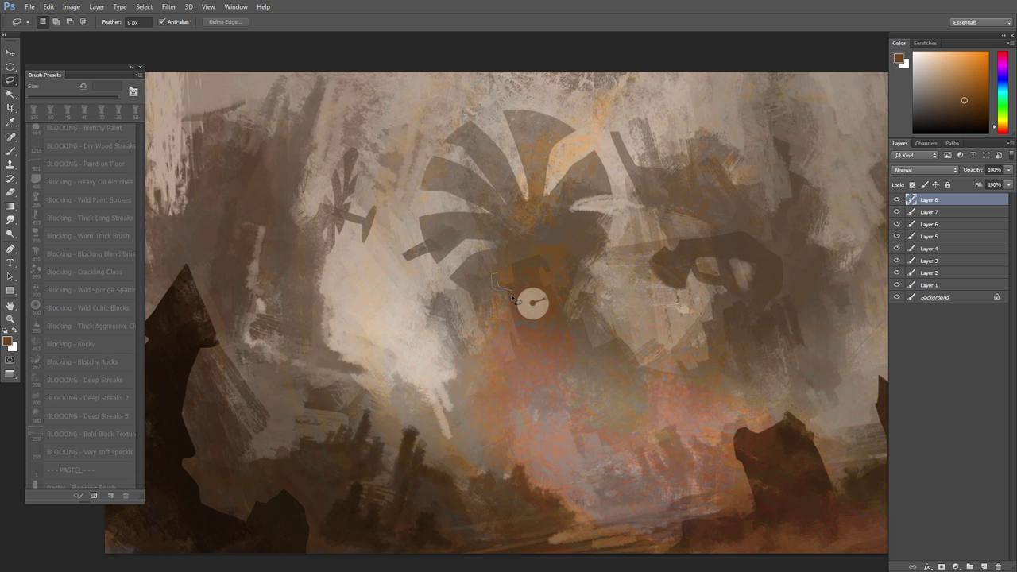
mouse_move(513, 298)
mouse_down()
mouse_move(557, 290)
mouse_move(516, 327)
mouse_up()
key(b)
drag(501, 282, 508, 338)
key(ctrl+d)
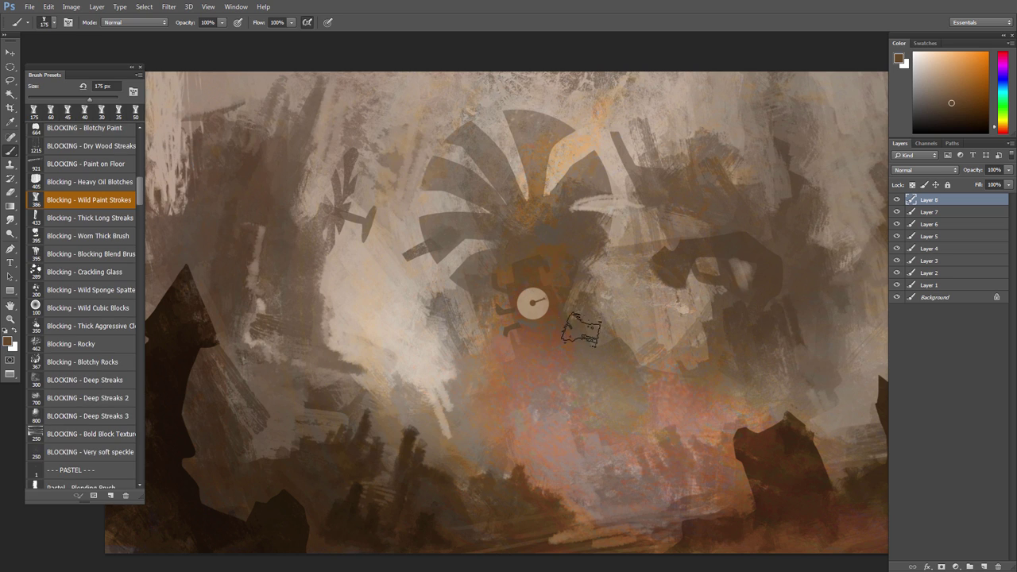
Step: Lasso hooked shapes on the opposite side of the tan disc and paint them with a dark brown sampled from the canvas
alt+click(602, 301)
key(l)
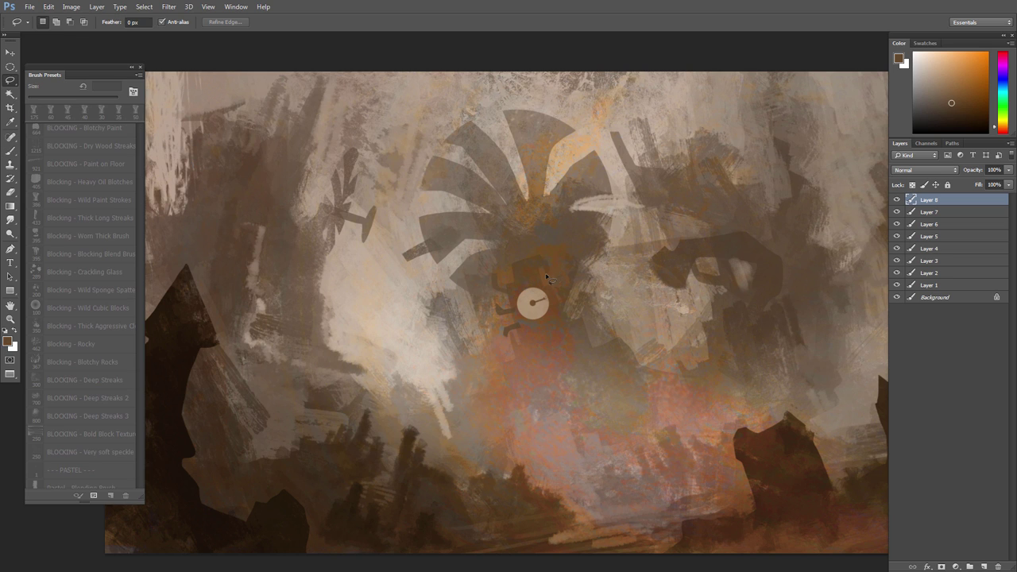
drag(556, 275, 551, 284)
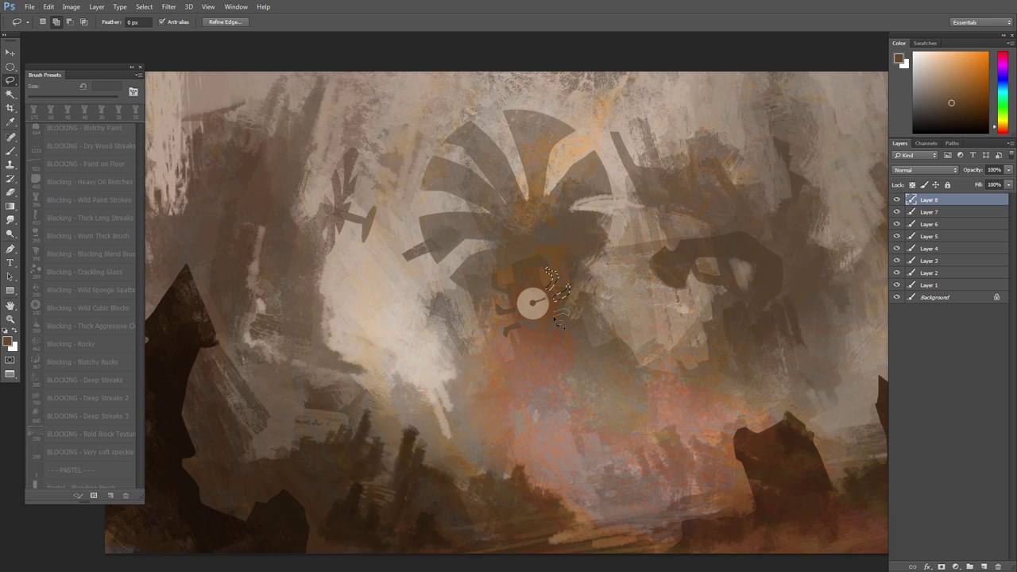
key(b)
mouse_move(553, 319)
mouse_down()
mouse_move(574, 327)
mouse_move(592, 295)
mouse_up()
alt+click(543, 269)
alt+click(565, 334)
alt+click(536, 281)
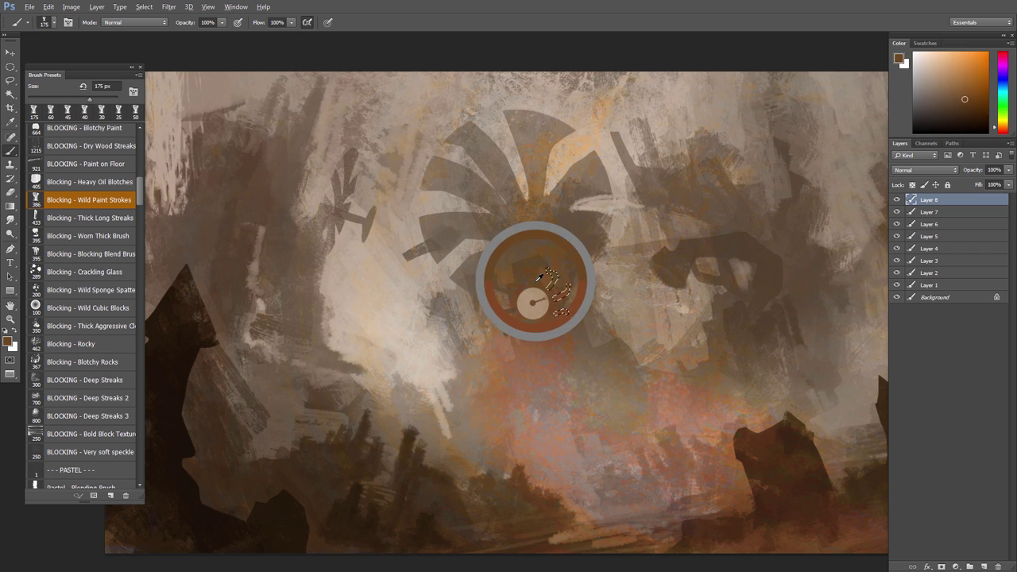
alt+click(520, 265)
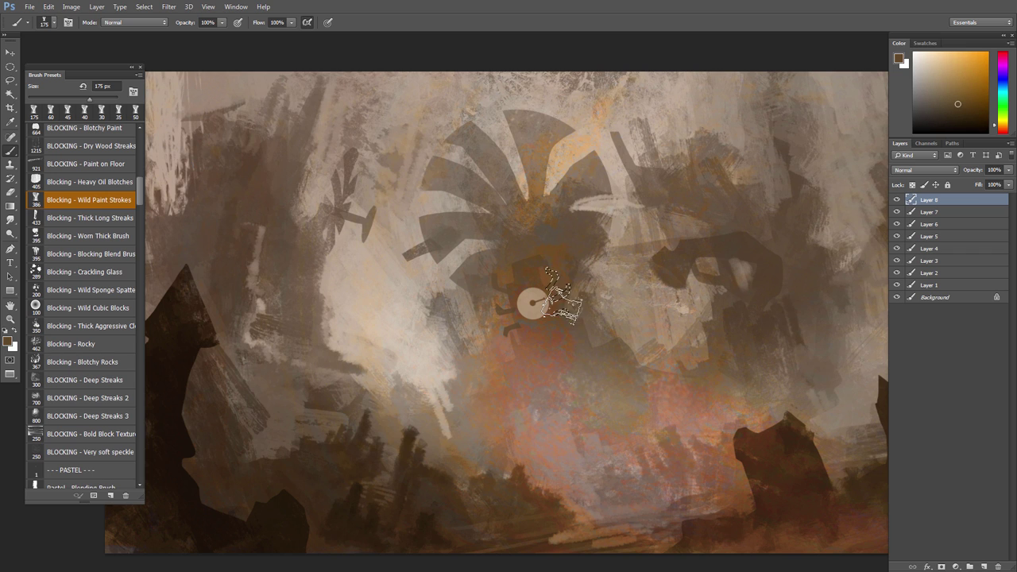
key(ctrl+d)
alt+click(656, 273)
drag(591, 256, 567, 310)
key(ctrl+d)
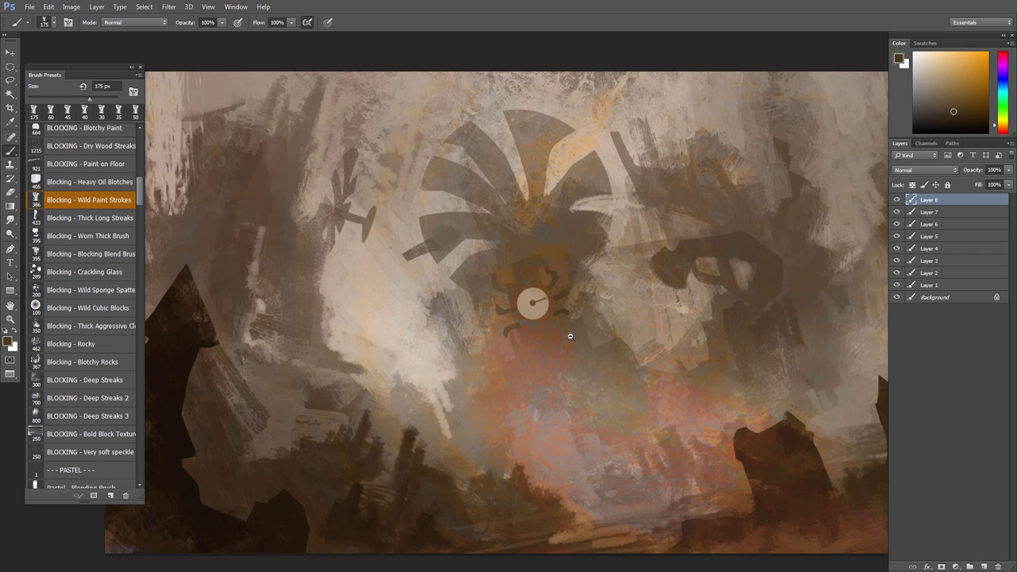
Step: On Layer 3, lasso the fan blades and nudge them slightly to the left and down
mouse_move(590, 358)
mouse_down()
mouse_move(566, 357)
mouse_move(575, 357)
mouse_up()
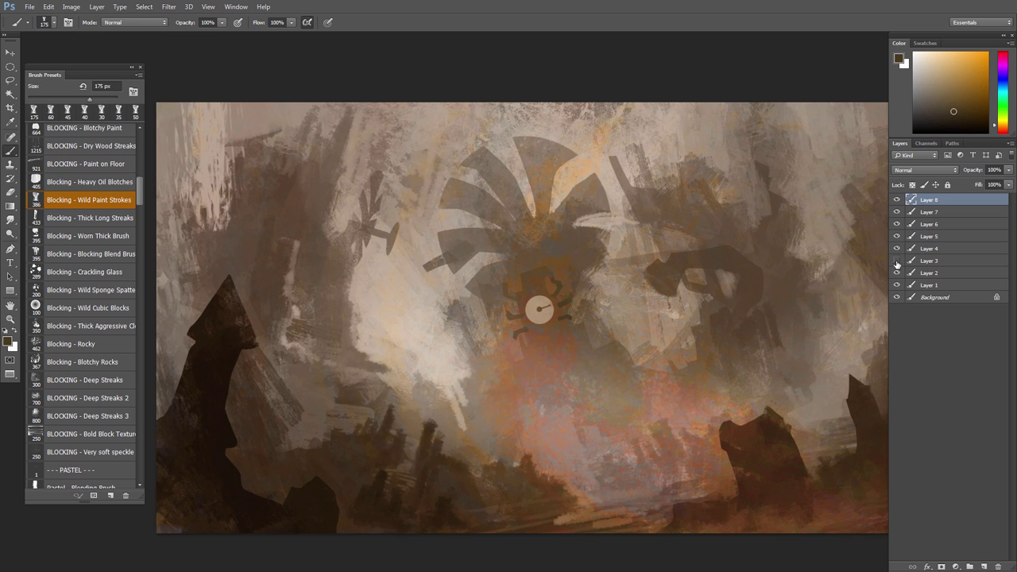
click(914, 262)
key(l)
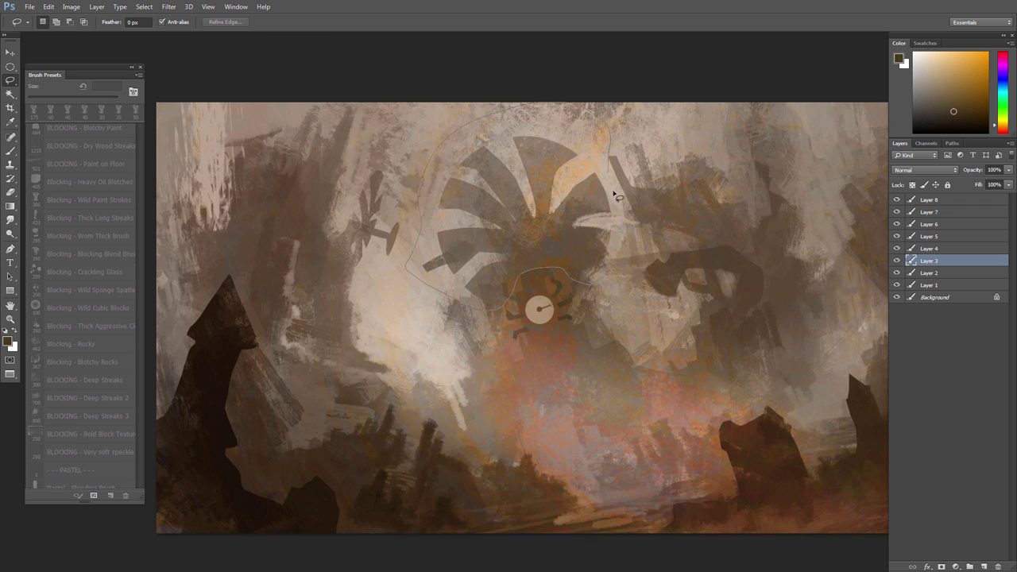
drag(613, 193, 596, 278)
key(v)
key(shift+Left)
key(shift+Left)
key(shift+Down)
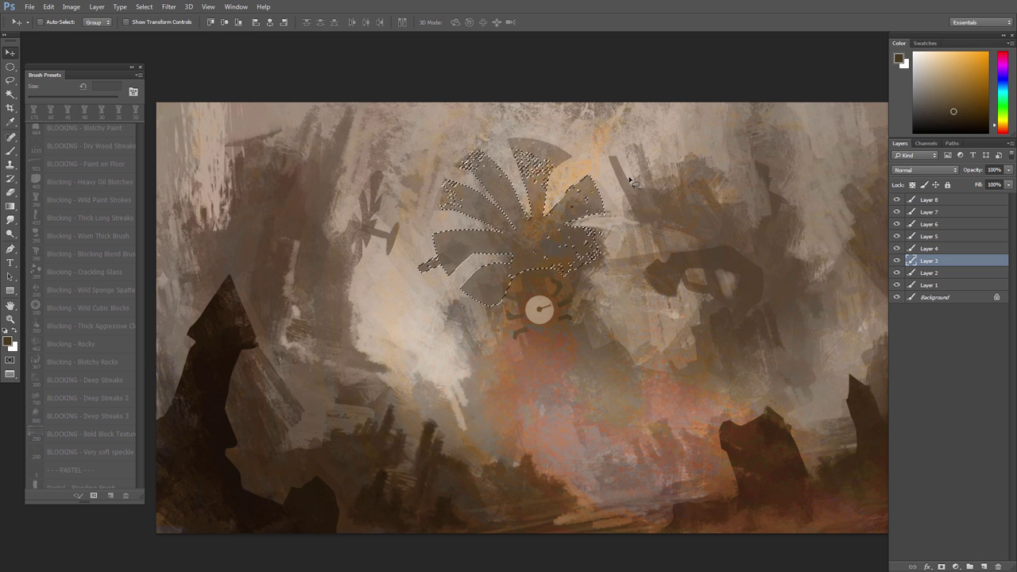
key(ctrl+d)
Step: Flip the whole canvas horizontally to check the composition
drag(482, 344, 456, 342)
key(ctrl+shift+h)
mouse_move(518, 337)
mouse_down()
mouse_move(541, 336)
mouse_move(533, 336)
mouse_up()
Step: Toggle Layer 8 to identify its contents and adjust the tan disc with its hooked arms using Free Transform
click(896, 201)
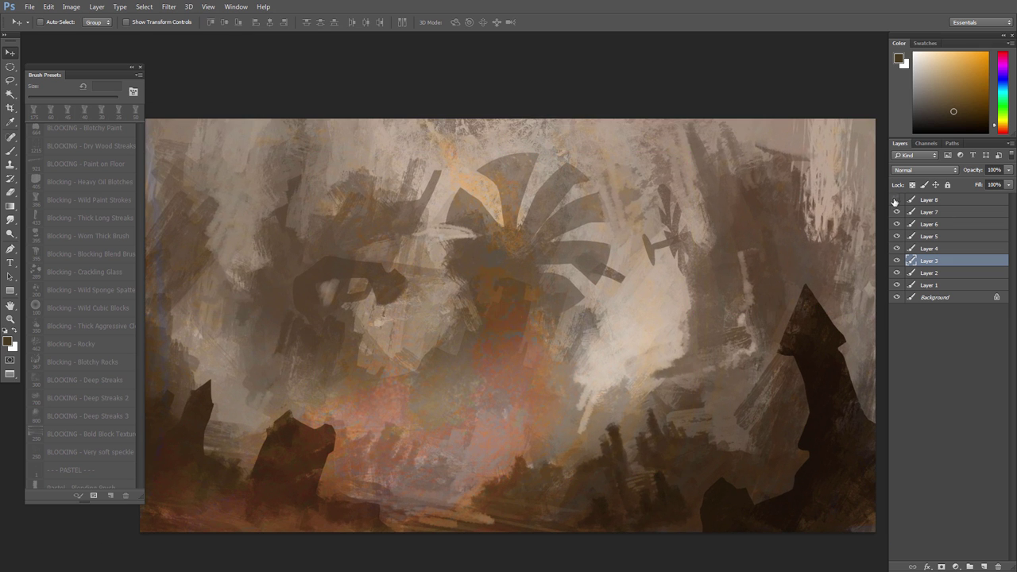
click(895, 200)
click(913, 200)
key(ctrl+t)
drag(477, 288, 478, 286)
key(Return)
drag(536, 344, 603, 356)
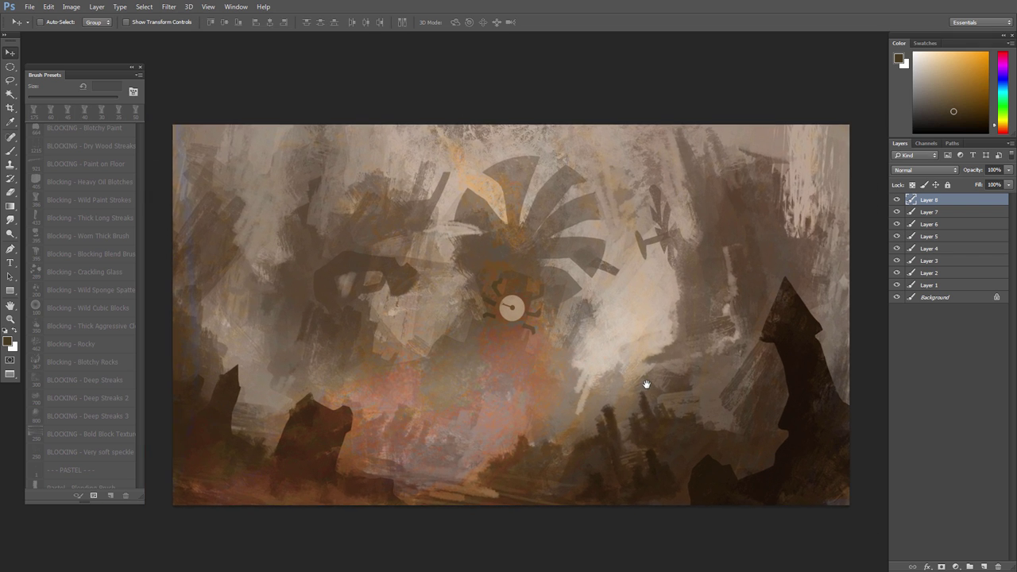
Step: Add a new layer and paint a small oval attached to the side of the dark tower in the tower's dark brown
mouse_move(646, 384)
mouse_down()
mouse_move(615, 402)
mouse_move(561, 402)
mouse_up()
key(l)
click(983, 566)
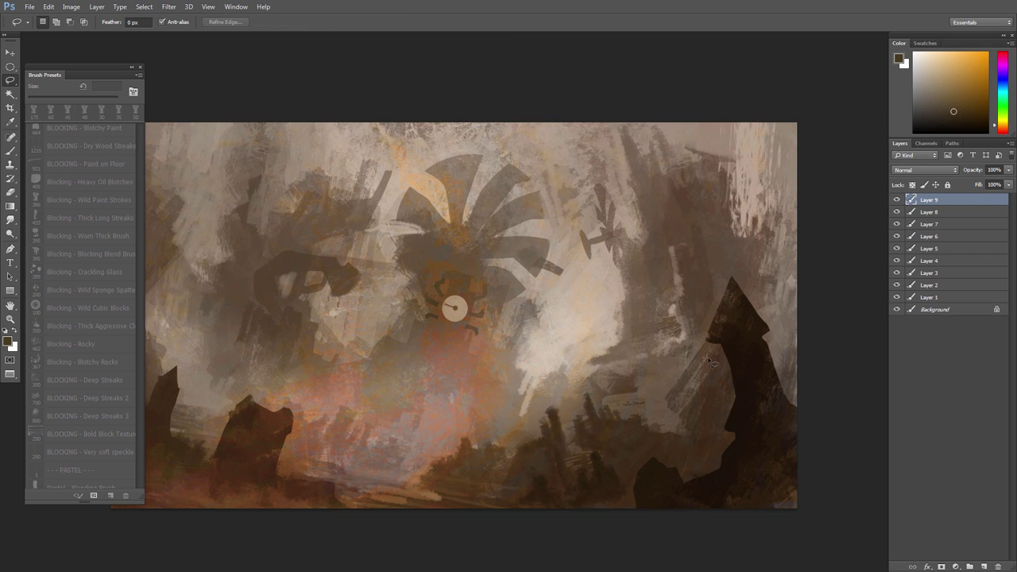
key(b)
alt+click(736, 357)
drag(709, 364, 721, 372)
key(m)
key(b)
alt+click(740, 356)
Step: Shape the oval on the tower into a framed window with lasso selections, painting a thin lighter brown sliver inside it
key(l)
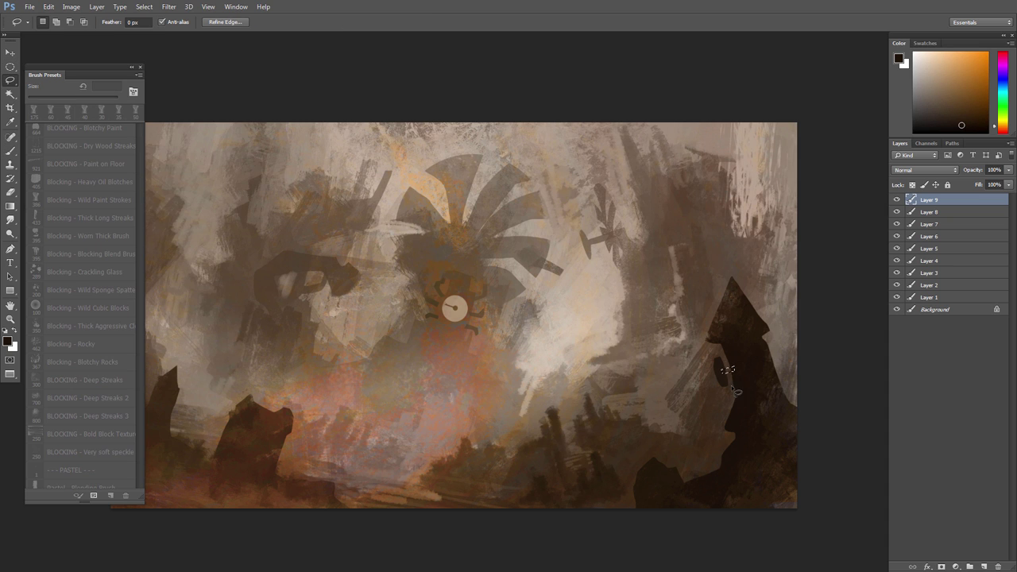
key(b)
key(l)
key(b)
scroll(727, 366, up, 2)
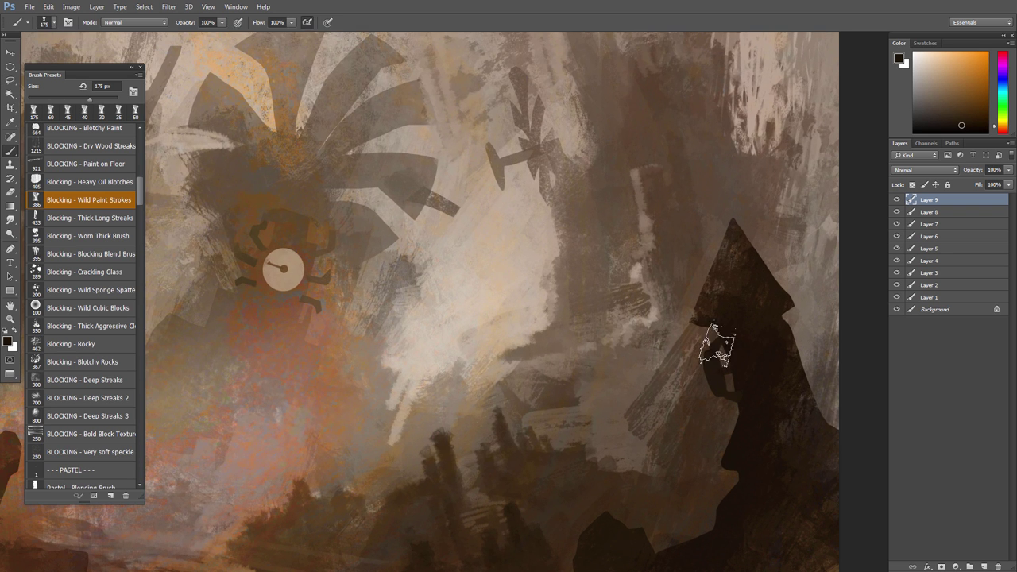
key(l)
key(b)
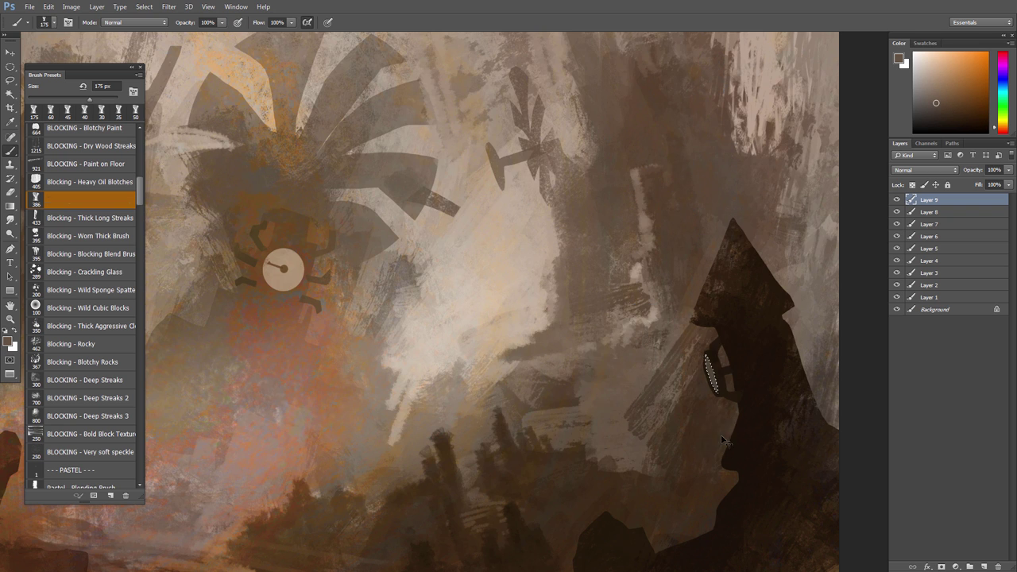
scroll(715, 401, down, 3)
scroll(703, 407, up, 1)
scroll(707, 374, down, 1)
scroll(656, 413, up, 3)
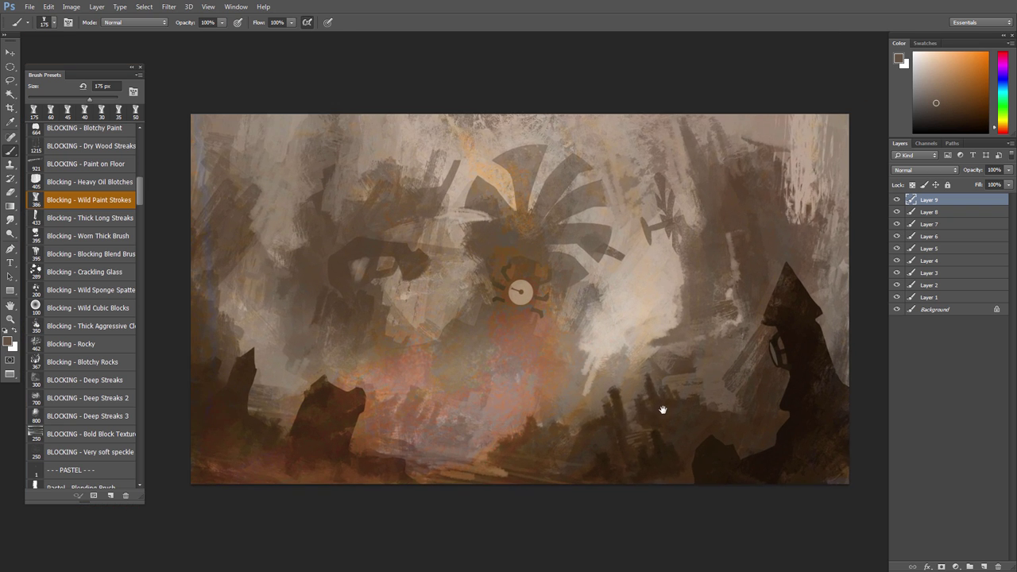
Step: Trim the sloping edge below the tower's tip by painting a lassoed area in the sampled background brown
key(l)
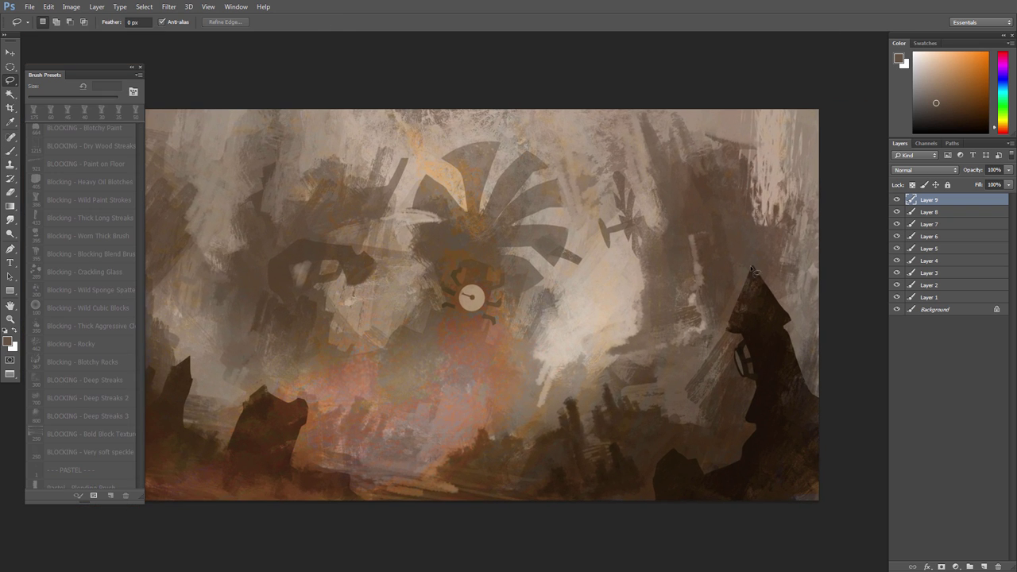
key(b)
alt+click(758, 247)
mouse_move(727, 315)
mouse_down()
mouse_move(752, 245)
mouse_move(732, 343)
mouse_up()
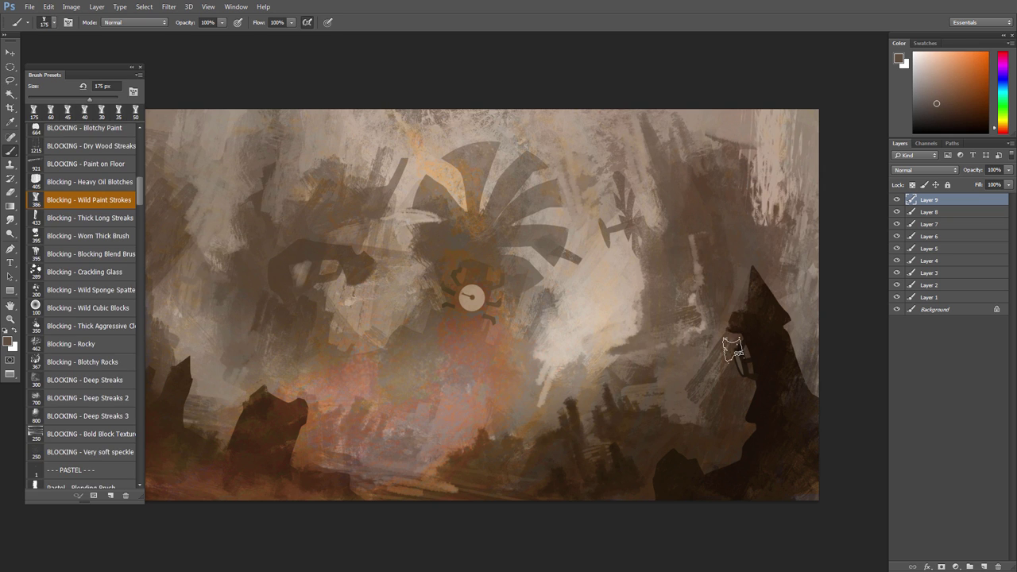
key(ctrl+d)
Step: Lasso a ledge and a thin railing protruding from the tower above the window and paint them dark brown
key(l)
key(b)
alt+click(731, 316)
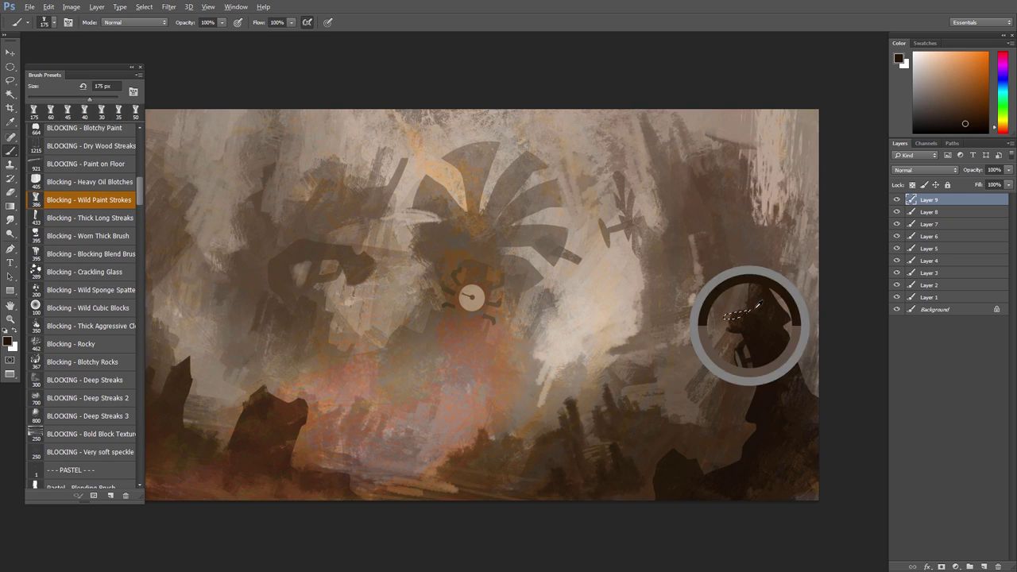
key(l)
scroll(729, 313, up, 1)
drag(728, 309, 730, 311)
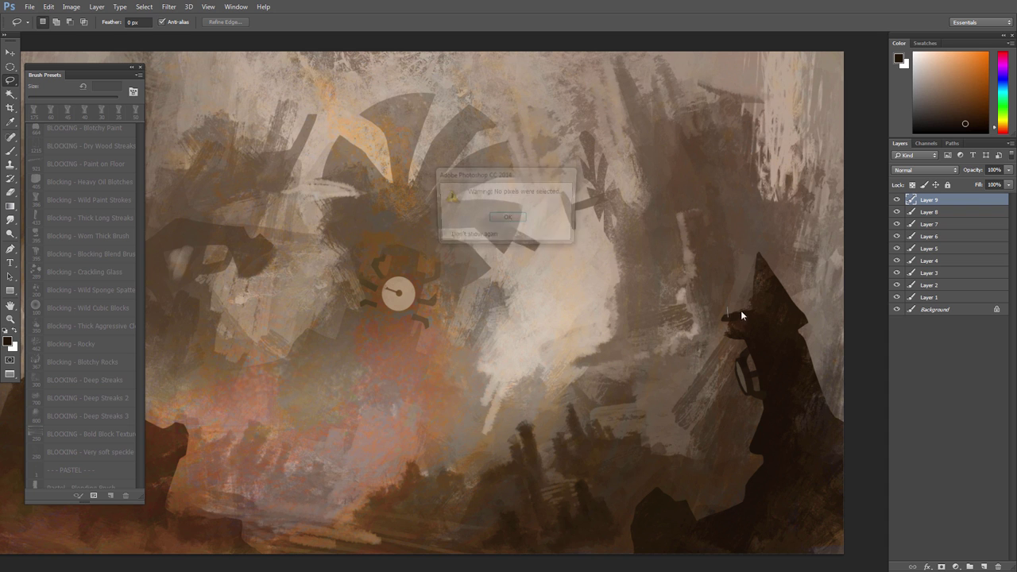
click(507, 218)
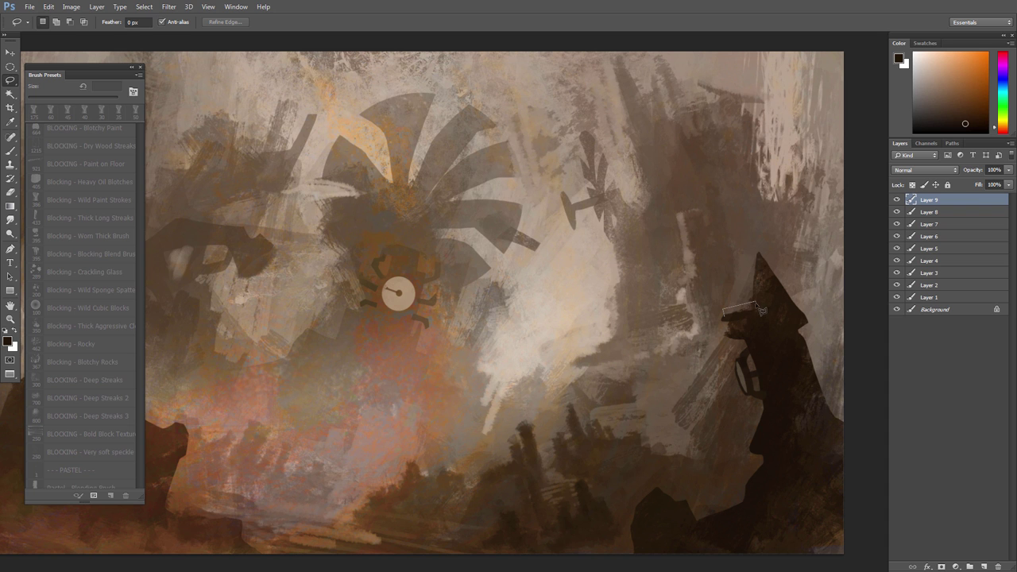
key(b)
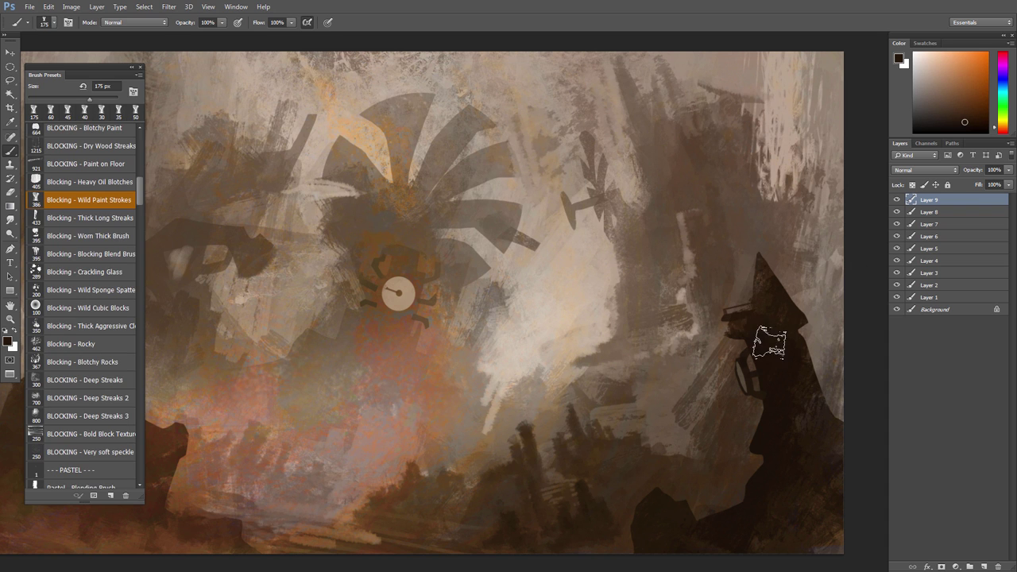
Step: Lasso a small upright post in the railing and paint it dark brown on a new layer
scroll(784, 353, up, 1)
key(l)
mouse_move(705, 311)
mouse_down()
mouse_move(698, 303)
mouse_move(761, 272)
mouse_up()
key(ctrl+alt+shift+n)
key(b)
key(v)
key(ctrl+d)
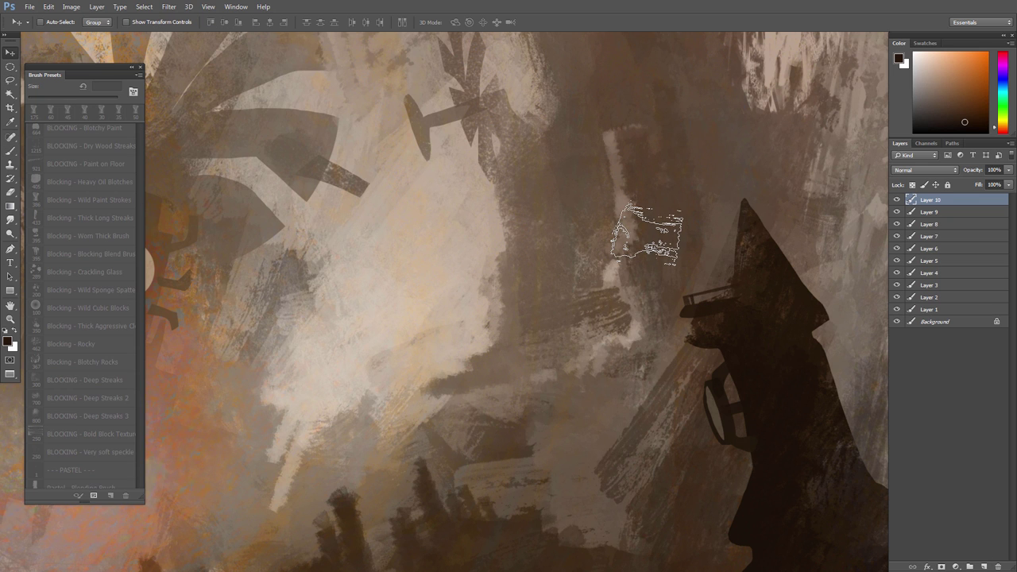
Step: Duplicate the post repeatedly along the railing and merge the copies into one layer
drag(693, 300, 698, 300)
drag(724, 307, 750, 364)
drag(678, 295, 759, 283)
key(ctrl+e)
key(ctrl+e)
key(ctrl+e)
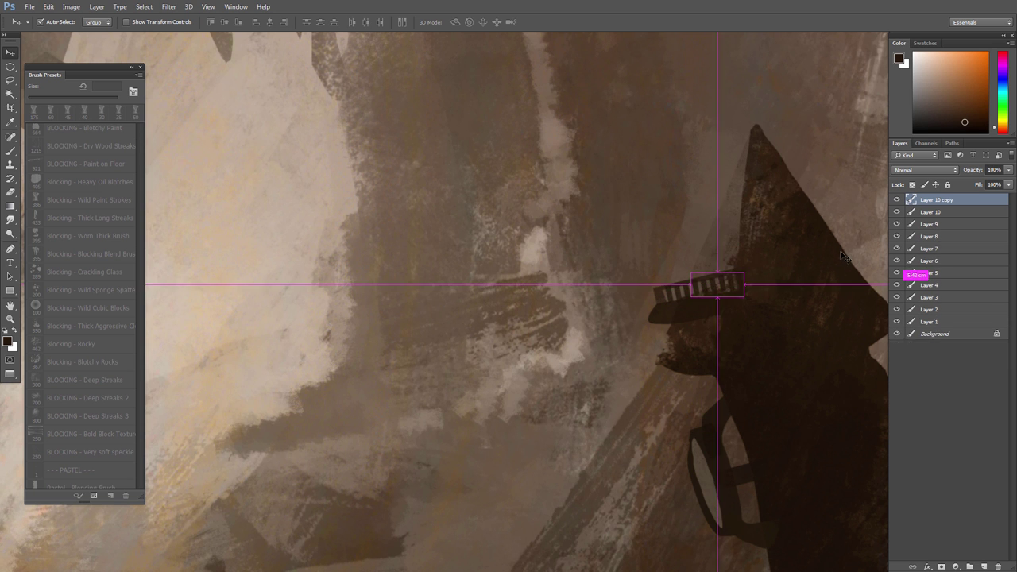
key(ctrl+e)
Step: On Layer 9, paint over part of the ledge beneath the railing with sampled background brown, using the brush at 20 px
alt+click(773, 314)
click(897, 212)
click(897, 212)
click(912, 216)
key(b)
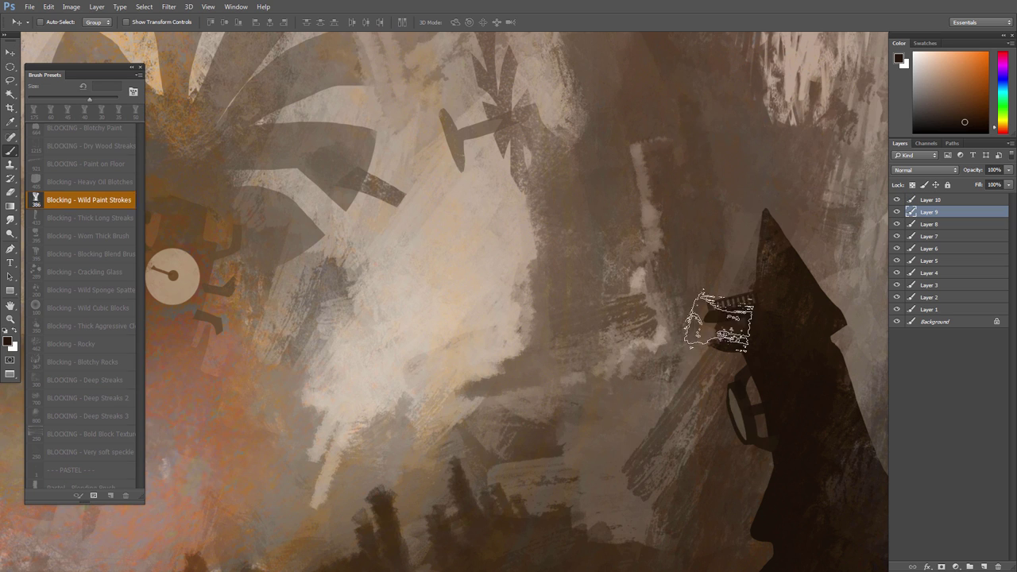
key(bracketleft)
key(bracketleft)
alt+click(699, 323)
key(bracketleft)
key(bracketleft)
key(bracketleft)
key(bracketleft)
key(bracketleft)
key(bracketleft)
key(bracketleft)
key(bracketleft)
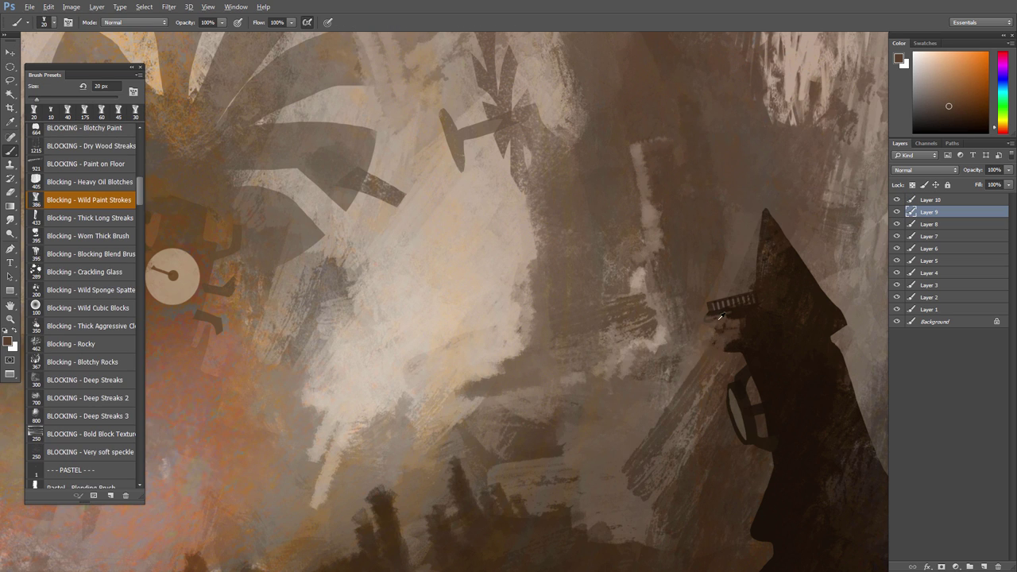
alt+click(721, 343)
Step: Paint a dark overhang on the tower's roof above the railing and fill small lassoed areas beside it with sampled brown
alt+click(746, 258)
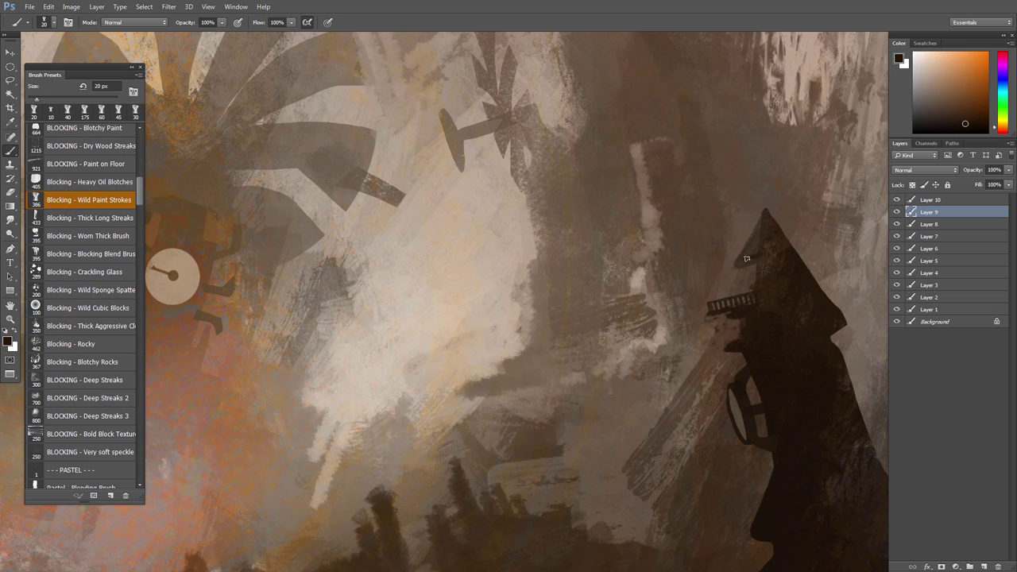
mouse_move(731, 308)
mouse_down()
mouse_move(718, 306)
mouse_move(740, 304)
mouse_up()
key(l)
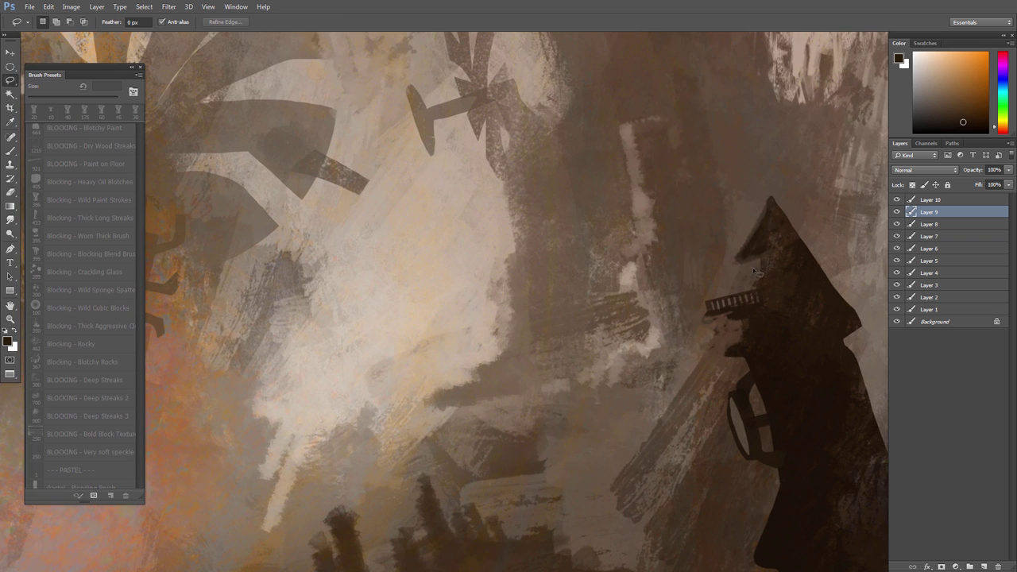
key(b)
alt+click(755, 242)
key(alt+BackSpace)
key(ctrl+d)
key(l)
key(b)
key(alt+BackSpace)
key(ctrl+d)
mouse_move(758, 316)
mouse_down()
mouse_move(688, 320)
mouse_move(699, 341)
mouse_up()
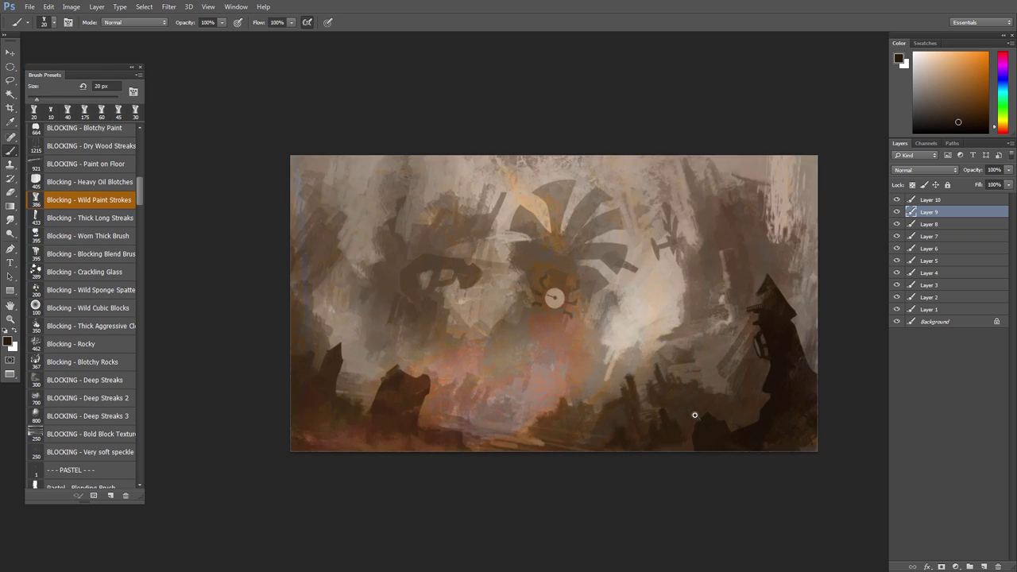
Step: Lasso a jagged slope at the foot of the tower and fill it with the sampled dark brown
drag(694, 416, 549, 370)
drag(588, 390, 661, 413)
key(l)
key(l)
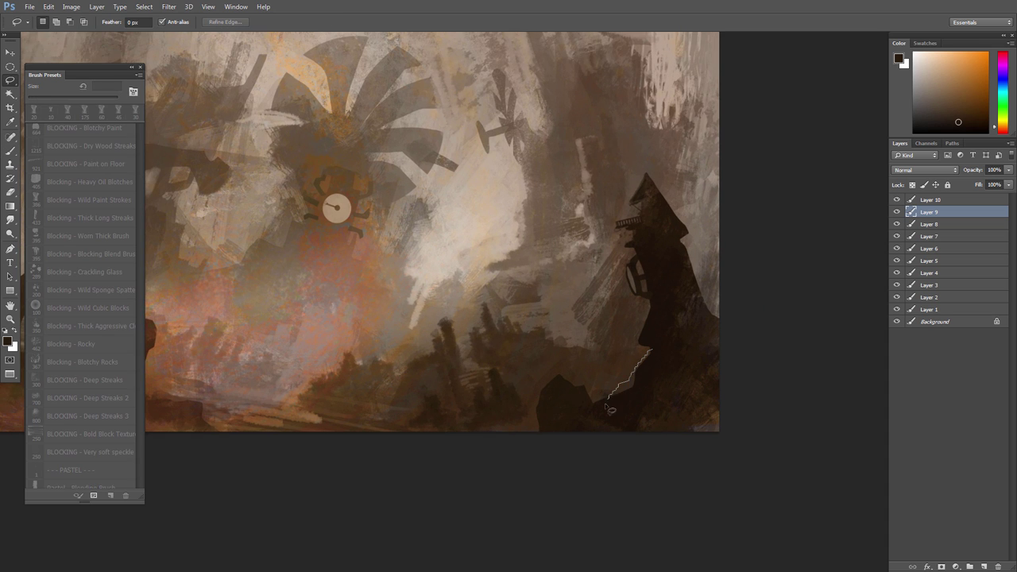
drag(605, 406, 655, 353)
key(b)
alt+click(651, 355)
key(alt+BackSpace)
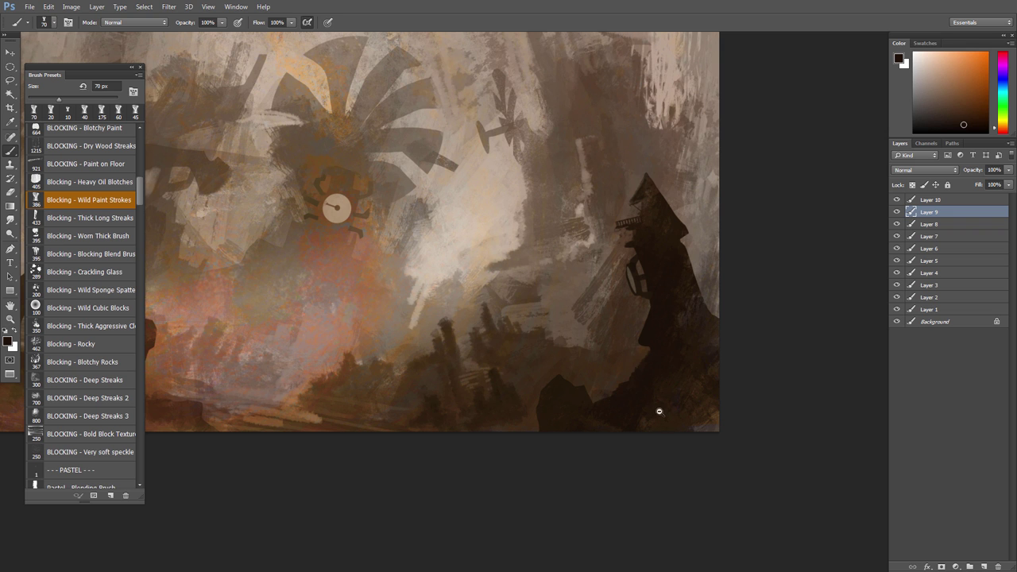
drag(560, 368, 619, 410)
drag(619, 410, 636, 389)
drag(560, 349, 586, 365)
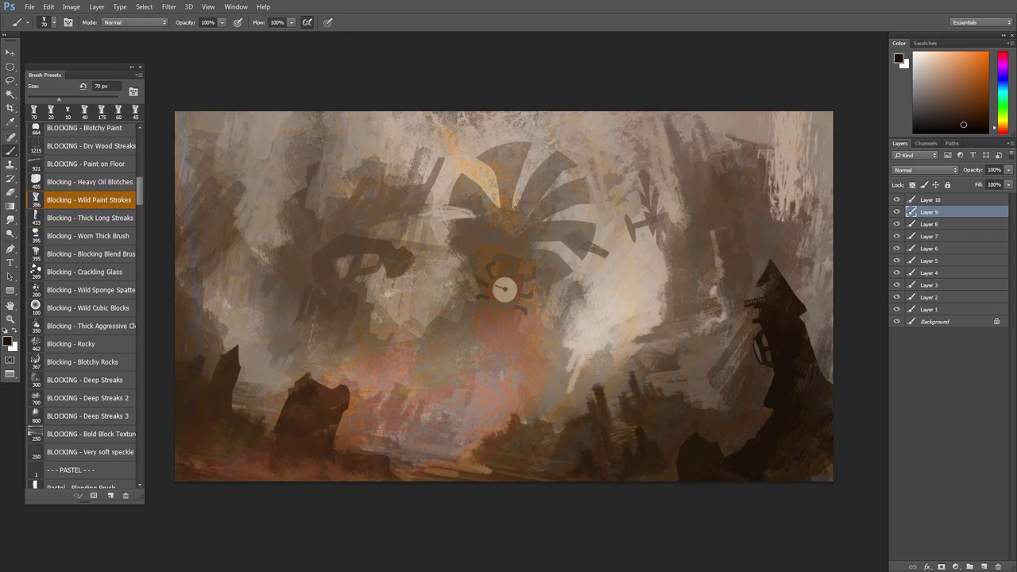
Step: Merge all layers from Layer 10 down into the Background and add a new empty layer above it
drag(684, 282, 663, 284)
drag(495, 294, 515, 294)
click(935, 202)
shift+click(927, 322)
key(ctrl+e)
drag(642, 374, 627, 375)
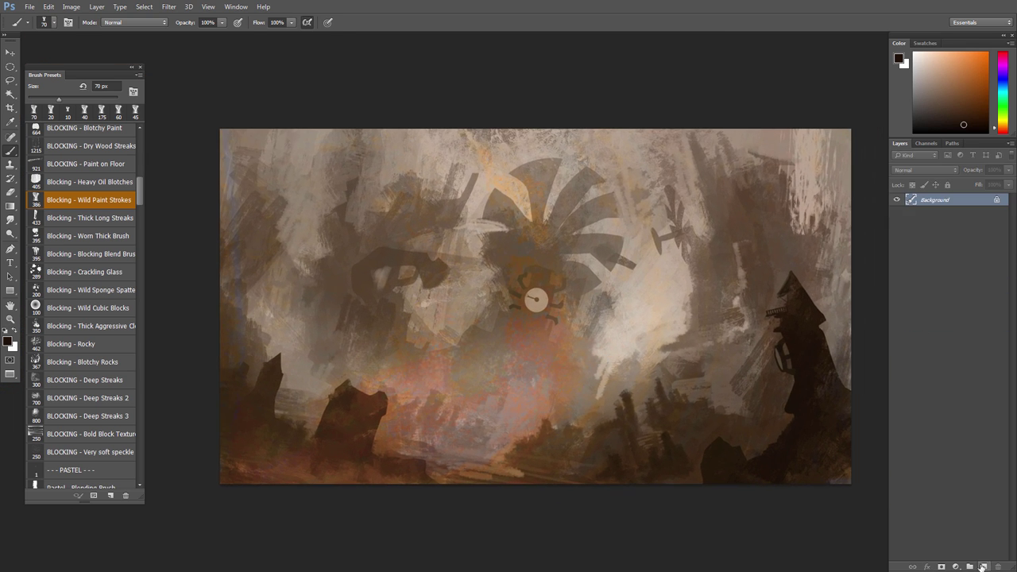
click(982, 566)
Step: Choose the PASTEL - Very Dry Rub brush preset at 73 px and sample a mid brown from the painting
scroll(549, 373, up, 1)
scroll(548, 374, down, 1)
scroll(554, 381, up, 1)
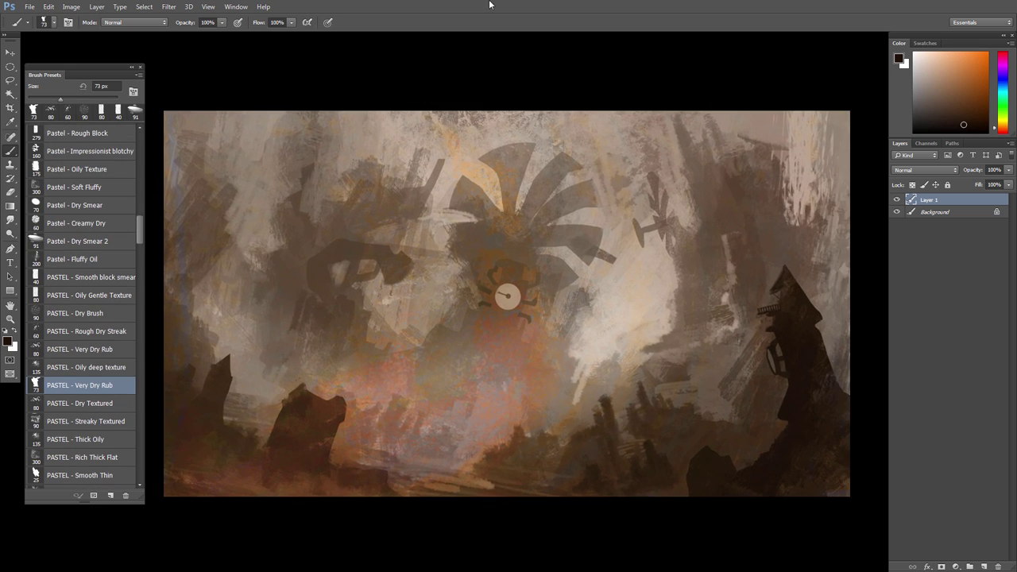
scroll(557, 326, up, 1)
scroll(557, 325, down, 1)
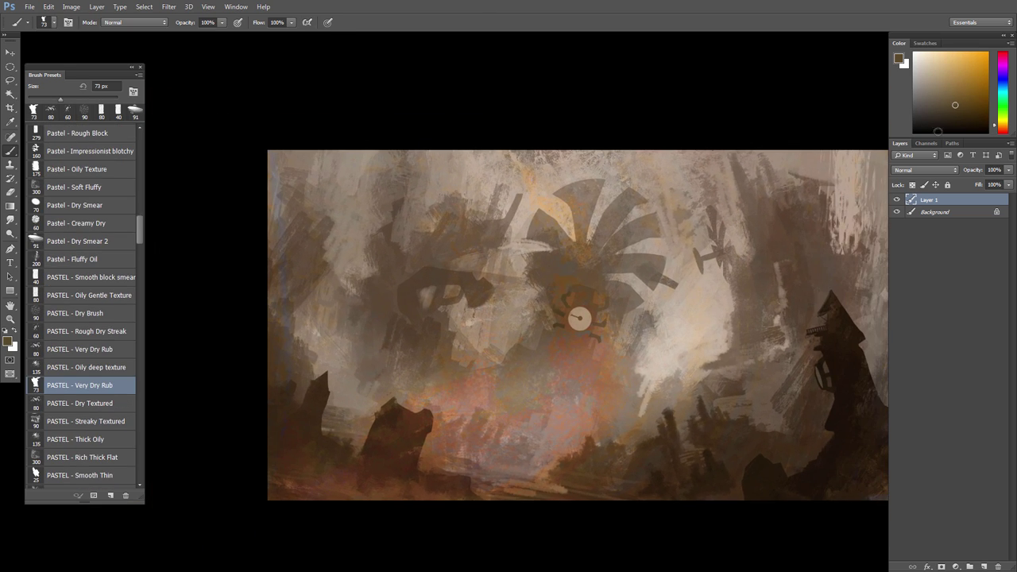
Step: Convert the locked Background into a regular layer and place a duplicate of it underneath
double_click(928, 213)
key(Return)
drag(915, 212, 916, 223)
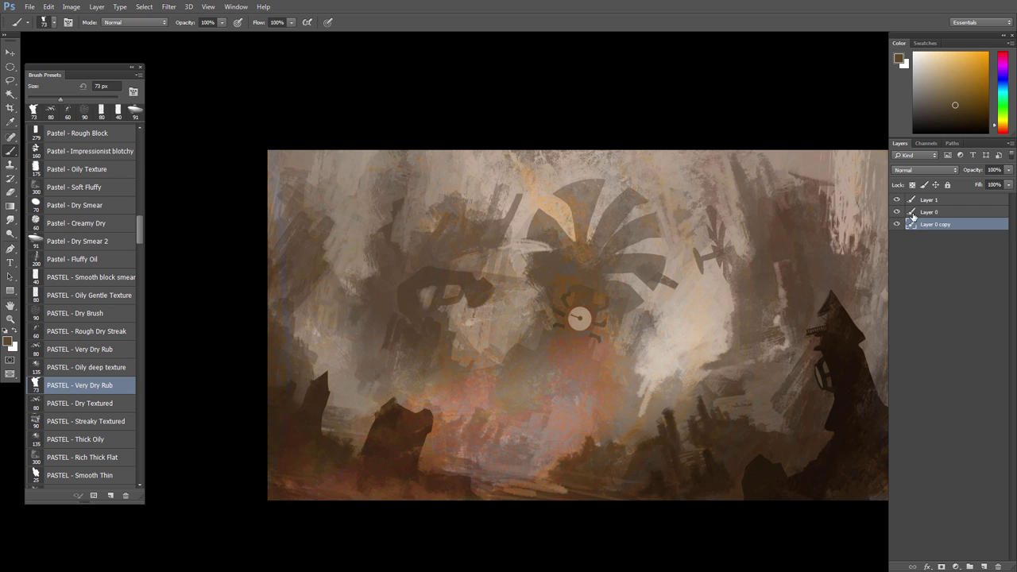
Step: Tint Layer 0 with a Color Balance midtone shift of -17 Cyan/Red and -17 Magenta/Green, merge it down and add an empty layer above
click(915, 213)
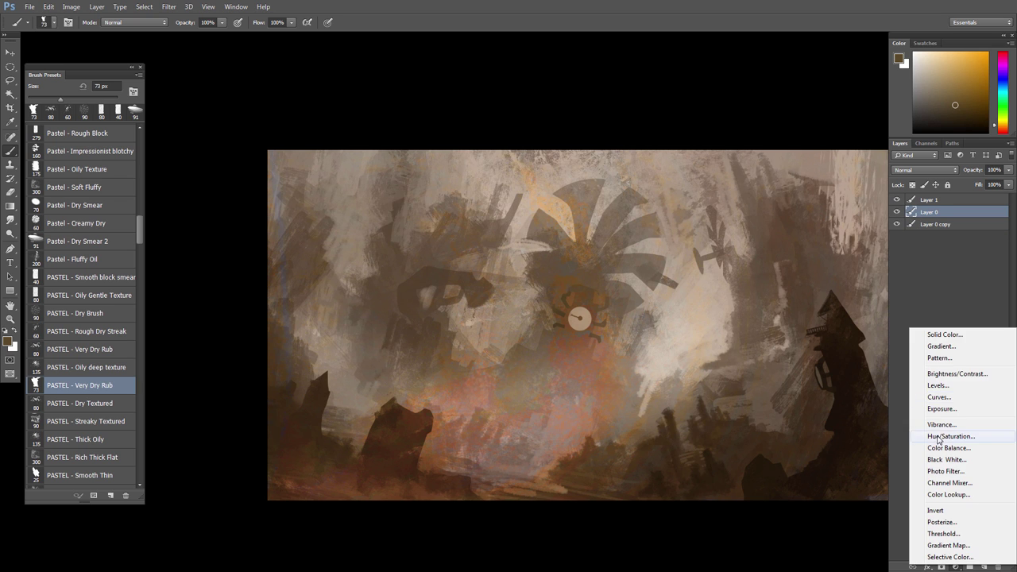
click(947, 448)
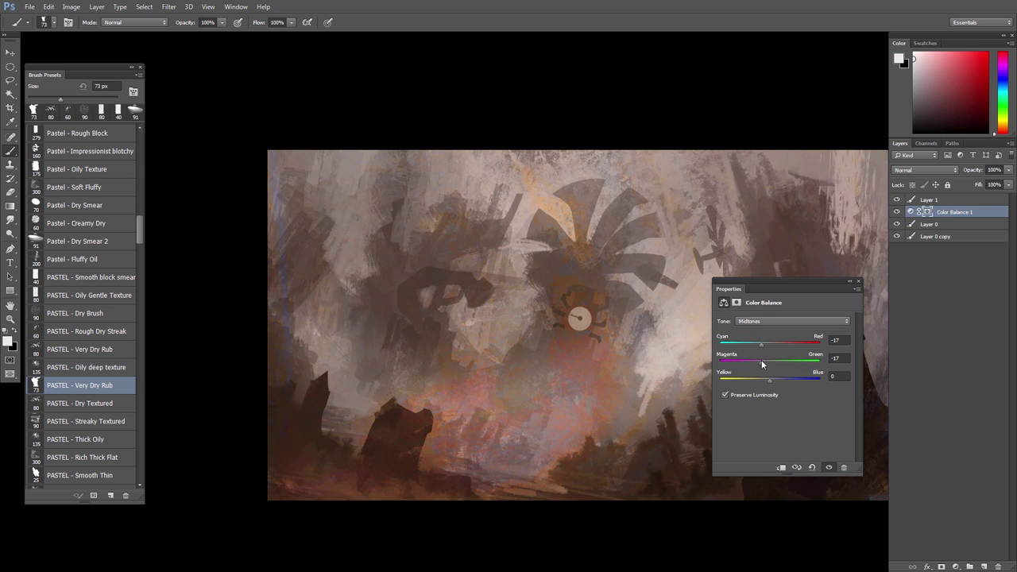
click(858, 281)
key(ctrl+e)
click(984, 567)
Step: Mix a muted olive grey and try it with the Very Dry Rub brush at 20 px on the machinery above the dial
scroll(637, 329, up, 2)
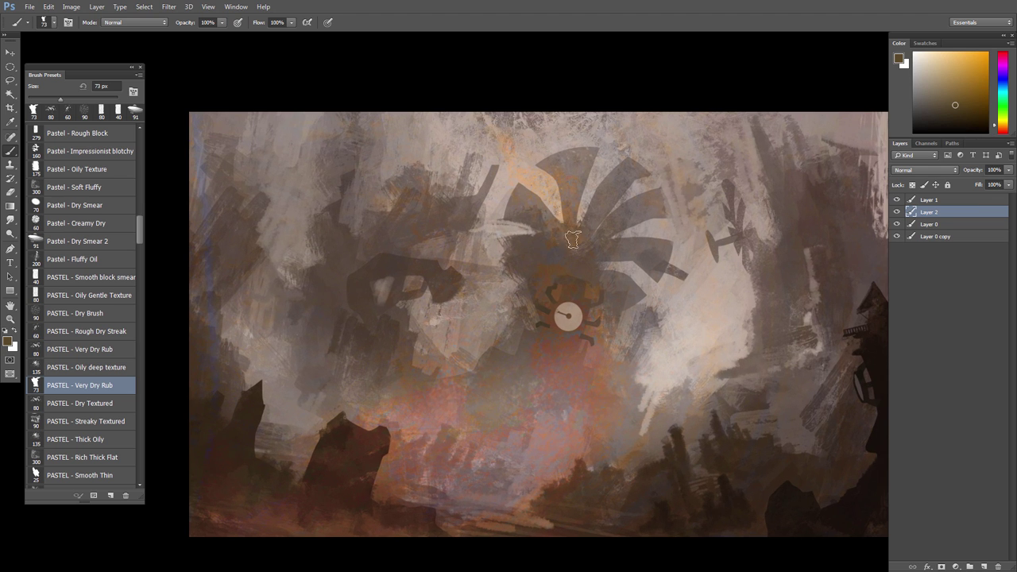
scroll(556, 266, up, 1)
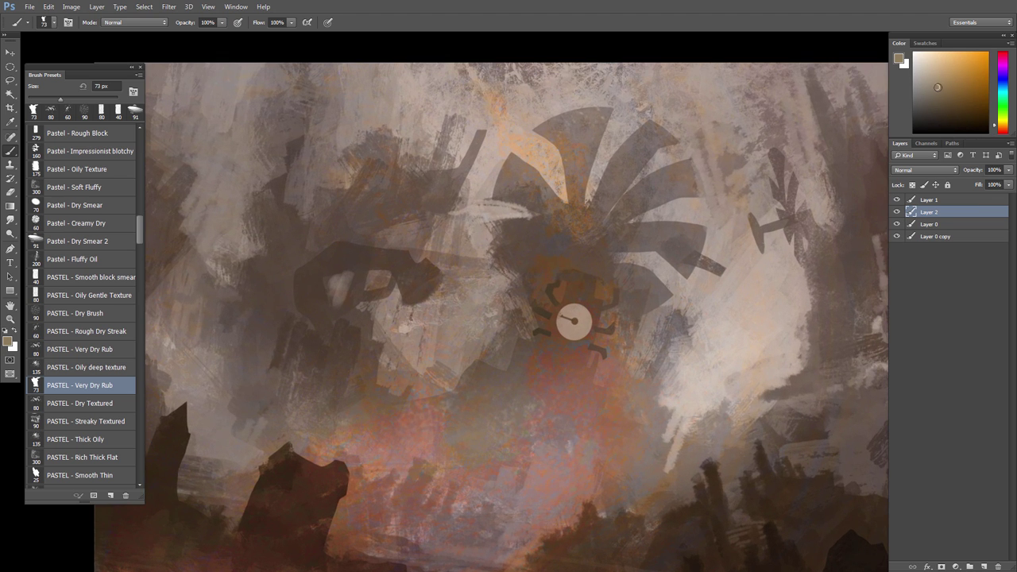
drag(1005, 125, 1004, 120)
click(926, 86)
drag(599, 319, 584, 281)
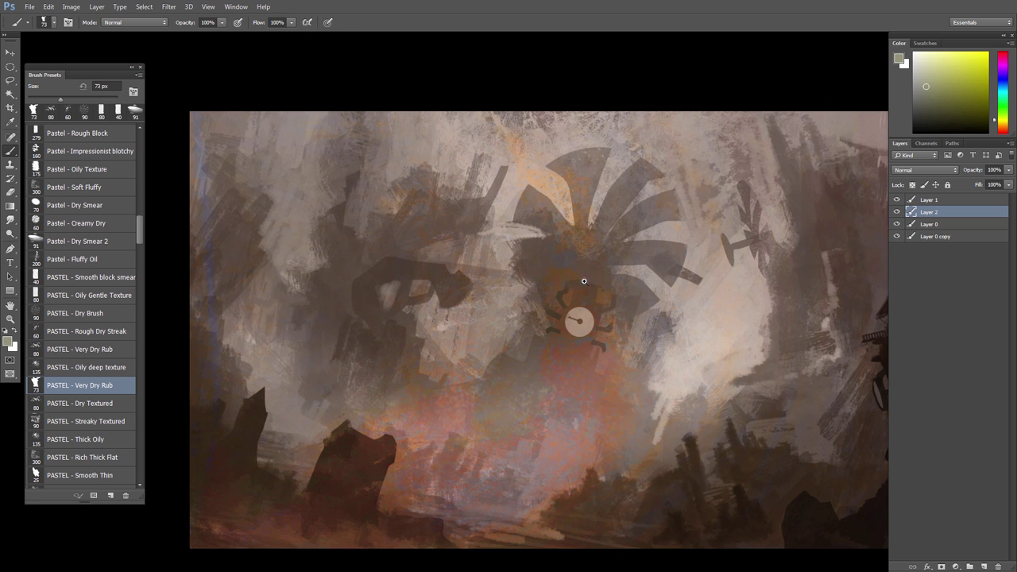
scroll(584, 280, up, 1)
key(l)
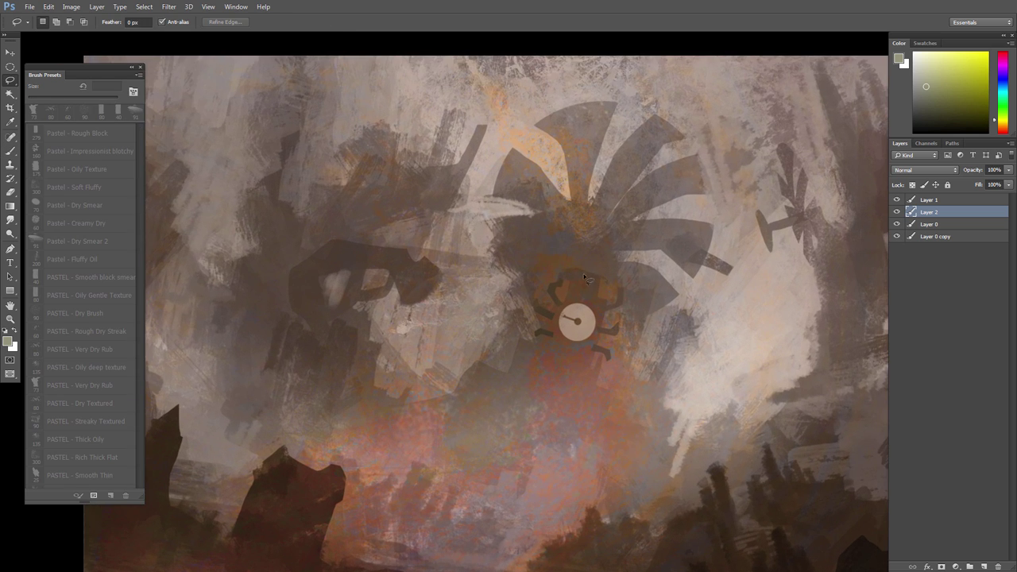
scroll(583, 273, down, 2)
scroll(551, 284, up, 2)
key(b)
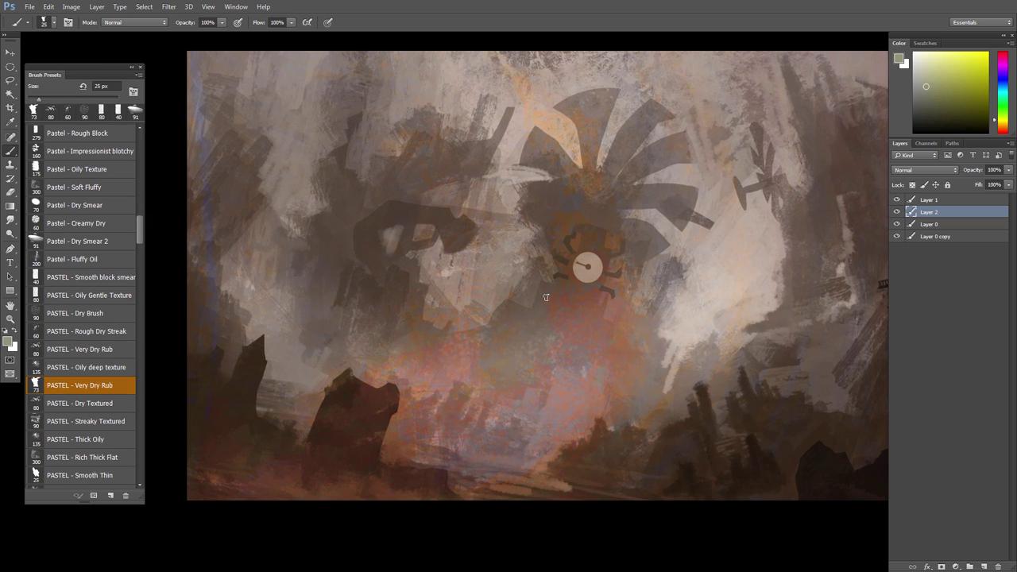
click(584, 233)
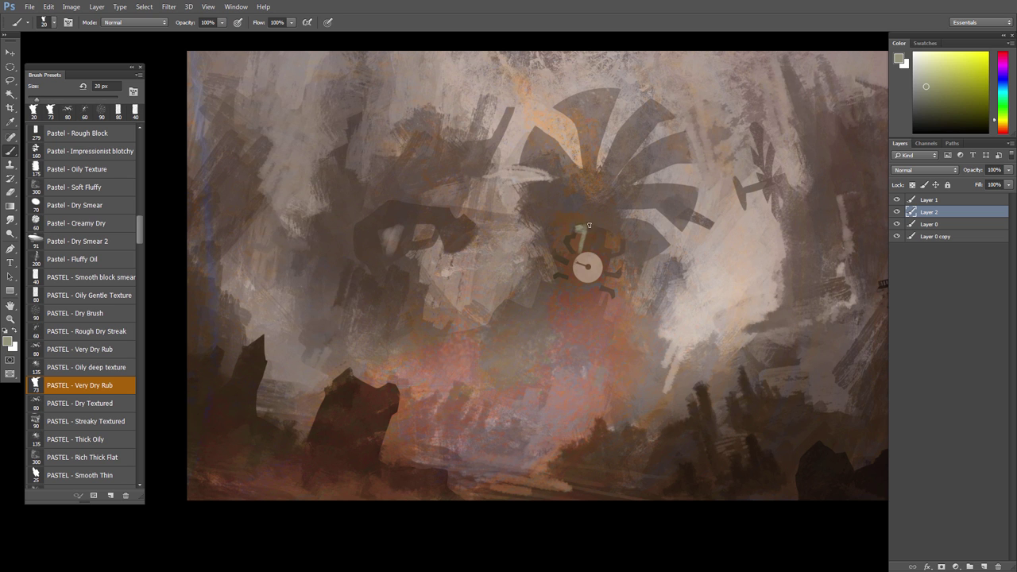
key(ctrl+z)
Step: Lasso a sliver along the upper-left leg of the dial machine and paint a grey highlight inside it
key(l)
scroll(579, 224, up, 2)
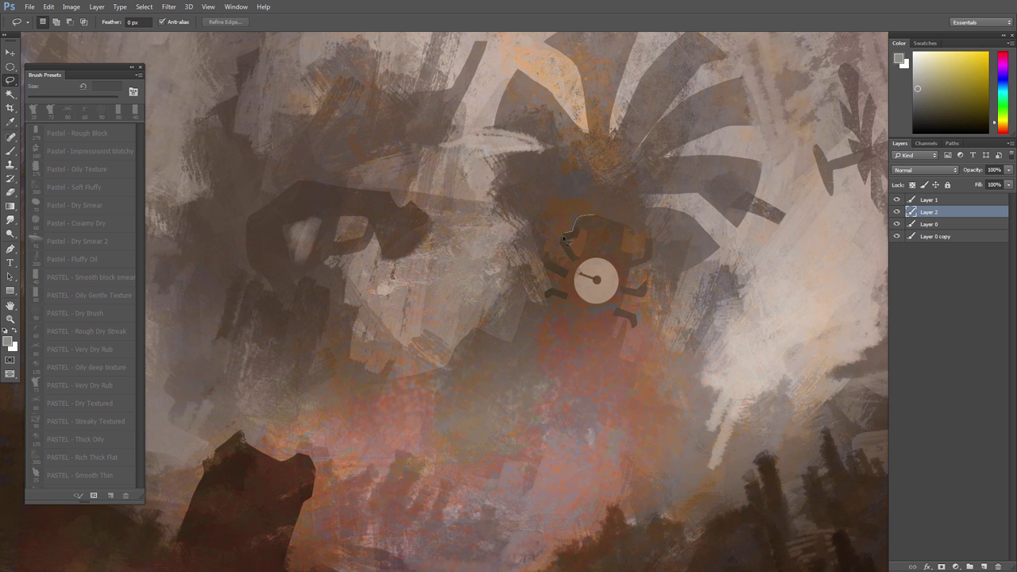
drag(580, 269, 580, 268)
key(b)
drag(583, 217, 590, 216)
key(ctrl+d)
scroll(572, 282, down, 3)
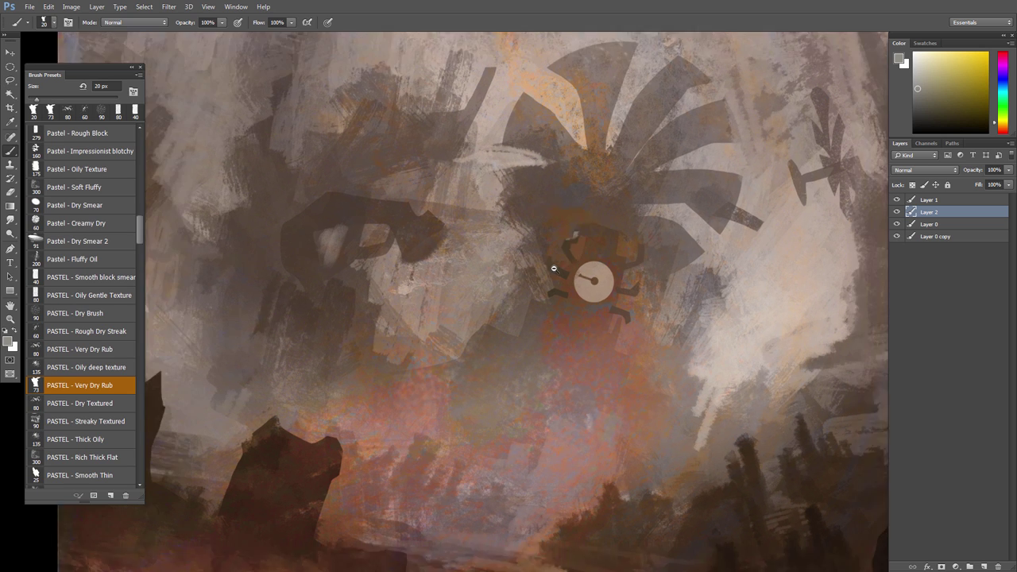
Step: Lasso the outer edge of the middle left leg beside the dial and brush in a grey highlight
scroll(592, 291, up, 4)
key(l)
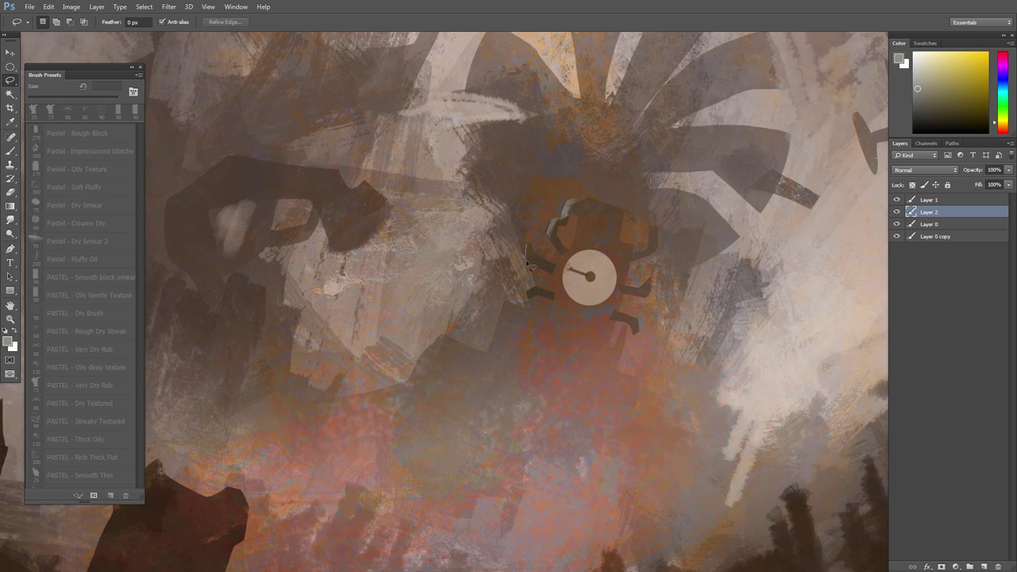
key(b)
mouse_move(545, 265)
mouse_down()
mouse_move(527, 281)
mouse_move(524, 255)
mouse_move(556, 294)
mouse_move(540, 269)
mouse_up()
key(ctrl+d)
scroll(552, 292, up, 1)
Step: Lasso the top edge of the lowest left leg beside the dial and paint it with the same grey highlight
key(l)
key(b)
key(l)
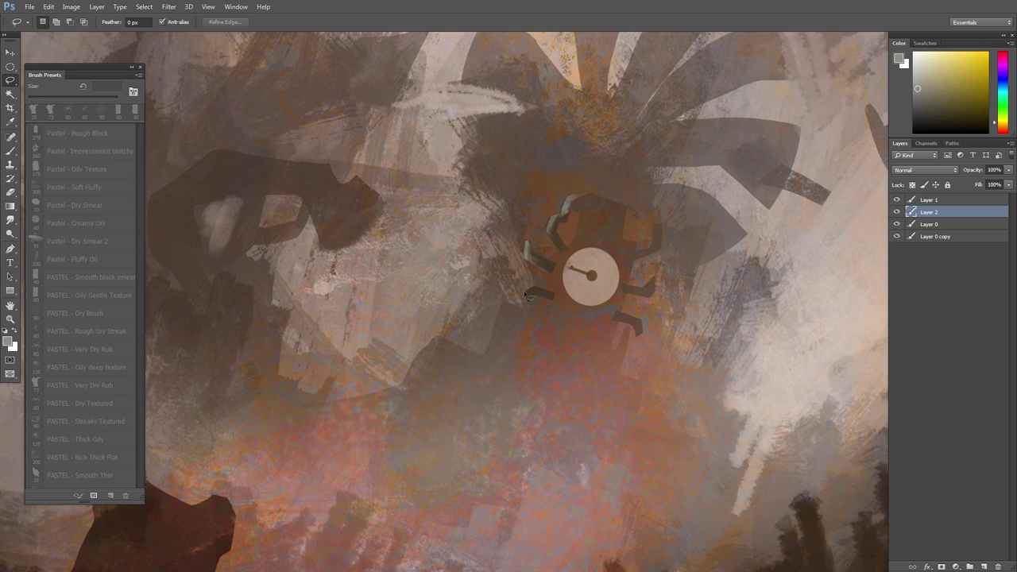
key(b)
key(ctrl+d)
drag(531, 293, 613, 320)
Step: Select a circle slightly larger than the dial, paint its rim grey and shrink the selection to 90%
scroll(583, 310, down, 1)
key(m)
key(b)
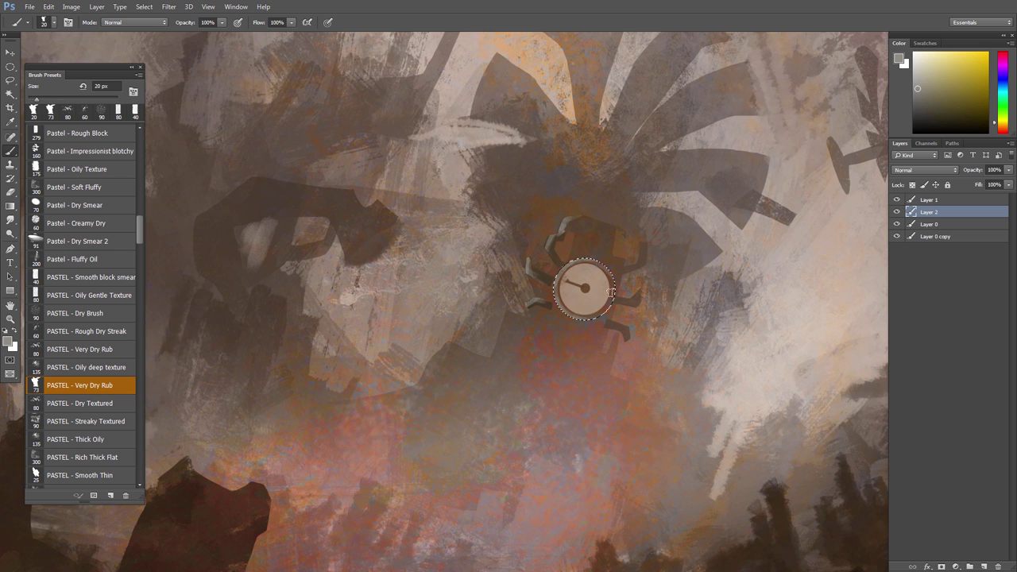
click(144, 7)
click(167, 182)
drag(615, 259, 613, 260)
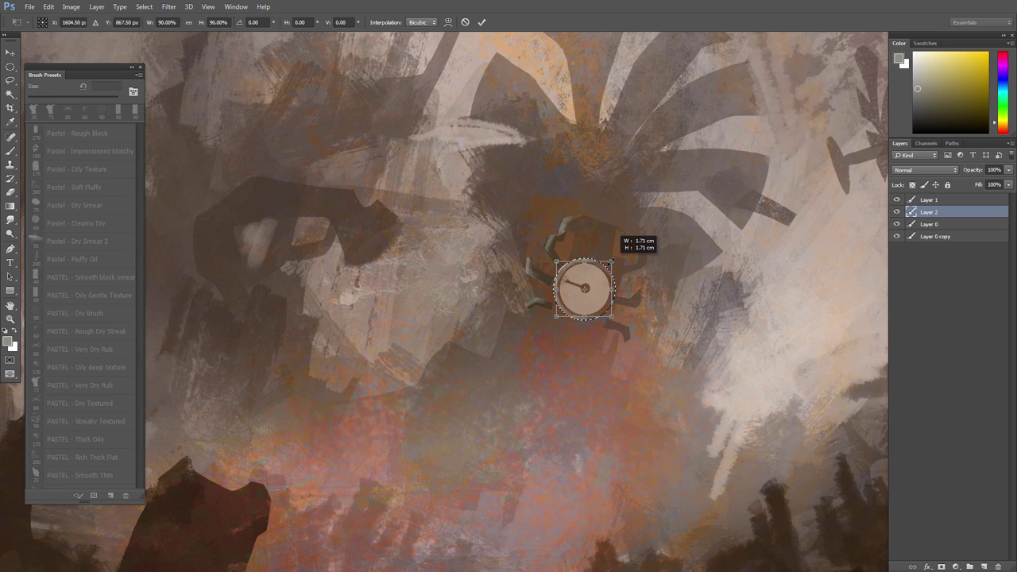
key(Return)
Step: Erase the grey inside the circular selection with the 73 px Very Dry Rub eraser, leaving a thin rim around the dial
scroll(595, 266, up, 2)
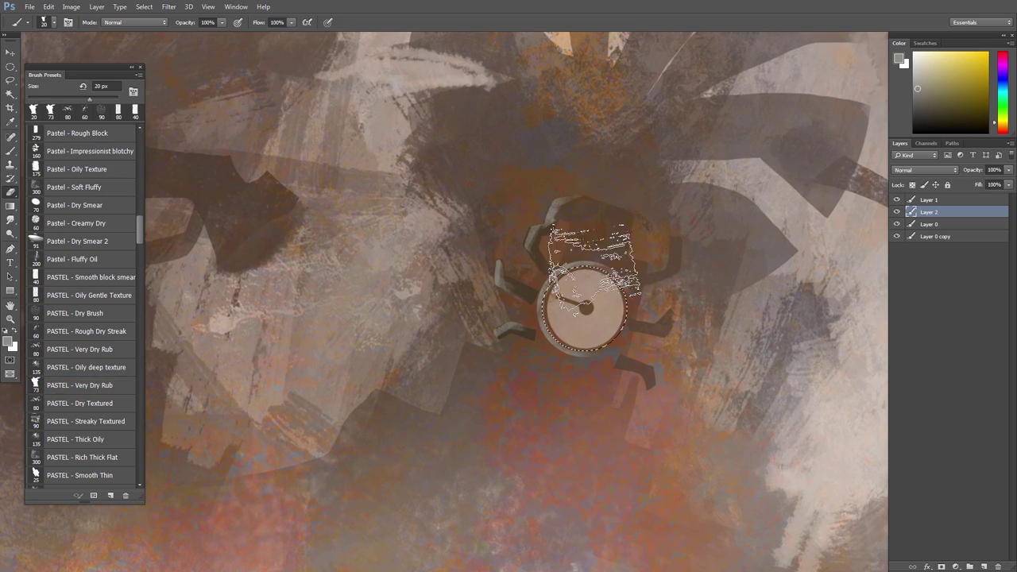
right_click(571, 282)
double_click(618, 359)
key(ctrl+h)
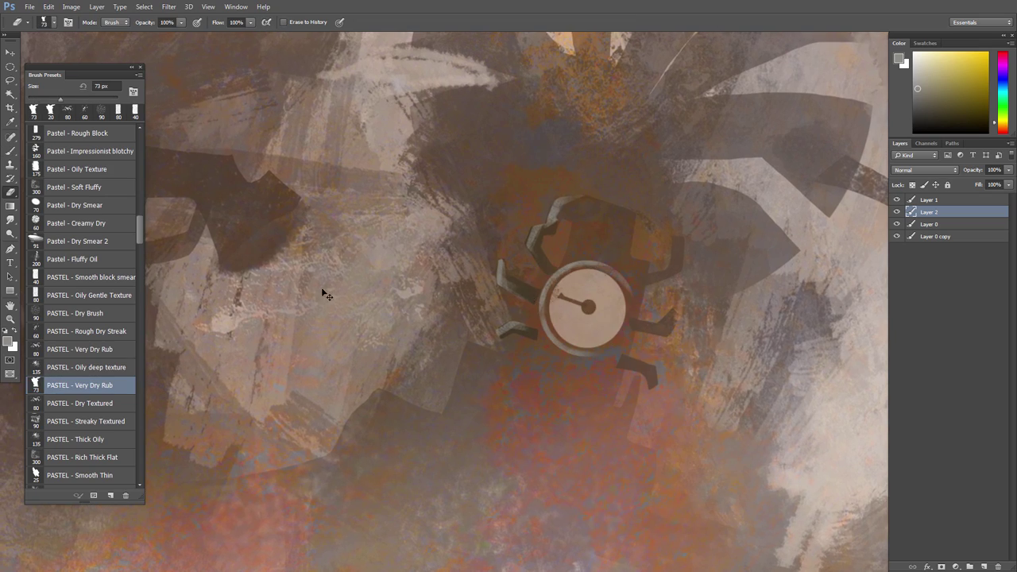
drag(496, 335, 445, 338)
mouse_move(510, 351)
mouse_down()
mouse_move(543, 344)
mouse_move(524, 344)
mouse_up()
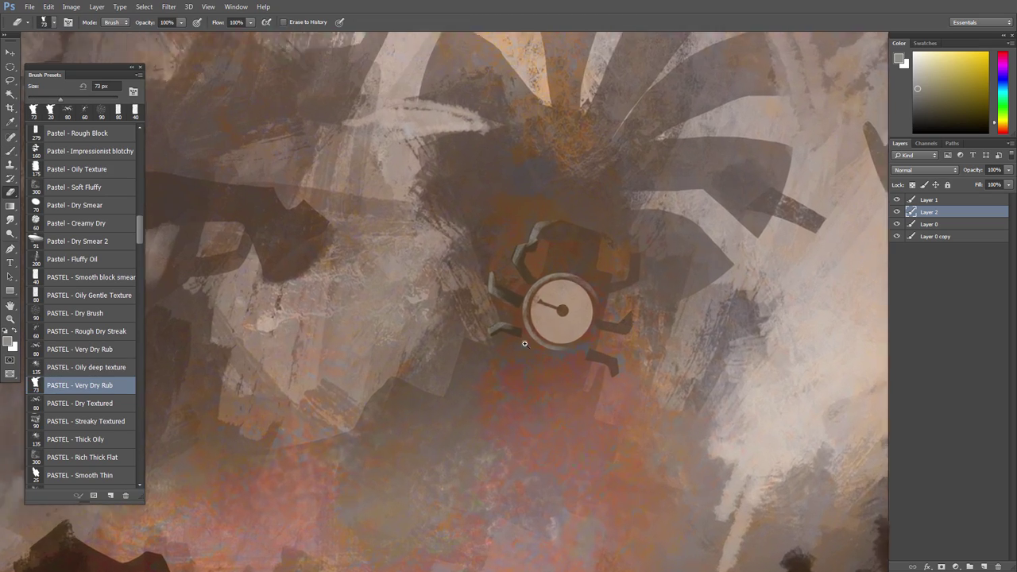
Step: Lasso the fan blades above the dial as one selection, leaving out the leftmost blade
scroll(524, 343, down, 4)
scroll(488, 313, up, 1)
key(l)
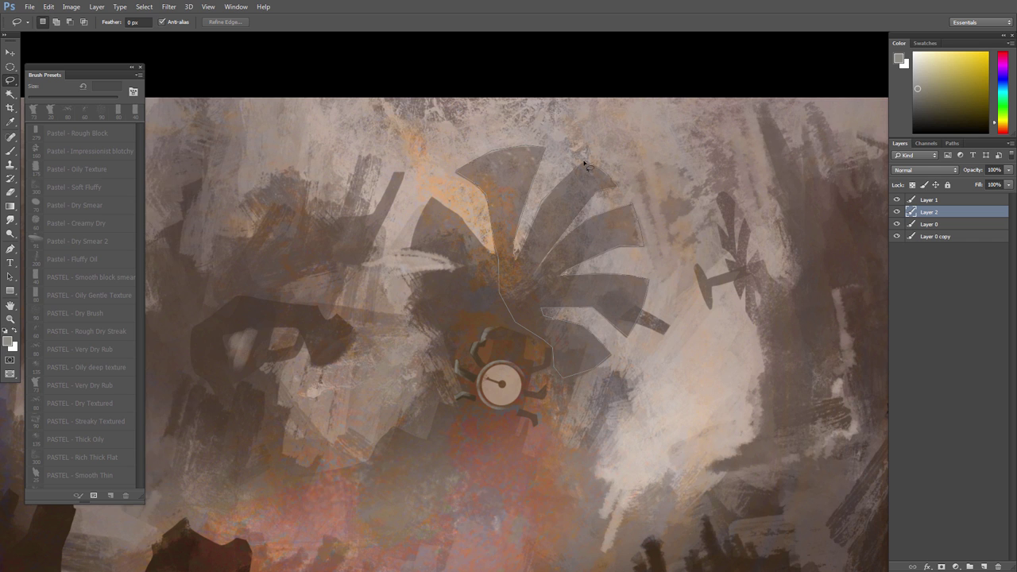
drag(584, 163, 580, 167)
scroll(594, 287, down, 1)
Step: Sample a greyish mauve from the background and paint the selected fan blades with the brush at 175 px, then deselect
key(b)
alt+click(602, 230)
alt+click(721, 224)
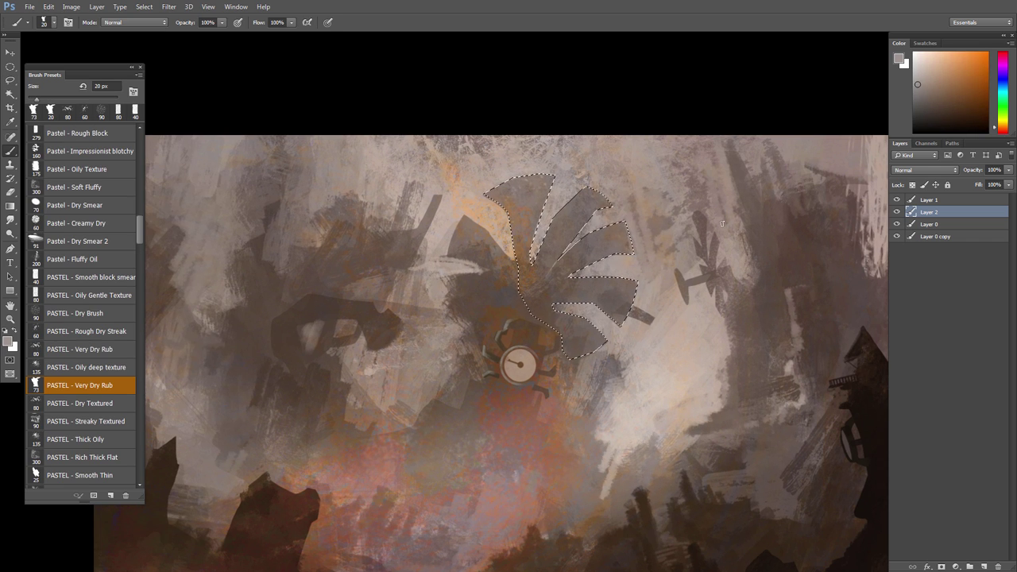
key(bracketright)
key(bracketright)
key(bracketright)
key(bracketright)
key(bracketright)
key(bracketright)
key(bracketright)
key(bracketright)
key(bracketright)
key(bracketright)
key(bracketright)
key(bracketright)
key(bracketright)
key(bracketright)
mouse_move(634, 229)
mouse_down()
mouse_move(540, 201)
mouse_move(626, 298)
mouse_move(639, 276)
mouse_move(607, 341)
mouse_move(571, 361)
mouse_move(550, 329)
mouse_move(603, 249)
mouse_move(556, 234)
mouse_move(500, 192)
mouse_move(644, 235)
mouse_move(584, 282)
mouse_move(612, 279)
mouse_move(593, 321)
mouse_up()
key(ctrl+d)
Step: Shift the fan blade paint on Layer 2 toward blue-violet with Hue/Saturation and flip the canvas horizontally
scroll(571, 345, down, 3)
key(ctrl+u)
mouse_move(827, 276)
mouse_down()
mouse_move(840, 279)
mouse_move(820, 276)
mouse_move(860, 249)
mouse_move(835, 224)
mouse_move(801, 223)
mouse_up()
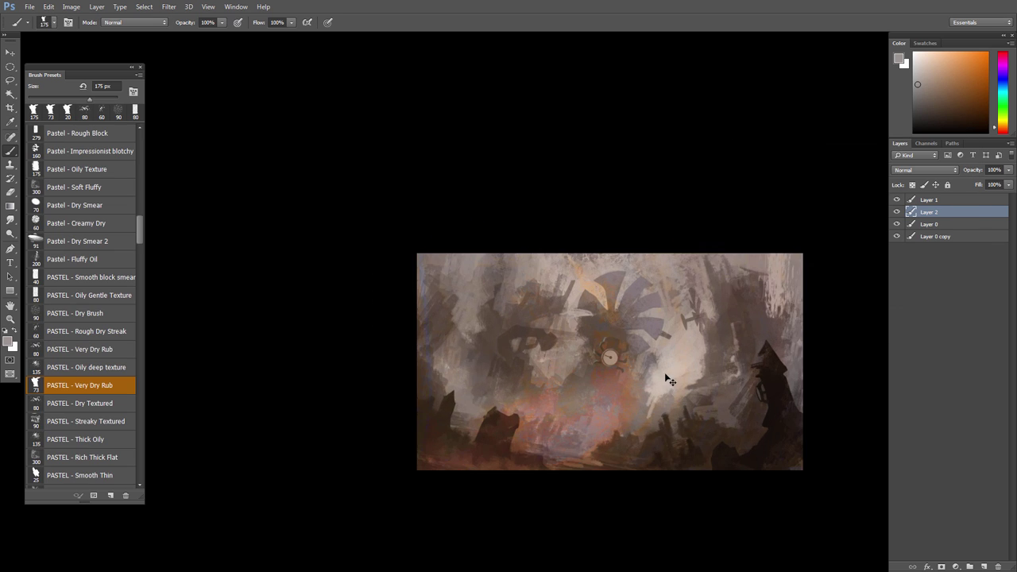
scroll(537, 291, up, 5)
Step: Lasso a small panel directly above the dial and paint a light grey highlight in it with the brush at 60 px
key(l)
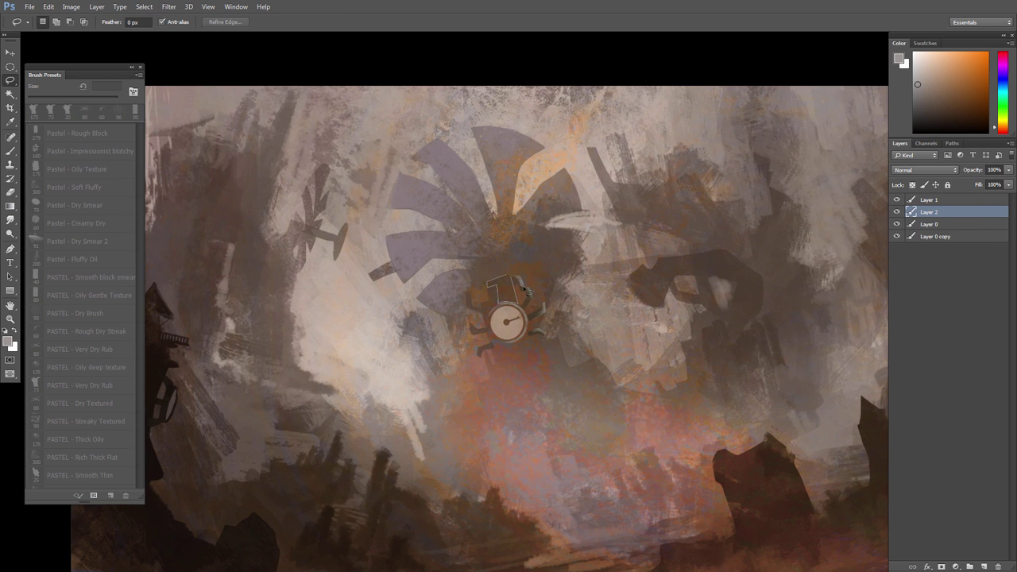
key(b)
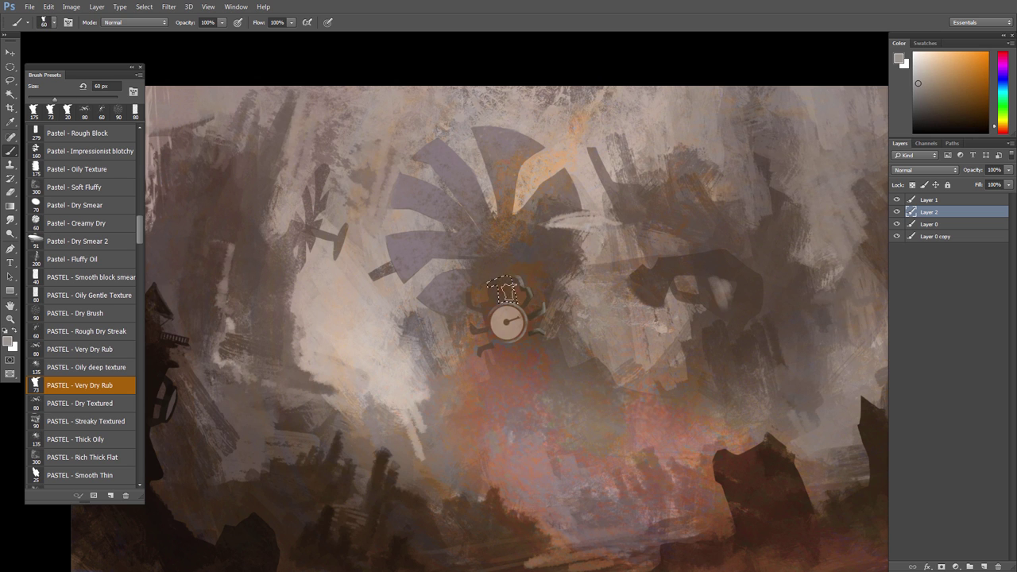
drag(507, 293, 506, 289)
scroll(559, 318, down, 3)
Step: Lasso a tapered column running down from the dial and mix a pale pink from the reddish brown sampled there
scroll(574, 337, up, 4)
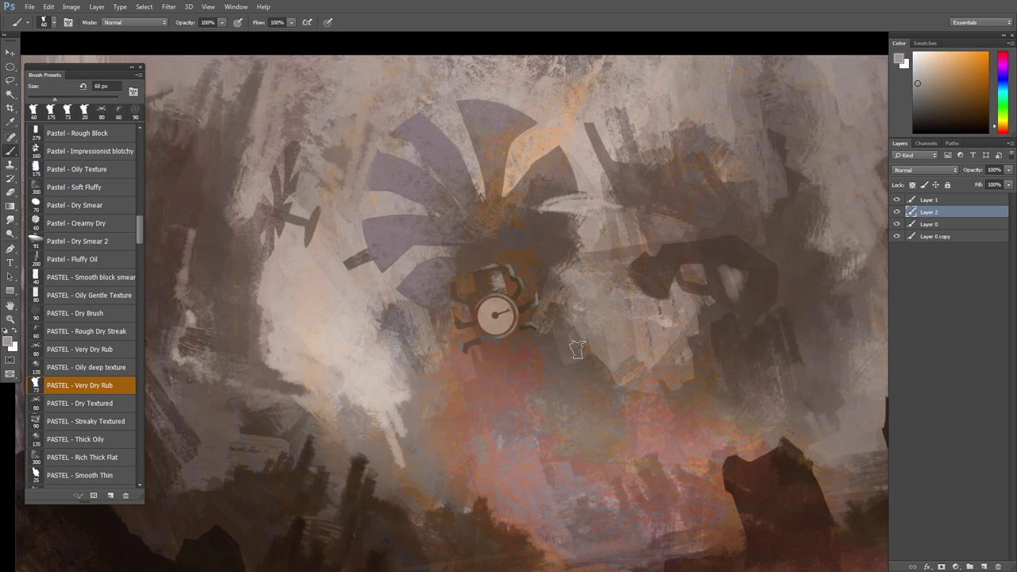
key(l)
drag(520, 331, 527, 343)
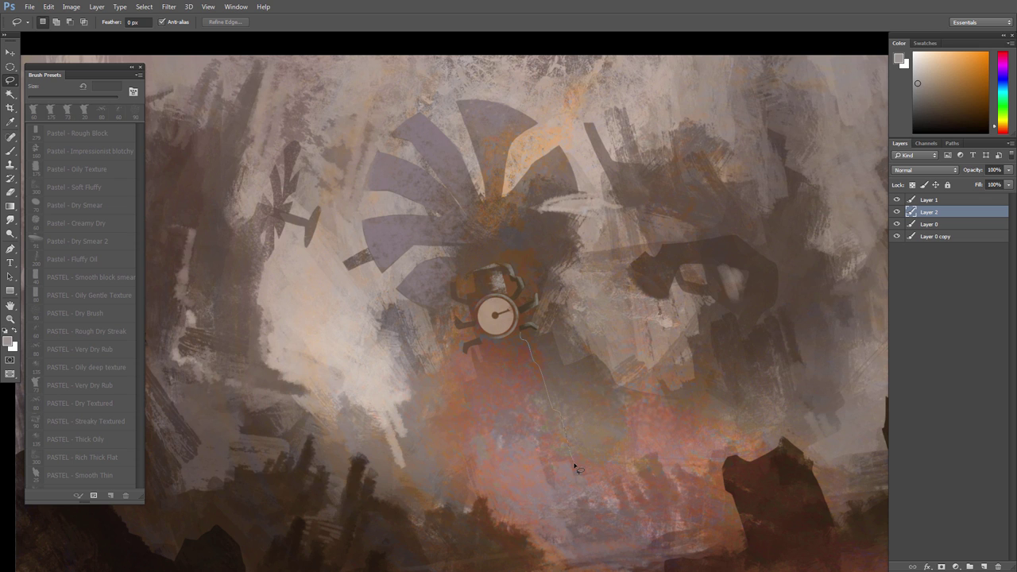
key(b)
alt+click(550, 399)
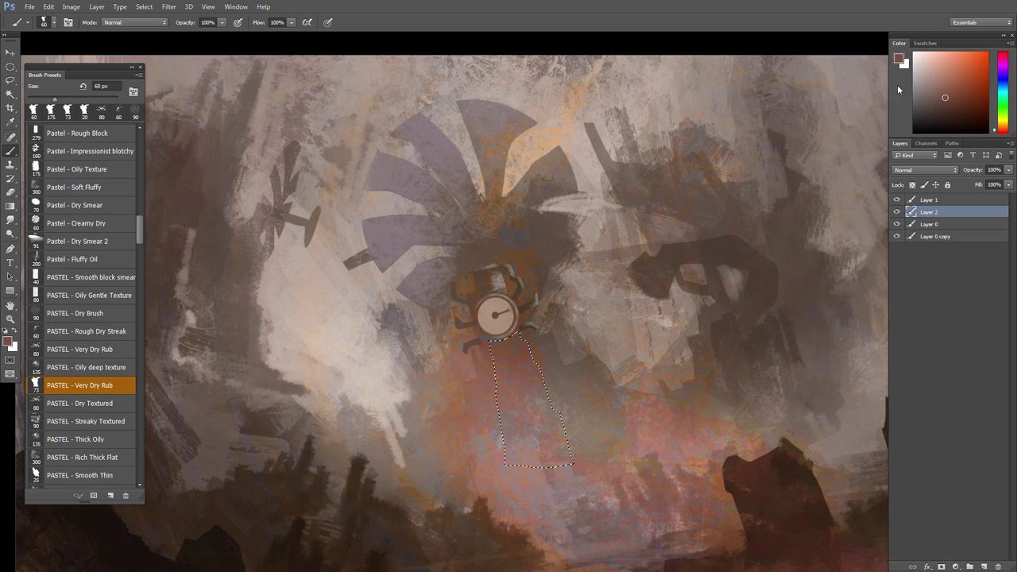
drag(939, 80, 926, 78)
Step: Hide the selection outline and paint the pale pink along the column's edge with the brush at 100 px
key(ctrl+h)
key(bracketright)
key(bracketright)
key(bracketright)
key(bracketright)
mouse_move(527, 354)
mouse_down()
mouse_move(559, 349)
mouse_move(539, 450)
mouse_move(561, 454)
mouse_move(537, 382)
mouse_up()
Step: Lasso the area left of the pale streak and erase the overlapping paint with the 73 px Very Dry Rub eraser
key(l)
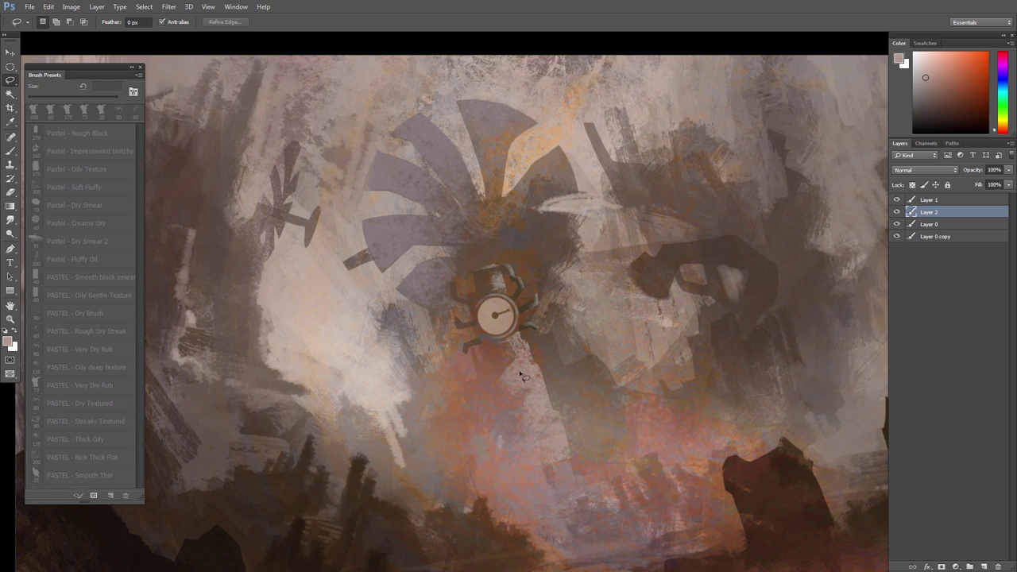
key(e)
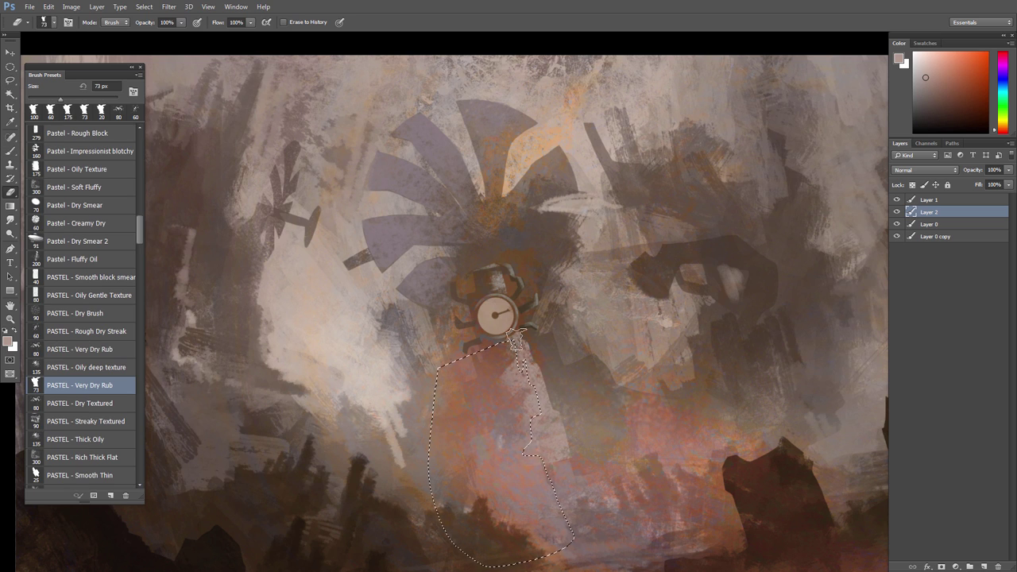
key(ctrl+minus)
key(ctrl+minus)
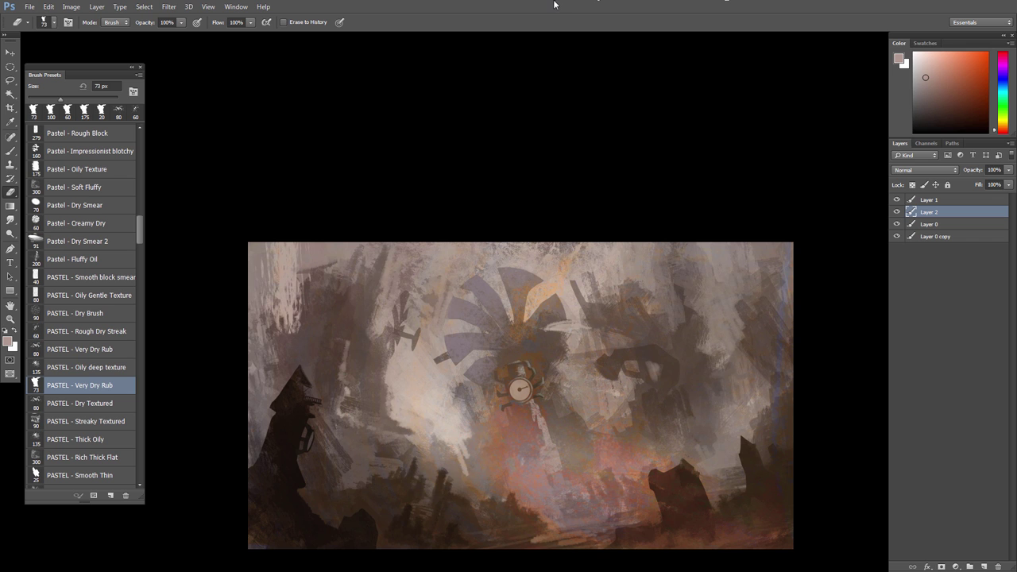
drag(513, 379, 545, 375)
Step: Reduce the eraser to 9 px and trim fine details along the pale streak below the dial
key(bracketleft)
key(bracketleft)
key(bracketleft)
key(bracketleft)
key(bracketleft)
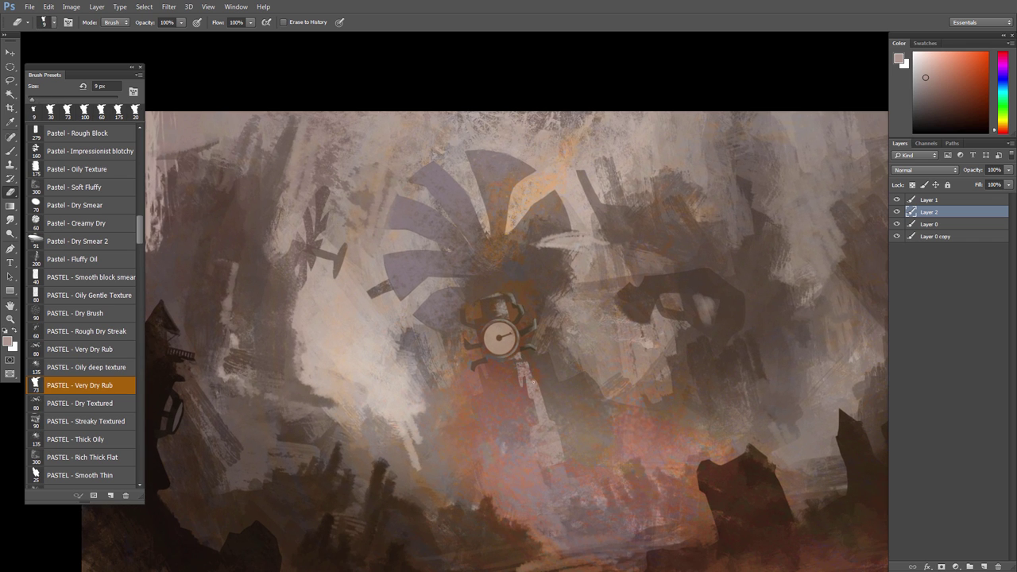
scroll(514, 430, down, 1)
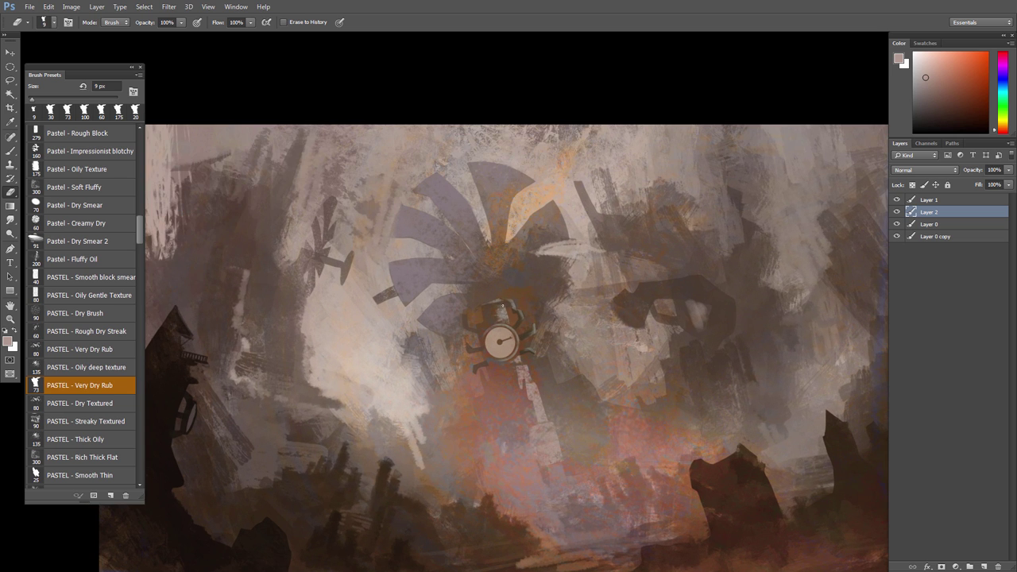
scroll(524, 372, down, 3)
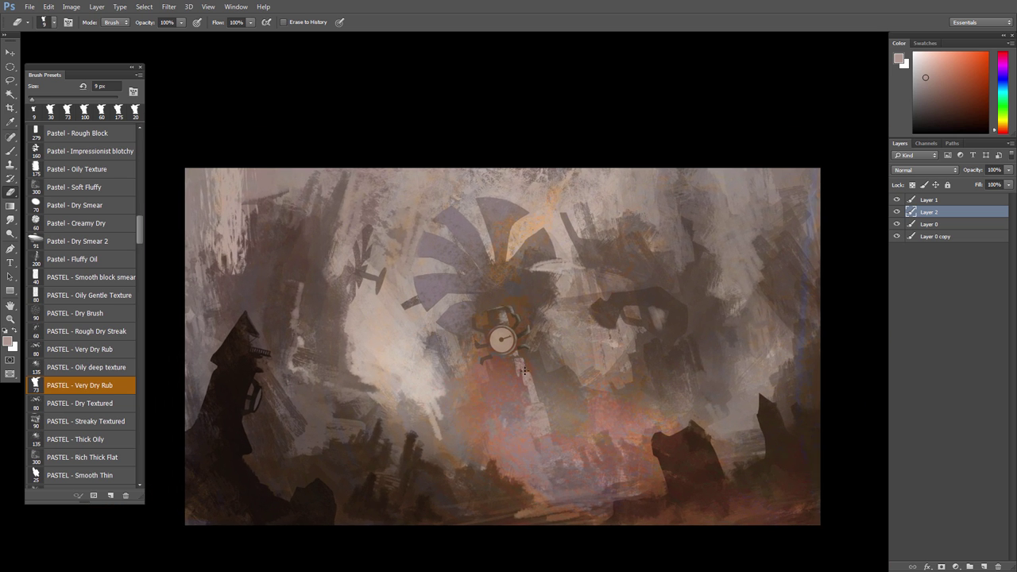
Step: Enlarge the eraser to 40 px and break up the pale streak below the dial with rough texture
key(bracketright)
key(bracketright)
key(bracketright)
key(bracketright)
key(bracketright)
key(bracketright)
scroll(535, 436, down, 3)
scroll(539, 405, up, 5)
Step: Lasso an area beside the streak below the dial and brush over it with the pale pink at 100 px
key(l)
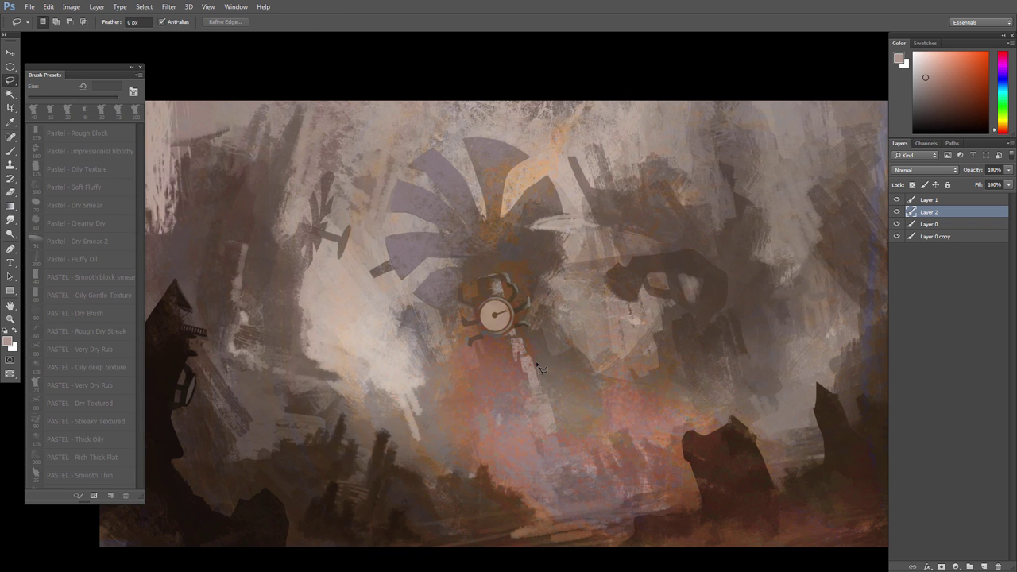
key(b)
scroll(545, 416, down, 2)
scroll(517, 420, up, 2)
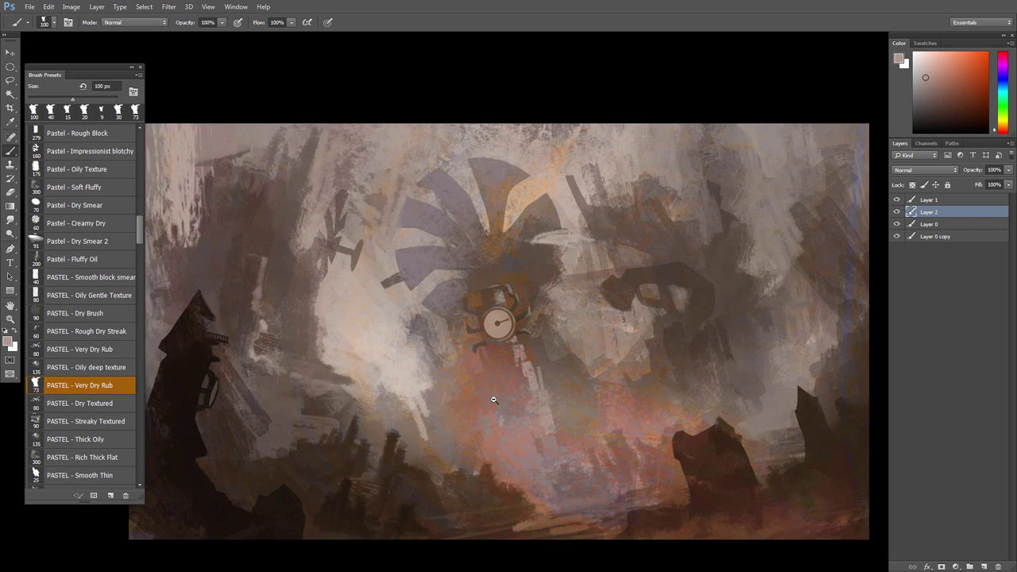
Step: Lasso the curved arm shape beside the dial machine and brush sampled grey texture along its upper edge
scroll(517, 409, down, 1)
scroll(617, 291, up, 2)
key(l)
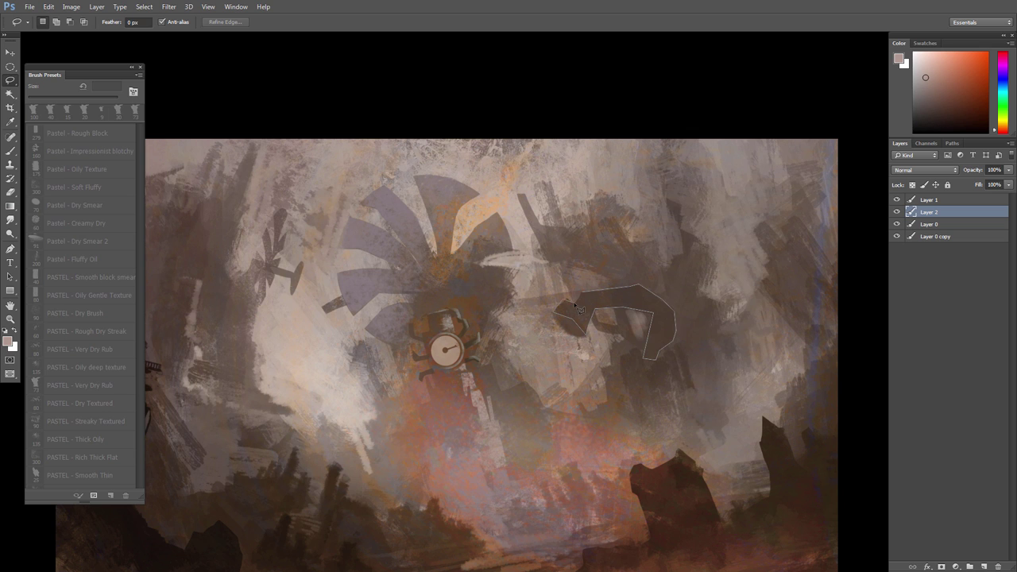
key(b)
alt+click(643, 299)
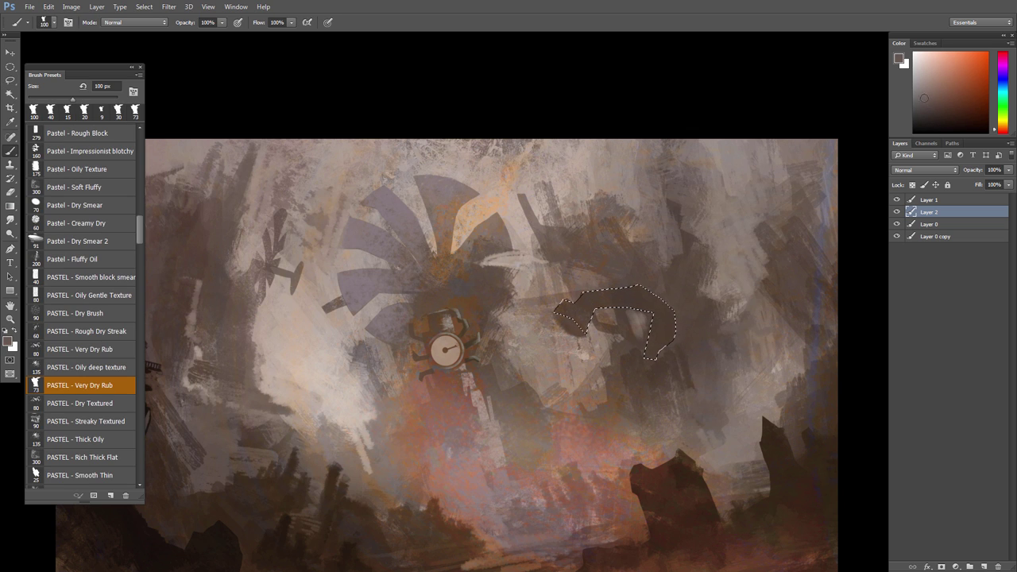
alt+click(751, 239)
mouse_move(618, 296)
mouse_down()
mouse_move(668, 291)
mouse_move(676, 328)
mouse_move(636, 282)
mouse_move(600, 287)
mouse_move(601, 328)
mouse_move(646, 304)
mouse_move(627, 303)
mouse_move(664, 336)
mouse_move(669, 284)
mouse_up()
key(e)
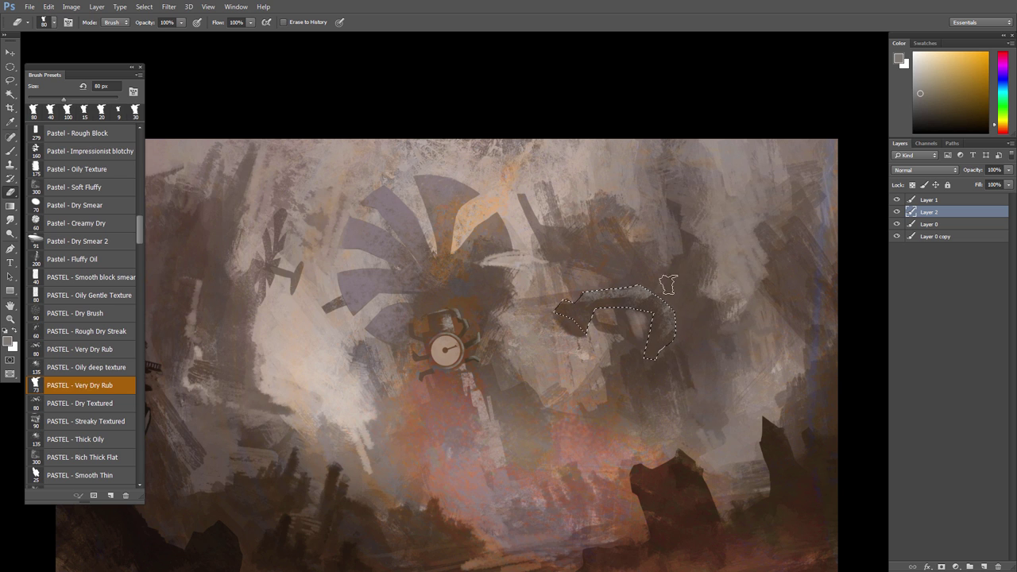
Step: Lasso part of the rounded head at the end of the curved arm and brush the same grey over it
key(l)
key(ctrl+d)
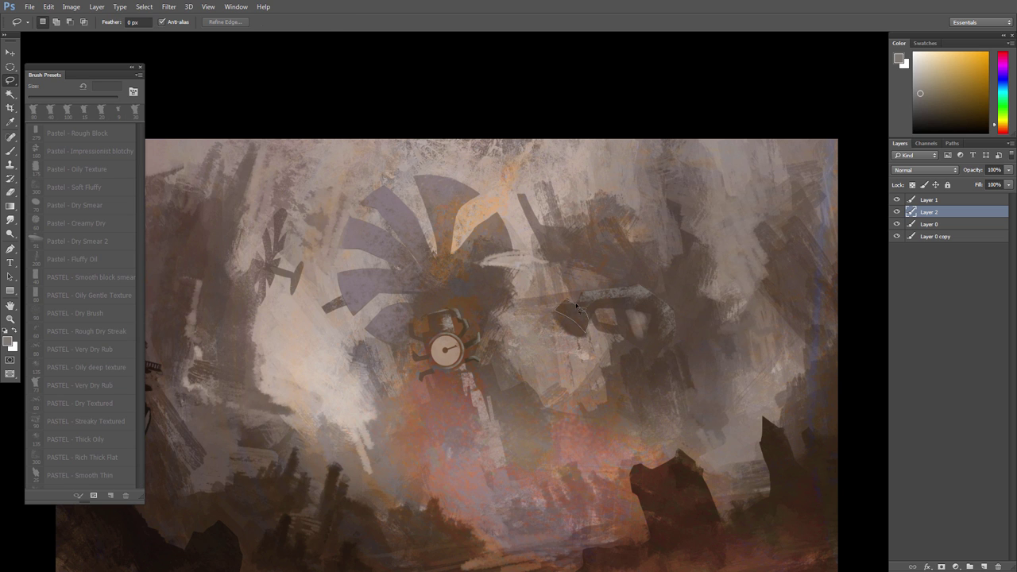
key(b)
mouse_move(589, 297)
mouse_down()
mouse_move(574, 339)
mouse_move(563, 297)
mouse_move(586, 339)
mouse_move(561, 320)
mouse_up()
key(e)
key(ctrl+d)
alt+click(571, 355)
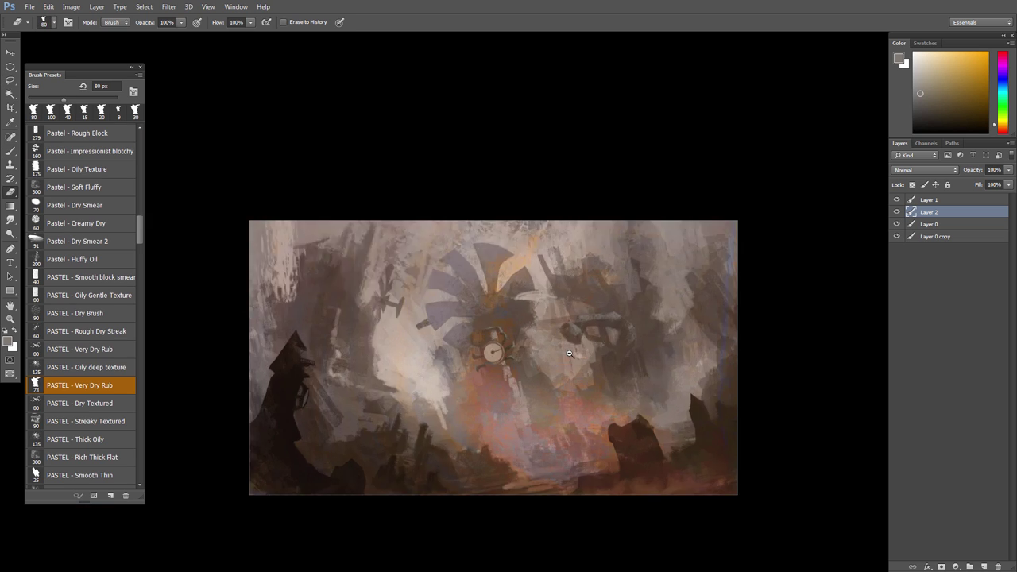
Step: Lasso a jagged shape below the curved arm and brush grey texture into it
drag(570, 354, 659, 334)
key(l)
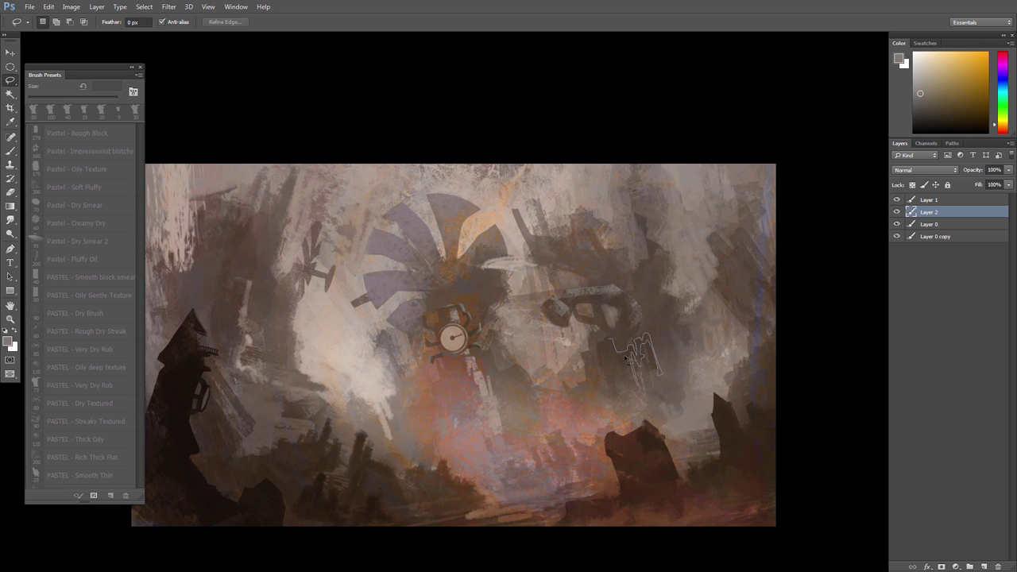
key(b)
mouse_move(616, 354)
mouse_down()
mouse_move(662, 316)
mouse_move(626, 385)
mouse_move(561, 375)
mouse_up()
key(ctrl+d)
key(e)
alt+click(545, 386)
Step: Lasso the small block at the curved arm's head and paint it with a muted grey-green
ctrl+click(597, 297)
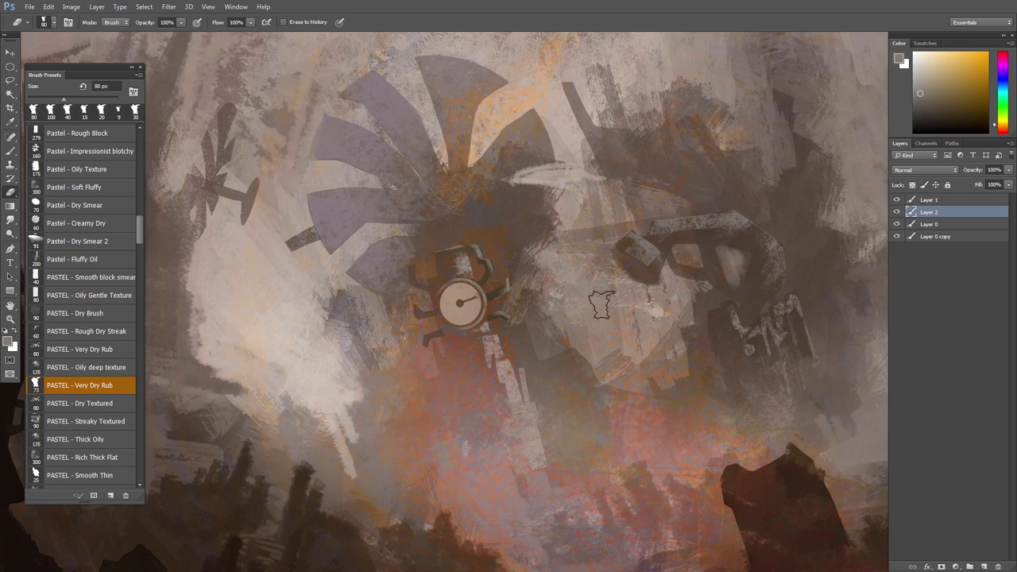
key(l)
key(b)
alt+click(639, 271)
mouse_move(649, 269)
mouse_down()
mouse_move(653, 280)
mouse_move(645, 277)
mouse_up()
alt+click(625, 259)
key(ctrl+d)
drag(654, 347, 592, 345)
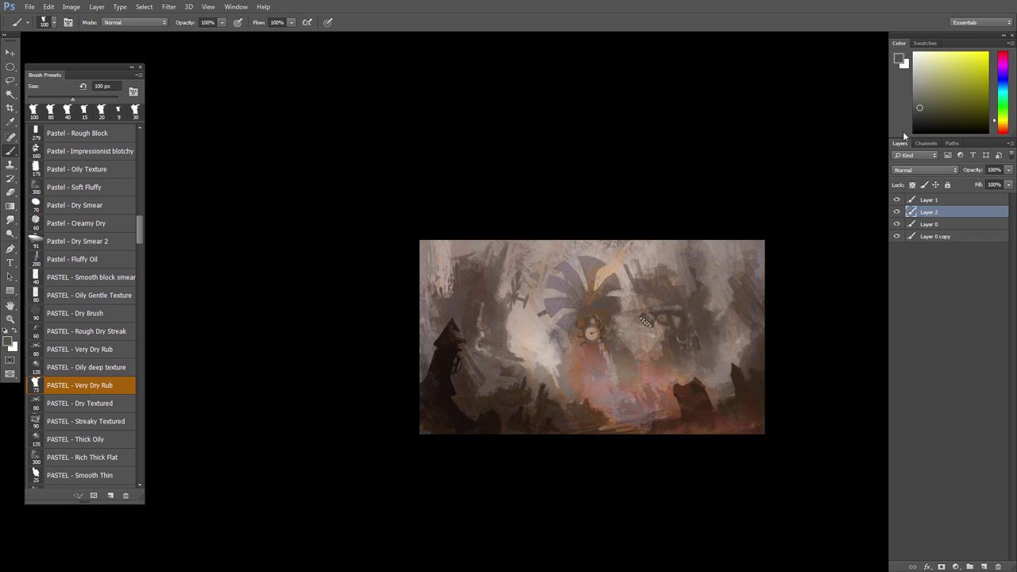
drag(661, 381, 695, 379)
drag(556, 374, 583, 373)
drag(502, 377, 476, 375)
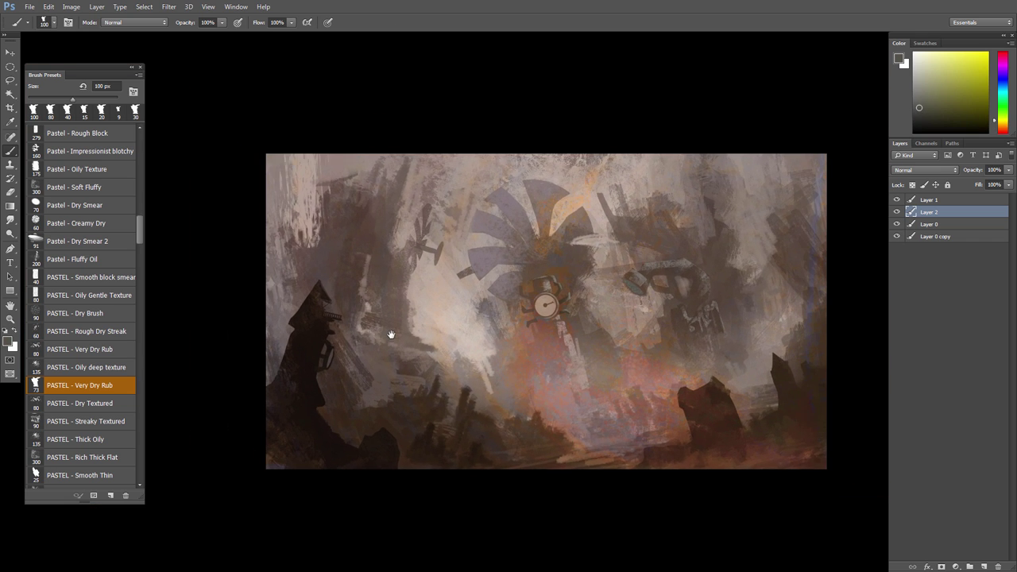
Step: Add a new layer above Layer 1 and set its blend mode to Soft Light
drag(390, 336, 409, 298)
drag(656, 382, 639, 377)
click(922, 201)
click(984, 567)
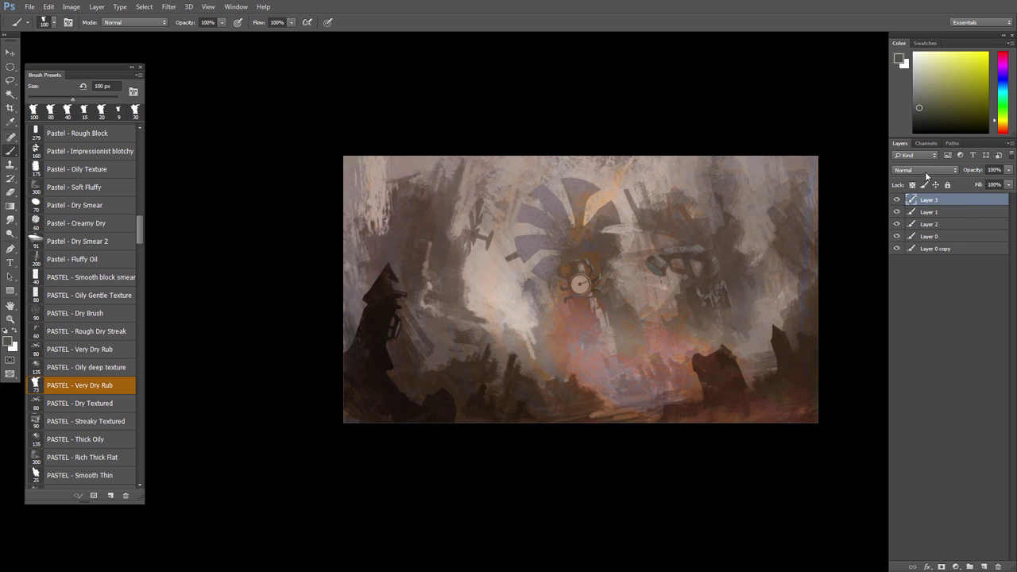
click(926, 171)
click(903, 280)
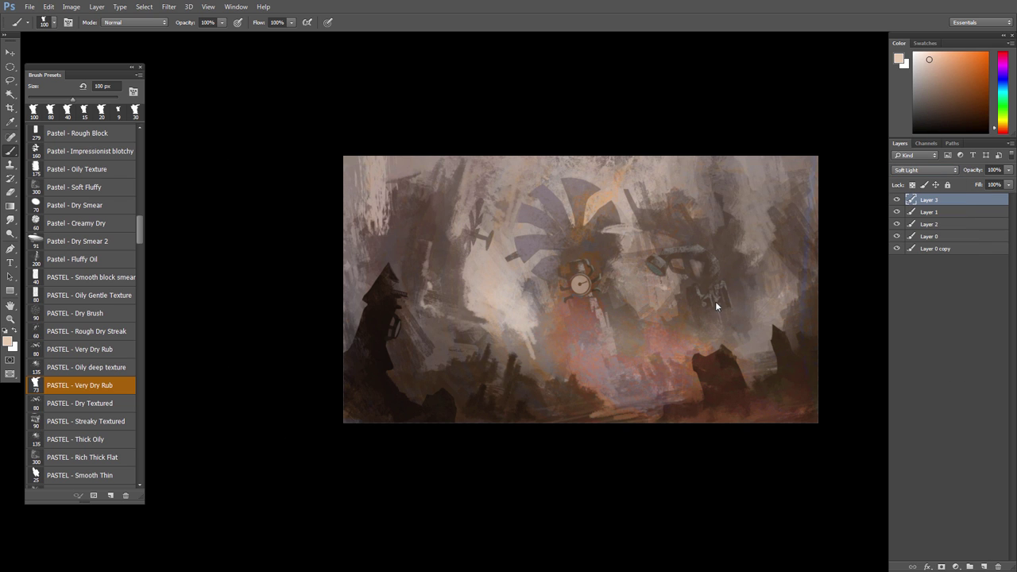
Step: Brush a pale peach glow over the lower horizon with the Basic - Soft Round brush at 800 px
right_click(717, 304)
double_click(787, 382)
key(bracketright)
key(bracketright)
key(bracketright)
key(bracketright)
key(bracketright)
drag(747, 353, 667, 332)
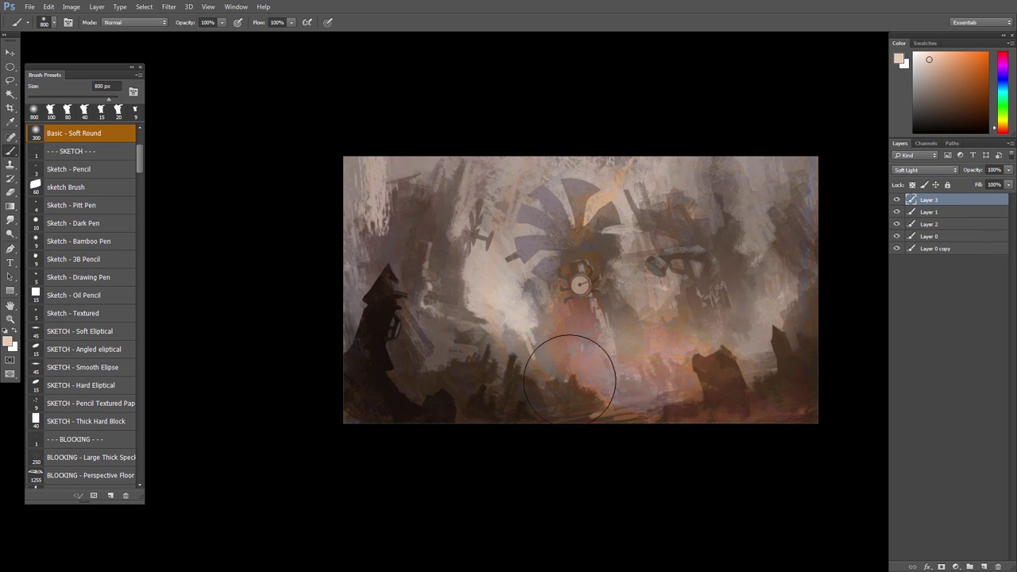
drag(569, 377, 492, 381)
Step: Reduce the soft brush to 300 px and extend the peach glow across the ground below the dial
key(bracketleft)
key(bracketleft)
key(bracketleft)
key(bracketleft)
key(bracketleft)
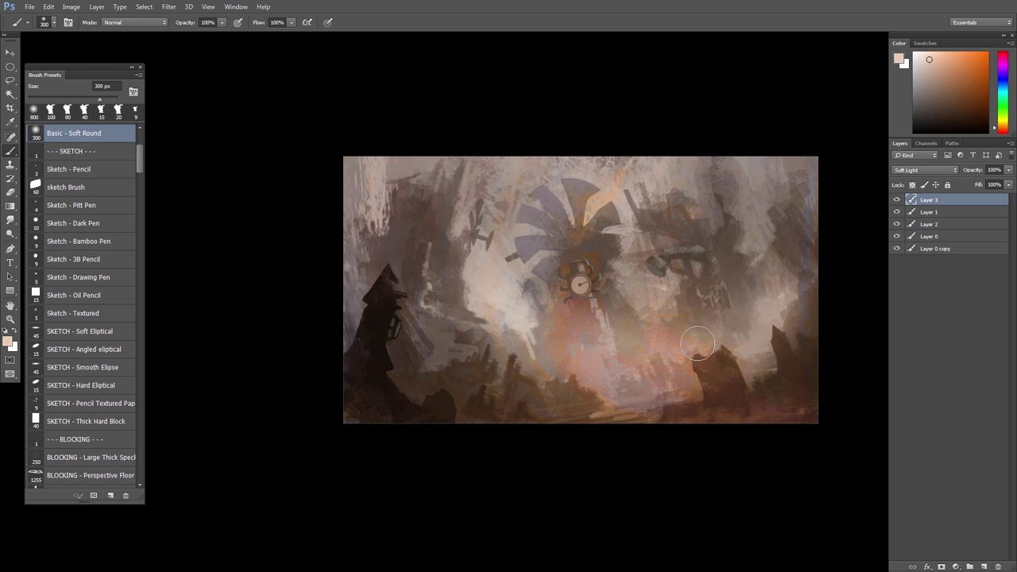
drag(685, 395, 472, 438)
Step: Erase the glow over the dark foreground rock with a soft round eraser at 250 px
key(e)
right_click(715, 420)
double_click(787, 381)
key(bracketright)
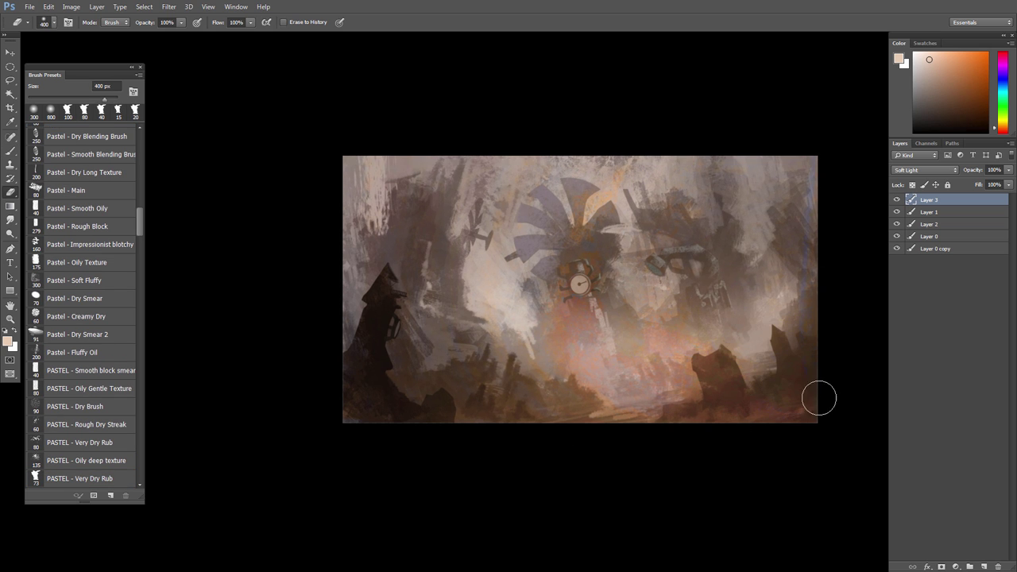
key(bracketleft)
key(bracketleft)
drag(717, 409, 688, 425)
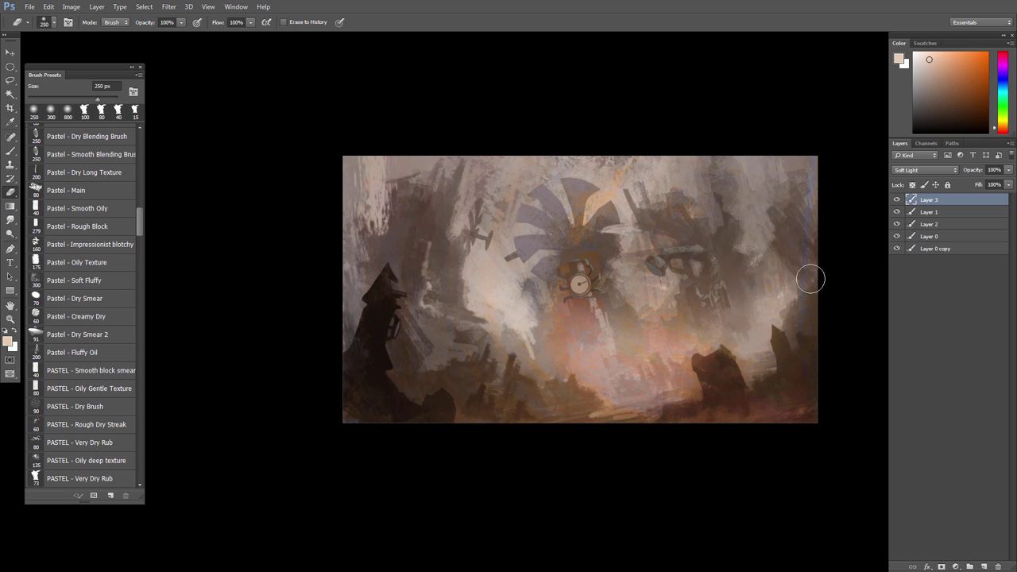
Step: Balance the glow around the curved arm and dial by alternating soft brushing with a 600 px soft eraser
key(b)
key(e)
key(bracketright)
key(bracketright)
key(bracketright)
key(bracketright)
drag(712, 320, 645, 324)
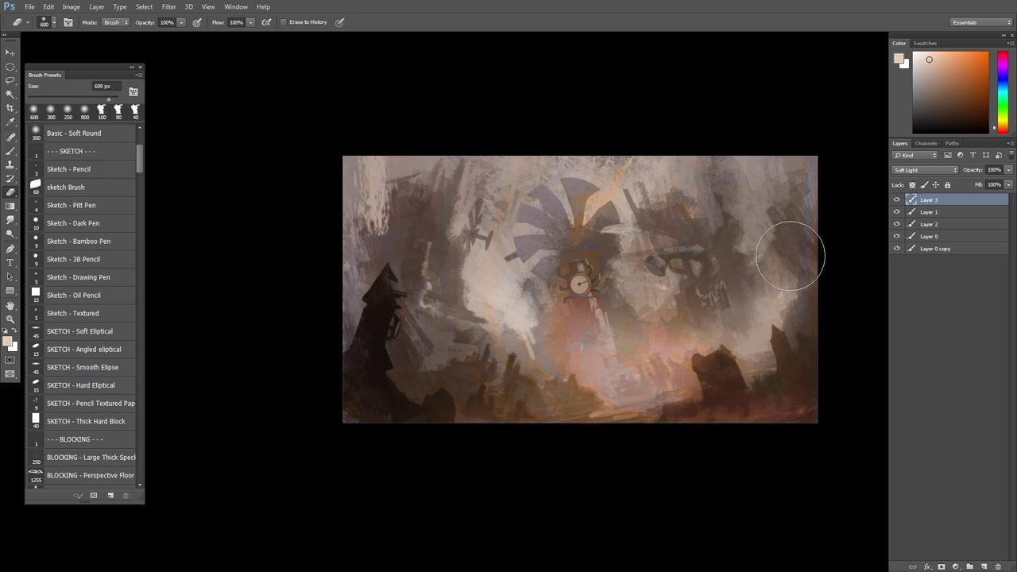
key(b)
drag(747, 310, 556, 294)
key(e)
drag(715, 278, 662, 278)
key(ctrl+u)
key(ctrl+minus)
drag(827, 250, 843, 251)
mouse_move(827, 222)
mouse_down()
mouse_move(818, 223)
mouse_move(831, 224)
mouse_up()
click(944, 183)
Step: Add a new layer above Layer 3 and lasso the outer side of the dark tower, including its roof
key(ctrl+plus)
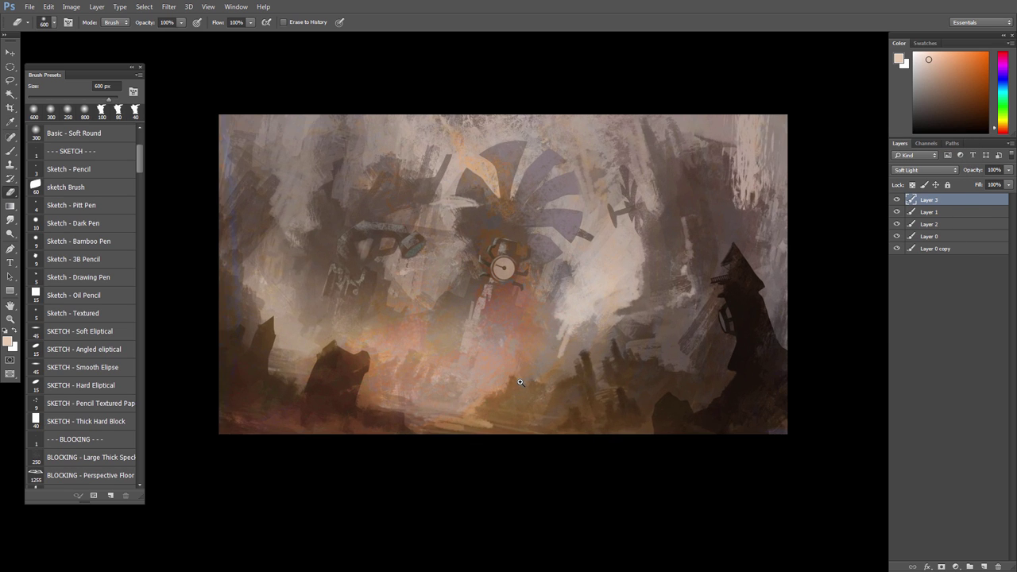
click(983, 566)
ctrl+click(767, 320)
drag(699, 400, 609, 429)
key(l)
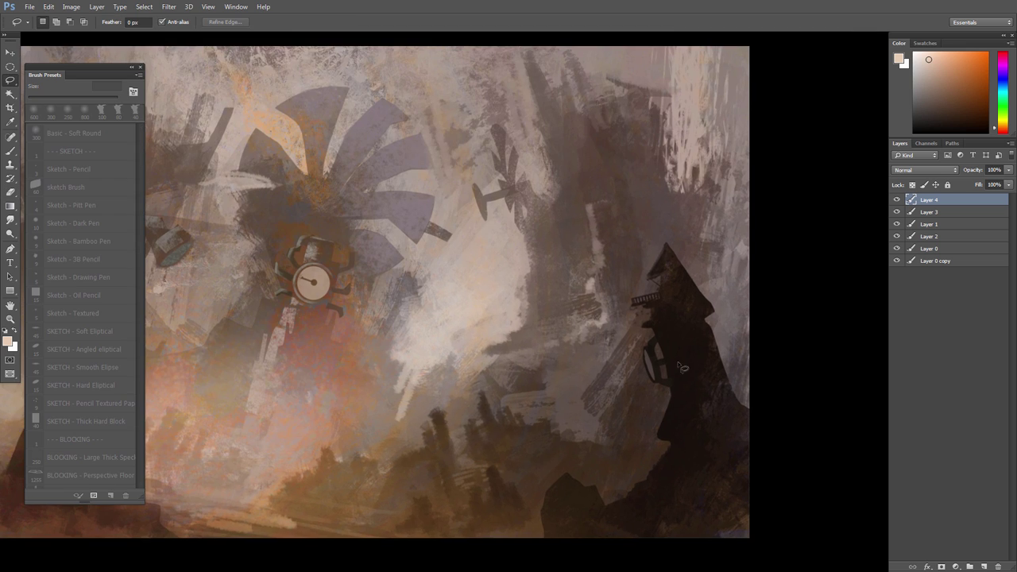
alt+click(673, 348)
drag(647, 361, 629, 331)
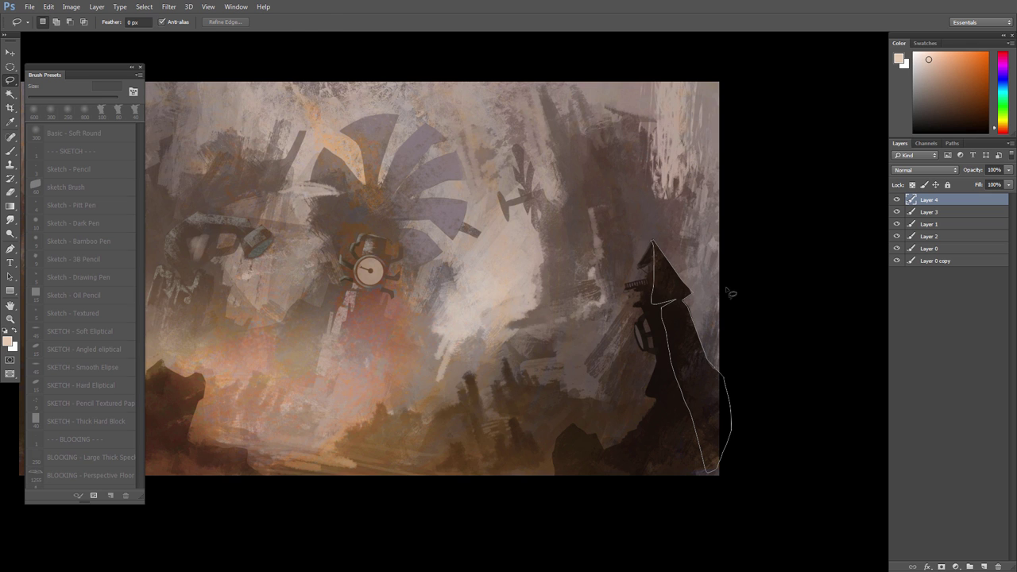
Step: Add another new layer and brush pale peach texture into the tower selection with the rough dry brush at 250 px
key(b)
click(983, 567)
mouse_move(695, 348)
mouse_down()
mouse_move(645, 276)
mouse_move(699, 329)
mouse_move(725, 451)
mouse_move(723, 409)
mouse_move(660, 357)
mouse_up()
key(ctrl+z)
right_click(654, 305)
double_click(732, 376)
key(bracketright)
key(bracketright)
key(bracketright)
key(bracketright)
key(bracketright)
Step: Break up the tower's pale texture with the rough dry eraser at 100 px
key(e)
right_click(650, 302)
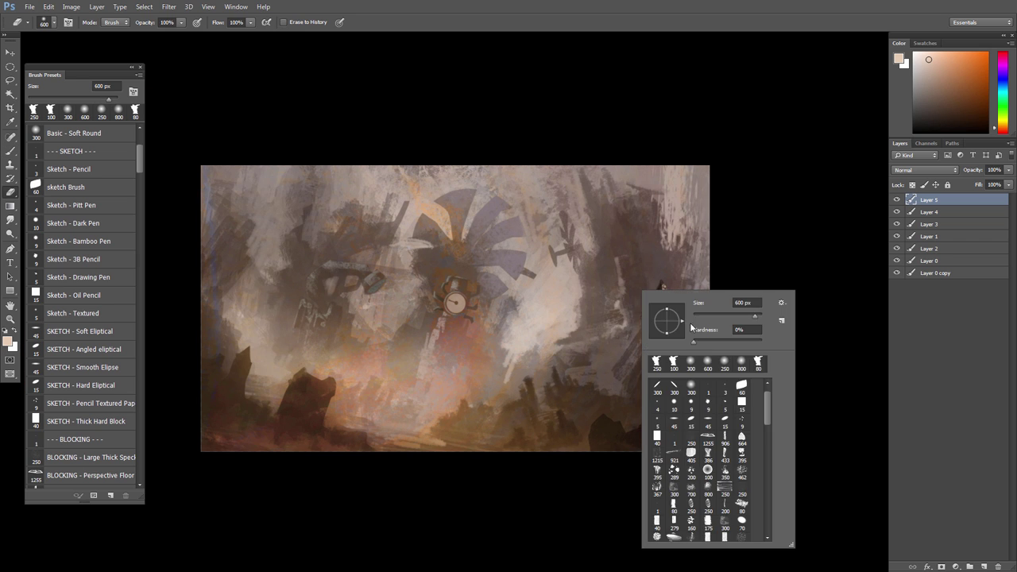
double_click(674, 363)
mouse_move(659, 280)
mouse_down()
mouse_move(672, 359)
mouse_move(677, 349)
mouse_up()
key(l)
key(e)
drag(701, 391, 680, 388)
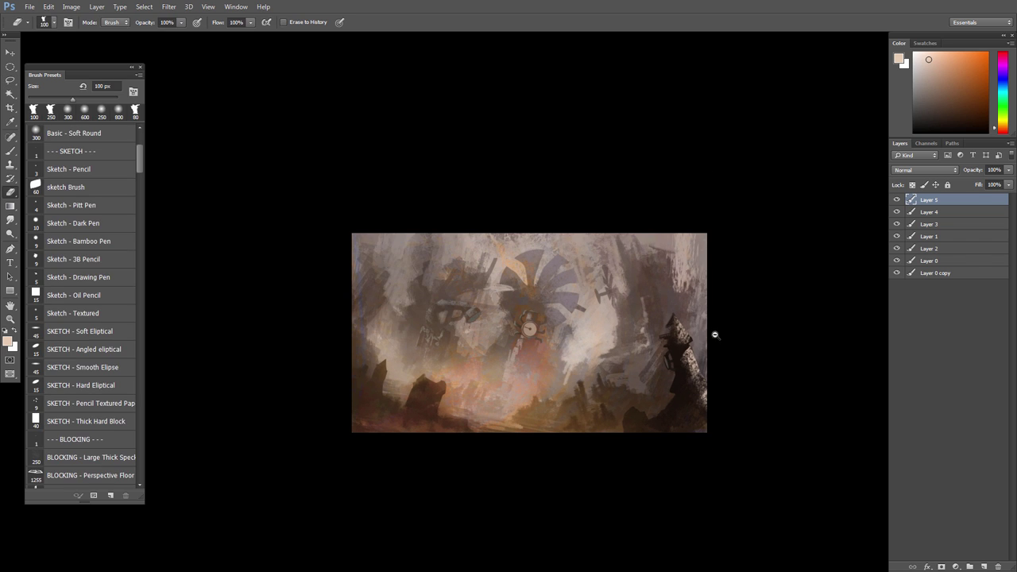
Step: Adjust the tower texture's Hue/Saturation to hue -16, saturation +65 and lightness -18
key(ctrl+u)
drag(826, 275, 866, 253)
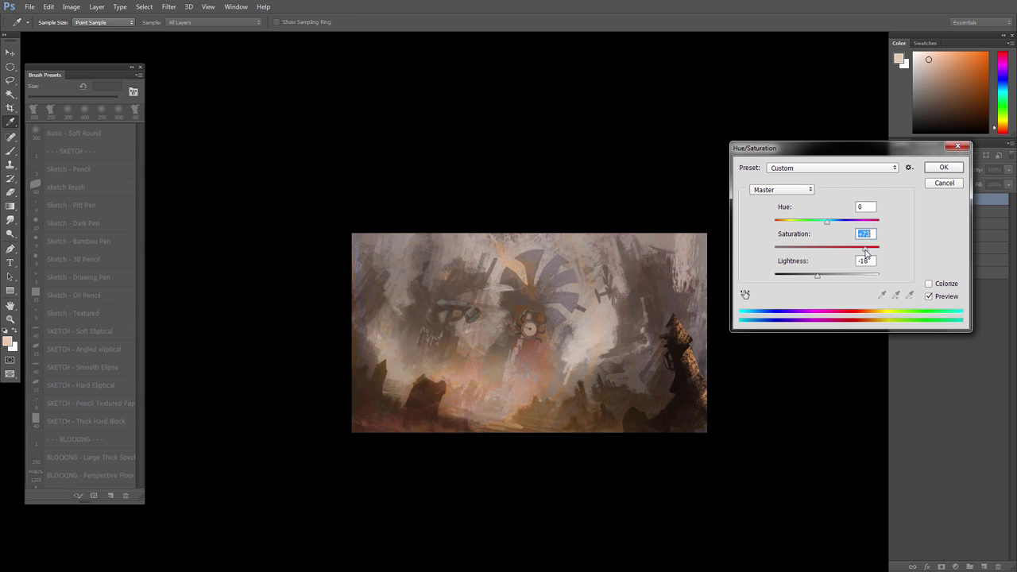
drag(823, 225, 816, 225)
drag(858, 249, 856, 249)
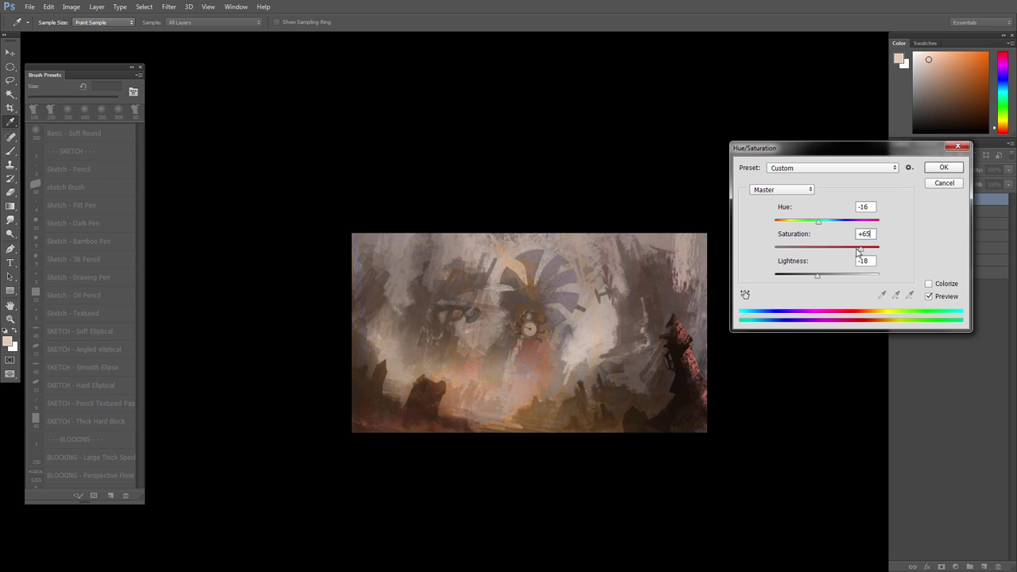
click(939, 170)
Step: Flip the canvas horizontally and darken the tower texture with Hue/Saturation at saturation +30 and lightness -54
key(F2)
drag(452, 415, 321, 360)
drag(476, 386, 567, 406)
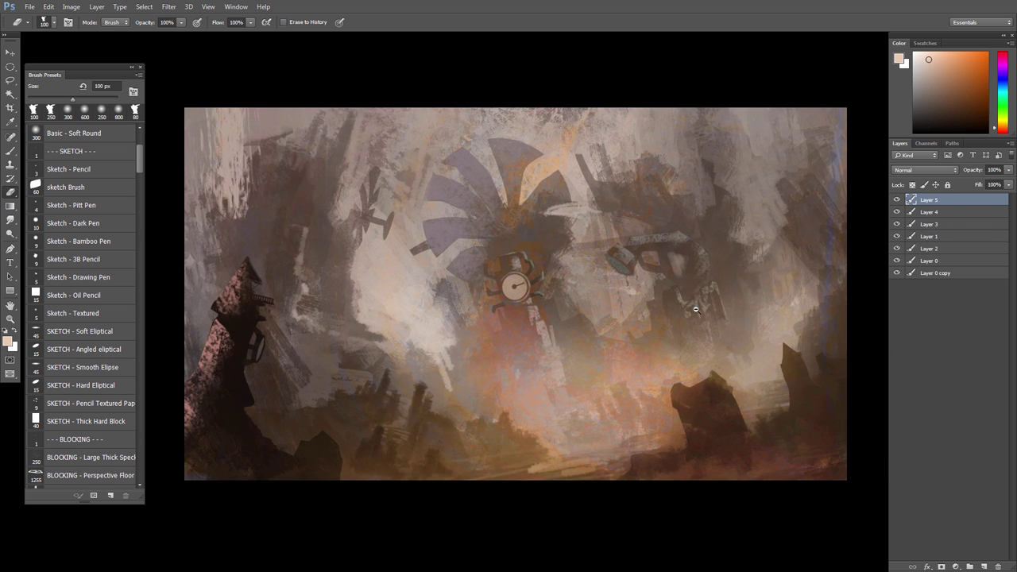
scroll(695, 310, down, 2)
key(ctrl+u)
drag(826, 275, 801, 276)
click(843, 248)
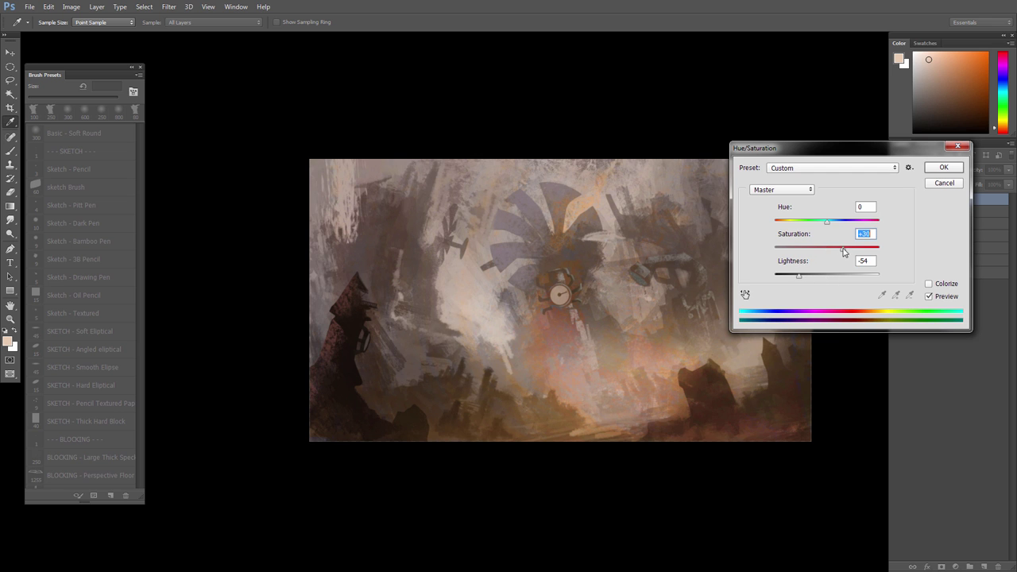
drag(826, 223, 828, 228)
click(943, 168)
Step: Lasso the pointed spire beyond the dark rock and brush sampled brown over it at 80 px
scroll(639, 381, up, 3)
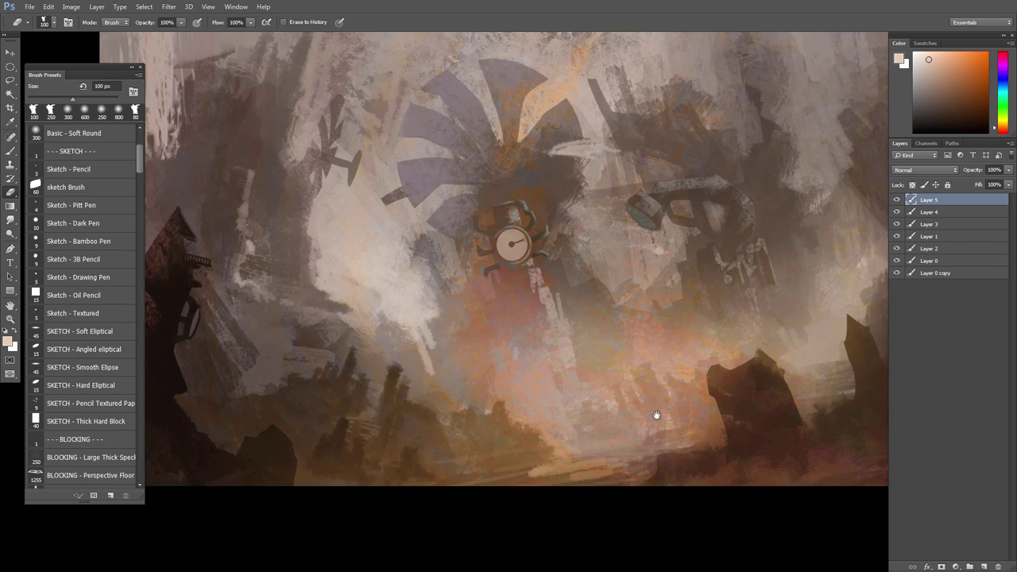
drag(656, 415, 628, 422)
scroll(638, 422, down, 2)
key(l)
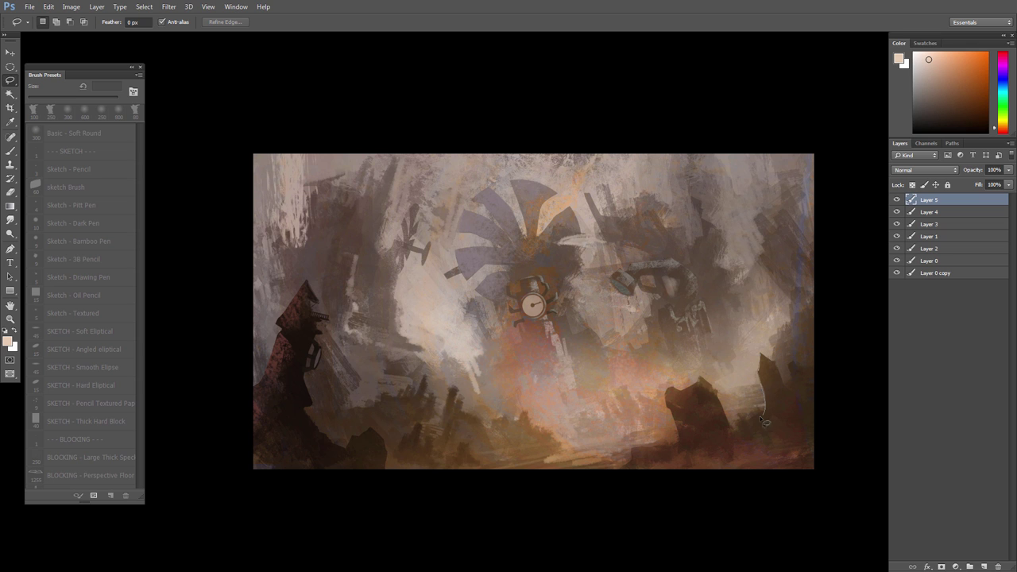
drag(770, 365, 761, 354)
key(b)
key(bracketleft)
key(bracketleft)
key(bracketleft)
key(bracketleft)
key(bracketleft)
key(bracketleft)
key(bracketleft)
key(bracketleft)
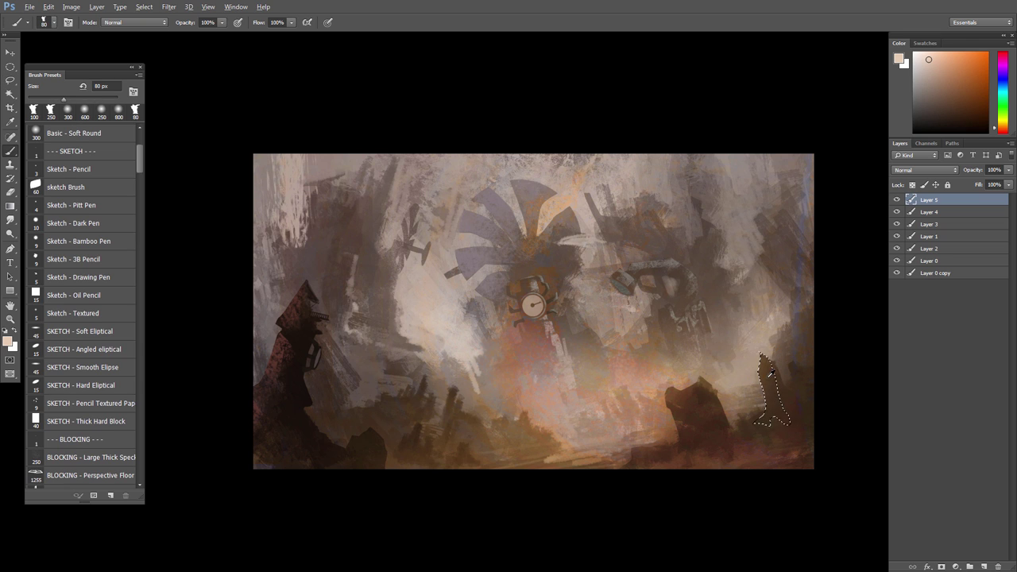
alt+click(751, 380)
mouse_move(768, 428)
mouse_down()
mouse_move(768, 362)
mouse_move(772, 373)
mouse_up()
key(e)
Step: Adjust the lassoed area around the spire with Hue/Saturation at hue -5, saturation +5 and lightness +3
key(ctrl+u)
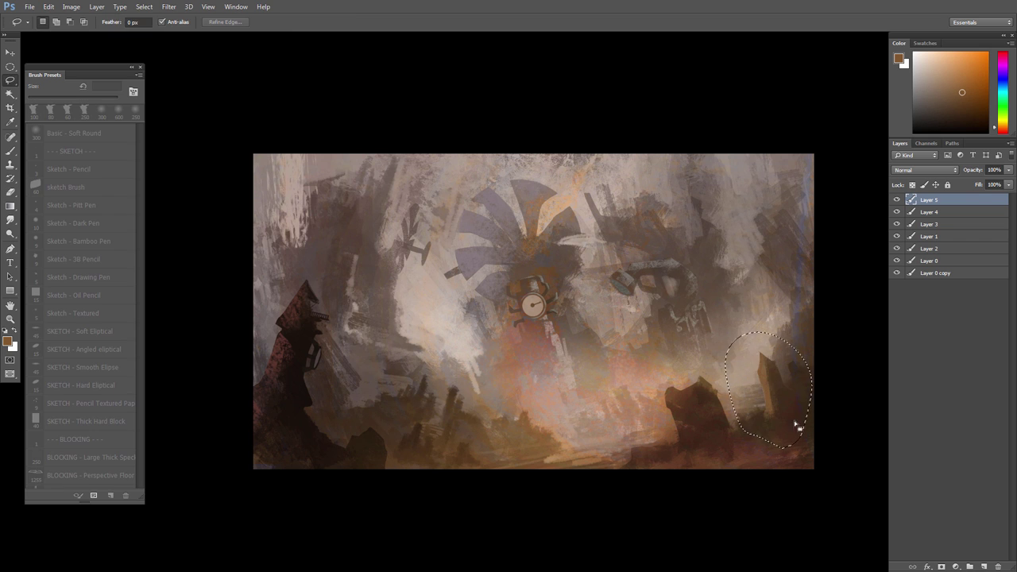
key(Down)
key(Down)
key(Down)
key(Down)
key(Down)
drag(827, 276, 829, 278)
drag(827, 249, 838, 253)
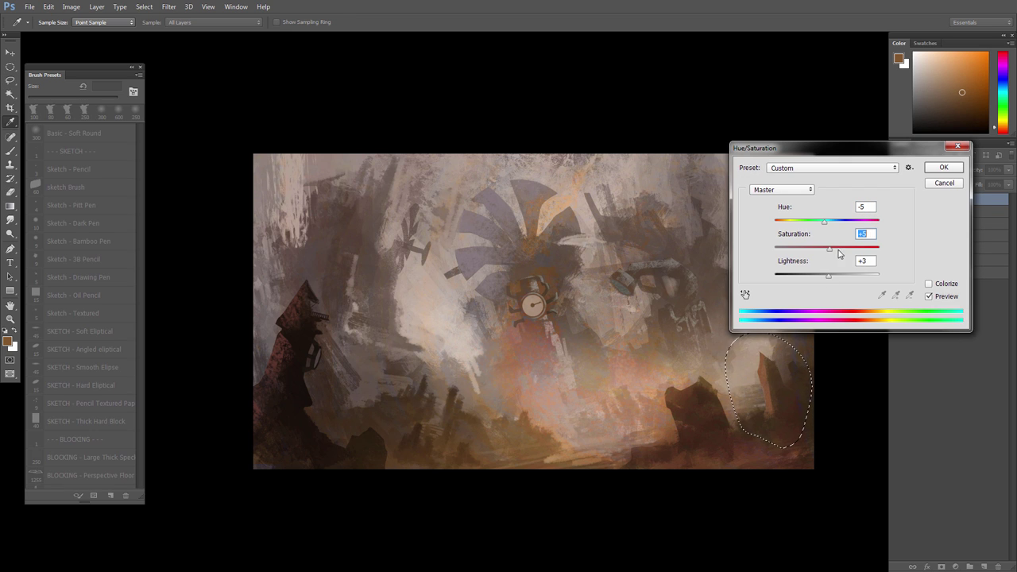
click(943, 167)
Step: Dab brown accents at the spire's base, and lasso the dark rock's top to brush it with the spire's colour at 35 px
key(b)
key(ctrl+d)
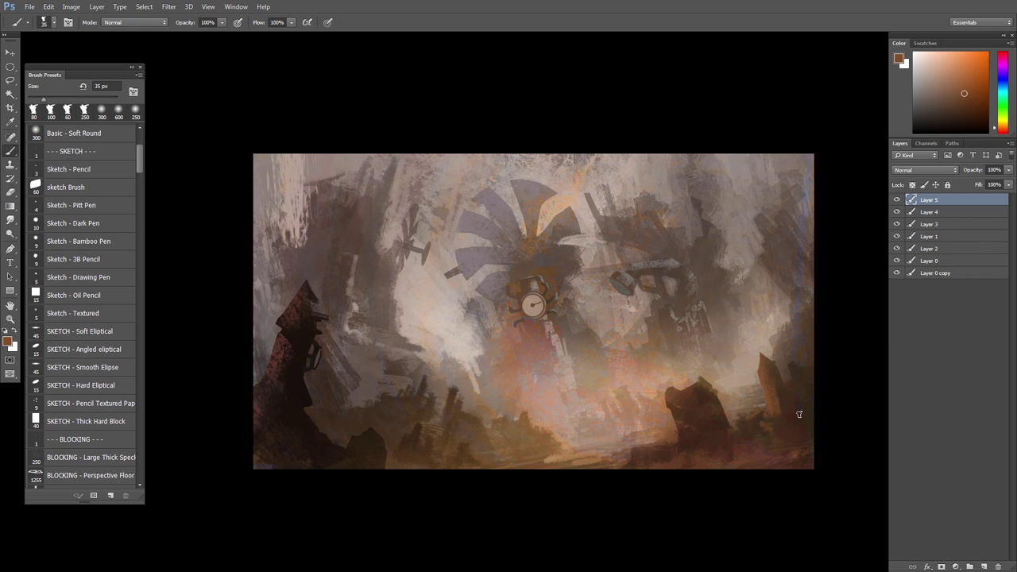
key(l)
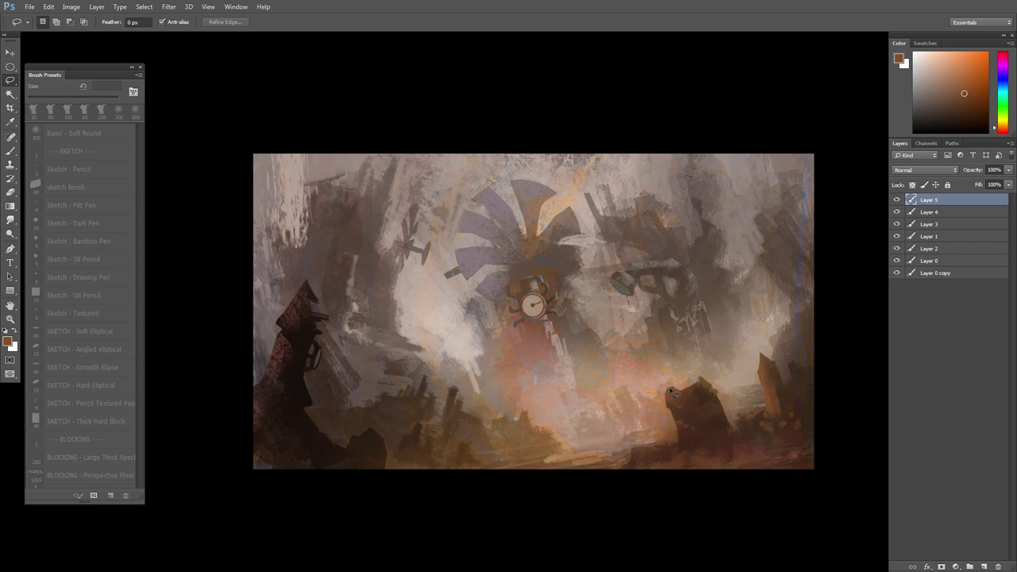
key(b)
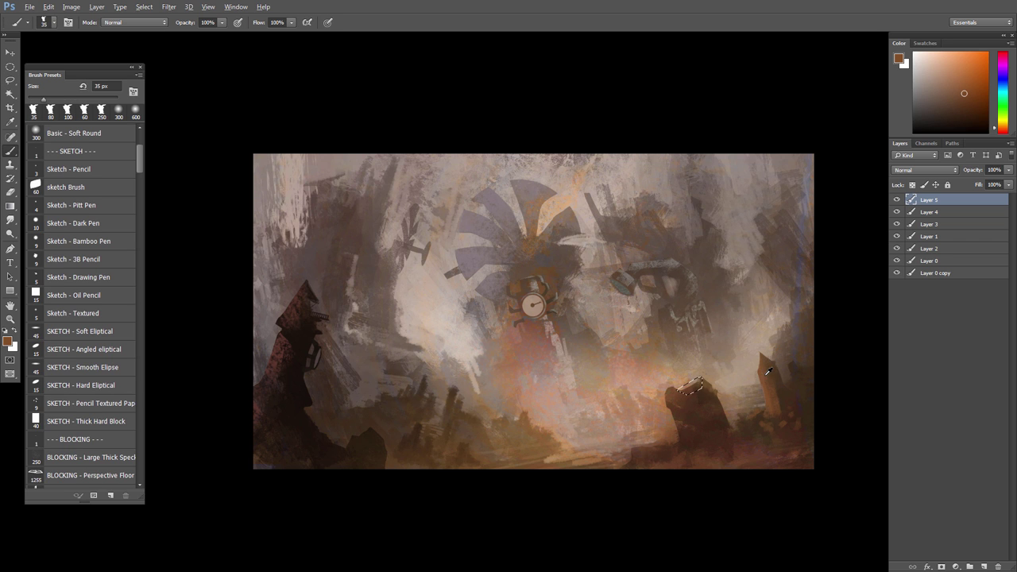
alt+click(764, 376)
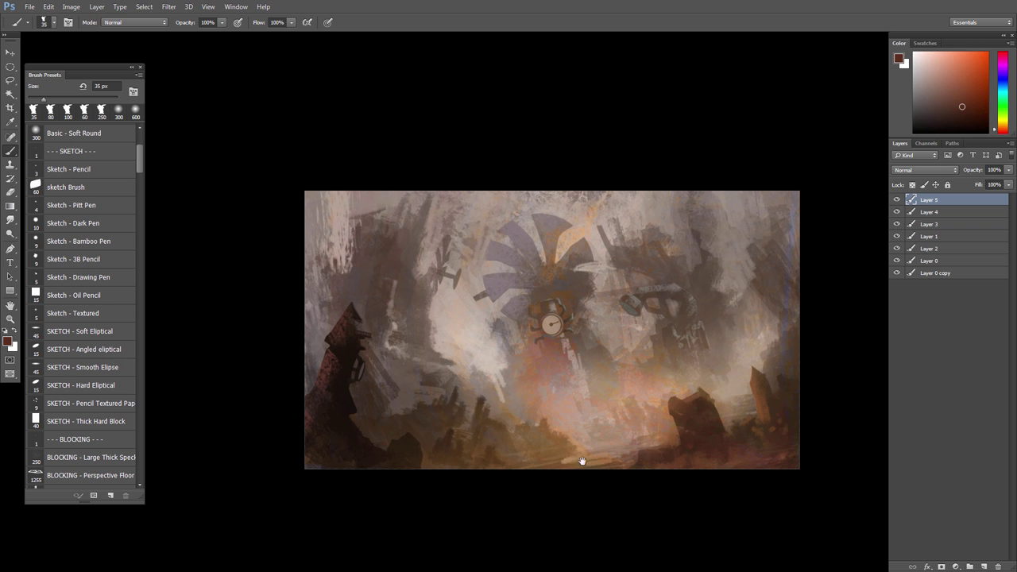
alt+click(556, 465)
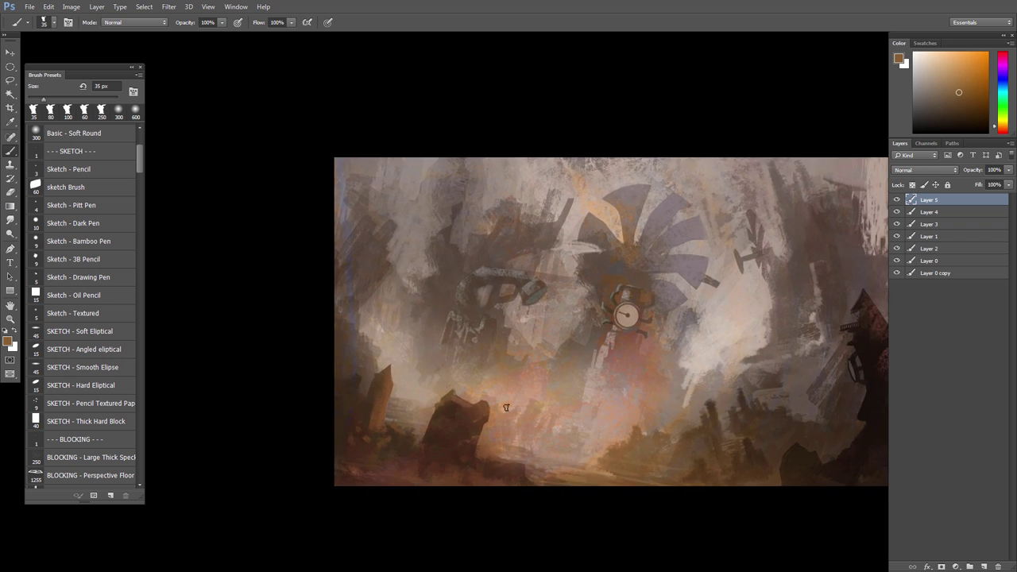
Step: Lasso a small rock beside the dark rock's base and brush it with the sampled dark brown at 70 px
key(l)
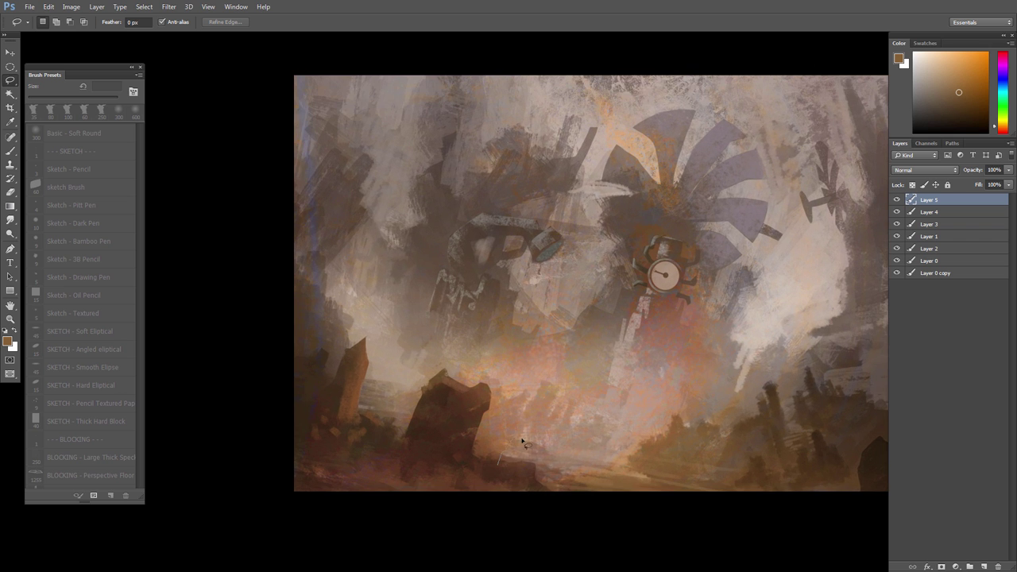
drag(505, 472, 496, 473)
key(b)
alt+click(486, 459)
drag(520, 429, 547, 470)
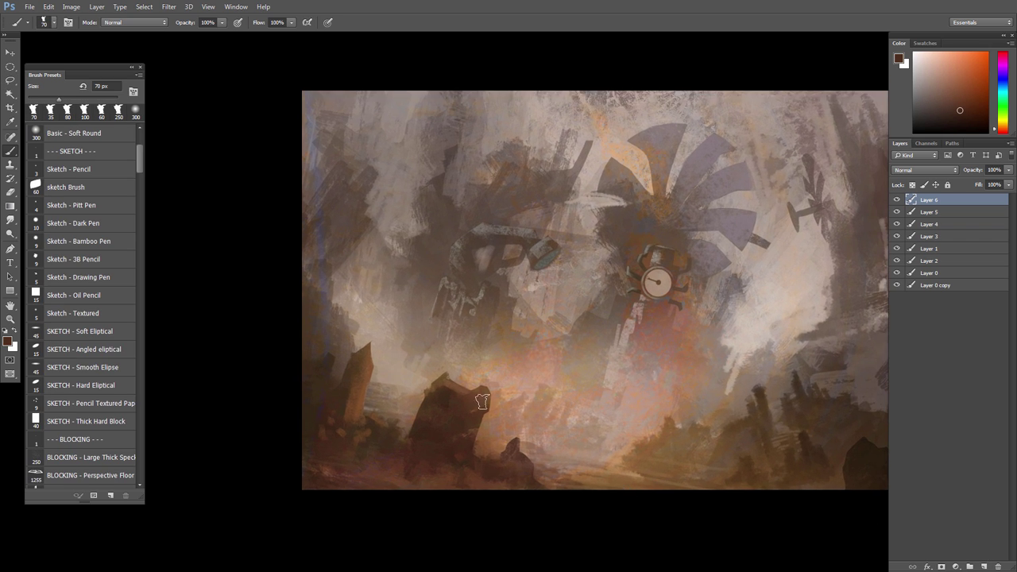
Step: Brush a dark round disc above the small rock with an elliptical selection, and lasso wedges out of it to form windmill blades
key(l)
scroll(505, 447, up, 2)
key(m)
mouse_move(524, 430)
mouse_down()
mouse_move(538, 444)
mouse_move(529, 433)
mouse_up()
key(b)
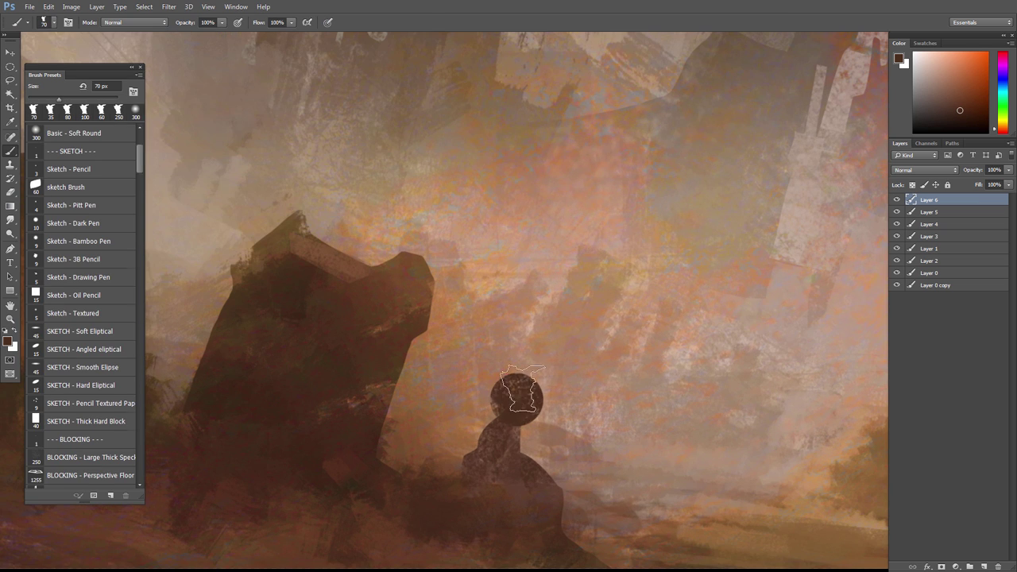
key(l)
drag(509, 414, 504, 403)
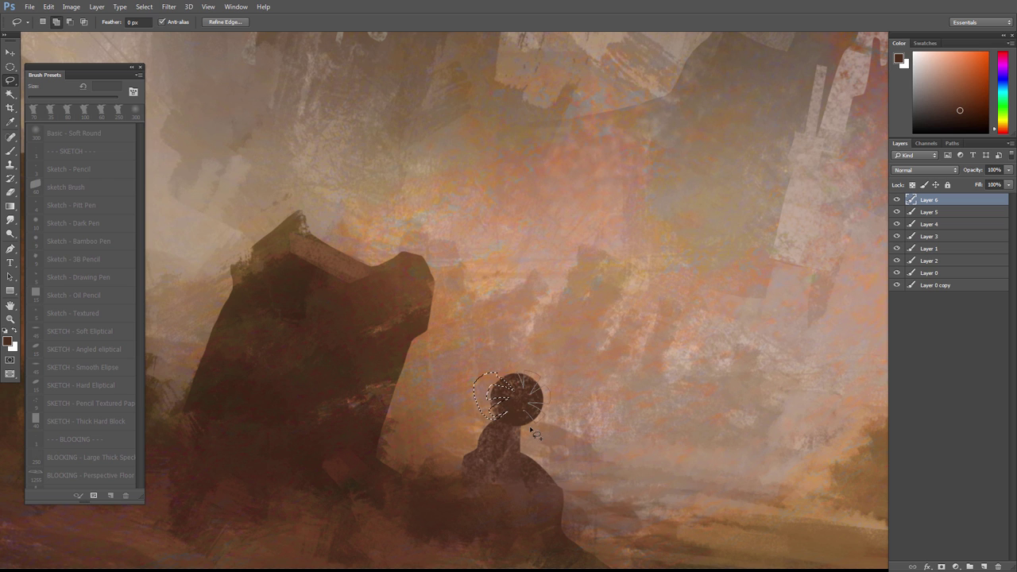
click(509, 393)
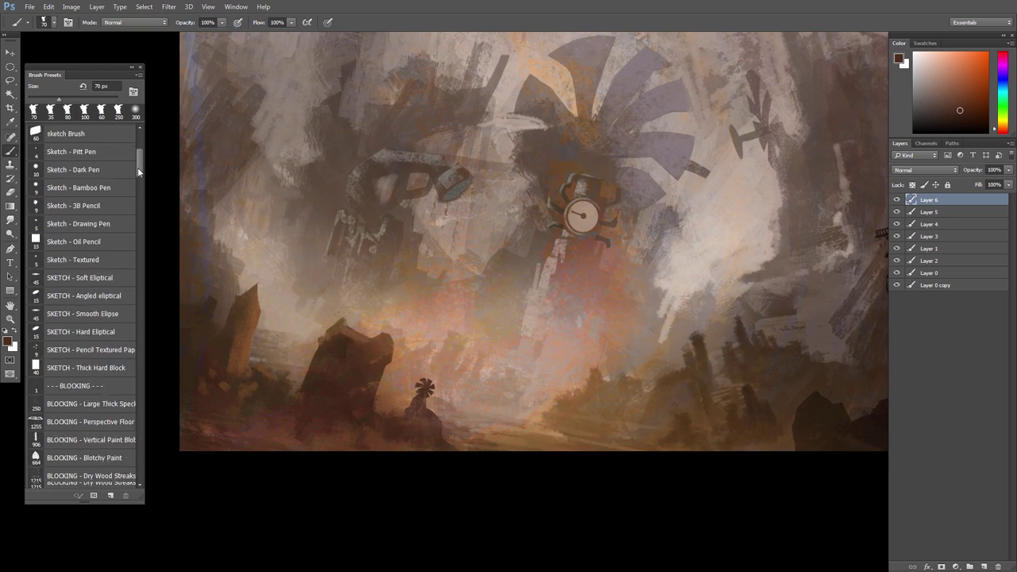
Step: Paint ground texture on a new layer using the BLOCKING - Perspective Floor brush at 600 px in sampled tan, reddish brown and dark brown
mouse_move(137, 166)
mouse_down()
mouse_move(141, 363)
mouse_move(143, 136)
mouse_move(142, 182)
mouse_up()
click(90, 193)
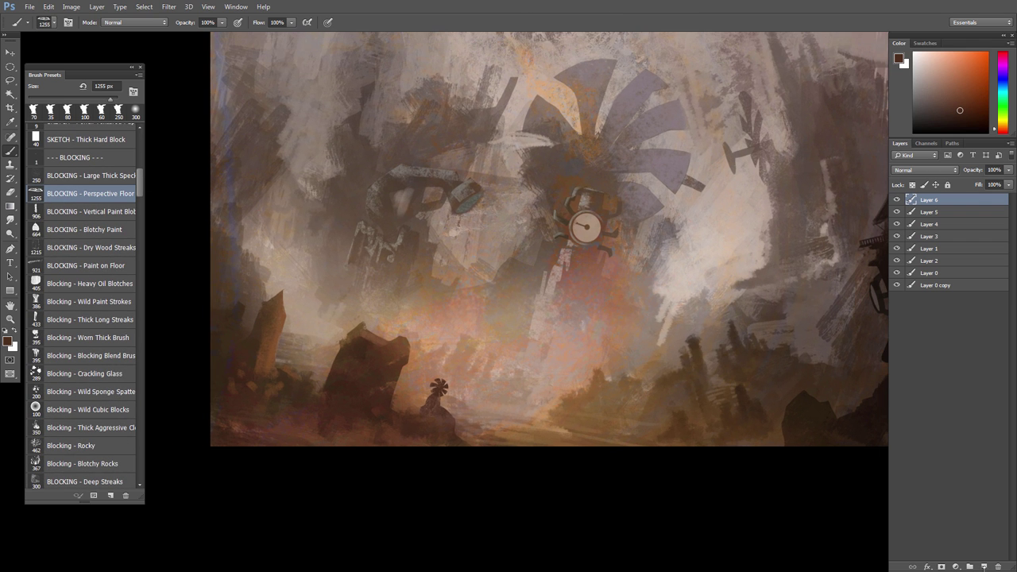
click(983, 567)
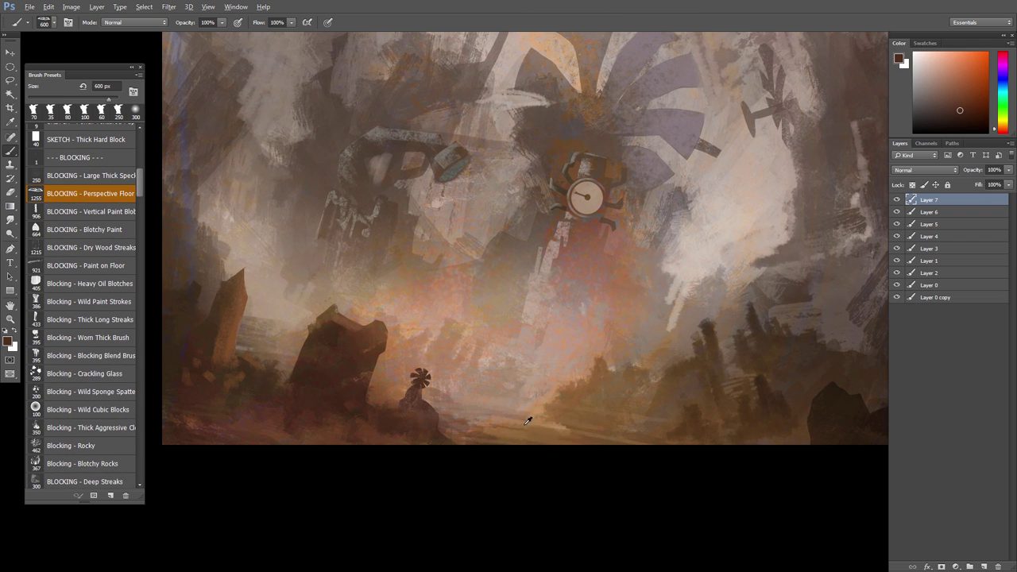
alt+click(527, 416)
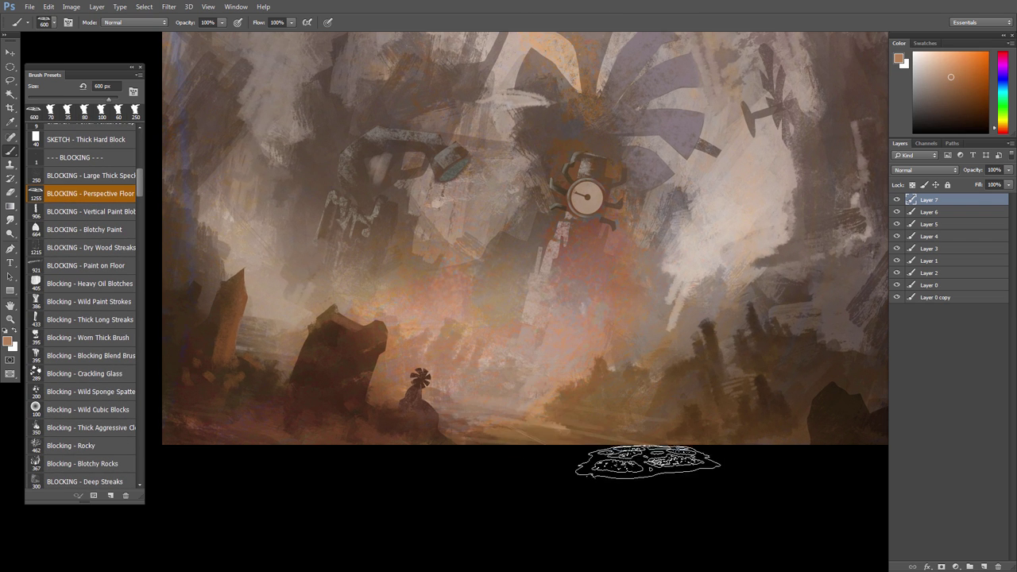
alt+click(215, 405)
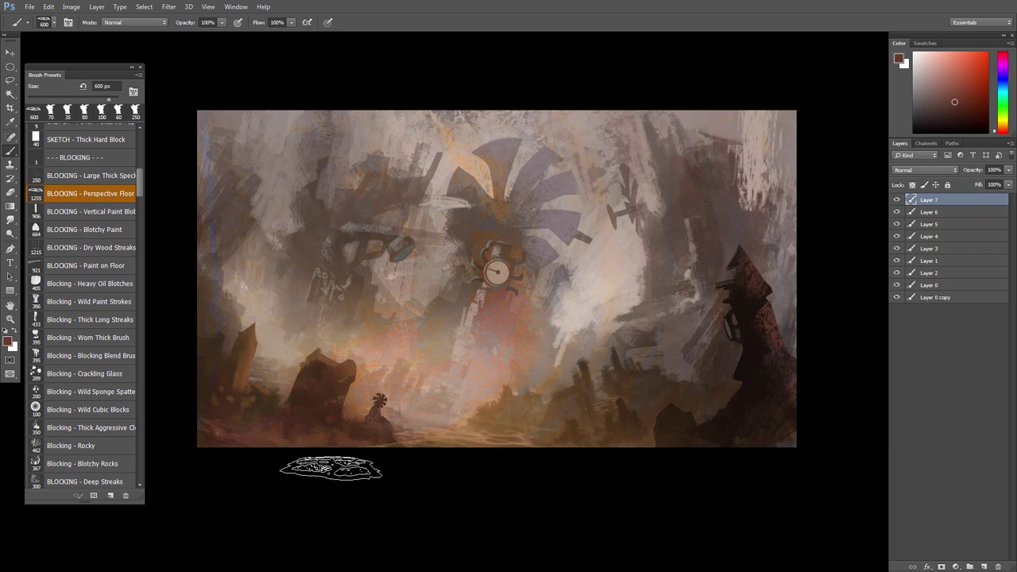
alt+click(771, 427)
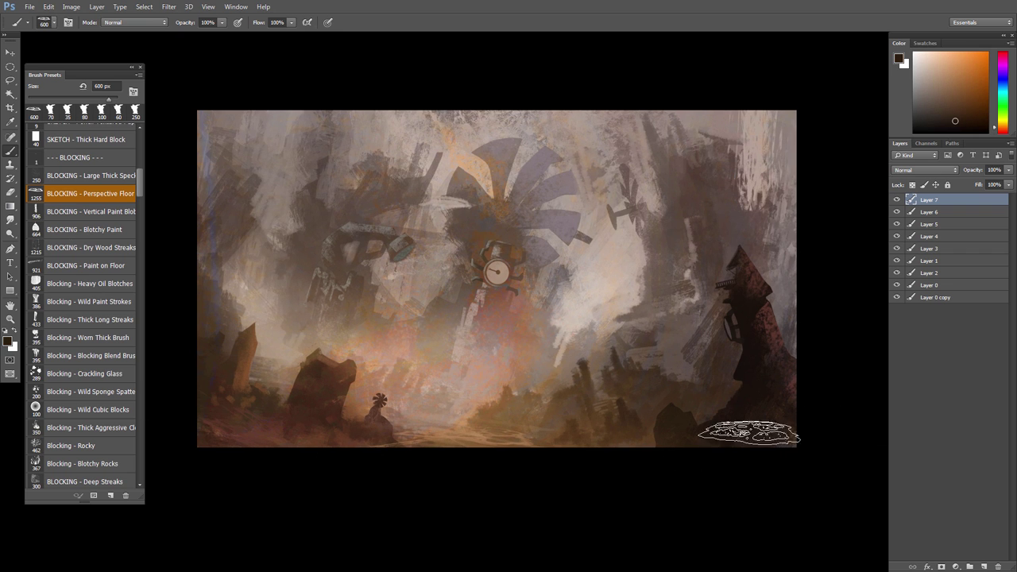
Step: Brush the foreground ground between the windmill and the tower with sampled greyish brown at 300 px
alt+click(638, 443)
key(bracketleft)
key(bracketleft)
key(bracketleft)
drag(647, 430, 518, 469)
Step: Streak the ground around the windmill and below the dark rock with sampled tan and brown at up to 500 px
key(bracketright)
key(bracketright)
key(bracketright)
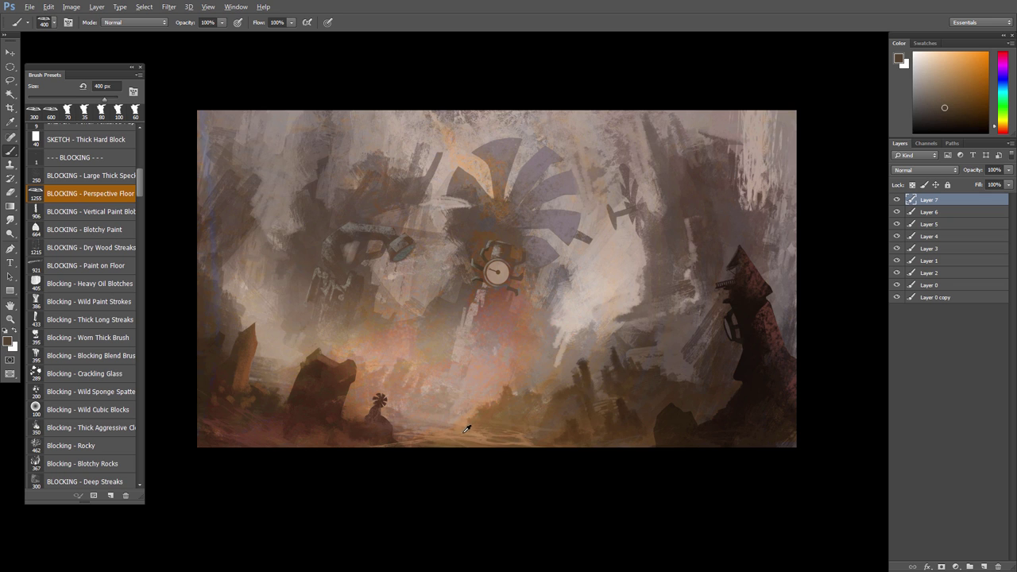
alt+click(429, 423)
key(bracketleft)
key(bracketleft)
key(bracketleft)
alt+click(469, 399)
key(bracketright)
key(bracketright)
drag(470, 438, 305, 440)
alt+click(442, 423)
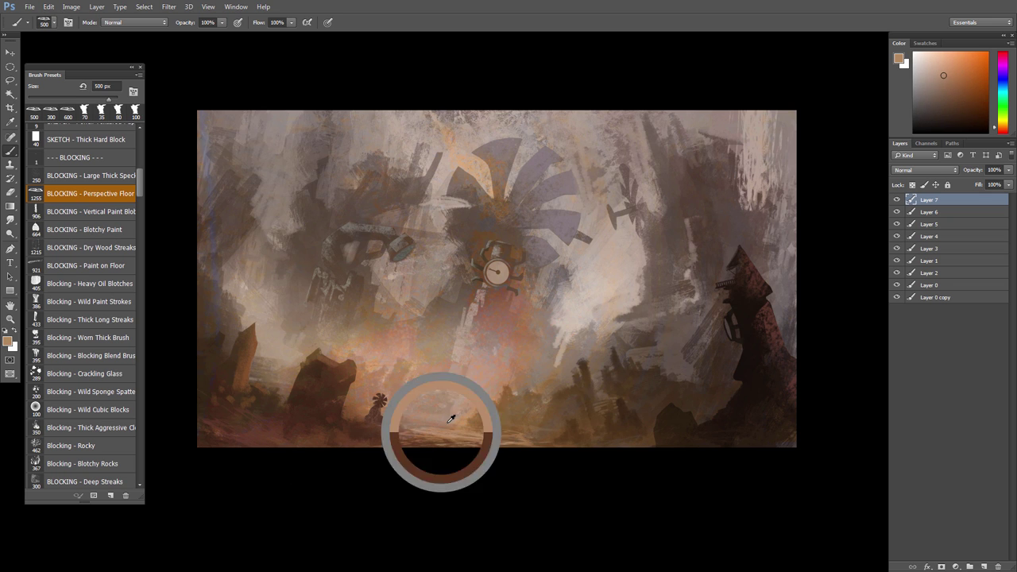
Step: Brush light beige streaks on the distant ground behind the dark rock at 200 px, and tidy them with a 100 px eraser
key(bracketleft)
key(bracketleft)
key(bracketleft)
alt+click(468, 407)
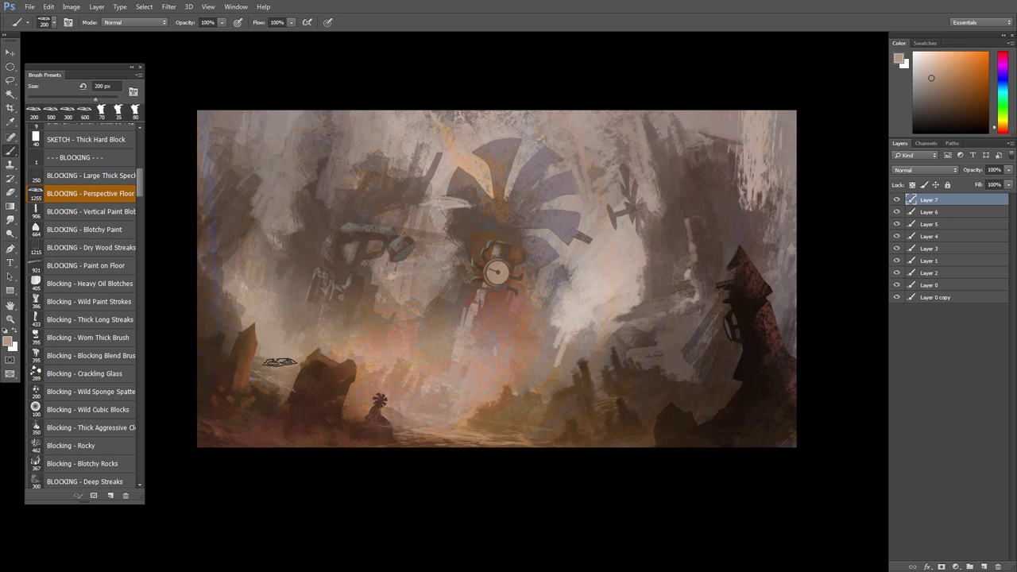
key(e)
key(b)
key(e)
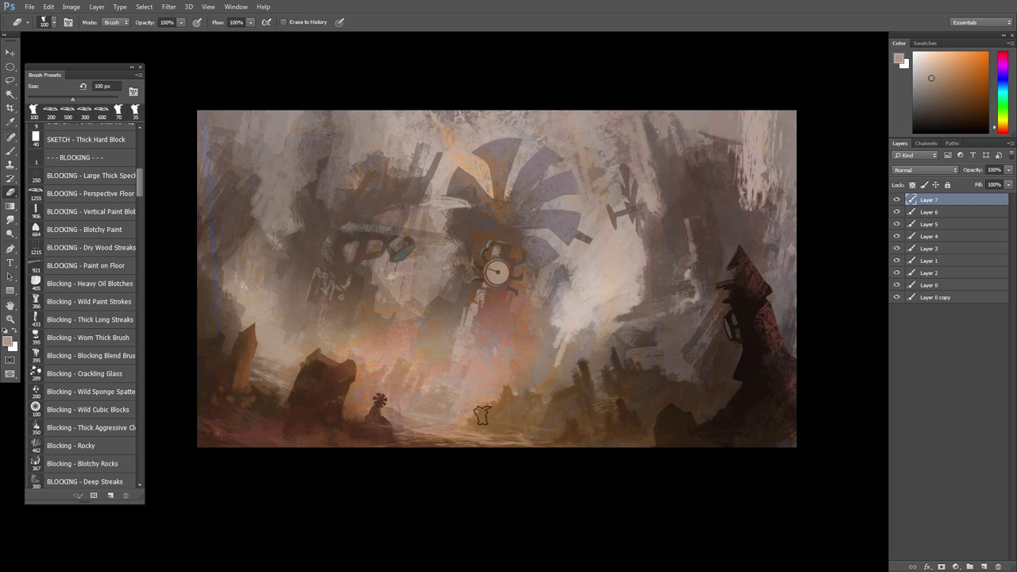
Step: Flip the canvas horizontally and brush the foreground with sampled pinkish tan and reddish brown at 500 px
key(ctrl+shift+h)
scroll(565, 421, up, 3)
key(b)
alt+click(504, 432)
key(bracketright)
key(bracketright)
key(bracketright)
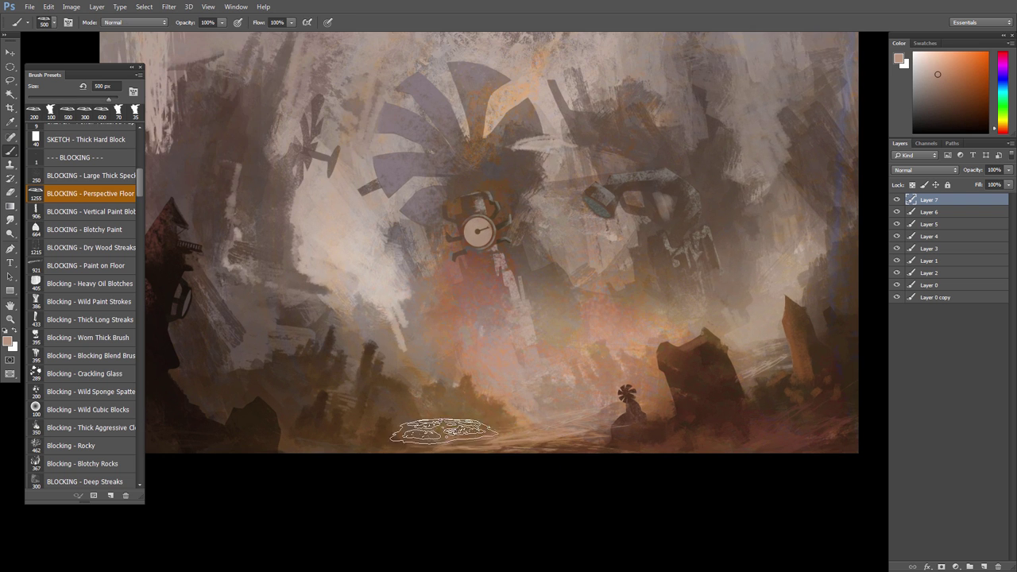
alt+click(789, 431)
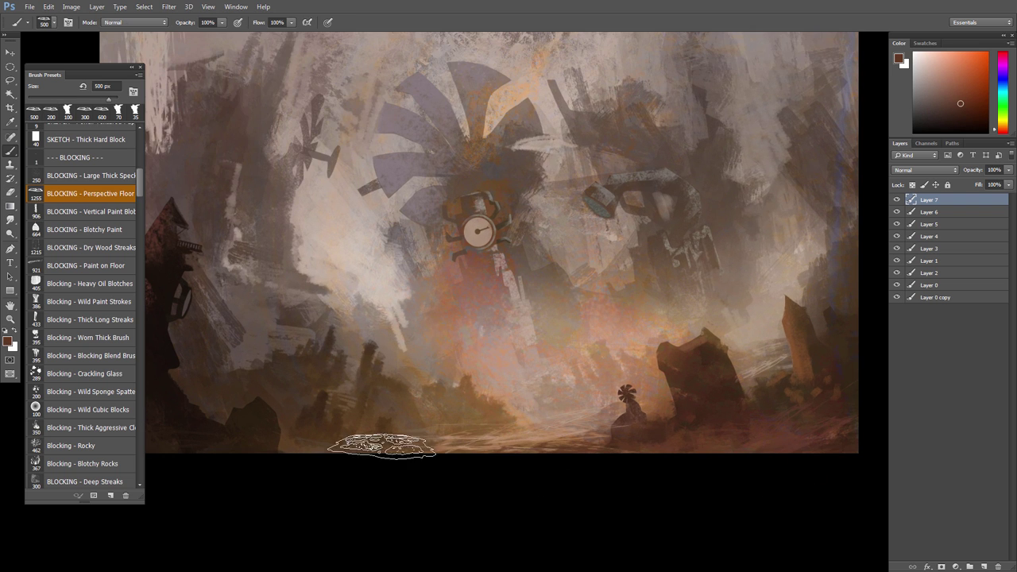
Step: Switch to the 35 px textured brush, sample greyish brown, merge all layers and add a new layer above
key(ctrl+minus)
drag(141, 181, 140, 213)
click(135, 111)
drag(238, 252, 310, 281)
drag(548, 465, 594, 498)
drag(593, 498, 551, 480)
alt+click(606, 259)
shift+click(934, 297)
key(ctrl+e)
key(ctrl+alt+shift+n)
Step: Lasso a jagged beam structure and the dark block beneath it beside the fan, and brush them with sampled greyish brown at 70 px
key(l)
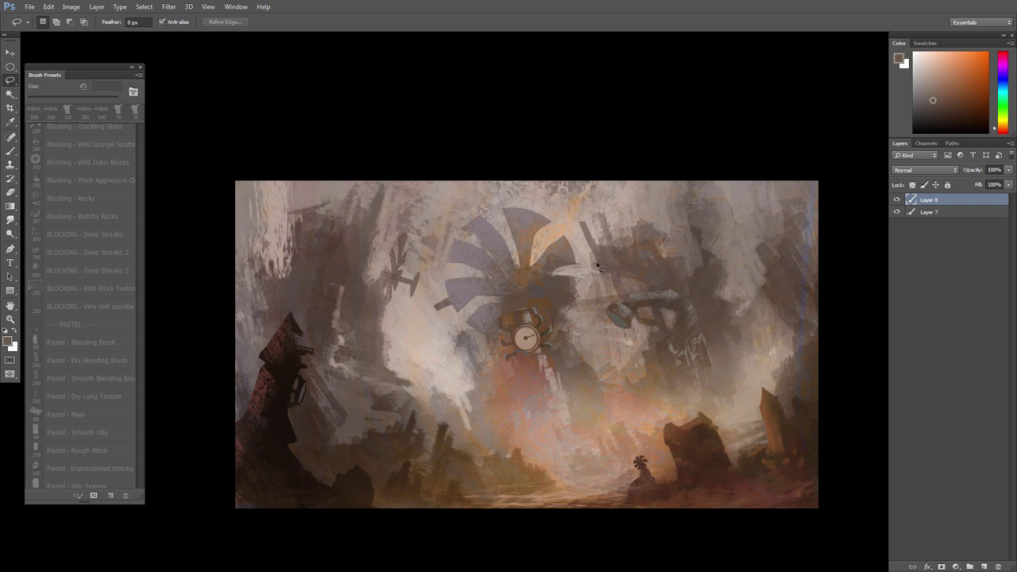
click(534, 220)
mouse_move(591, 236)
mouse_down()
mouse_move(617, 229)
mouse_move(615, 214)
mouse_move(621, 231)
mouse_move(598, 235)
mouse_up()
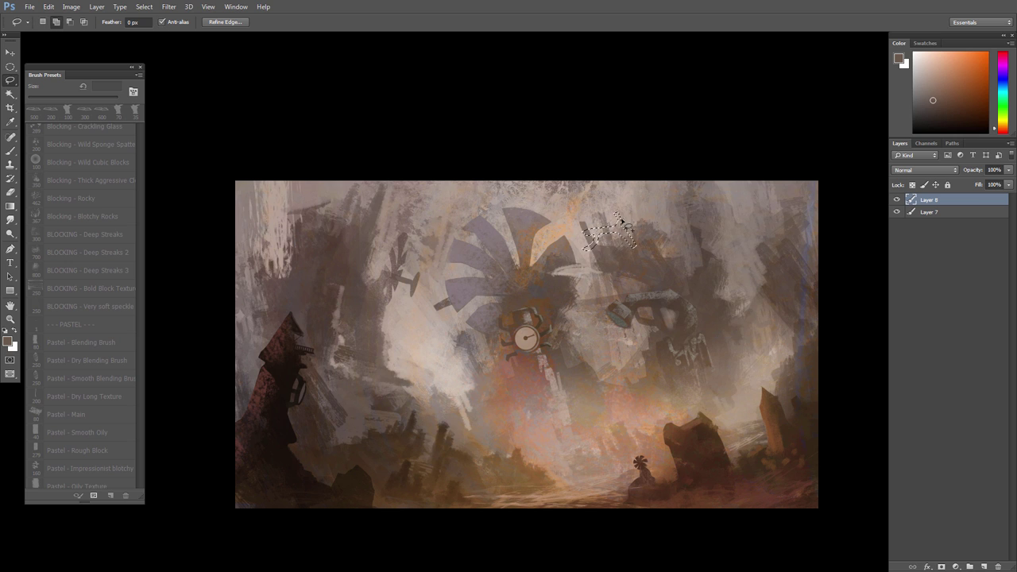
key(b)
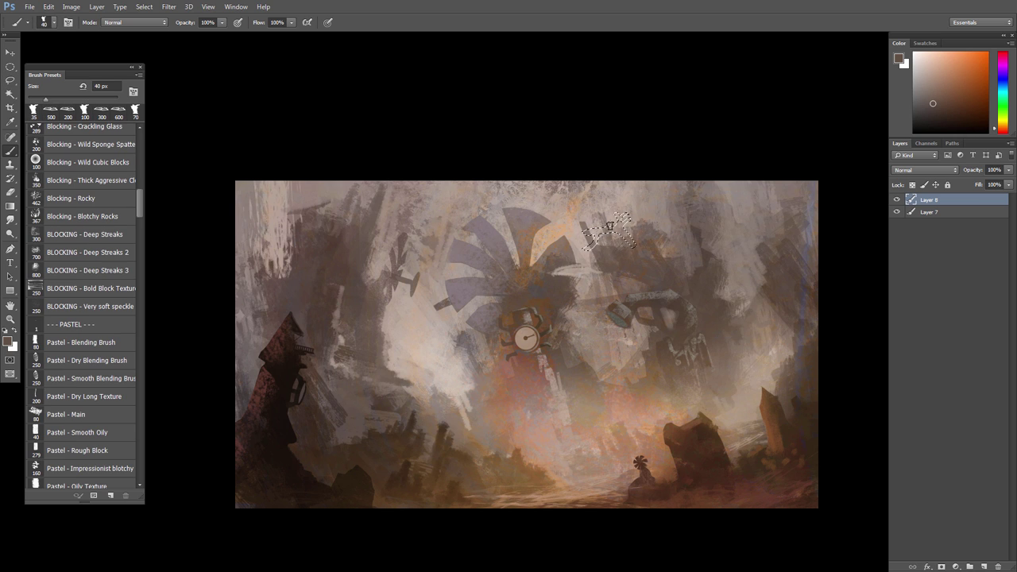
alt+click(598, 251)
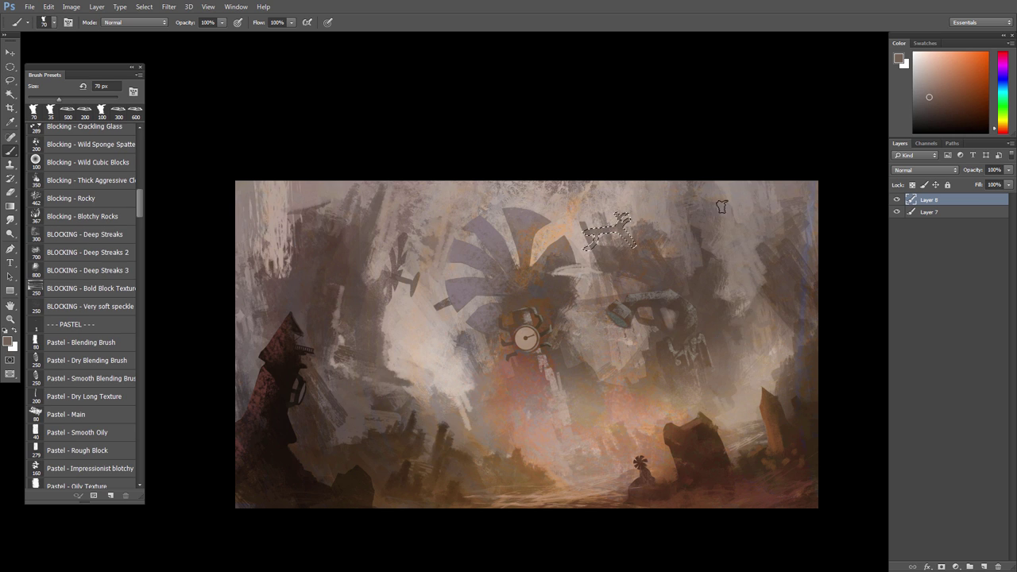
key(l)
key(b)
alt+click(592, 266)
scroll(628, 300, up, 1)
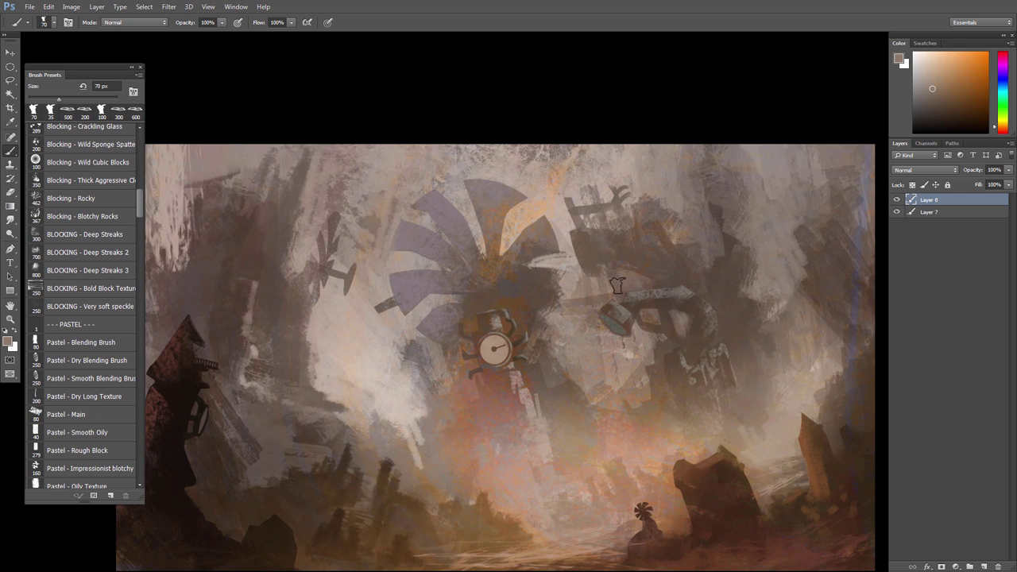
Step: Lasso another fan blade next to the pale streak, brush it with sampled colours at 70 px and deselect
alt+click(561, 275)
alt+click(574, 300)
key(l)
mouse_move(563, 313)
mouse_down()
mouse_move(525, 301)
mouse_move(544, 323)
mouse_move(562, 303)
mouse_move(555, 333)
mouse_up()
key(b)
key(ctrl+d)
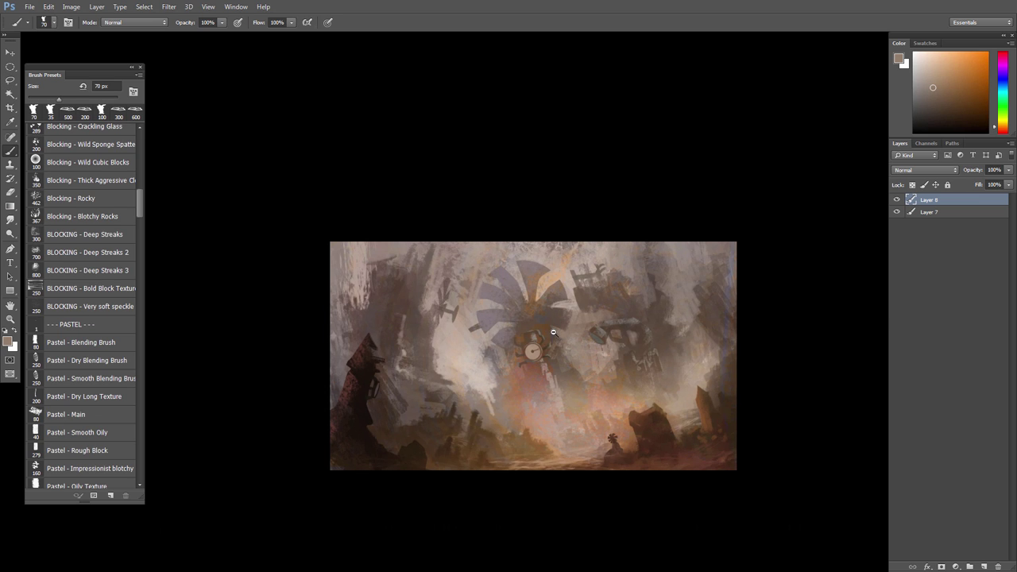
Step: Lasso a hazy structure above the tower near the canvas edge and brush it with sampled brown at 70 px
drag(439, 313, 454, 319)
drag(413, 356, 439, 371)
key(l)
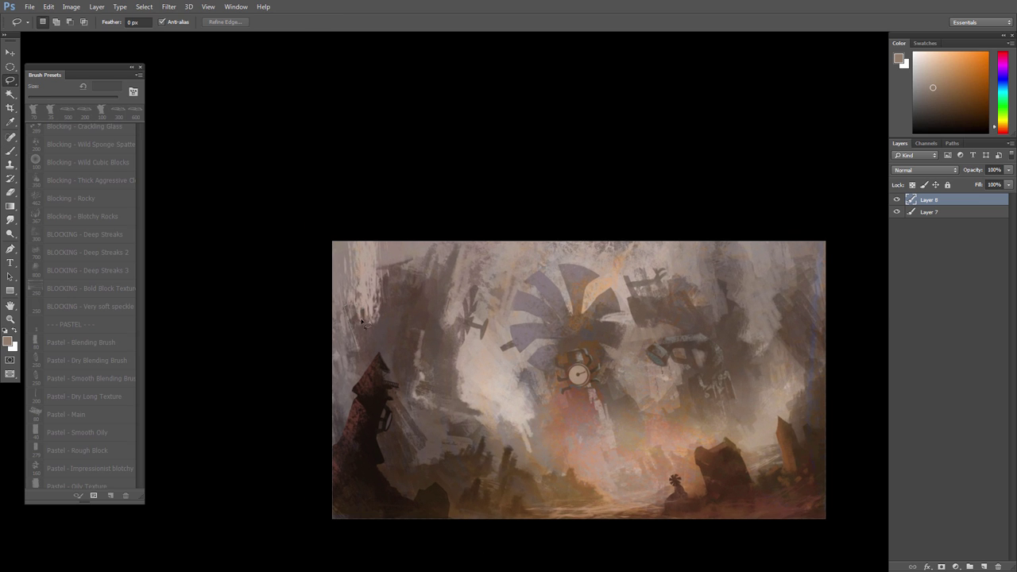
mouse_move(355, 312)
mouse_down()
mouse_move(339, 290)
mouse_move(378, 316)
mouse_move(367, 321)
mouse_move(348, 305)
mouse_up()
key(b)
alt+click(368, 318)
Step: Lasso more faint background structures around the tower and the opposite canvas edge, and brush them with sampled dark mauve-brown at 70 px
key(l)
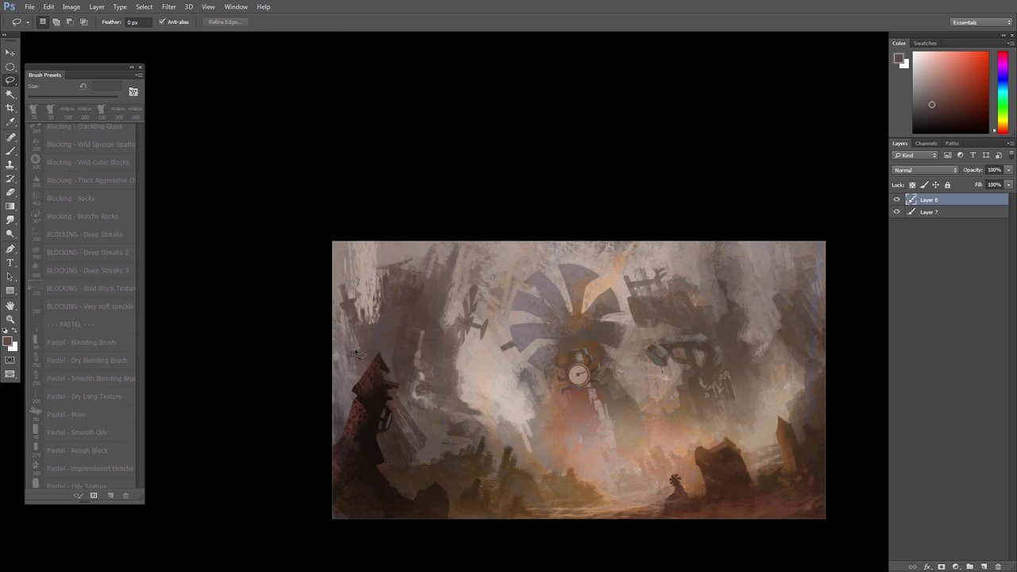
key(b)
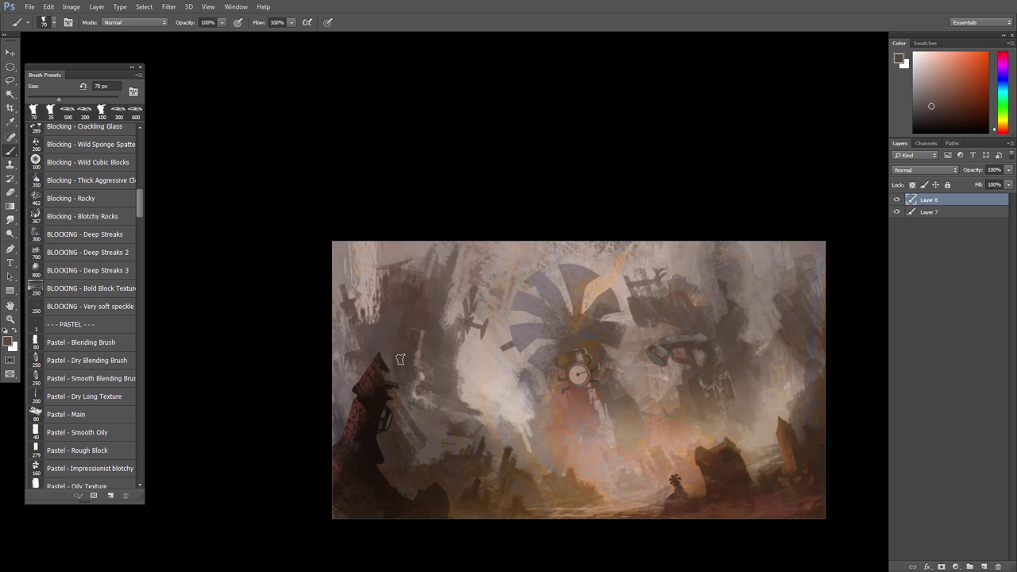
key(l)
key(b)
alt+click(387, 323)
drag(416, 324, 404, 328)
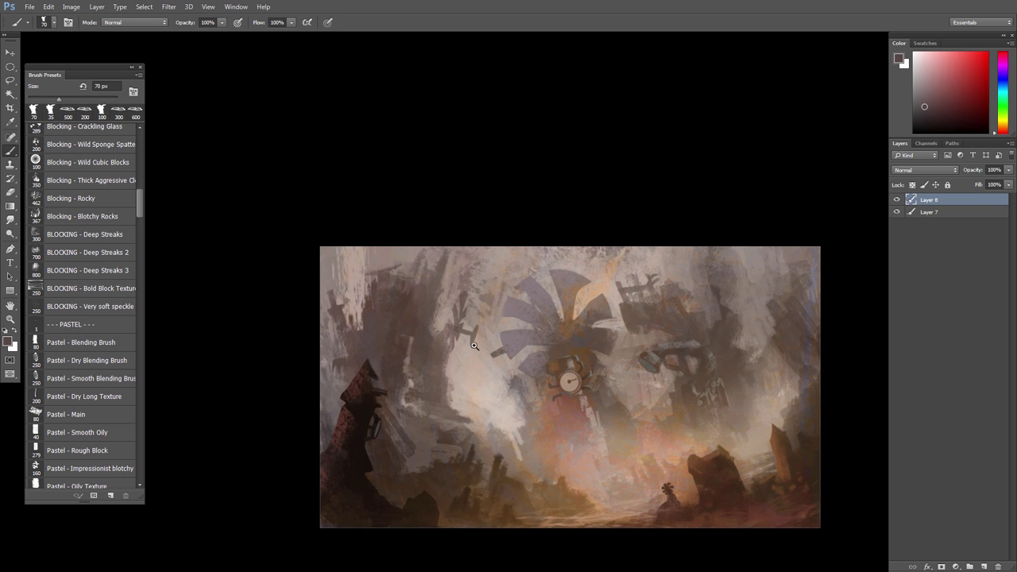
Step: Lasso a tall leaning pillar with a notched edge beside the plane shape and brush around it with sampled greys at 70 px
key(ctrl+plus)
key(l)
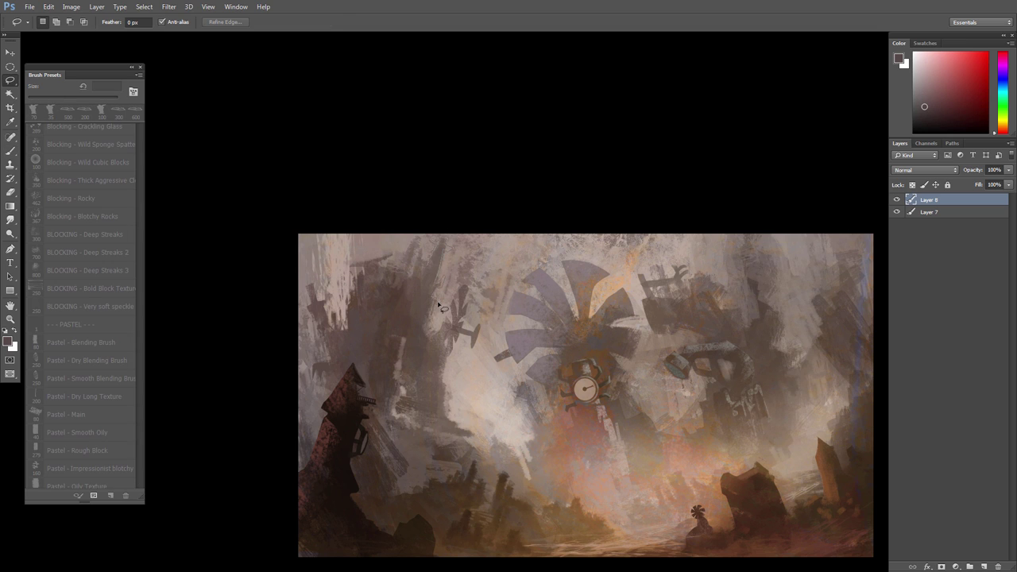
key(b)
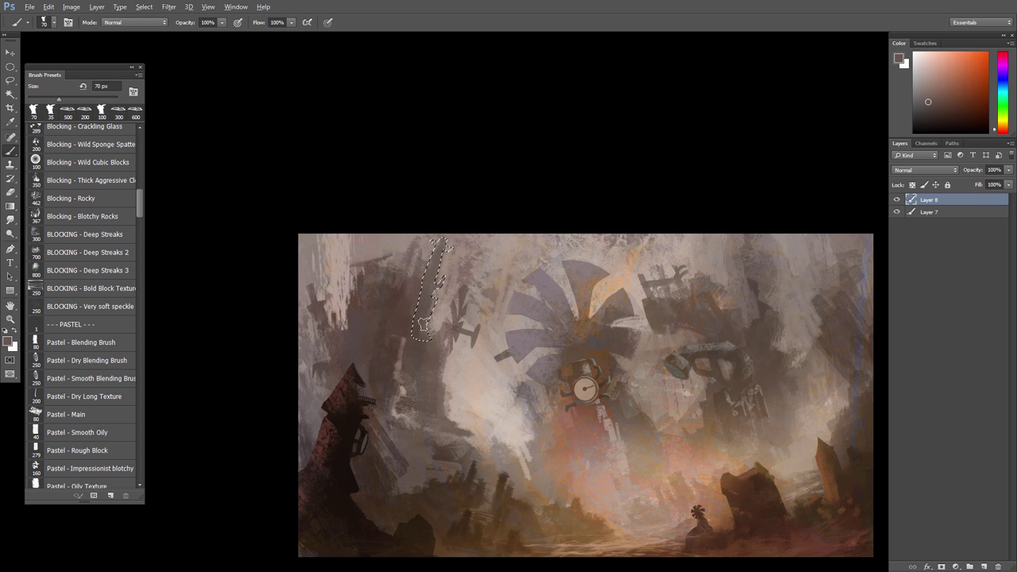
drag(457, 355, 451, 351)
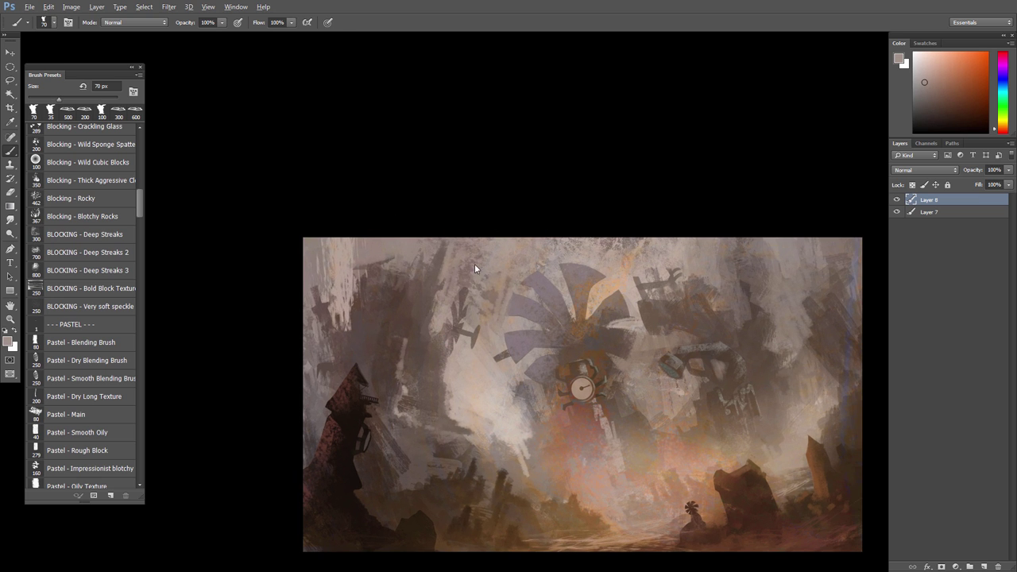
Step: Lasso window-like openings inside six fan blades, brush them with sampled light beige at 70 px and deselect
key(l)
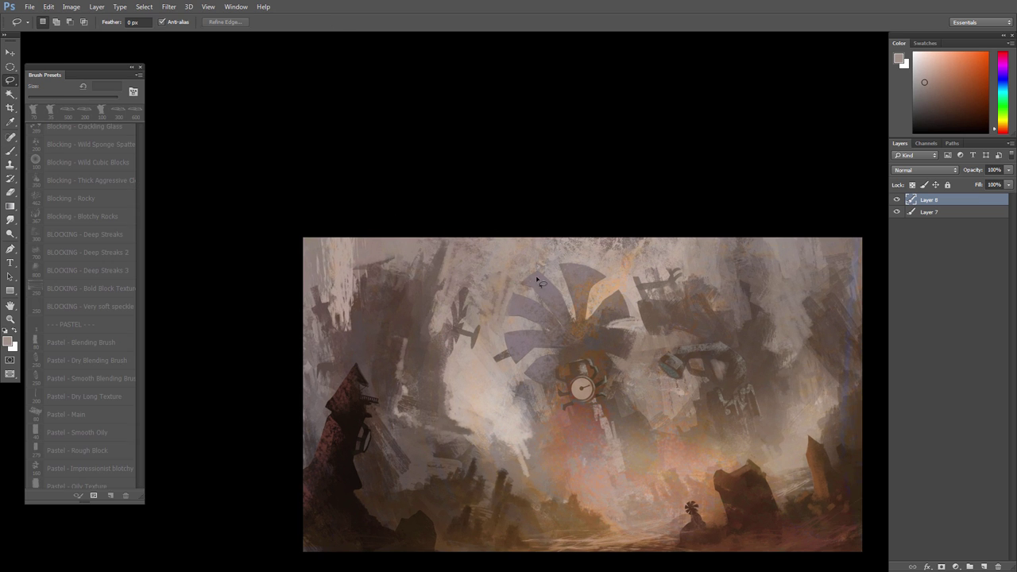
drag(544, 296, 547, 294)
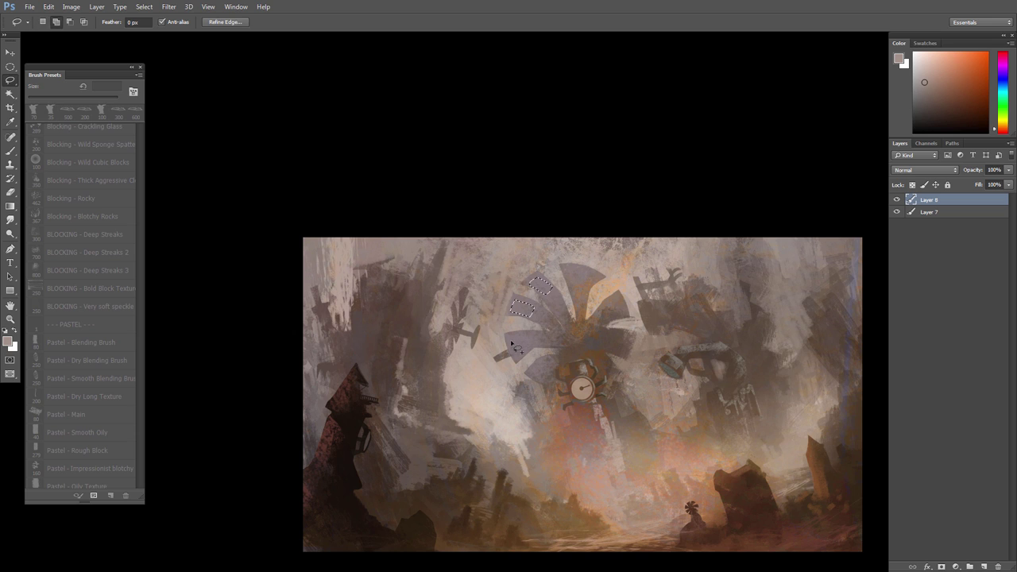
drag(522, 352, 518, 352)
drag(566, 271, 570, 273)
drag(610, 320, 616, 334)
key(b)
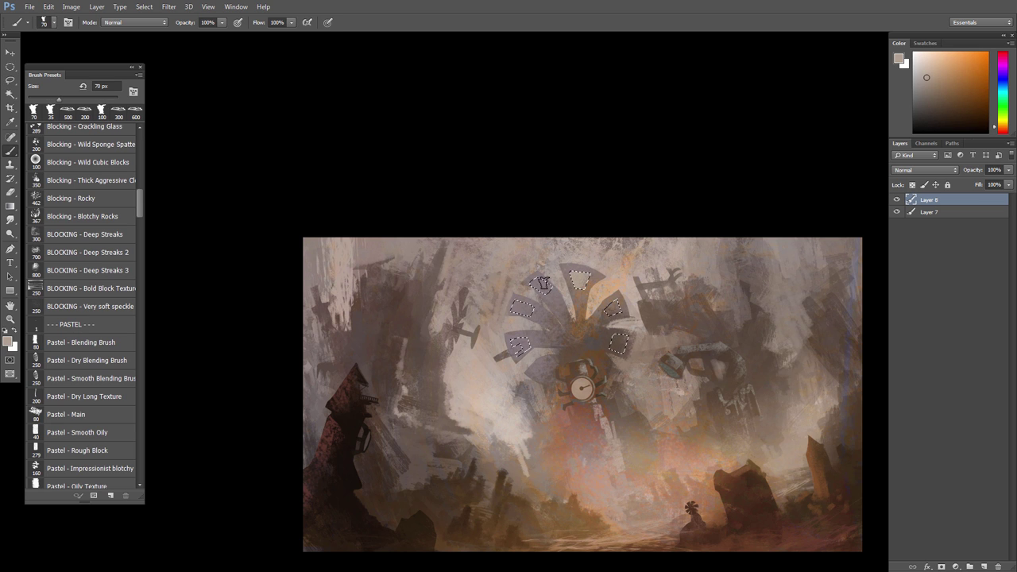
mouse_move(536, 286)
mouse_down()
mouse_move(514, 295)
mouse_move(570, 315)
mouse_move(516, 321)
mouse_move(522, 352)
mouse_up()
alt+click(516, 325)
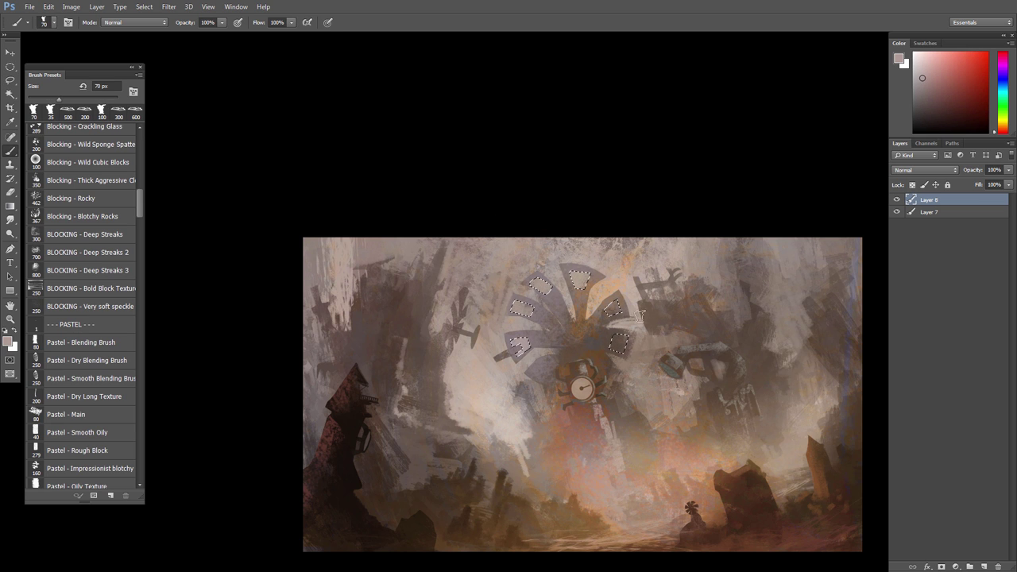
alt+click(626, 292)
mouse_move(616, 301)
mouse_down()
mouse_move(648, 322)
mouse_move(623, 340)
mouse_up()
alt+click(642, 336)
alt+click(635, 326)
key(ctrl+d)
Step: Lasso notches and gaps between the fan blades and jagged pieces below the fan on both sides of the clock
drag(627, 380, 623, 372)
scroll(622, 372, up, 1)
key(l)
drag(585, 292, 592, 304)
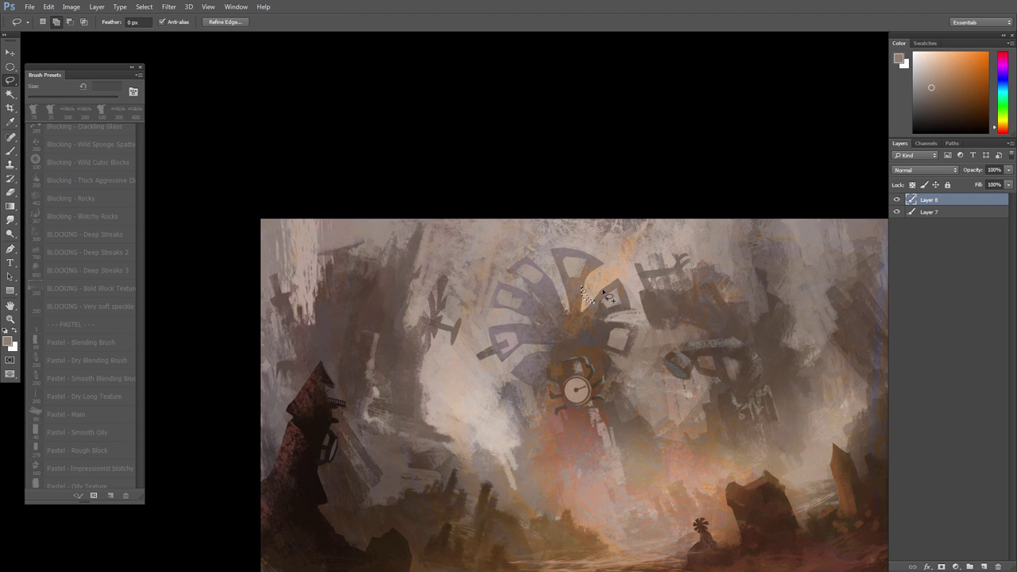
drag(541, 272, 547, 275)
drag(618, 308, 625, 322)
drag(515, 384, 518, 378)
drag(624, 352, 608, 375)
drag(522, 434, 516, 447)
key(b)
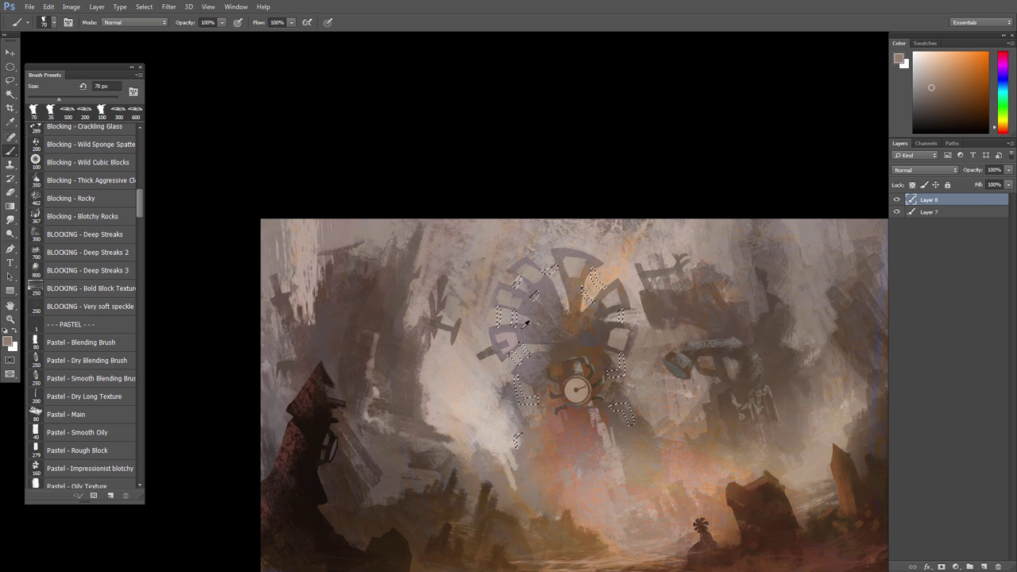
Step: Brush the selected blade gaps and lower fan pieces with sampled browns, mauves and greys at 70 px, then deselect
alt+click(529, 321)
alt+click(525, 296)
alt+click(569, 266)
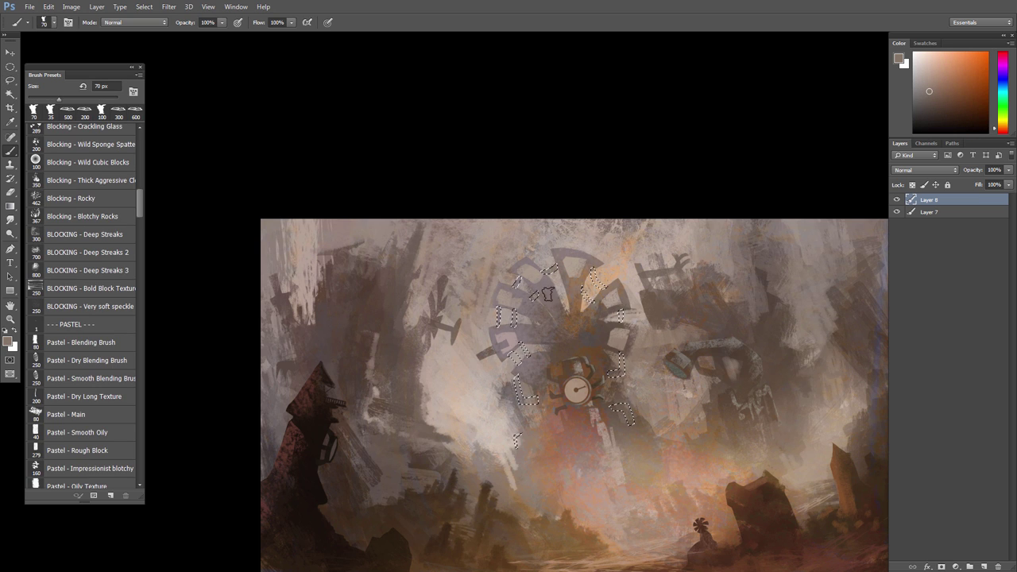
alt+click(548, 291)
alt+click(584, 294)
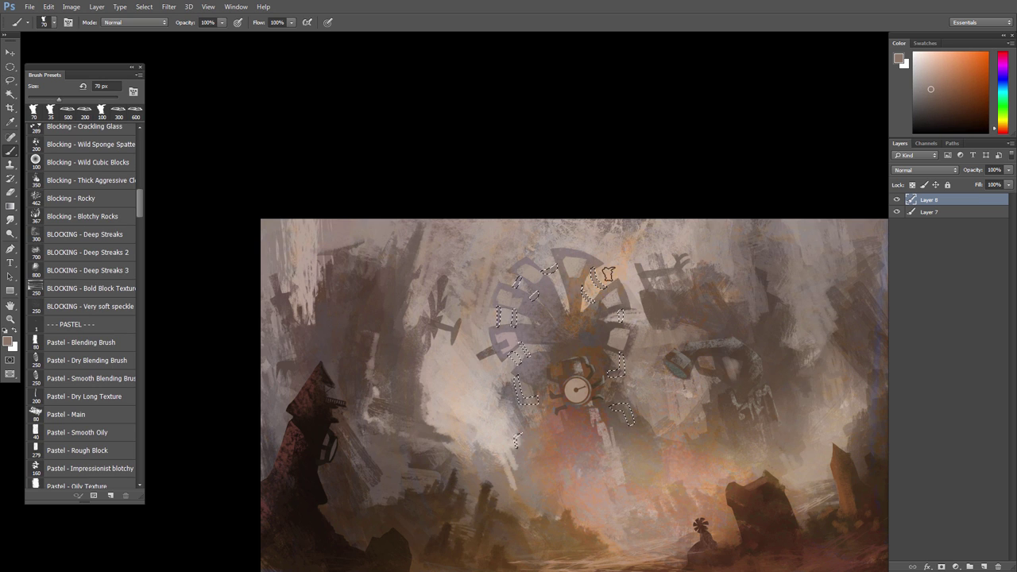
alt+click(613, 324)
drag(620, 309, 621, 323)
drag(612, 374, 621, 354)
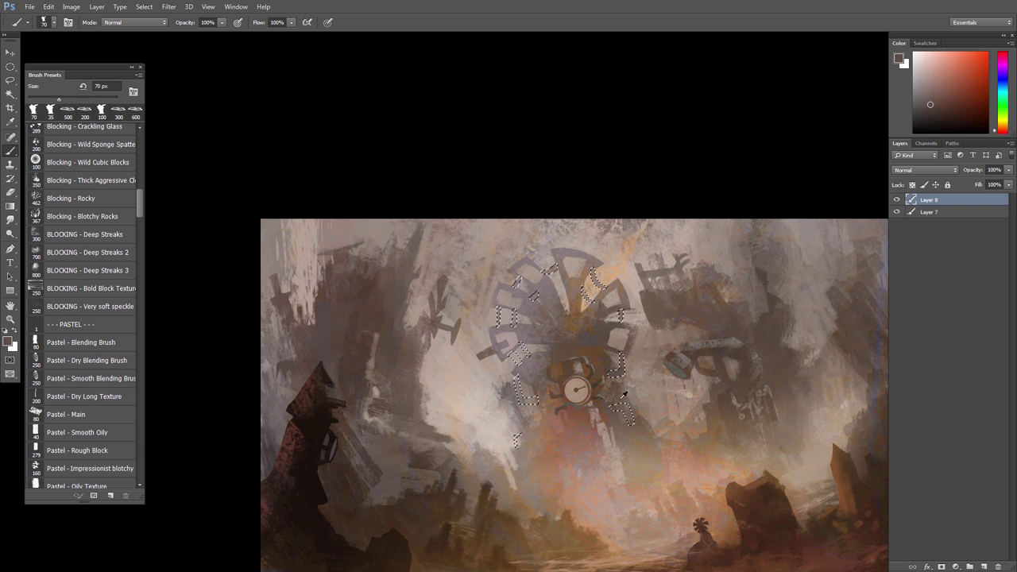
alt+click(609, 414)
alt+click(617, 365)
alt+click(526, 378)
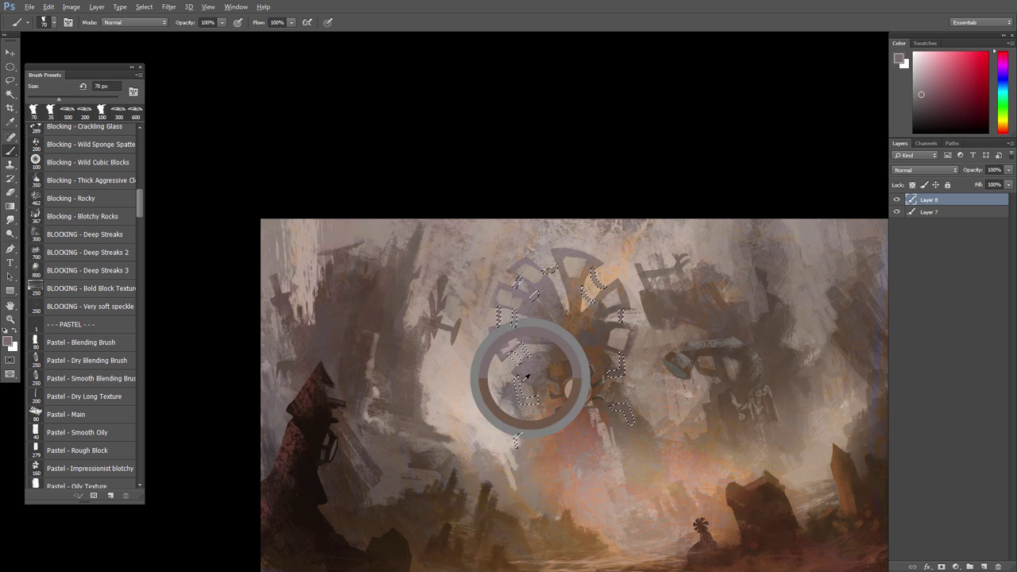
alt+click(530, 363)
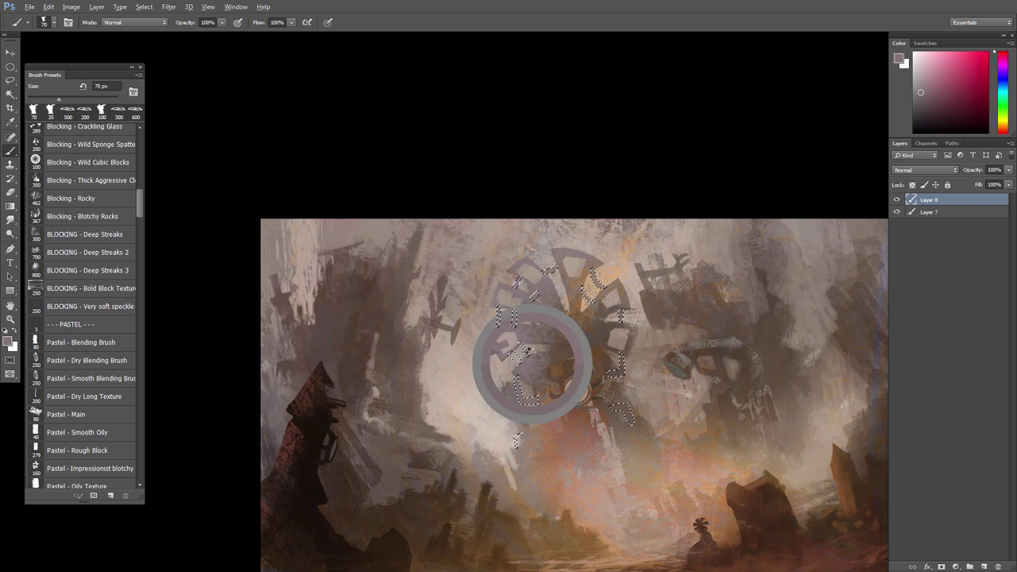
alt+click(517, 420)
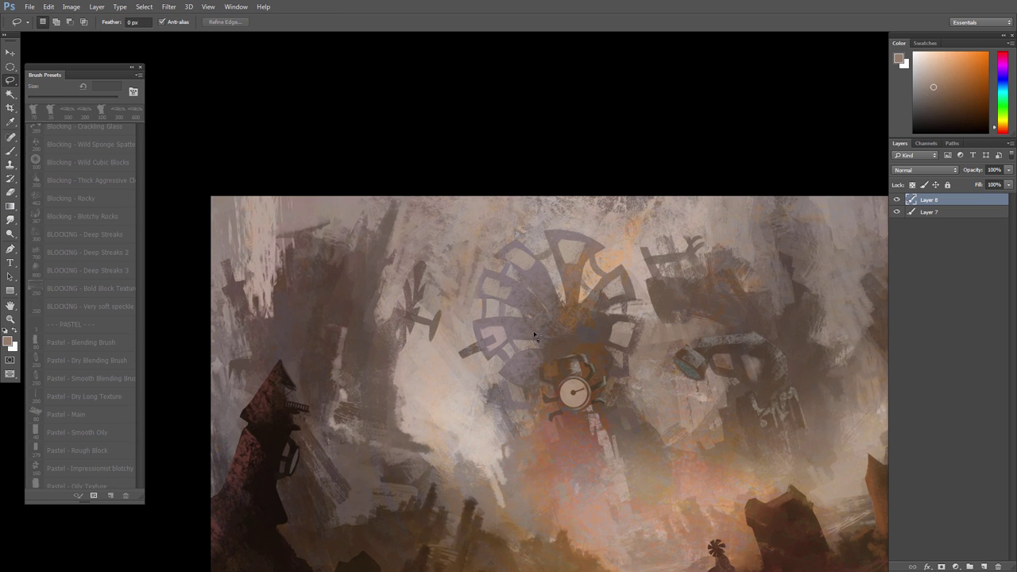
Step: Lasso small spikes and wiry antennas sticking out around the fan's outer rim
drag(466, 334, 476, 331)
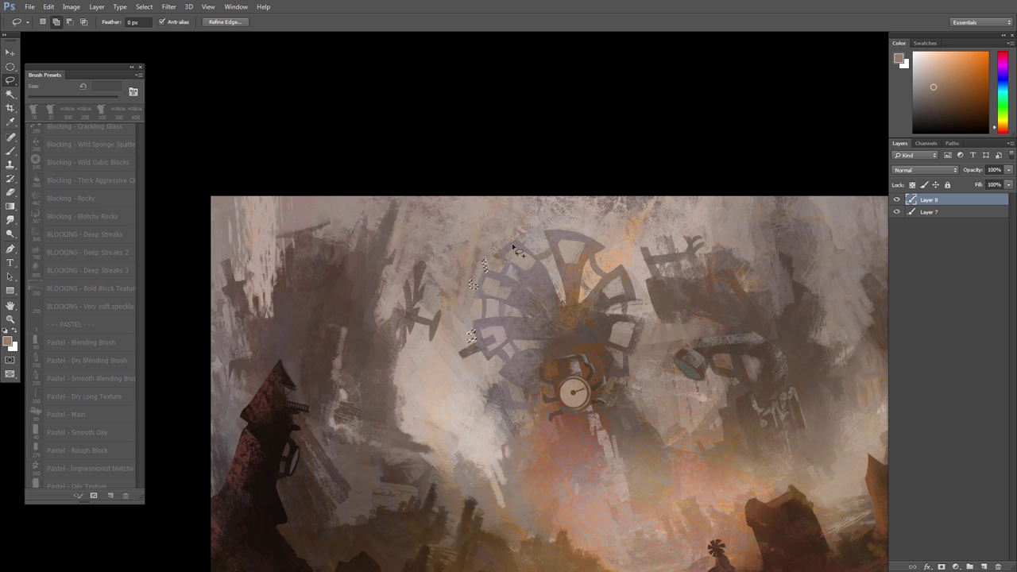
drag(508, 249, 511, 245)
mouse_move(554, 232)
mouse_down()
mouse_move(557, 211)
mouse_move(555, 232)
mouse_move(609, 222)
mouse_up()
drag(623, 284, 641, 291)
drag(637, 334, 646, 357)
key(b)
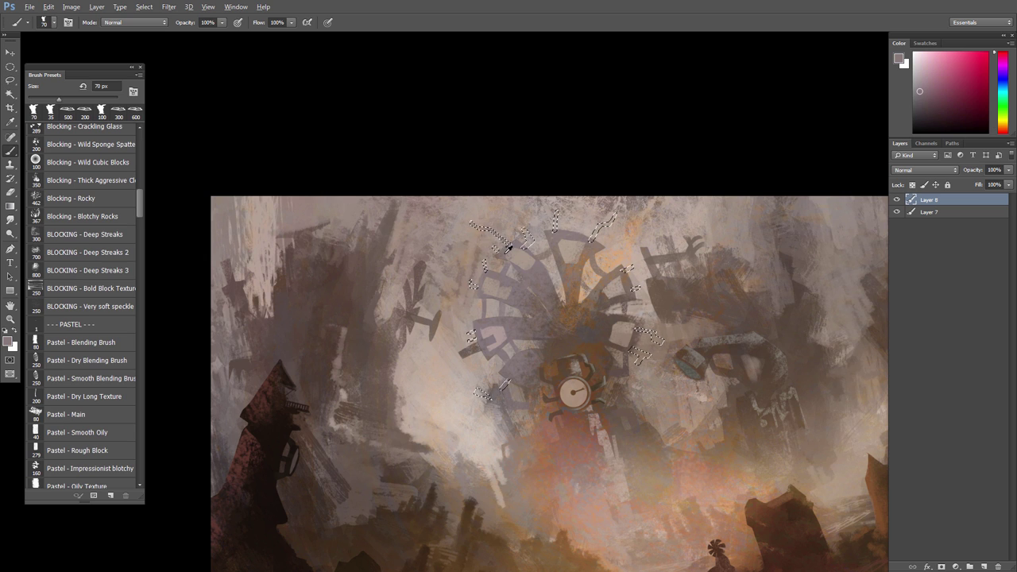
Step: Brush the selected rim spikes and antennas with sampled mauve-greys and dark brown at 70 px, then deselect
alt+click(505, 313)
click(472, 334)
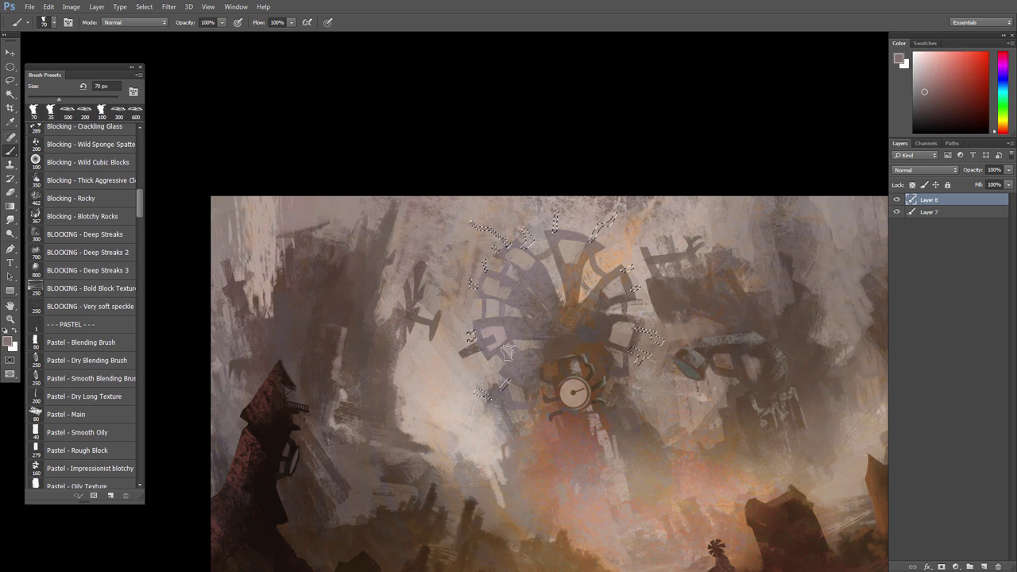
alt+click(502, 361)
click(479, 390)
alt+click(591, 247)
alt+click(549, 227)
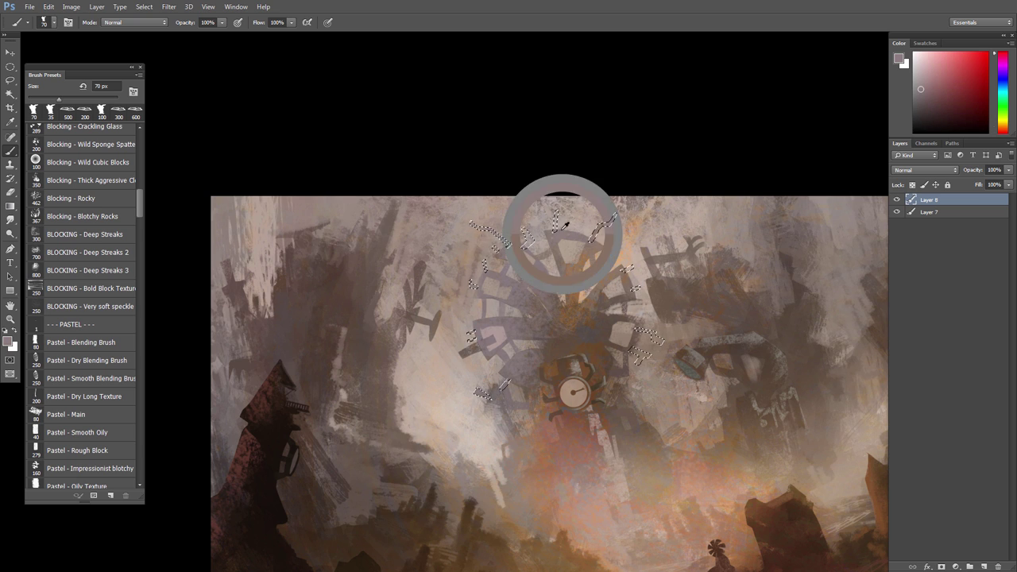
alt+click(616, 274)
alt+click(618, 319)
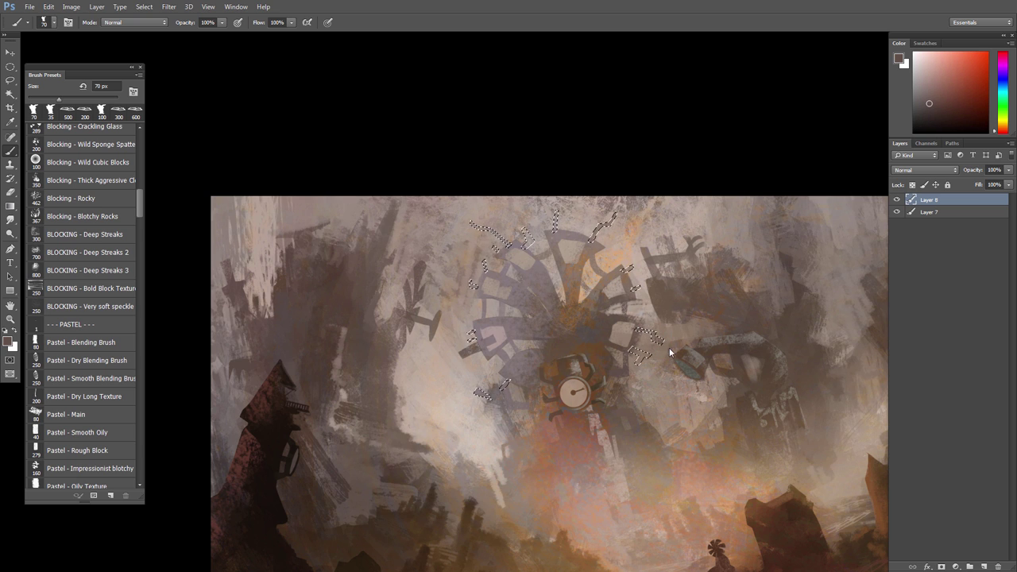
alt+click(624, 348)
key(ctrl+d)
Step: Lasso a small broken frame beside the clock machine, brush it with sampled tones at 70 px and deselect
drag(541, 387, 532, 385)
drag(560, 413, 518, 381)
key(l)
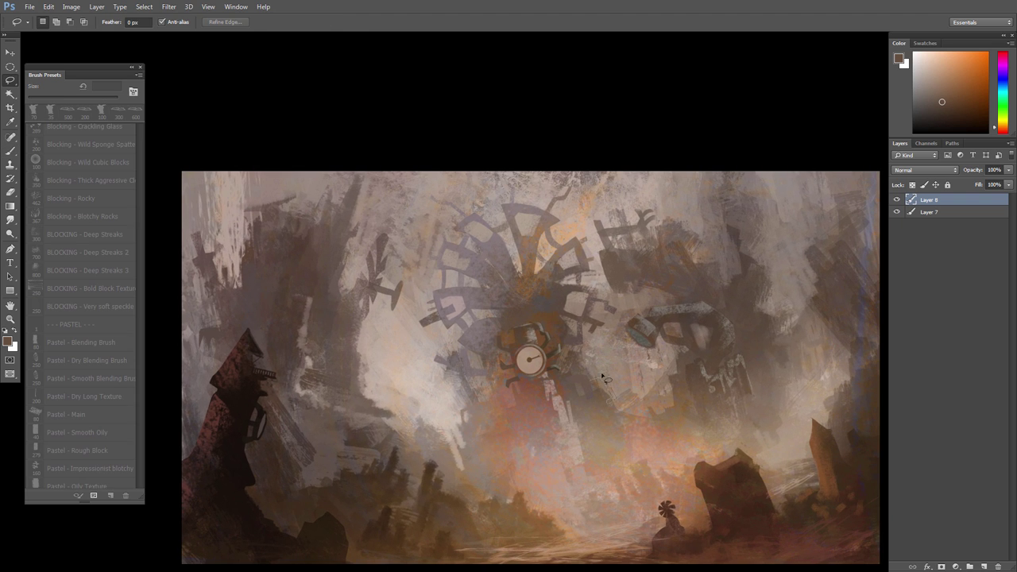
drag(603, 379, 610, 388)
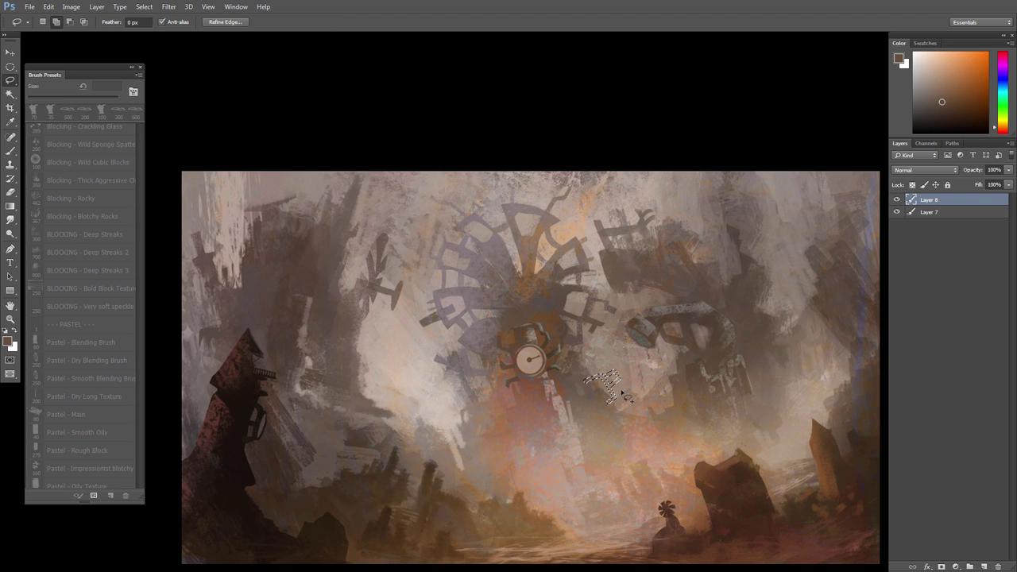
mouse_move(616, 377)
mouse_down()
mouse_move(626, 404)
mouse_move(612, 383)
mouse_up()
key(b)
alt+click(448, 455)
key(ctrl+d)
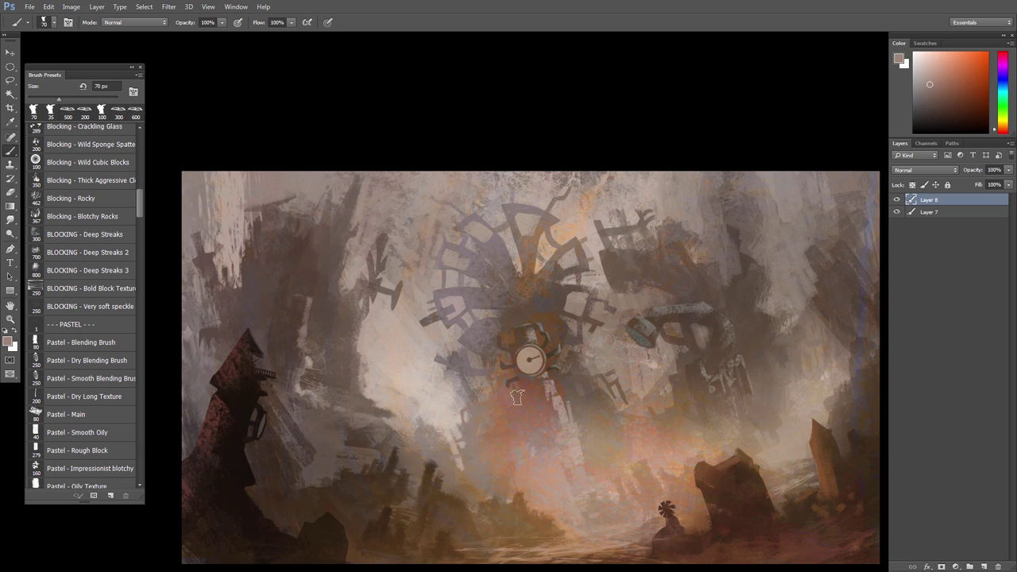
Step: Lasso more fragments around the small broken frame beside the clock and brush them with sampled browns at 70 px
key(l)
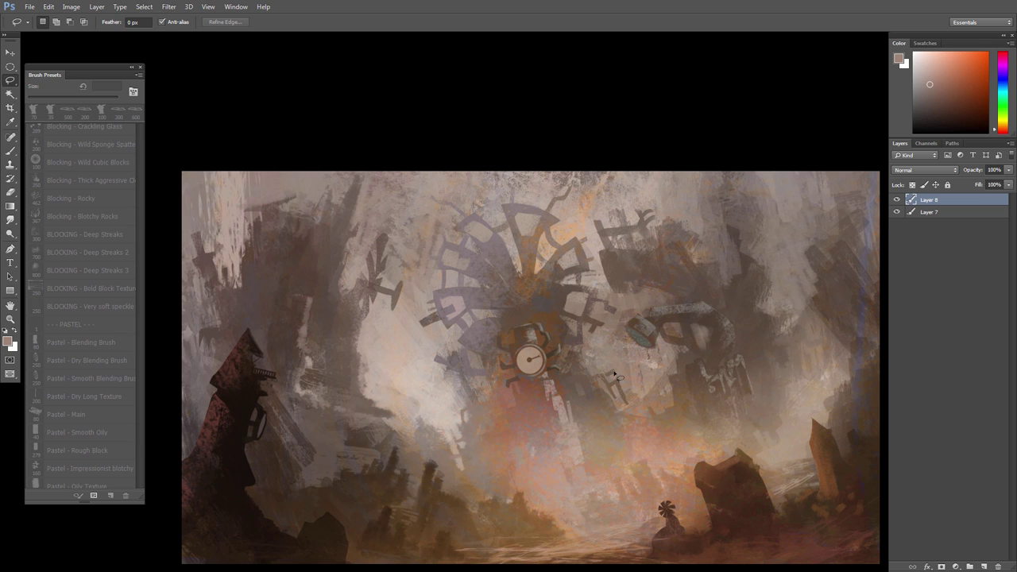
key(b)
alt+click(604, 375)
key(l)
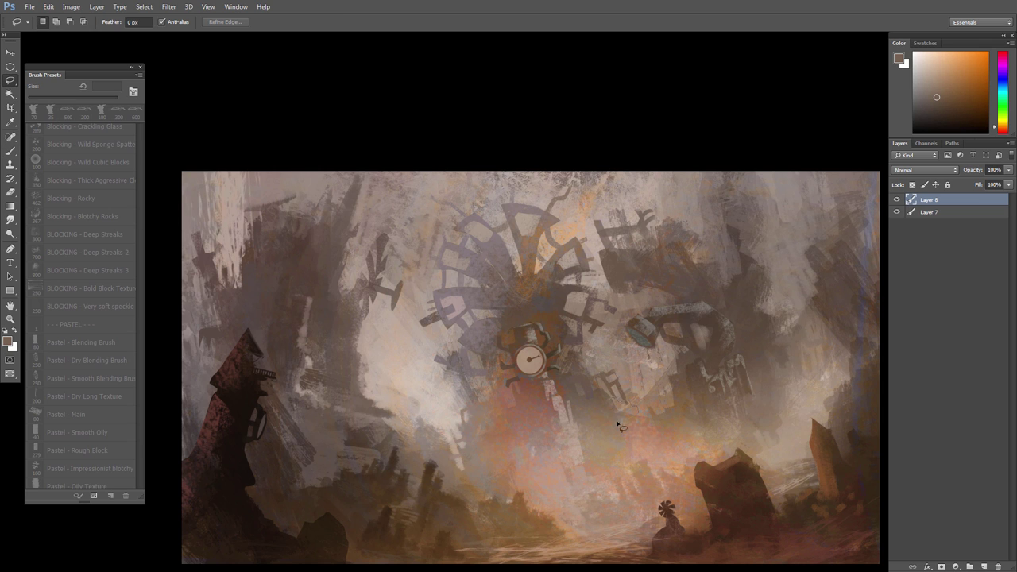
key(b)
alt+click(612, 402)
Step: Lasso an opening inside the fan blade beside the clock, and brush it with sampled light grey at 70 px
key(ctrl+plus)
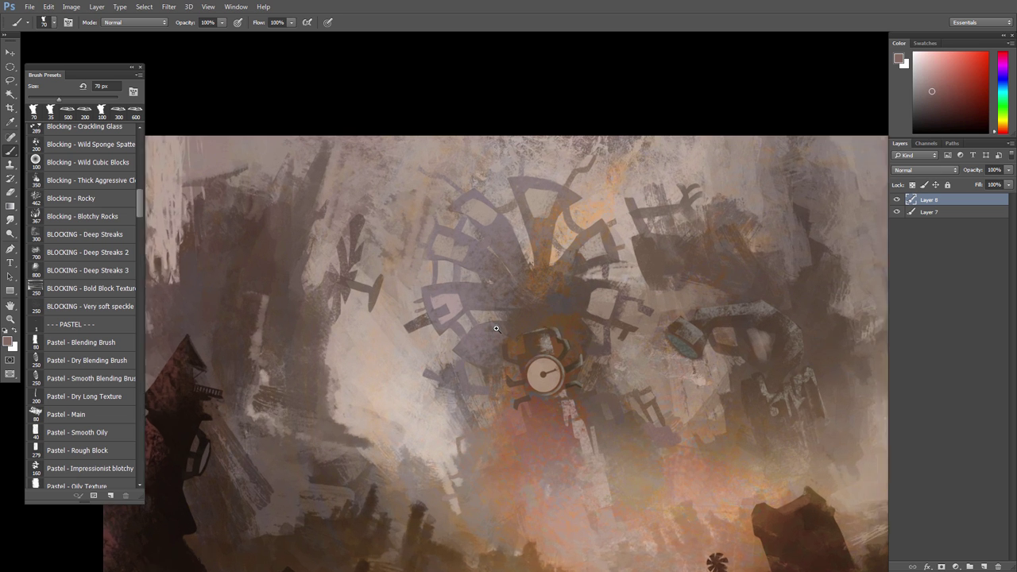
key(l)
key(b)
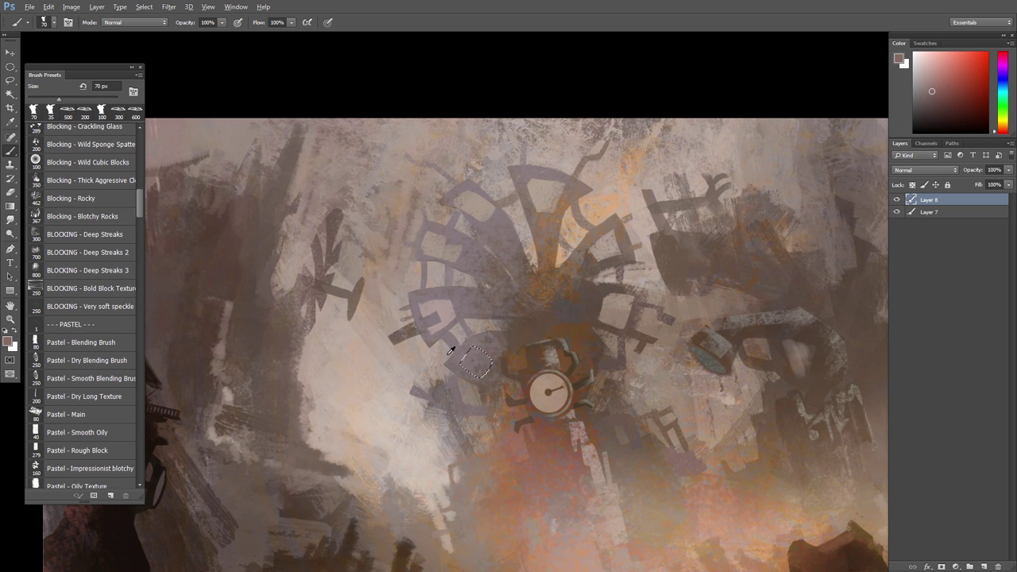
alt+click(468, 340)
scroll(506, 381, down, 4)
drag(475, 351, 483, 371)
scroll(505, 382, up, 4)
alt+click(463, 337)
key(ctrl+minus)
Step: Lasso the gaps around the railing on the dark structure beside the fan and brush them with sampled light beige
key(l)
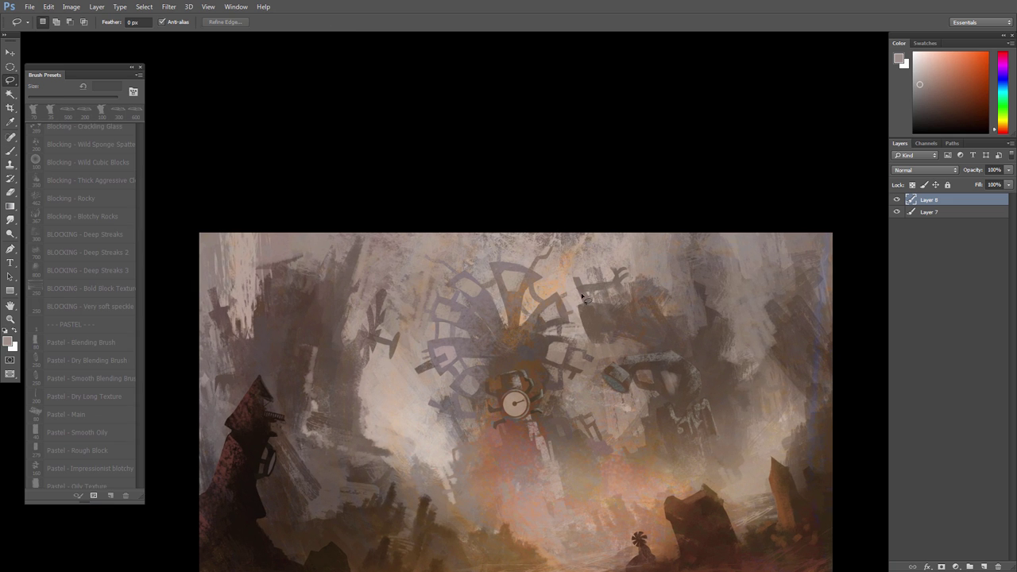
key(b)
alt+click(578, 273)
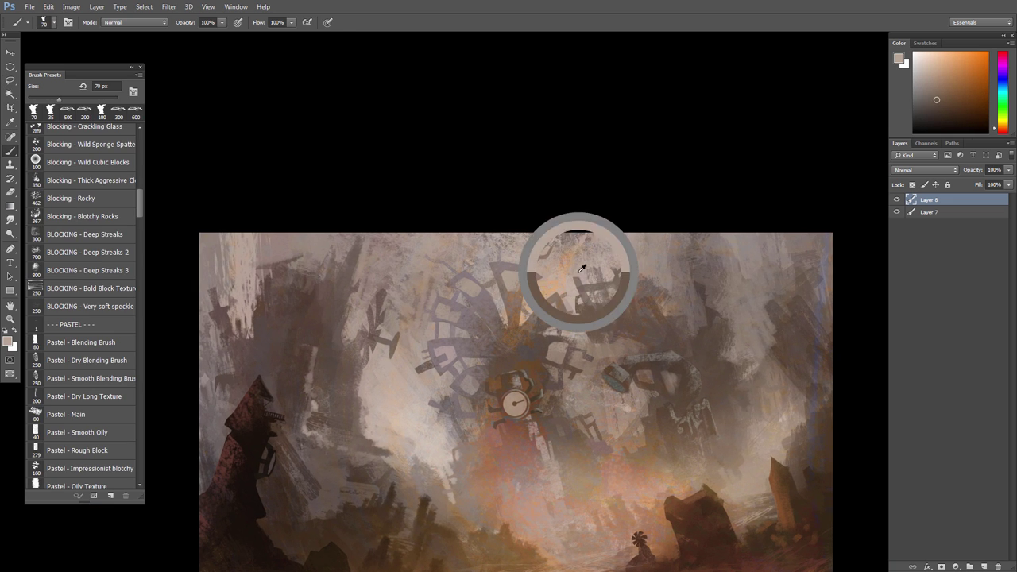
drag(558, 324, 605, 308)
Step: Lasso a thin diagonal beam near the canvas edge, brush it with sampled dark brown at 70 px and deselect
key(l)
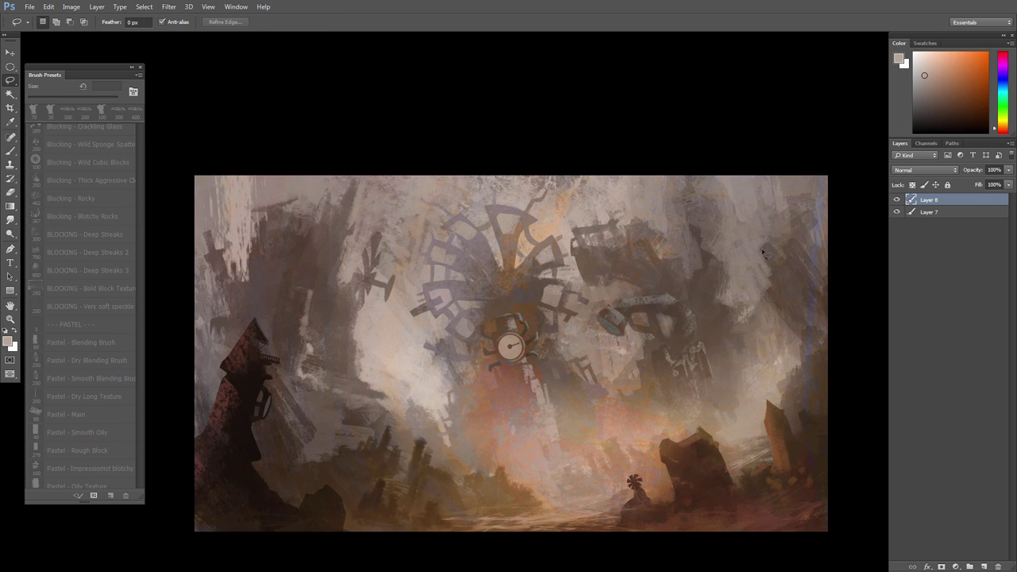
key(b)
alt+click(782, 247)
drag(742, 208, 767, 248)
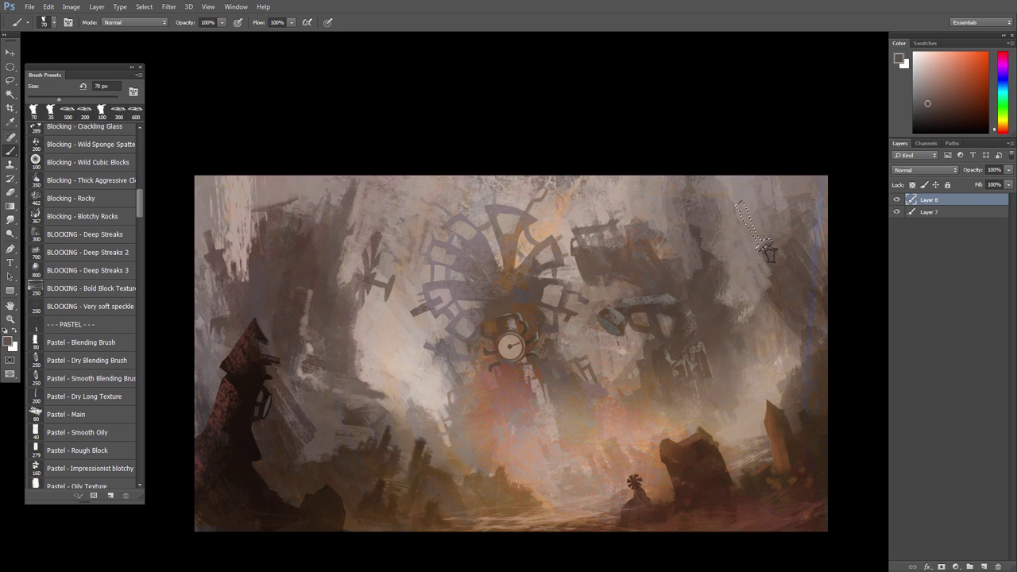
key(ctrl+d)
Step: Lasso three groups of small fragments around the diagonal beam and brush them with sampled dark brown at 70 px
key(l)
drag(741, 212, 736, 218)
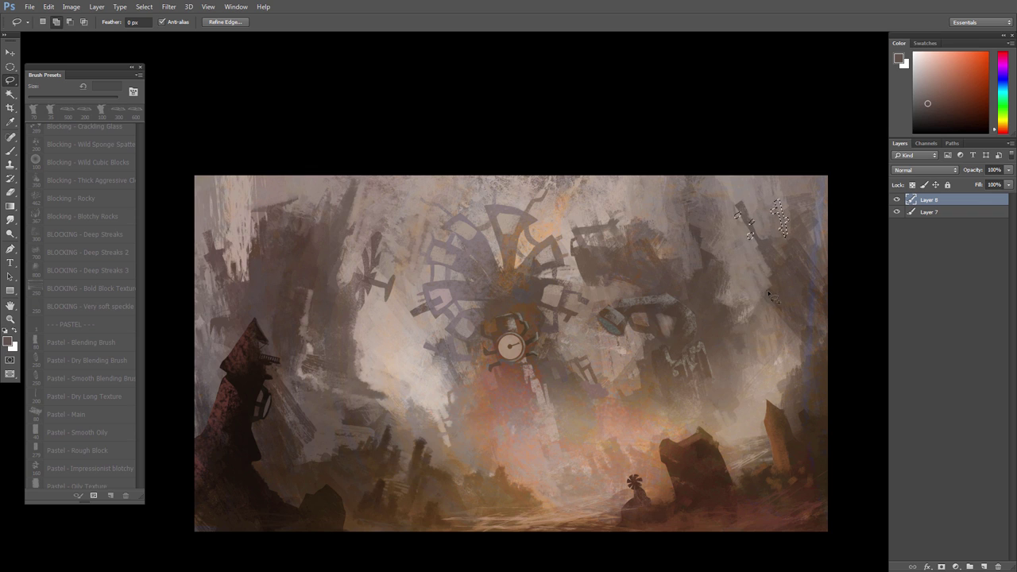
key(b)
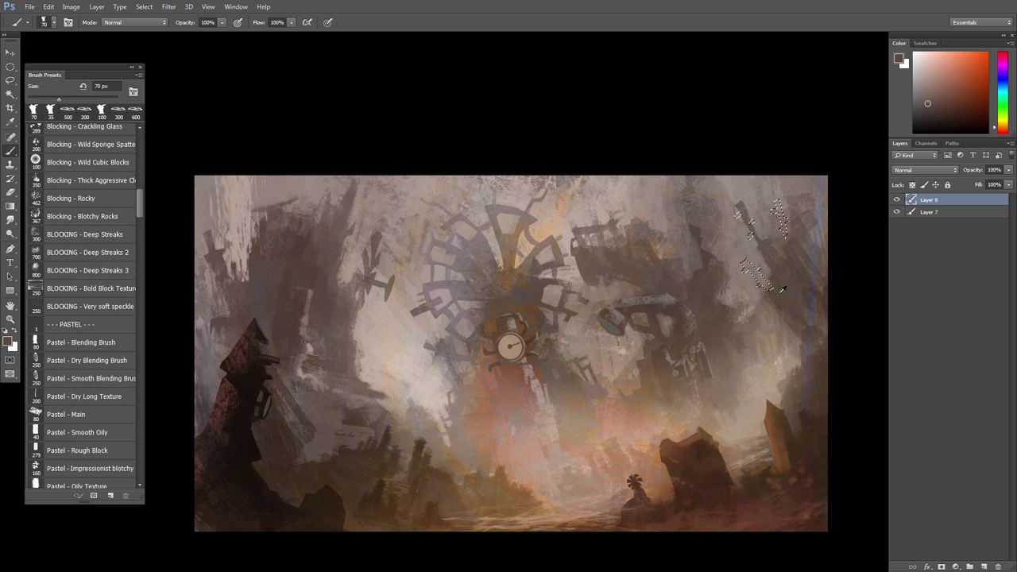
alt+click(746, 216)
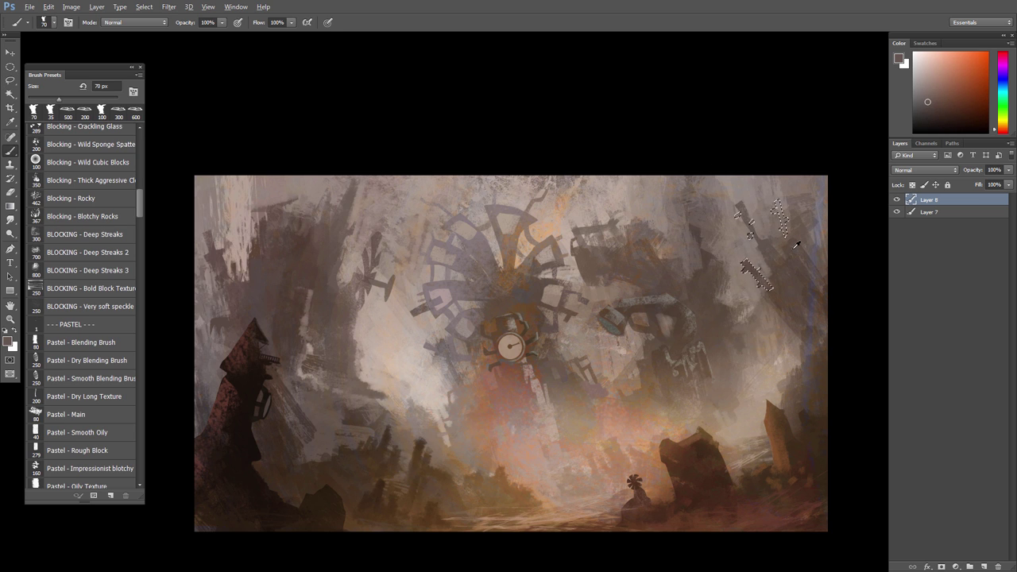
Step: Lasso a pointed fin on the plane's tail, brush it with sampled dark brown at 70 px and deselect
drag(727, 323, 689, 319)
mouse_move(468, 348)
mouse_down()
mouse_move(486, 351)
mouse_move(511, 281)
mouse_up()
key(l)
key(b)
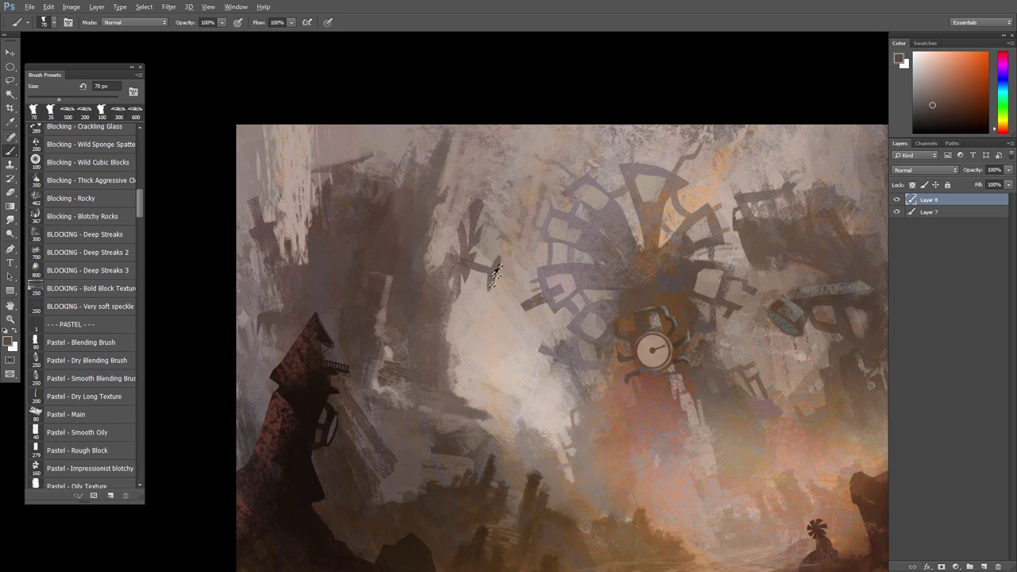
alt+click(493, 269)
key(ctrl+d)
Step: Lasso a small patch in front of the plane's propeller and brush it with sampled grey-browns at 70 px
drag(475, 351, 480, 333)
key(l)
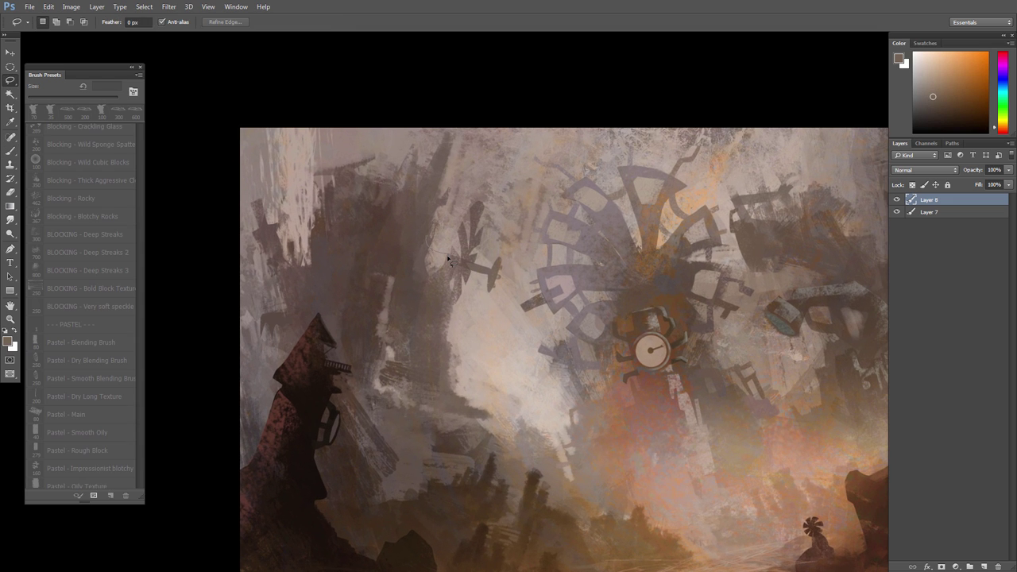
key(b)
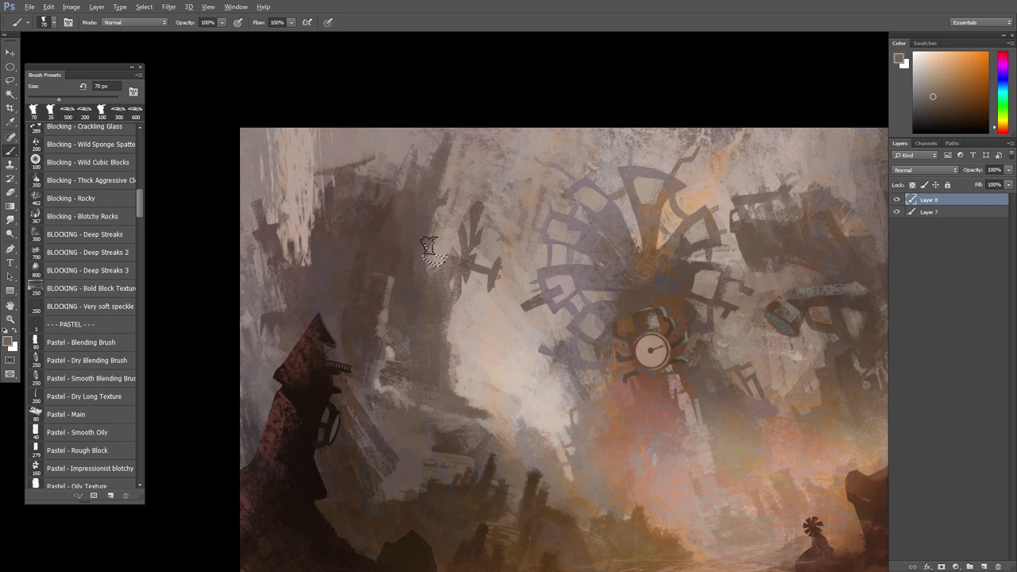
alt+click(425, 244)
alt+click(421, 241)
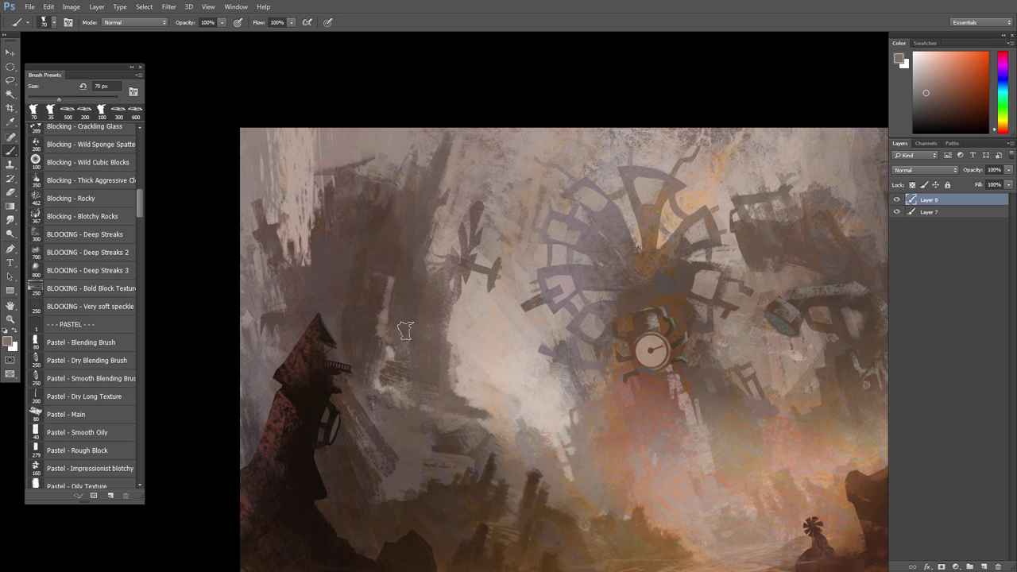
Step: Lasso faint shapes behind the tower and spikes atop the dark background structure, and brush them with sampled dark mauve at 70 px
scroll(404, 331, down, 1)
key(l)
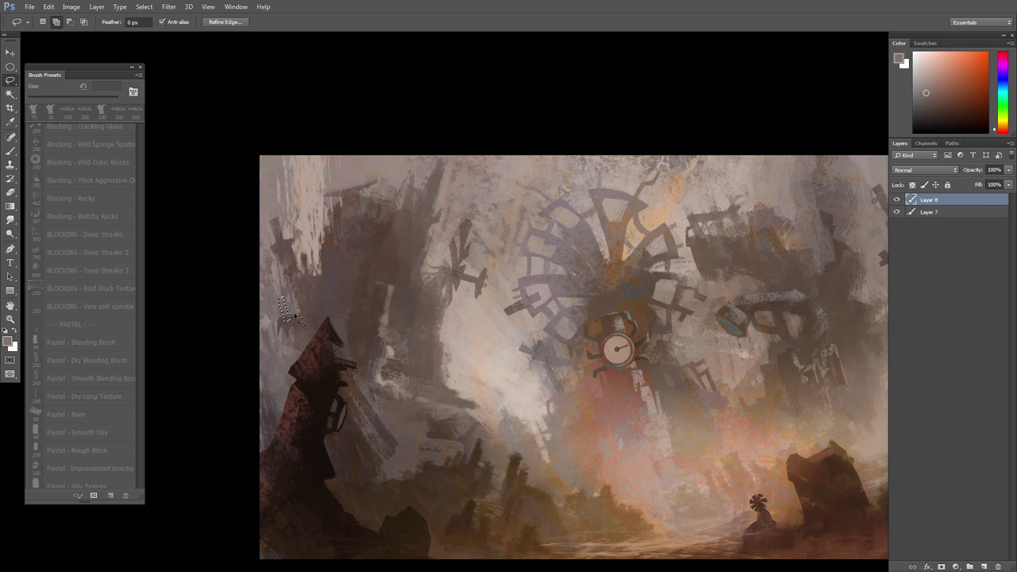
key(b)
alt+click(330, 277)
key(l)
key(b)
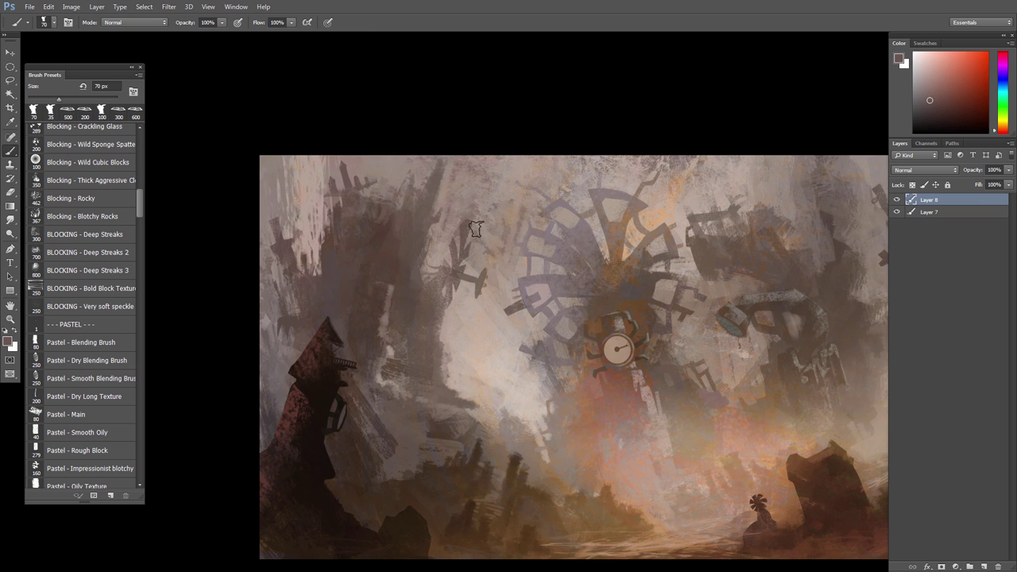
key(l)
drag(373, 186, 355, 192)
key(b)
mouse_move(511, 305)
mouse_down()
mouse_move(468, 288)
mouse_move(495, 313)
mouse_up()
Step: Scale the rust texture layer to fit the canvas exactly, at 66.67% width and 56.25% height
key(ctrl+shift+h)
drag(513, 349, 496, 326)
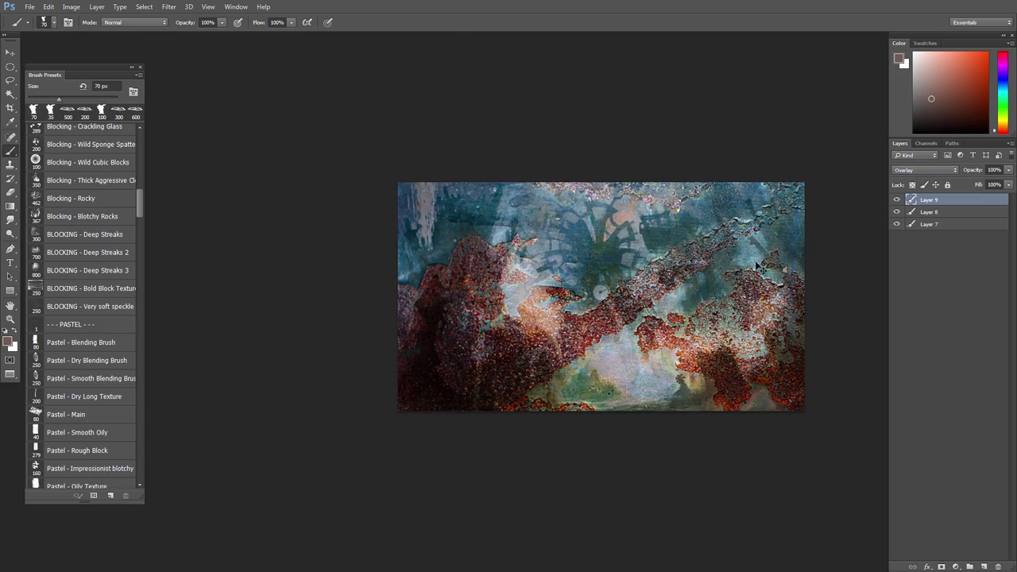
key(ctrl+t)
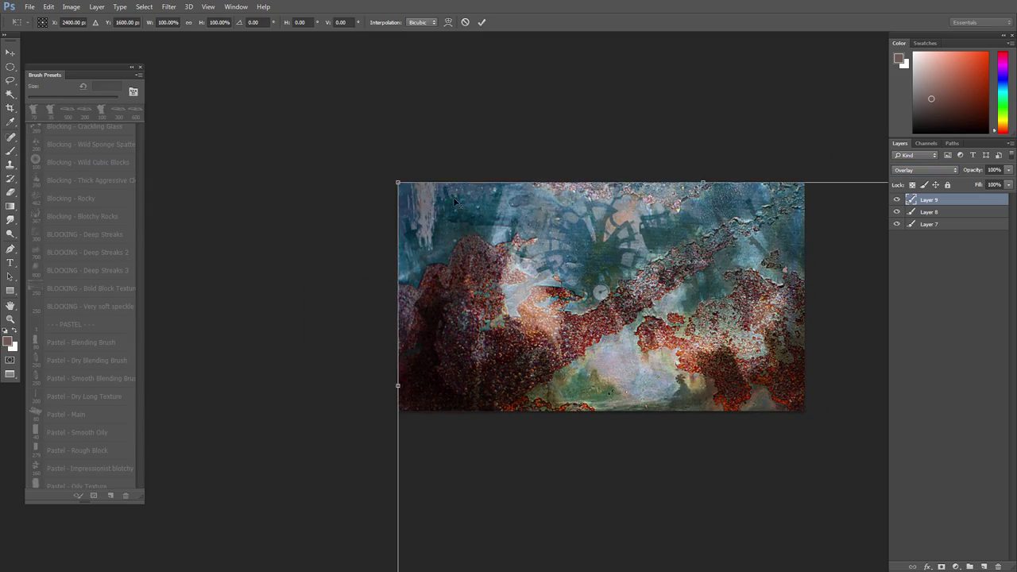
drag(401, 191, 543, 306)
drag(675, 351, 538, 262)
drag(730, 293, 805, 293)
drag(602, 403, 601, 411)
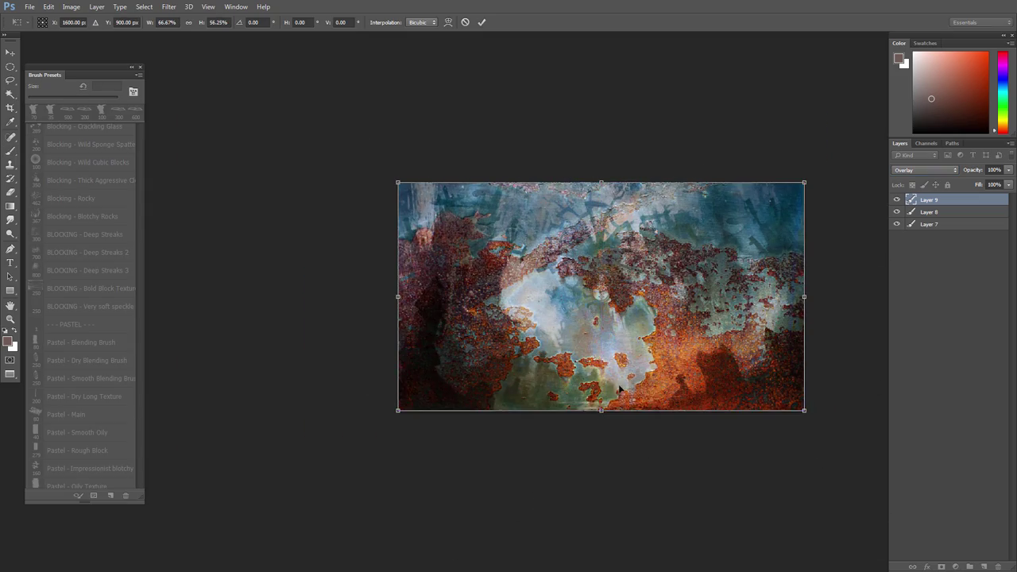
key(Return)
Step: Try blend modes such as Linear Burn, Soft Light, Pin Light, Hue, Luminosity and Saturation on the texture layer, comparing it shown and hidden
click(910, 171)
click(911, 180)
scroll(908, 173, down, 7)
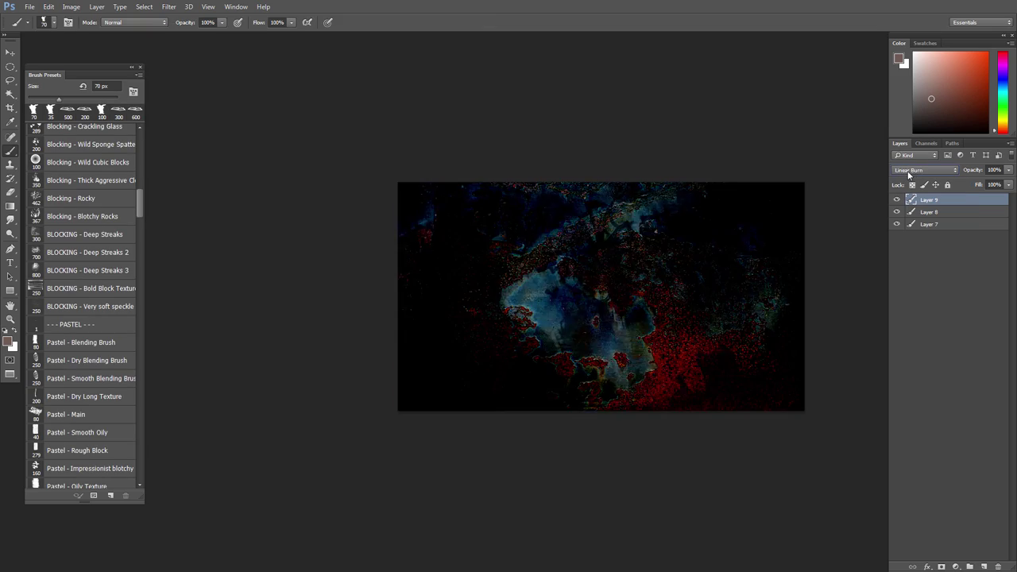
scroll(910, 175, down, 8)
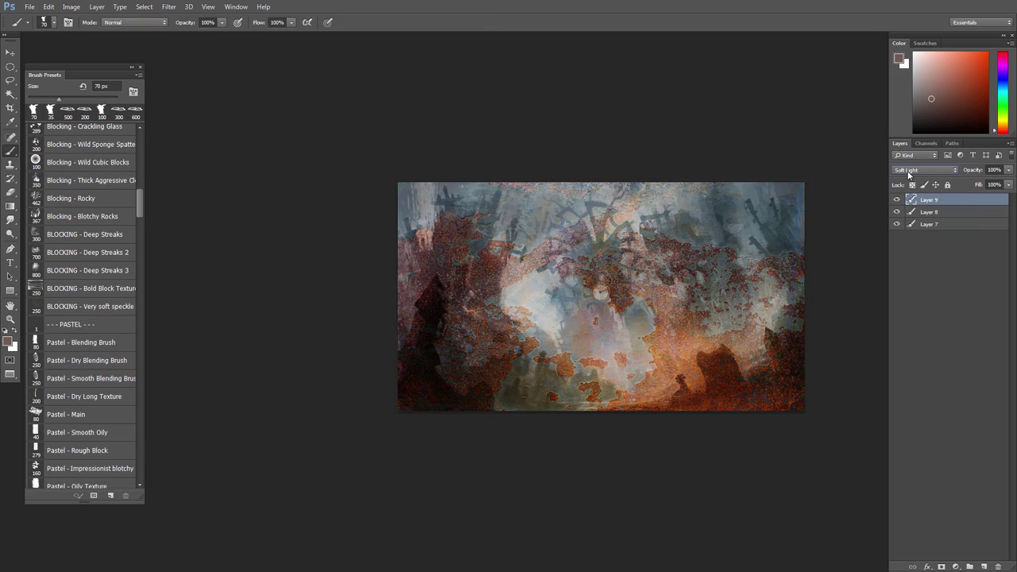
scroll(909, 175, down, 2)
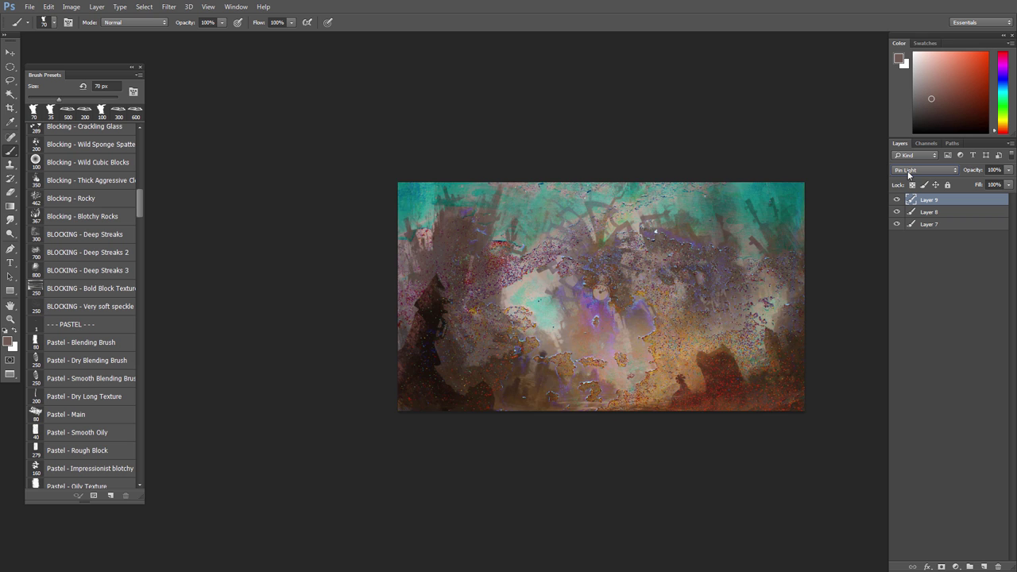
scroll(909, 174, down, 6)
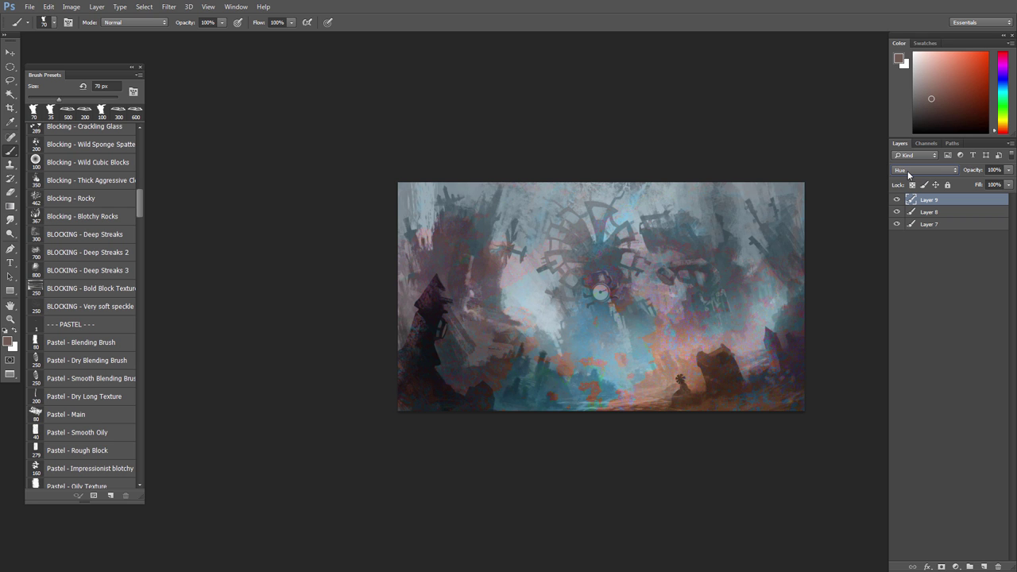
scroll(910, 175, down, 2)
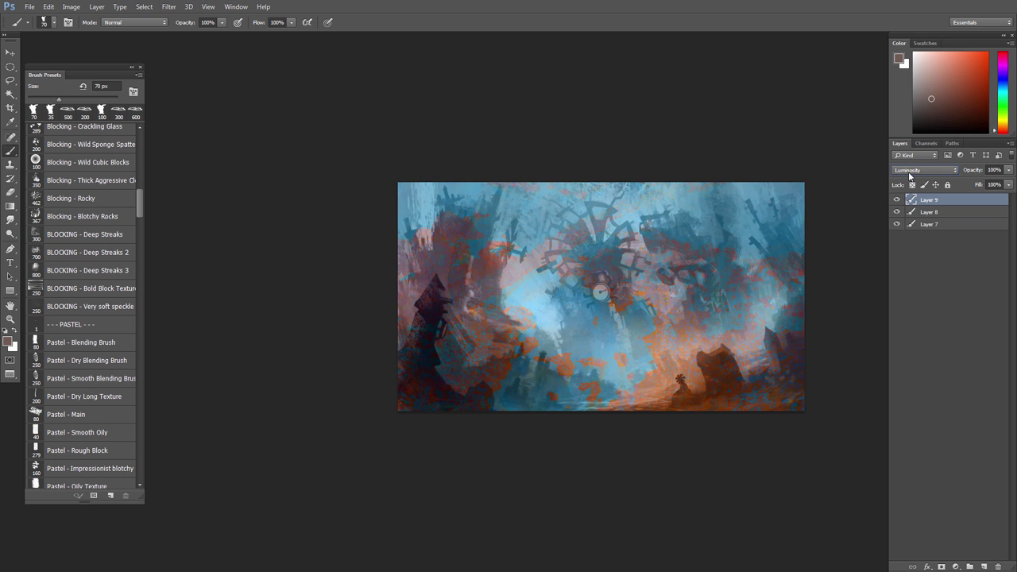
scroll(910, 175, up, 2)
click(897, 201)
click(897, 200)
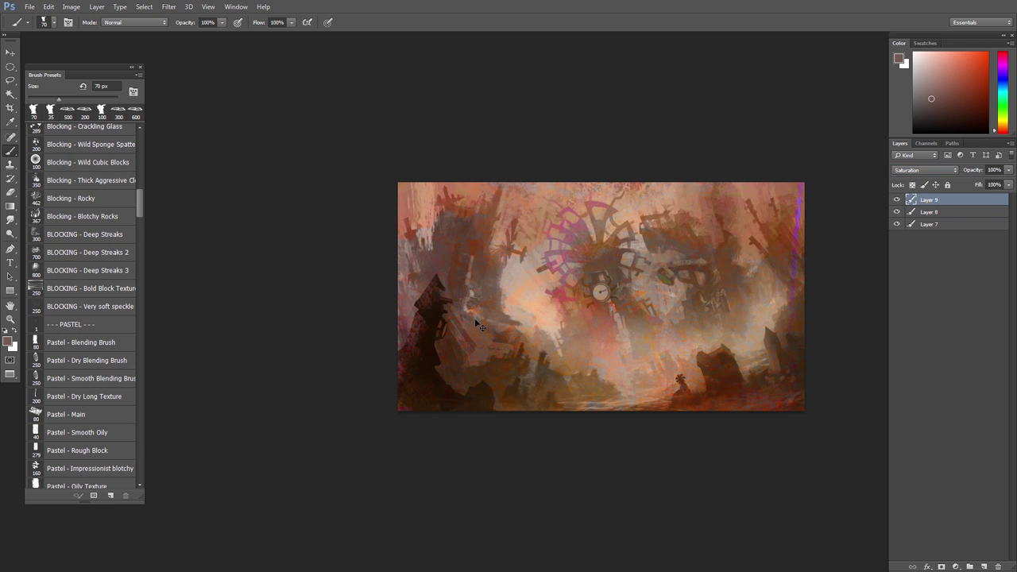
key(ctrl+u)
drag(828, 222, 781, 224)
click(944, 166)
Step: Lower the texture layer's opacity to 53% and set its blend mode to Pin Light
click(914, 171)
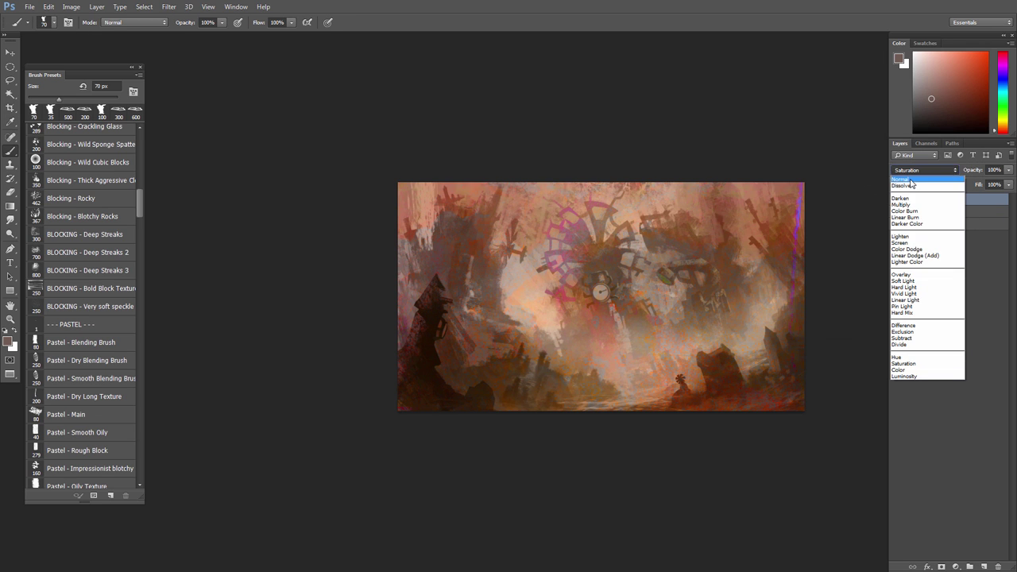
key(Escape)
scroll(938, 171, up, 10)
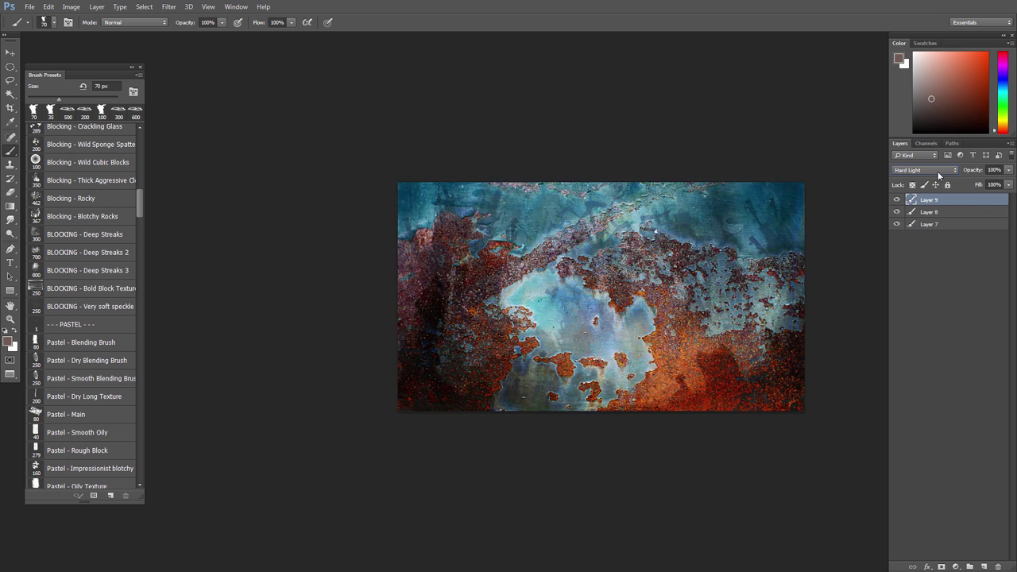
scroll(938, 171, up, 1)
click(1008, 170)
drag(1005, 182, 981, 182)
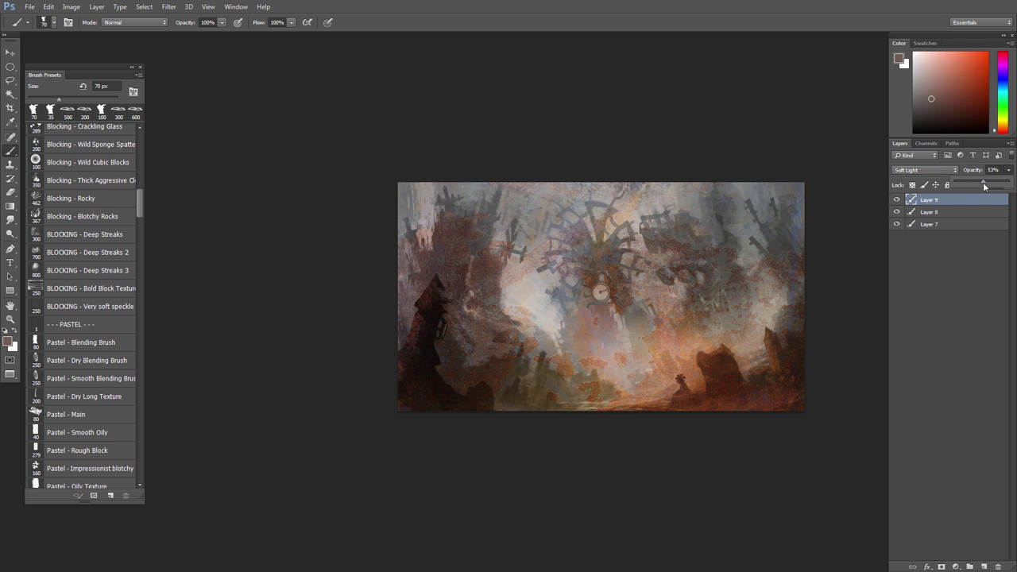
scroll(925, 176, down, 4)
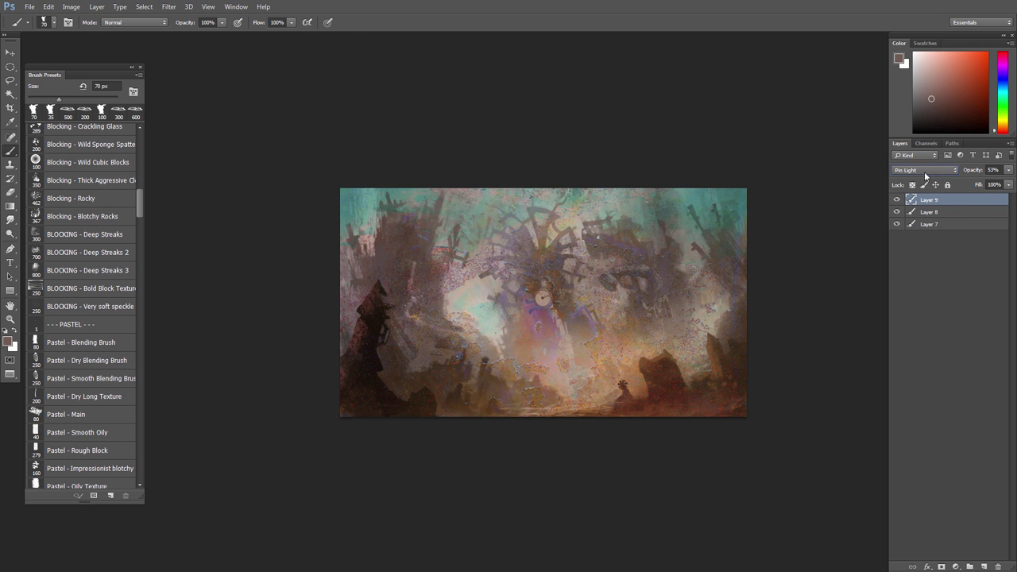
Step: Rotate the texture layer 180 degrees so that it still fills the canvas
key(ctrl+t)
drag(806, 221, 329, 332)
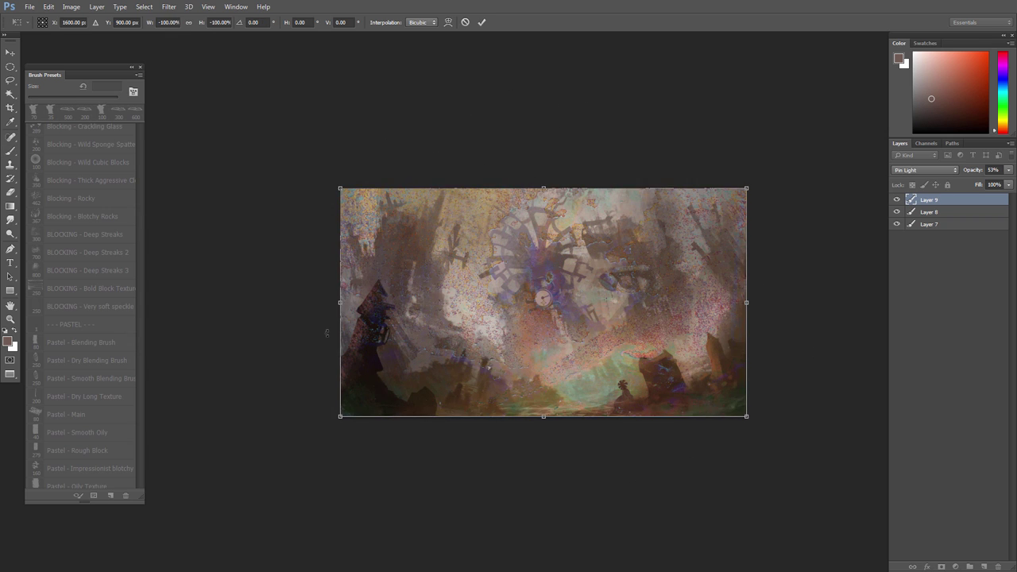
key(Return)
Step: Erase texture with the soft round eraser at 800 and 500 px over the bright opening, the hanging structures and the tower
drag(618, 329, 623, 351)
key(e)
key(alt+e)
right_click(481, 194)
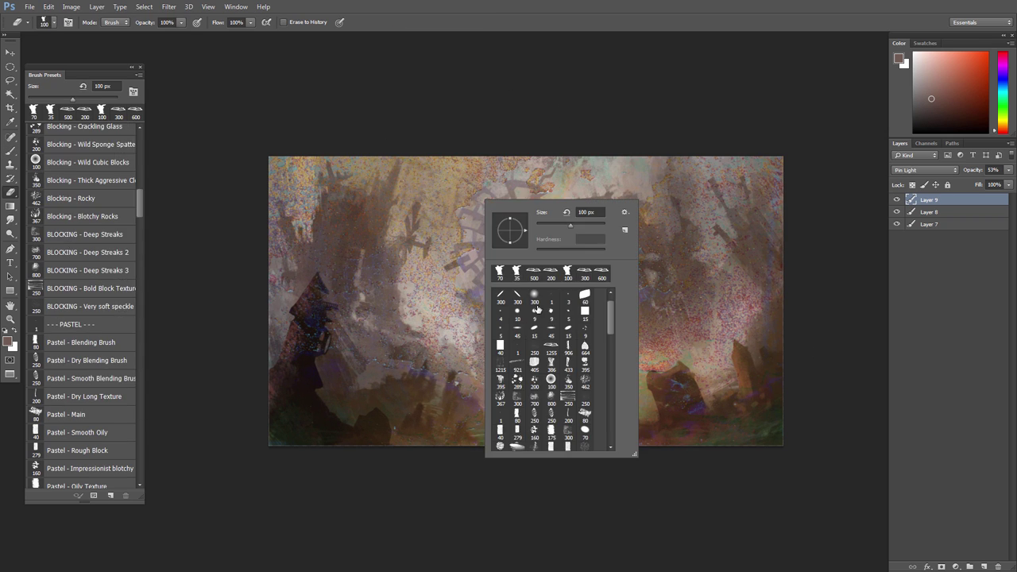
double_click(536, 293)
key(bracketright)
key(bracketright)
key(bracketright)
key(bracketright)
key(bracketright)
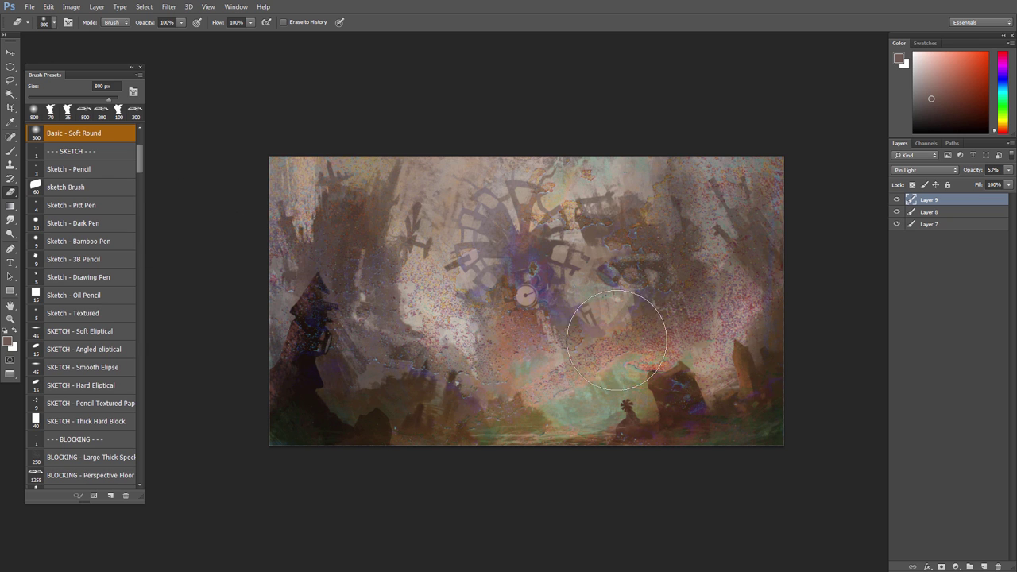
mouse_move(547, 377)
mouse_down()
mouse_move(482, 328)
mouse_move(492, 287)
mouse_move(435, 299)
mouse_up()
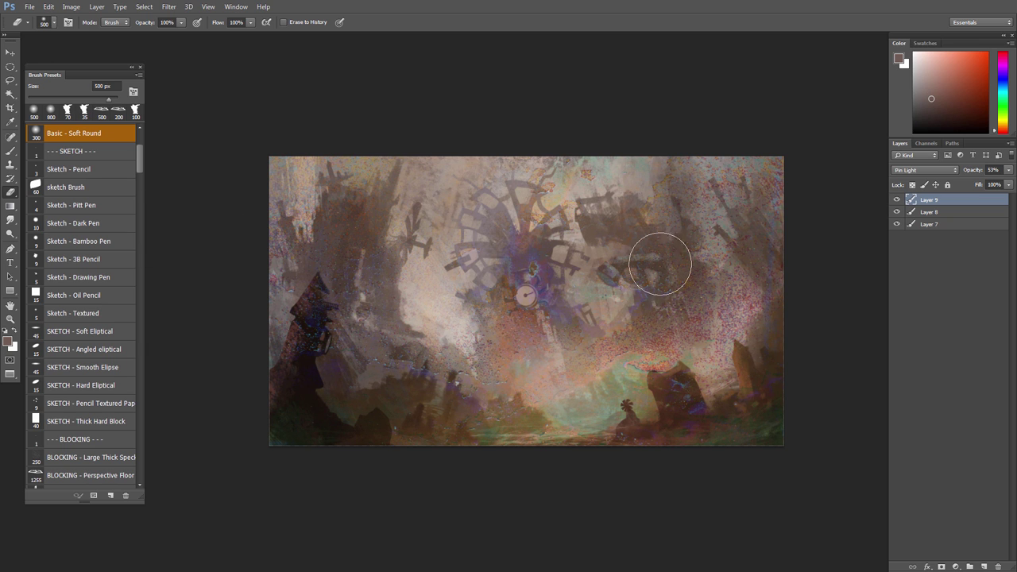
mouse_move(660, 264)
mouse_down()
mouse_move(733, 292)
mouse_move(730, 349)
mouse_move(685, 414)
mouse_up()
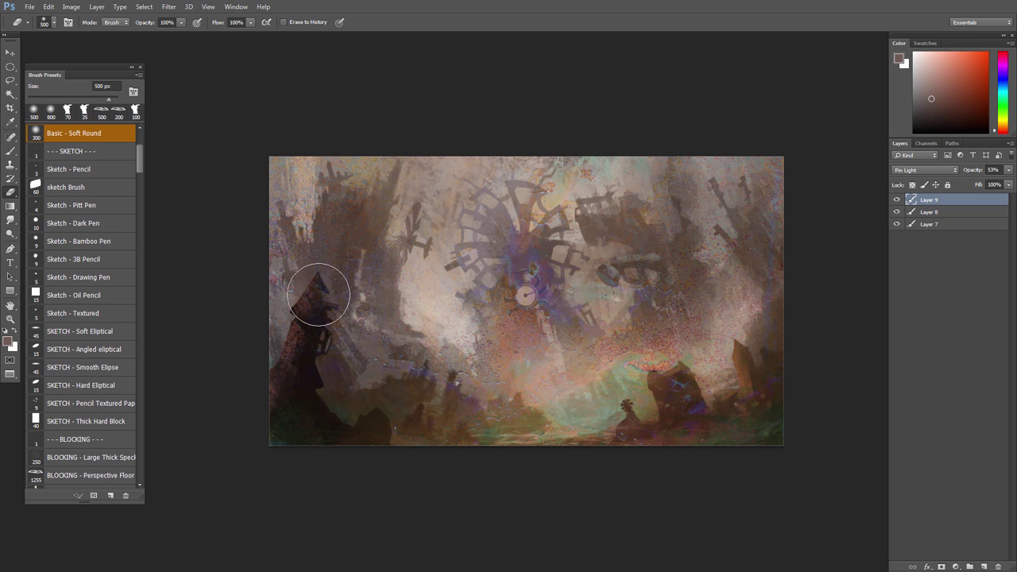
Step: Shift the texture layer's hue slightly with Hue/Saturation
drag(574, 319, 559, 319)
key(ctrl+u)
mouse_move(827, 223)
mouse_down()
mouse_move(807, 225)
mouse_move(840, 226)
mouse_up()
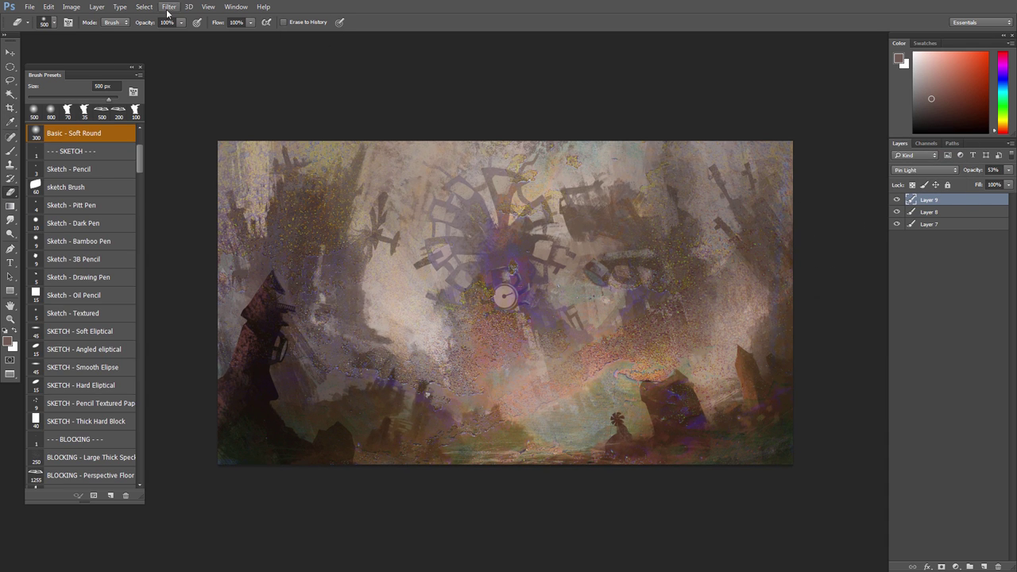
Step: Soften the texture layer's speckles with a slight Gaussian Blur
click(168, 9)
mouse_move(181, 127)
click(131, 201)
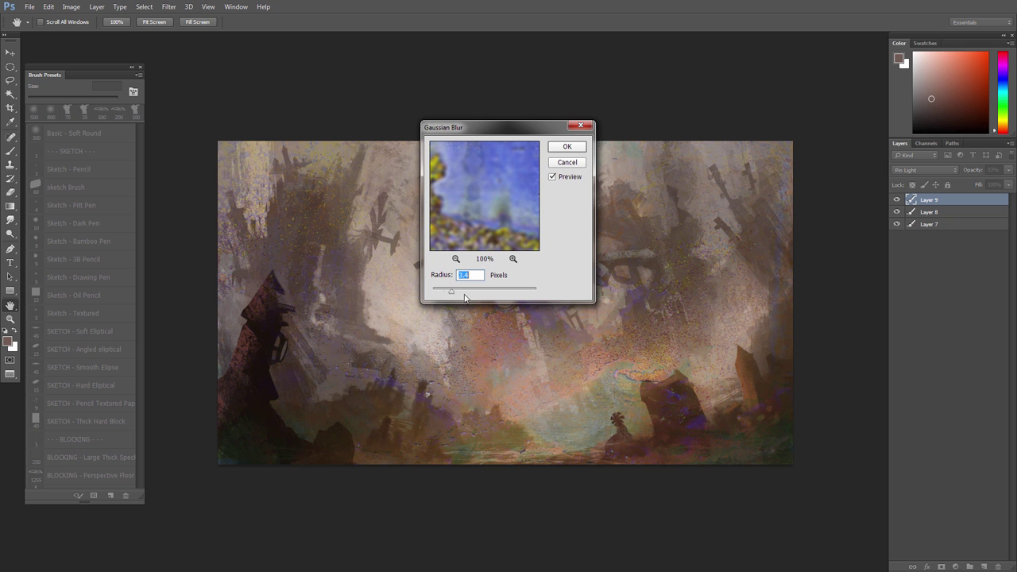
drag(445, 296, 450, 295)
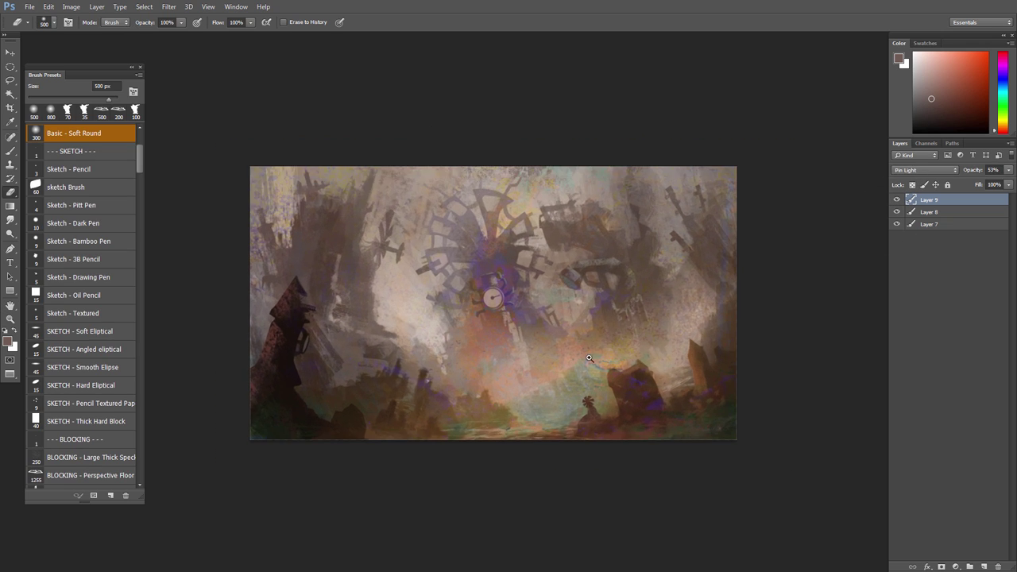
Step: Flip the canvas horizontally and merge all three layers into one
key(ctrl+shift+h)
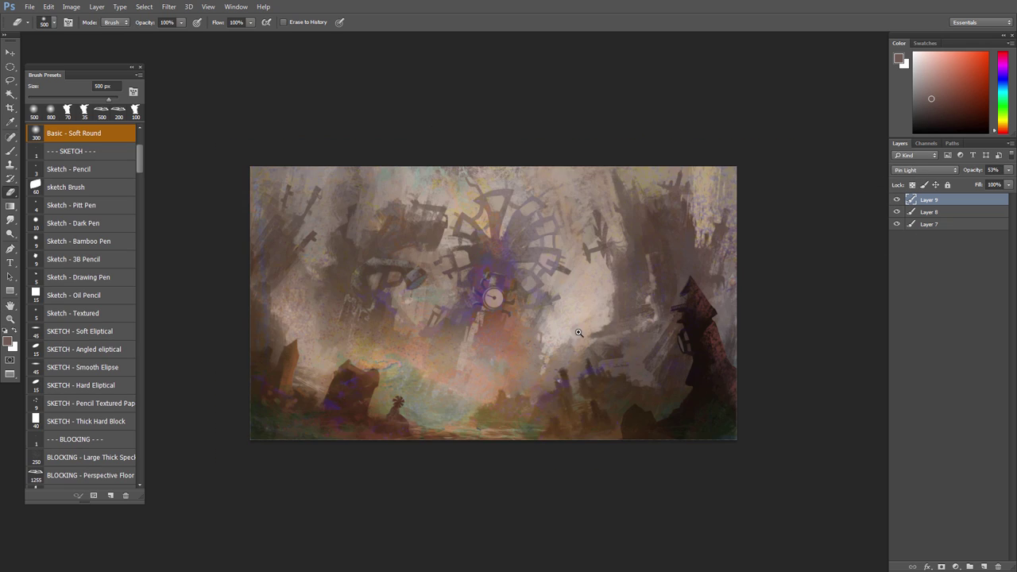
drag(583, 333, 577, 332)
shift+click(921, 225)
key(ctrl+e)
Step: Add a Color Balance adjustment layer and try shifting its highlights toward yellow and red
click(956, 567)
click(949, 444)
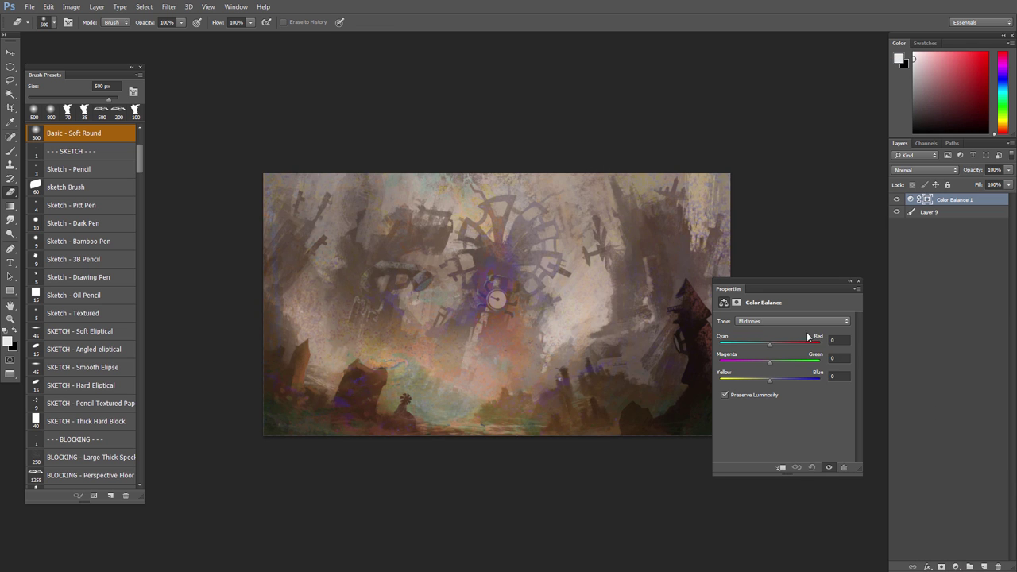
click(768, 321)
click(767, 346)
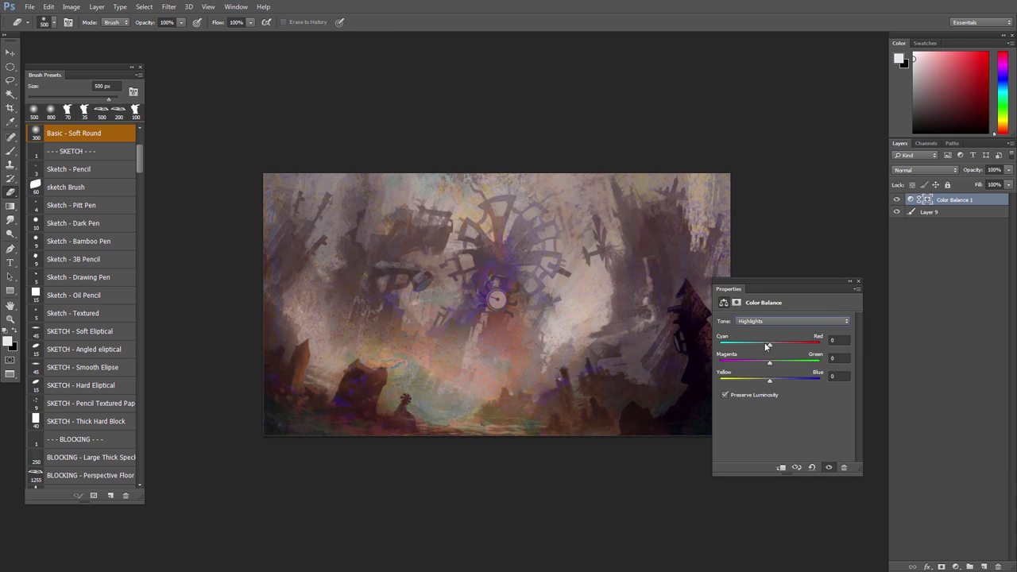
drag(769, 379, 763, 383)
drag(777, 345, 784, 345)
click(858, 281)
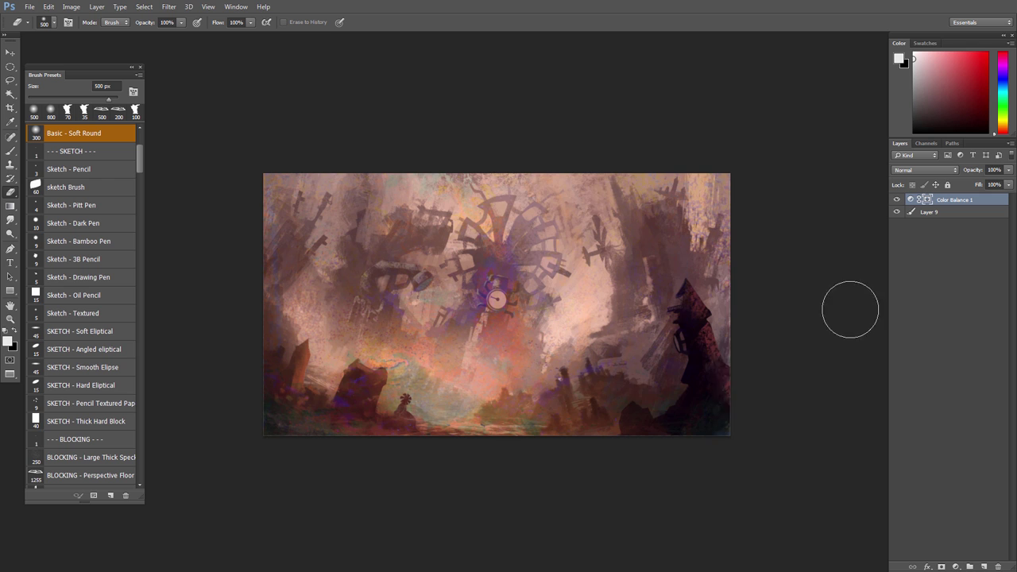
key(ctrl+z)
Step: Reopen the Color Balance shadows, which carry the red shift, and try the highlights at -41 toward cyan
double_click(911, 199)
click(768, 322)
click(768, 331)
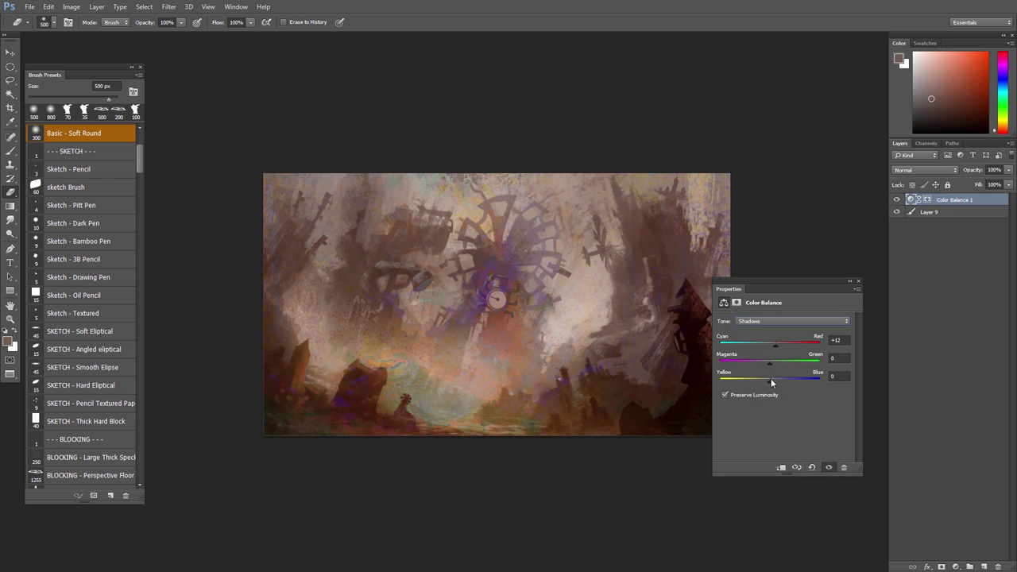
click(771, 321)
click(767, 346)
drag(768, 344, 749, 346)
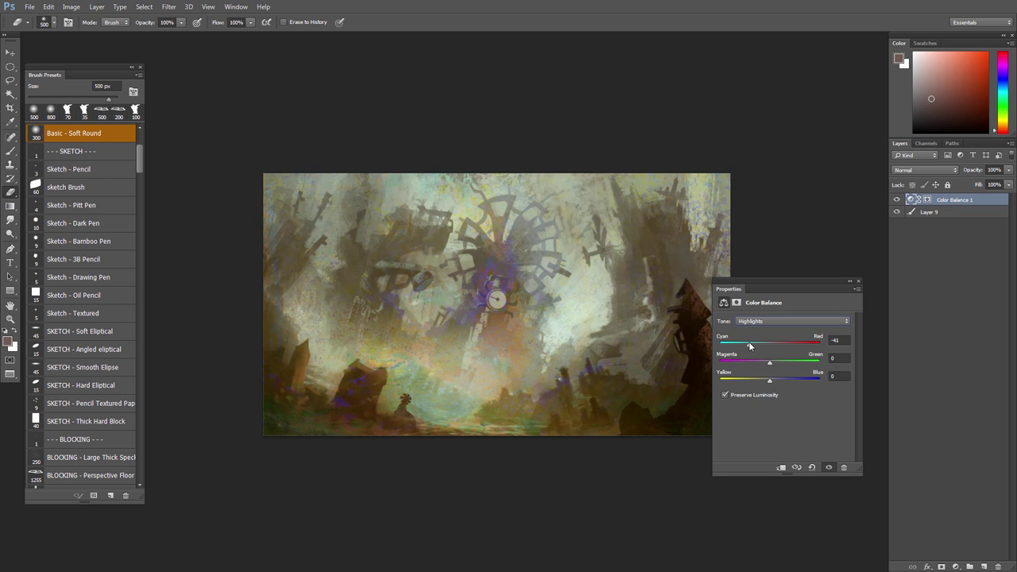
key(ctrl+z)
Step: Shift the Color Balance shadows slightly toward yellow and close the adjustment's settings
click(785, 321)
click(783, 331)
drag(770, 382, 762, 380)
click(768, 321)
click(766, 341)
click(858, 281)
Step: Compare the painting with and without the Color Balance adjustment, and discard it
drag(728, 350, 704, 374)
click(897, 201)
click(897, 200)
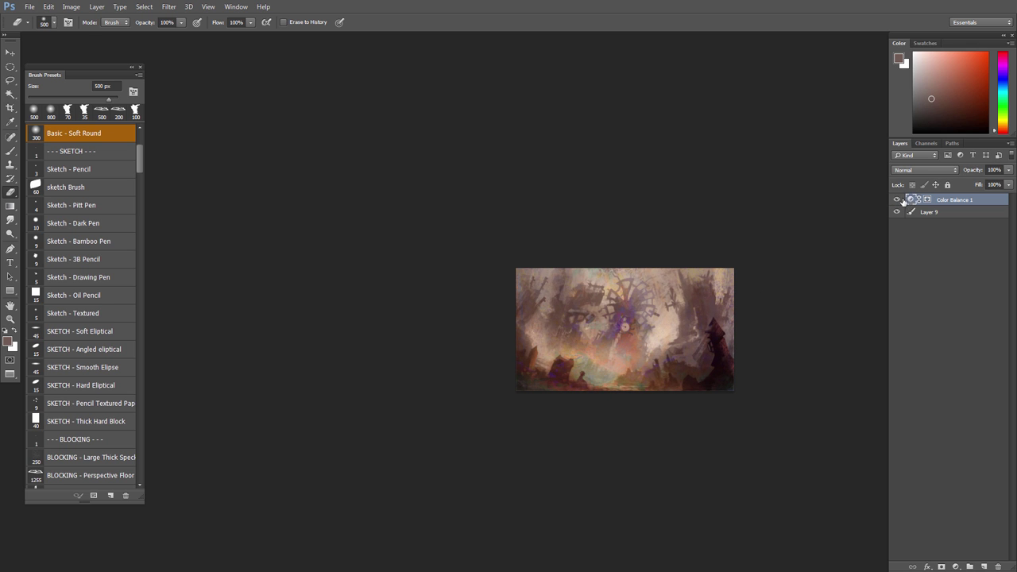
scroll(817, 352, up, 2)
key(ctrl+e)
scroll(525, 354, up, 3)
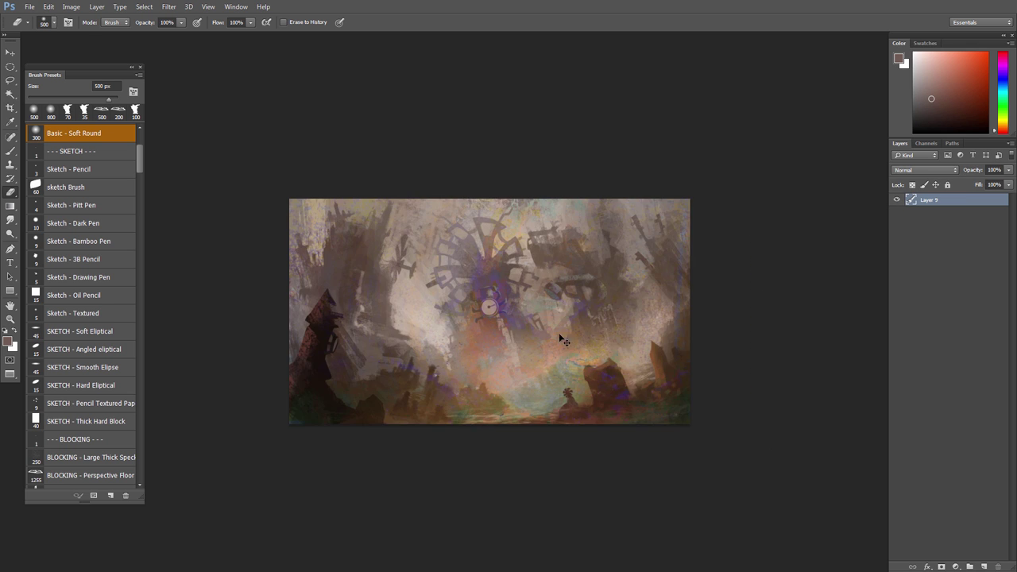
Step: Add a Brightness/Contrast adjustment layer with brightness -27 and contrast about 60, and invert its mask
scroll(714, 320, down, 2)
click(956, 566)
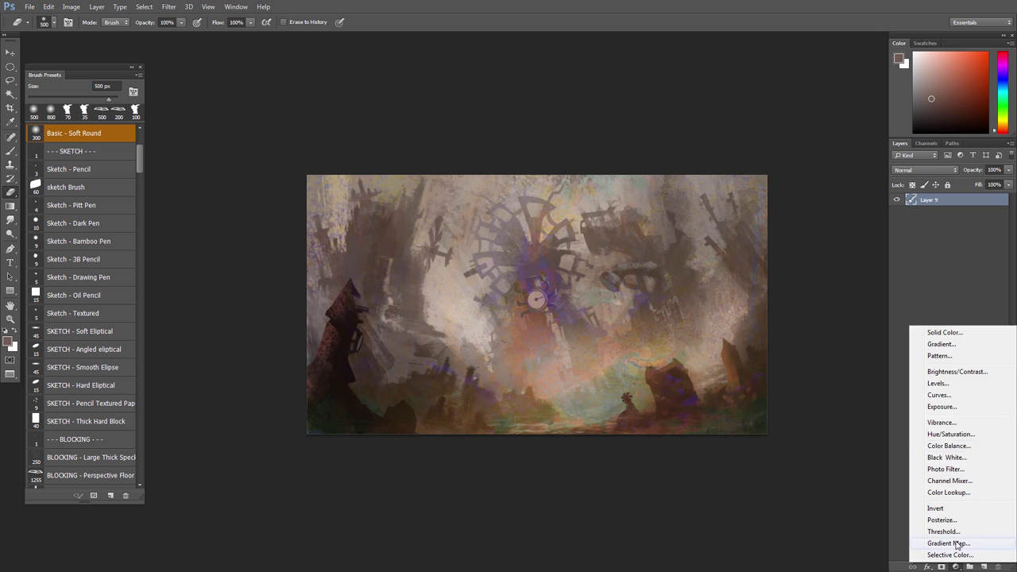
click(954, 372)
drag(783, 370, 771, 347)
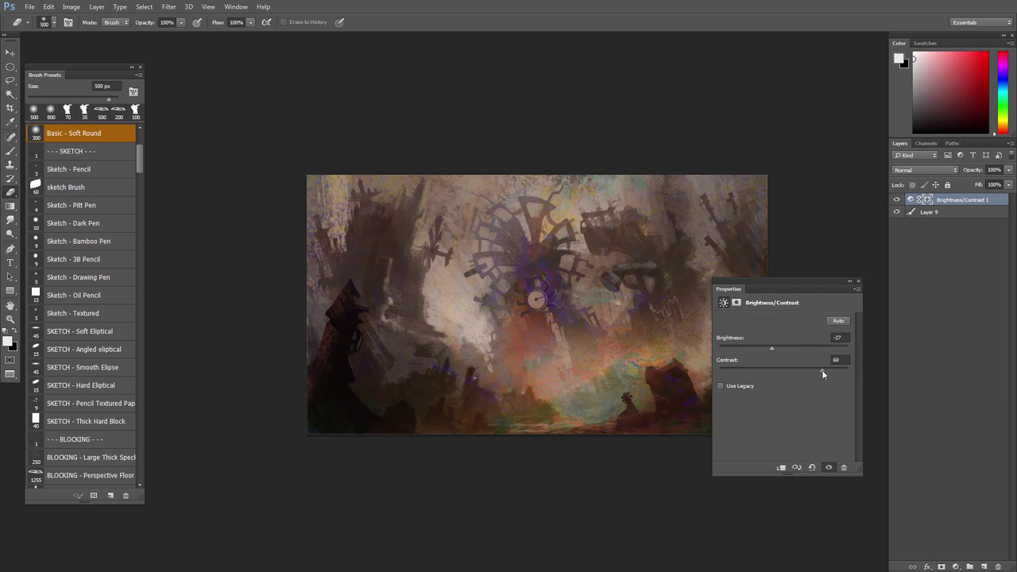
click(858, 282)
key(ctrl+i)
Step: Reveal the darkening on the adjustment's mask with a 500 px soft round brush over the fan's centre, the tower and the dark structure behind it
key(b)
right_click(554, 312)
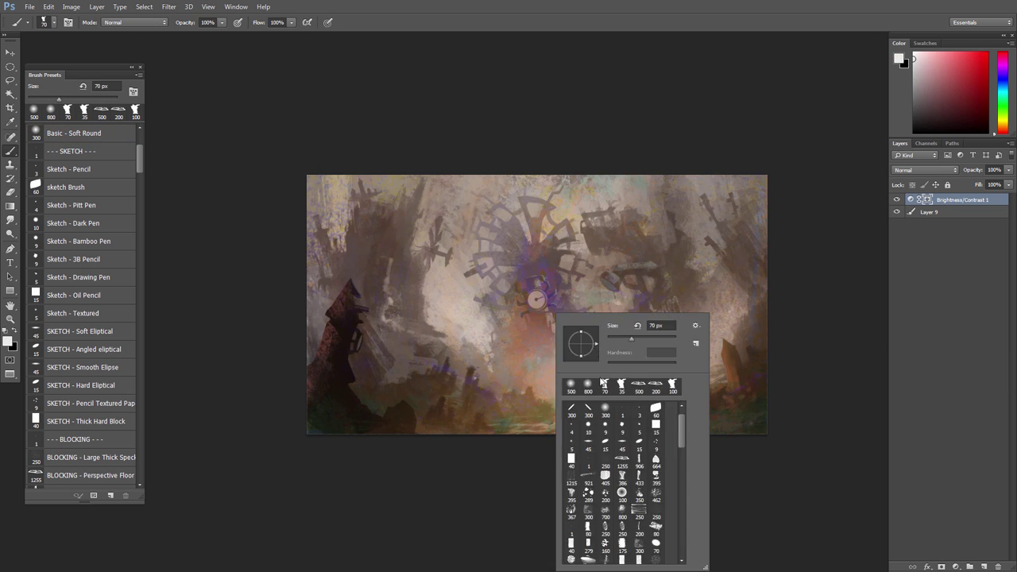
double_click(588, 384)
key(bracketleft)
key(bracketleft)
key(bracketleft)
mouse_move(537, 295)
mouse_down()
mouse_move(546, 354)
mouse_move(538, 276)
mouse_up()
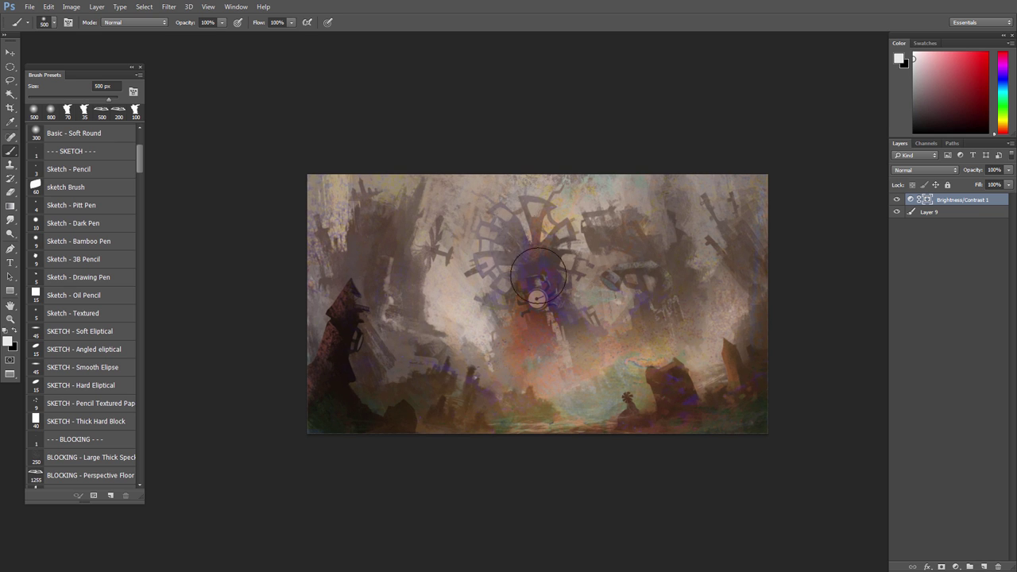
drag(361, 379, 359, 424)
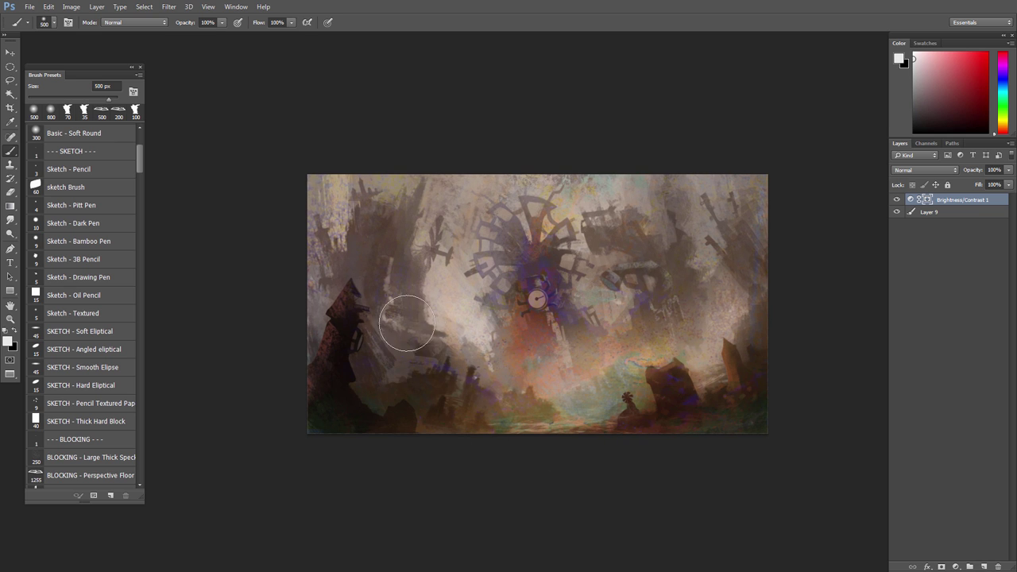
drag(388, 208, 391, 352)
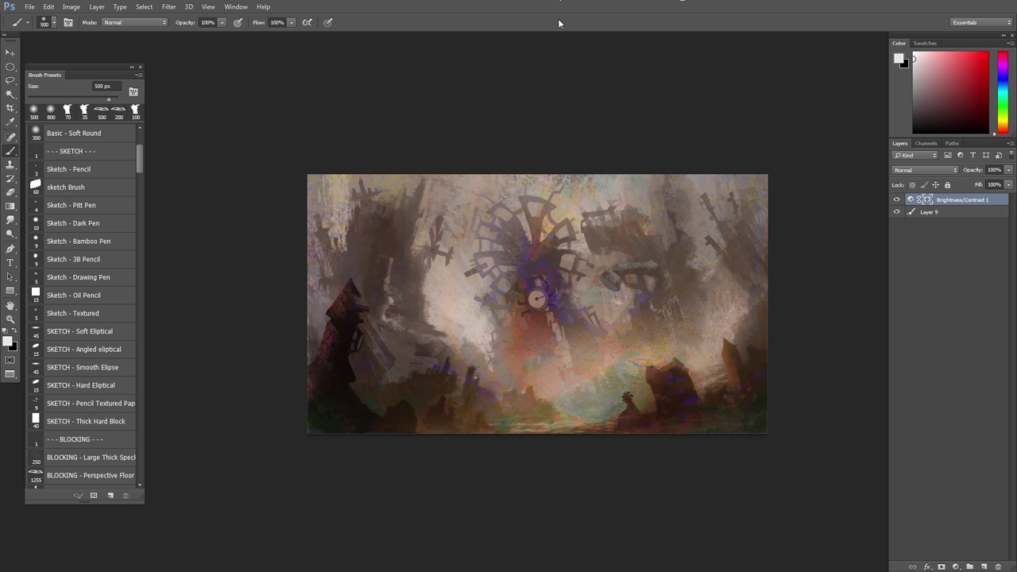
Step: Paint more darkening into the Brightness/Contrast mask around the fan and tower, and compare the painting with and without the adjustment
drag(460, 253, 497, 254)
drag(472, 322, 450, 316)
drag(532, 317, 544, 315)
drag(622, 272, 607, 271)
click(898, 200)
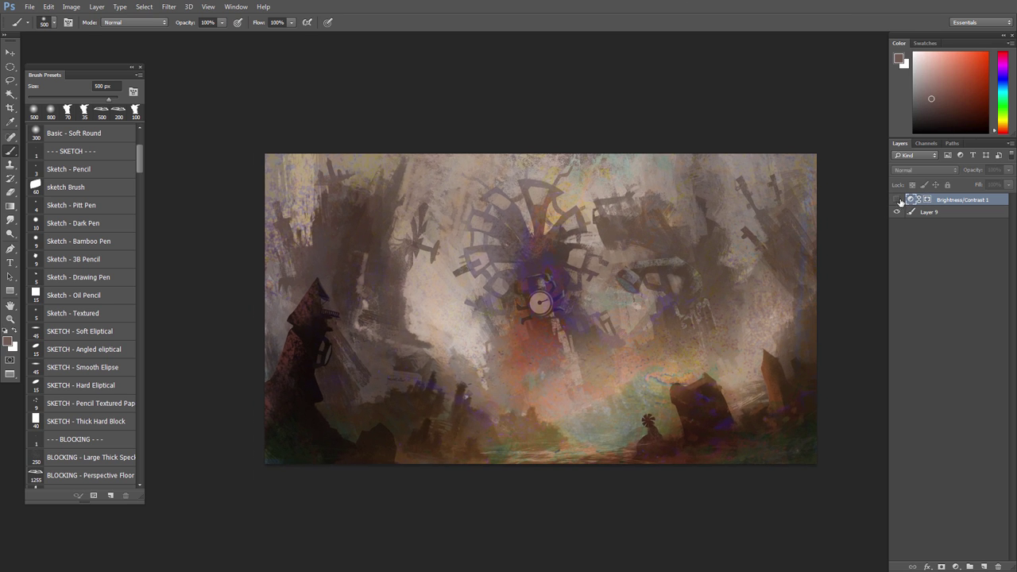
click(900, 201)
Step: Brush white on the adjustment's mask over the dark structures on both sides of the fan, and flip the canvas horizontally
key(d)
key(x)
drag(346, 266, 369, 318)
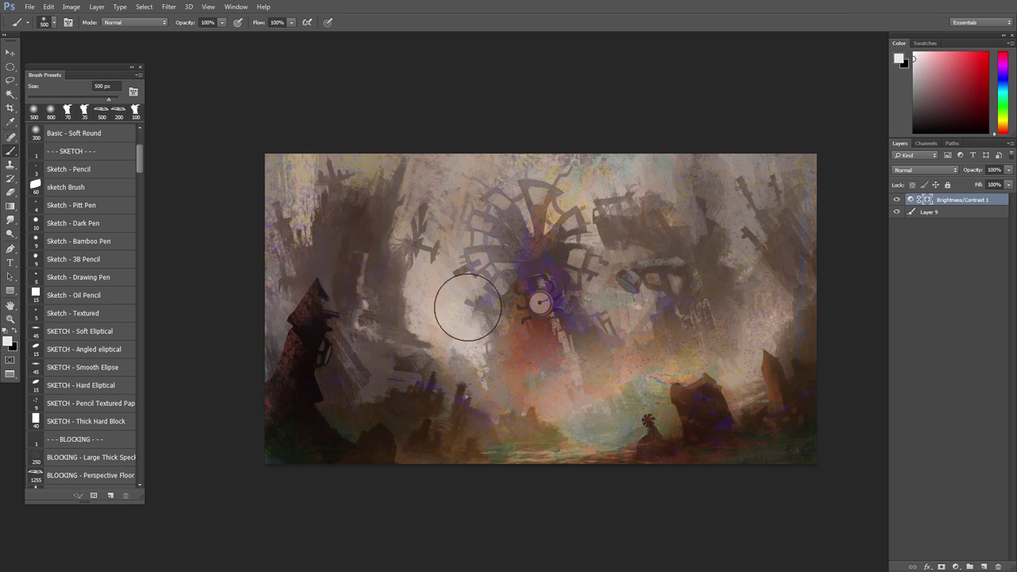
drag(811, 266, 800, 342)
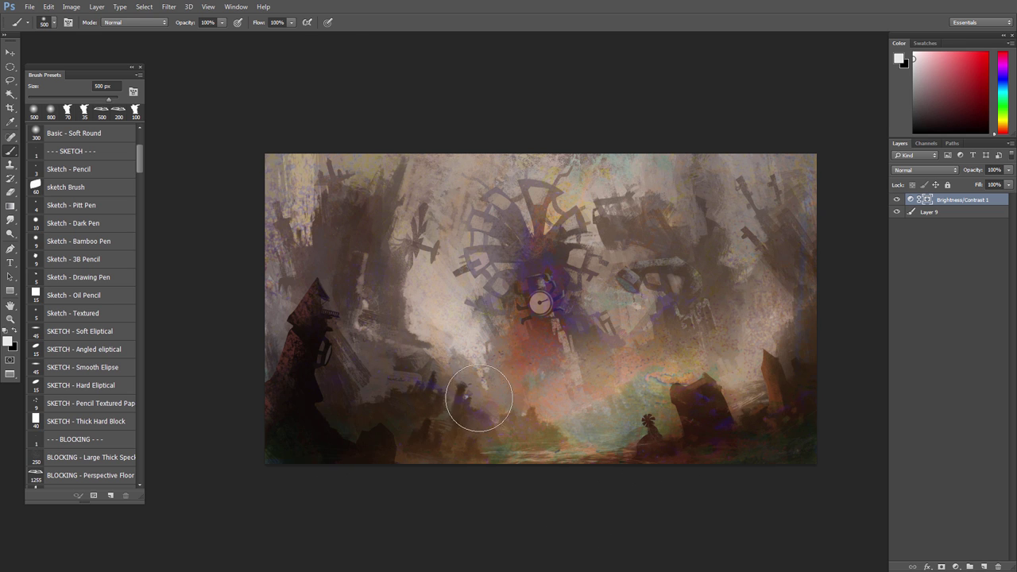
key(ctrl+shift+h)
drag(385, 330, 343, 341)
drag(561, 348, 531, 345)
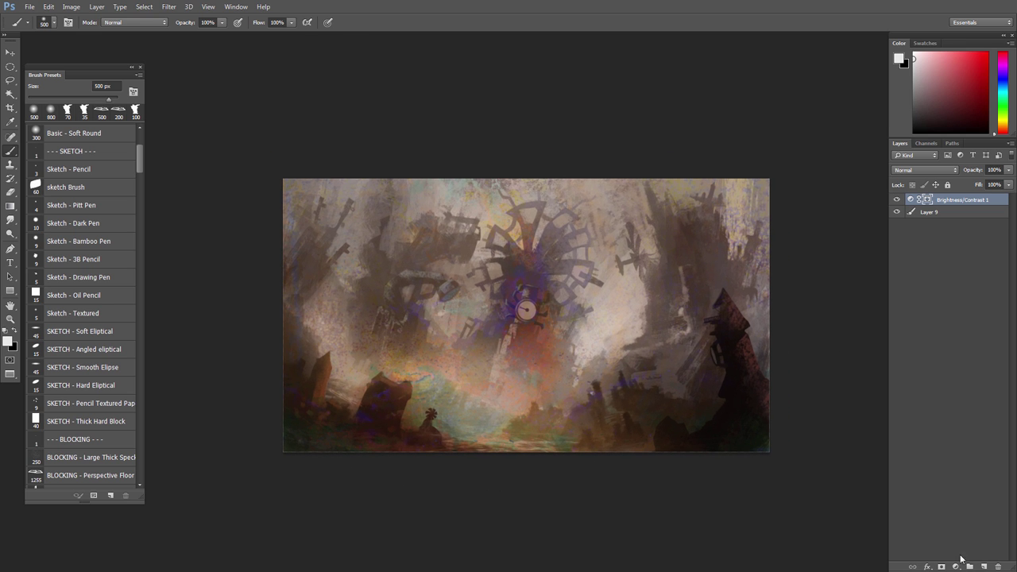
Step: Add a new Overlay layer and brush a soft pale orange glow into the bright gap between the fan and the dark tower
click(984, 566)
click(925, 170)
click(911, 276)
alt+click(664, 250)
click(923, 52)
click(1002, 129)
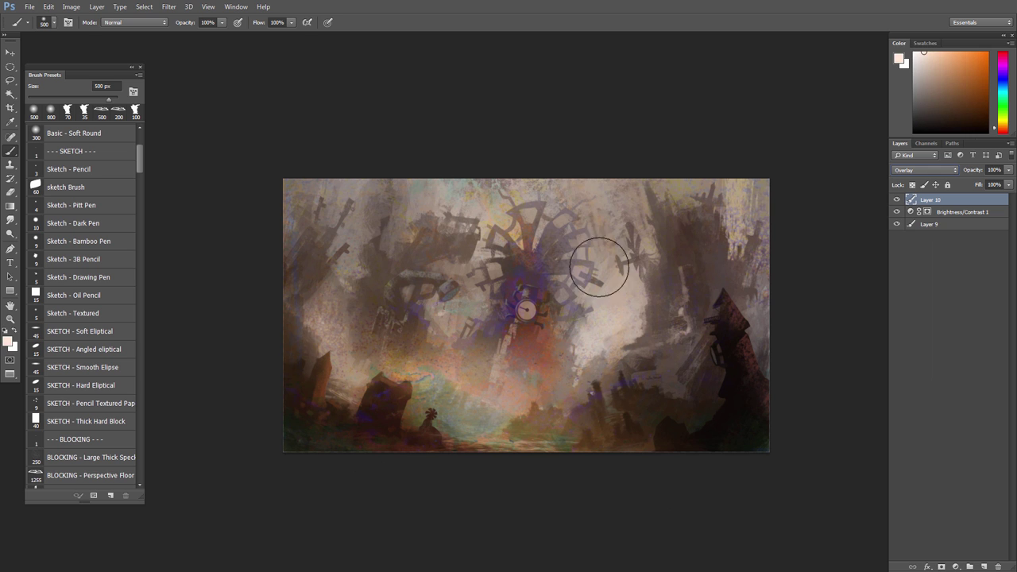
drag(603, 297, 614, 208)
Step: Warm the glow layer with Hue/Saturation at hue +3, saturation +48 and lightness about -12
key(ctrl+u)
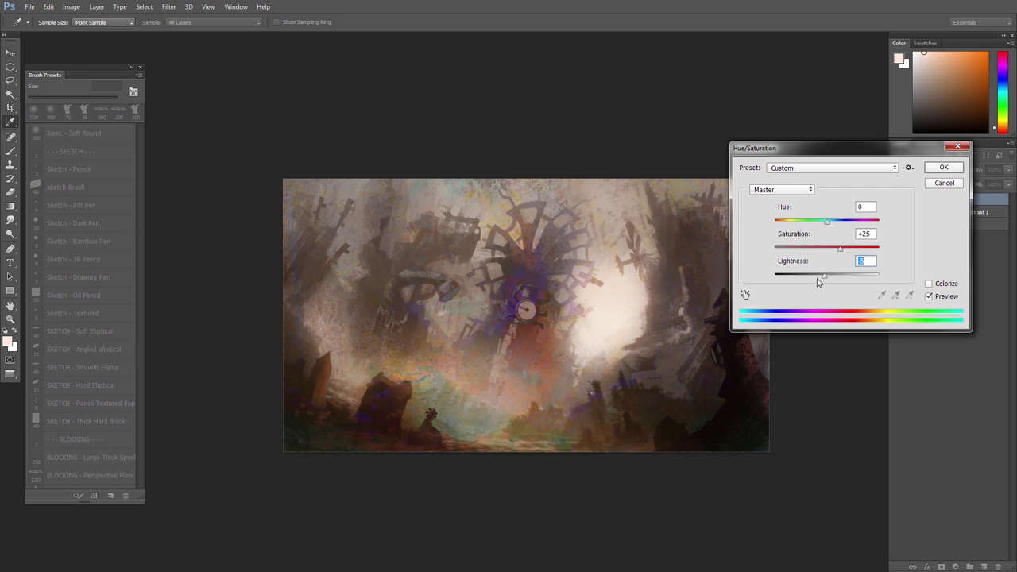
drag(818, 282, 809, 278)
drag(826, 222, 818, 227)
drag(814, 277, 820, 278)
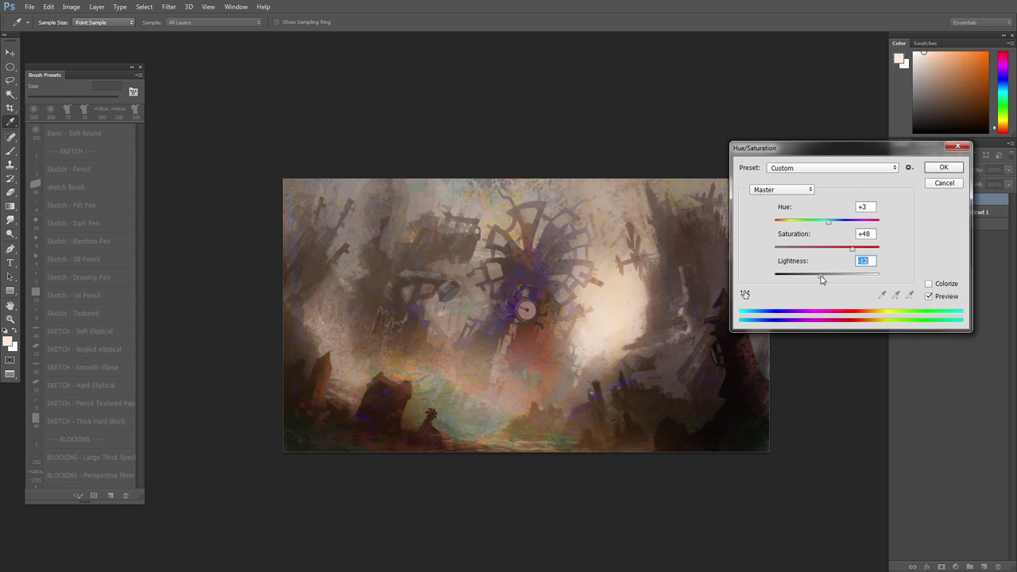
click(943, 167)
Step: Sample the glow's peach colour with its layer isolated, and brush more glow on the fan's other side, across the sky and over the misty ground
alt+click(898, 200)
alt+click(610, 305)
alt+click(898, 200)
mouse_move(455, 310)
mouse_down()
mouse_move(481, 250)
mouse_move(471, 186)
mouse_up()
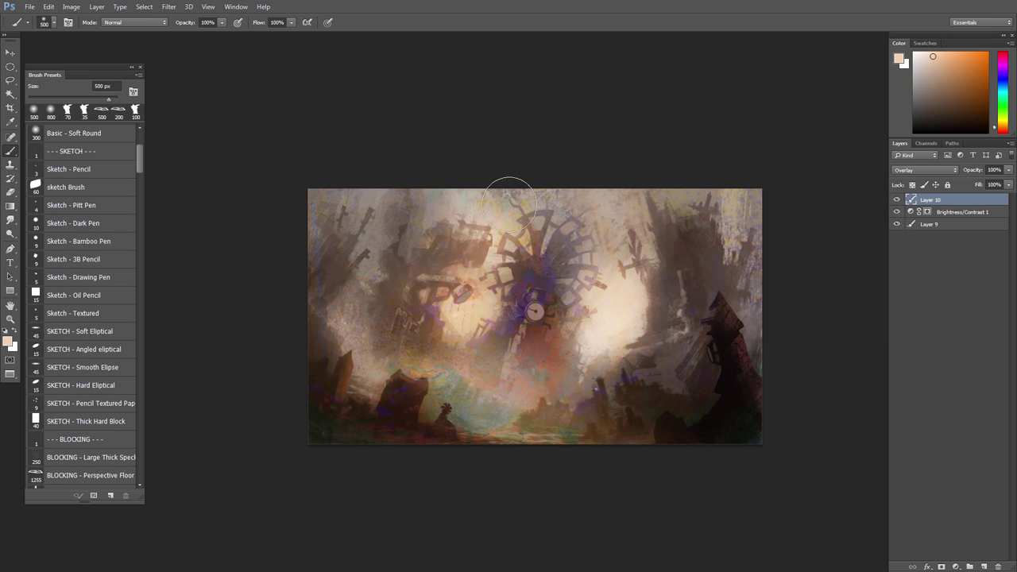
mouse_move(637, 216)
mouse_down()
mouse_move(762, 291)
mouse_move(593, 386)
mouse_move(365, 368)
mouse_up()
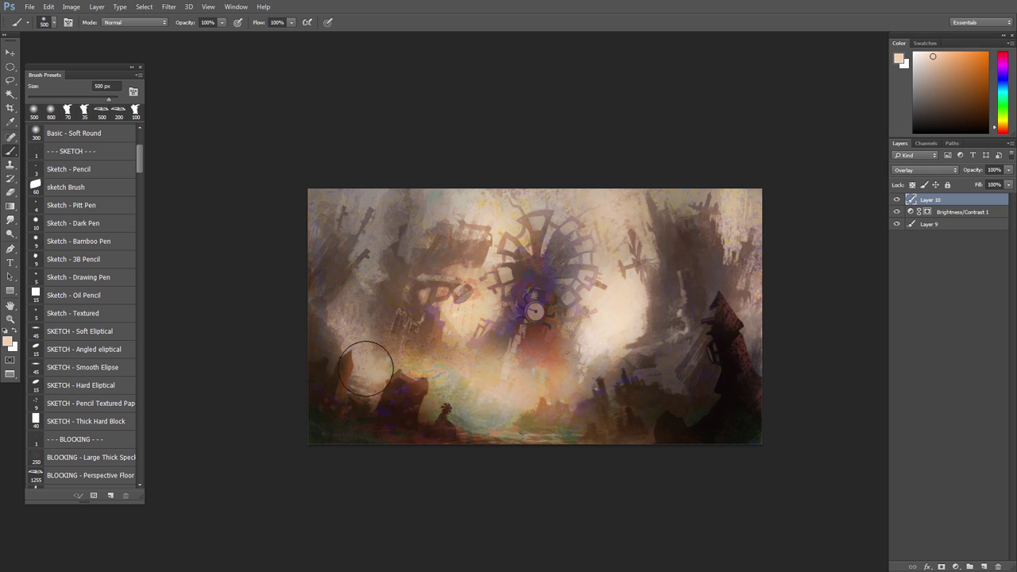
Step: Set the glow layer's blend mode to Soft Light and compare the painting with and without it
click(924, 169)
click(924, 285)
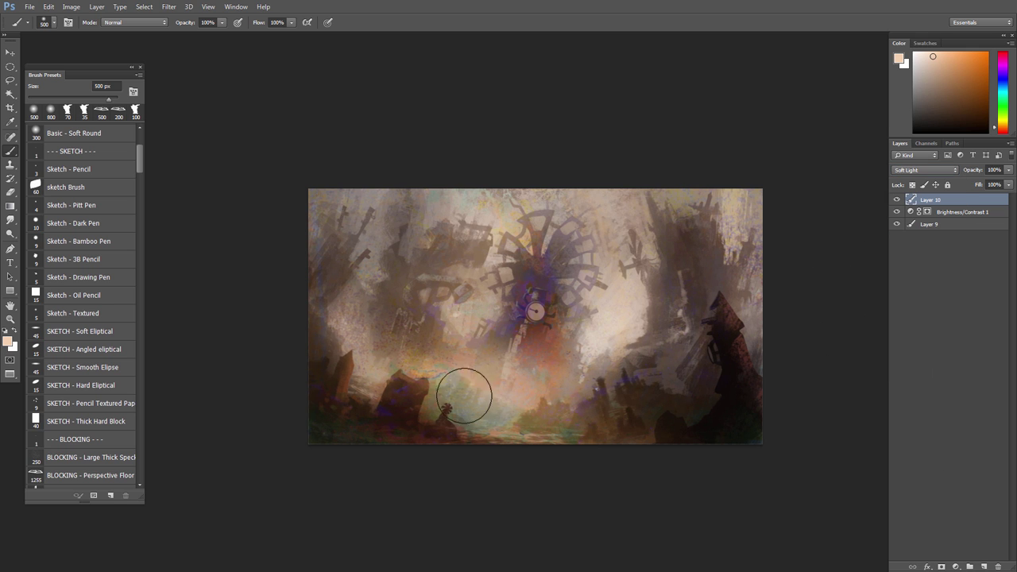
click(897, 199)
click(897, 199)
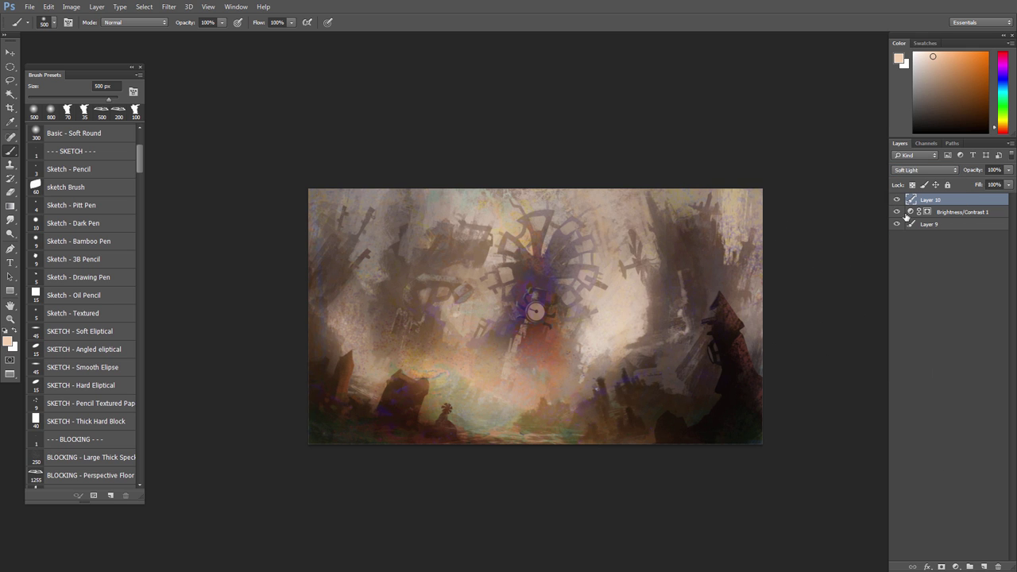
Step: Erase glow from the dark structures and around the fan with a 700 px soft round eraser, and brush some into the opposite sky
key(e)
ctrl+drag(532, 334, 521, 332)
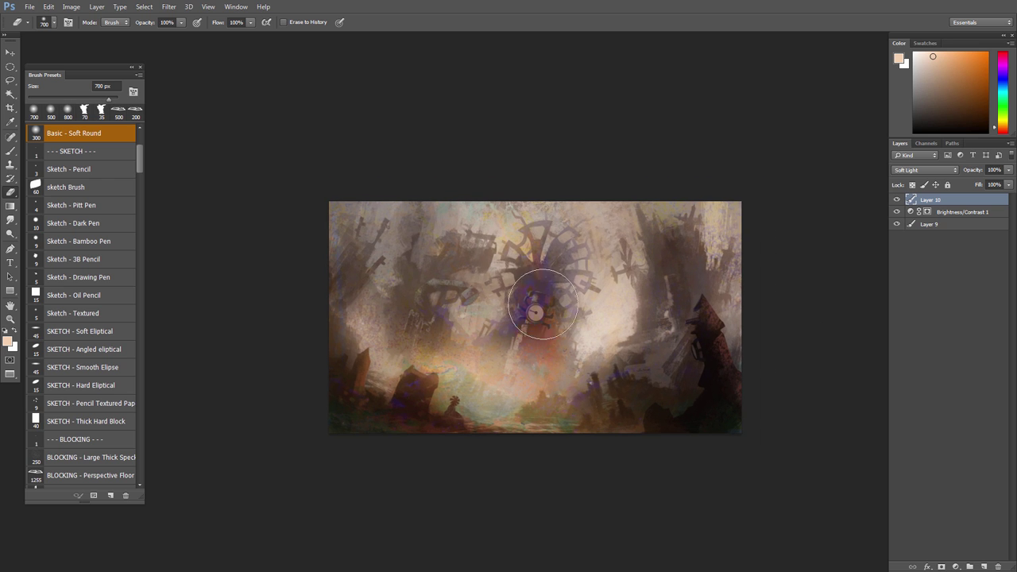
key(b)
mouse_move(409, 253)
mouse_down()
mouse_move(390, 204)
mouse_move(377, 220)
mouse_up()
key(e)
drag(717, 232, 732, 308)
drag(614, 270, 596, 214)
Step: Brush more peach glow around the fan, up into the sky and along the misty ground with the 500 px soft round brush
key(b)
mouse_move(556, 349)
mouse_down()
mouse_move(390, 318)
mouse_move(396, 251)
mouse_move(470, 220)
mouse_move(429, 215)
mouse_up()
mouse_move(527, 208)
mouse_down()
mouse_move(486, 287)
mouse_move(484, 340)
mouse_up()
drag(503, 411, 615, 412)
key(e)
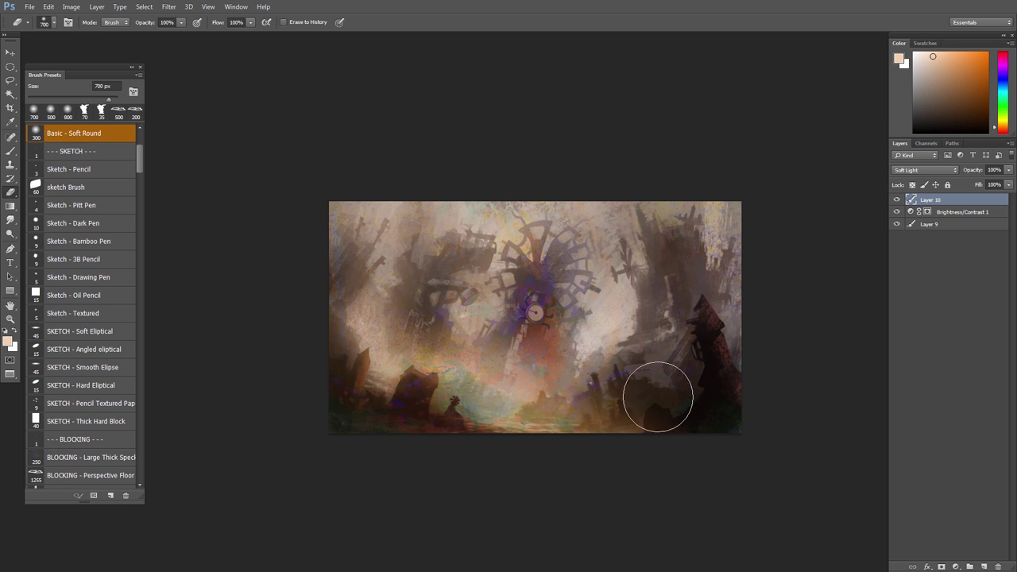
Step: Shift the glow layer's hue with Hue/Saturation, and set the layer's opacity to 59%
scroll(380, 266, down, 2)
key(ctrl+u)
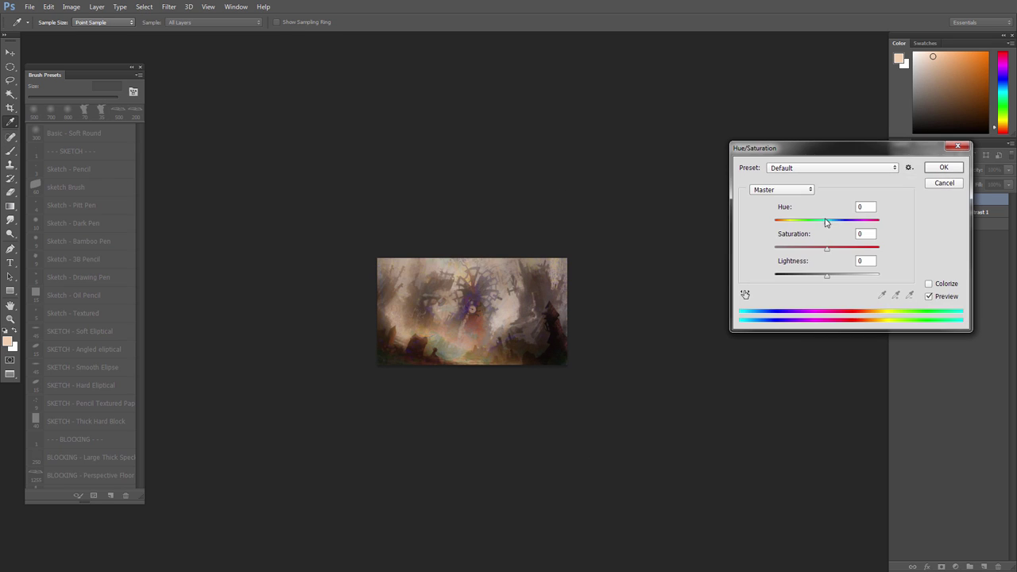
drag(825, 222, 837, 227)
click(957, 174)
key(b)
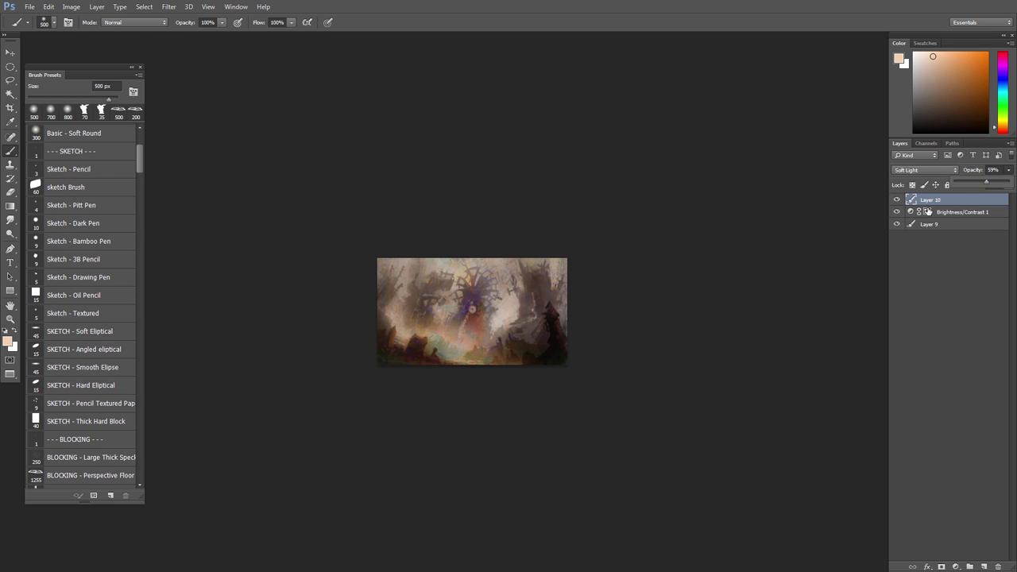
scroll(499, 351, up, 1)
drag(499, 350, 488, 350)
click(911, 173)
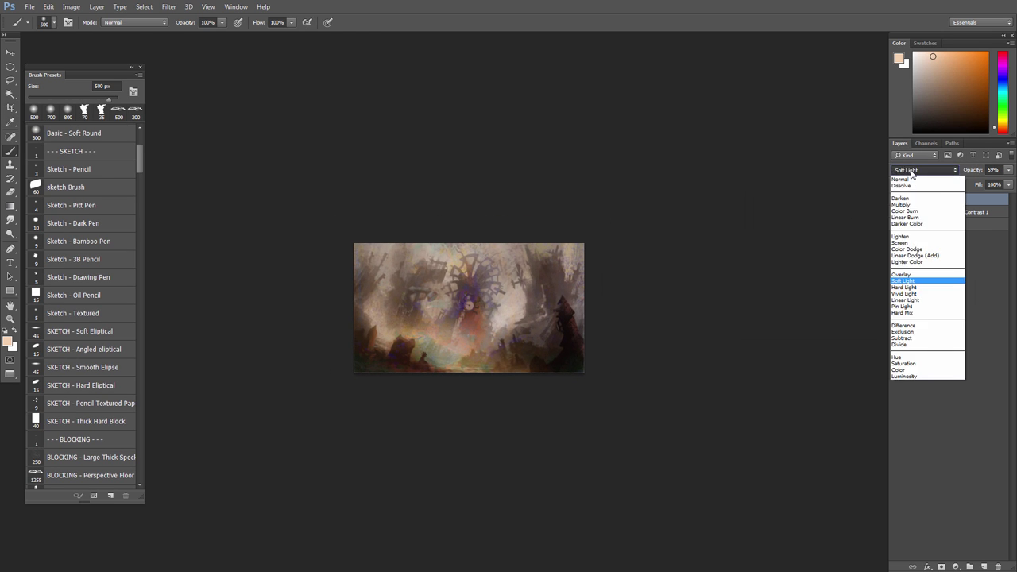
click(974, 210)
Step: Add a new Multiply layer above the glow layer and sample a dark mauve from the dark structure beside the fan
click(984, 566)
click(909, 172)
click(901, 204)
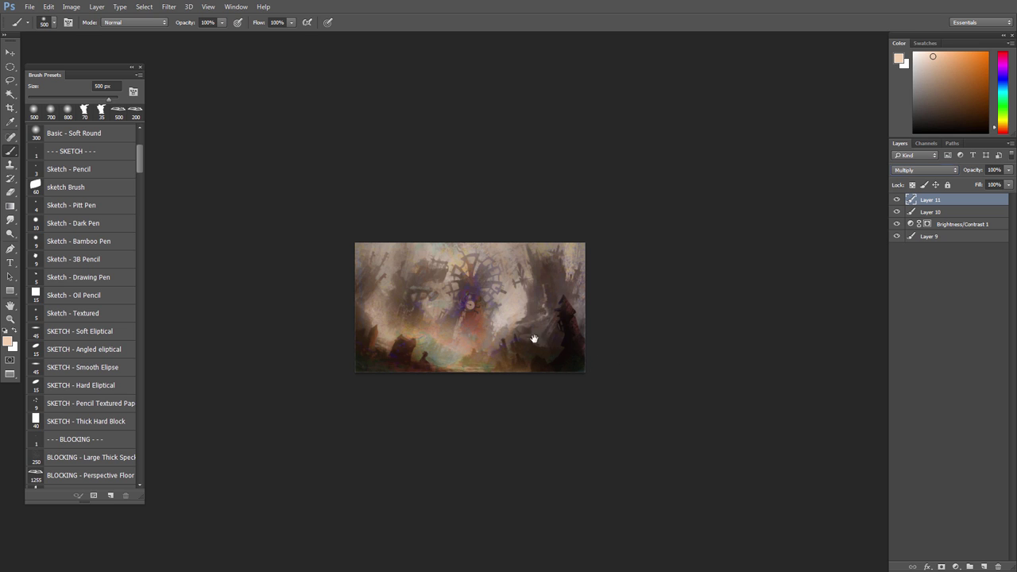
drag(534, 339, 535, 339)
alt+click(541, 291)
Step: Fill the new layer with a Foreground to Transparent linear gradient running from the dark tower's side across the painting
key(g)
click(56, 22)
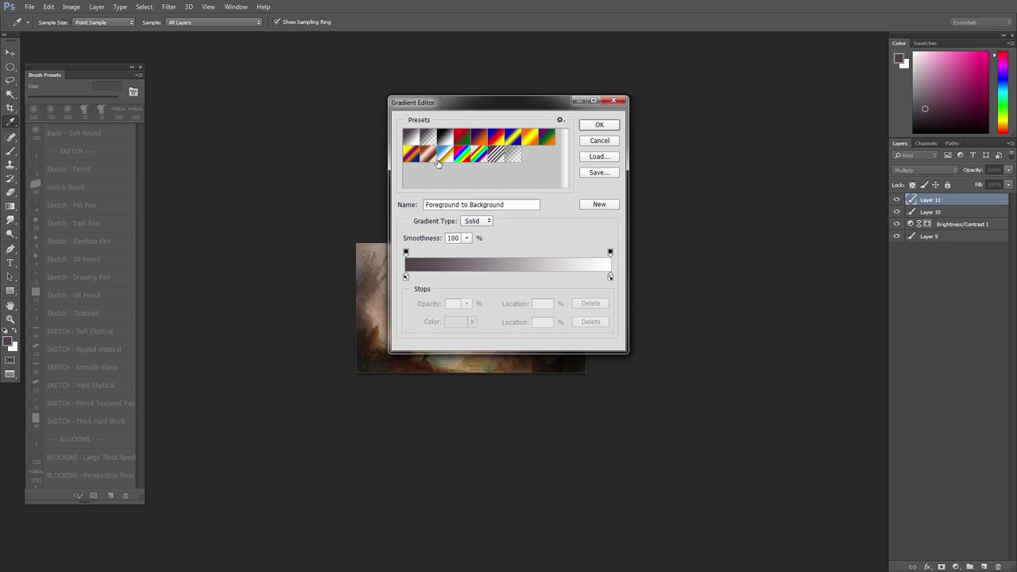
click(429, 136)
click(599, 125)
drag(618, 341, 291, 286)
key(ctrl+z)
drag(600, 312, 349, 297)
Step: Preview the gradient layer in blend modes such as Linear Dodge (Add), Linear Light, Color and Darken, and return it to Multiply
scroll(920, 170, down, 11)
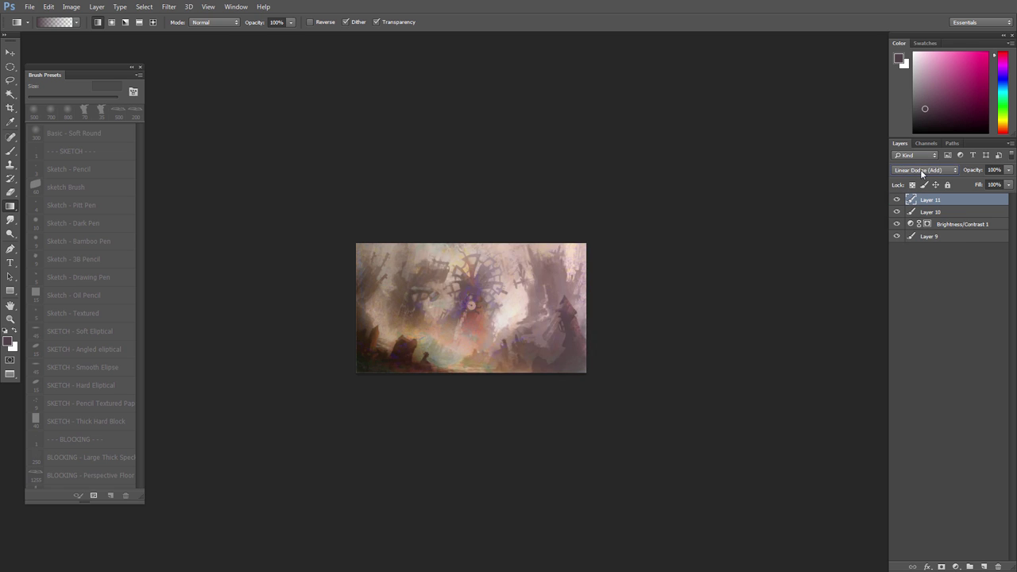
scroll(920, 169, down, 7)
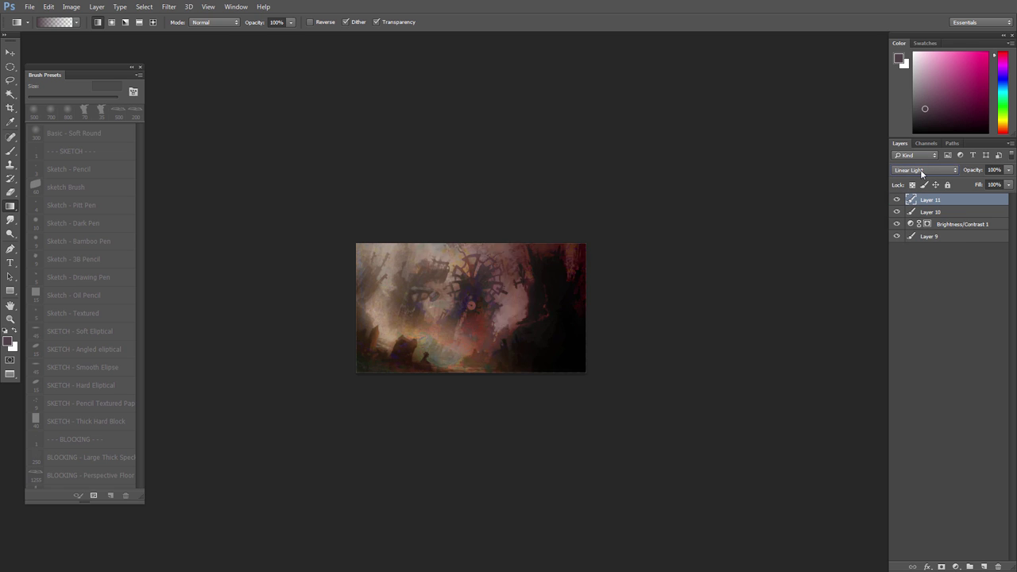
scroll(920, 169, down, 2)
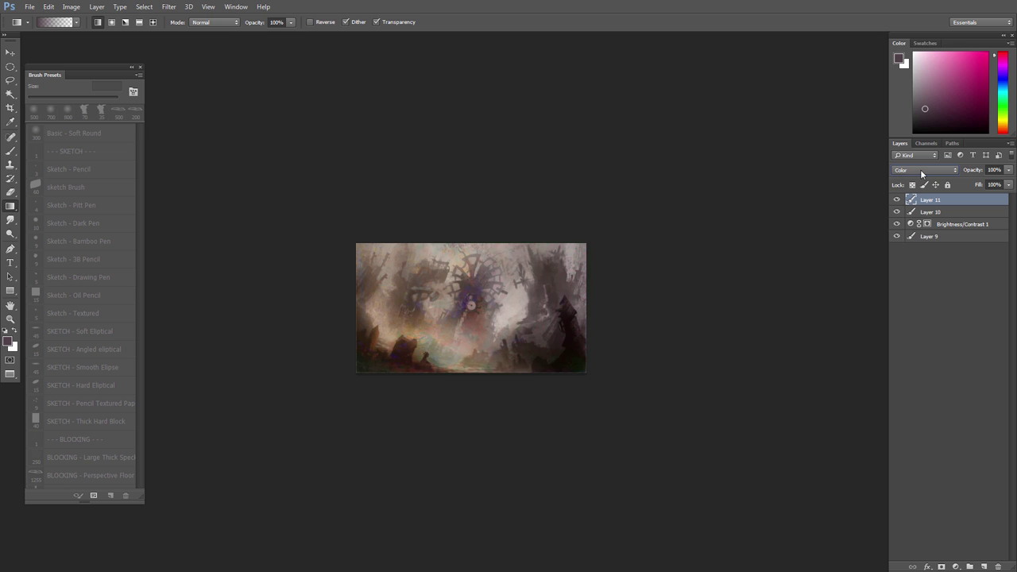
click(920, 169)
click(920, 205)
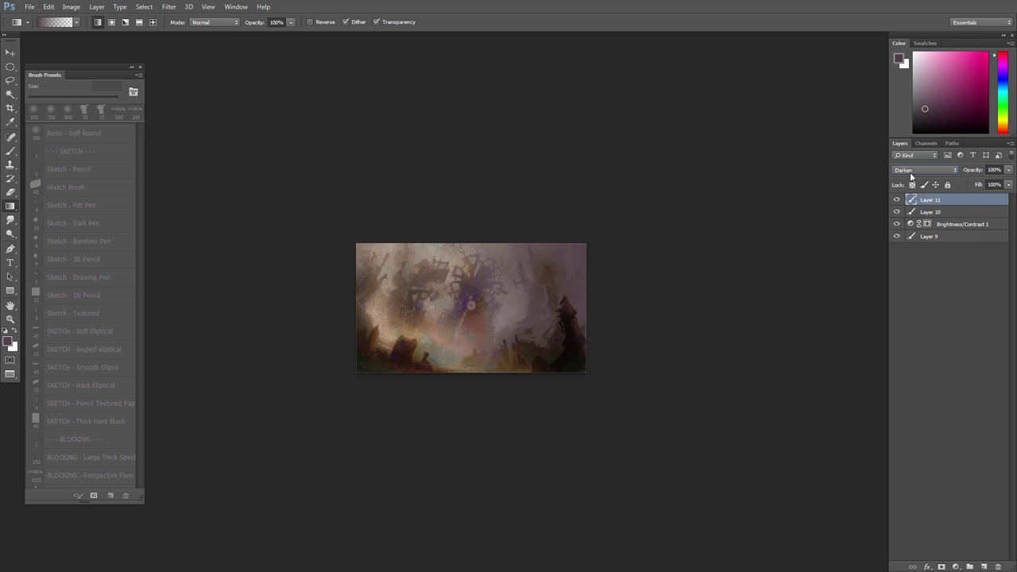
scroll(911, 175, down, 4)
scroll(909, 172, down, 3)
click(910, 171)
click(939, 200)
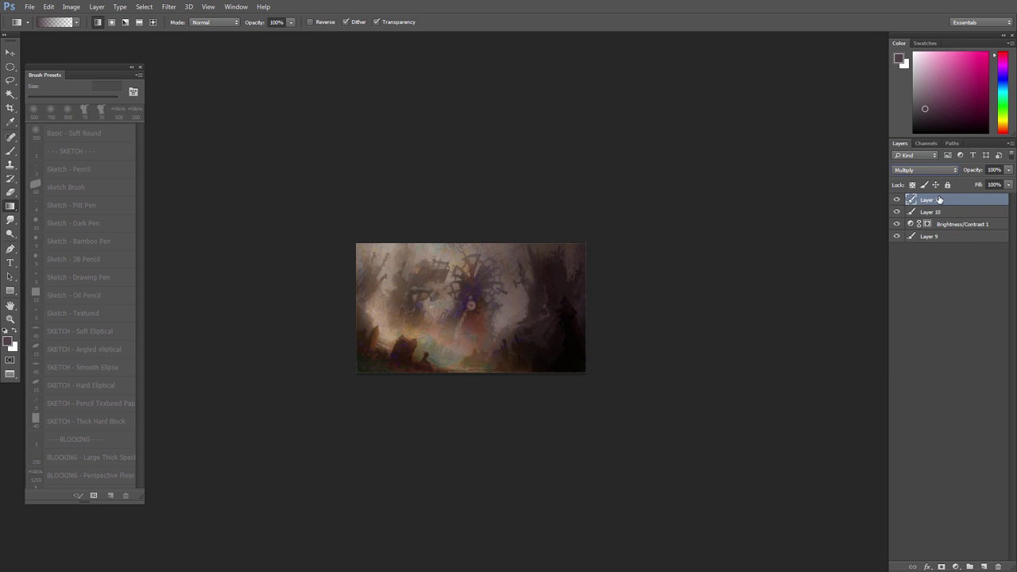
Step: Set the opacity of Layer 11 to 65%
drag(994, 186, 990, 188)
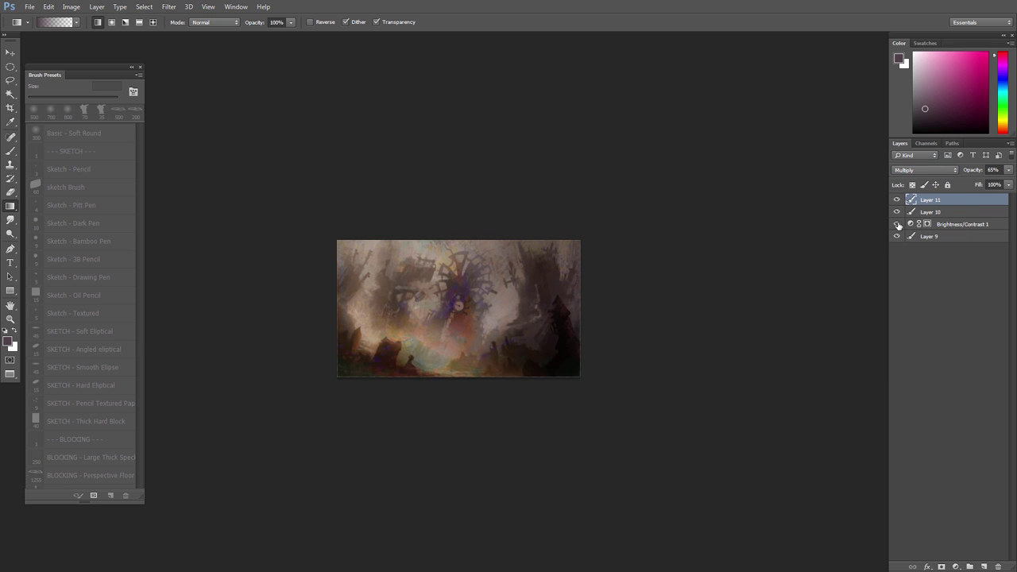
Step: Draw a pale peach gradient, sampled from the painting, diagonally from the upper-left corner on a new layer
click(983, 566)
click(922, 170)
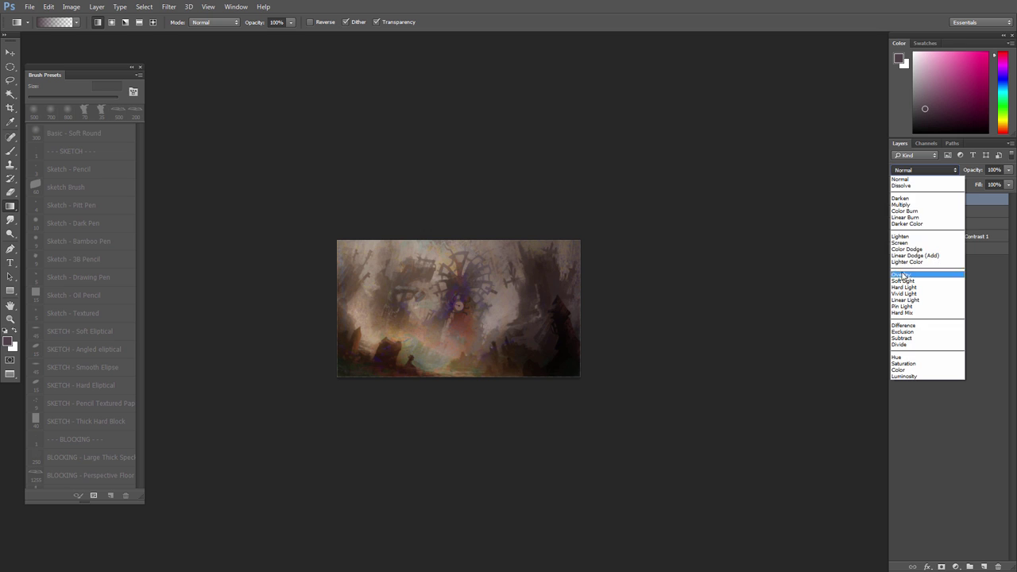
click(976, 195)
click(8, 342)
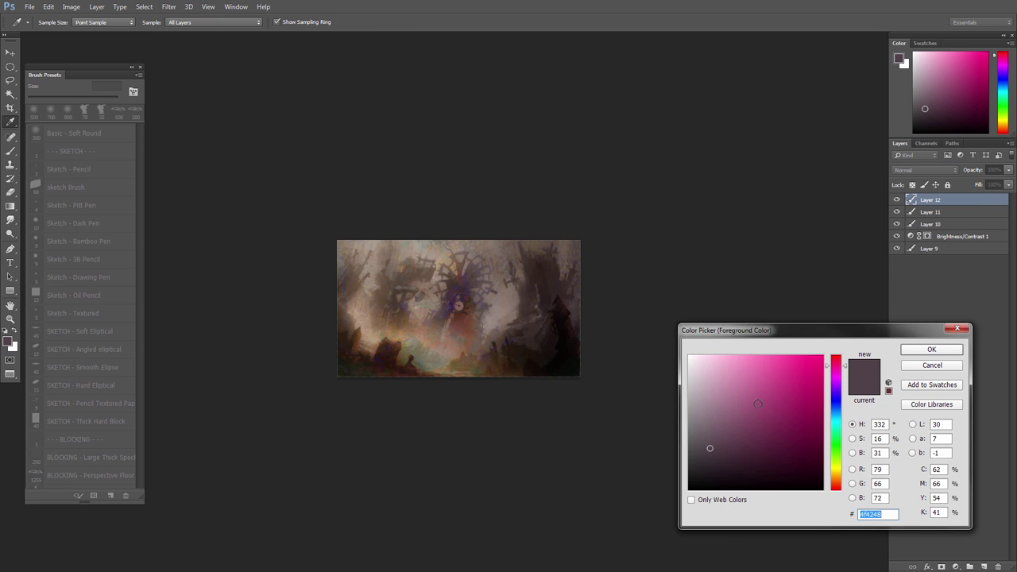
click(368, 320)
key(Return)
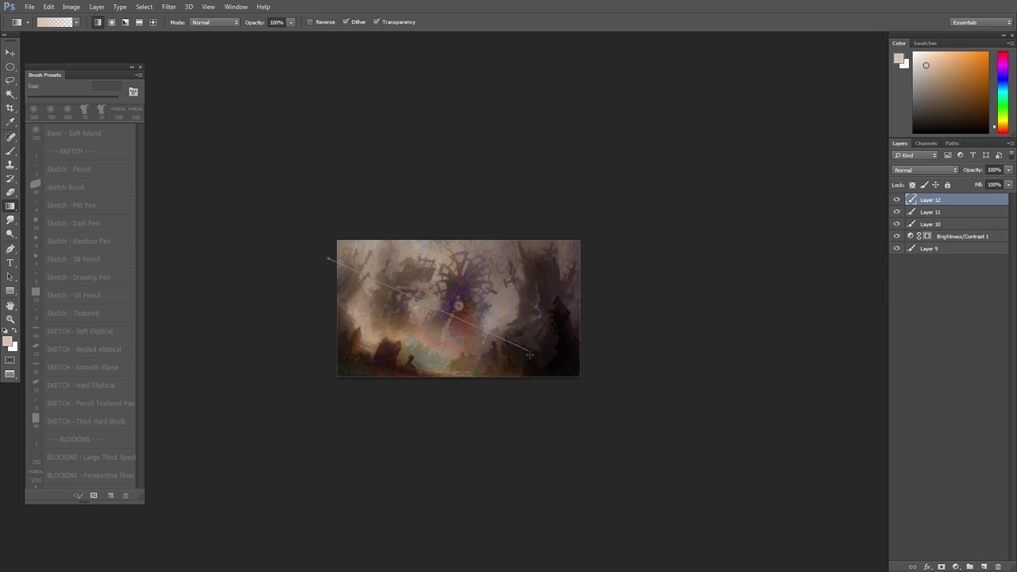
drag(529, 354, 530, 354)
Step: Try Linear Dodge (Add) and Soft Light blending on the peach gradient layer, and delete the layer
scroll(919, 170, down, 10)
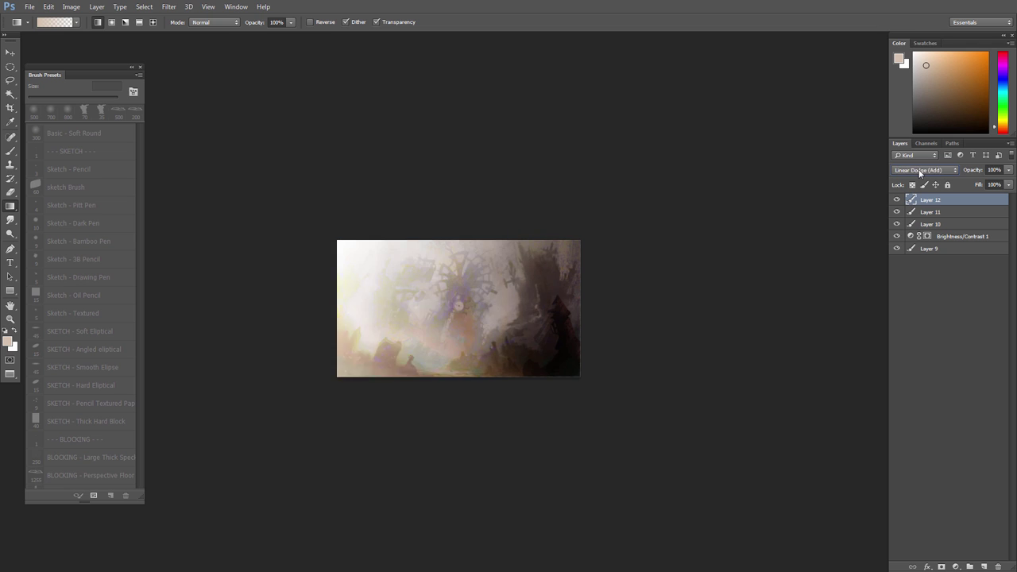
scroll(919, 170, down, 2)
click(930, 211)
click(939, 202)
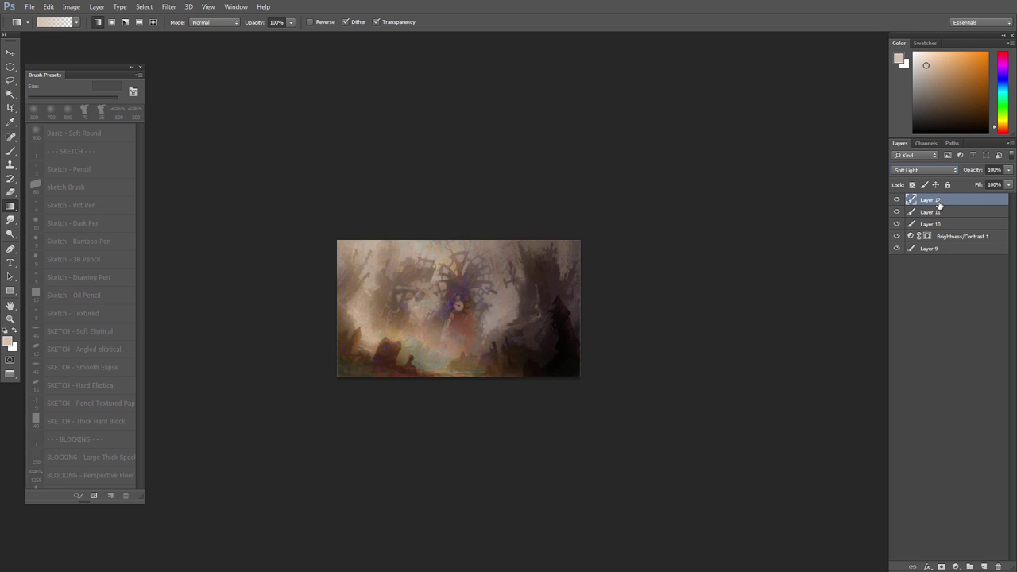
click(998, 565)
Step: Isolate Layer 11, sample its dark mauve as the foreground colour, and show all layers again
alt+click(897, 200)
key(b)
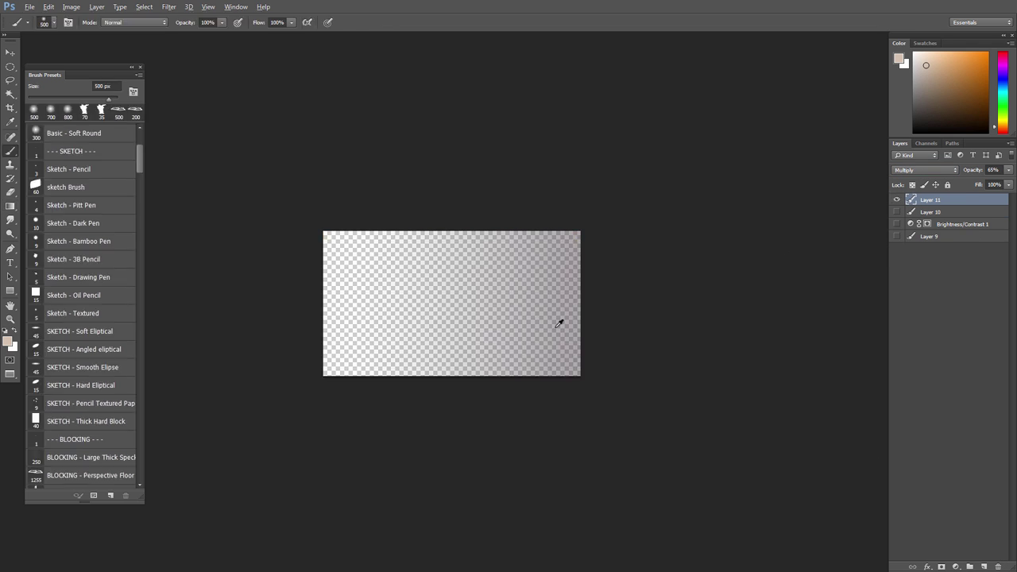
alt+click(555, 329)
alt+click(897, 200)
Step: Draw mauve gradients on Layer 11 inward from the painting's lower-left corner and its upper-right edge
key(g)
drag(333, 384, 405, 319)
drag(554, 226, 477, 304)
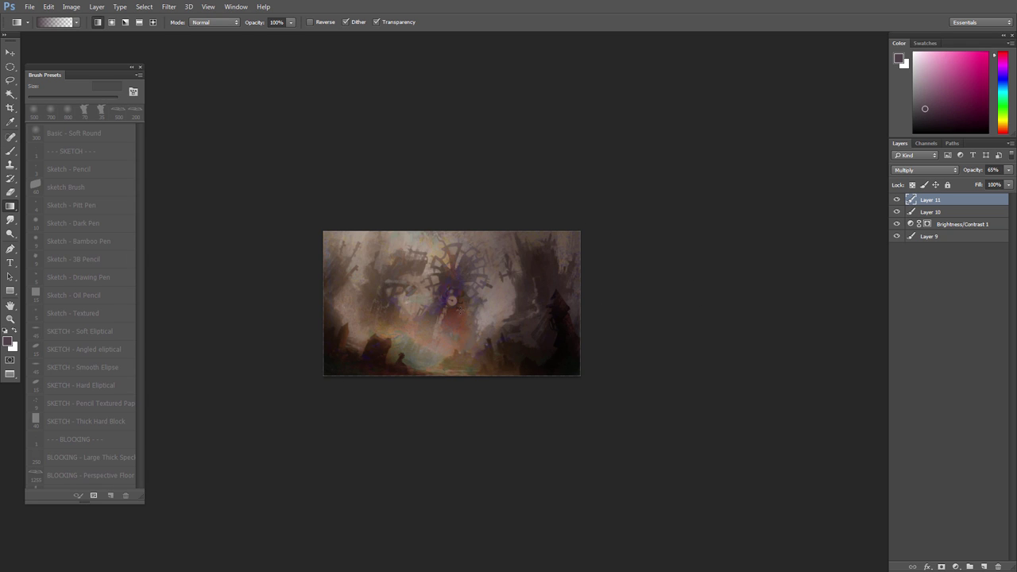
drag(338, 208, 451, 329)
key(ctrl+z)
drag(512, 206, 452, 307)
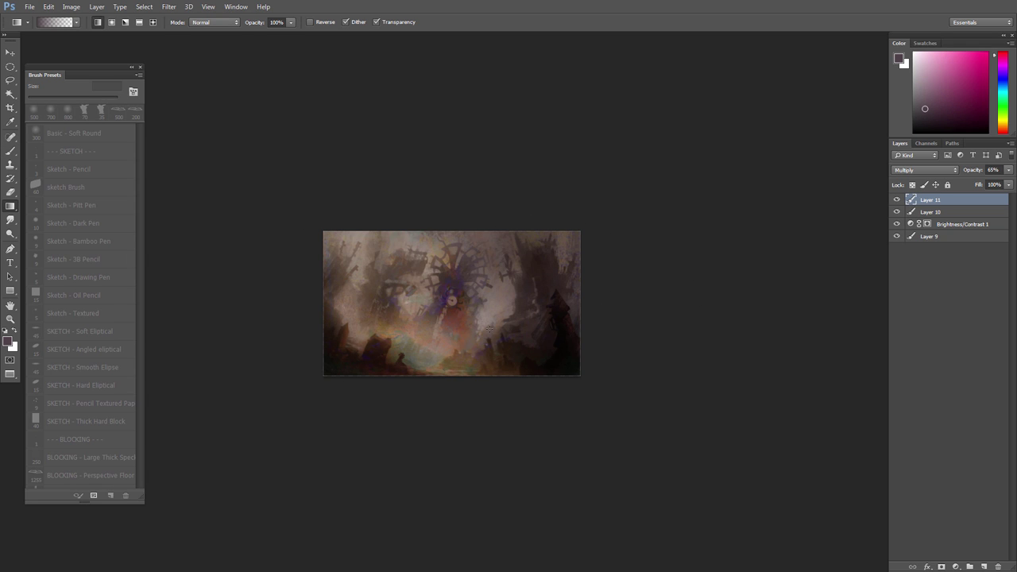
Step: Hide Layer 10 to compare the painting without it, and delete that layer
click(918, 215)
drag(572, 322, 584, 322)
click(897, 212)
drag(747, 285, 757, 285)
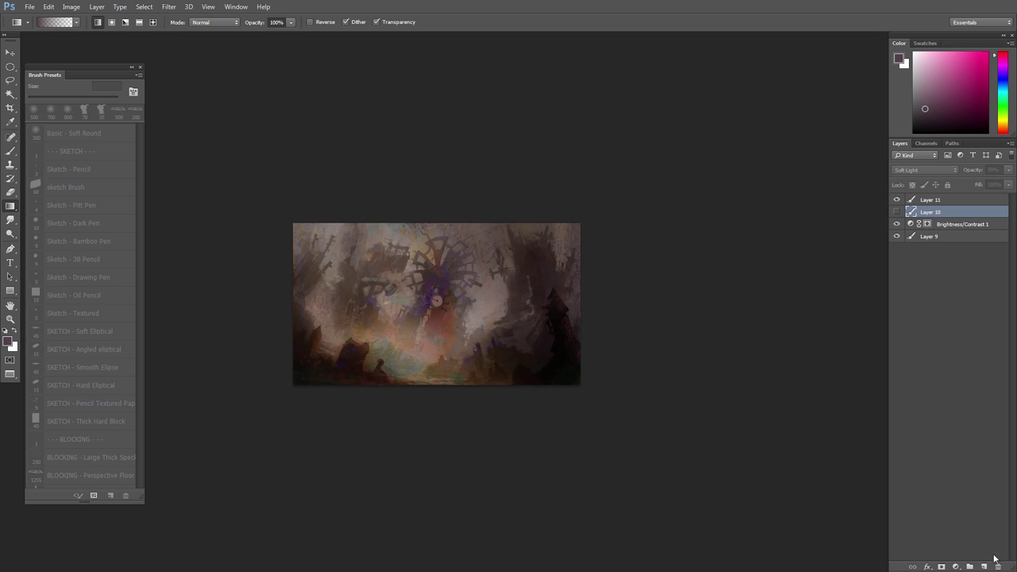
click(998, 566)
Step: Add a layer below Layer 11 and softly brush a sampled muted brown across the upper part of the painting
click(984, 566)
drag(455, 338, 464, 338)
key(b)
alt+click(477, 254)
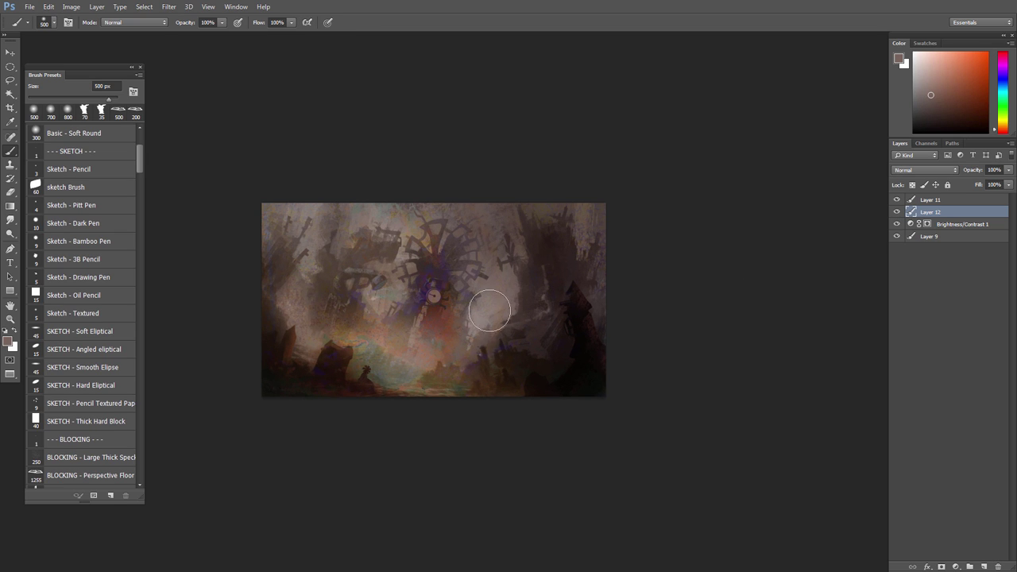
mouse_move(373, 228)
mouse_down()
mouse_move(318, 184)
mouse_move(552, 306)
mouse_move(601, 257)
mouse_up()
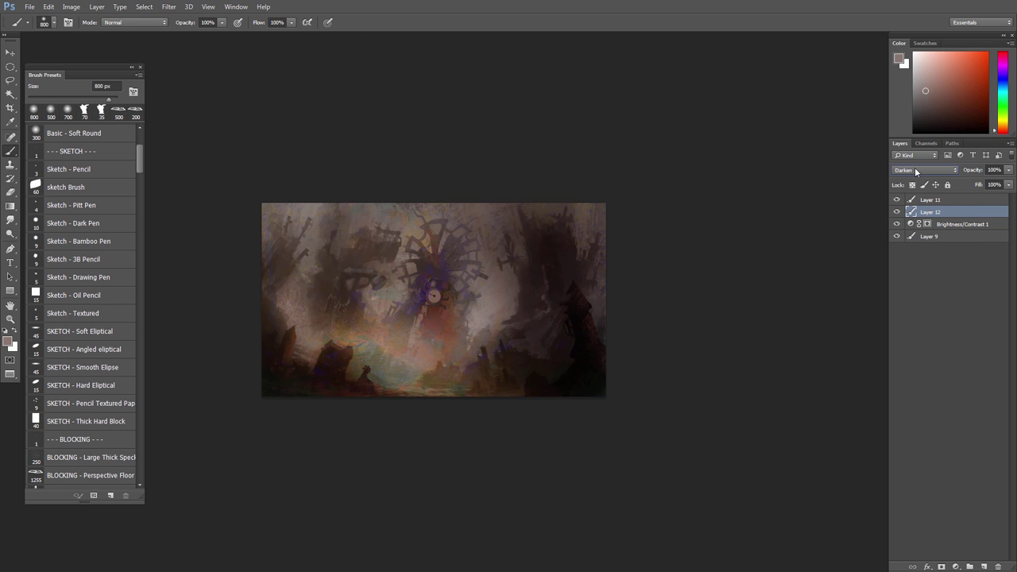
Step: Set Layer 12's blending mode to Linear Dodge (Add) and lower its opacity
click(917, 170)
click(922, 227)
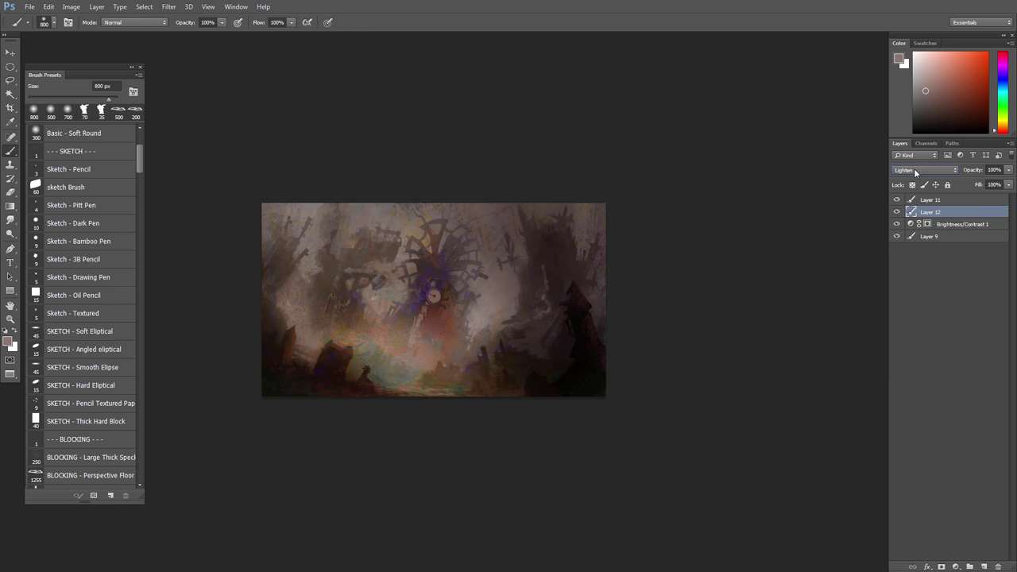
scroll(915, 171, down, 3)
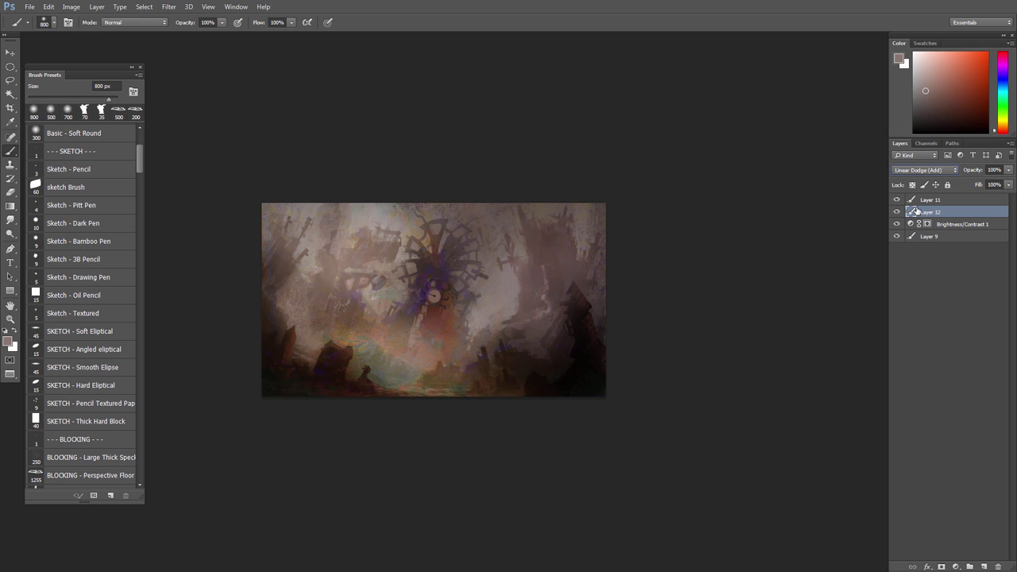
drag(1010, 171, 985, 181)
Step: Flip the canvas horizontally and add a Hue/Saturation adjustment layer above Layer 11 with saturation -26 and a slight hue shift
key(F2)
scroll(543, 317, up, 1)
click(930, 200)
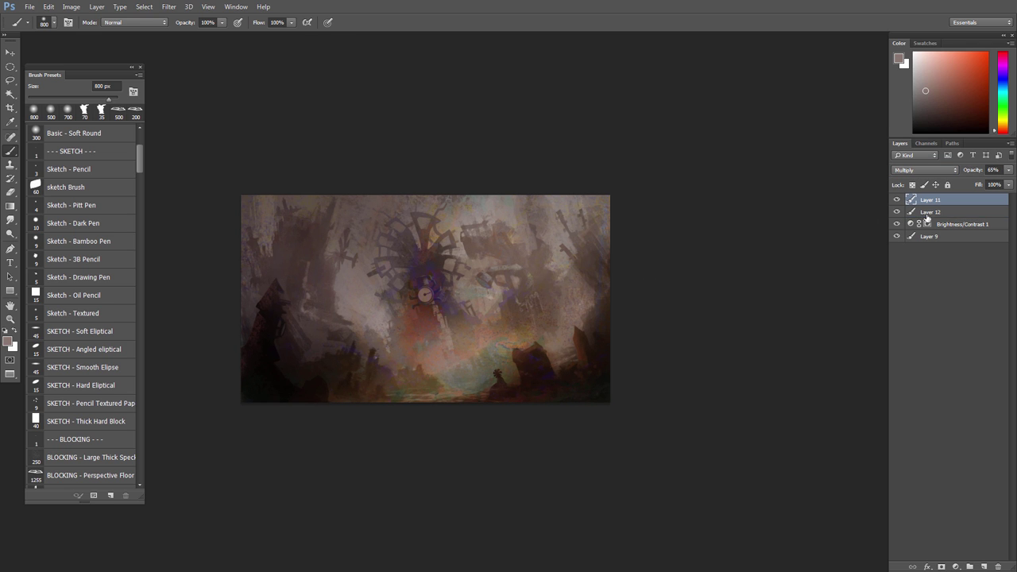
click(955, 566)
click(958, 401)
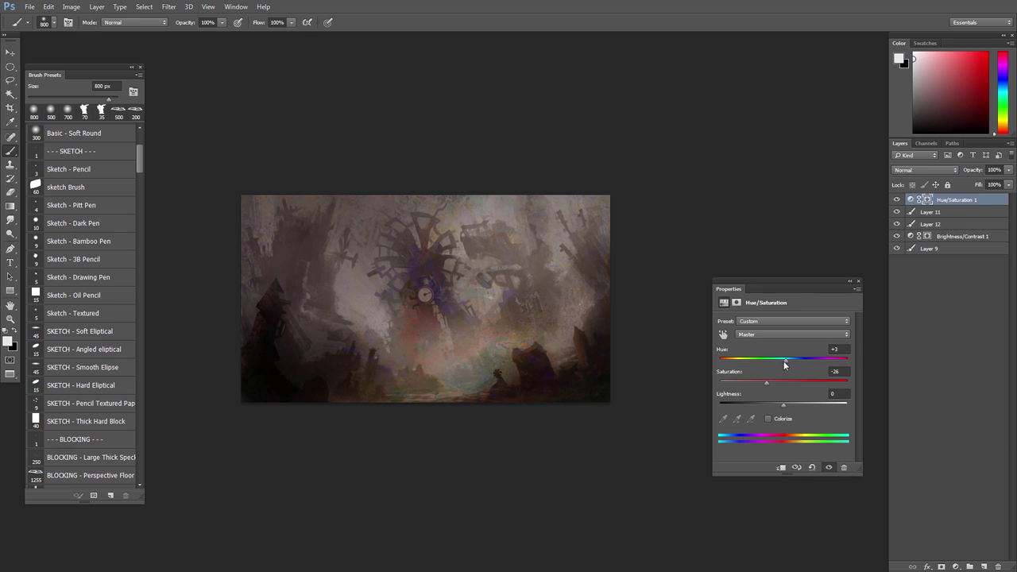
drag(784, 363, 766, 381)
mouse_move(776, 359)
mouse_down()
mouse_move(764, 359)
mouse_move(799, 360)
mouse_move(777, 363)
mouse_up()
click(858, 281)
Step: Flip the canvas vertically to check the composition upside down
click(911, 200)
key(F3)
scroll(585, 325, up, 1)
drag(509, 337, 619, 354)
Step: Compare the painting with and without Layer 11, and sample the dark mauve from that layer shown alone
click(897, 212)
click(897, 212)
click(929, 212)
alt+click(897, 212)
alt+click(691, 254)
alt+click(897, 212)
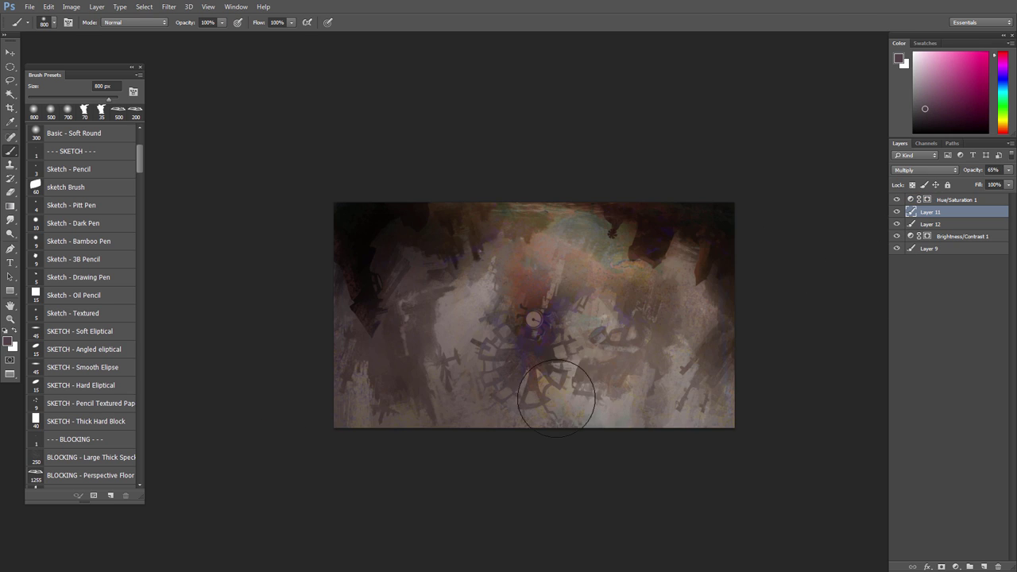
Step: Draw mauve gradients inward from the inverted painting's lower edge on a new Multiply layer, and flip the canvas upright
key(g)
click(984, 567)
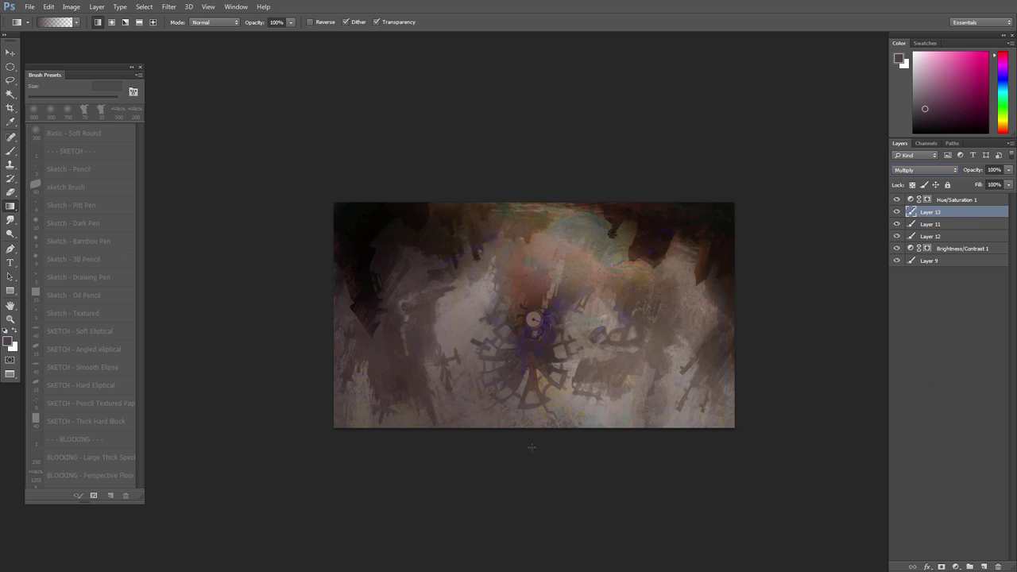
drag(531, 447, 593, 294)
drag(534, 435, 613, 298)
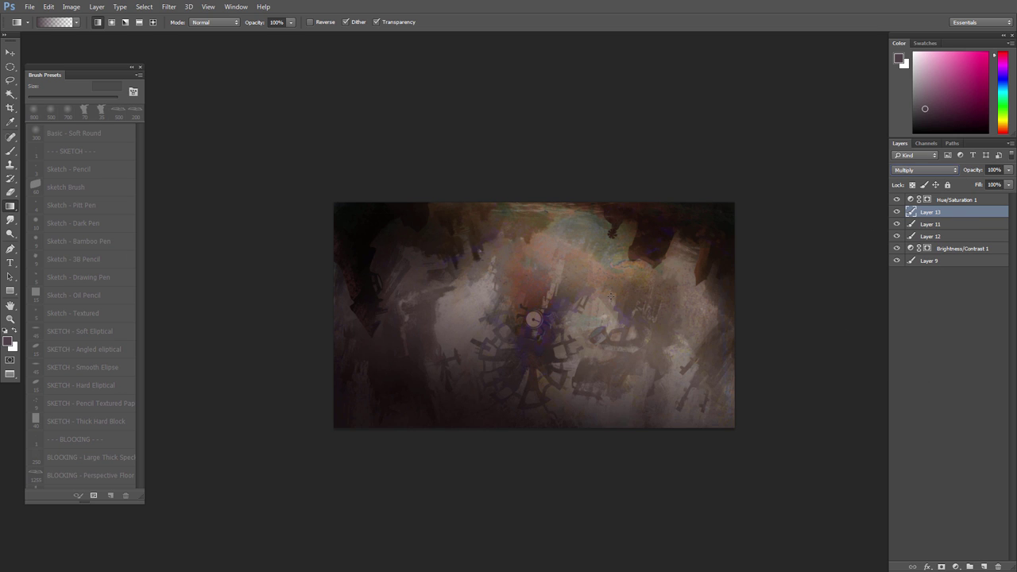
drag(572, 342, 571, 346)
key(F3)
alt+click(590, 341)
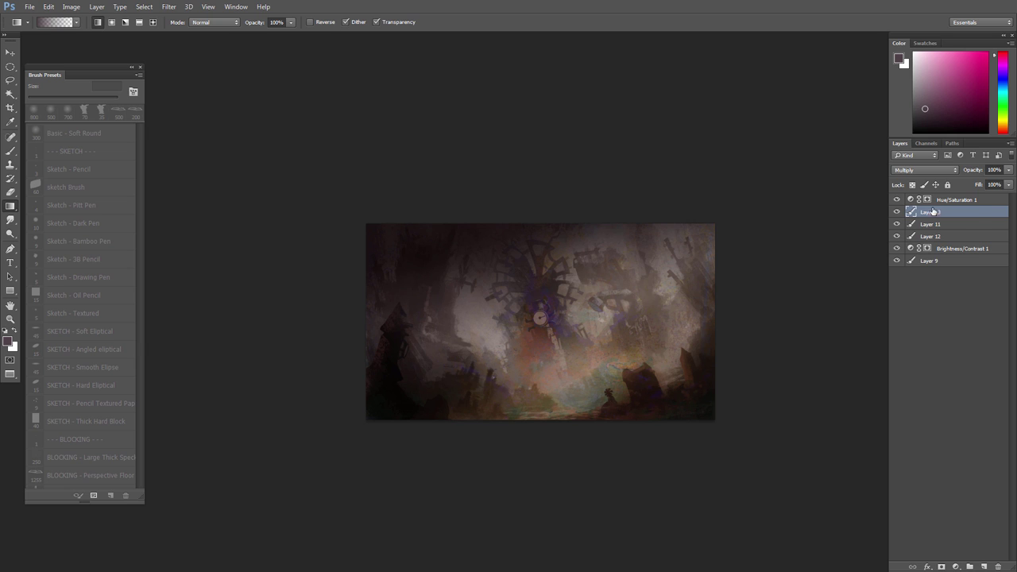
Step: Lower the hue and raise the saturation of Layer 13's gradient with Hue/Saturation
key(ctrl+u)
drag(827, 223, 808, 225)
drag(828, 250, 845, 278)
drag(809, 224, 797, 225)
key(Return)
ctrl+click(690, 342)
drag(692, 336, 688, 341)
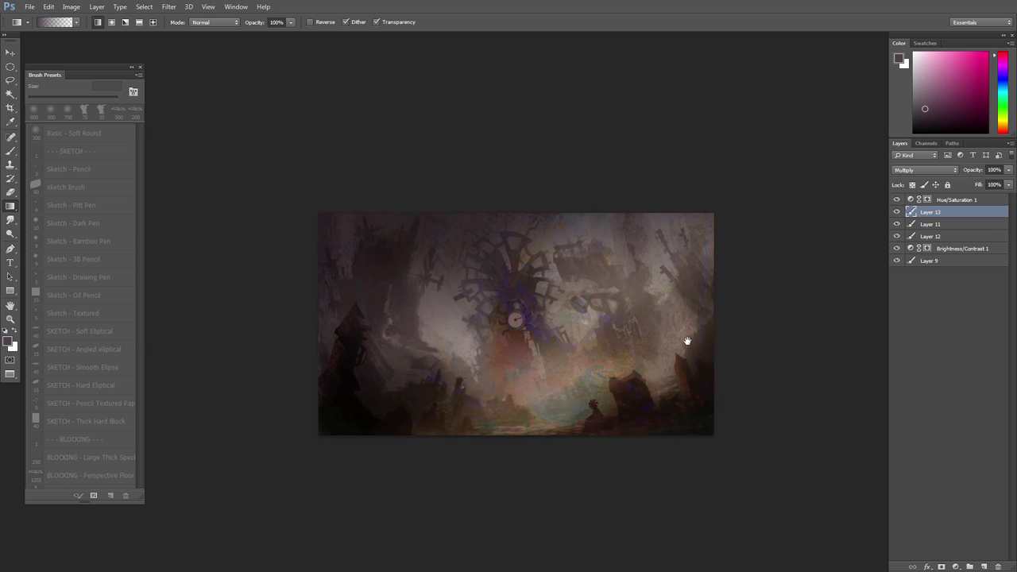
ctrl+click(687, 340)
Step: Add a new layer above the Hue/Saturation adjustment layer and select the whole canvas
click(956, 200)
click(984, 567)
ctrl+click(638, 458)
key(ctrl+a)
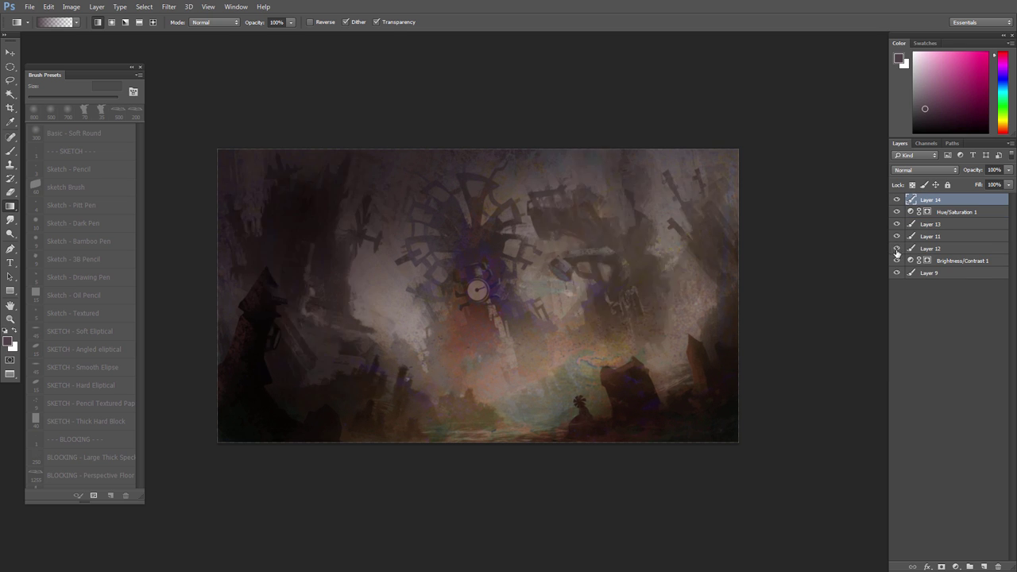
Step: Distort Layer 13's gradient by moving its lower-left corner up and outward and its lower-right corner below the canvas
click(897, 250)
click(897, 200)
click(897, 201)
click(897, 224)
click(897, 224)
click(918, 224)
key(ctrl+t)
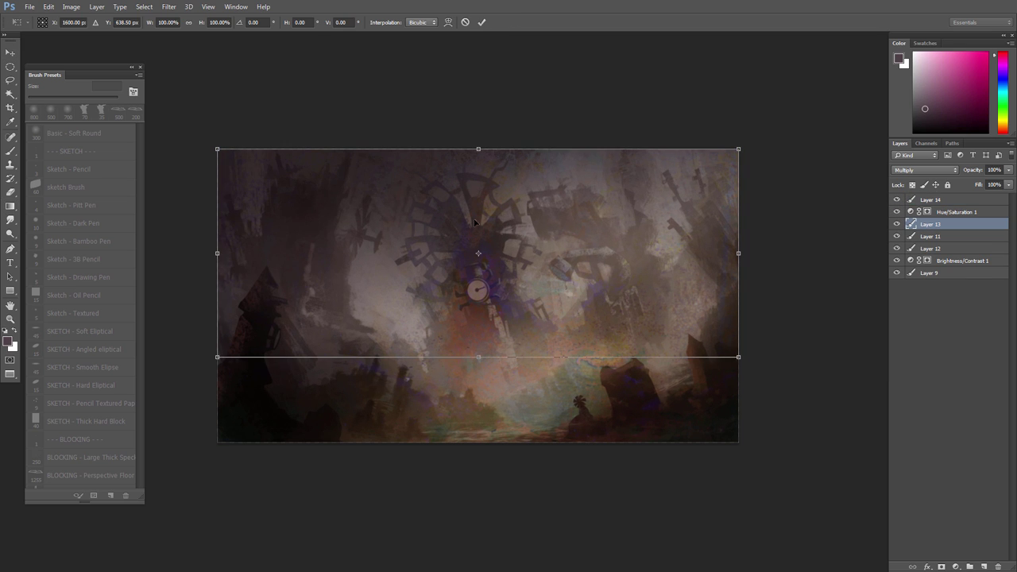
drag(217, 357, 188, 268)
drag(738, 357, 740, 458)
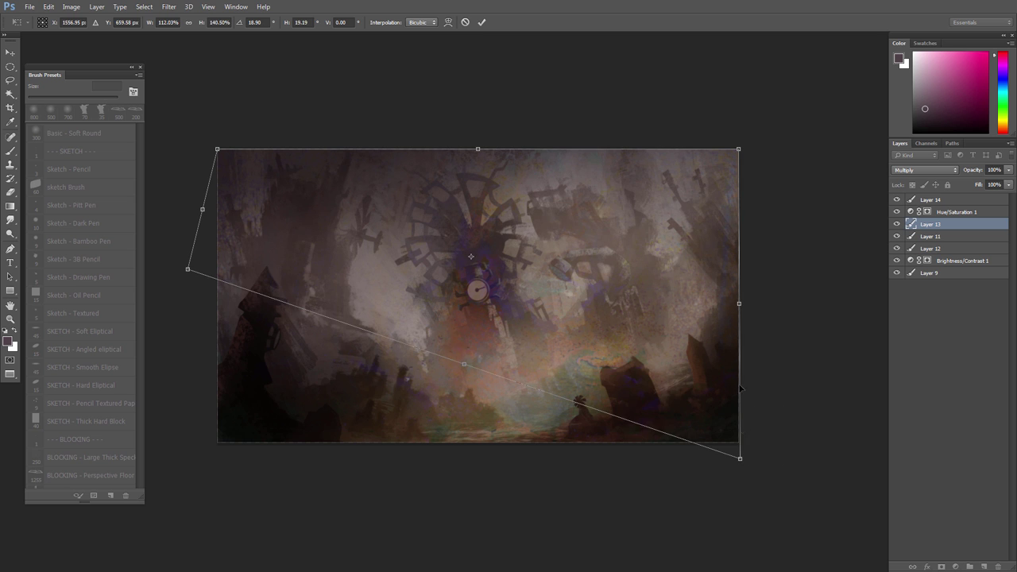
key(Return)
Step: Flip the canvas horizontally
key(ctrl+minus)
key(ctrl+shift+h)
key(ctrl+plus)
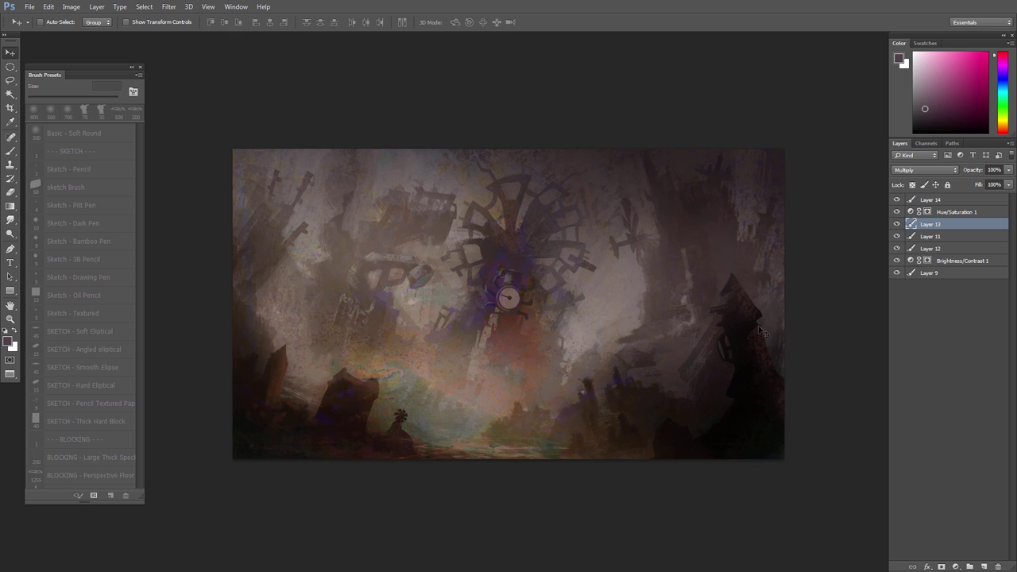
click(913, 201)
drag(607, 317, 609, 312)
Step: Rotate Layer 13's gradient by about 1.15 degrees
click(912, 225)
key(ctrl+u)
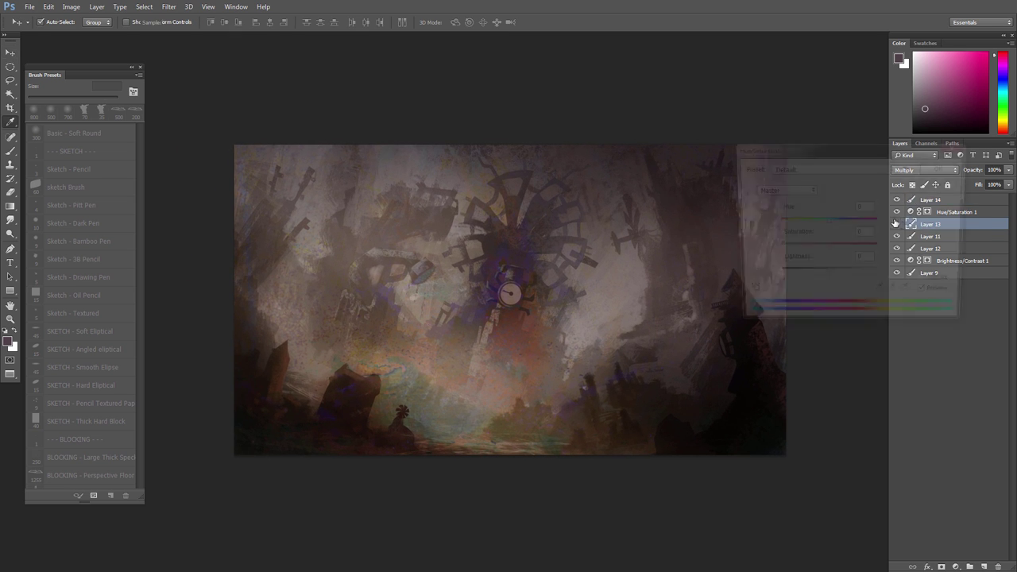
key(Escape)
key(ctrl+t)
mouse_move(830, 310)
mouse_down()
mouse_move(836, 278)
mouse_move(814, 300)
mouse_up()
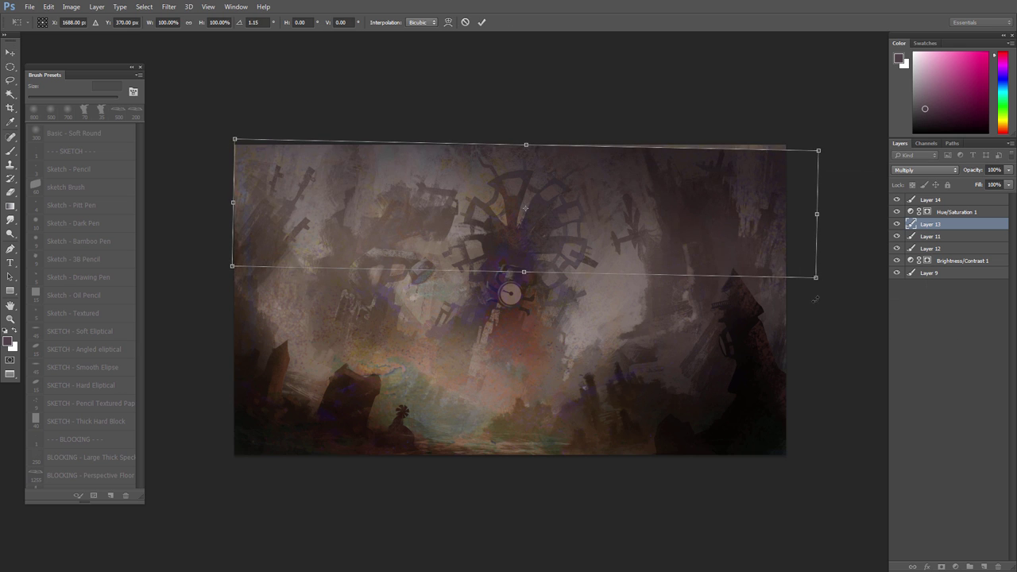
key(Return)
Step: Sample the purple-grey from Layer 13 shown alone, and brush it softly along the painting's upper edge at 800 px
alt+click(897, 224)
key(b)
alt+click(748, 182)
alt+click(897, 224)
drag(300, 152, 562, 143)
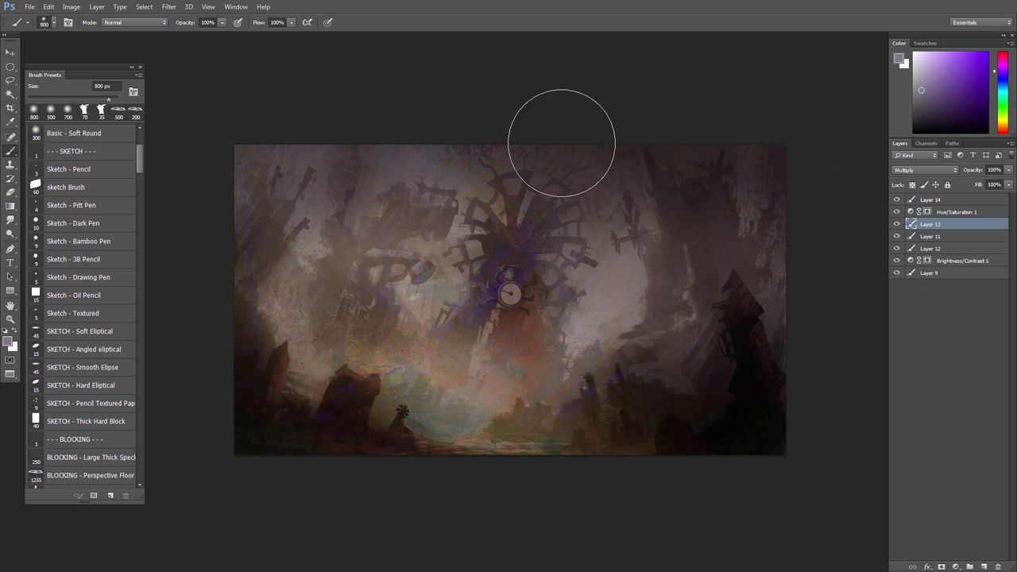
drag(757, 254, 757, 271)
drag(634, 366, 636, 365)
drag(630, 364, 652, 388)
Step: Merge all layers from Layer 14 down to Layer 9 into one layer
click(913, 200)
click(897, 201)
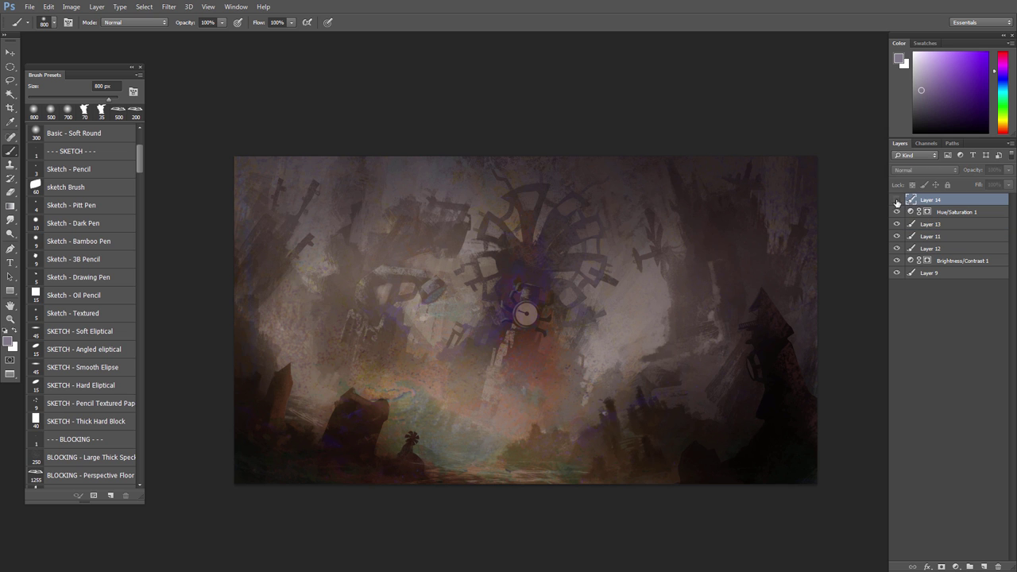
drag(522, 318, 799, 273)
shift+click(920, 273)
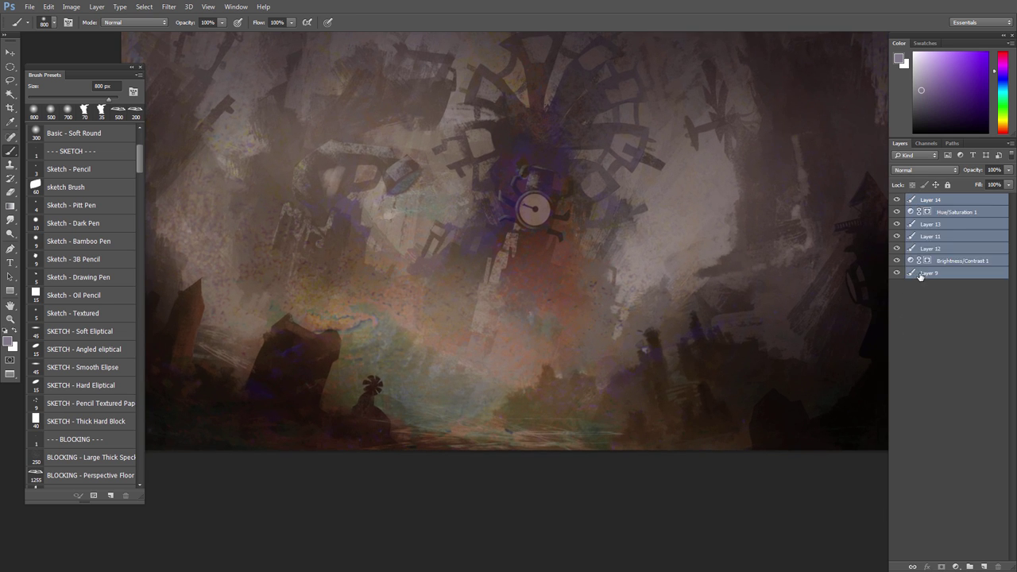
key(ctrl+e)
drag(600, 342, 607, 367)
key(ctrl+shift+h)
drag(607, 368, 590, 374)
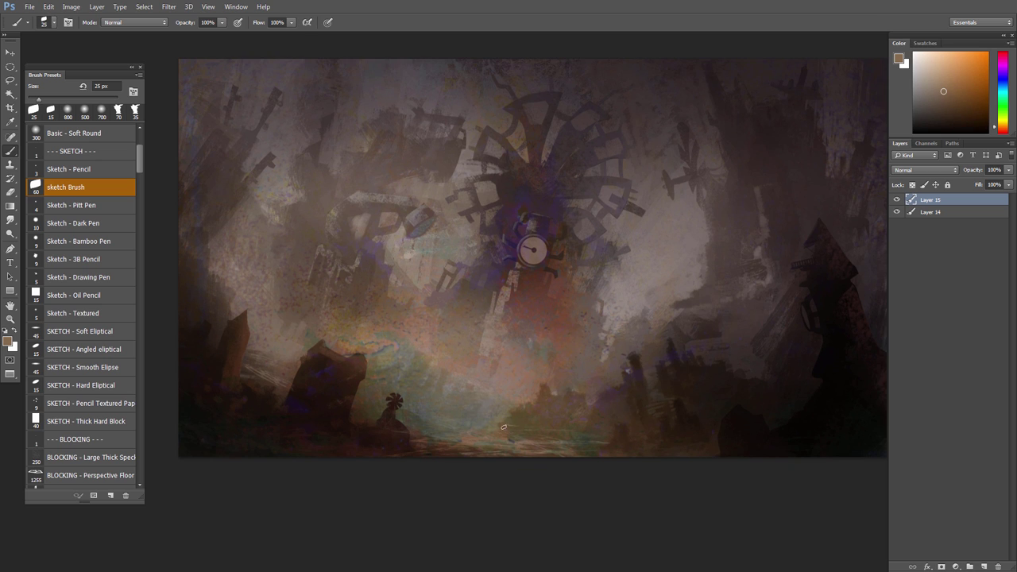
Step: Paint thin spires and small details on the distant ruins on Layer 15 with the 25 px sketch Brush, using sampled colours
alt+click(486, 419)
alt+click(540, 384)
alt+click(589, 409)
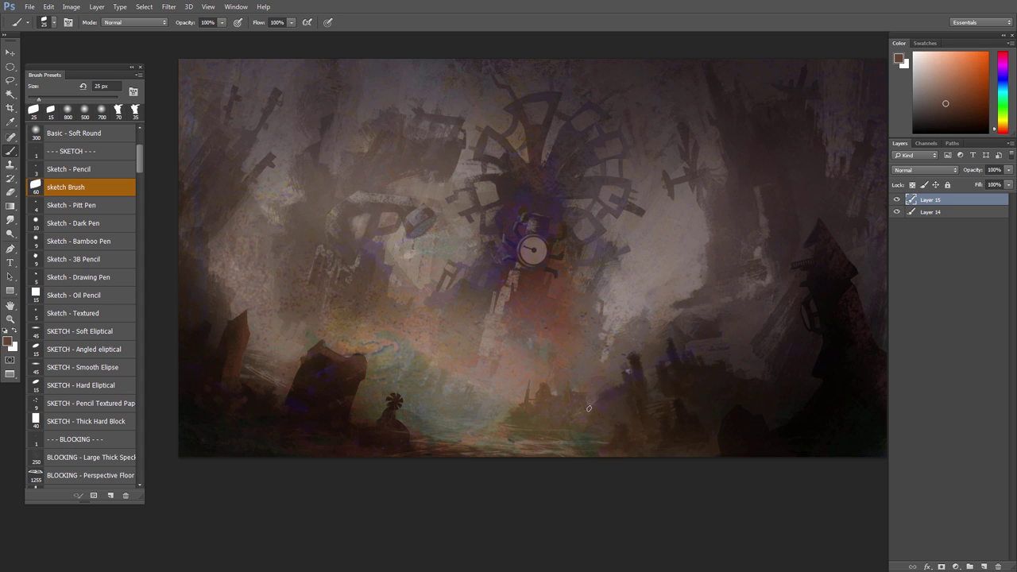
alt+click(587, 427)
alt+click(588, 434)
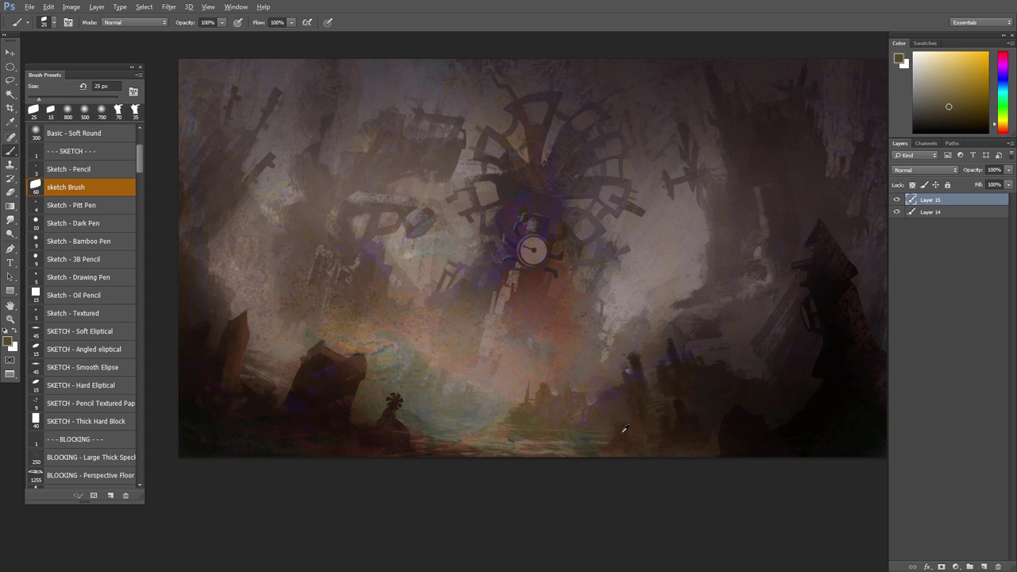
Step: Paint dark spikes along the right bank and darken the small windmill's mound with sampled browns on Layer 15
alt+click(621, 437)
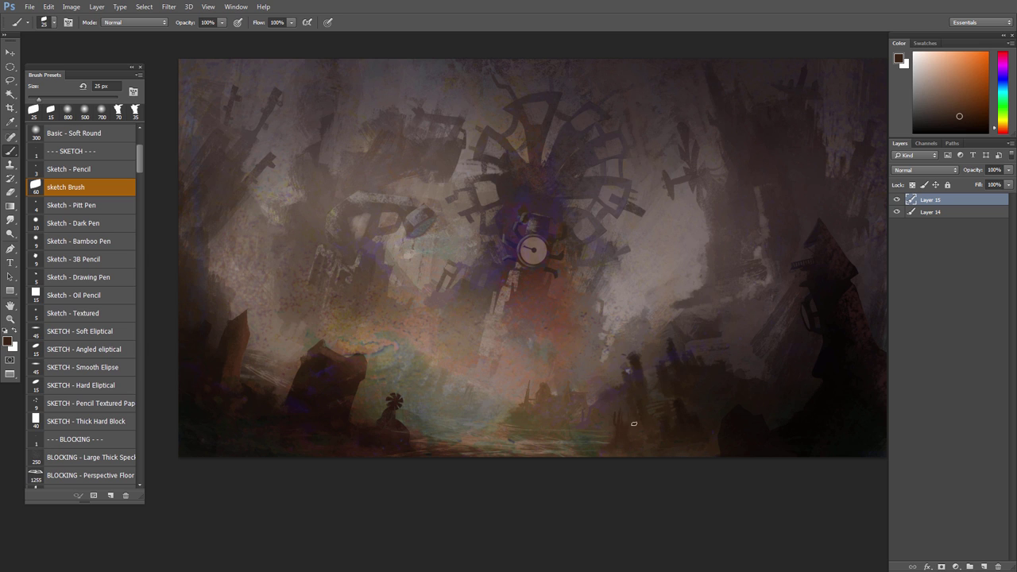
alt+click(589, 450)
alt+click(617, 442)
alt+click(405, 440)
alt+click(397, 430)
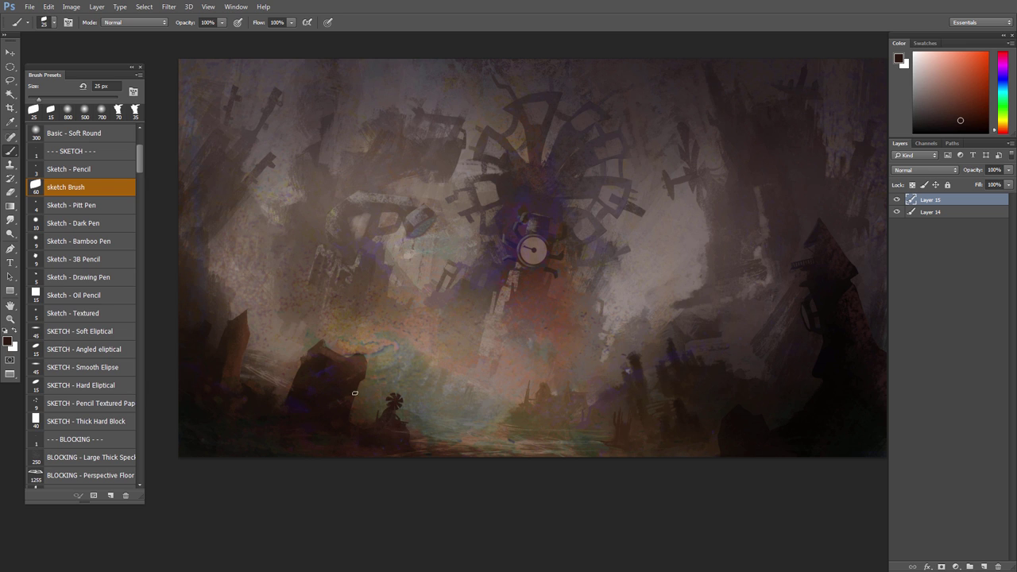
Step: Darken the large rock and the ground at its base with the 35 px sketch Brush, using sampled dark browns
key(bracketright)
alt+click(344, 410)
alt+click(355, 391)
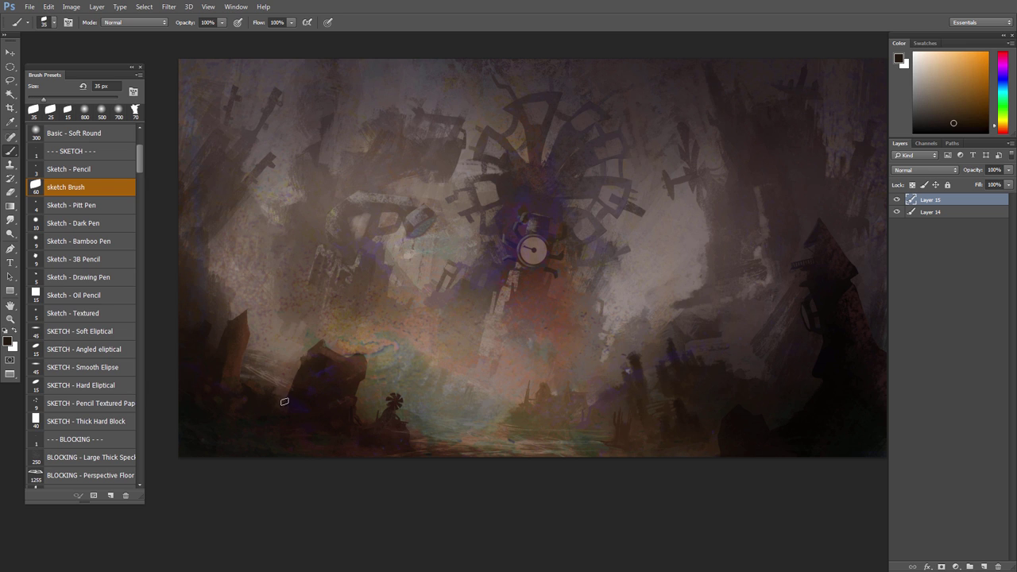
key(ctrl+minus)
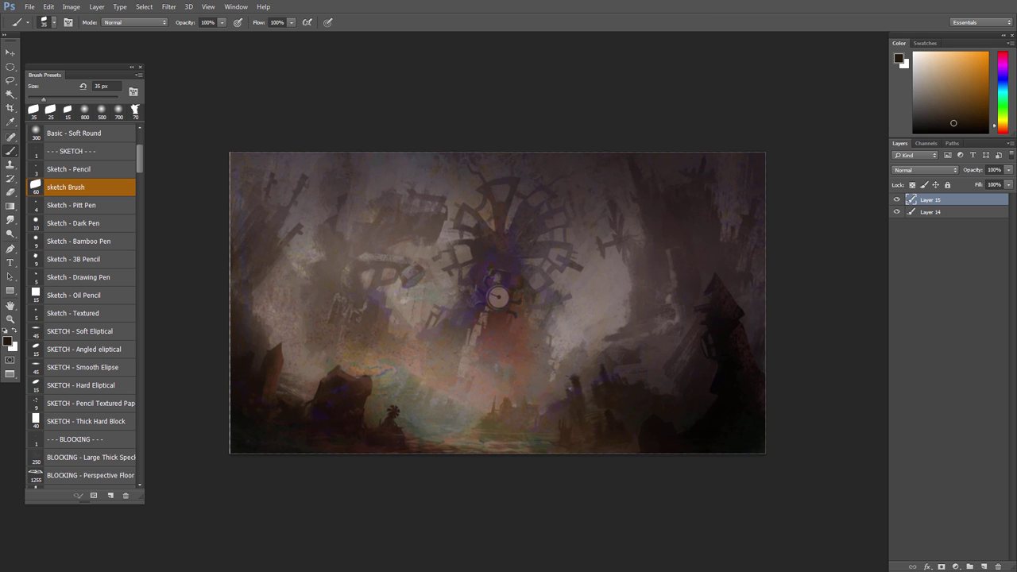
Step: Sample a tan near the clock, shift its hue to orange, and paint light reflections on the river at 45 px
key(ctrl+plus)
alt+click(529, 267)
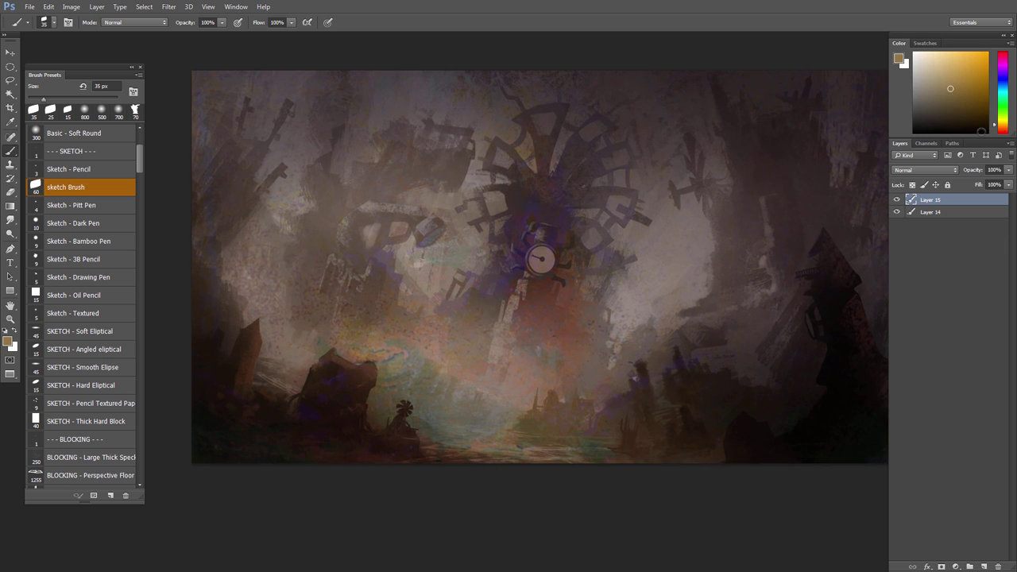
click(1003, 128)
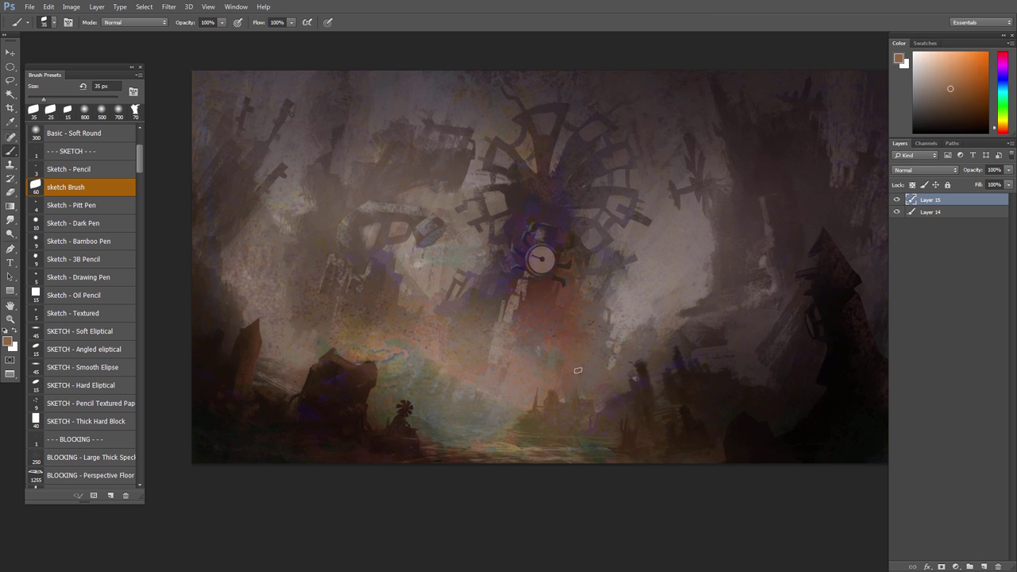
drag(499, 447, 518, 448)
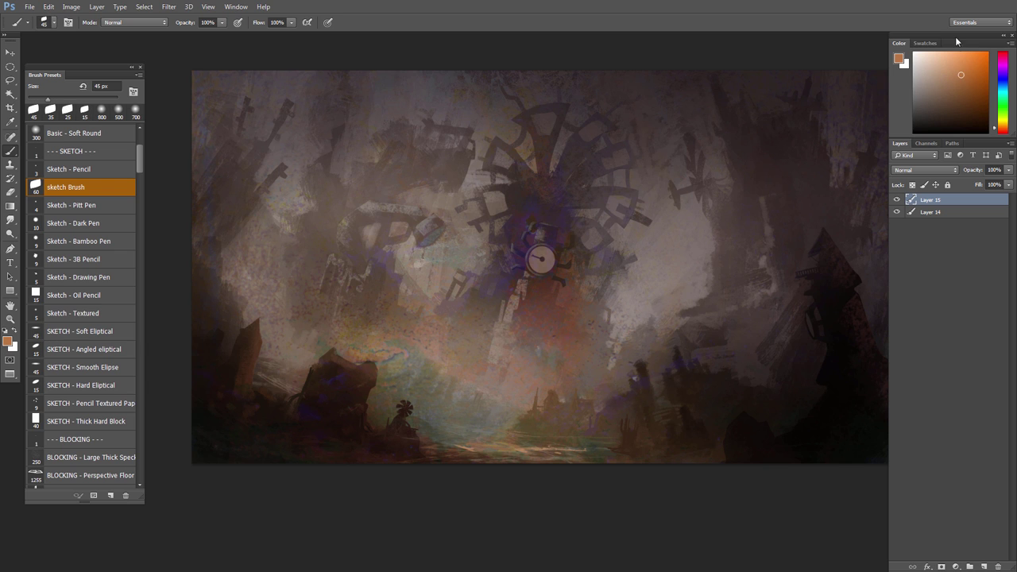
Step: Float the Color panel beside the lower part of the painting, and bring back the Layers panel, shortened, in the upper corner
drag(957, 38, 743, 173)
click(1002, 48)
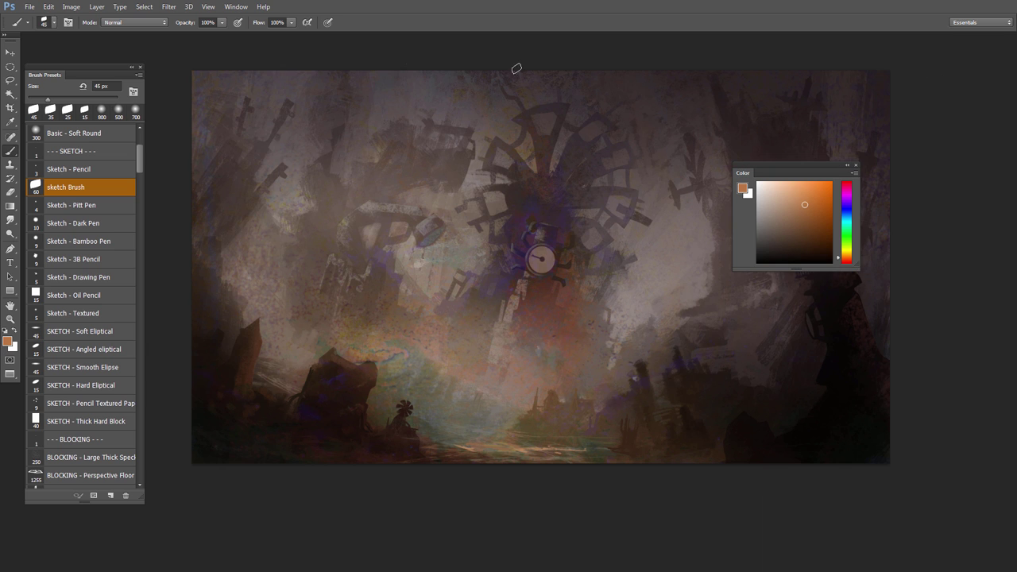
click(236, 7)
click(250, 212)
drag(871, 66, 696, 99)
click(805, 91)
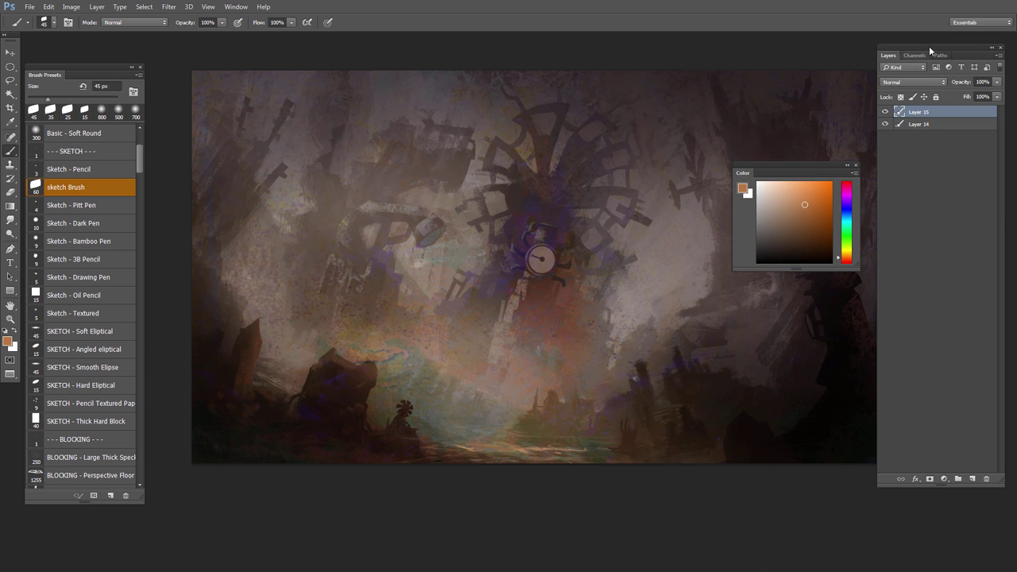
drag(929, 49, 945, 45)
drag(952, 485, 994, 161)
drag(739, 172, 711, 342)
Step: Shift the colour to red, and paint warm accents on the river and a small figure-like detail on its right bank
drag(550, 418, 553, 358)
key(ctrl+plus)
click(766, 437)
drag(542, 395, 550, 398)
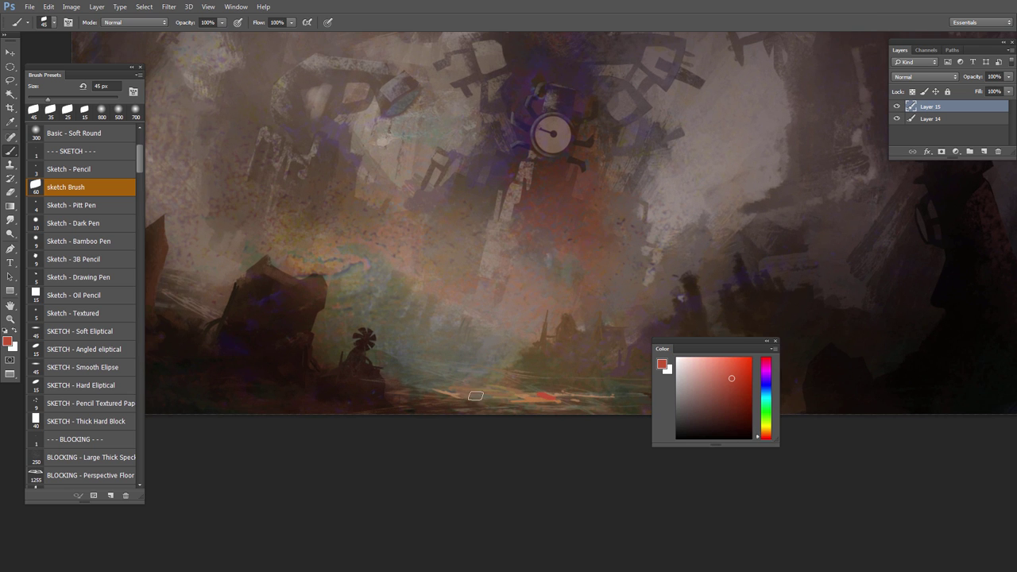
scroll(522, 401, down, 2)
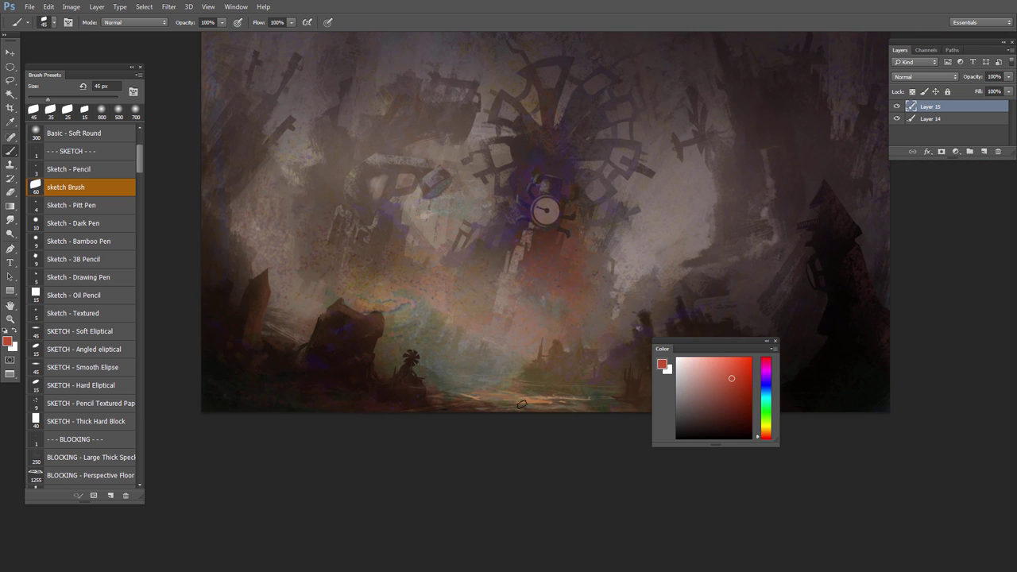
drag(564, 381, 502, 378)
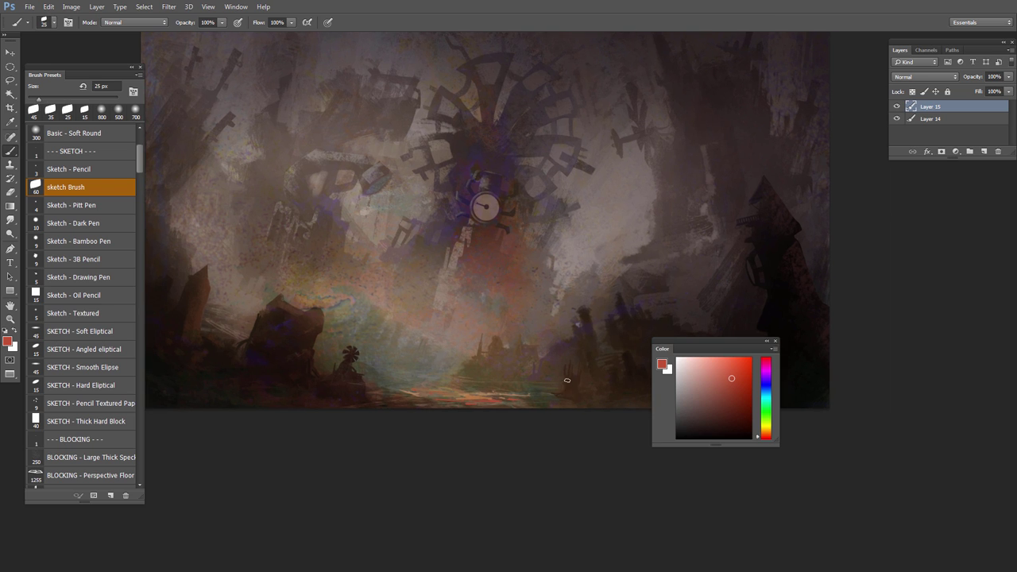
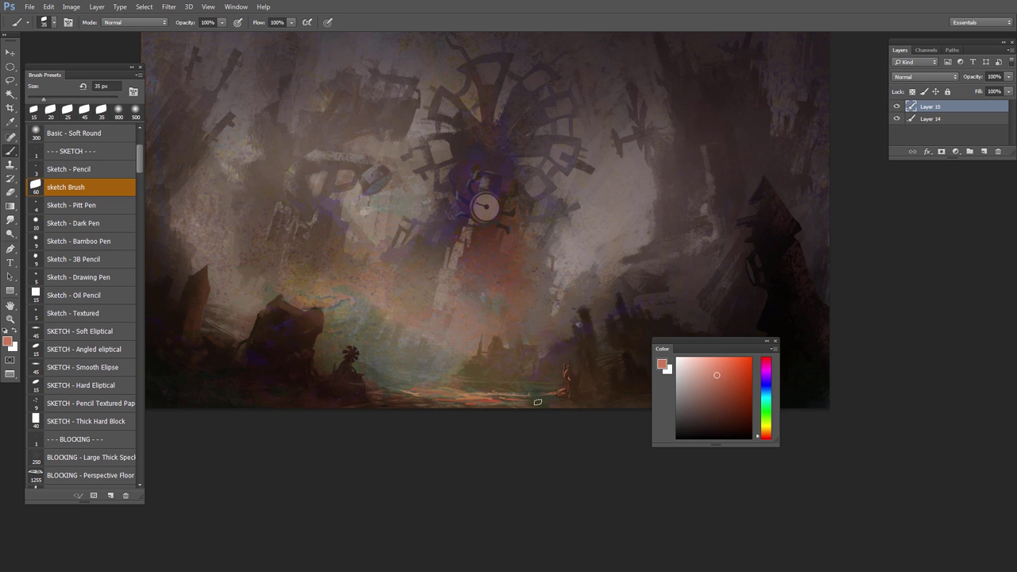
Step: Paint thin ripples across the river with the 35 px sketch Brush, sampling oranges and greys from the water
alt+click(534, 403)
alt+click(542, 398)
drag(525, 397, 418, 381)
alt+click(442, 395)
alt+click(424, 369)
alt+click(414, 374)
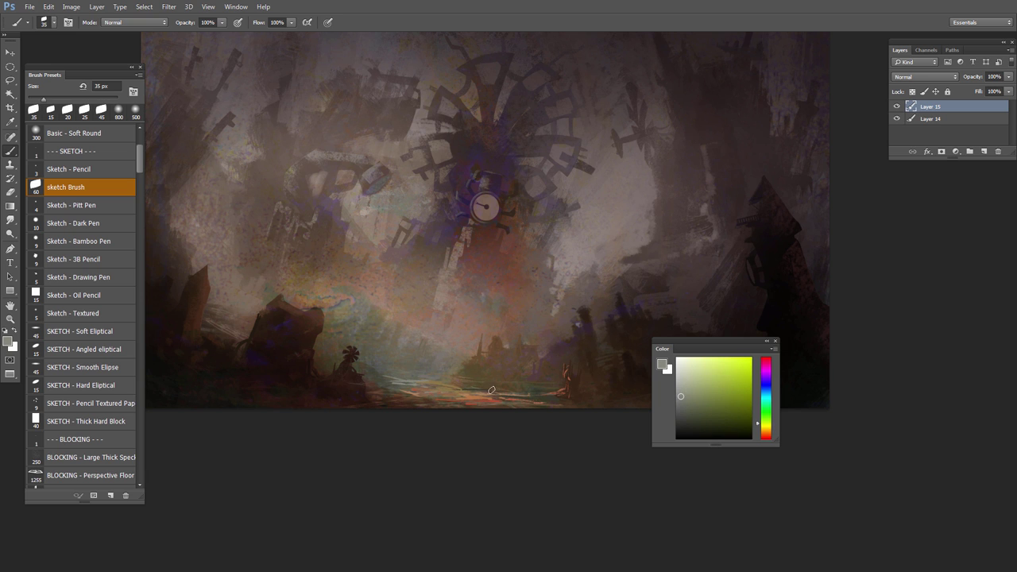
drag(534, 380, 430, 402)
Step: Move the Color panel off the painting and outline the shaft of the dark right-hand tower with the Lasso
drag(707, 341, 829, 325)
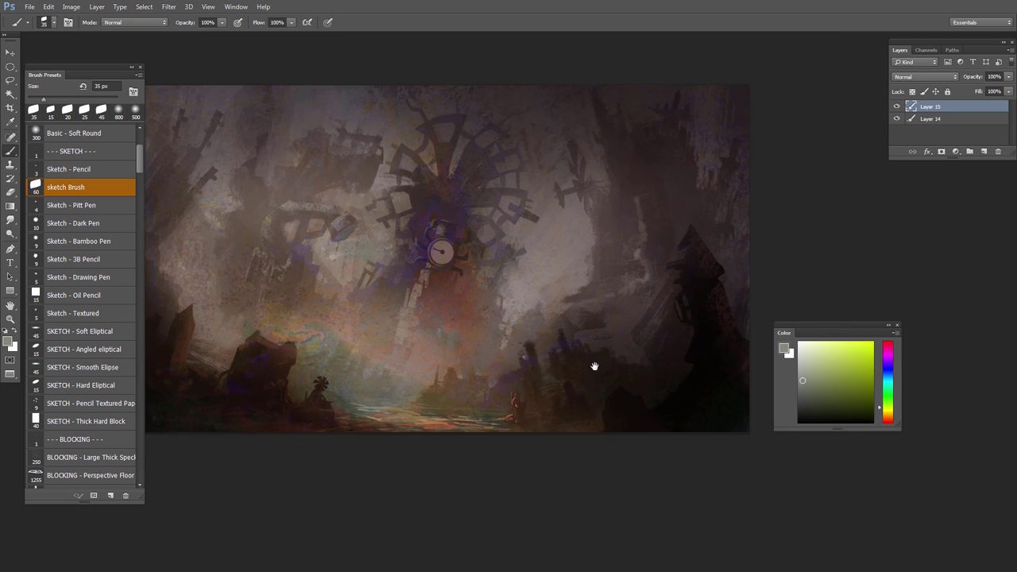
drag(596, 365, 707, 335)
mouse_move(823, 279)
mouse_down()
mouse_move(842, 291)
mouse_move(696, 284)
mouse_up()
key(l)
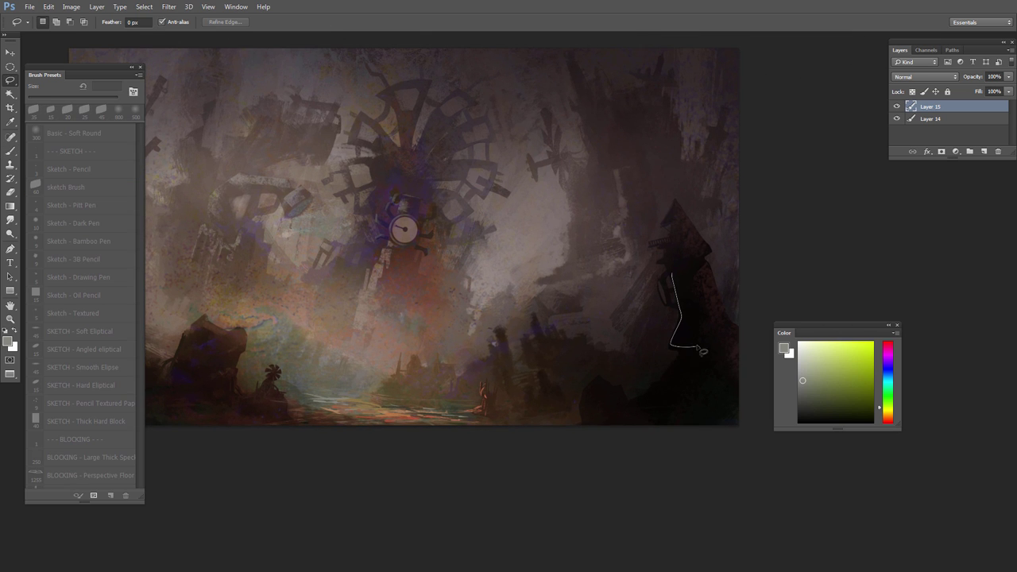
key(b)
Step: Switch to the FX - Tree 3 brush at 60 px and sample a dark brown from the riverbank
drag(138, 156, 138, 392)
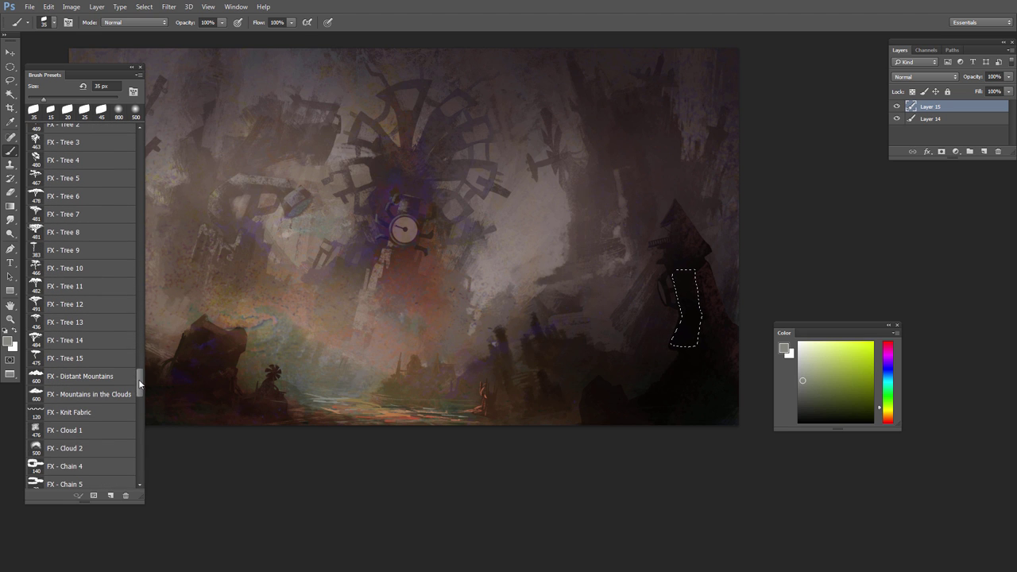
click(79, 375)
click(72, 143)
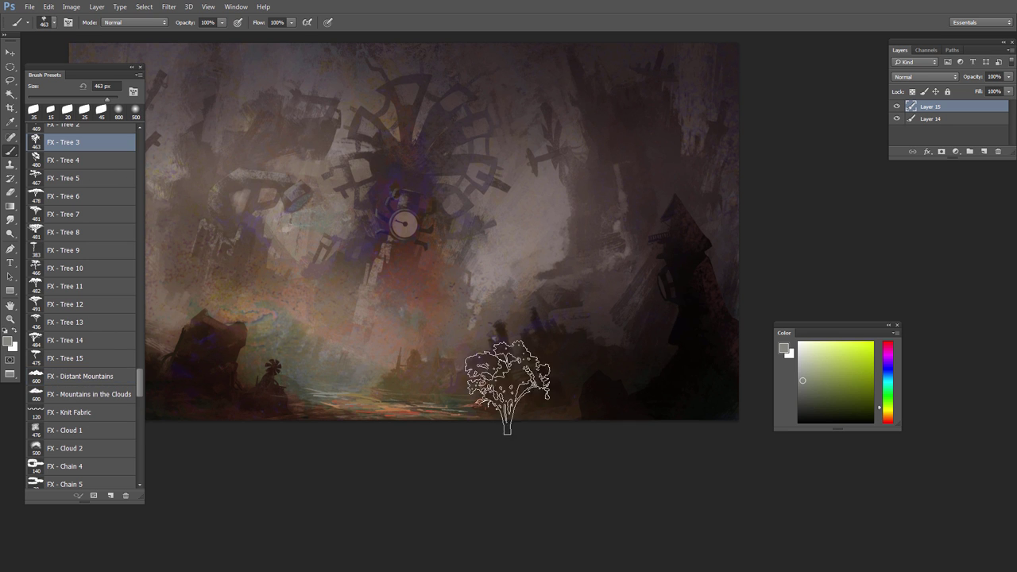
alt+click(420, 423)
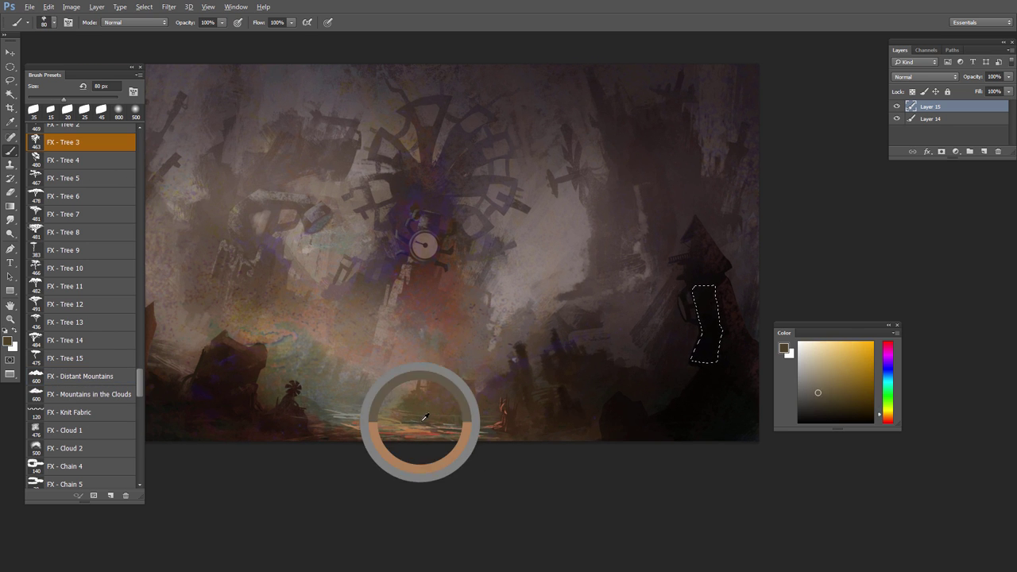
key(bracketleft)
key(bracketleft)
key(F5)
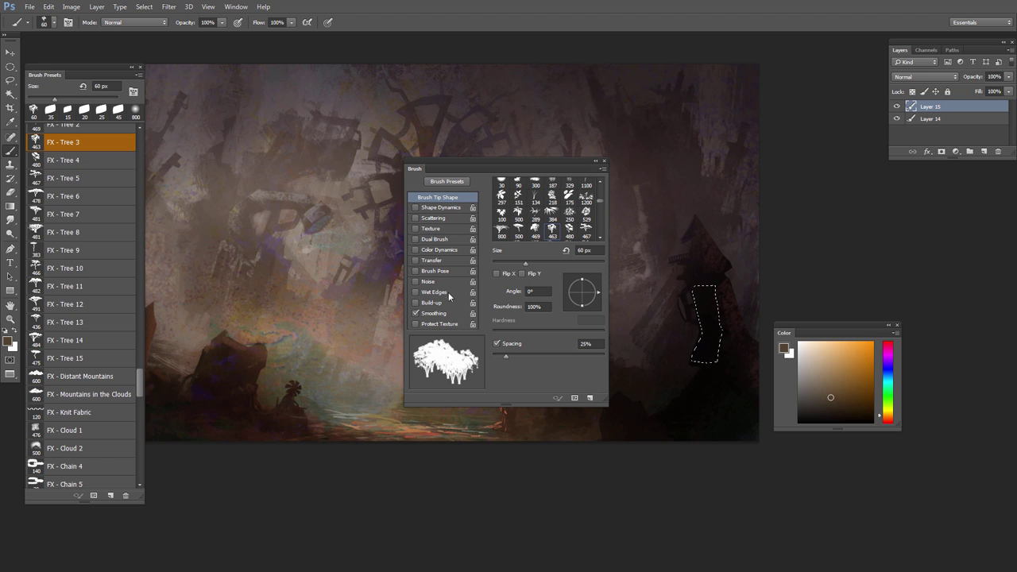
key(F5)
alt+click(494, 437)
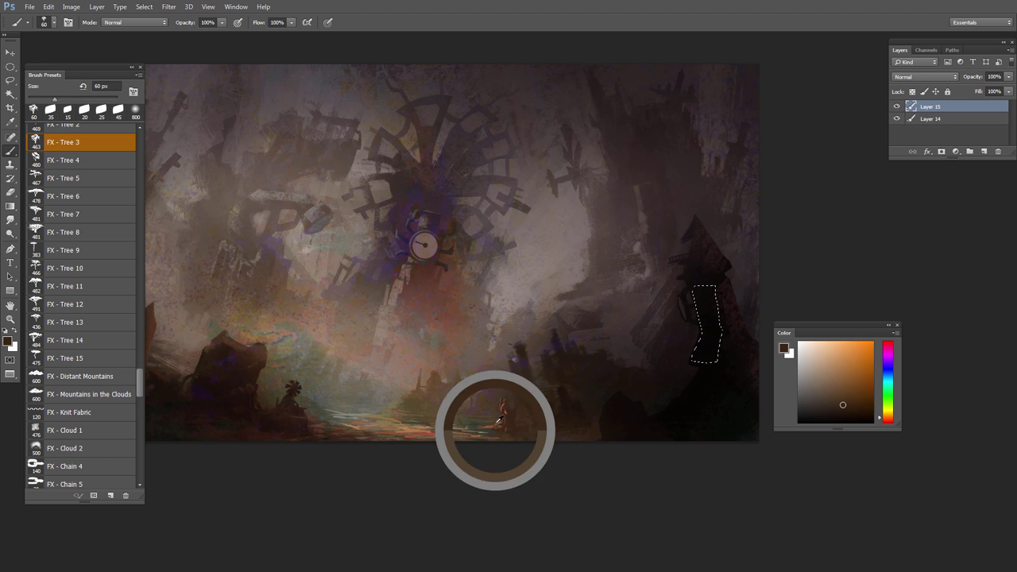
Step: Add a new layer, drop the selection, and stamp small dark trees beside the river's right bank at 45 px
key(ctrl+shift+alt+n)
key(ctrl+d)
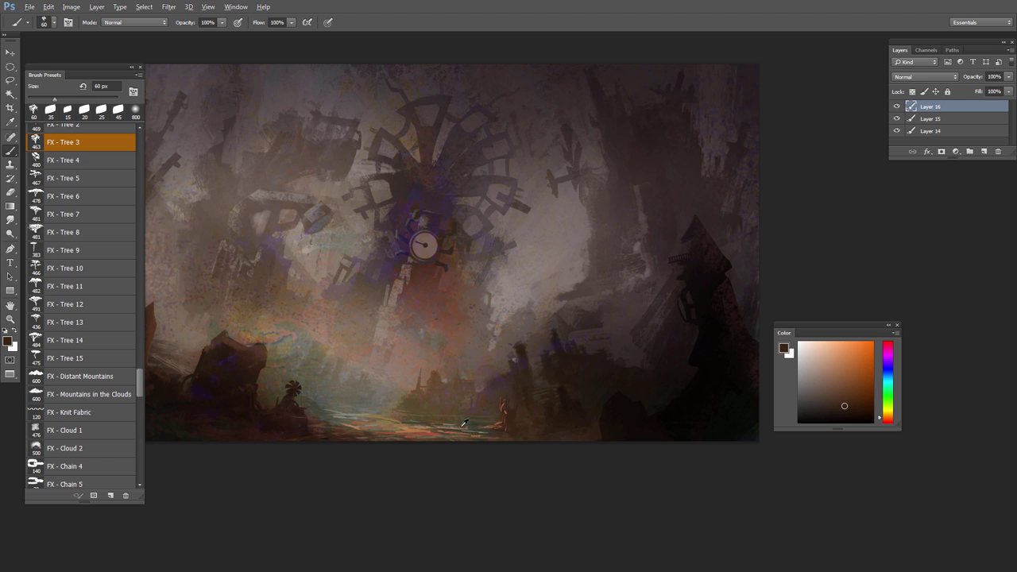
alt+click(422, 422)
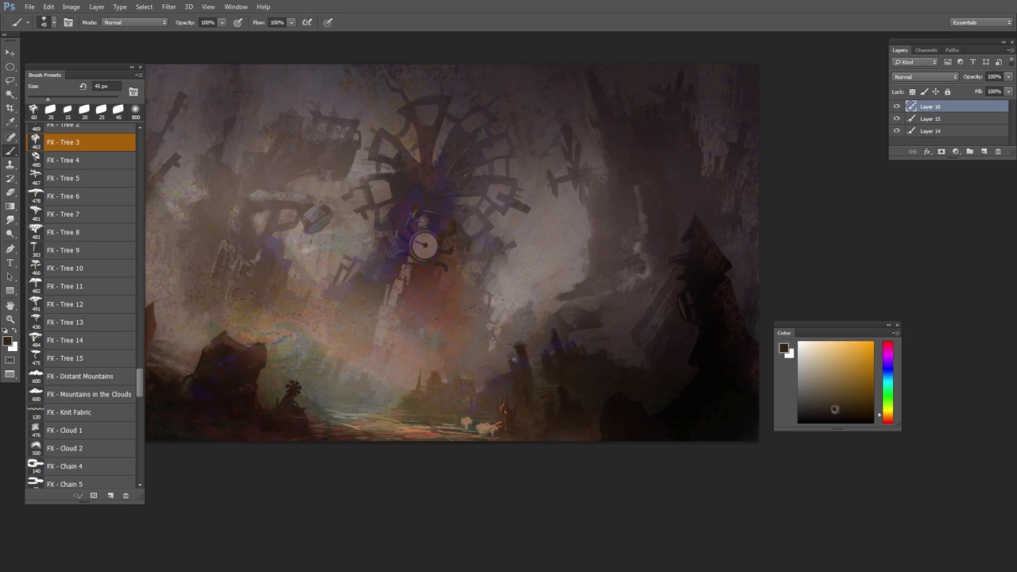
drag(477, 422, 476, 430)
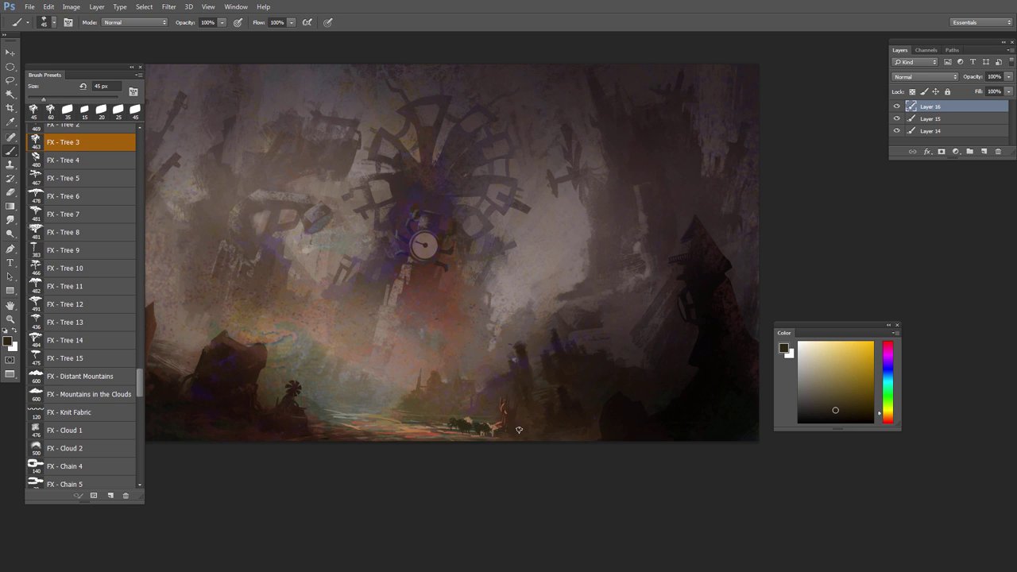
Step: Stamp tiny FX - Tree 3 trees below the small windmill at about 40 px in a sampled reddish brown
alt+click(295, 422)
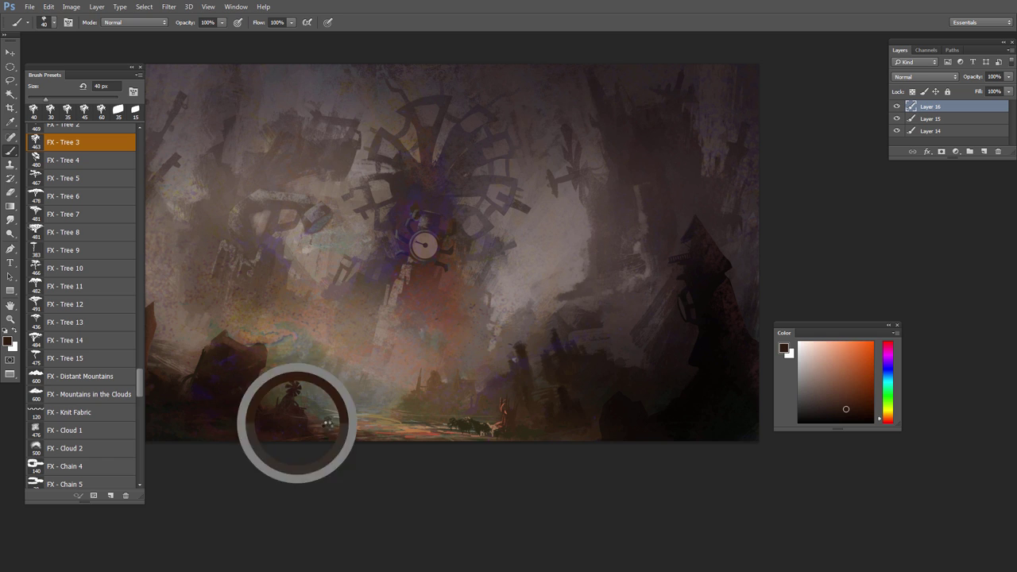
key(bracketright)
key(bracketright)
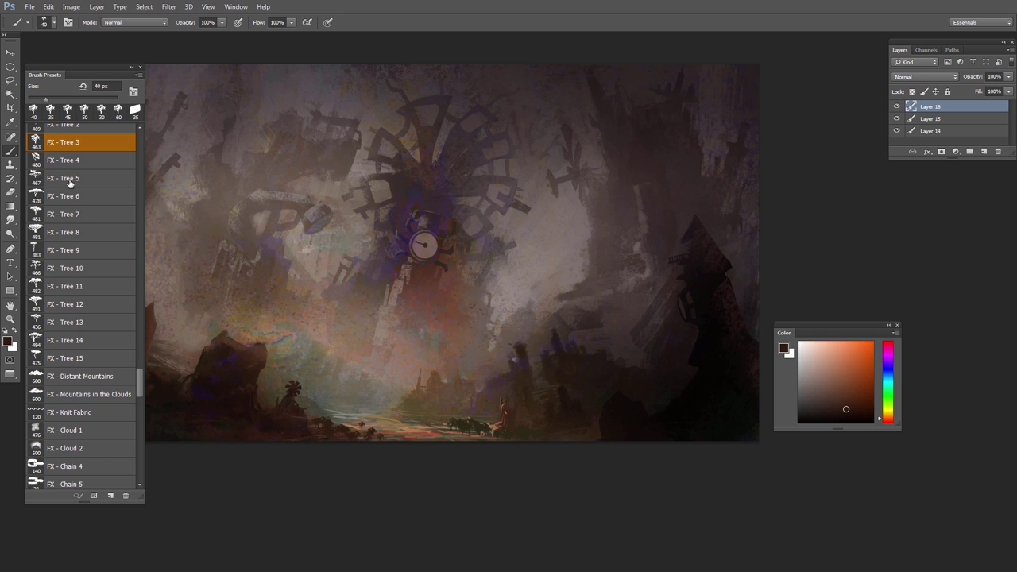
Step: Stamp FX - Tree 5 trees along the river's near bank at 90, 80 and 60 px, and sample a dark olive
click(70, 184)
key(bracketleft)
key(bracketleft)
key(bracketleft)
key(bracketleft)
key(bracketleft)
key(bracketleft)
key(bracketleft)
key(bracketleft)
key(bracketleft)
click(372, 431)
key(bracketleft)
click(386, 437)
key(bracketleft)
key(bracketleft)
click(481, 433)
alt+click(438, 418)
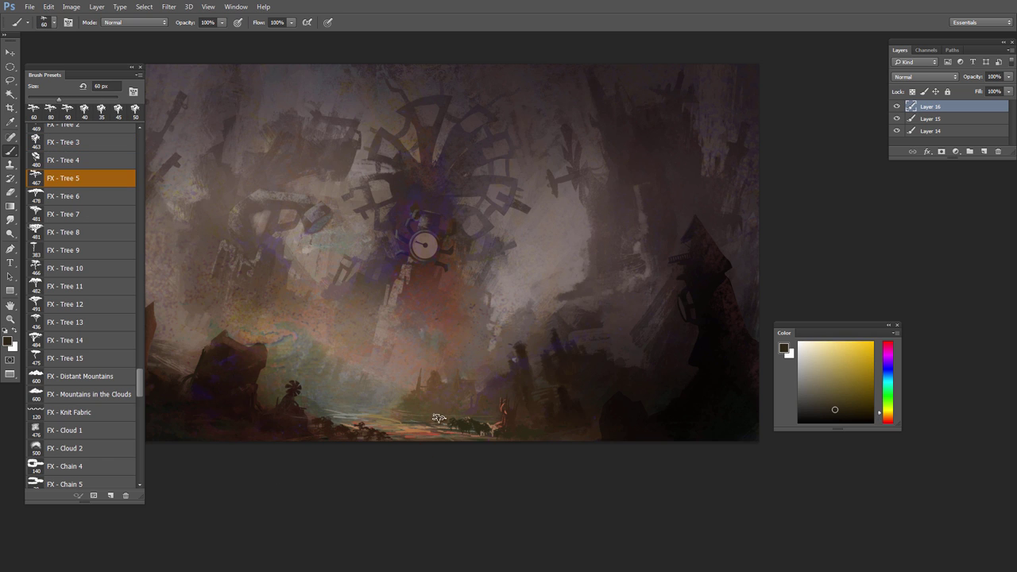
Step: Stamp FX - Tree 6 trees around the figure on the right bank at 70 to 100 px in sampled dark browns
click(67, 199)
alt+click(478, 426)
key(bracketright)
key(bracketright)
key(bracketright)
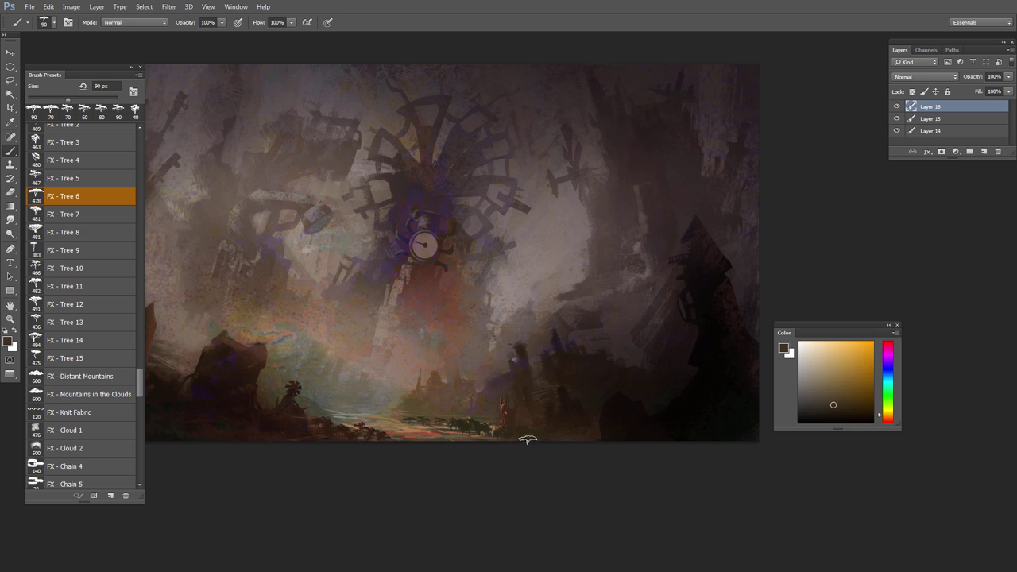
alt+click(526, 433)
alt+click(525, 432)
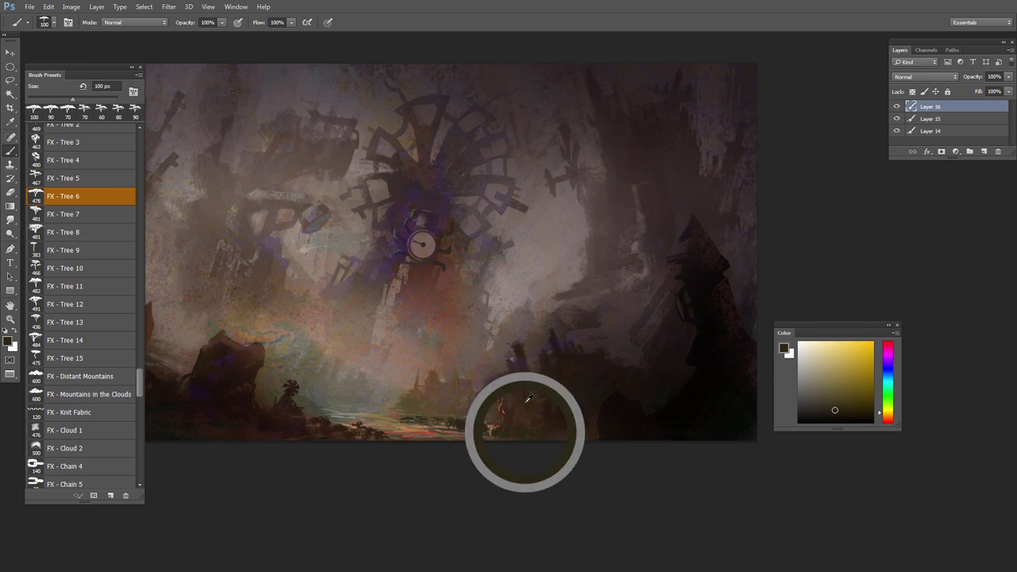
key(bracketright)
click(888, 410)
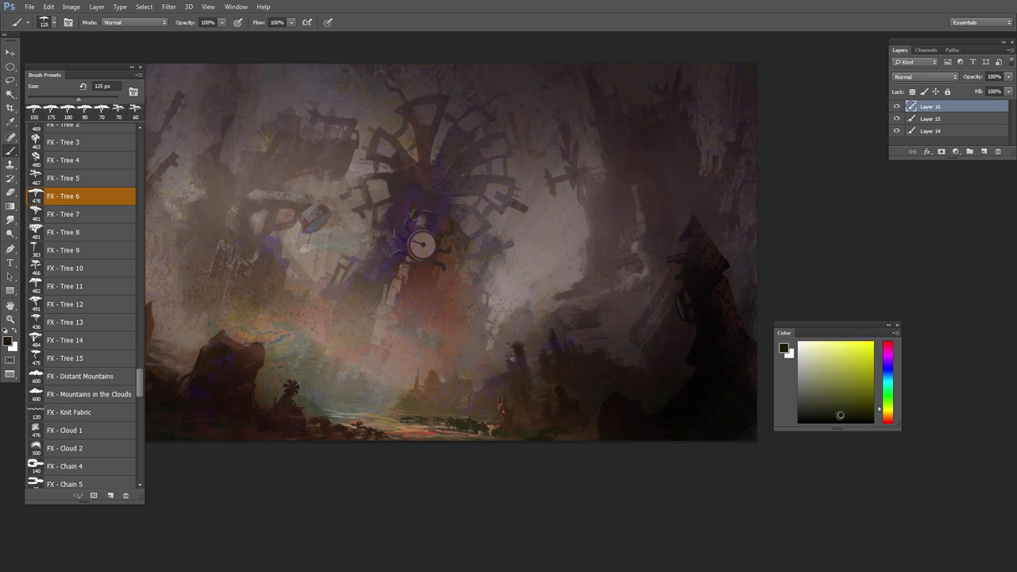
Step: Stamp larger, darker FX - Tree 6 trees along the painting's lower edge at 125 to 200 px
key(bracketright)
key(bracketright)
key(bracketright)
key(bracketright)
key(bracketright)
alt+click(548, 433)
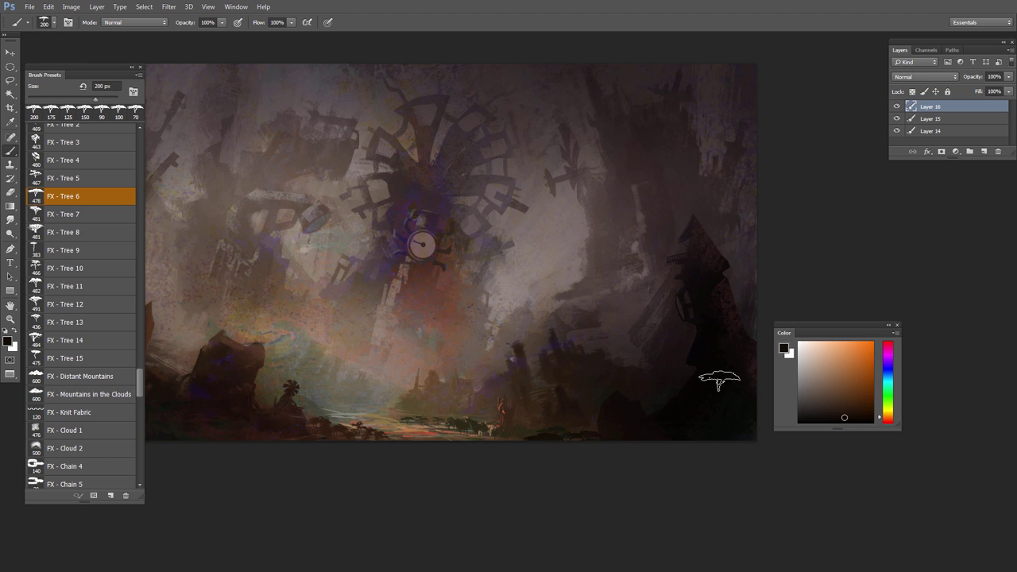
click(890, 414)
alt+click(361, 433)
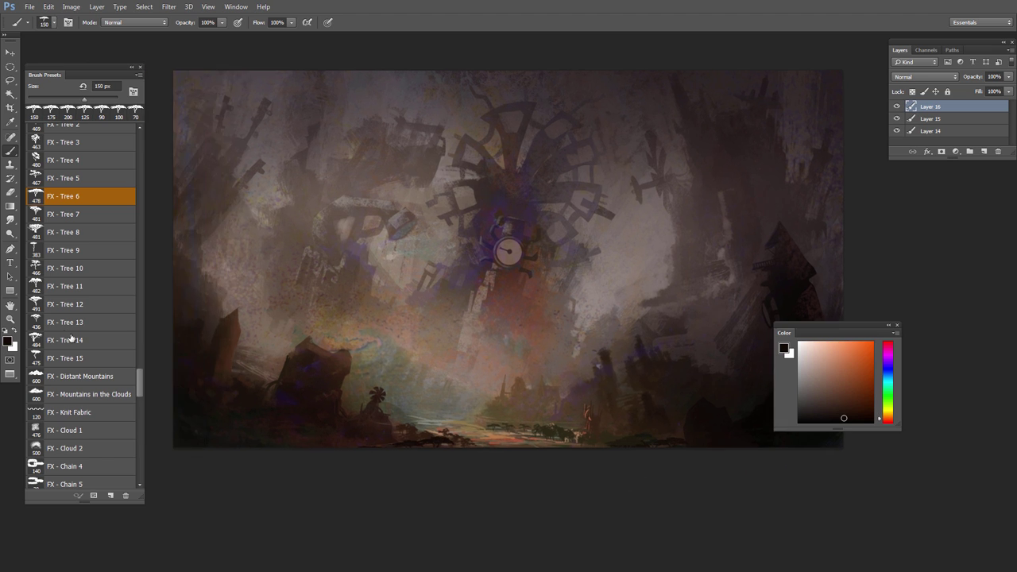
Step: Switch to the FX - Tree 12 brush and stamp dark trees along the lower left bank at 200 and 250 px
key(period)
key(period)
key(period)
key(period)
key(period)
key(period)
key(period)
key(period)
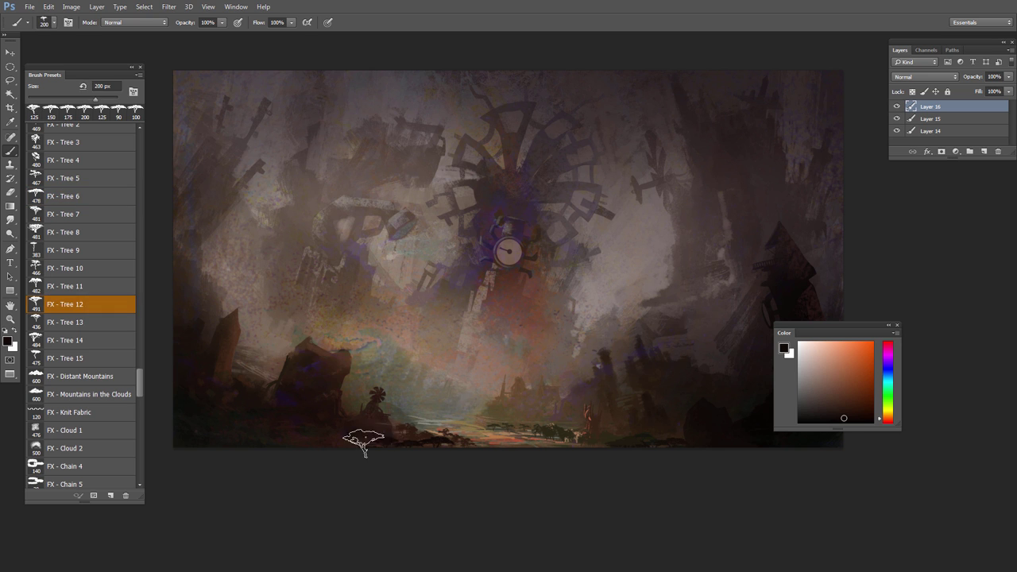
Step: Stamp near-black FX - Tree 15 trees along the painting's lower edge at 475 px, shifting the hue towards yellow-orange
key(period)
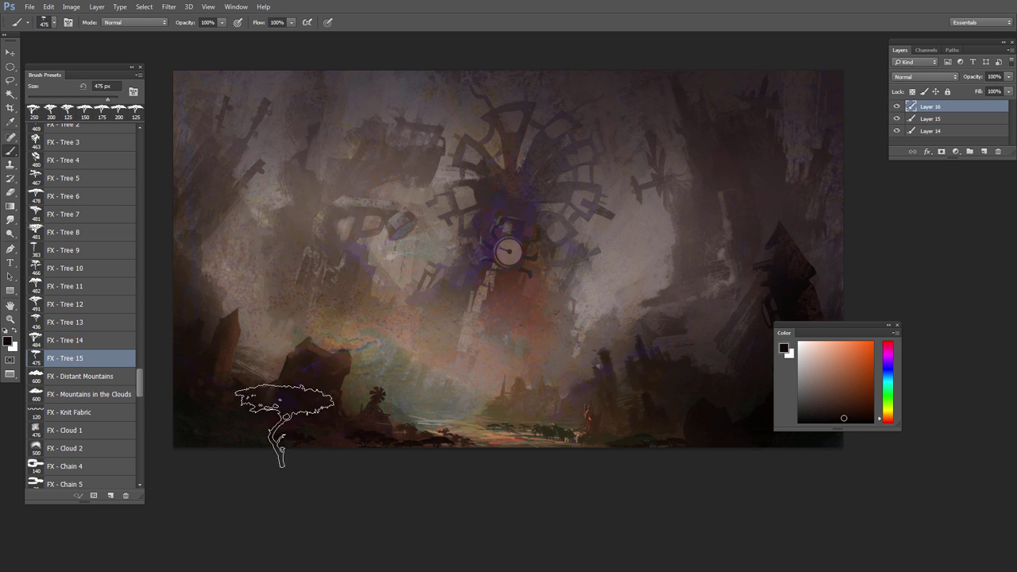
click(889, 417)
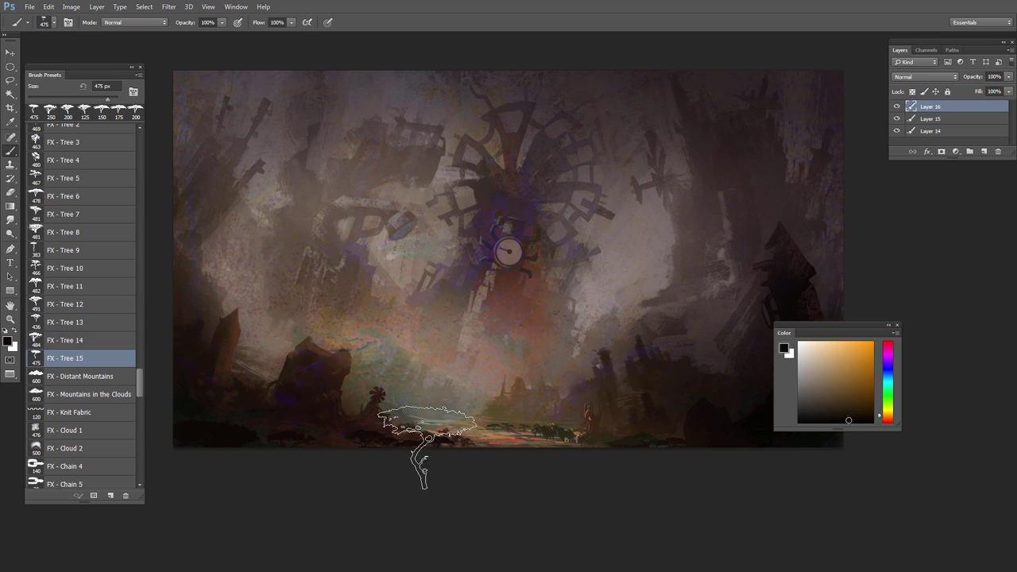
click(220, 450)
drag(445, 451, 422, 451)
mouse_move(710, 445)
mouse_down()
mouse_move(684, 452)
mouse_move(693, 459)
mouse_up()
Step: Darken the colour further and stamp large FX - Tree 15 trees in the lower right foreground at 500 and 300 px
click(829, 422)
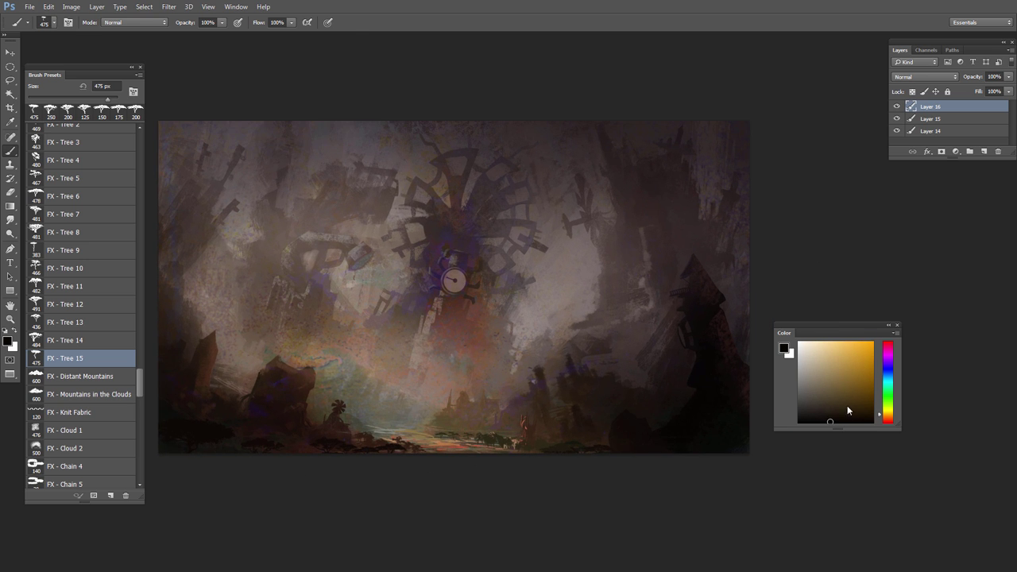
click(846, 422)
key(bracketleft)
key(bracketleft)
key(bracketright)
key(bracketright)
click(635, 457)
click(724, 471)
key(bracketleft)
key(bracketleft)
scroll(640, 453, down, 1)
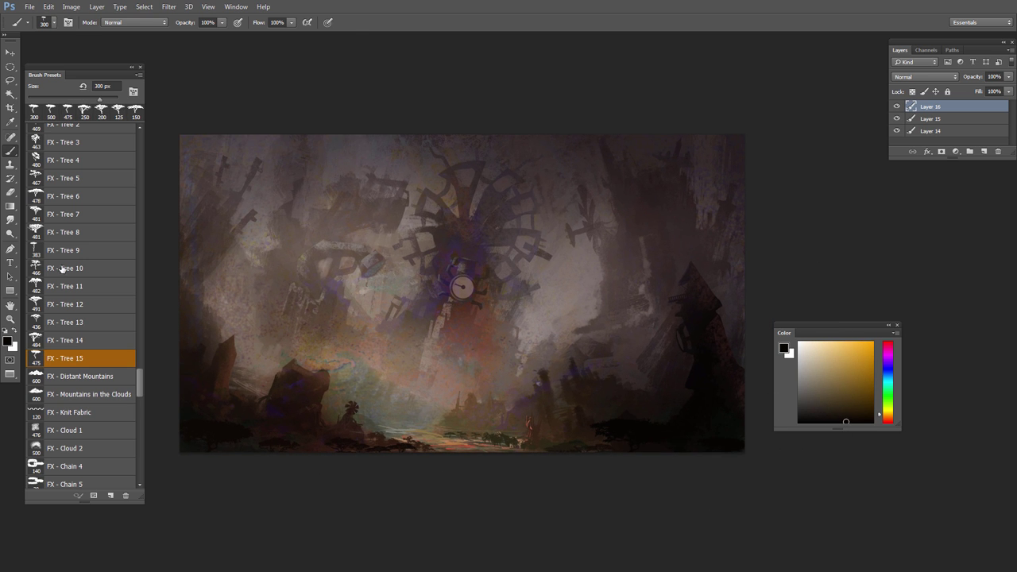
Step: Switch to the FX - Tree 10 brush and flip the painting horizontally
key(comma)
key(comma)
key(comma)
key(comma)
key(comma)
scroll(602, 461, down, 2)
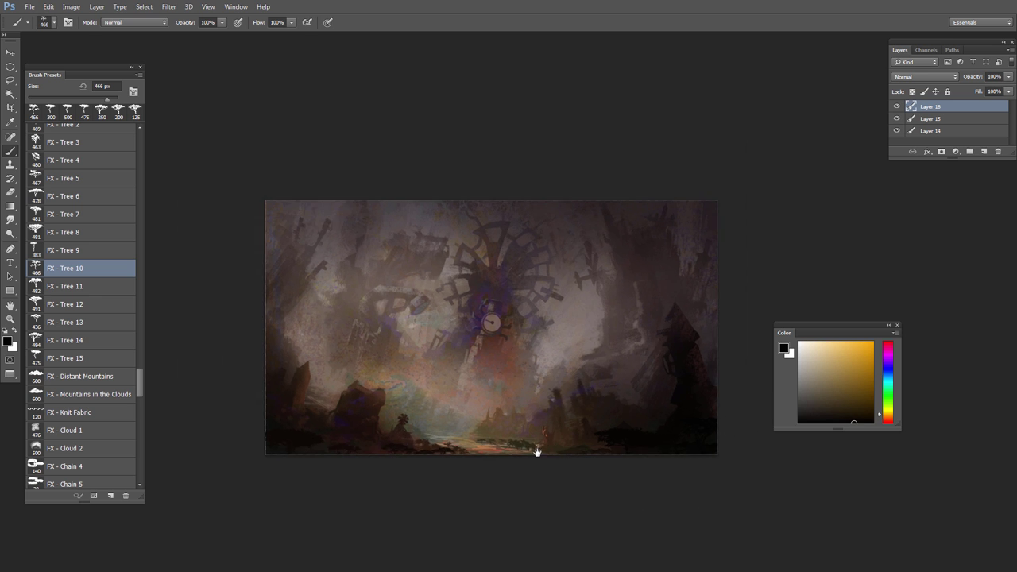
key(ctrl+shift+h)
Step: Sample dark greenish tones from the riverbank and stamp FX - Tree 10 trees along the lower bank at 150 and 125 px
scroll(485, 445, up, 5)
alt+click(406, 452)
alt+click(405, 453)
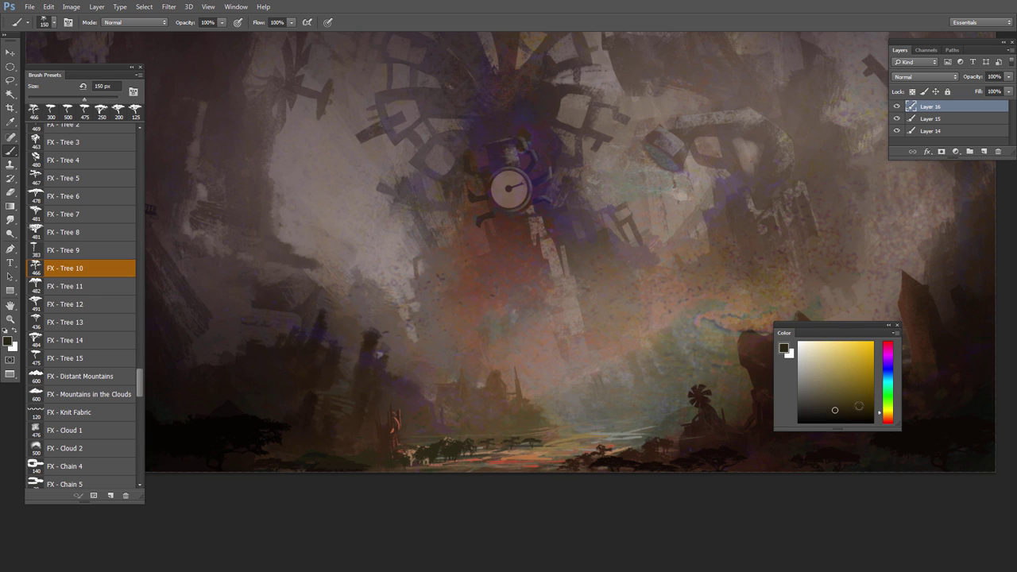
key(bracketleft)
key(bracketleft)
key(bracketleft)
key(bracketleft)
key(bracketleft)
key(bracketleft)
key(bracketleft)
alt+click(706, 431)
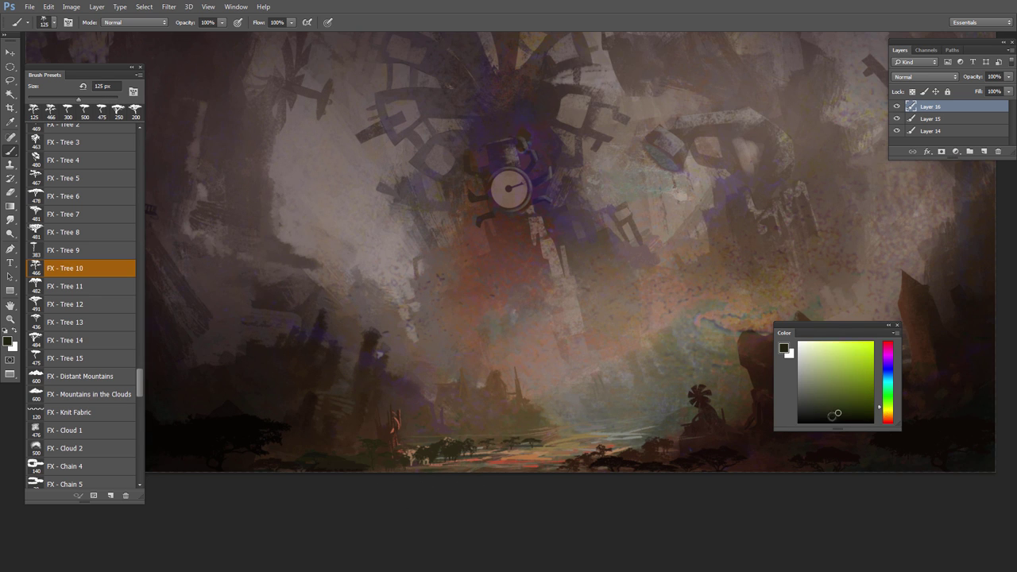
drag(363, 473, 318, 472)
Step: Stamp small FX - Tree 10 trees on top of the dark rock outcrop, using a sampled reddish brown and sizes between 60 and 90 px
scroll(547, 432, down, 1)
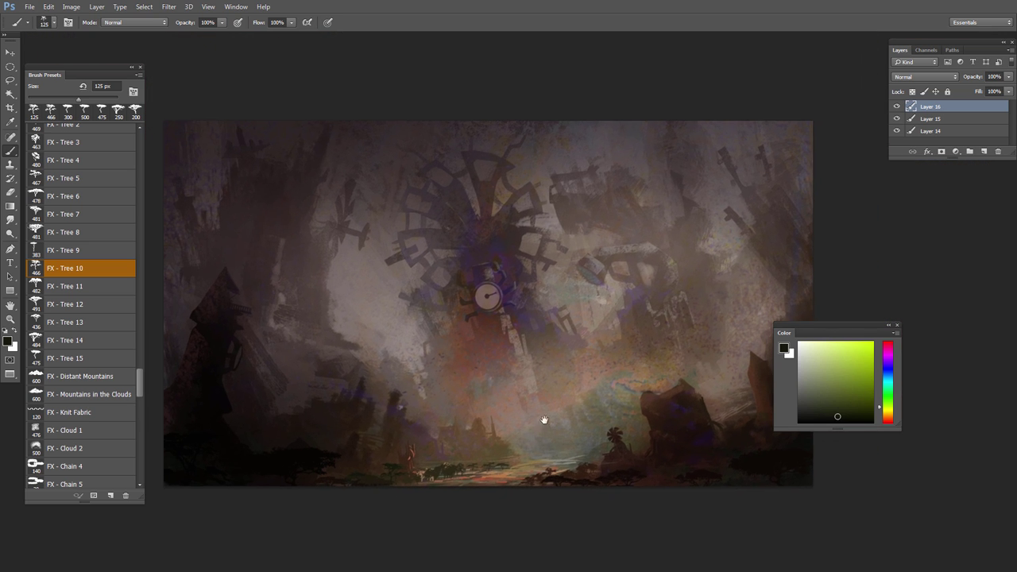
key(bracketleft)
key(bracketleft)
key(bracketleft)
key(bracketleft)
key(bracketleft)
alt+click(700, 399)
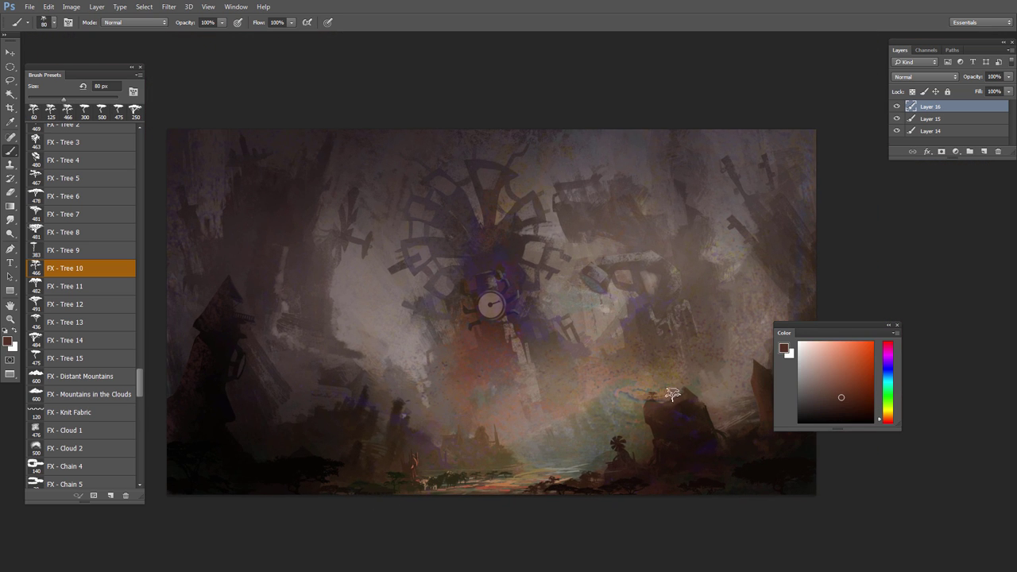
key(bracketright)
scroll(681, 461, up, 1)
Step: Switch to the FX - Tree 6 brush and stamp dark olive trees beside the riverbank statue at 80 px
alt+click(459, 483)
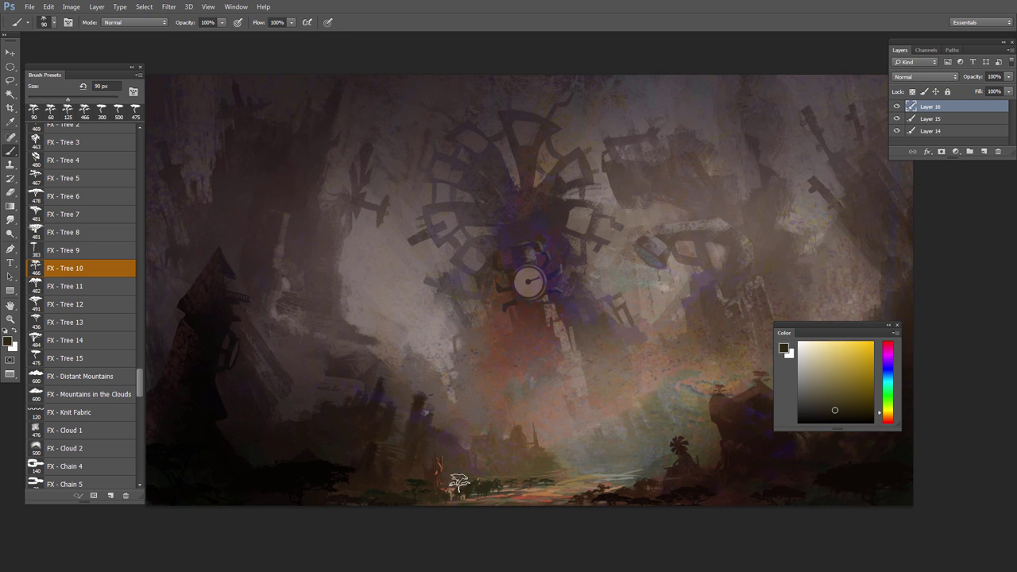
click(63, 196)
key(bracketleft)
key(bracketleft)
key(bracketleft)
key(bracketleft)
key(bracketleft)
key(bracketleft)
key(bracketleft)
key(bracketleft)
key(bracketleft)
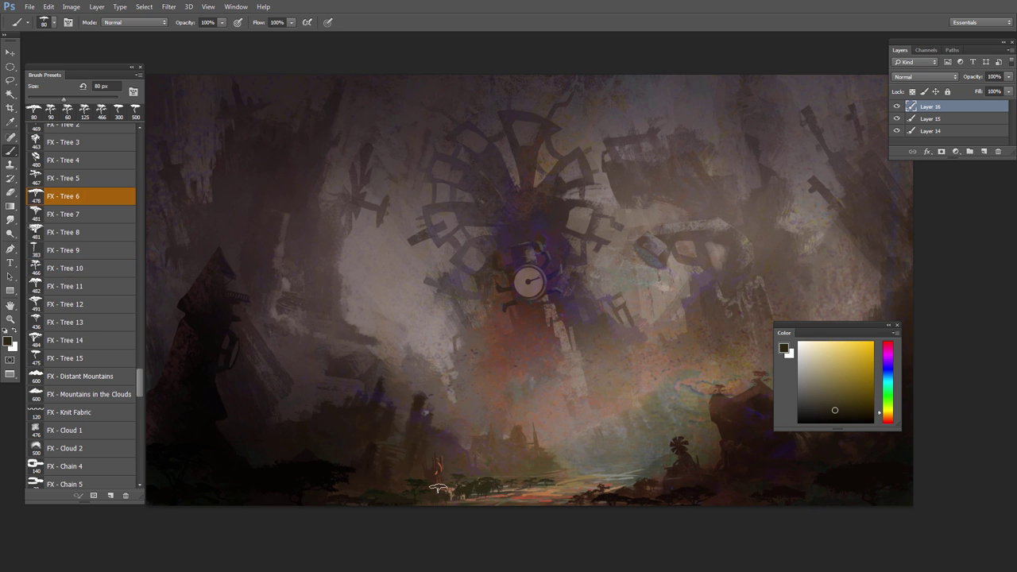
Step: Darken the sampled colour to near black and stamp larger FX - Tree 6 trees along the lower bank at 150 and 200 px
alt+click(344, 491)
key(bracketright)
key(bracketright)
key(bracketright)
key(bracketright)
alt+click(412, 481)
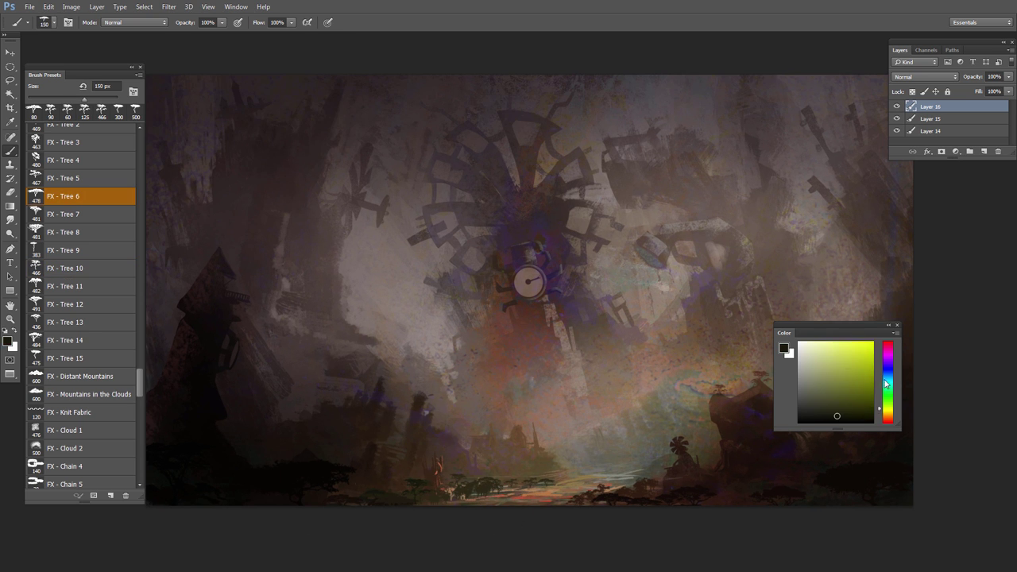
click(839, 417)
drag(840, 417, 842, 420)
key(bracketright)
key(bracketright)
click(434, 504)
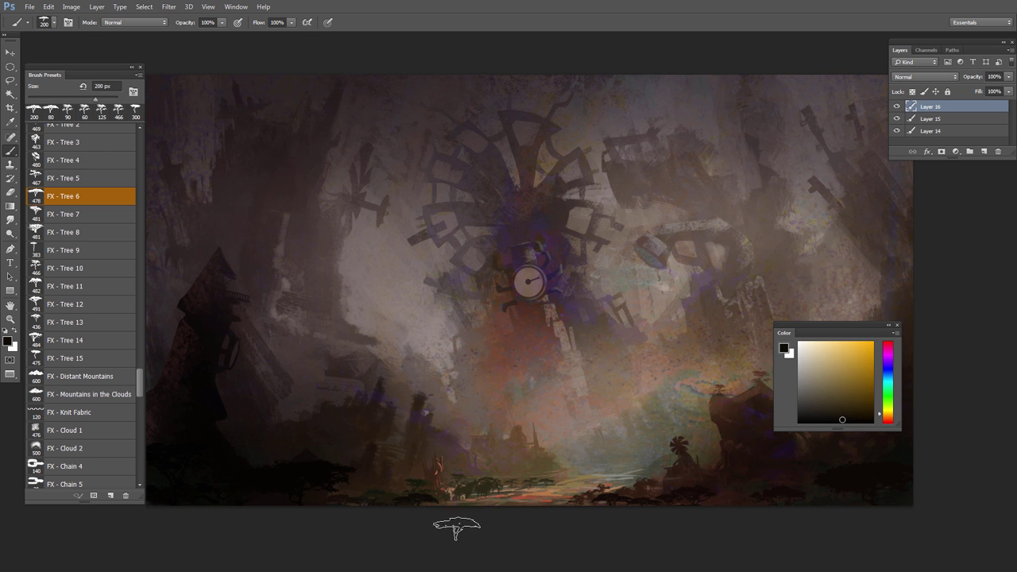
Step: Stamp small, lighter FX - Tree 6 trees along the distant riverbank with sampled greyish browns at 100, 60 and 80 px
alt+click(514, 491)
scroll(514, 492, up, 2)
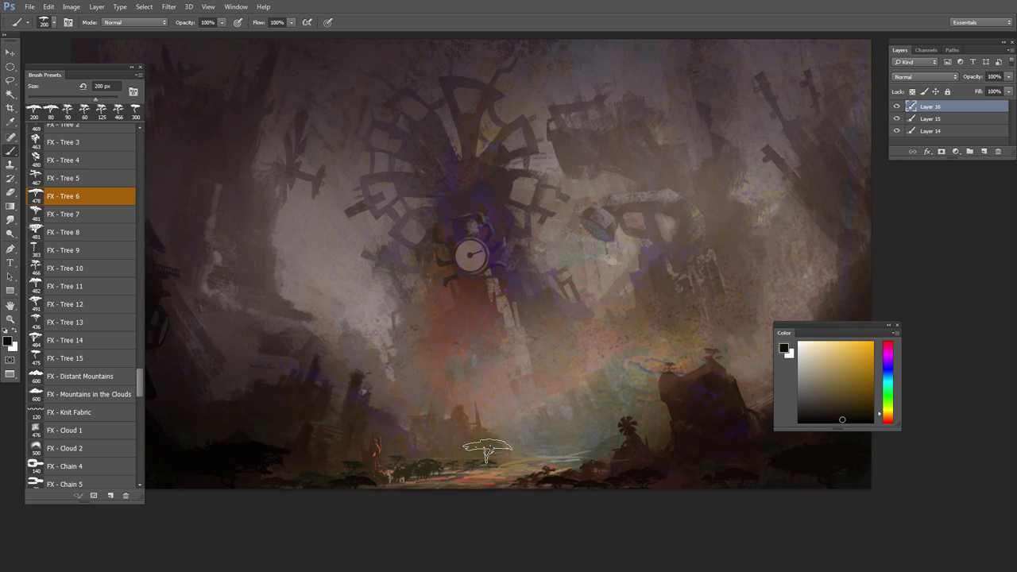
alt+click(492, 459)
key(bracketleft)
key(bracketleft)
key(bracketleft)
key(bracketleft)
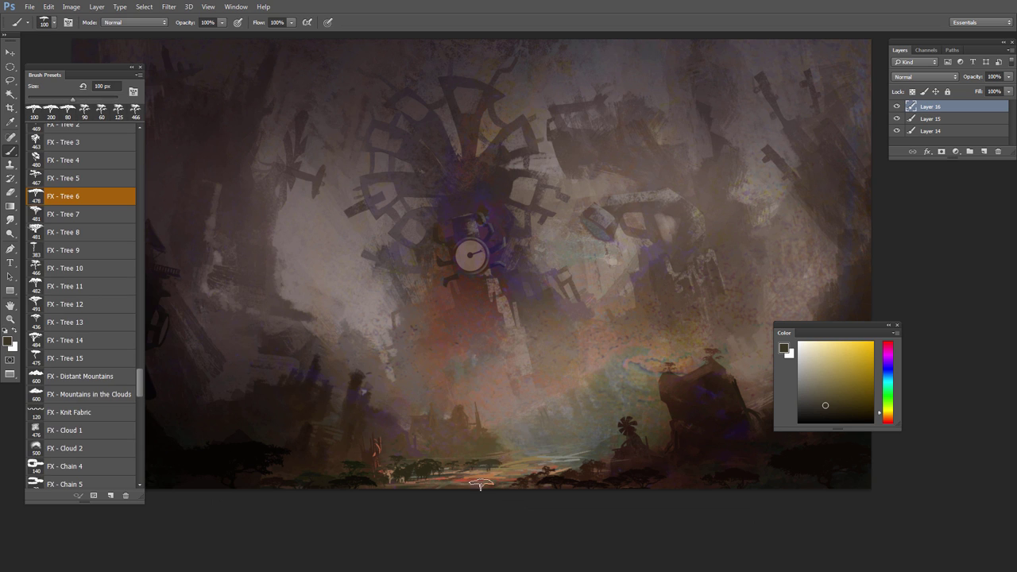
alt+click(494, 467)
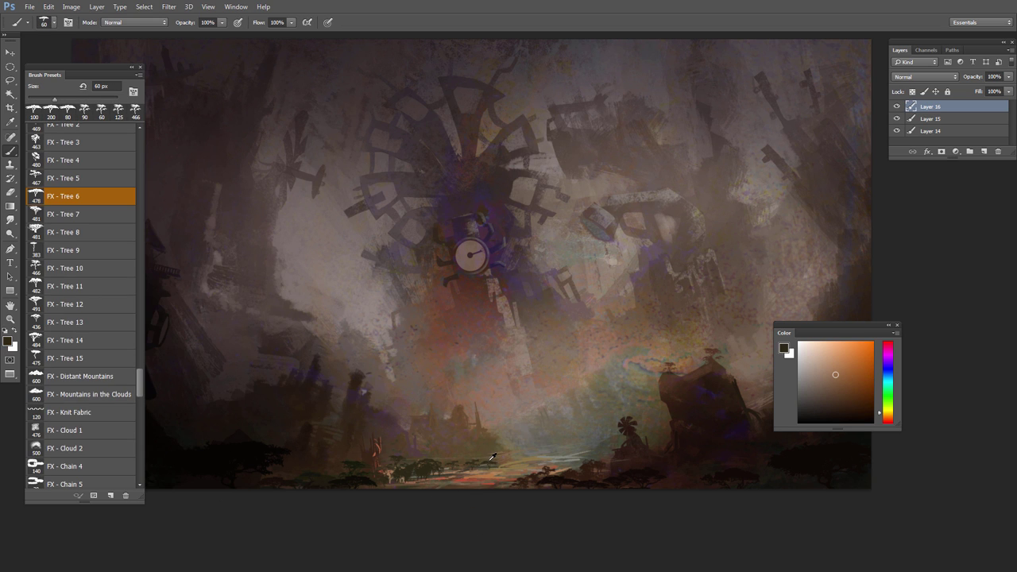
alt+click(545, 462)
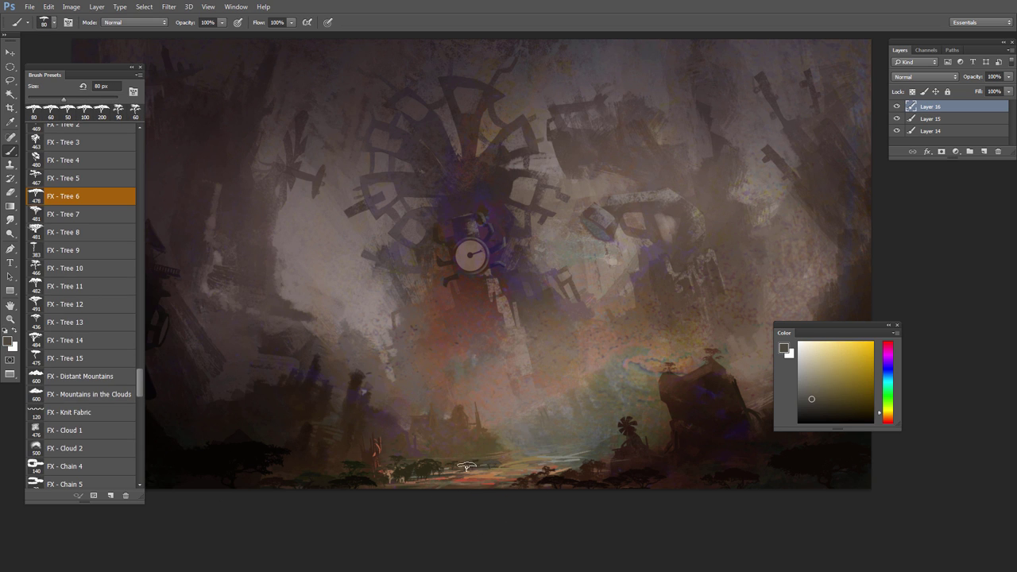
Step: Flip the painting back horizontally and switch to the sketch Brush
scroll(469, 404, down, 2)
scroll(570, 386, up, 1)
mouse_move(570, 386)
mouse_down()
mouse_move(572, 400)
mouse_move(612, 404)
mouse_up()
key(ctrl+shift+h)
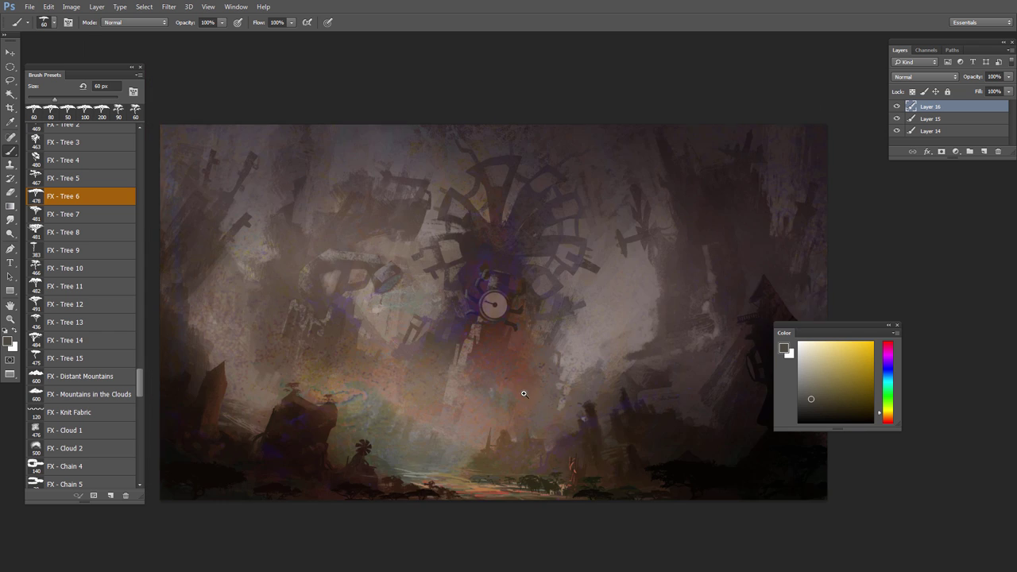
scroll(531, 398, down, 1)
ctrl+click(270, 408)
drag(140, 382, 148, 138)
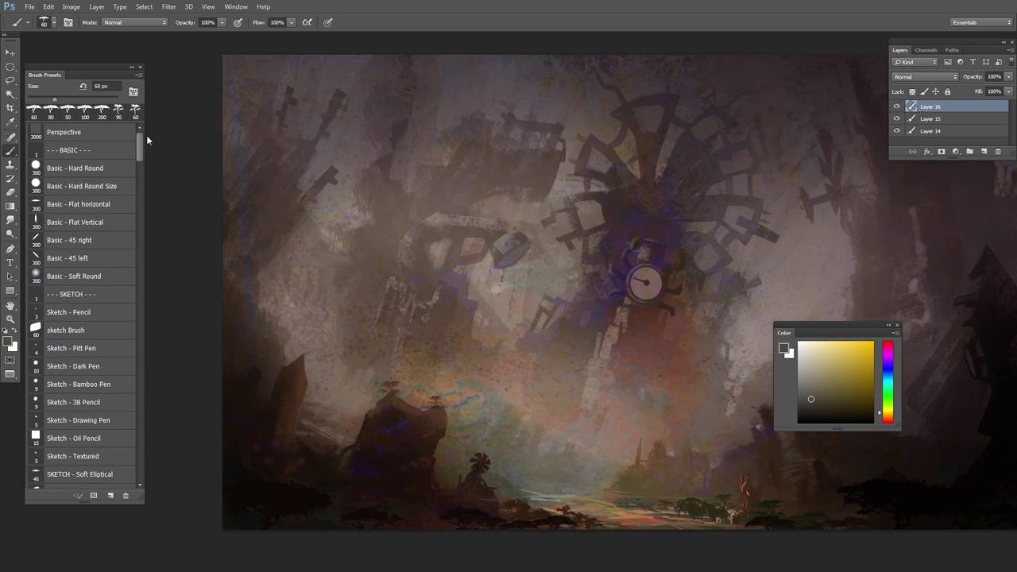
click(99, 330)
Step: Paint over the dark rock spire at the painting's left edge with sampled tones, using the sketch Brush at 25 to 40 px
drag(367, 425, 463, 413)
alt+click(383, 390)
key(bracketleft)
key(bracketleft)
alt+click(373, 374)
drag(357, 419, 380, 363)
key(bracketleft)
key(bracketleft)
key(bracketright)
alt+click(350, 364)
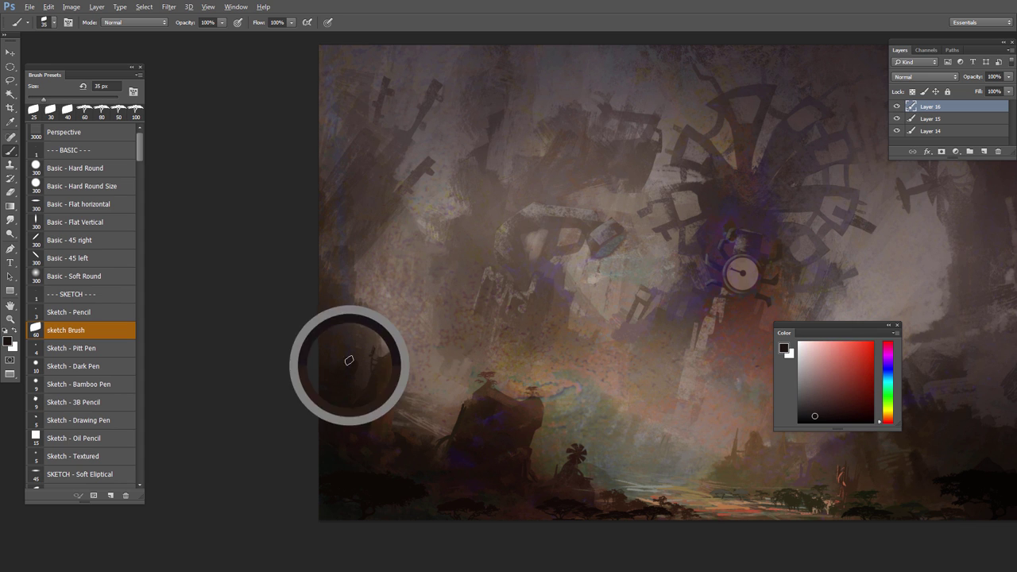
drag(493, 426, 420, 367)
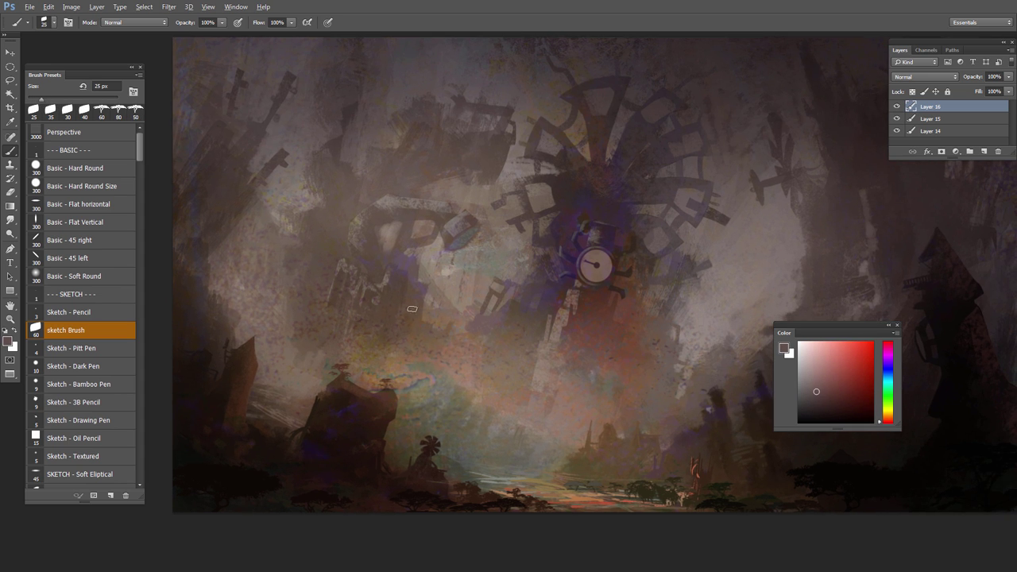
Step: Paint the hanging debris below the floating wreck with sampled browns, enlarging the sketch Brush from 35 to 80 px
alt+click(400, 294)
key(bracketright)
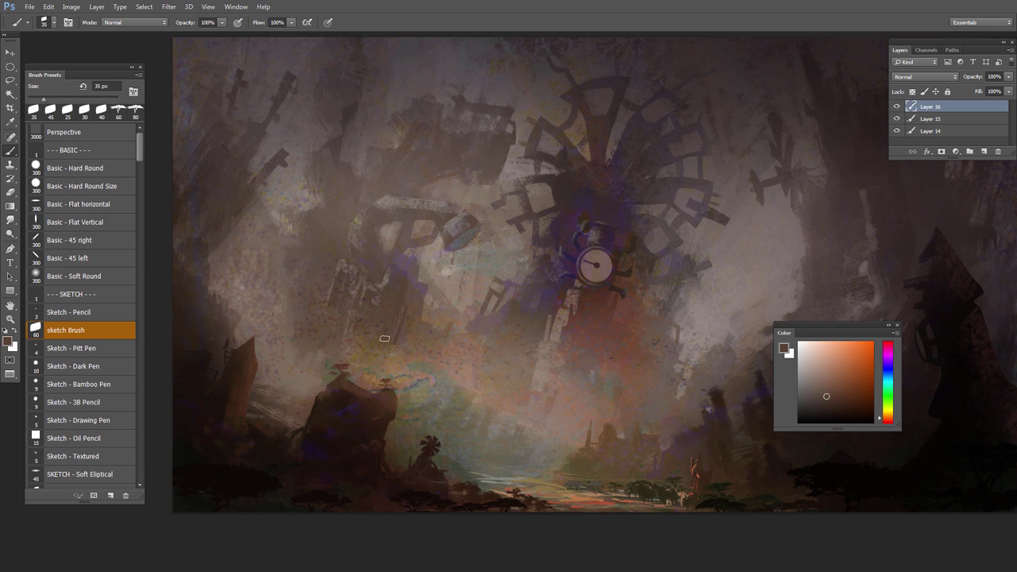
alt+click(386, 322)
key(bracketright)
key(bracketright)
key(bracketright)
key(bracketright)
key(bracketright)
key(bracketright)
drag(382, 340, 377, 345)
alt+click(380, 345)
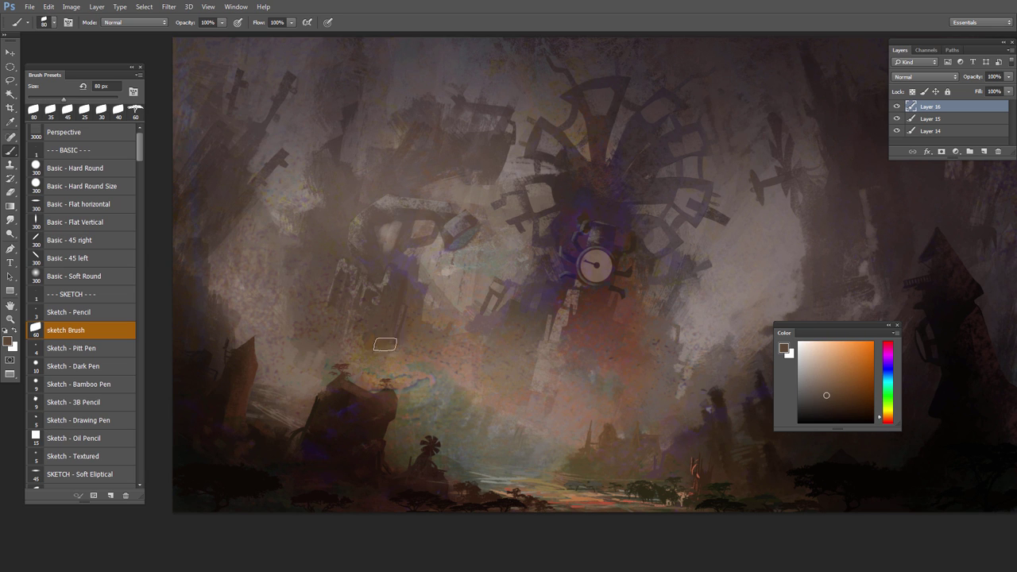
Step: Rework the wreck's lower left supports with sampled greyish browns at 70 and 60 px
alt+click(340, 265)
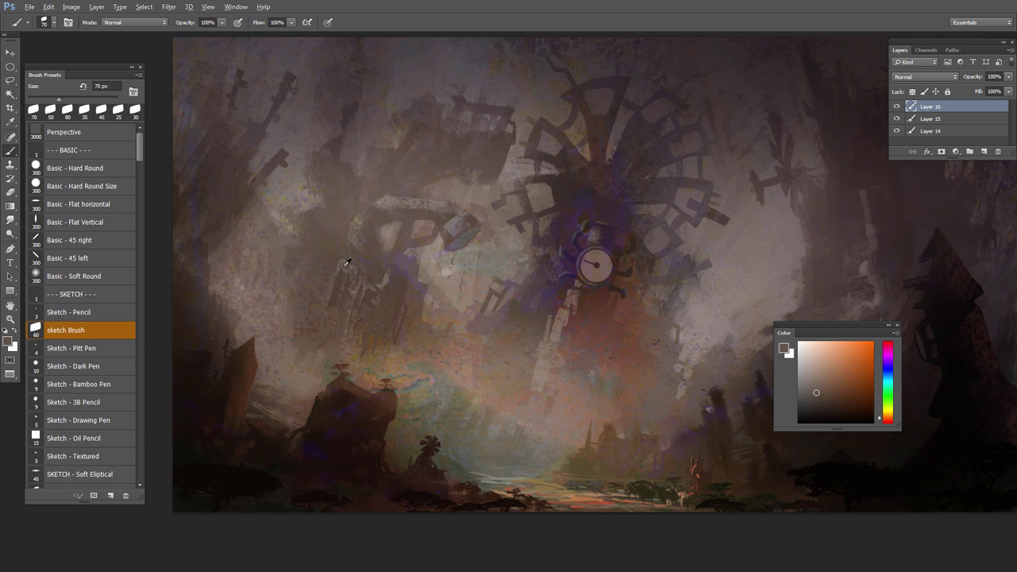
alt+click(326, 287)
key(bracketright)
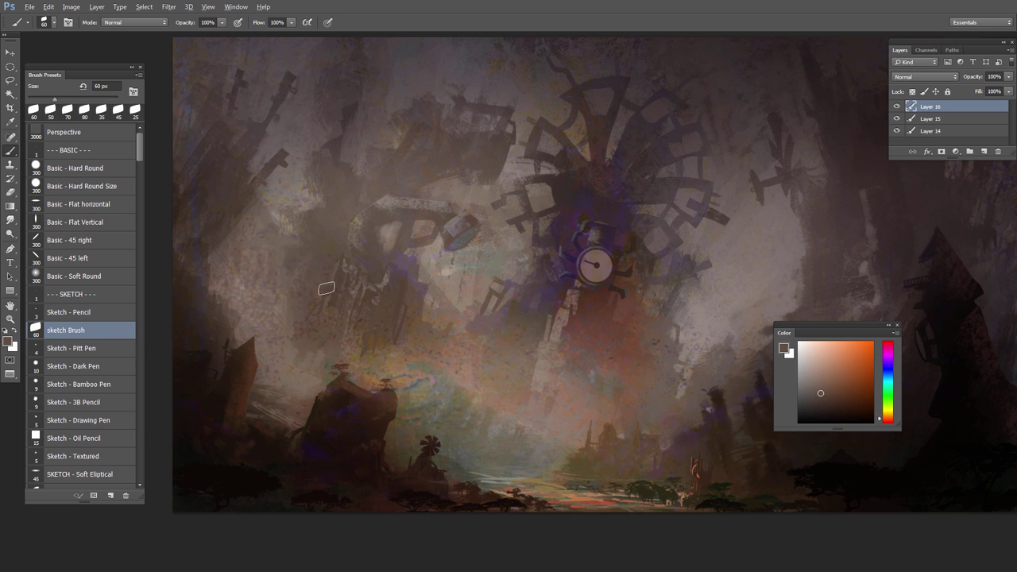
Step: Paint a light top beam and darker window openings on the floating wreck with sampled tones, reducing the brush from 80 to 30 px
alt+click(398, 200)
key(bracketright)
key(bracketright)
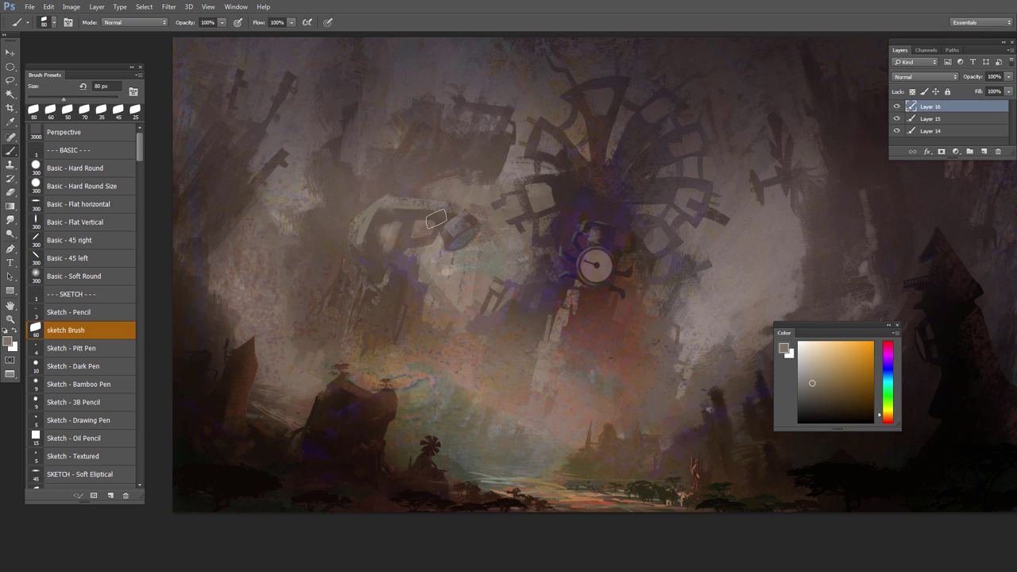
alt+click(397, 216)
key(bracketleft)
key(bracketleft)
key(bracketleft)
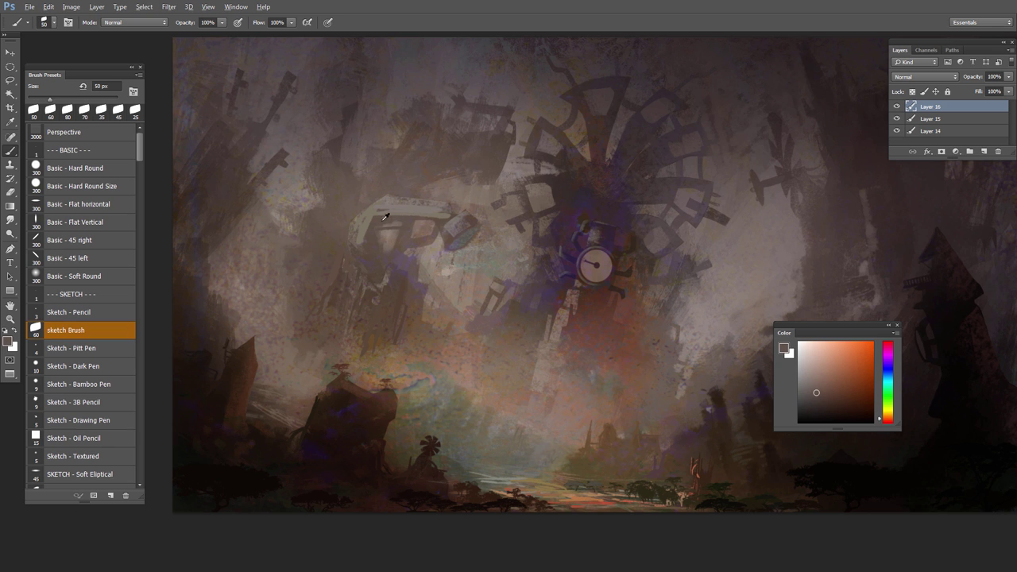
alt+click(384, 216)
alt+click(371, 232)
key(bracketright)
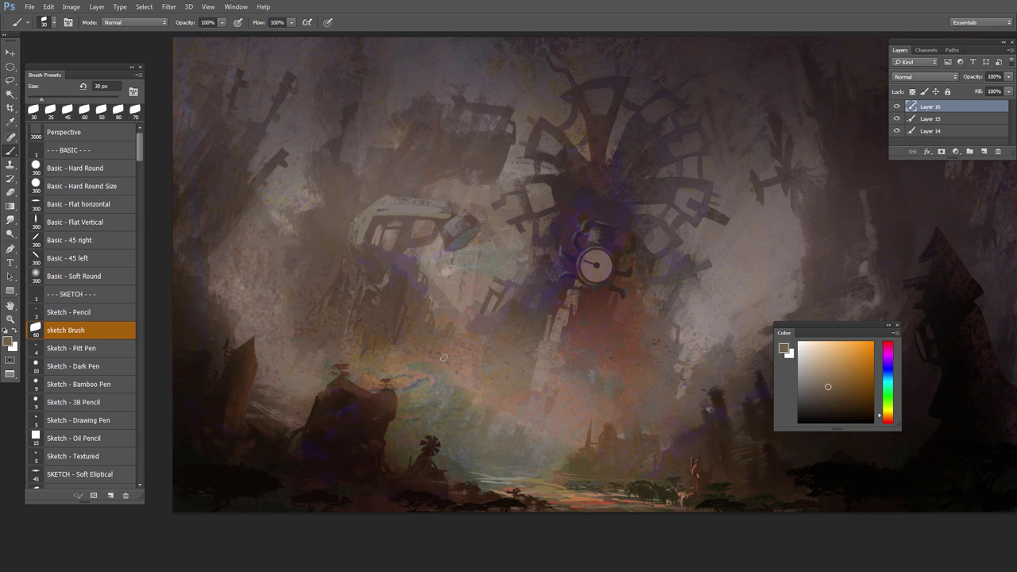
Step: Rework the ladder-like framework lower left of the clock with sampled reddish greys at 50 and 35 px
alt+click(478, 324)
key(bracketright)
alt+click(484, 322)
drag(484, 326, 487, 343)
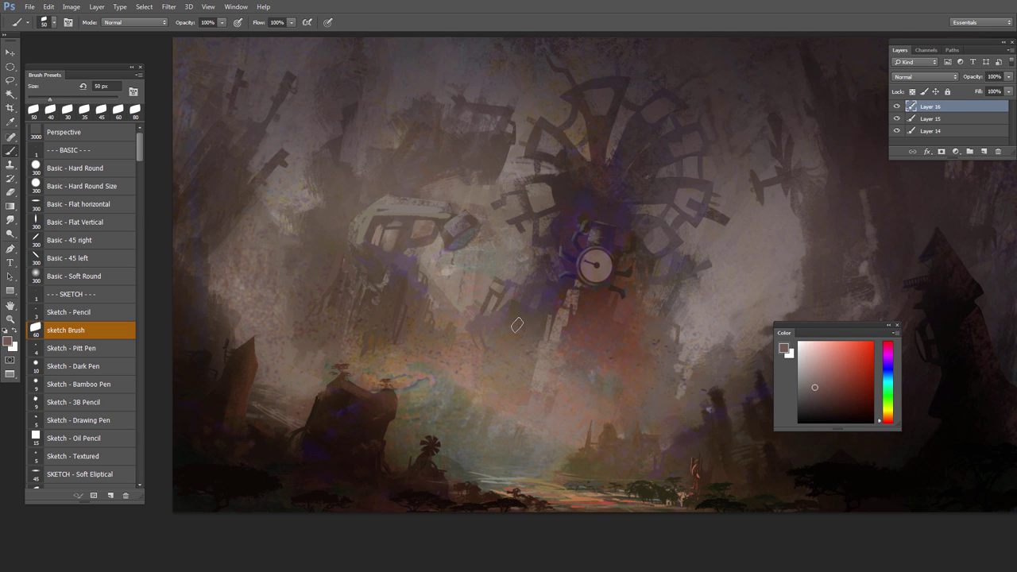
alt+click(483, 311)
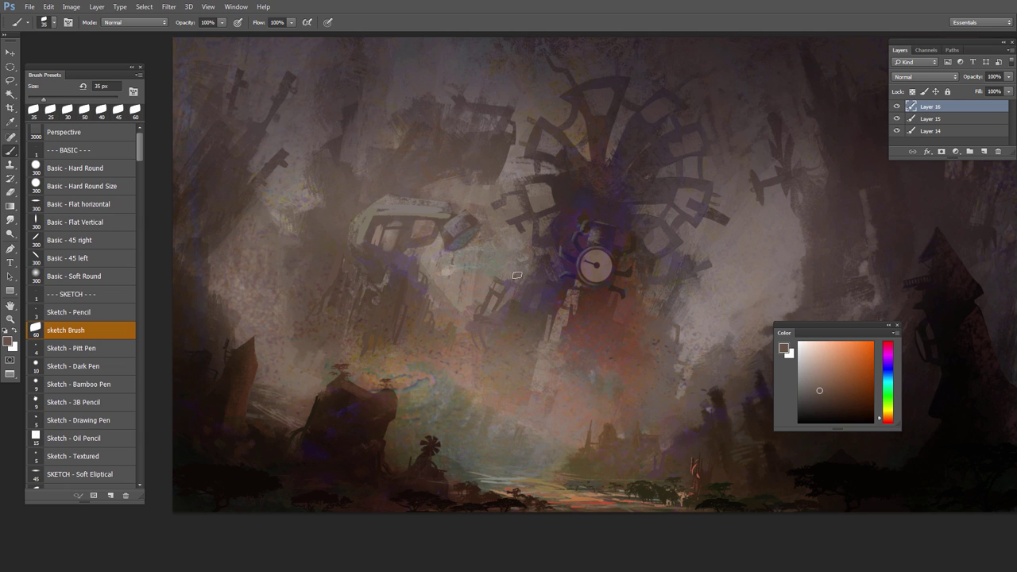
key(bracketleft)
Step: Paint dark purplish machinery details just above the clock face with sampled colours at 25 to 50 px
alt+click(533, 281)
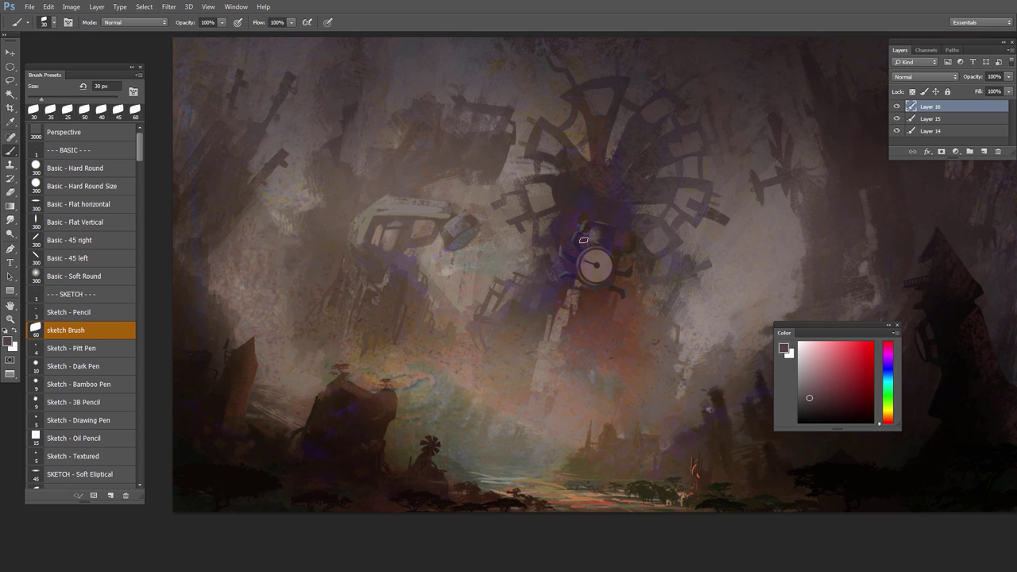
drag(584, 240, 578, 263)
alt+click(571, 246)
key(bracketright)
key(bracketright)
key(bracketright)
key(bracketright)
key(bracketleft)
key(bracketleft)
key(bracketleft)
alt+click(585, 260)
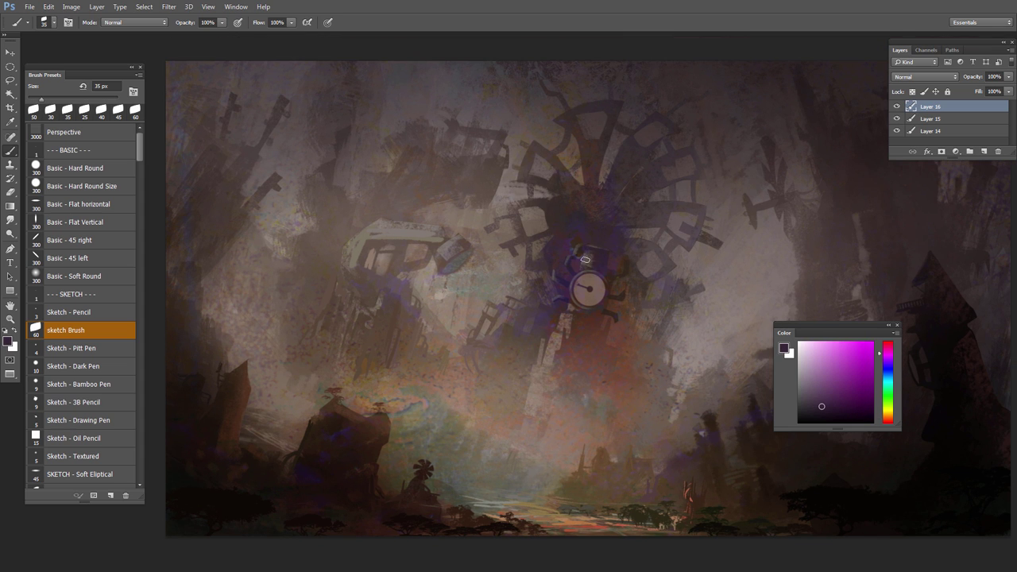
alt+click(599, 262)
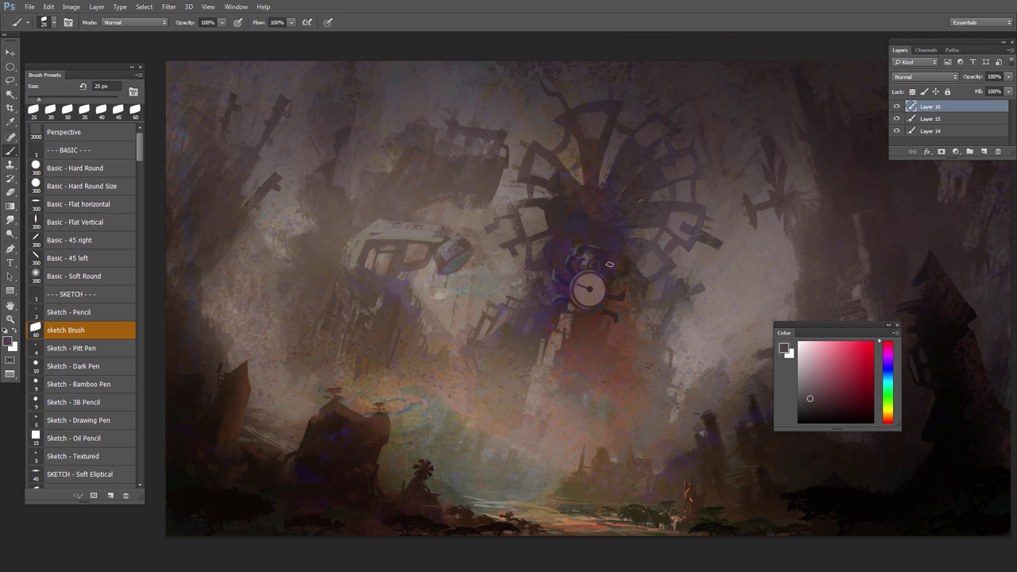
Step: Paint a block-shaped housing with a light edge above the clock, using sampled greys and brush sizes between 45 and 70 px
alt+click(579, 253)
key(bracketright)
key(bracketright)
key(bracketright)
key(bracketright)
key(bracketright)
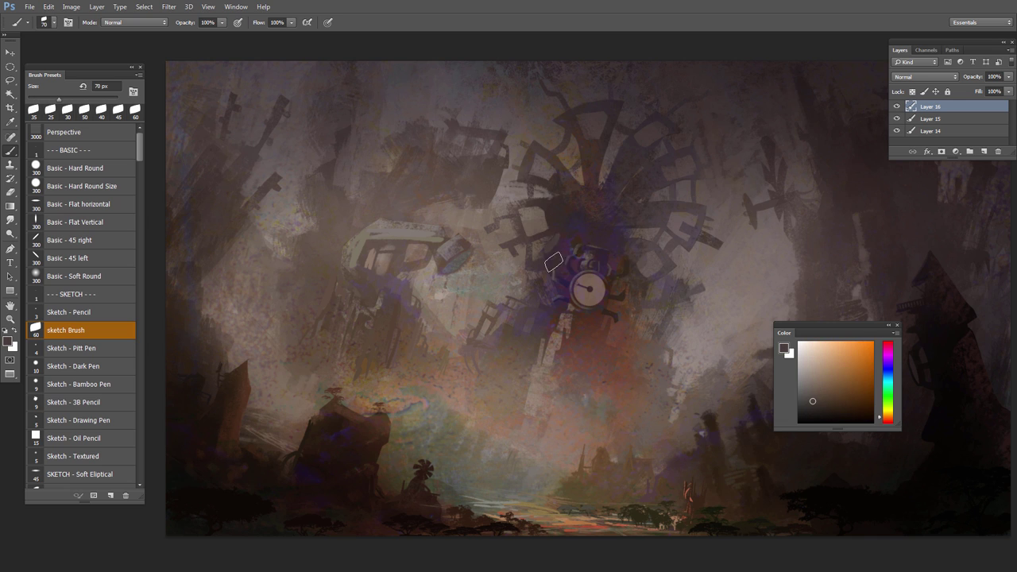
alt+click(557, 270)
key(bracketleft)
key(bracketleft)
key(bracketright)
mouse_move(564, 242)
mouse_down()
mouse_move(577, 218)
mouse_move(612, 229)
mouse_move(575, 222)
mouse_up()
key(bracketleft)
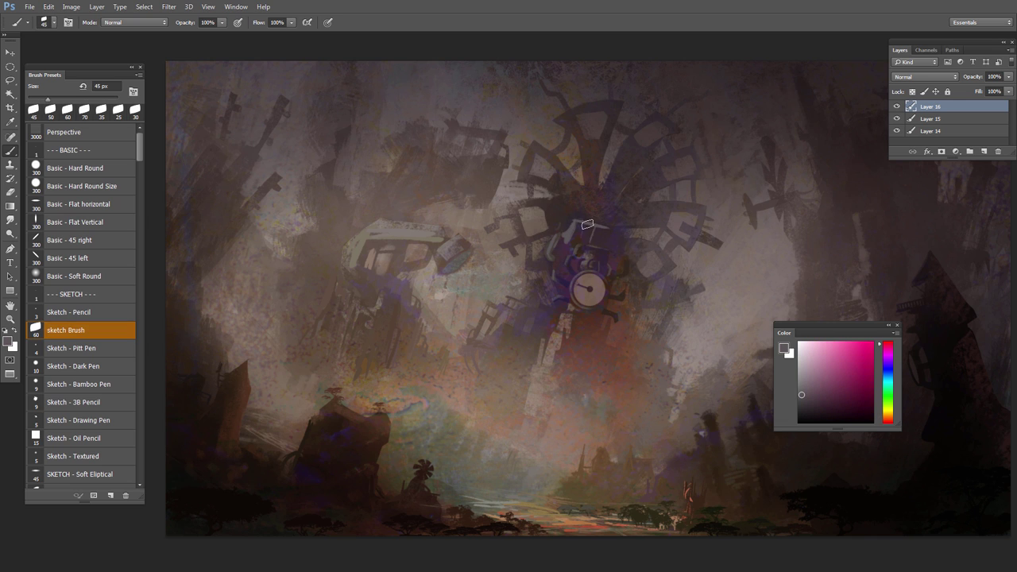
alt+click(602, 234)
key(bracketright)
key(bracketright)
Step: Define the tower's support leg beneath the clock with sampled reddish tones, reducing the sketch Brush from 45 to 25 px
alt+click(507, 317)
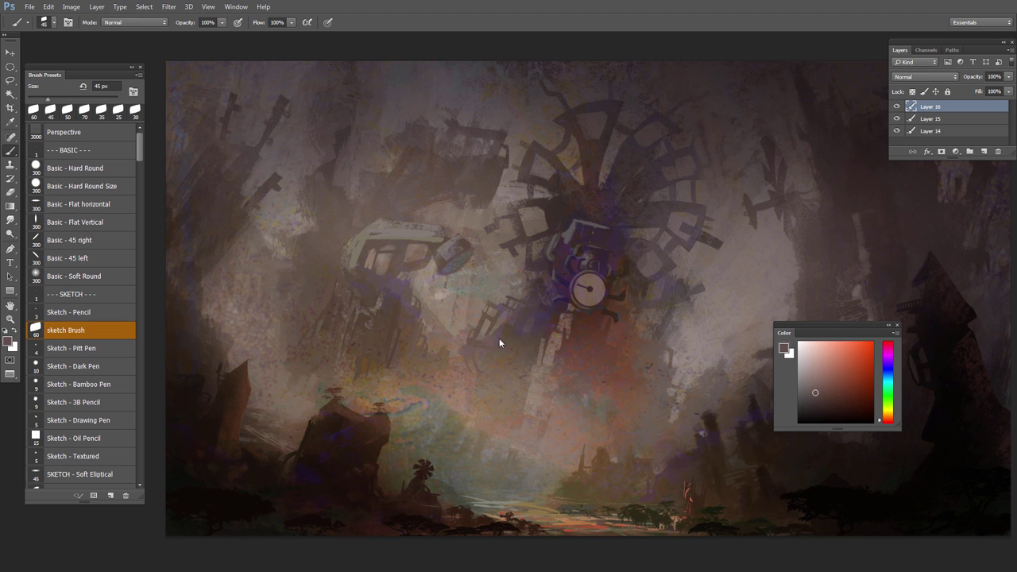
drag(561, 356, 583, 351)
alt+click(559, 315)
key(bracketleft)
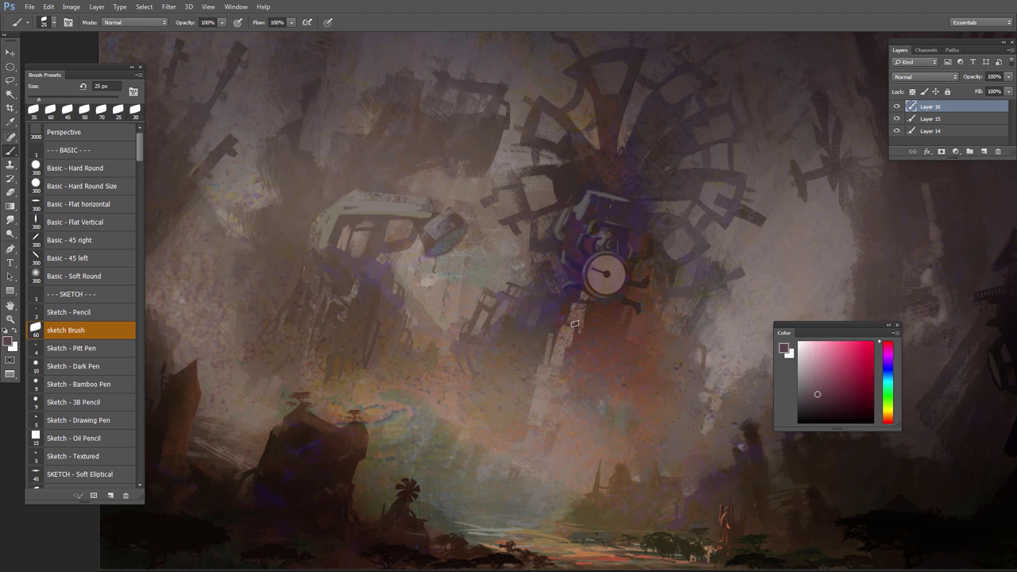
key(bracketright)
alt+click(572, 334)
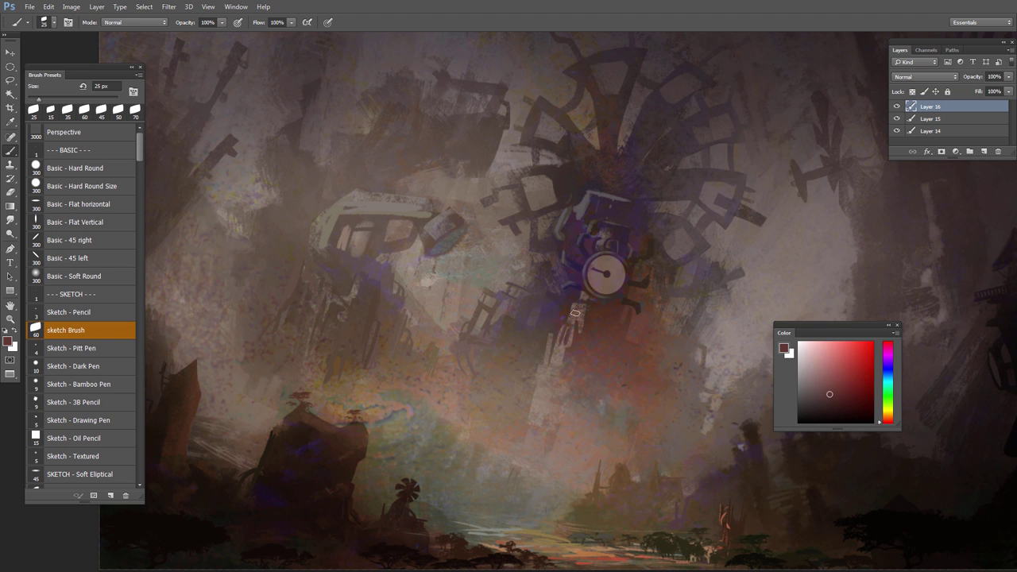
alt+click(589, 303)
drag(576, 323, 575, 307)
drag(585, 347, 557, 324)
mouse_move(649, 374)
mouse_down()
mouse_move(597, 360)
mouse_move(647, 365)
mouse_up()
key(F6)
click(236, 6)
click(251, 159)
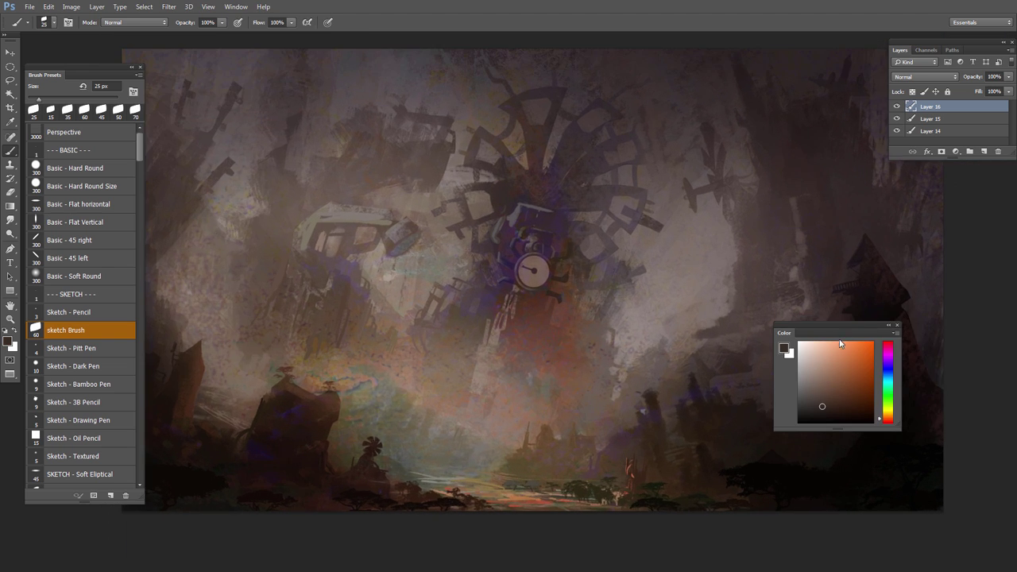
Step: Place the Color panel beneath the Layers panel and crop the canvas with cropped pixels deleted
drag(843, 325, 959, 164)
drag(608, 413, 580, 390)
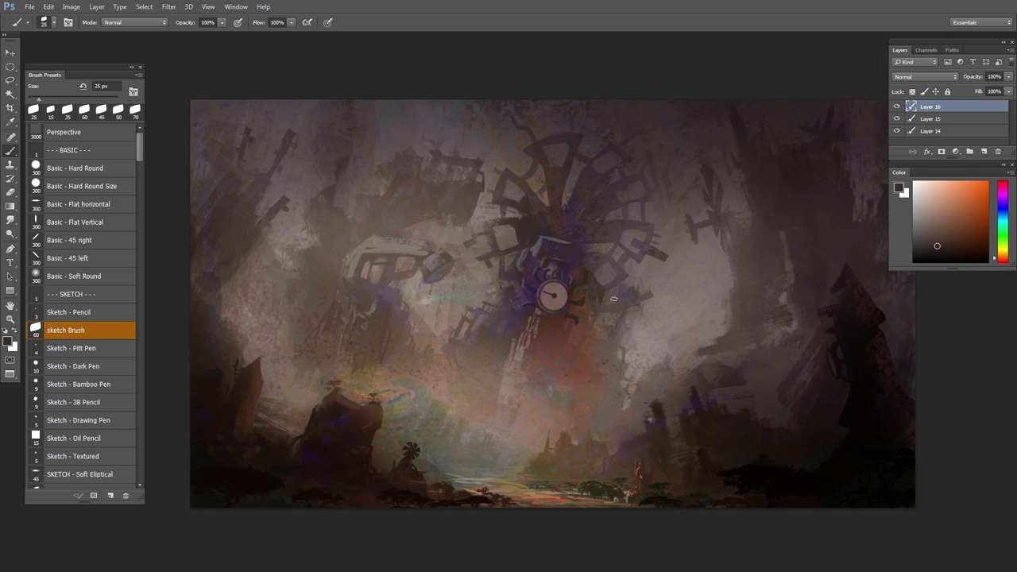
key(c)
drag(553, 104, 553, 130)
scroll(557, 294, down, 2)
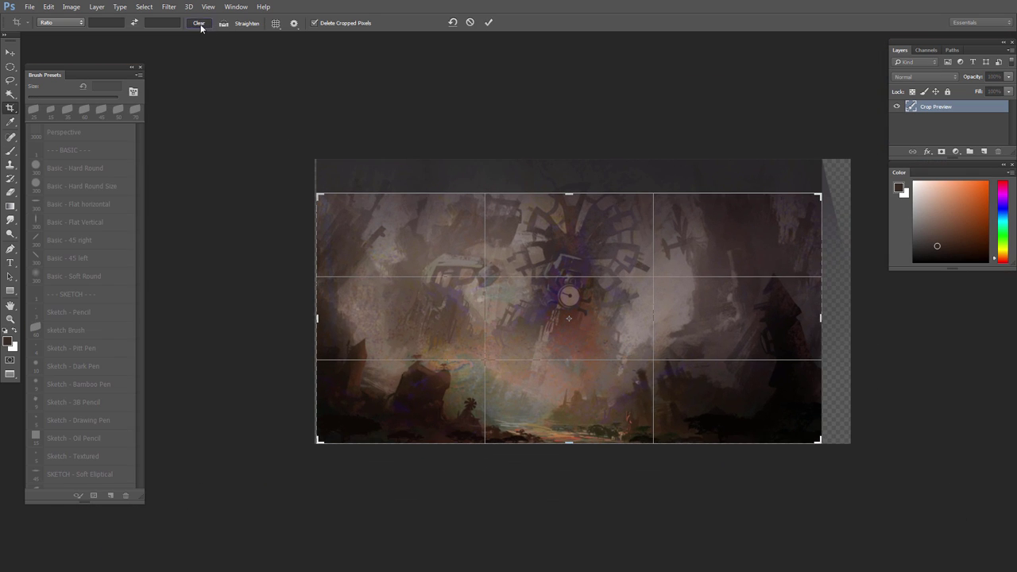
drag(557, 294, 595, 362)
drag(570, 183, 570, 165)
key(Return)
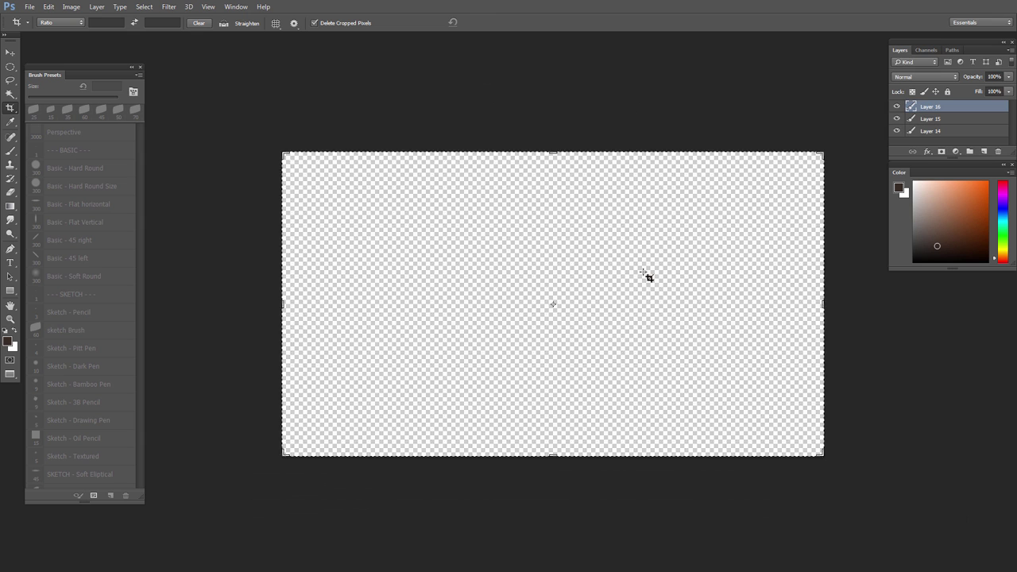
Step: Merge Layers 14, 15 and 16 into one layer and add a new empty layer above it
drag(599, 328, 623, 373)
scroll(624, 372, down, 2)
shift+click(918, 132)
key(ctrl+e)
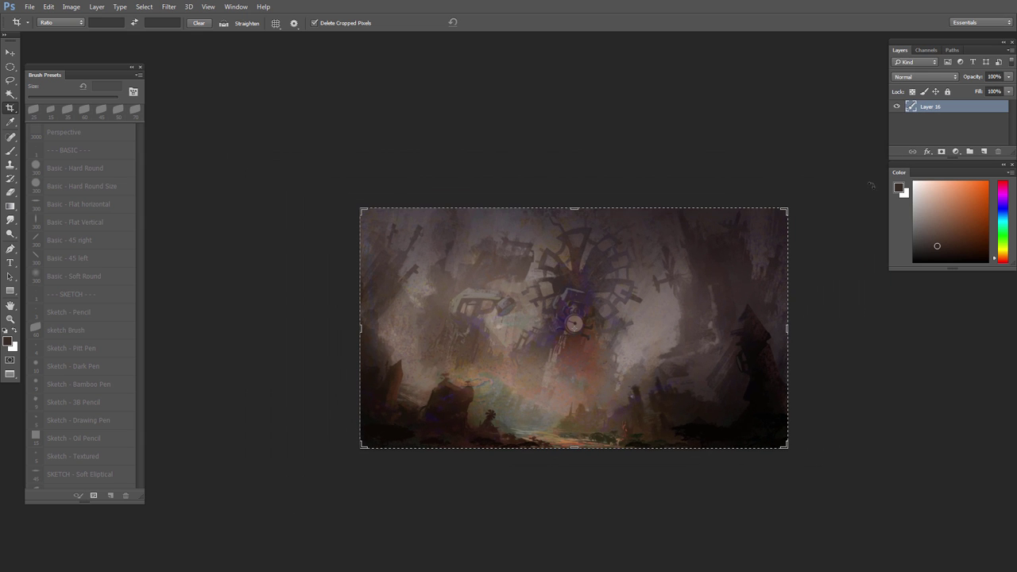
key(b)
scroll(588, 382, up, 2)
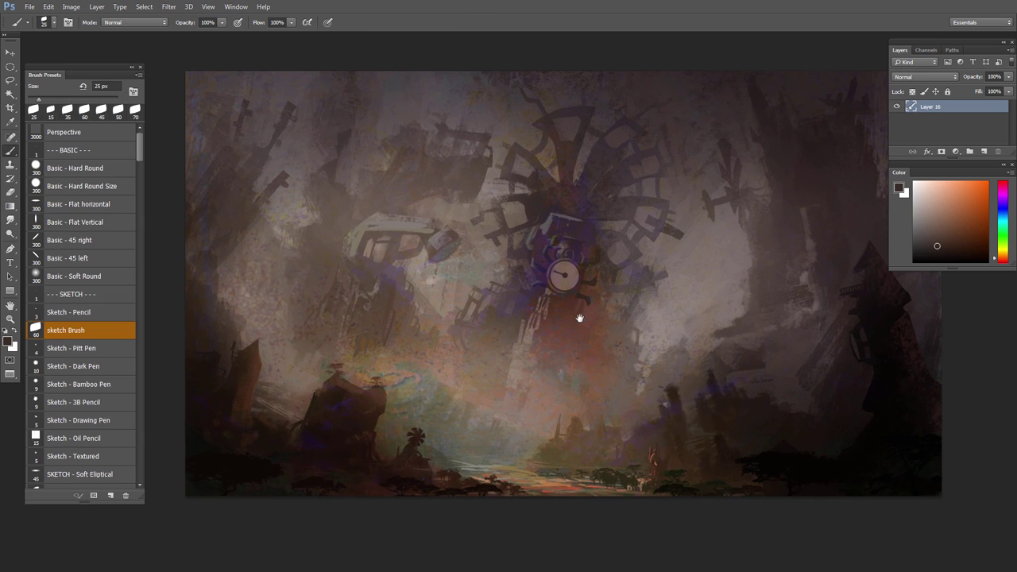
scroll(393, 227, down, 1)
alt+click(392, 229)
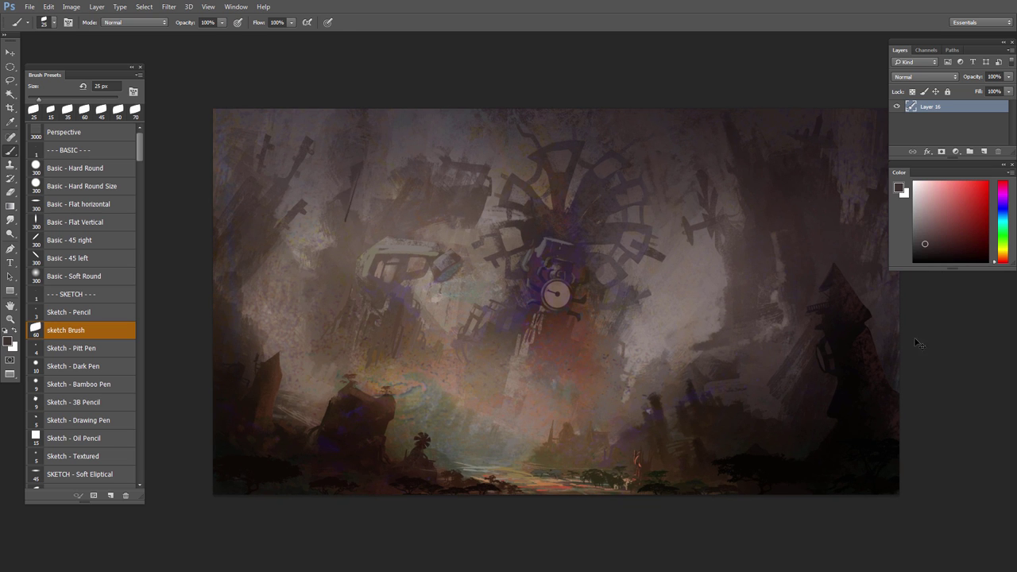
key(ctrl+shift+alt+n)
Step: Paint ragged spire silhouettes beside the upper-left floating wreck with sampled reddish greys, using the sketch Brush at 35 to 50 px
alt+click(392, 186)
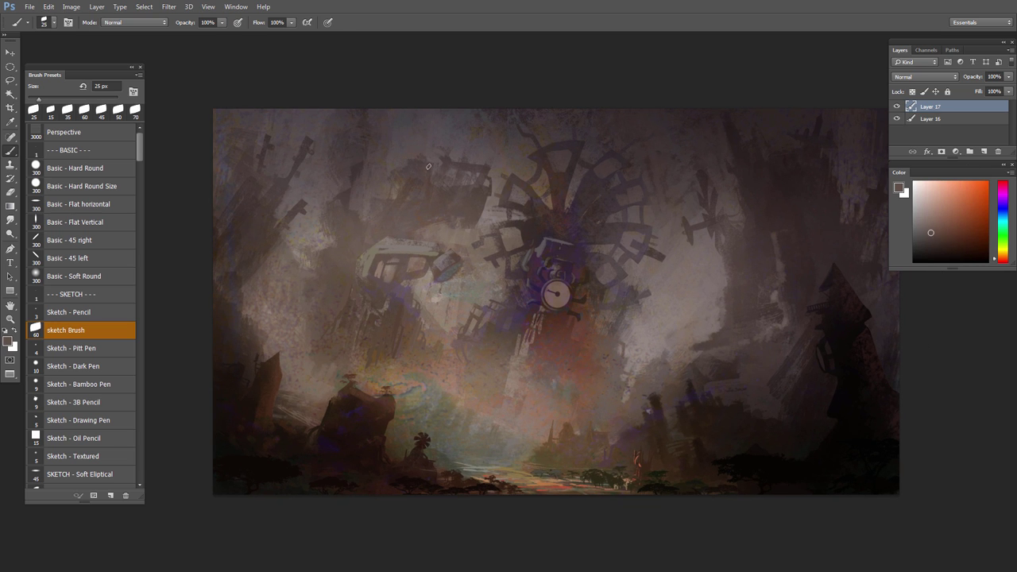
alt+click(427, 164)
key(bracketright)
key(bracketright)
key(bracketleft)
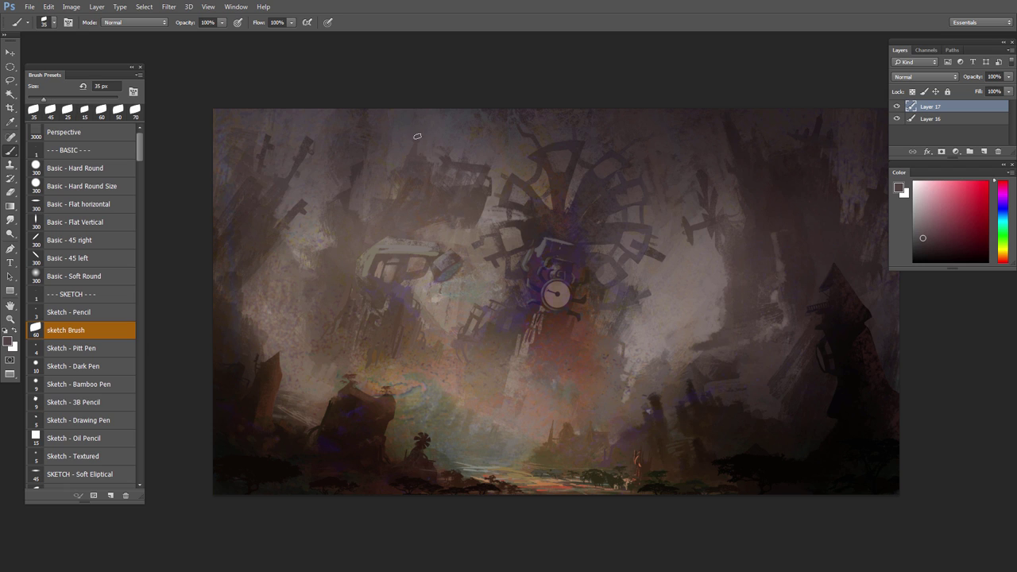
drag(410, 168, 355, 212)
alt+click(391, 187)
key(bracketright)
alt+click(410, 172)
alt+click(353, 213)
key(bracketright)
alt+click(355, 213)
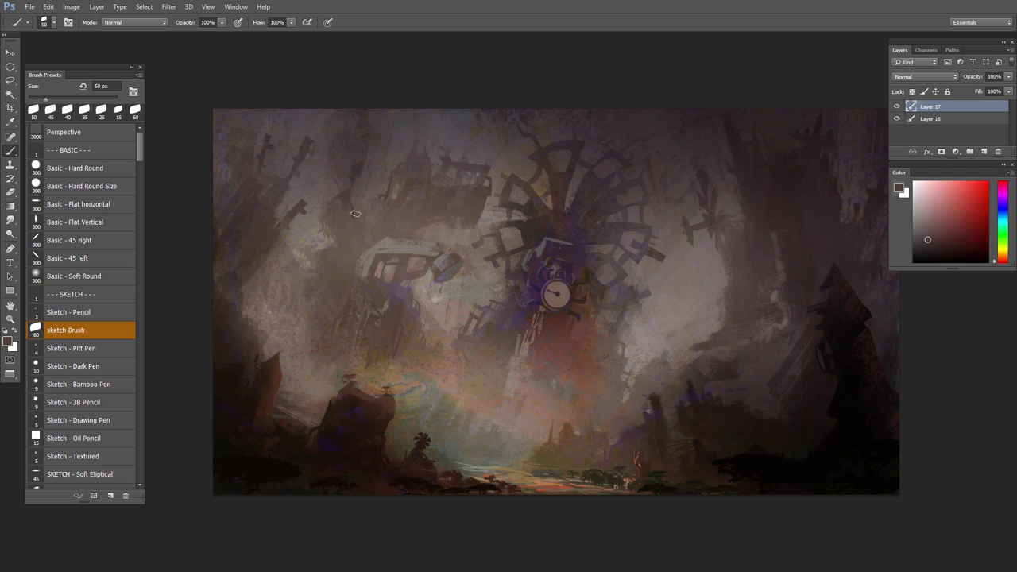
Step: Paint broad strokes on the misty rock mass left of the right-hand tower with sampled reddish greys, enlarging the brush to 90 px
alt+click(790, 348)
key(bracketright)
key(bracketright)
key(bracketright)
key(bracketright)
key(bracketright)
drag(788, 364, 779, 366)
alt+click(777, 368)
key(bracketright)
drag(795, 401, 780, 390)
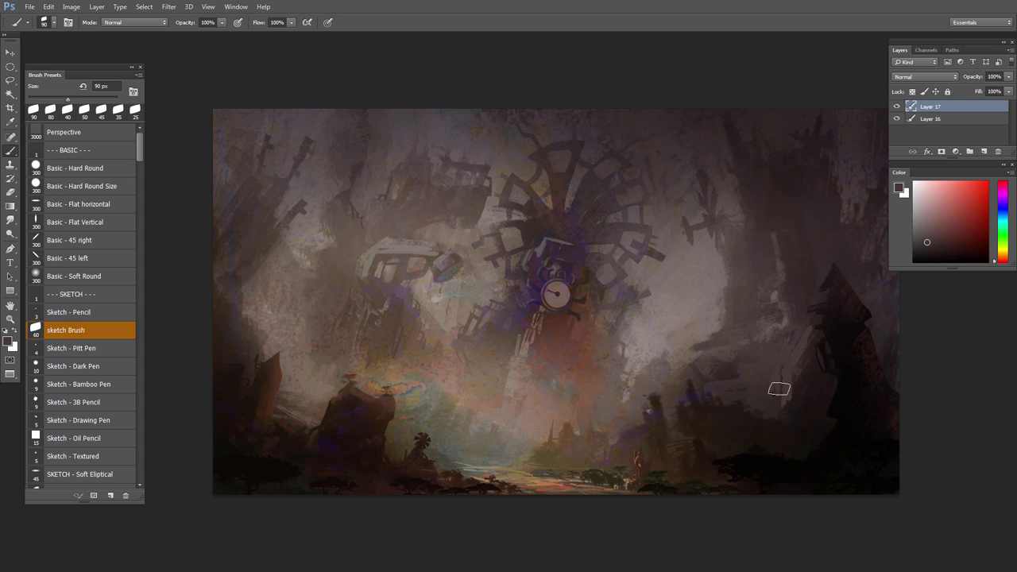
Step: Paint a dark pointed spire among the ruins on the lower right with sampled dark tones at 40 px
alt+click(710, 406)
alt+click(709, 406)
key(bracketleft)
key(bracketleft)
key(bracketleft)
key(bracketleft)
drag(686, 375, 695, 395)
alt+click(697, 423)
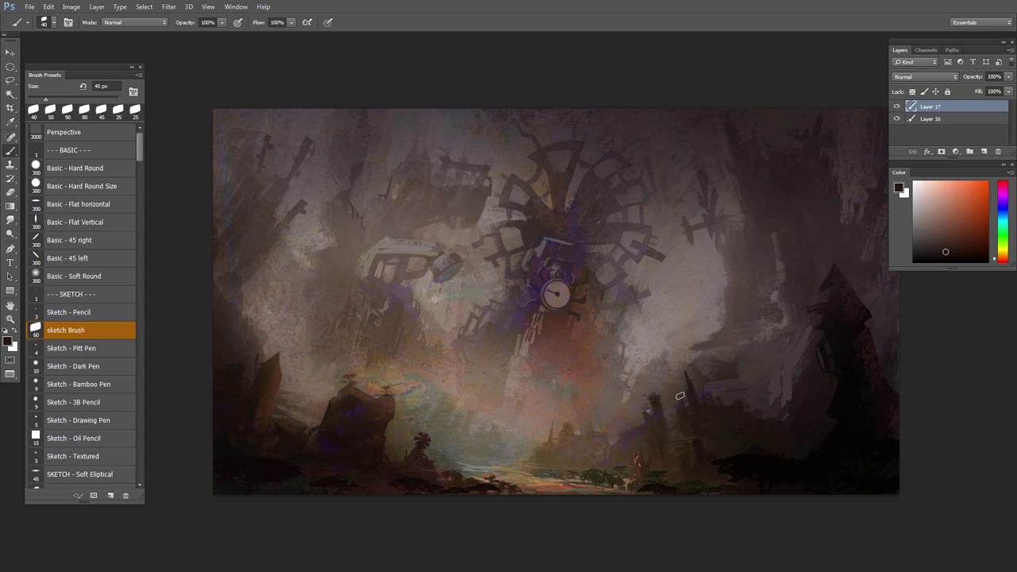
Step: Add tall thin spires above the right riverbank with sampled dark browns and greys at 35 to 45 px
alt+click(681, 431)
key(bracketleft)
alt+click(650, 386)
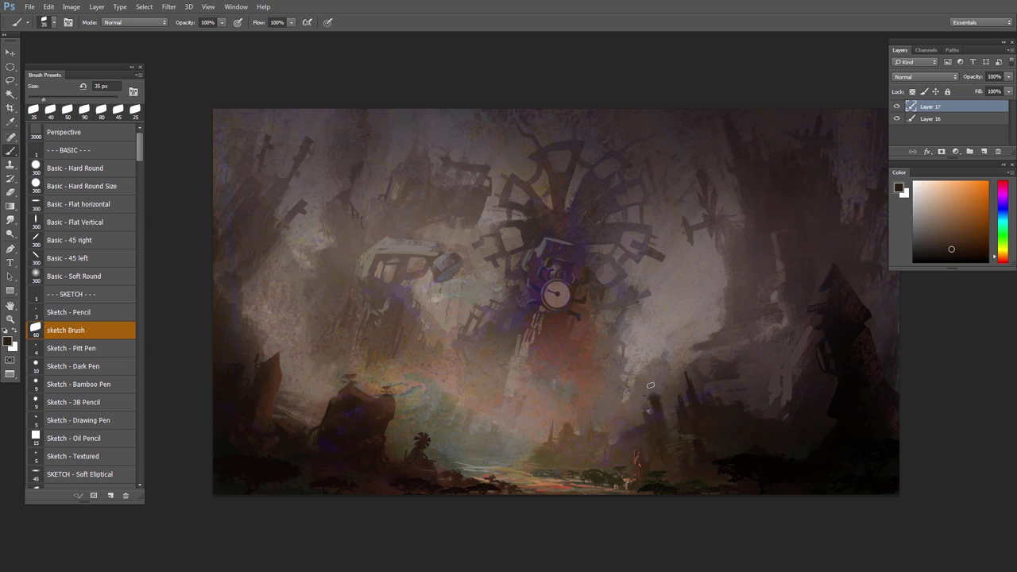
alt+click(655, 415)
alt+click(640, 421)
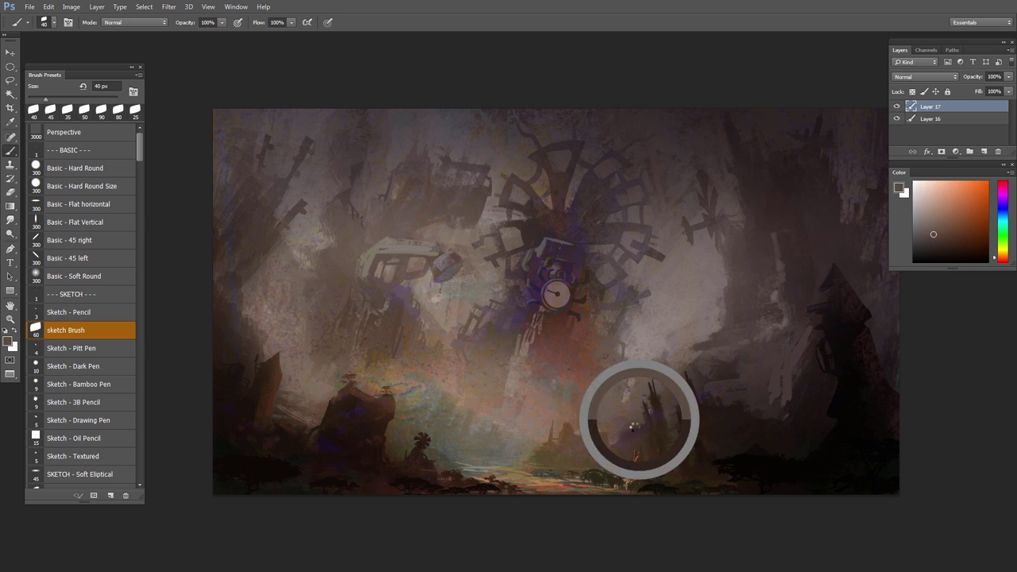
key(bracketleft)
drag(717, 420, 695, 427)
alt+click(652, 406)
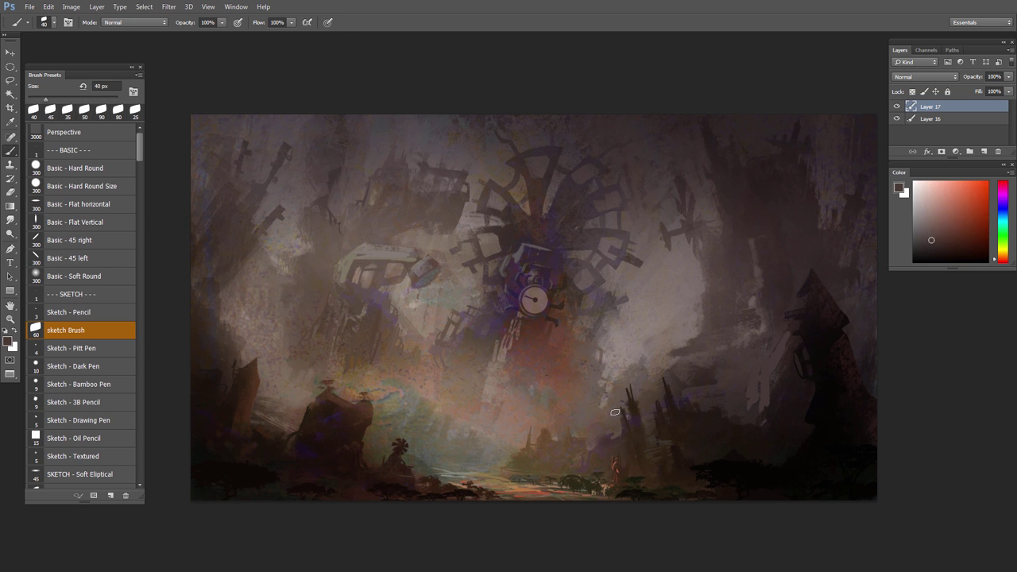
Step: Add warm ochre and orange highlights to the spires and ruins on the right bank with sampled colours at 20 to 25 px
alt+click(507, 478)
key(bracketleft)
key(bracketleft)
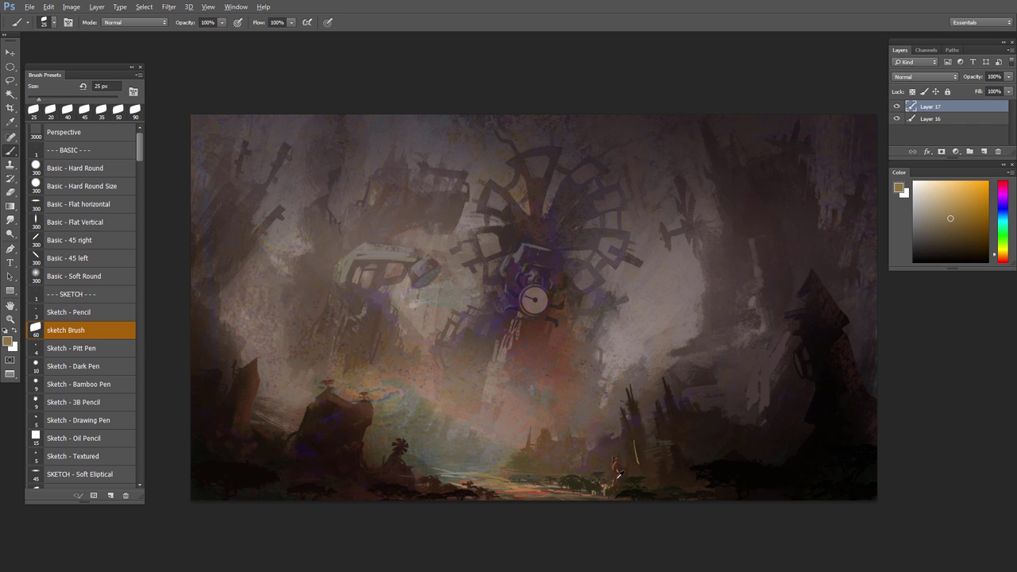
alt+click(619, 471)
key(bracketleft)
alt+click(531, 494)
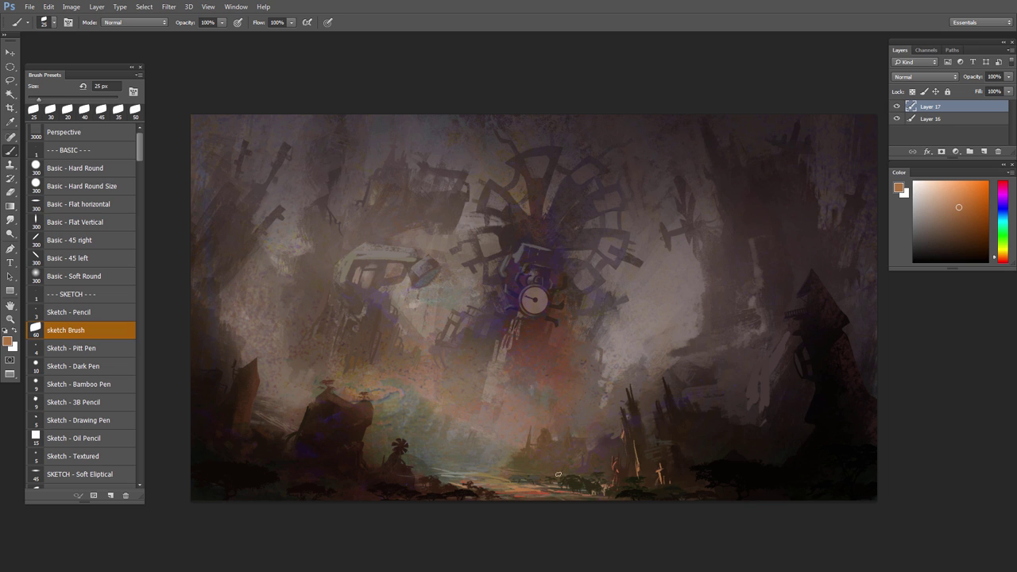
Step: Paint light strokes along the river surface with sampled olive and tan tones at 30 to 45 px
alt+click(481, 477)
key(bracketright)
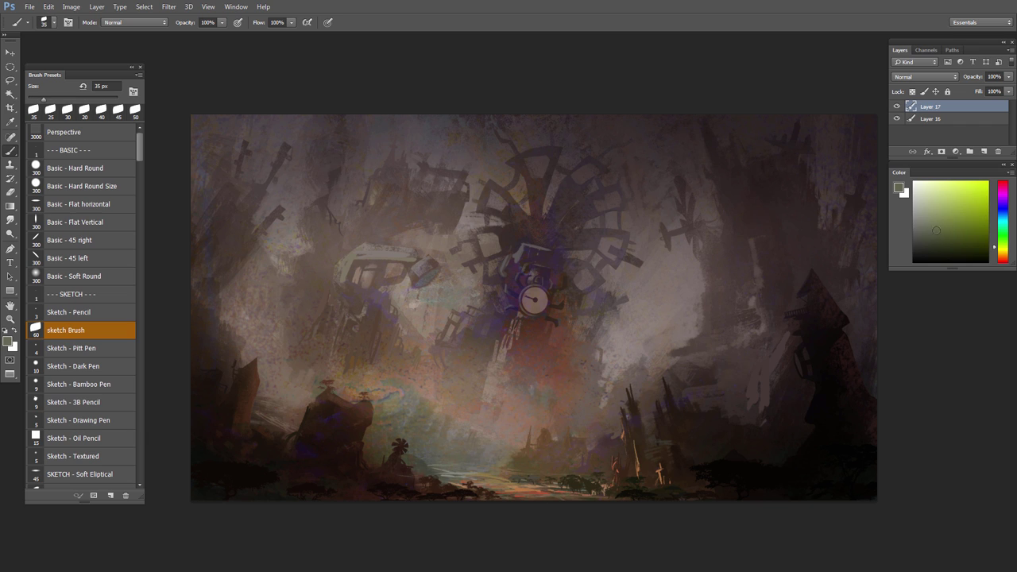
alt+click(451, 472)
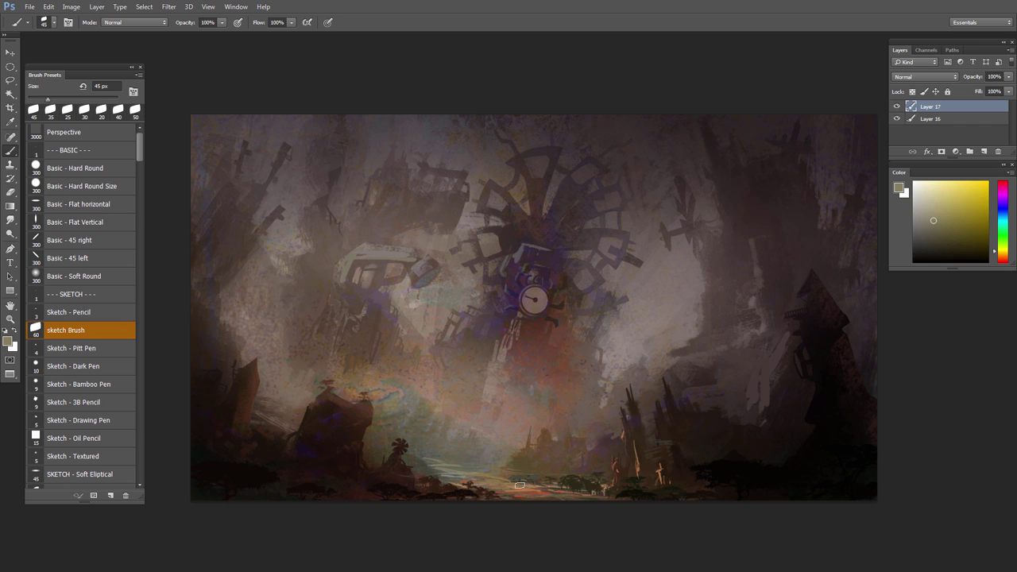
alt+click(530, 487)
key(bracketleft)
key(bracketleft)
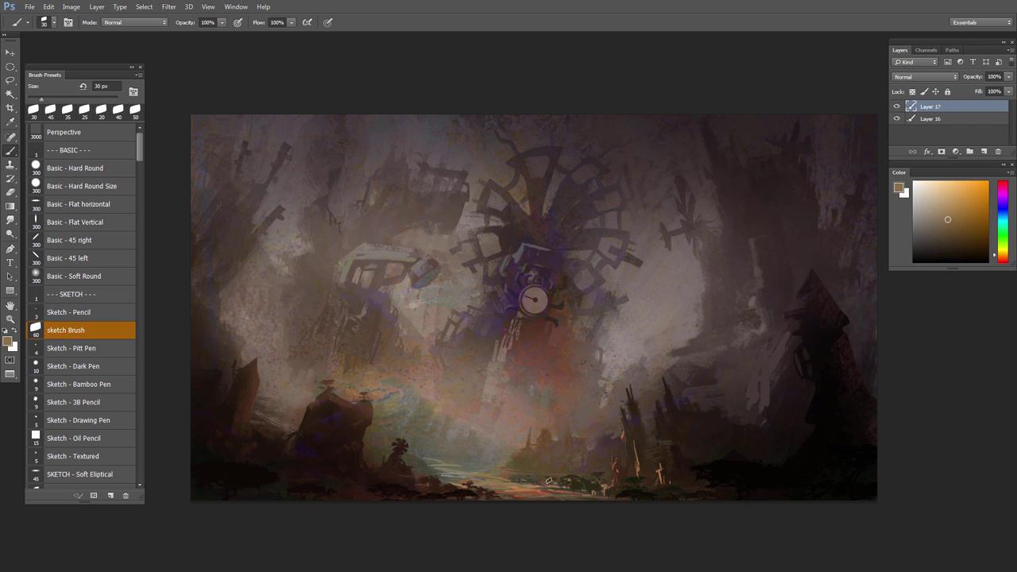
Step: Highlight the bushes along the right riverbank with sampled yellowish tones at 30 px
alt+click(544, 480)
alt+click(563, 463)
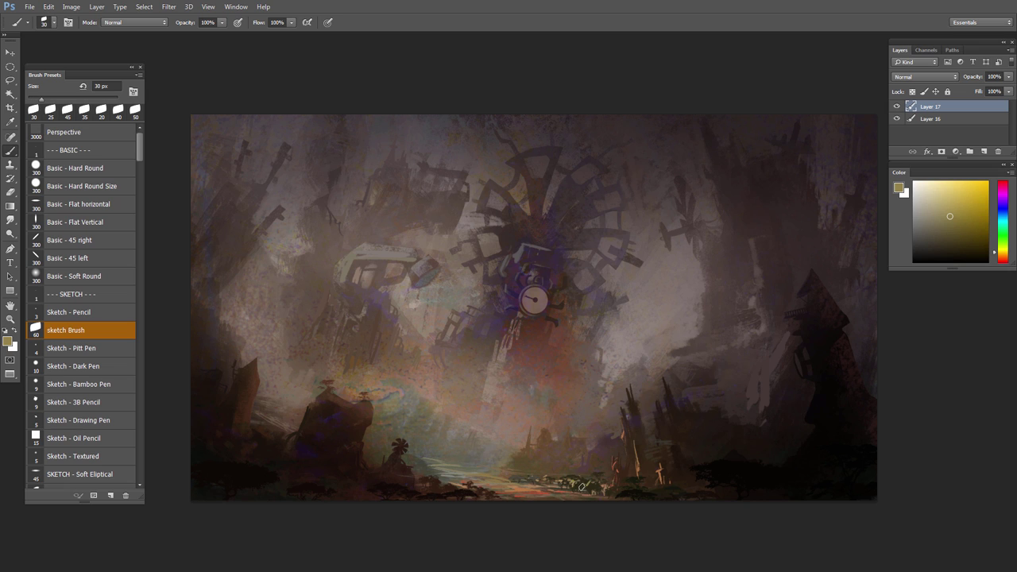
alt+click(627, 480)
alt+click(650, 476)
drag(528, 379, 556, 387)
Step: Rework the windmill area on the left riverbank with sampled dark reddish brown at 40 px
alt+click(395, 442)
key(bracketright)
key(bracketright)
drag(397, 442, 406, 476)
alt+click(395, 440)
alt+click(386, 440)
scroll(522, 384, up, 1)
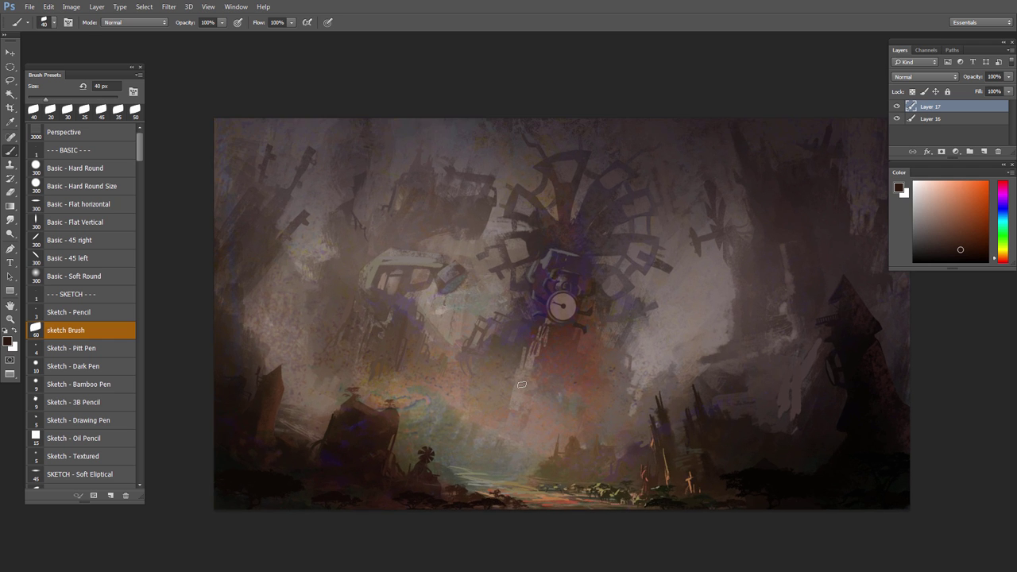
Step: Add a Brightness/Contrast adjustment layer above the painting with brightness -36 and a moderately raised contrast
scroll(541, 344, down, 1)
scroll(541, 344, up, 1)
scroll(541, 344, down, 1)
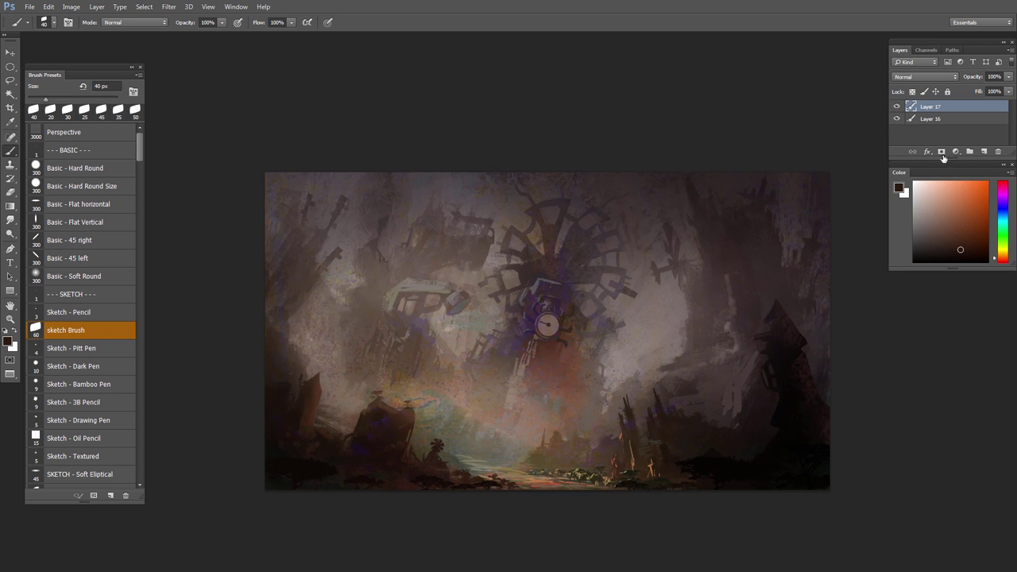
click(956, 151)
click(957, 202)
drag(783, 347, 763, 347)
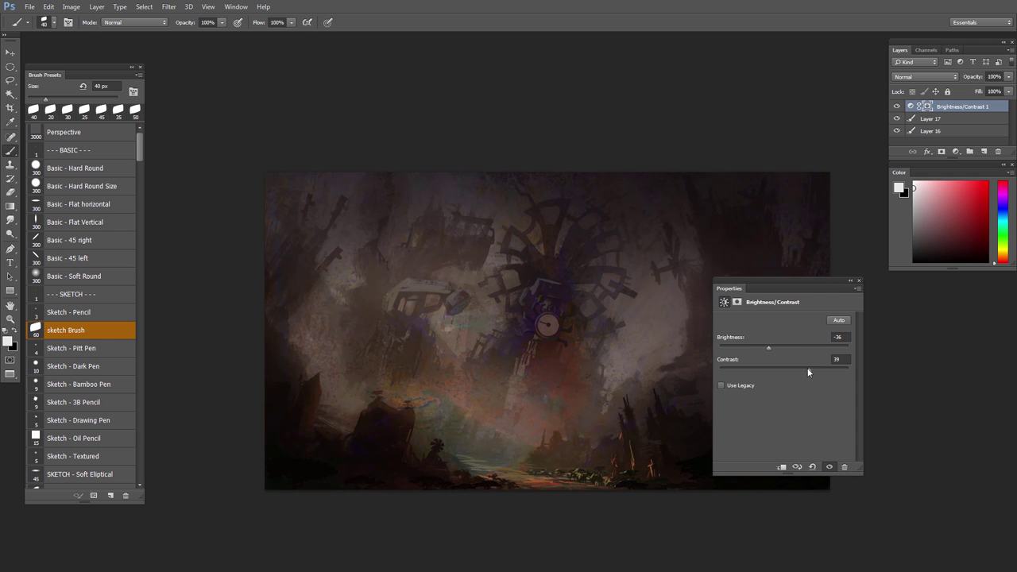
drag(809, 370, 791, 368)
click(858, 281)
Step: Invert the adjustment layer's mask and choose the Basic - Soft Round brush at 900 px
key(ctrl+i)
right_click(646, 443)
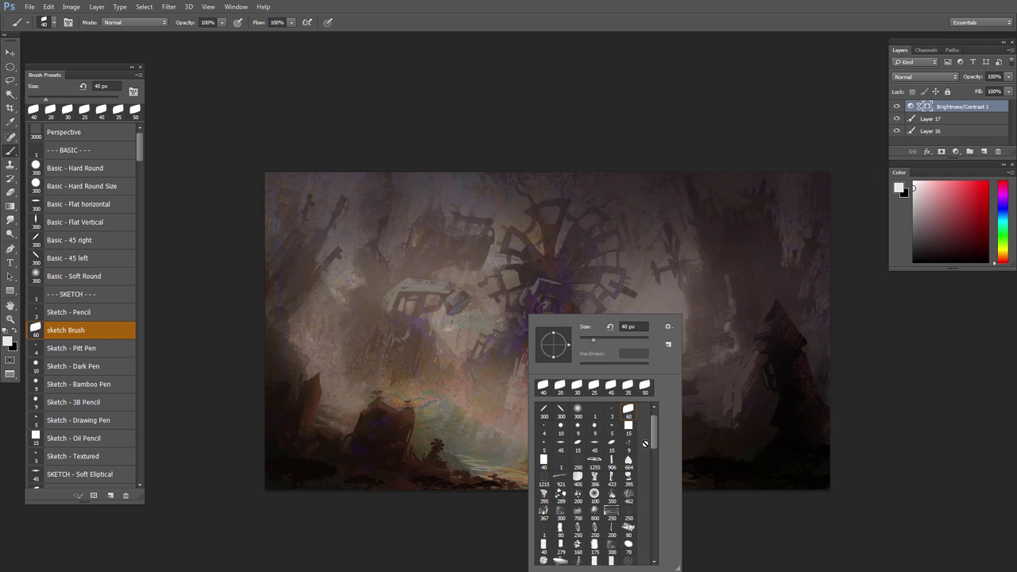
scroll(629, 427, up, 1)
click(578, 426)
drag(456, 432, 429, 405)
key(bracketright)
key(bracketright)
key(bracketright)
key(bracketright)
key(bracketright)
key(bracketright)
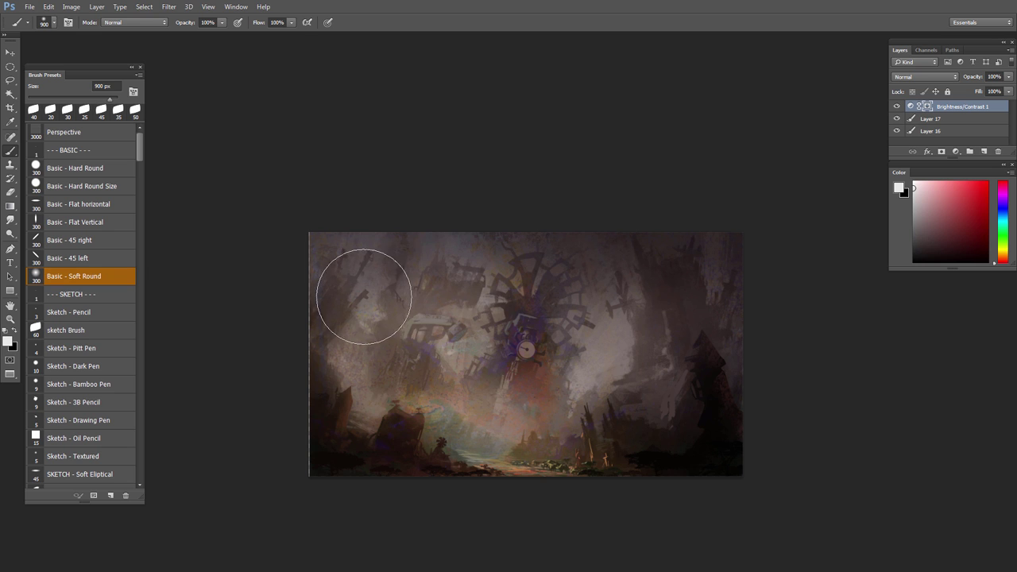
Step: Invert the mask back and paint black over the riverbank and clock face, reducing the soft brush to 250 px and smaller
key(ctrl+i)
key(x)
key(bracketleft)
key(bracketleft)
key(bracketleft)
key(bracketleft)
key(bracketleft)
key(bracketleft)
key(bracketleft)
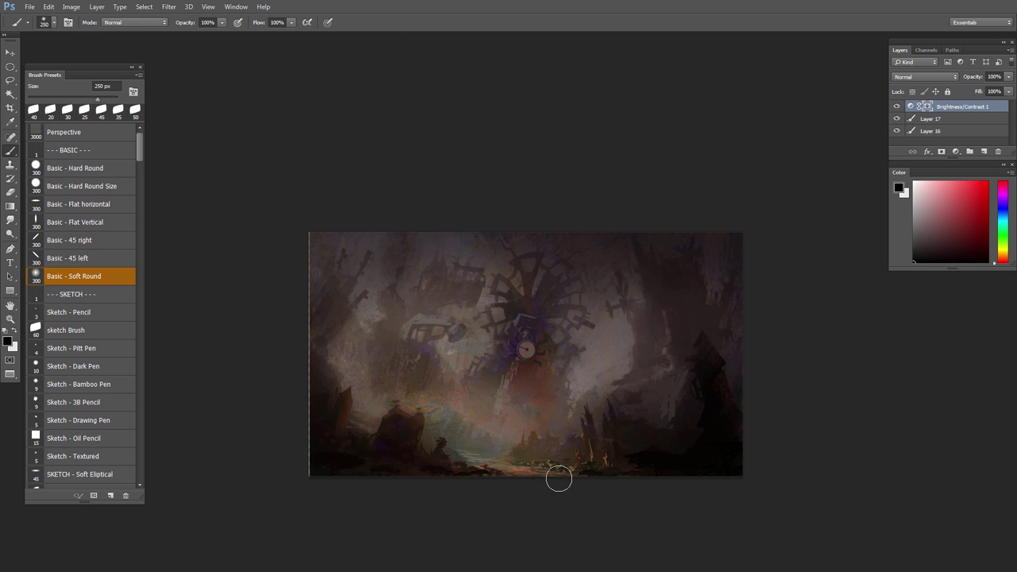
drag(559, 479, 598, 468)
key(bracketleft)
key(bracketleft)
key(bracketleft)
click(526, 348)
Step: Mask the darkening out of the river valley and left rocks with black soft strokes between 200 and 400 px
key(bracketright)
key(bracketright)
click(480, 414)
key(bracketright)
key(bracketright)
key(bracketright)
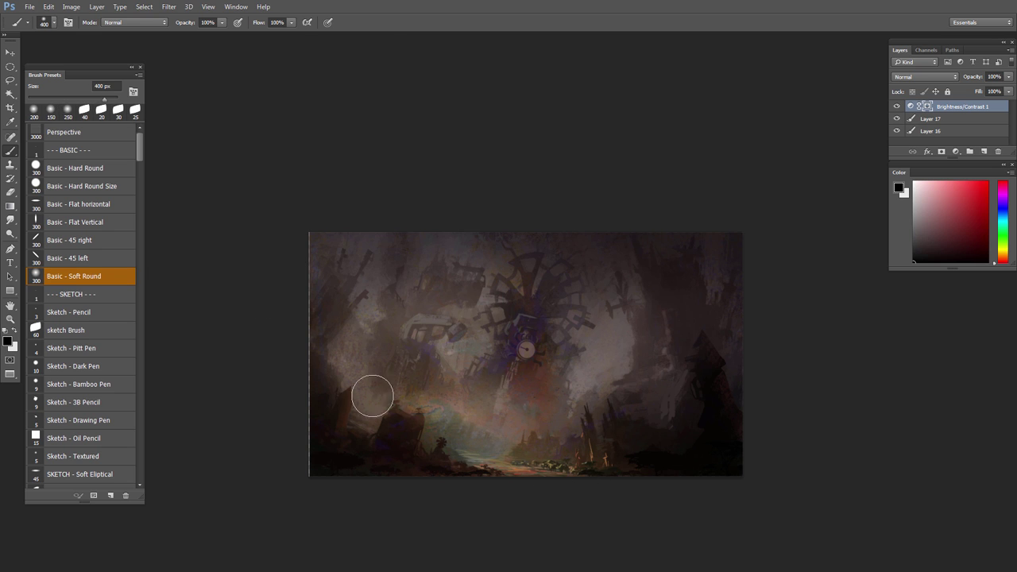
key(bracketleft)
key(bracketleft)
key(bracketleft)
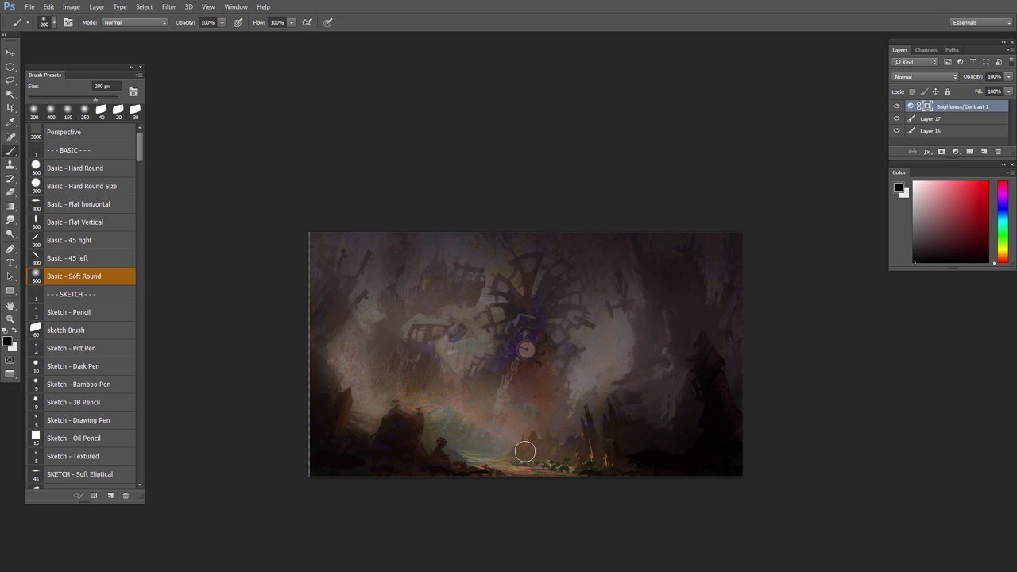
Step: Paint white on the adjustment mask over the misty areas on both sides with the soft brush at 600 px
key(x)
key(bracketright)
key(bracketright)
key(bracketright)
key(bracketright)
mouse_move(484, 422)
mouse_down()
mouse_move(403, 358)
mouse_move(479, 381)
mouse_move(467, 381)
mouse_up()
click(419, 356)
drag(637, 376, 663, 347)
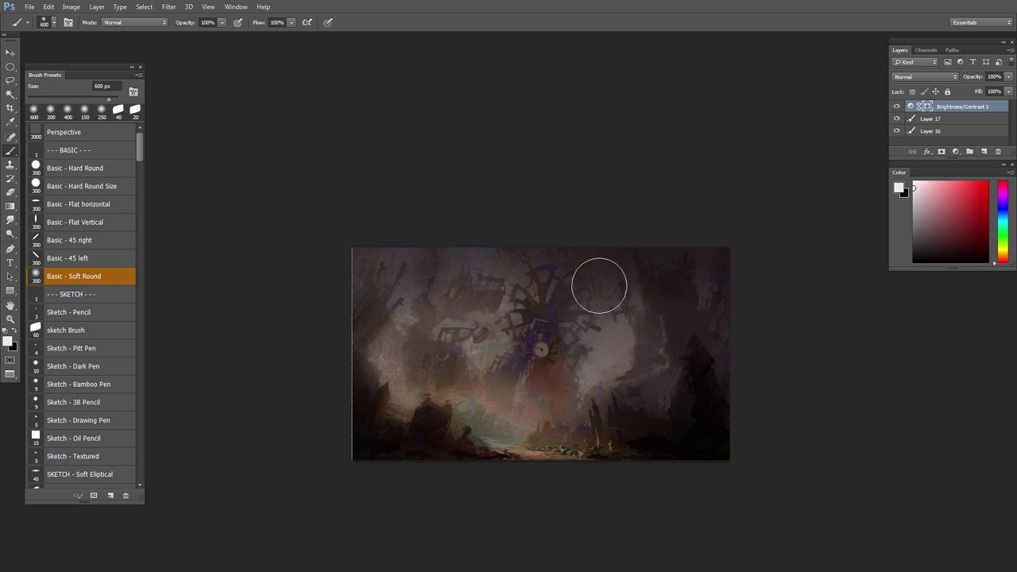
Step: Compare the painting without the Brightness/Contrast adjustment and delete that layer
click(896, 106)
click(911, 107)
key(Delete)
Step: Try a Color Balance adjustment on the midtones and delete its layer
click(956, 151)
click(949, 276)
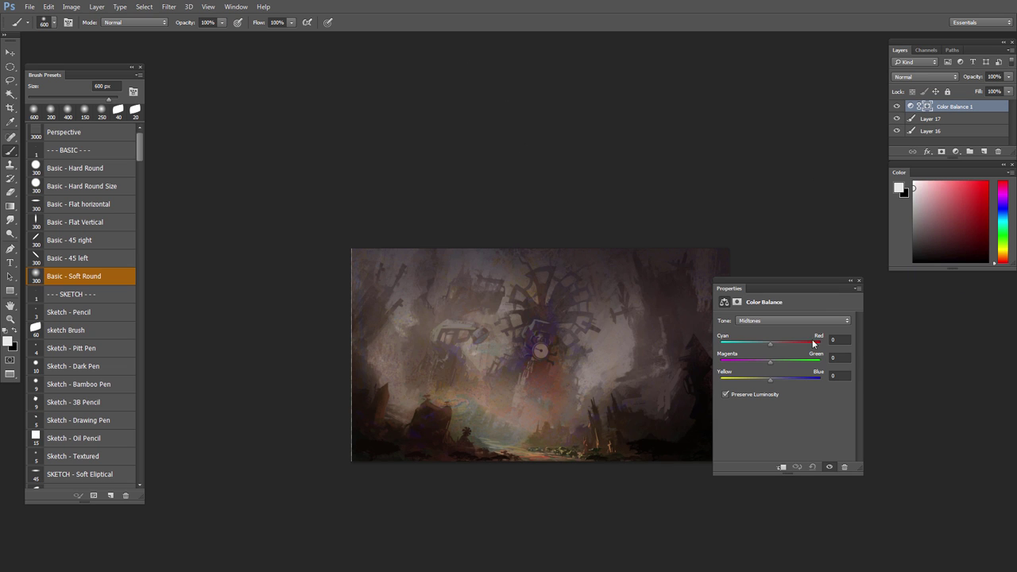
drag(770, 381, 768, 381)
mouse_move(762, 343)
mouse_down()
mouse_move(774, 344)
mouse_move(772, 362)
mouse_move(763, 345)
mouse_up()
click(859, 281)
click(896, 107)
click(896, 107)
drag(914, 107, 998, 151)
Step: Paint light peach highlights down the support leg beneath the clock with the sketch Brush at 40 px
mouse_move(619, 360)
mouse_down()
mouse_move(652, 356)
mouse_move(598, 326)
mouse_up()
drag(464, 368, 482, 406)
mouse_move(490, 419)
mouse_down()
mouse_move(543, 450)
mouse_move(511, 412)
mouse_up()
drag(527, 399, 556, 393)
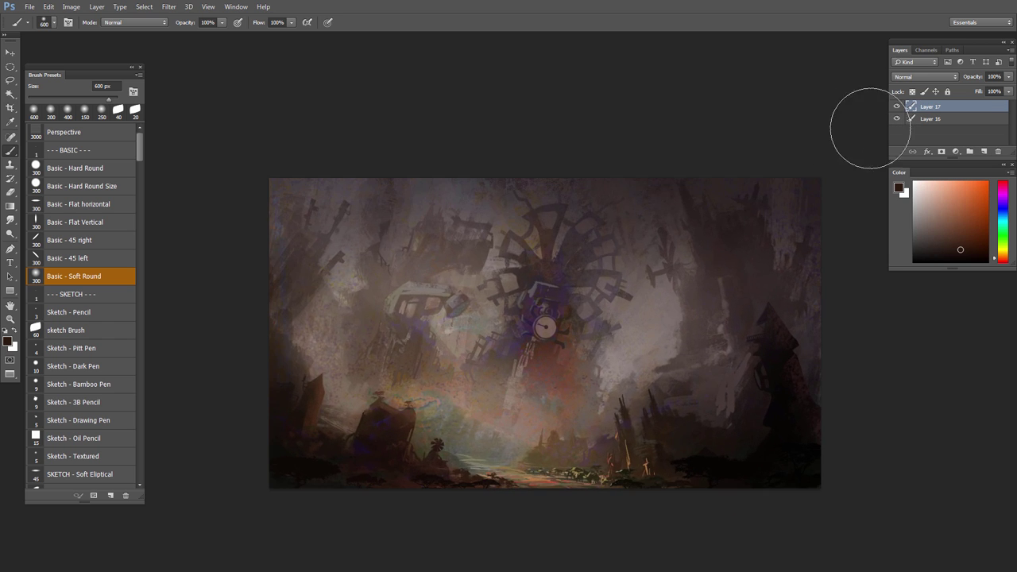
right_click(559, 328)
click(625, 386)
click(486, 426)
key(ctrl+z)
key(ctrl+z)
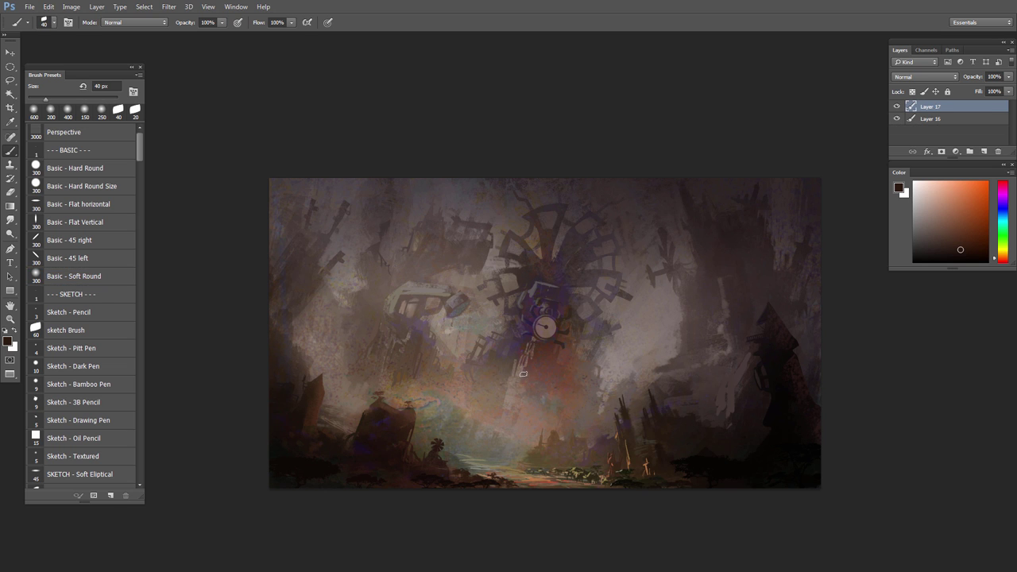
alt+click(518, 384)
click(938, 201)
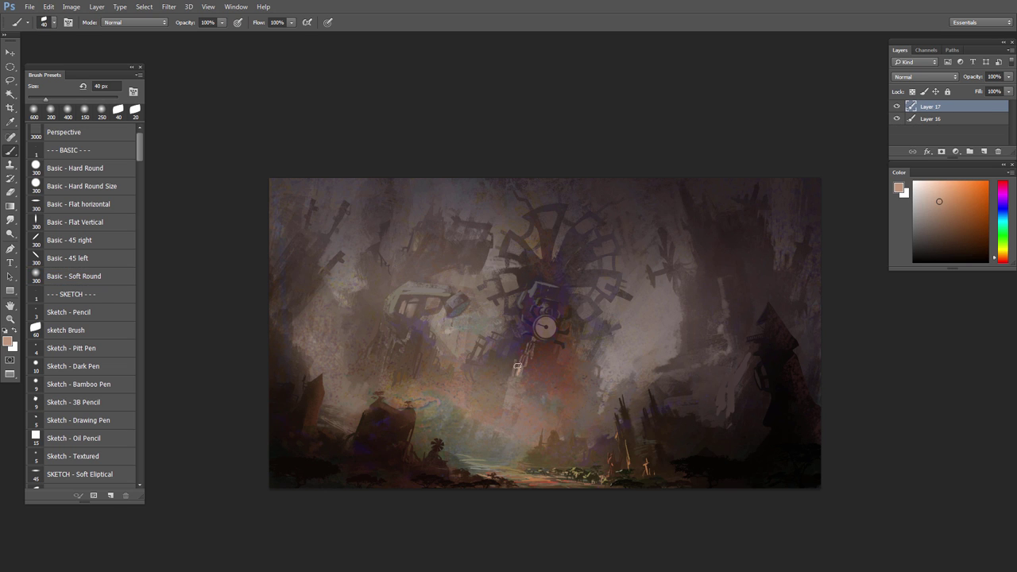
drag(509, 399, 523, 369)
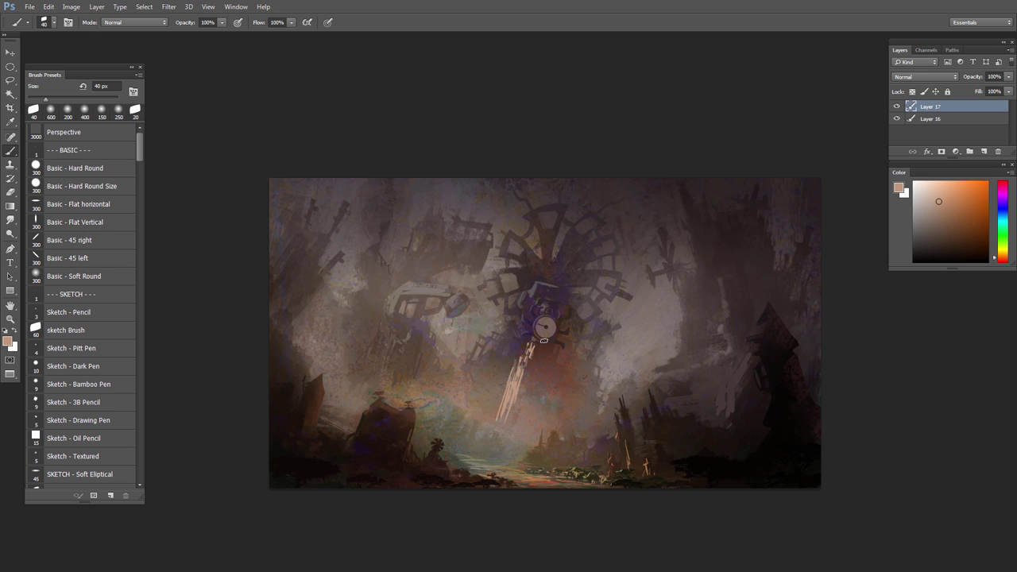
scroll(546, 337, up, 2)
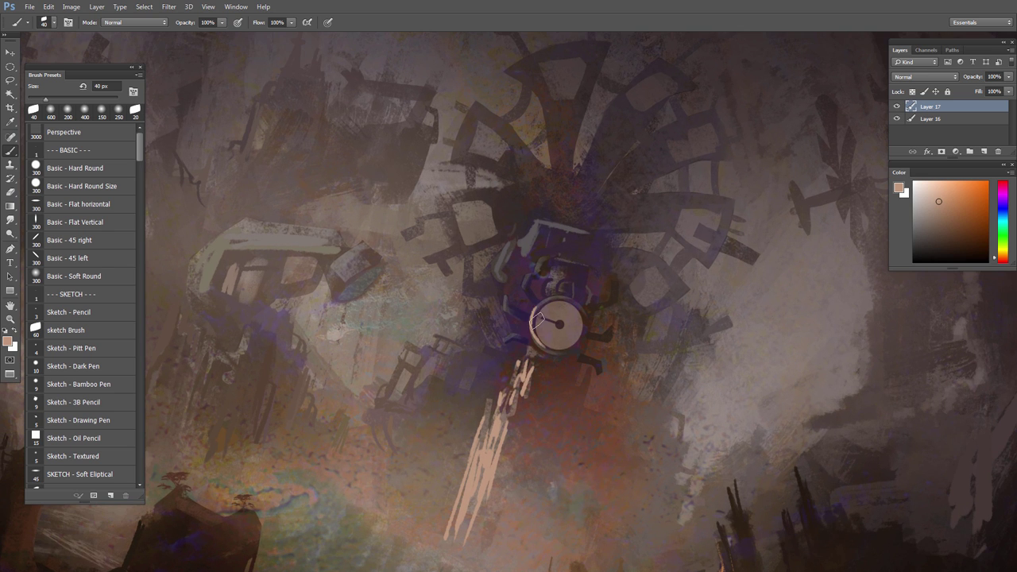
Step: Refine the peach highlights at the leg's lower end with the 40 px sketch Brush and undo the last stroke
key(e)
scroll(543, 357, down, 2)
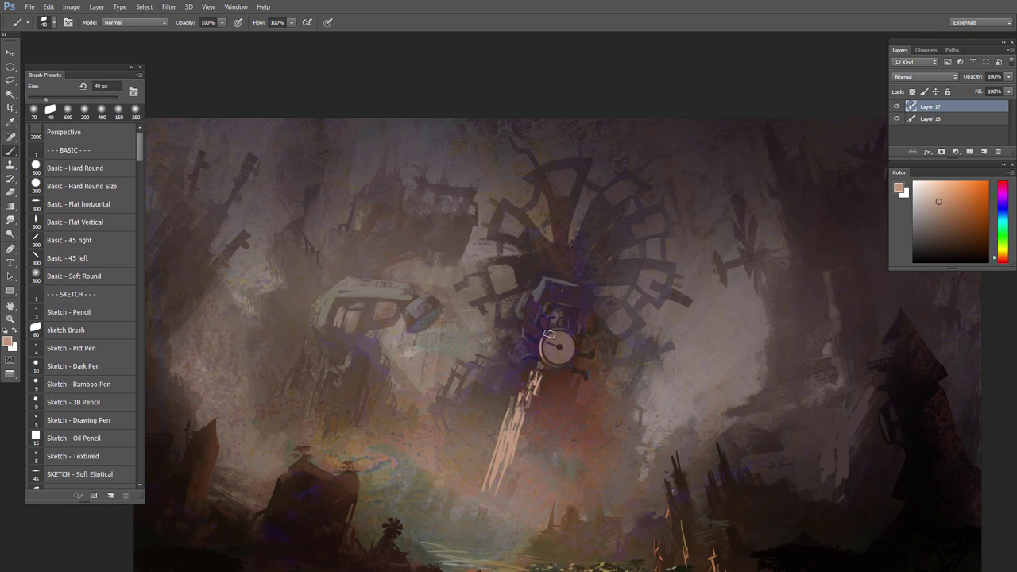
key(b)
drag(492, 480, 485, 492)
drag(509, 403, 485, 492)
alt+click(493, 427)
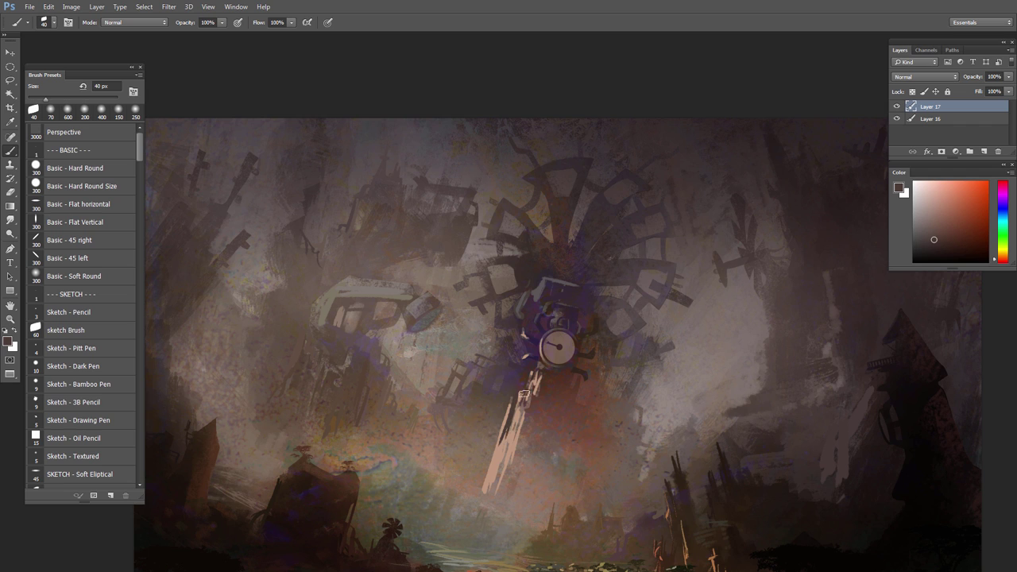
alt+click(541, 398)
mouse_move(531, 395)
mouse_down()
mouse_move(503, 451)
mouse_move(490, 451)
mouse_move(475, 476)
mouse_move(492, 449)
mouse_up()
key(ctrl+z)
Step: Widen the lower part of the support leg with more sampled peach strokes along both of its edges
alt+click(521, 403)
alt+click(497, 457)
drag(471, 486, 479, 462)
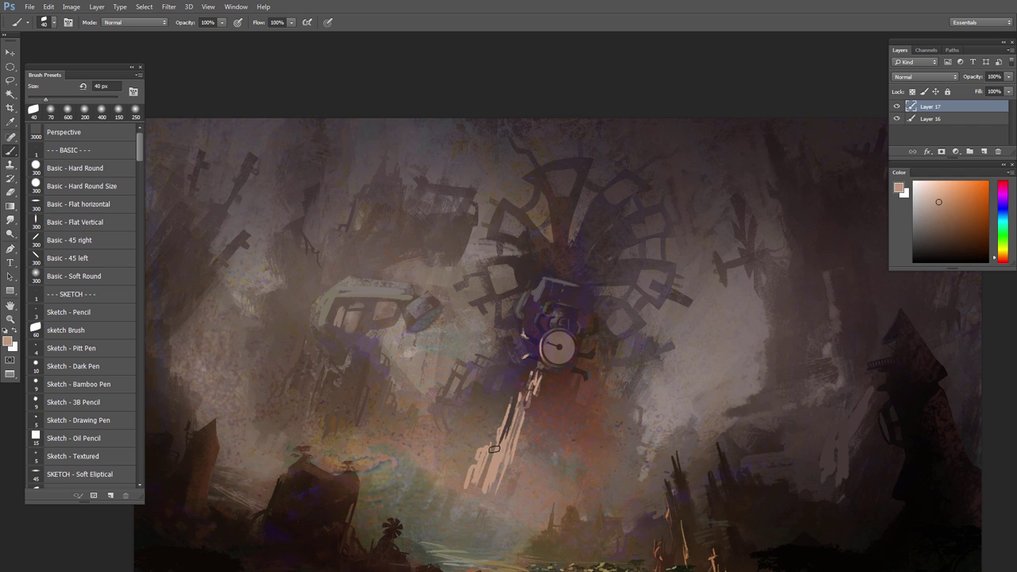
alt+click(515, 419)
alt+click(514, 434)
drag(533, 414, 506, 491)
mouse_move(506, 495)
mouse_down()
mouse_move(471, 457)
mouse_move(491, 469)
mouse_up()
key(e)
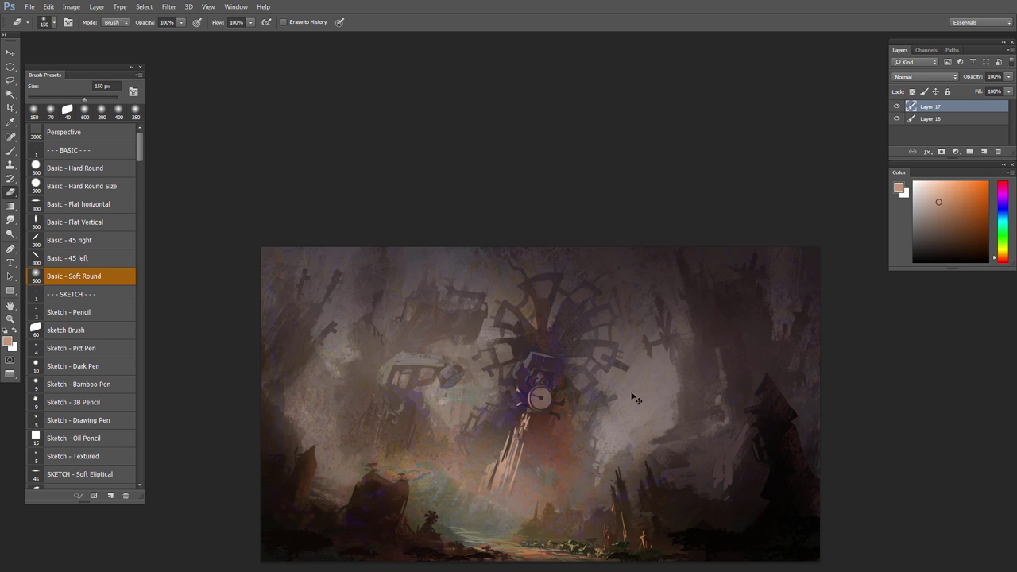
Step: Adjust Layer 17 with Hue/Saturation, then lasso the support leg and shift its colour to salmon red
key(ctrl+u)
drag(827, 248, 822, 227)
drag(834, 249, 837, 252)
key(Return)
key(l)
drag(512, 398, 541, 396)
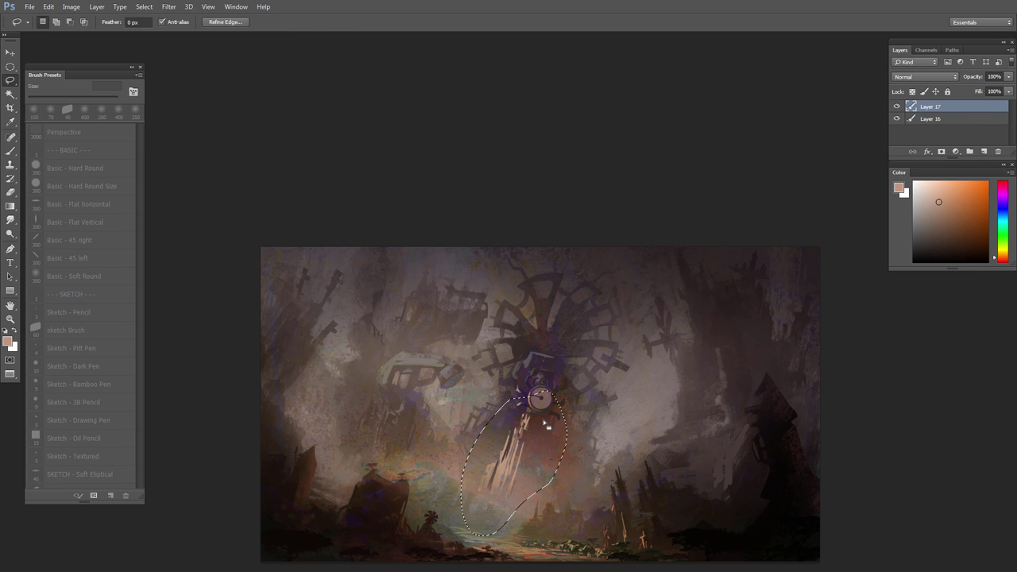
key(ctrl+alt+u)
click(943, 171)
key(ctrl+d)
Step: Paint dark shadow strokes down the right side of the salmon leg with sampled colours and the sketch Brush at 90 px
mouse_move(534, 434)
mouse_down()
mouse_move(551, 438)
mouse_move(558, 407)
mouse_move(494, 434)
mouse_move(483, 457)
mouse_up()
key(b)
alt+click(508, 429)
alt+click(483, 470)
mouse_move(514, 430)
mouse_down()
mouse_move(483, 429)
mouse_move(464, 411)
mouse_up()
mouse_move(509, 410)
mouse_down()
mouse_move(531, 408)
mouse_move(487, 453)
mouse_move(484, 480)
mouse_up()
alt+click(500, 390)
alt+click(489, 408)
alt+click(515, 385)
drag(499, 390, 494, 420)
alt+click(503, 400)
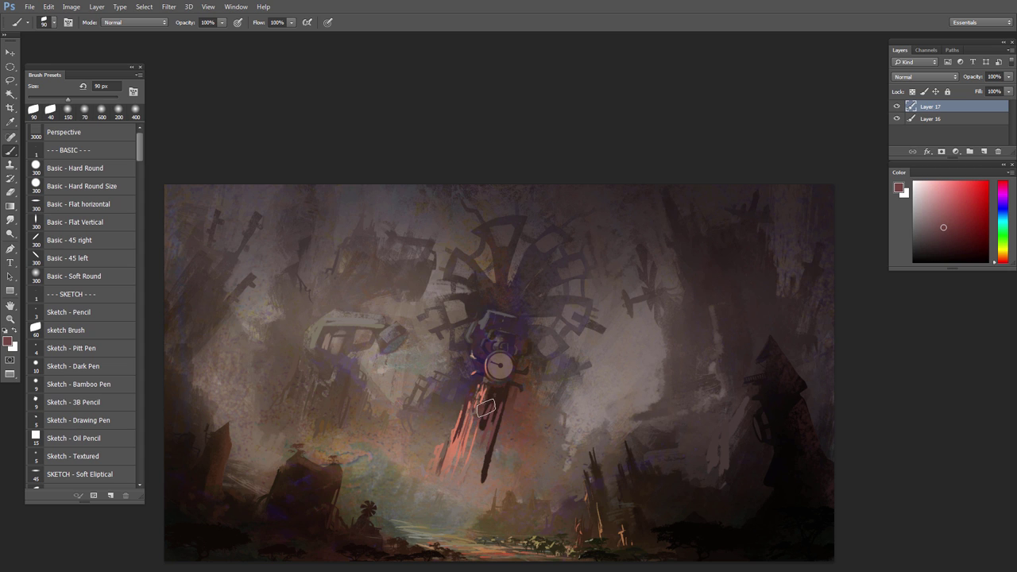
Step: Change the foreground/background jitter control in the sketch Brush's Color Dynamics settings
key(F5)
key(F5)
key(F5)
click(440, 250)
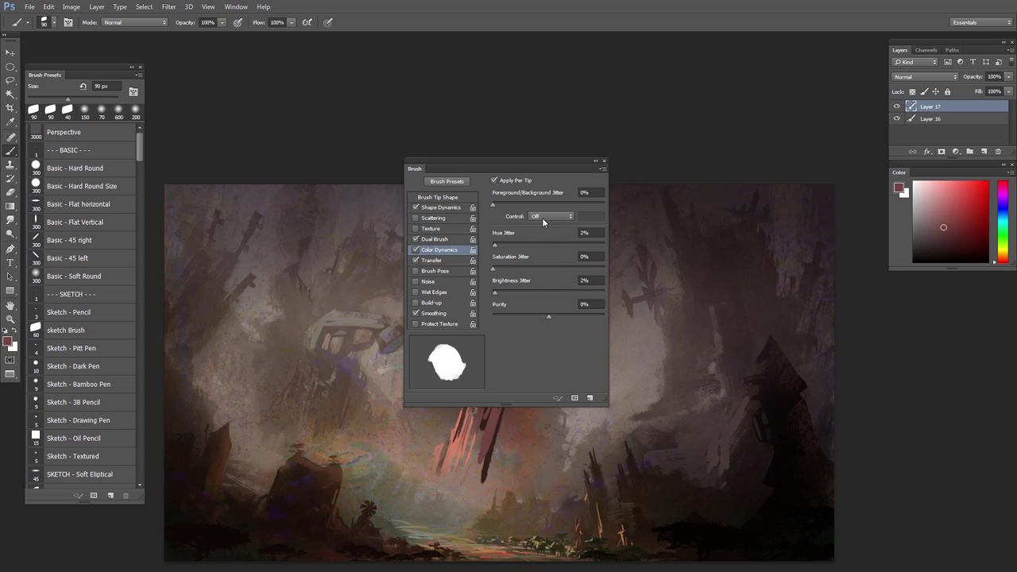
click(545, 218)
click(543, 238)
click(603, 160)
Step: Try dark brown strokes through the middle and right side of the leg using two sampled colours at 90 px
key(x)
alt+click(502, 422)
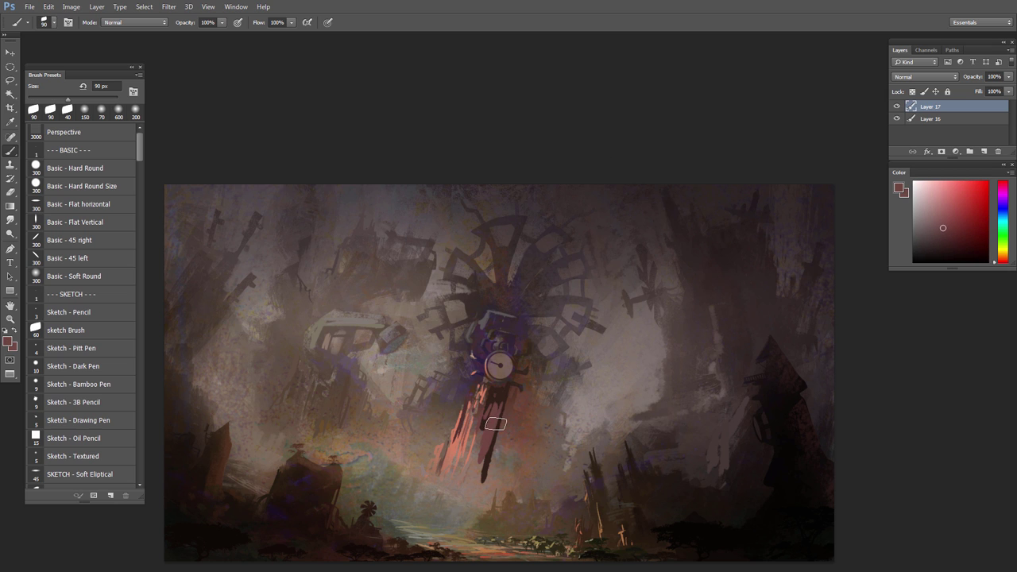
alt+click(495, 398)
mouse_move(493, 399)
mouse_down()
mouse_move(481, 420)
mouse_move(493, 452)
mouse_move(471, 466)
mouse_move(474, 490)
mouse_move(455, 488)
mouse_up()
alt+click(488, 437)
alt+click(470, 447)
drag(501, 421, 481, 484)
Step: Try alternating salmon and dark strokes to build a second band along the leg's right side
key(x)
mouse_move(475, 441)
mouse_down()
mouse_move(457, 485)
mouse_move(480, 472)
mouse_up()
alt+click(503, 401)
key(x)
alt+click(508, 413)
drag(504, 407, 477, 487)
key(x)
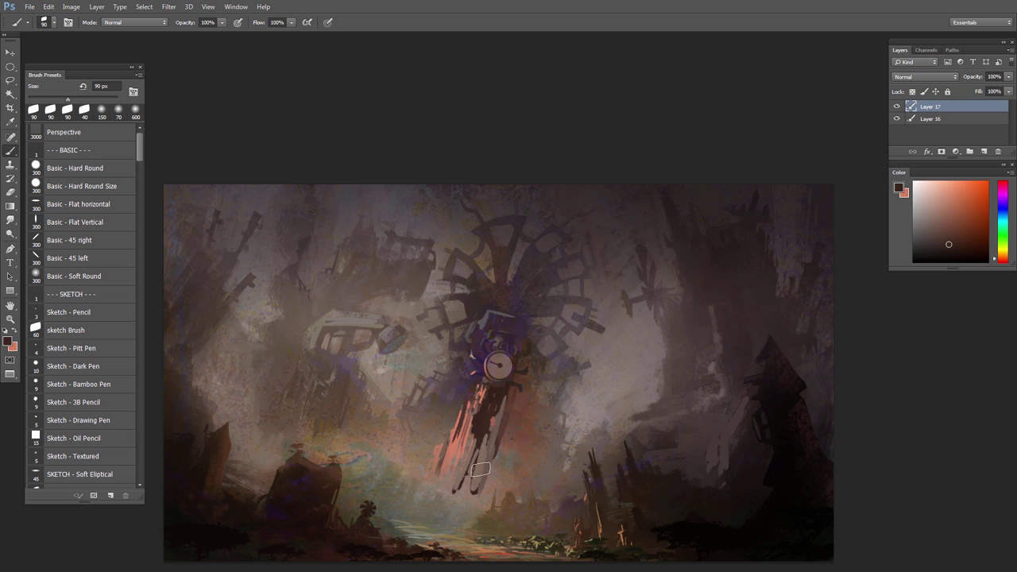
drag(481, 436, 472, 480)
scroll(480, 451, down, 2)
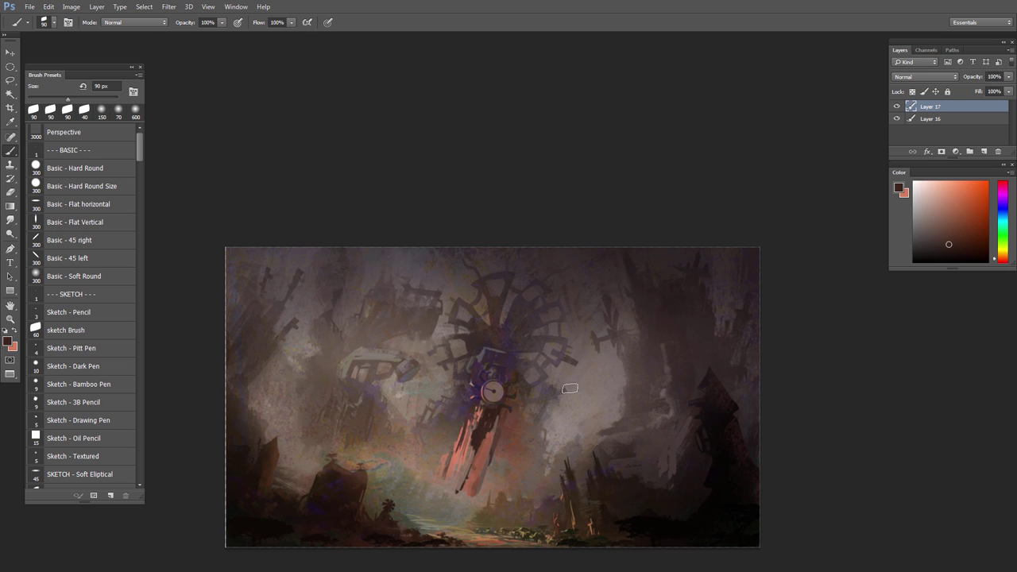
Step: Lasso the right-hand part of the leg, delete its strokes and clear the selection
key(l)
drag(471, 509, 459, 486)
key(Delete)
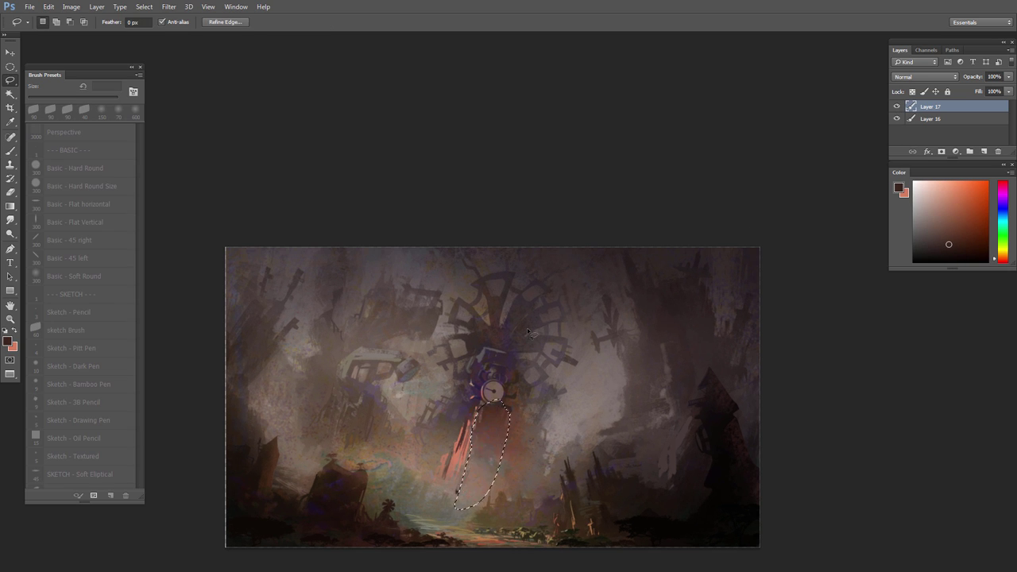
key(ctrl+d)
Step: Paint thin salmon highlights down the right edge of the remaining leg with the sketch Brush at 40 px
scroll(467, 393, up, 2)
key(b)
alt+click(463, 436)
key([)
key([)
key([)
key([)
key([)
drag(490, 417, 482, 447)
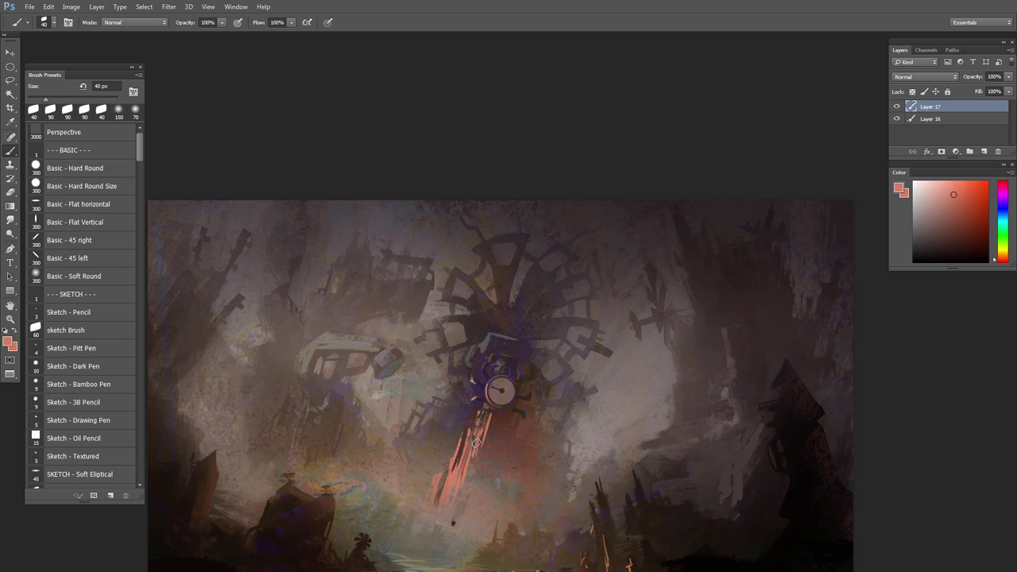
scroll(474, 472, down, 3)
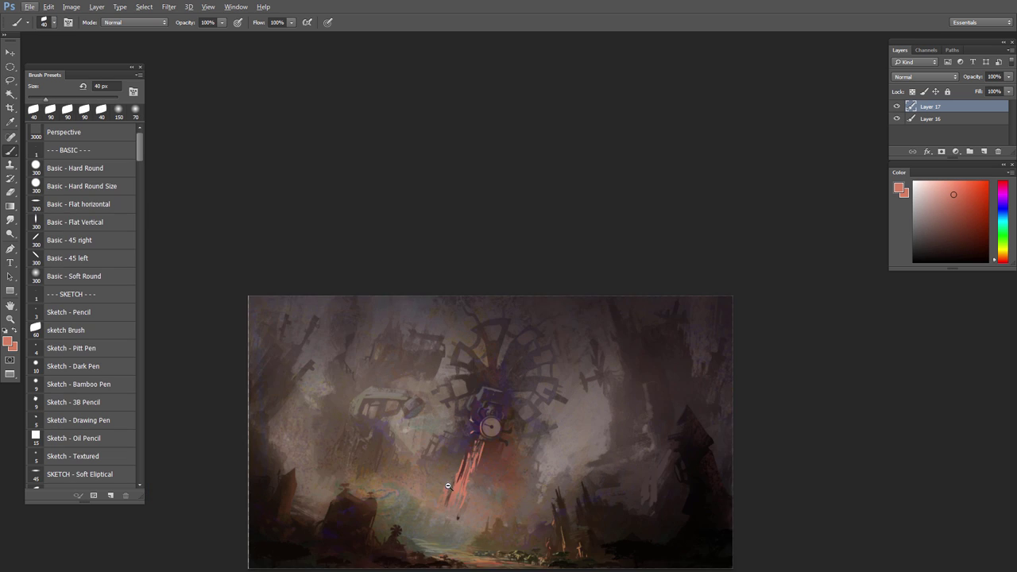
drag(491, 457, 485, 406)
scroll(496, 414, up, 4)
scroll(493, 415, down, 5)
Step: Flip the canvas horizontally and add a new layer in Soft Light mode
key(ctrl+shift+h)
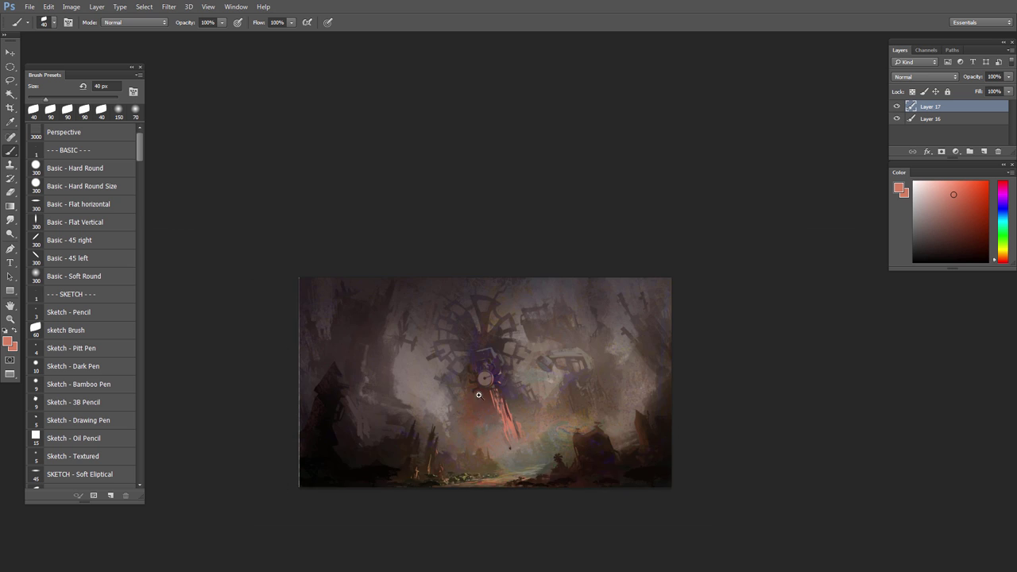
scroll(479, 396, up, 2)
click(986, 153)
click(916, 77)
click(914, 188)
Step: Brush a light yellow glow over the mist near the wreck with the Basic - Soft Round brush at 300 px
right_click(531, 315)
double_click(589, 477)
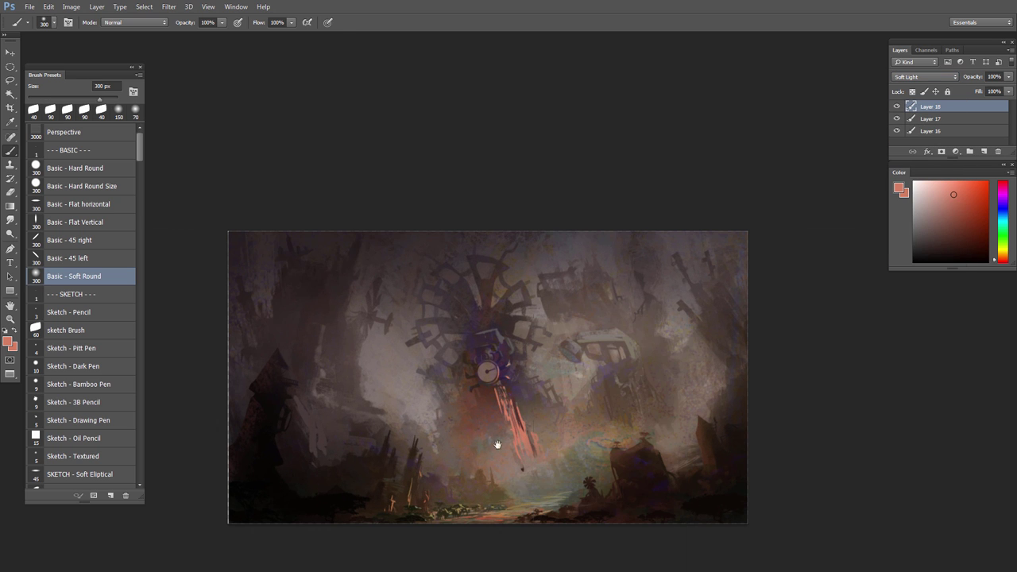
drag(498, 445, 498, 445)
alt+click(529, 504)
alt+click(710, 286)
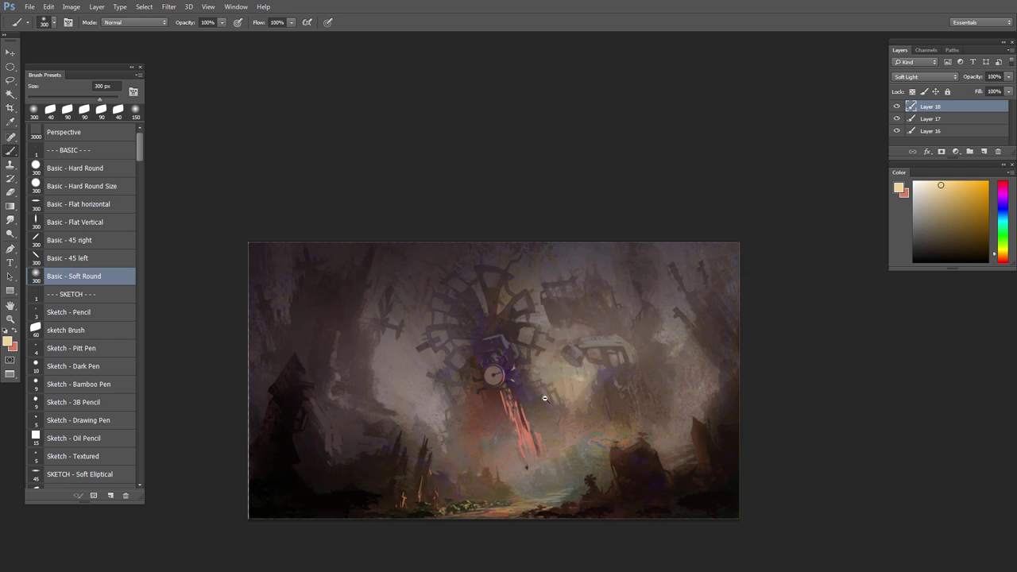
drag(545, 399, 524, 383)
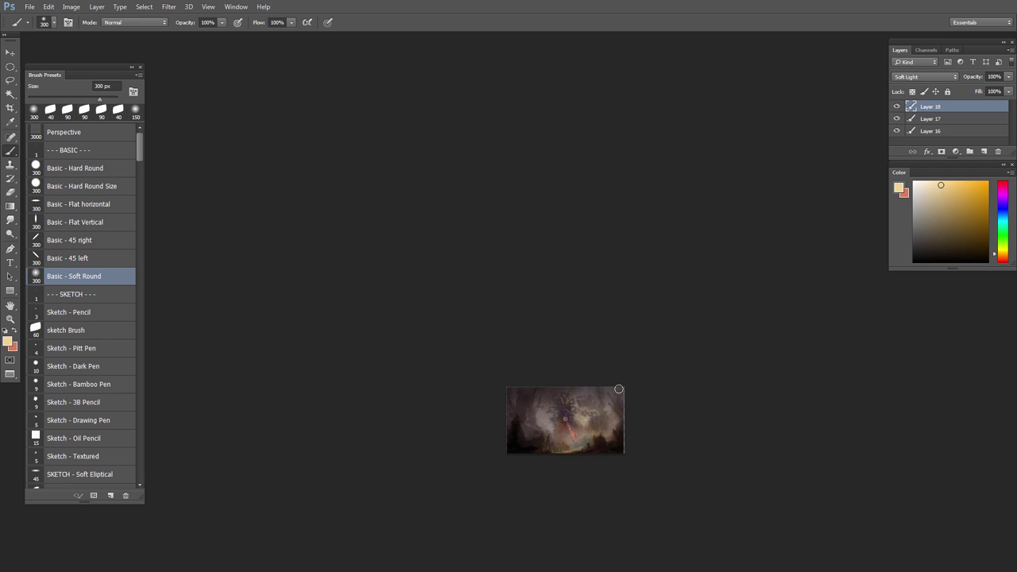
mouse_move(601, 427)
mouse_down()
mouse_move(639, 440)
mouse_move(638, 413)
mouse_up()
Step: Choose the Blocking - Heavy Oil Blotches brush and paint sampled reddish-brown strokes beside the leg at 70 px
right_click(583, 415)
click(668, 387)
drag(584, 459, 610, 481)
drag(138, 148, 132, 186)
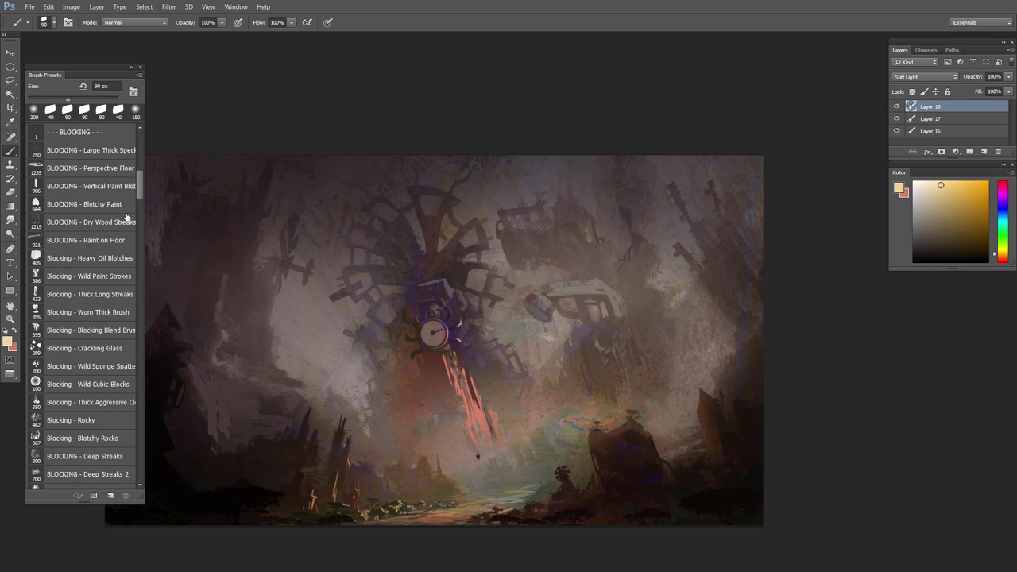
click(89, 257)
alt+click(436, 389)
drag(441, 405, 436, 425)
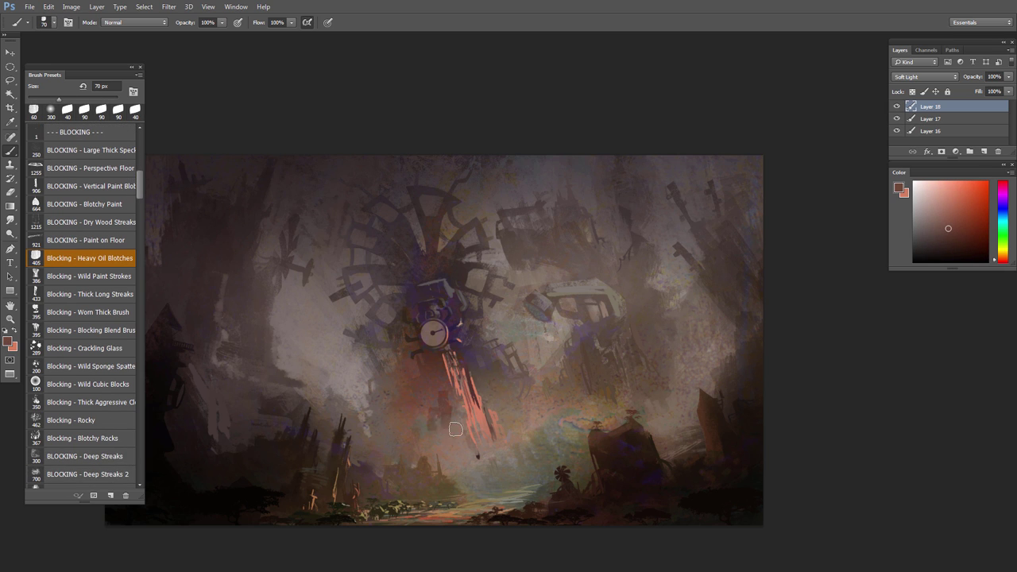
Step: Deepen the leg's shadow side directly under the clock face with sampled dark red strokes
alt+click(447, 428)
drag(434, 361, 433, 386)
alt+click(437, 378)
key(bracketleft)
key(bracketleft)
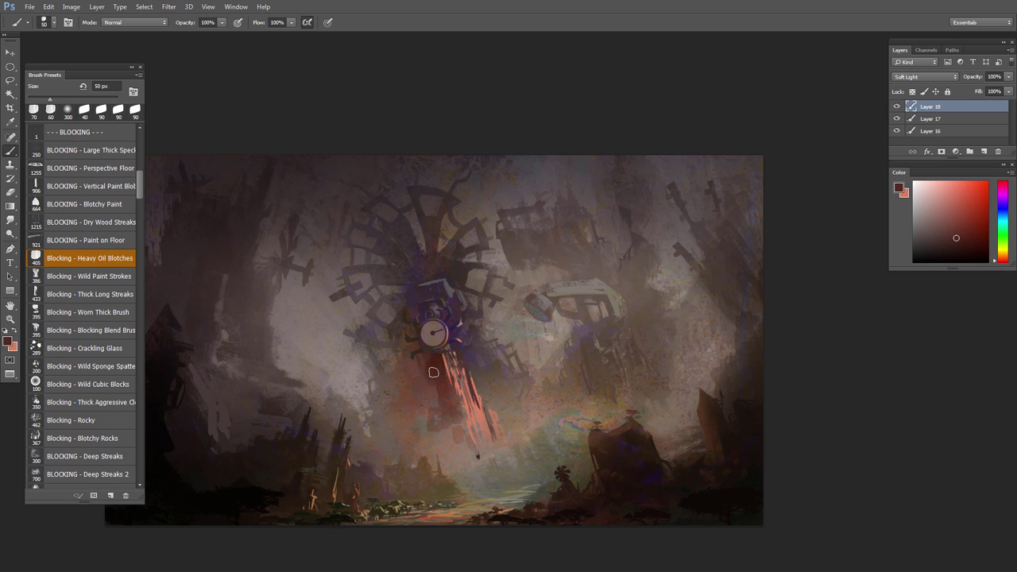
key(bracketleft)
drag(434, 370, 427, 416)
Step: Paint sampled strokes with a larger Heavy Oil Blotches brush over the mist behind the leg's salmon highlights
key(bracketright)
key(bracketright)
alt+click(490, 380)
mouse_move(477, 397)
mouse_down()
mouse_move(479, 372)
mouse_move(497, 419)
mouse_up()
Step: Paint broad sampled strokes in the reddish mist on the leg's shadow side, soften them and undo the last stroke
key(bracketright)
key(bracketright)
alt+click(417, 371)
mouse_move(413, 362)
mouse_down()
mouse_move(417, 402)
mouse_move(404, 376)
mouse_move(399, 410)
mouse_move(442, 423)
mouse_move(448, 449)
mouse_move(419, 403)
mouse_move(447, 452)
mouse_move(398, 426)
mouse_move(428, 449)
mouse_move(363, 387)
mouse_up()
key(e)
key(b)
alt+click(422, 357)
key(ctrl+z)
Step: Rebuild the red shadow side of the leg with the Heavy Oil Blotches brush at 70 px and soften it with the 400 px eraser
alt+click(426, 410)
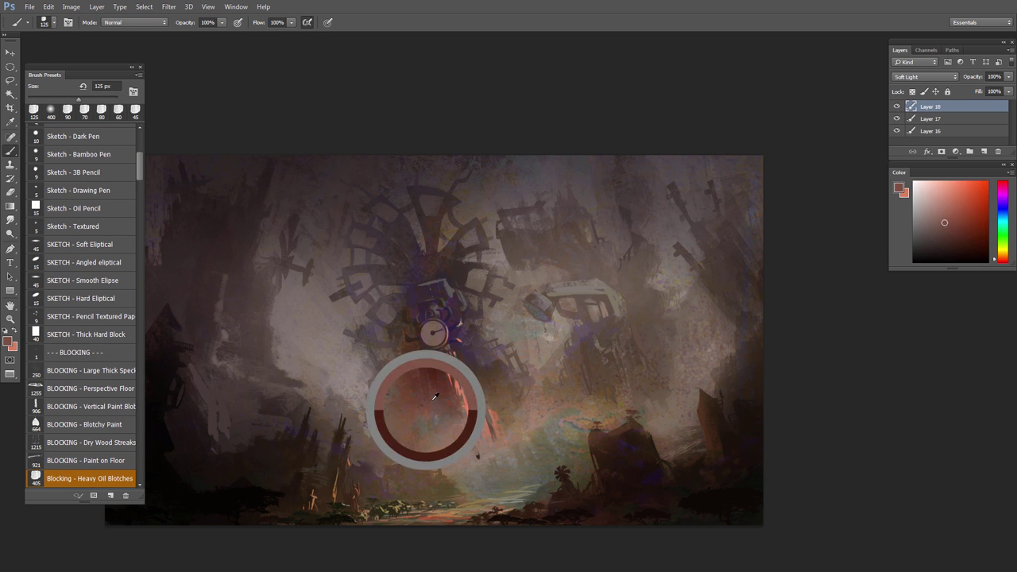
key(bracketleft)
key(bracketleft)
key(bracketleft)
key(bracketleft)
drag(427, 383, 433, 410)
alt+click(435, 367)
key(e)
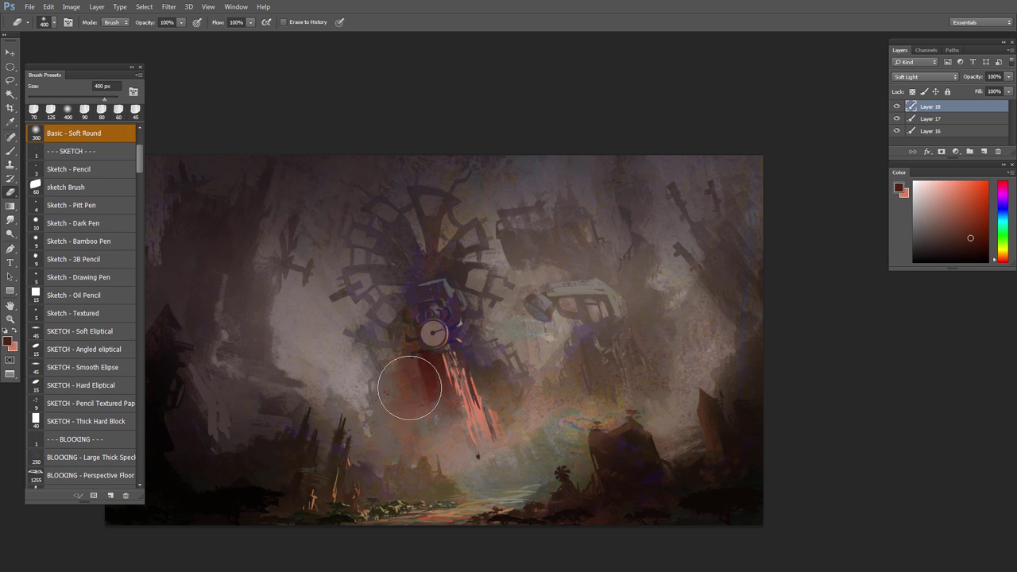
Step: Paint sampled red strokes between the shadow side and the salmon highlights, and blend them with the eraser
key(b)
alt+click(450, 394)
mouse_move(453, 389)
mouse_down()
mouse_move(459, 431)
mouse_move(445, 443)
mouse_move(460, 434)
mouse_up()
key(e)
key(b)
Step: Paint faint olive-grey distant ruins in the haze behind the river with small Heavy Oil Blotches strokes, softening them with the 175 px eraser
alt+click(545, 462)
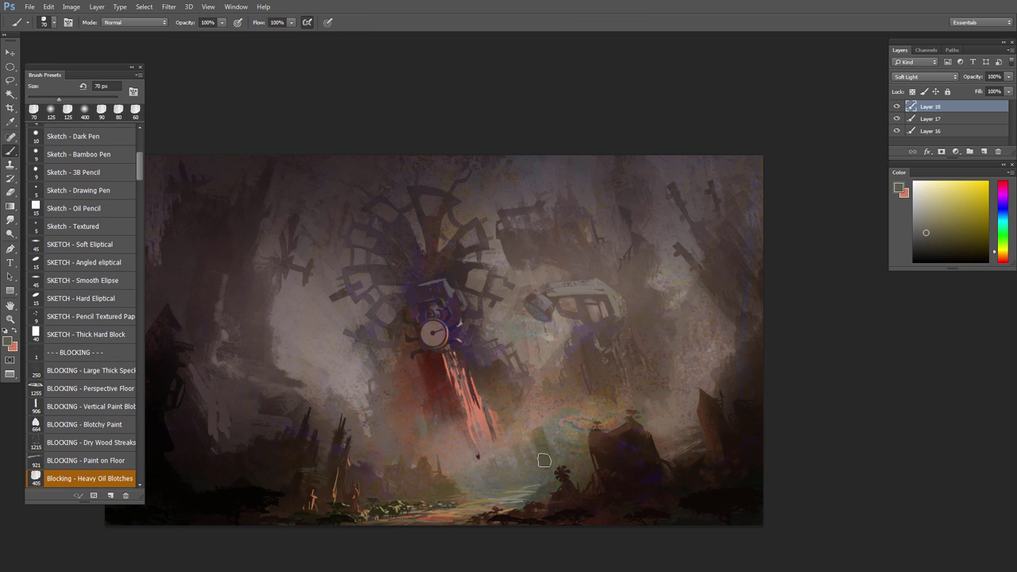
key(bracketleft)
key(bracketleft)
key(bracketleft)
key(bracketleft)
mouse_move(535, 460)
mouse_down()
mouse_move(535, 482)
mouse_move(518, 484)
mouse_up()
key(bracketright)
key(bracketright)
key(bracketleft)
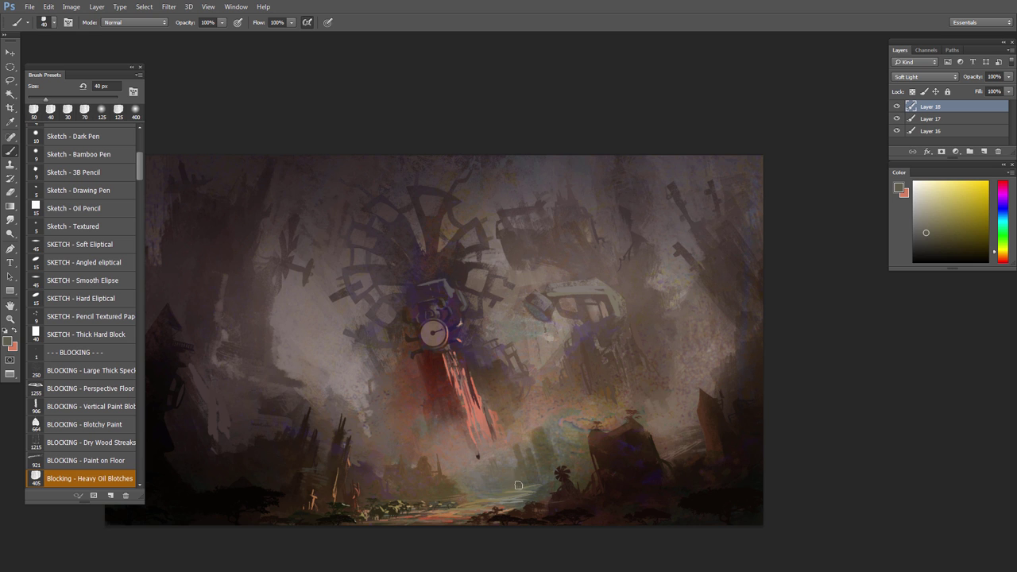
key(e)
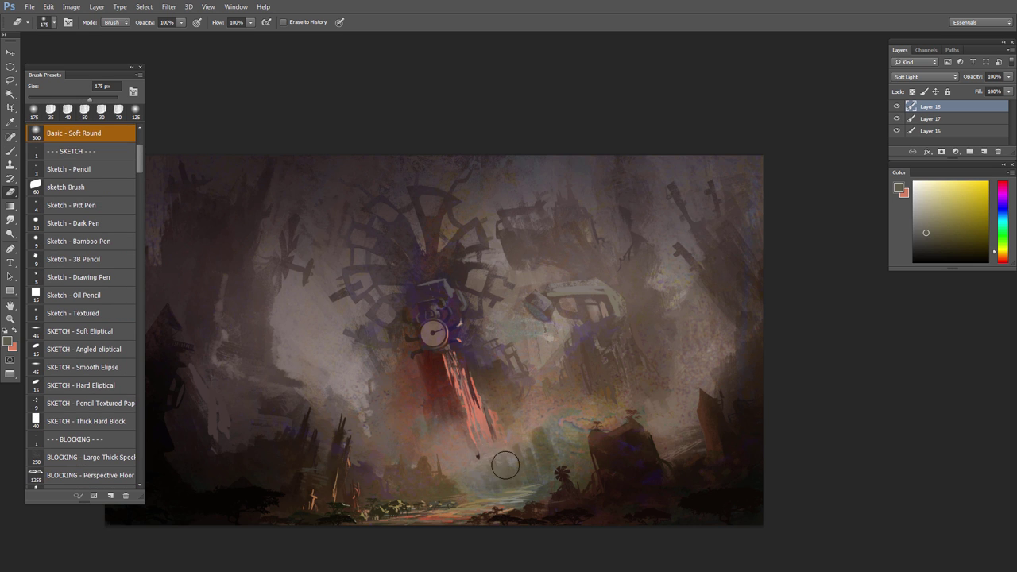
key(b)
Step: Add distant silhouettes in sampled colours above the bushes on the other side of the river and soften them
scroll(500, 467, up, 1)
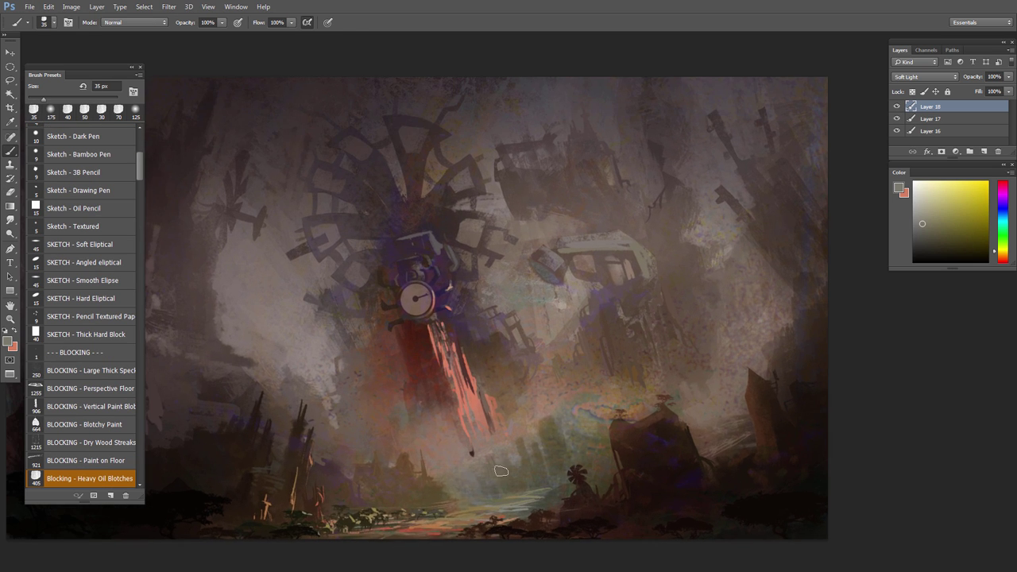
alt+click(410, 485)
key(bracketright)
key(bracketright)
key(bracketright)
mouse_move(371, 492)
mouse_down()
mouse_move(428, 499)
mouse_move(334, 482)
mouse_move(334, 491)
mouse_move(330, 465)
mouse_move(372, 494)
mouse_up()
alt+click(338, 479)
scroll(333, 483, down, 1)
key(e)
key(b)
Step: On a new layer, start painting sampled orange highlights on the distant ruins beside the river with the sketch Brush at 20 px
alt+click(435, 430)
right_click(438, 430)
click(538, 426)
drag(429, 510, 350, 522)
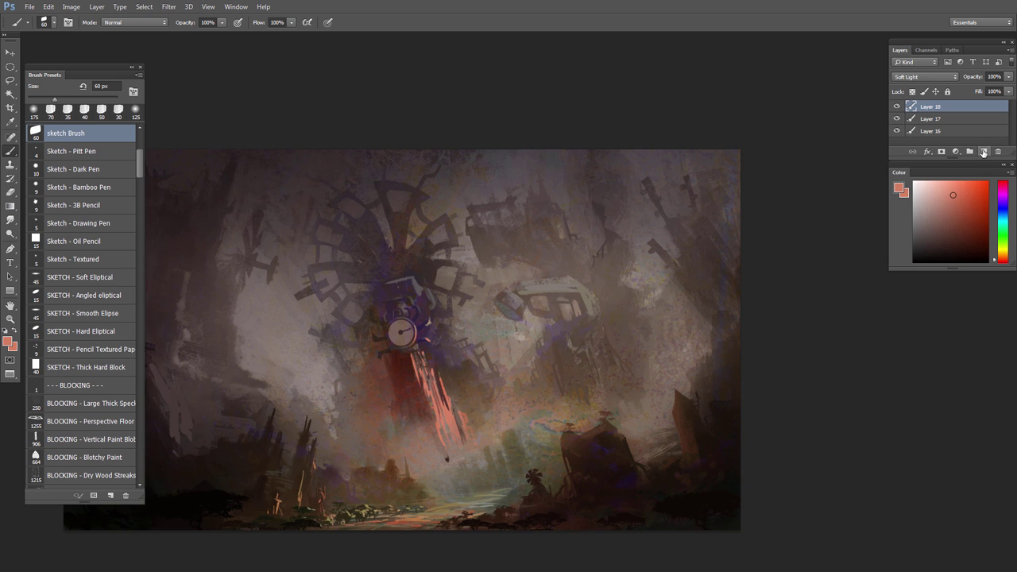
click(985, 152)
scroll(449, 445, up, 2)
alt+click(410, 544)
key(bracketleft)
key(bracketleft)
key(bracketleft)
key(bracketleft)
key(bracketleft)
key(bracketleft)
key(bracketleft)
key(bracketleft)
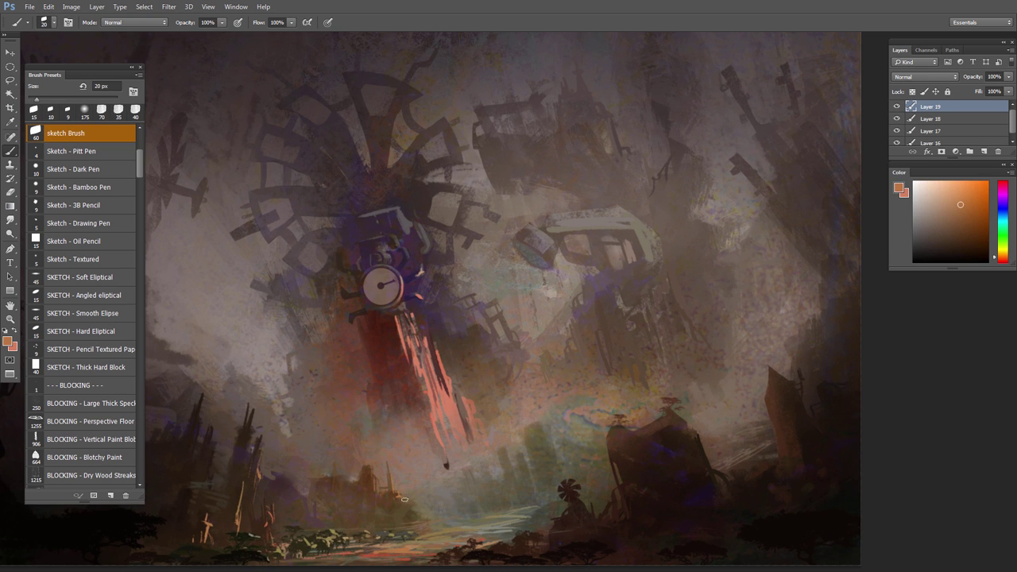
mouse_move(411, 503)
mouse_down()
mouse_move(392, 507)
mouse_move(410, 517)
mouse_up()
Step: Add smaller sampled ochre and brown strokes to the stepped ruin at the river's edge
key(bracketleft)
key(bracketleft)
key(bracketleft)
mouse_move(414, 516)
mouse_down()
mouse_move(394, 523)
mouse_move(390, 509)
mouse_up()
alt+click(400, 512)
key(bracketright)
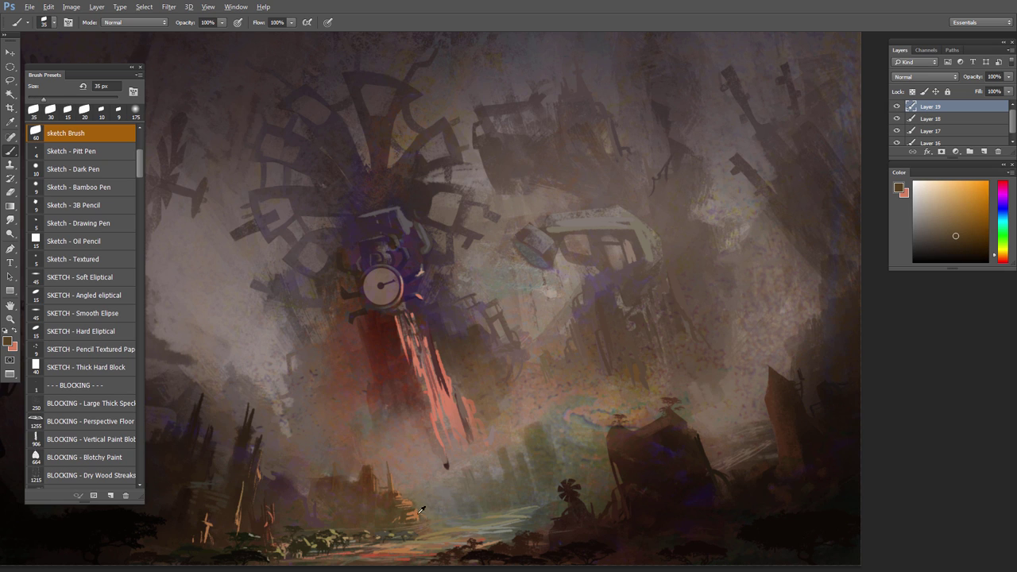
alt+click(413, 515)
alt+click(839, 275)
Step: Soften the ruin highlights with the 90 px eraser and tint the tall spire's lit edge salmon using the 20 px sketch Brush
key(e)
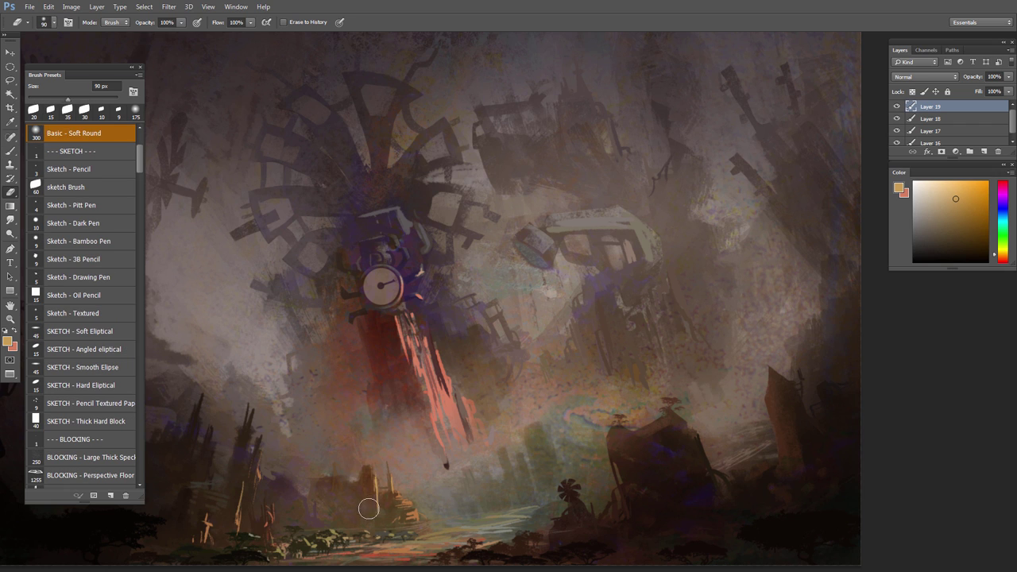
key(x)
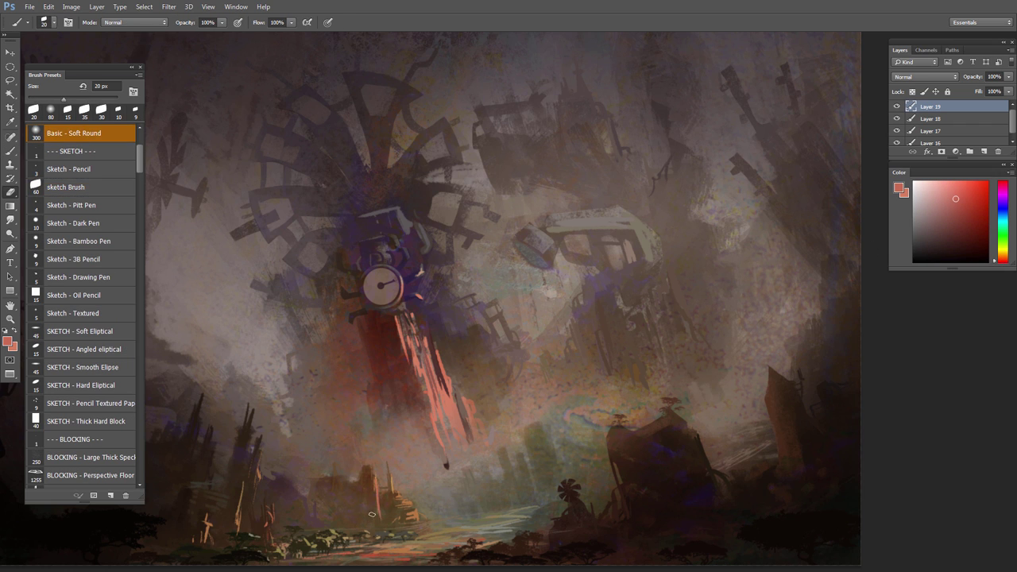
key(b)
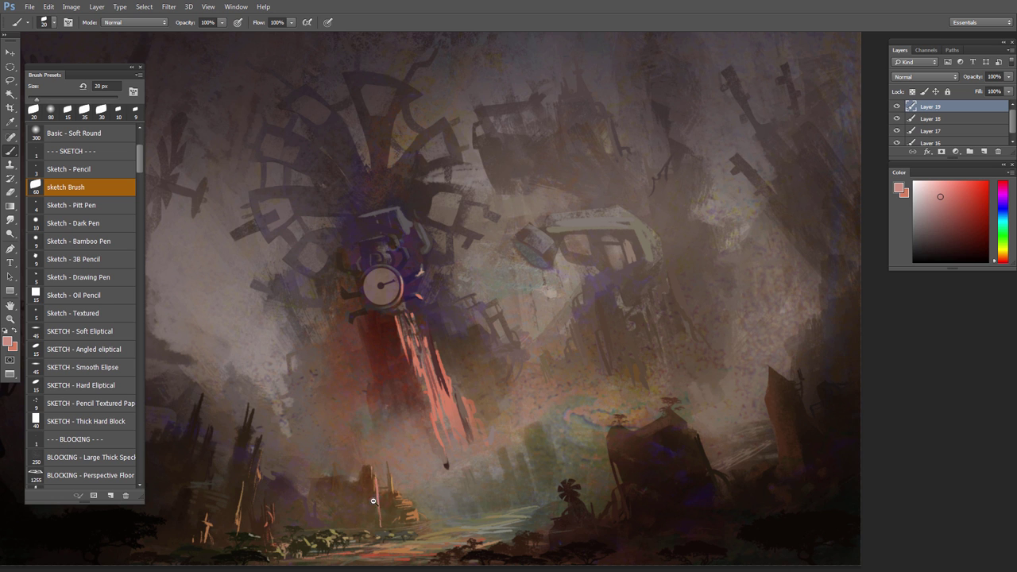
mouse_move(374, 500)
mouse_down()
mouse_move(358, 541)
mouse_move(399, 497)
mouse_move(402, 470)
mouse_move(438, 486)
mouse_up()
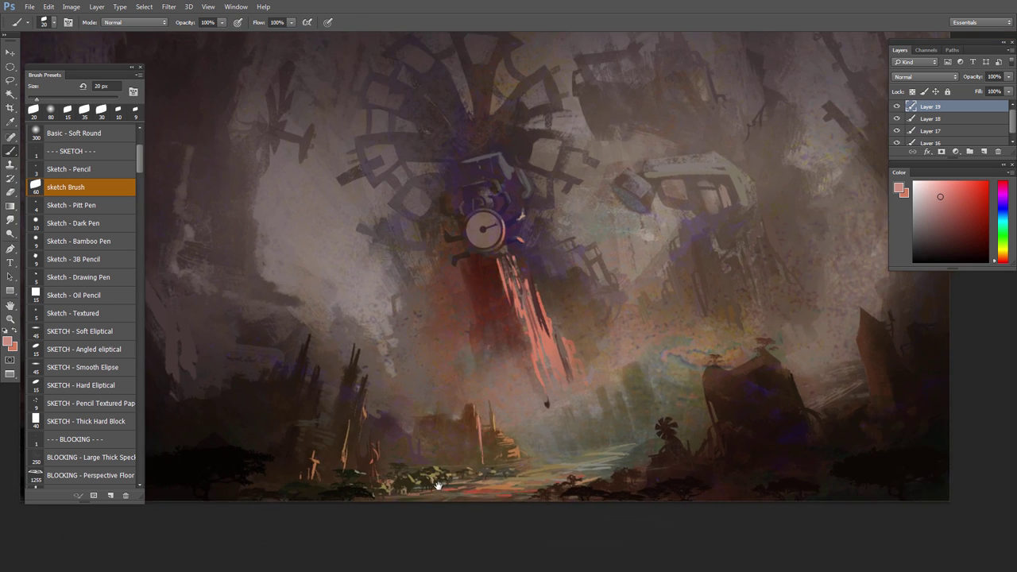
scroll(437, 485, down, 2)
Step: Place the Color panel above an enlarged Layers panel and compare the painting with and without the highlights on Layer 19
drag(958, 177, 963, 50)
drag(938, 240, 938, 153)
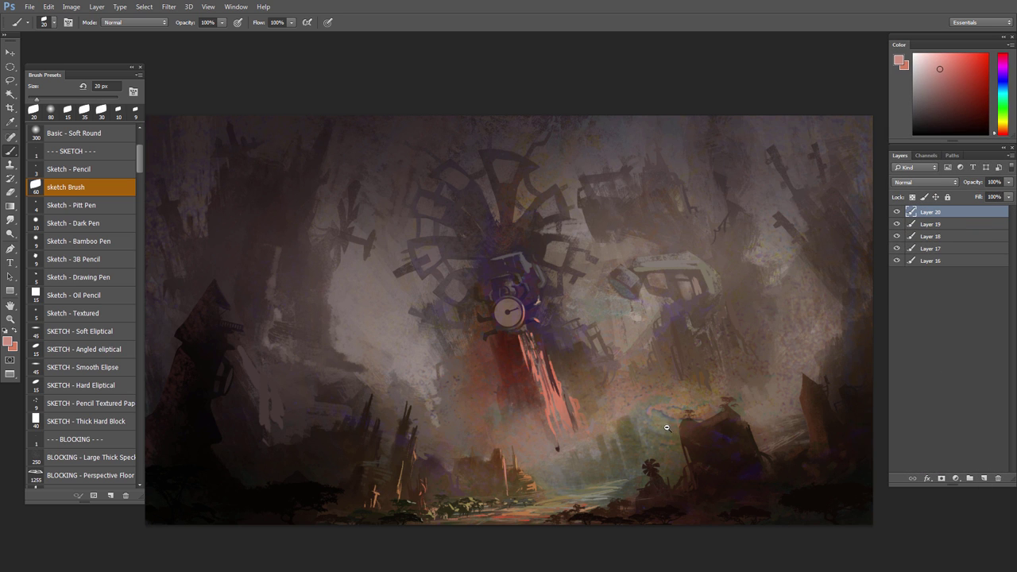
click(955, 479)
click(900, 297)
click(911, 249)
click(911, 249)
click(898, 212)
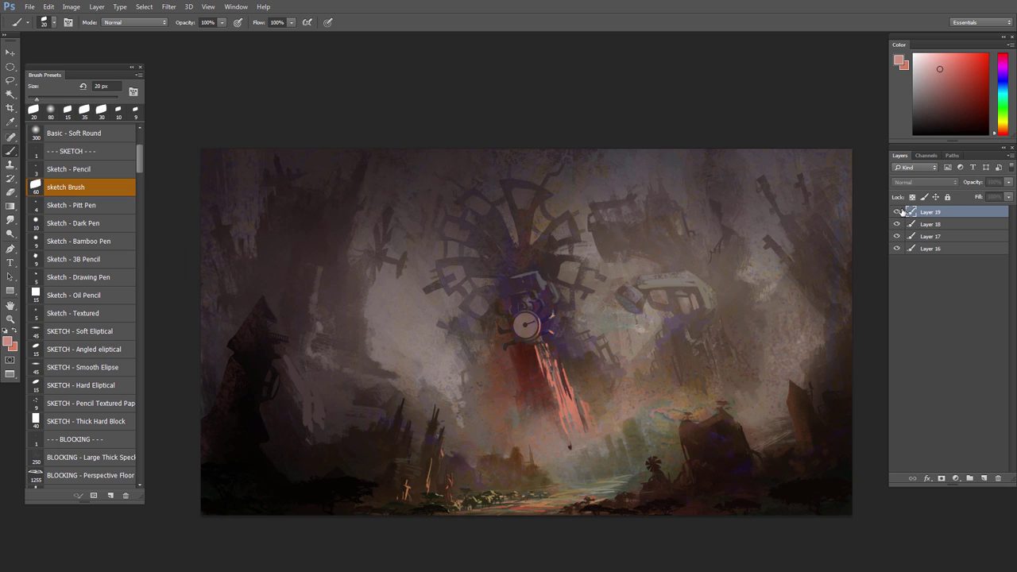
click(897, 213)
Step: Merge the visible layers into one and add a new layer above it in Overlay blend mode
key(ctrl+shift+e)
click(970, 478)
key(ctrl+z)
click(984, 479)
click(914, 184)
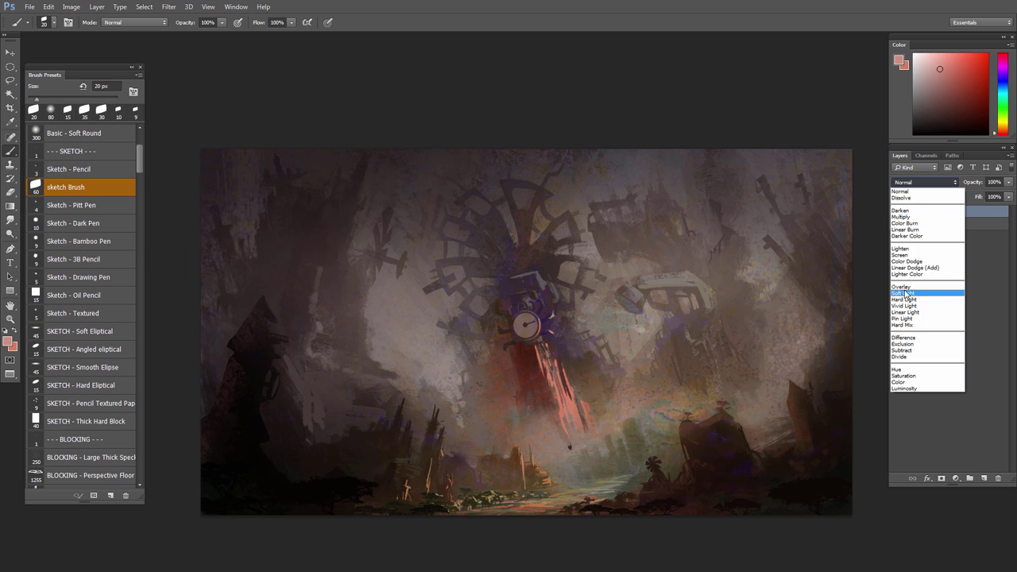
click(907, 291)
Step: Paint a sampled green glow over the riverside with Basic - Soft Round at 500 px, shift its hue toward teal and soften it
alt+click(643, 442)
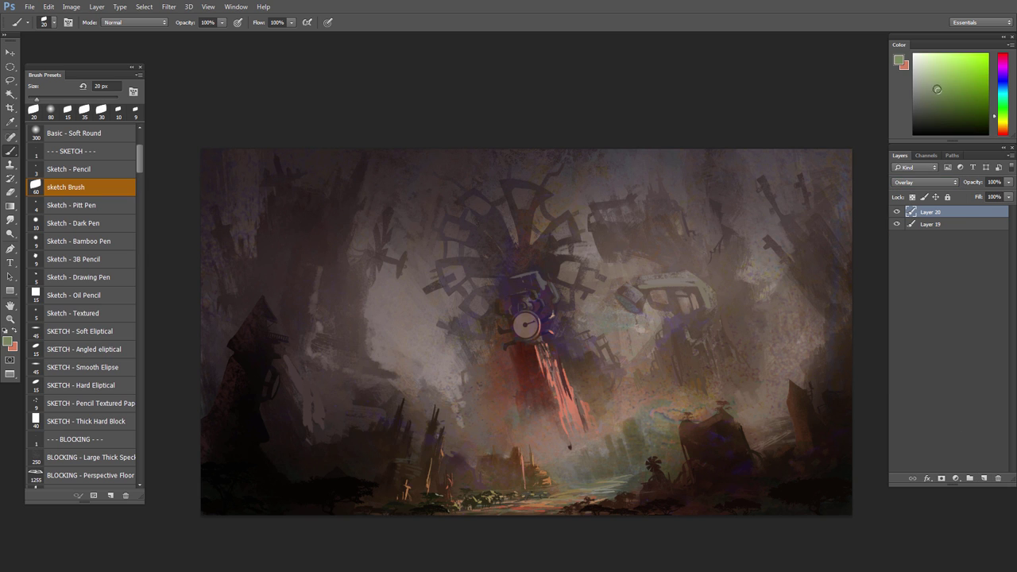
right_click(685, 429)
click(721, 425)
drag(747, 472, 721, 449)
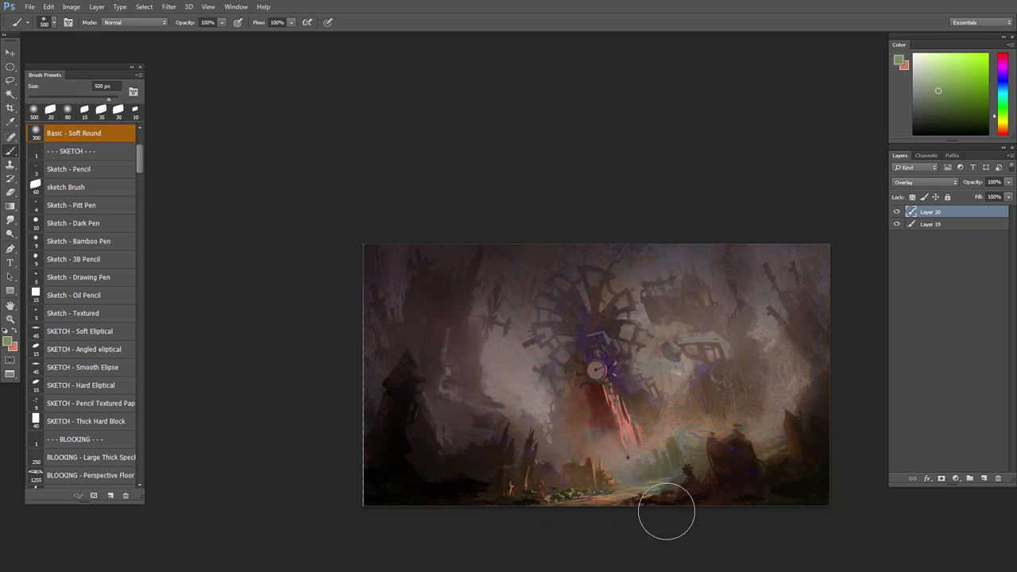
key(ctrl+u)
drag(827, 223, 863, 226)
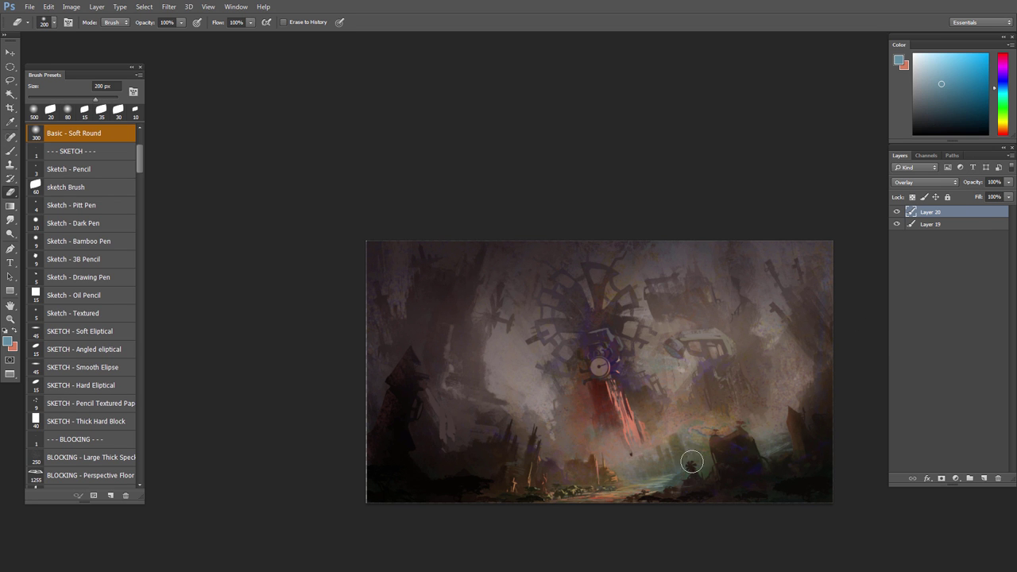
Step: Paint a soft blue glow over the shadowed cliffs around the dark pointed tower with the Soft Round brush at 800 px
key(b)
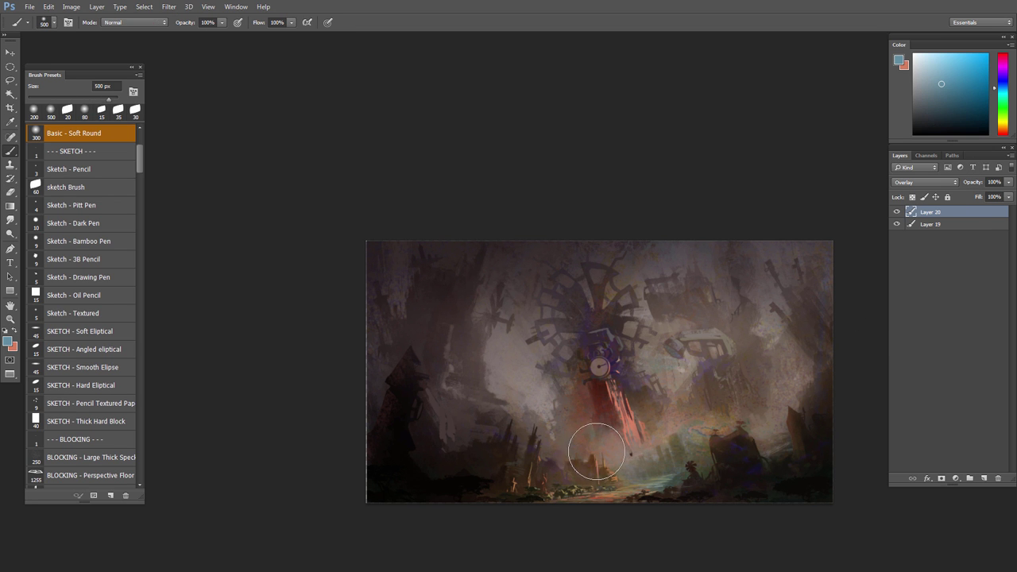
key(bracketright)
key(bracketright)
key(bracketright)
key(bracketright)
drag(434, 405, 452, 410)
key(bracketleft)
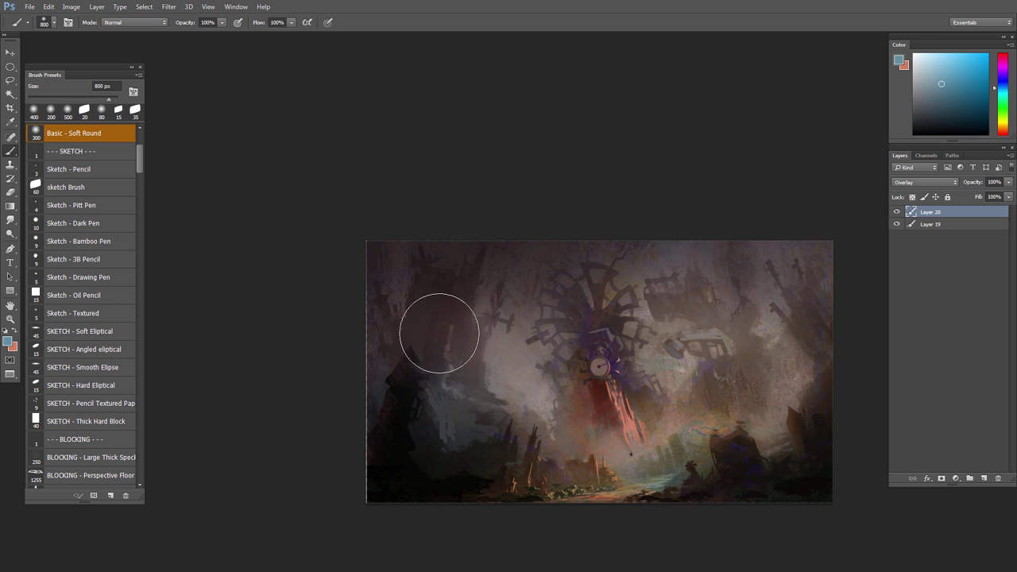
drag(440, 333, 396, 289)
key(bracketleft)
key(bracketleft)
key(bracketleft)
key(bracketleft)
key(bracketleft)
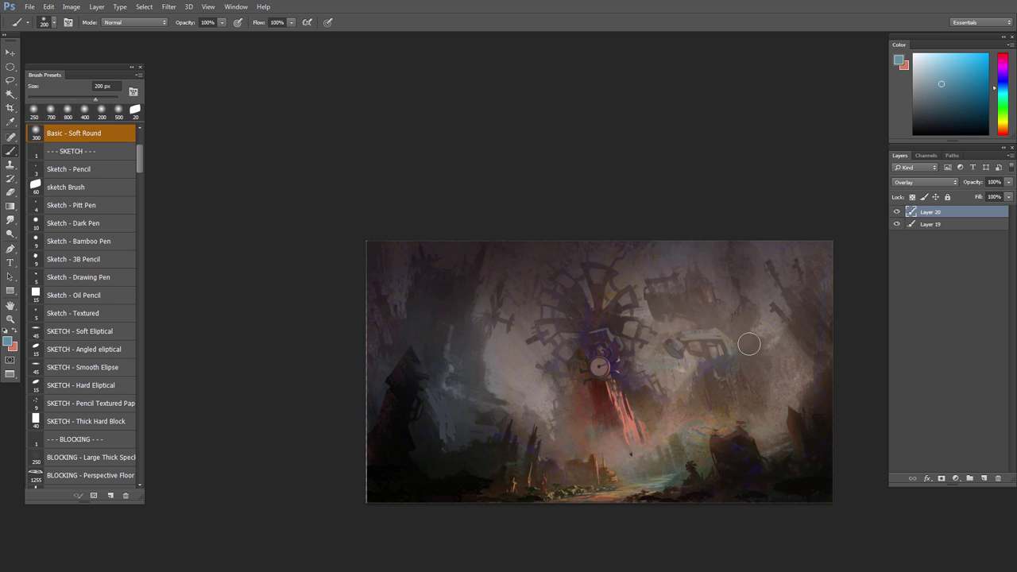
Step: Shift the paint colour to a muted purple and glaze the upper sky and floating ruins with the 700 px soft brush
key(bracketright)
key(bracketright)
key(bracketright)
key(bracketright)
key(bracketright)
mouse_move(673, 288)
mouse_down()
mouse_move(803, 317)
mouse_move(678, 324)
mouse_move(653, 301)
mouse_move(698, 309)
mouse_up()
drag(1002, 88, 1002, 78)
click(932, 90)
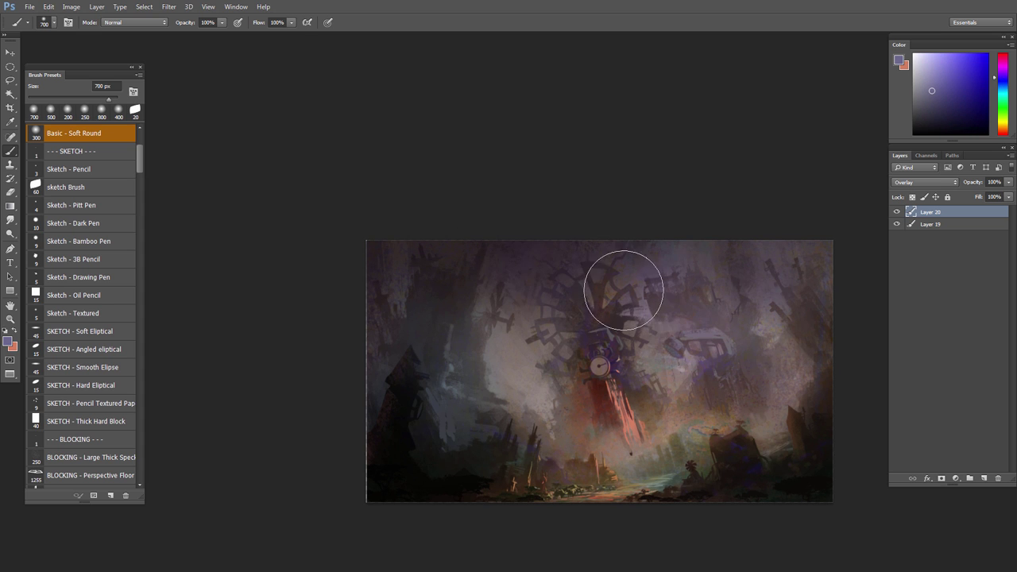
Step: Soften the purple glaze above the clock wheel with the eraser at 900 px
key(e)
key(bracketright)
click(553, 260)
drag(660, 403, 672, 410)
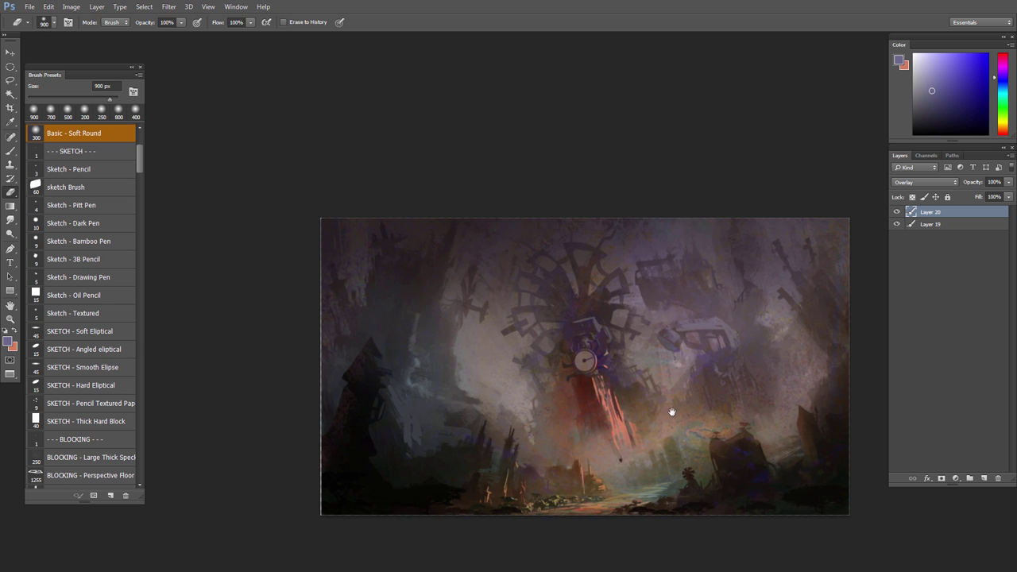
key(b)
drag(770, 388, 682, 409)
Step: On a new layer, paint sampled light-orange rim strokes along the far cliff beneath the leaning beams with the sketch Brush, reduced to 40 px
click(984, 478)
right_click(581, 344)
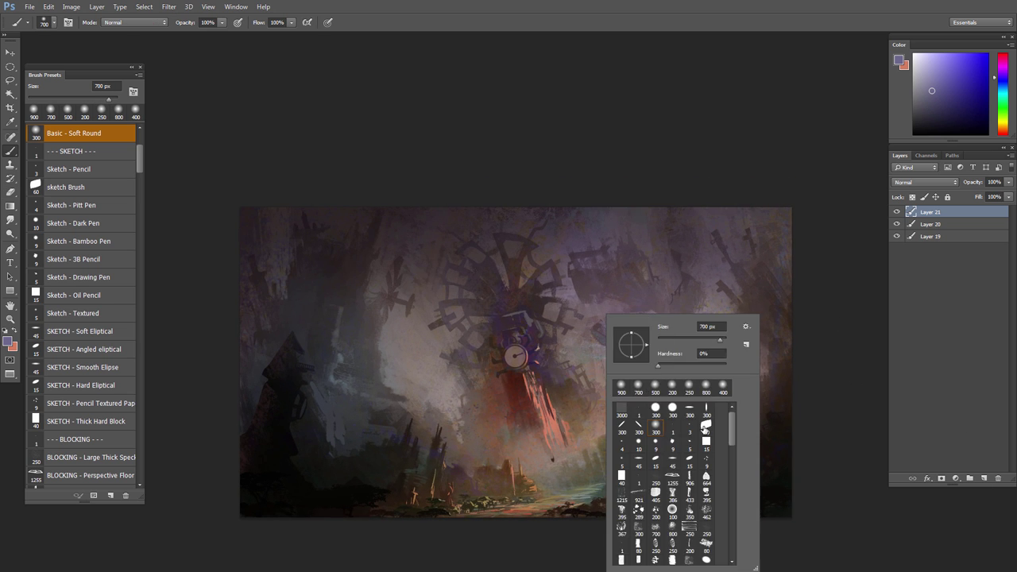
double_click(704, 425)
alt+click(561, 420)
click(1001, 131)
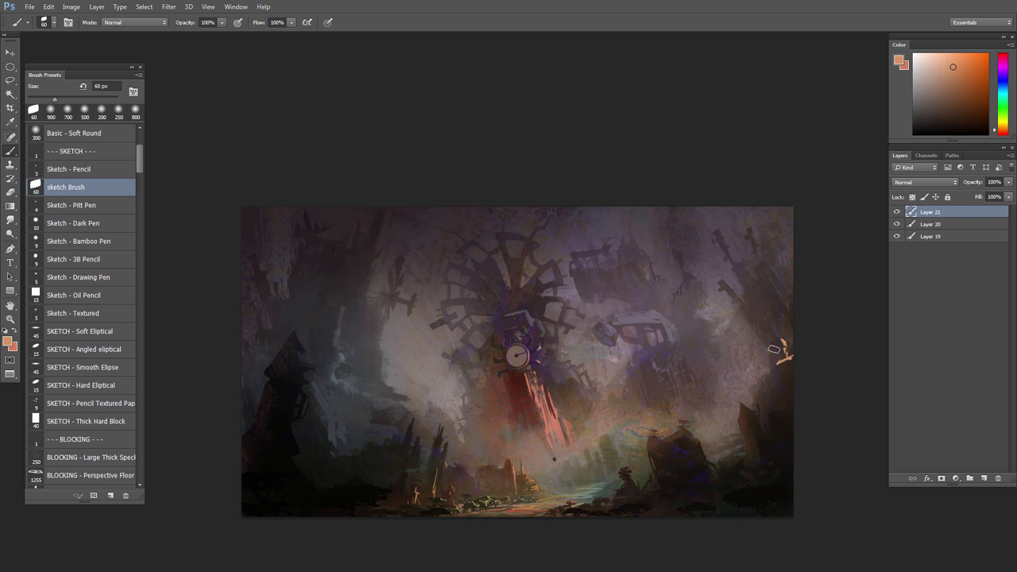
key(bracketleft)
key(bracketleft)
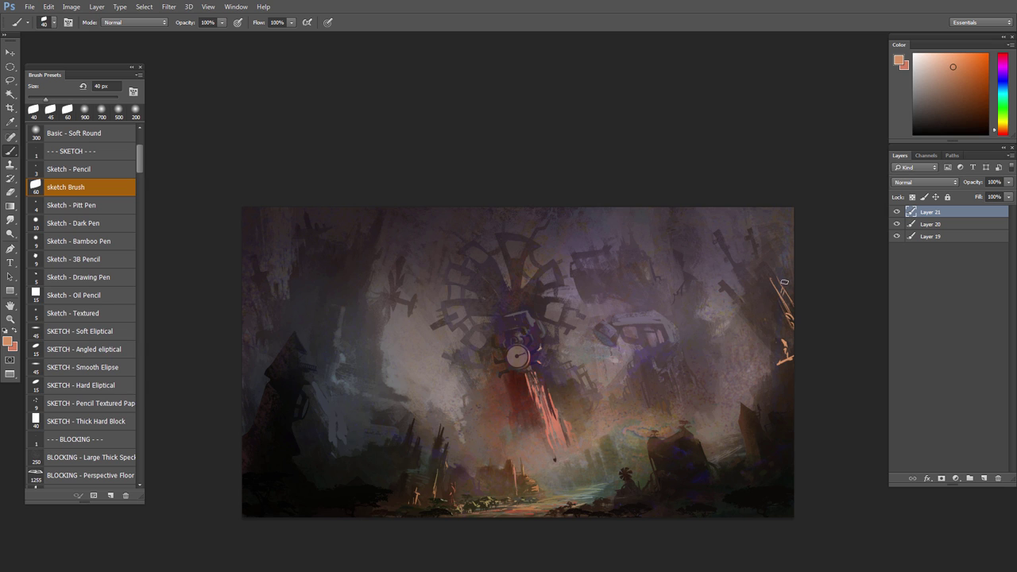
Step: Fade the orange cliff-edge strokes into the background with the 90 px and 175 px erasers
key(e)
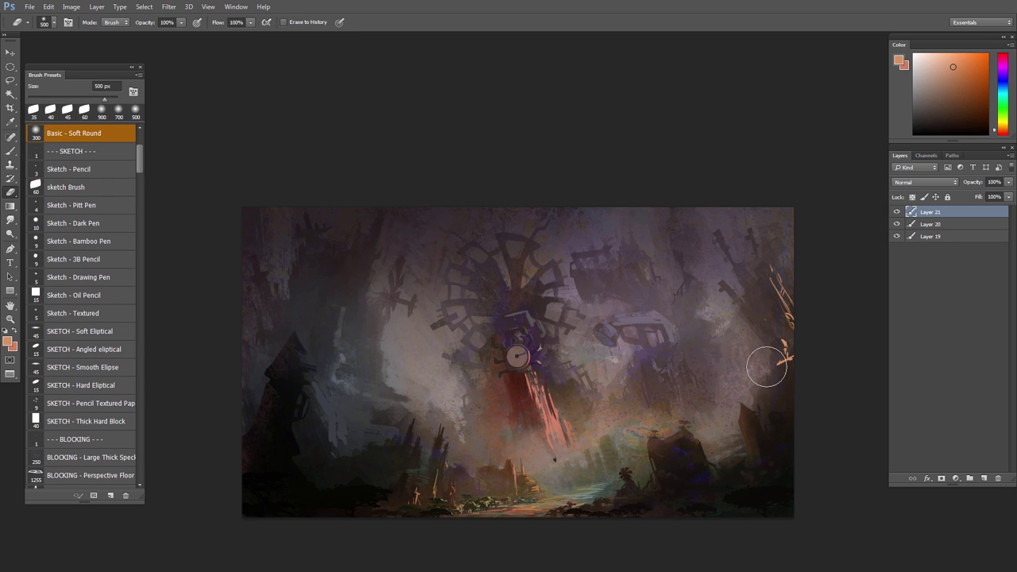
key(b)
key(e)
key(e)
scroll(751, 390, down, 1)
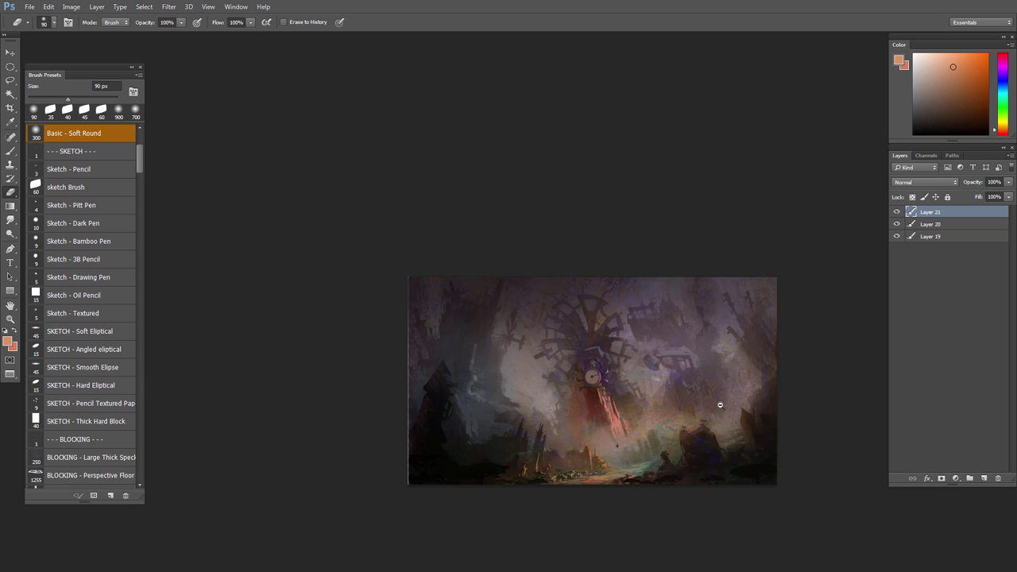
key(b)
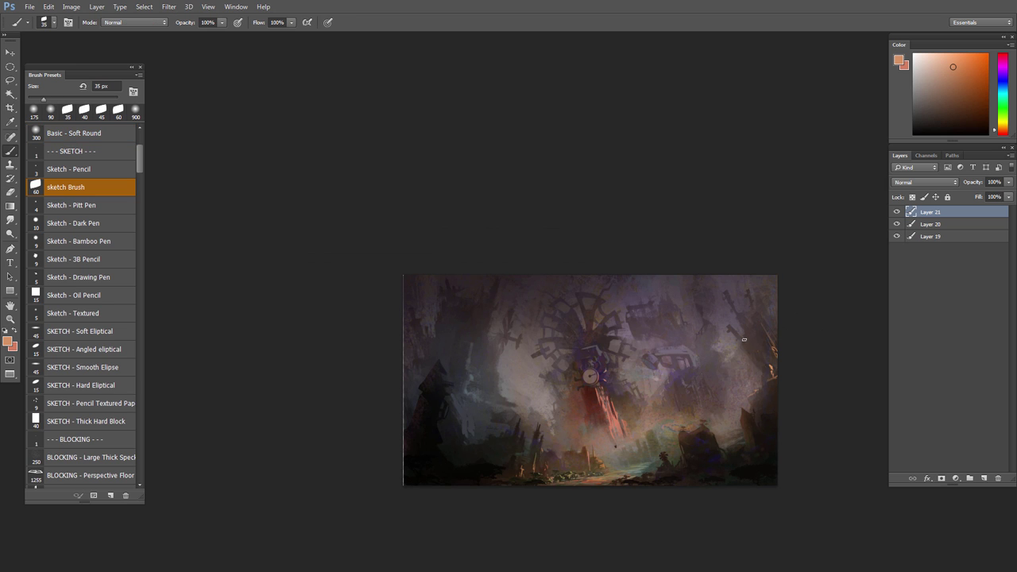
scroll(742, 362, up, 3)
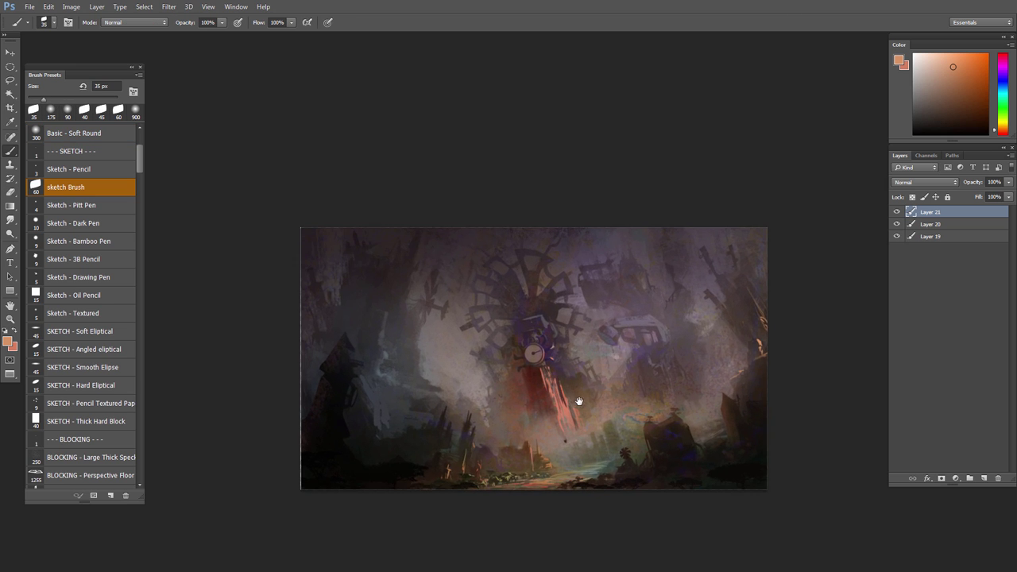
key(e)
drag(784, 327, 780, 345)
key(b)
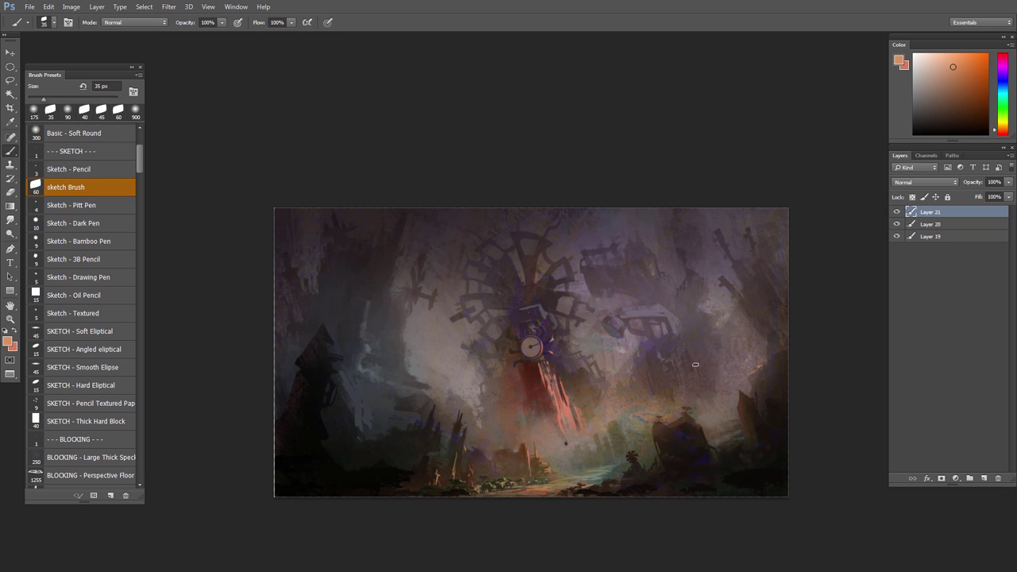
Step: Paint yellow and orange spiky strokes below the floating bus-like ruin with the 35 px sketch Brush and soften their base
drag(697, 365, 715, 394)
click(1004, 128)
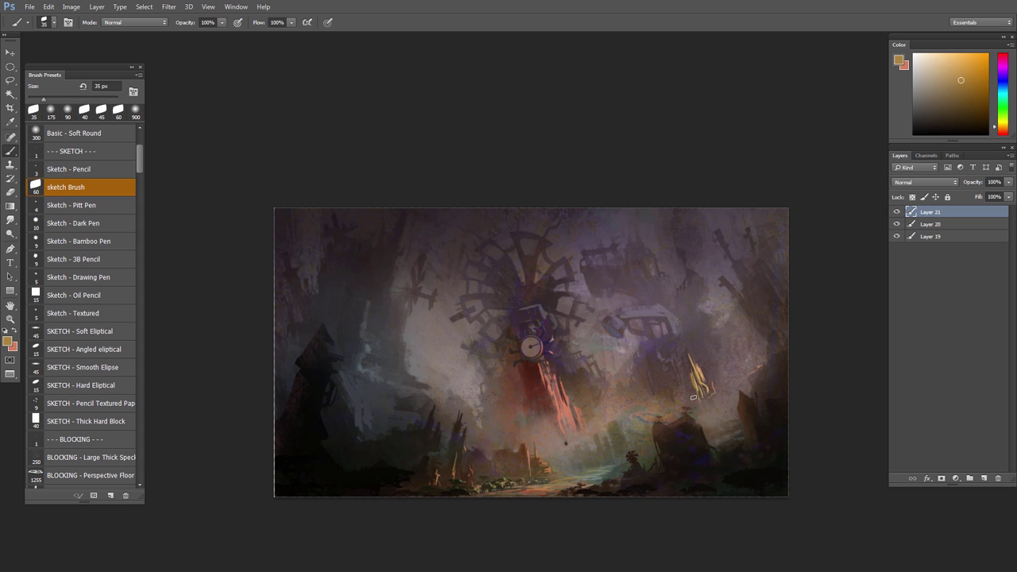
click(1002, 131)
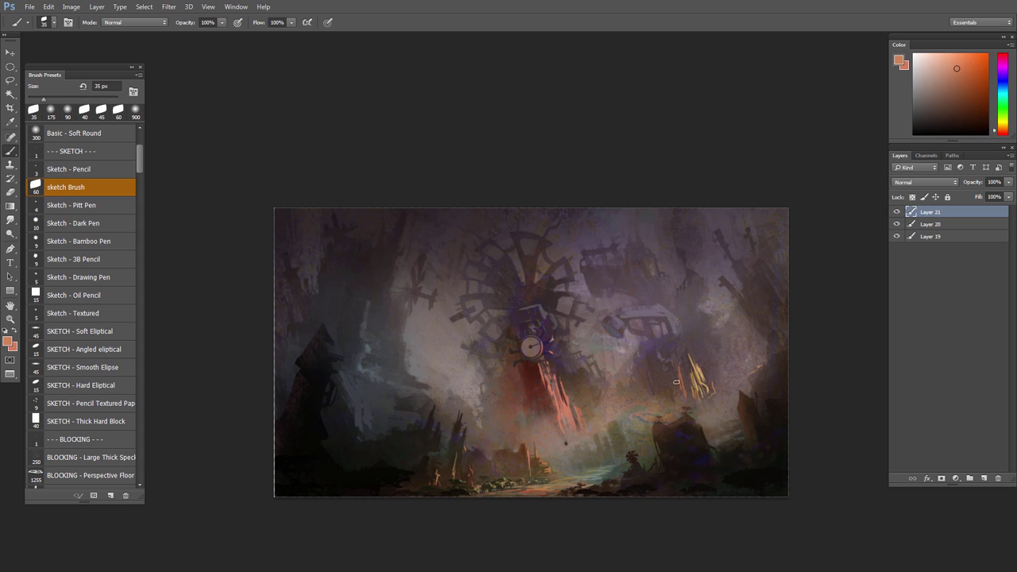
key(e)
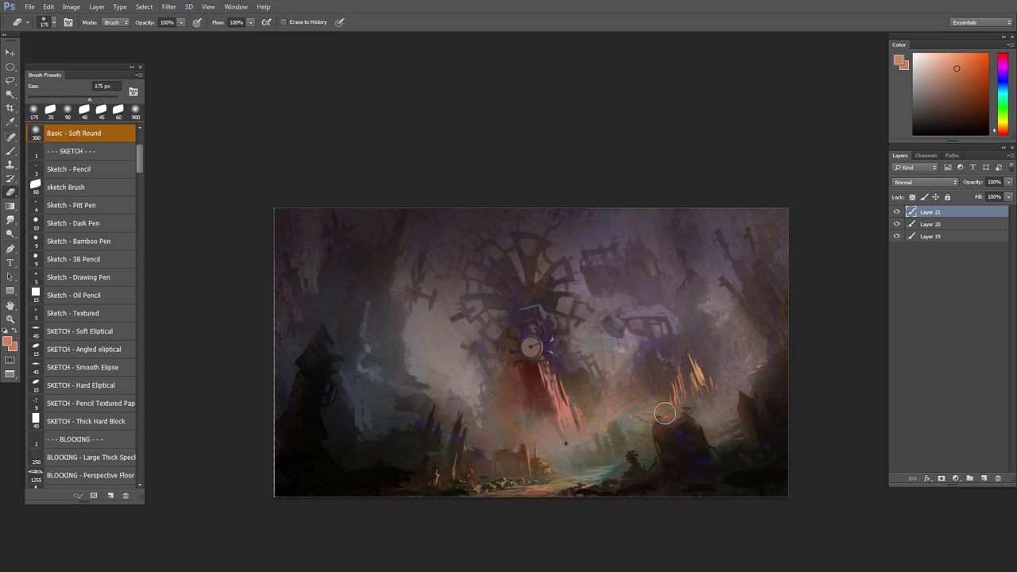
Step: Lasso the new spiky highlights, shift their hue toward red with Hue/Saturation, and deselect them
key(l)
drag(674, 355, 656, 370)
key(ctrl+u)
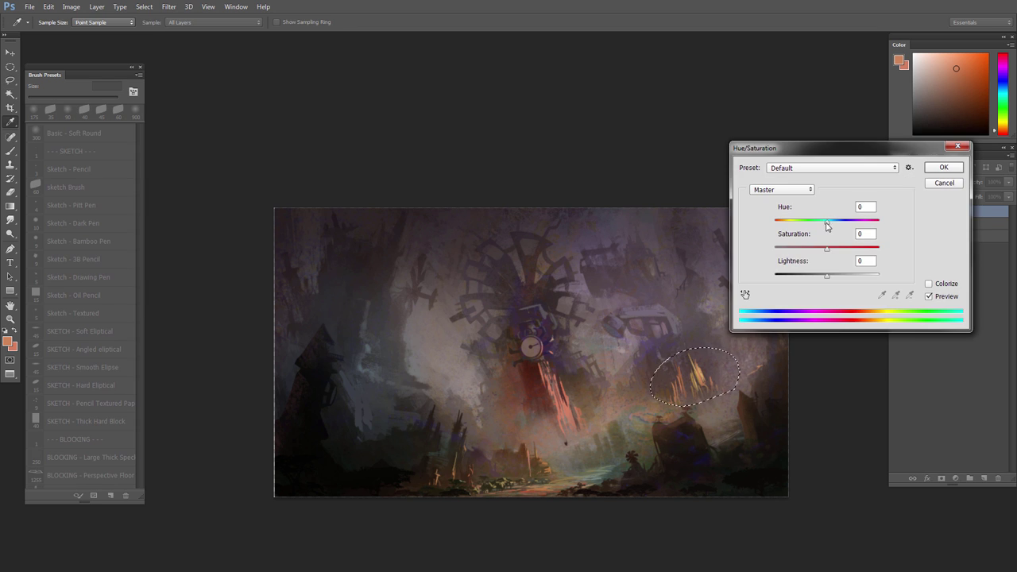
drag(827, 222, 821, 223)
click(942, 170)
click(943, 168)
key(ctrl+d)
Step: Paint a sampled orange-red streak descending from the bus-like ruin to the spiky highlights, trimming it with sampled dark strokes
key(ctrl+plus)
key(b)
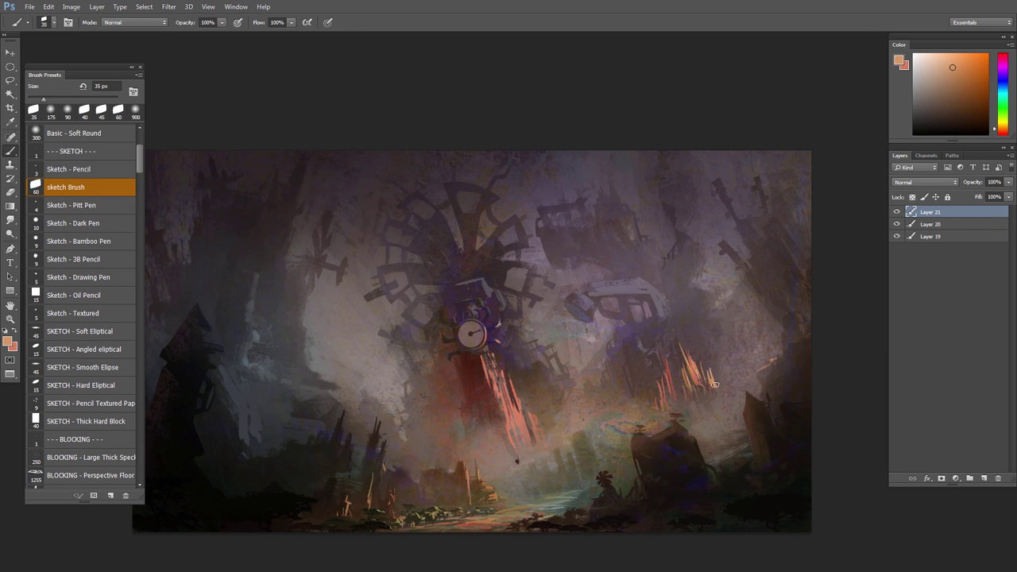
alt+click(670, 344)
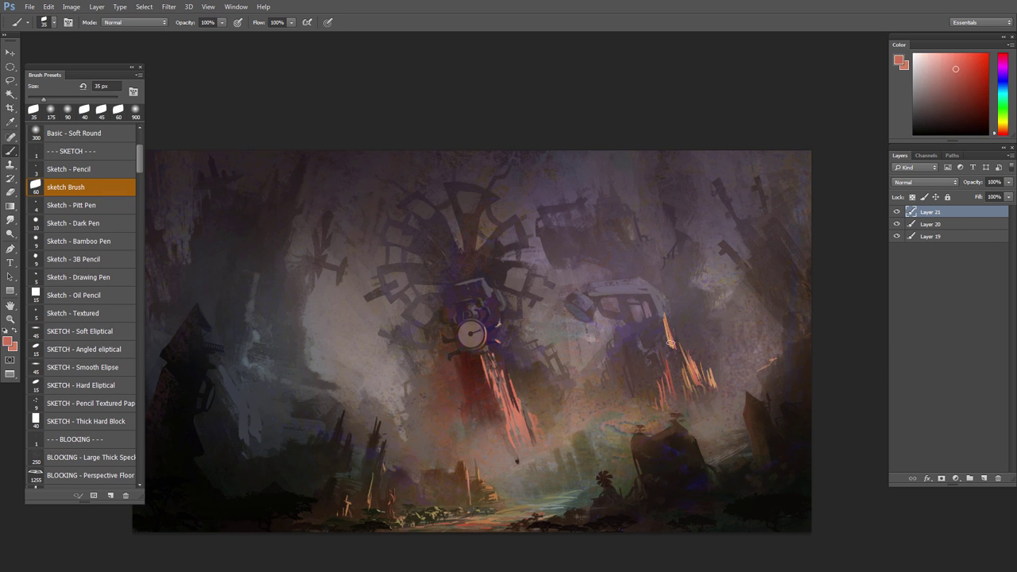
alt+click(660, 326)
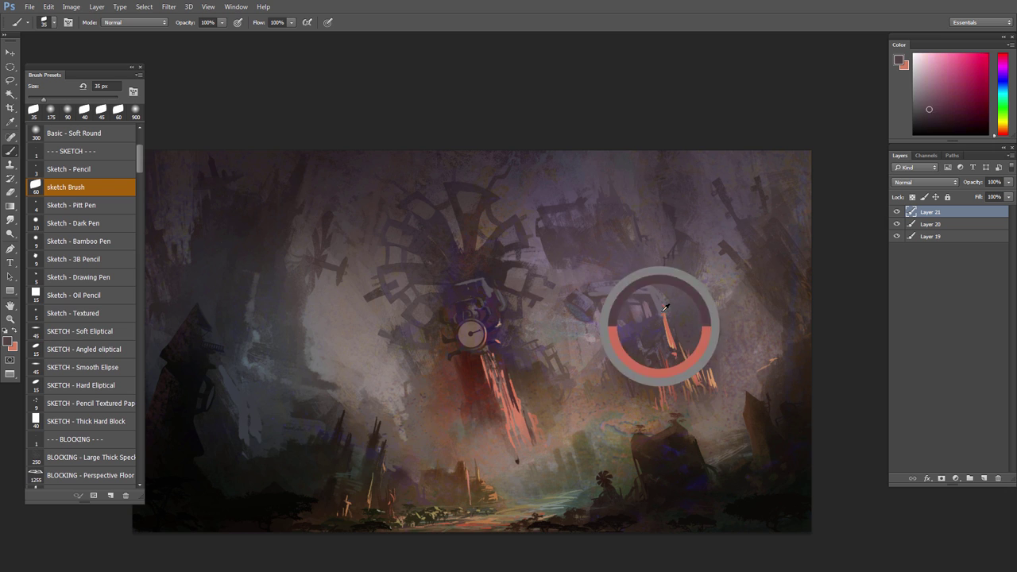
alt+click(666, 326)
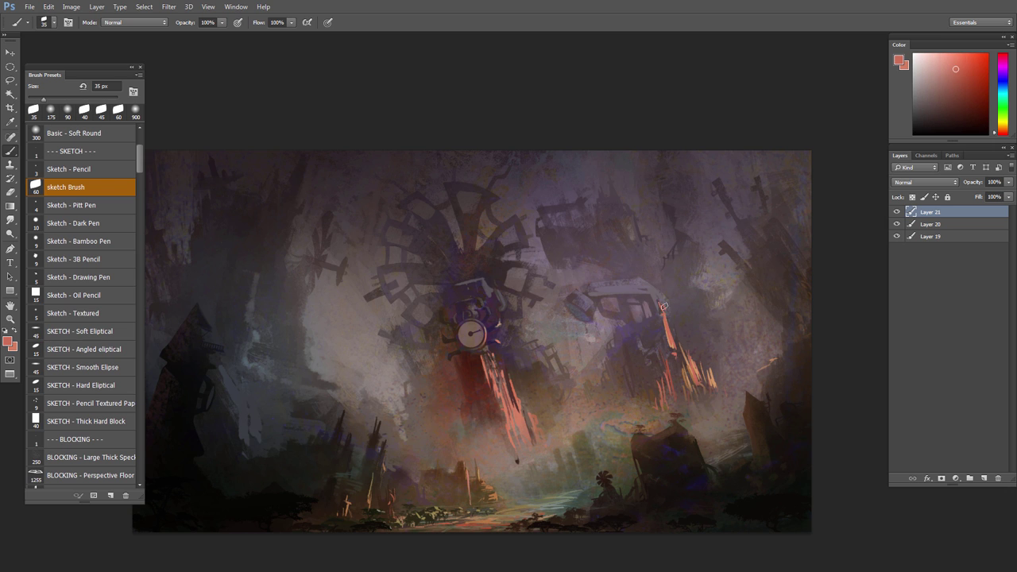
Step: Extend the highlights with sampled orange and pale salmon strokes at the foot of the spikes beside the dark hut
alt+click(719, 383)
alt+click(721, 401)
click(1004, 131)
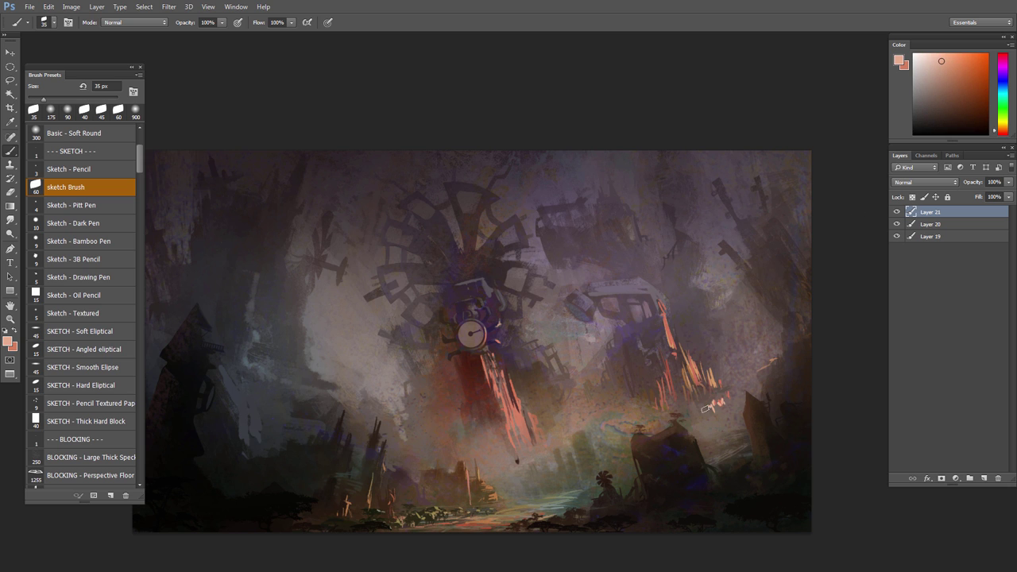
Step: Flip the canvas horizontally and sample a coral red from the spiky highlights
scroll(704, 410, down, 3)
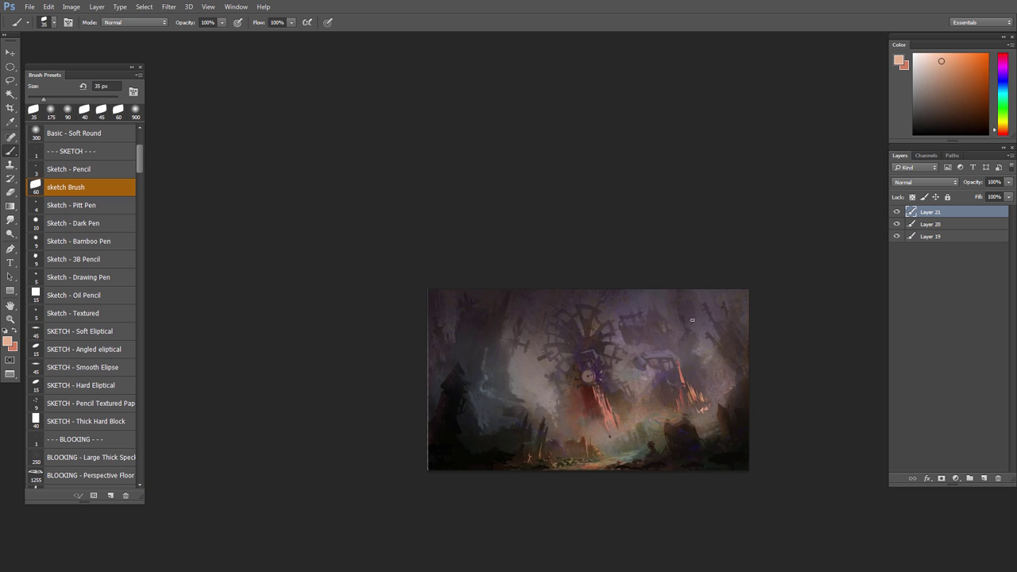
key(ctrl+shift+h)
scroll(630, 416, up, 1)
key(e)
key(b)
alt+click(451, 365)
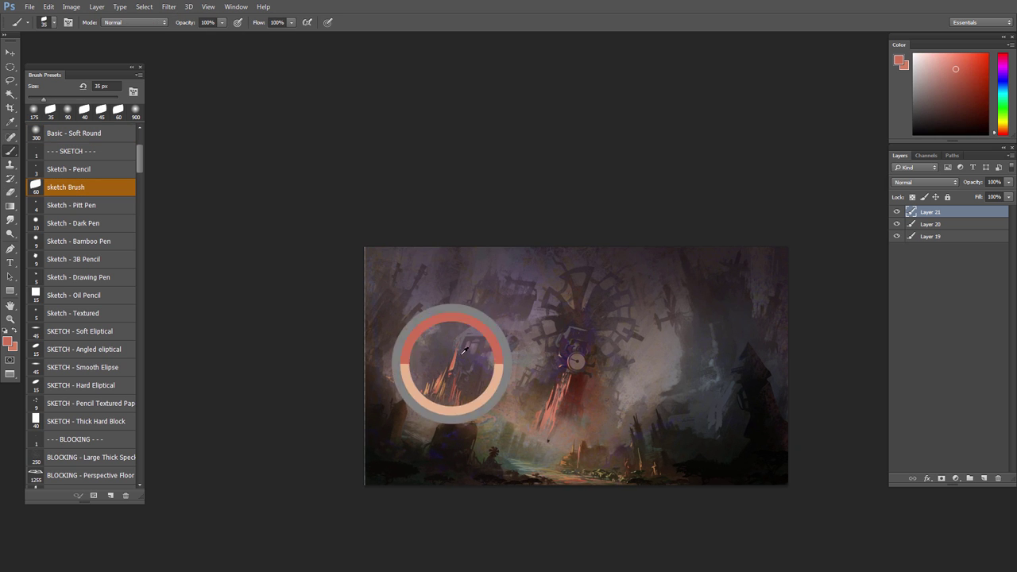
key(e)
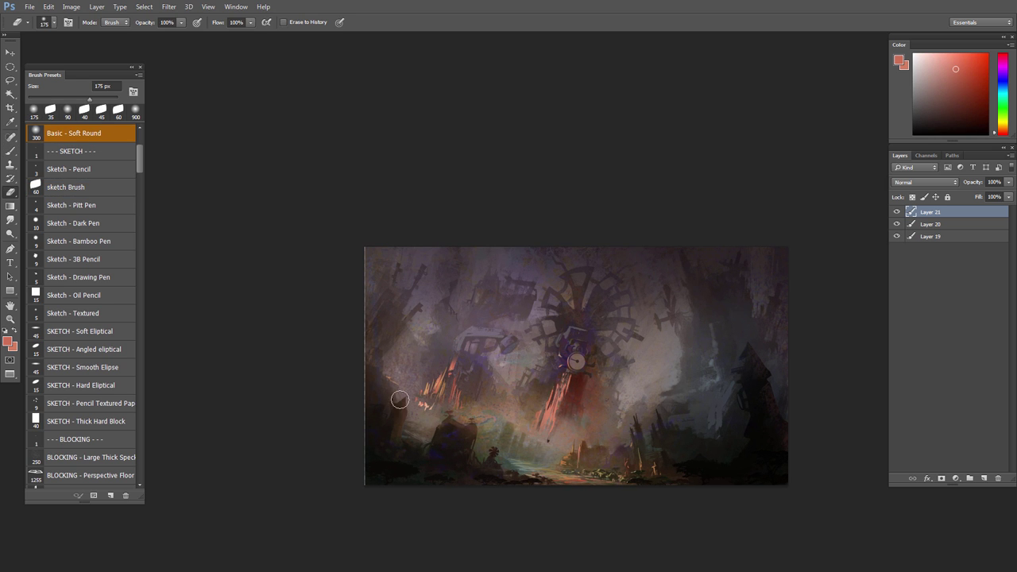
Step: Add a new layer above Layer 21 and set its blend mode to Overlay
scroll(456, 457, up, 2)
click(984, 478)
key(b)
click(916, 183)
click(912, 281)
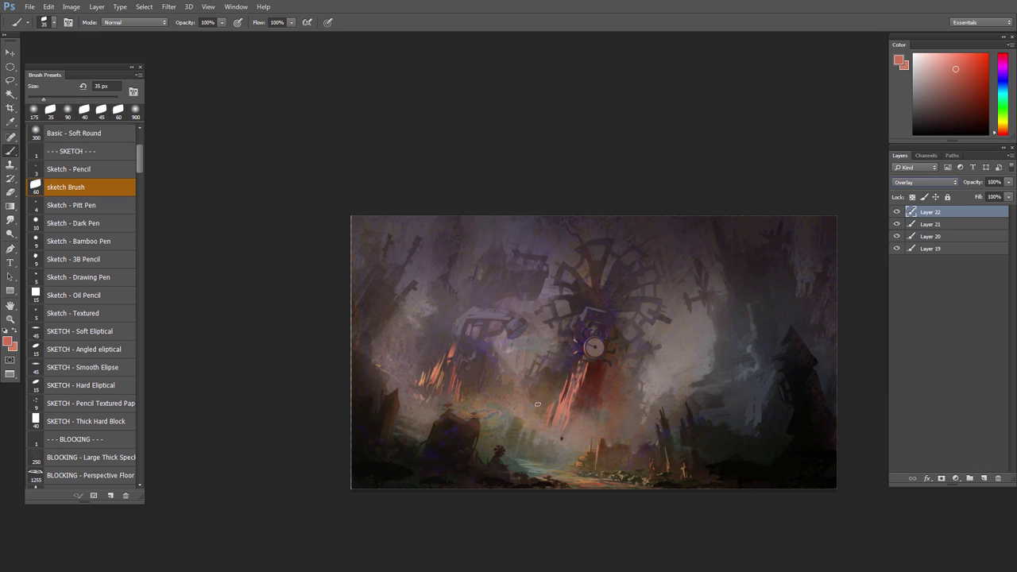
Step: Glaze a pale peach-orange glow at the foot of the spiky highlights with the Basic - Soft Round brush at 250 px
click(941, 62)
click(1002, 131)
right_click(471, 376)
double_click(509, 381)
key([)
key(p)
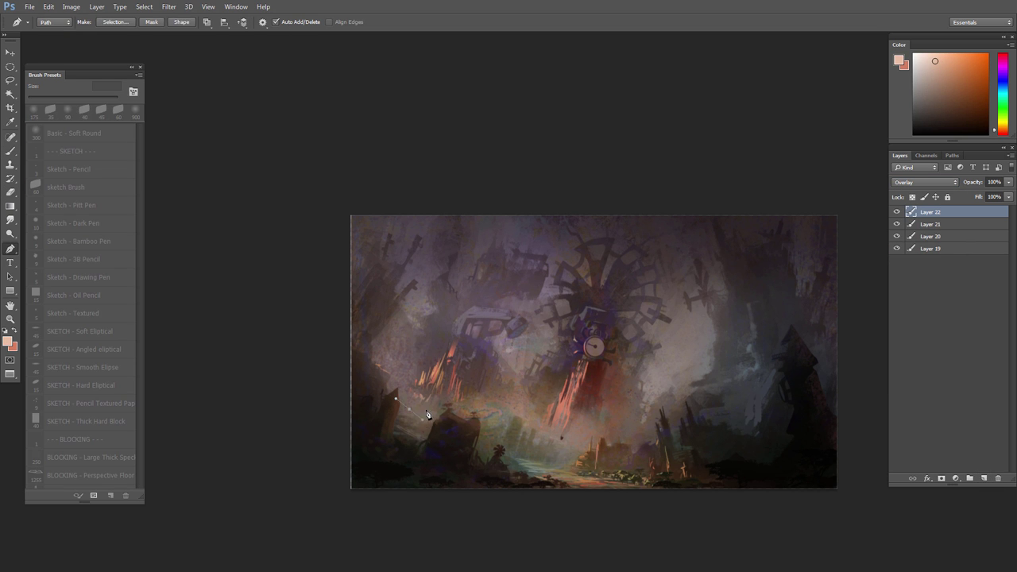
key(b)
mouse_move(414, 404)
mouse_down()
mouse_move(397, 409)
mouse_move(437, 407)
mouse_up()
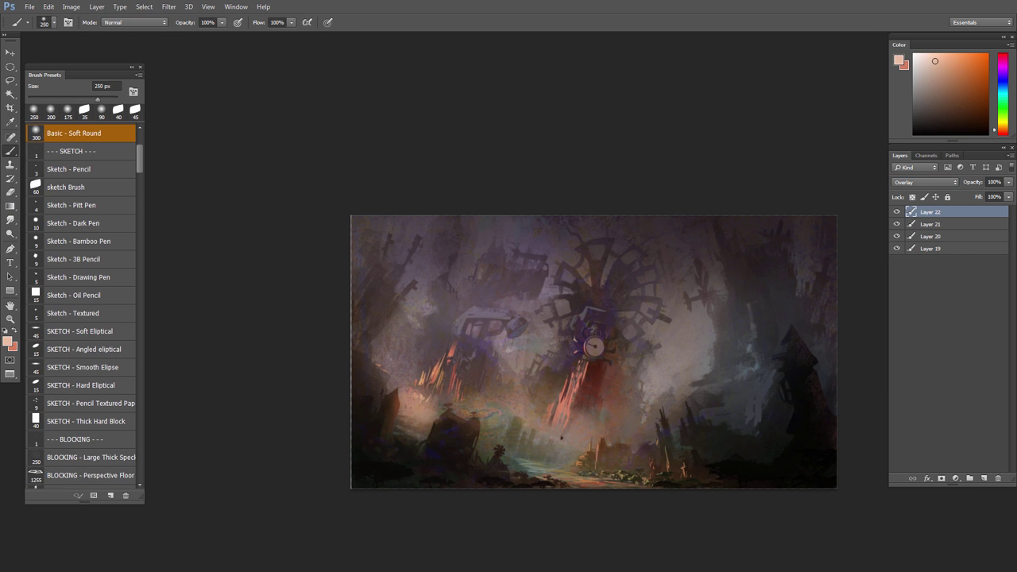
Step: Extend the peach glow behind the spiky highlights and across the misty ground toward the river
scroll(594, 352, up, 2)
mouse_move(287, 347)
mouse_down()
mouse_move(275, 300)
mouse_move(327, 330)
mouse_up()
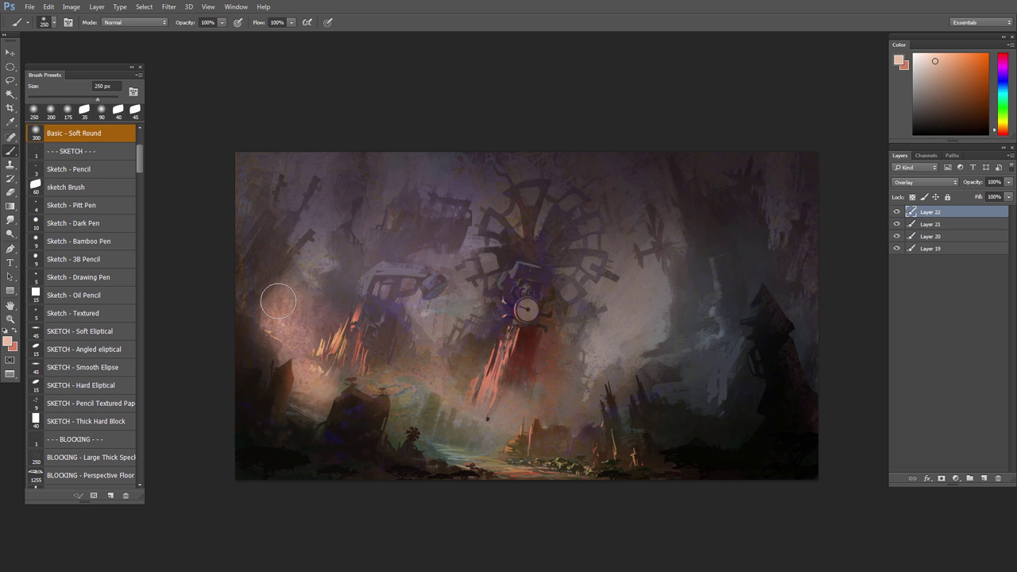
key(e)
key(b)
drag(424, 429, 437, 428)
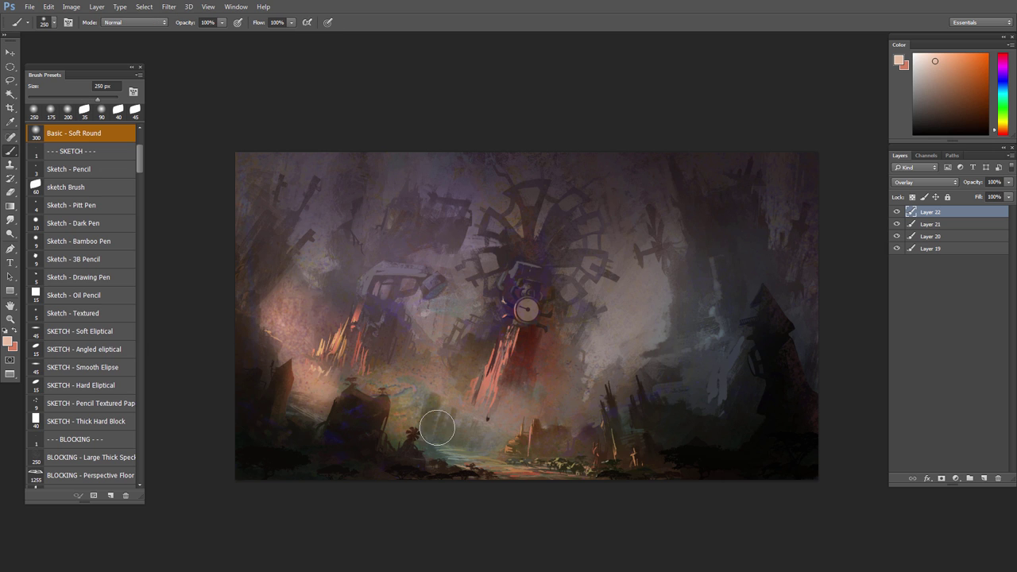
mouse_move(484, 454)
mouse_down()
mouse_move(422, 412)
mouse_move(500, 449)
mouse_up()
mouse_move(311, 345)
mouse_down()
mouse_move(351, 365)
mouse_move(304, 392)
mouse_move(440, 414)
mouse_up()
drag(346, 354, 397, 356)
Step: Add a new layer and paint a sampled dark slanted beam against the warm glow with the 40 px sketch Brush
click(986, 479)
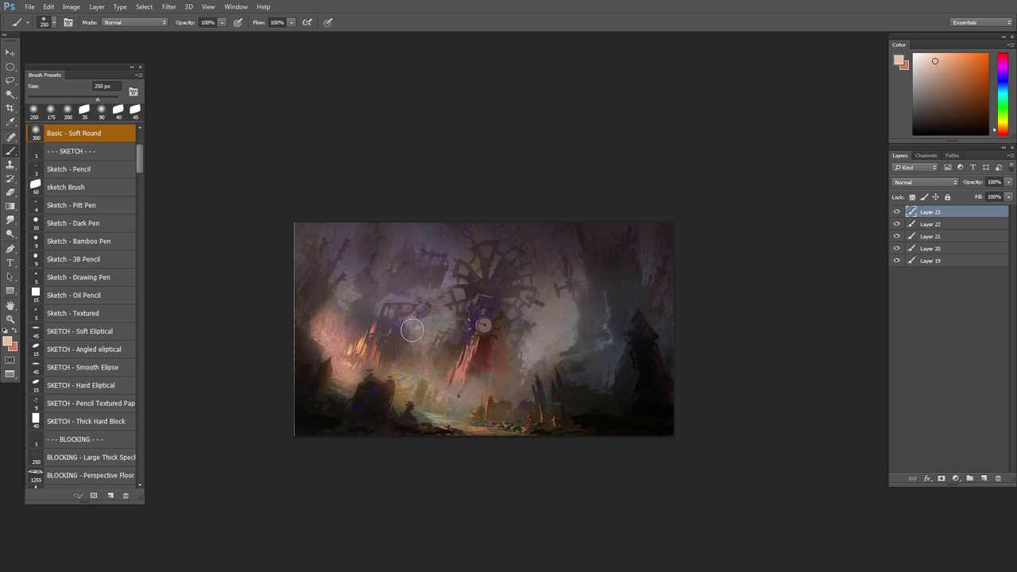
right_click(413, 331)
click(507, 372)
alt+click(325, 307)
alt+click(305, 348)
mouse_move(323, 306)
mouse_down()
mouse_move(308, 344)
mouse_move(333, 312)
mouse_up()
Step: Build up the jagged dark ruins in front of the glow with sampled brown tones and the sketch Brush at 70 px
key(])
key(])
key(])
key(])
alt+click(311, 355)
alt+click(312, 343)
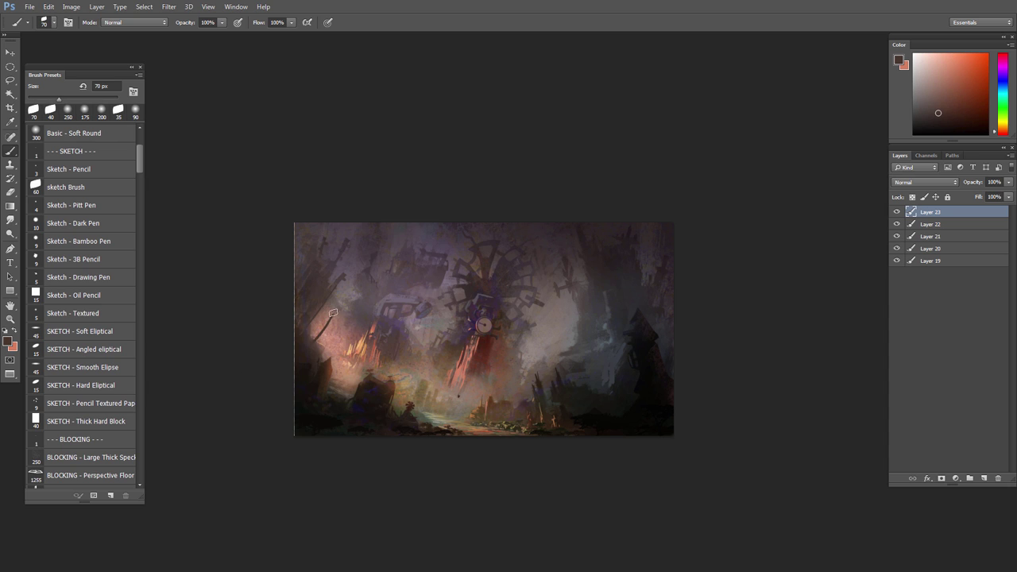
alt+click(318, 347)
alt+click(315, 350)
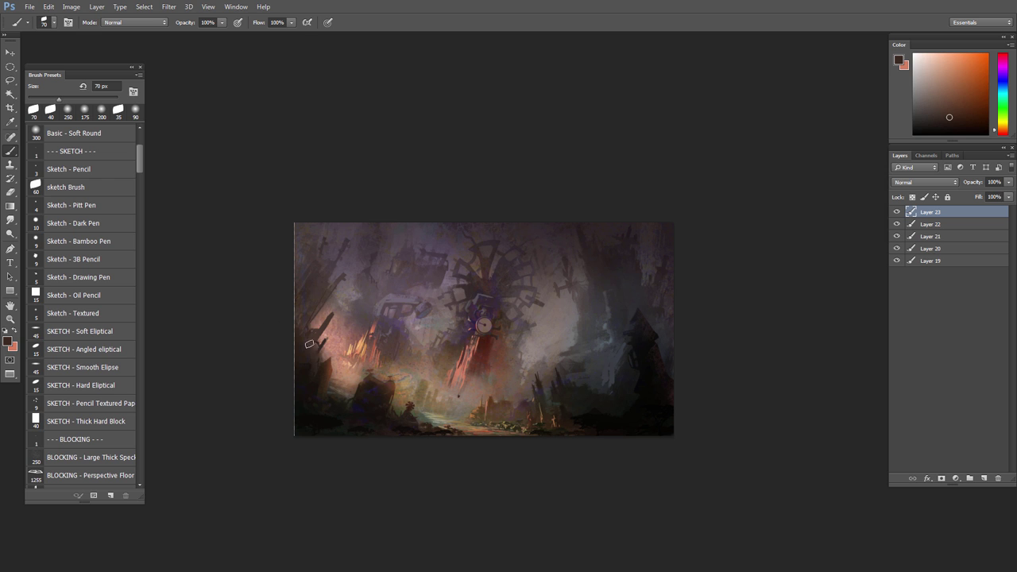
alt+click(321, 300)
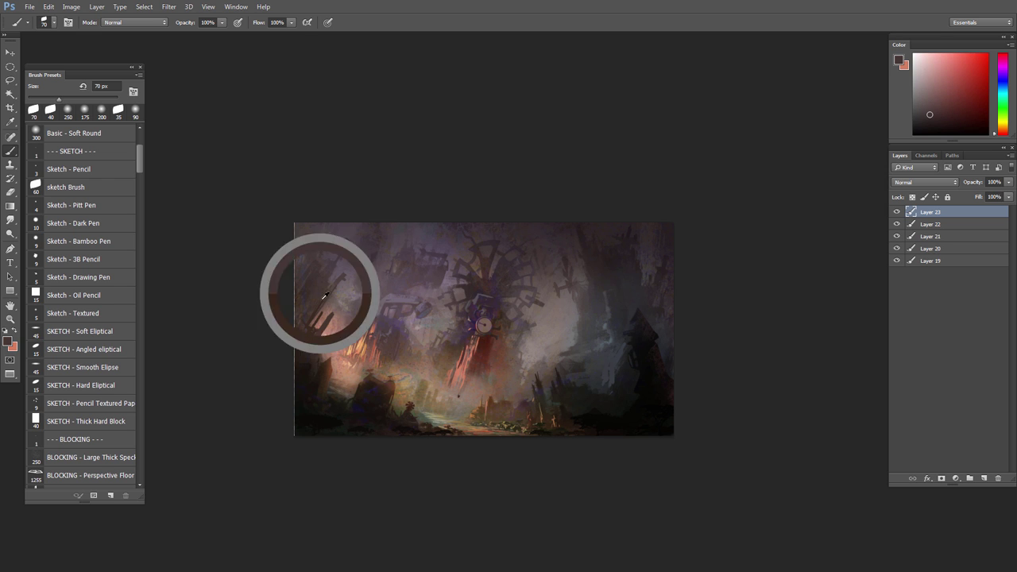
Step: Paint black bracket and hook shapes along the dark tower's river-facing side, reducing the sketch Brush to 30 px and undoing a stray stroke
drag(571, 410, 622, 438)
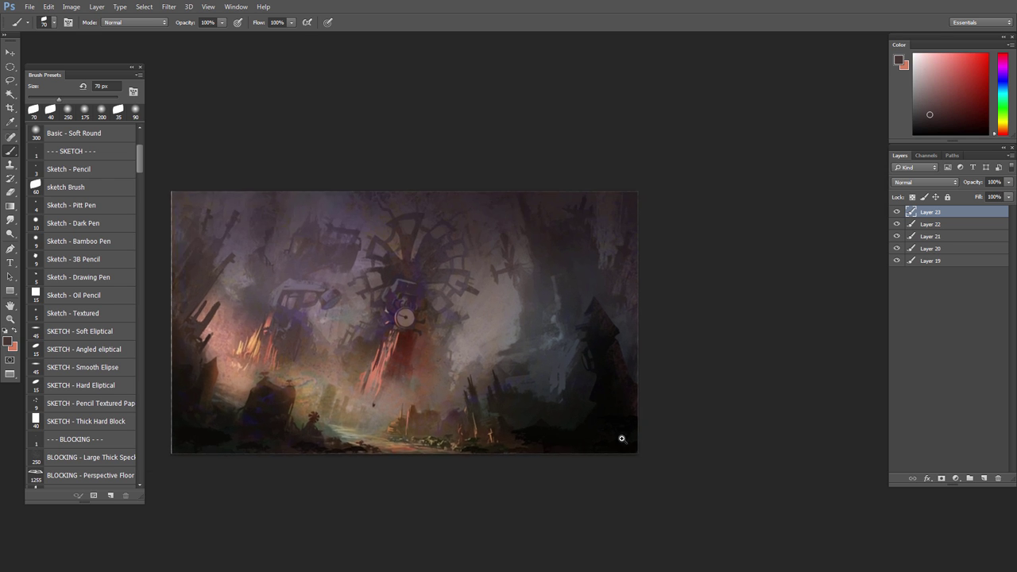
drag(602, 402, 659, 401)
alt+click(597, 377)
key(bracketleft)
key(bracketleft)
key(bracketleft)
drag(587, 420, 595, 378)
alt+click(592, 377)
key(bracketleft)
key(bracketleft)
key(bracketleft)
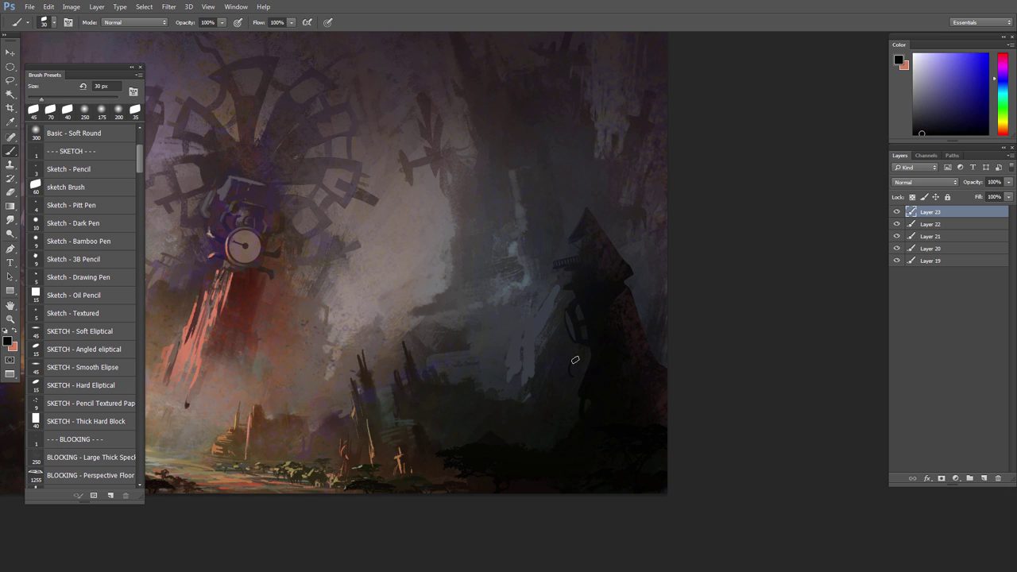
key(ctrl+z)
Step: Add curled dark hooks under the tower roof's eaves with colors sampled from the tower
alt+click(639, 310)
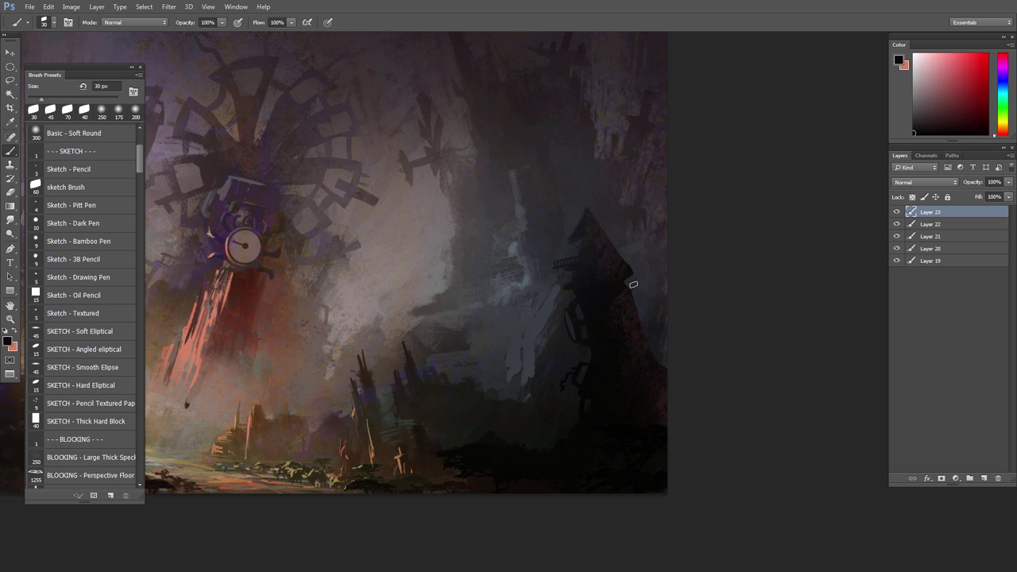
alt+click(568, 287)
alt+click(618, 255)
drag(602, 406, 560, 415)
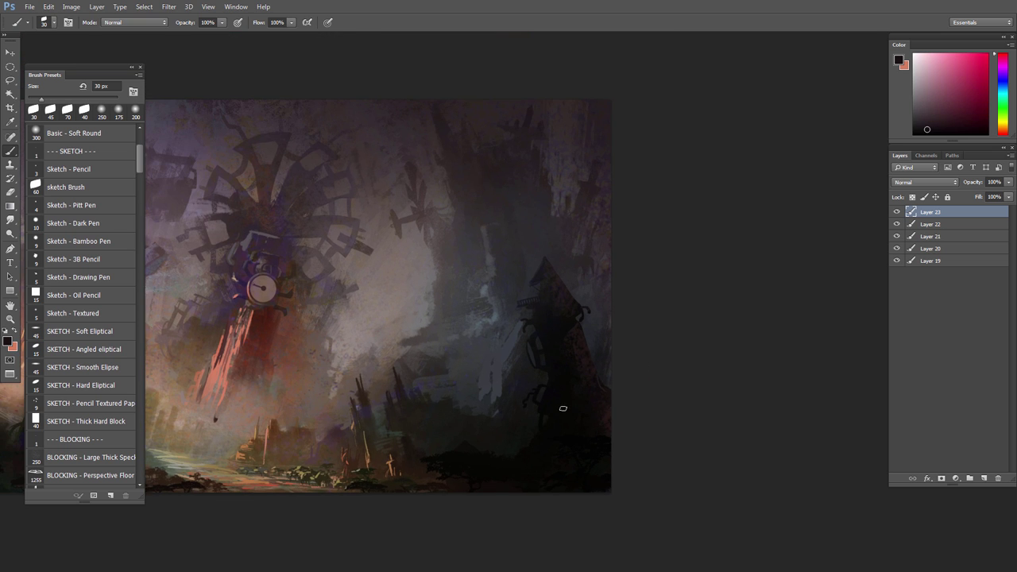
Step: Paint ring bands and brick-like texture on the tower's reddish wall and roof edge with sampled dark tones
alt+click(564, 387)
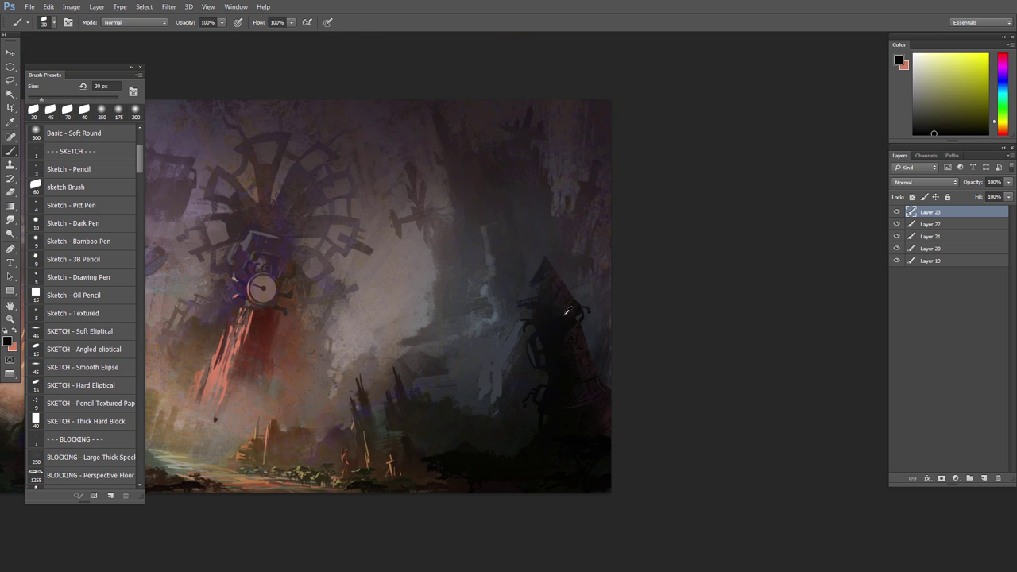
alt+click(566, 312)
alt+click(571, 300)
scroll(548, 314, down, 1)
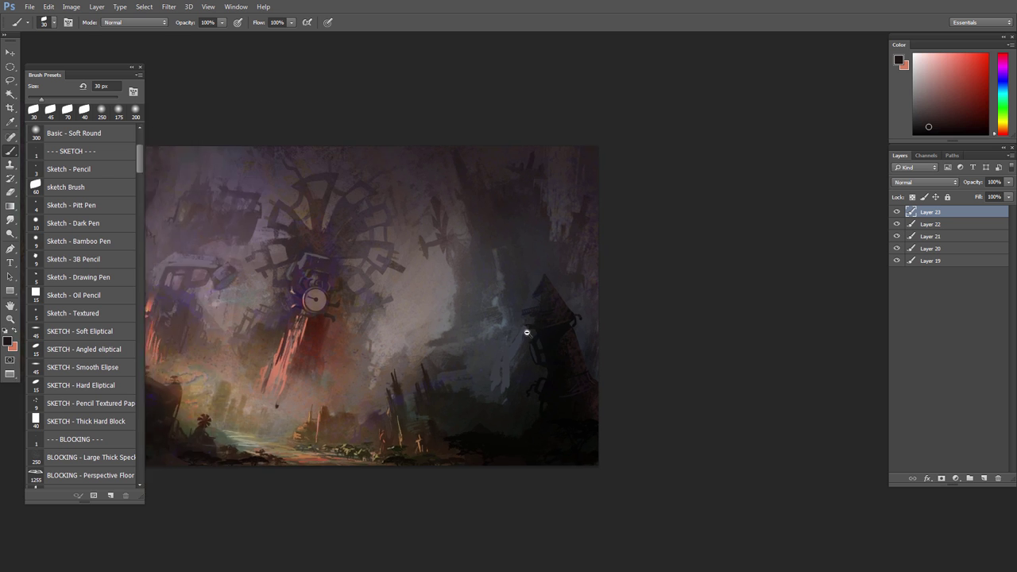
scroll(526, 333, up, 2)
alt+click(581, 326)
scroll(586, 313, down, 2)
scroll(567, 373, up, 2)
drag(542, 379, 599, 398)
scroll(540, 363, down, 1)
Step: Compare the painting without Layer 22, then erase part of that layer's glow near the bus-like ruin with a 400 px soft Eraser
click(897, 224)
click(897, 224)
click(930, 224)
key(e)
key(])
key(])
key(])
drag(328, 326, 389, 322)
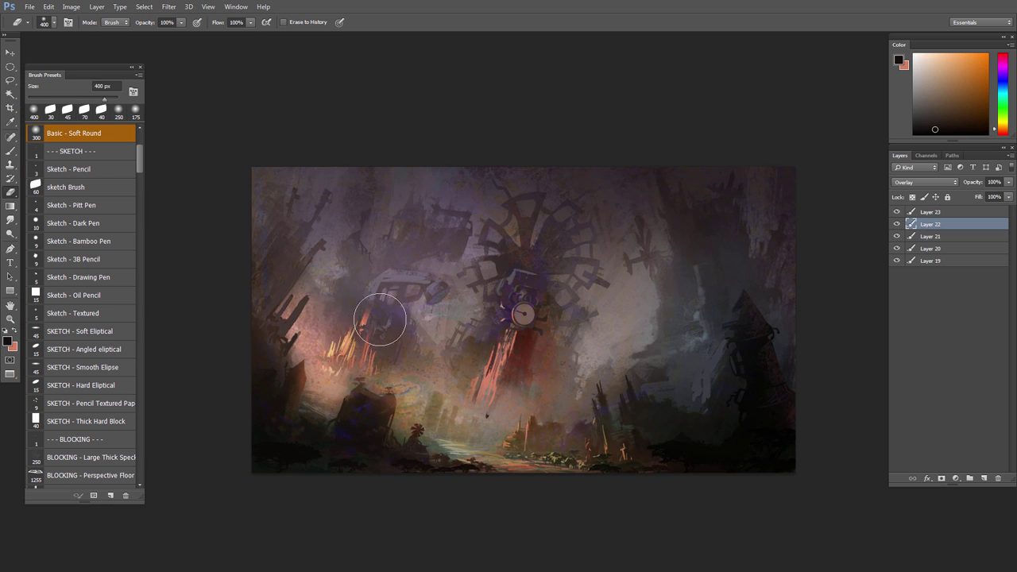
scroll(450, 320, down, 2)
scroll(450, 320, up, 2)
mouse_move(656, 425)
mouse_down()
mouse_move(638, 422)
mouse_move(682, 442)
mouse_up()
scroll(638, 422, up, 1)
Step: Try small orange window dabs on the dark tower with the 30 px sketch Brush on Layer 23 and undo them
click(916, 213)
key(b)
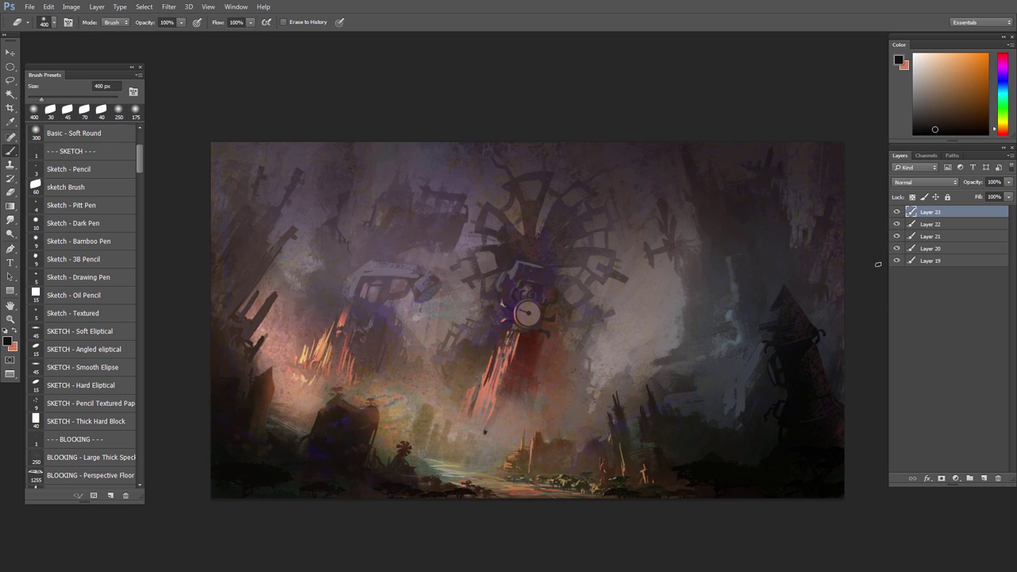
scroll(788, 374, up, 1)
alt+click(795, 359)
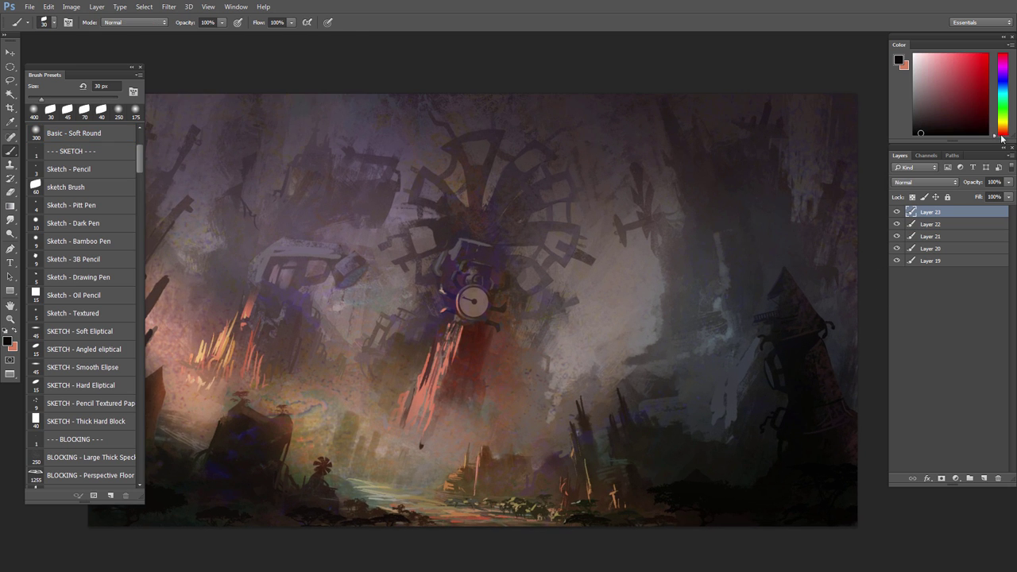
click(794, 361)
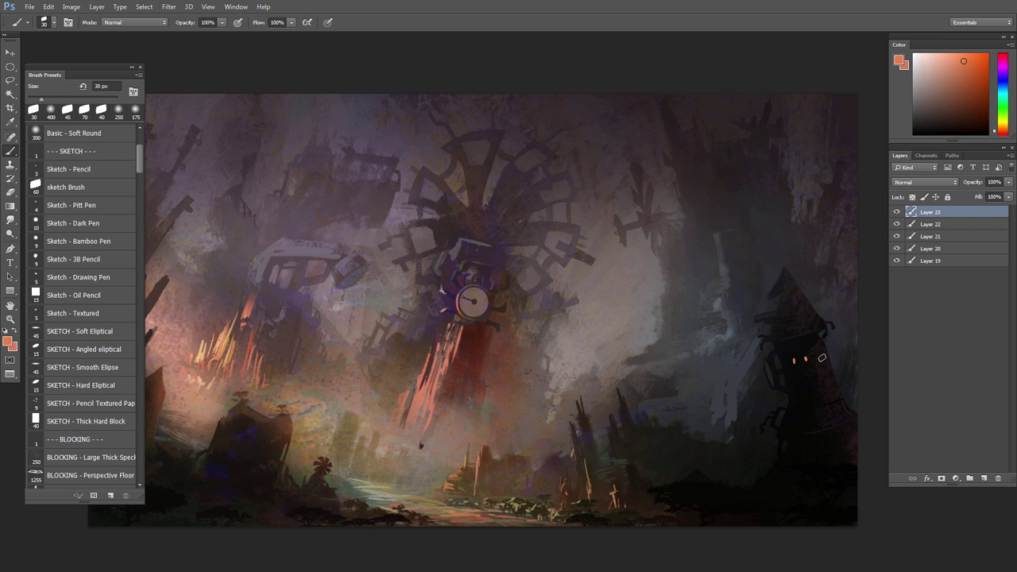
key(ctrl+alt+z)
key(ctrl+alt+z)
Step: On a new top layer, paint a row of four small yellow-orange to dark orange windows across the tower below its roof
drag(1003, 130, 1003, 128)
click(984, 478)
drag(925, 224, 926, 208)
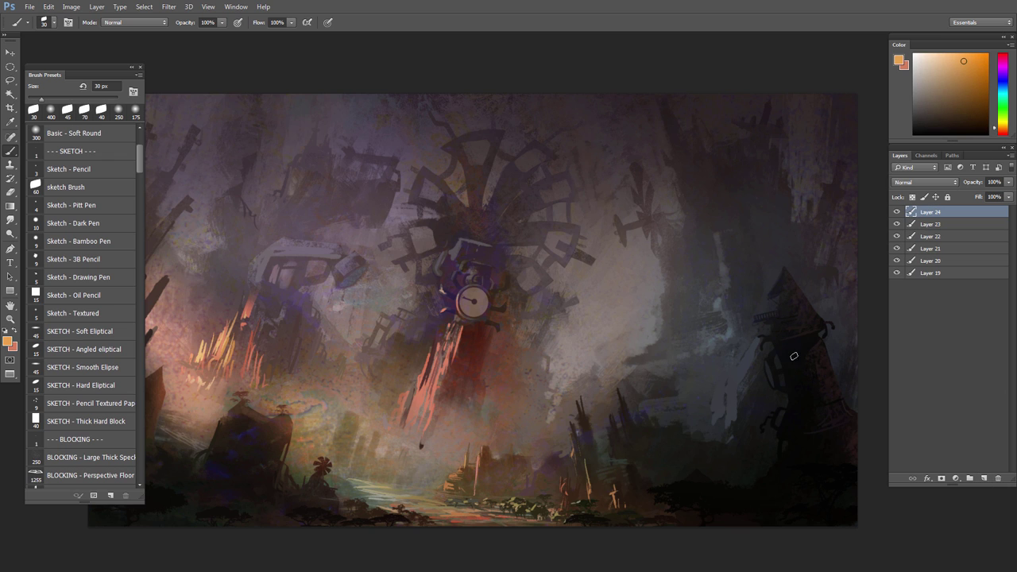
key(bracketleft)
click(809, 354)
drag(816, 396, 800, 397)
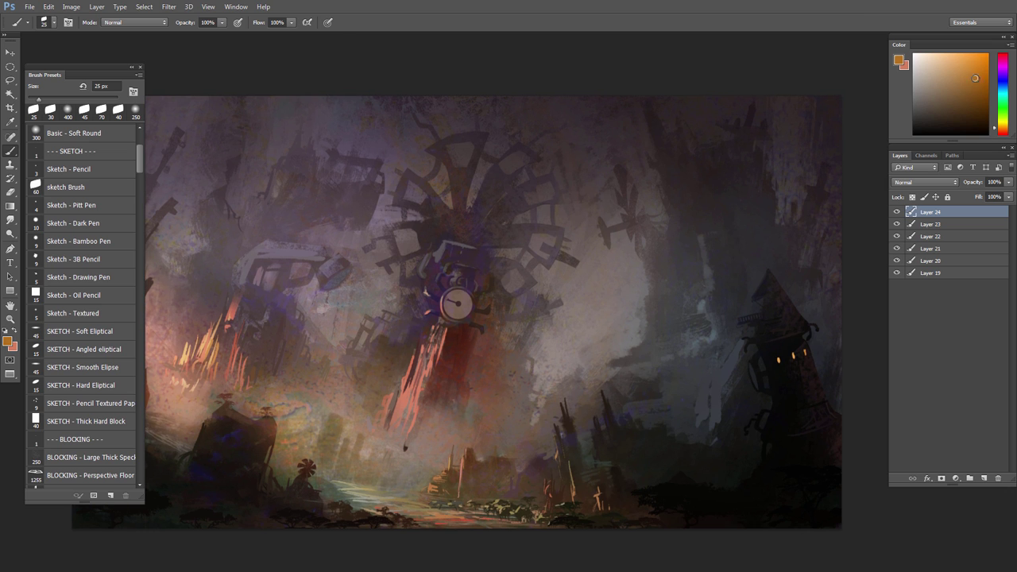
drag(793, 348, 762, 348)
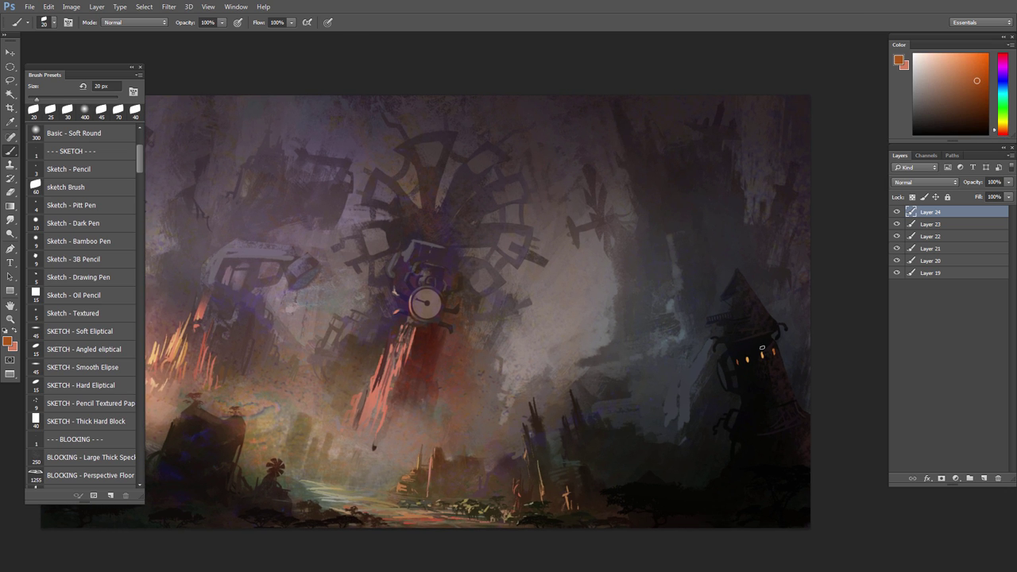
Step: Narrow the row of windows to about 89% width and skew it slightly with Free Transform
key(ctrl+t)
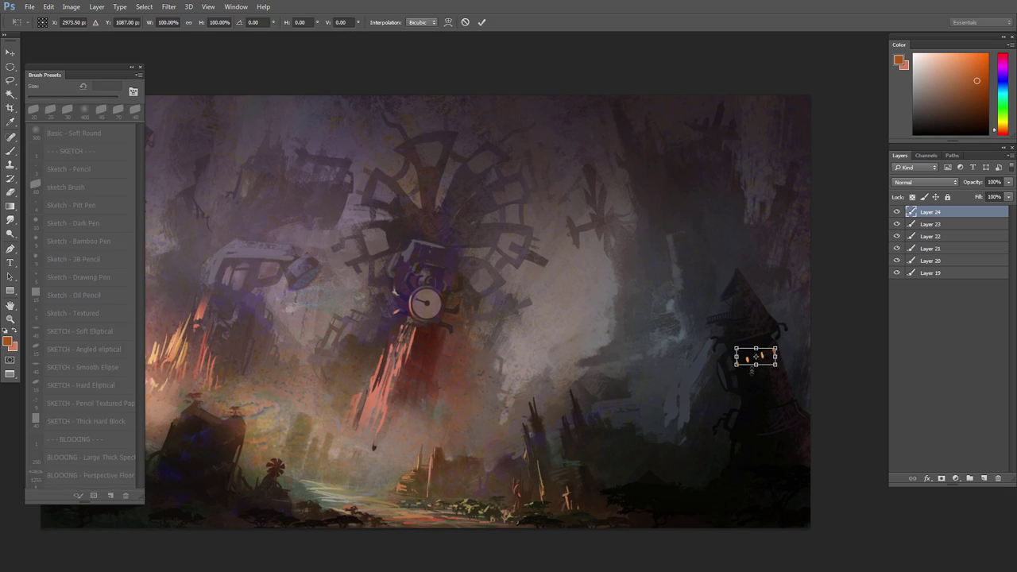
scroll(757, 372, up, 5)
drag(706, 334, 715, 331)
drag(800, 334, 798, 332)
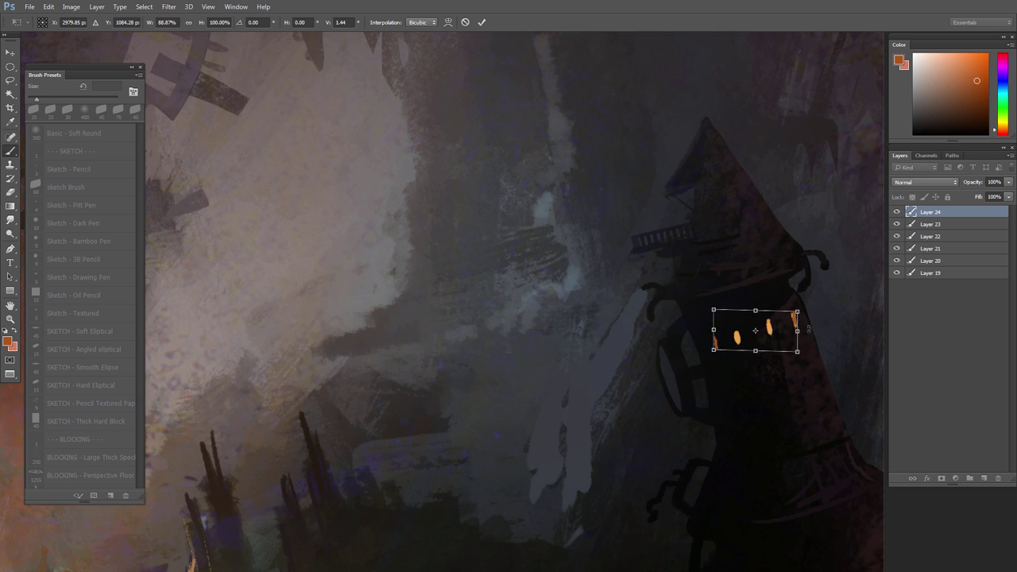
key(Return)
Step: Paint thin sampled dark bars across the tower windows and trim their edges with the sketch Brush at 8 to 9 px
scroll(771, 336, up, 1)
alt+click(745, 318)
key(bracketright)
key(bracketright)
drag(727, 335, 737, 334)
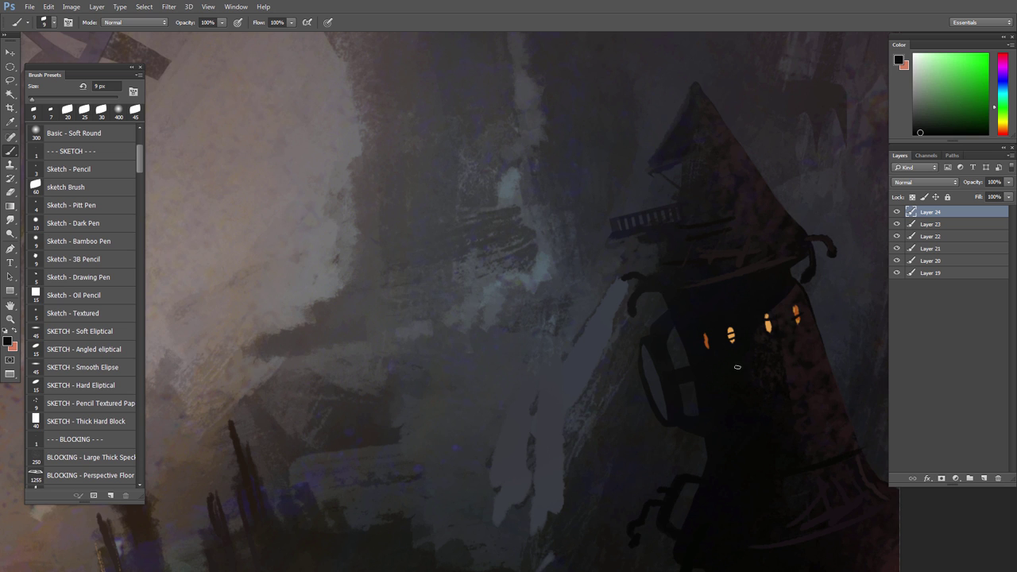
alt+click(705, 339)
alt+click(809, 310)
key(bracketleft)
scroll(809, 340, down, 2)
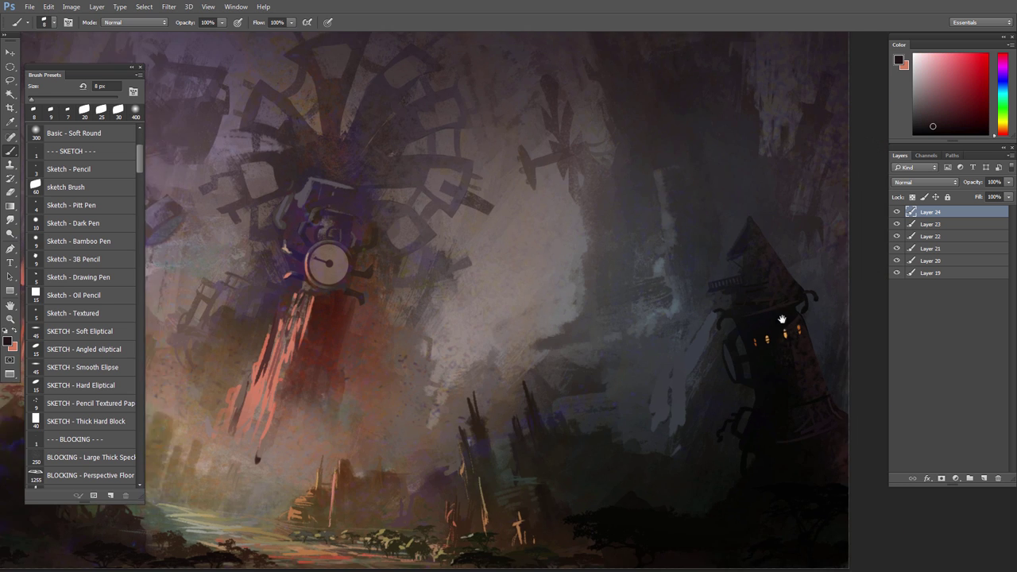
Step: Add a new layer above the windows and choose a bright yellow with the Basic - Soft Round brush
drag(783, 320, 758, 323)
click(985, 479)
click(920, 184)
click(917, 187)
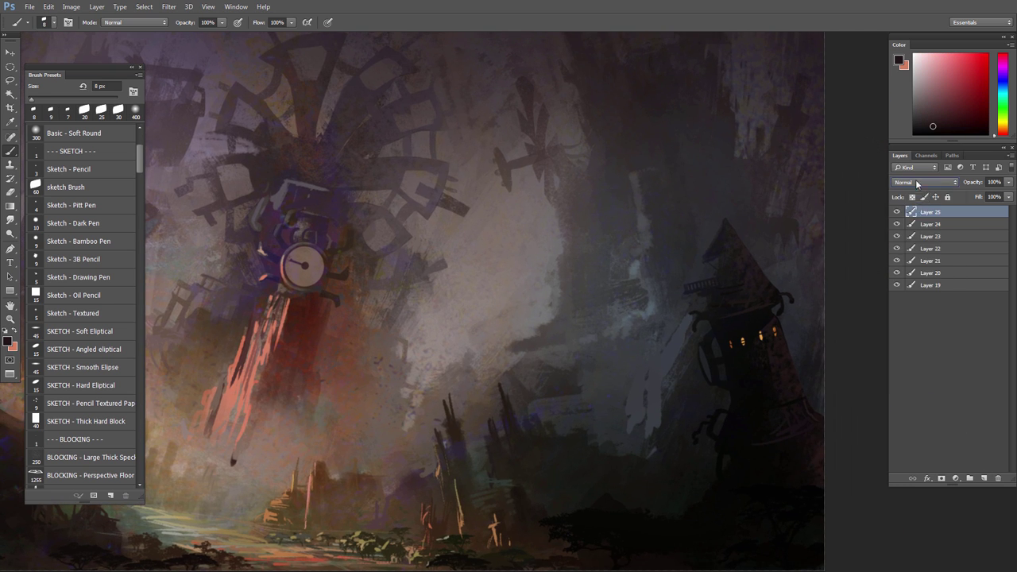
alt+click(762, 335)
click(1003, 129)
right_click(731, 316)
double_click(797, 390)
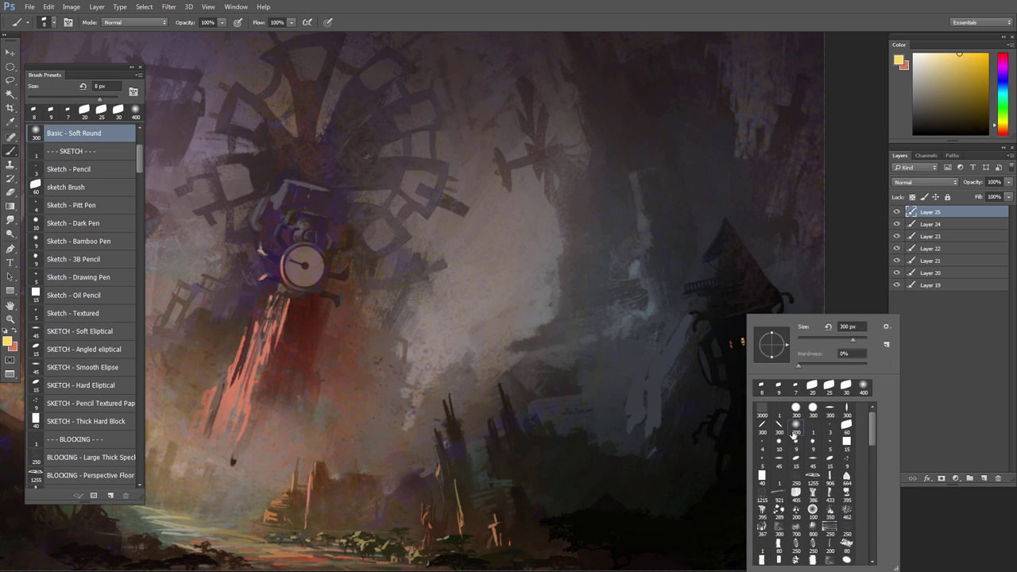
Step: Dab a soft yellow glow over each of the four tower windows, enlarging the soft brush up to 70 px
key(bracketleft)
key(bracketleft)
key(bracketleft)
key(bracketleft)
key(bracketleft)
key(bracketleft)
key(bracketleft)
key(bracketleft)
key(bracketleft)
key(bracketleft)
key(bracketleft)
click(732, 344)
key(bracketright)
click(734, 344)
key(bracketright)
click(743, 341)
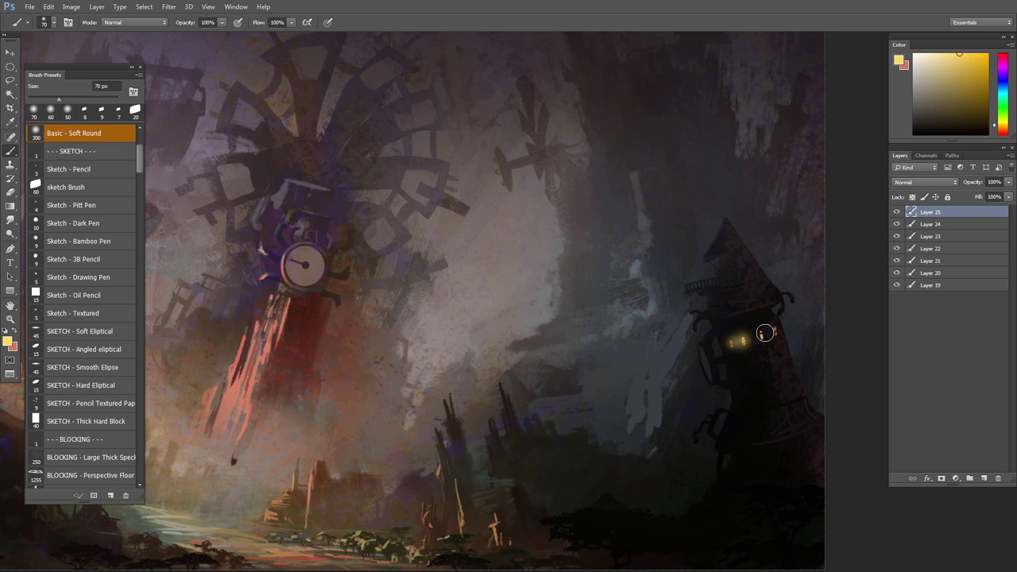
click(762, 336)
click(775, 332)
Step: Shift the window glow's hue toward orange with Hue/Saturation
key(ctrl+u)
drag(825, 223, 820, 225)
click(932, 169)
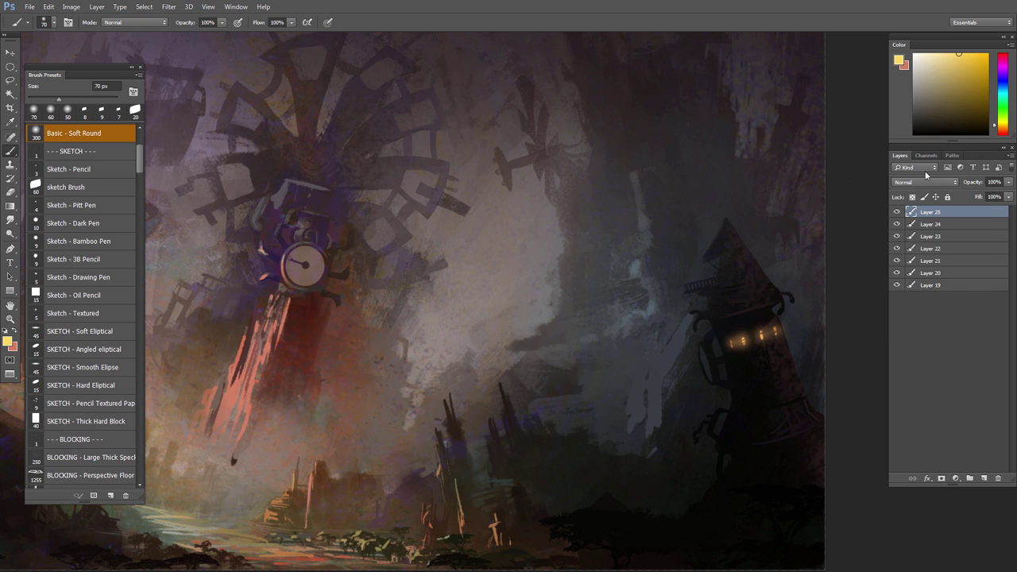
Step: Try blend modes such as Color Dodge on the window glow layer and set it to Lighter Color
click(924, 184)
click(923, 184)
key(Down)
key(Down)
key(Down)
key(Down)
key(Down)
key(Down)
key(Down)
key(Down)
key(Down)
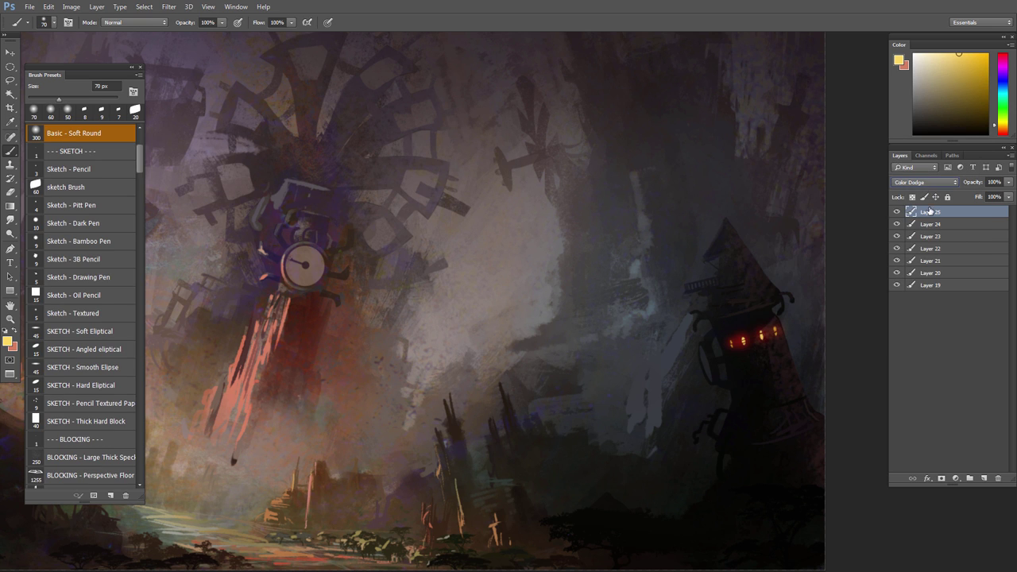
scroll(682, 350, down, 2)
scroll(920, 183, down, 5)
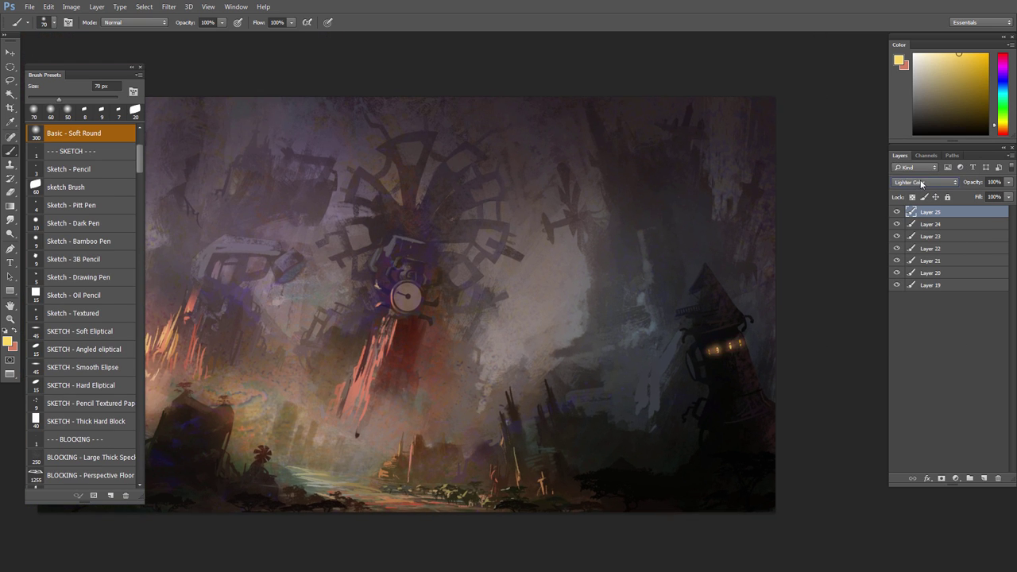
Step: Set the tower window glow layer to Hard Light at 100% opacity and shift its hue toward red with Hue/Saturation
click(1009, 182)
drag(1006, 196, 997, 197)
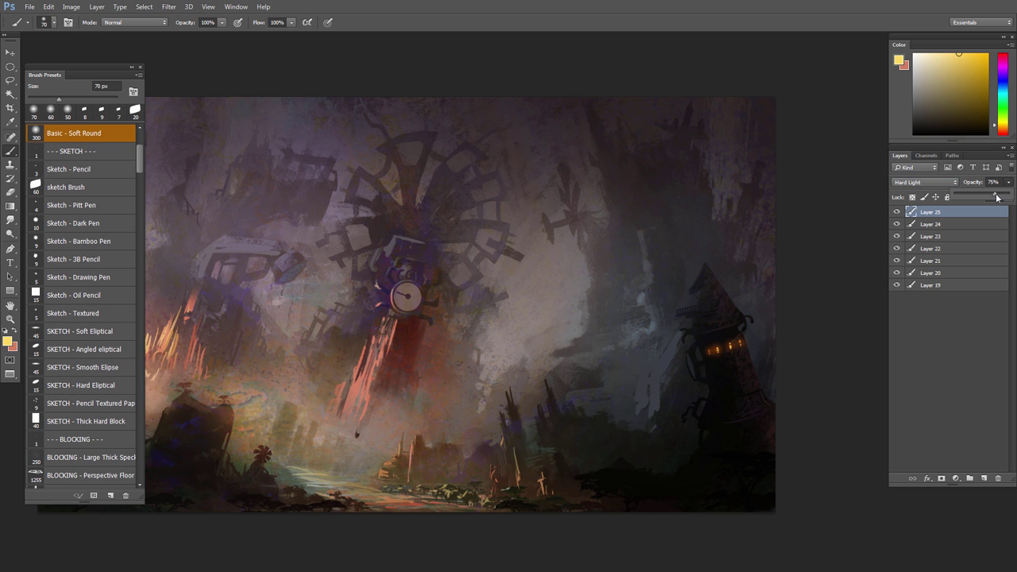
key(ctrl+u)
drag(826, 221, 822, 223)
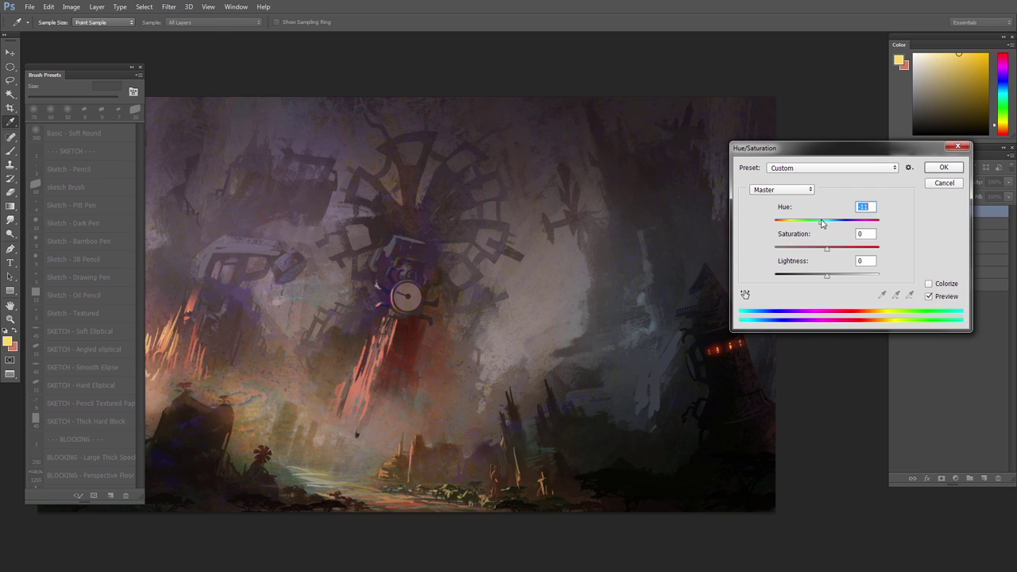
click(944, 167)
Step: Choose a 20 px hard-edged brush and a muted amber, and dab small lit windows on the far-left ruin
drag(717, 370, 692, 336)
scroll(606, 441, up, 2)
scroll(606, 440, down, 3)
scroll(499, 435, up, 2)
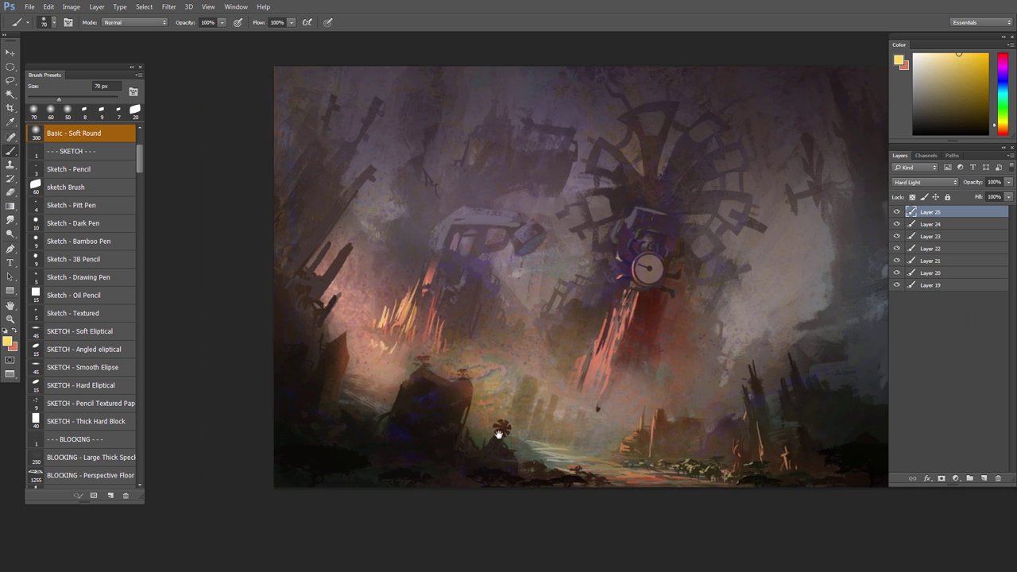
scroll(499, 435, up, 1)
alt+click(323, 372)
right_click(343, 374)
double_click(466, 386)
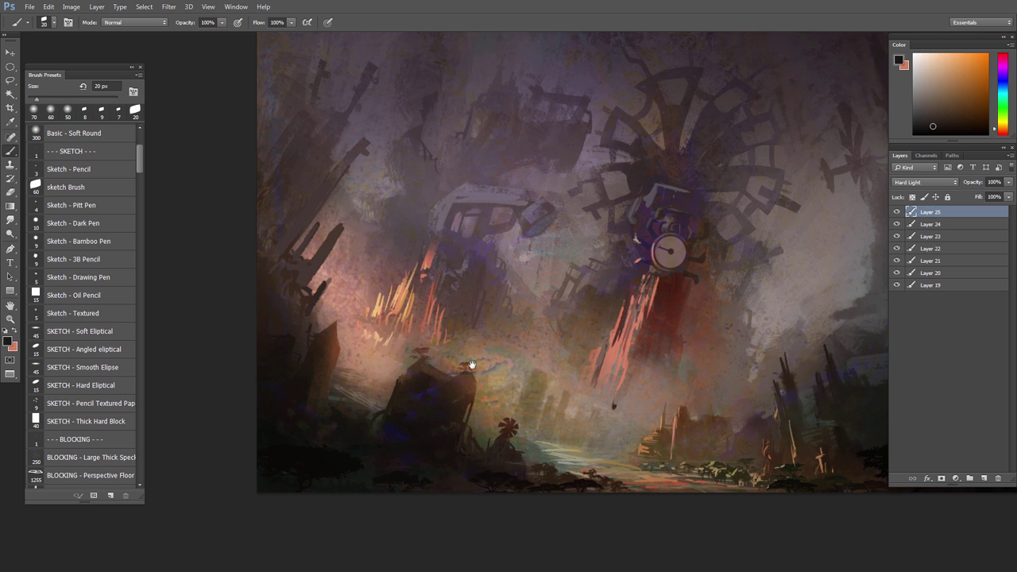
drag(472, 365, 384, 373)
scroll(453, 382, down, 2)
drag(1003, 132, 1003, 126)
click(952, 71)
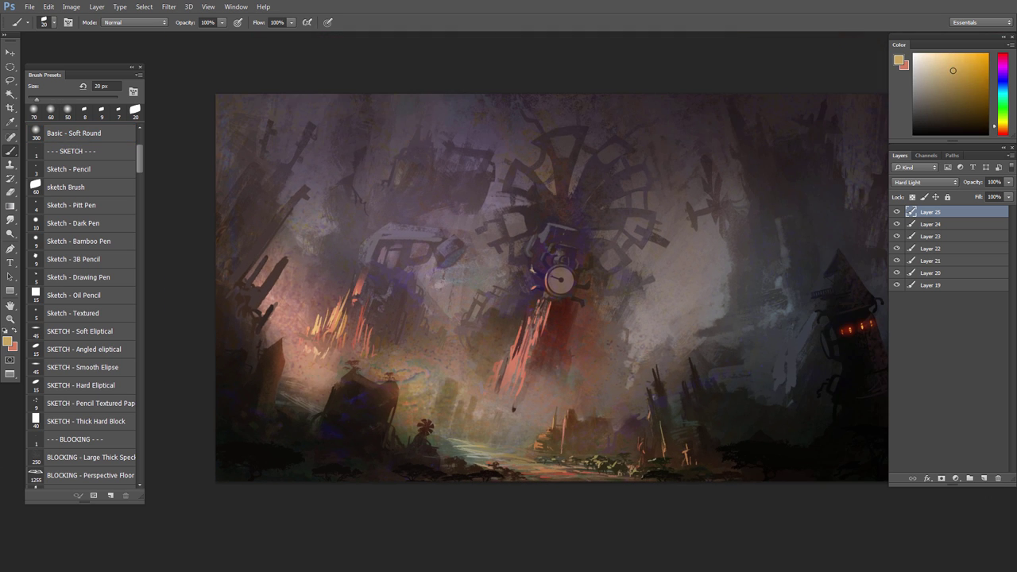
scroll(261, 369, up, 1)
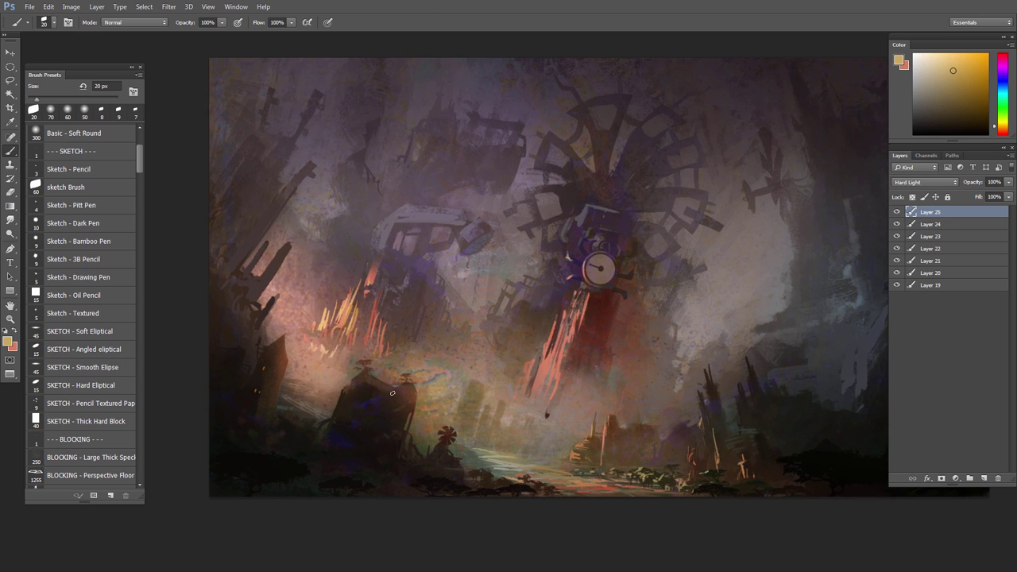
Step: Vary the brush colour from orange to yellow and dab small lit windows across the dark house in the lower-left foreground
click(1002, 131)
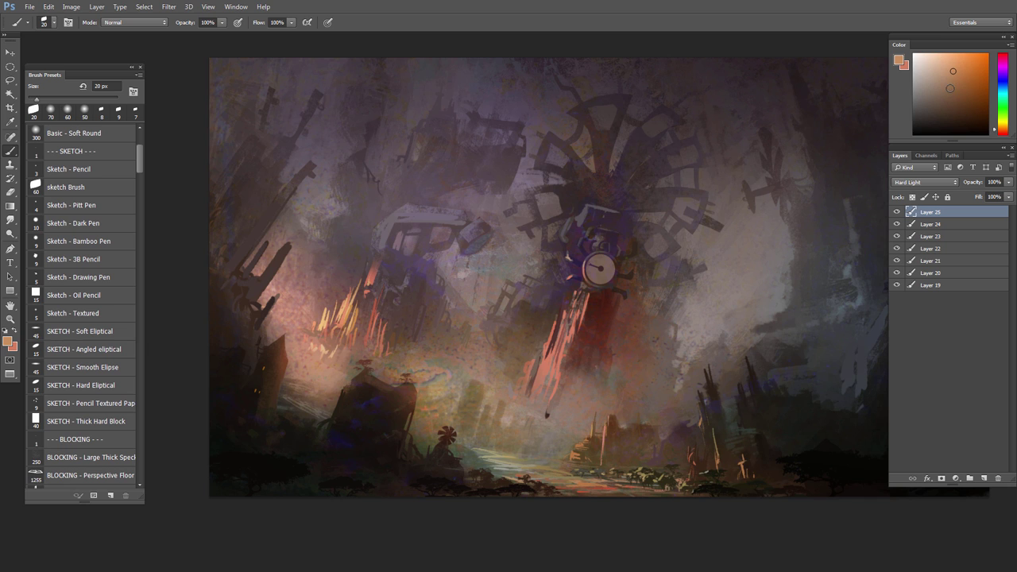
drag(953, 72, 949, 64)
click(1002, 129)
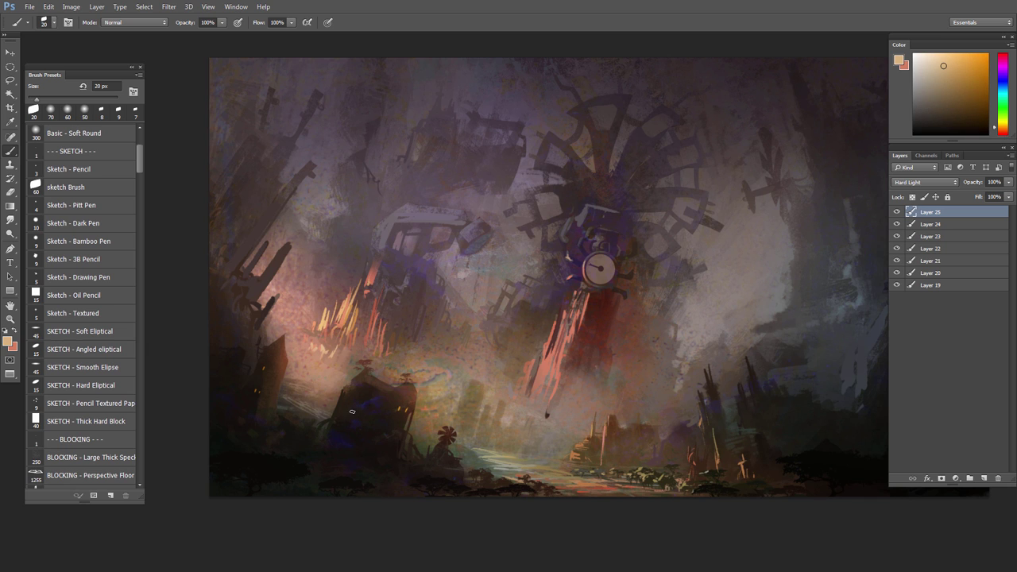
drag(919, 94, 952, 70)
drag(1002, 137, 1002, 125)
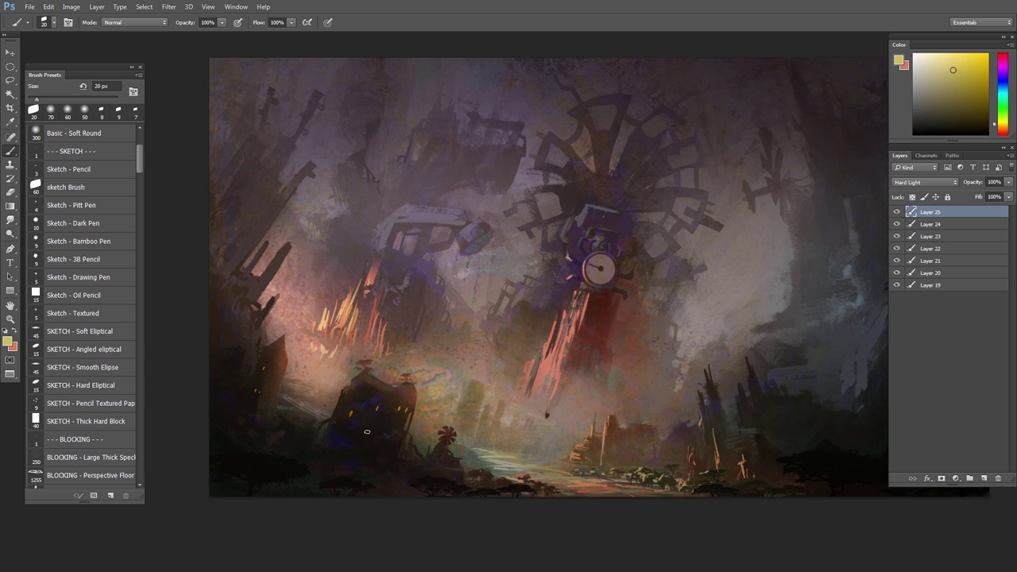
drag(388, 418, 508, 424)
drag(407, 433, 504, 430)
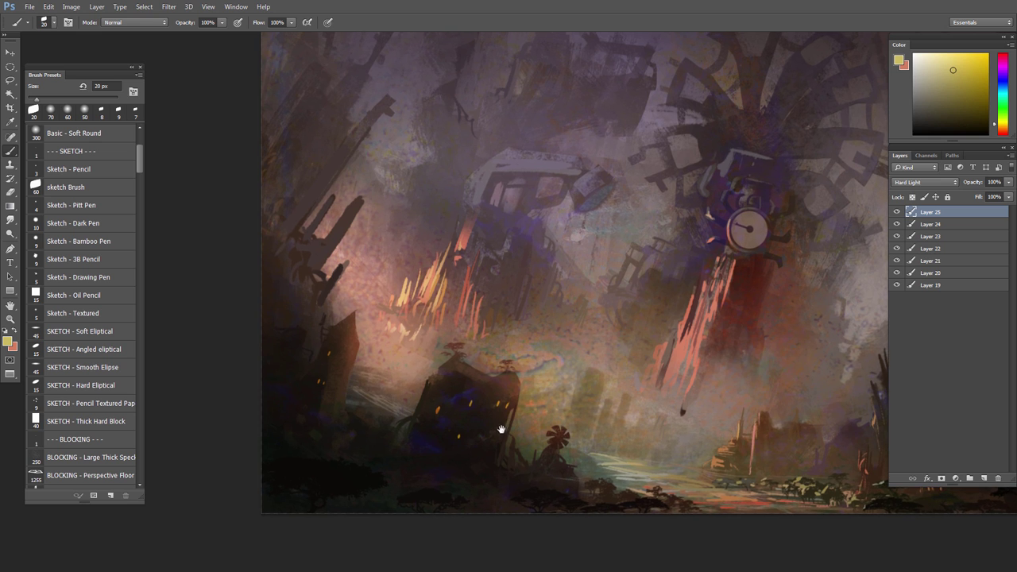
key(ctrl+0)
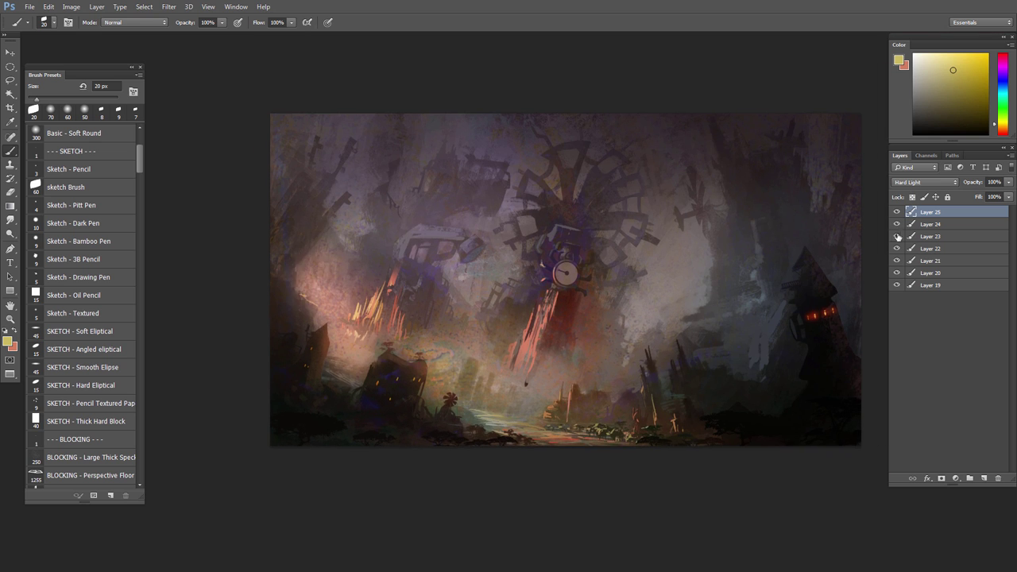
Step: Add a new layer above the painted windows and set its blend mode to Hard Light
click(898, 214)
click(984, 478)
click(924, 182)
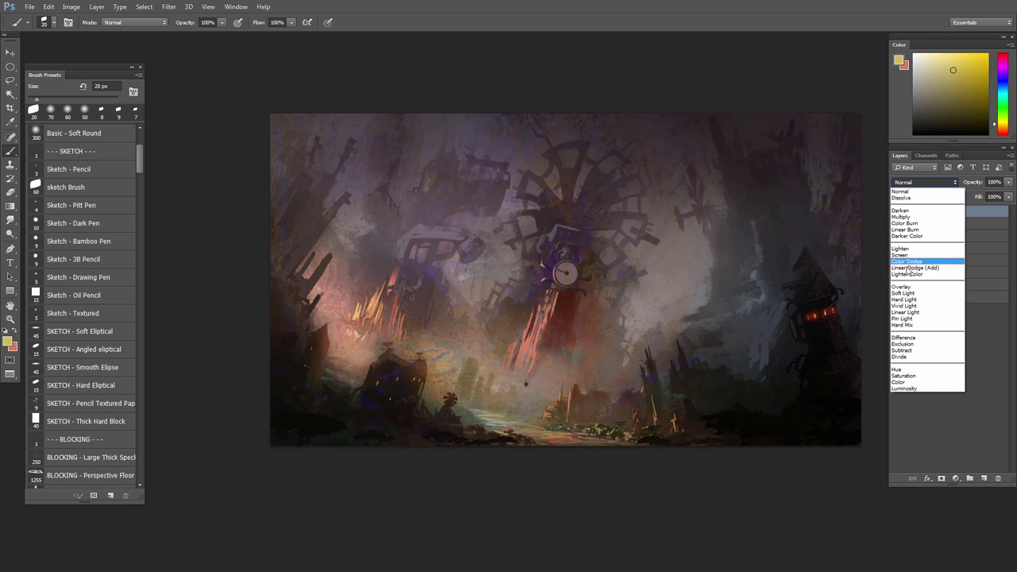
click(910, 307)
Step: Dab a yellow glow over the windows of the lower-left buildings with the Basic - Soft Round brush at 60 px
scroll(412, 387, up, 2)
right_click(410, 404)
double_click(457, 398)
key(bracketleft)
key(bracketleft)
key(bracketleft)
key(bracketleft)
key(bracketleft)
key(bracketleft)
key(bracketleft)
key(bracketleft)
key(bracketleft)
key(bracketleft)
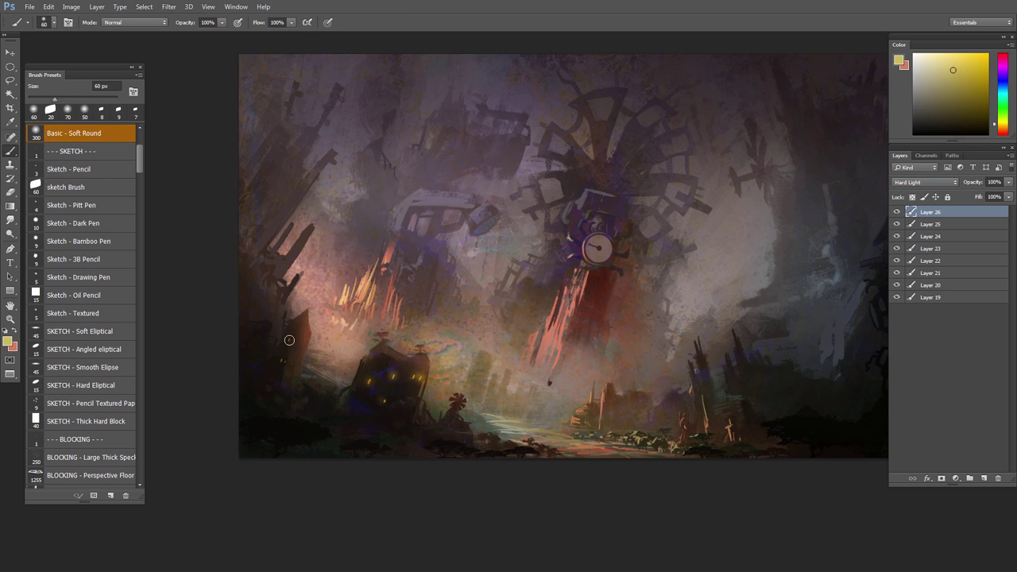
Step: Shift the hue of the lower-left window glow toward orange with Hue/Saturation
key(ctrl+u)
drag(828, 222, 817, 226)
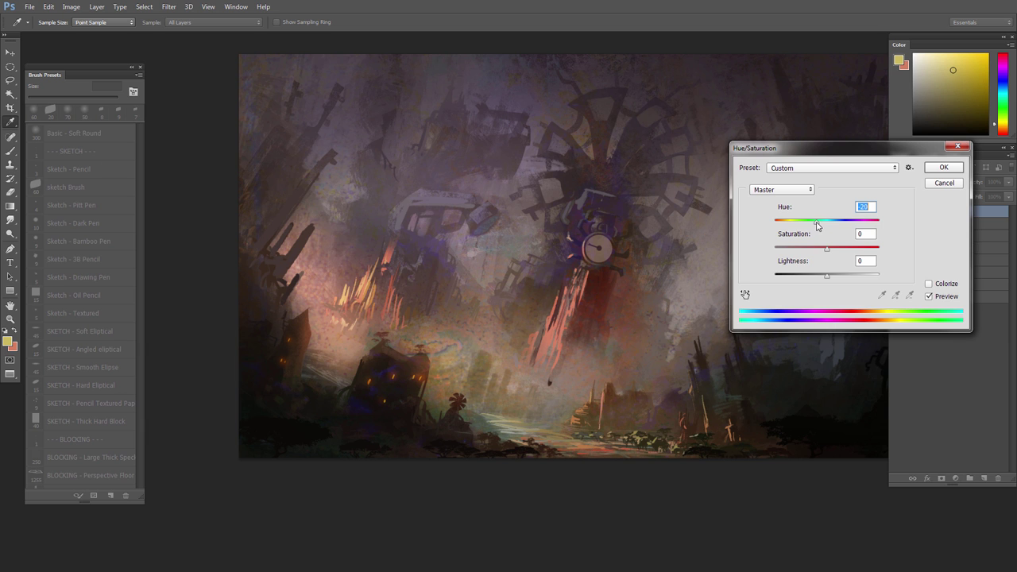
scroll(525, 358, down, 3)
drag(458, 363, 452, 393)
click(944, 167)
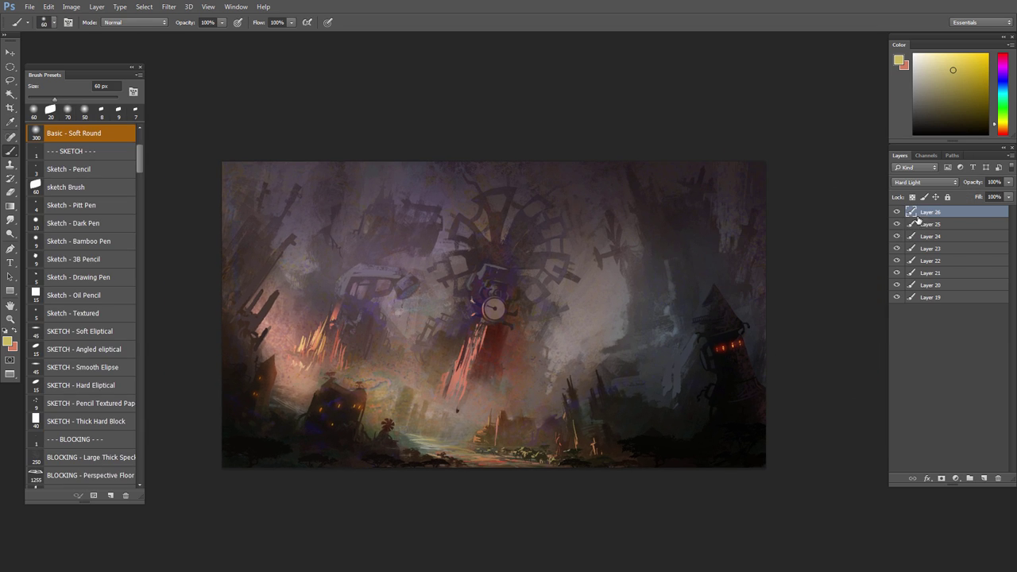
Step: Lasso the lower-left building windows on Layer 25, adjust their hue with Hue/Saturation, and deselect
click(897, 212)
click(897, 212)
click(925, 224)
key(l)
mouse_move(325, 440)
mouse_down()
mouse_move(386, 426)
mouse_move(340, 448)
mouse_up()
key(ctrl+u)
mouse_move(827, 221)
mouse_down()
mouse_move(818, 229)
mouse_move(827, 225)
mouse_up()
click(943, 168)
key(ctrl+d)
key(ctrl+0)
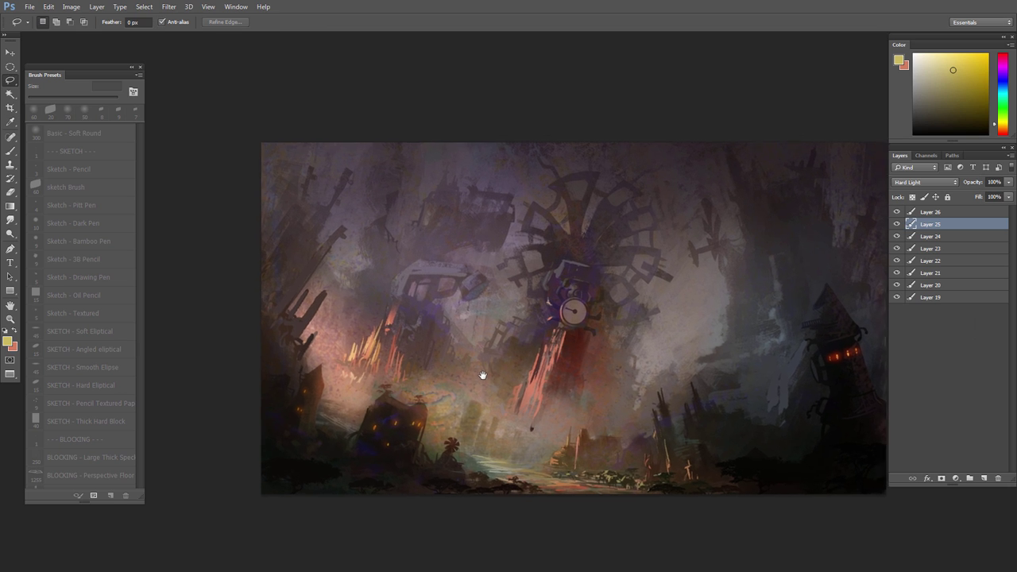
Step: Lasso both lower-left buildings, shift their window glow on Layer 26 back toward yellow with Hue/Saturation, and deselect
drag(416, 469, 292, 439)
key(ctrl+u)
drag(827, 276, 825, 277)
click(951, 188)
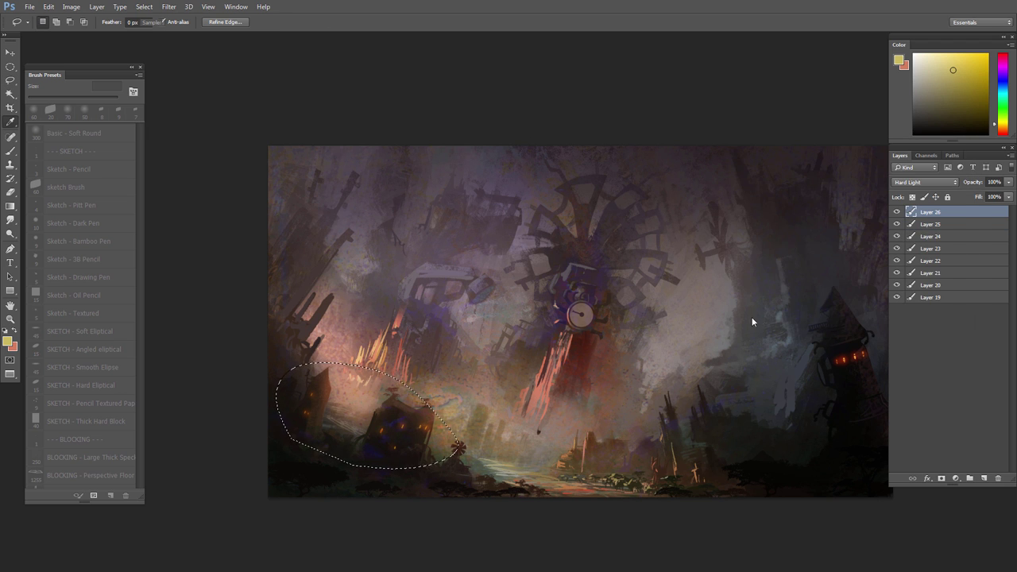
key(ctrl+u)
drag(826, 221, 836, 226)
click(945, 168)
key(ctrl+d)
scroll(501, 388, down, 3)
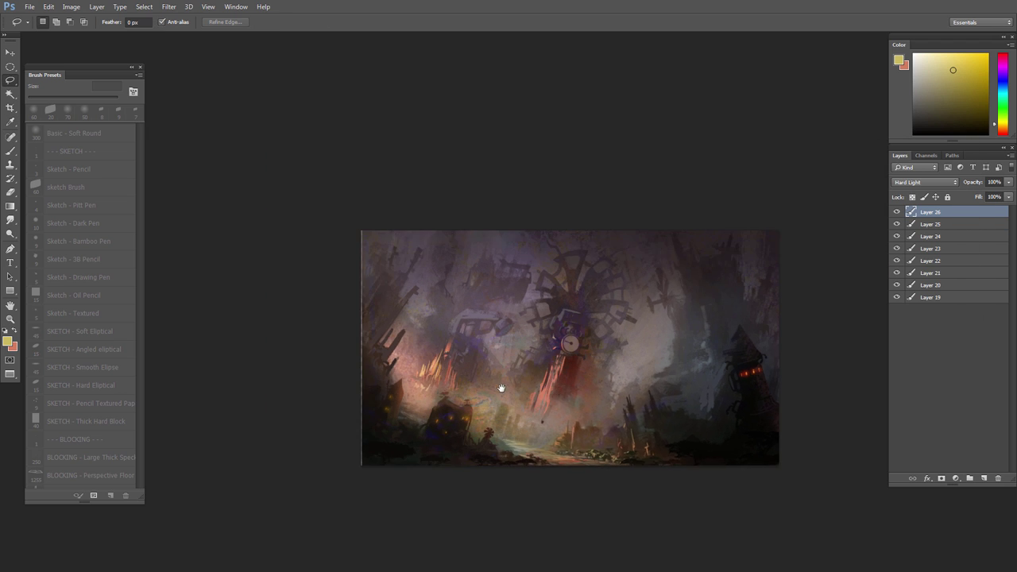
Step: On Layer 24, dab tiny pale yellow windows on the distant central and right-hand ruins with a 10 px brush
scroll(556, 445, up, 5)
drag(564, 479, 585, 489)
key(b)
click(902, 224)
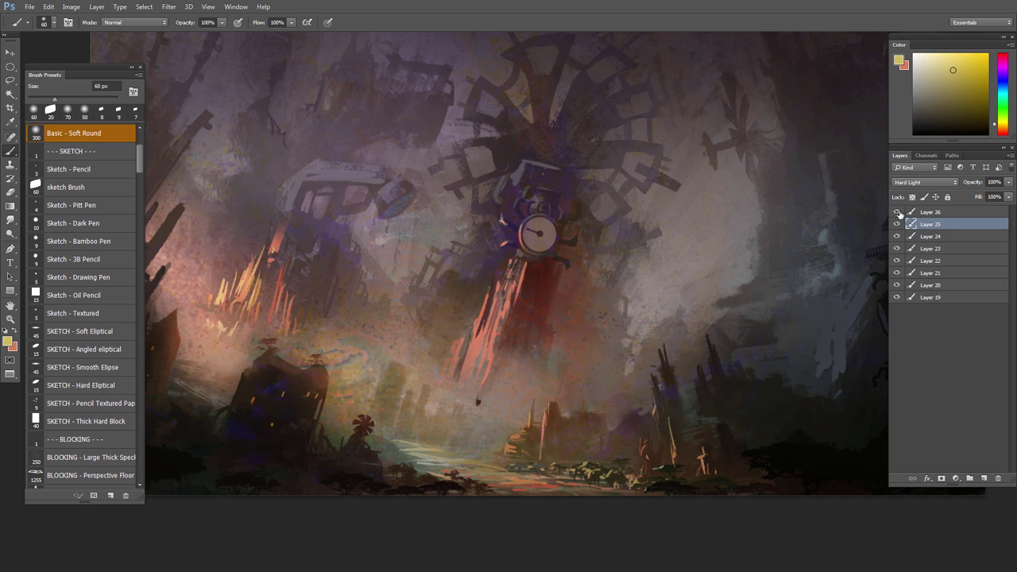
click(912, 237)
mouse_move(637, 392)
mouse_down()
mouse_move(598, 408)
mouse_move(680, 380)
mouse_up()
alt+click(632, 445)
right_click(627, 441)
click(709, 387)
click(627, 389)
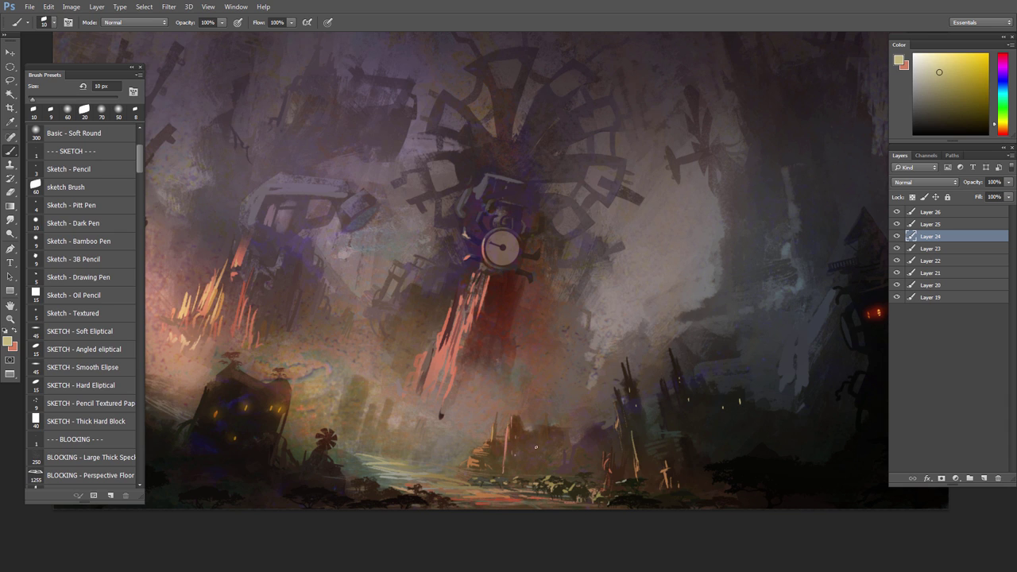
drag(527, 449, 556, 449)
Step: Sample orange-brown tones, stroke thin lit edges along the dark spires right of centre, and trim them with a small eraser
alt+click(620, 469)
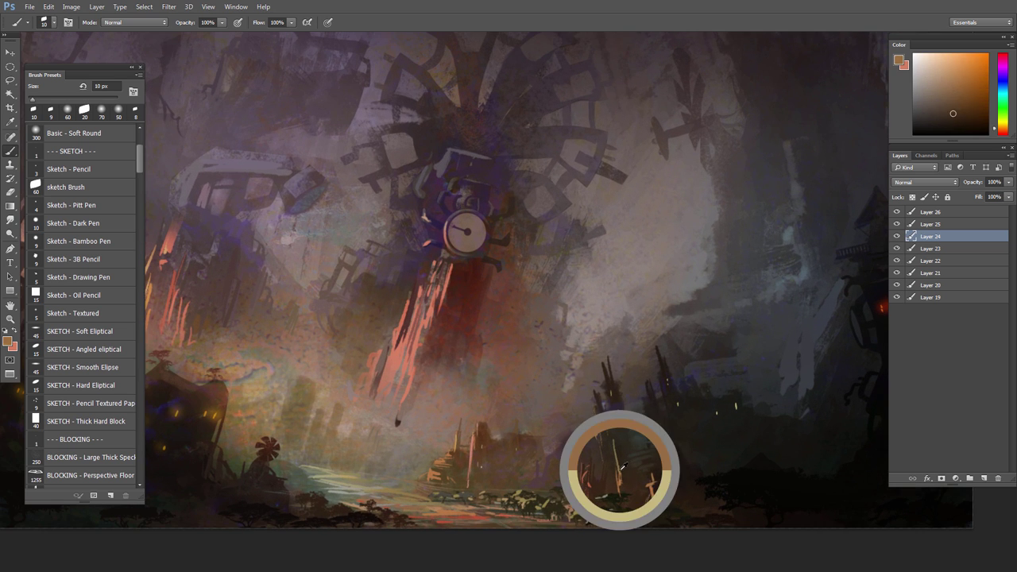
alt+click(469, 513)
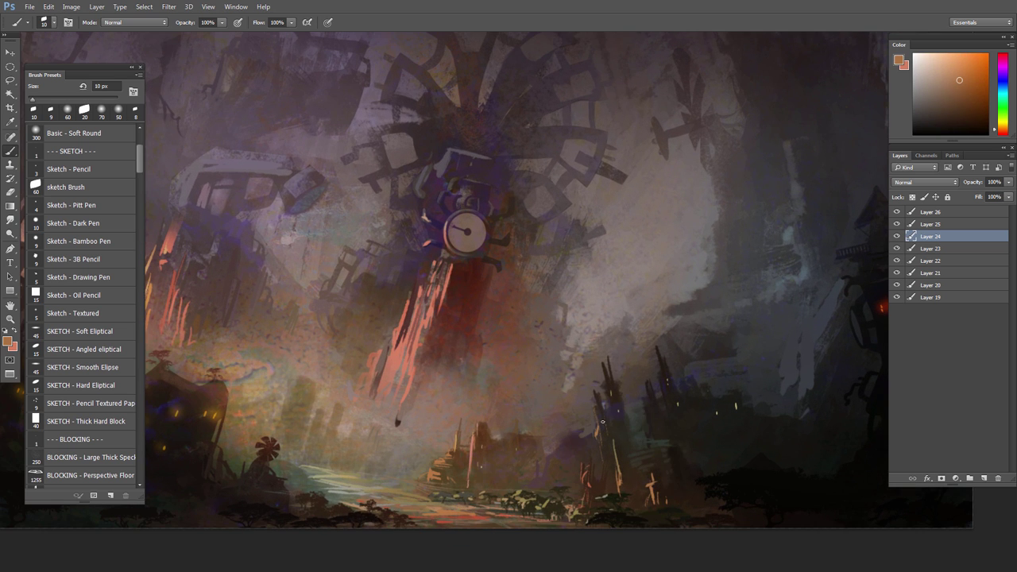
drag(605, 377, 608, 366)
key(e)
key(bracketleft)
key(bracketleft)
key(bracketleft)
key(bracketleft)
key(bracketleft)
key(bracketleft)
key(bracketleft)
click(601, 363)
key(b)
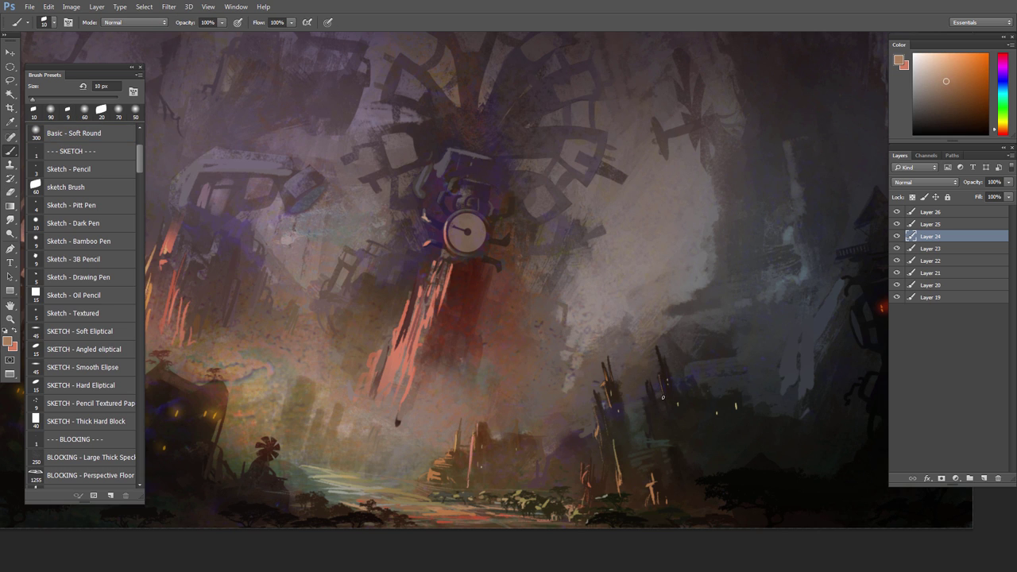
mouse_move(638, 428)
mouse_down()
mouse_move(615, 390)
mouse_move(635, 390)
mouse_up()
drag(820, 364, 765, 371)
mouse_move(761, 418)
mouse_down()
mouse_move(738, 402)
mouse_move(757, 502)
mouse_move(766, 437)
mouse_up()
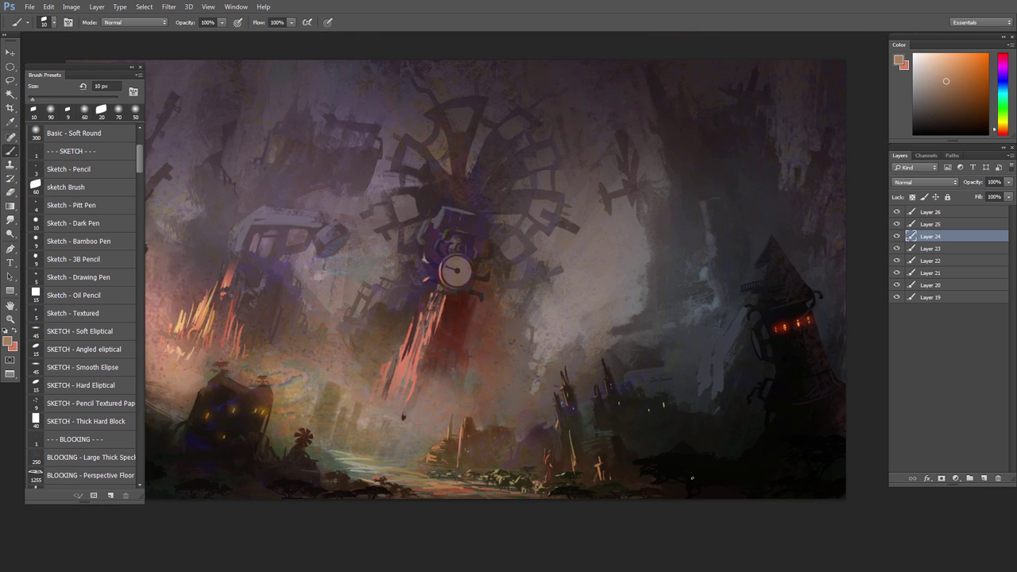
Step: Add new layers above Layer 24 and paint dark olive foliage highlights on the lower-right foreground trees, reducing the brush to 25 px
click(985, 479)
alt+click(670, 444)
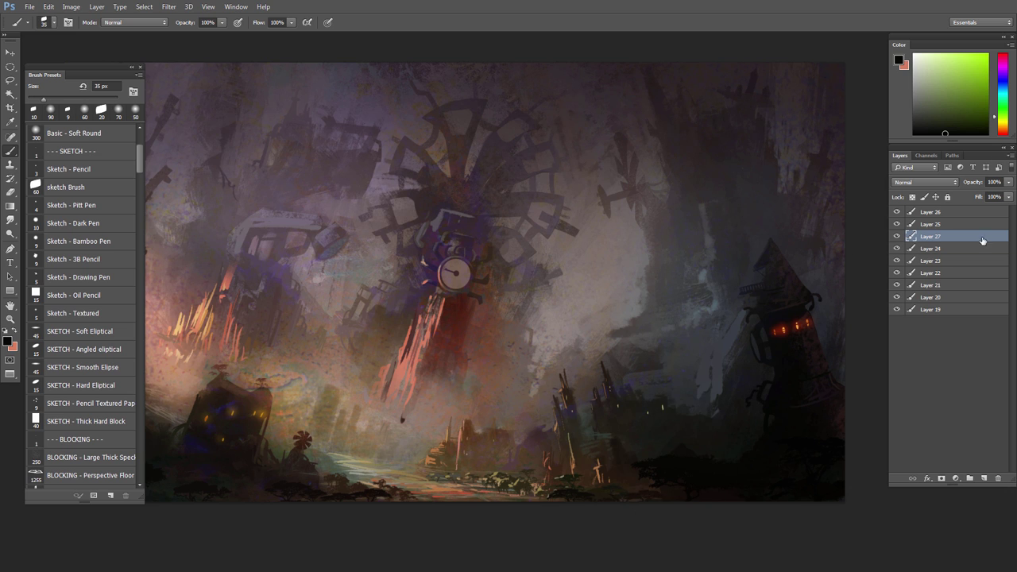
click(985, 479)
click(1003, 123)
click(952, 117)
key(bracketright)
key(bracketright)
key(bracketright)
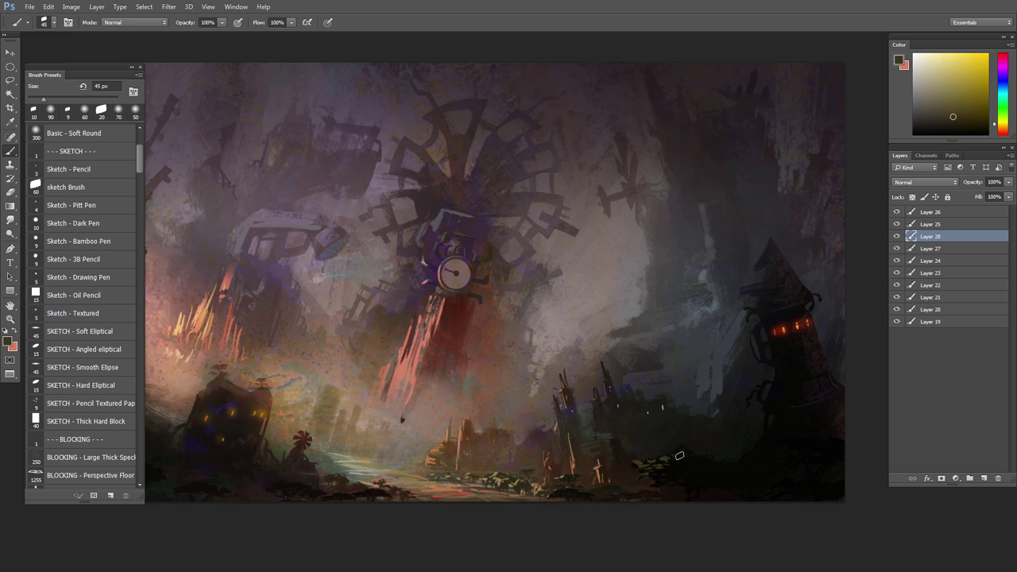
key(bracketleft)
key(bracketleft)
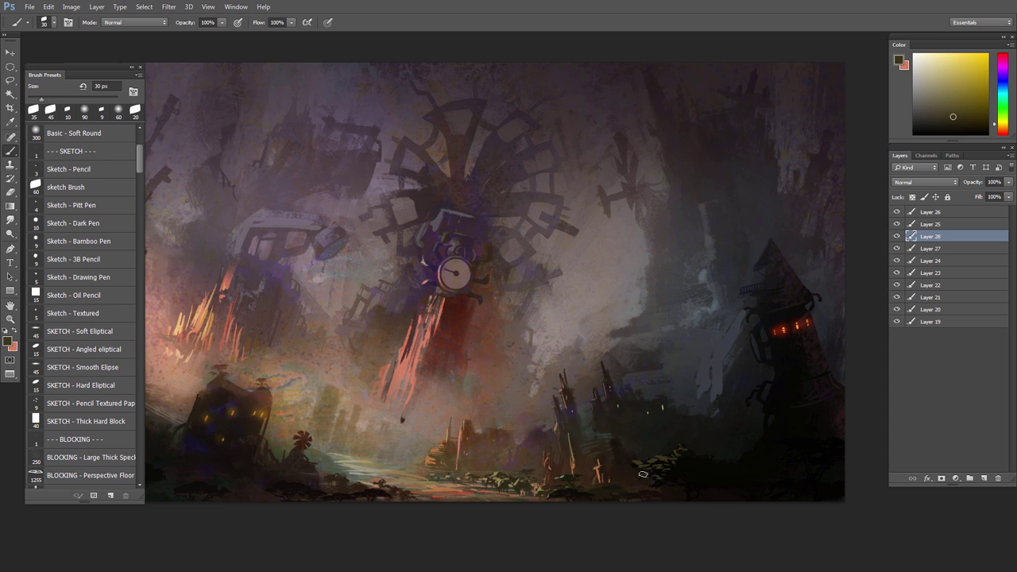
key(bracketleft)
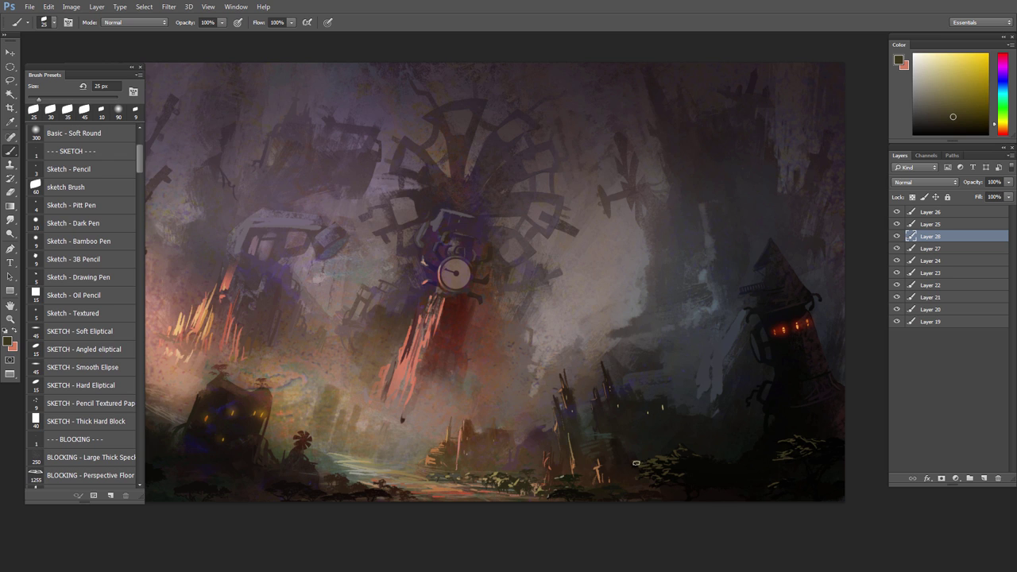
Step: Erase some of the foliage highlights on the lower-right trees
key(e)
mouse_move(806, 453)
mouse_down()
mouse_move(769, 461)
mouse_move(781, 483)
mouse_up()
key(b)
Step: Lasso the lower-right foliage and use Hue/Saturation to shift it toward orange with saturation +53 and lightness -46
scroll(768, 489, down, 3)
key(l)
drag(692, 457, 688, 456)
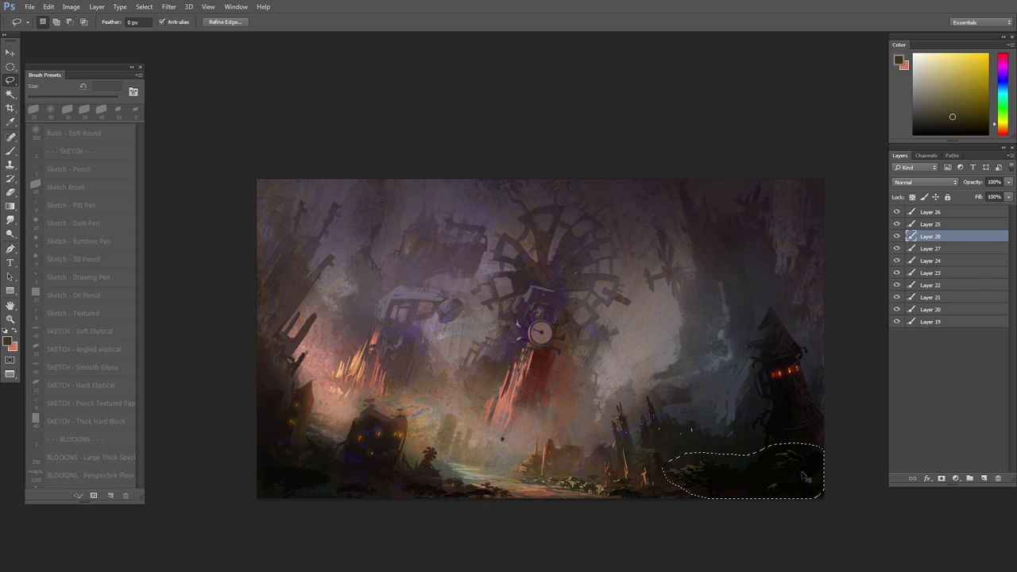
key(ctrl+u)
drag(831, 280, 802, 277)
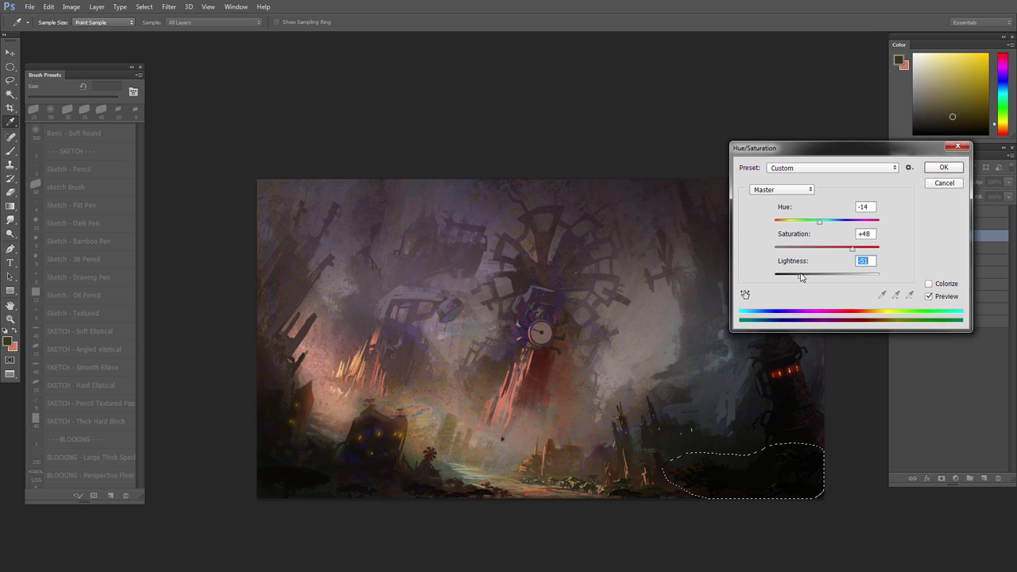
drag(853, 252, 856, 253)
drag(819, 223, 819, 224)
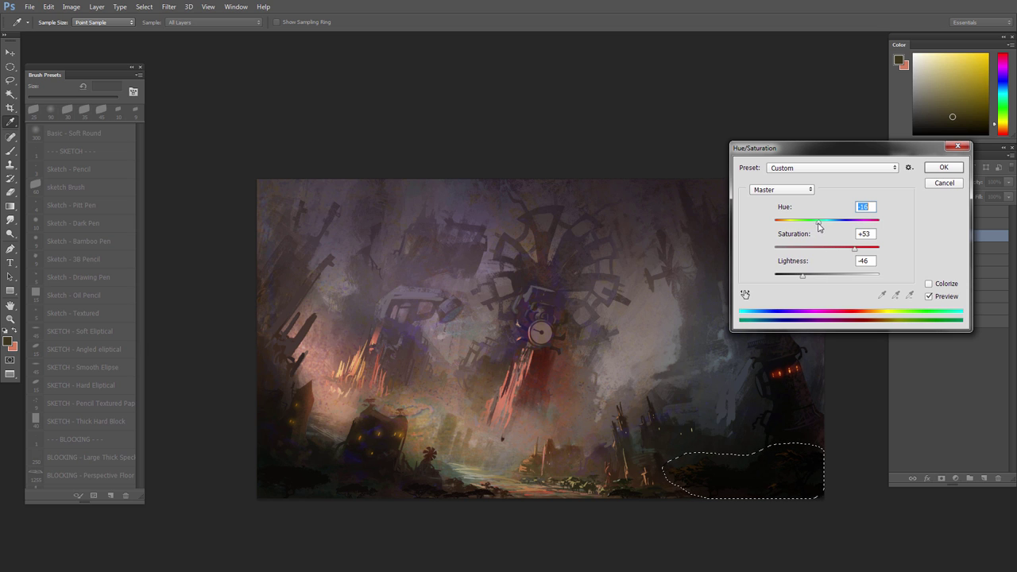
key(Return)
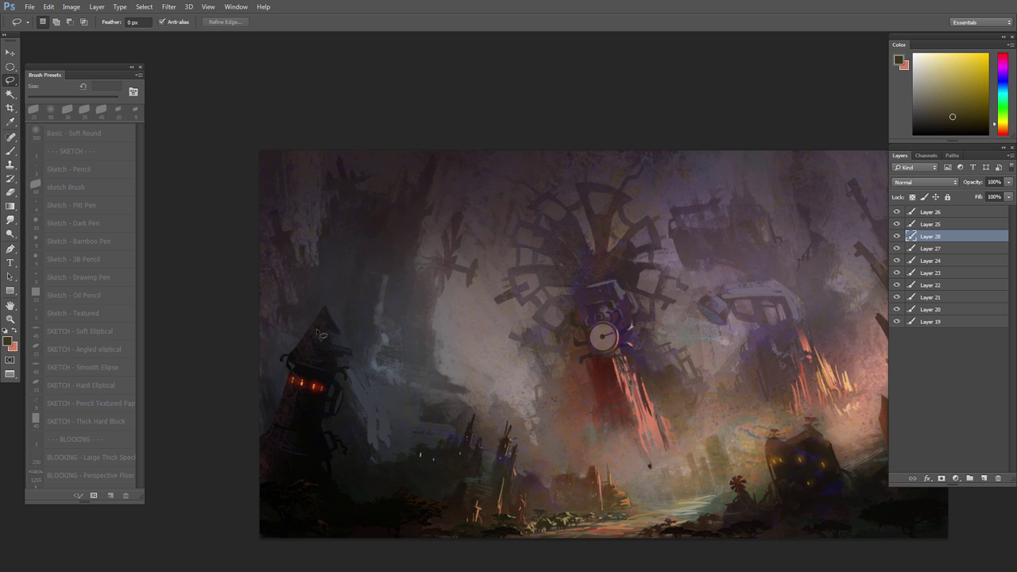
Step: Add a new layer at the top of the stack and merge all the layers beneath it into one
drag(334, 322, 331, 320)
click(984, 479)
drag(930, 236, 925, 206)
click(931, 224)
click(937, 334)
click(933, 225)
shift+click(928, 334)
key(ctrl+e)
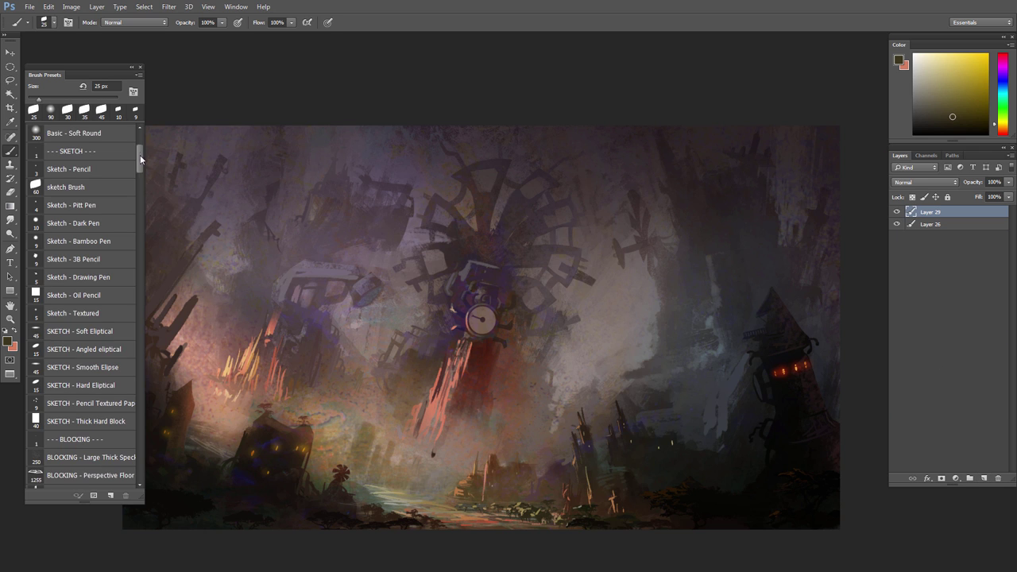
Step: Choose the Pastel - Oily Texture brush at 175 px and paint texture around the base of the dark tower
drag(142, 160, 135, 233)
click(78, 240)
click(77, 276)
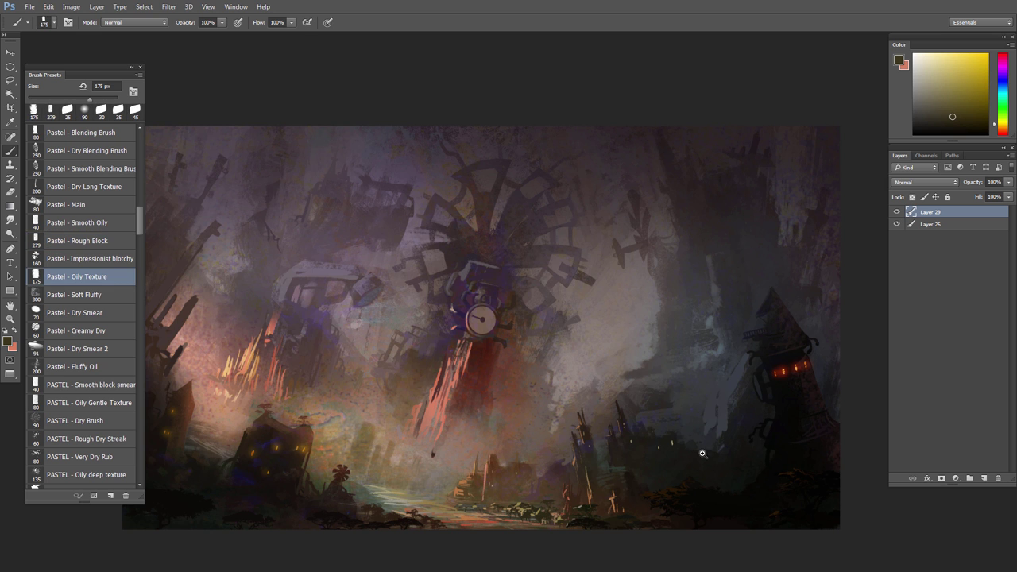
drag(839, 445, 828, 447)
click(897, 213)
click(897, 212)
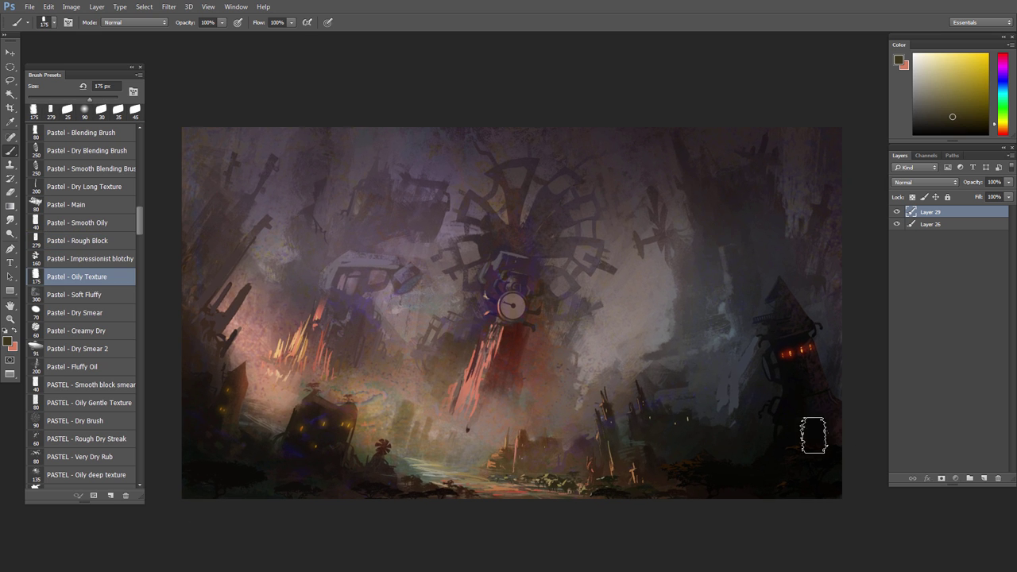
Step: Lasso the ground around the dark tower's base and darken and shift its hue with Hue/Saturation
key(l)
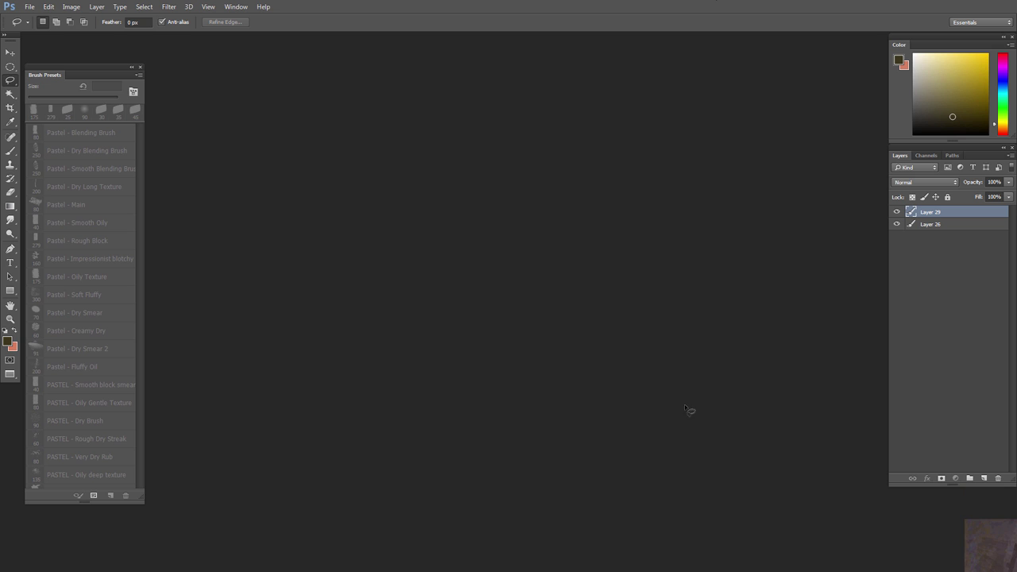
drag(607, 331, 559, 350)
drag(681, 420, 483, 303)
mouse_move(611, 351)
mouse_down()
mouse_move(660, 447)
mouse_move(685, 453)
mouse_up()
drag(635, 433, 671, 453)
mouse_move(803, 403)
mouse_down()
mouse_move(698, 420)
mouse_move(743, 428)
mouse_move(806, 402)
mouse_move(811, 386)
mouse_move(770, 402)
mouse_move(797, 412)
mouse_move(815, 380)
mouse_move(818, 393)
mouse_move(729, 418)
mouse_move(693, 456)
mouse_up()
key(b)
key(ctrl+u)
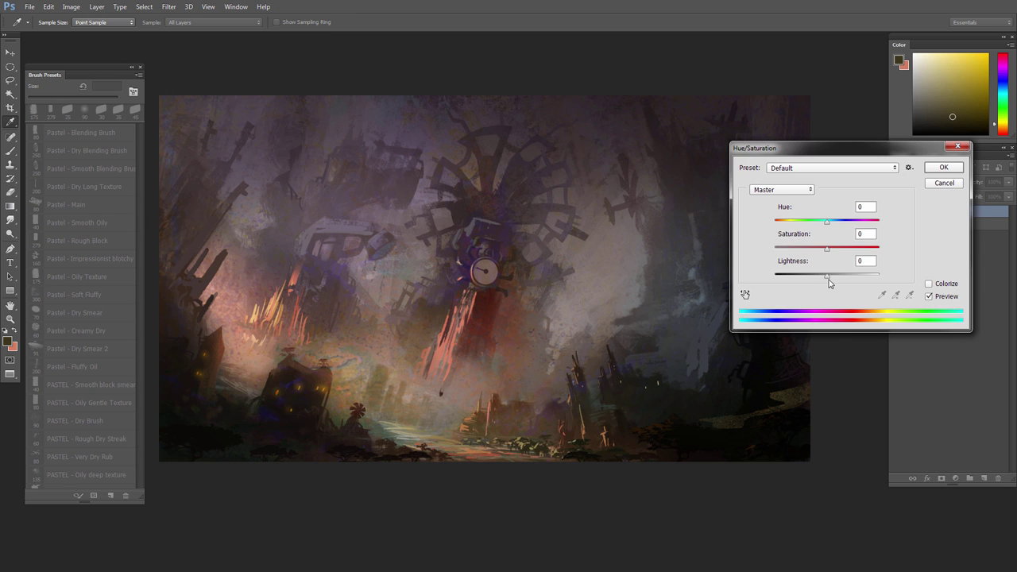
drag(827, 274, 811, 275)
drag(827, 220, 803, 225)
click(944, 168)
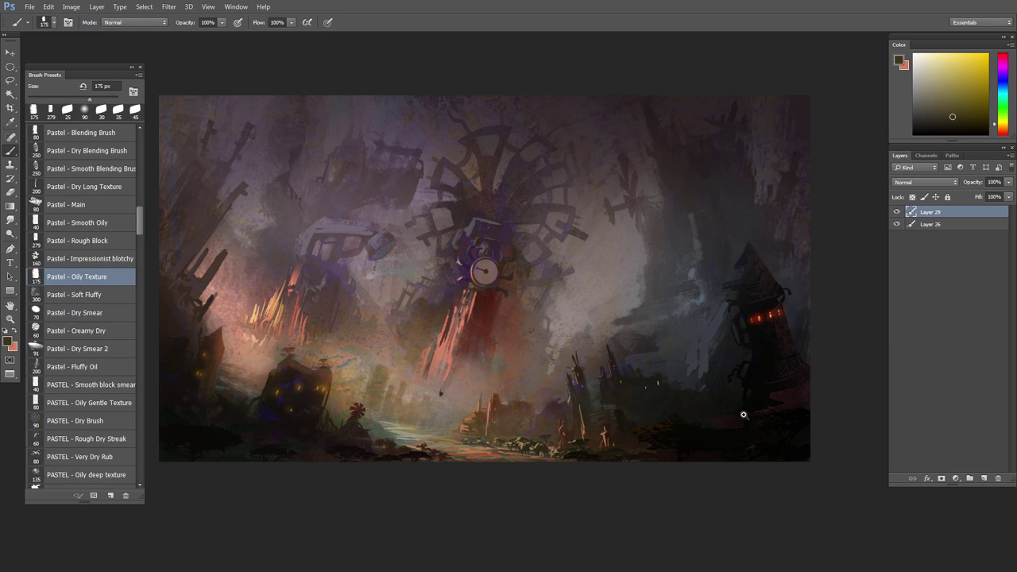
Step: Erase parts of the darkened ground beside the tower's base with the Pastel - Oily Texture eraser, reducing it to 70 px
ctrl+click(742, 413)
key(e)
right_click(707, 409)
click(725, 387)
drag(692, 409, 700, 396)
key(bracketleft)
key(bracketleft)
key(bracketleft)
key(bracketleft)
key(bracketleft)
key(bracketleft)
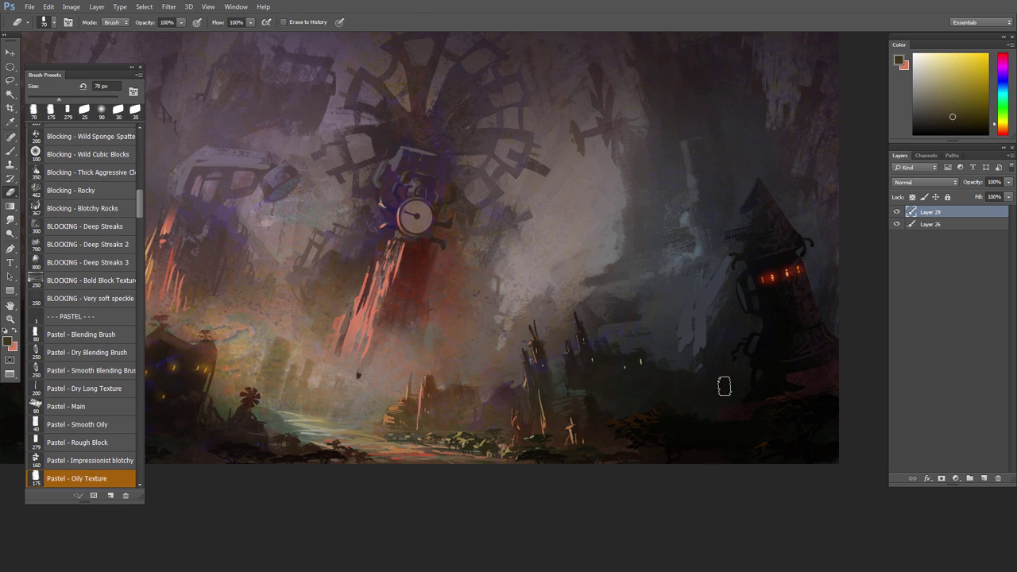
Step: Sample a near-black tone, paint the ground at the tower's base with a small brush, and clean its edge with a 35 px eraser
key(b)
alt+click(765, 388)
key(bracketleft)
key(bracketleft)
key(bracketleft)
mouse_move(751, 418)
mouse_down()
mouse_move(690, 418)
mouse_move(795, 379)
mouse_up()
key(e)
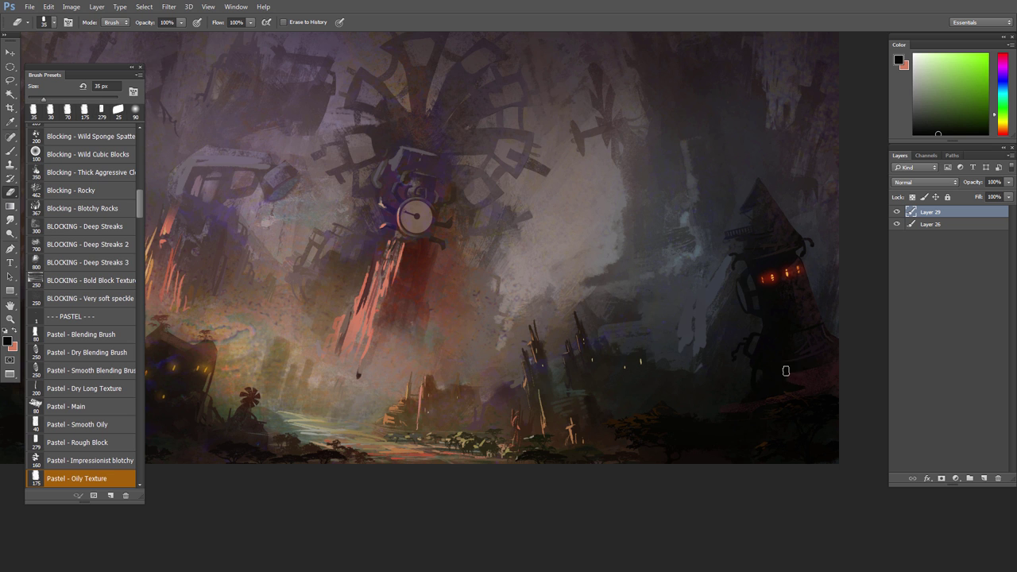
mouse_move(777, 420)
mouse_down()
mouse_move(762, 420)
mouse_move(775, 418)
mouse_up()
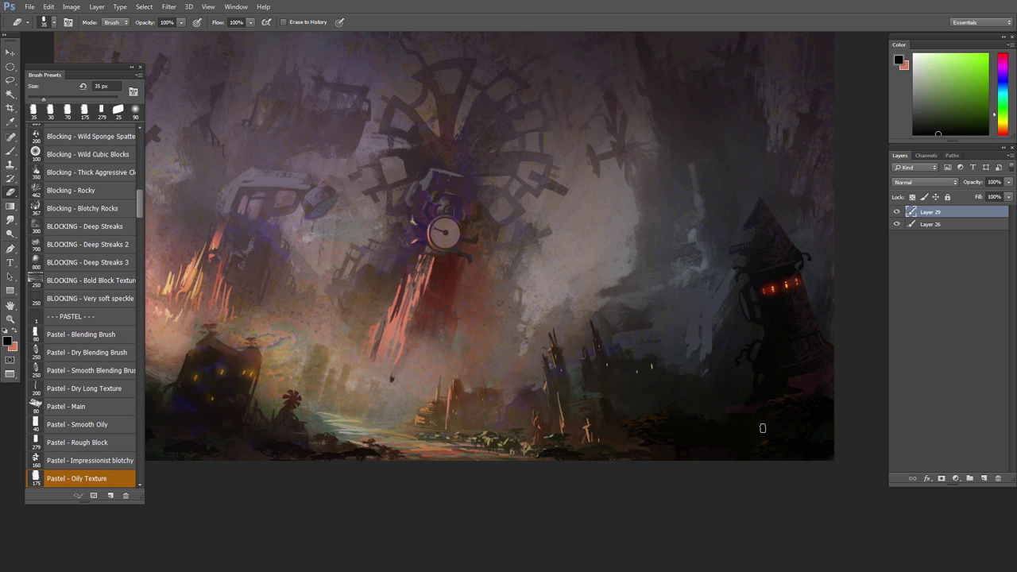
Step: Sample the dark red below the tower, lasso the ground there and paint it with the Oily Texture brush at 30 px
key(b)
alt+click(799, 380)
key(l)
mouse_move(806, 376)
mouse_down()
mouse_move(775, 383)
mouse_move(803, 386)
mouse_up()
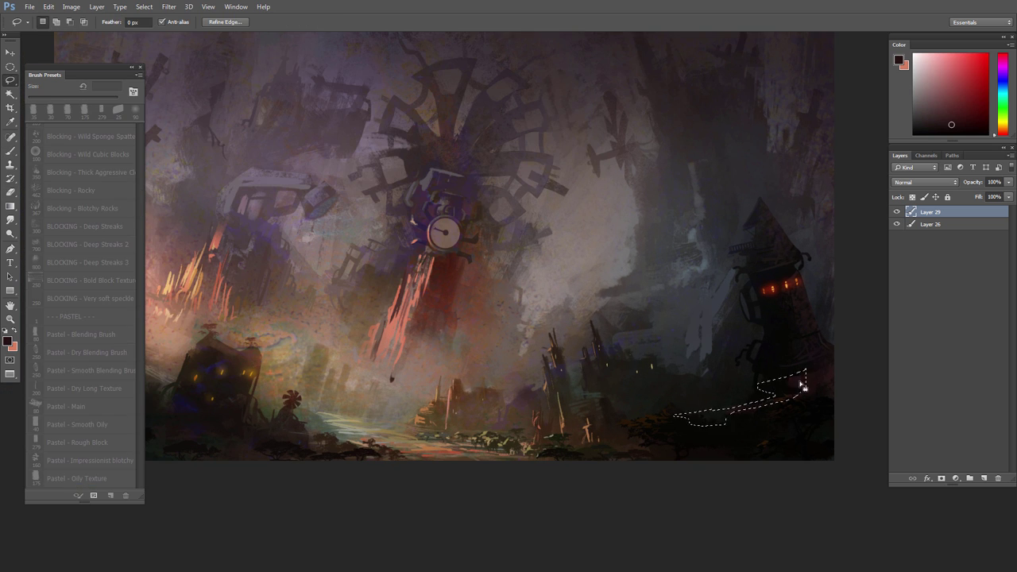
key(ctrl+d)
key(b)
alt+click(804, 381)
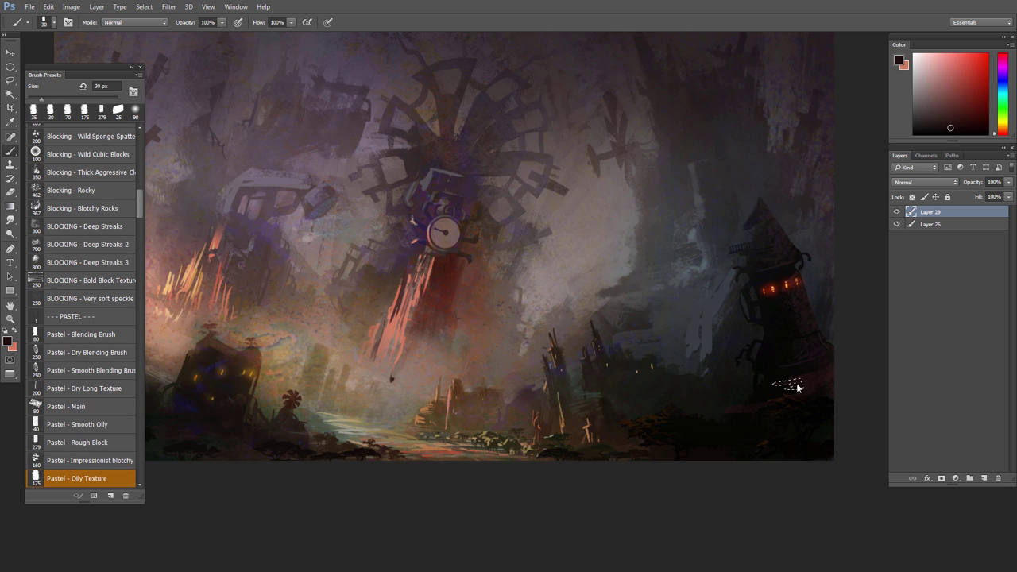
mouse_move(778, 390)
mouse_down()
mouse_move(740, 389)
mouse_move(730, 399)
mouse_move(731, 389)
mouse_up()
click(897, 212)
click(897, 212)
Step: Squash the reddish ground strip at the tower's base vertically with Free Transform
key(ctrl+t)
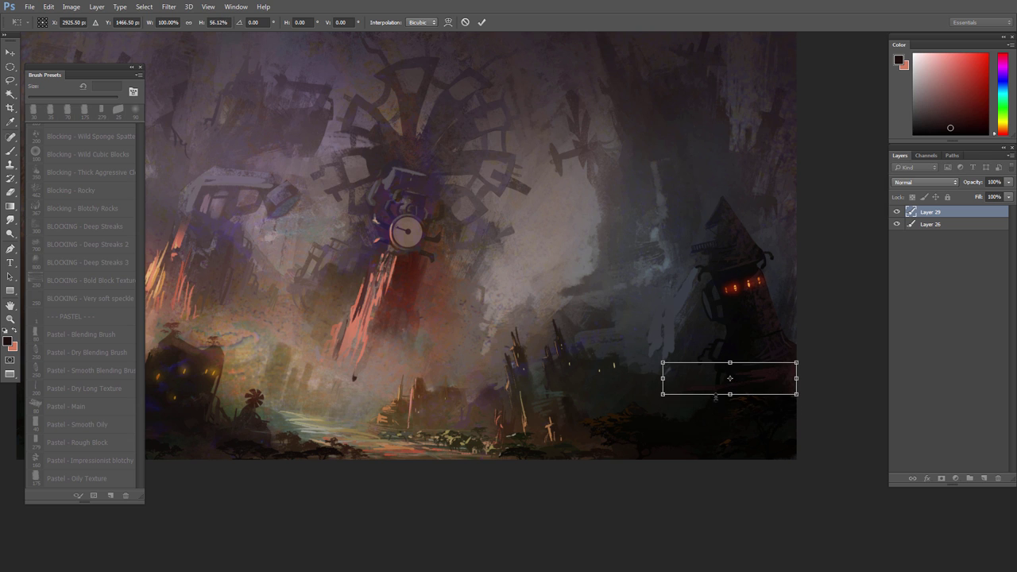
click(786, 376)
drag(650, 420, 651, 427)
key(Return)
alt+click(721, 398)
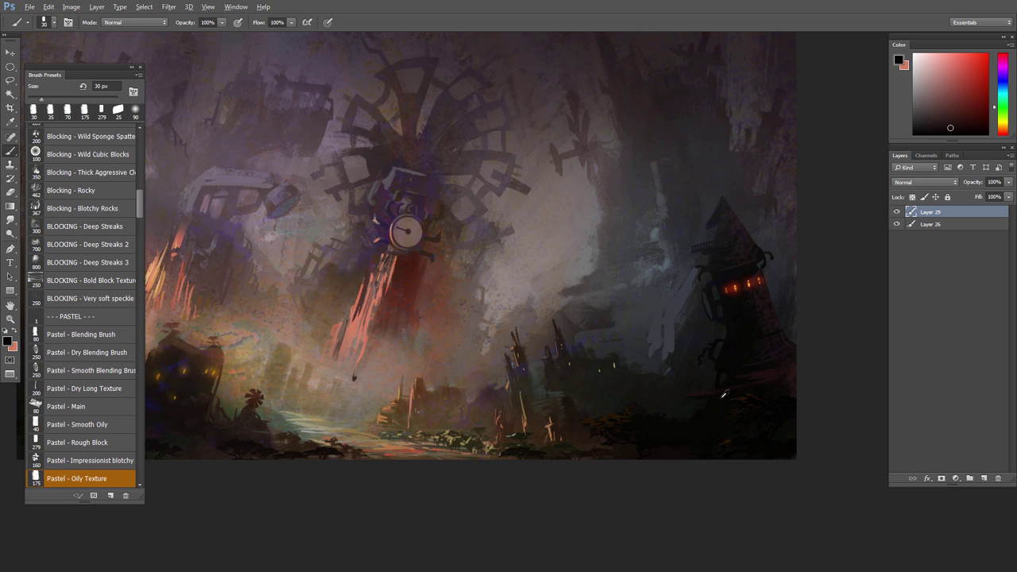
Step: Paint small dark red and purple details along the tower's lower edge, using brush sizes from 9 to 15 px
alt+click(772, 372)
key(bracketleft)
key(bracketleft)
key(bracketleft)
key(bracketleft)
key(bracketleft)
click(966, 132)
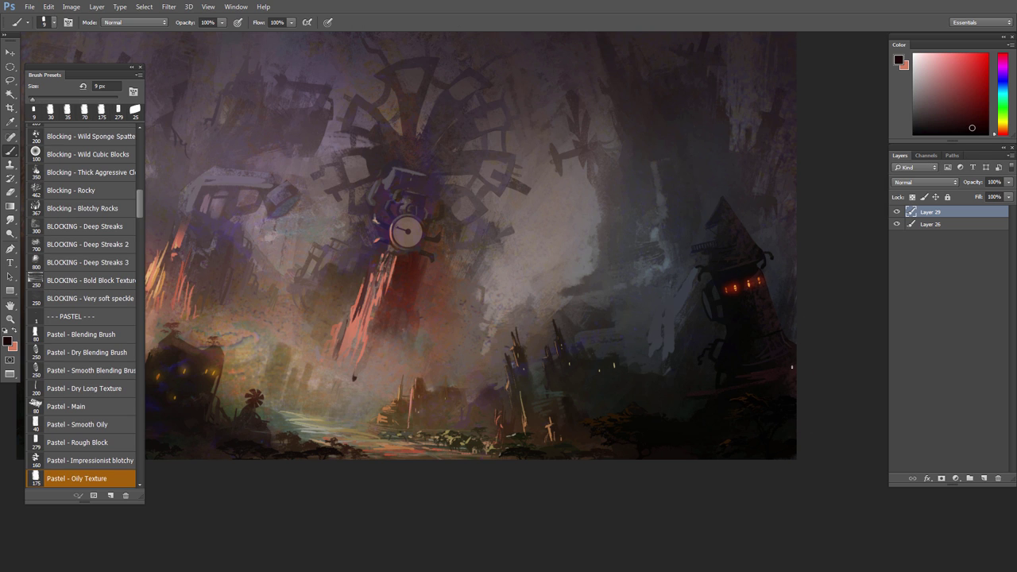
key(bracketright)
alt+click(772, 322)
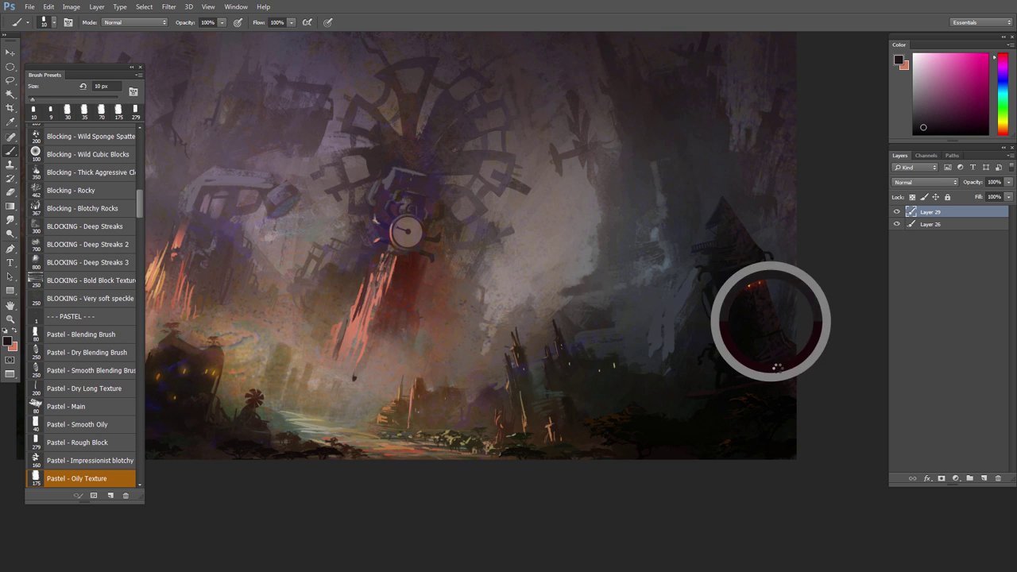
drag(790, 351, 791, 367)
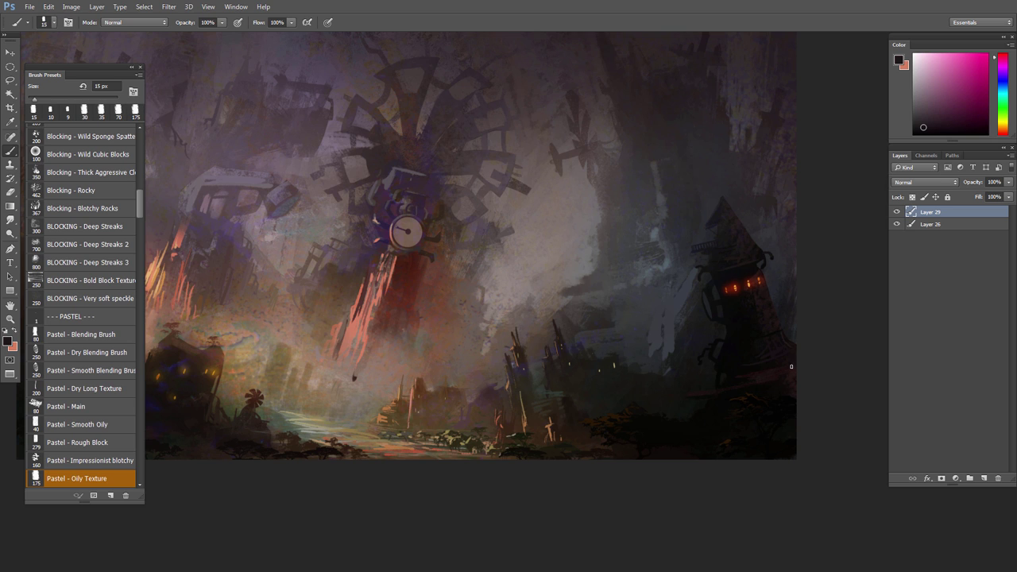
Step: Erase stray paint on the ground just beside the tower's base
key(e)
key(bracketleft)
key(bracketleft)
drag(687, 392, 704, 384)
Step: Sample near-black tones and paint over the ground below the tower at 9 px and 15 px
key(b)
alt+click(696, 395)
key(bracketleft)
key(bracketleft)
key(bracketleft)
key(bracketright)
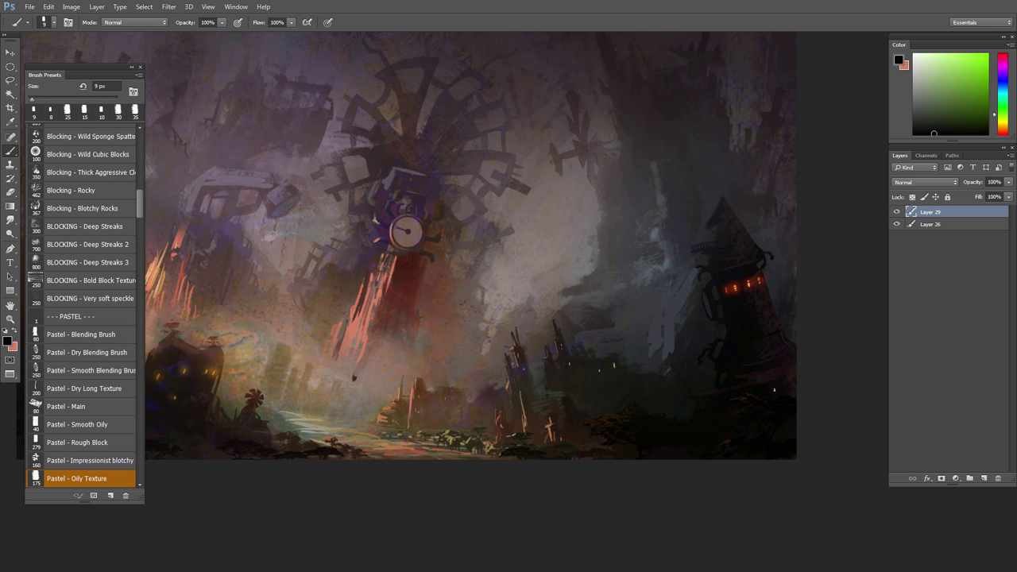
drag(775, 390, 767, 407)
alt+click(727, 388)
key(bracketright)
key(bracketright)
drag(722, 379, 724, 389)
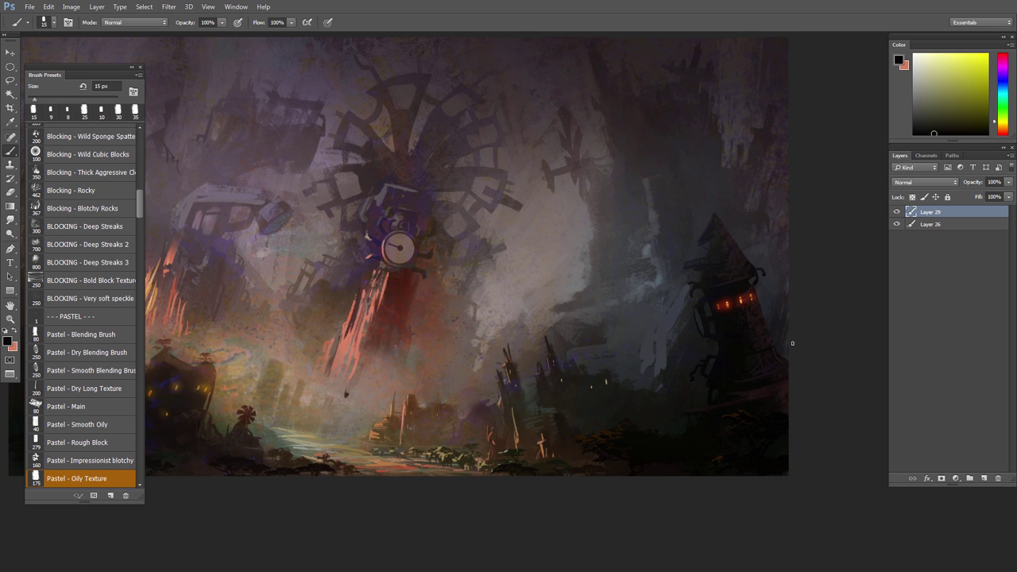
Step: Pick a warm light orange and paint small glowing windows at the tower's base with an 8 px brush
click(941, 58)
click(1003, 126)
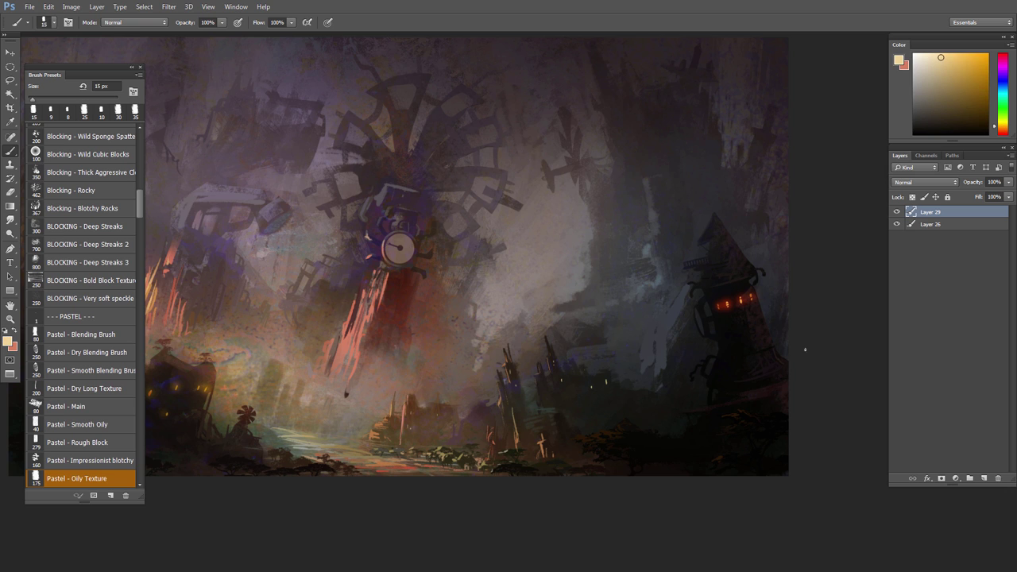
alt+click(737, 296)
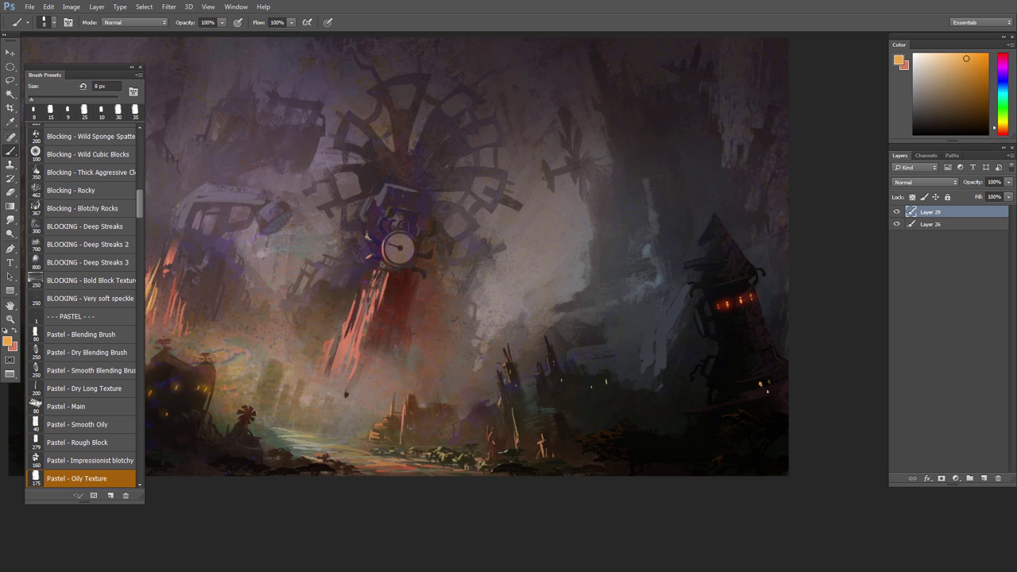
drag(760, 393, 769, 372)
Step: Add a new layer above Layer 29 and set its blend mode to Hard Light
click(983, 478)
click(920, 183)
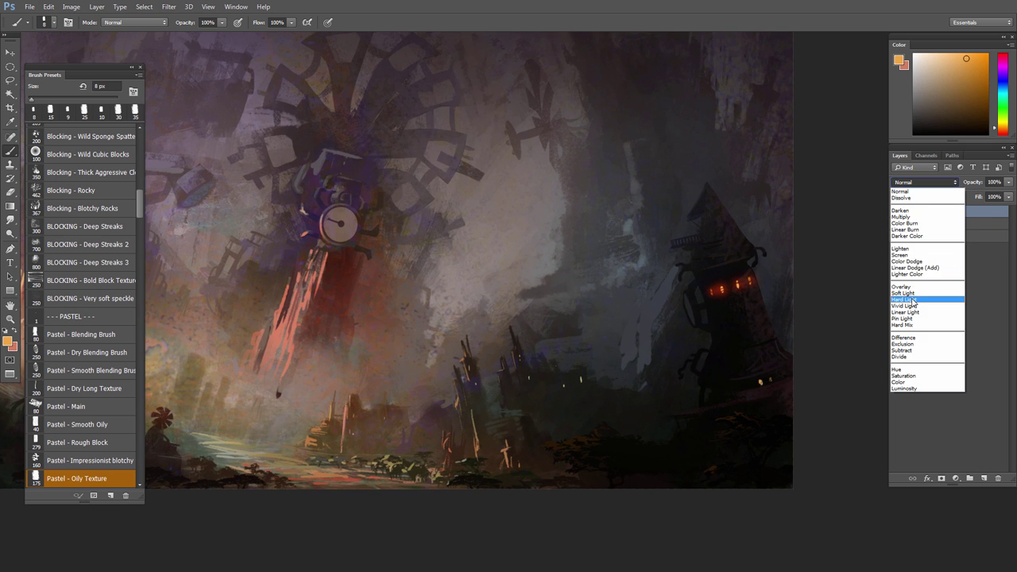
click(912, 301)
Step: Paint an orange glow over the tower's lower windows with the Basic - Soft Round brush at 45 px
right_click(754, 330)
double_click(797, 395)
key(bracketleft)
key(bracketleft)
key(bracketleft)
key(bracketleft)
key(bracketleft)
key(bracketleft)
key(bracketleft)
key(bracketleft)
key(bracketleft)
key(bracketleft)
key(bracketleft)
key(bracketleft)
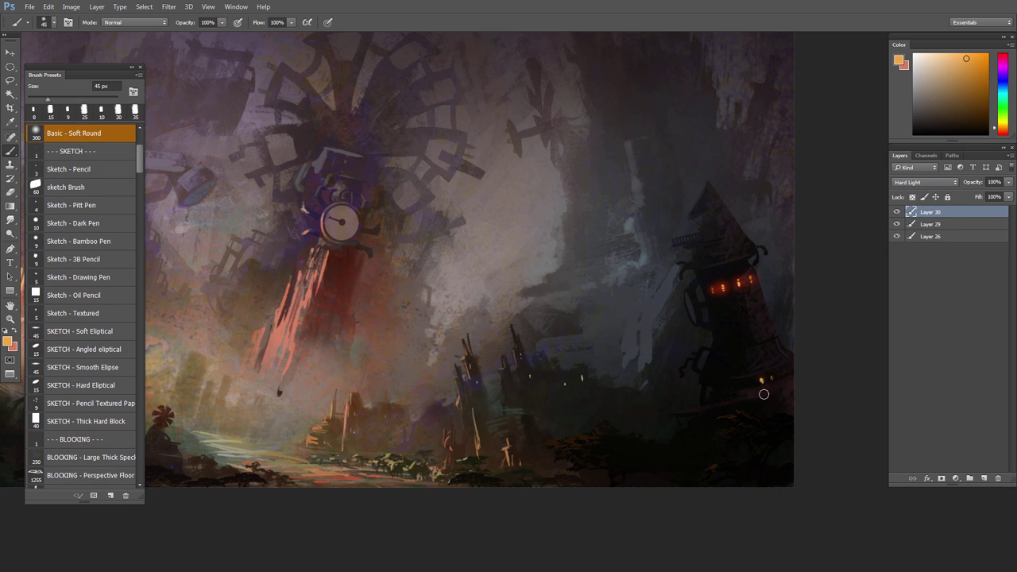
click(763, 381)
drag(750, 406, 717, 395)
drag(763, 411, 827, 452)
Step: Add a new layer and paint orange light accents around the lower windows with the sketch Brush at about 10 px
click(984, 478)
alt+click(746, 374)
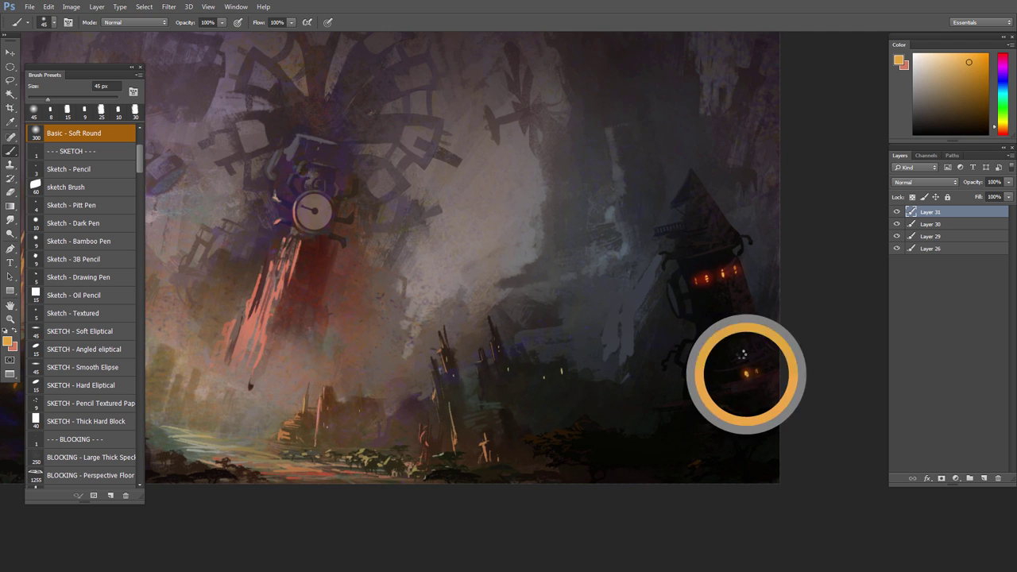
right_click(744, 354)
double_click(772, 427)
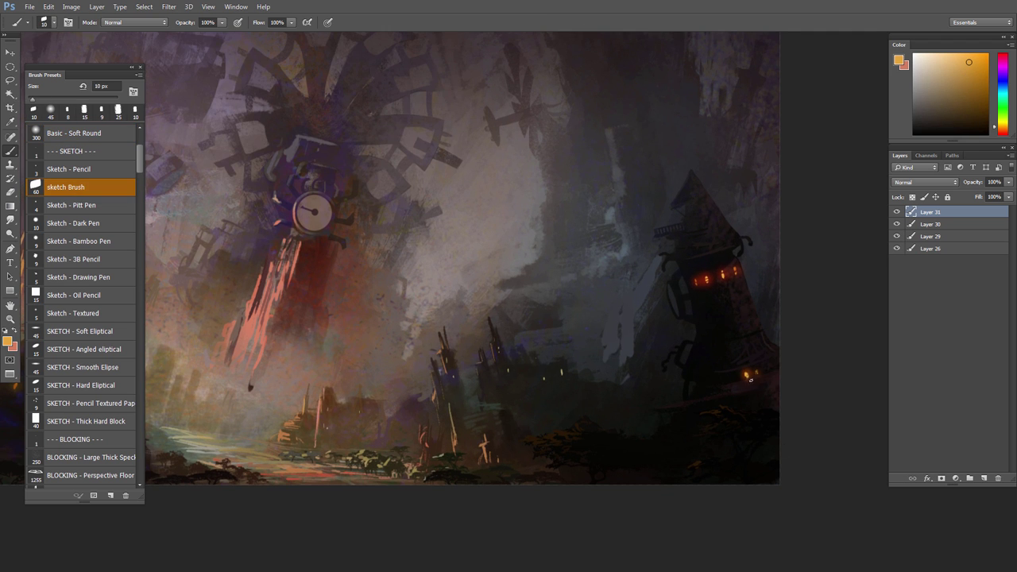
key(bracketright)
Step: Trim the orange accents below the tower's lower windows with the Oily Texture eraser
key(e)
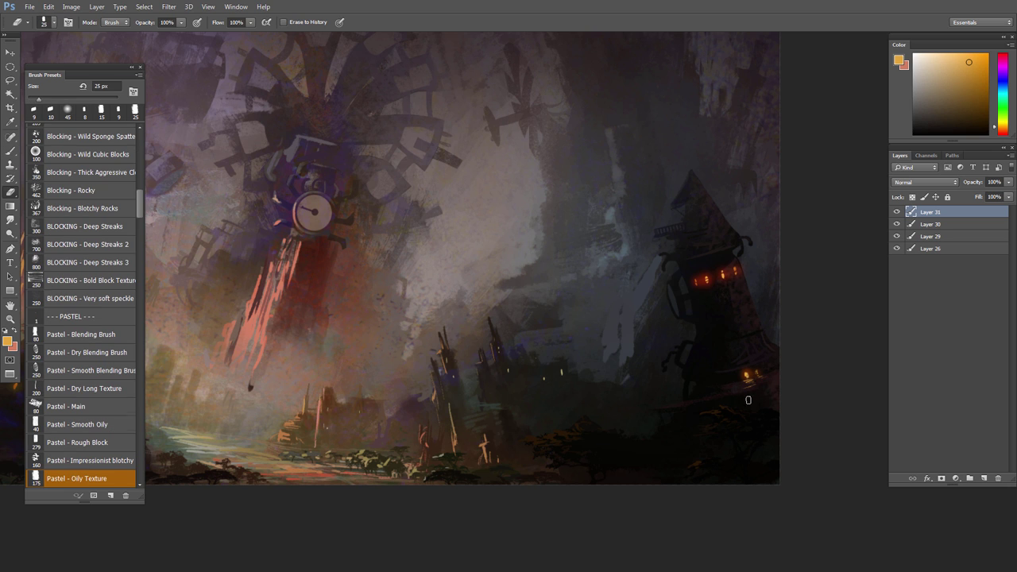
key(bracketright)
key(b)
key(e)
mouse_move(734, 410)
mouse_down()
mouse_move(722, 402)
mouse_move(735, 408)
mouse_up()
drag(640, 442, 770, 366)
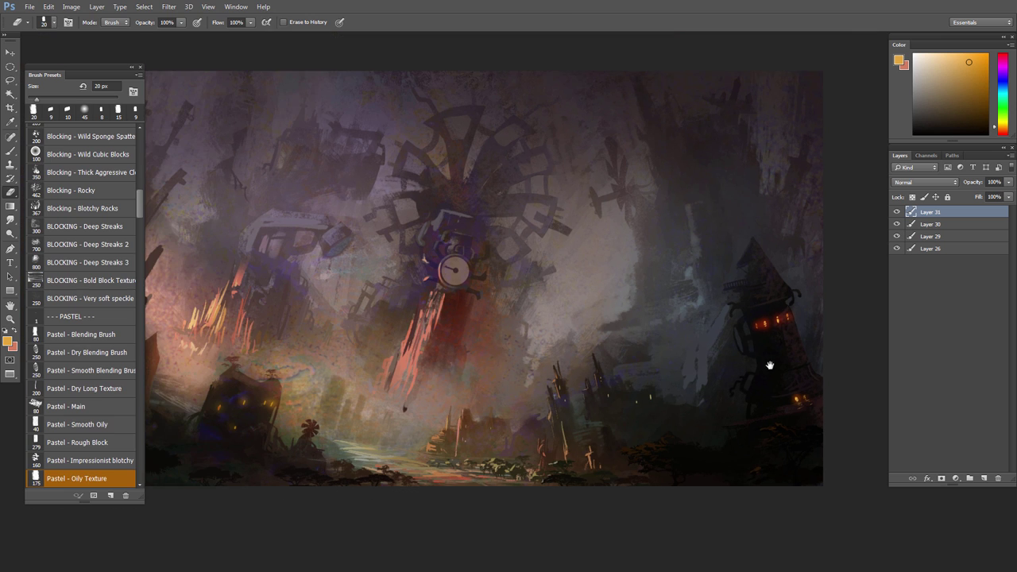
Step: Sample a dark blue beside the spire and paint around its tip with the sketch Brush
key(l)
key(b)
alt+click(753, 267)
key(bracketright)
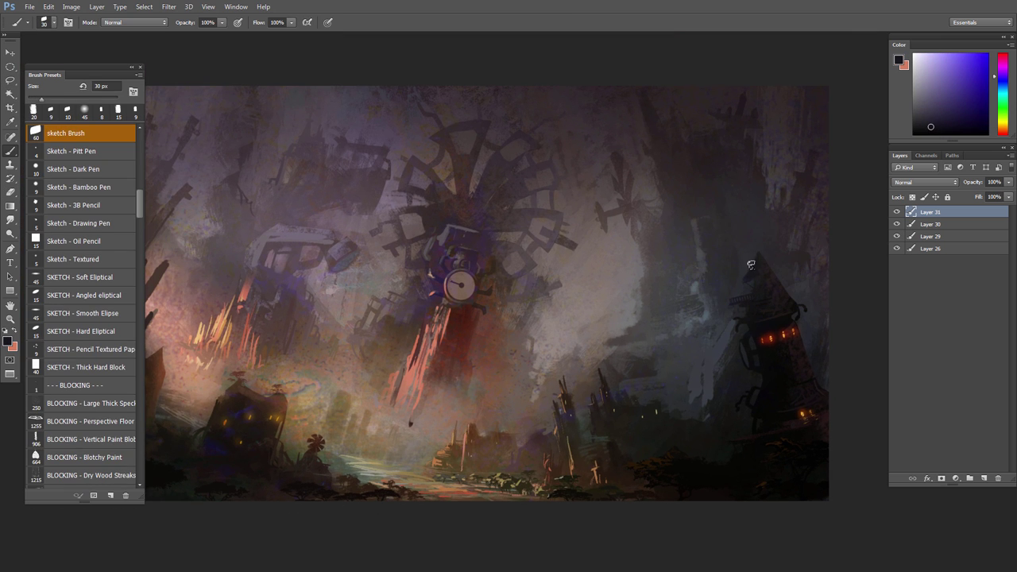
drag(753, 265, 886, 366)
Step: Choose the FX - Smoke Spatter brush, reduce it to 100 px and paint sampled dark violet smoke above the spire
drag(777, 443, 784, 549)
double_click(720, 513)
key(bracketleft)
key(bracketleft)
key(bracketleft)
key(bracketleft)
key(bracketleft)
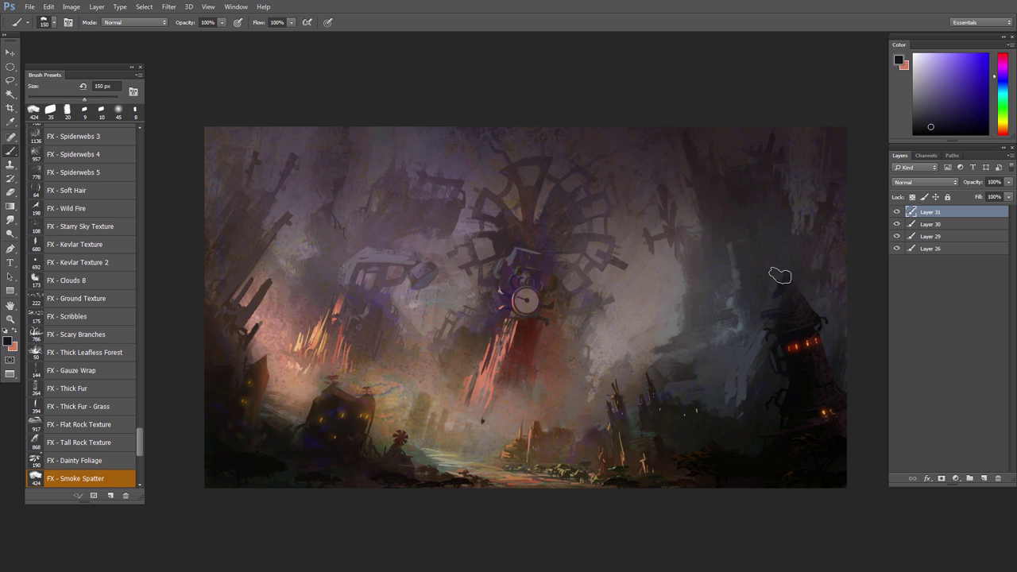
alt+click(782, 282)
key(bracketleft)
key(bracketleft)
key(bracketleft)
drag(782, 289, 777, 282)
Step: Add a new layer and paint dark smoke around the spire with the Smoke Spatter brush, varying its size
click(984, 478)
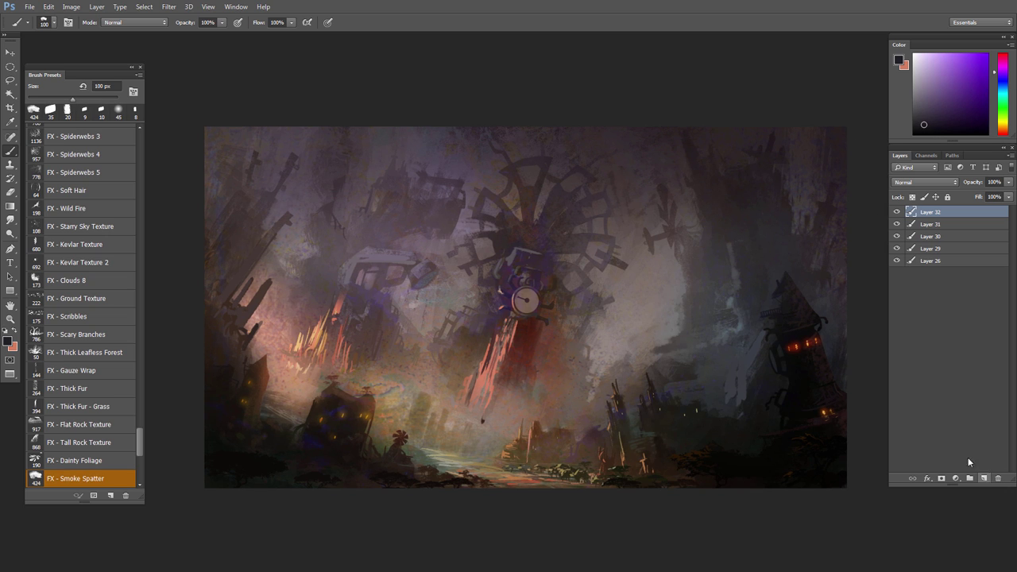
key(bracketright)
key(bracketright)
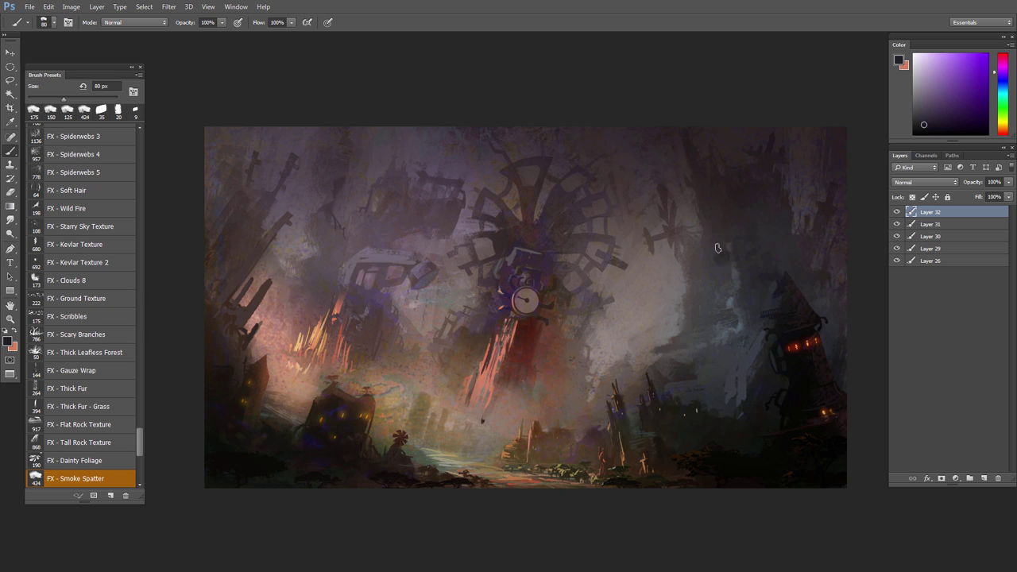
key(bracketleft)
key(bracketleft)
key(bracketleft)
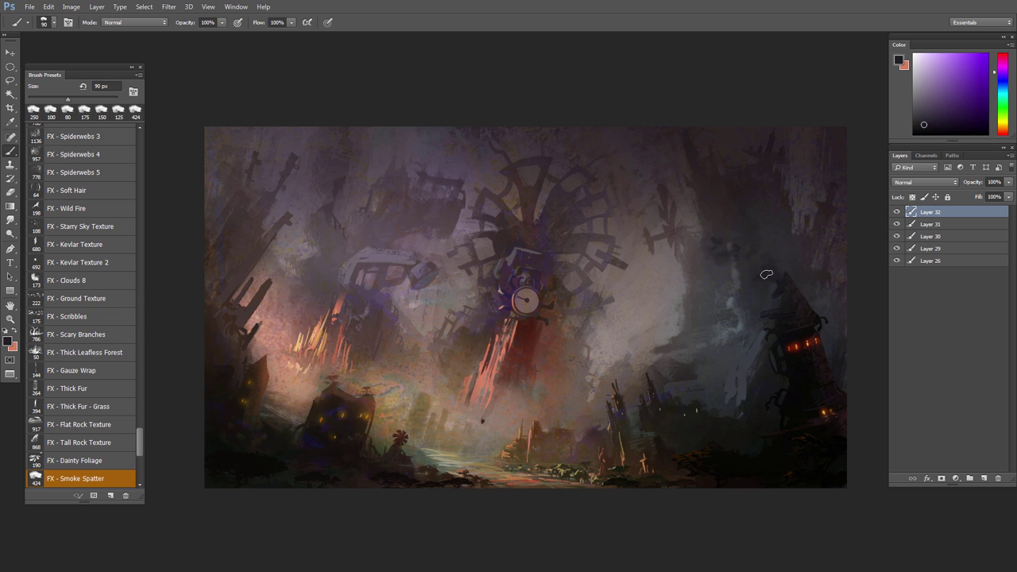
Step: Shift the smoke layer's color with Hue/Saturation to hue +68 and saturation +29
key(ctrl+u)
drag(795, 148, 618, 393)
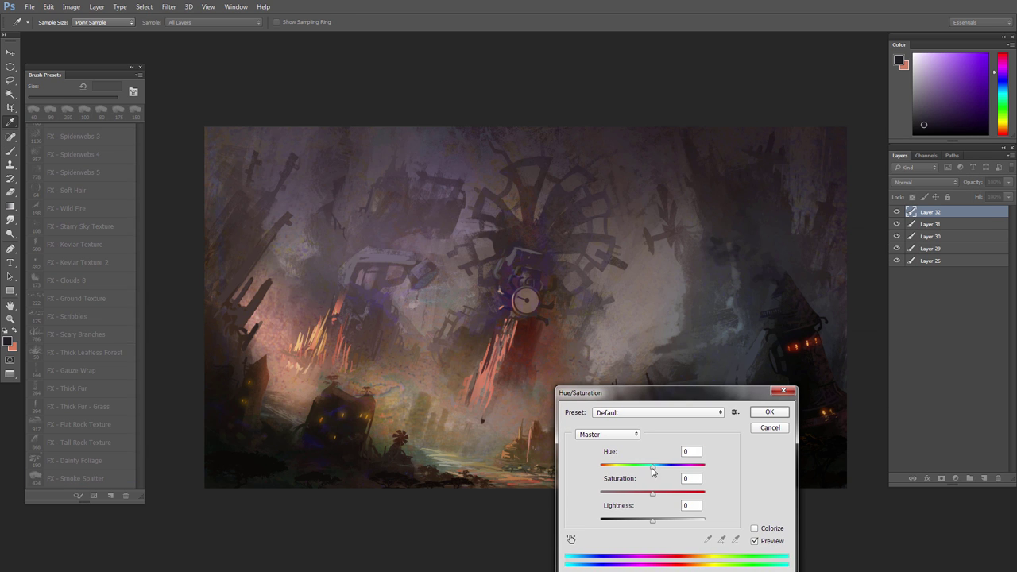
drag(653, 466, 651, 518)
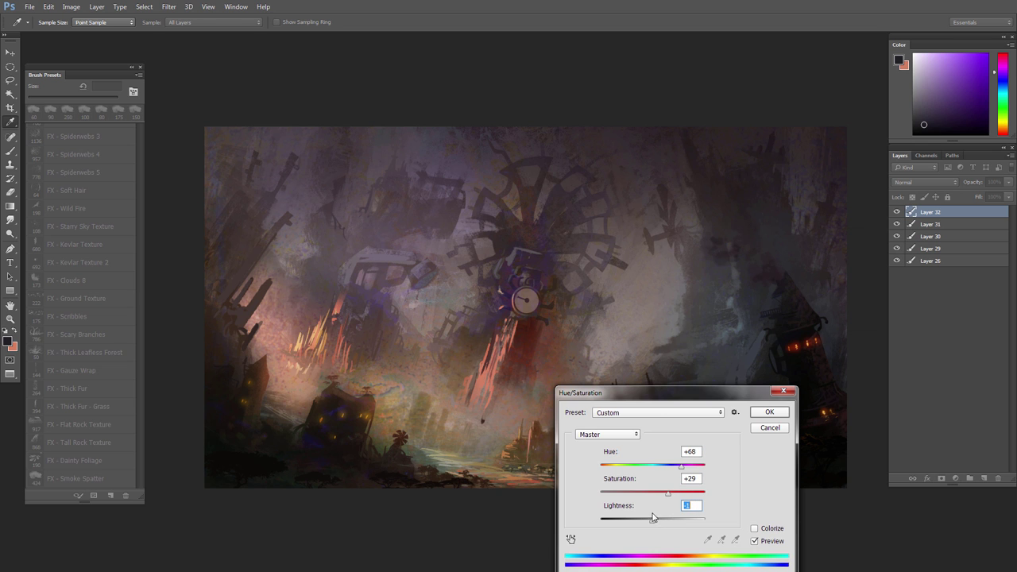
key(Return)
Step: Soften the smoke layer with the Basic - Soft Round eraser at 300 px
right_click(726, 318)
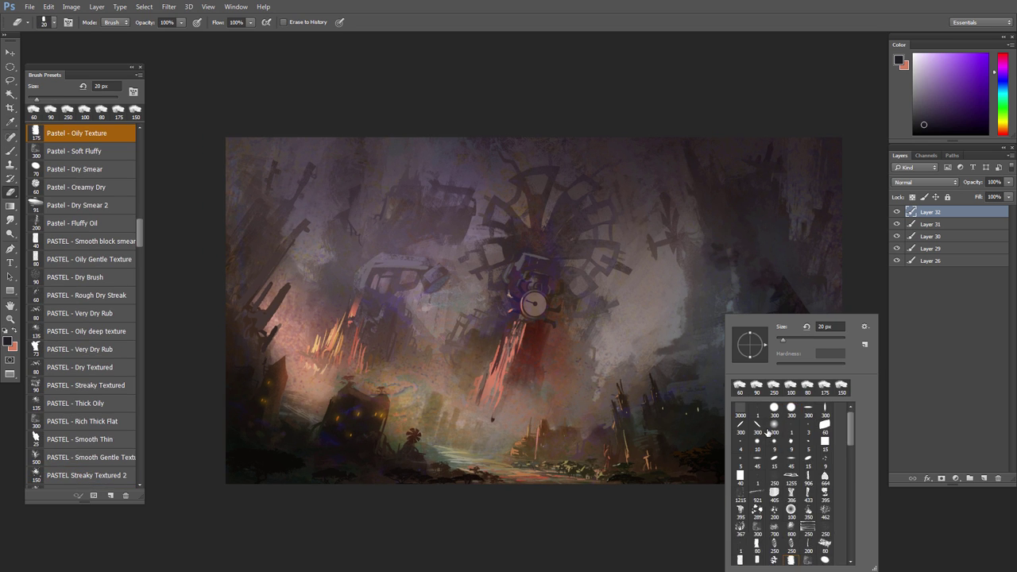
click(724, 346)
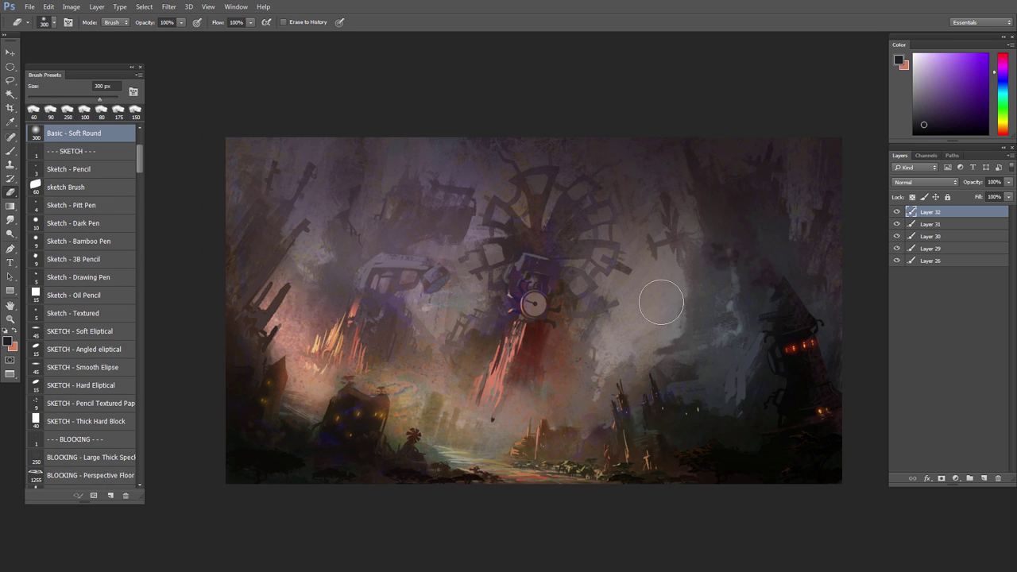
drag(715, 416, 710, 442)
drag(626, 437, 691, 436)
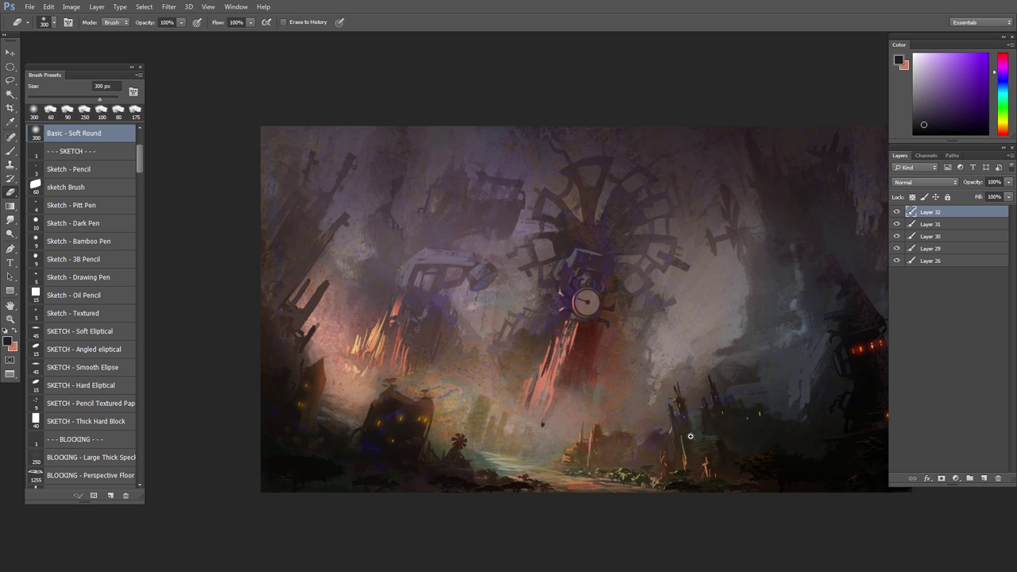
Step: Sample a dark brown from the roof of the lit house and add a new layer for its chimney smoke
scroll(421, 407, up, 1)
key(l)
key(b)
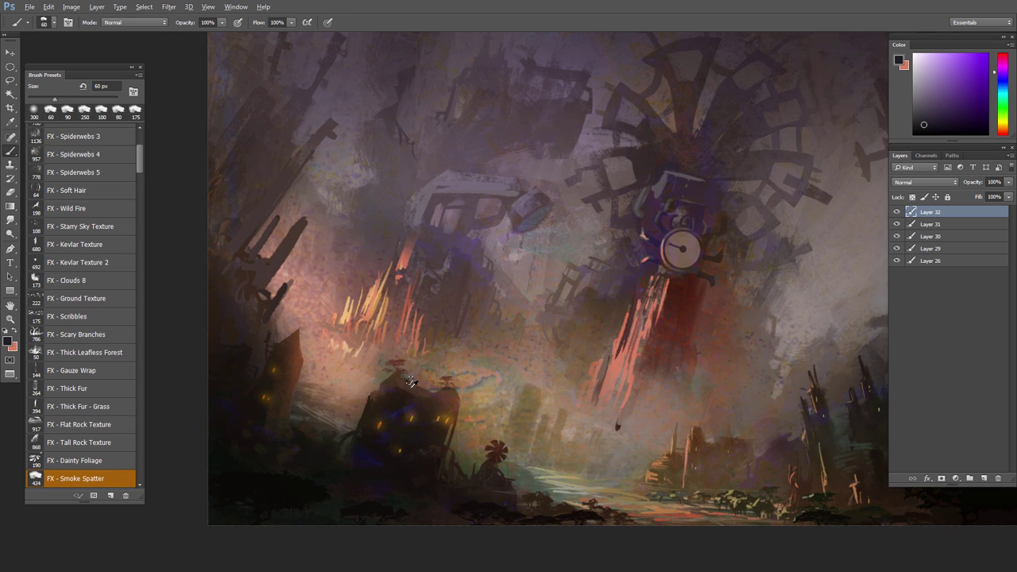
alt+click(407, 383)
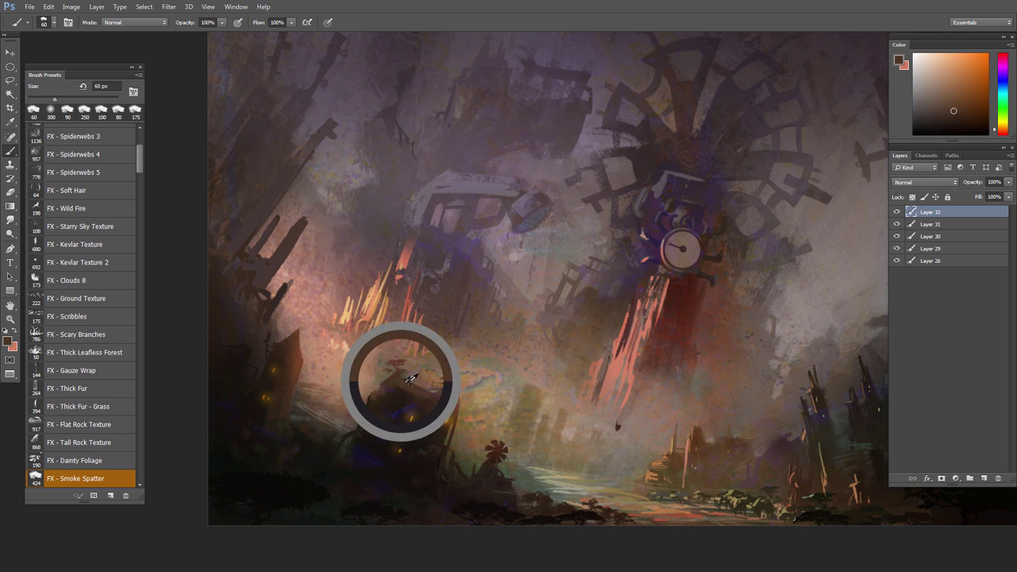
click(984, 479)
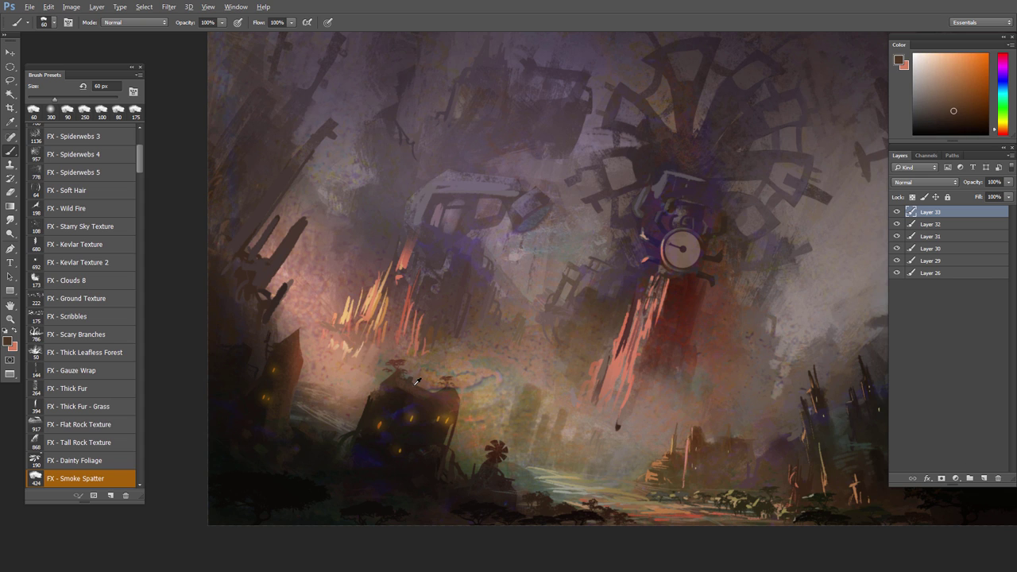
Step: Try painting a small brown puff above the house roof with the FX - Smoke Spatter brush
key(bracketright)
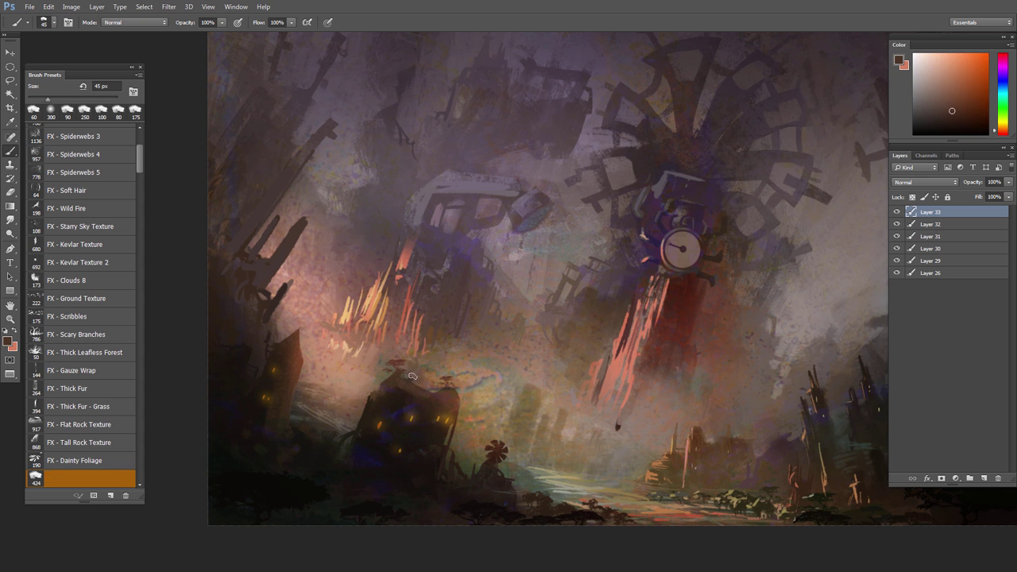
key(bracketleft)
key(bracketleft)
key(bracketleft)
key(bracketleft)
drag(413, 376, 417, 373)
key(v)
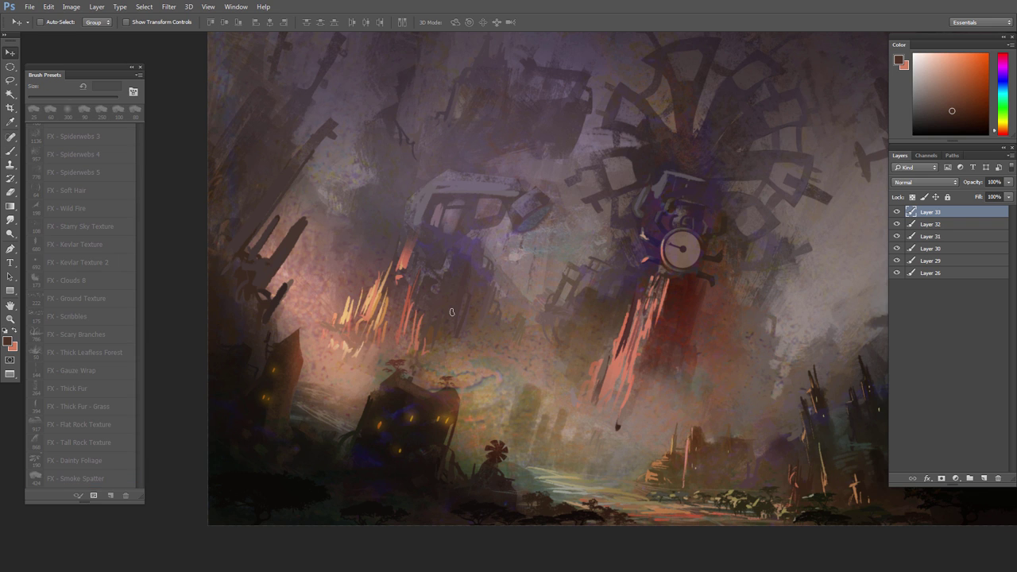
key(b)
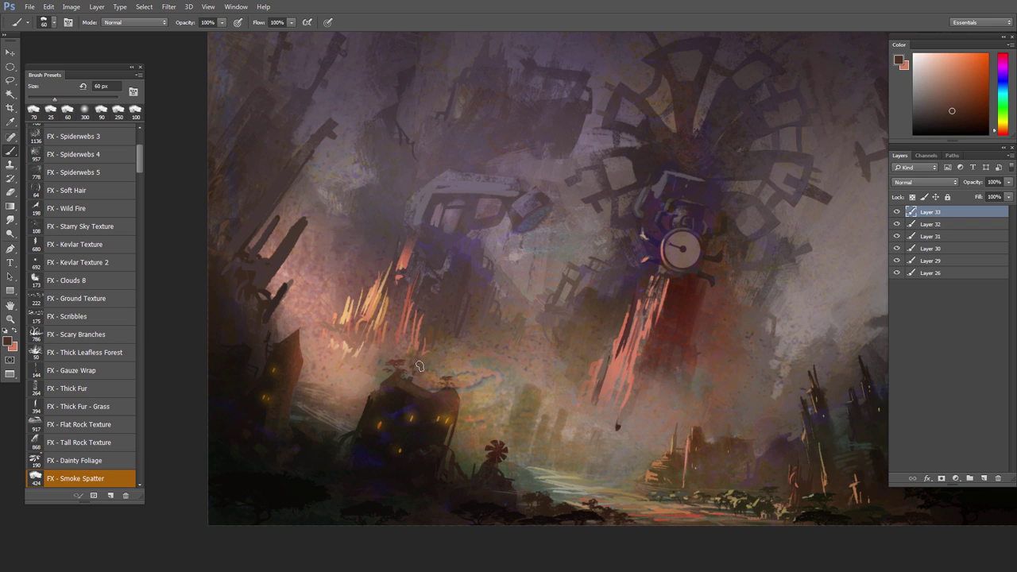
Step: Choose the FX - Clouds 8 brush and paint brown smoke trailing from the house roof, enlarging the brush up to 150 px
mouse_move(139, 170)
mouse_down()
mouse_move(151, 368)
mouse_move(141, 453)
mouse_up()
click(79, 259)
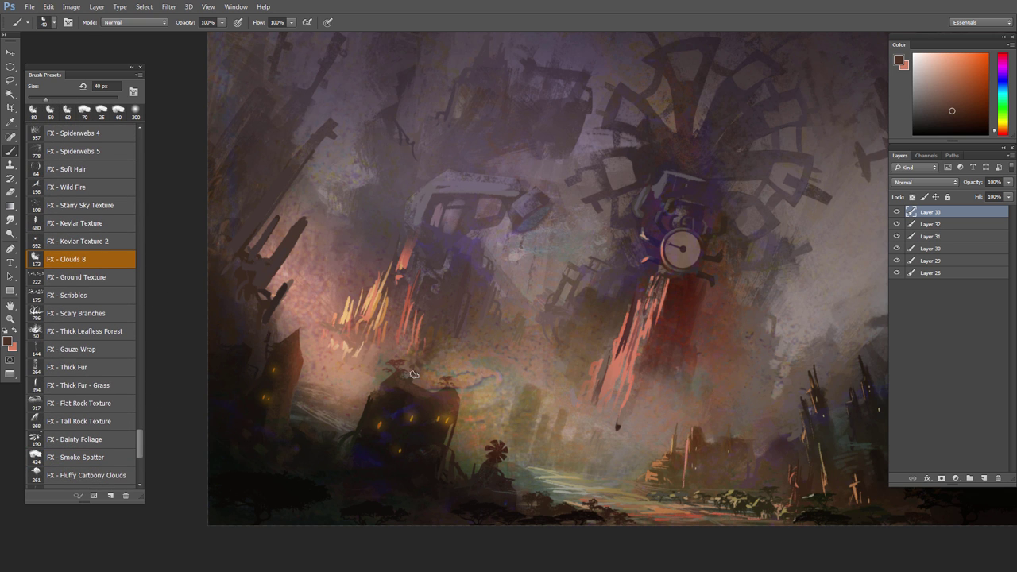
key(bracketright)
key(bracketright)
mouse_move(469, 342)
mouse_down()
mouse_move(424, 342)
mouse_move(461, 347)
mouse_move(467, 378)
mouse_move(444, 352)
mouse_up()
key(bracketright)
key(bracketright)
key(bracketright)
key(bracketright)
key(bracketleft)
drag(522, 372, 496, 342)
drag(588, 366, 547, 365)
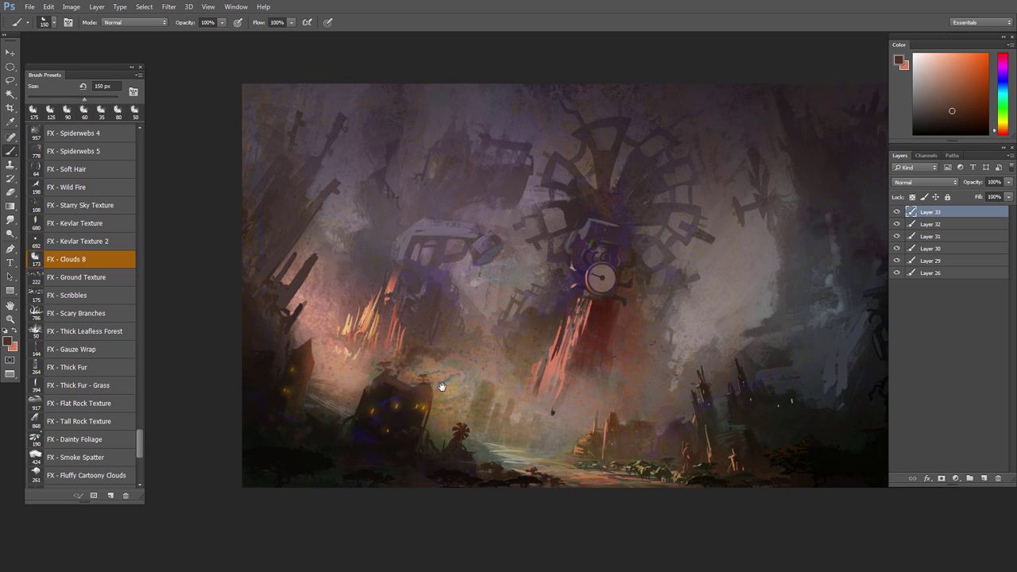
drag(403, 395, 441, 404)
key(ctrl+u)
drag(483, 203, 477, 205)
click(593, 162)
Step: Set the chimney smoke layer's blend mode to Multiply and its opacity to 52%
click(909, 186)
click(909, 188)
key(Down)
key(Down)
key(Down)
key(Down)
key(Down)
key(Down)
key(Down)
key(Down)
key(Down)
key(Down)
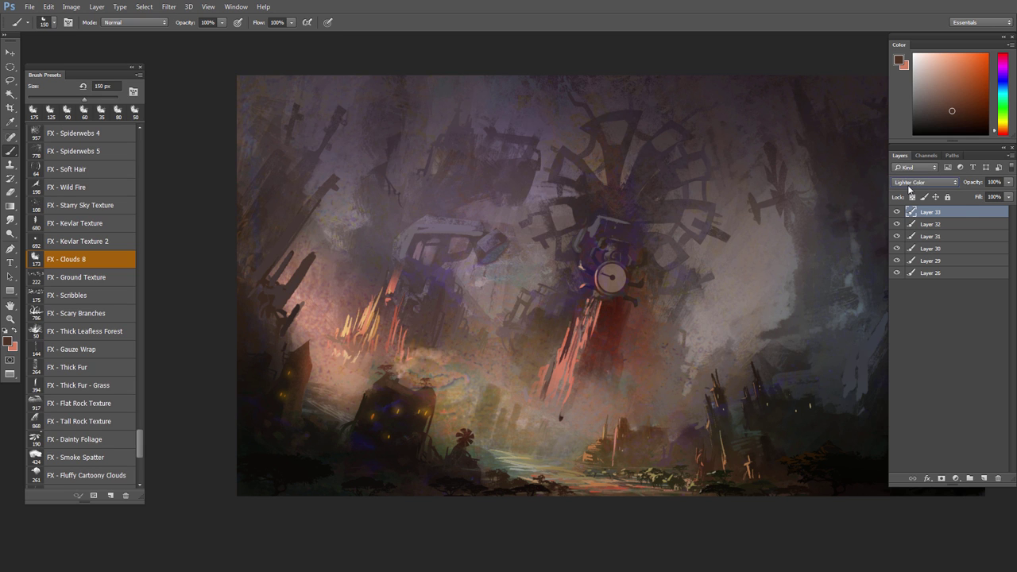
scroll(909, 188, down, 9)
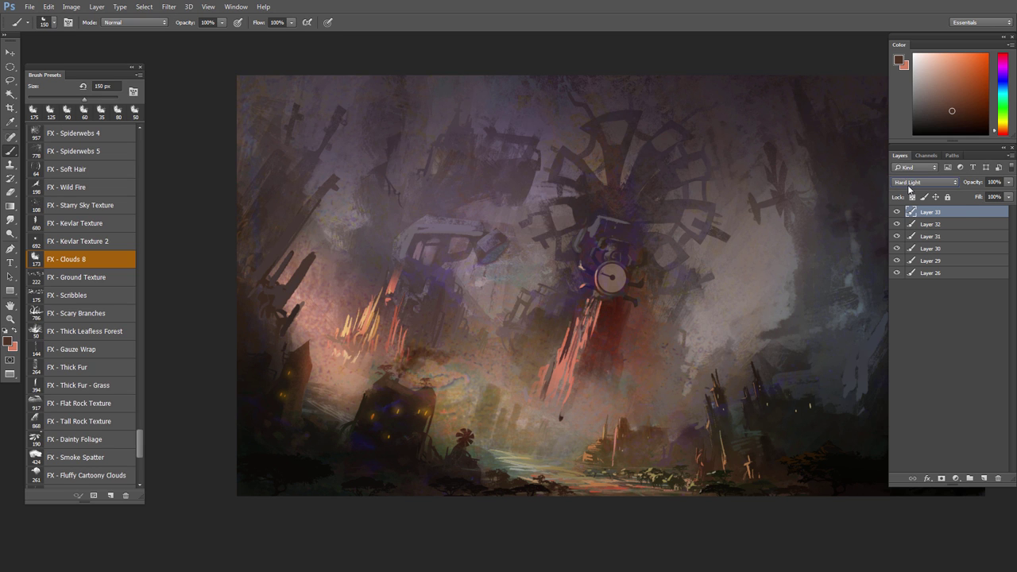
scroll(909, 188, down, 6)
click(924, 182)
click(910, 211)
drag(1009, 182, 983, 200)
click(929, 220)
Step: Shift the chimney smoke layer's hue and saturation with Hue/Saturation
key(ctrl+u)
drag(486, 199, 516, 199)
drag(485, 226, 517, 201)
drag(511, 227, 497, 228)
click(600, 144)
Step: Switch the brush to PASTEL - Very Dry Rub
drag(566, 308, 574, 270)
drag(588, 318, 509, 310)
drag(544, 350, 558, 371)
scroll(558, 371, down, 1)
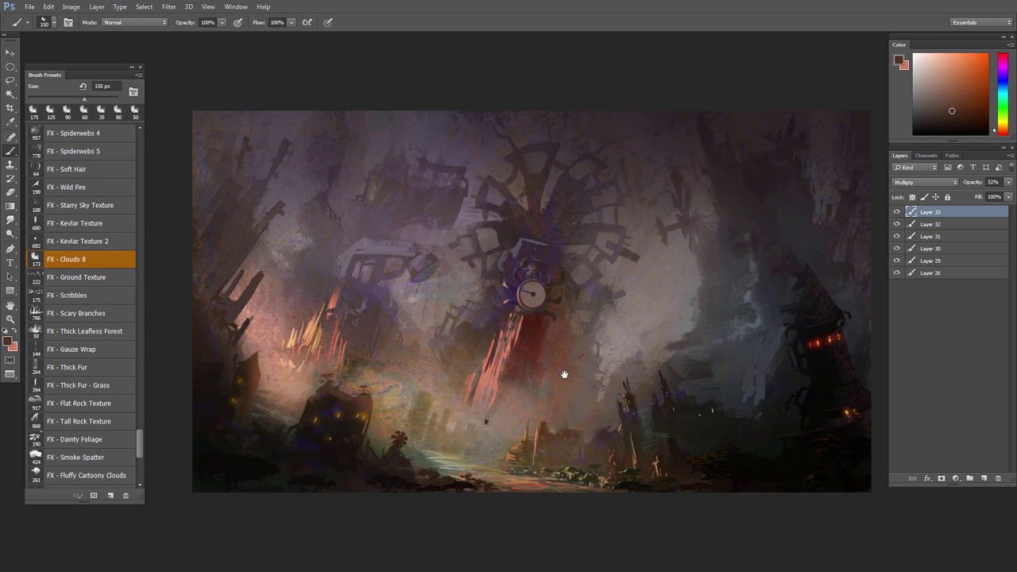
scroll(540, 376, up, 1)
right_click(538, 377)
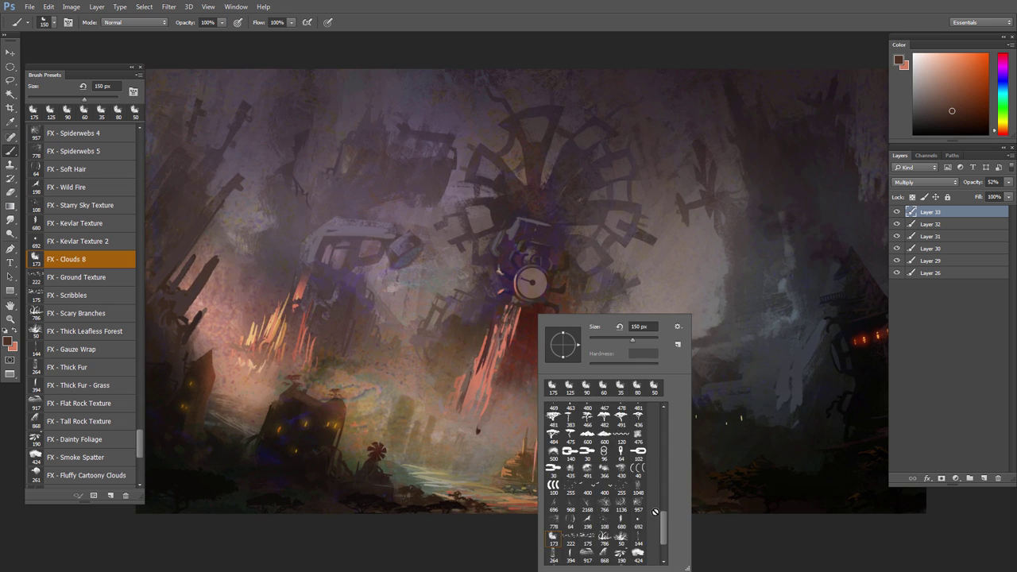
drag(665, 421, 667, 456)
click(604, 451)
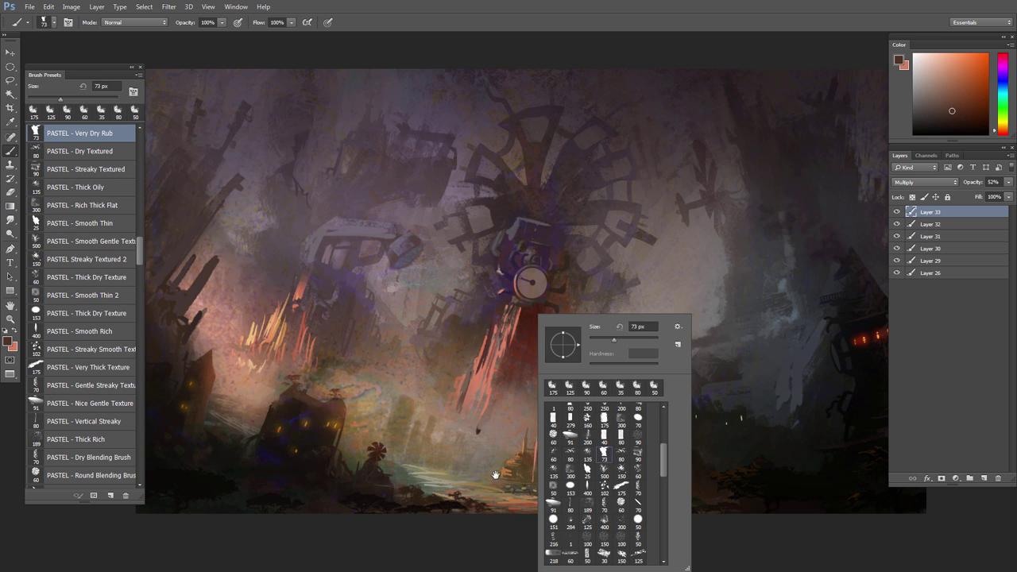
click(495, 475)
Step: Merge all visible layers and add a new empty layer on top
key(ctrl+shift+e)
click(984, 478)
scroll(661, 447, up, 1)
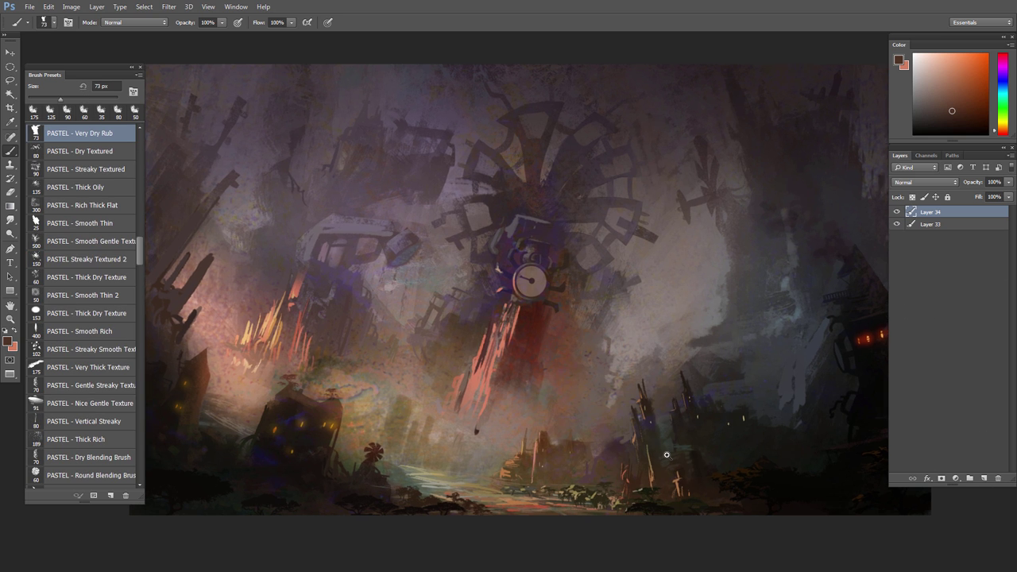
Step: Sample a muted purple-grey and paint dry texture on the cap above the clock with a reduced brush
drag(458, 403, 466, 440)
alt+click(510, 225)
key(bracketleft)
key(bracketleft)
key(bracketleft)
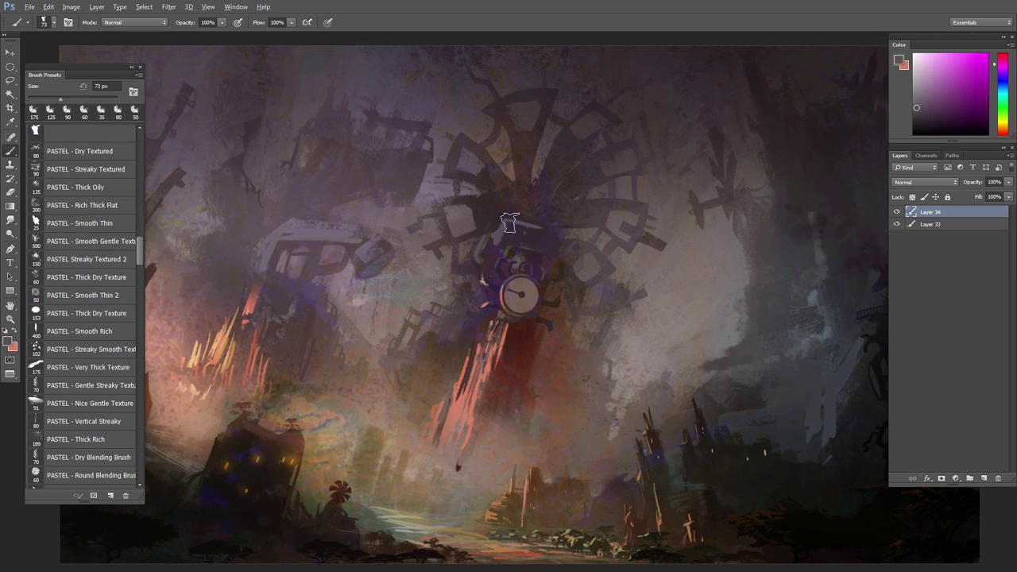
drag(510, 222, 504, 238)
key(bracketleft)
key(bracketleft)
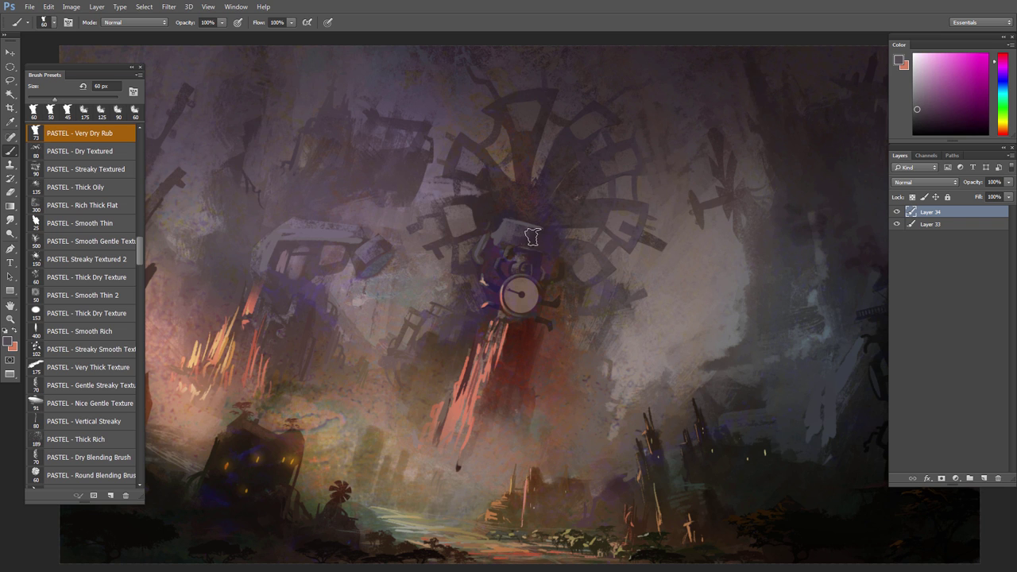
Step: Refine the tower cap and the forms above the clock face with sampled tones and a smaller brush
alt+click(535, 238)
alt+click(491, 247)
key(bracketleft)
key(bracketleft)
key(bracketleft)
mouse_move(498, 237)
mouse_down()
mouse_move(509, 228)
mouse_move(534, 294)
mouse_up()
Step: Sample a lighter grey and paint fine highlights on the cap and wheel blades with the brush at 10 px
alt+click(511, 225)
key(bracketleft)
key(bracketleft)
alt+click(507, 237)
key(bracketright)
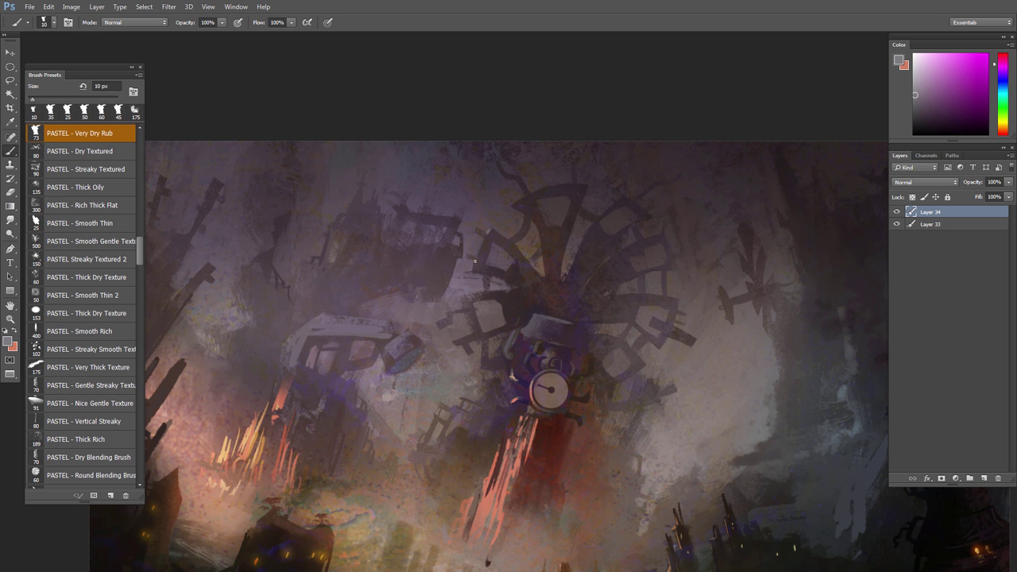
drag(457, 289, 447, 280)
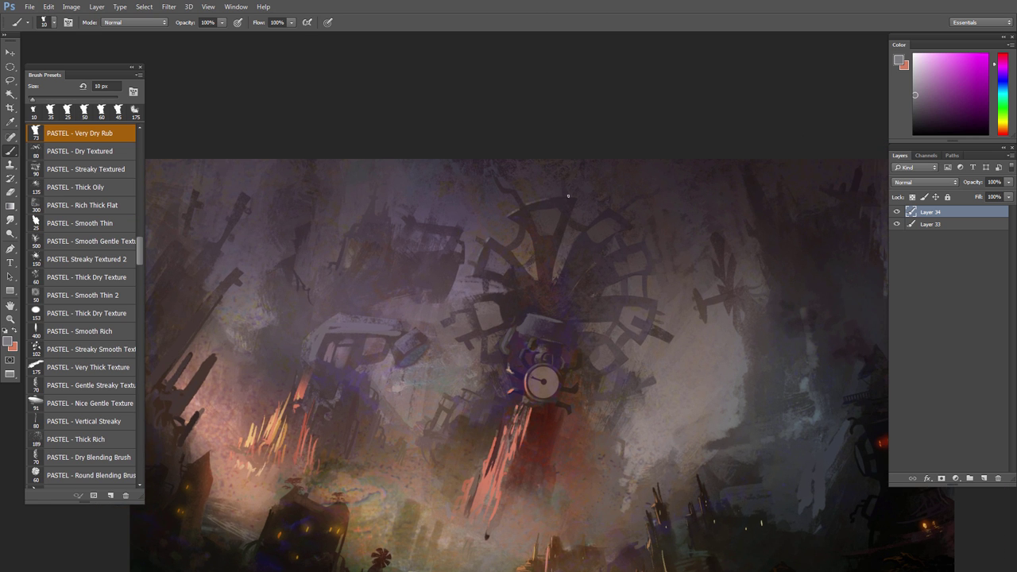
Step: Soften the upper wheel blade with the Basic - Soft Round eraser at 100 px and add sampled pale lavender edge highlights
key(e)
key(bracketleft)
key(bracketleft)
key(bracketleft)
key(bracketleft)
key(bracketleft)
drag(557, 217, 546, 236)
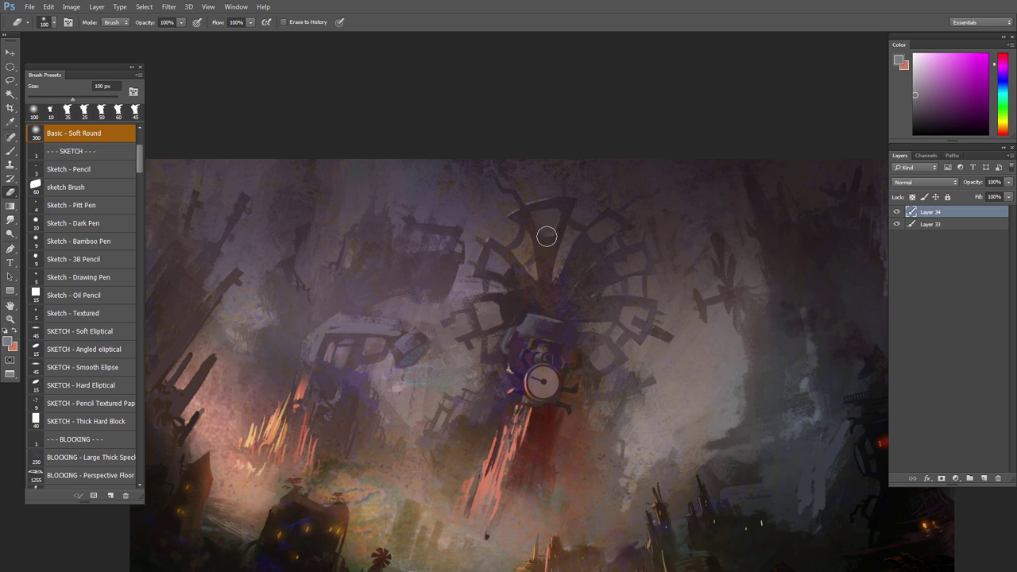
key(b)
alt+click(461, 295)
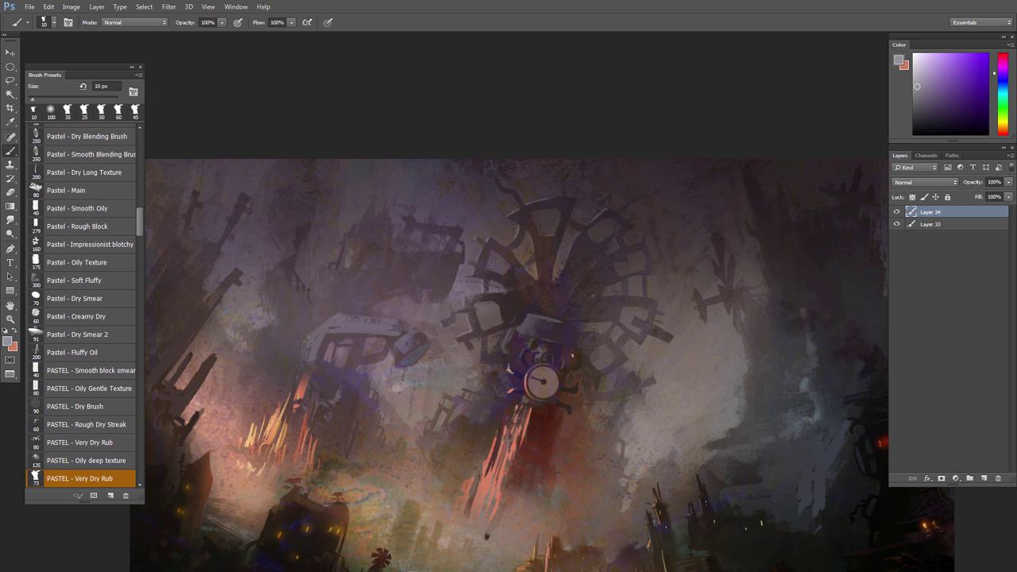
Step: Add a new layer, make a circular selection in the sky beside the wheel and fill it with pale moon texture at 250 px
key(ctrl+minus)
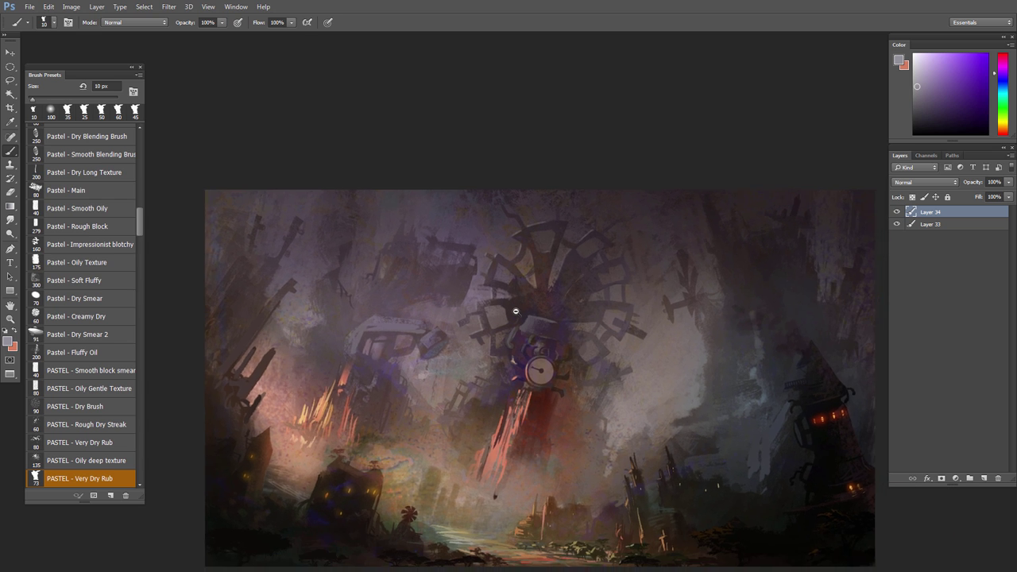
key(ctrl+shift+alt+n)
key(m)
mouse_move(509, 265)
mouse_down()
mouse_move(546, 307)
mouse_move(508, 286)
mouse_move(567, 265)
mouse_move(652, 277)
mouse_move(556, 267)
mouse_move(669, 276)
mouse_up()
key(b)
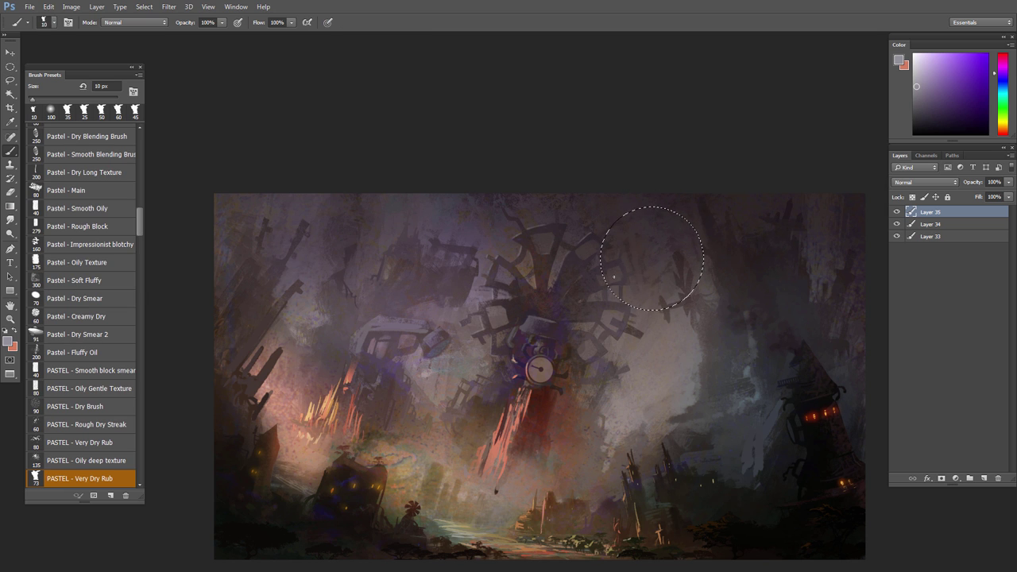
drag(624, 216, 684, 314)
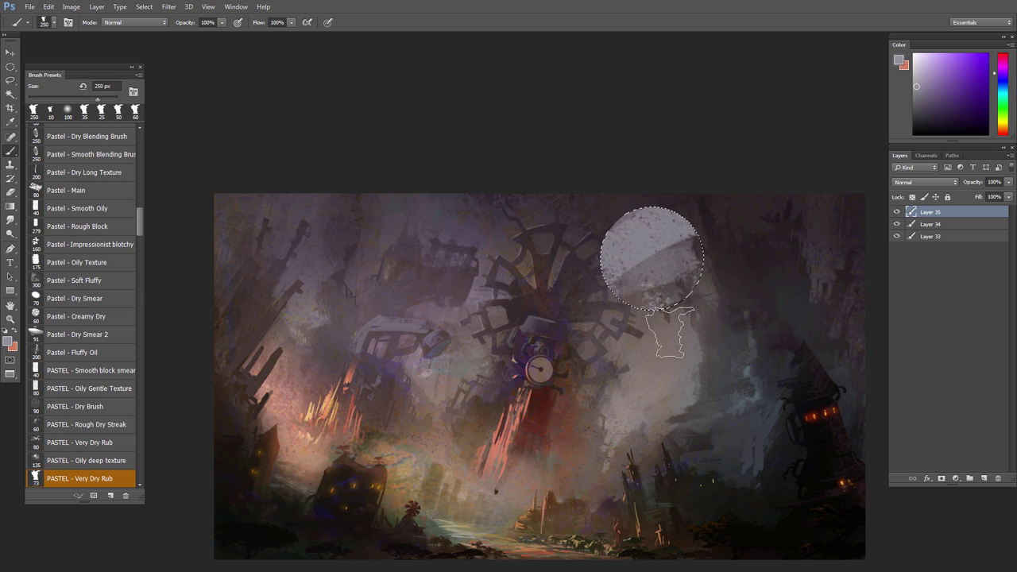
mouse_move(627, 266)
mouse_down()
mouse_move(666, 290)
mouse_move(718, 297)
mouse_up()
Step: Erase the shaded side of the moon with a dry textured eraser at 200 px
key(e)
right_click(665, 231)
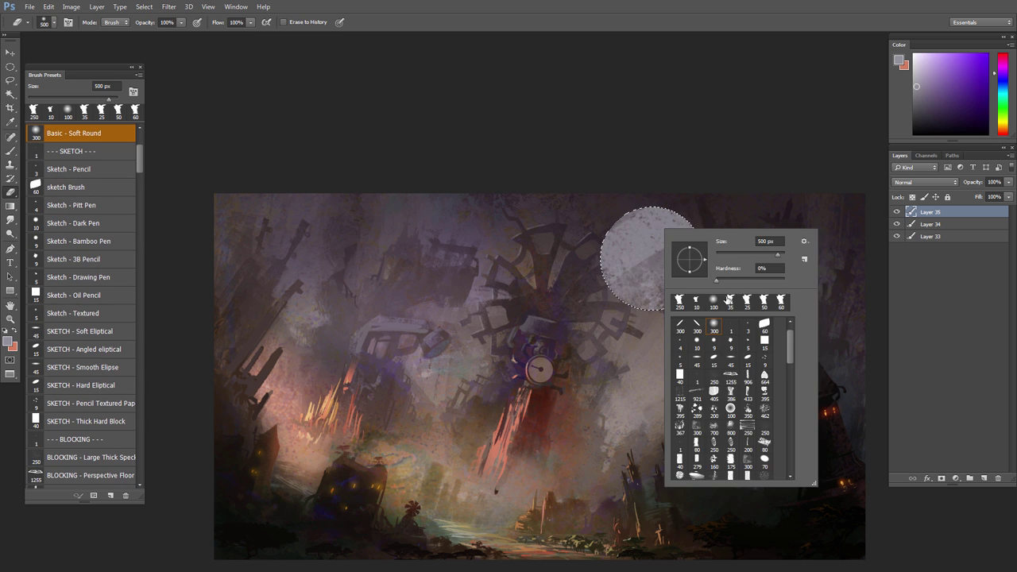
double_click(765, 412)
drag(676, 210, 707, 283)
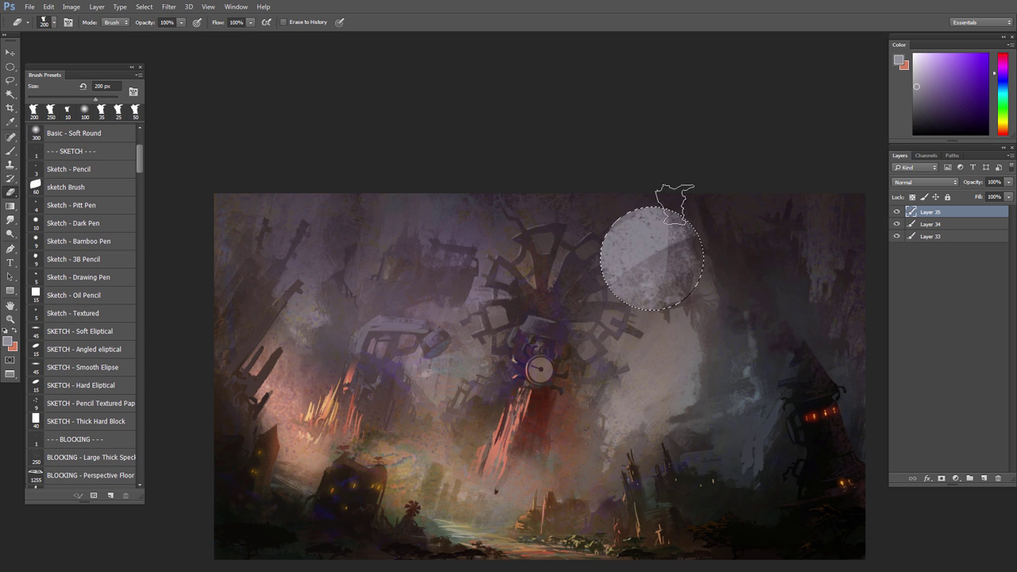
Step: Paint mottled crater texture inside the moon selection with sampled greys, varying the brush size
key(b)
alt+click(667, 230)
mouse_move(662, 291)
mouse_down()
mouse_move(656, 247)
mouse_move(624, 263)
mouse_move(683, 230)
mouse_move(656, 220)
mouse_move(646, 288)
mouse_move(642, 242)
mouse_move(626, 279)
mouse_move(641, 238)
mouse_move(634, 288)
mouse_move(671, 237)
mouse_move(647, 289)
mouse_move(688, 235)
mouse_move(666, 300)
mouse_move(635, 284)
mouse_move(640, 297)
mouse_move(660, 218)
mouse_move(640, 203)
mouse_move(648, 256)
mouse_move(640, 284)
mouse_move(650, 273)
mouse_move(636, 244)
mouse_move(632, 253)
mouse_move(645, 296)
mouse_up()
alt+click(654, 241)
key(bracketleft)
key(bracketleft)
key(bracketleft)
key(bracketleft)
key(bracketleft)
alt+click(627, 279)
key(bracketright)
key(bracketright)
alt+click(675, 256)
key(bracketleft)
key(bracketleft)
alt+click(674, 265)
alt+click(639, 212)
alt+click(660, 231)
Step: Fade the moon's edge with the dry textured eraser, clear the selection and set the moon layer to Color Dodge
key(e)
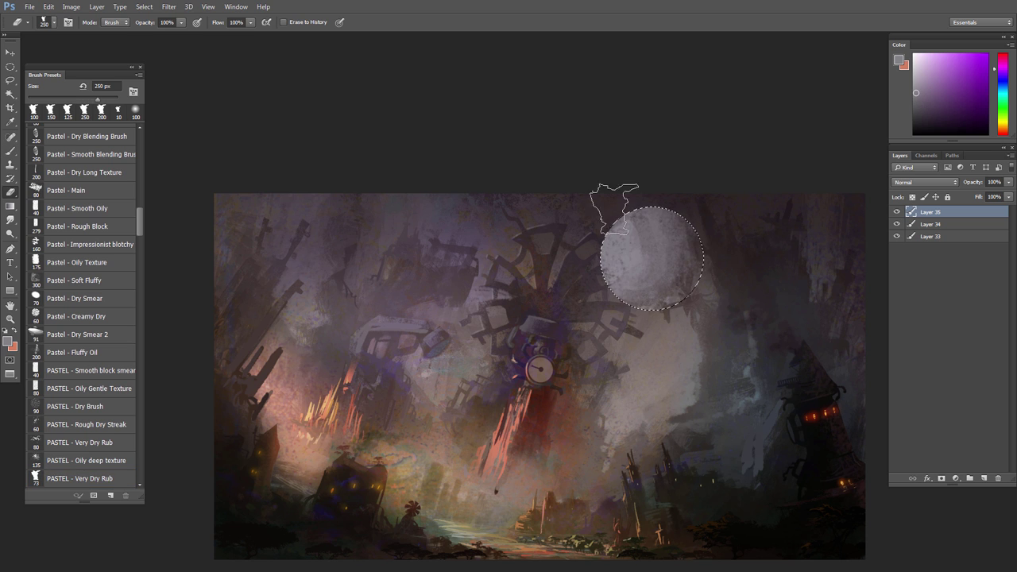
scroll(658, 347, down, 2)
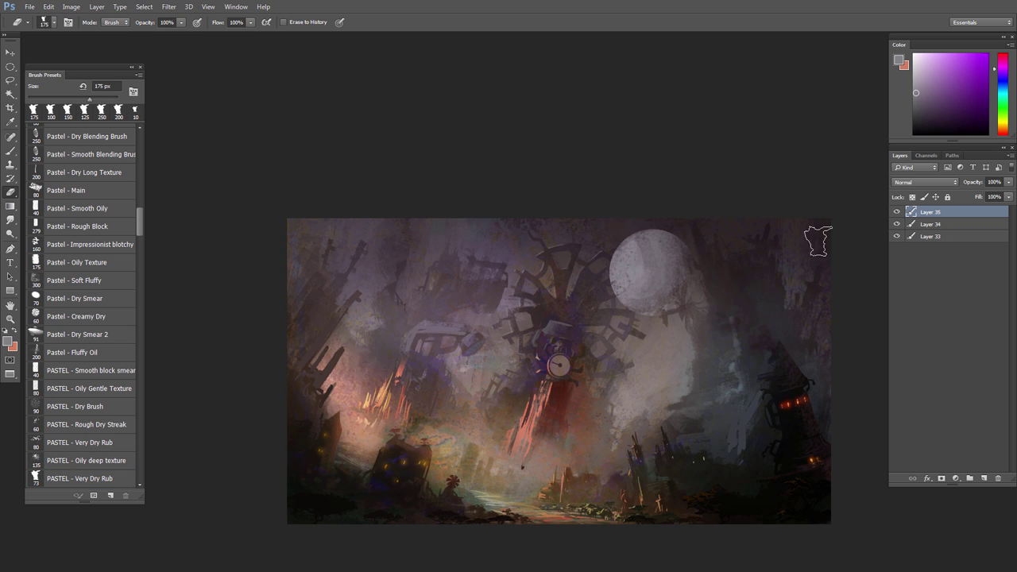
scroll(901, 184, down, 9)
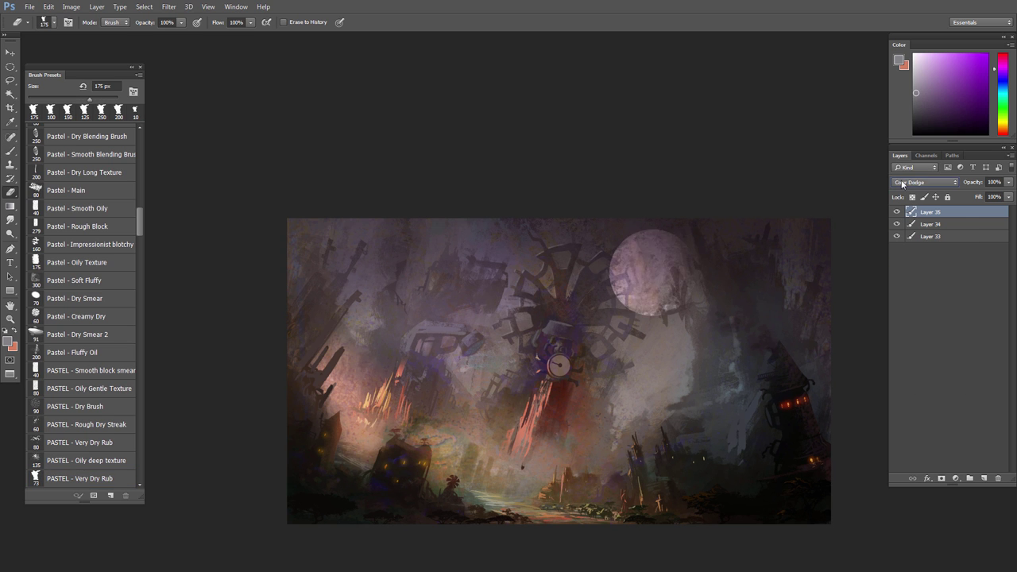
Step: Flip the canvas horizontally and shift the moon slightly within the sky
drag(632, 308, 608, 316)
key(F2)
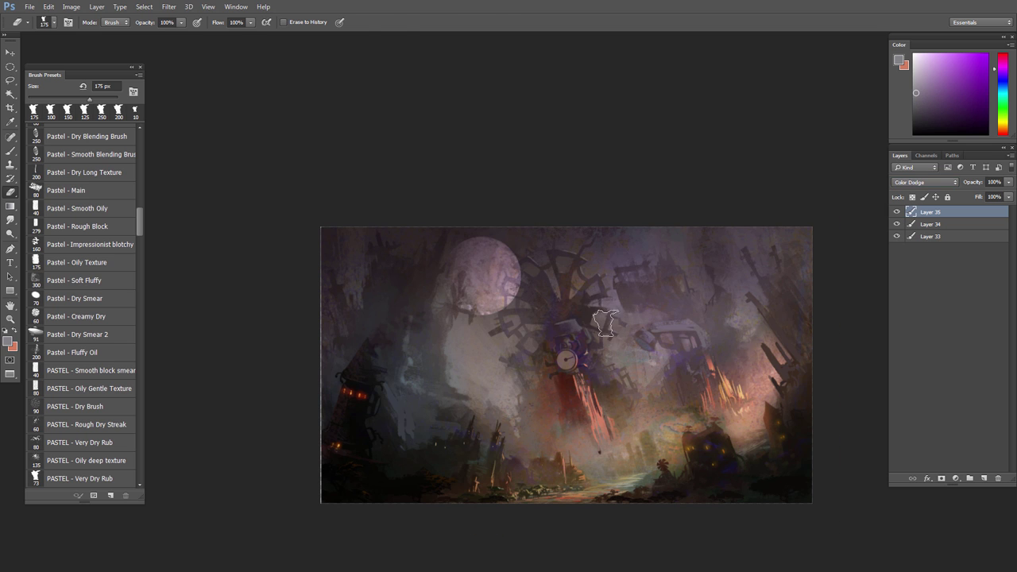
key(v)
mouse_move(485, 279)
mouse_down()
mouse_move(506, 259)
mouse_move(489, 286)
mouse_up()
Step: Adjust the moon layer's hue and lower its lightness with Hue/Saturation, then move the moon closer to the wheel
key(ctrl+u)
drag(445, 124, 663, 413)
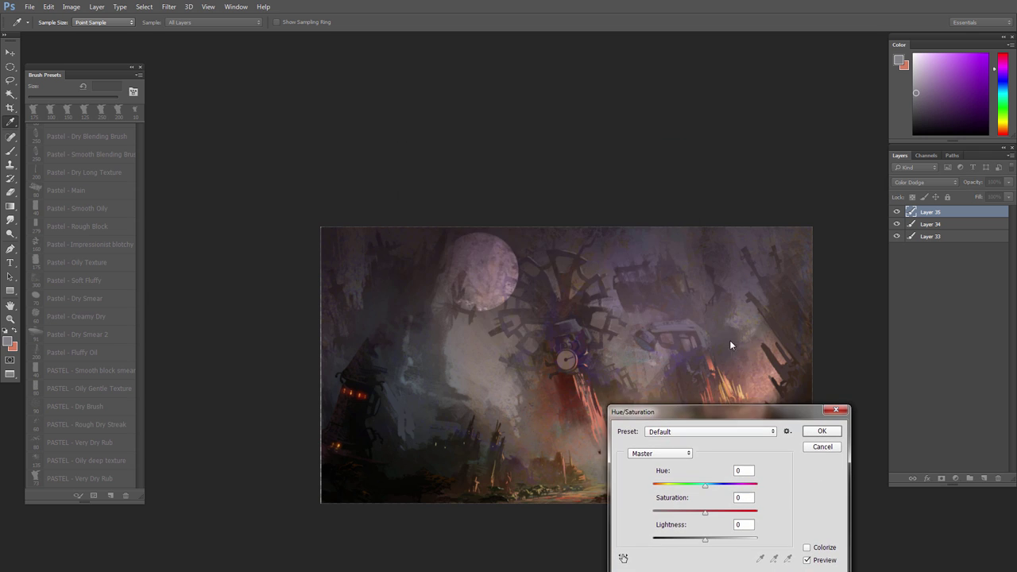
scroll(663, 273, down, 1)
drag(705, 486, 696, 488)
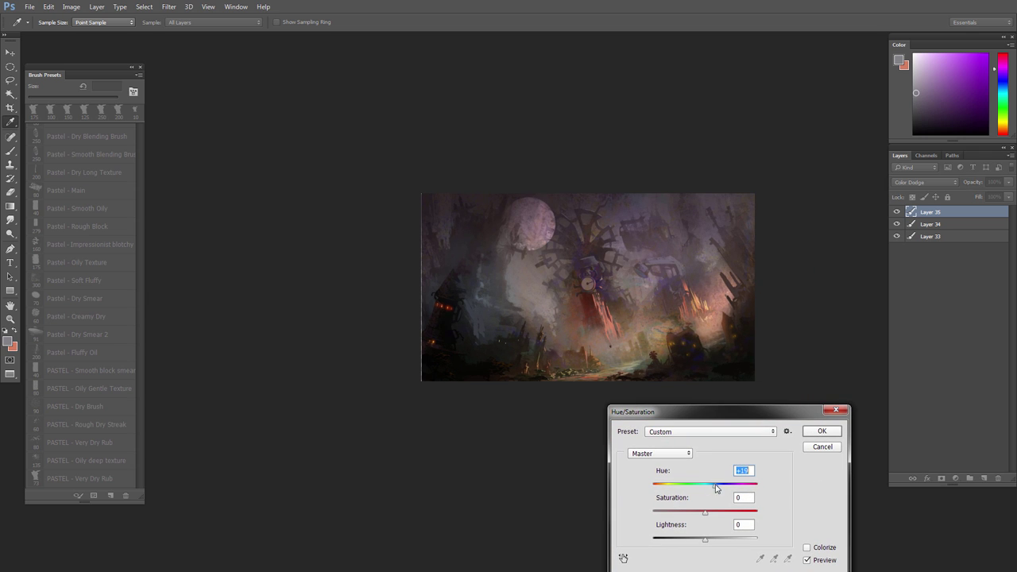
mouse_move(706, 539)
mouse_down()
mouse_move(692, 541)
mouse_move(701, 539)
mouse_up()
click(812, 433)
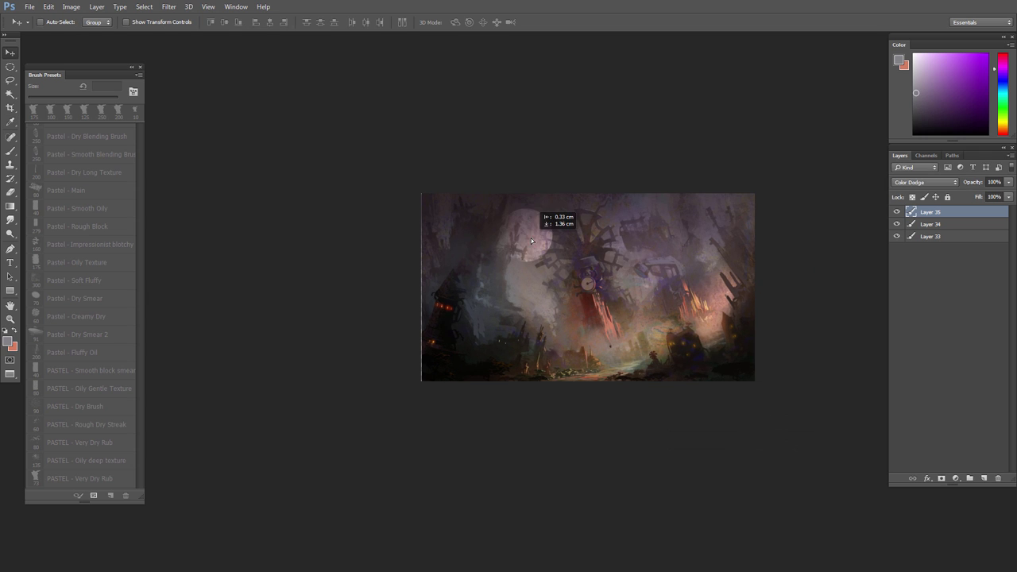
mouse_move(531, 237)
mouse_down()
mouse_move(659, 227)
mouse_move(544, 239)
mouse_up()
Step: Erase the moon where it overlaps the wheel's upper blade, using a much smaller dry textured eraser
scroll(558, 232, up, 5)
key(e)
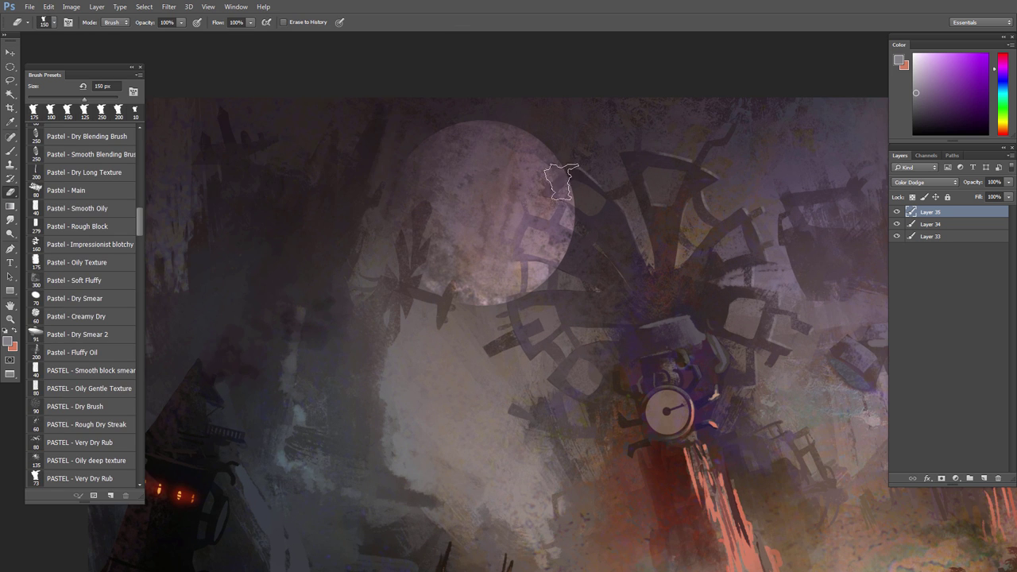
key(bracketleft)
key(bracketleft)
key(bracketleft)
key(bracketleft)
key(bracketleft)
key(bracketleft)
key(bracketleft)
key(bracketleft)
key(bracketleft)
key(bracketleft)
drag(570, 178, 548, 193)
Step: Erase the moon where it overlaps the wheel's outer blades, using the dry textured eraser at about 15 to 20 px
key(bracketleft)
key(bracketleft)
mouse_move(553, 229)
mouse_down()
mouse_move(564, 208)
mouse_move(557, 228)
mouse_up()
key(bracketright)
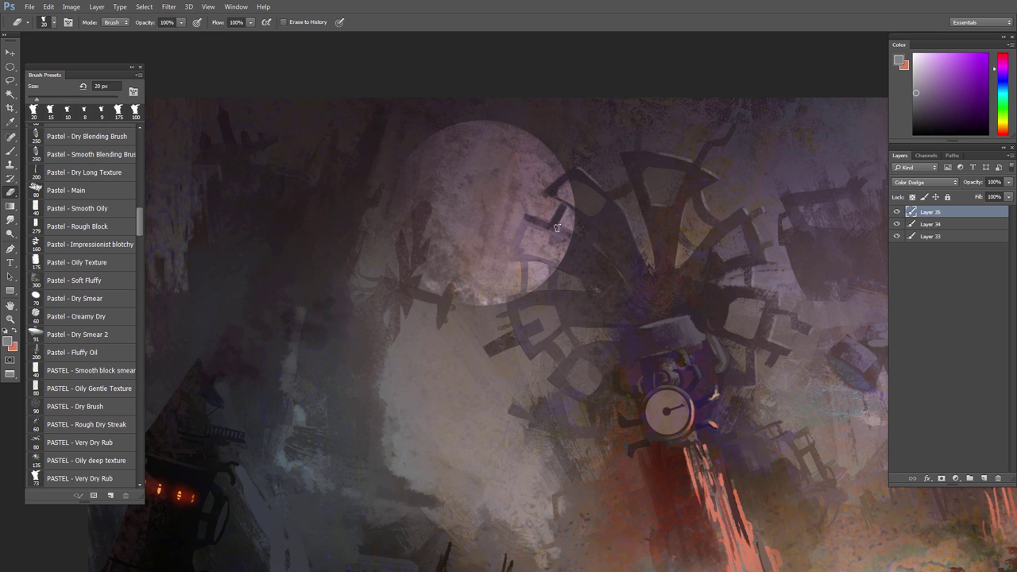
drag(513, 253, 526, 219)
key(bracketright)
drag(512, 254, 534, 256)
key(bracketleft)
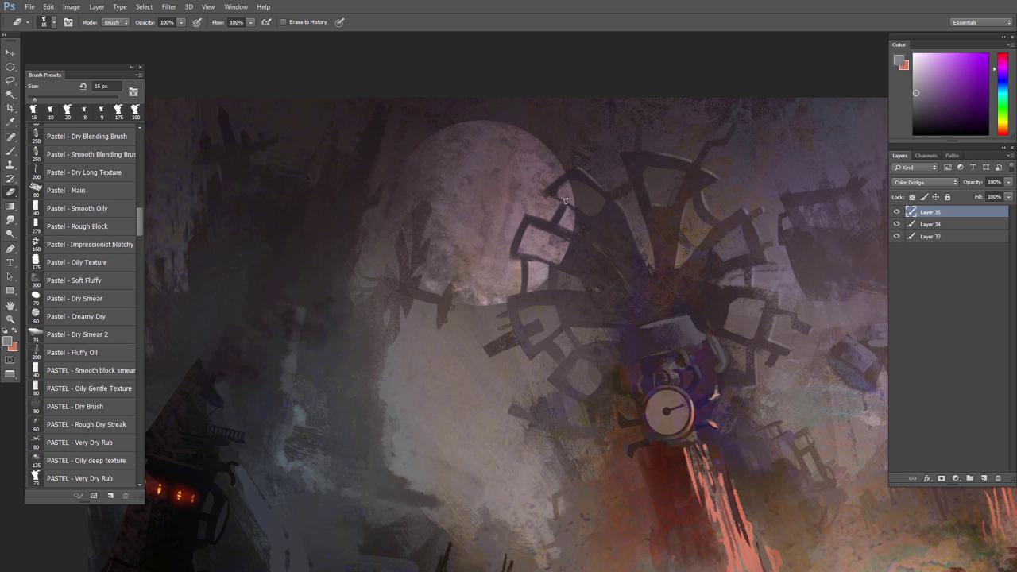
drag(563, 203, 559, 200)
scroll(516, 271, down, 1)
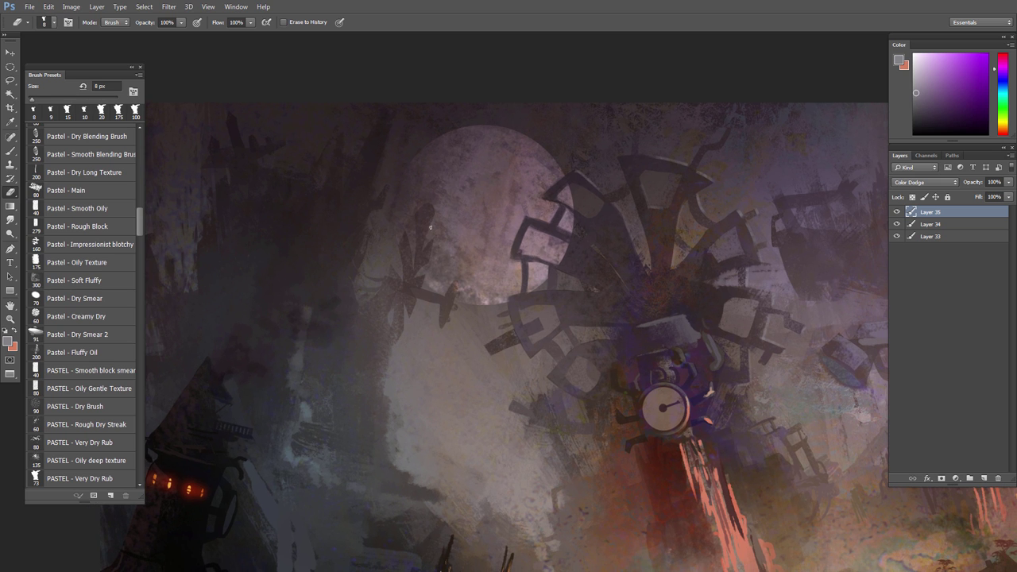
Step: Erase the moon over the small windmill silhouette beside it with the dry textured eraser at 10 px
key(bracketright)
key(bracketright)
key(bracketright)
key(bracketright)
drag(426, 208, 419, 217)
drag(443, 311, 445, 315)
scroll(472, 312, down, 4)
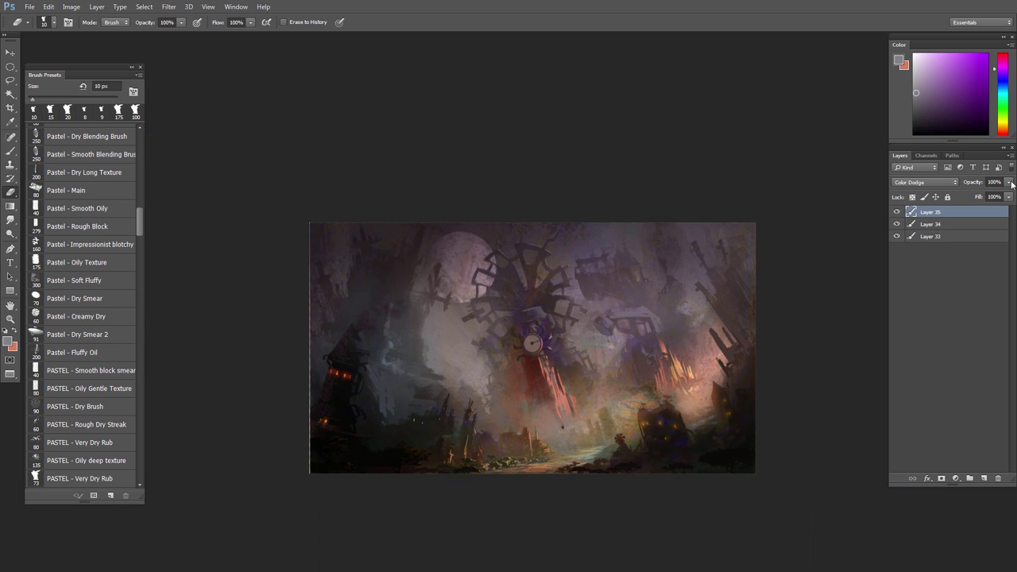
Step: Lower the moon layer's opacity to 57% and make a small circular selection in the sky below the moon
drag(1009, 182, 986, 197)
drag(484, 336, 523, 337)
key(m)
drag(395, 300, 433, 338)
Step: Paint a small textured second moon inside the circular selection with PASTEL - Very Dry Rub in sampled pale tones, and refine it with the eraser
key(b)
alt+click(897, 212)
alt+click(896, 215)
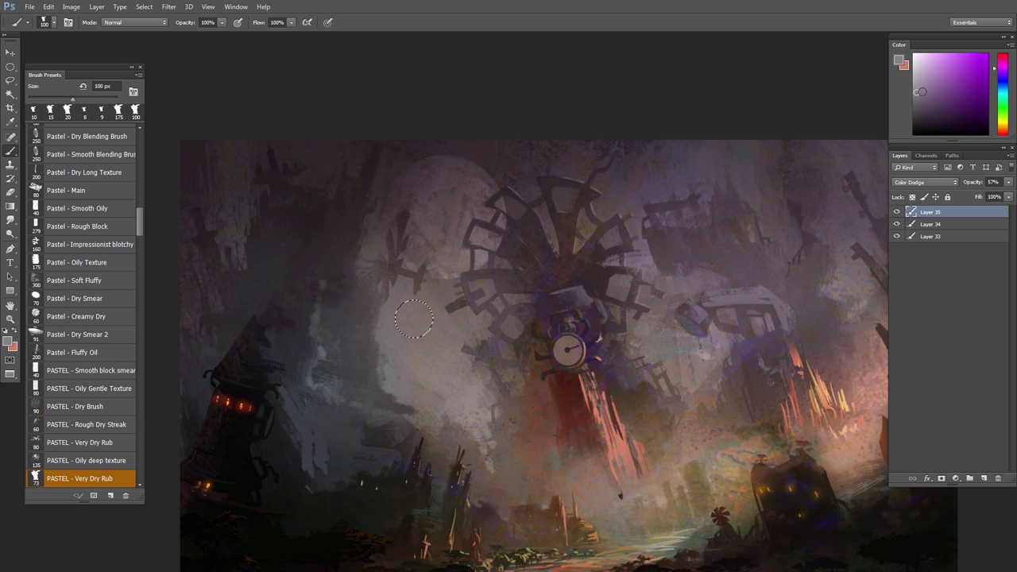
key(e)
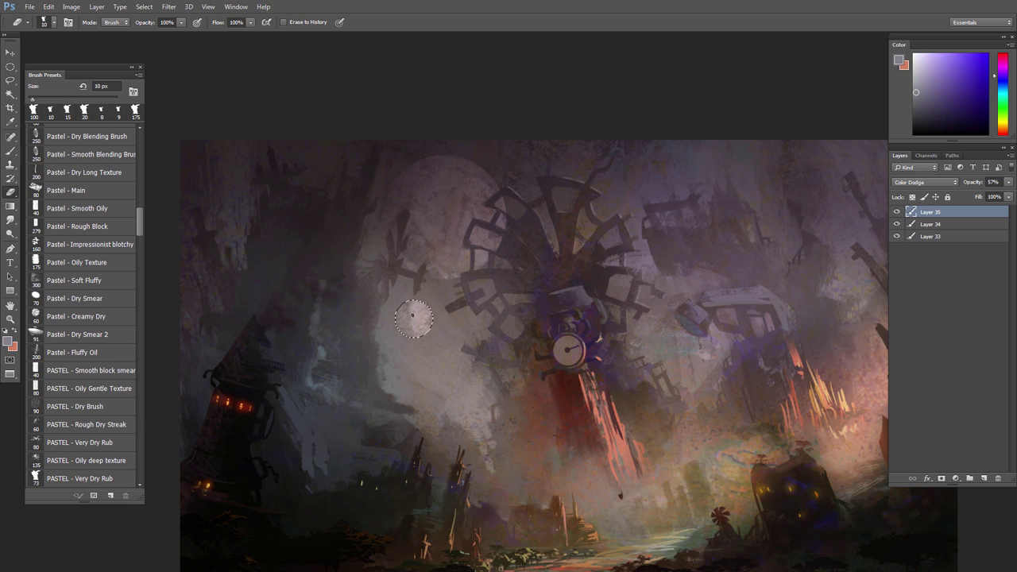
key(b)
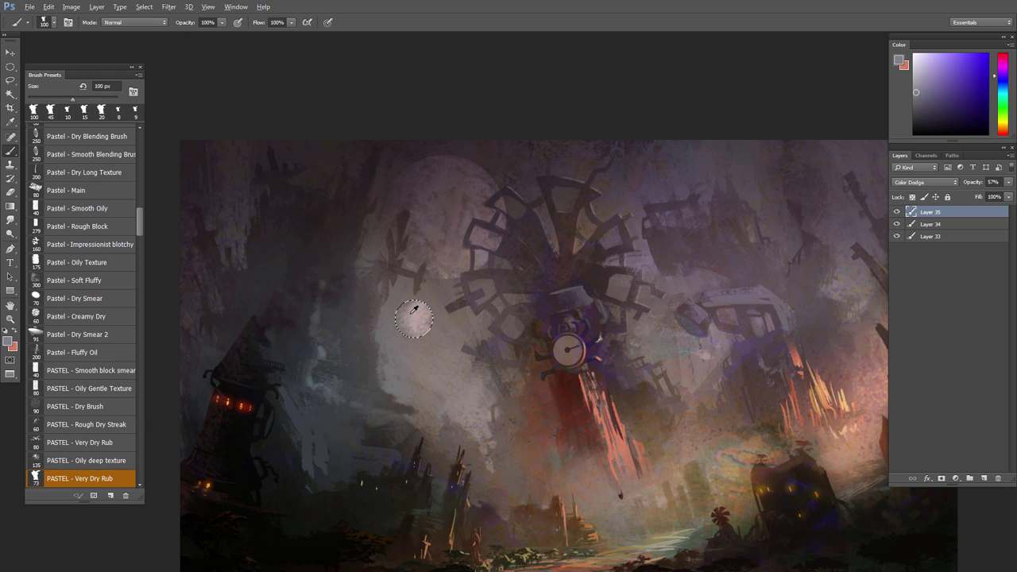
alt+click(412, 312)
key(e)
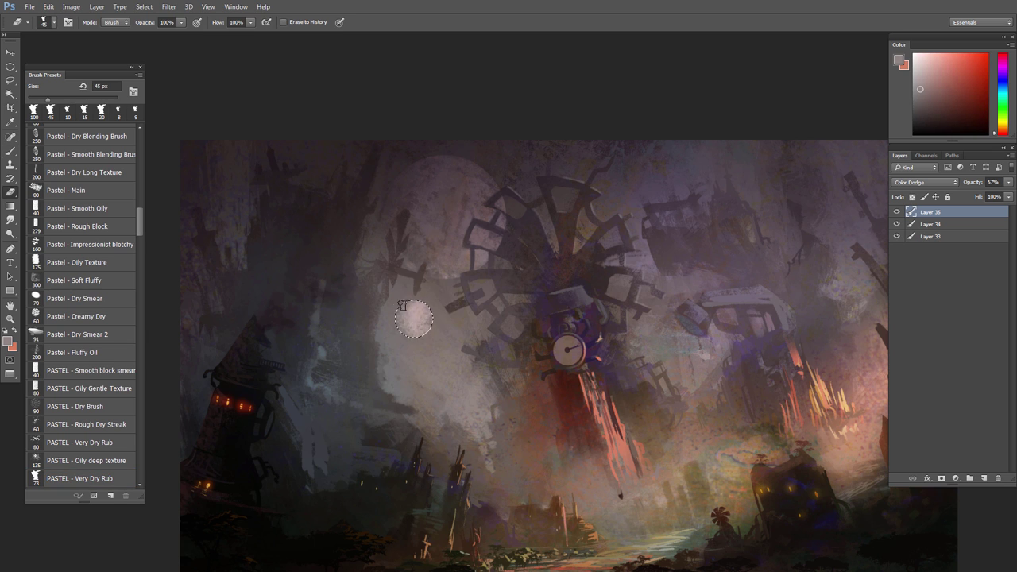
key(b)
alt+click(417, 306)
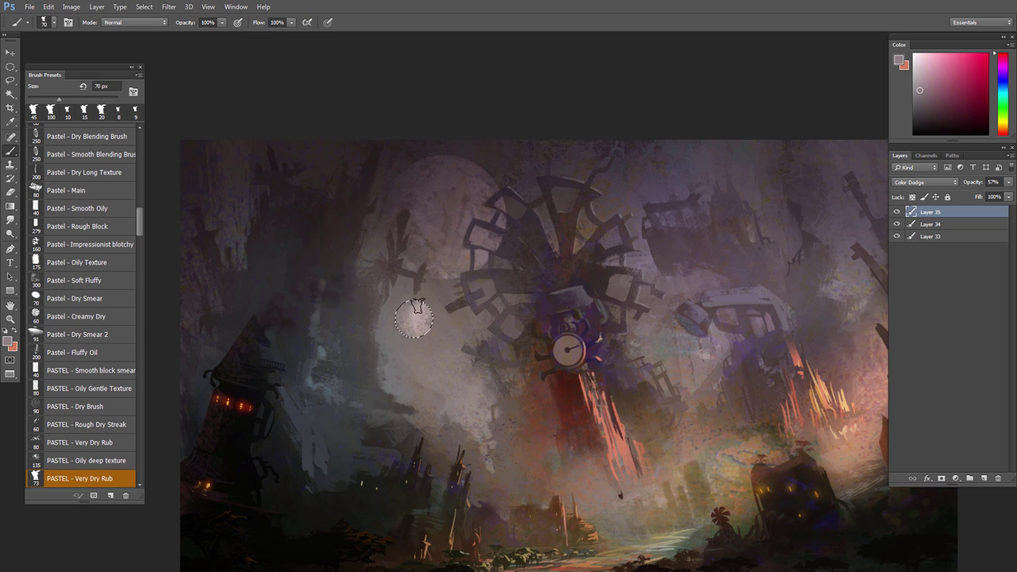
alt+click(413, 317)
alt+click(399, 298)
key(])
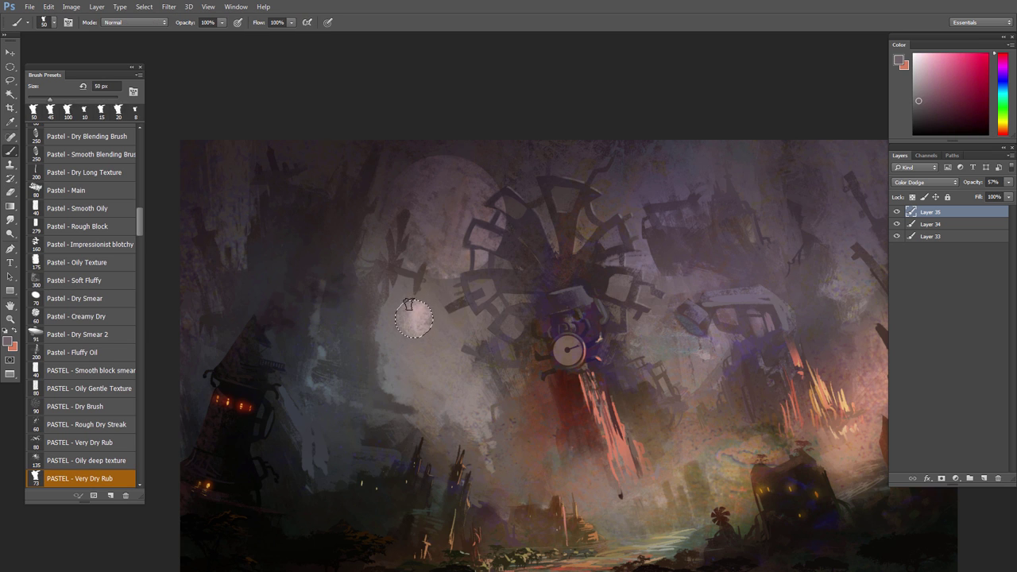
key(e)
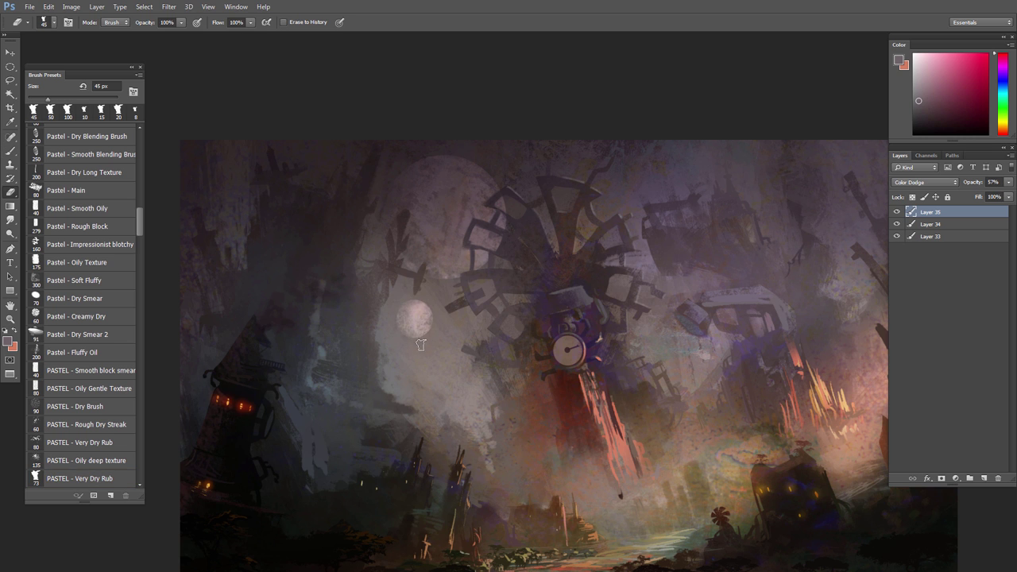
Step: Sample the moon's greyish violet for the brush with the moon layer isolated, and show all layers again
scroll(421, 344, down, 2)
scroll(423, 318, up, 3)
key(b)
scroll(415, 332, down, 2)
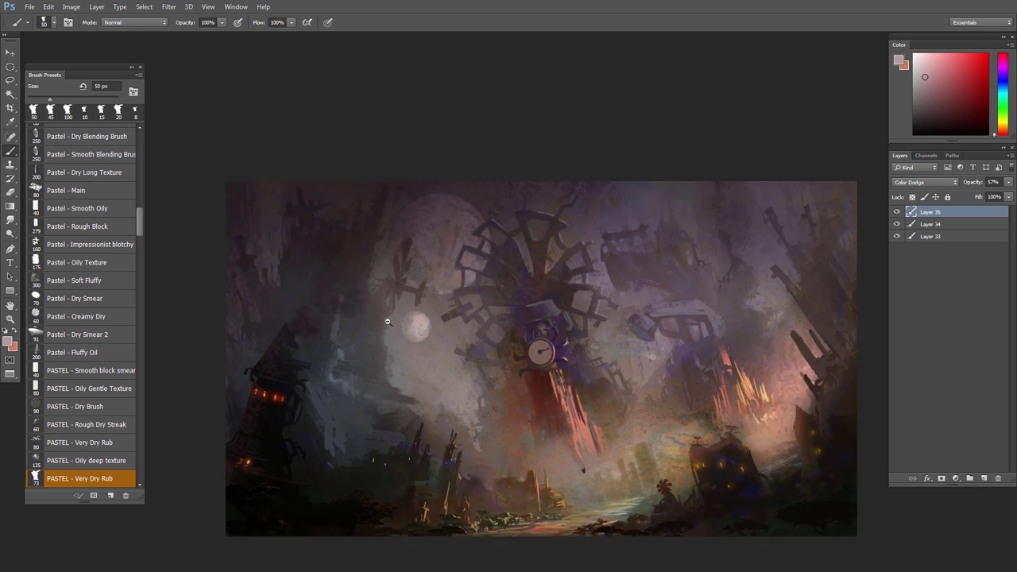
alt+click(897, 211)
alt+click(602, 261)
alt+click(897, 212)
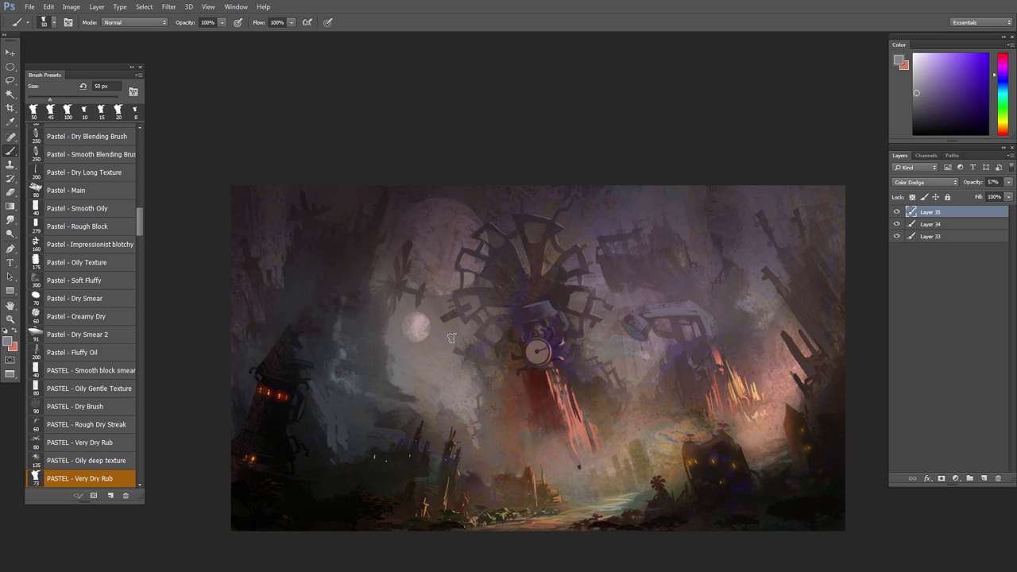
Step: Lasso the small moon and set its saturation to +40 and lightness to -22 with Hue/Saturation
key(l)
mouse_move(432, 315)
mouse_down()
mouse_move(397, 344)
mouse_move(434, 321)
mouse_up()
key(ctrl+u)
drag(506, 124, 666, 383)
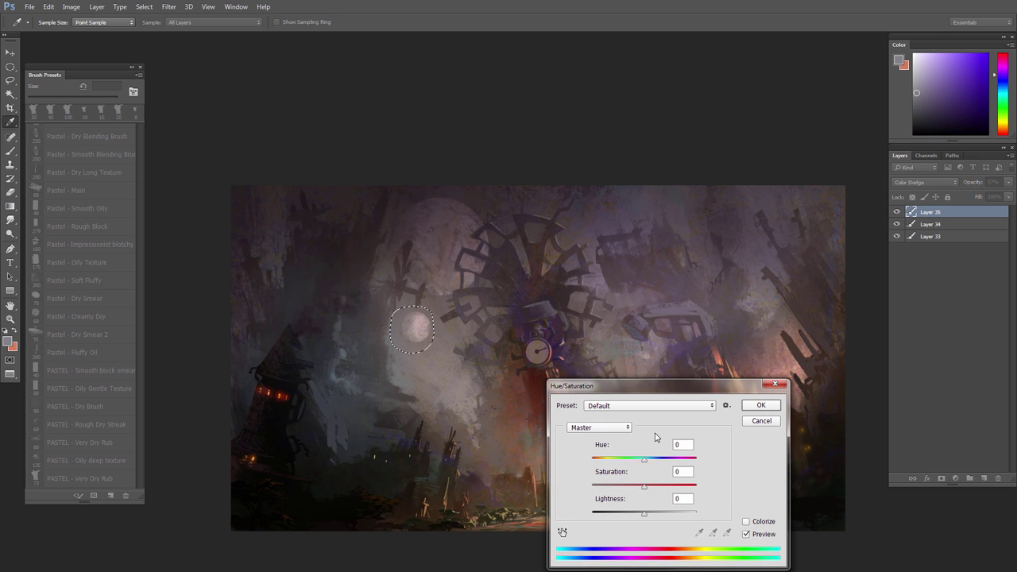
drag(645, 460, 675, 459)
mouse_move(644, 513)
mouse_down()
mouse_move(630, 513)
mouse_move(658, 459)
mouse_move(611, 459)
mouse_move(647, 462)
mouse_move(633, 516)
mouse_up()
click(666, 485)
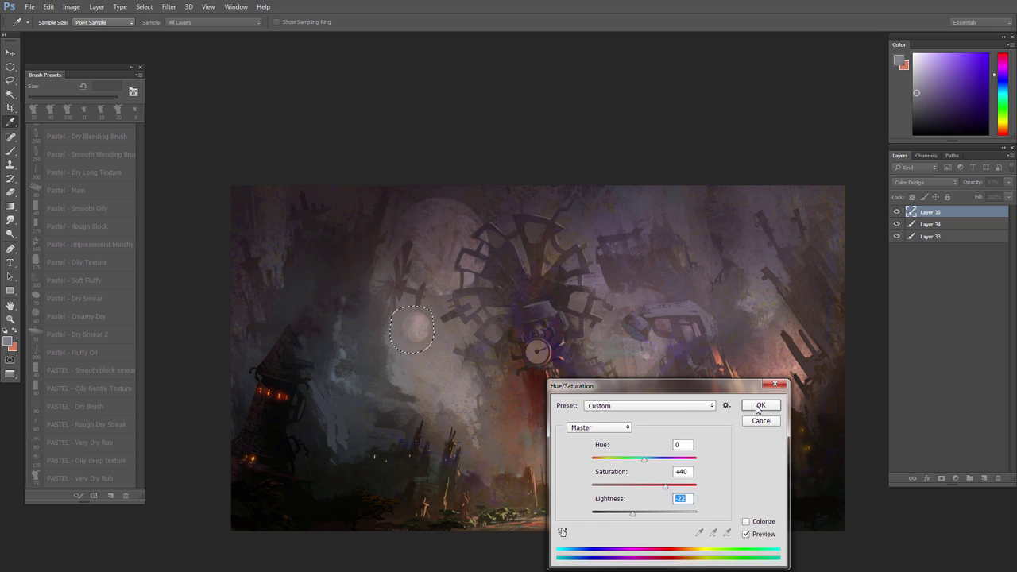
click(759, 408)
key(ctrl+d)
Step: Scale the selected small moon down slightly with Free Transform
drag(615, 423, 588, 405)
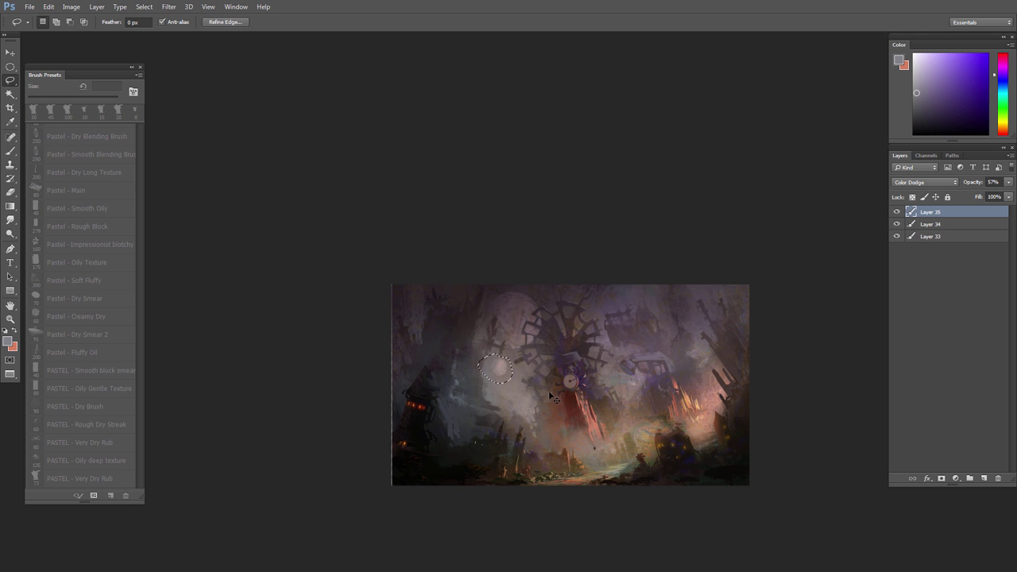
key(ctrl+t)
drag(513, 383, 505, 377)
key(Return)
Step: Lower the small moon's lightness once more with Hue/Saturation and clear the selection
key(ctrl+u)
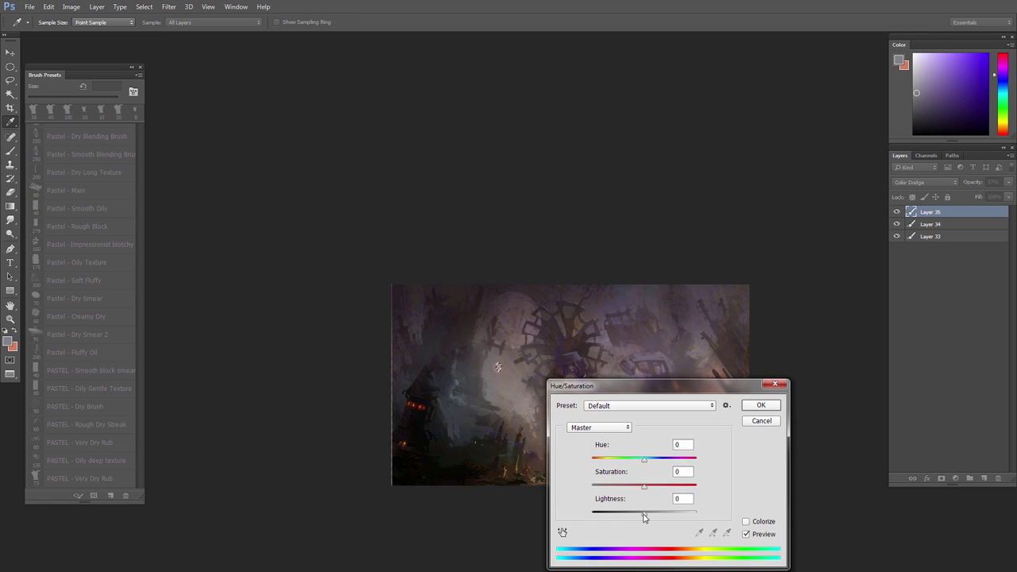
drag(643, 512, 632, 515)
click(752, 407)
key(ctrl+d)
drag(531, 395, 836, 361)
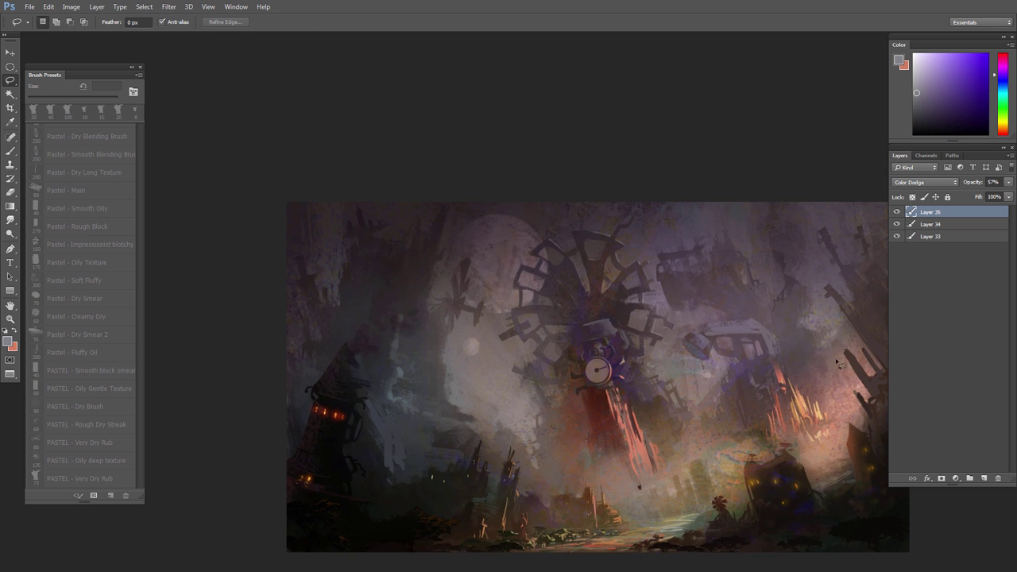
Step: Add a new layer and start a grey highlight on the dark ruin beside the large moon, using sampled colours and PASTEL - Very Dry Rub
click(985, 479)
key(b)
alt+click(437, 242)
alt+click(436, 244)
alt+click(430, 249)
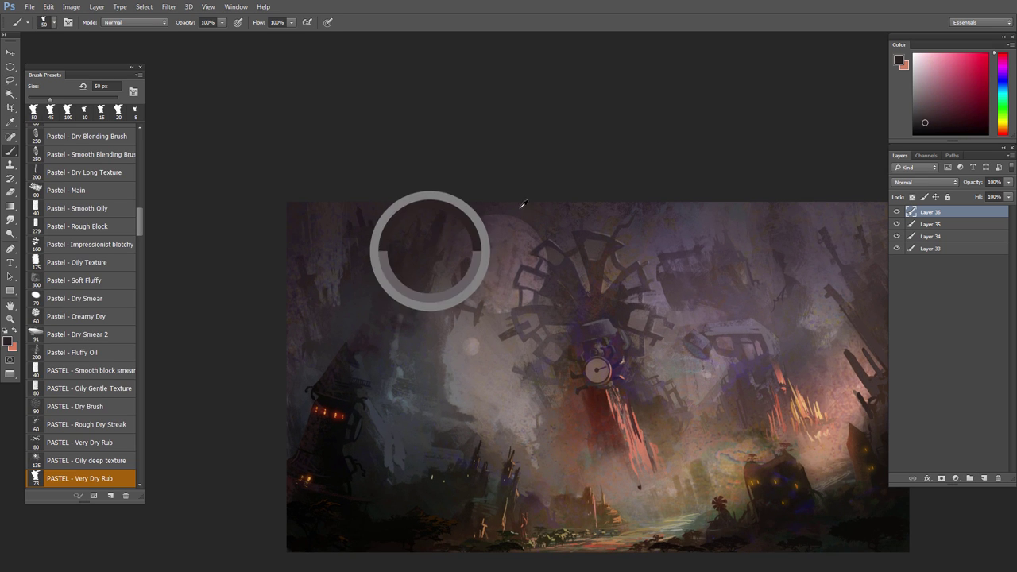
alt+click(459, 227)
click(1003, 127)
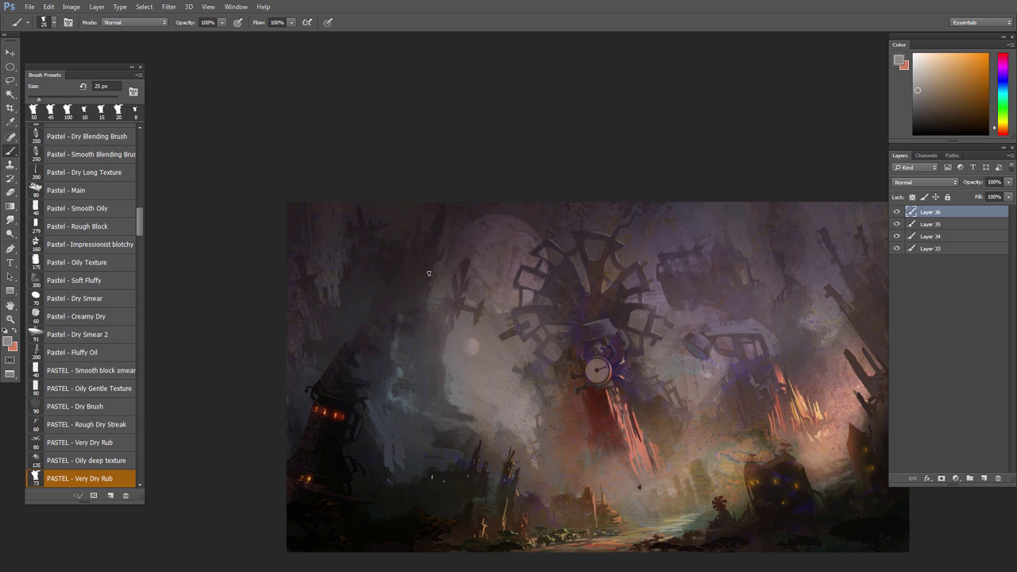
Step: Adjust the saturation of the new highlight strokes with Hue/Saturation
key(ctrl+u)
drag(644, 485, 681, 468)
drag(682, 485, 671, 488)
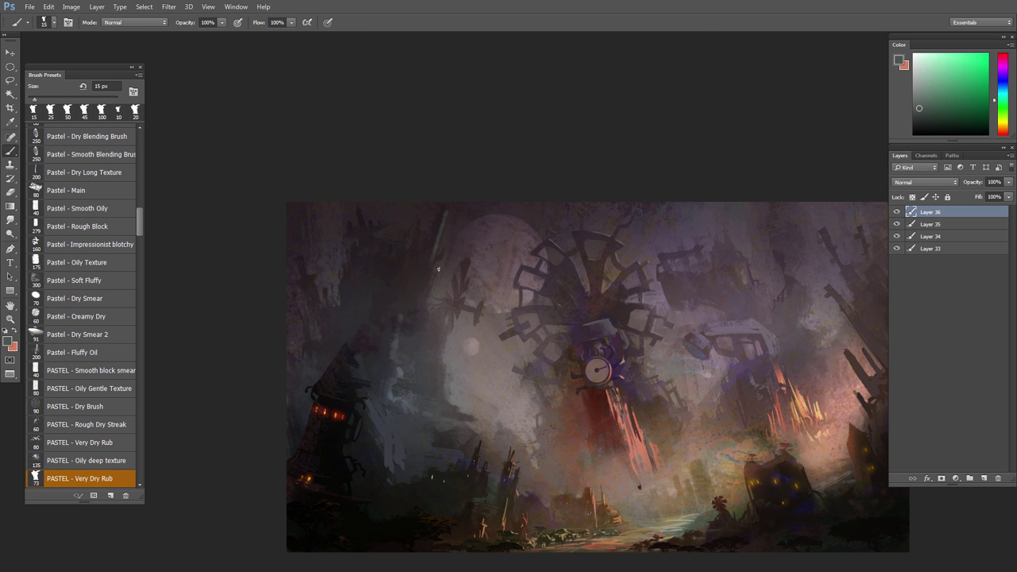
Step: Rework the grey-green edge highlight on the leaning ruin beside the moon with a 9 px dry brush, trimming it with the textured eraser
key(e)
drag(430, 259, 441, 256)
key(b)
key(bracketleft)
key(bracketleft)
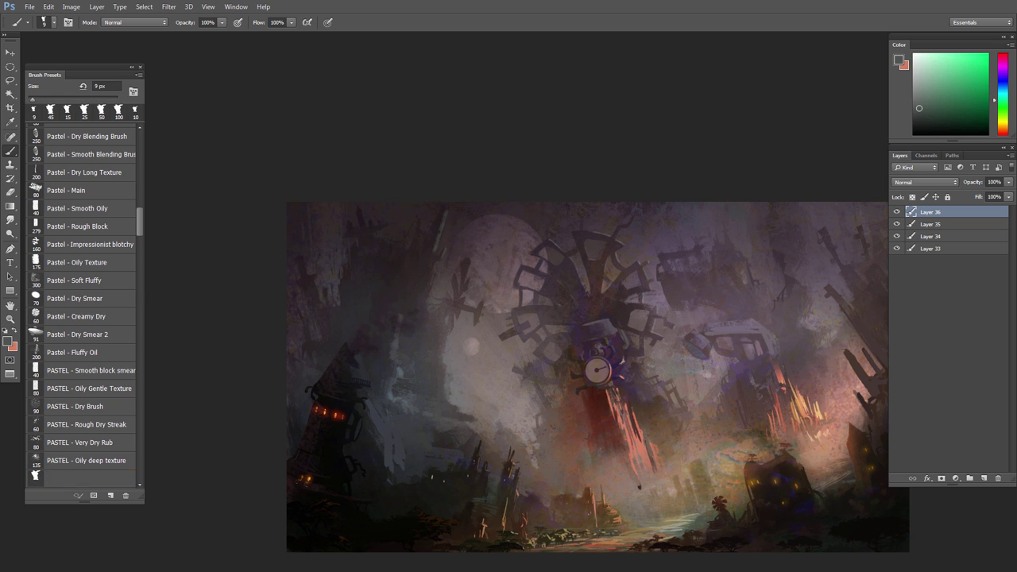
key(e)
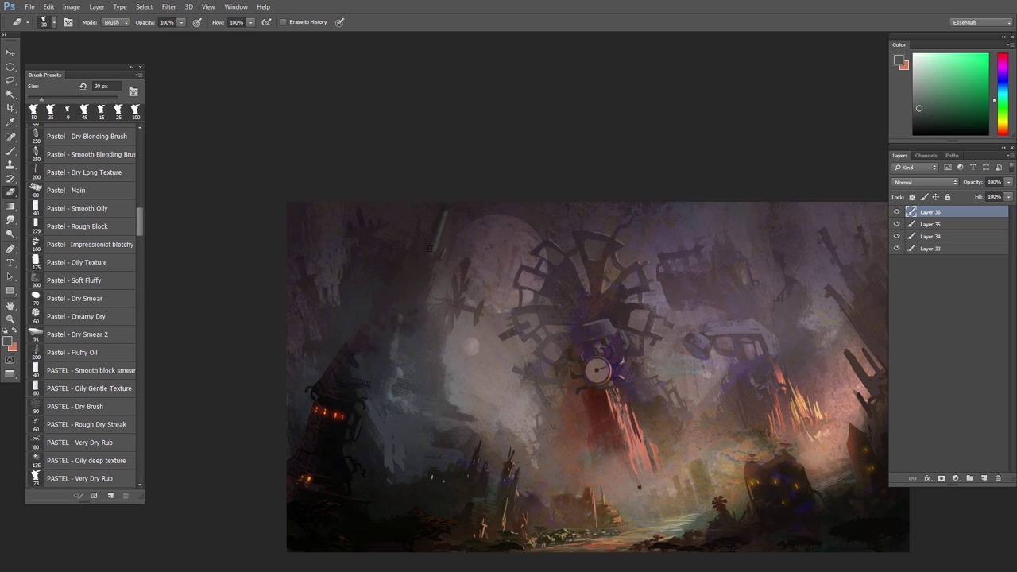
mouse_move(431, 249)
mouse_down()
mouse_move(444, 209)
mouse_move(442, 229)
mouse_up()
Step: Add thin grey-green highlights to the ruins in the upper sky with the 10 px PASTEL - Very Dry Rub brush and a smaller eraser
key(p)
key(e)
key(bracketleft)
key(bracketleft)
key(bracketleft)
key(bracketleft)
key(b)
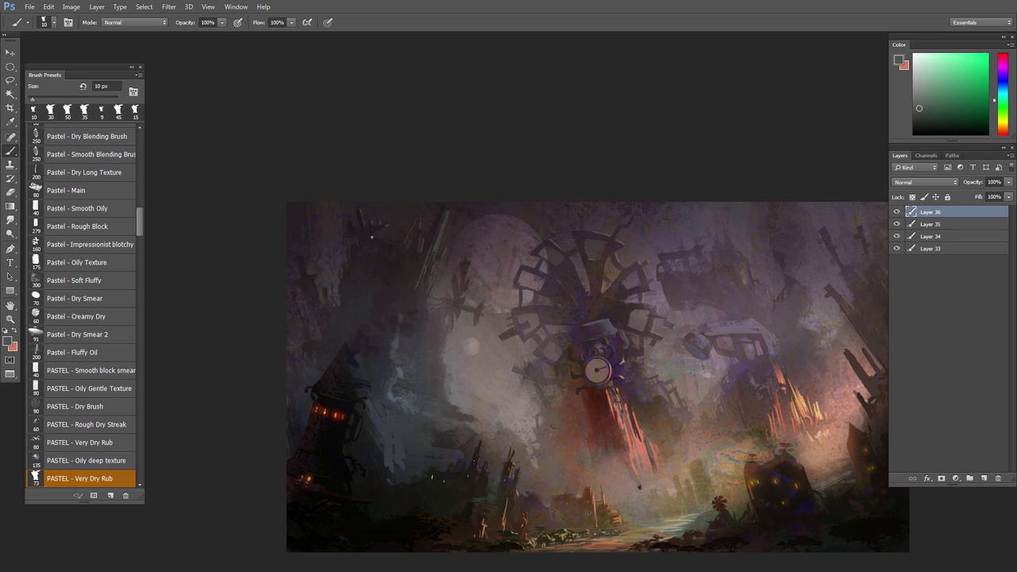
Step: Switch the eraser to a soft round tip and fade parts of the ruin highlights at a reduced size of 125 px
key(ctrl+space)
key(e)
right_click(416, 280)
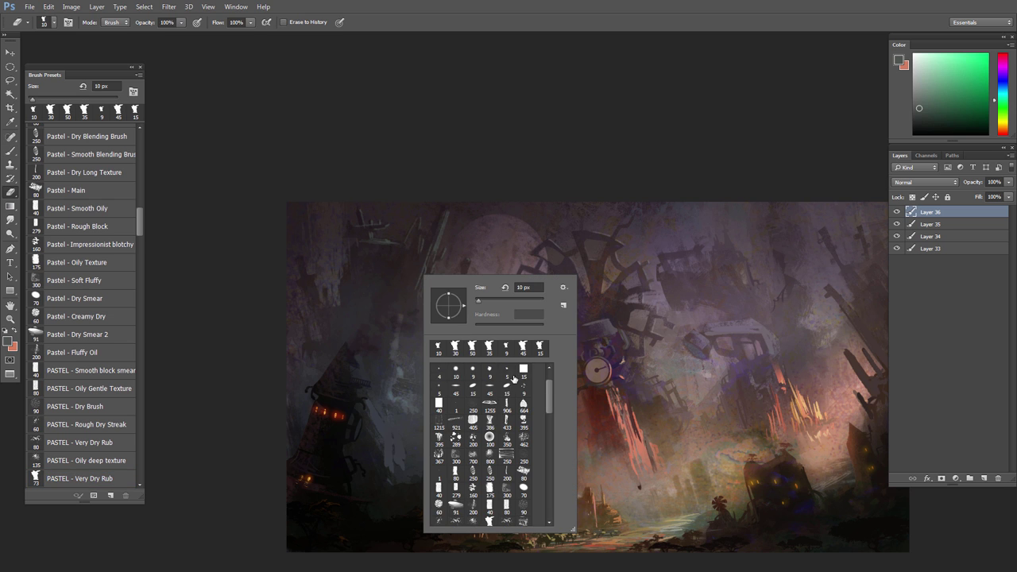
drag(380, 408, 374, 394)
key([)
key([)
key([)
key([)
key([)
drag(403, 257, 406, 291)
key(b)
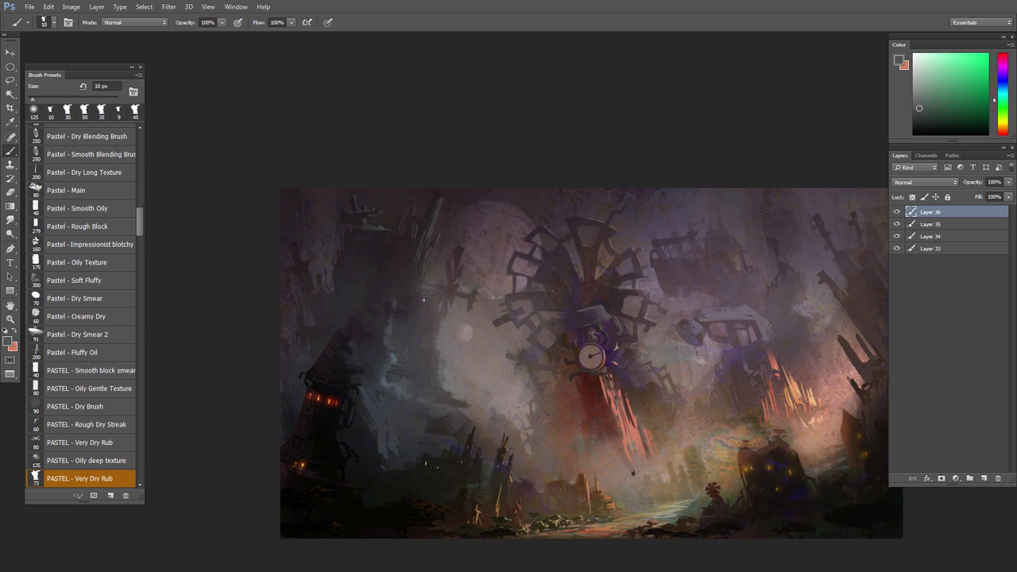
Step: Shift the highlight layer's colour toward cool blue with Hue/Saturation
click(520, 267)
key(ctrl+u)
drag(644, 459, 661, 486)
click(761, 405)
Step: Sample a blue-grey from the isolated highlight layer and paint more edge highlights on the ruin and small windmill
alt+click(897, 212)
alt+click(431, 225)
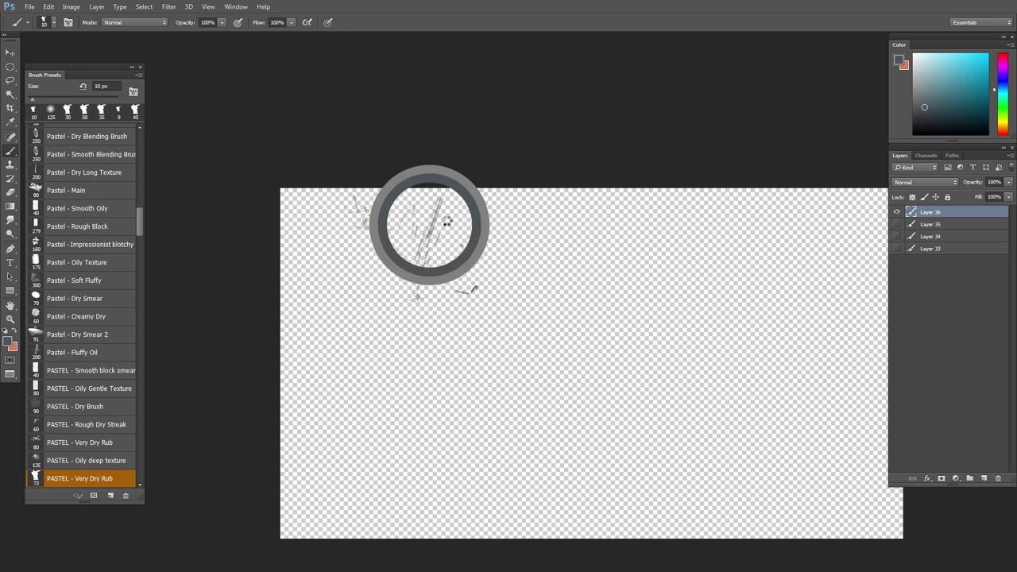
alt+click(897, 213)
alt+click(422, 280)
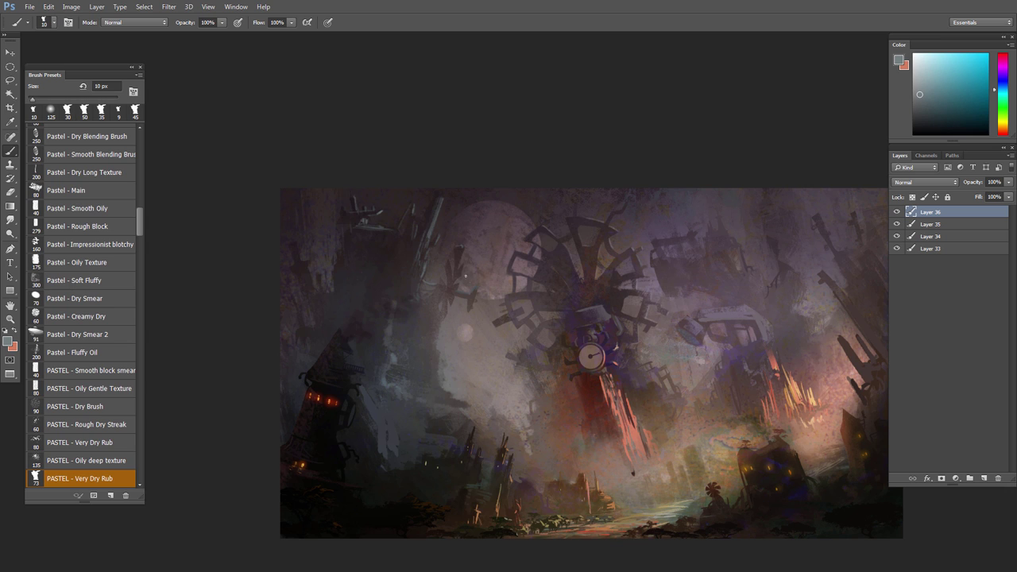
Step: Extend brighter pale highlights down the ruined towers and onto the small windmill with the 10 px PASTEL - Very Dry Rub brush
alt+click(475, 288)
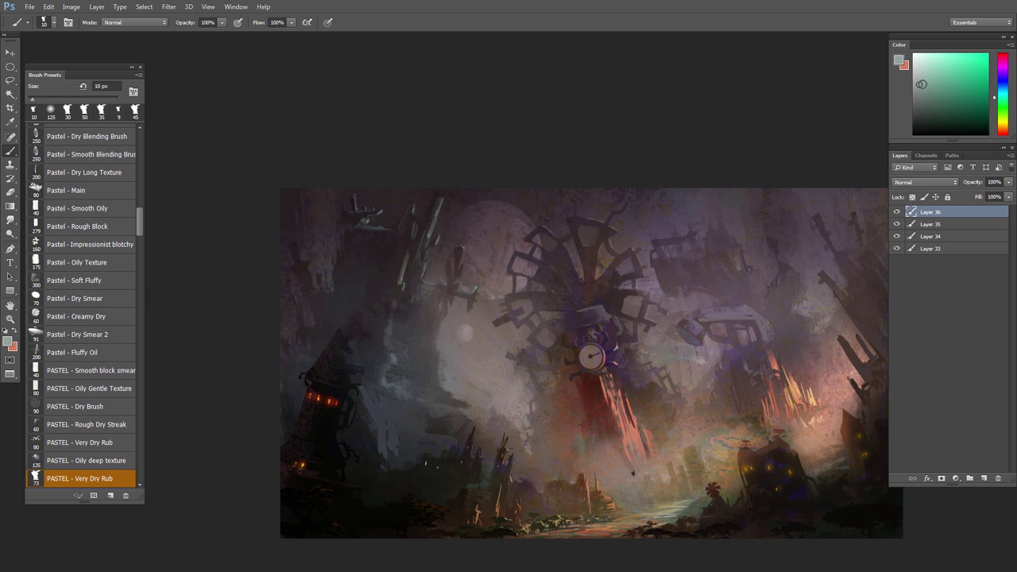
alt+click(437, 281)
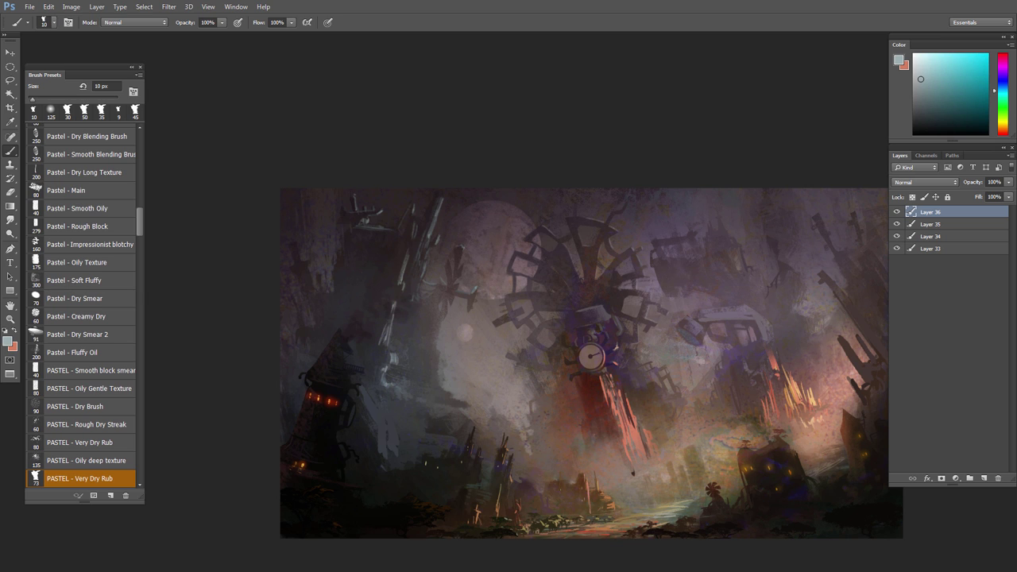
drag(407, 322, 405, 322)
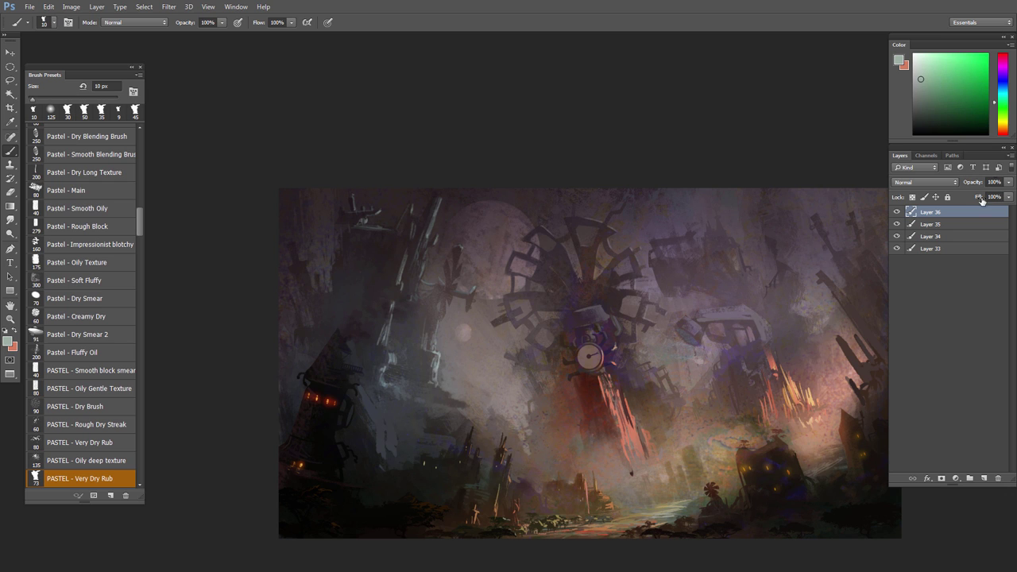
click(923, 85)
mouse_move(396, 328)
mouse_down()
mouse_move(363, 291)
mouse_move(382, 334)
mouse_up()
Step: Soften the pale ruin highlights using the Basic - Soft Round eraser at 200 px
key(e)
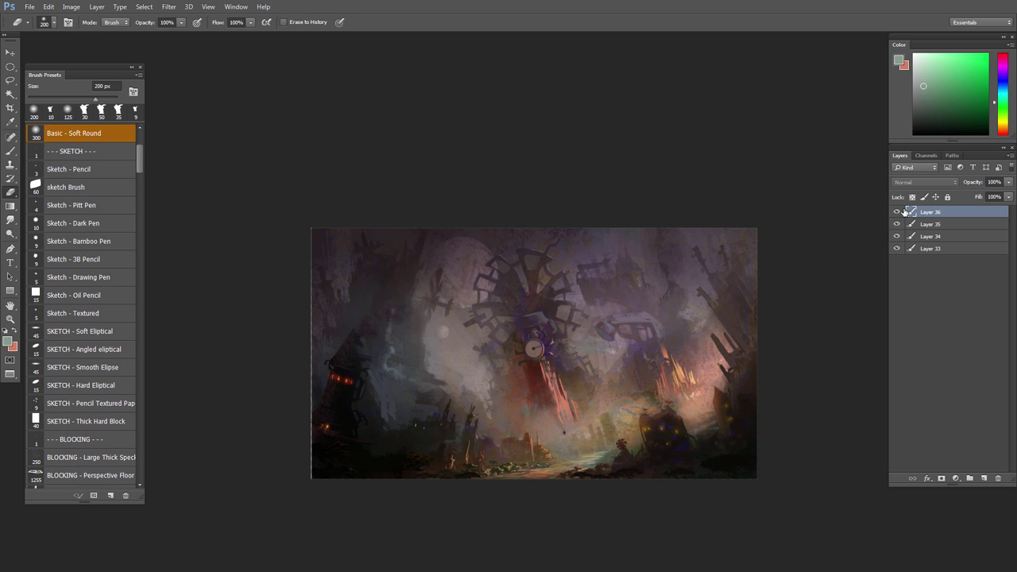
scroll(495, 383, up, 1)
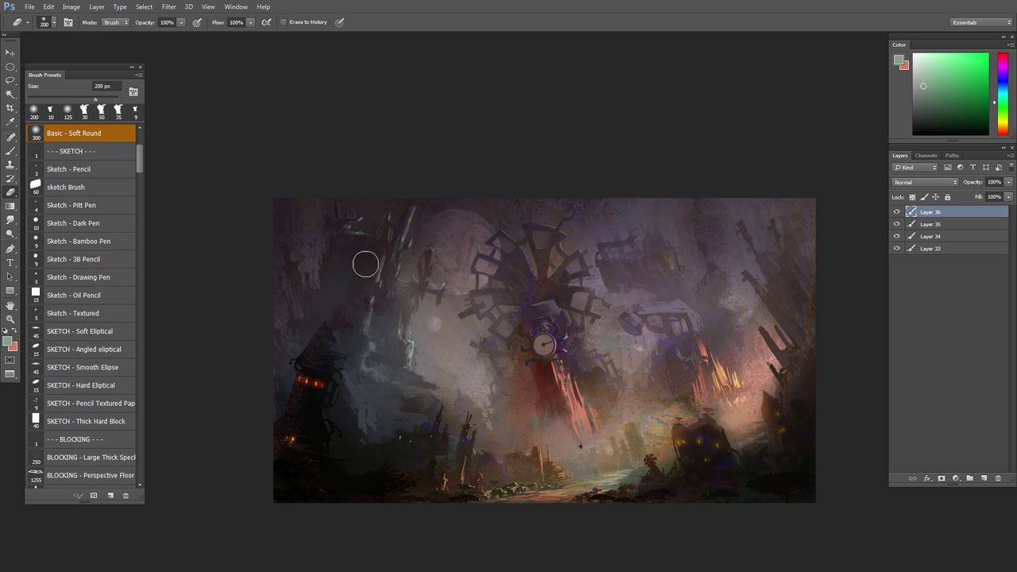
scroll(449, 308, up, 1)
Step: Add a Brightness/Contrast adjustment layer with brightness -16 and contrast 21 above the painting
click(956, 479)
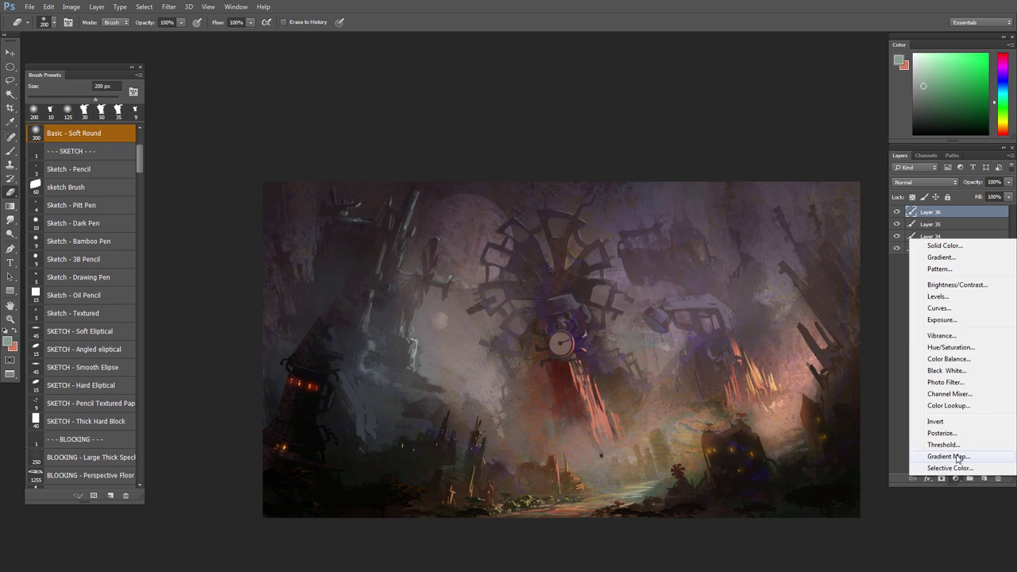
click(946, 294)
drag(783, 370, 796, 369)
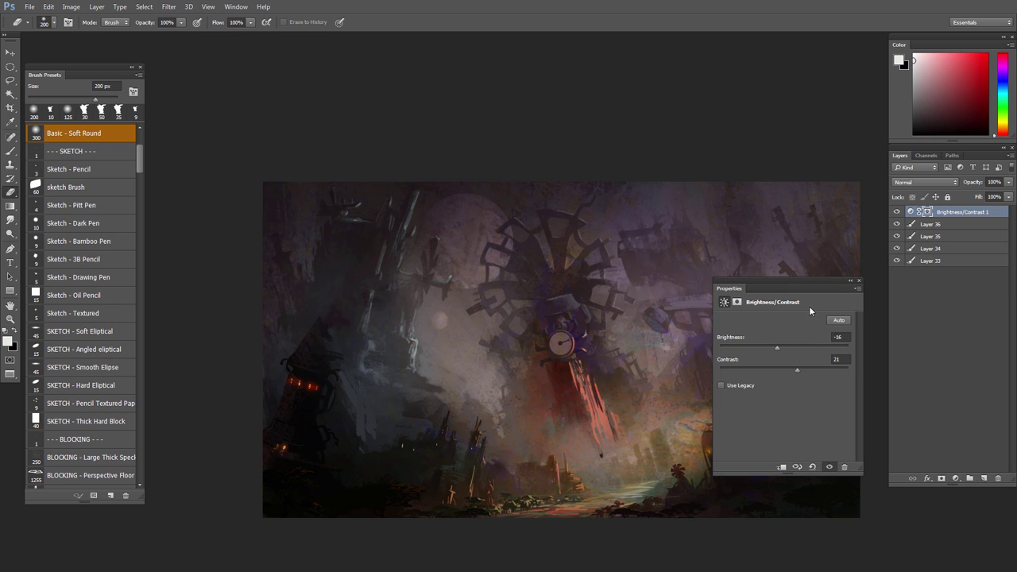
Step: Target the Brightness/Contrast layer's mask and paint it in white over the ruined towers with a large soft round brush
click(925, 211)
key(b)
right_click(356, 266)
click(370, 362)
drag(359, 264, 386, 230)
key(bracketleft)
key(bracketleft)
key(bracketleft)
mouse_move(391, 234)
mouse_down()
mouse_move(395, 267)
mouse_move(371, 330)
mouse_move(350, 335)
mouse_move(390, 321)
mouse_up()
Step: Refine the adjustment mask with a soft round brush of about 40 px around the small windmill beside the ruin
key(bracketright)
key(bracketright)
key(bracketright)
key(bracketleft)
key(bracketleft)
key(bracketleft)
key(bracketleft)
key(bracketleft)
key(bracketleft)
key(bracketleft)
key(bracketleft)
drag(432, 268, 439, 288)
key(bracketleft)
key(bracketright)
mouse_move(422, 284)
mouse_down()
mouse_move(405, 279)
mouse_move(429, 294)
mouse_up()
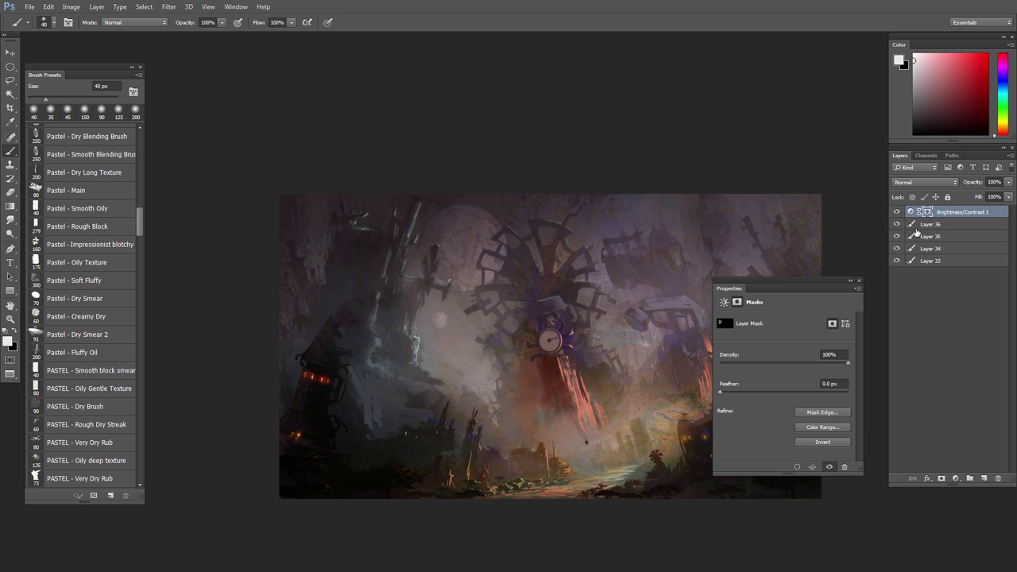
click(916, 239)
key(v)
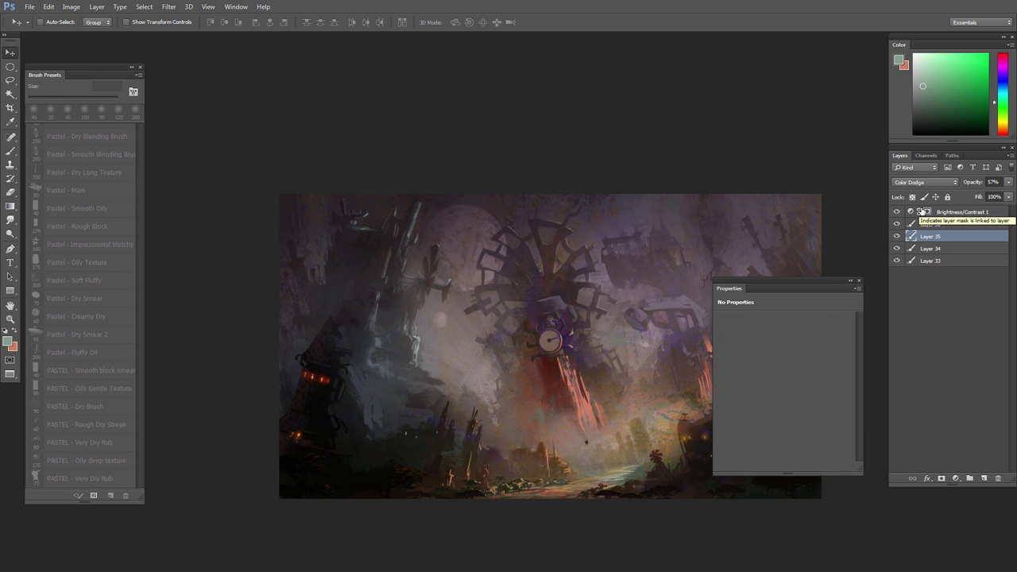
click(920, 212)
scroll(473, 319, down, 1)
key(b)
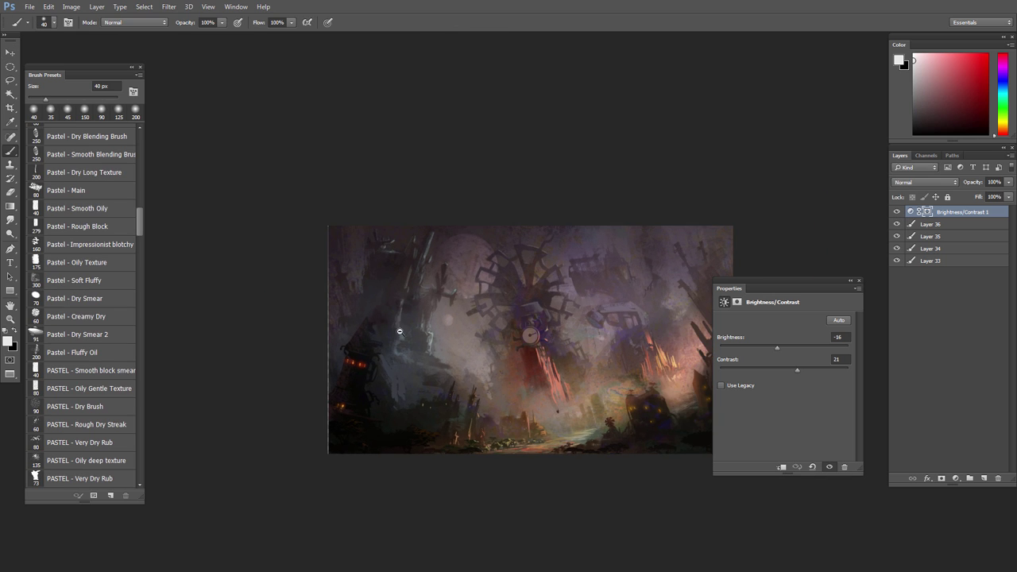
scroll(399, 332, up, 2)
alt+click(374, 322)
alt+click(405, 364)
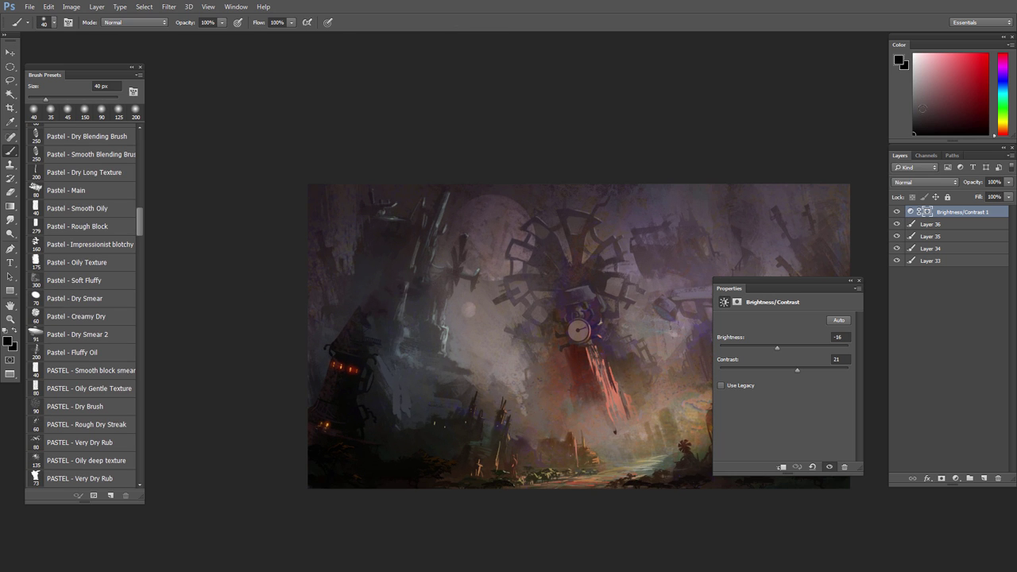
drag(922, 108, 917, 86)
Step: Add a new layer above the Brightness/Contrast adjustment and sample a pale blue-grey from the ruin highlights
click(983, 478)
alt+click(405, 331)
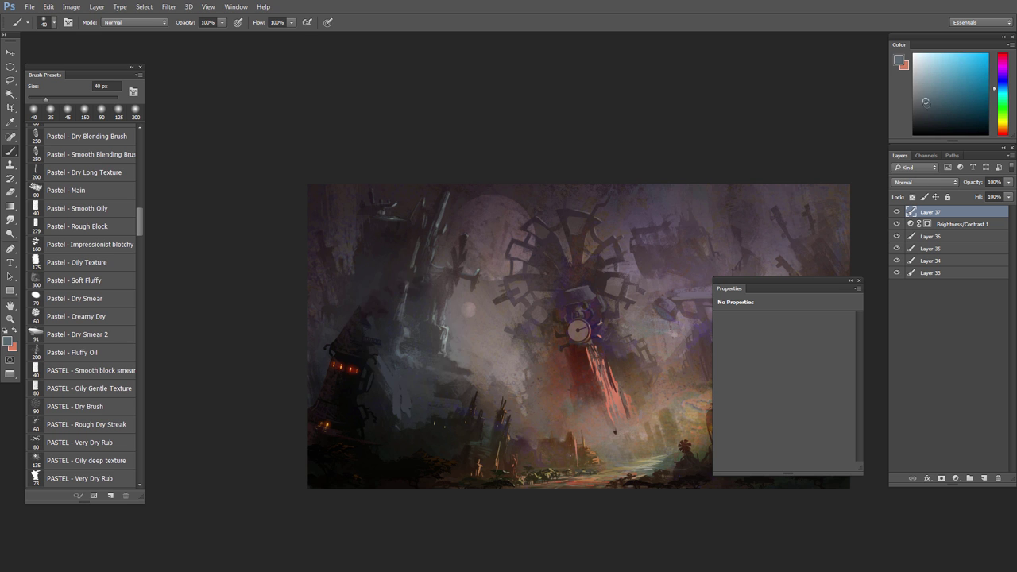
alt+click(442, 311)
Step: Try out the sketch Brush and the Pastel - Oily Texture brush at reduced sizes over the dark tower
right_click(442, 310)
scroll(498, 402, up, 2)
double_click(464, 402)
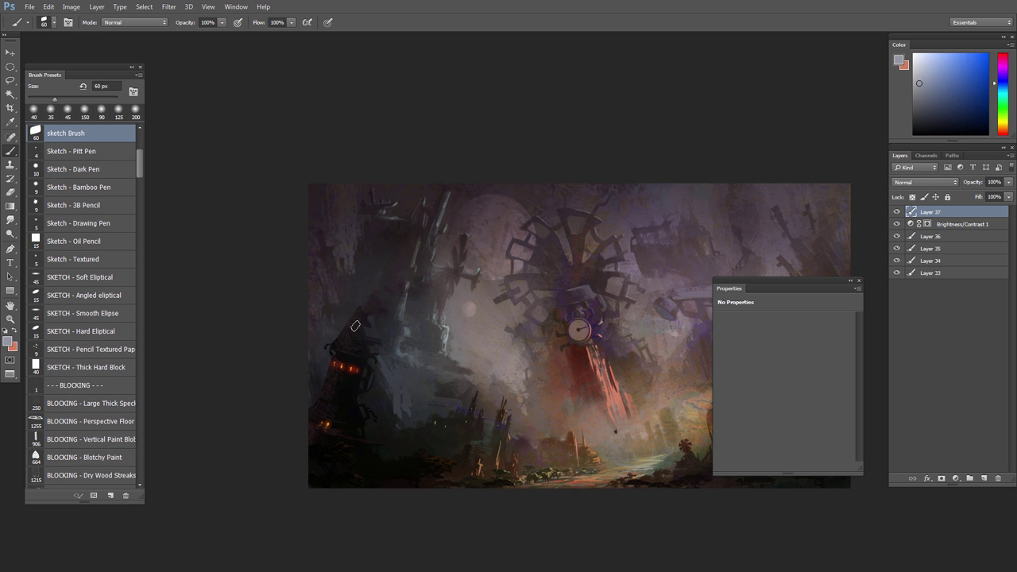
ctrl+click(354, 340)
key(bracketleft)
key(bracketleft)
key(bracketleft)
key(bracketleft)
right_click(372, 288)
drag(498, 408, 492, 433)
click(440, 422)
click(315, 430)
key(bracketleft)
key(bracketleft)
key(bracketleft)
key(bracketleft)
key(bracketleft)
key(bracketleft)
key(bracketleft)
key(bracketleft)
key(bracketleft)
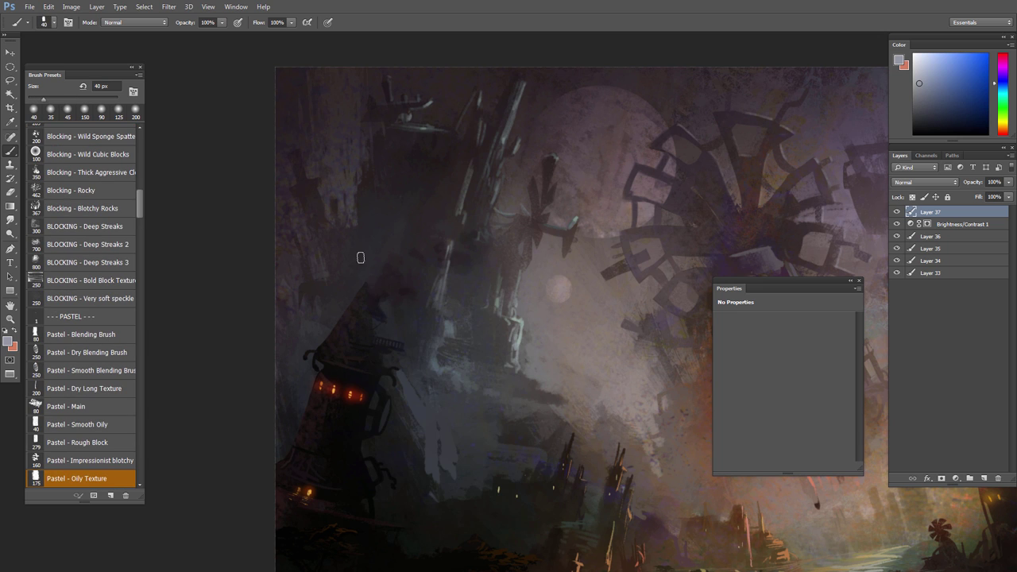
key(bracketright)
key(bracketright)
key(bracketright)
Step: Try a light stroke down the dark tower's roof with a reduced Pastel - Rough Block brush
click(82, 443)
key(bracketleft)
key(bracketleft)
key(bracketleft)
key(bracketleft)
key(bracketleft)
key(bracketleft)
key(bracketleft)
key(bracketleft)
key(bracketleft)
key(bracketleft)
key(bracketleft)
key(bracketleft)
drag(366, 292, 364, 339)
key(ctrl+z)
Step: Test the 80 px Pastel - Blending Brush and the 279 px Pastel - Rough Block brush on the dark tower
click(62, 340)
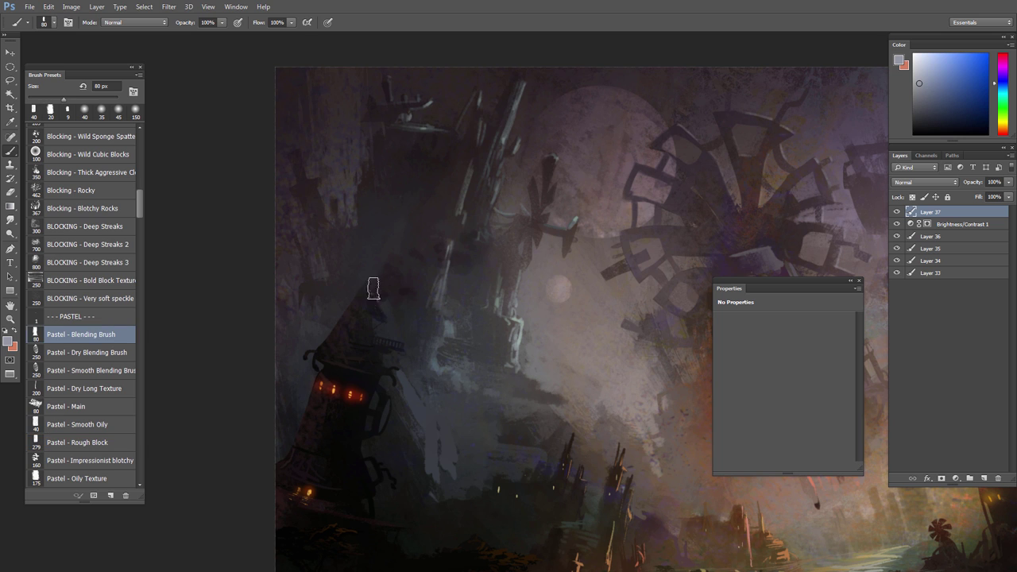
drag(374, 287, 372, 314)
click(97, 445)
drag(317, 362, 312, 406)
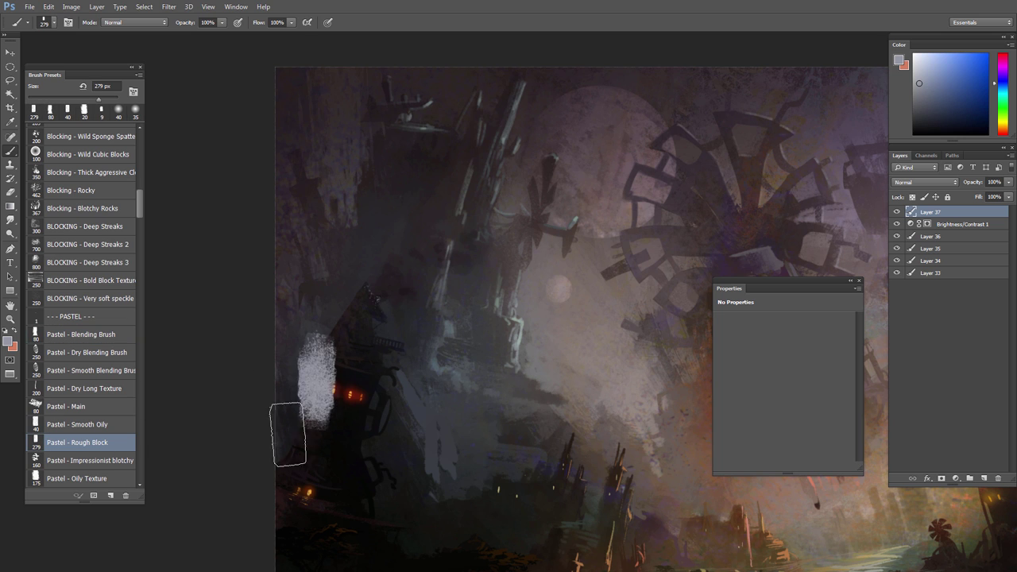
key(ctrl+z)
Step: Choose the Pastel - Oily Texture brush and speckle pale highlights onto the lit side of the tower's roof
drag(140, 211, 140, 225)
click(80, 321)
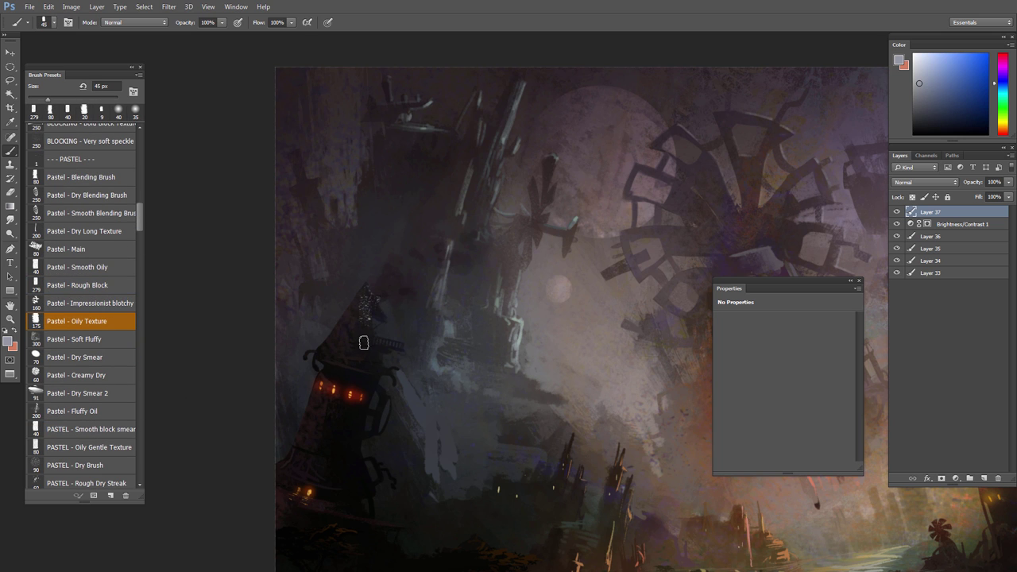
key(bracketleft)
key(bracketleft)
key(bracketleft)
key(bracketleft)
key(bracketleft)
mouse_move(367, 287)
mouse_down()
mouse_move(367, 330)
mouse_move(381, 321)
mouse_move(354, 279)
mouse_up()
Step: Trim the roof speckles with the soft eraser and add more below the roof with the 25 px Pastel - Oily Texture brush
key(e)
key(bracketleft)
key(bracketleft)
key(bracketleft)
key(bracketleft)
key(bracketleft)
key(b)
key(bracketright)
key(bracketright)
key(bracketright)
key(bracketright)
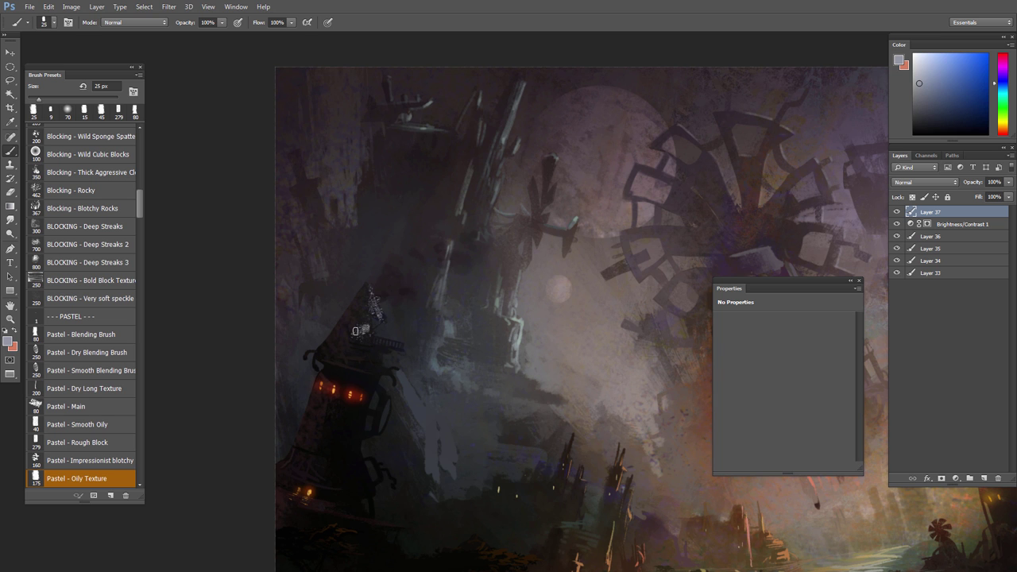
key(e)
key(b)
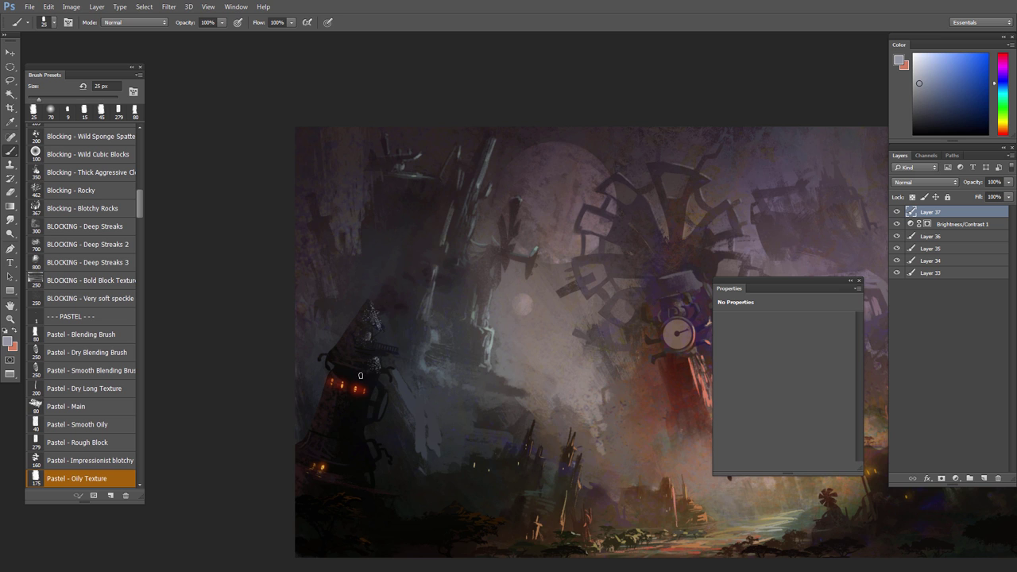
Step: Clean up the speckles around the ledge below the tower's roof using a smaller Basic - Soft Round eraser
key(e)
key(bracketleft)
key(bracketleft)
key(bracketleft)
key(bracketleft)
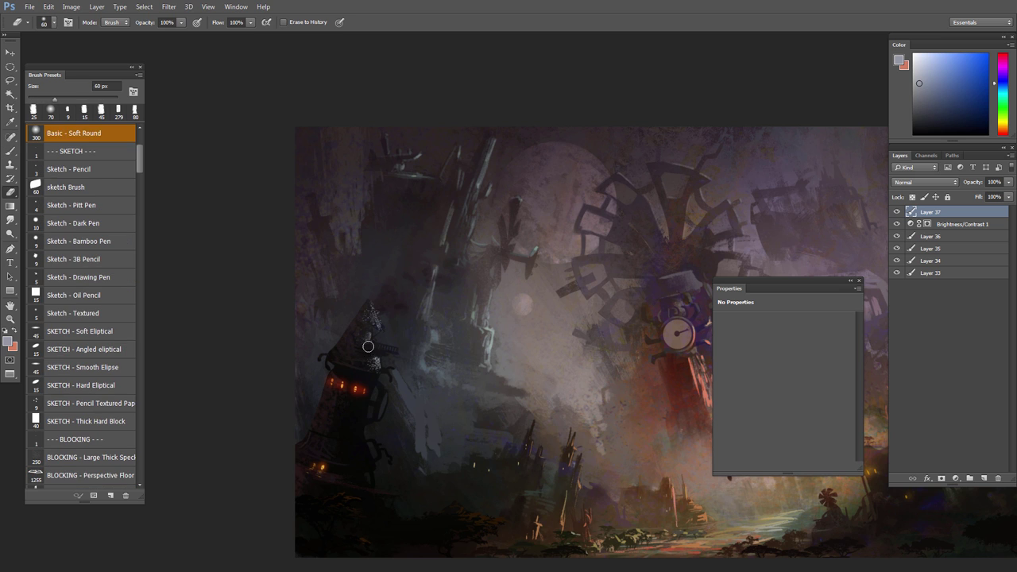
drag(393, 352, 388, 359)
Step: Paint speckled highlights down the tower's body with the 15 px Pastel - Oily Texture brush, softening them with the eraser
key(b)
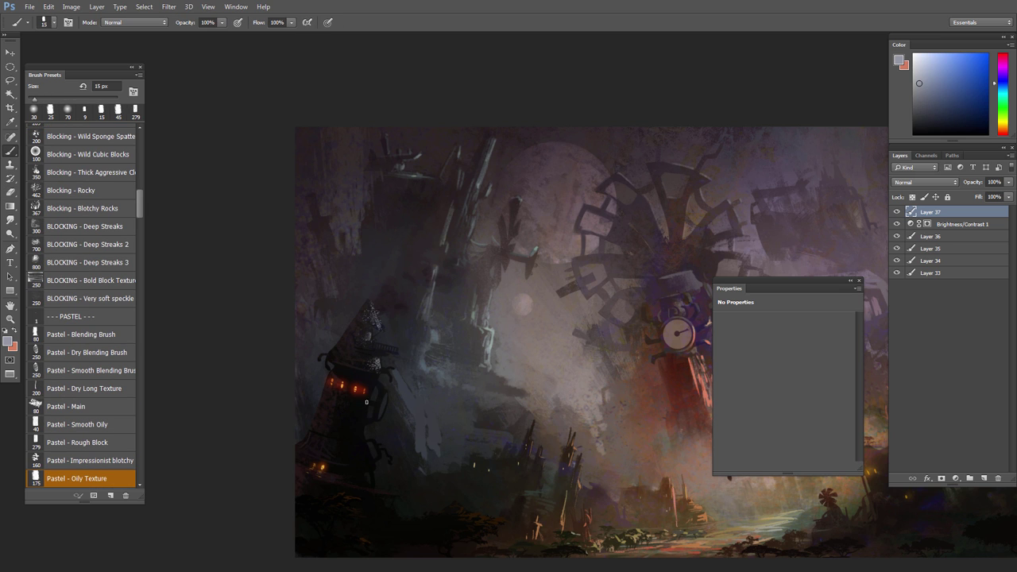
key(e)
key(b)
key(e)
key(b)
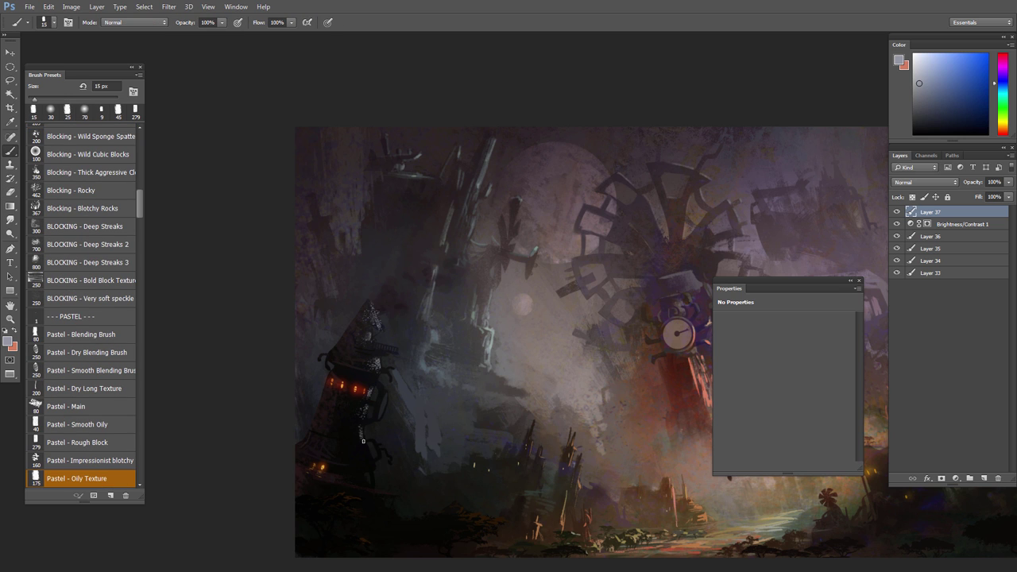
key(e)
mouse_move(358, 465)
mouse_down()
mouse_move(311, 440)
mouse_move(360, 433)
mouse_up()
key(b)
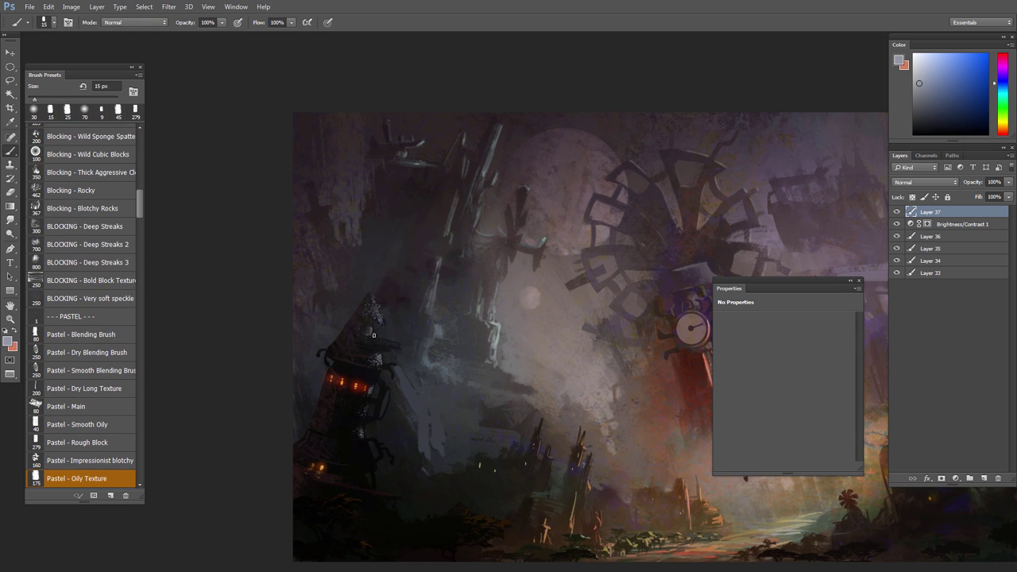
Step: Lasso the lit side of the conical roof, fill it with 45 px Oily Texture strokes and deselect
key(l)
drag(370, 292, 387, 337)
key(b)
key(bracketright)
key(bracketright)
key(bracketright)
key(bracketright)
key(bracketright)
key(bracketright)
key(ctrl+d)
Step: Lasso and texture the tower section beneath the roof, and rework the speckles beside the red windows
key(l)
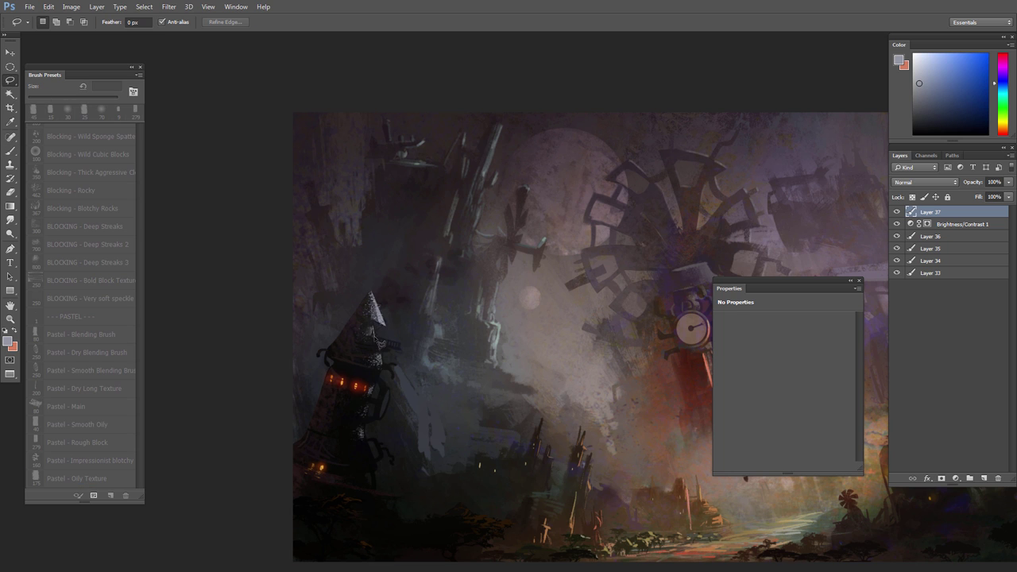
key(b)
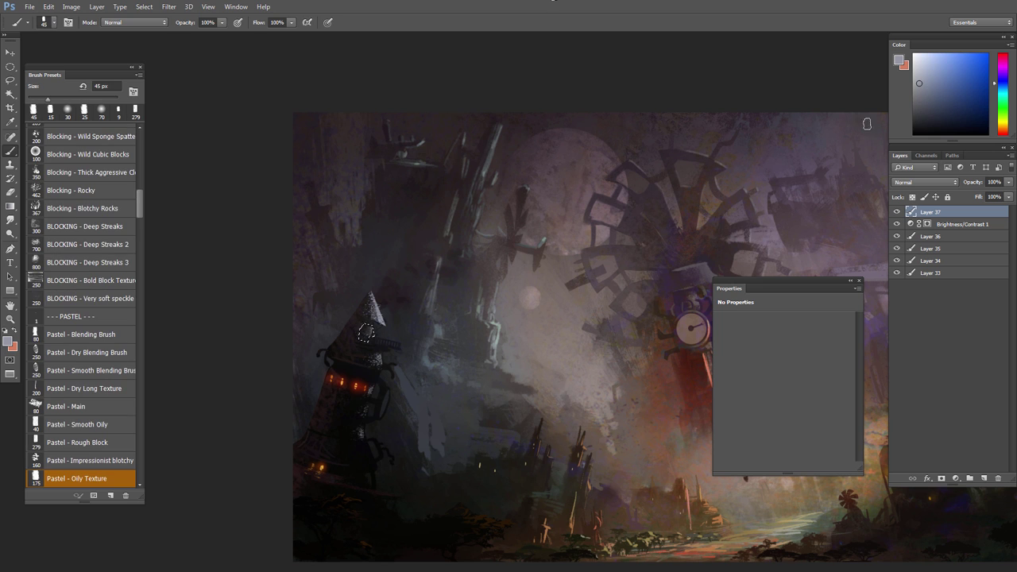
drag(375, 330, 370, 337)
key(ctrl+d)
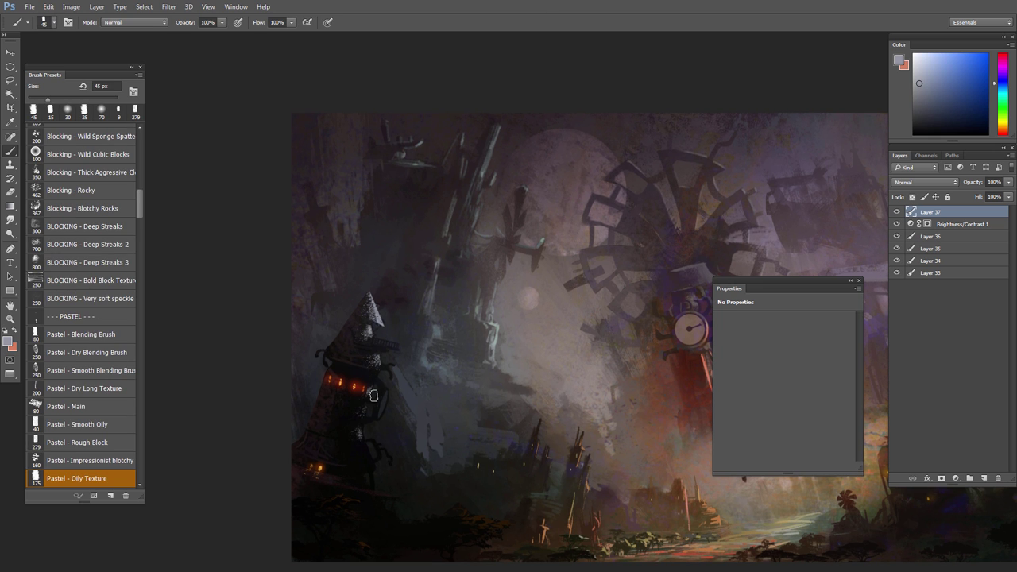
mouse_move(374, 395)
mouse_down()
mouse_move(386, 364)
mouse_move(369, 371)
mouse_move(379, 372)
mouse_up()
key(e)
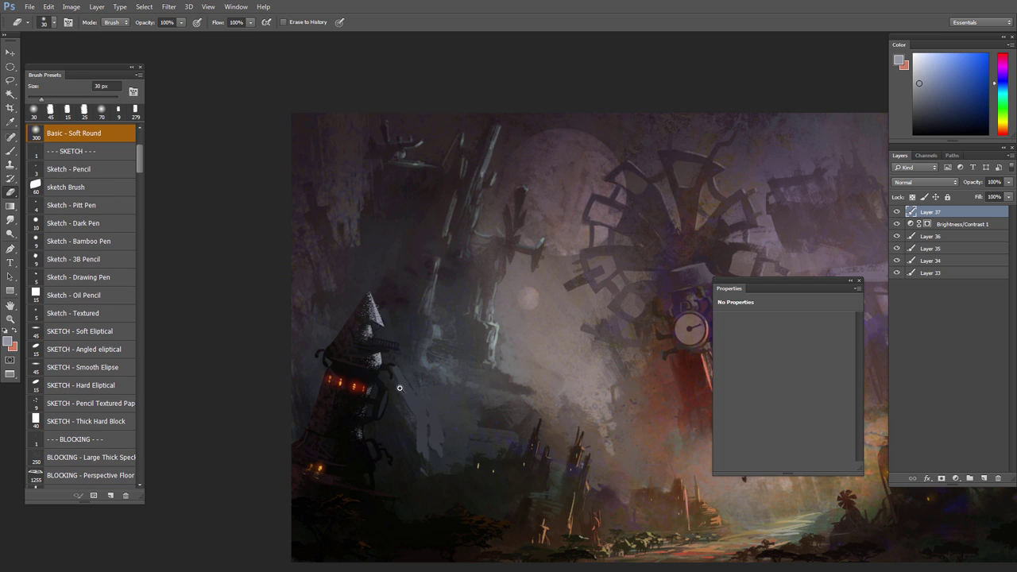
Step: Lasso the curved ornaments on the tower's lit side and paint pale highlights inside them at 10 px
scroll(400, 388, up, 2)
key(l)
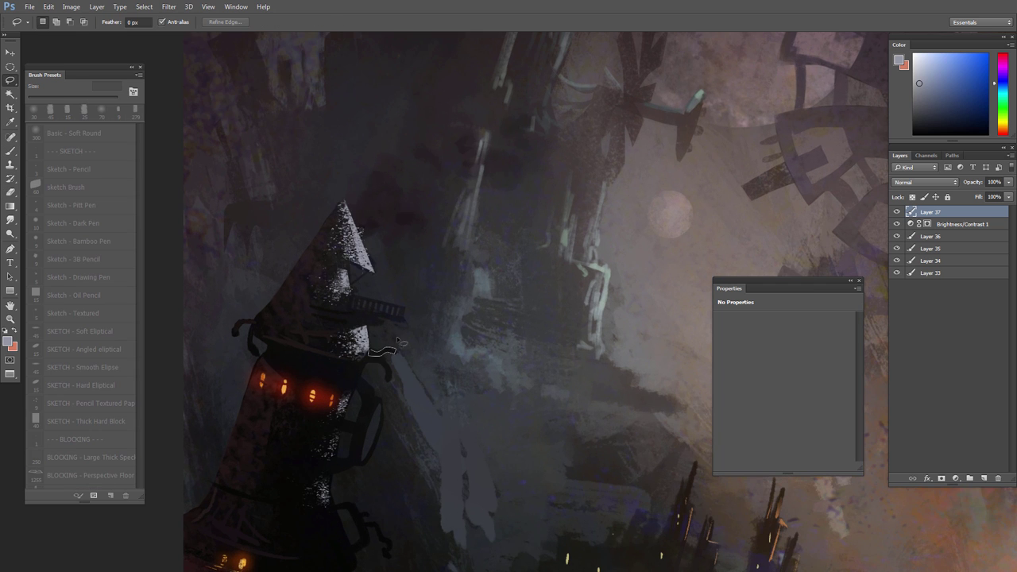
key(b)
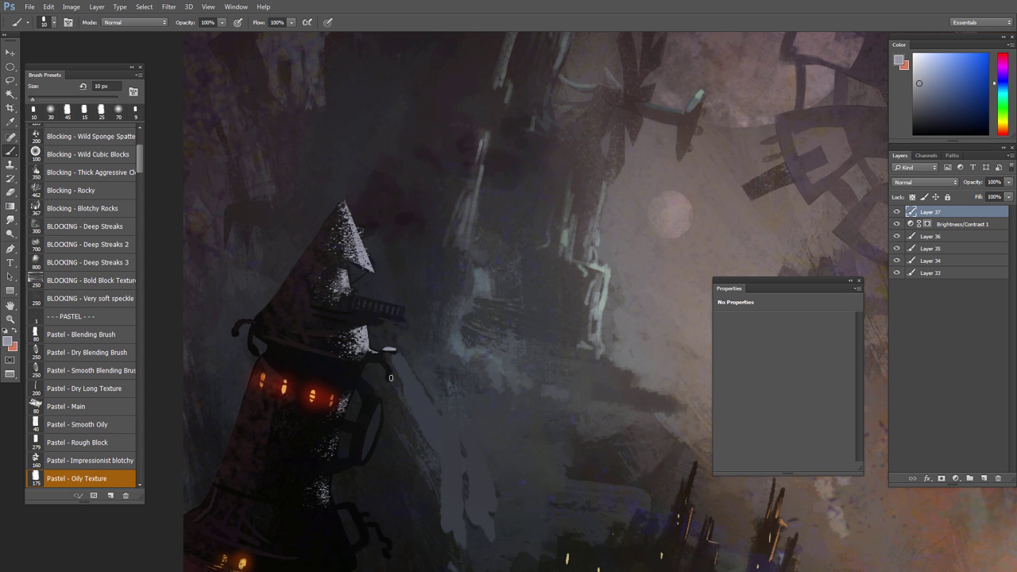
key(l)
key(b)
Step: Lasso the tower edge below the curved ornament, texture it at 30 px and soften it with a 20 px eraser
scroll(393, 380, down, 1)
key(l)
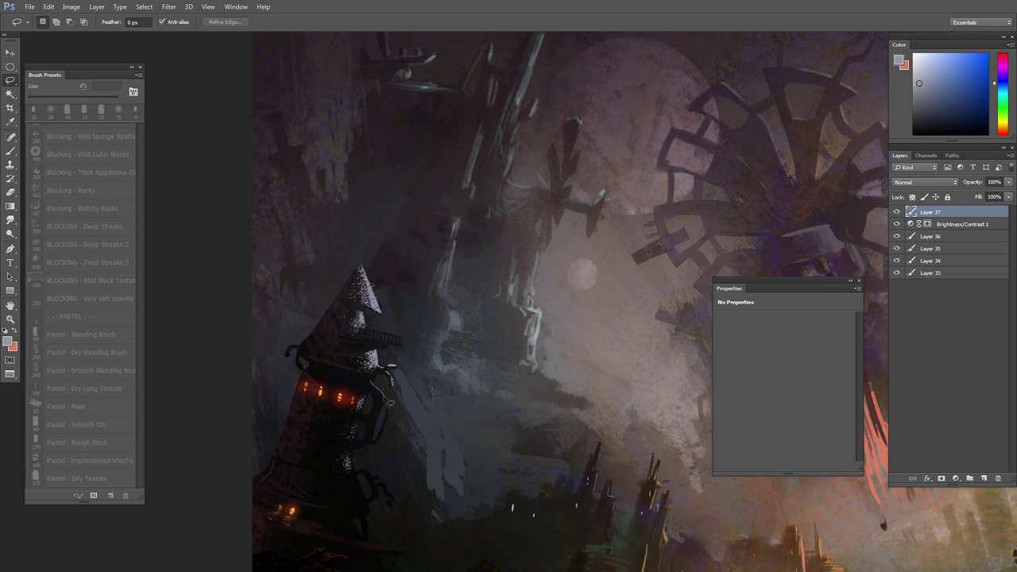
key(b)
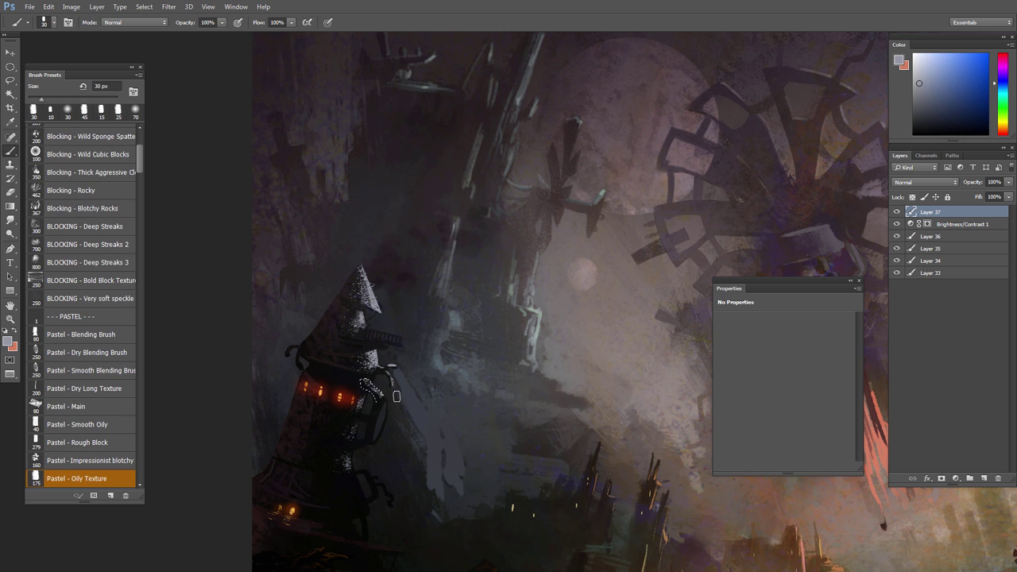
key(e)
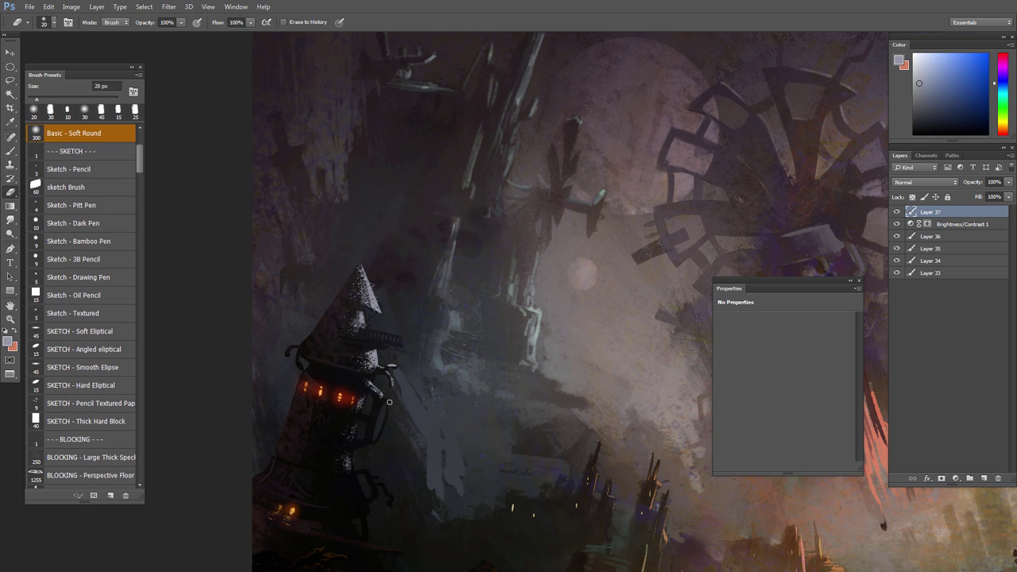
Step: Lasso a small area beside the tower's upper curved pipe and paint speckled grey highlights inside it with the 30 px Oily Texture brush
key(l)
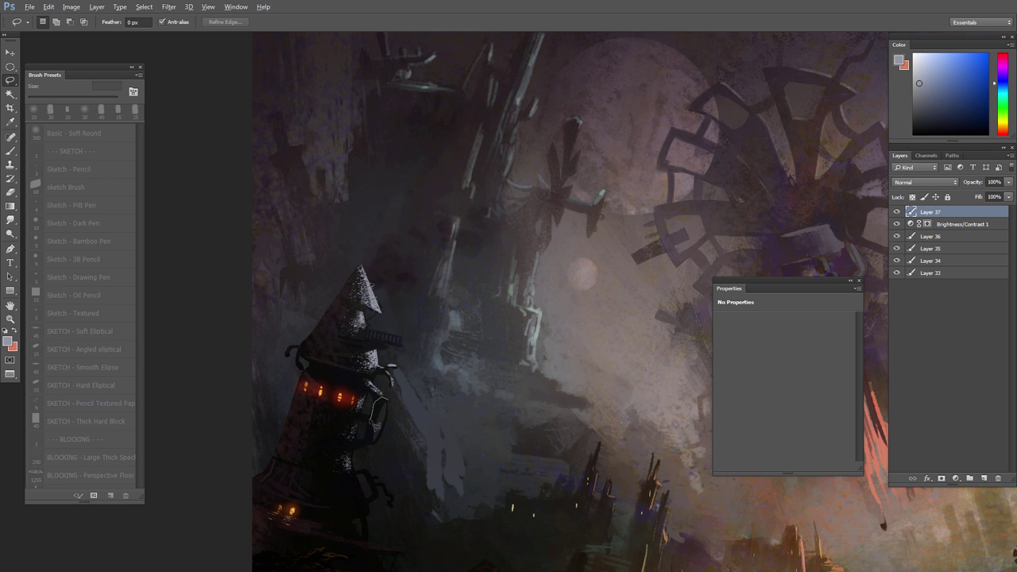
key(e)
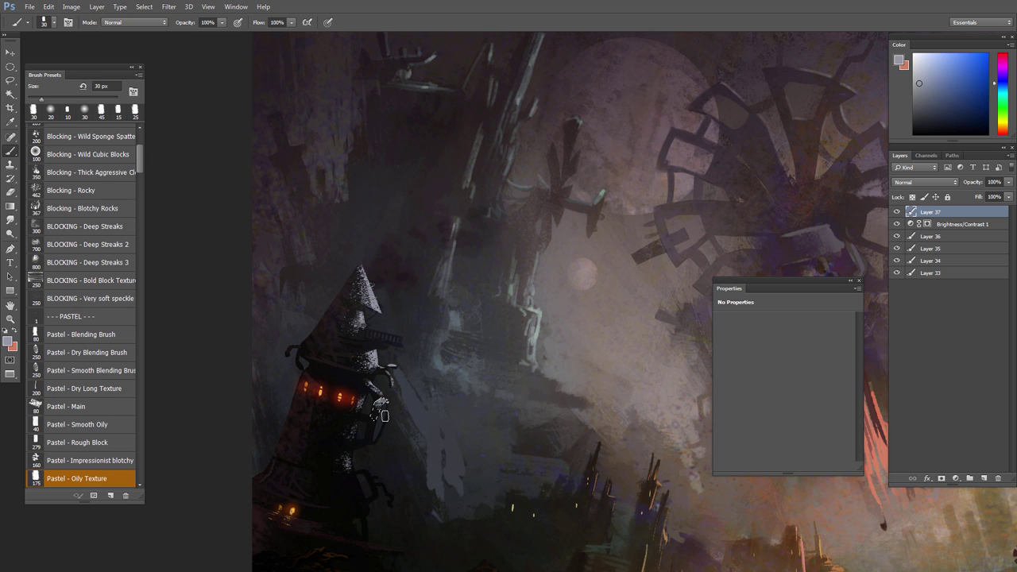
drag(389, 404, 386, 397)
scroll(399, 426, down, 5)
scroll(382, 429, up, 4)
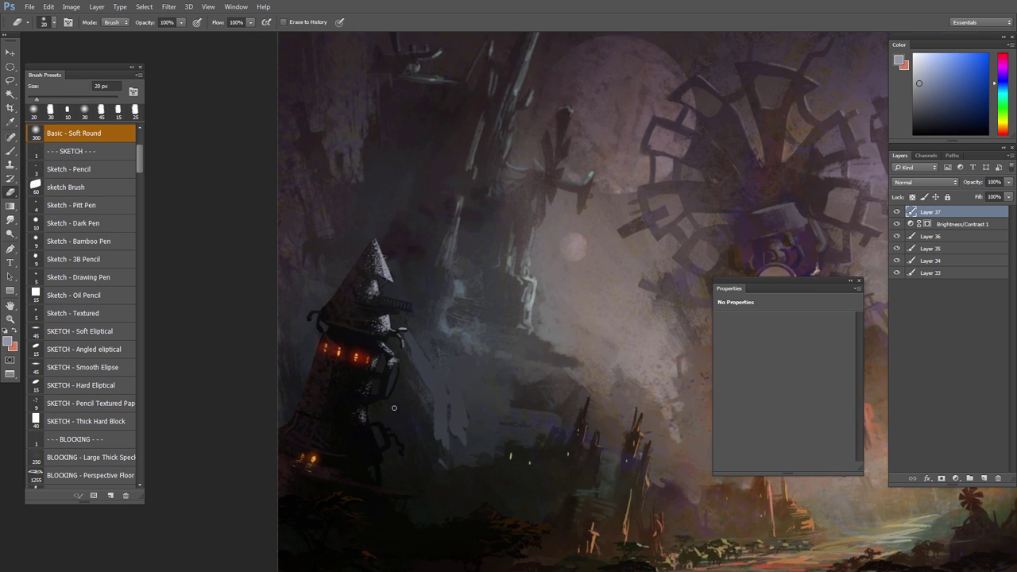
Step: Lasso the top of the tower's lower curved pipe, brush light speckles into it and erase the excess
key(l)
mouse_move(388, 437)
mouse_down()
mouse_move(371, 426)
mouse_move(383, 428)
mouse_up()
key(b)
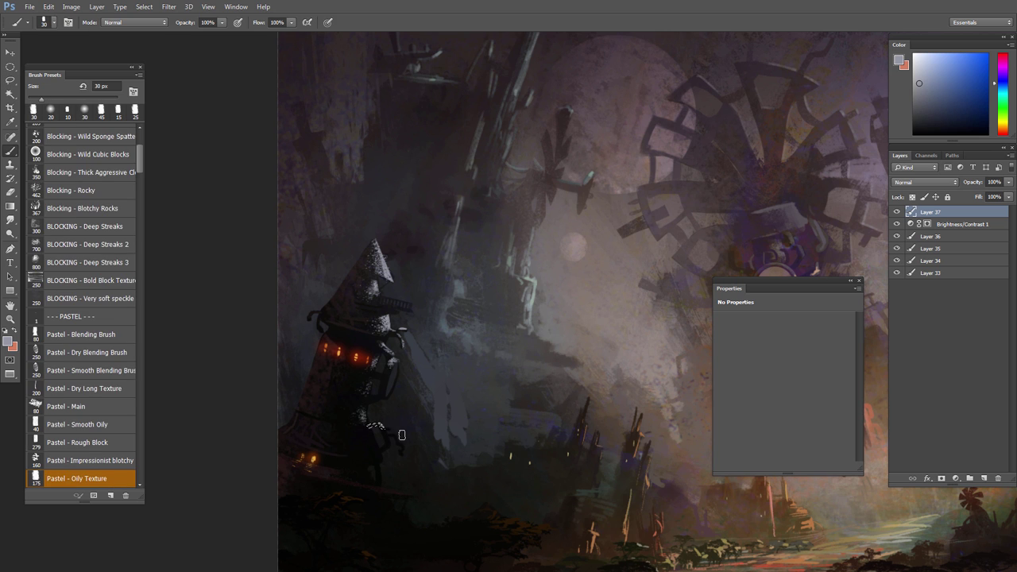
key(e)
Step: Lasso small patches on the tower's body between the pipes and fill them with textured grey highlights using a 40 px brush
key(l)
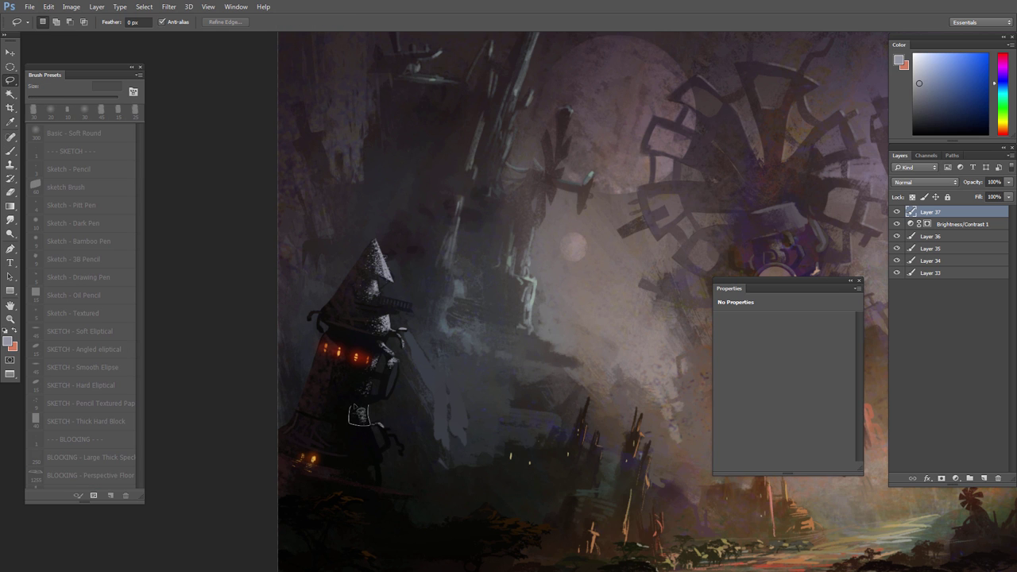
key(b)
key(l)
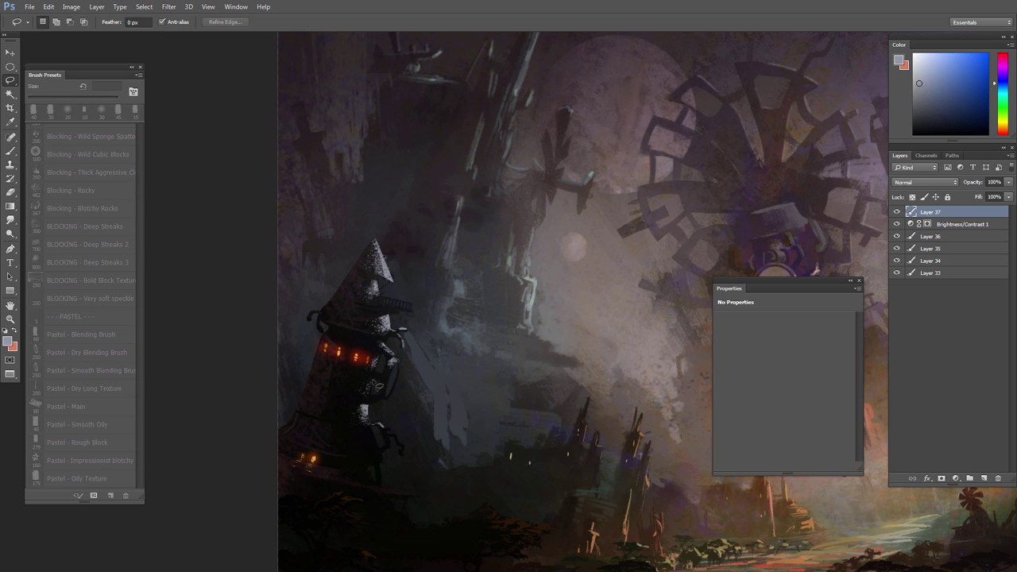
key(b)
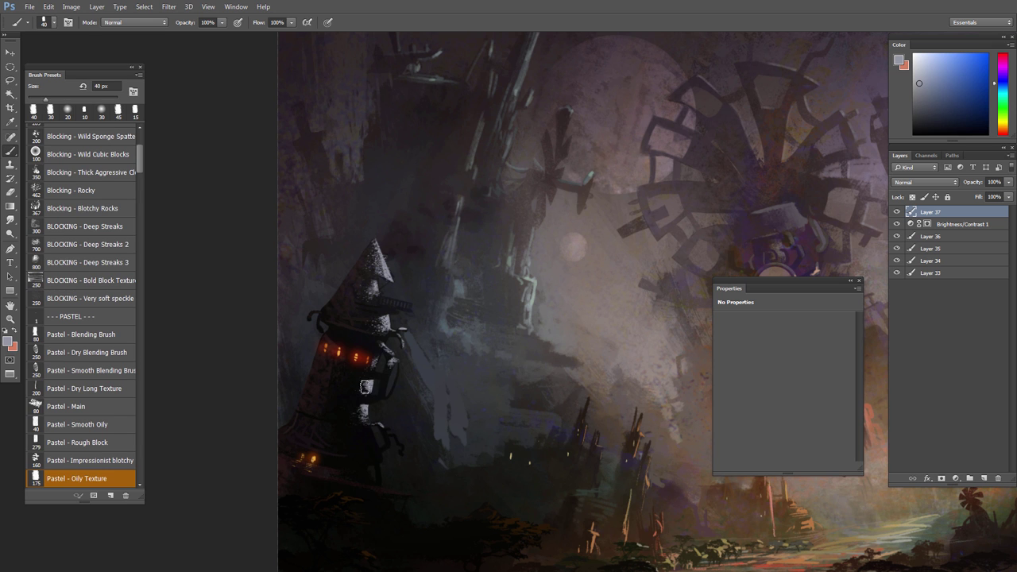
Step: Soften the tower's new highlights with the Soft Round eraser enlarged to 300 px
key(e)
scroll(368, 388, down, 1)
scroll(369, 388, up, 1)
key(])
key(])
key(])
key(])
key(])
key(])
key(])
key(])
key(])
key(])
key(])
key(])
key(])
key(])
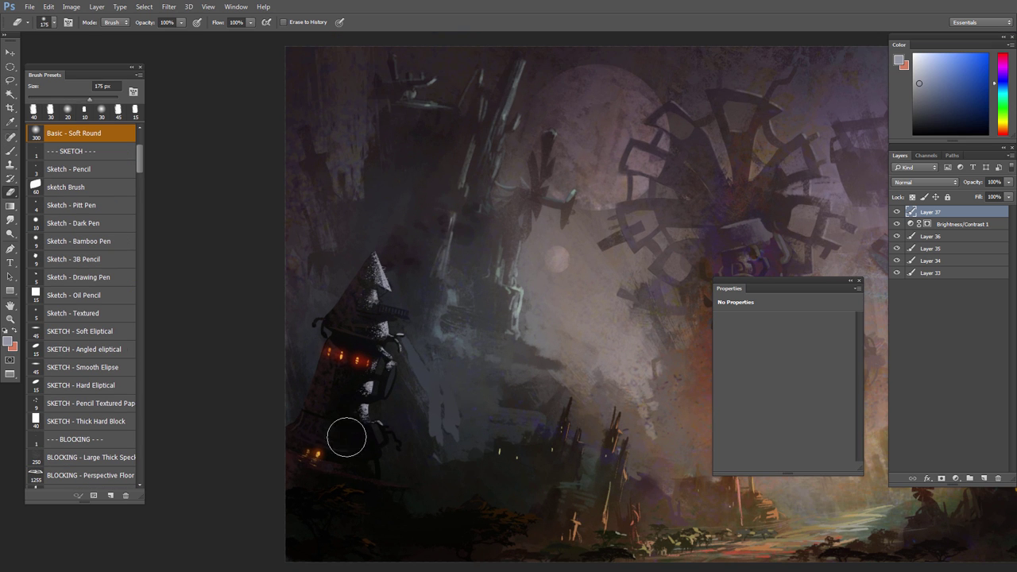
scroll(395, 439, down, 1)
scroll(395, 440, down, 2)
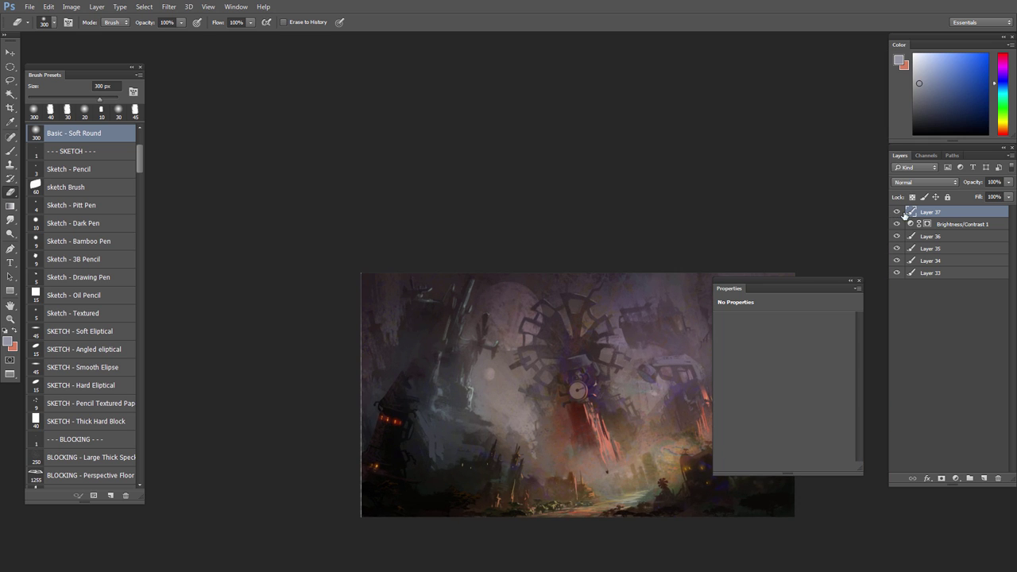
Step: Adjust the saturation of the tower highlight layer with Hue/Saturation
key(ctrl+u)
drag(644, 485, 645, 463)
click(759, 406)
scroll(505, 399, up, 2)
drag(511, 398, 525, 392)
drag(606, 348, 649, 348)
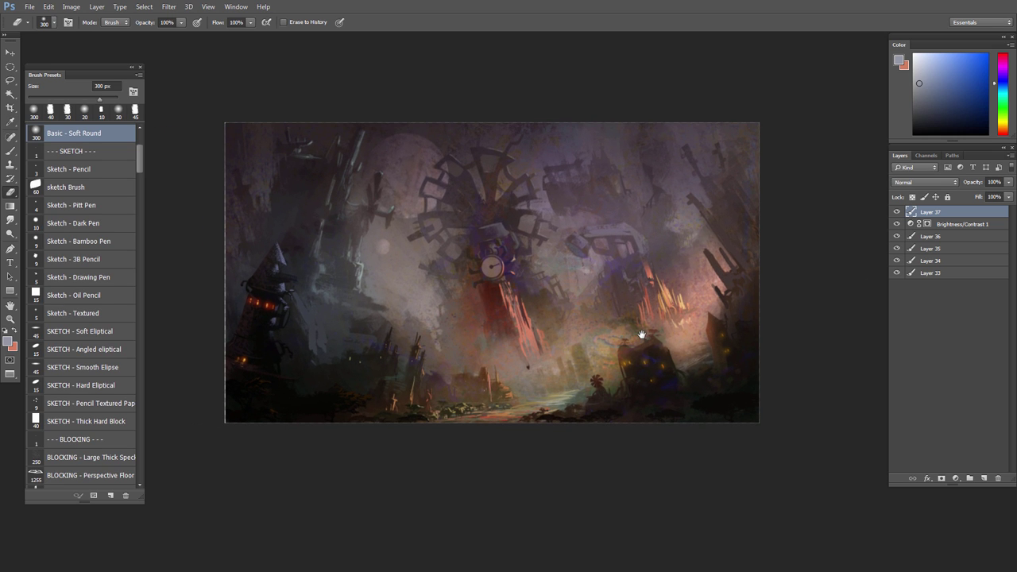
Step: Lasso a small curved shape among the distant dark spires and paint it with the Very Dry Rub brush in a sampled dark green
scroll(380, 385, up, 1)
key(l)
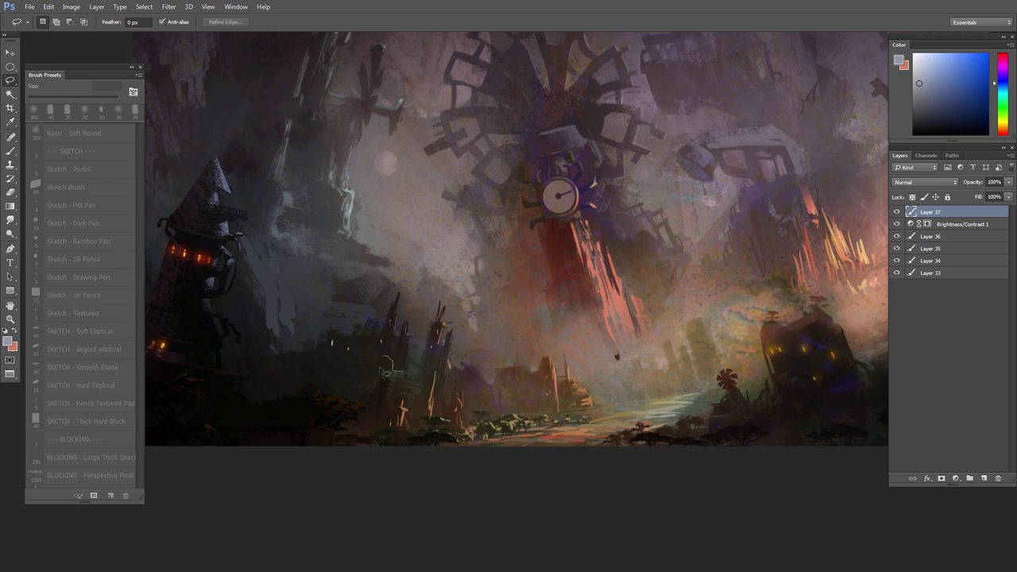
key(b)
right_click(385, 367)
scroll(405, 476, down, 3)
double_click(410, 455)
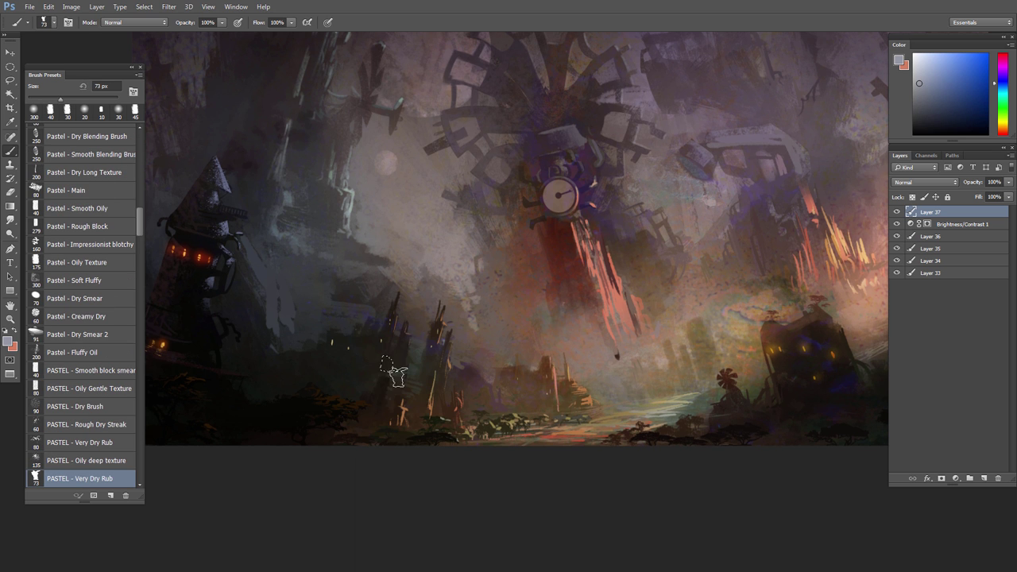
scroll(411, 362, up, 1)
alt+click(401, 364)
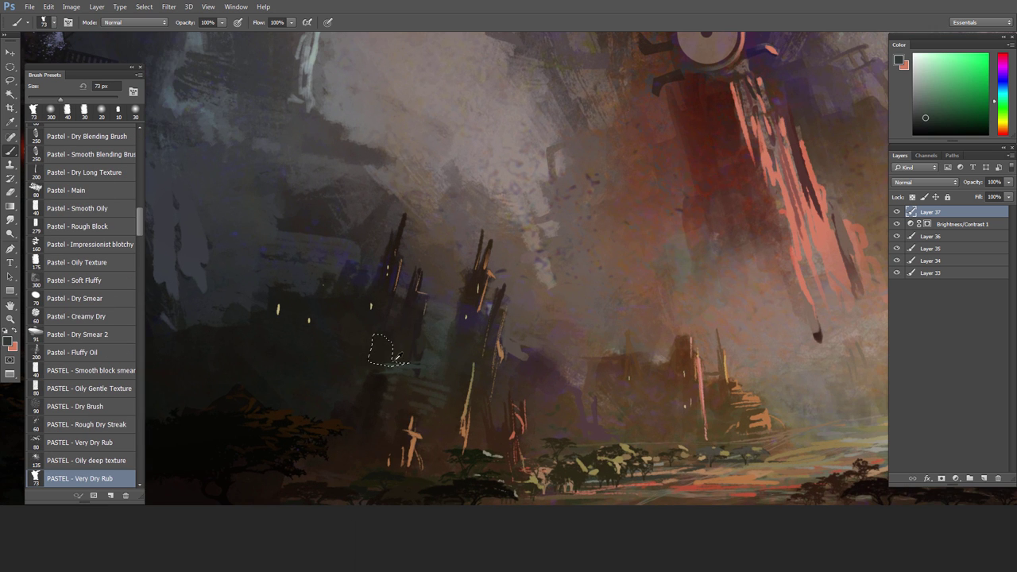
scroll(409, 360, down, 1)
Step: Lasso and paint another small shape beside the distant spires, then soften its edges with a smaller soft eraser
key(l)
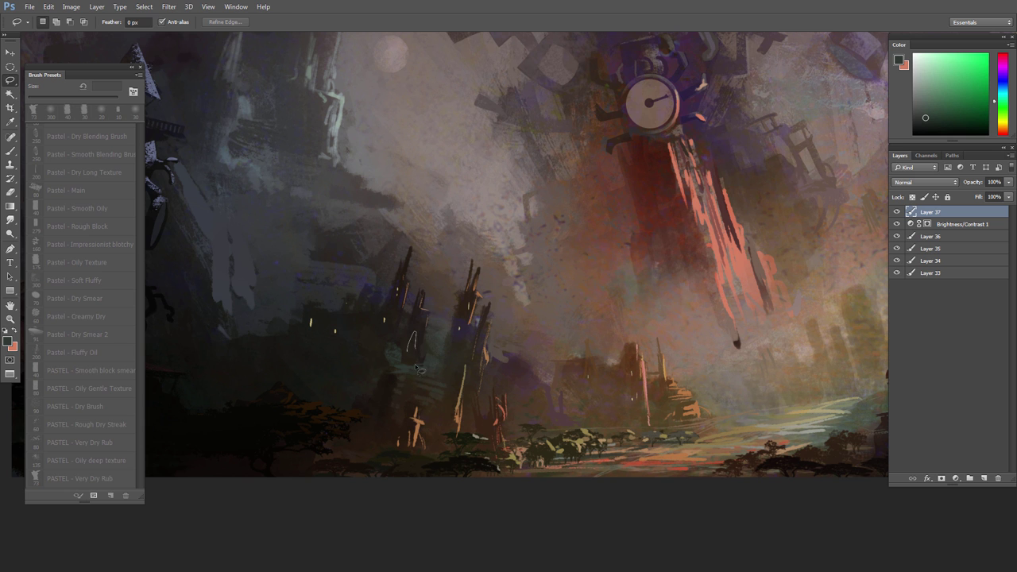
key(b)
key(e)
mouse_move(427, 421)
mouse_down()
mouse_move(399, 415)
mouse_move(407, 419)
mouse_up()
key(bracketleft)
key(bracketleft)
key(bracketleft)
key(bracketleft)
key(bracketleft)
key(bracketleft)
key(bracketleft)
scroll(407, 420, down, 3)
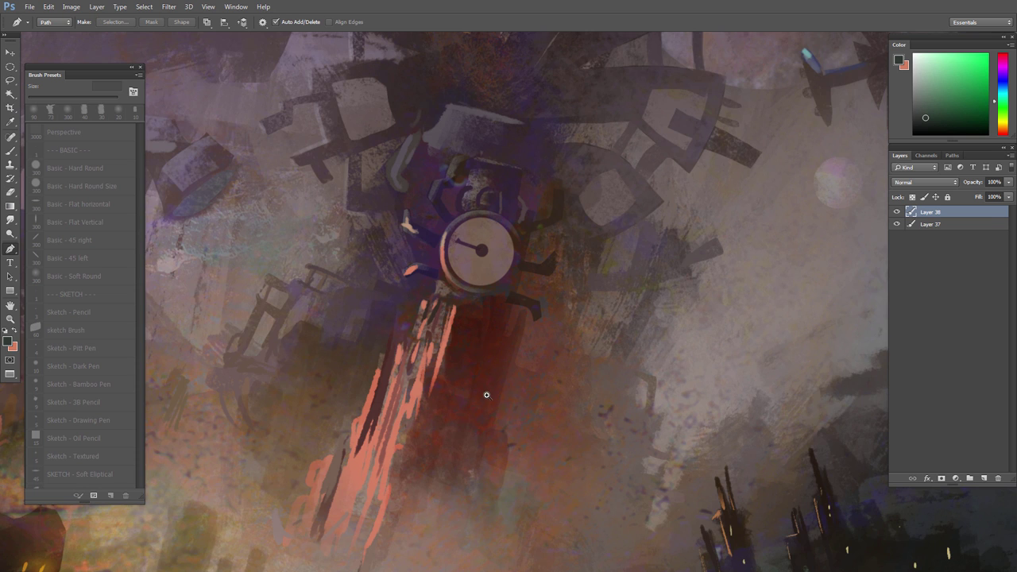
Step: Lasso a narrow slanted strip on the red tower below the clock, beside the salmon strokes
drag(483, 397, 481, 334)
key(l)
click(438, 338)
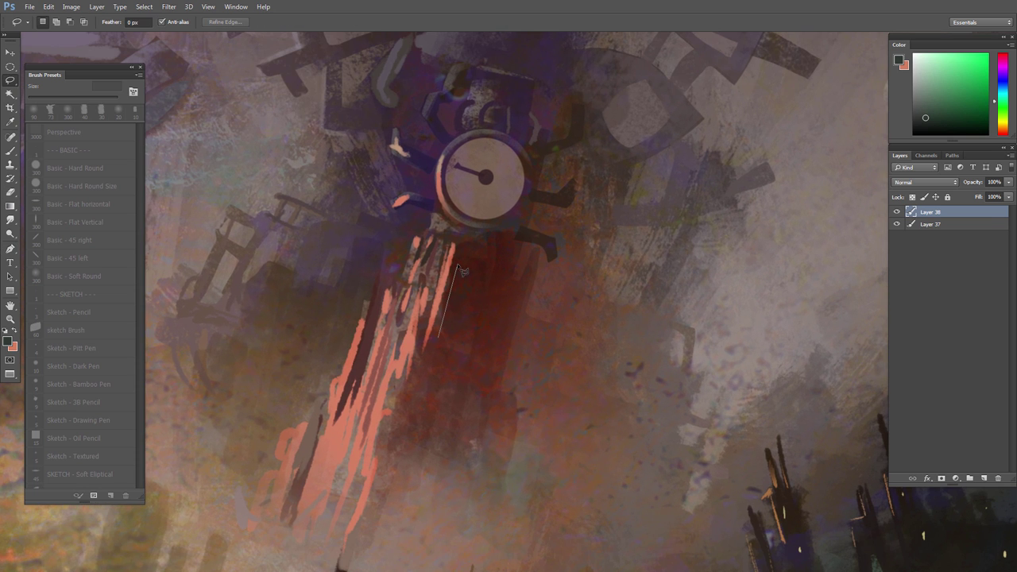
click(458, 265)
click(471, 254)
click(450, 343)
alt+click(535, 272)
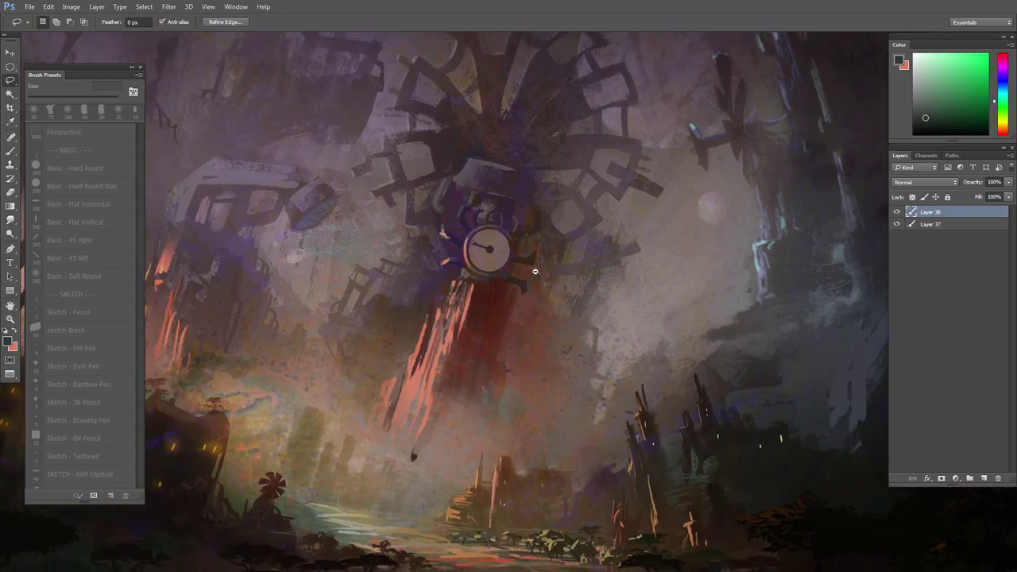
alt+click(509, 320)
click(897, 213)
click(897, 212)
ctrl+click(531, 343)
Step: Try to fill the lassoed strip with a salmon tone sampled from the nearby strokes, and with a lighter variation
key(b)
alt+click(411, 362)
drag(456, 288, 439, 356)
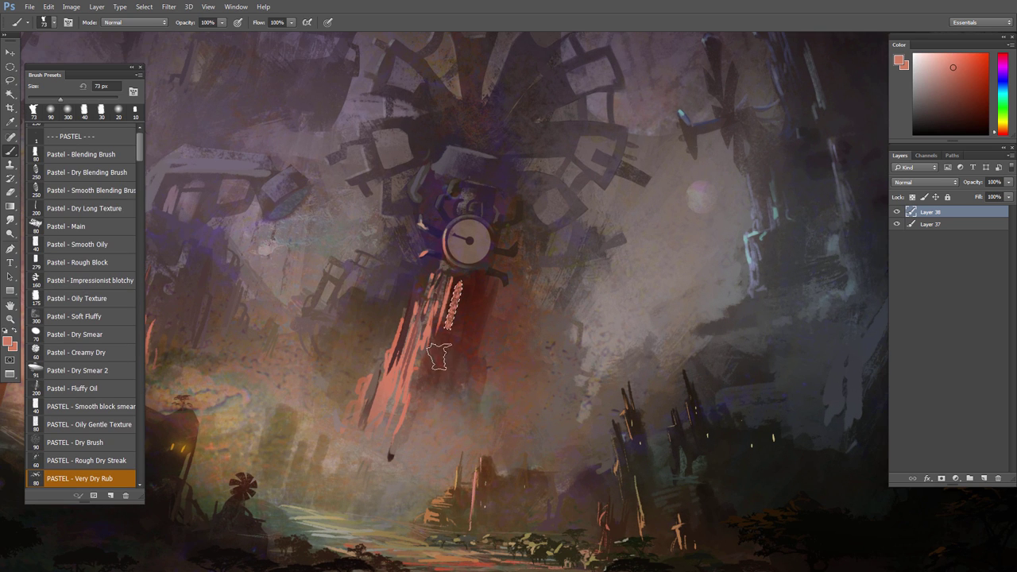
key(ctrl+z)
click(934, 66)
mouse_move(458, 284)
mouse_down()
mouse_move(454, 324)
mouse_move(459, 278)
mouse_up()
key(ctrl+z)
Step: Pick an orange colour and paint the lassoed strip below the clock with the 73 px Very Dry Rub brush
click(961, 68)
key(ctrl+minus)
key(ctrl+minus)
key(ctrl+minus)
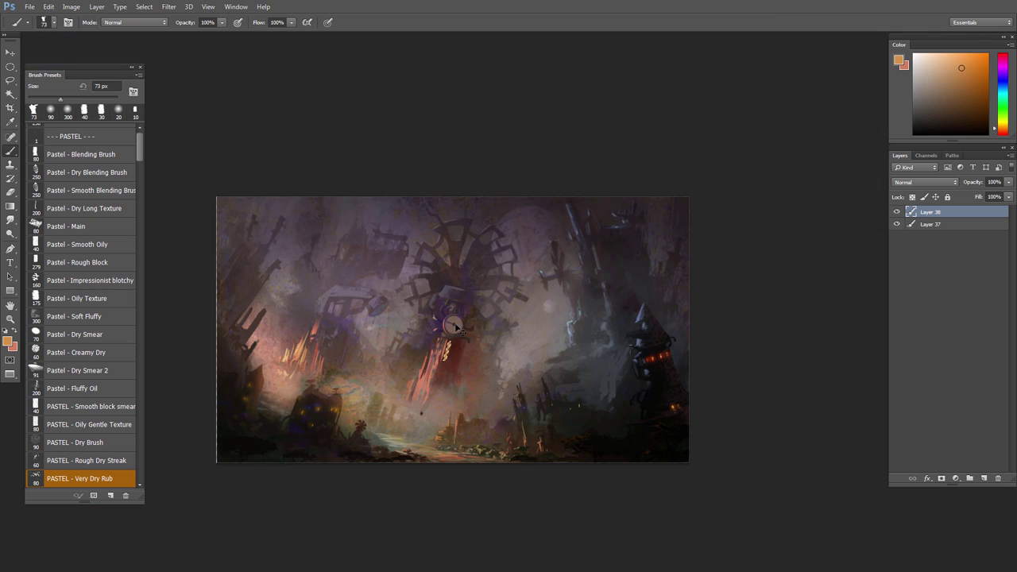
scroll(455, 326, up, 5)
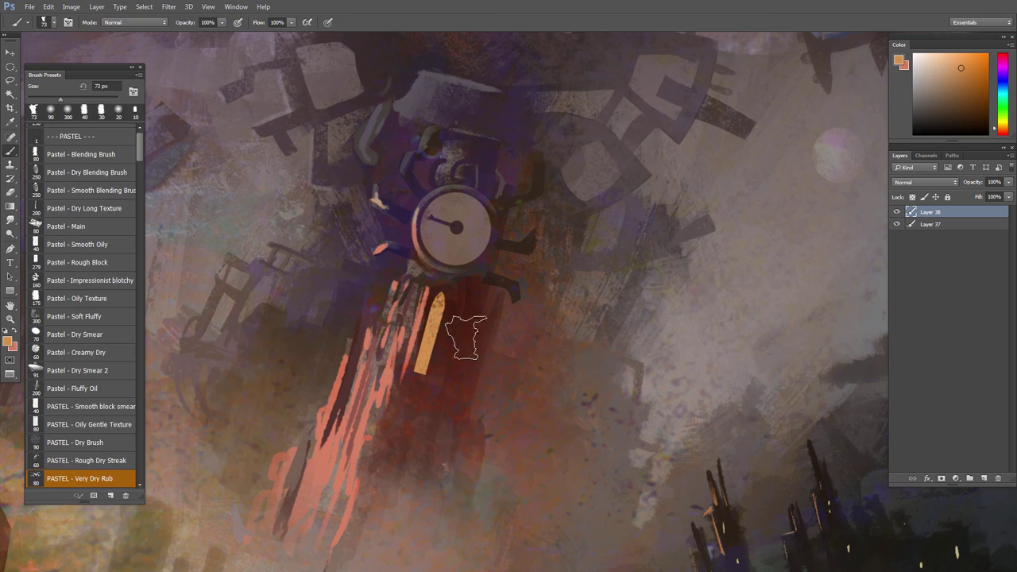
Step: Resize, move and reshape the orange strip with Free Transform so that it follows the tower's slant
key(ctrl+t)
drag(505, 310, 499, 293)
key(Return)
key(ctrl+t)
drag(435, 334, 469, 379)
drag(441, 333, 429, 330)
key(Return)
key(ctrl+t)
mouse_move(495, 312)
mouse_down()
mouse_move(501, 329)
mouse_move(493, 332)
mouse_up()
key(Return)
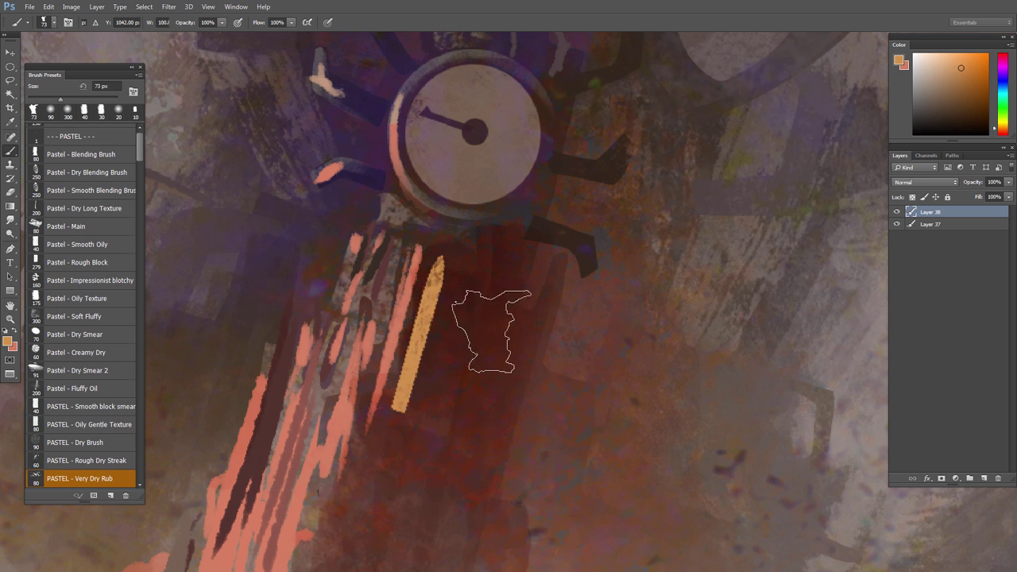
Step: Place a copy of the orange strip beside the first one and merge the copy into Layer 38
scroll(491, 318, down, 5)
key(v)
drag(434, 306, 445, 308)
key(Down)
key(Down)
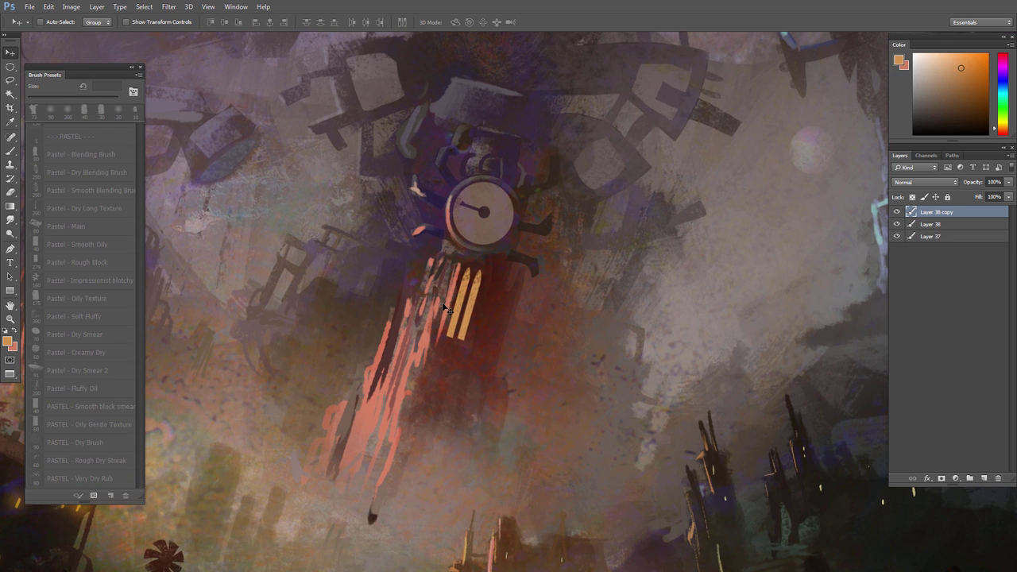
key(ctrl+e)
Step: Adjust the pair of orange strips with Free Transform and shift it slightly on the red tower
key(ctrl+t)
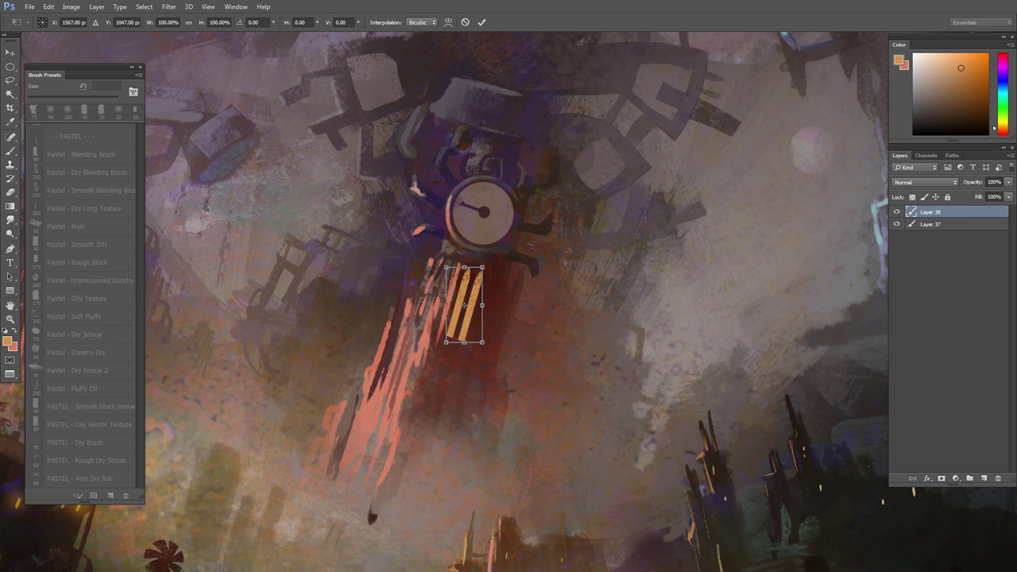
mouse_move(524, 238)
mouse_down()
mouse_move(551, 236)
mouse_move(541, 256)
mouse_up()
key(Return)
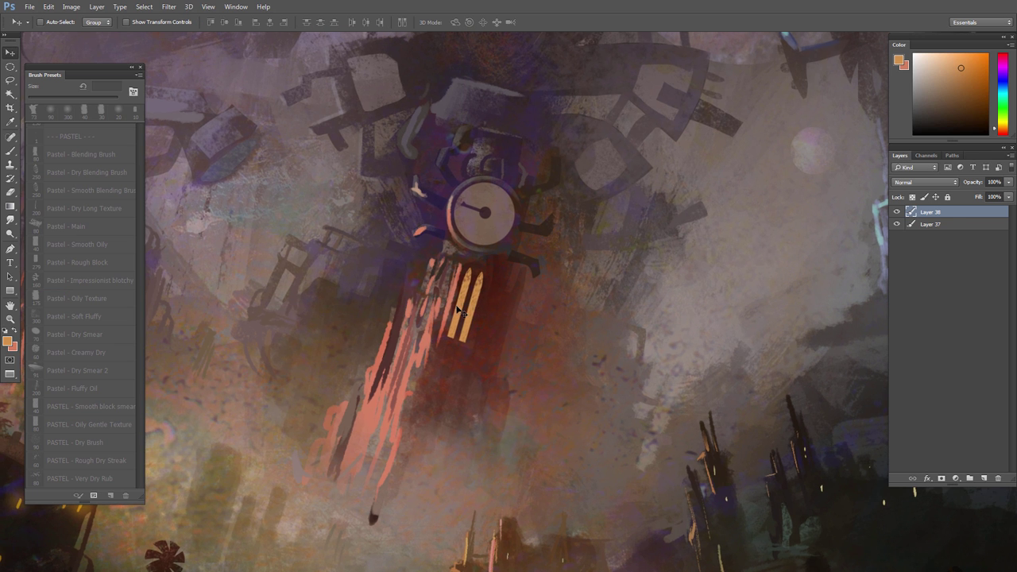
drag(465, 306, 461, 309)
Step: Adjust the hue, lightness and saturation of the two strips to a more vivid orange
scroll(461, 309, up, 1)
key(ctrl+u)
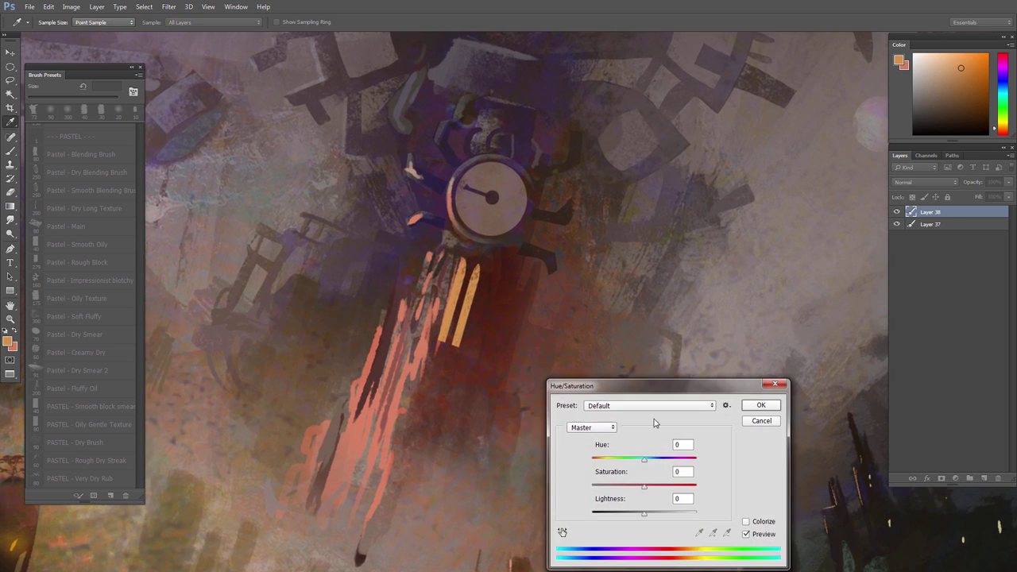
drag(643, 459, 637, 460)
drag(644, 513, 651, 515)
mouse_move(644, 485)
mouse_down()
mouse_move(658, 485)
mouse_move(634, 464)
mouse_move(642, 465)
mouse_up()
click(762, 406)
scroll(611, 386, down, 3)
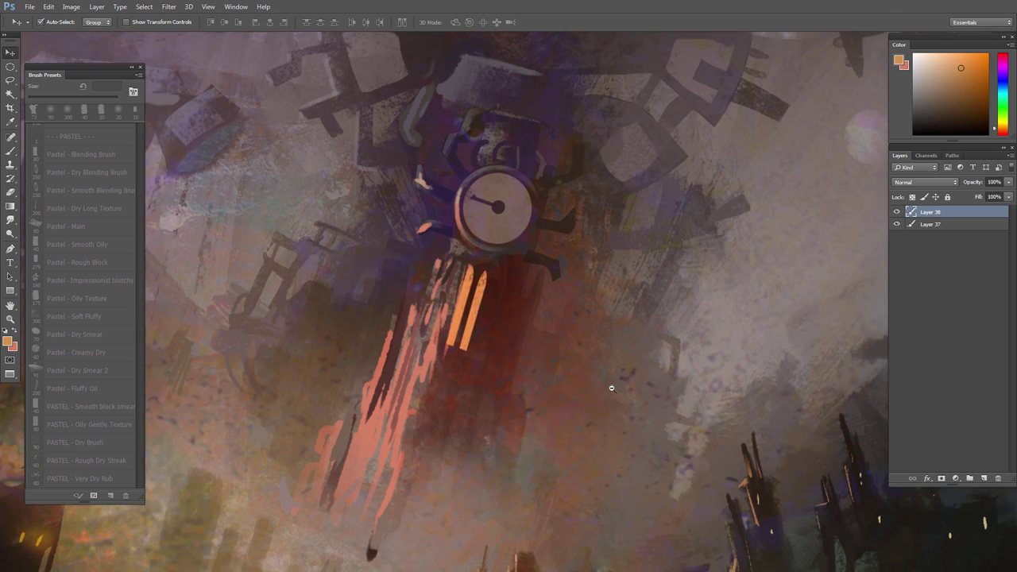
Step: Add a new layer beneath the orange strips and paint dark red strokes around them with a 30 px brush
click(930, 225)
click(983, 478)
alt+click(517, 347)
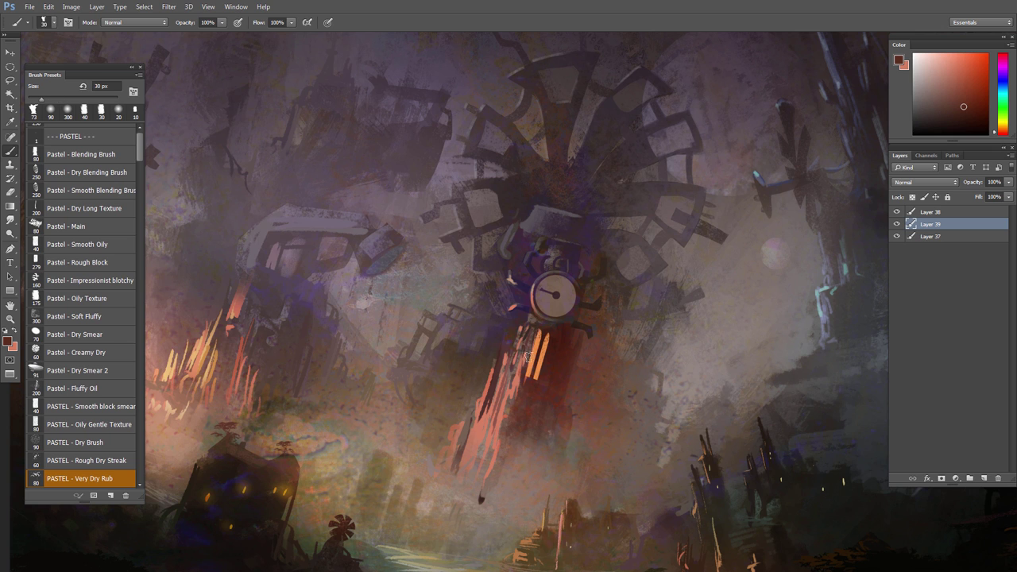
mouse_move(533, 332)
mouse_down()
mouse_move(522, 384)
mouse_move(524, 372)
mouse_up()
alt+click(550, 332)
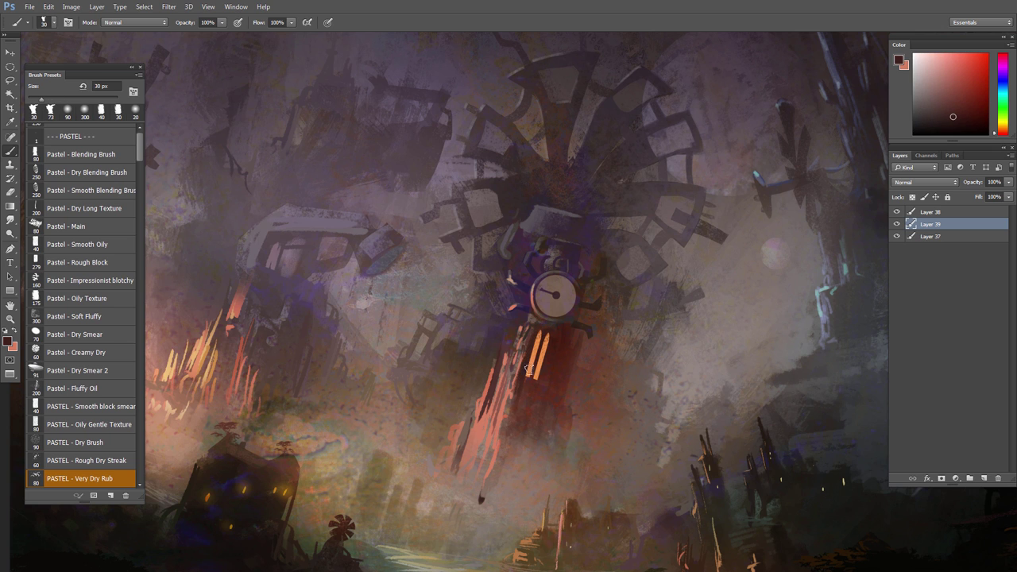
Step: Reduce the brush to 9 px and add fine strokes just below the clock using tones sampled from the tower
alt+click(575, 338)
key(bracketleft)
key(bracketleft)
key(bracketleft)
drag(566, 325, 538, 319)
alt+click(518, 338)
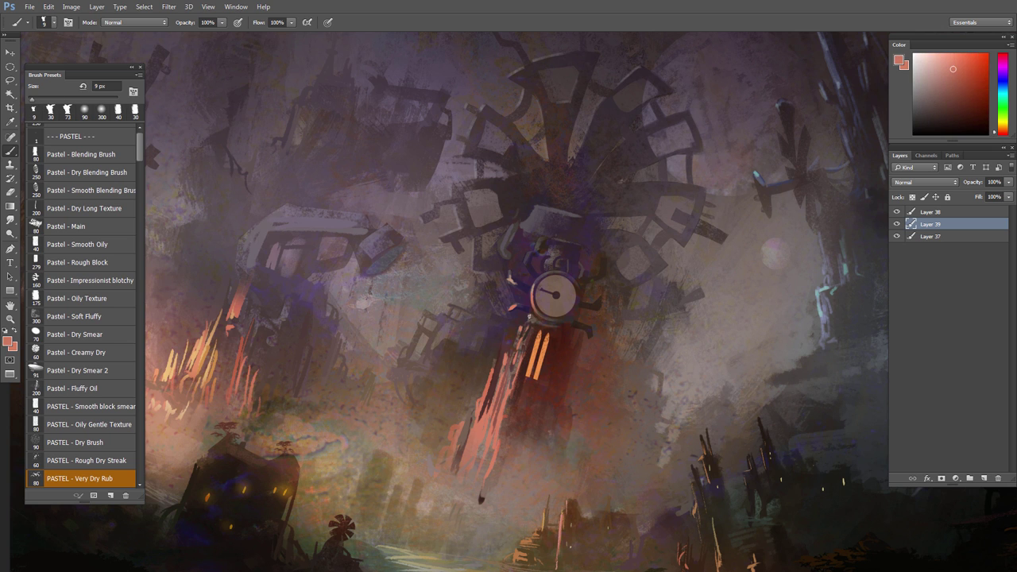
scroll(531, 320, down, 2)
scroll(556, 342, up, 2)
Step: Choose the sketch Brush at 25 px, darken the edge of the salmon strokes with a sampled dark red and switch to the eraser
right_click(349, 318)
click(405, 479)
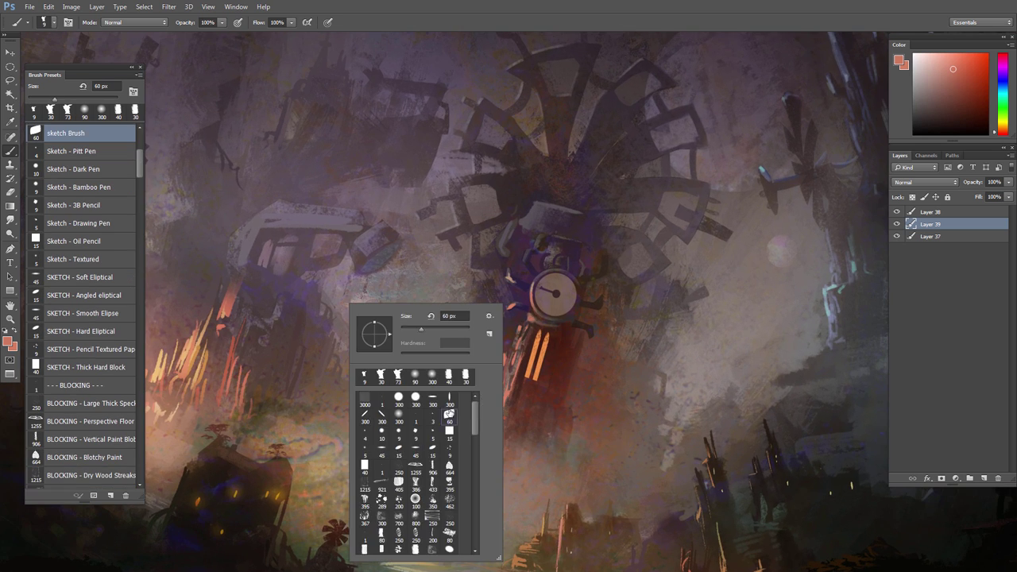
scroll(513, 390, up, 1)
alt+click(507, 405)
key(bracketleft)
key(bracketleft)
key(bracketleft)
key(bracketleft)
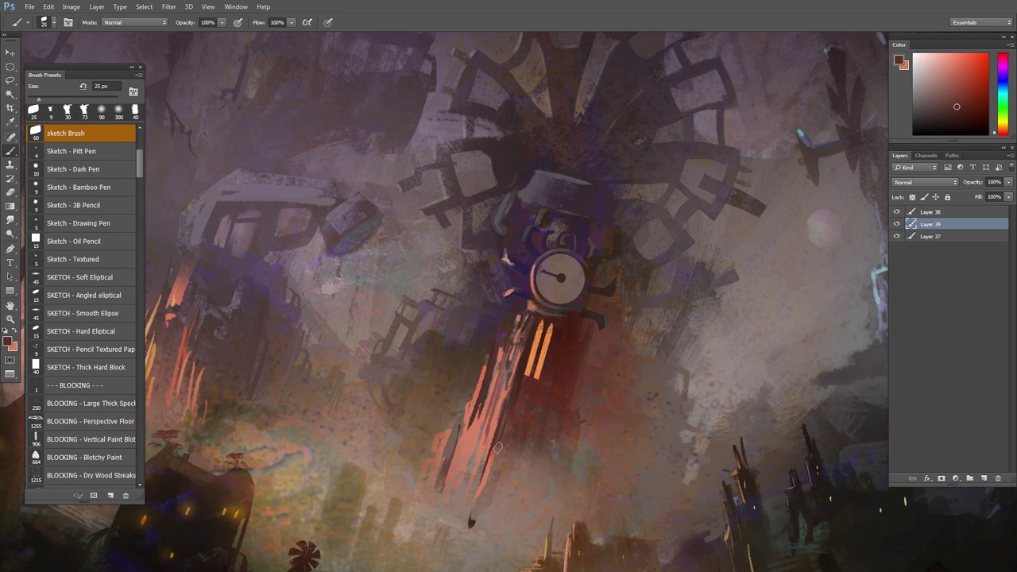
key(e)
scroll(485, 441, down, 4)
scroll(506, 413, up, 3)
Step: Scale the orange strips on Layer 38 to about 72% and move them slightly closer to the clock
key(v)
click(914, 212)
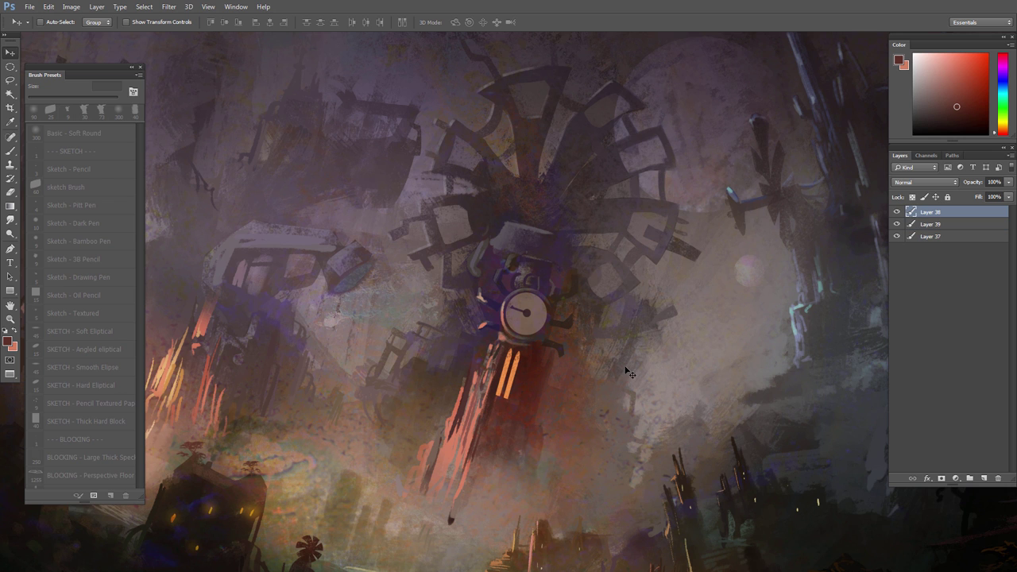
key(ctrl+t)
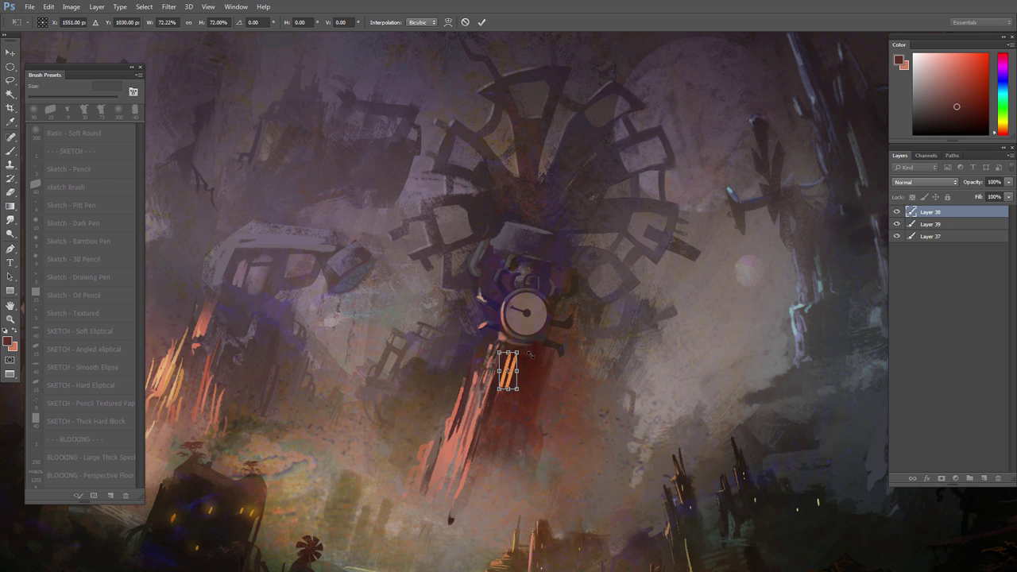
drag(508, 371, 509, 367)
key(Return)
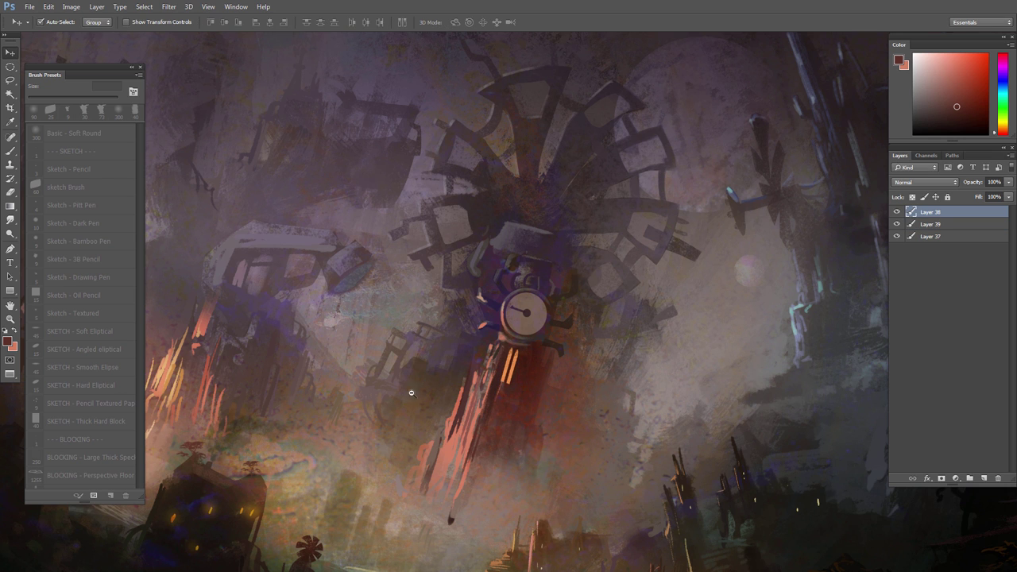
ctrl+alt+click(411, 393)
ctrl+click(521, 435)
ctrl+click(521, 389)
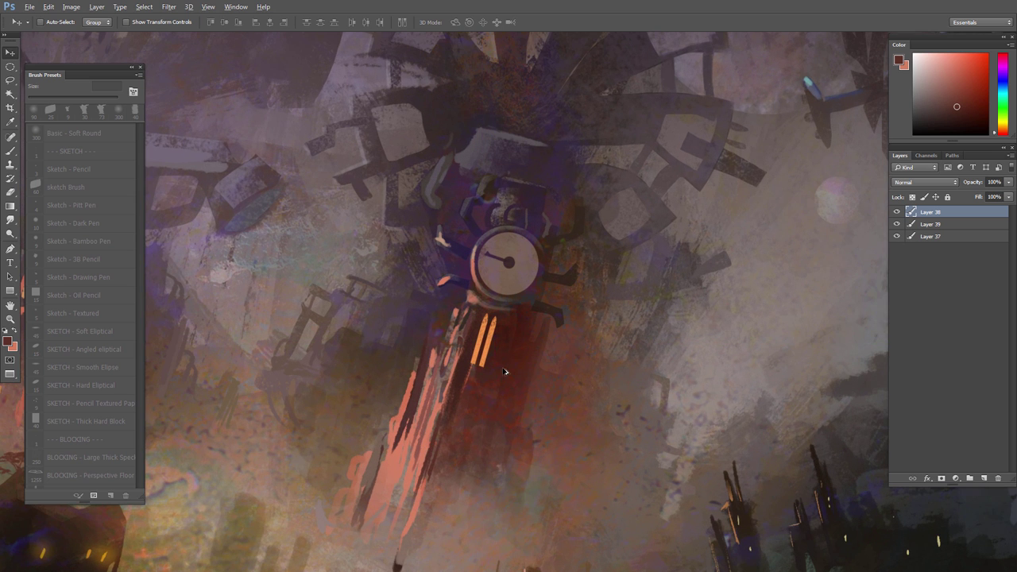
Step: Select a thin slanted strip beside the two orange strips on Layer 38 and fill it with orange sampled from them
key(alt)
key(l)
click(503, 369)
drag(499, 371, 514, 332)
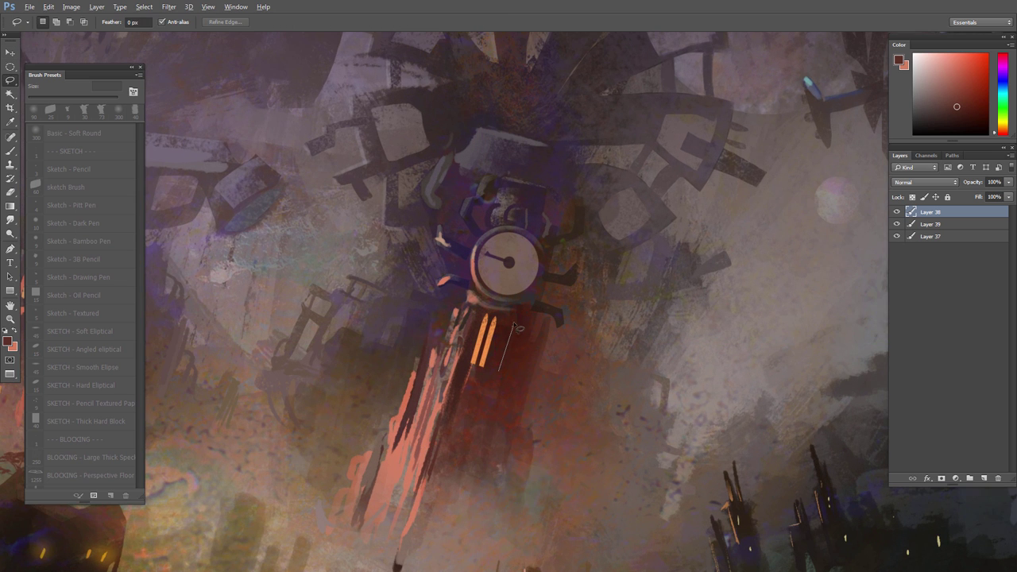
ctrl+click(538, 406)
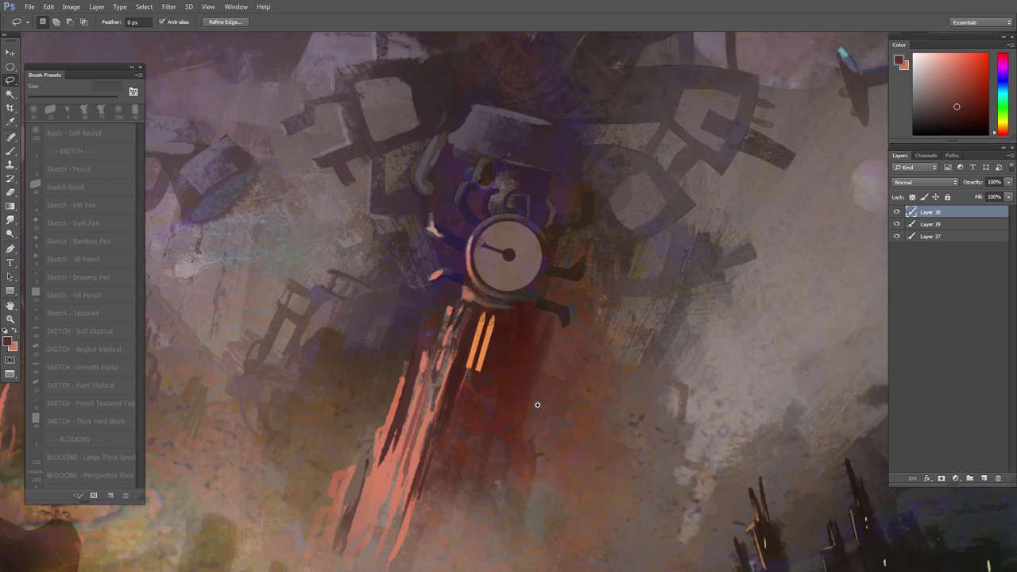
key(b)
alt+click(472, 327)
drag(523, 308, 479, 430)
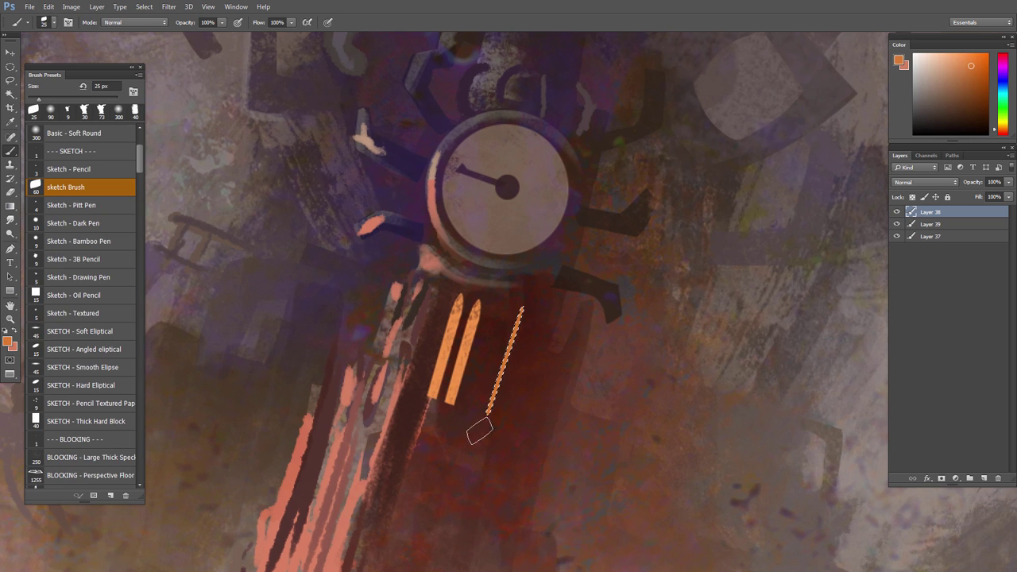
key(ctrl+d)
Step: Lasso the new thin orange strip and transform it slightly so it lines up with the other two below the clock
ctrl+alt+click(478, 421)
ctrl+click(479, 411)
key(l)
drag(499, 345, 478, 382)
key(ctrl+t)
drag(559, 375, 559, 369)
key(Return)
key(ctrl+d)
drag(466, 406, 471, 406)
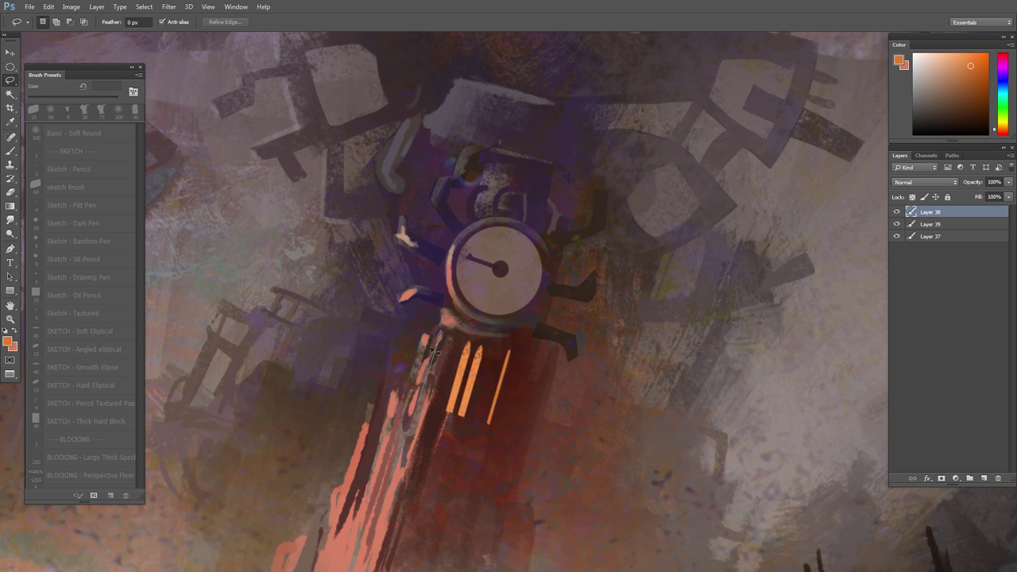
Step: Paint a pale streak on the tower edge below the clock and refine it on Layer 39 with sampled dark red and salmon
key(b)
alt+click(405, 236)
drag(443, 329, 410, 400)
key(ctrl+d)
scroll(410, 400, up, 2)
alt+click(421, 395)
key(alt+bracketleft)
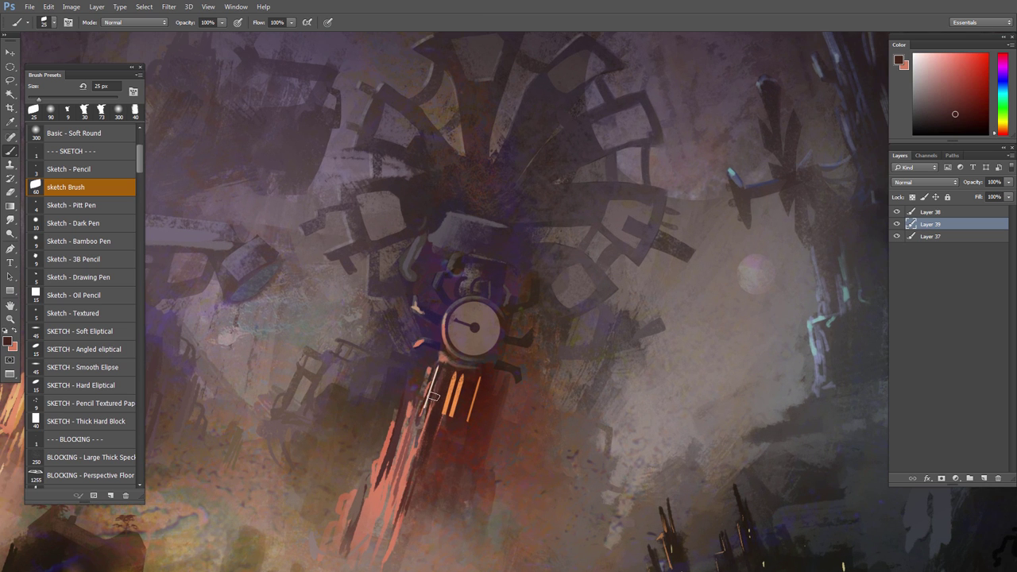
alt+click(436, 377)
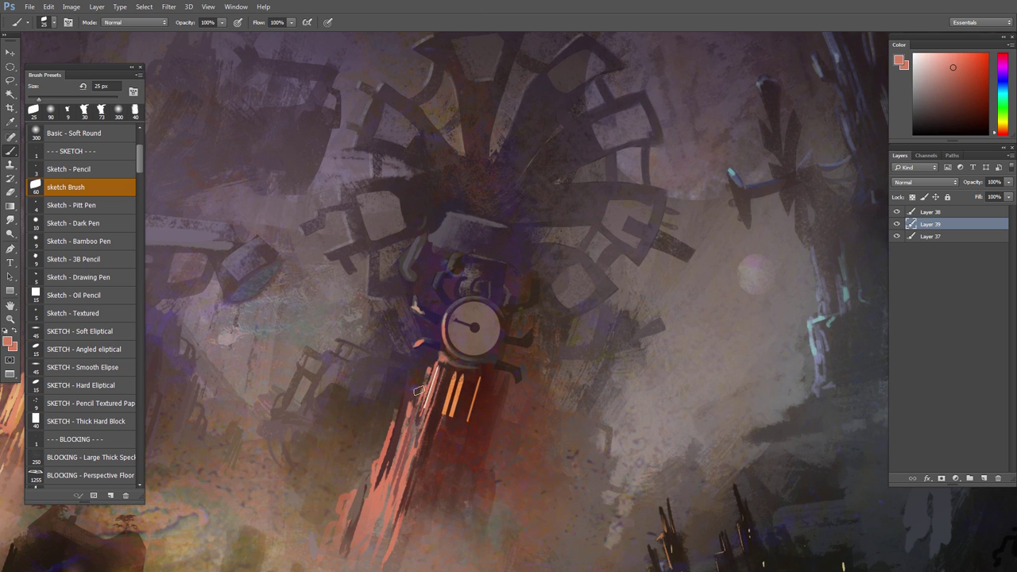
scroll(457, 374, down, 2)
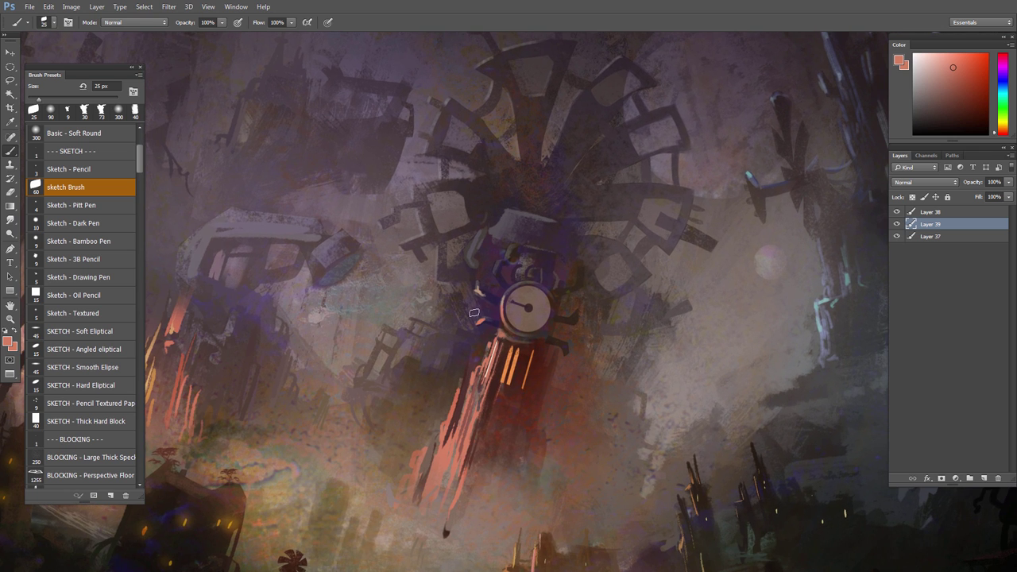
Step: Add a new layer above Layer 39 and paint salmon strokes running down beside the clock, trimming them with the eraser
key(ctrl+shift+alt+n)
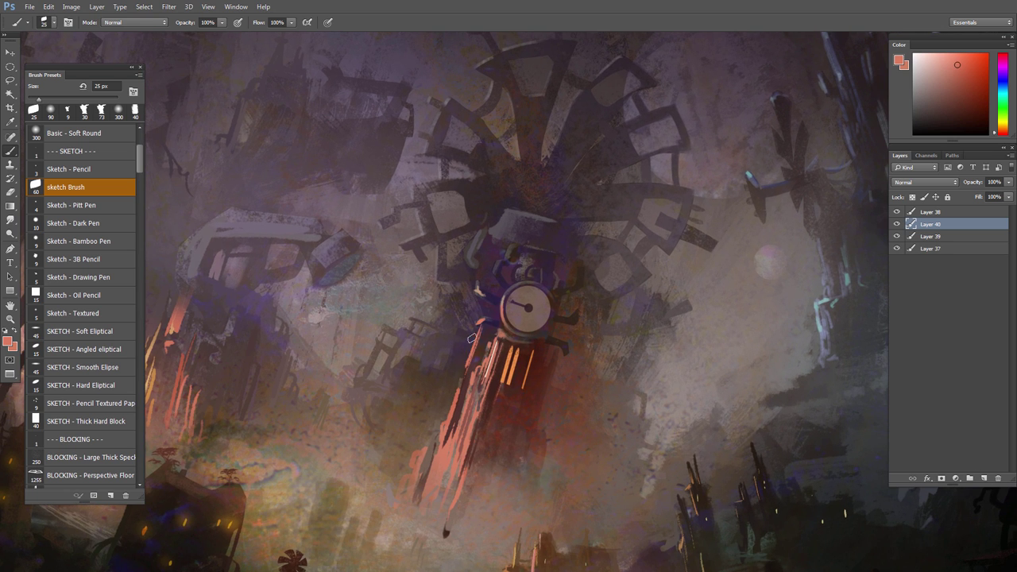
key(e)
right_click(483, 326)
drag(479, 328, 471, 354)
key(b)
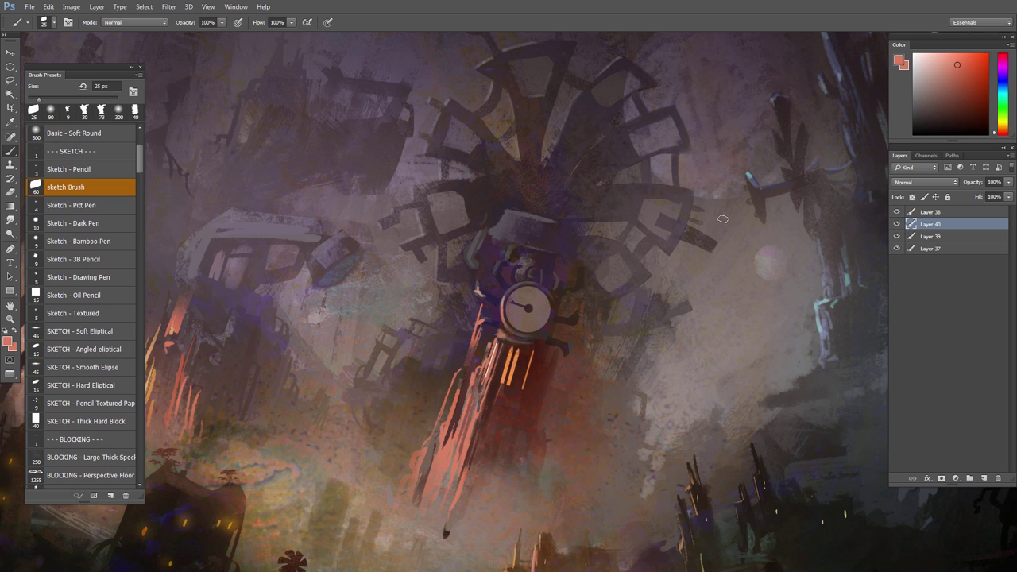
Step: Choose a pale peach color and paint highlights on the claw and clock rim, reducing the sketch Brush to 10 px
click(1001, 128)
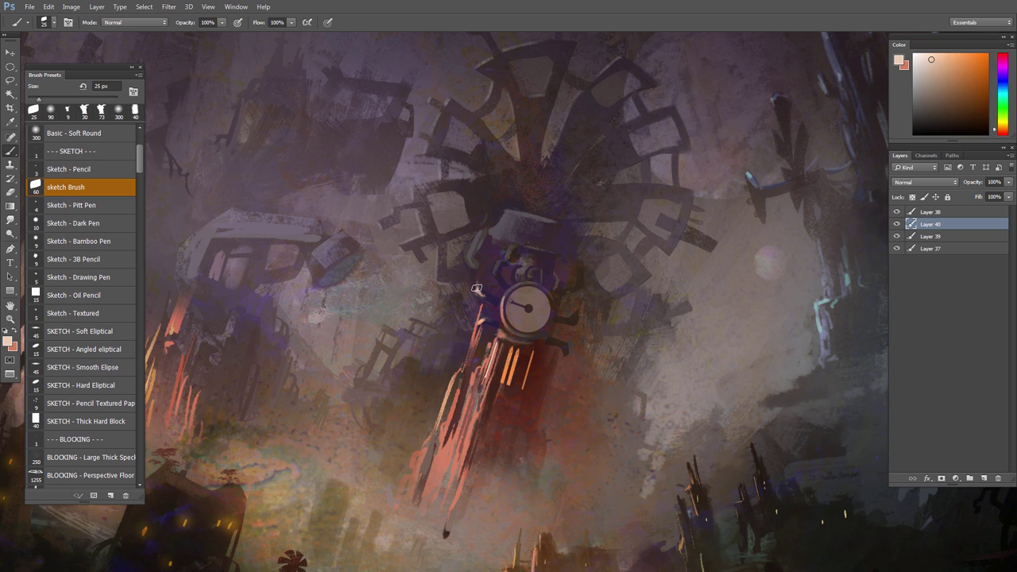
drag(506, 295, 508, 331)
key(e)
key(b)
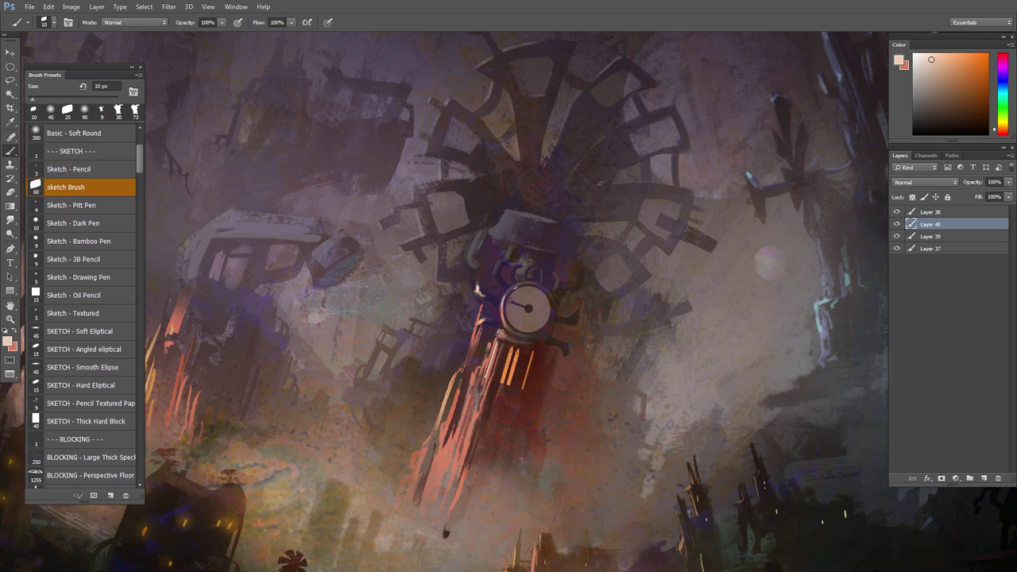
Step: Add a new layer and stroke a large circular selection inside the clock face with a sampled dark tone
click(521, 311)
click(984, 479)
click(11, 67)
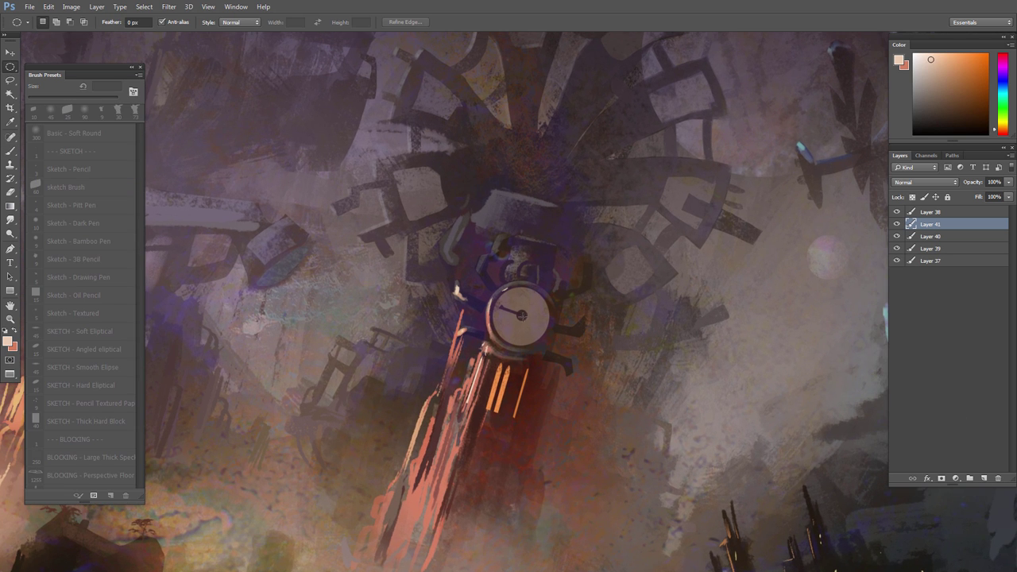
drag(523, 316, 553, 334)
key(b)
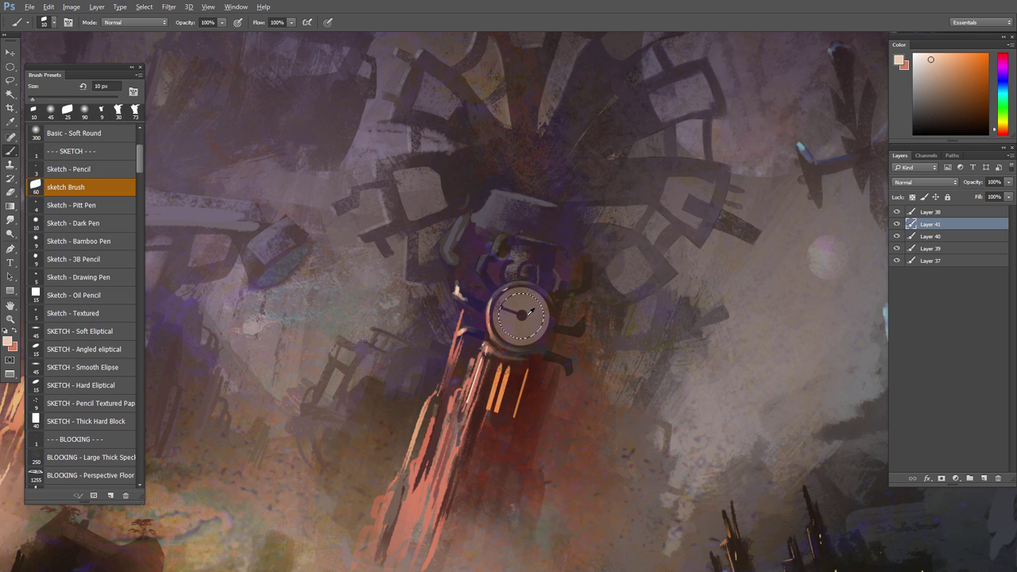
alt+click(522, 316)
click(48, 6)
click(65, 178)
click(564, 156)
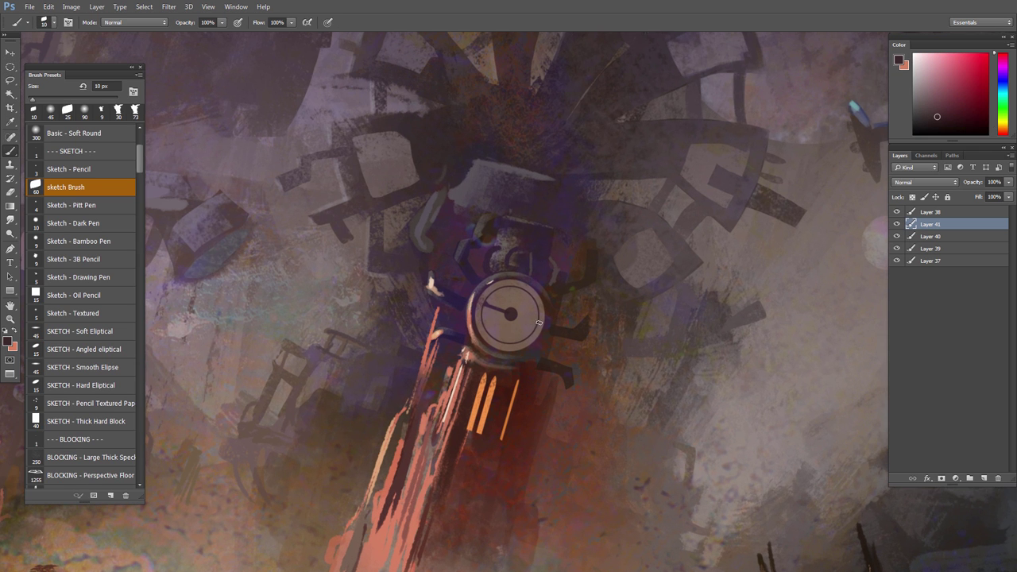
Step: Stroke a smaller circle about 0.36 cm wide around the clock's center with the same dark color
key(m)
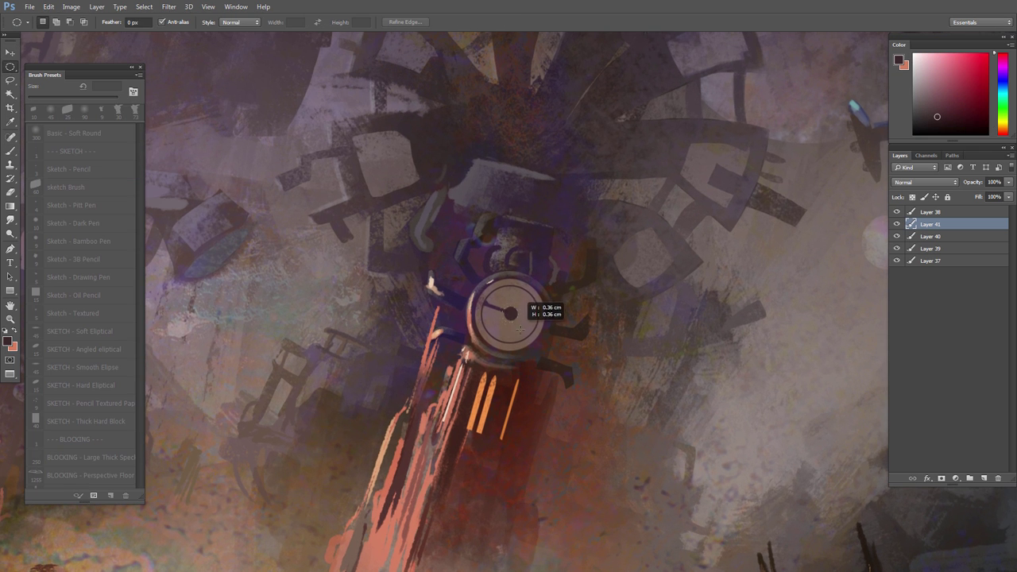
drag(520, 328, 521, 326)
click(49, 7)
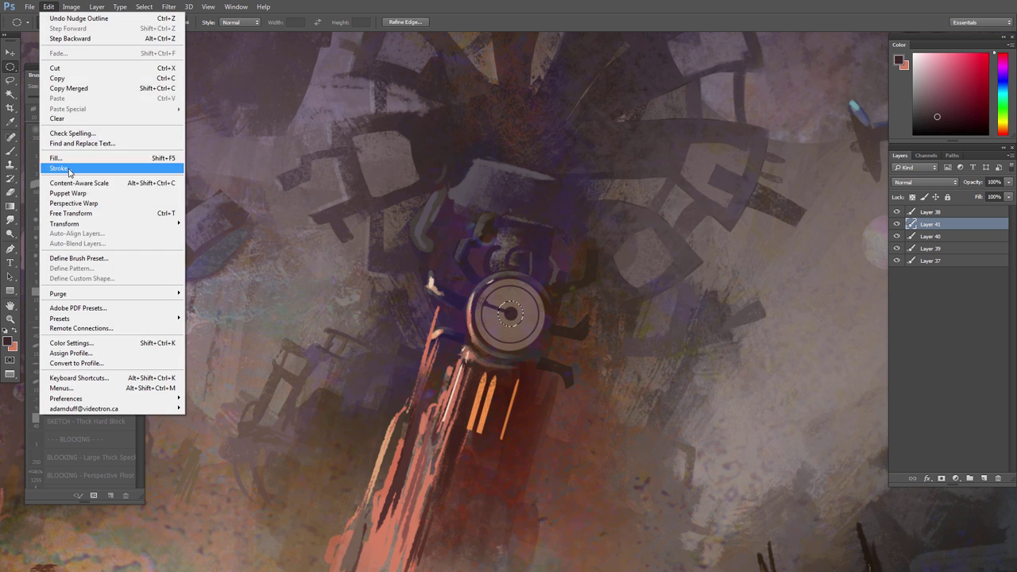
click(66, 170)
key(Return)
key(ctrl+d)
drag(433, 333, 388, 278)
scroll(458, 333, up, 4)
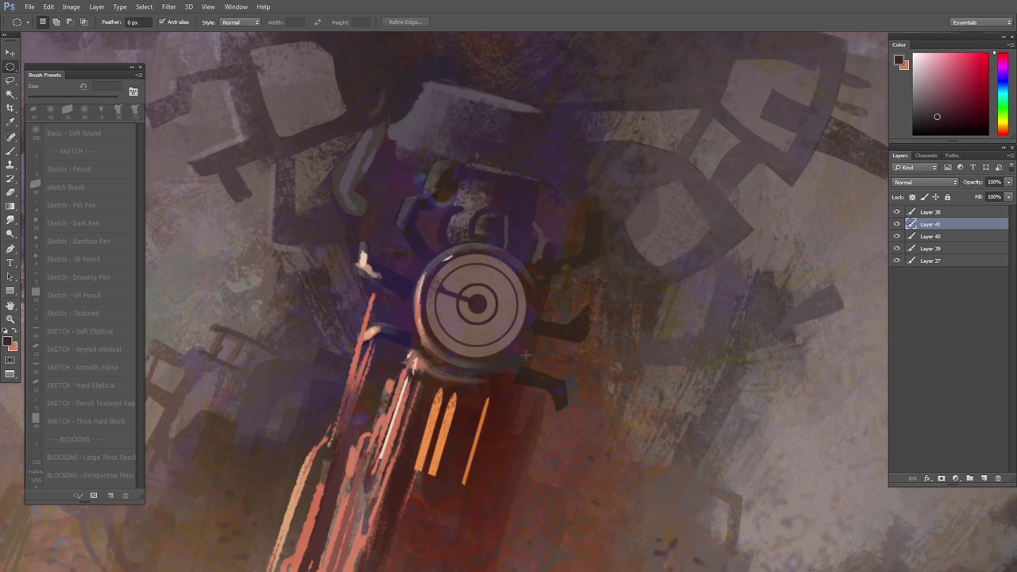
Step: Outline a second clock hand pointing down from the hub with the Lasso and fill it with the dark color
key(l)
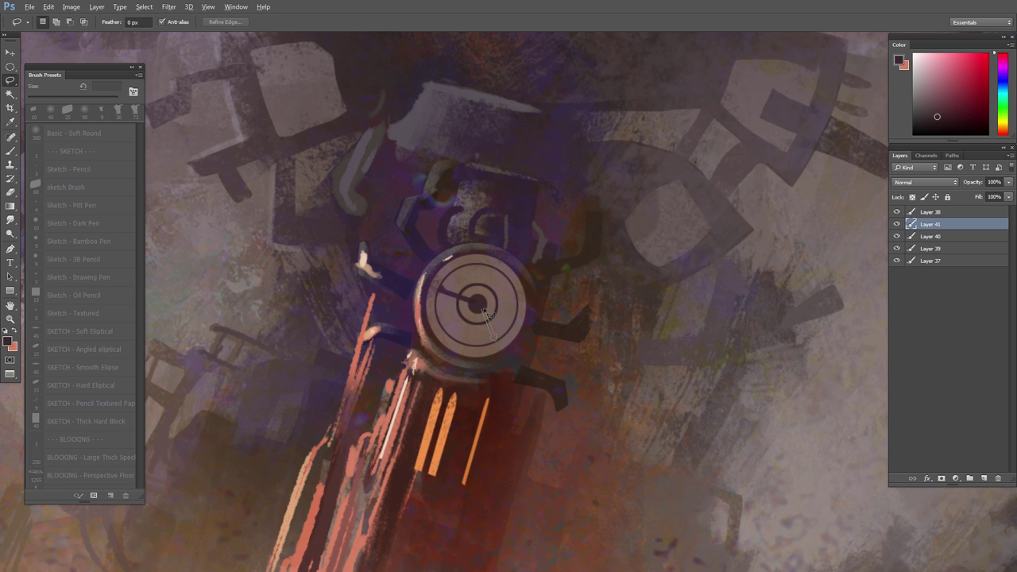
key(b)
scroll(500, 382, down, 3)
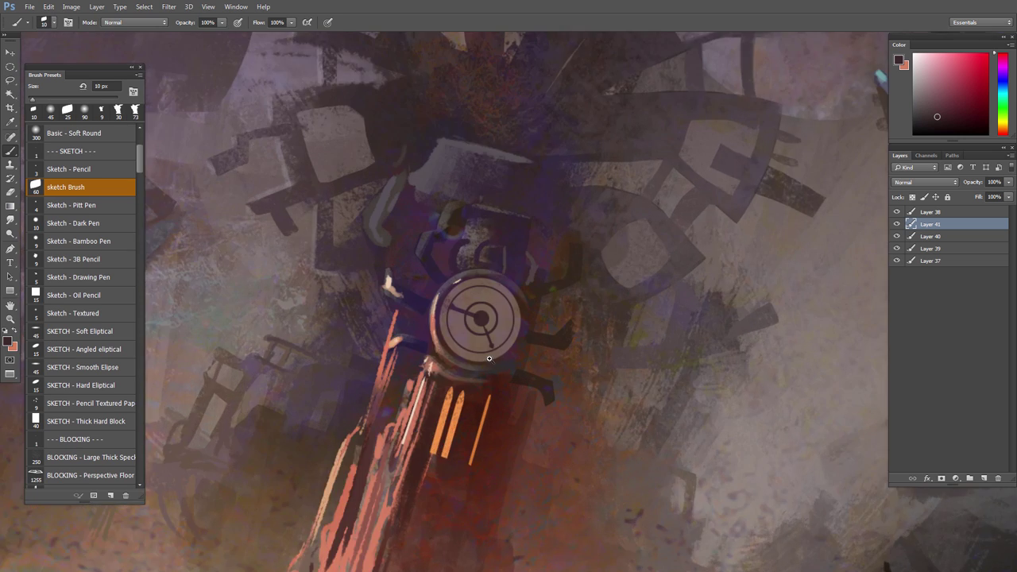
Step: Select the clock face and paint sampled brown over it on a new layer with a 73 px textured brush
key(m)
mouse_move(480, 269)
mouse_down()
mouse_move(574, 364)
mouse_move(563, 351)
mouse_up()
key(b)
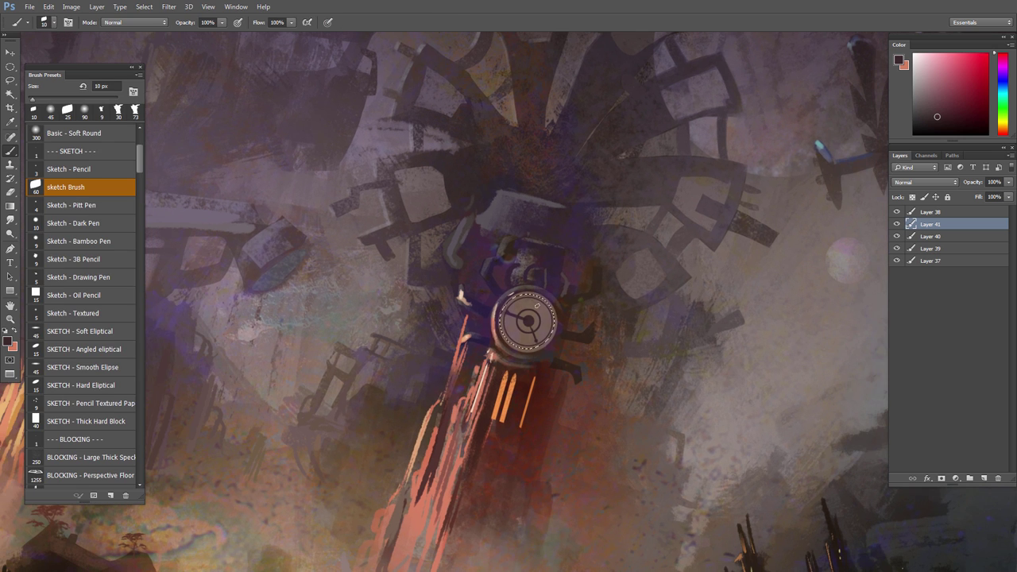
right_click(616, 300)
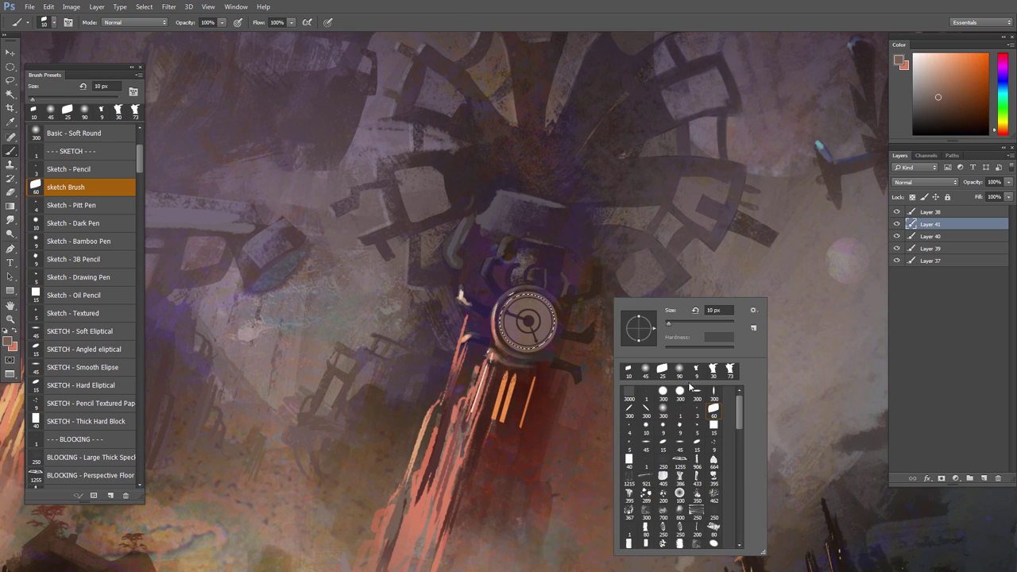
click(755, 337)
alt+click(534, 301)
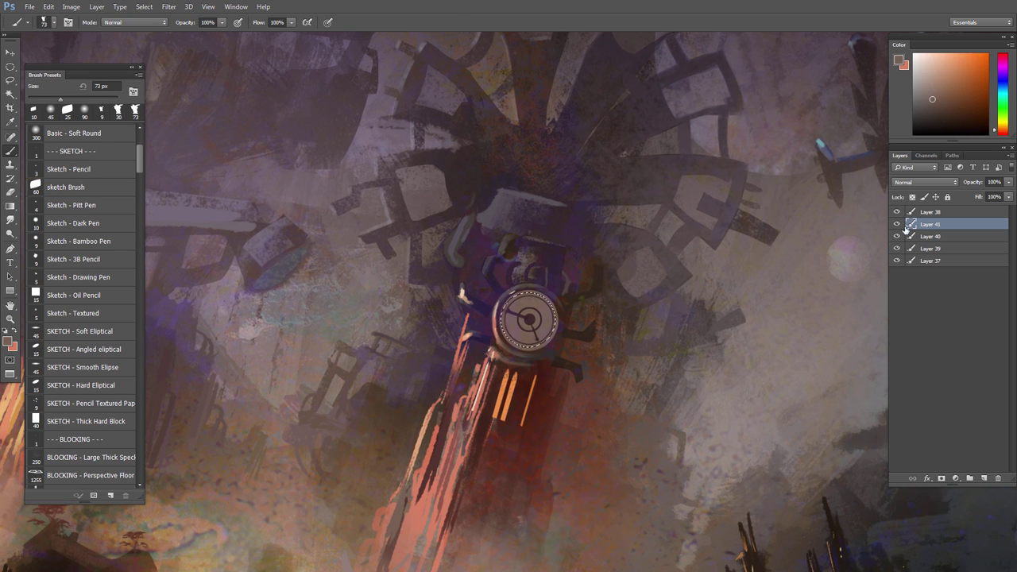
click(984, 478)
drag(526, 300, 574, 381)
Step: Darken the brown clock overlay to lightness -16 with a slight hue shift, deselect it and set Layer 42 to 76% opacity
key(ctrl+u)
drag(643, 511, 636, 514)
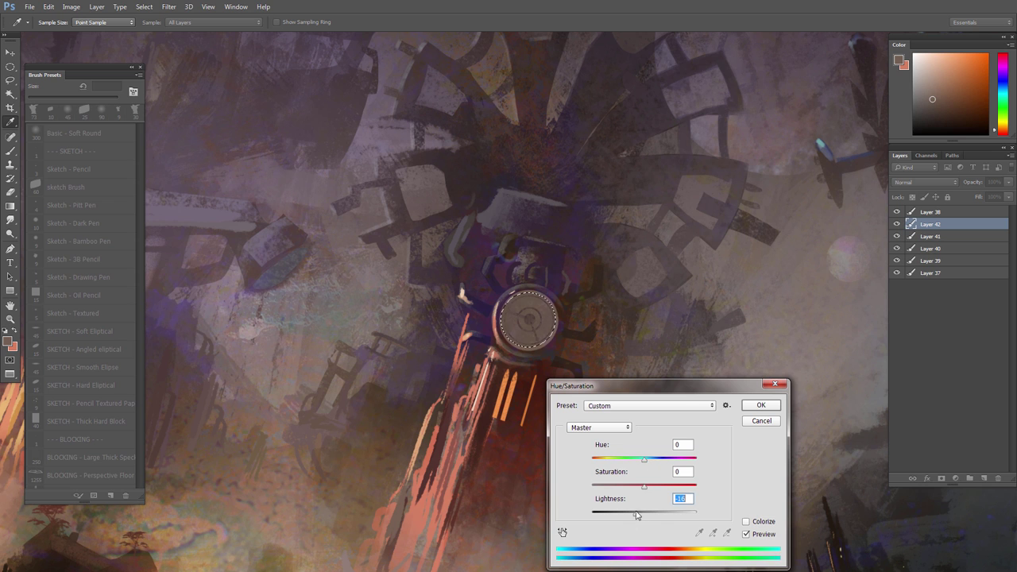
drag(644, 461, 640, 462)
click(755, 405)
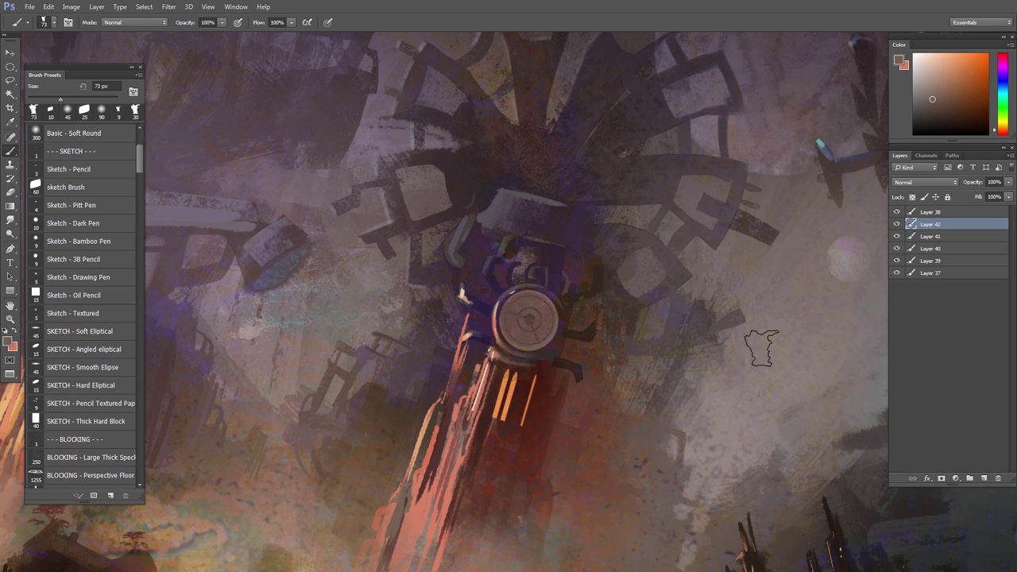
key(ctrl+d)
drag(1008, 183, 993, 196)
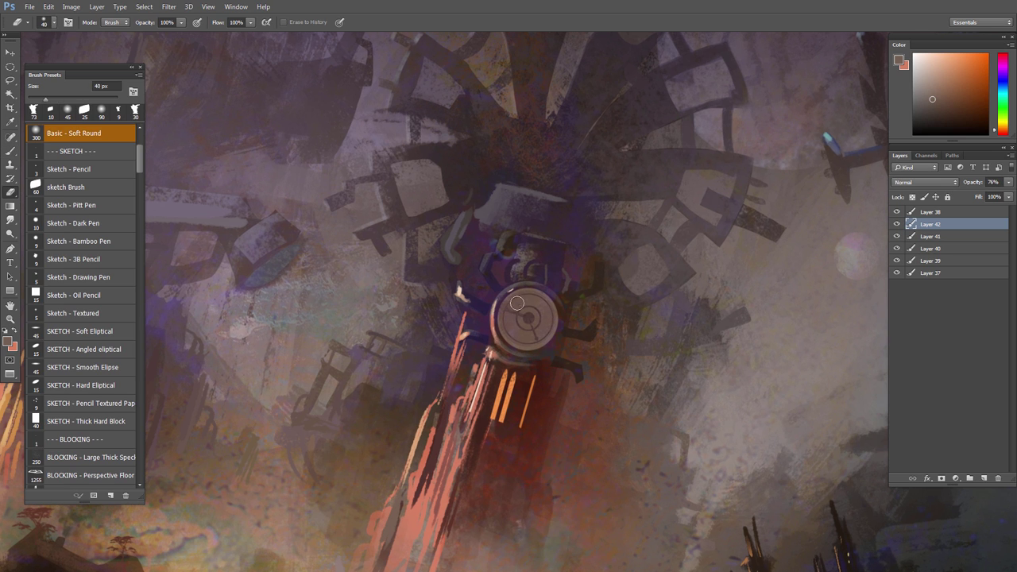
Step: Select the clock face, brush textured gray over it on a new layer and soften it with a 25 px soft round eraser
scroll(521, 357, up, 2)
key(m)
scroll(517, 351, down, 2)
scroll(520, 358, up, 2)
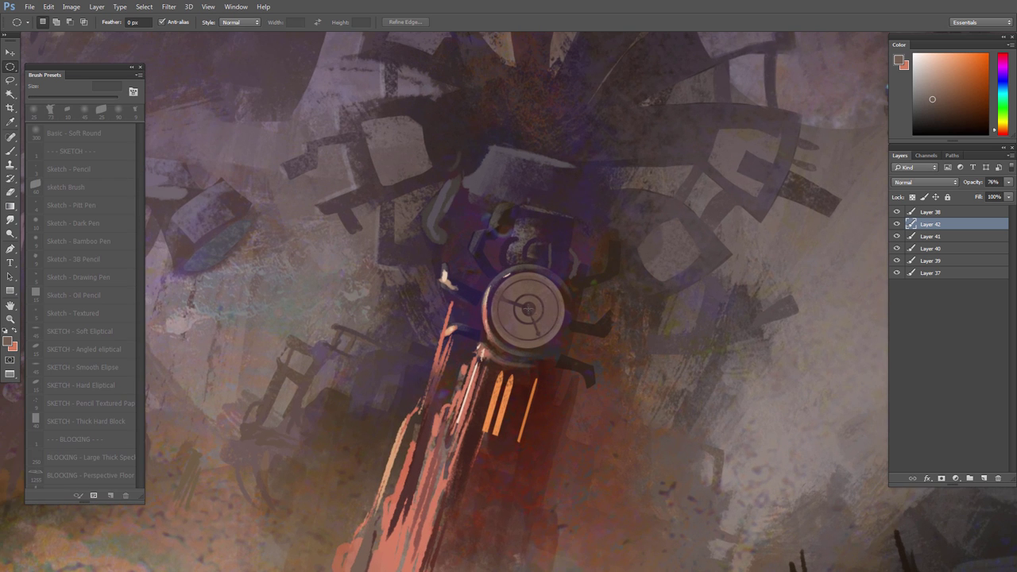
drag(499, 278, 561, 362)
key(b)
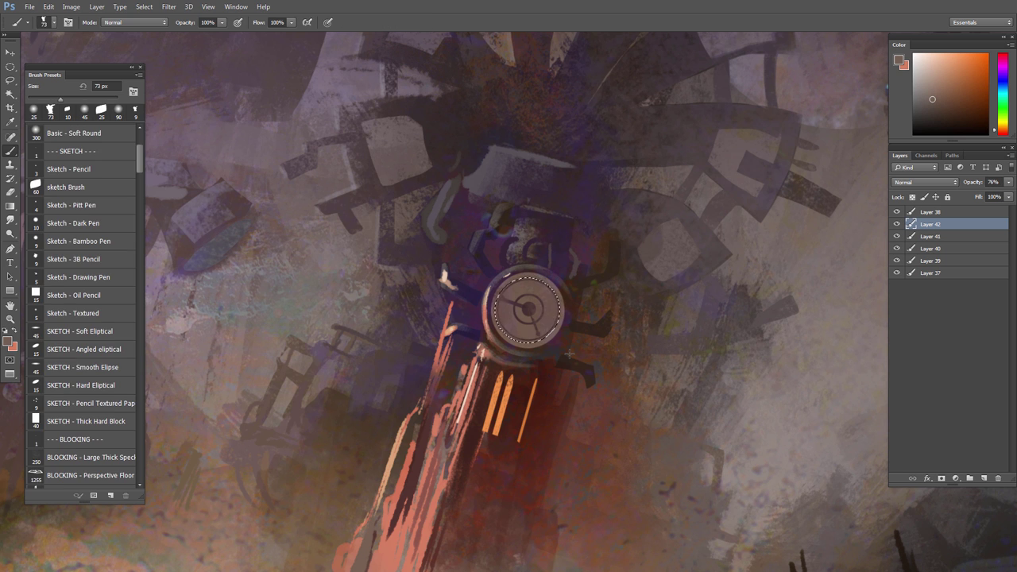
click(984, 479)
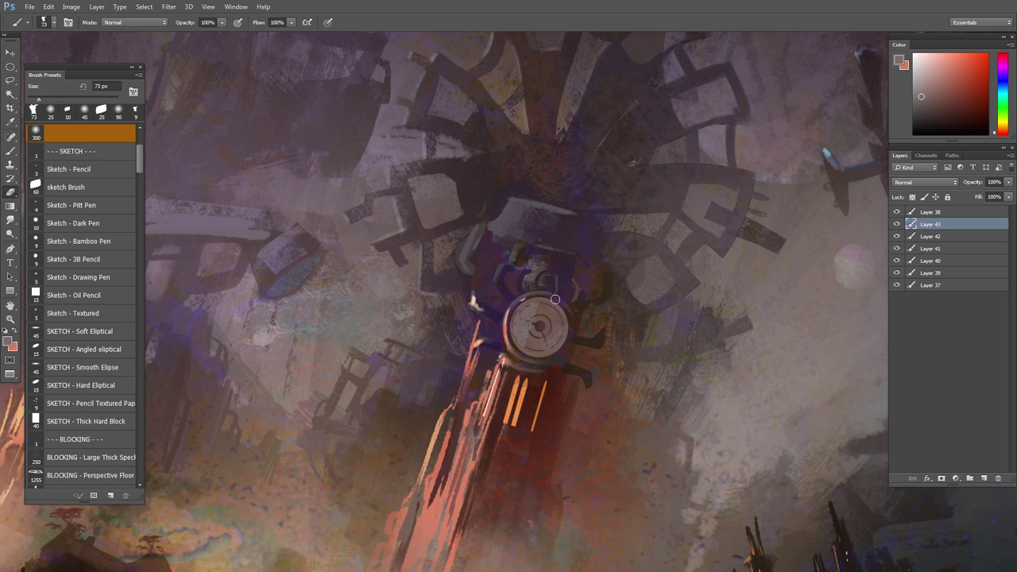
key(e)
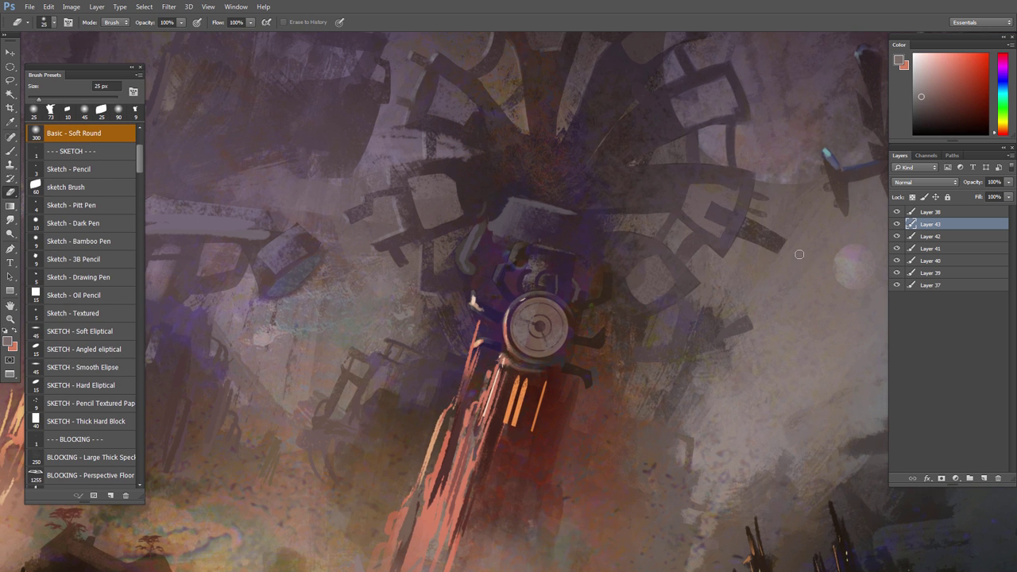
Step: Adjust Layer 43 with Hue/Saturation, setting hue to -17 and saturation to +11 and raising the lightness slightly
key(ctrl+u)
mouse_move(644, 459)
mouse_down()
mouse_move(636, 462)
mouse_move(646, 517)
mouse_up()
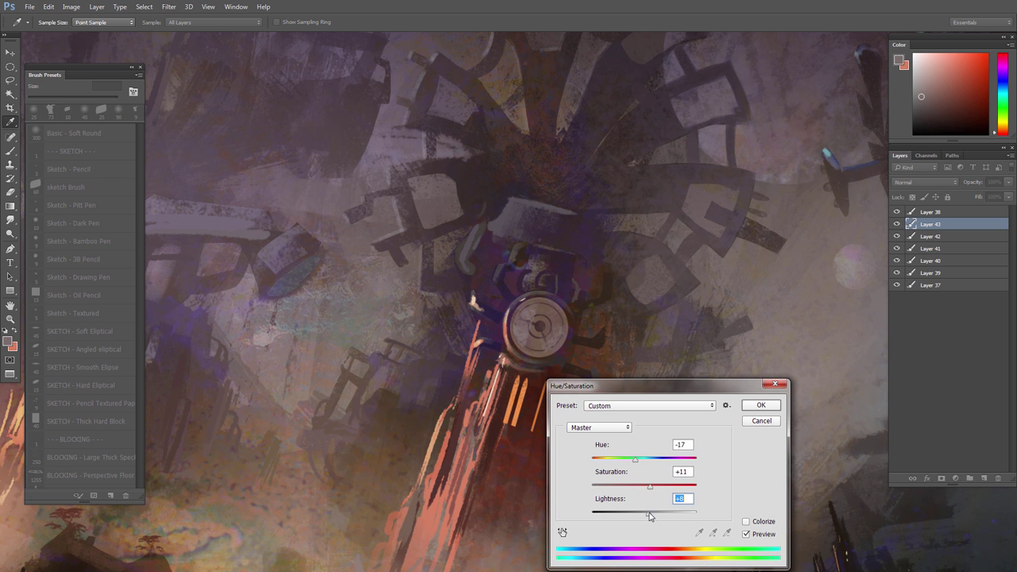
key(Return)
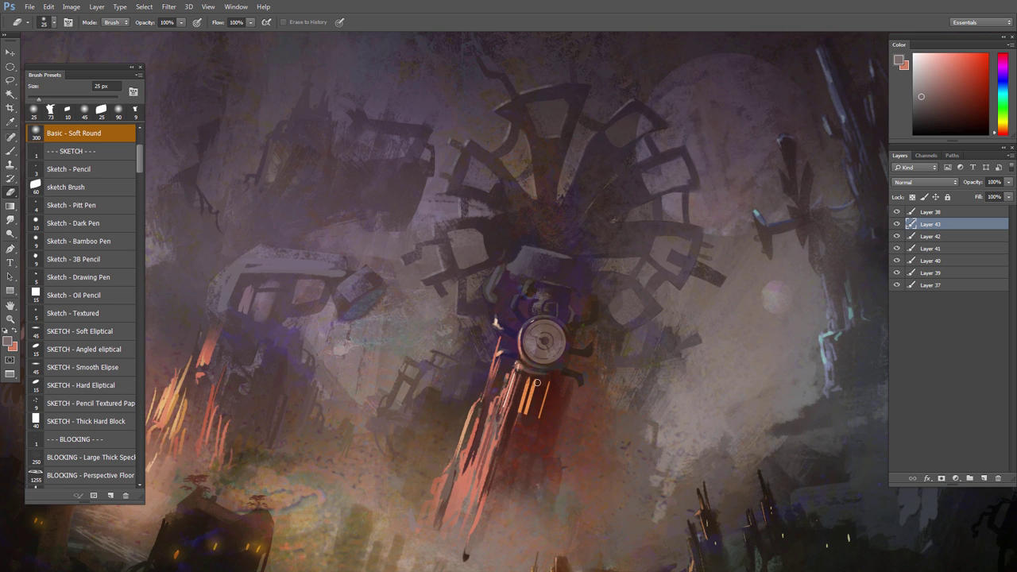
Step: Select the clock face again and brush a pale gray-green texture over it on Layer 43
scroll(548, 333, up, 1)
key(m)
drag(546, 331, 578, 363)
key(b)
alt+click(563, 350)
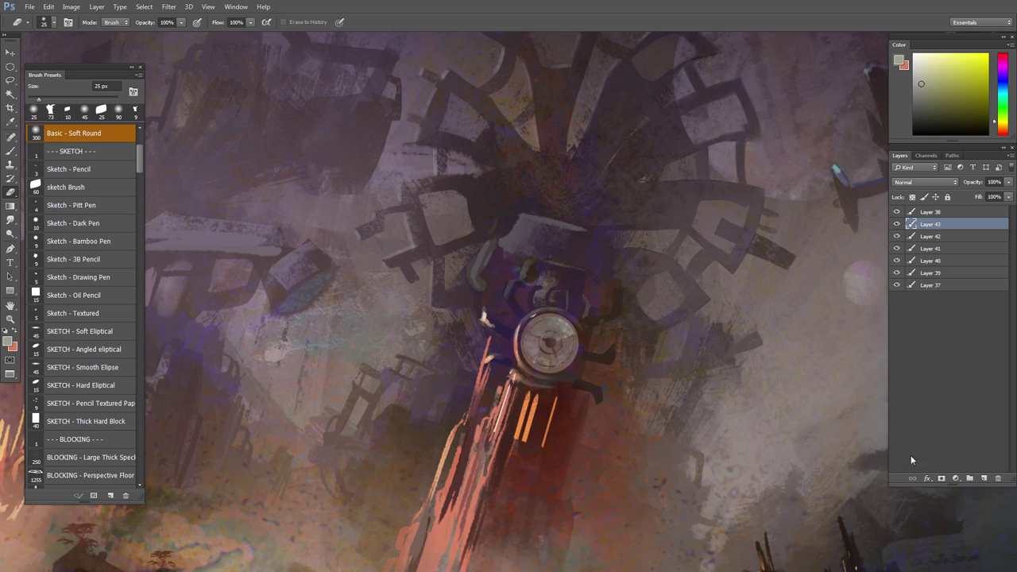
Step: Add a new layer and paint dark notches and ribs across the cap above the clock with the 25 px sketch Brush
click(984, 478)
key(b)
right_click(469, 314)
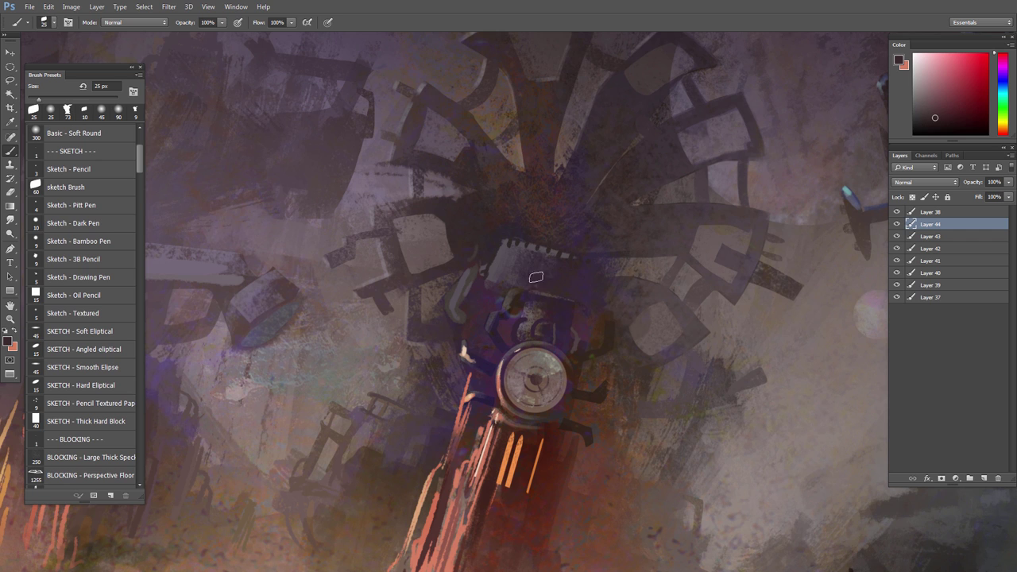
alt+click(554, 279)
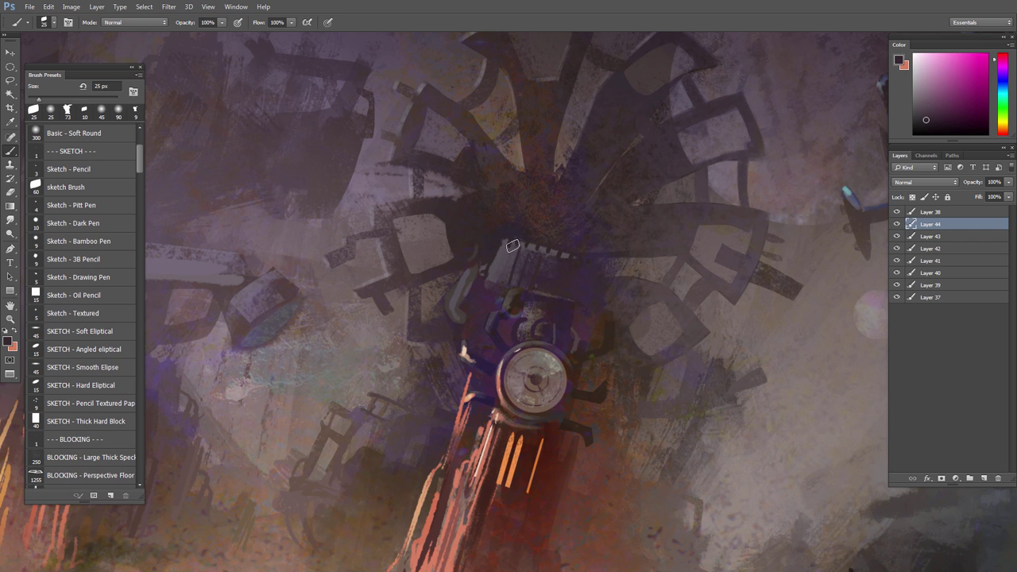
alt+click(501, 242)
alt+click(495, 264)
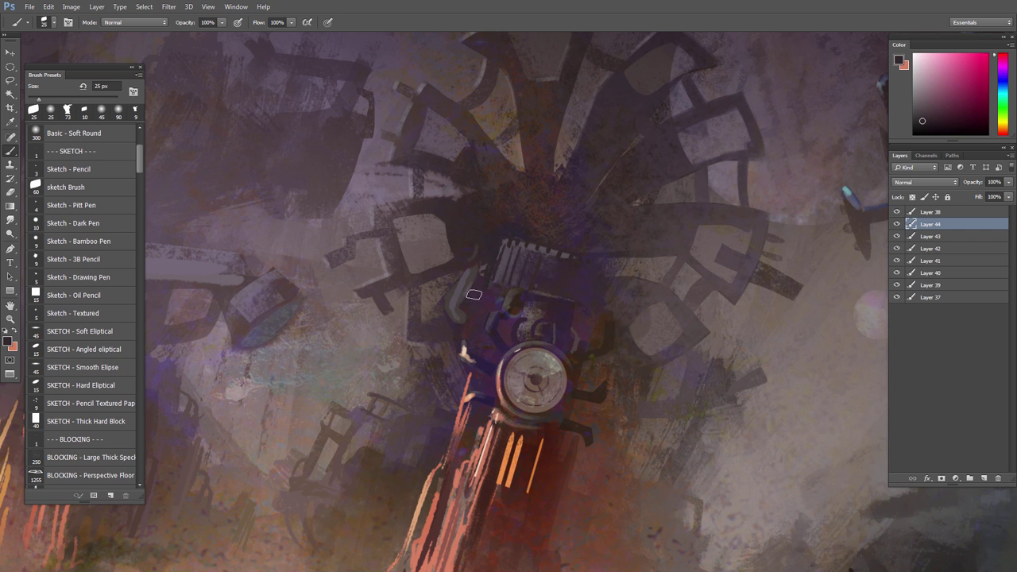
Step: Paint purple-gray haze over the pale arched structure left of the clock tower on Layer 44 with the 73 px textured brush
alt+click(468, 307)
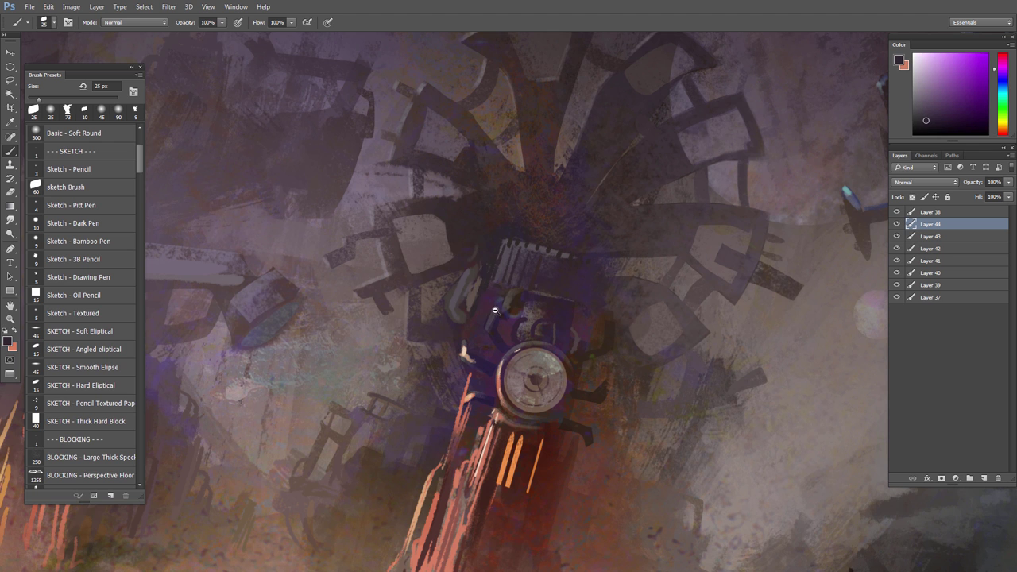
alt+click(437, 257)
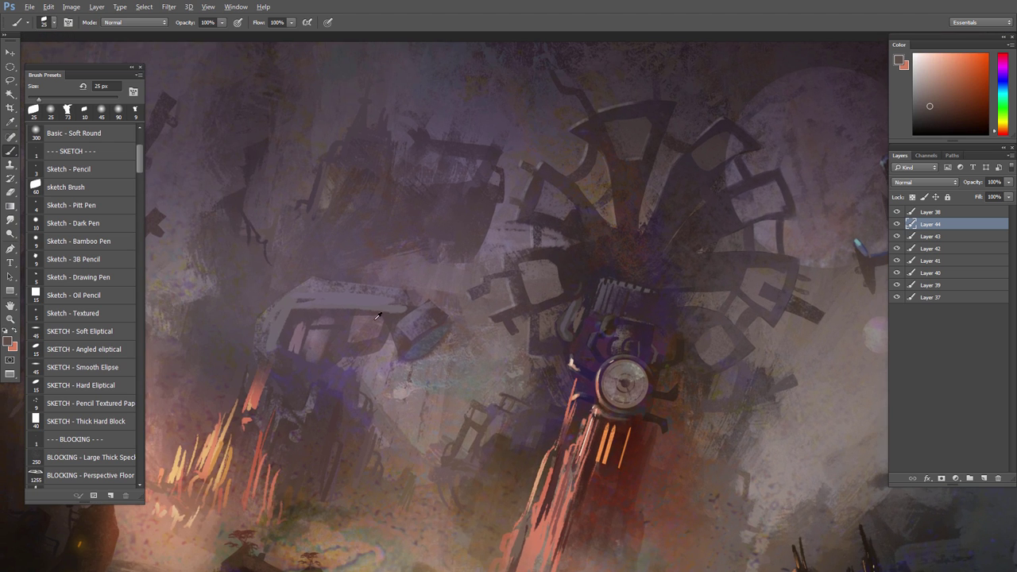
alt+click(377, 317)
right_click(379, 313)
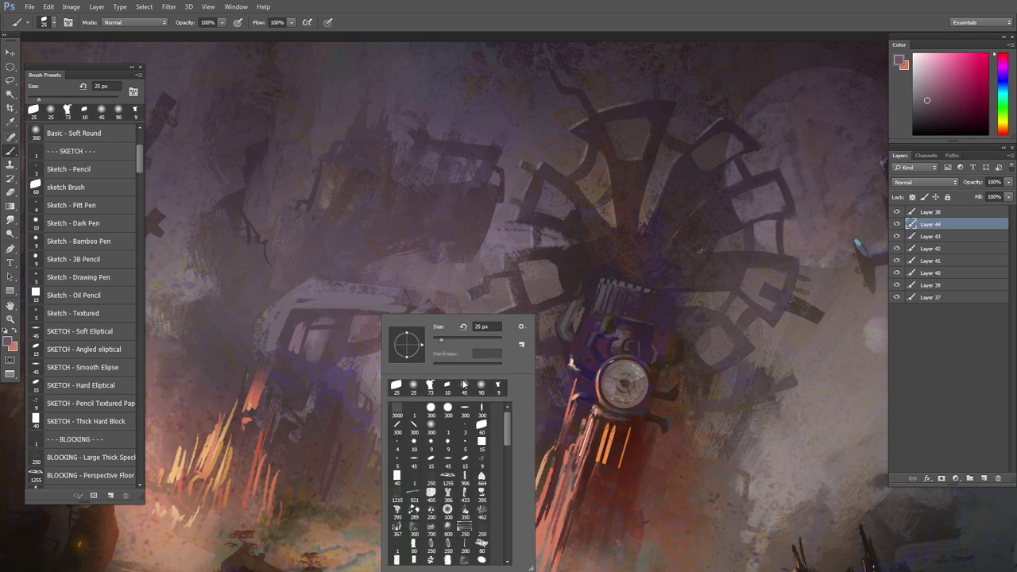
click(431, 387)
alt+click(397, 279)
mouse_move(395, 300)
mouse_down()
mouse_move(342, 294)
mouse_move(338, 265)
mouse_move(347, 264)
mouse_move(353, 298)
mouse_up()
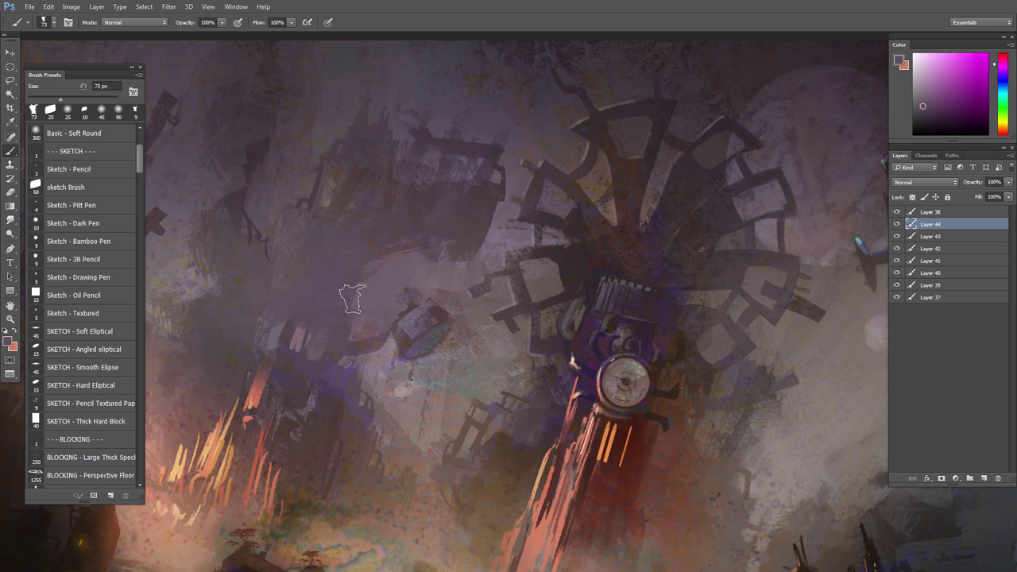
drag(350, 356, 376, 340)
alt+click(426, 286)
mouse_move(433, 314)
mouse_down()
mouse_move(403, 329)
mouse_move(399, 318)
mouse_up()
alt+click(405, 360)
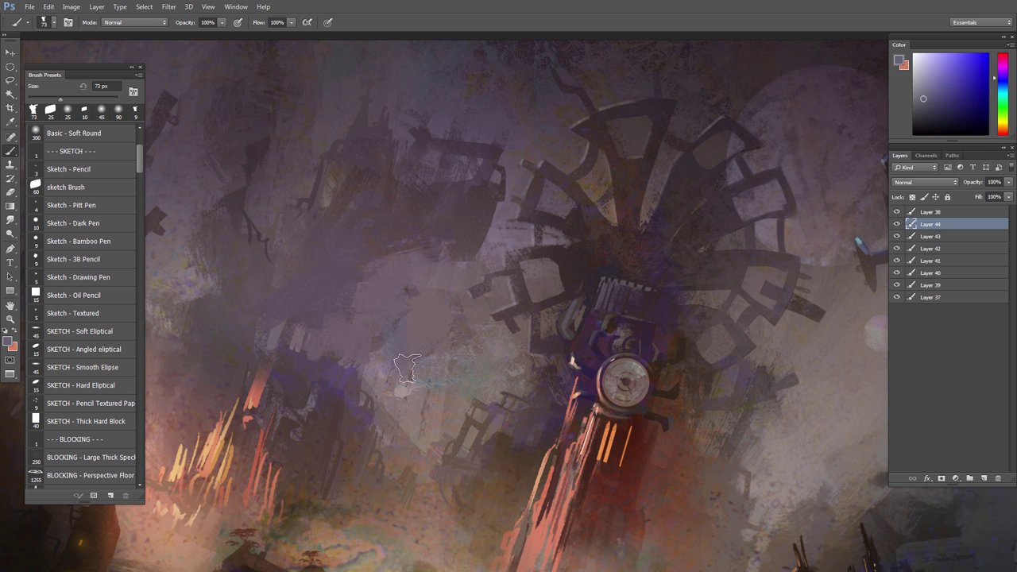
Step: Select a slanted leg shape beneath the distant overhanging building, brush it darker and clear the selection
alt+click(467, 344)
key(l)
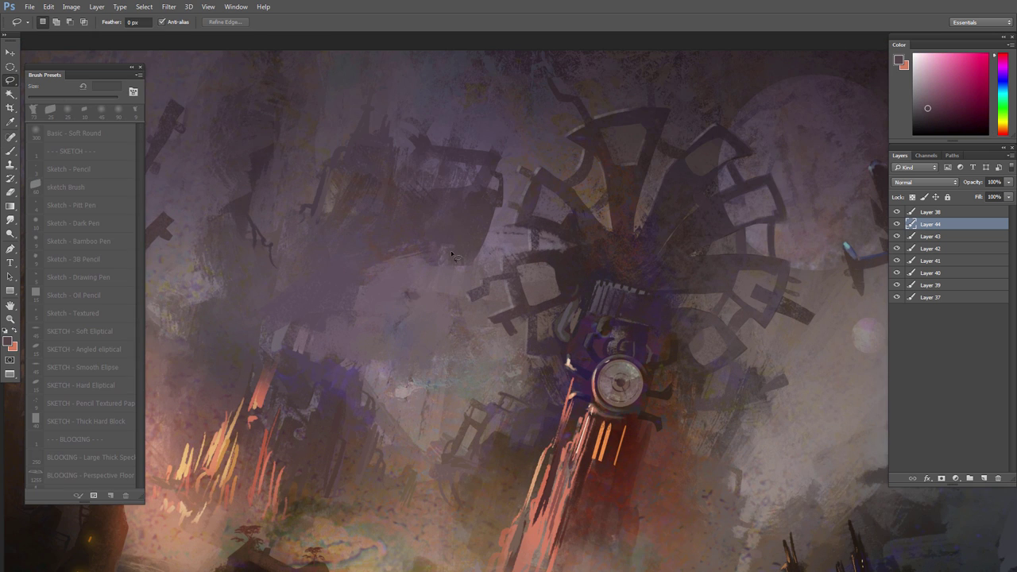
drag(352, 347, 436, 196)
key(b)
mouse_move(445, 277)
mouse_down()
mouse_move(367, 356)
mouse_move(433, 272)
mouse_up()
key(ctrl+d)
key(e)
Step: Enlarge the soft round brush to 150 px and soften the area around the building's new leg with sampled purple-gray
key(b)
alt+click(383, 328)
right_click(383, 328)
click(464, 388)
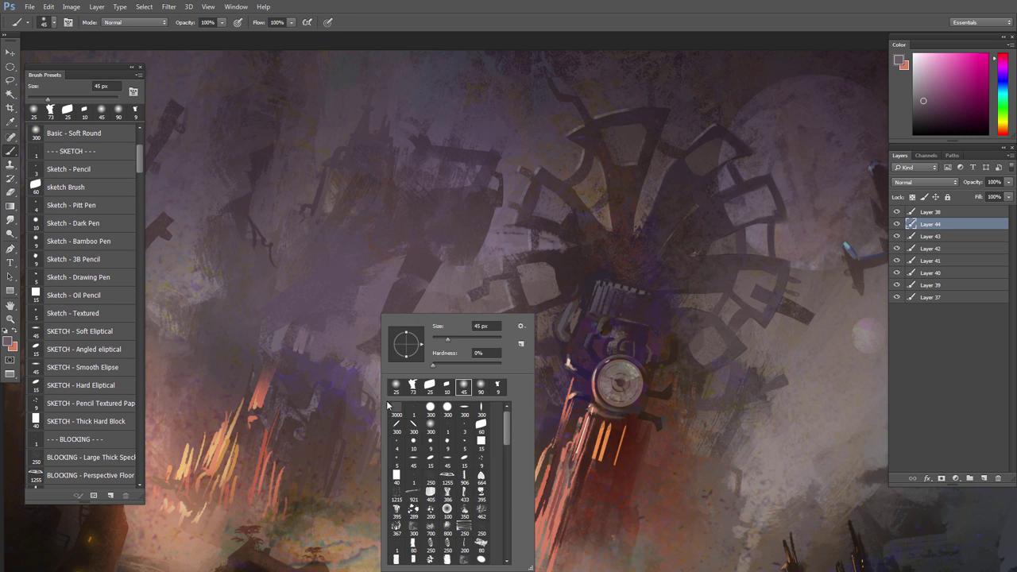
key(Return)
key(bracketright)
key(bracketright)
key(bracketright)
key(bracketright)
key(bracketright)
key(bracketright)
key(bracketright)
key(bracketright)
drag(371, 357, 363, 334)
scroll(389, 381, down, 5)
scroll(407, 370, up, 3)
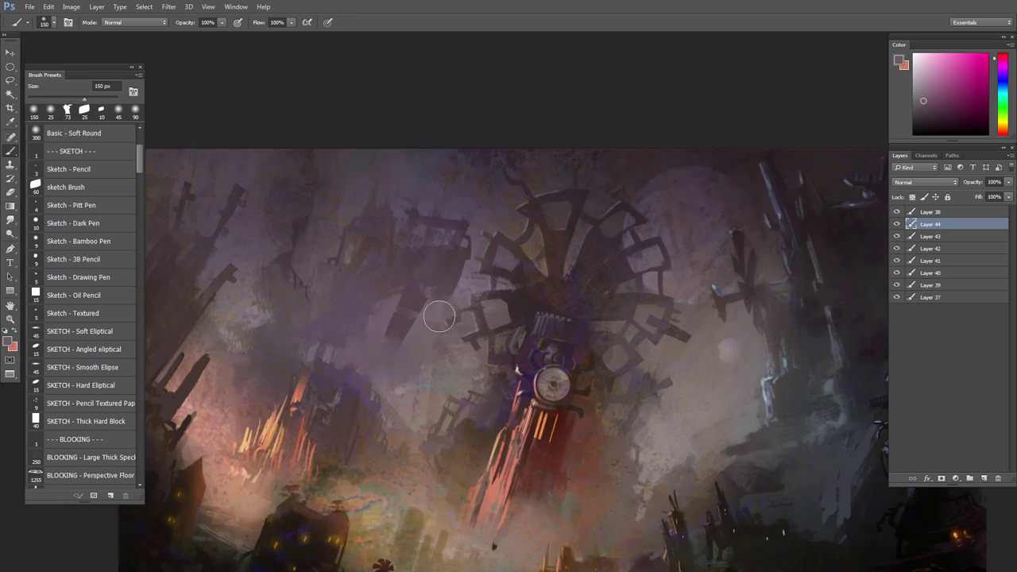
Step: Paint thin dark strokes below the distant building with the 25 px sketch brush
scroll(358, 349, up, 2)
alt+click(352, 300)
right_click(378, 305)
click(446, 381)
double_click(418, 383)
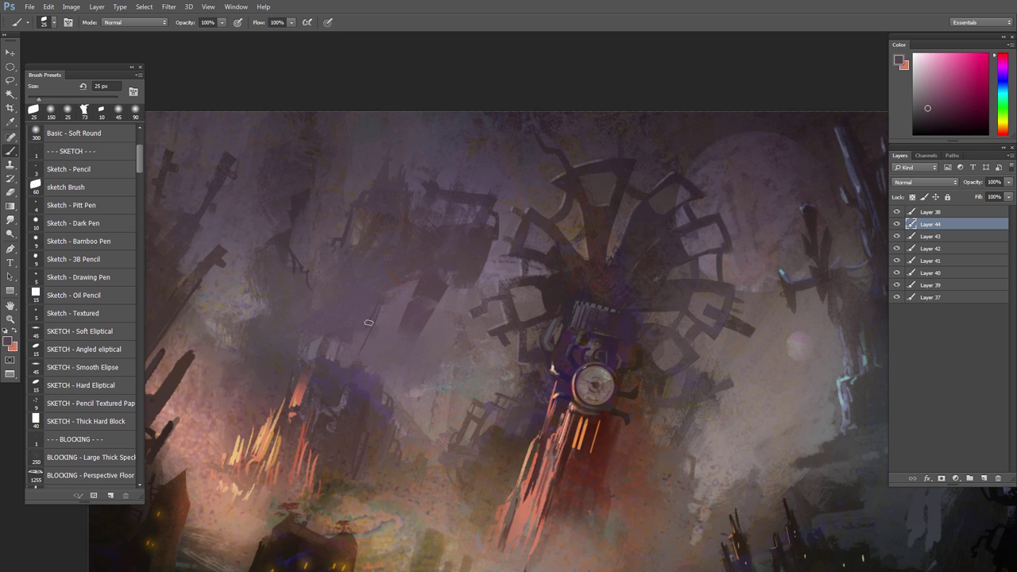
alt+click(368, 335)
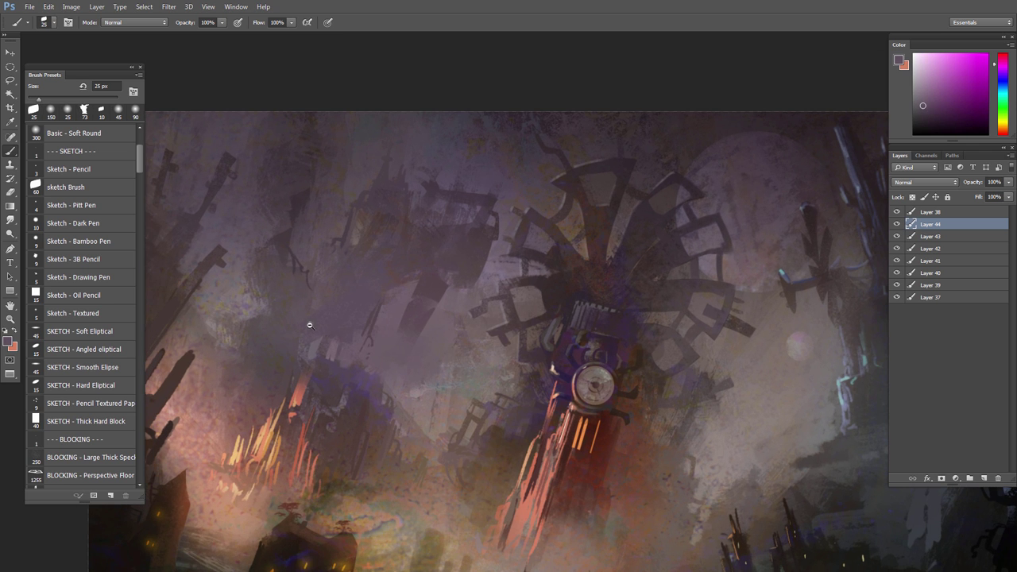
Step: Select a jagged shape on the left side of the distant building, brush it dark and clear the selection
scroll(310, 325, up, 1)
key(l)
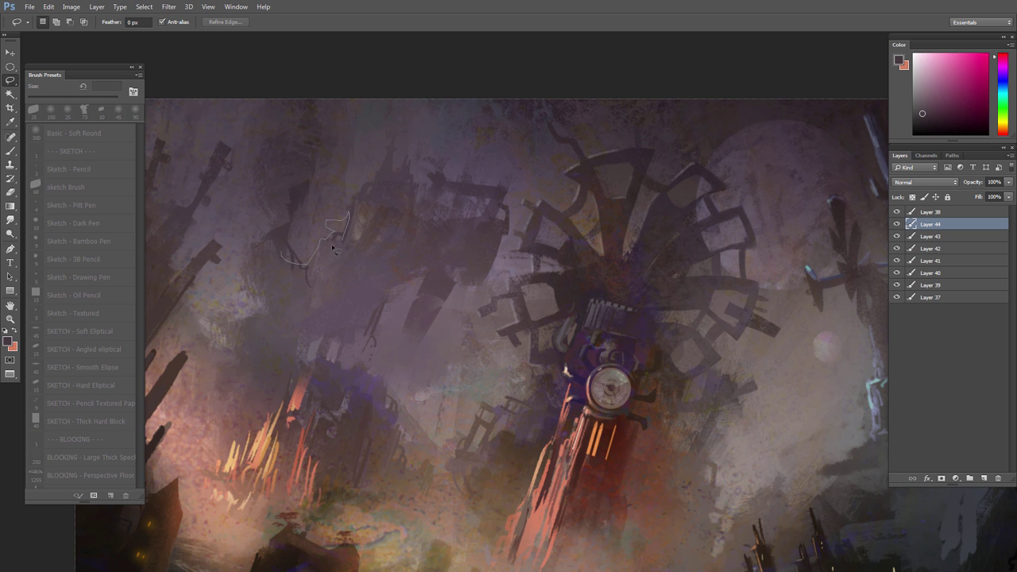
mouse_move(278, 252)
mouse_down()
mouse_move(332, 250)
mouse_move(362, 274)
mouse_up()
key(b)
alt+click(264, 268)
key(ctrl+d)
scroll(317, 294, down, 1)
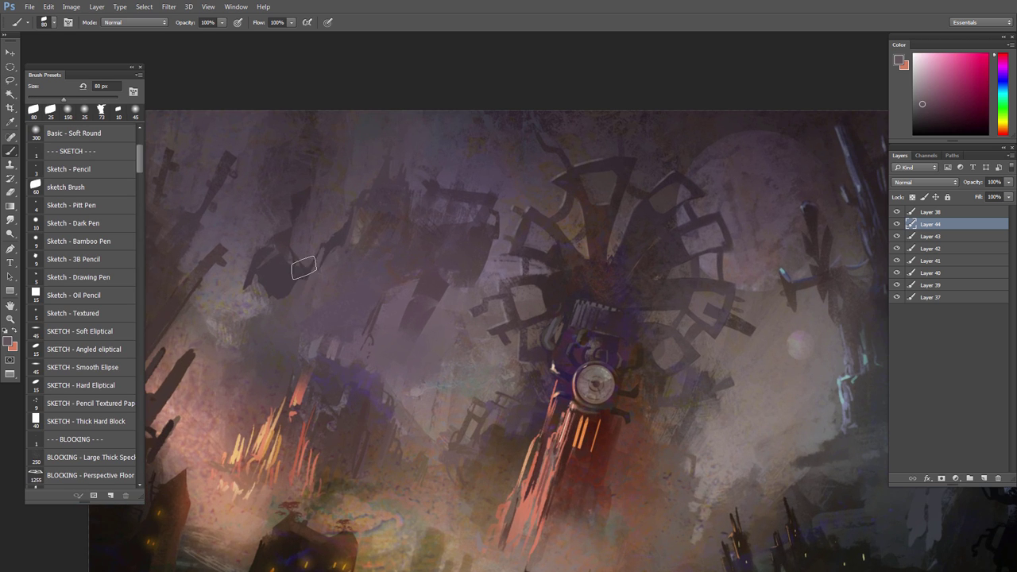
Step: Extend the dark jagged mass beside the building and blend its lower body into the haze with the 80 px textured brush
mouse_move(272, 287)
mouse_down()
mouse_move(257, 325)
mouse_move(329, 282)
mouse_move(347, 250)
mouse_move(383, 265)
mouse_up()
right_click(278, 312)
click(363, 387)
key(bracketright)
key(bracketright)
key(bracketright)
key(bracketleft)
key(bracketleft)
alt+click(368, 303)
alt+click(311, 307)
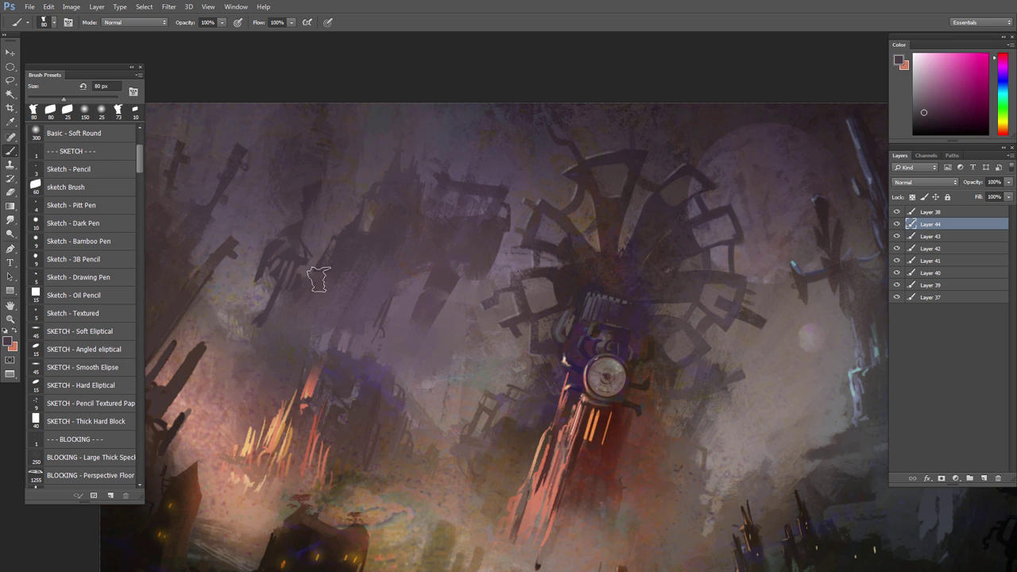
mouse_move(361, 341)
mouse_down()
mouse_move(365, 323)
mouse_move(342, 341)
mouse_up()
alt+click(308, 344)
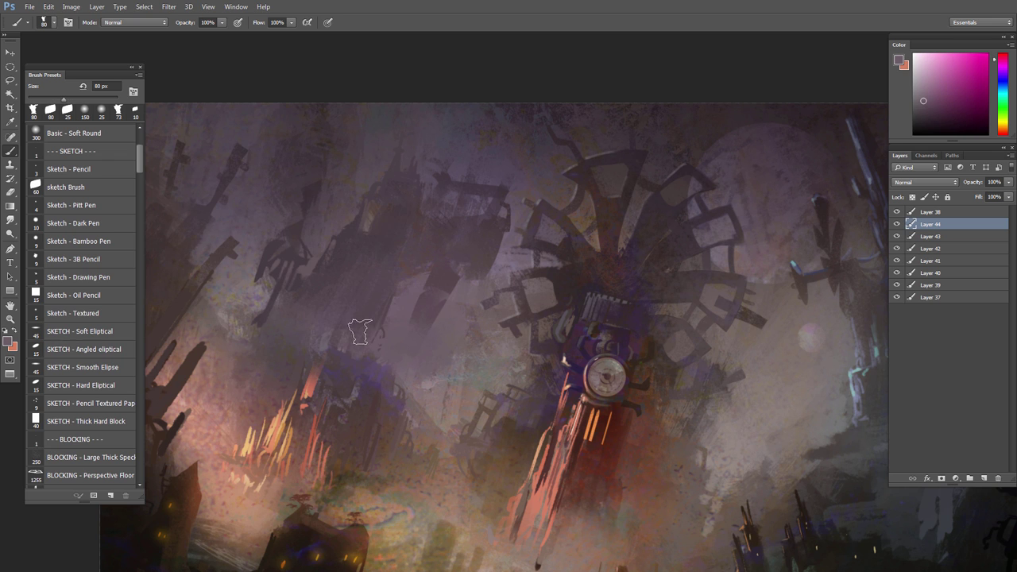
Step: Select a tall arched opening under the distant building, brush it lighter purple-gray and clear the selection
key(l)
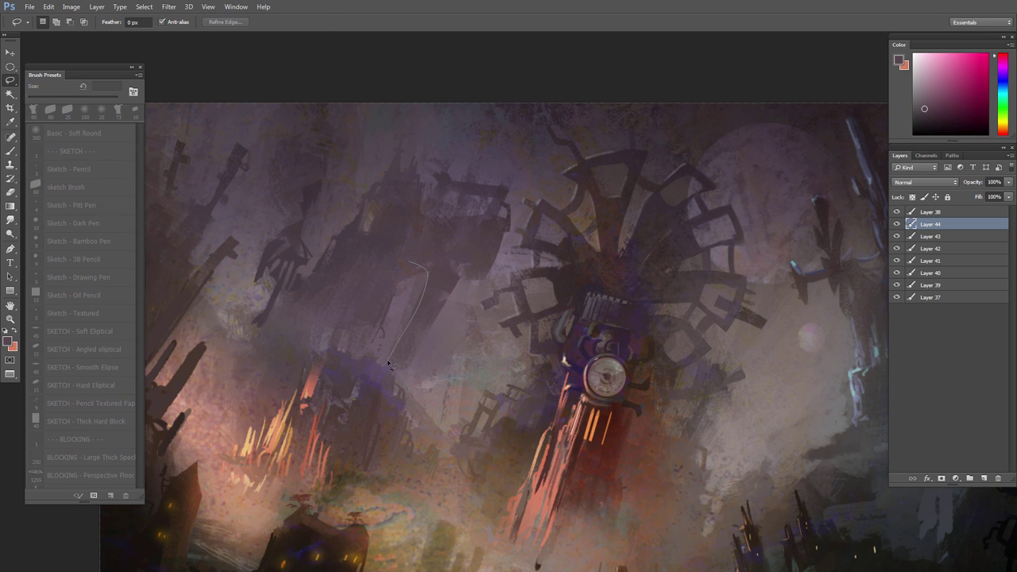
key(b)
alt+click(413, 290)
drag(425, 278, 413, 332)
key(ctrl+d)
Step: Select the gap beneath the building's overhang, brush it with pale purple-gray sampled from the sky and clear the selection
key(l)
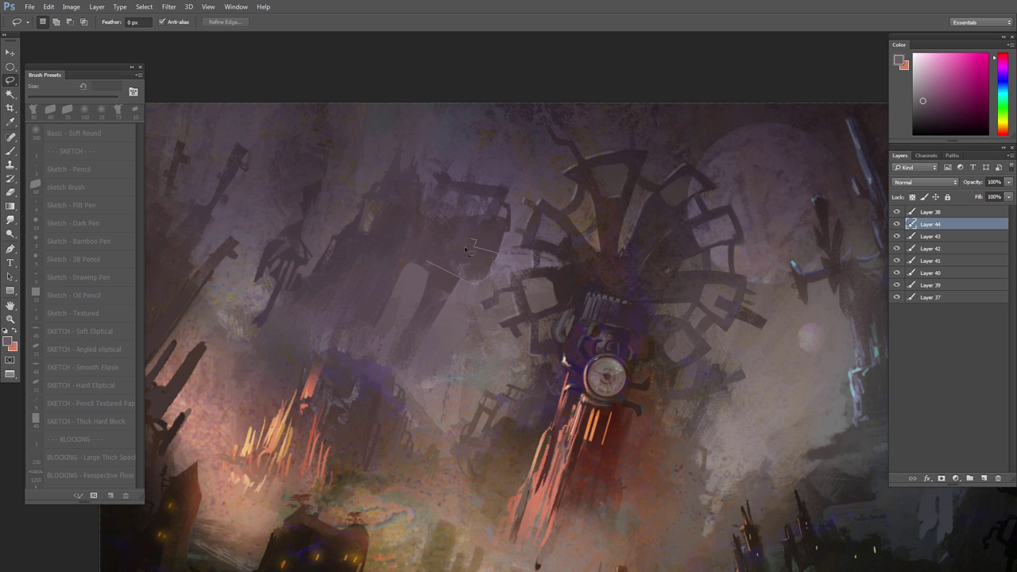
drag(413, 253, 422, 257)
key(b)
alt+click(471, 291)
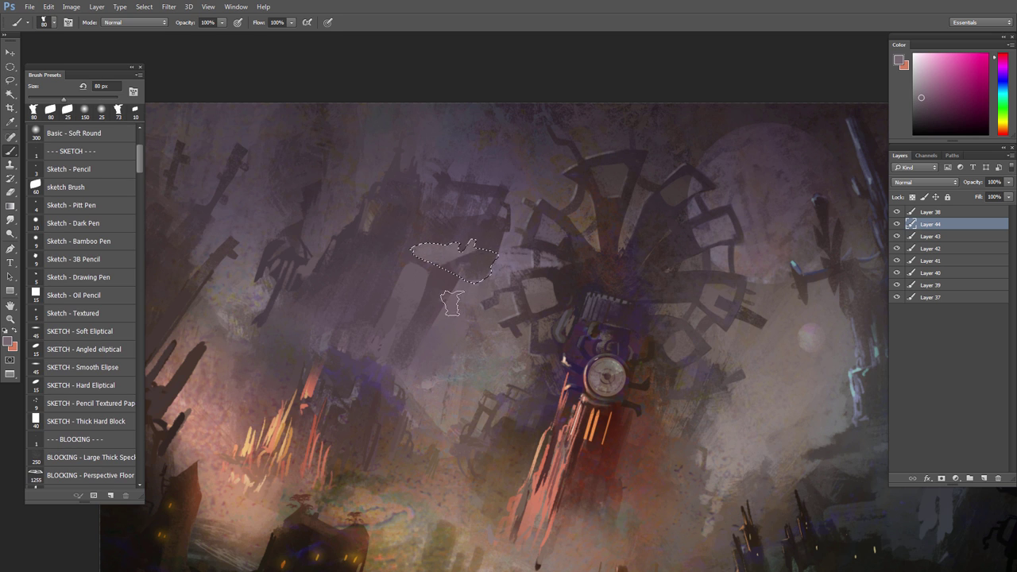
drag(453, 294, 389, 247)
key(ctrl+d)
alt+click(465, 305)
alt+click(472, 299)
drag(475, 265, 469, 294)
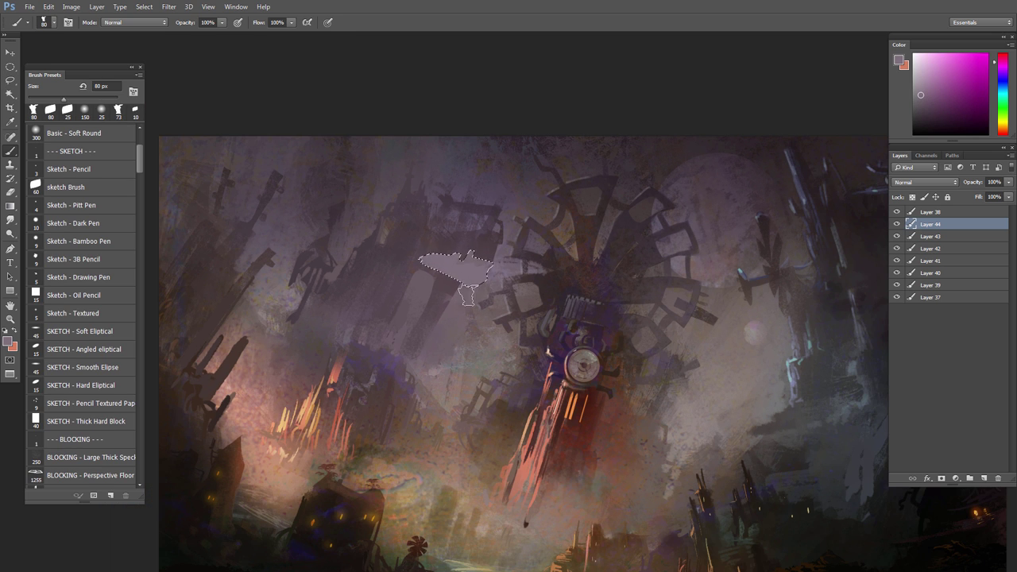
alt+click(467, 313)
ctrl+click(467, 307)
Step: Select a curved rail and narrow parallel slats above the arch and paint them dark as a balustrade
key(l)
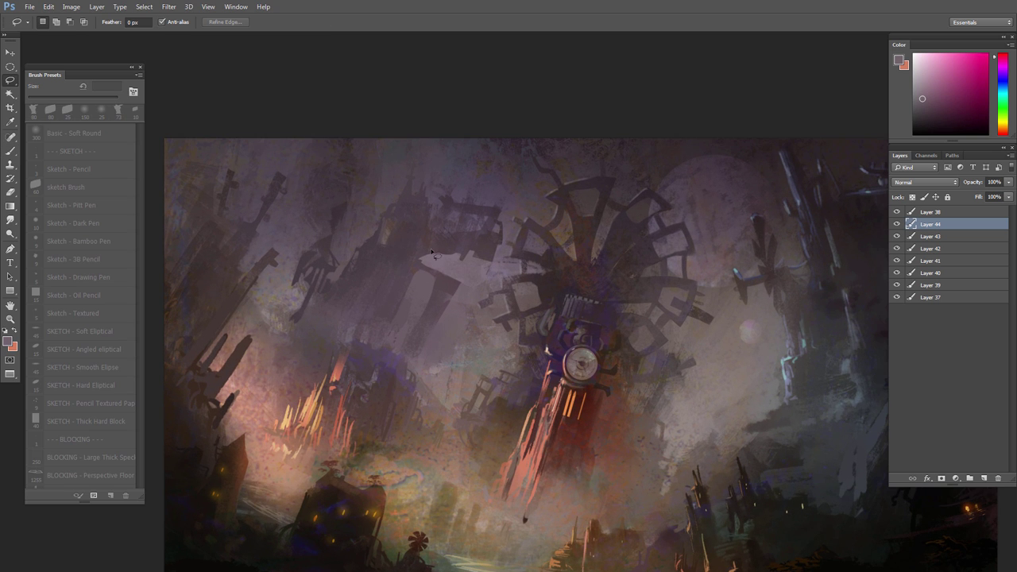
scroll(436, 251, up, 2)
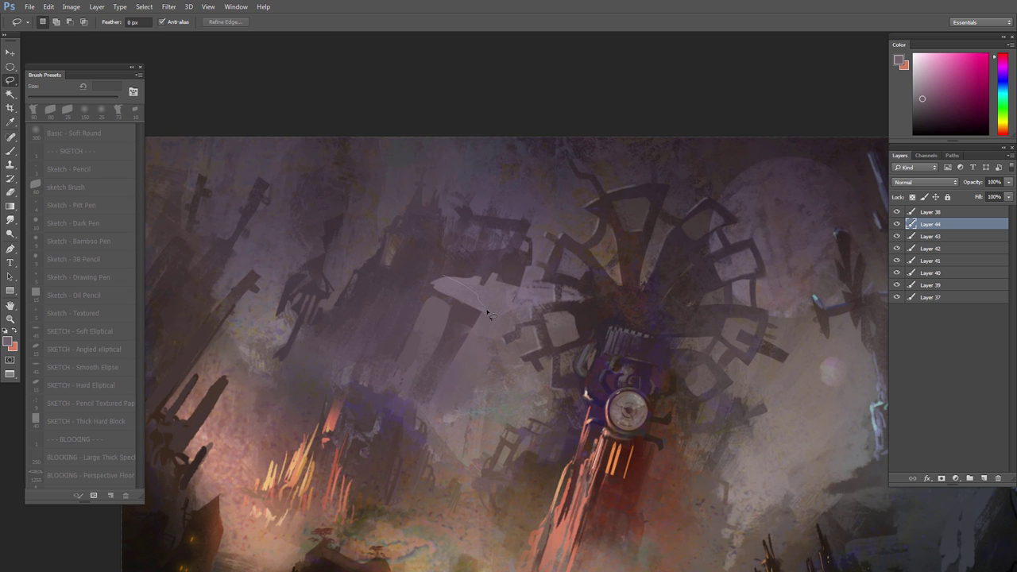
scroll(441, 277, up, 2)
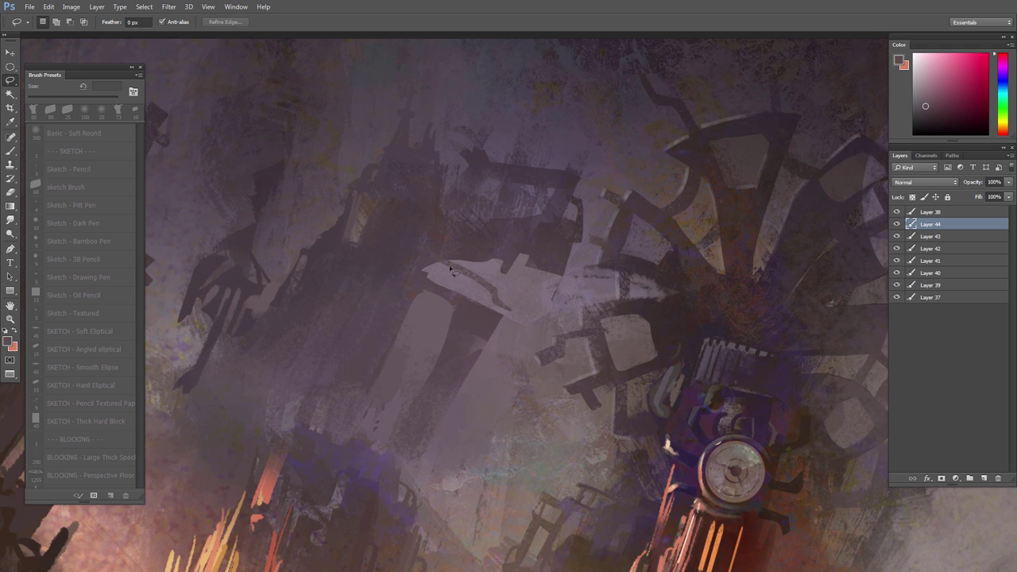
mouse_move(457, 275)
mouse_down()
mouse_move(434, 289)
mouse_move(446, 259)
mouse_move(457, 295)
mouse_move(470, 283)
mouse_move(465, 302)
mouse_move(492, 295)
mouse_up()
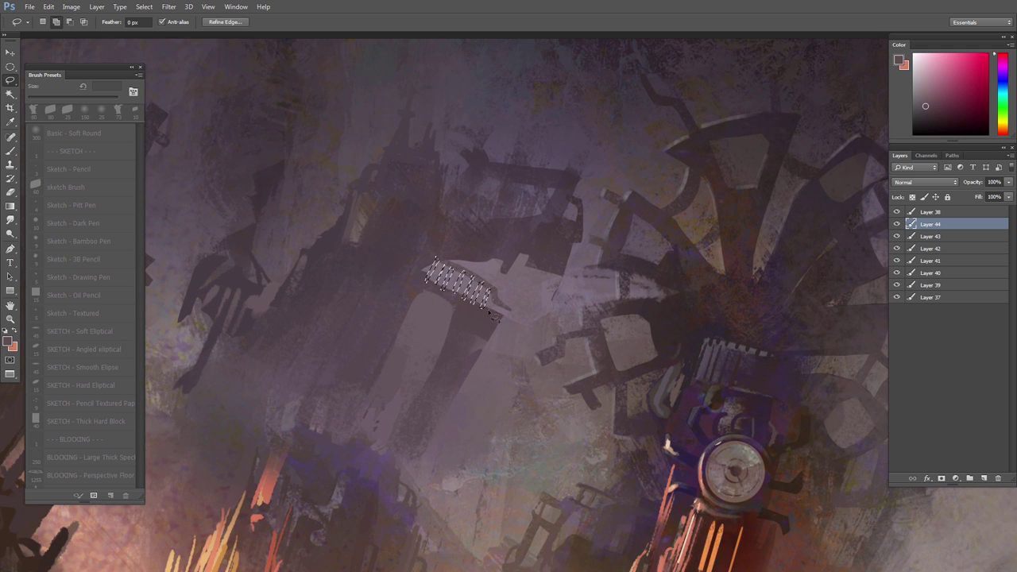
key(b)
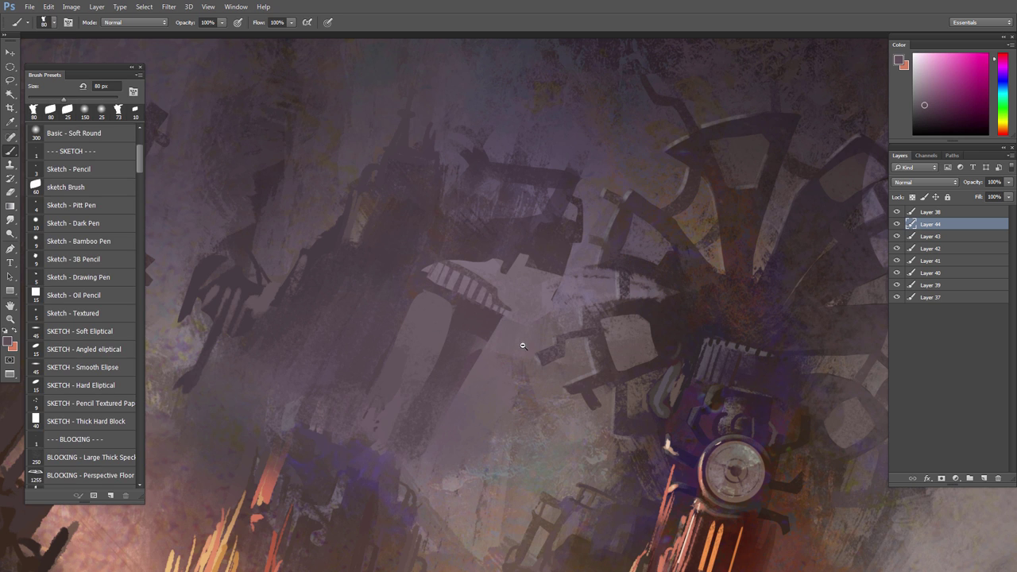
Step: Select the area right of the arch's support, brush it dark to widen the pillar and clear the selection
scroll(523, 346, down, 1)
key(l)
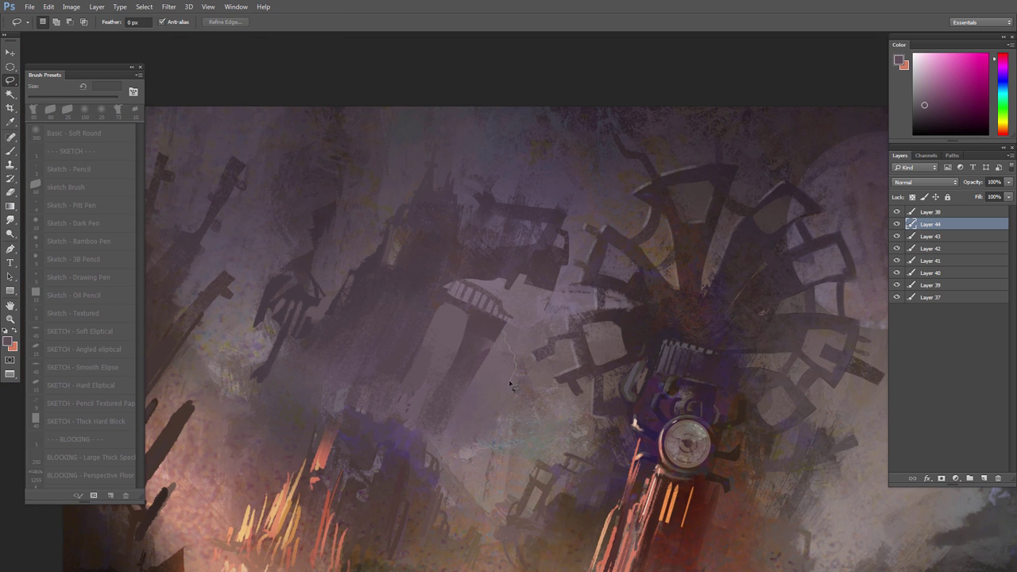
key(b)
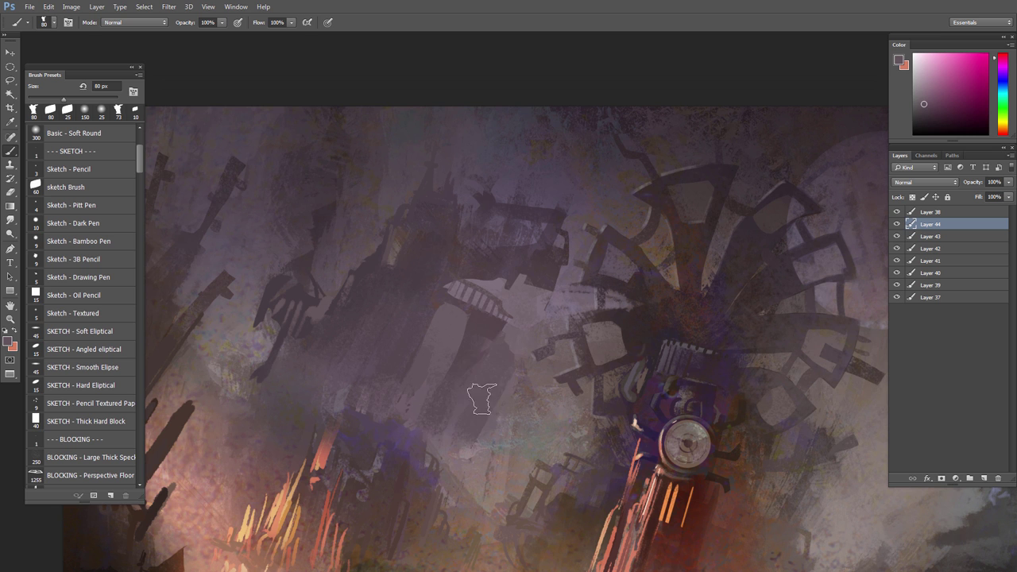
drag(499, 347, 501, 377)
key(ctrl+d)
scroll(489, 421, down, 1)
scroll(495, 415, up, 1)
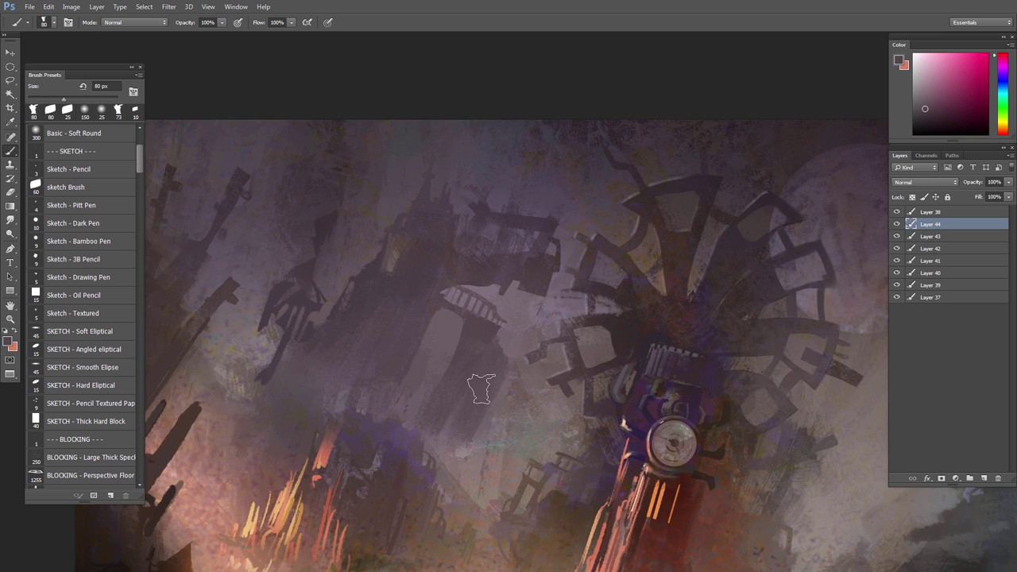
Step: Select a narrow strip along the arch's inner left edge, brush it dark, clear the selection and blend the arch
scroll(449, 368, up, 1)
key(l)
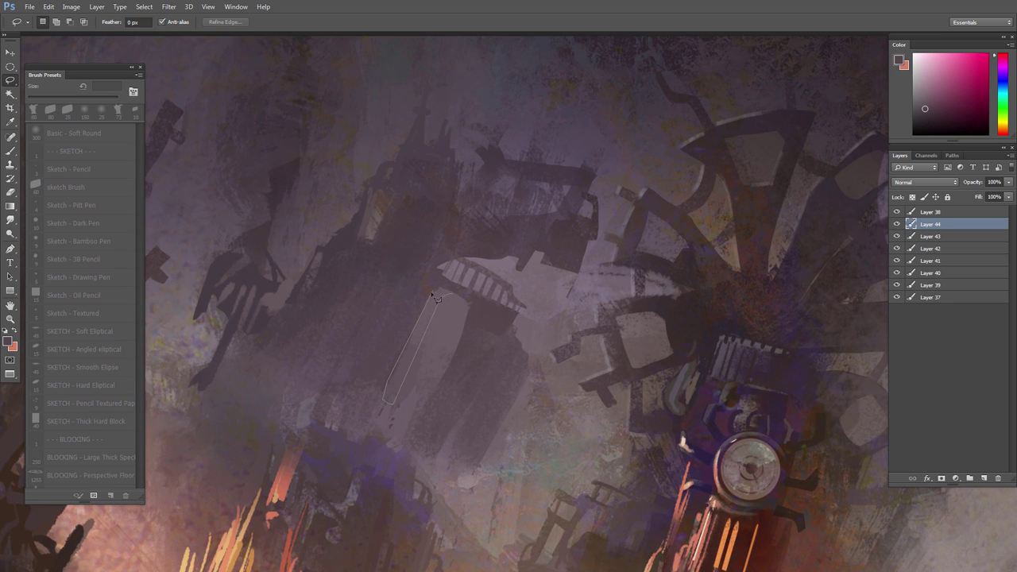
drag(436, 297, 437, 296)
key(b)
ctrl+click(400, 407)
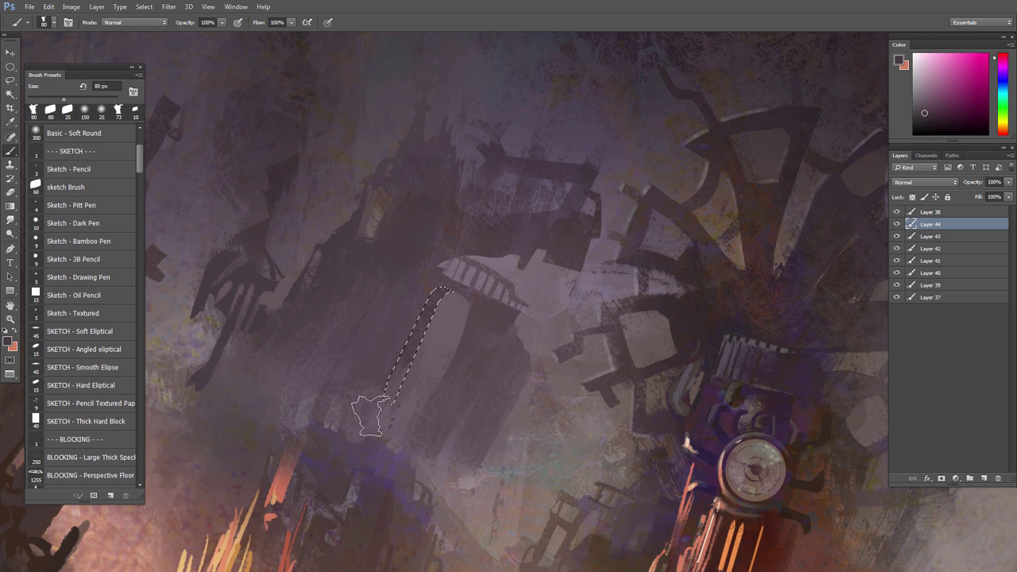
key(ctrl+d)
key(e)
key(b)
mouse_move(415, 341)
mouse_down()
mouse_move(358, 408)
mouse_move(348, 393)
mouse_move(445, 389)
mouse_up()
Step: Reduce the textured brush to 35 px and paint sampled dark tones around the distant building's window
alt+click(389, 339)
alt+click(314, 380)
alt+click(401, 169)
key(bracketleft)
key(bracketleft)
key(bracketleft)
key(bracketleft)
key(bracketleft)
key(bracketleft)
drag(394, 138, 373, 173)
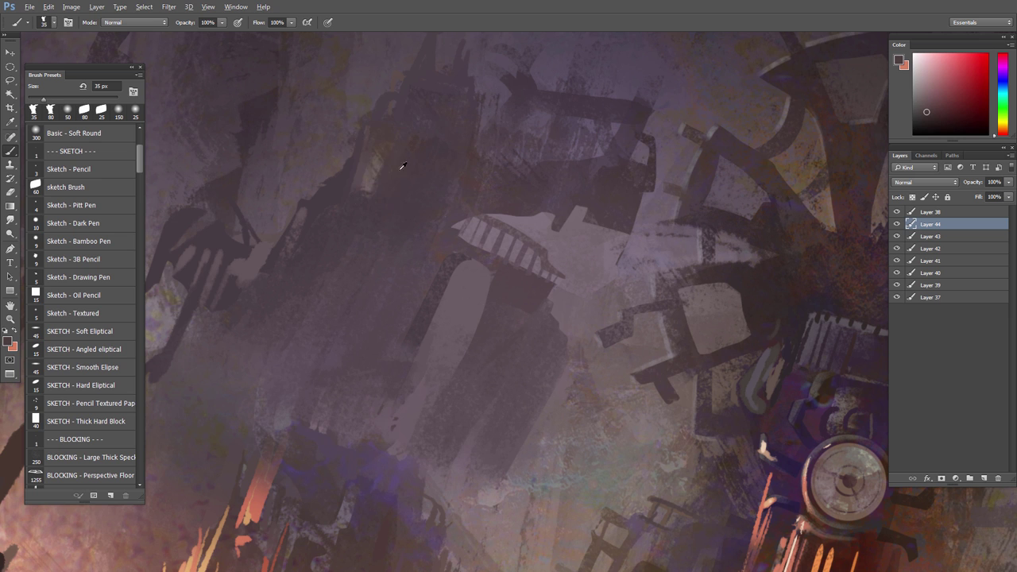
Step: Reduce the textured brush to 10 px and refine the edges of the window tower and the arch
alt+click(390, 121)
key(bracketleft)
key(bracketleft)
key(bracketleft)
key(bracketleft)
key(bracketleft)
drag(371, 120, 353, 171)
drag(457, 239, 425, 231)
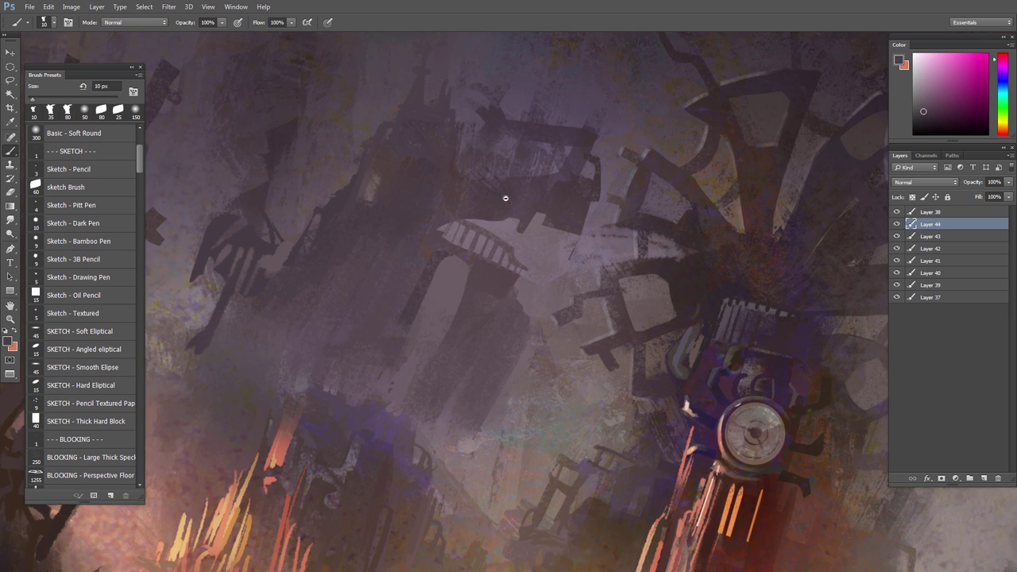
Step: Select a tall jagged tower block above the overhang, fill it with dark purple using the 90 px textured brush and clear the selection
drag(558, 207, 498, 269)
key(l)
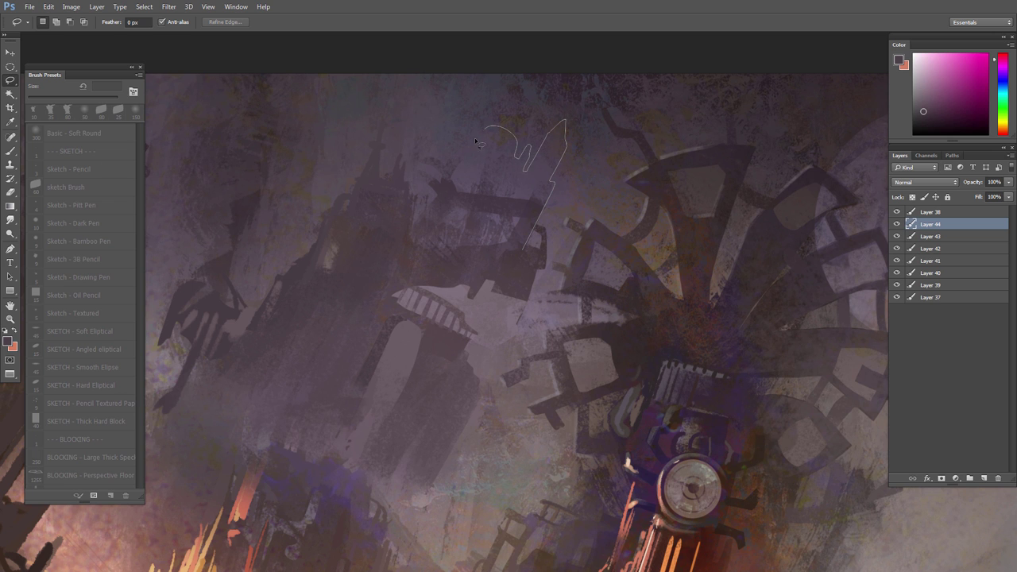
drag(412, 252, 499, 267)
key(b)
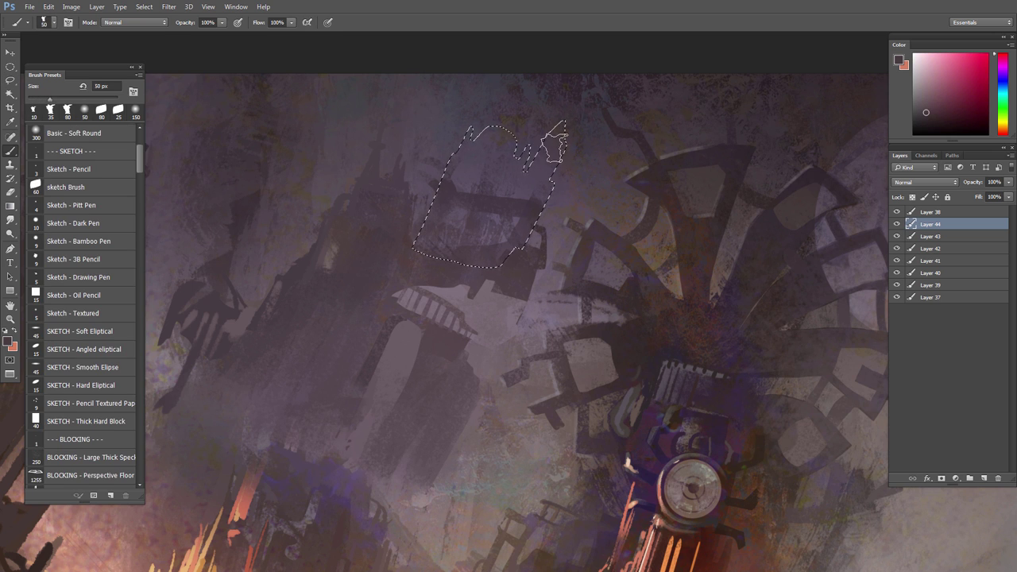
alt+click(569, 92)
mouse_move(545, 162)
mouse_down()
mouse_move(480, 144)
mouse_move(509, 171)
mouse_up()
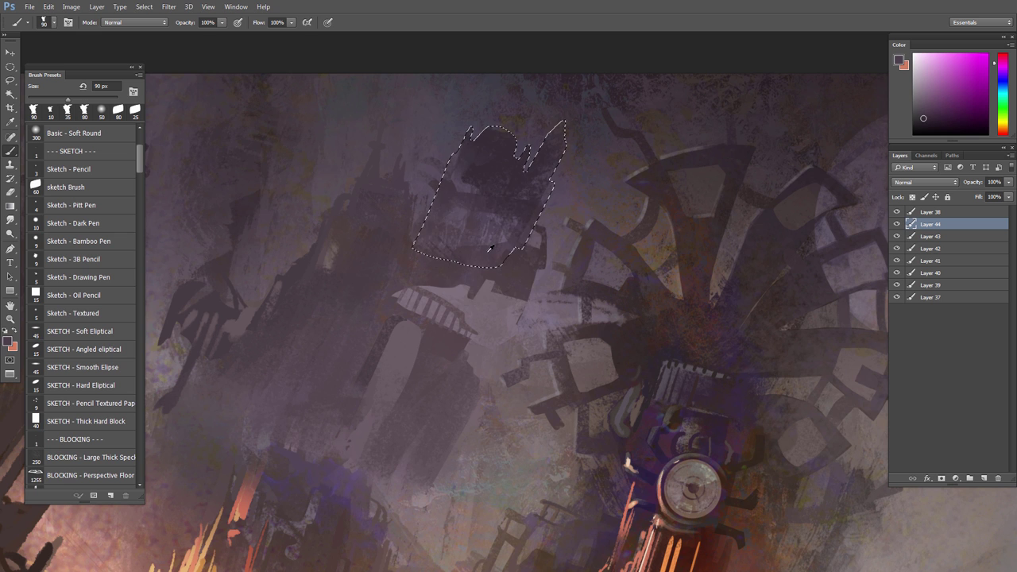
alt+click(508, 171)
drag(449, 229, 515, 209)
alt+click(509, 203)
mouse_move(437, 208)
mouse_down()
mouse_move(532, 236)
mouse_move(457, 195)
mouse_move(433, 195)
mouse_move(457, 212)
mouse_up()
alt+click(533, 188)
alt+click(453, 196)
alt+click(451, 215)
key(ctrl+d)
Step: Blend the base of the jagged tower block into the overhang with sampled purple-gray
drag(492, 250, 466, 236)
alt+click(462, 232)
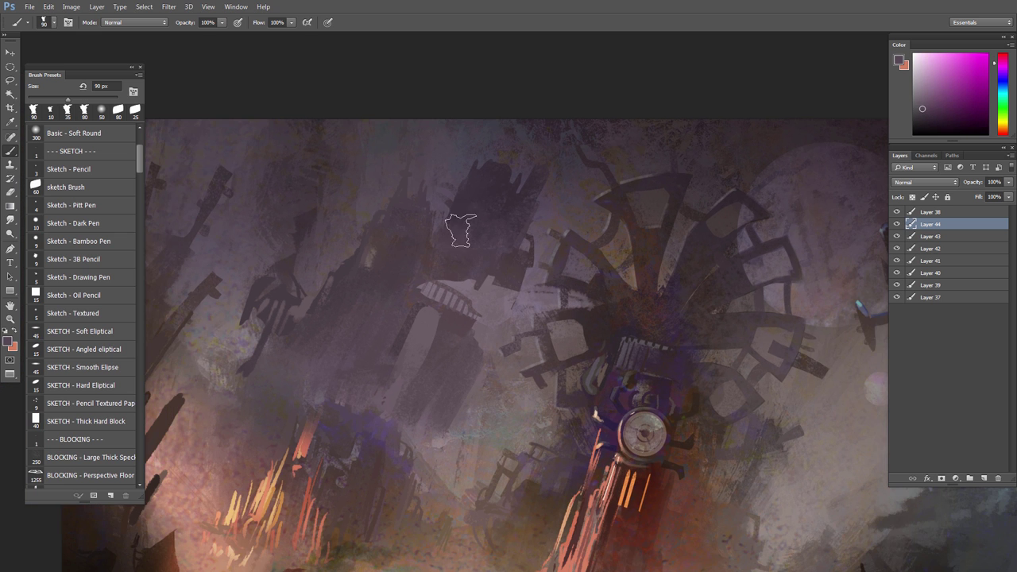
drag(497, 316, 523, 306)
key(l)
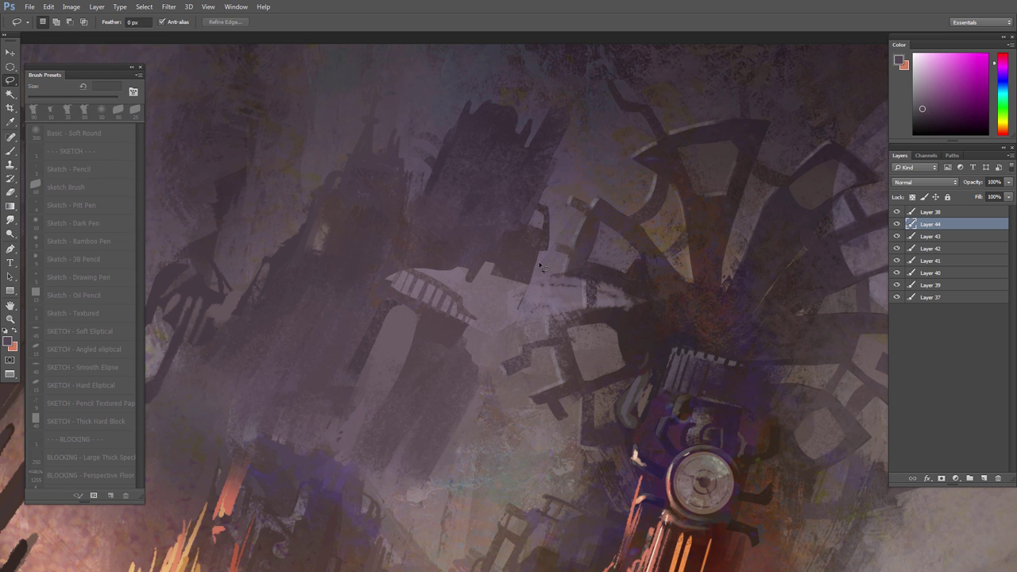
Step: Select the overhang's lower edge and cut it back with sampled pale purple-gray using the textured brush, clearing the selection
drag(497, 299, 536, 292)
key(b)
alt+click(453, 278)
drag(497, 261, 527, 271)
key(ctrl+d)
scroll(486, 295, up, 1)
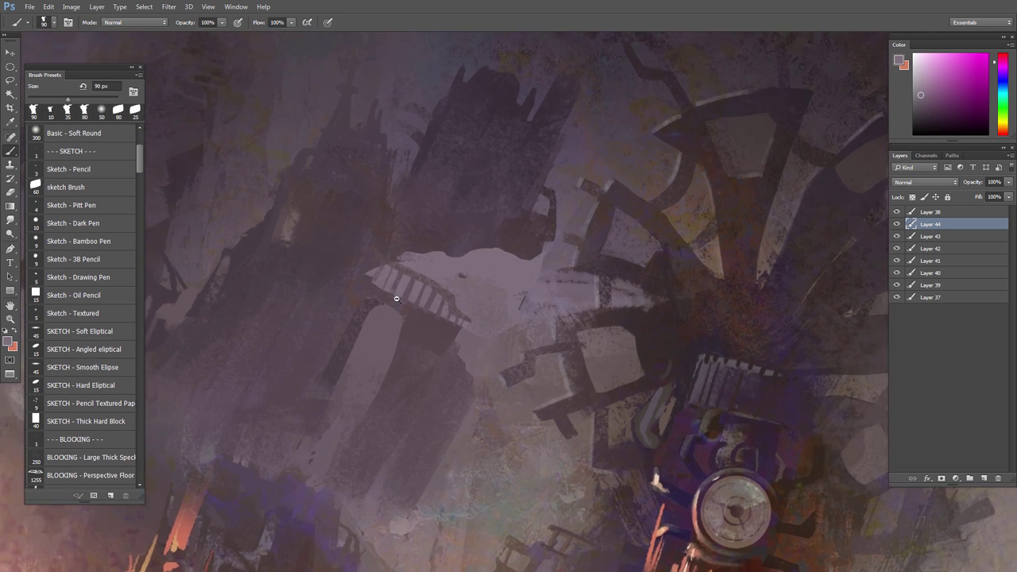
Step: Fill a lasso selection at the balustrade's upper end with sampled dark purple, clear it and rework the wall around the arch
key(l)
key(b)
alt+click(366, 266)
mouse_move(379, 295)
mouse_down()
mouse_move(396, 256)
mouse_move(366, 331)
mouse_up()
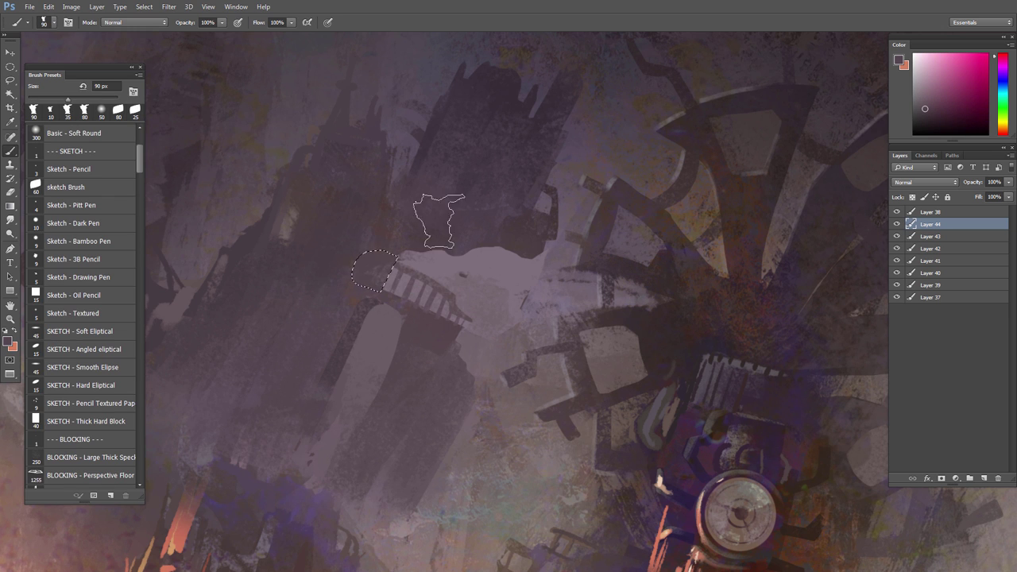
key(ctrl+d)
alt+click(379, 292)
drag(346, 391, 448, 296)
Step: Select two thin spires on the outer side of the jagged tower, fill them with sampled dark purple and clear the selection
scroll(447, 296, down, 3)
key(l)
scroll(479, 252, up, 2)
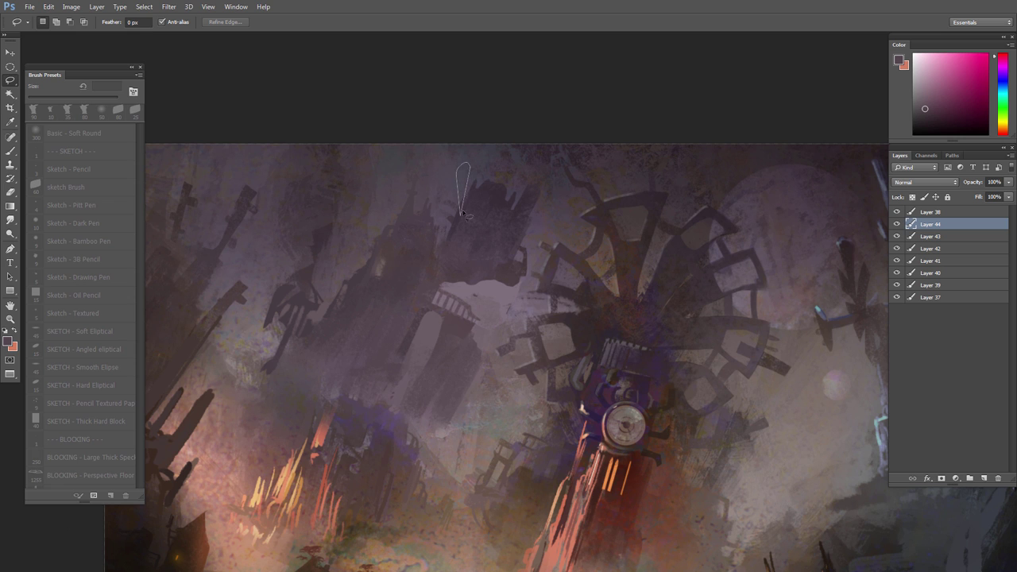
mouse_move(469, 213)
mouse_down()
mouse_move(450, 188)
mouse_move(451, 238)
mouse_up()
key(b)
alt+click(458, 216)
drag(451, 195, 469, 221)
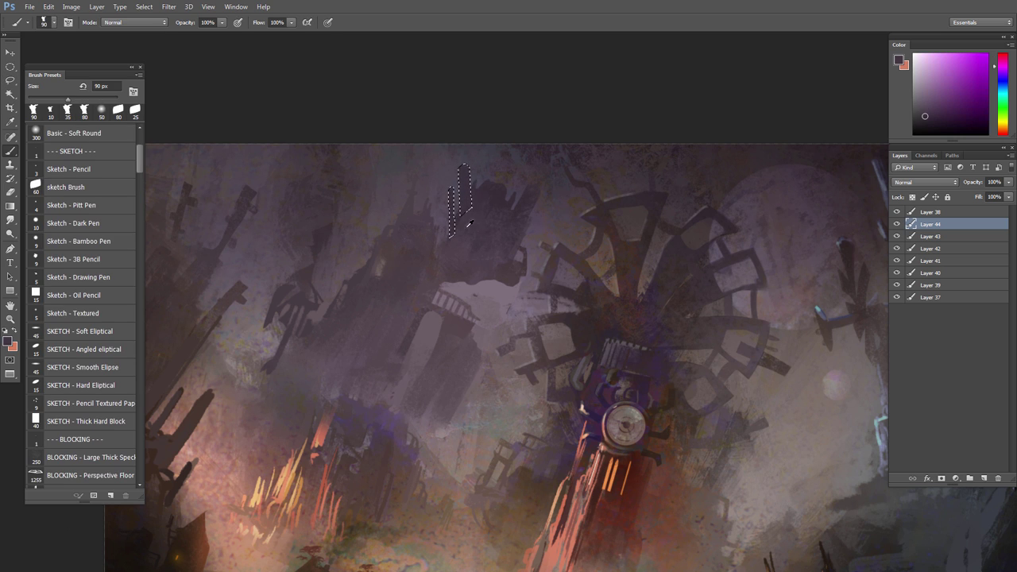
key(ctrl+d)
Step: Add a small slanted spike to the jagged tower's top from a lasso selection and clear the selection
scroll(485, 195, up, 2)
key(l)
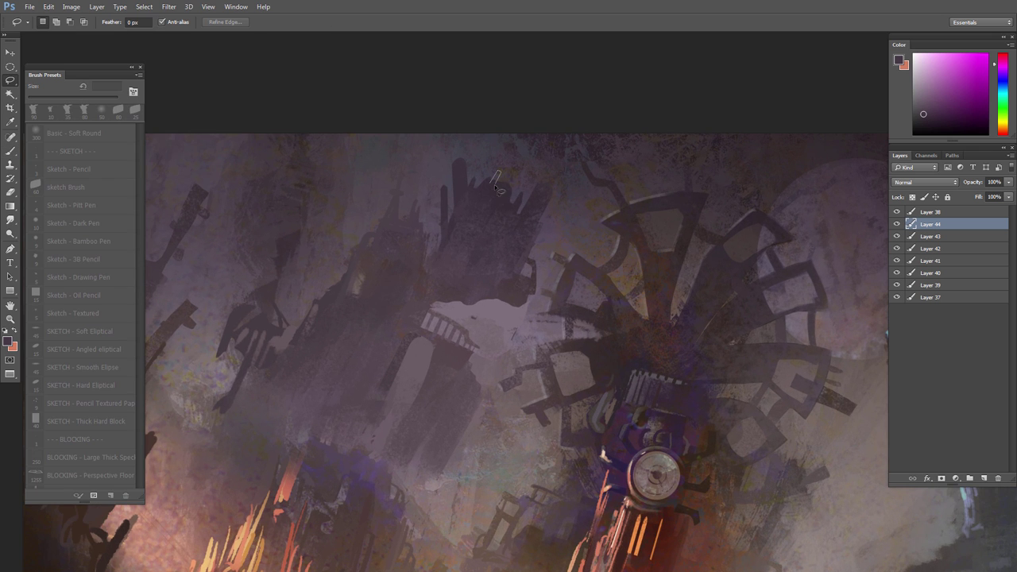
mouse_move(495, 188)
mouse_down()
mouse_move(508, 182)
mouse_move(502, 191)
mouse_up()
key(b)
alt+click(584, 185)
key(ctrl+d)
Step: Select a narrow strip beside the arch and blend the distant building's base with sampled purple using the 90 px textured brush
scroll(500, 193, down, 4)
scroll(466, 291, up, 3)
drag(461, 367, 467, 299)
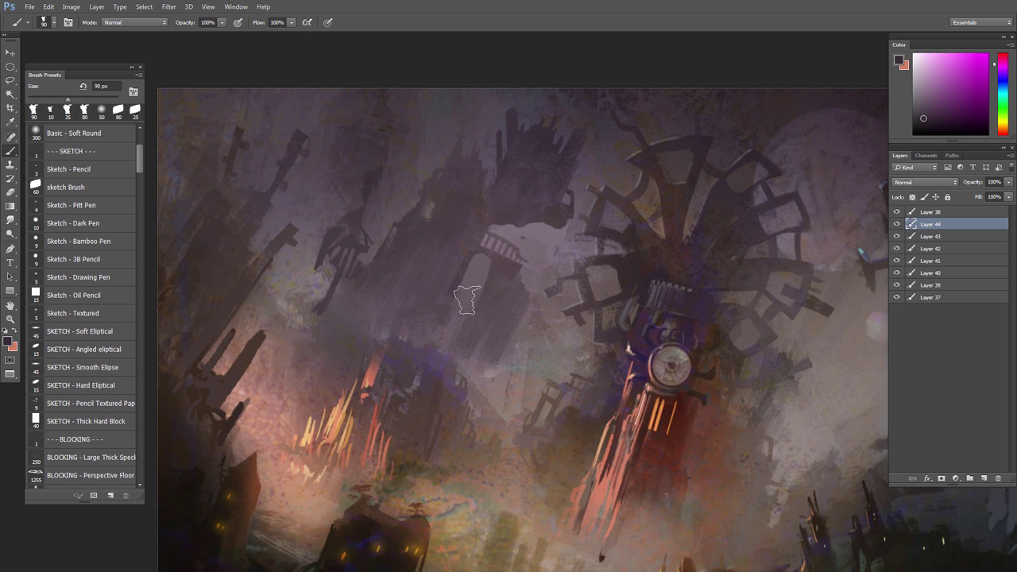
key(l)
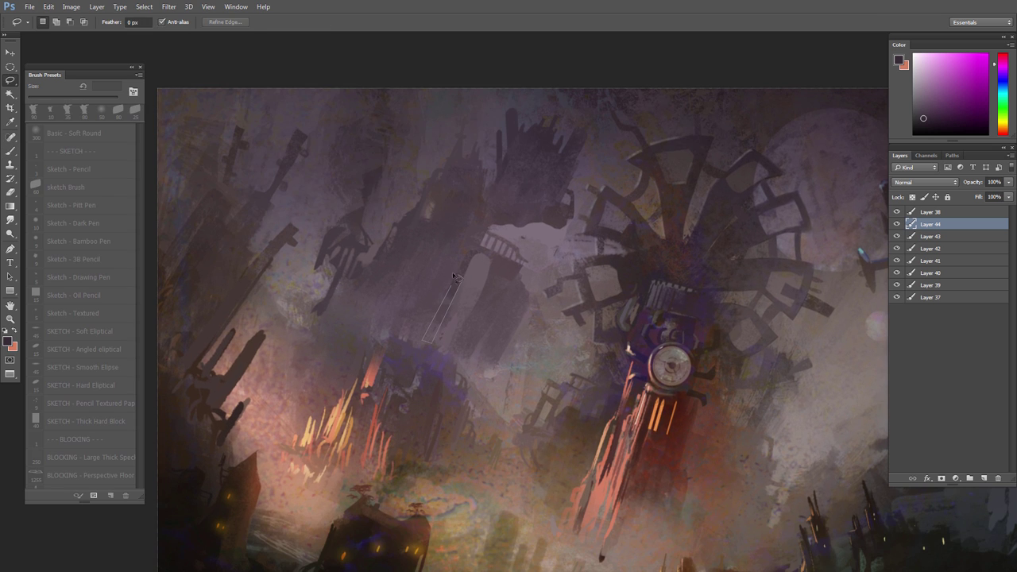
key(b)
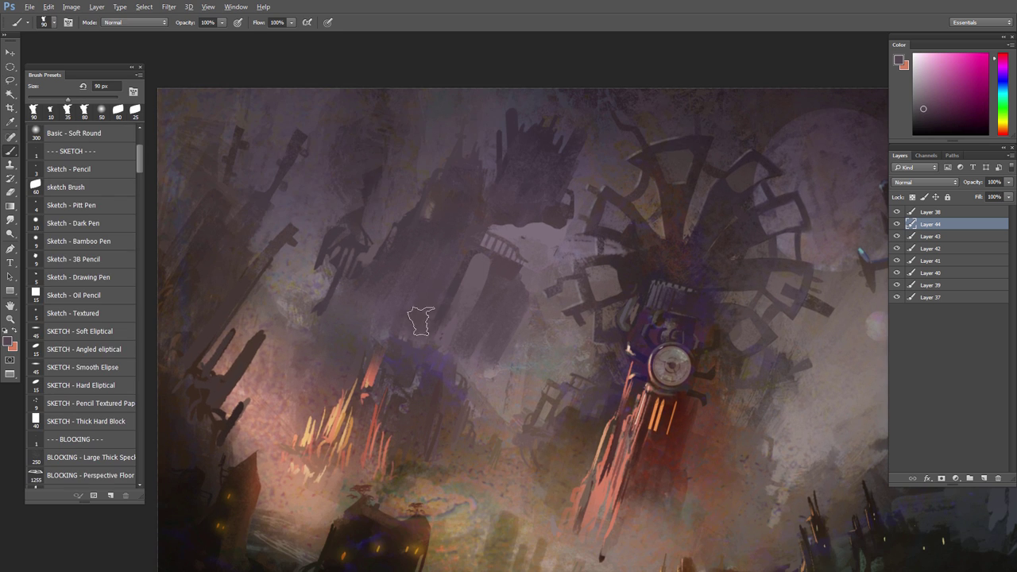
mouse_move(404, 327)
mouse_down()
mouse_move(387, 327)
mouse_move(401, 326)
mouse_up()
drag(429, 325, 389, 349)
mouse_move(403, 346)
mouse_down()
mouse_move(409, 302)
mouse_move(394, 302)
mouse_up()
Step: Flip the canvas horizontally and paint sampled purple-gray haze between the gear wheel and the overhang with the textured brush at 40 px
key(ctrl+shift+h)
drag(633, 316, 510, 319)
drag(510, 319, 516, 319)
alt+click(500, 215)
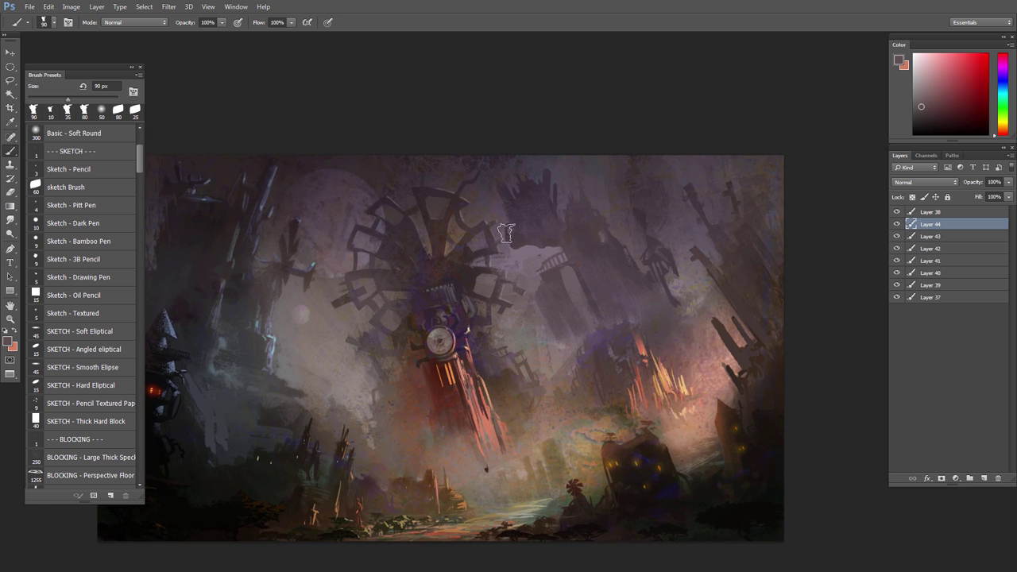
key(bracketleft)
key(bracketleft)
key(bracketleft)
key(bracketleft)
key(bracketleft)
drag(491, 214, 525, 255)
alt+click(528, 253)
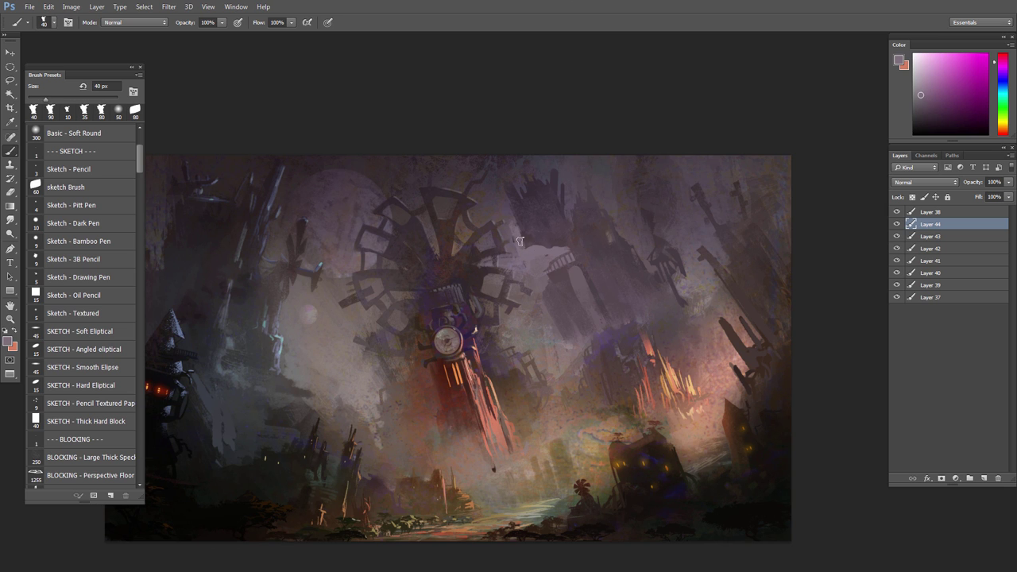
alt+click(512, 229)
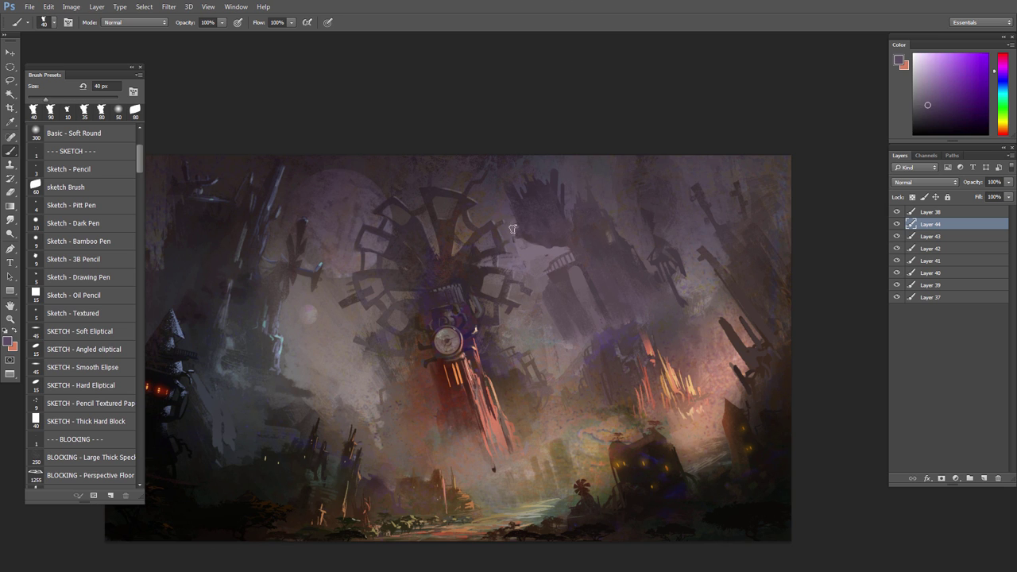
alt+click(542, 248)
Step: Enlarge the textured brush to 90 px and paint over the claw-like structure behind the distant building with sampled purples
scroll(540, 250, down, 3)
scroll(539, 262, up, 5)
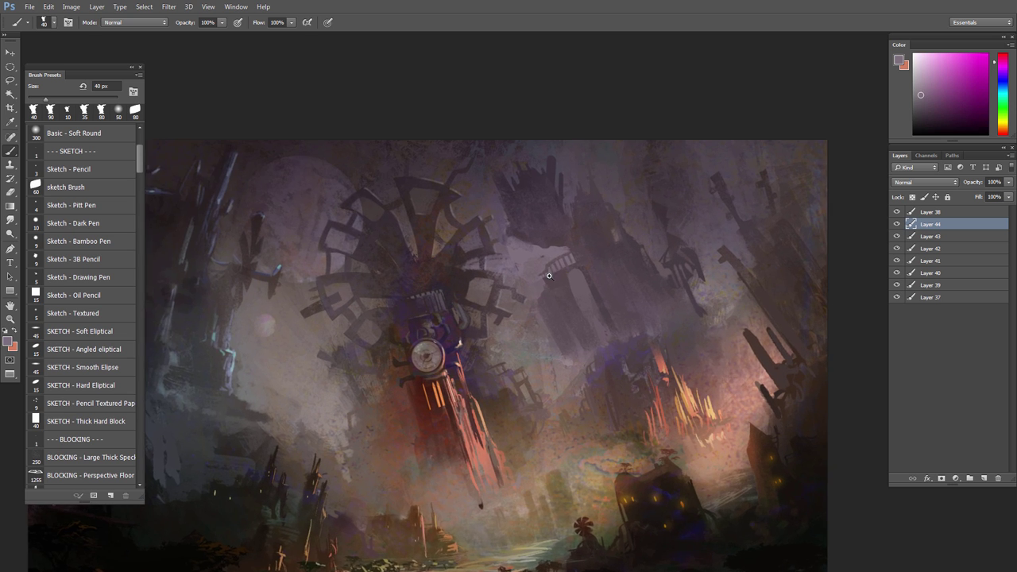
scroll(550, 305, down, 2)
alt+click(670, 252)
key(bracketright)
key(bracketright)
key(bracketright)
key(bracketright)
alt+click(672, 214)
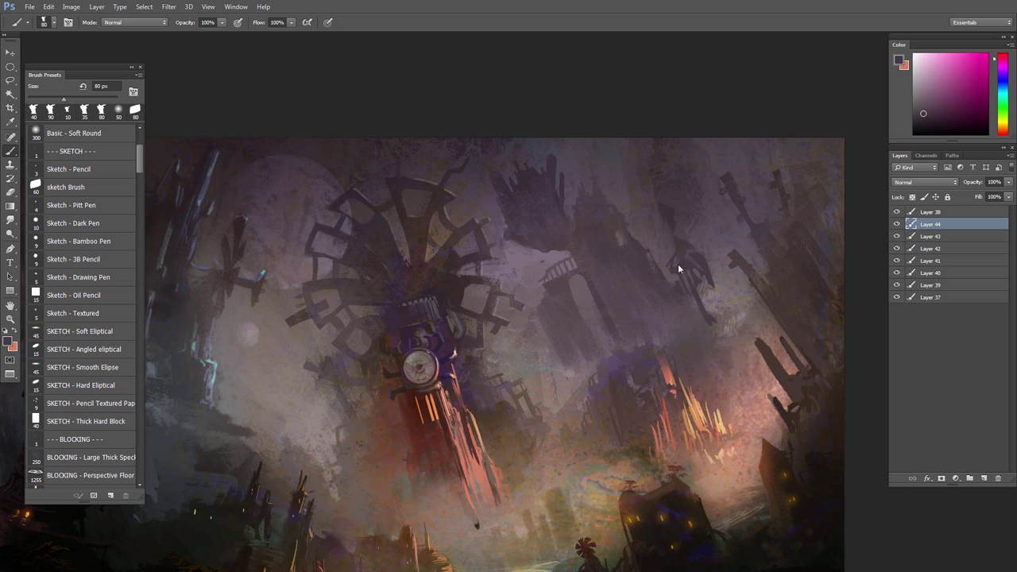
drag(679, 267, 673, 245)
alt+click(714, 253)
alt+click(717, 248)
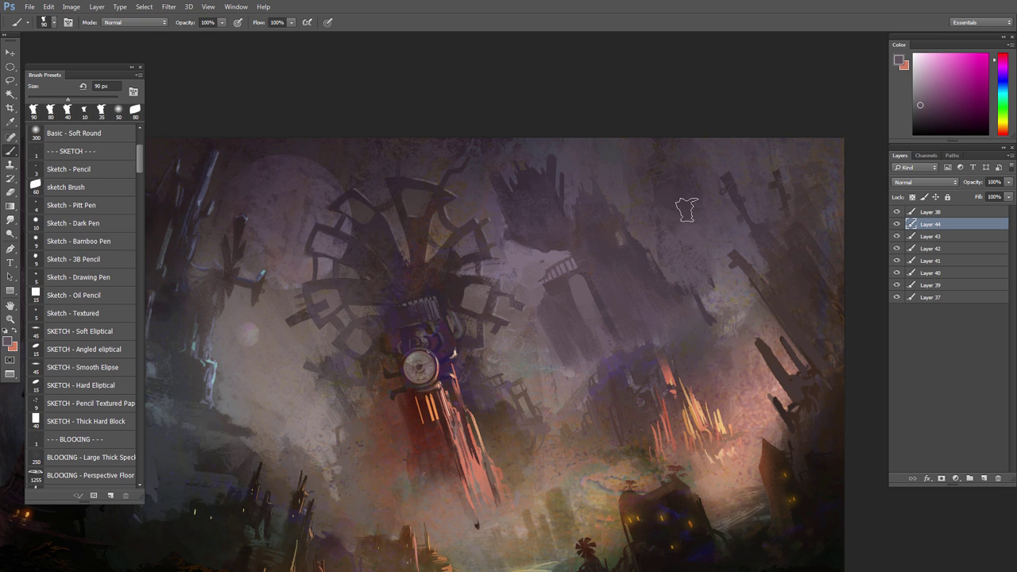
Step: Select a two-pronged jagged tower shape behind the distant building, fill it with dark tones using the 90 px textured brush and deselect
key(l)
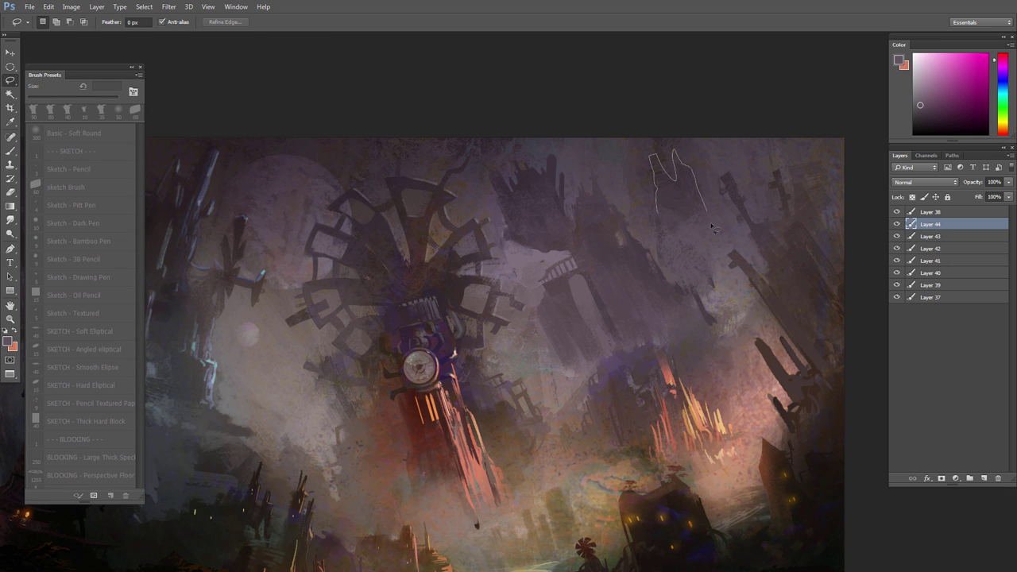
drag(663, 231, 647, 177)
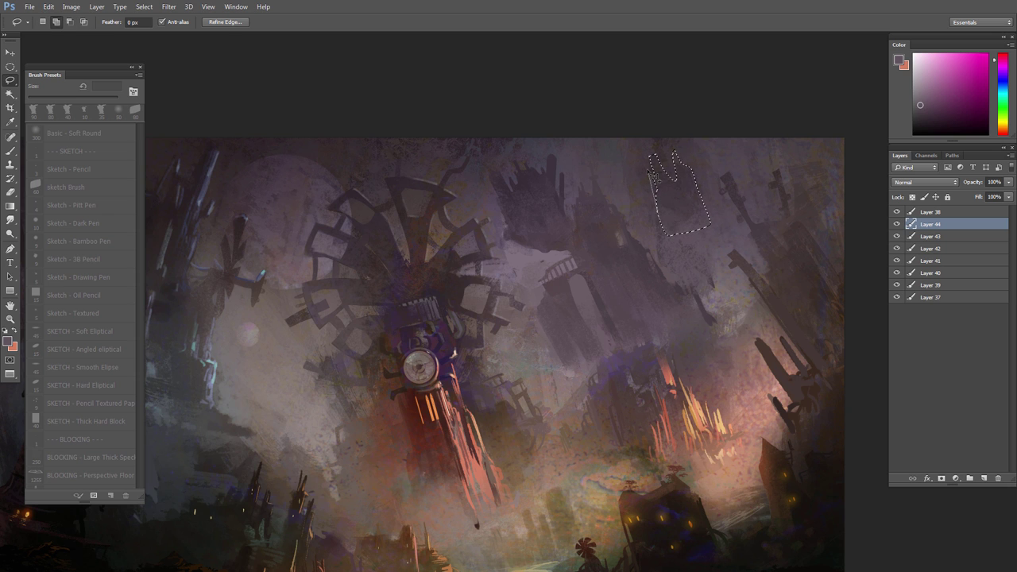
key(b)
drag(661, 235, 647, 185)
alt+click(739, 210)
key(e)
key(b)
key(ctrl+d)
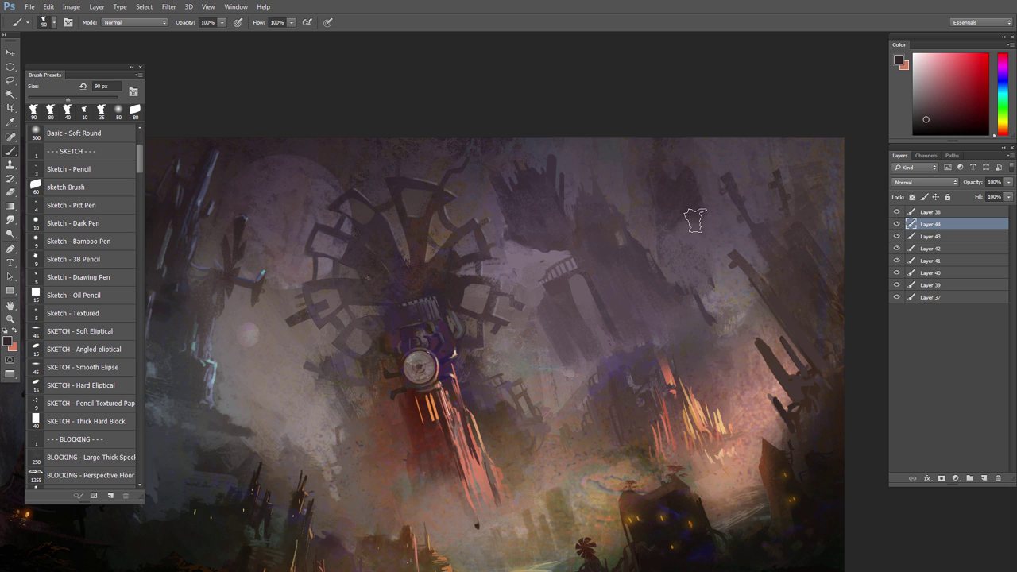
Step: Extend the new two-pronged tower downward and blend its edges into the haze with sampled colors
alt+click(676, 225)
mouse_move(686, 225)
mouse_down()
mouse_move(707, 230)
mouse_move(692, 278)
mouse_up()
alt+click(720, 222)
alt+click(648, 219)
alt+click(677, 151)
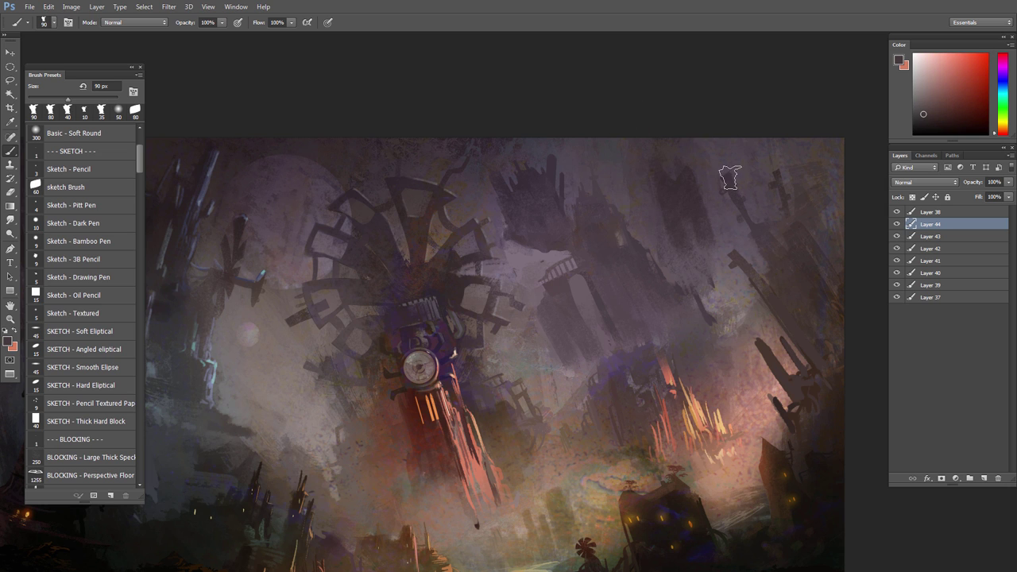
Step: Create a new layer above Layer 44, sample a dark purple and choose the 80 px flat sketch brush
key(ctrl+minus)
drag(553, 268, 546, 250)
drag(540, 298, 576, 302)
drag(575, 403, 615, 352)
drag(629, 279, 610, 299)
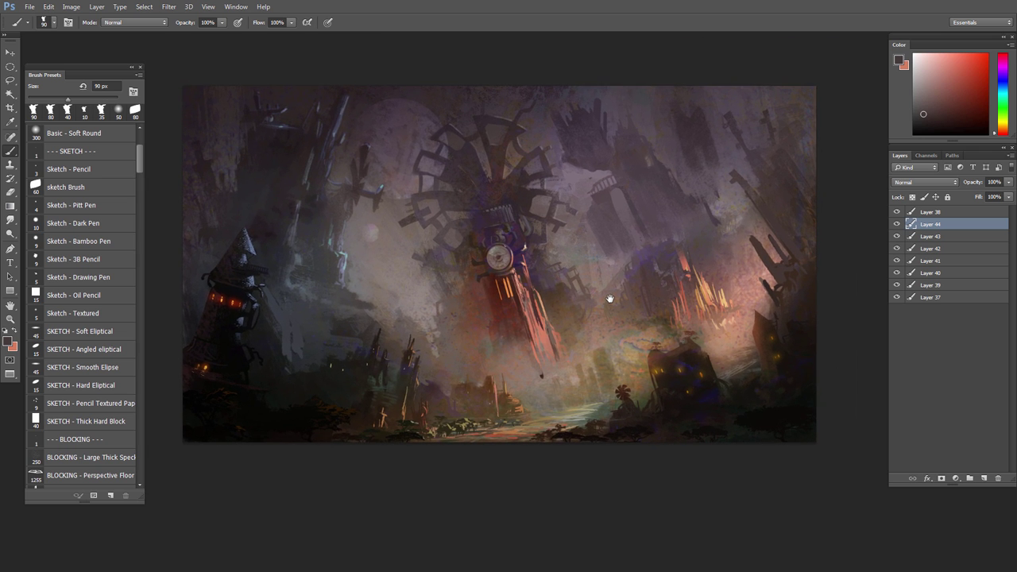
scroll(608, 300, up, 1)
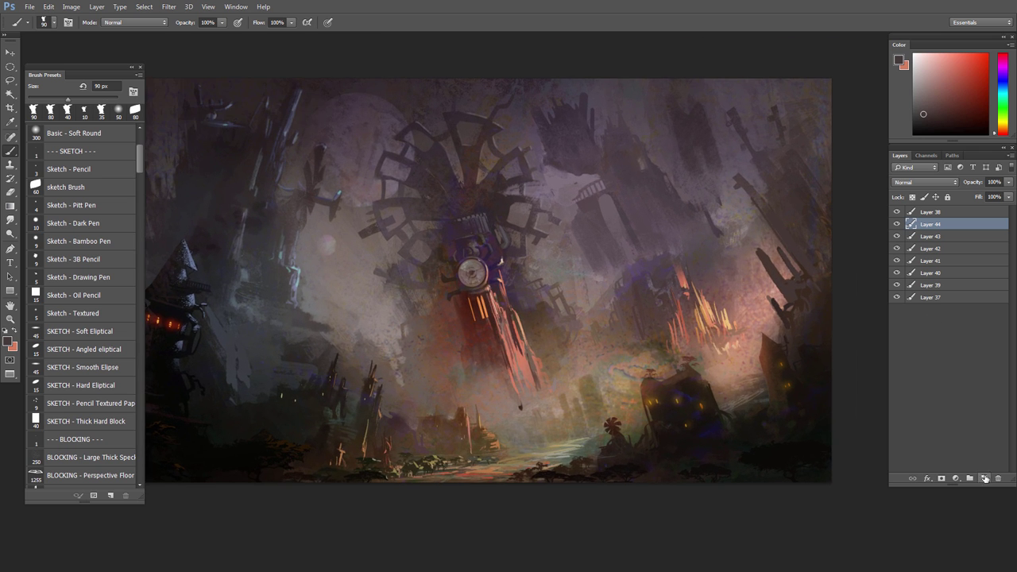
click(985, 478)
scroll(516, 213, up, 1)
alt+click(362, 106)
right_click(530, 195)
click(645, 271)
Step: Reduce the flat sketch brush to 45 px and paint slanted strokes on the outer edge of the jagged tower above the overhang
drag(599, 140, 534, 148)
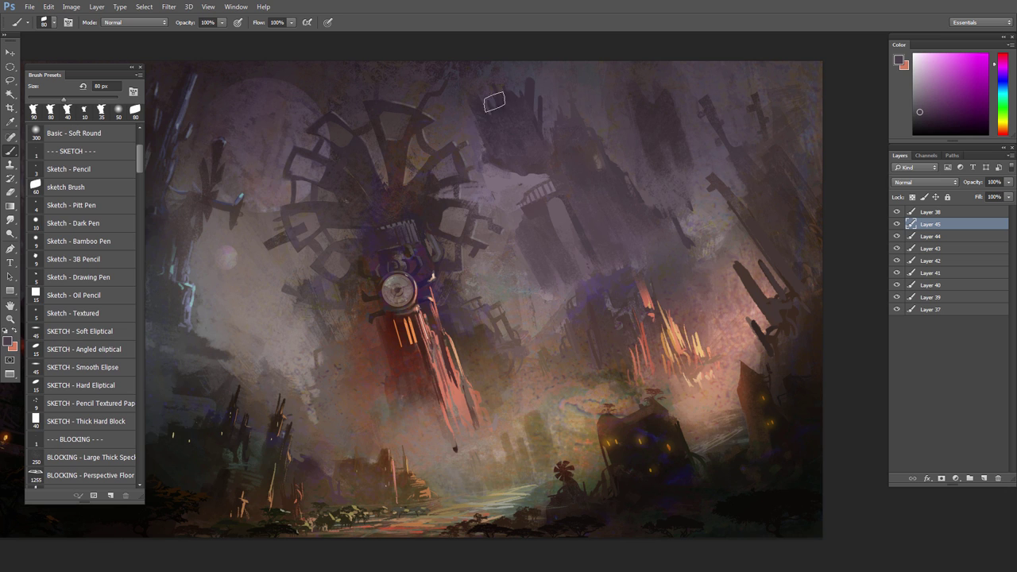
key(bracketleft)
key(bracketleft)
key(bracketleft)
key(bracketleft)
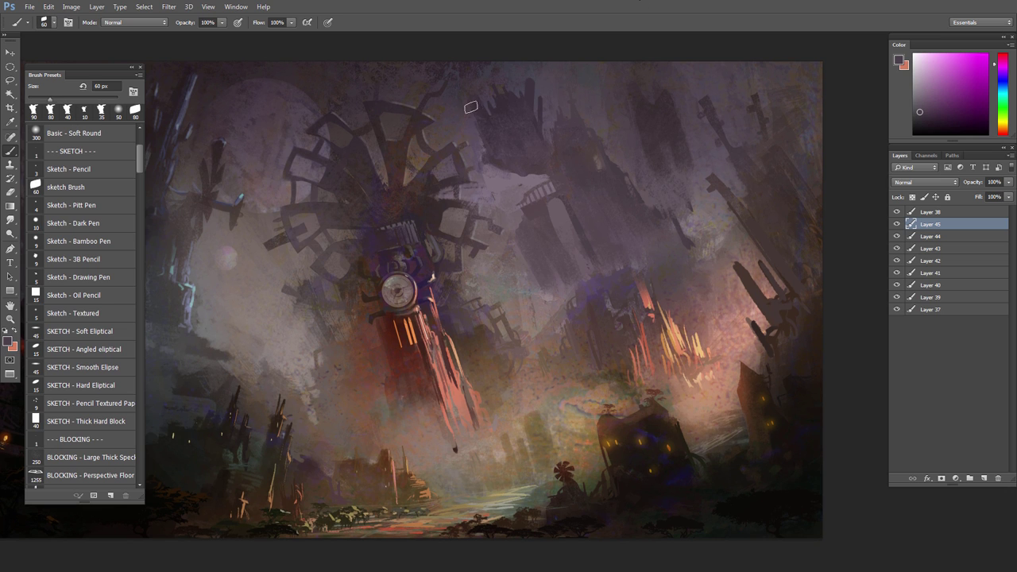
drag(470, 104, 478, 112)
alt+click(584, 174)
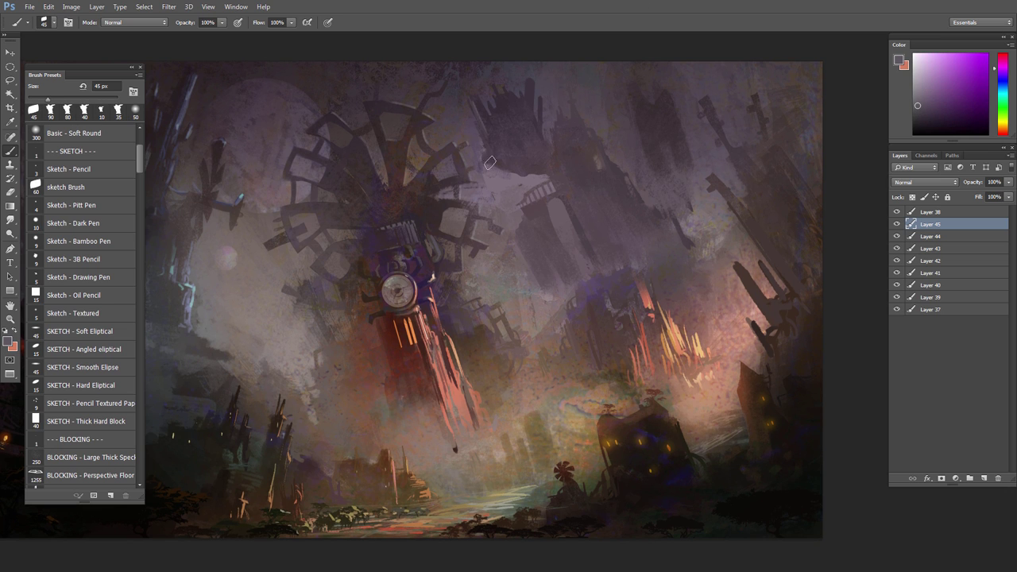
Step: Soften the overhang strokes with a soft round eraser and add a lighter stroke to the jagged tower's tall spire
key(e)
drag(495, 160, 541, 166)
key(bracketright)
key(bracketright)
key(bracketright)
key(bracketright)
key(b)
drag(527, 86, 527, 79)
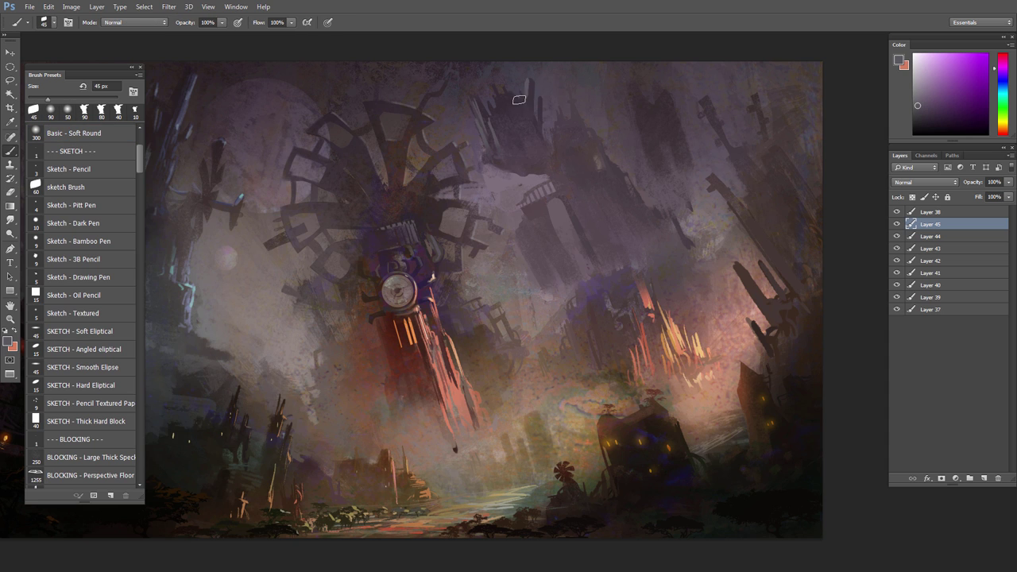
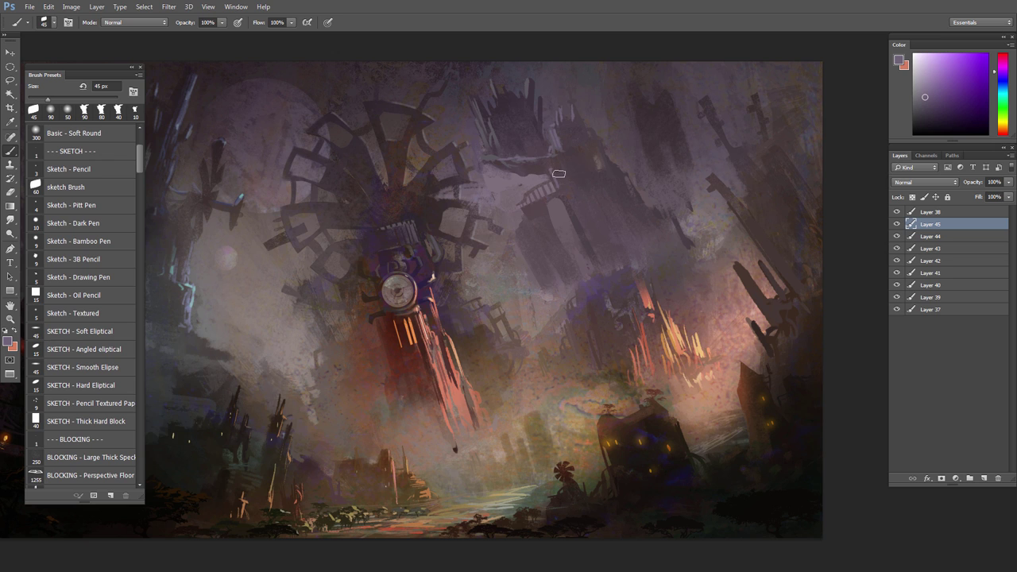
Step: Paint pale purple highlights down the arch's pillars with the 45 px flat sketch brush, cleaning them up with the eraser
key(e)
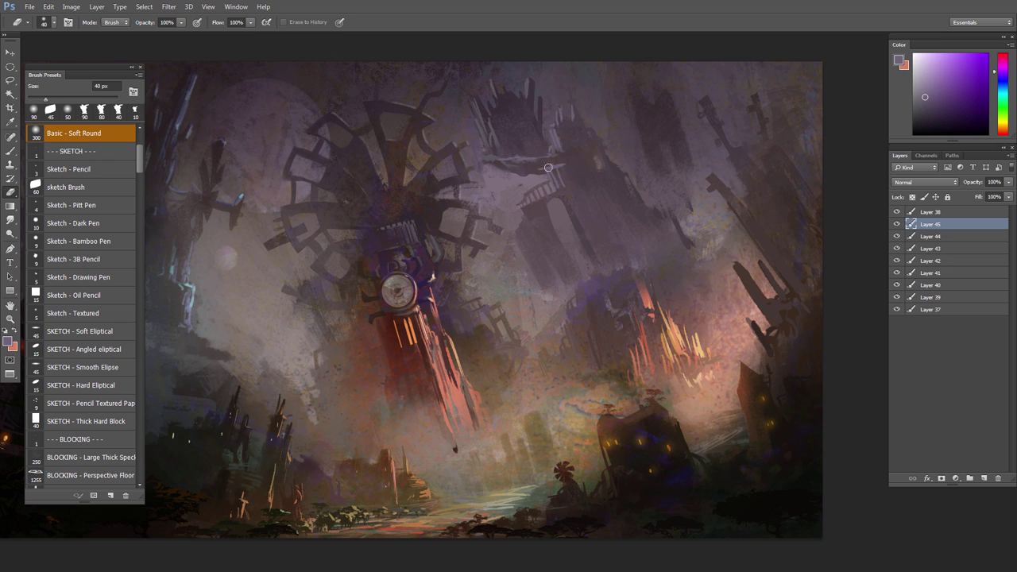
key(b)
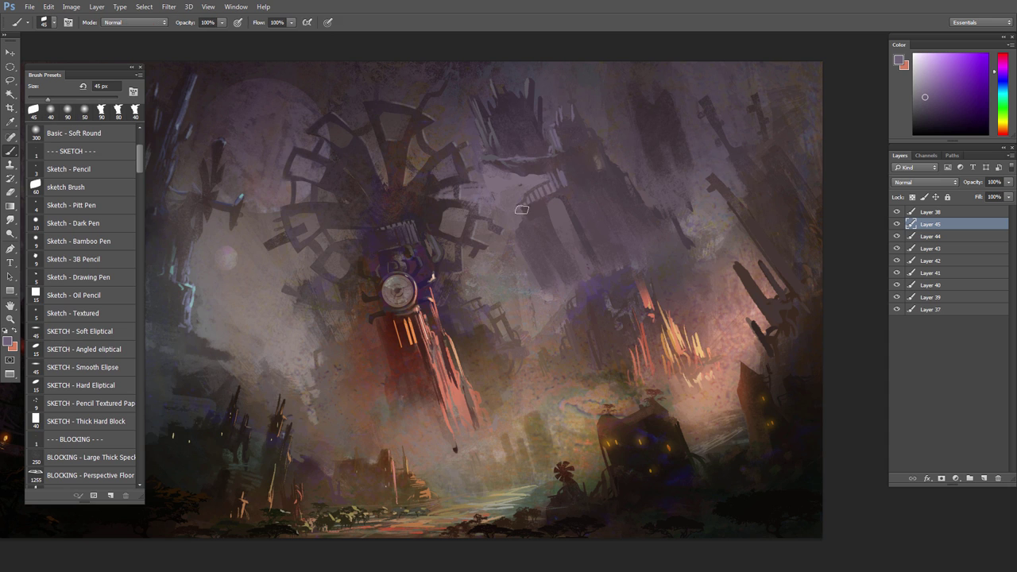
mouse_move(531, 218)
mouse_down()
mouse_move(515, 205)
mouse_move(523, 271)
mouse_up()
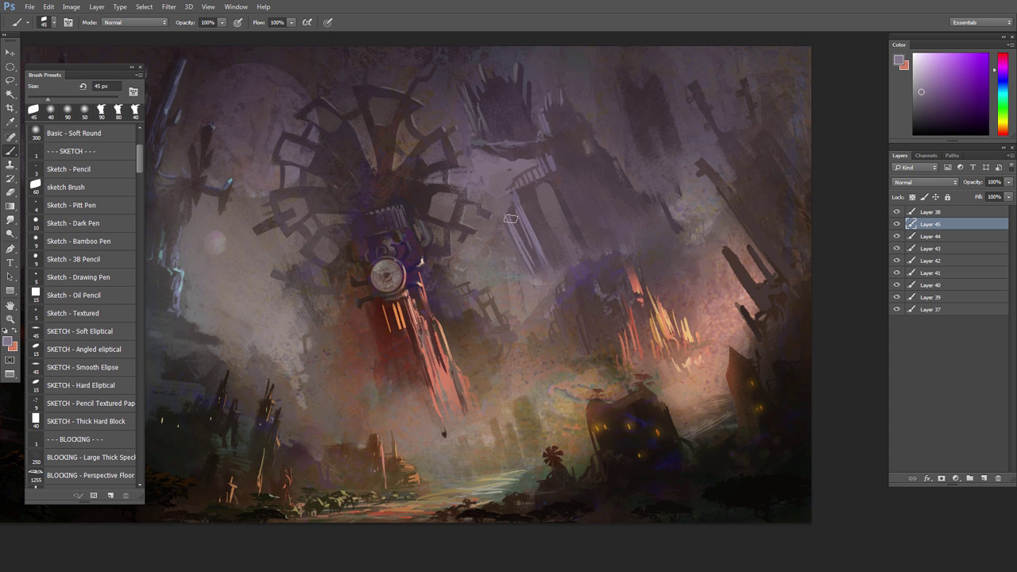
drag(560, 202, 583, 251)
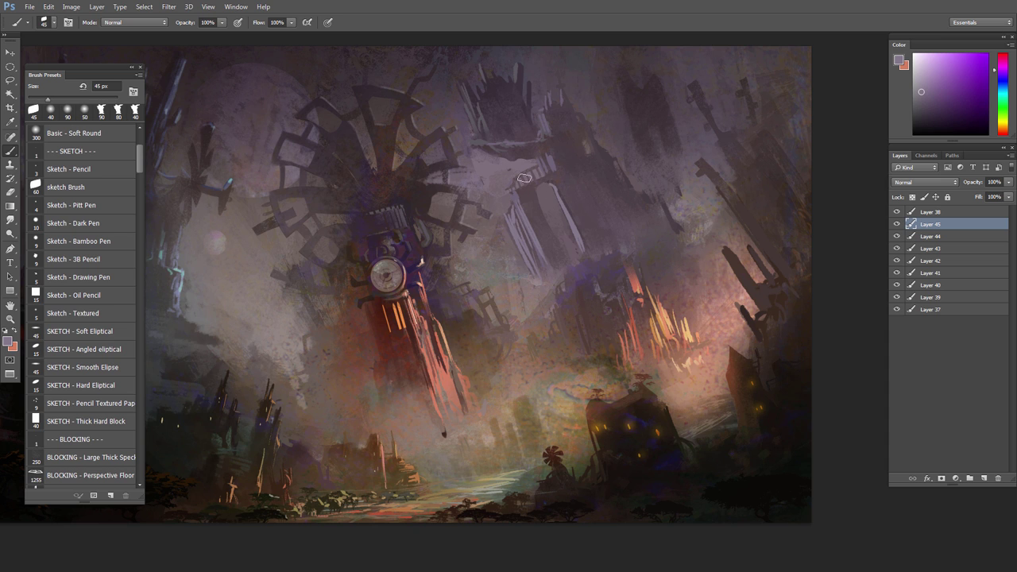
key(e)
key(b)
alt+click(517, 230)
alt+click(491, 185)
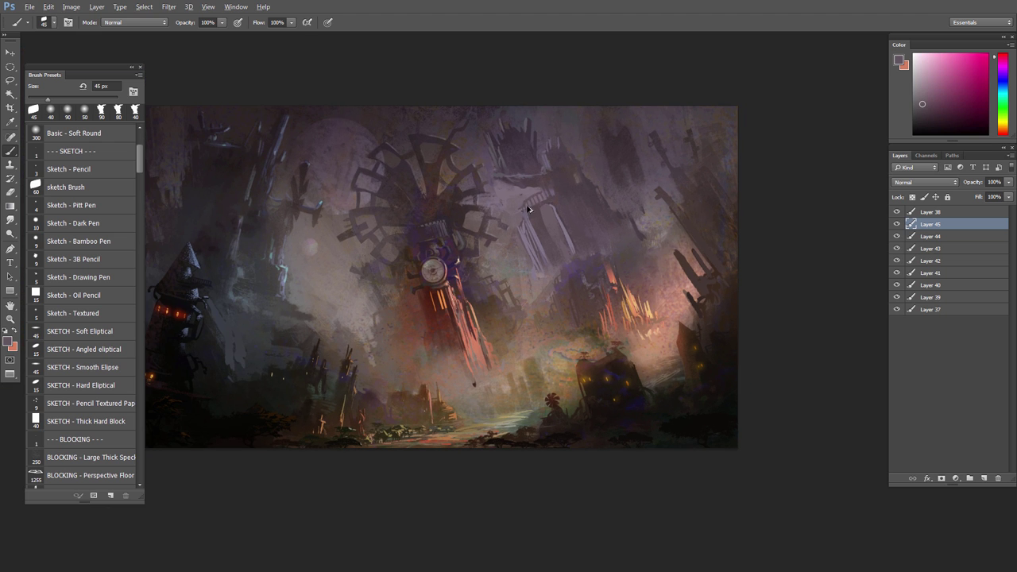
Step: Switch to the textured brush at 50 px and paint sampled purple into the haze between the overhang and the arch
ctrl+click(517, 203)
right_click(530, 214)
double_click(618, 289)
drag(514, 203, 508, 212)
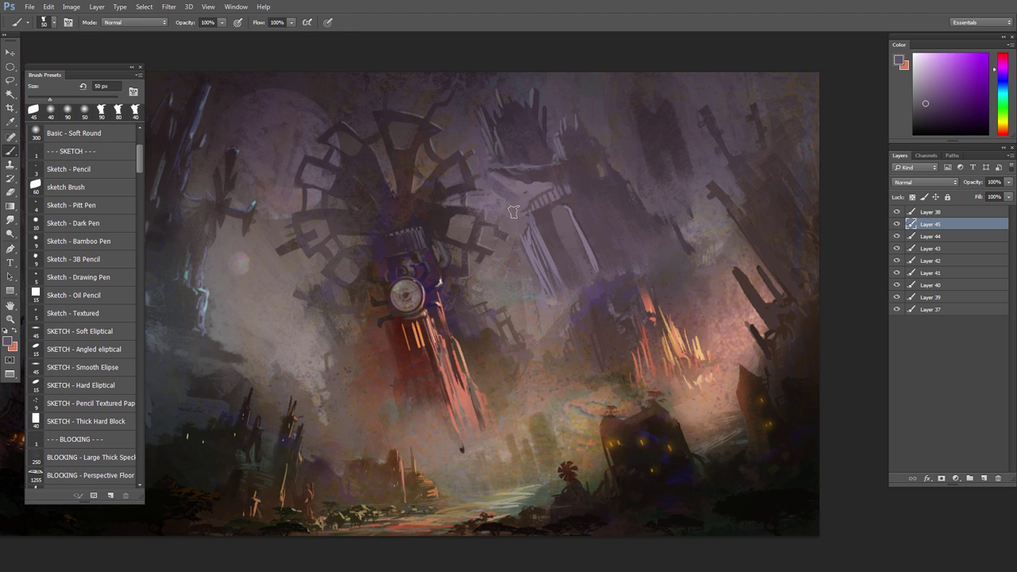
alt+click(492, 186)
key(bracketright)
key(bracketright)
key(bracketleft)
key(bracketleft)
Step: Reduce the textured brush to 30 px and rework the overhang's underside with sampled purple tones
click(617, 187)
ctrl+click(574, 204)
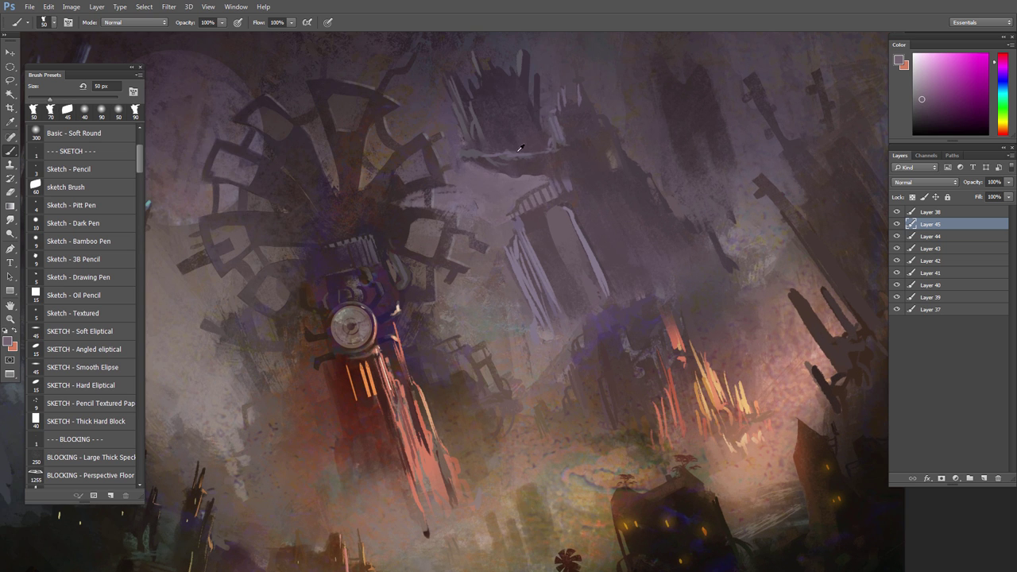
alt+click(512, 152)
key(bracketleft)
key(bracketleft)
key(bracketleft)
right_click(508, 164)
double_click(546, 241)
key(bracketleft)
key(bracketleft)
key(bracketleft)
key(bracketleft)
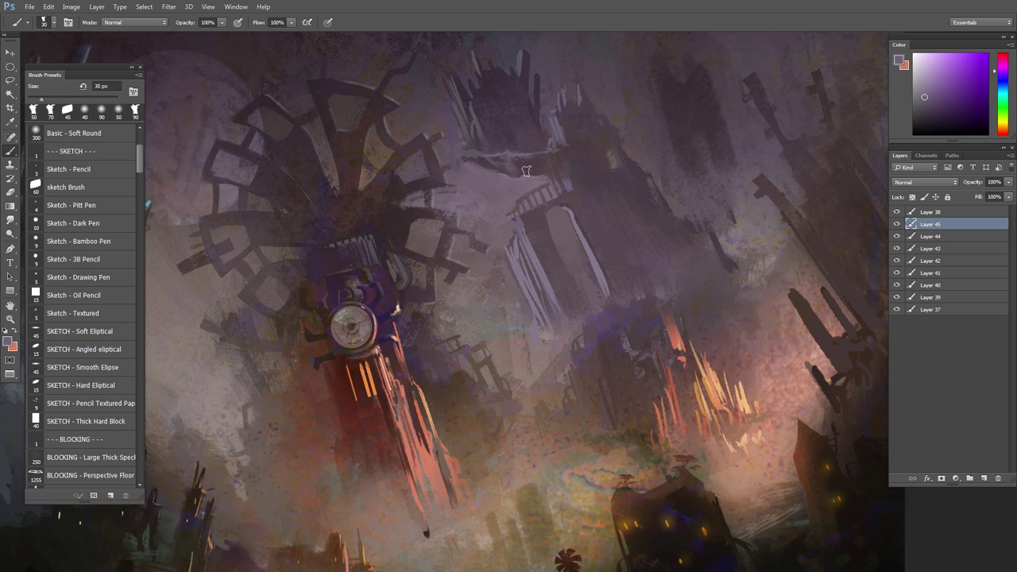
mouse_move(511, 166)
mouse_down()
mouse_move(489, 163)
mouse_move(495, 156)
mouse_up()
alt+click(521, 166)
Step: Reduce the textured brush to 9 px and refine the overhang's tip with sampled purple-gray
key(bracketleft)
key(bracketleft)
key(bracketleft)
key(bracketleft)
alt+click(481, 149)
alt+click(480, 150)
key(bracketleft)
Step: Flip the canvas, lasso the distant building with its arch and towers, and copy it to a new layer
scroll(541, 226, down, 3)
key(ctrl+shift+h)
scroll(586, 271, up, 3)
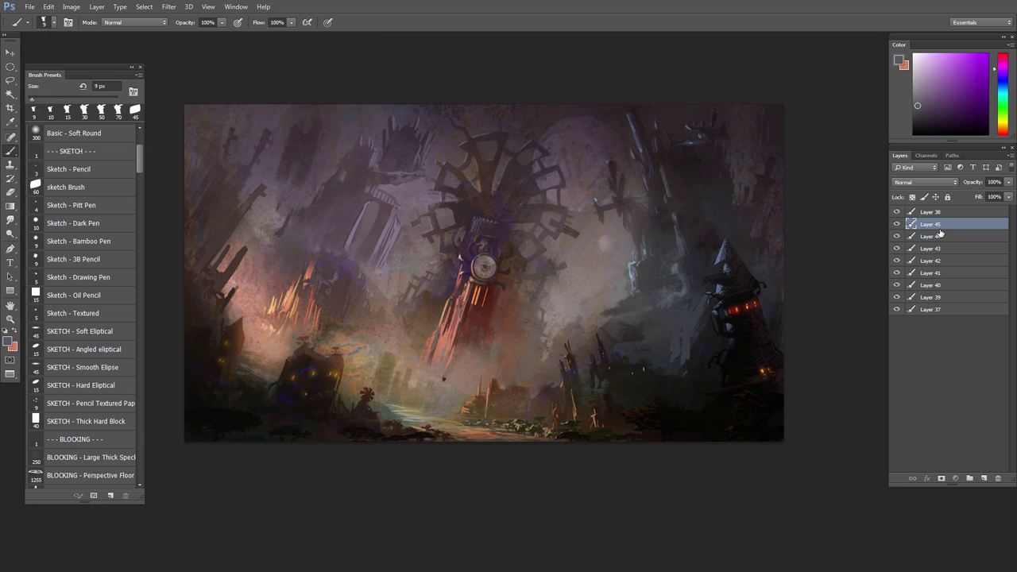
key(l)
mouse_move(281, 226)
mouse_down()
mouse_move(345, 140)
mouse_move(419, 115)
mouse_up()
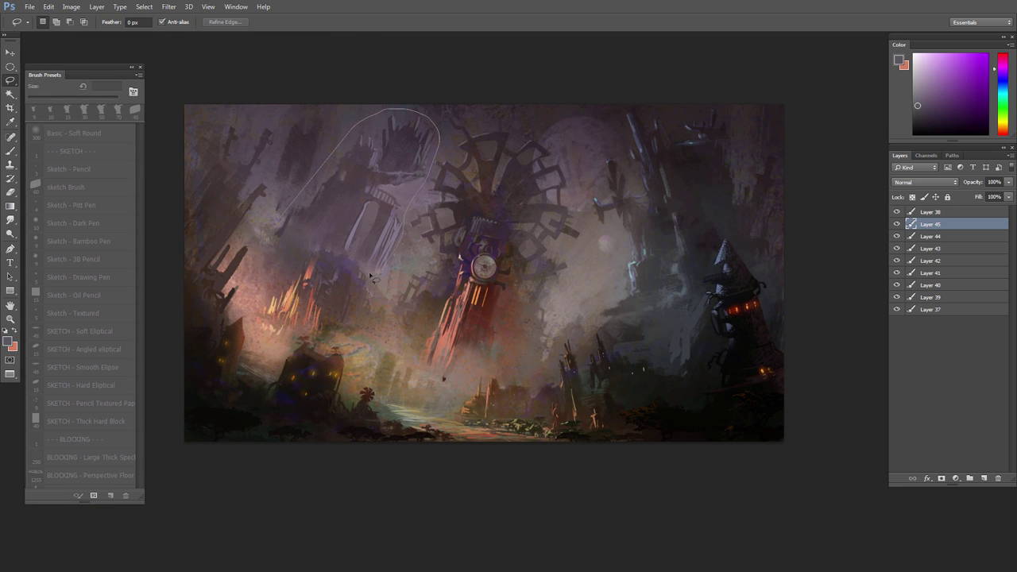
drag(322, 251, 327, 256)
key(ctrl+j)
Step: Adjust the copied building with Free Transform and blend its edges using the 40 px soft round eraser
key(ctrl+t)
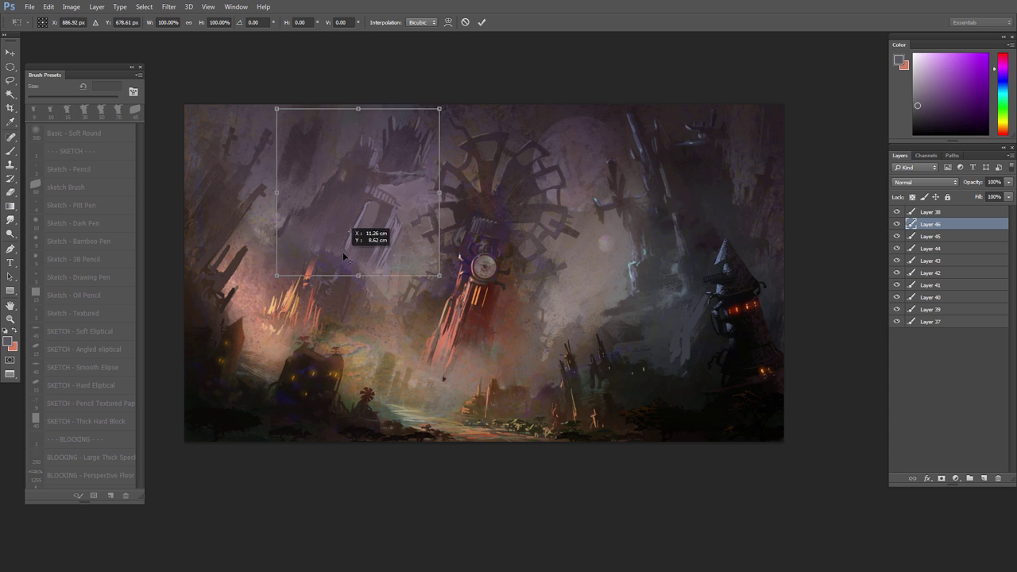
drag(477, 186, 474, 161)
drag(375, 238, 380, 240)
key(Return)
key(e)
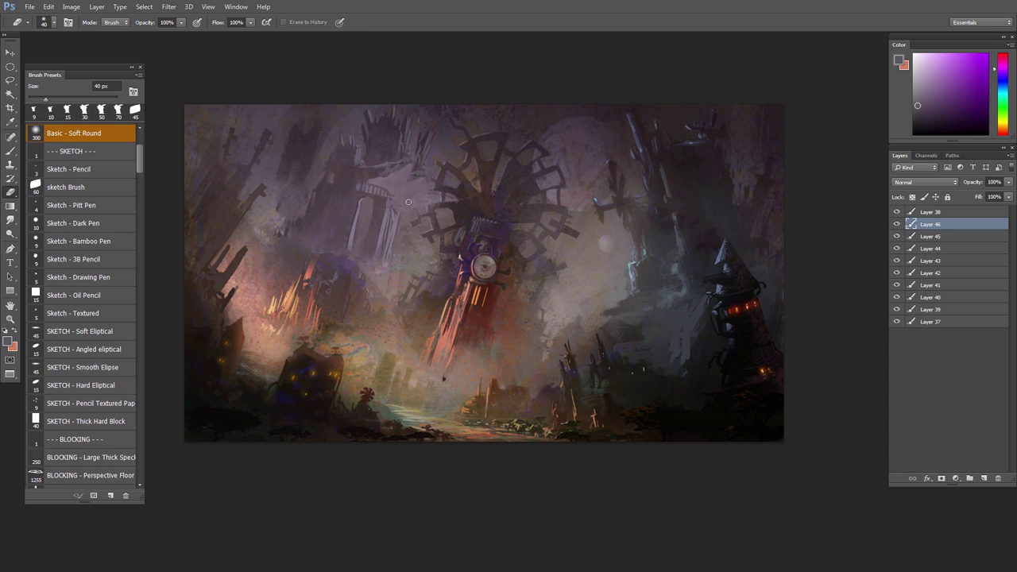
drag(295, 236, 324, 245)
Step: Paint over the dark smear beside the distant building with sampled purple-grays, using the textured brush enlarged from 50 px to 175 px
key(b)
alt+click(321, 113)
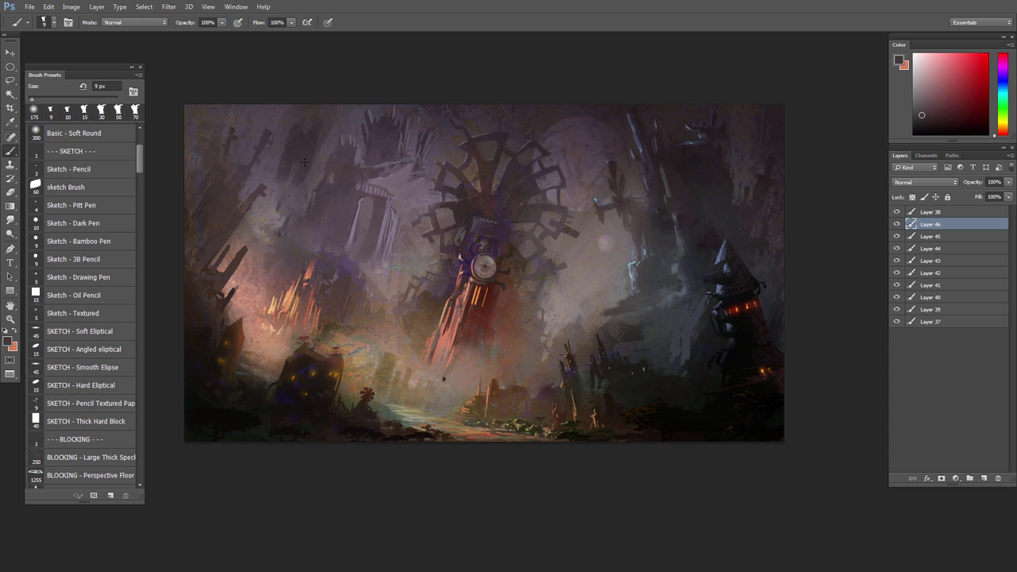
right_click(327, 154)
click(428, 283)
click(343, 228)
click(262, 277)
alt+click(307, 136)
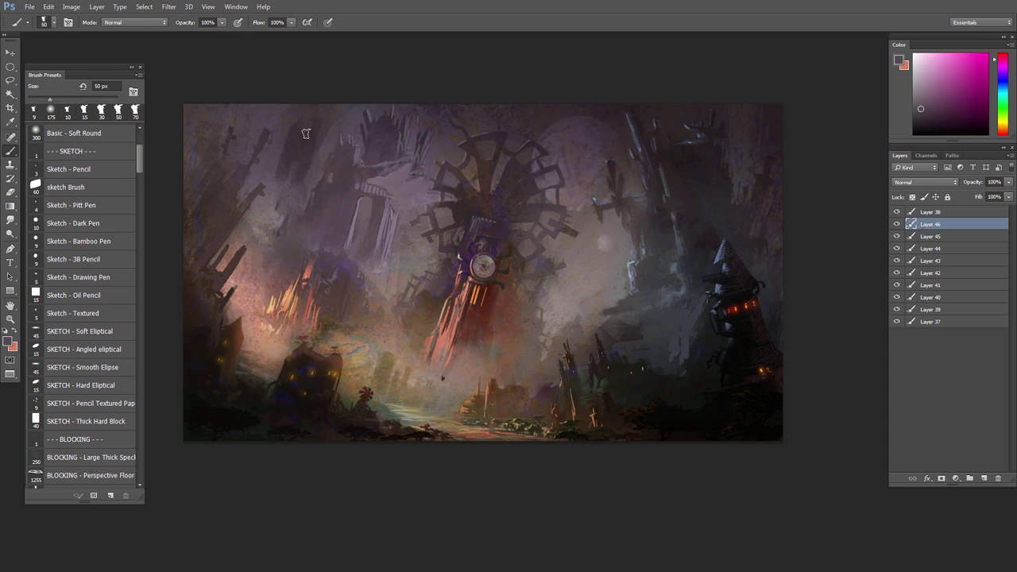
key(])
key(])
key(])
key(])
key(])
key(])
key(])
key(])
key(])
key(])
key(])
key(])
key(])
alt+click(289, 165)
alt+click(329, 137)
drag(297, 171, 301, 123)
mouse_move(397, 238)
mouse_down()
mouse_move(368, 216)
mouse_move(408, 229)
mouse_up()
Step: Flip the canvas, shift the copied building away from the clock tower, and paint out the leftover towers on the layer below
key(ctrl+shift+h)
drag(486, 238, 493, 327)
key(v)
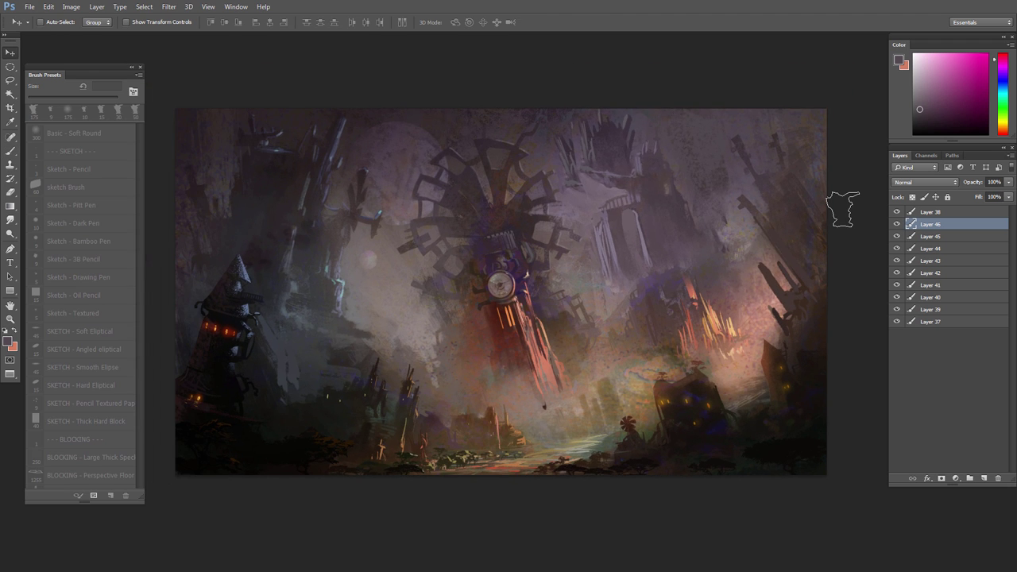
key(alt+bracketleft)
key(b)
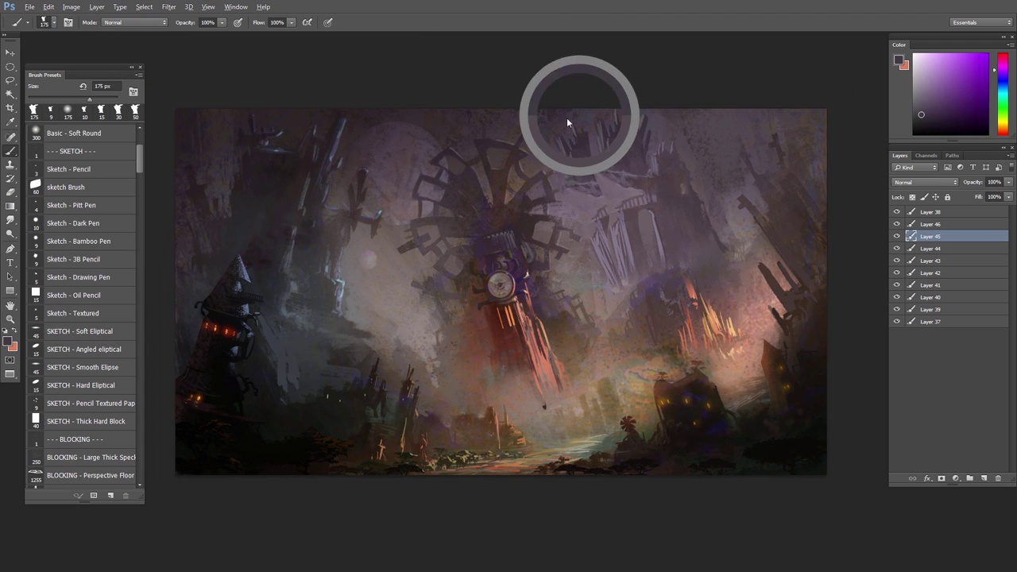
alt+click(584, 205)
alt+click(554, 132)
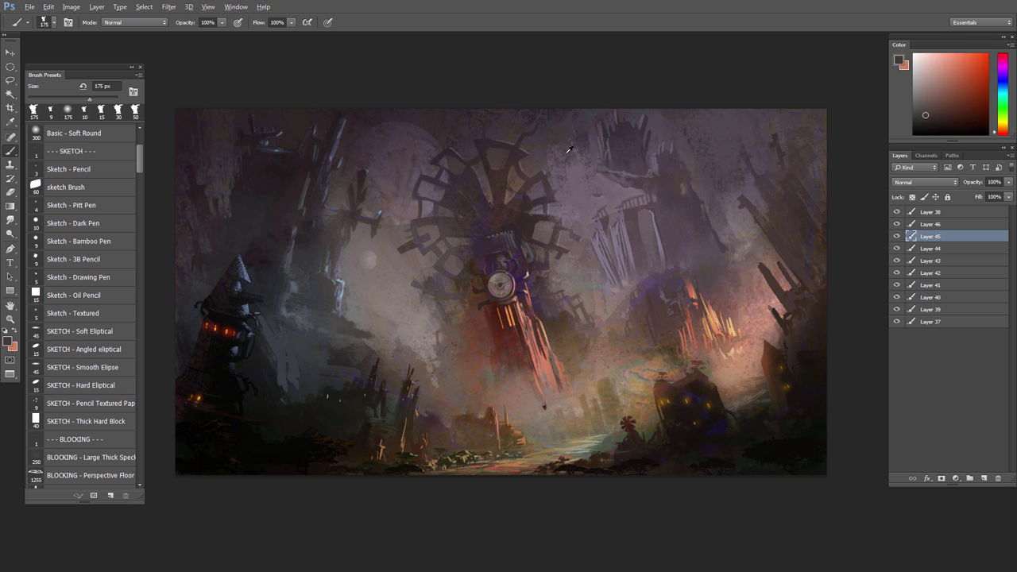
Step: Return to the copied building's layer and paint sampled purple haze around the overhang with the textured brush reduced to 80 px
key(alt+bracketright)
key(e)
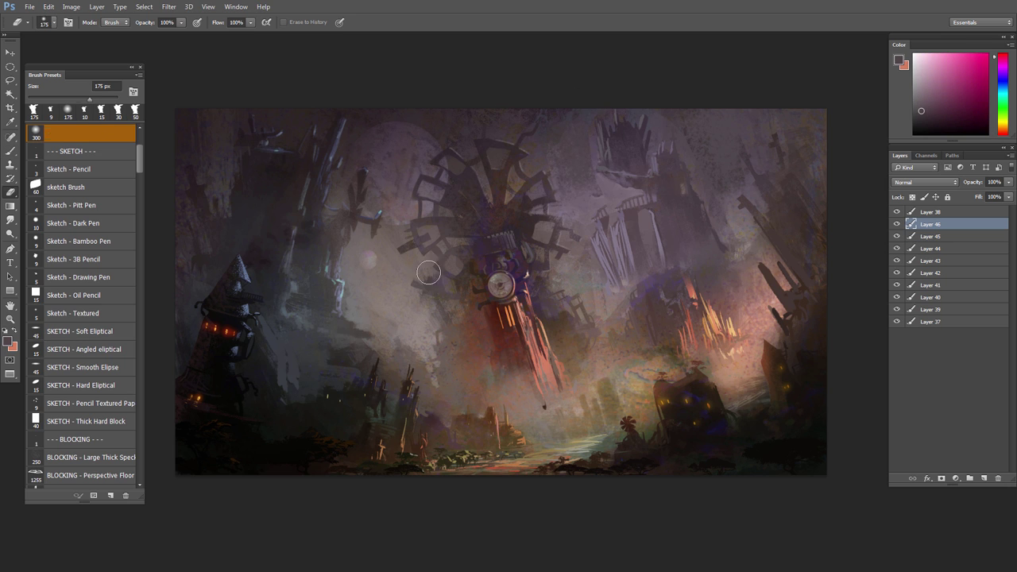
key(b)
alt+click(596, 187)
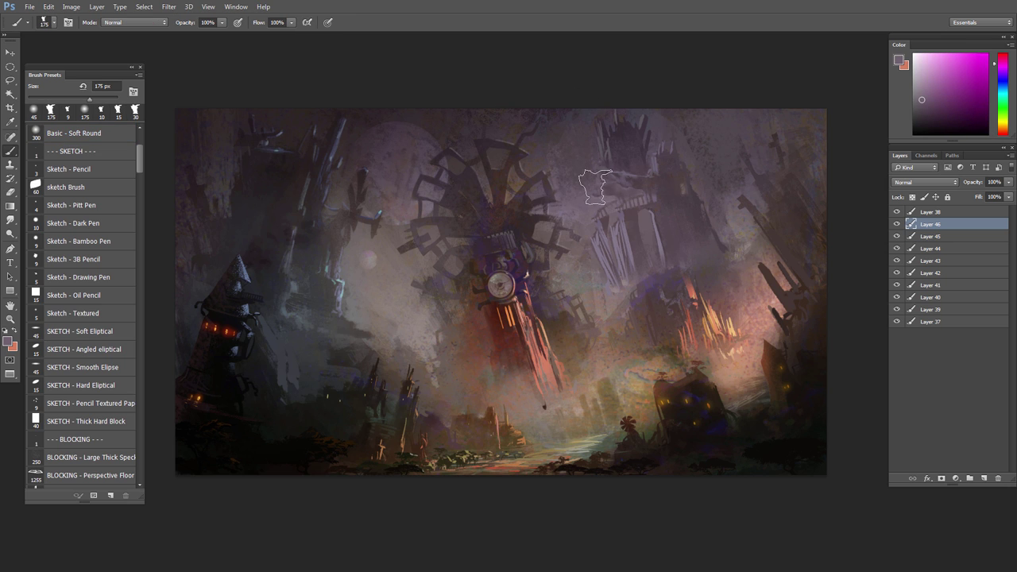
alt+click(615, 201)
key(bracketleft)
key(bracketleft)
key(bracketleft)
key(bracketleft)
key(bracketleft)
drag(606, 193, 597, 203)
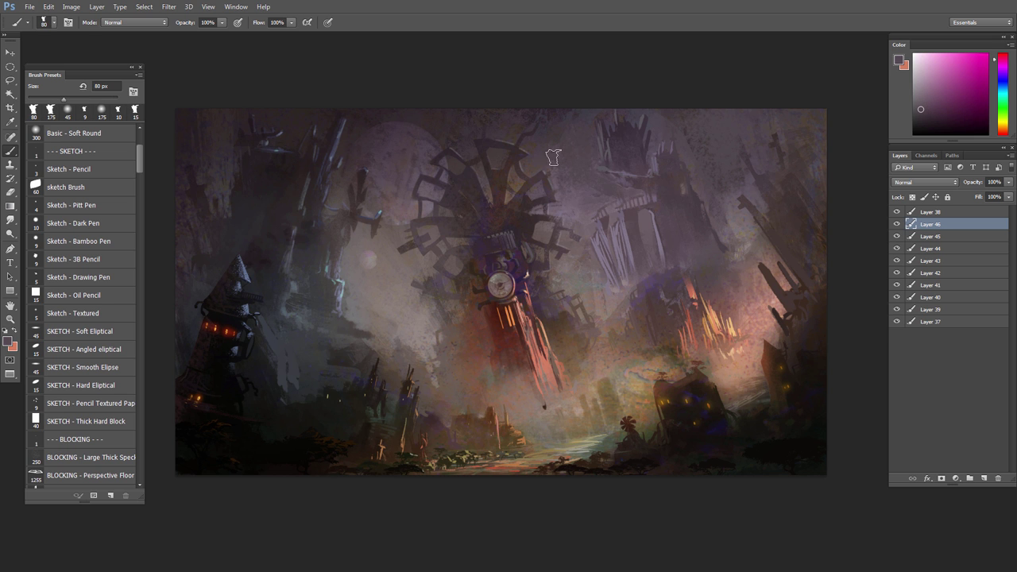
Step: Flip the canvas back, merge all layers below Layer 38 into one, and select Layer 38
mouse_move(549, 271)
mouse_down()
mouse_move(500, 223)
mouse_move(604, 247)
mouse_move(548, 267)
mouse_move(562, 276)
mouse_move(570, 329)
mouse_move(752, 343)
mouse_move(572, 336)
mouse_move(610, 334)
mouse_up()
key(F2)
shift+click(964, 321)
key(ctrl+e)
click(914, 212)
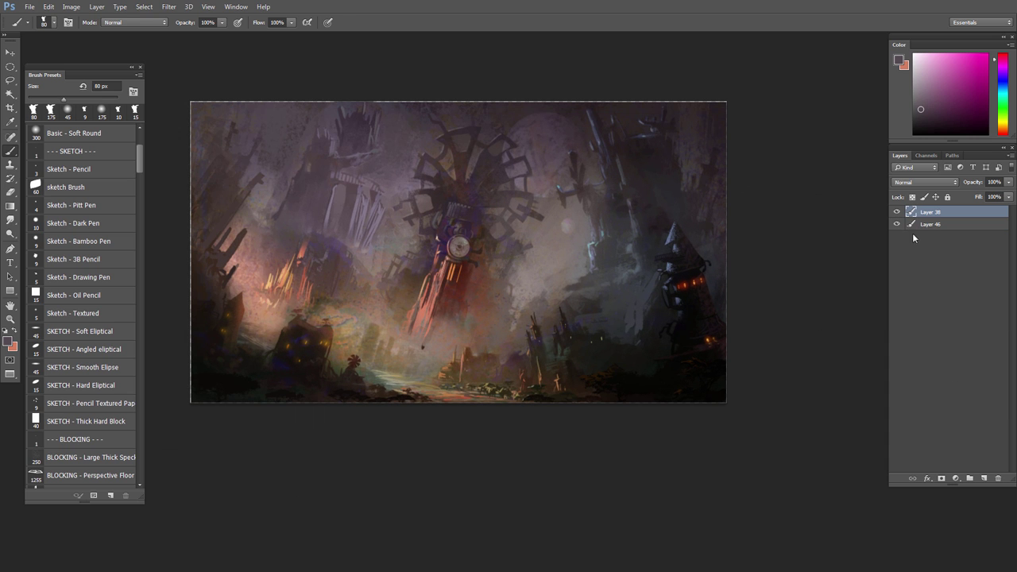
Step: Brighten the clock tower's lit windows with Hue/Saturation and duplicate them lower down the tower
key(ctrl+u)
drag(643, 518, 661, 517)
key(Return)
key(v)
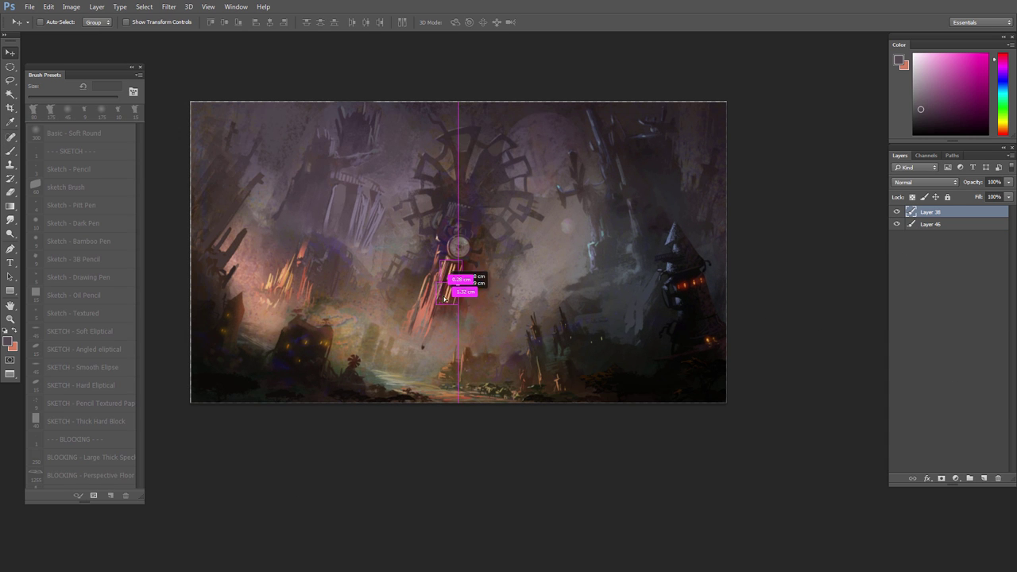
key(ctrl+j)
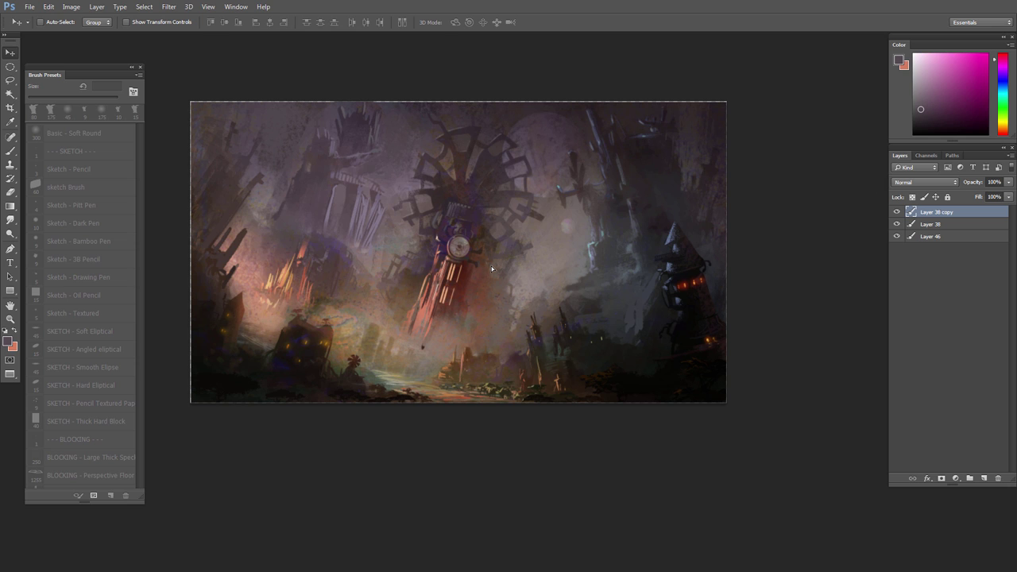
Step: Merge the duplicated window layer into Layer 38 and fit the windows to the tower with Free Transform
shift+click(930, 224)
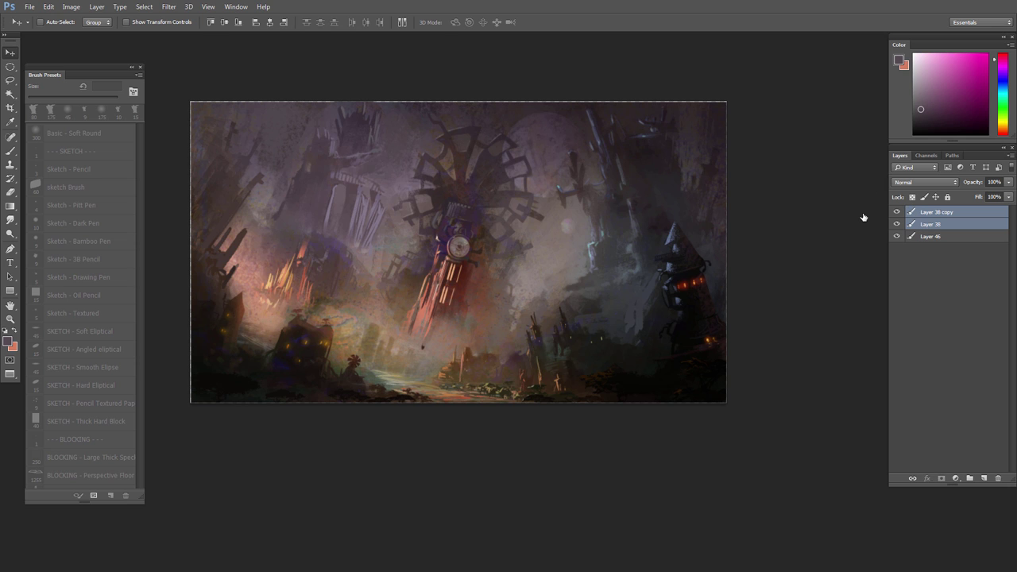
click(912, 210)
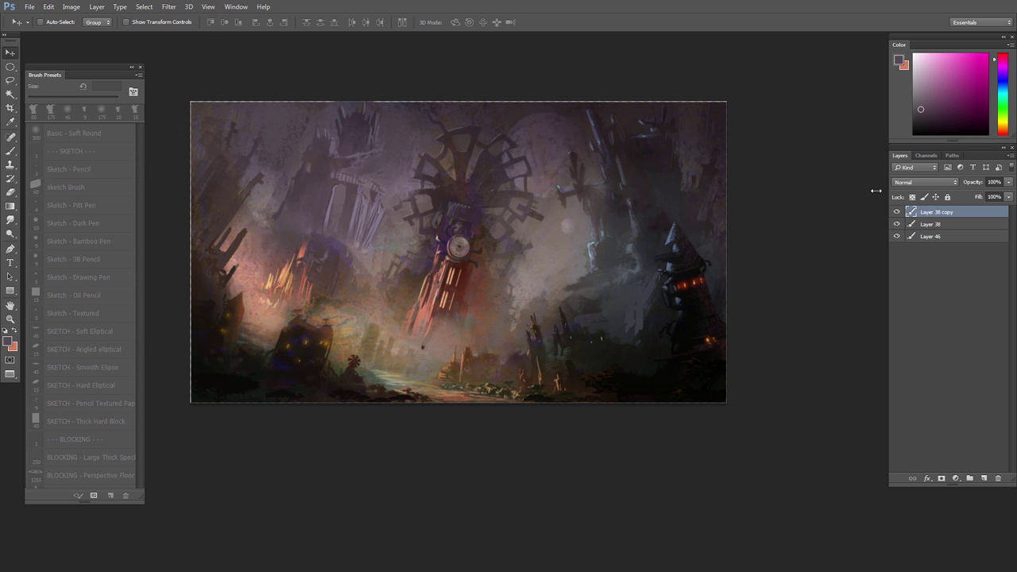
key(ctrl+e)
key(ctrl+t)
drag(461, 308, 458, 304)
key(Return)
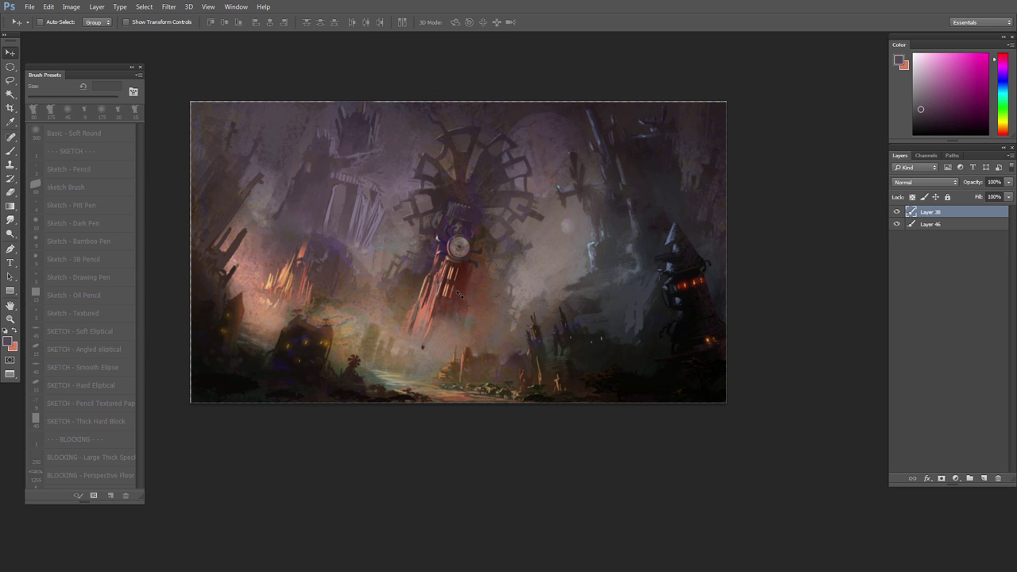
Step: Create a new layer and paint sampled salmon over the distant building's outer wall and spire with the textured brush
mouse_move(307, 393)
mouse_down()
mouse_move(487, 287)
mouse_move(477, 295)
mouse_move(477, 334)
mouse_move(424, 314)
mouse_move(381, 316)
mouse_up()
key(b)
alt+click(291, 283)
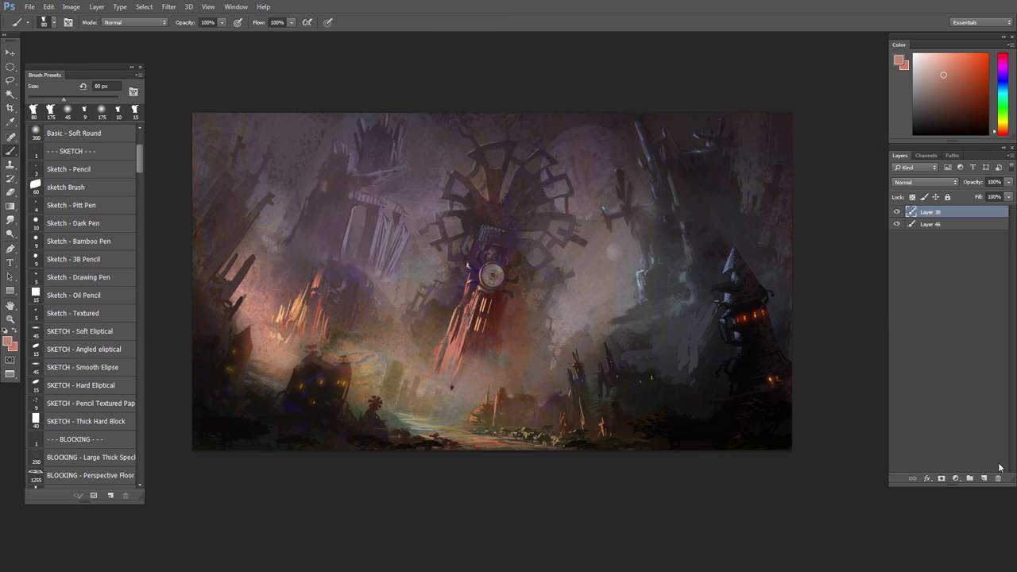
click(984, 478)
drag(313, 200, 321, 213)
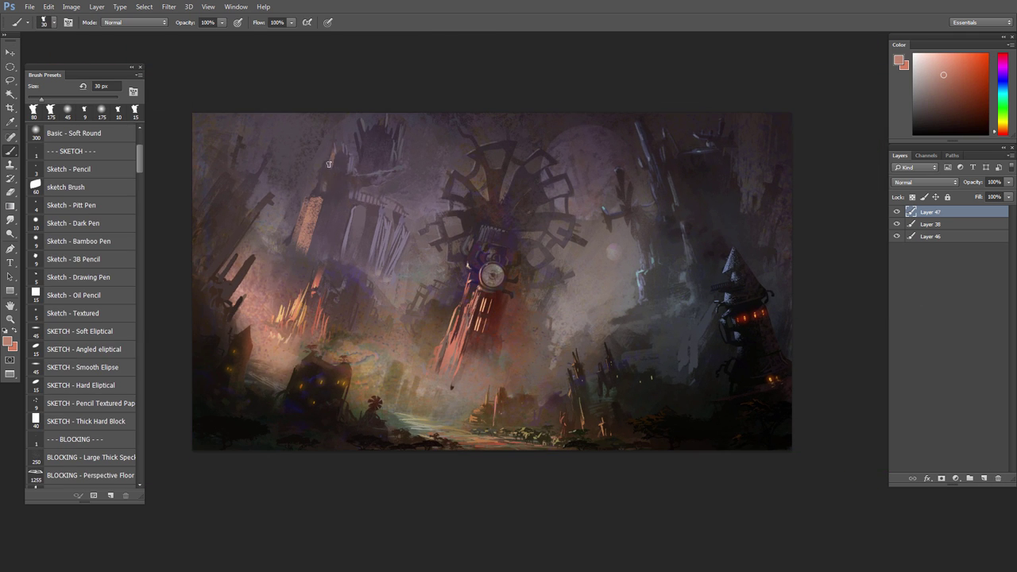
key(bracketleft)
key(bracketleft)
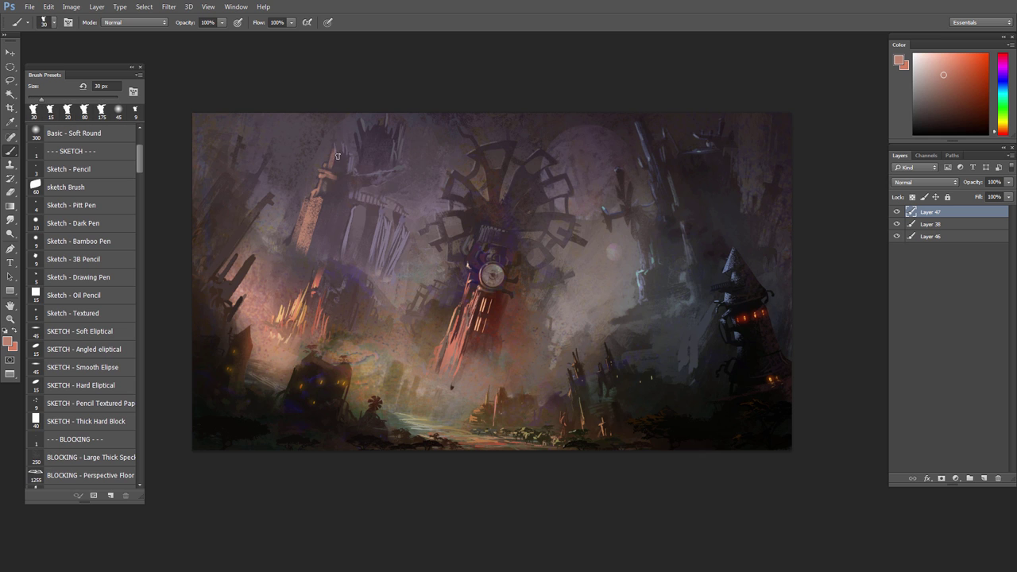
Step: Extend the salmon light across the wall beside the arch at 60 px and onto the upper jagged towers at 30 px
key(bracketright)
key(bracketright)
key(bracketright)
key(bracketright)
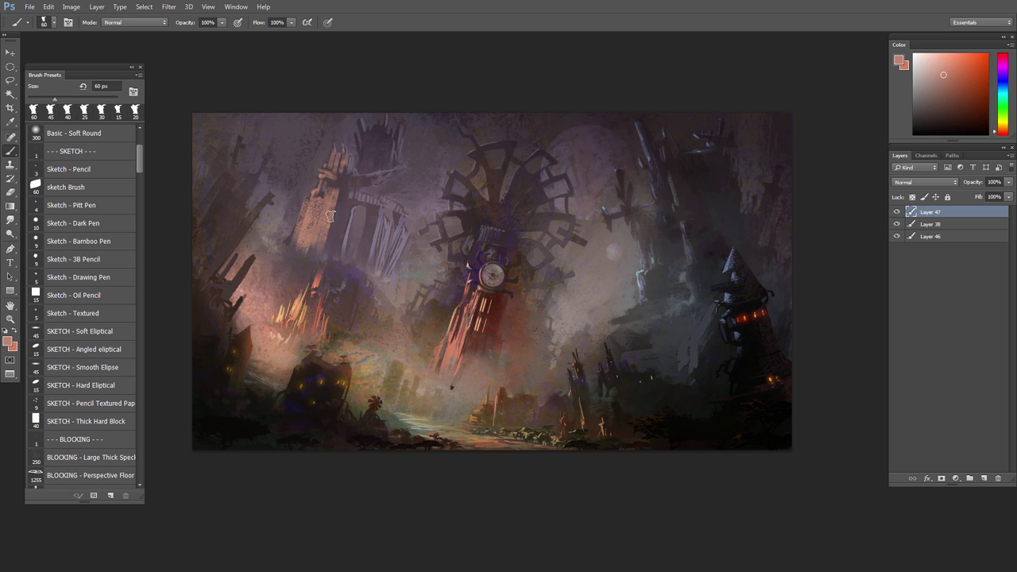
mouse_move(347, 204)
mouse_down()
mouse_move(334, 249)
mouse_move(365, 256)
mouse_up()
key(bracketleft)
key(bracketleft)
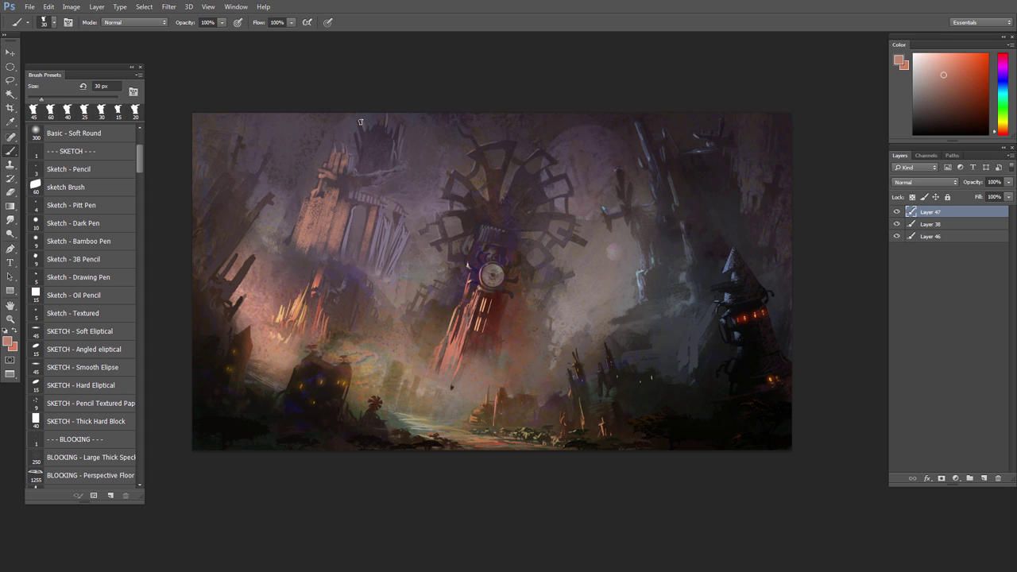
mouse_move(365, 160)
mouse_down()
mouse_move(367, 128)
mouse_move(385, 163)
mouse_move(359, 176)
mouse_up()
Step: Fade the base of the salmon-lit building into the haze with the soft round eraser at 250 px
key(e)
key(bracketright)
key(bracketright)
key(bracketright)
key(bracketright)
key(bracketright)
key(bracketright)
key(bracketright)
key(bracketright)
key(bracketright)
key(bracketright)
drag(280, 244, 320, 262)
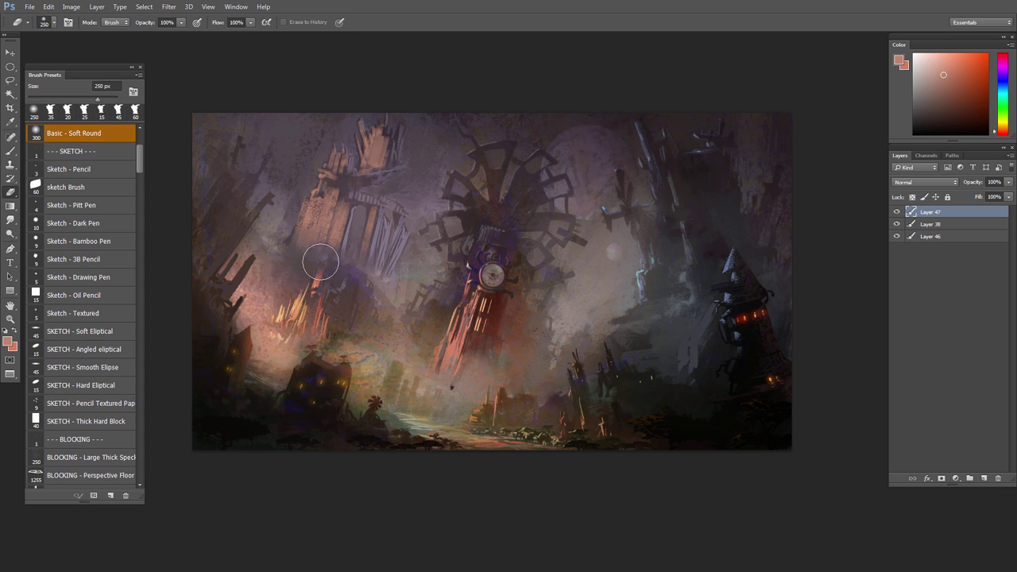
Step: Reduce the soft eraser to 90 px and soften the salmon light between the spire and the upper towers
key(bracketleft)
key(bracketleft)
key(bracketleft)
key(bracketleft)
key(bracketleft)
key(bracketleft)
mouse_move(356, 171)
mouse_down()
mouse_move(382, 169)
mouse_move(361, 159)
mouse_up()
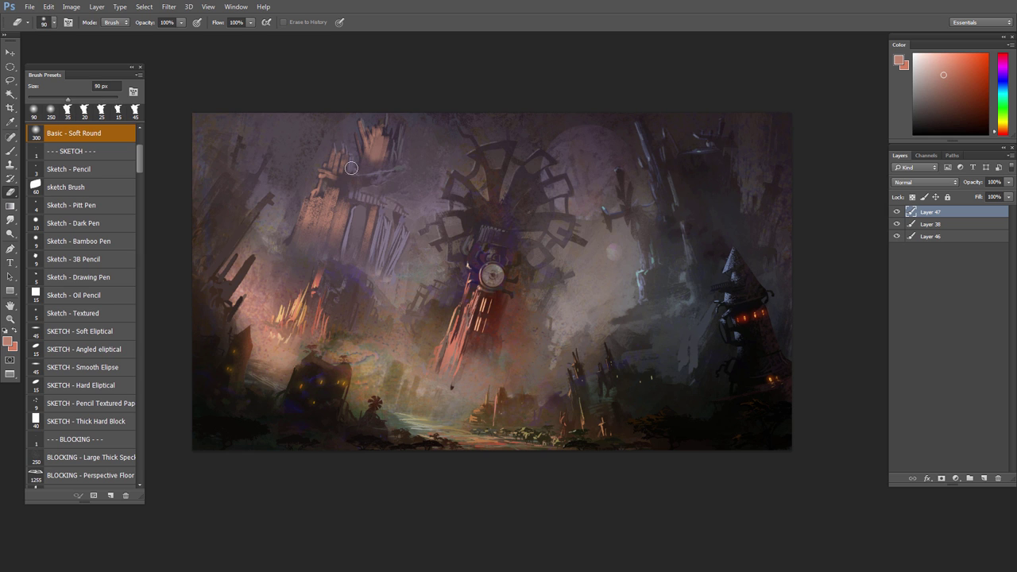
Step: Adjust the salmon light layer with Hue/Saturation to hue -12, saturation +2 and lightness -25
scroll(351, 169, down, 3)
key(ctrl+u)
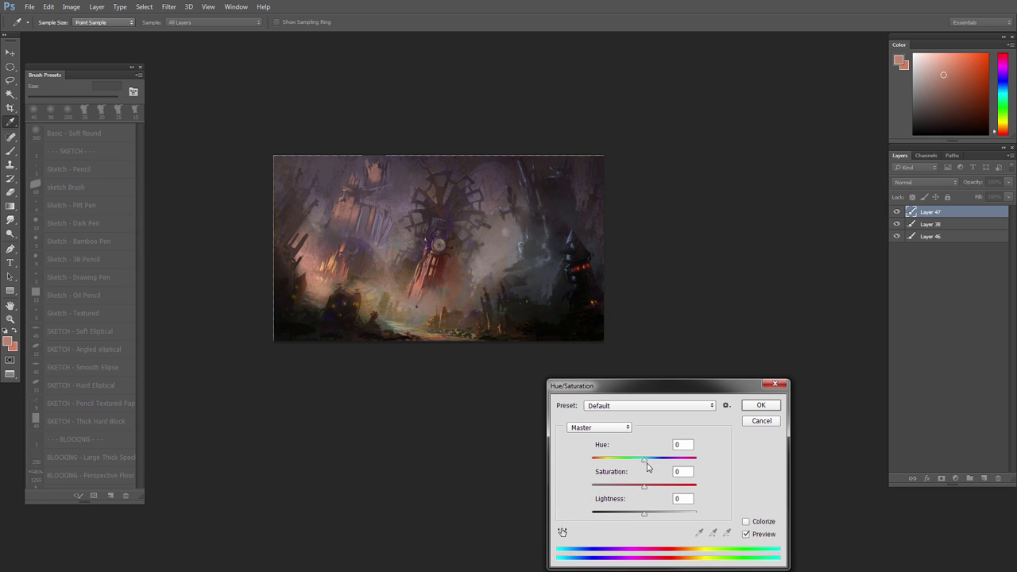
drag(646, 465, 638, 464)
mouse_move(644, 512)
mouse_down()
mouse_move(633, 514)
mouse_move(644, 491)
mouse_up()
key(Return)
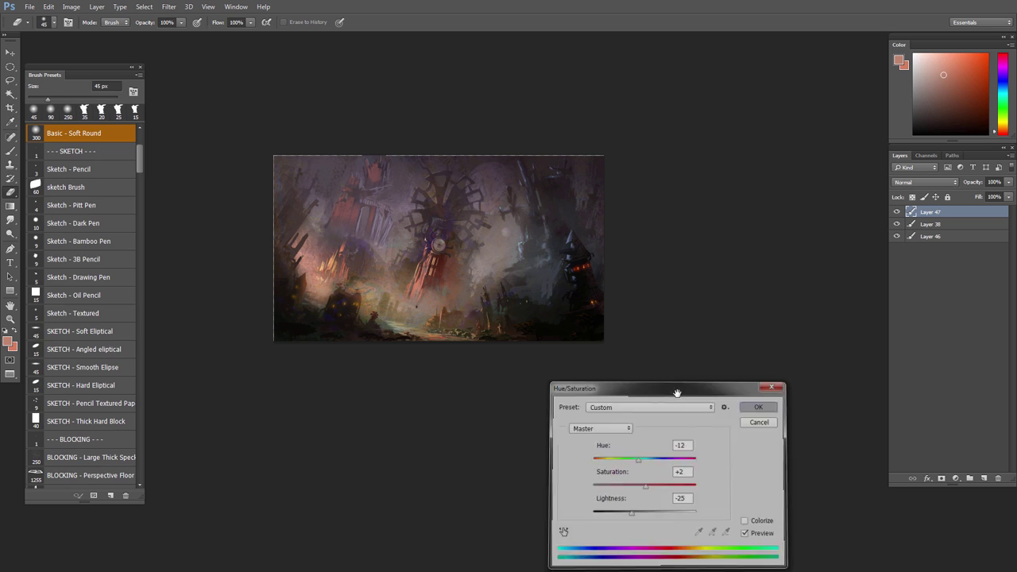
Step: On a new layer, lasso pointed building silhouettes beside the foreground house and fill them with sampled near-black at 100 px
scroll(544, 364, up, 3)
drag(492, 322, 611, 388)
scroll(549, 373, down, 2)
scroll(400, 375, up, 2)
click(983, 479)
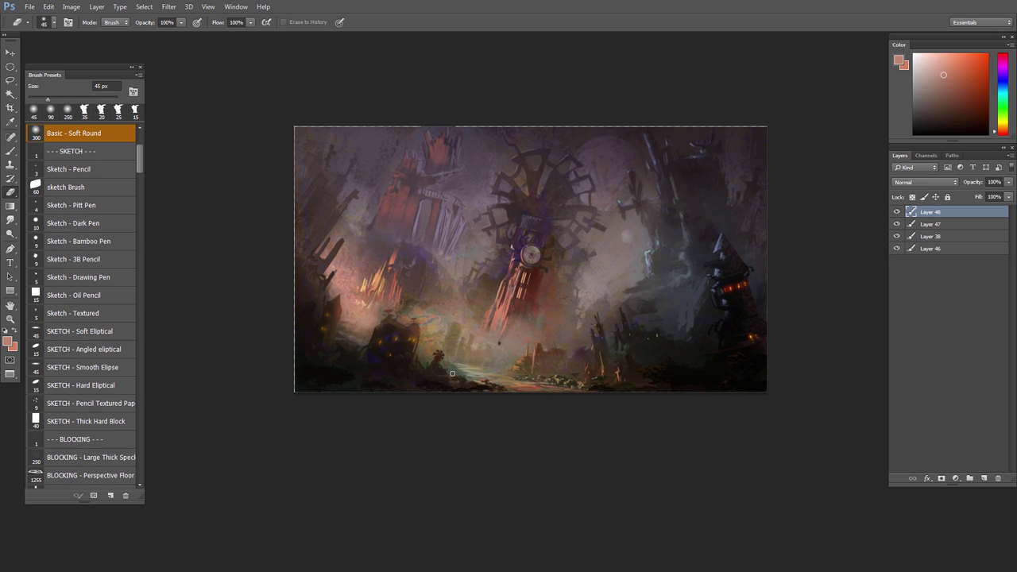
key(l)
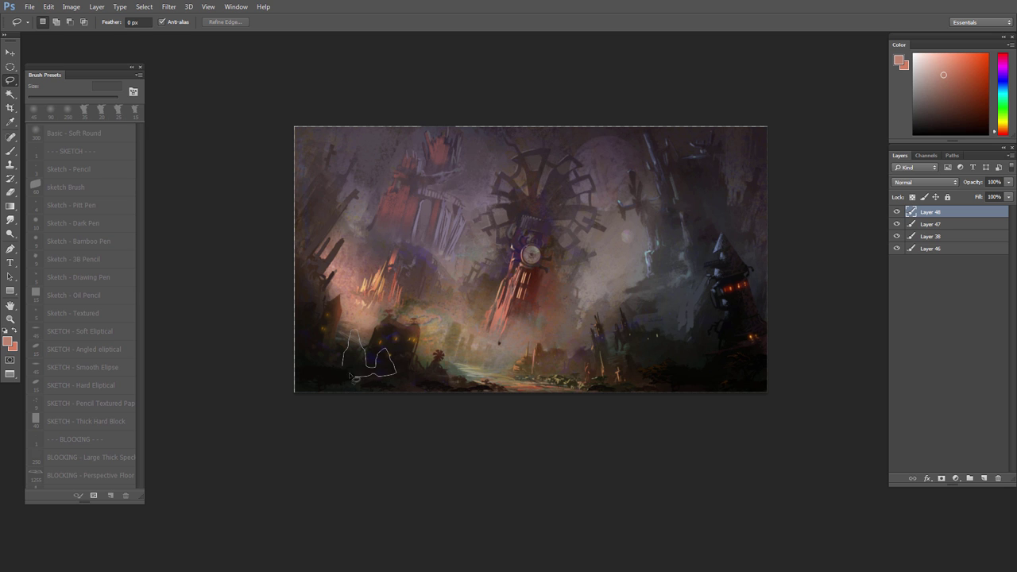
drag(350, 375, 343, 368)
key(b)
alt+click(412, 327)
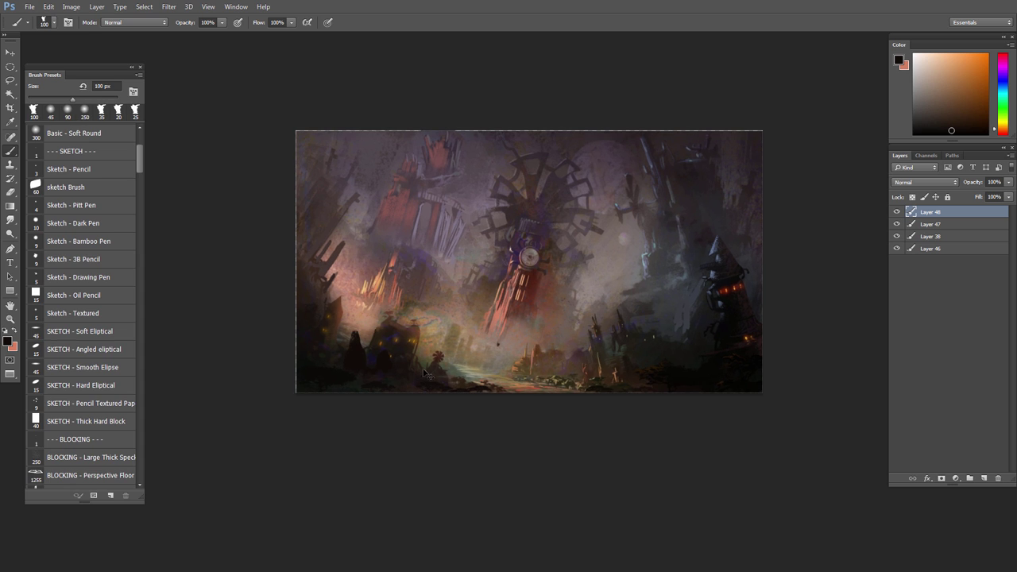
Step: Shift the silhouettes' hue slightly and set lightness to -8 with Hue/Saturation, then deselect
key(ctrl+u)
drag(646, 466, 653, 465)
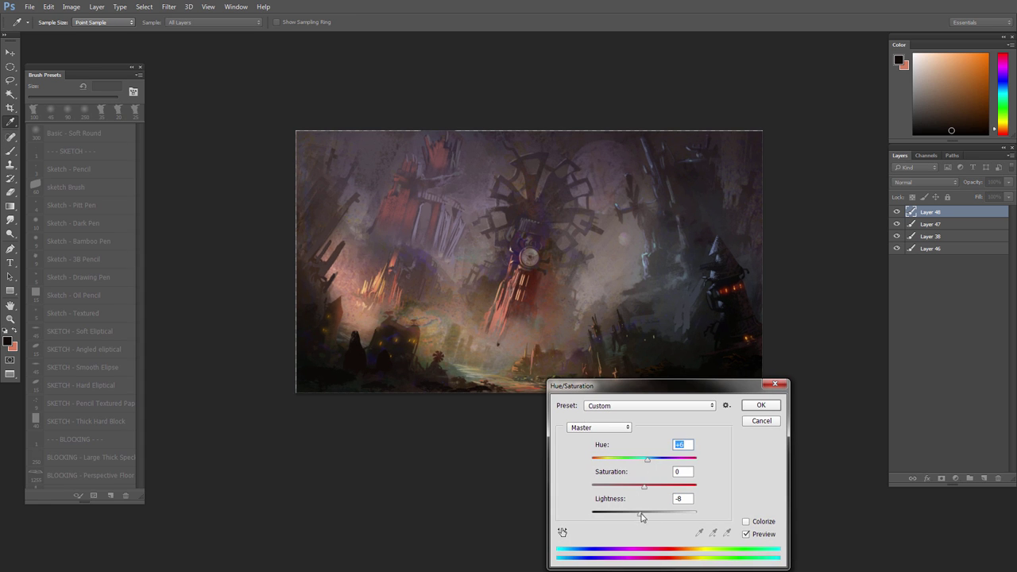
click(760, 405)
key(e)
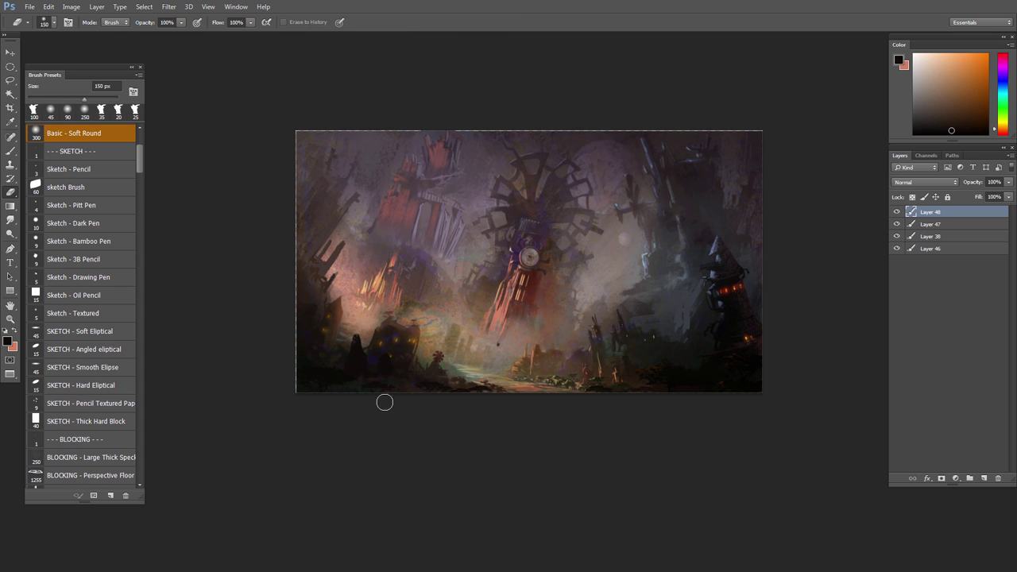
key(ctrl+d)
Step: Lasso small windows on the new silhouettes and paint them with yellow-orange sampled from the house, using the textured brush at 60 px
scroll(389, 363, up, 5)
key(l)
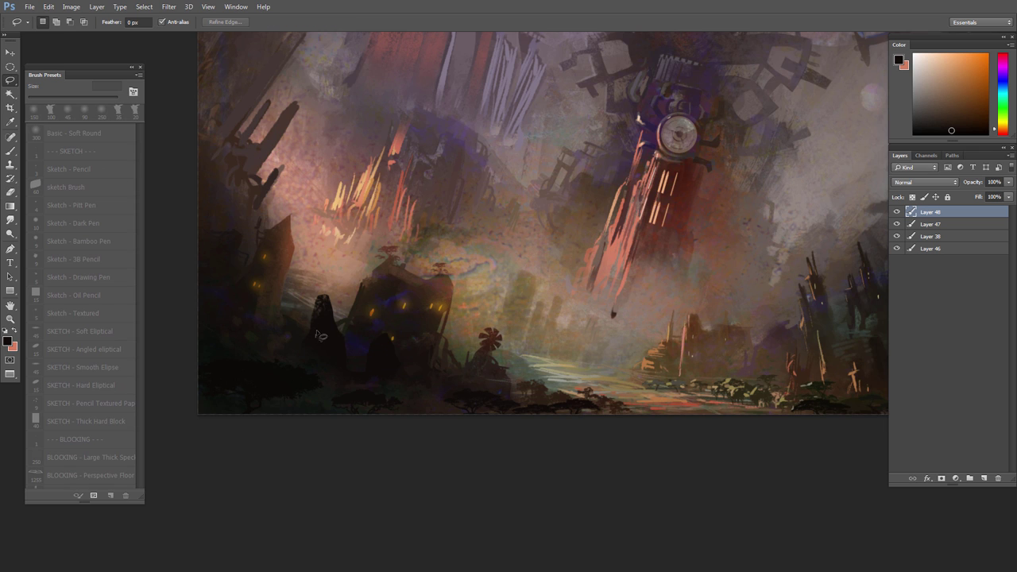
drag(316, 332, 317, 338)
drag(391, 351, 391, 357)
key(b)
alt+click(403, 307)
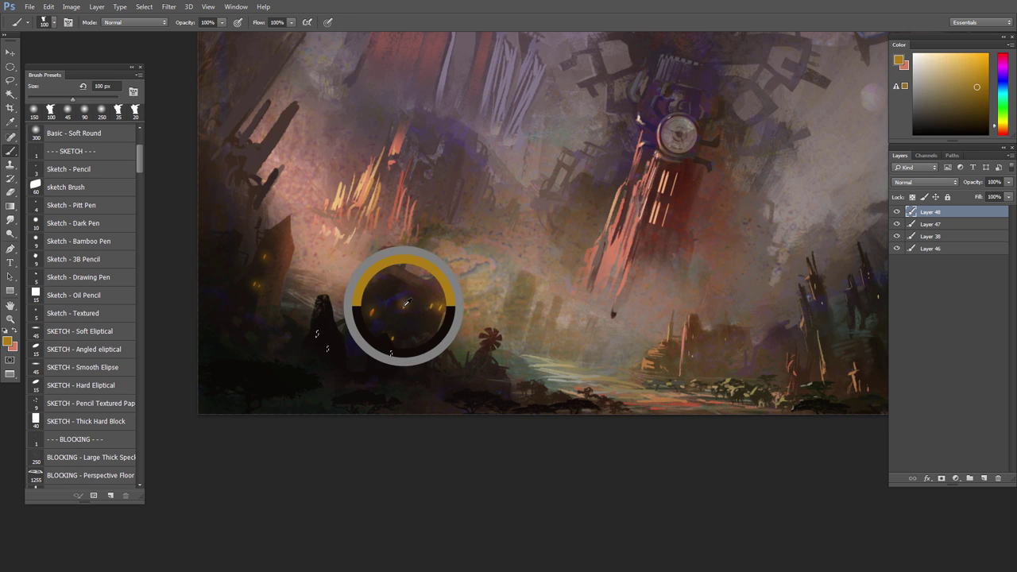
key([)
key([)
key([)
key([)
drag(318, 334, 390, 353)
click(998, 131)
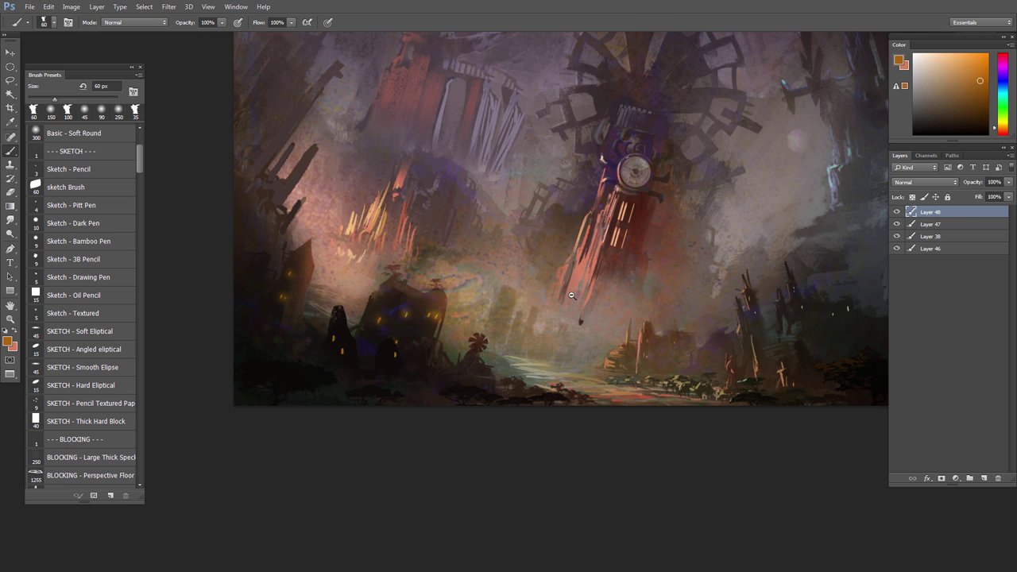
Step: On a new Hard Light layer, paint an orange glow over the small windows with the soft round brush
click(926, 182)
click(926, 350)
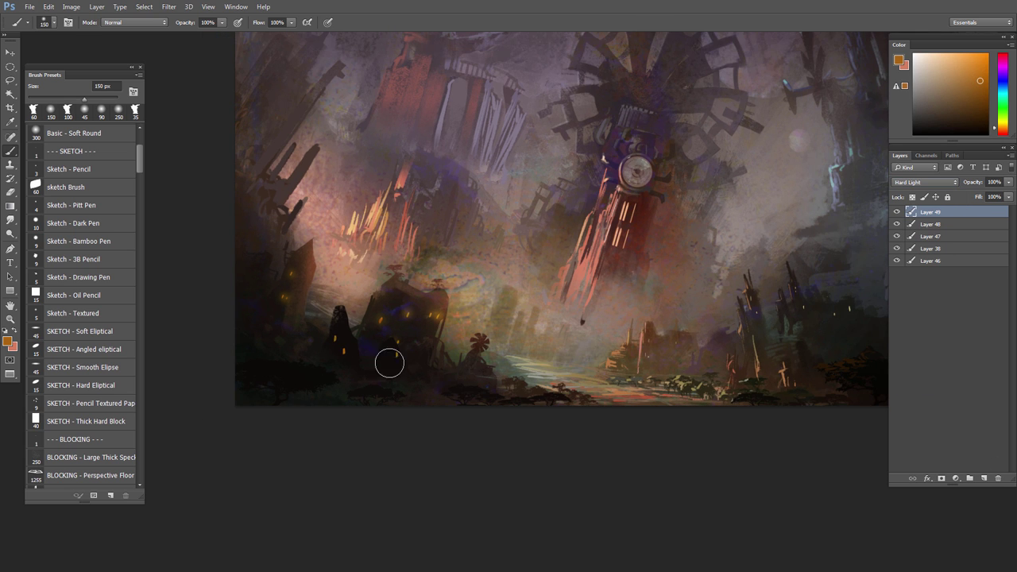
key(ctrl+minus)
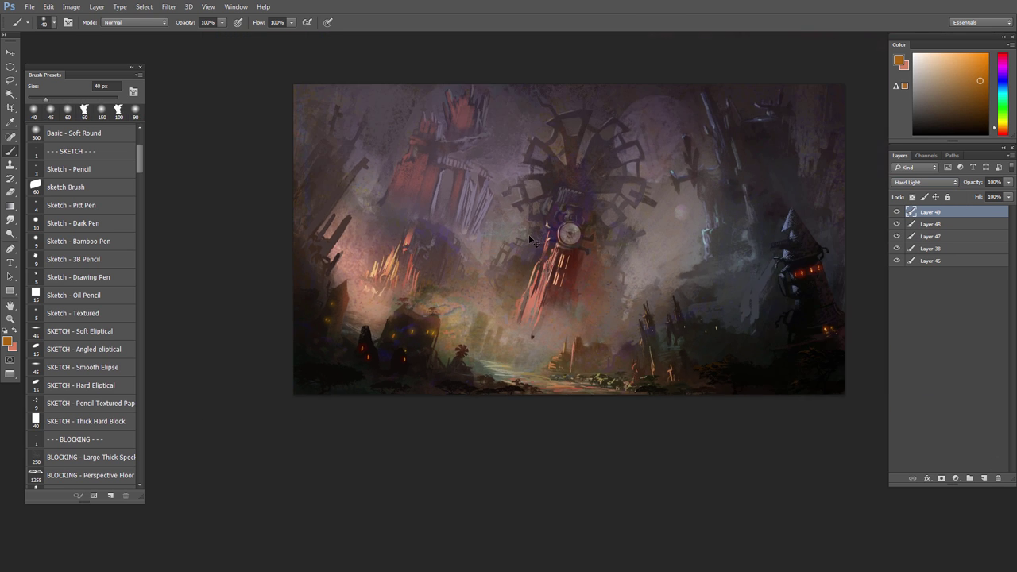
Step: Shift the window glow's hue to +16 with Hue/Saturation and merge all layers into one
key(ctrl+u)
drag(644, 458, 655, 458)
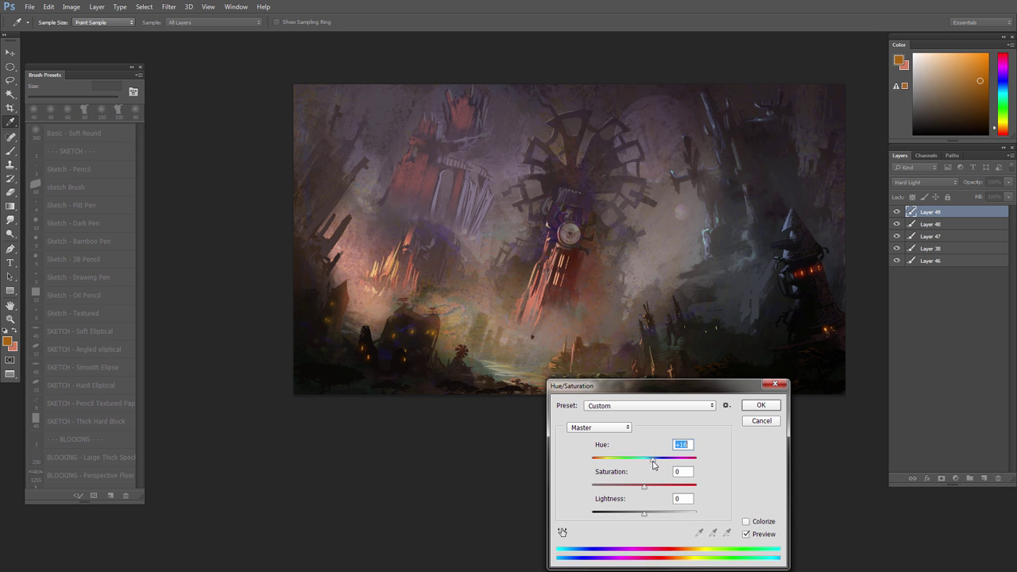
click(749, 407)
drag(635, 409, 744, 326)
key(ctrl+shift+e)
drag(527, 370, 412, 375)
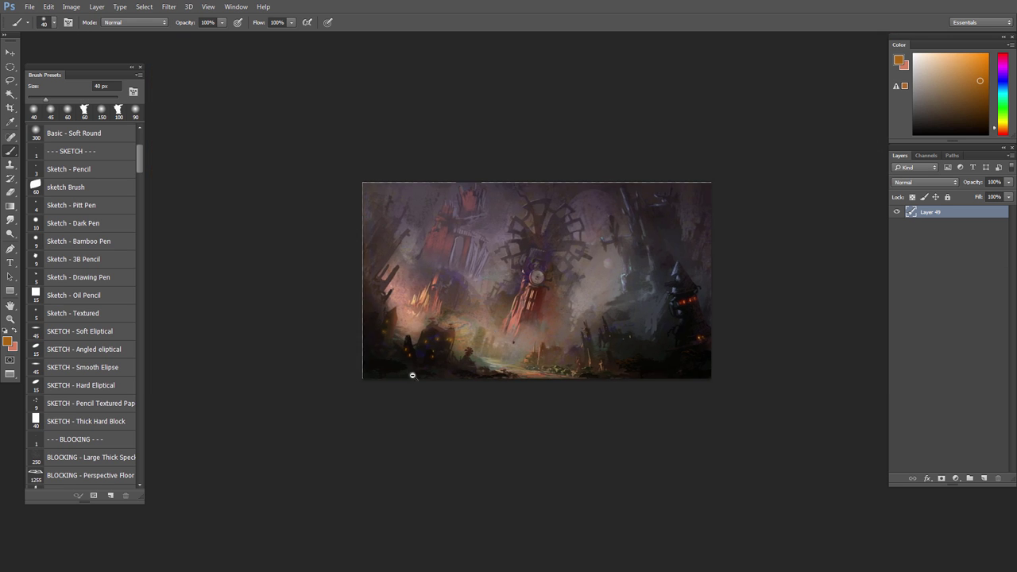
Step: Lasso two flared chimneys on top of the small foreground tower and fill them with near-black on a new layer, then deselect
scroll(411, 375, up, 5)
key(l)
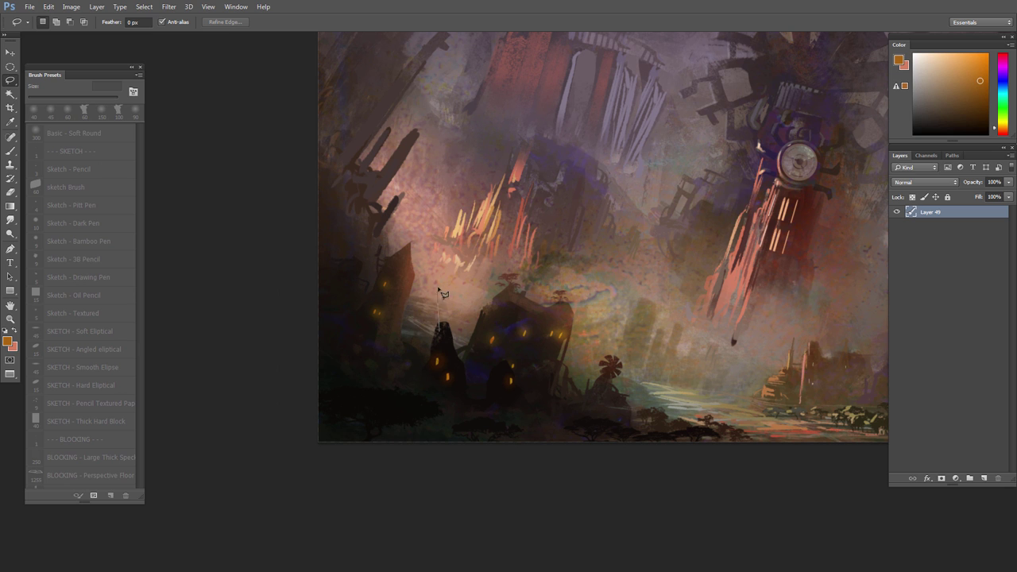
scroll(449, 319, up, 1)
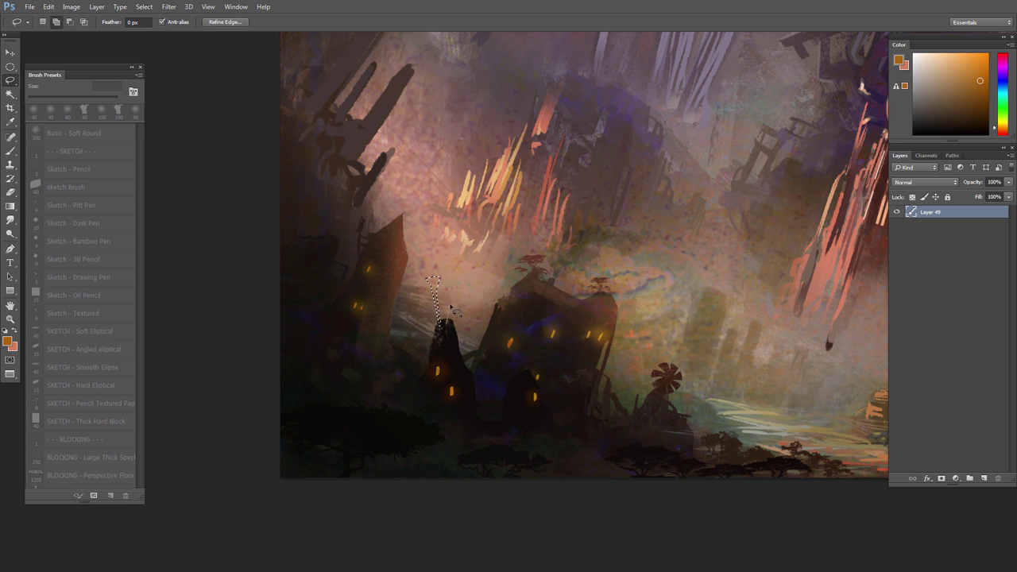
key(b)
click(984, 479)
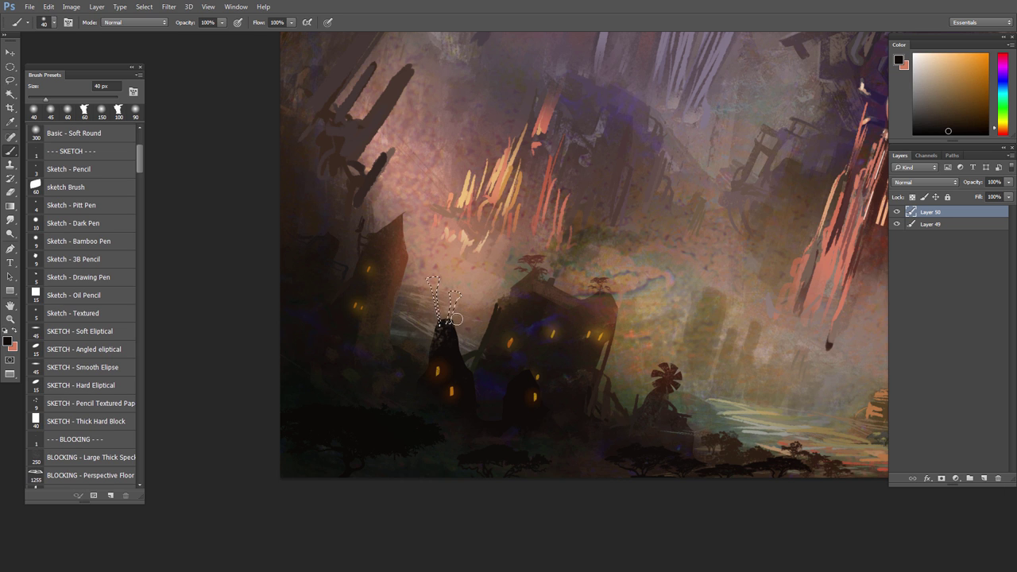
key(])
key(])
key(ctrl+d)
scroll(474, 310, down, 5)
scroll(474, 310, up, 6)
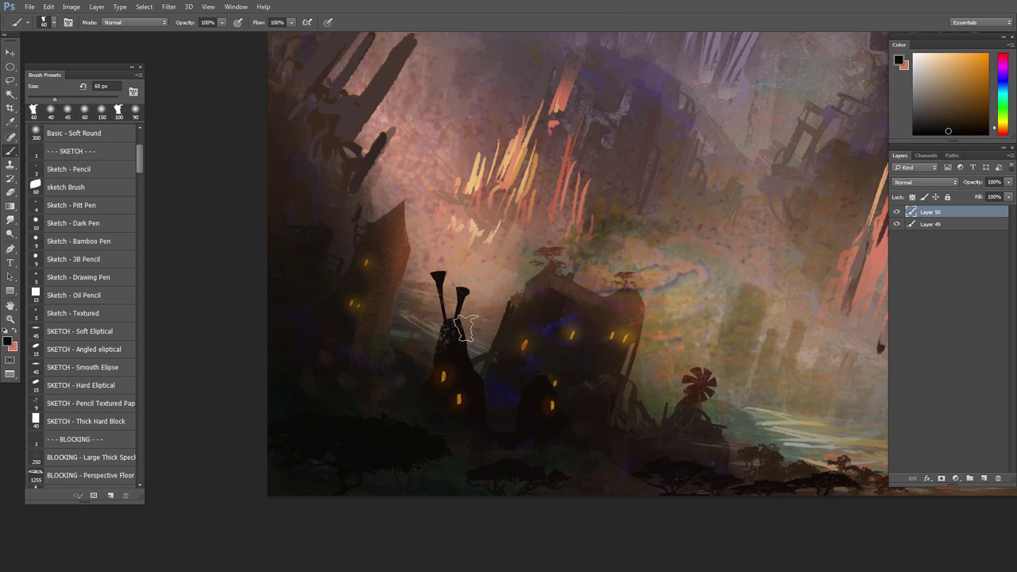
Step: On a new layer below the chimneys, lasso a taller flared chimney and fill it with near-black using the textured brush at 60 px
click(984, 478)
key(ctrl+[)
key(l)
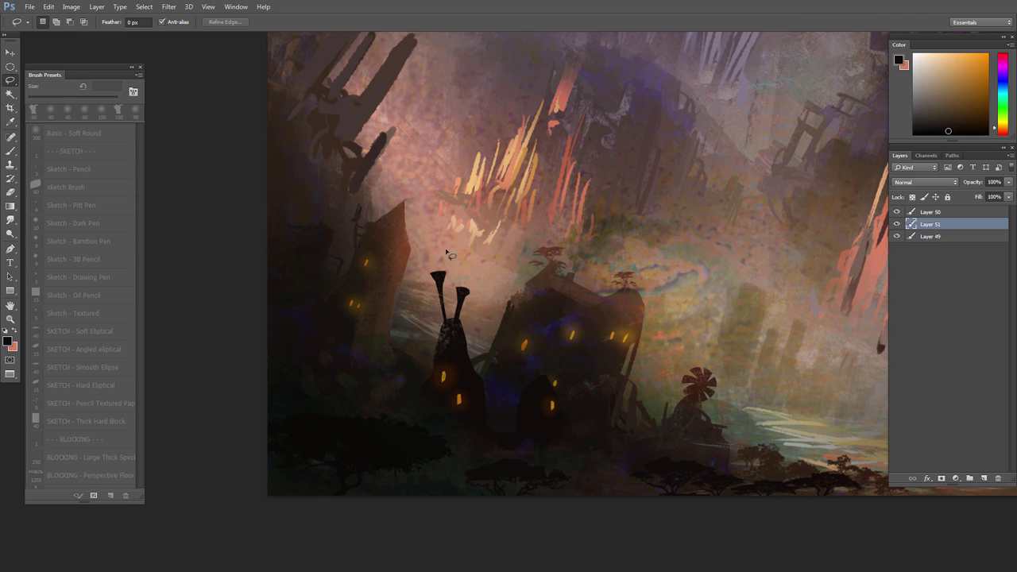
key(b)
mouse_move(440, 235)
mouse_down()
mouse_move(453, 236)
mouse_move(450, 316)
mouse_up()
scroll(494, 307, down, 1)
Step: Move the tall chimney between the two shorter ones with Free Transform and adjust its hue and lightness with Hue/Saturation
key(ctrl+t)
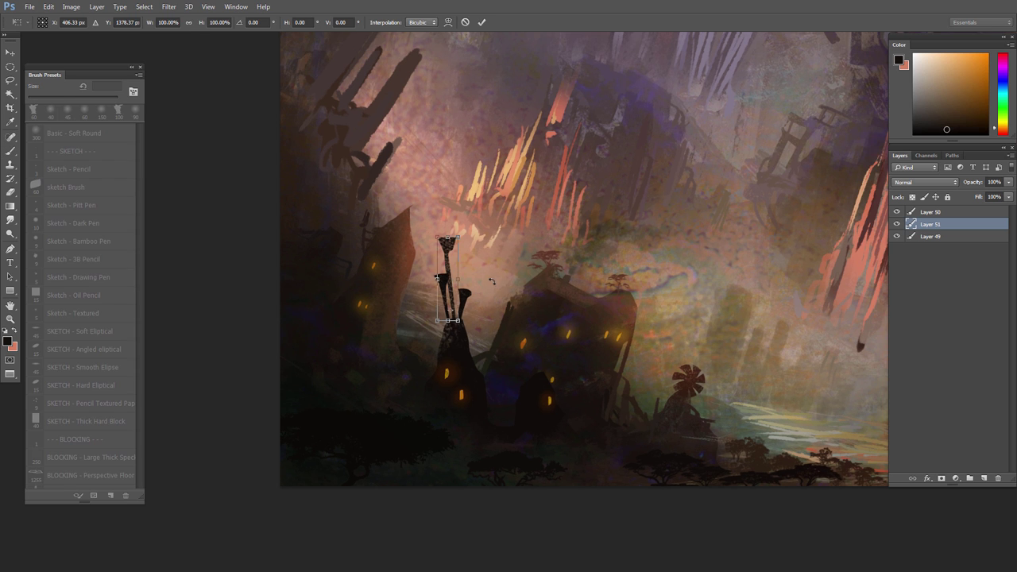
drag(492, 281, 497, 288)
key(Return)
key(ctrl+u)
drag(644, 511, 685, 483)
drag(644, 460, 642, 463)
key(Return)
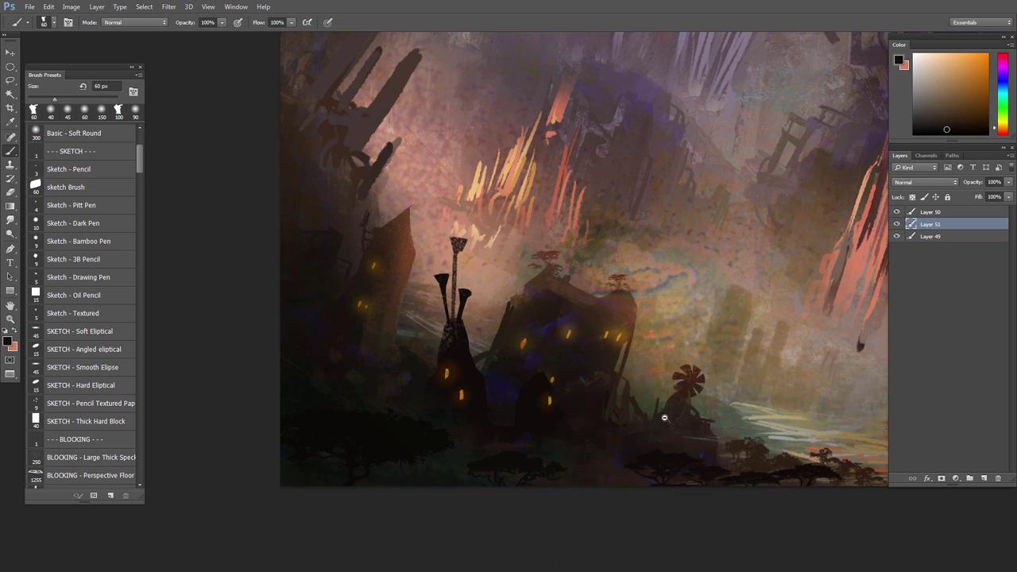
Step: On a new top layer, paint dark smoke drifting from the tallest chimney with the FX - Clouds 8 brush at varied sizes
mouse_move(665, 415)
mouse_down()
mouse_move(623, 398)
mouse_move(584, 410)
mouse_up()
click(934, 213)
click(984, 478)
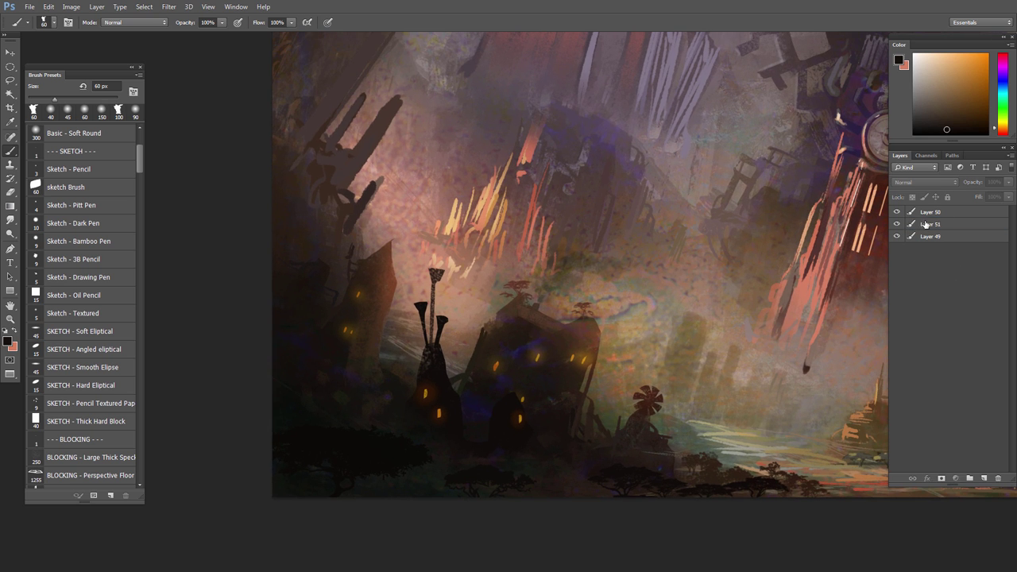
right_click(588, 356)
drag(696, 421, 694, 549)
click(589, 488)
drag(485, 336, 497, 320)
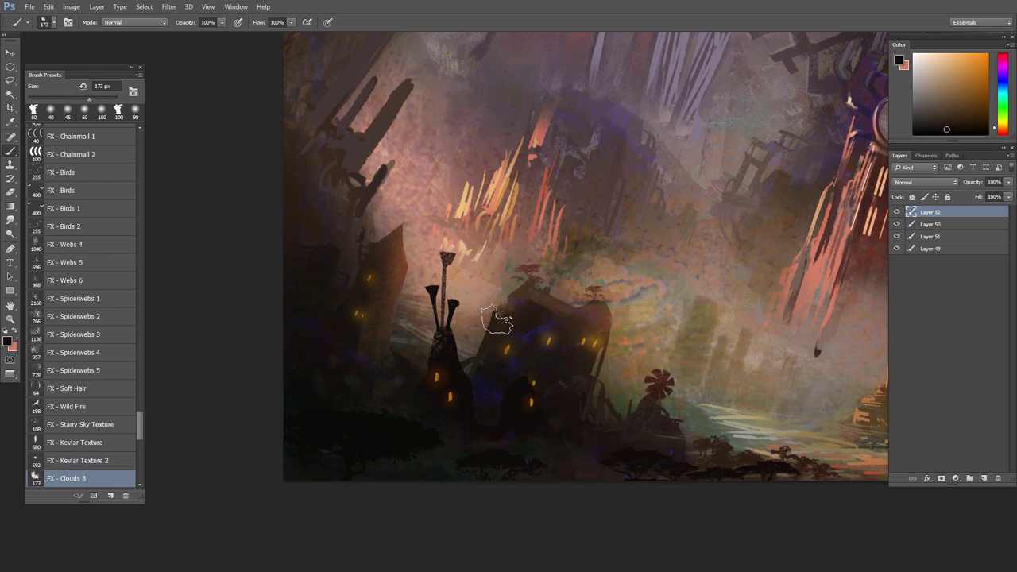
key(bracketleft)
key(bracketleft)
key(bracketleft)
mouse_move(449, 248)
mouse_down()
mouse_move(476, 215)
mouse_move(487, 225)
mouse_move(446, 252)
mouse_move(503, 204)
mouse_move(535, 203)
mouse_move(507, 191)
mouse_move(451, 243)
mouse_up()
key(bracketright)
key(bracketright)
key(bracketright)
key(bracketleft)
key(bracketleft)
key(bracketleft)
key(bracketleft)
key(bracketleft)
key(bracketleft)
key(bracketright)
key(bracketright)
key(bracketright)
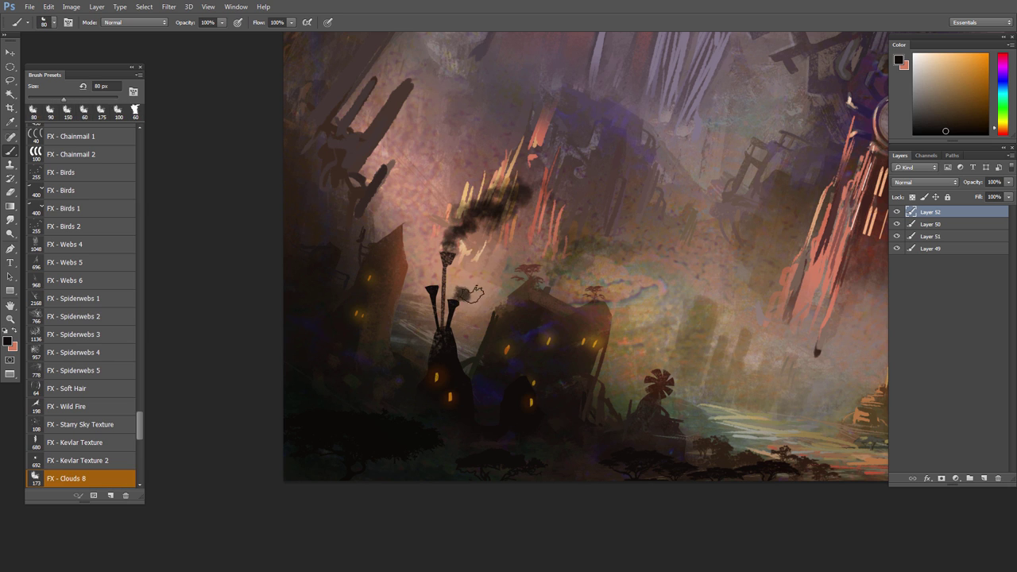
Step: Paint dark smoke plumes rising from the two shorter chimneys with the clouds brush, varying its size
mouse_move(459, 296)
mouse_down()
mouse_move(487, 279)
mouse_move(487, 257)
mouse_move(527, 252)
mouse_move(489, 266)
mouse_move(579, 257)
mouse_up()
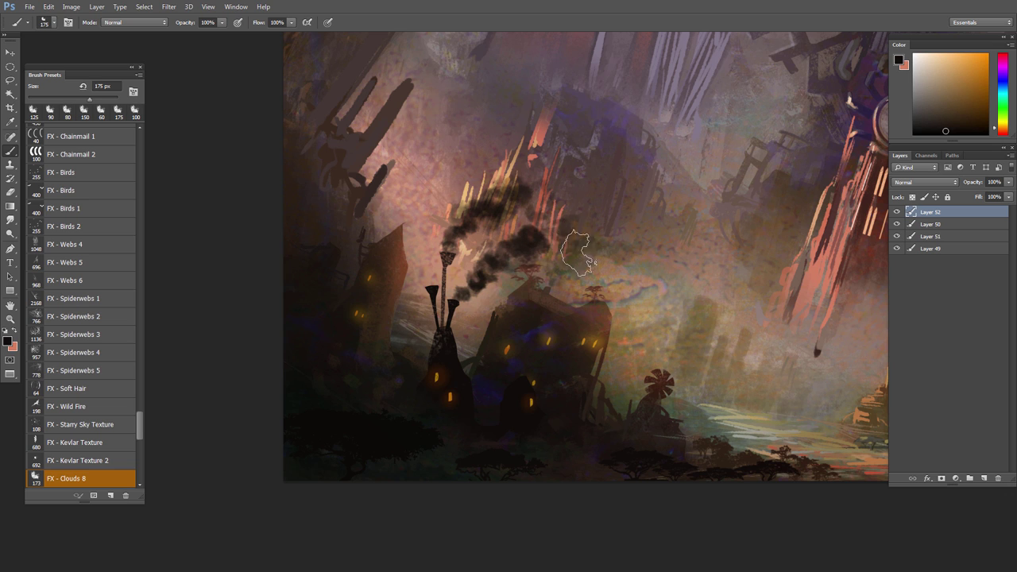
key(bracketleft)
key(bracketleft)
key(bracketleft)
key(bracketright)
key(bracketright)
mouse_move(433, 271)
mouse_down()
mouse_move(450, 242)
mouse_move(506, 198)
mouse_move(534, 198)
mouse_up()
key(bracketleft)
key(bracketleft)
key(bracketleft)
drag(515, 328, 530, 303)
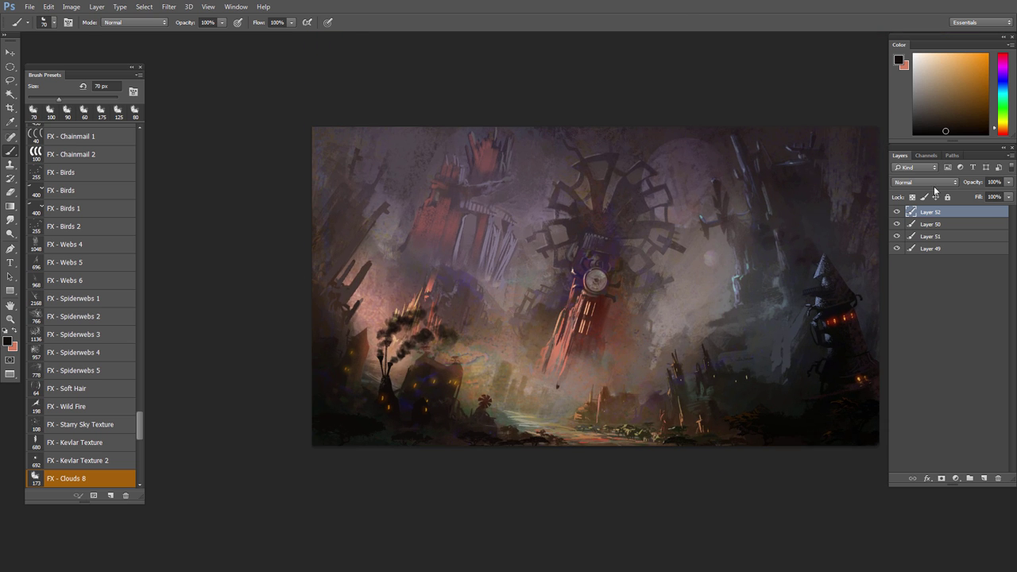
Step: Lower the smoke layer's opacity to 72% and set hue -13 and saturation +61 with Hue/Saturation
drag(1009, 197, 985, 196)
key(e)
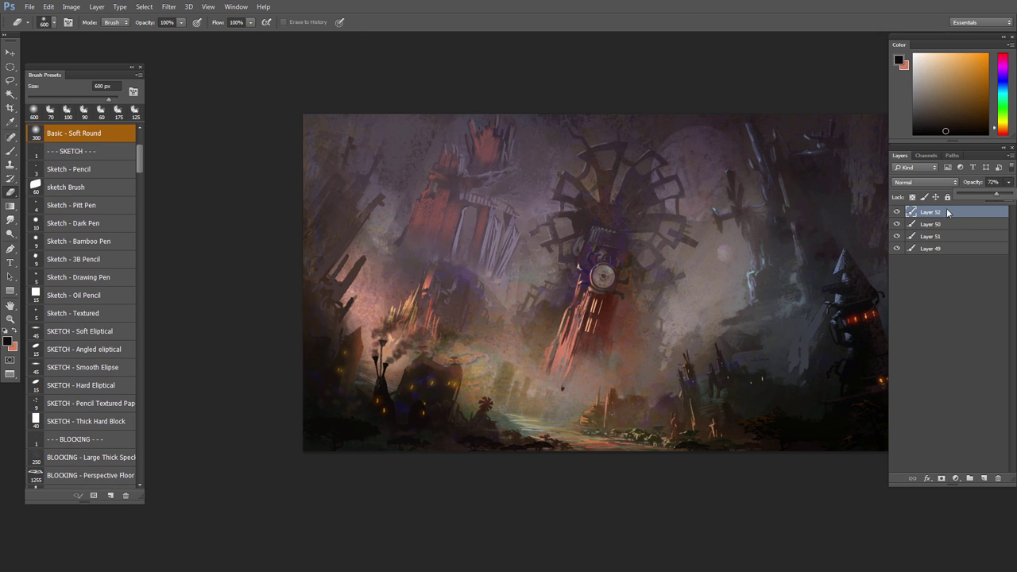
key(ctrl+u)
drag(643, 486, 638, 462)
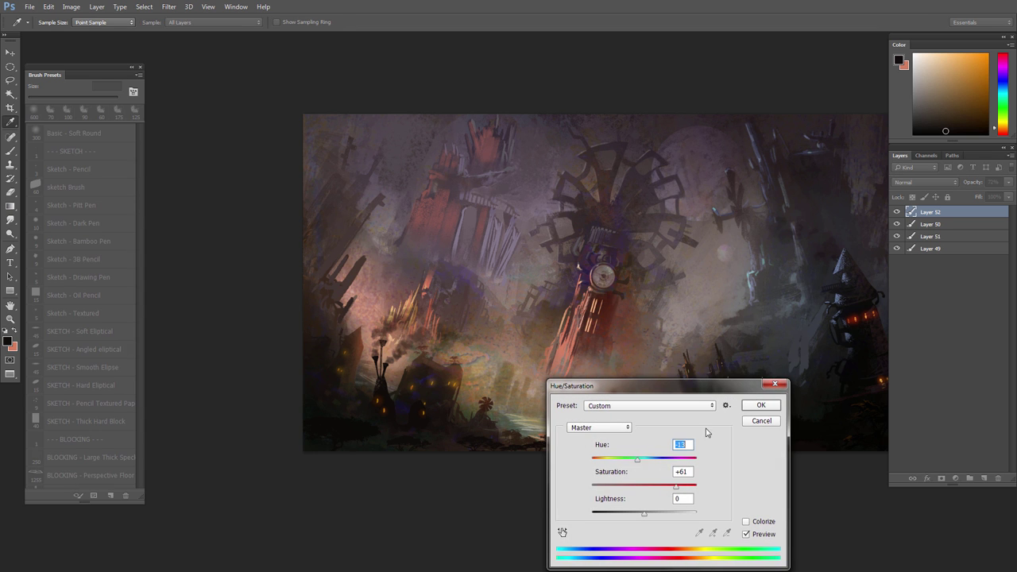
click(760, 406)
Step: Add a new layer and lasso several slim column shapes behind the midground ruins beside the river
scroll(632, 421, down, 5)
scroll(569, 421, up, 10)
scroll(570, 441, down, 2)
drag(813, 424, 537, 425)
key(ctrl+alt+shift+n)
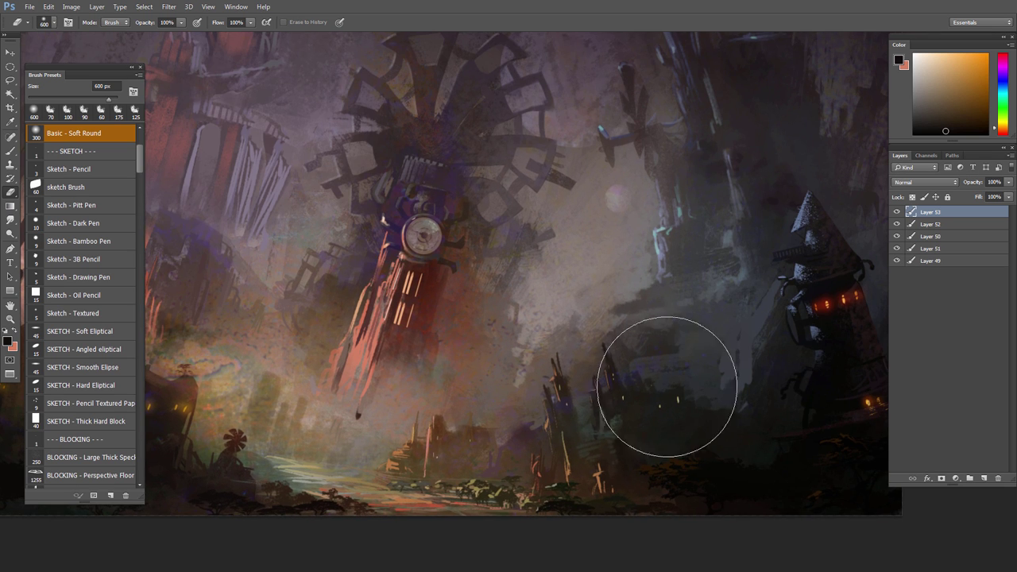
key(l)
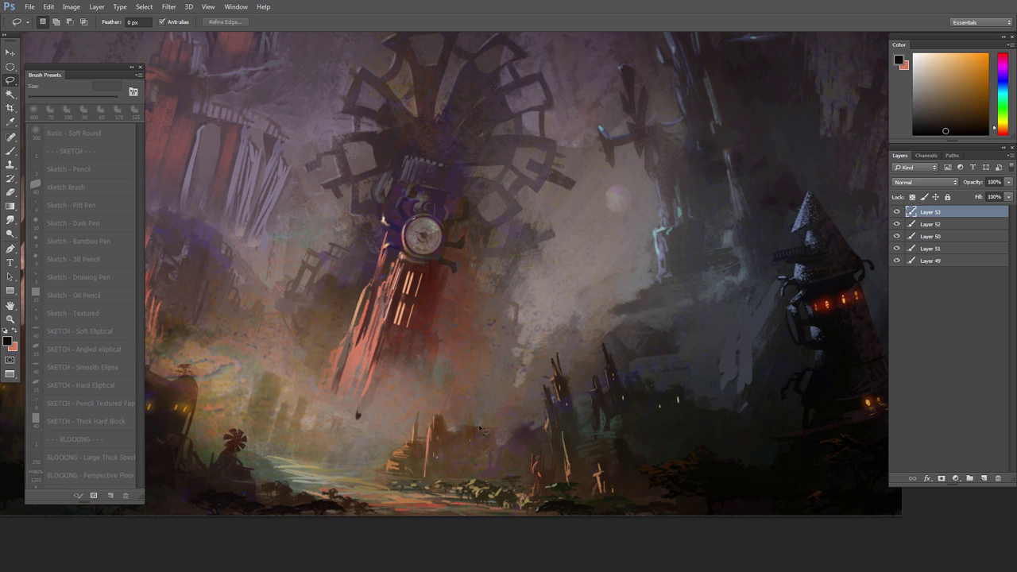
drag(492, 427, 486, 445)
mouse_move(486, 445)
mouse_down()
mouse_move(492, 369)
mouse_move(496, 396)
mouse_move(454, 388)
mouse_move(479, 434)
mouse_move(507, 376)
mouse_move(516, 404)
mouse_up()
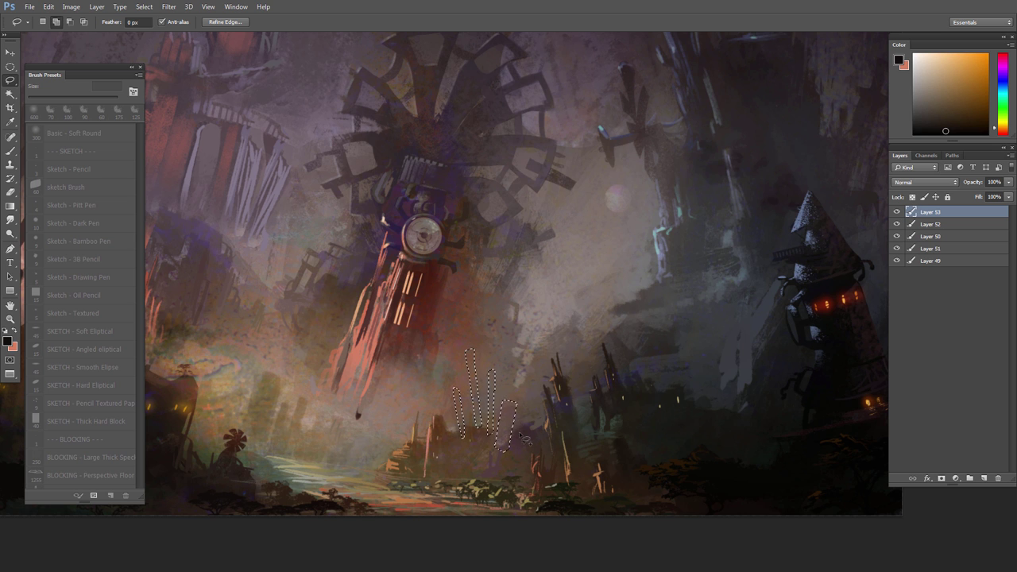
Step: Fill the selected columns with sampled brown using the PASTEL - Very Dry Rub brush at 150 px, then deselect
key(b)
right_click(537, 390)
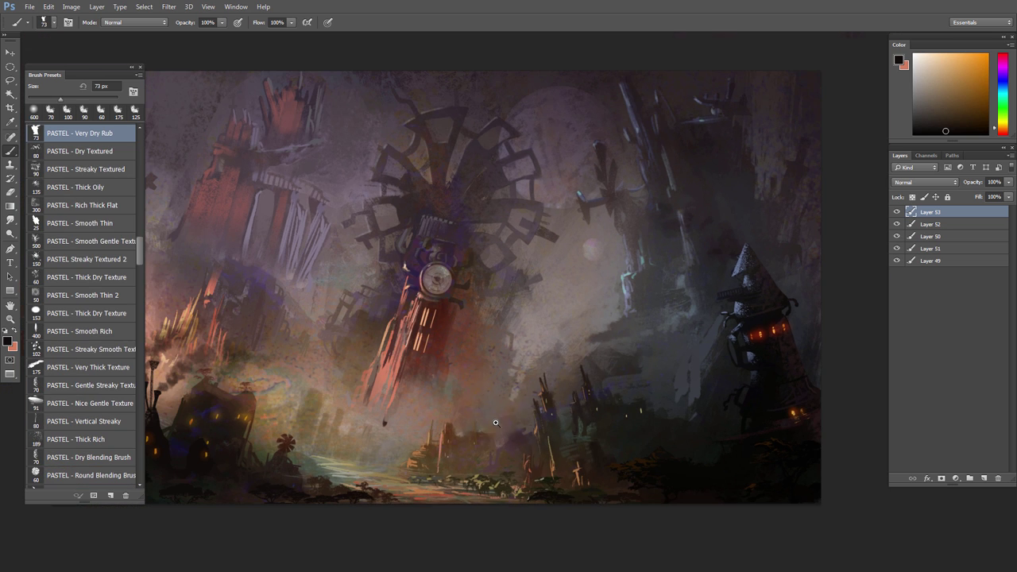
key(bracketright)
key(bracketright)
key(bracketright)
key(bracketright)
key(bracketright)
drag(493, 371, 506, 409)
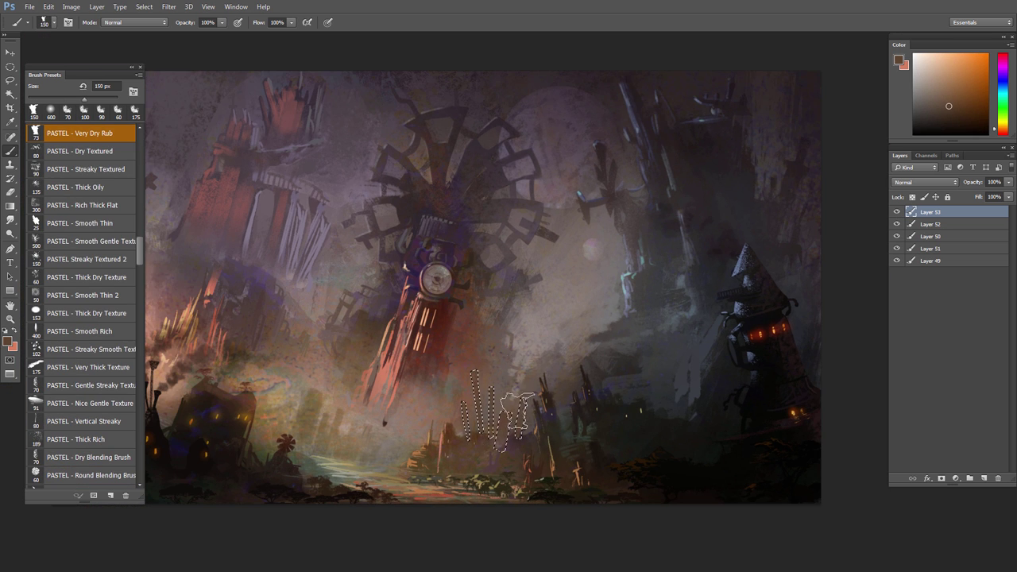
key(ctrl+d)
Step: Adjust the column layer with Hue/Saturation to hue -13, saturation -41 and lightness -1
key(ctrl+u)
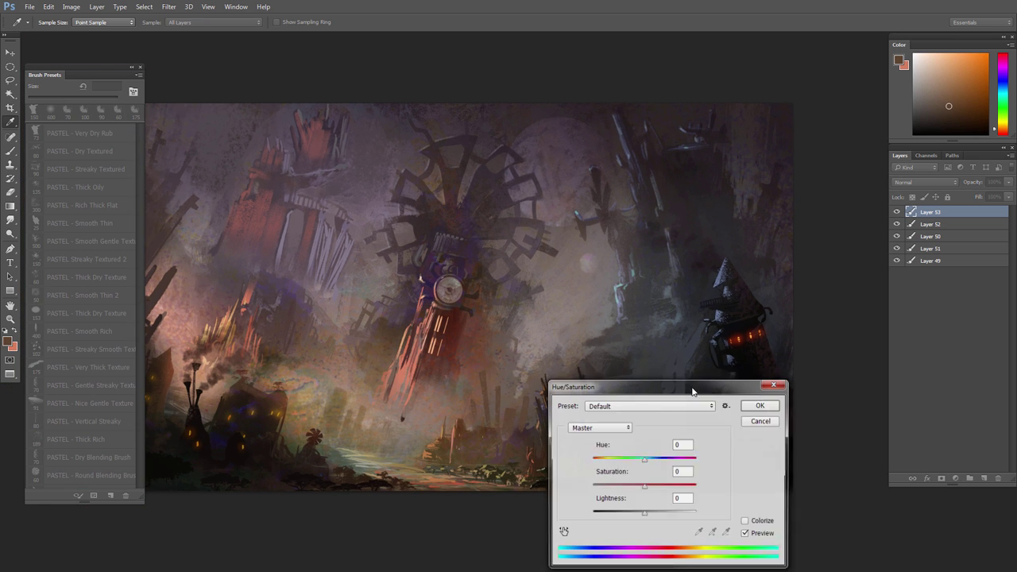
drag(644, 513, 641, 518)
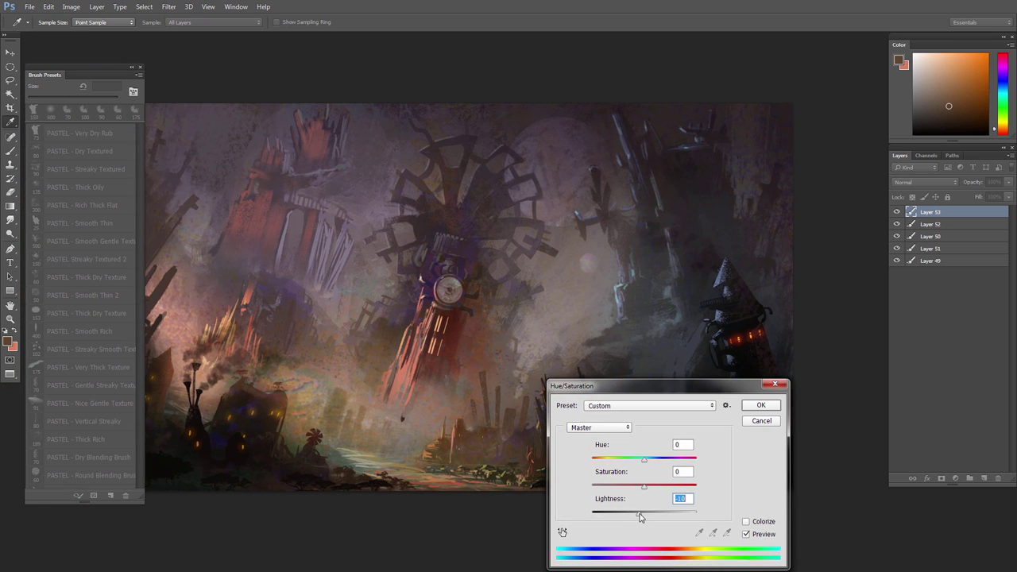
drag(643, 459, 627, 483)
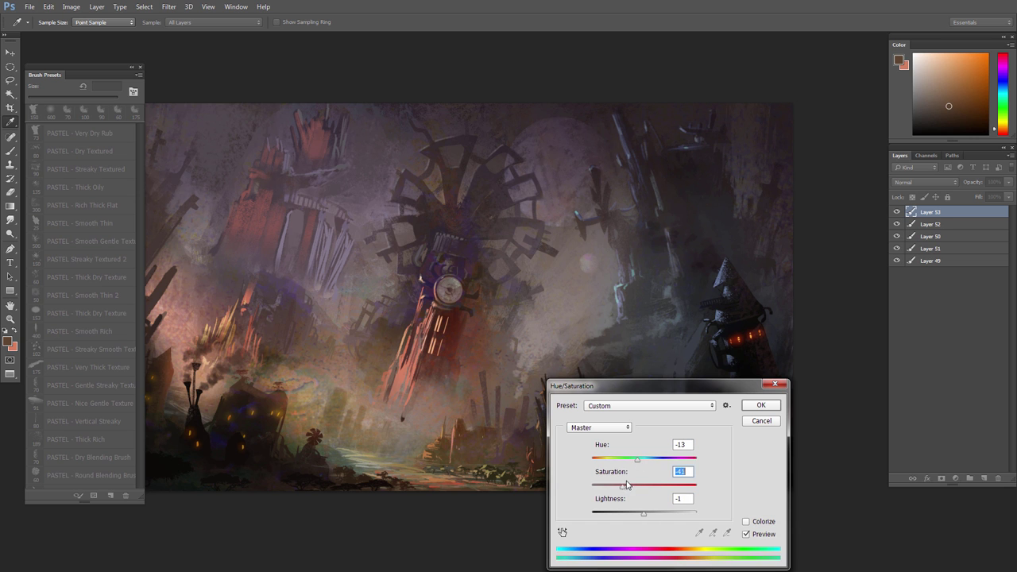
click(755, 406)
Step: Fade the lower parts of the distant columns into the haze with a soft round eraser at 600 px
key(e)
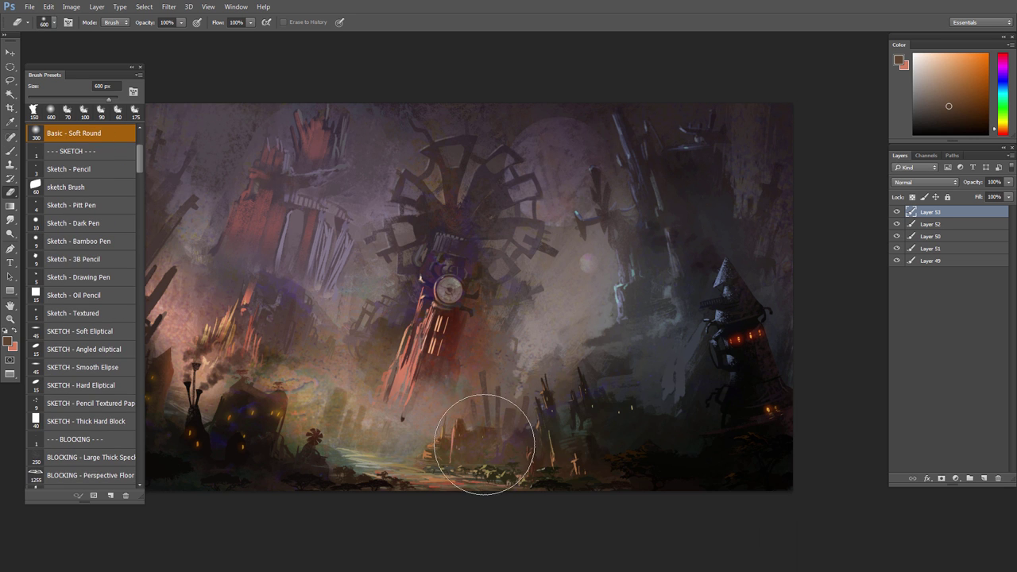
drag(440, 426, 489, 423)
drag(497, 417, 623, 432)
Step: Lasso additional slim columns next to the distant ones and fill them with sampled brown using the dry rub brush at 150 px
key(b)
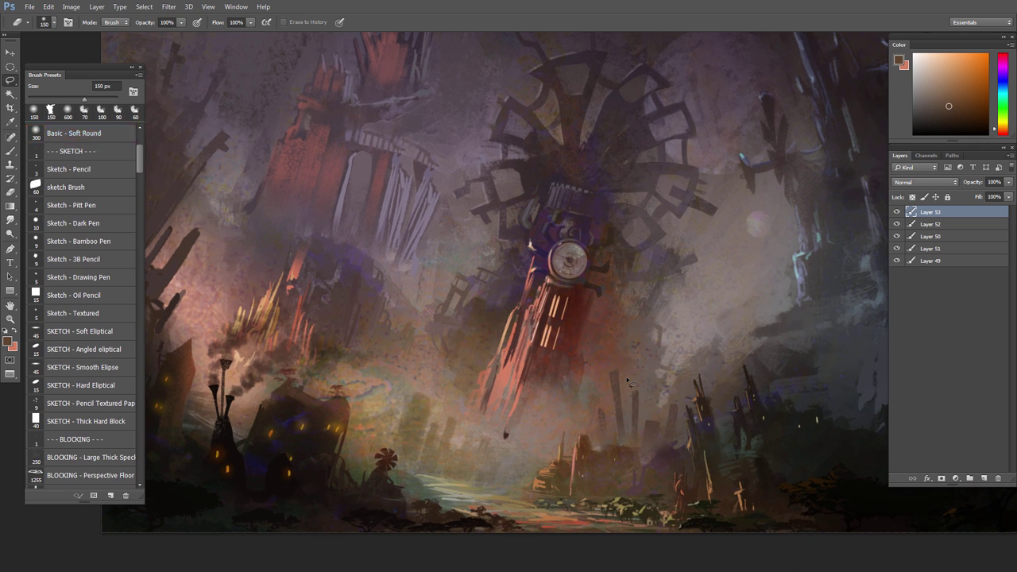
scroll(659, 419, down, 2)
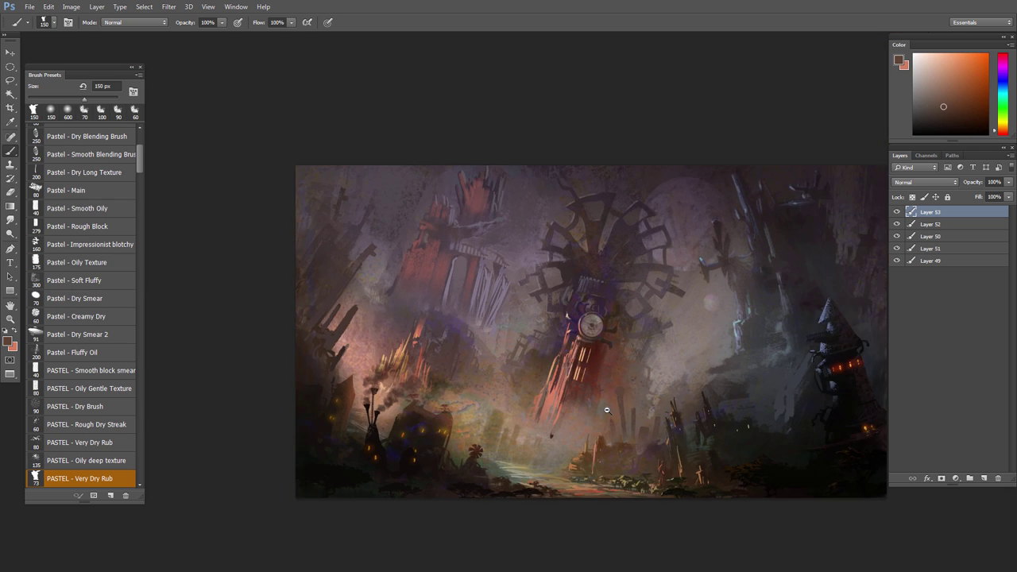
scroll(659, 420, up, 3)
key(l)
key(b)
click(654, 415)
key(ctrl+d)
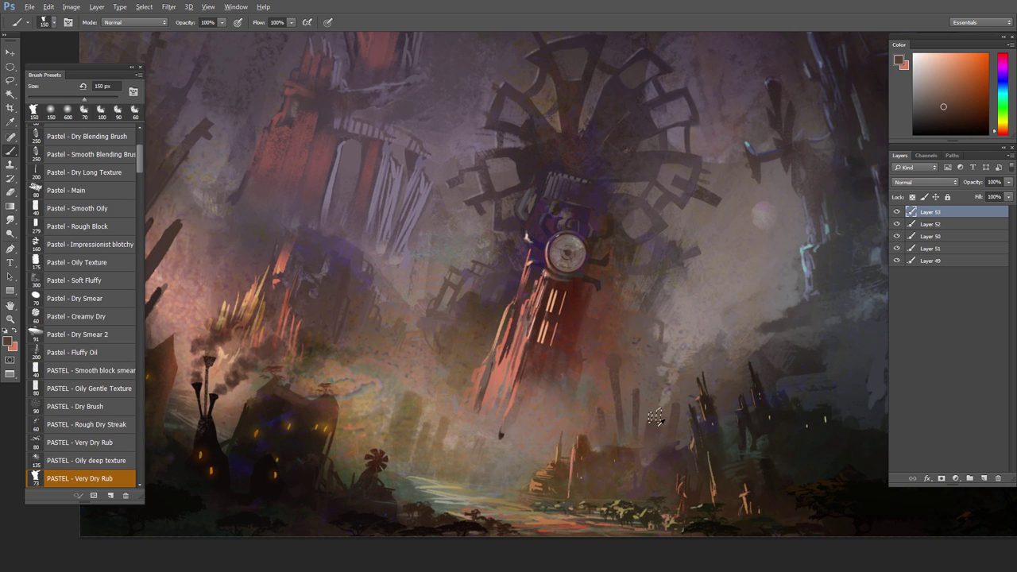
Step: Lasso two more small column shapes at either end of the group and paint them with sampled brown at 80 px
alt+click(677, 405)
key(l)
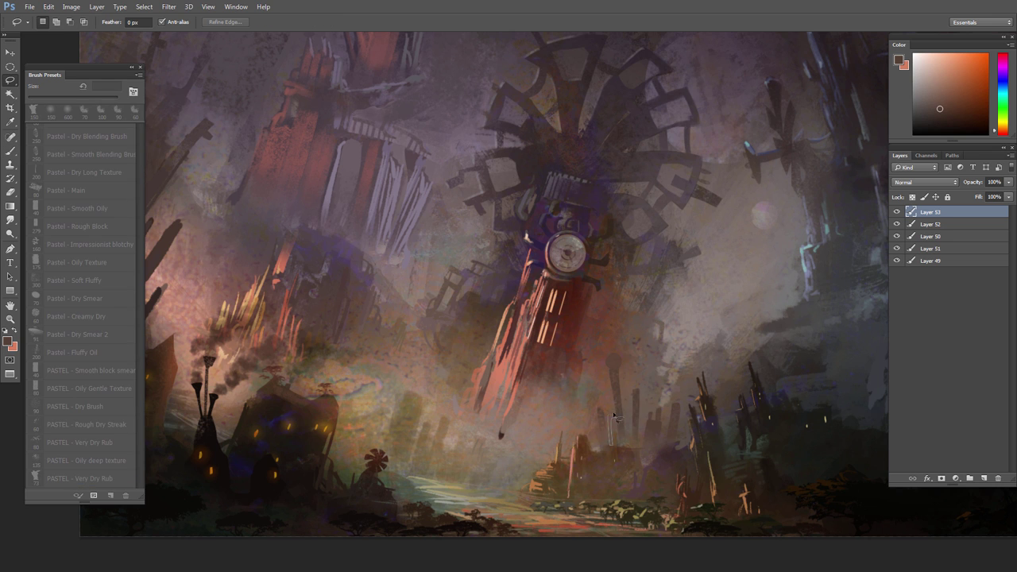
key(b)
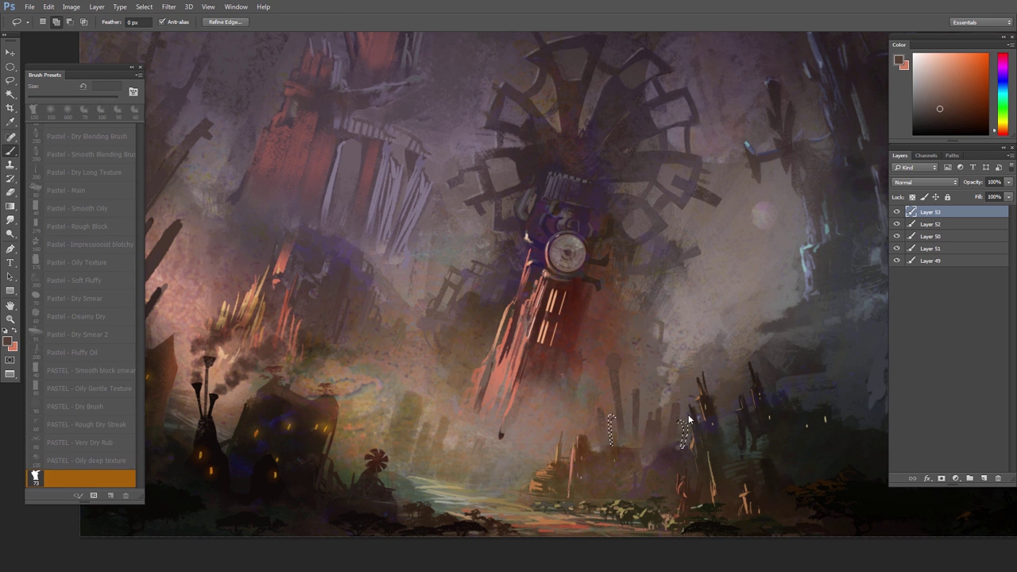
alt+click(681, 409)
alt+click(685, 429)
alt+click(614, 409)
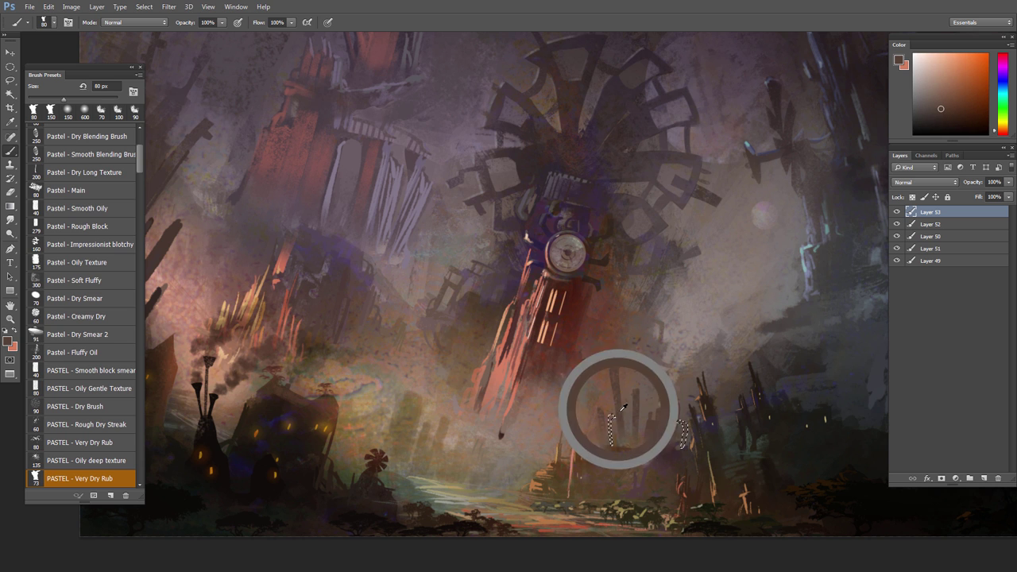
key(ctrl+minus)
Step: Adjust the lightness of the added slim columns' layer with Hue/Saturation
key(ctrl+u)
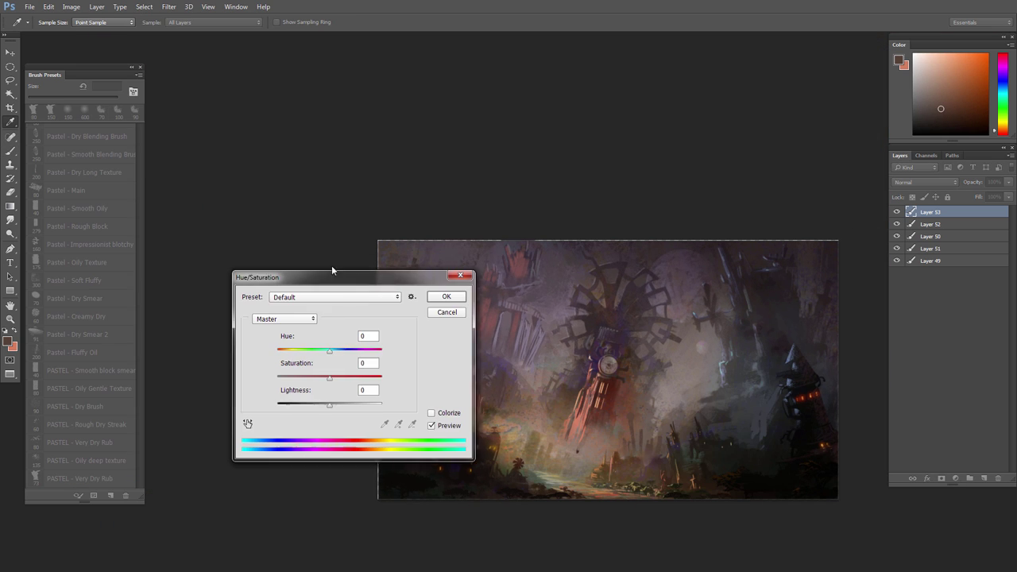
drag(317, 393, 319, 398)
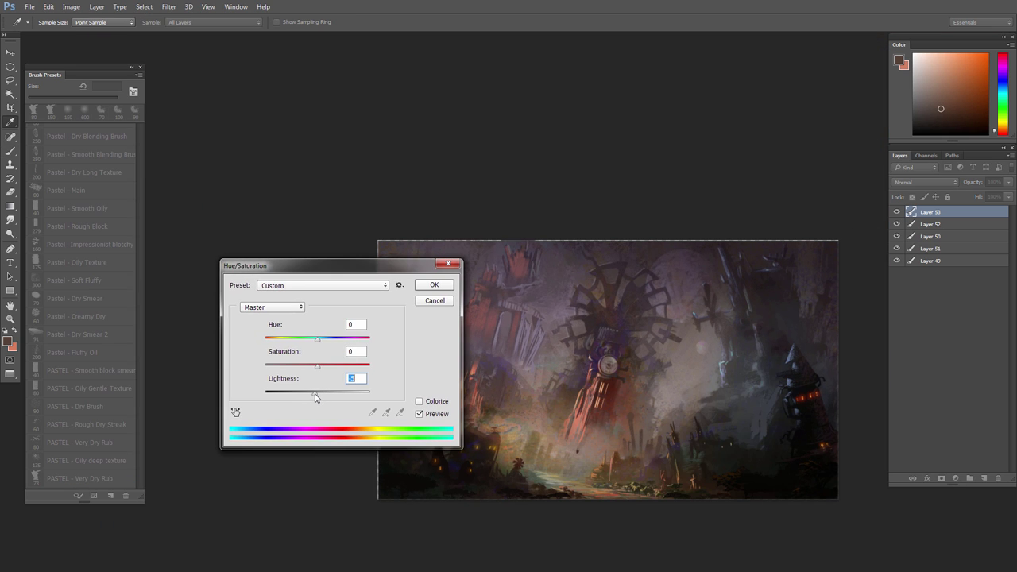
click(429, 285)
Step: Add a layer beneath the slim columns and paint sampled brown haze around their bases with a 70 px brush
click(930, 226)
click(985, 477)
alt+click(629, 420)
right_click(624, 425)
double_click(705, 386)
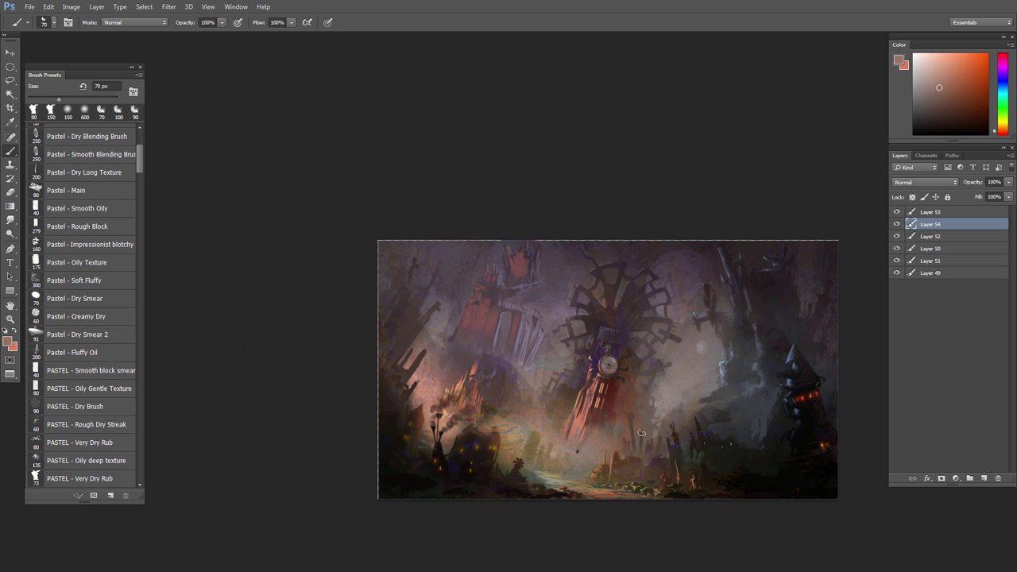
drag(636, 442, 655, 449)
key(ctrl+u)
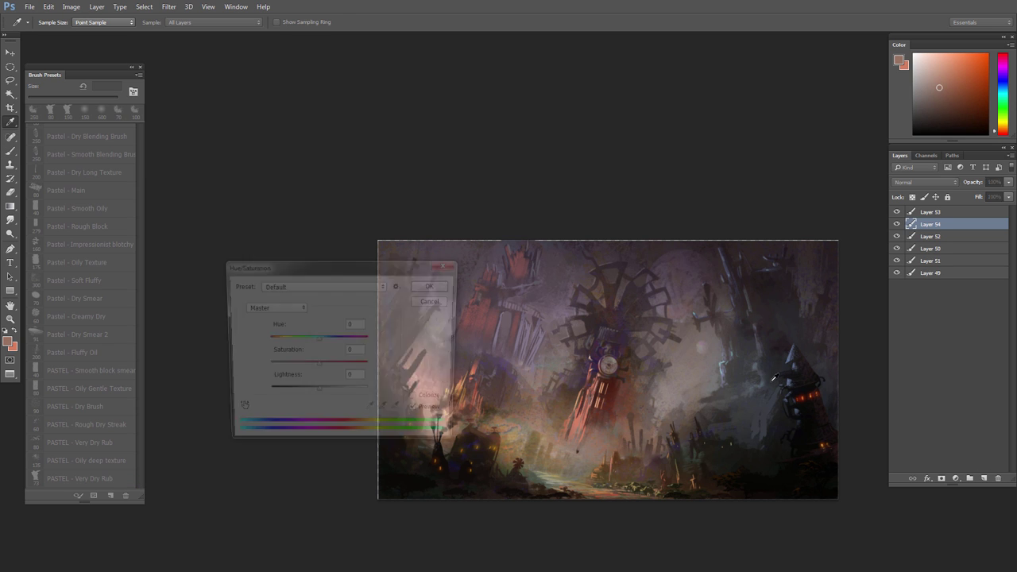
mouse_move(317, 337)
mouse_down()
mouse_move(307, 340)
mouse_move(320, 342)
mouse_up()
drag(317, 365, 312, 394)
click(446, 305)
Step: On a new top layer, paint a pale grey light shaft beside the red tower with the Pastel - Dry Smear 2 brush
key(e)
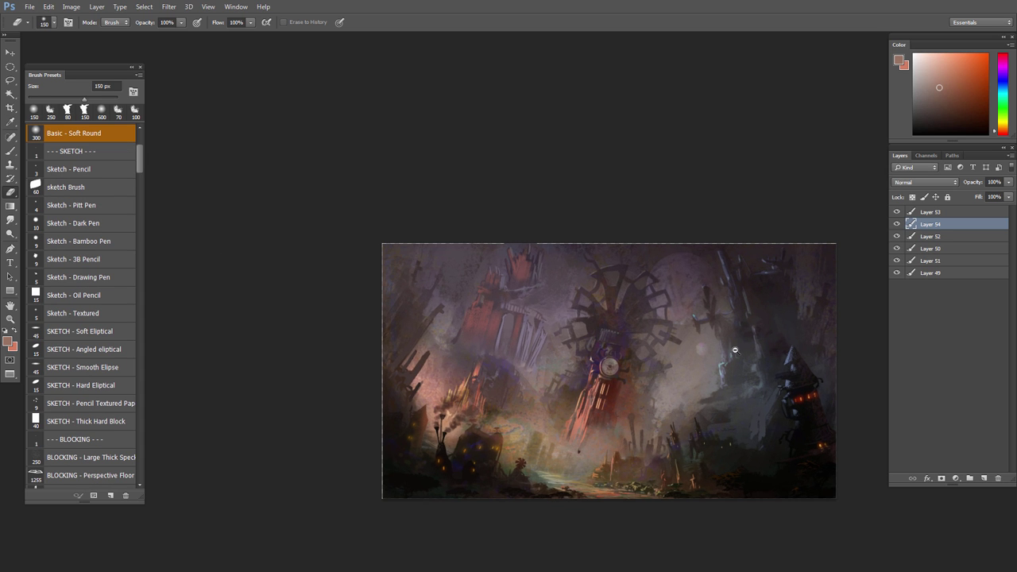
scroll(668, 424, up, 1)
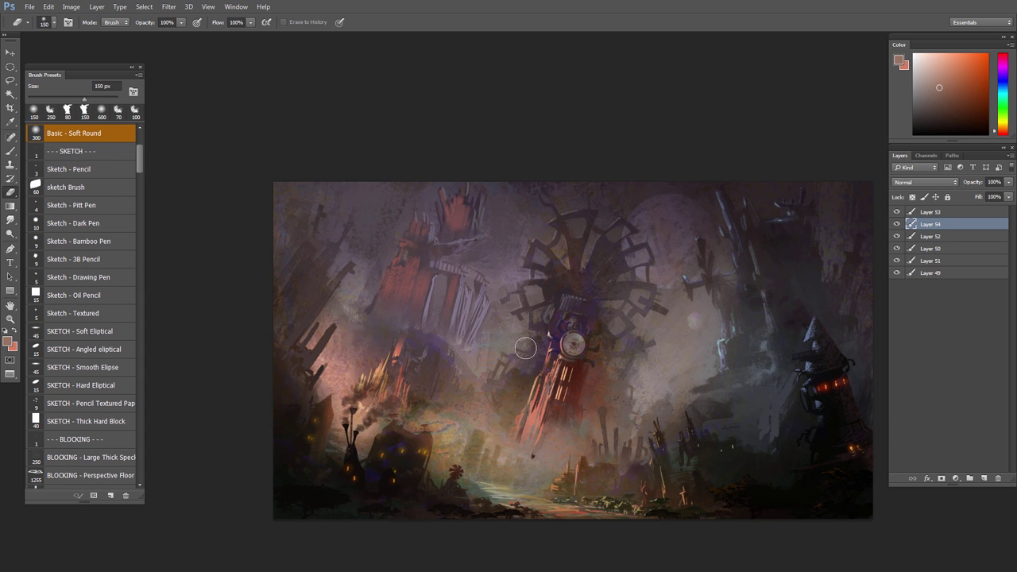
key(b)
click(985, 479)
right_click(402, 240)
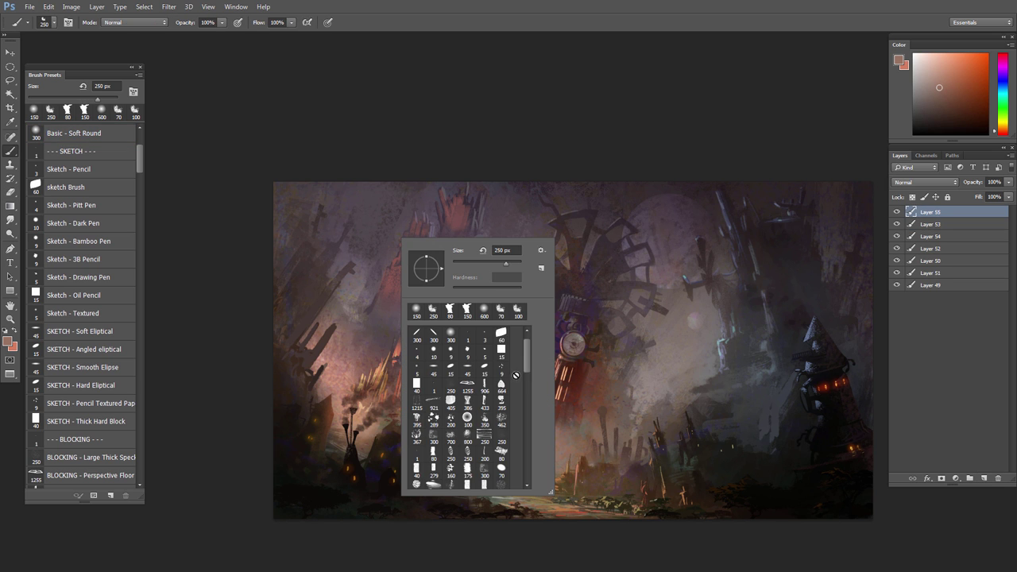
click(433, 405)
drag(409, 216, 422, 211)
alt+click(420, 214)
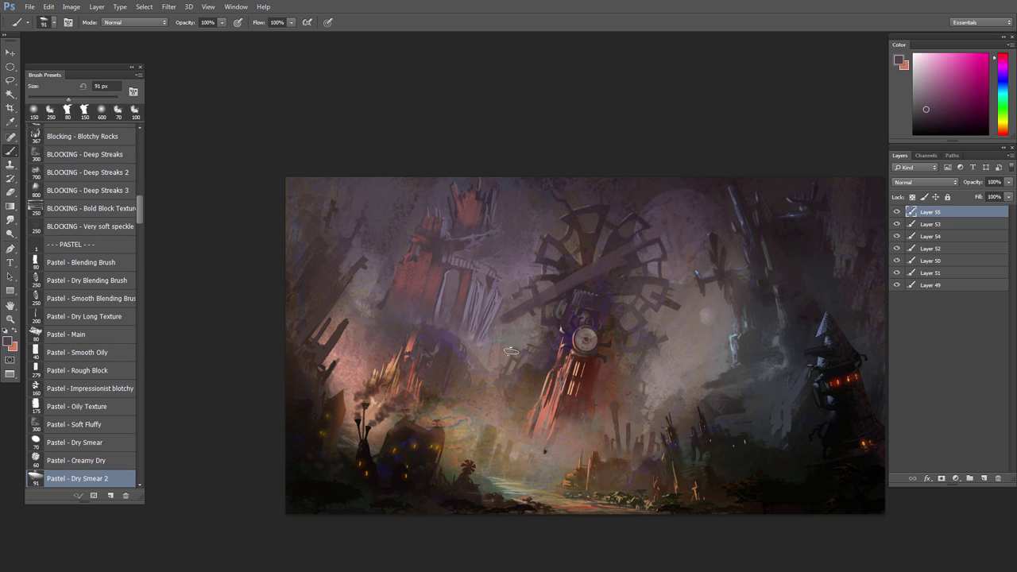
key(bracketright)
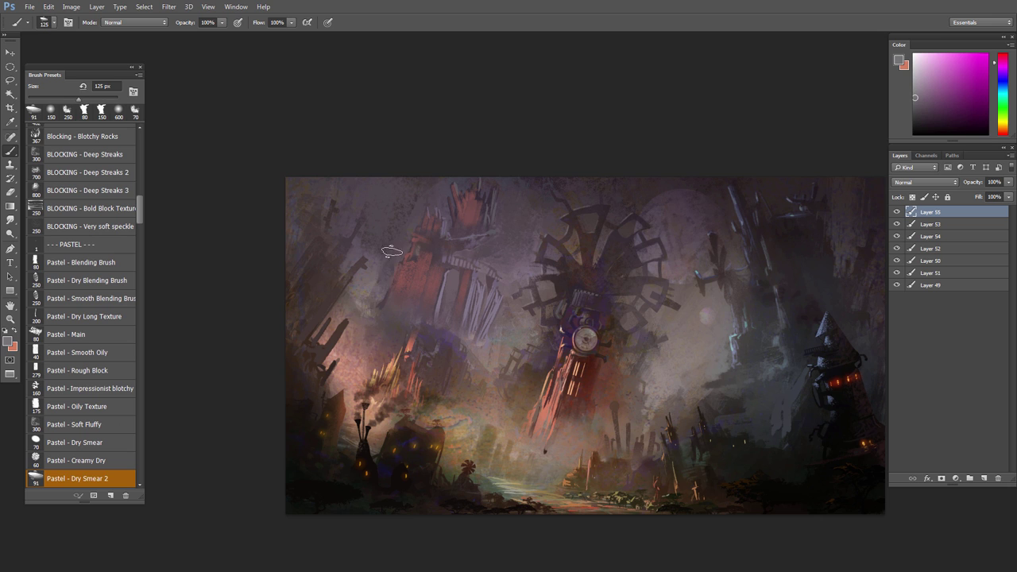
key(bracketleft)
key(bracketleft)
mouse_move(391, 252)
mouse_down()
mouse_move(377, 287)
mouse_move(419, 204)
mouse_move(389, 235)
mouse_up()
Step: Paint a narrower light shaft along the red tower's upper edge with the brush at 90 px
key(bracketright)
key(bracketright)
key(bracketright)
key(bracketright)
key(bracketleft)
key(bracketleft)
key(bracketleft)
key(bracketleft)
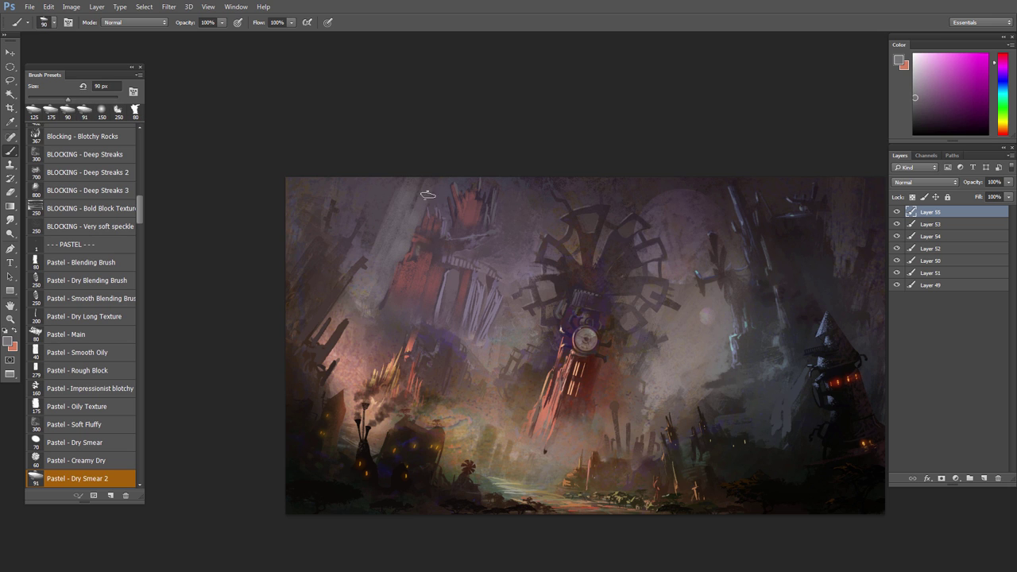
drag(427, 195, 410, 208)
Step: Paint further diagonal light shafts across the sky beyond the red tower at 125 px, redoing the outermost stroke
key(bracketright)
key(bracketright)
key(bracketright)
key(bracketright)
mouse_move(388, 204)
mouse_down()
mouse_move(395, 164)
mouse_move(382, 224)
mouse_up()
key(bracketleft)
drag(367, 182, 351, 220)
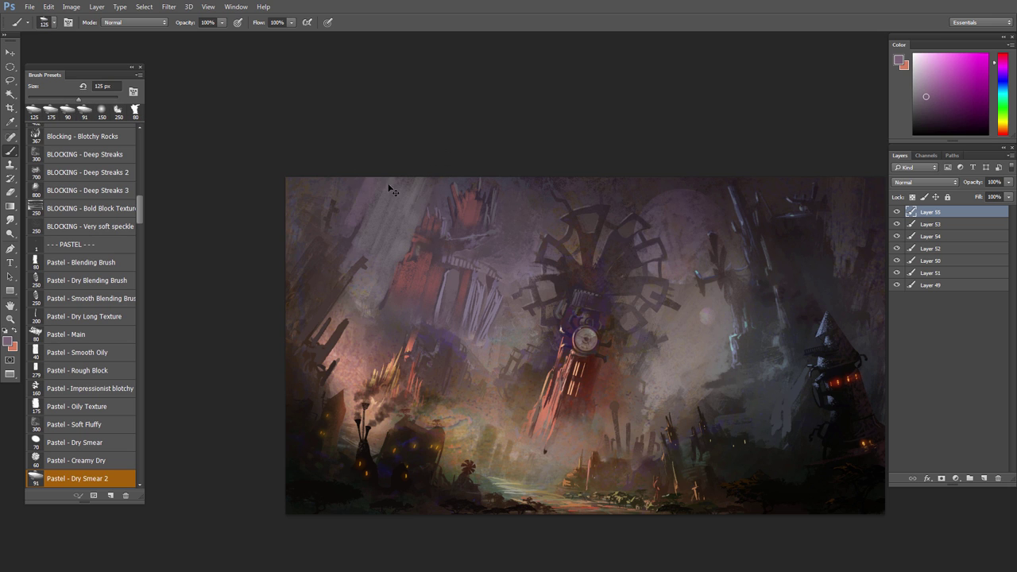
key(ctrl+z)
drag(384, 163, 345, 228)
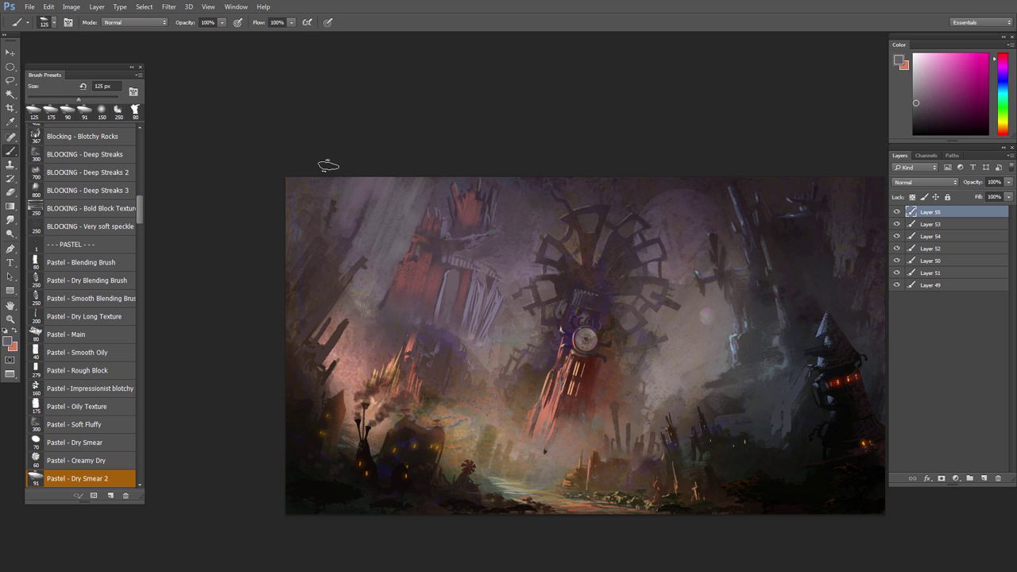
Step: Soften the light shafts along the sky and below the red tower with a 400 px soft round eraser
key(e)
key(b)
alt+click(410, 200)
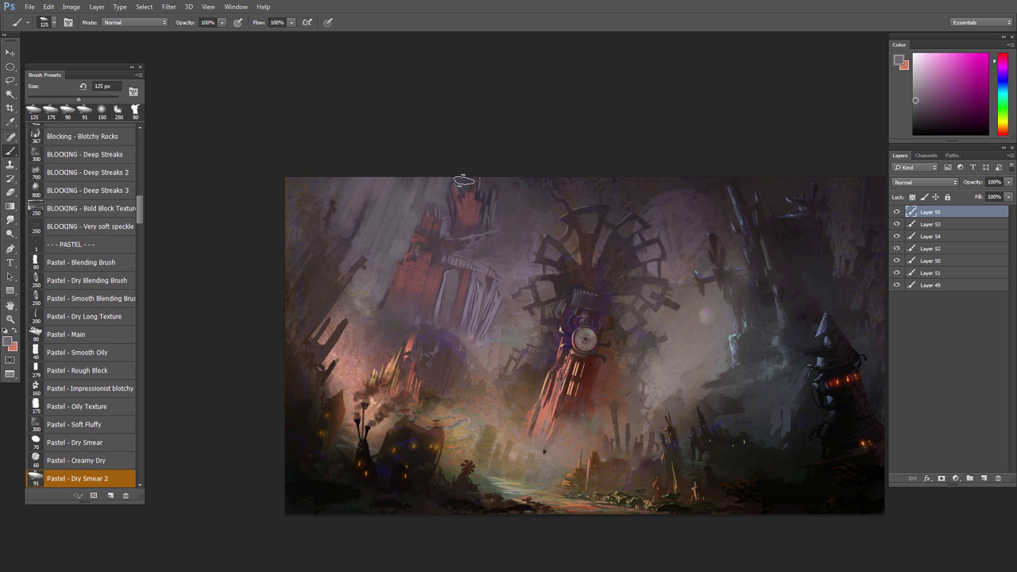
key(e)
drag(596, 163, 345, 161)
drag(432, 342, 455, 337)
key(b)
alt+click(490, 267)
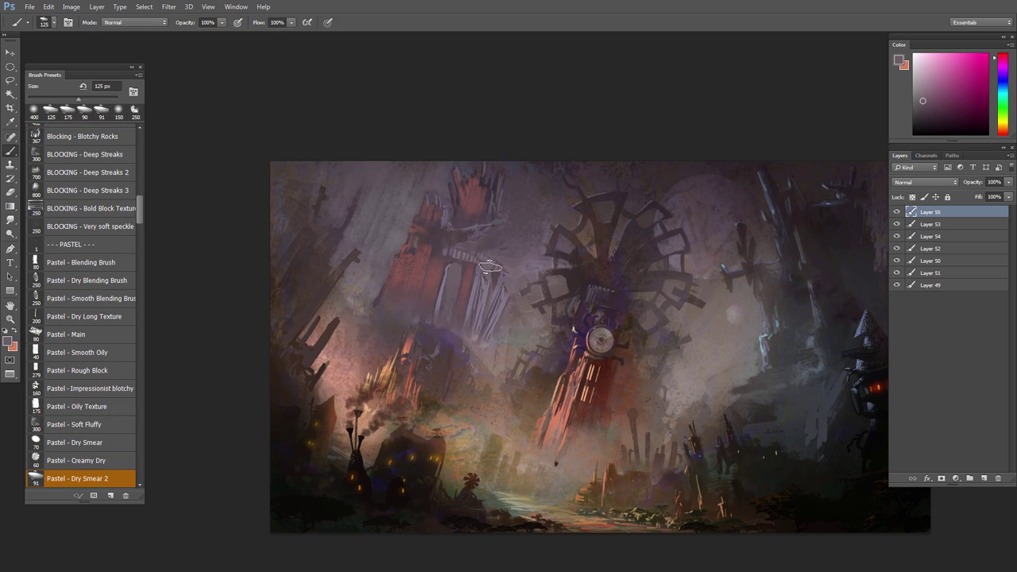
Step: Adjust the light shaft layer with Hue/Saturation to hue +4 and lightness -11
key(ctrl+minus)
key(ctrl+minus)
key(ctrl+u)
drag(321, 261, 397, 359)
mouse_move(394, 433)
mouse_down()
mouse_move(368, 433)
mouse_move(421, 431)
mouse_move(396, 431)
mouse_up()
drag(393, 486, 388, 489)
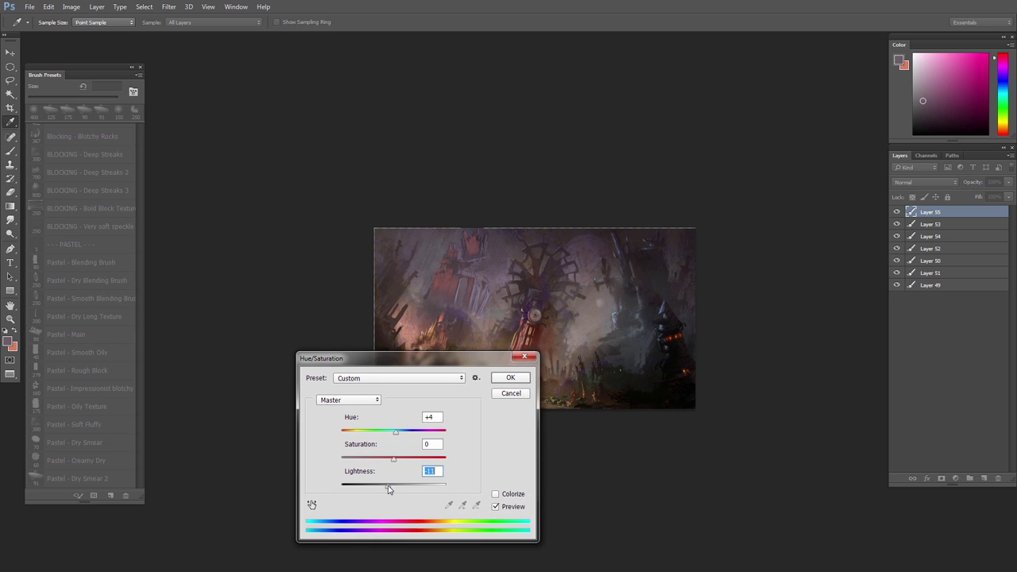
key(Return)
Step: Make a desaturated copy of the whole painting to check its values, and hide the copy again
key(ctrl+j)
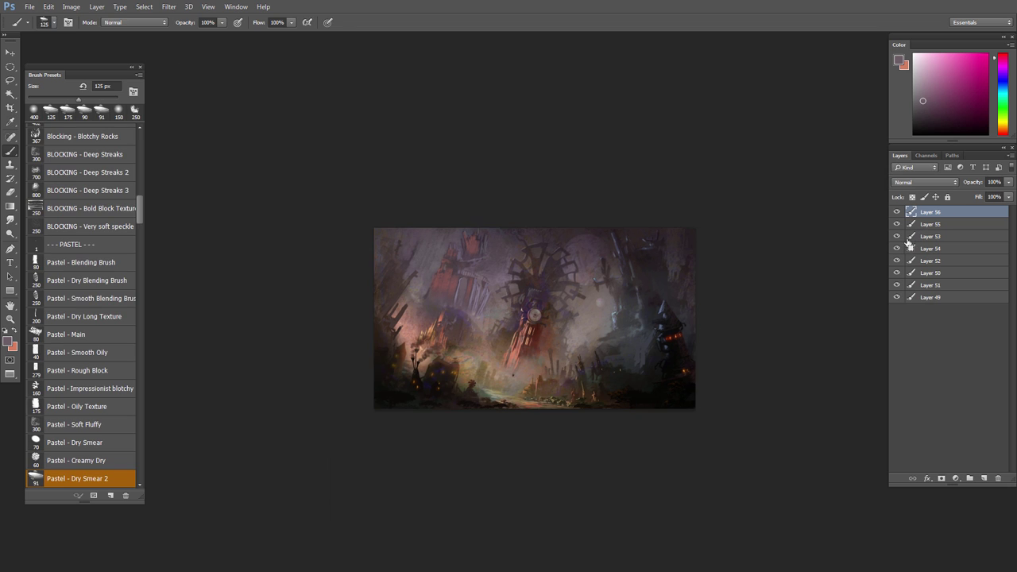
key(ctrl+shift+u)
drag(535, 338, 524, 327)
key(ctrl+plus)
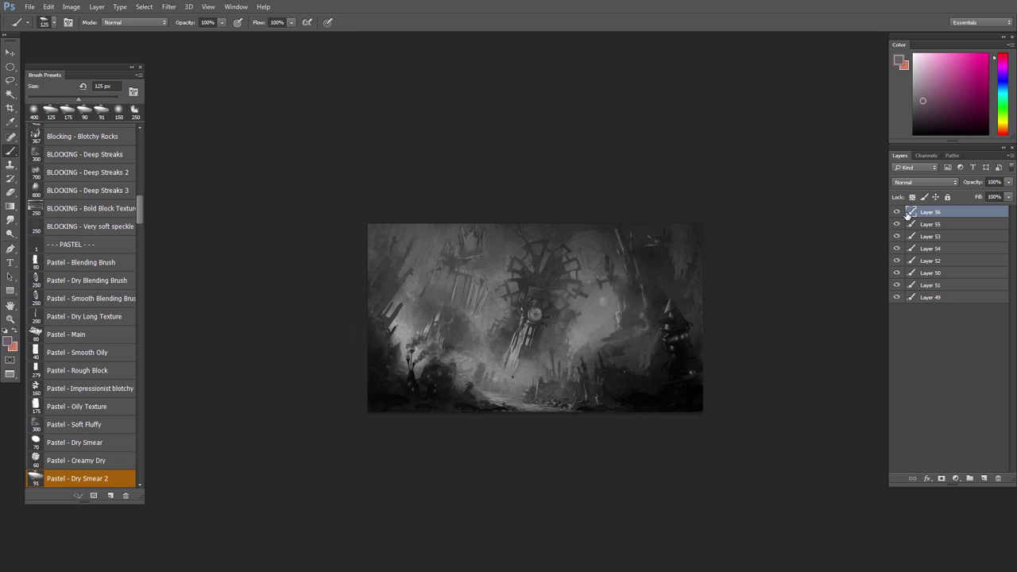
click(897, 212)
Step: Set the light shaft layer's lightness to +22 and shift its hue with Hue/Saturation
click(912, 224)
key(ctrl+a)
key(ctrl+u)
drag(395, 487, 406, 489)
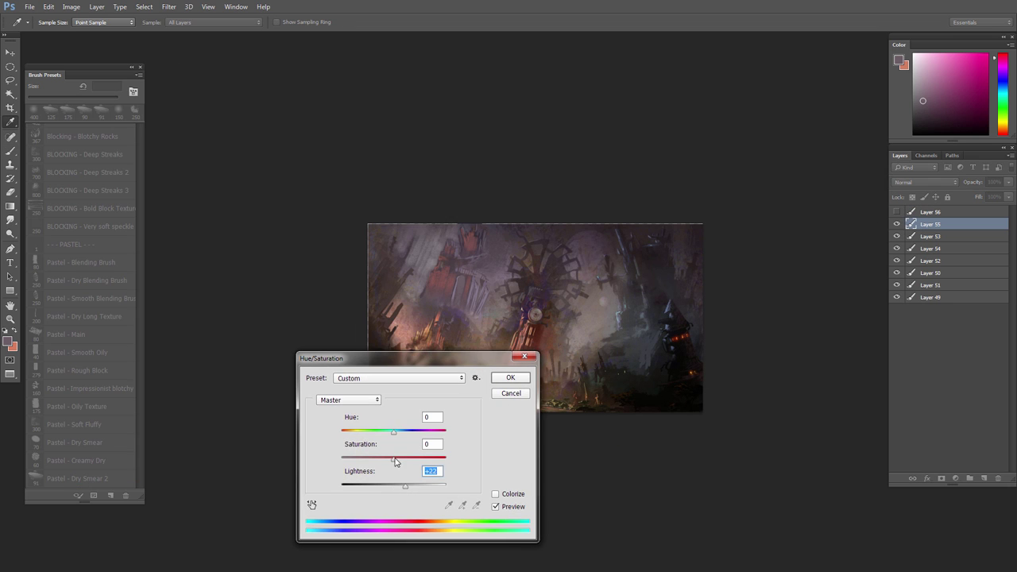
drag(396, 434, 366, 434)
key(Return)
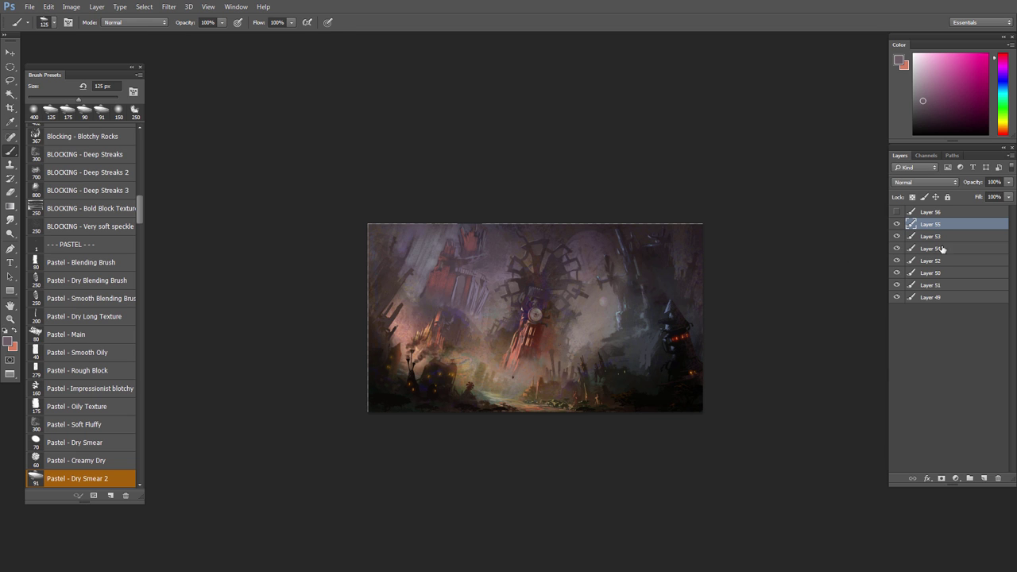
Step: Show the desaturated copy once more to check the values, and delete it
click(915, 212)
click(897, 212)
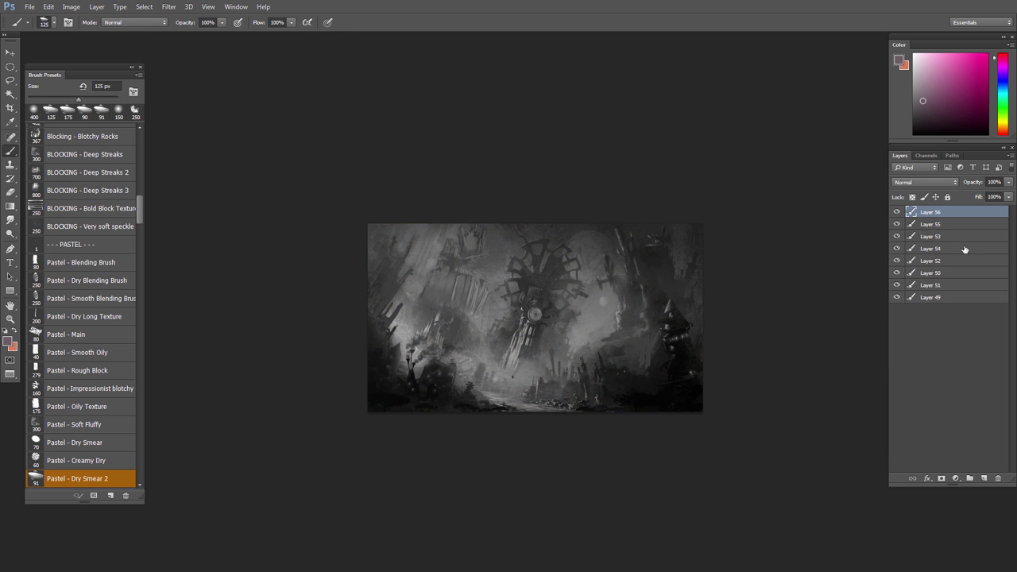
click(998, 480)
Step: Merge all visible layers into one and clear the selection
scroll(520, 355, up, 2)
alt+click(385, 204)
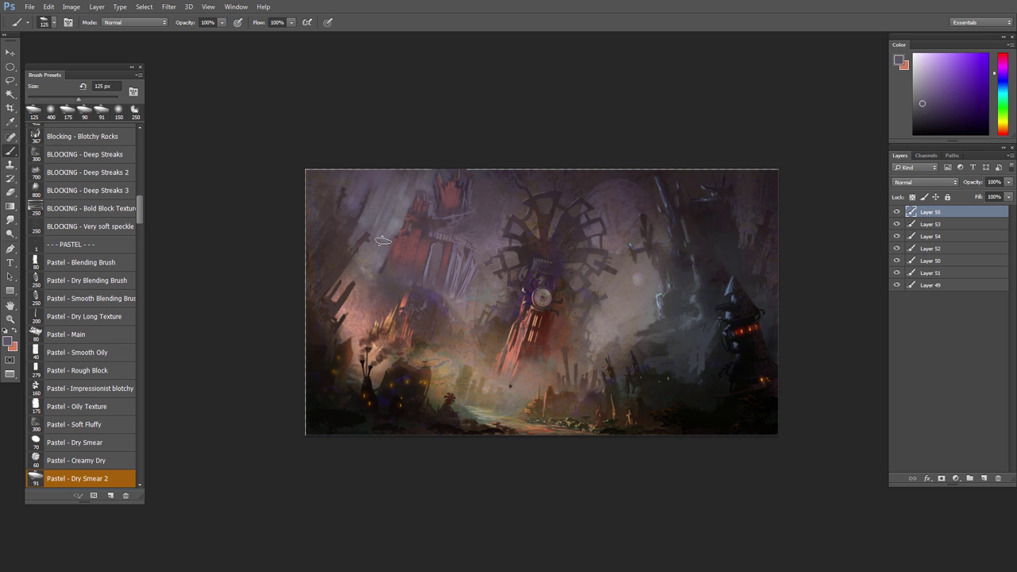
key(e)
scroll(473, 271, up, 4)
scroll(479, 317, down, 3)
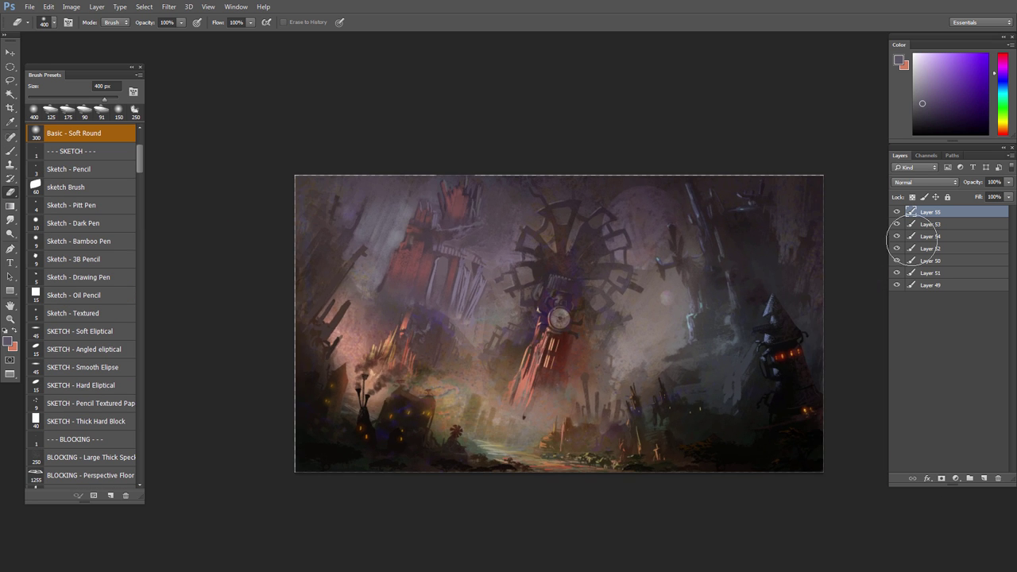
key(ctrl+shift+e)
key(ctrl+d)
Step: Add a new layer, sample near-black, and lasso two slim leaning chimneys with flared tops beside the dark tower
scroll(560, 398, up, 2)
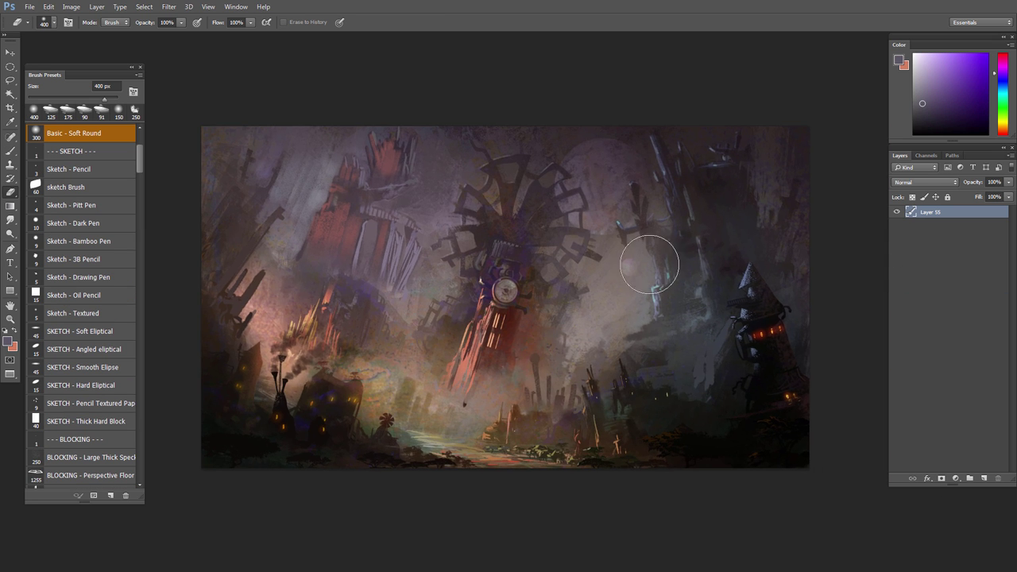
scroll(561, 406, up, 3)
scroll(563, 408, down, 2)
drag(770, 449, 672, 442)
scroll(674, 444, up, 2)
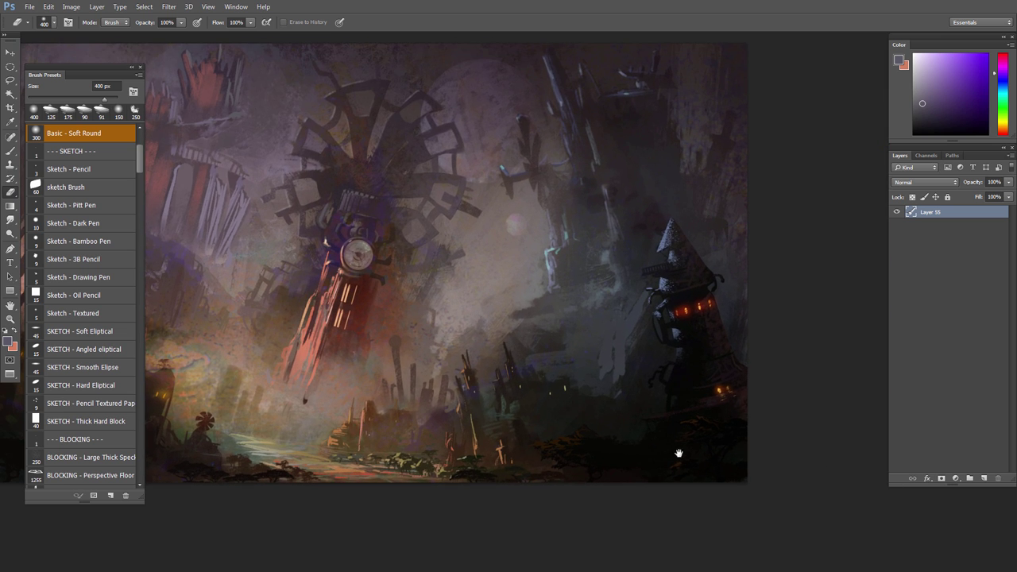
click(984, 479)
key(b)
alt+click(674, 405)
right_click(669, 403)
scroll(792, 447, down, 5)
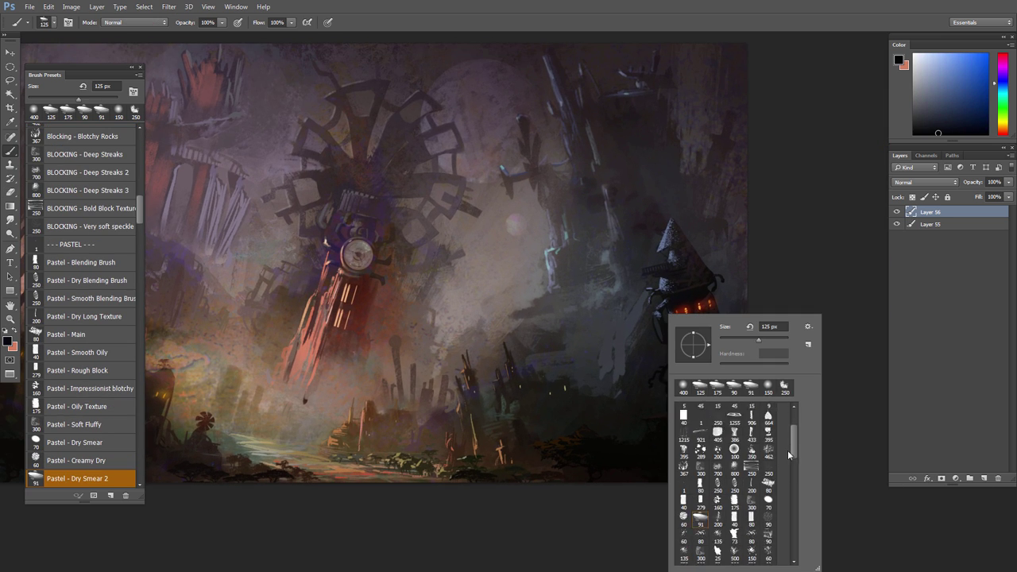
key(l)
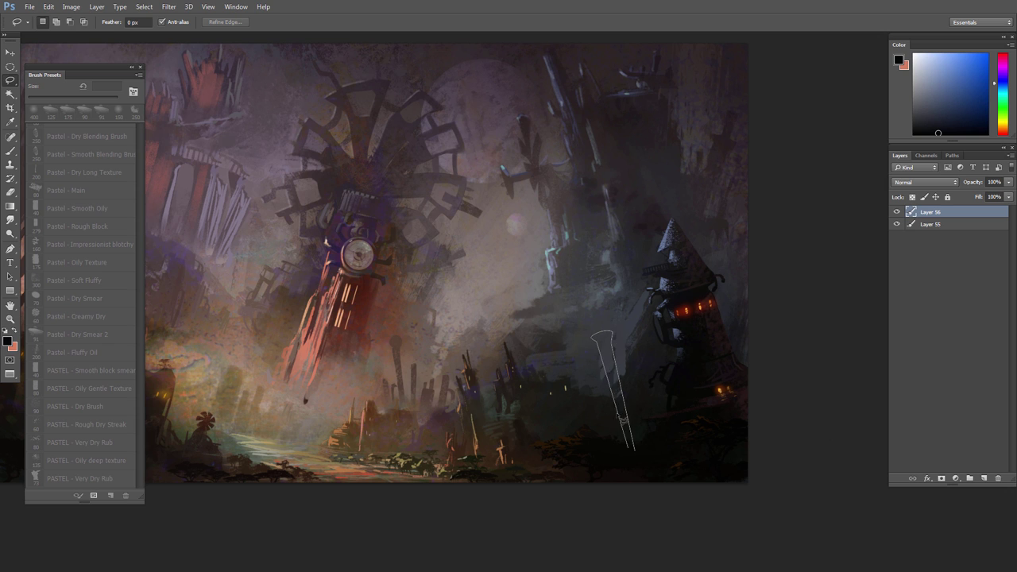
drag(630, 390, 627, 388)
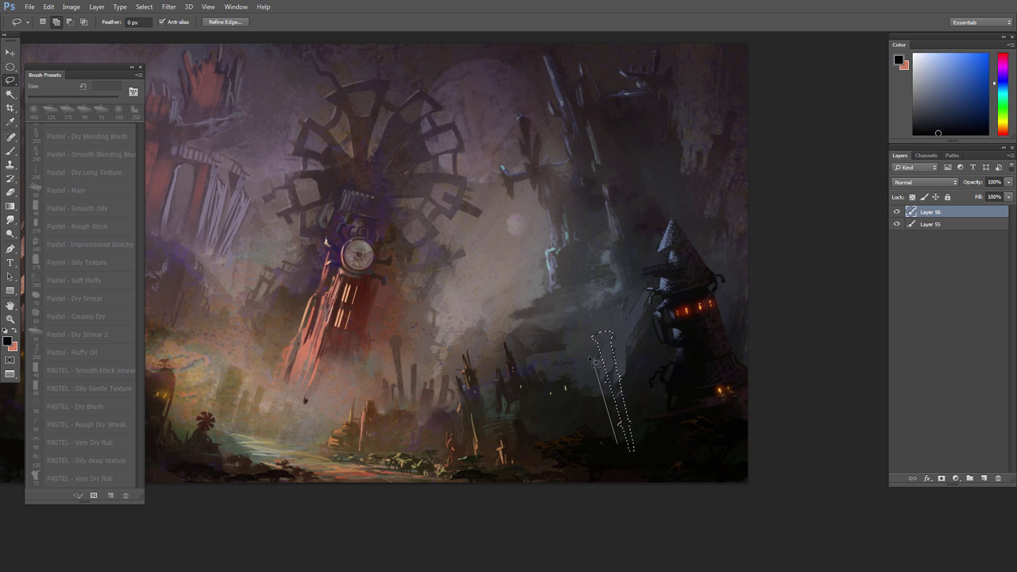
Step: Fill the two chimney selections with near-black using the PASTEL - Very Dry Rub brush at 125 px, and deselect
key(b)
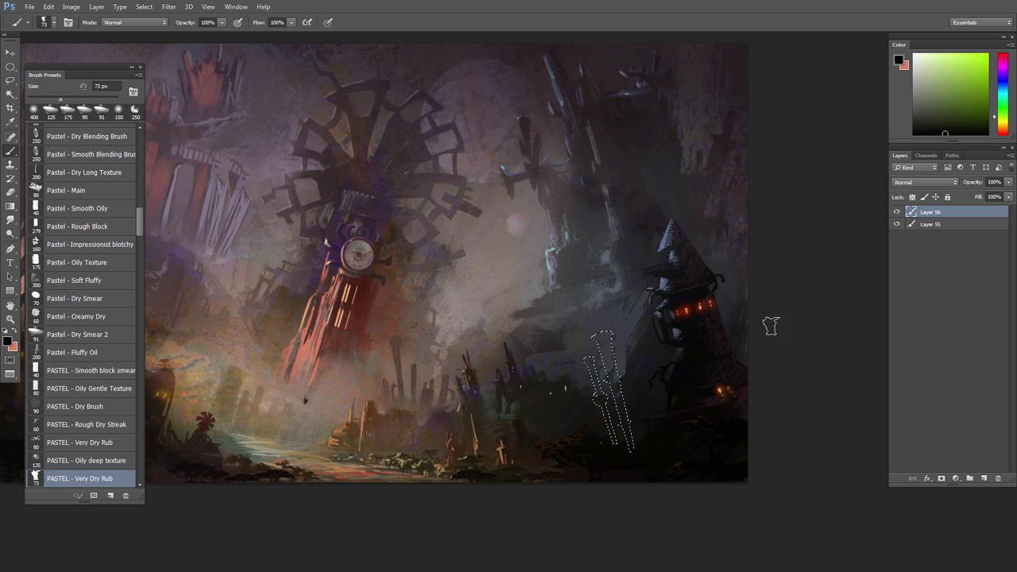
drag(608, 358, 623, 445)
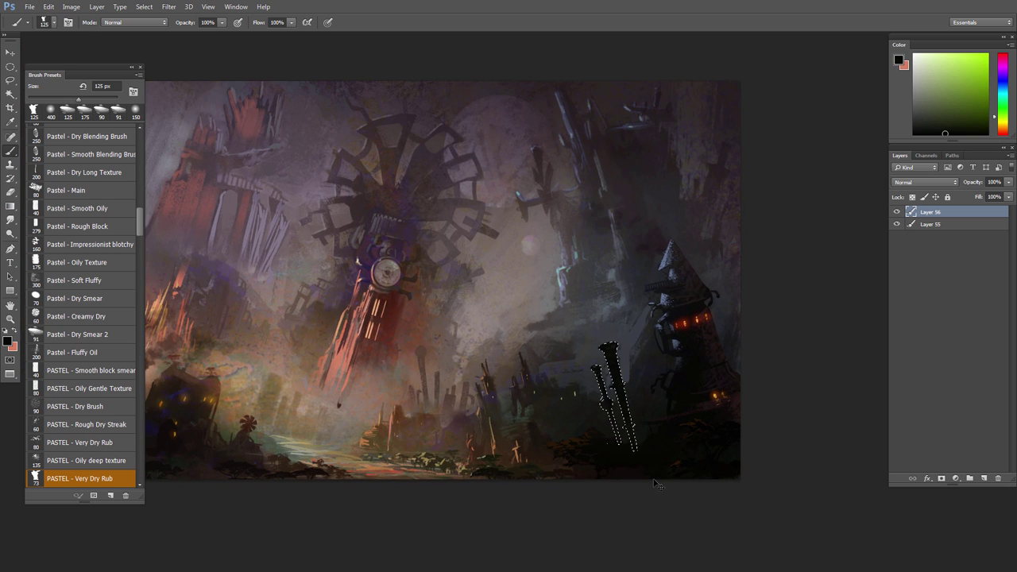
key(ctrl+d)
key(e)
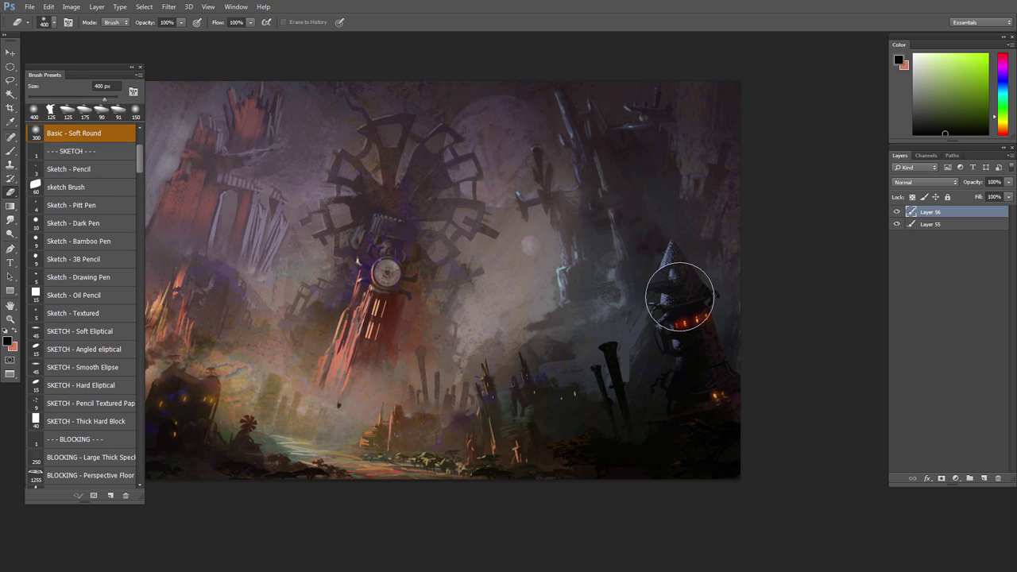
Step: Lasso both chimney openings and fill them on a new layer with orange sampled from the tower's windows
key(l)
mouse_move(612, 351)
mouse_down()
mouse_move(654, 353)
mouse_move(638, 375)
mouse_up()
scroll(638, 375, up, 3)
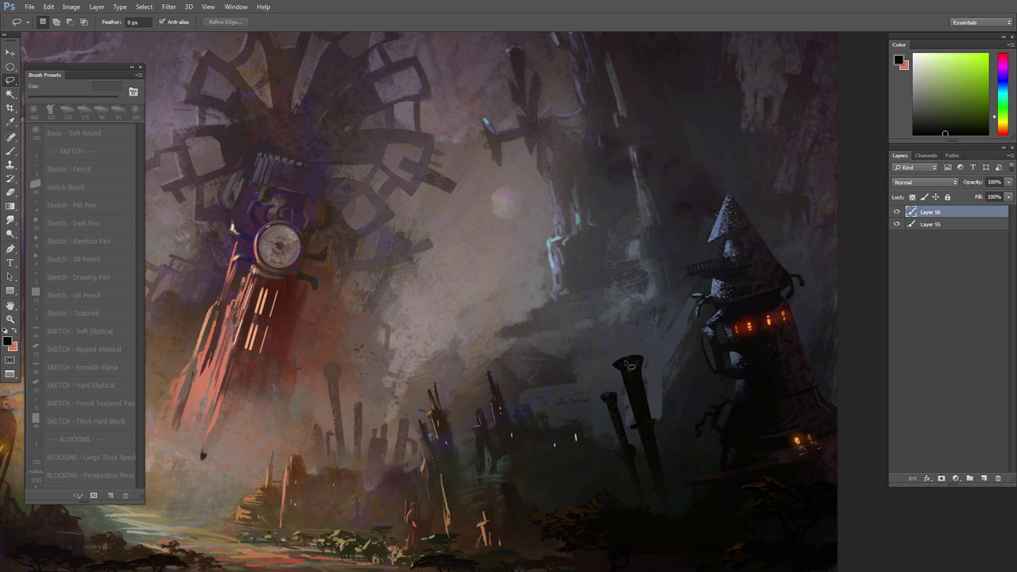
key(b)
alt+click(748, 324)
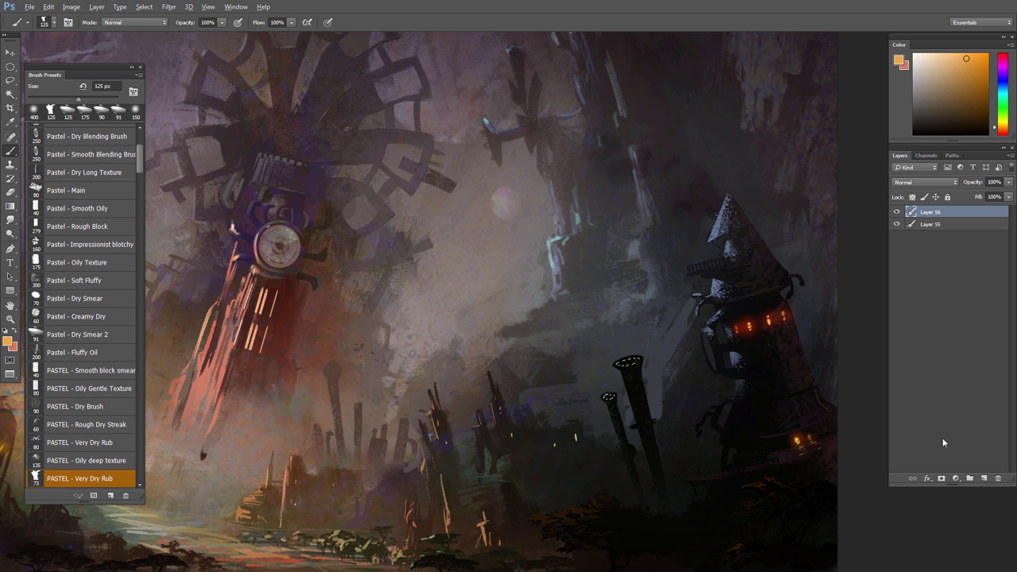
click(984, 478)
key(alt+BackSpace)
key(ctrl+d)
scroll(645, 323, down, 3)
Step: Shift the hue of the chimney openings toward red with Hue/Saturation
key(ctrl+u)
drag(393, 434, 383, 432)
click(510, 378)
key(ctrl+plus)
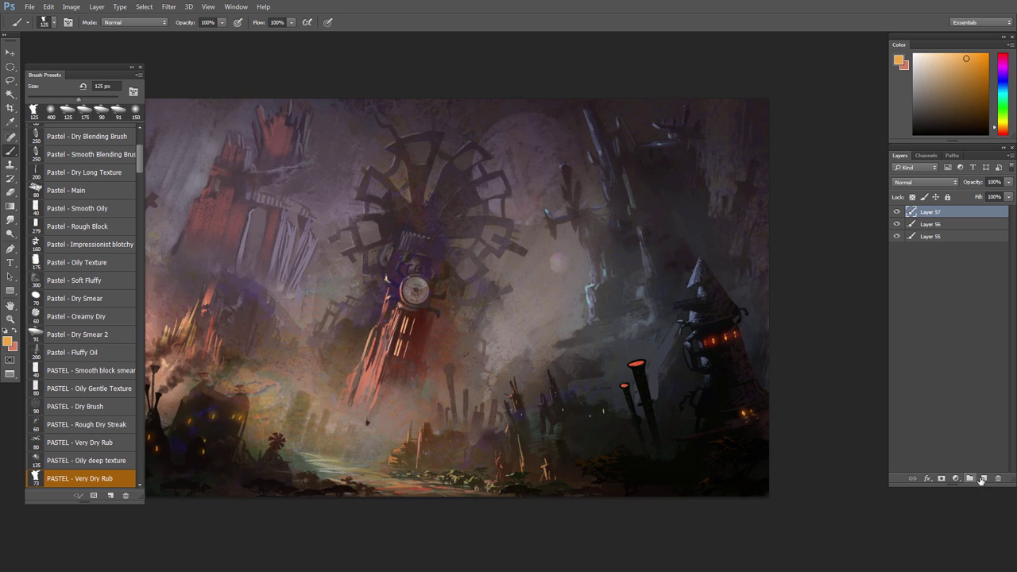
Step: Paint an orange glow around both chimney openings on a Hard Light layer with the Basic - Soft Round brush at about 60 to 70 px
key(ctrl+plus)
click(916, 182)
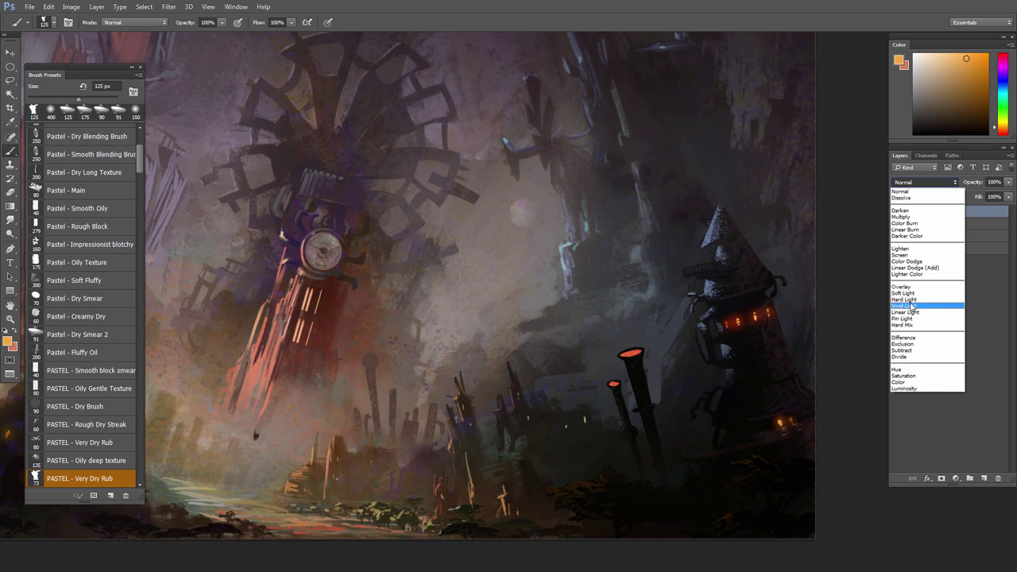
click(903, 300)
right_click(635, 354)
click(667, 388)
key(bracketleft)
key(bracketleft)
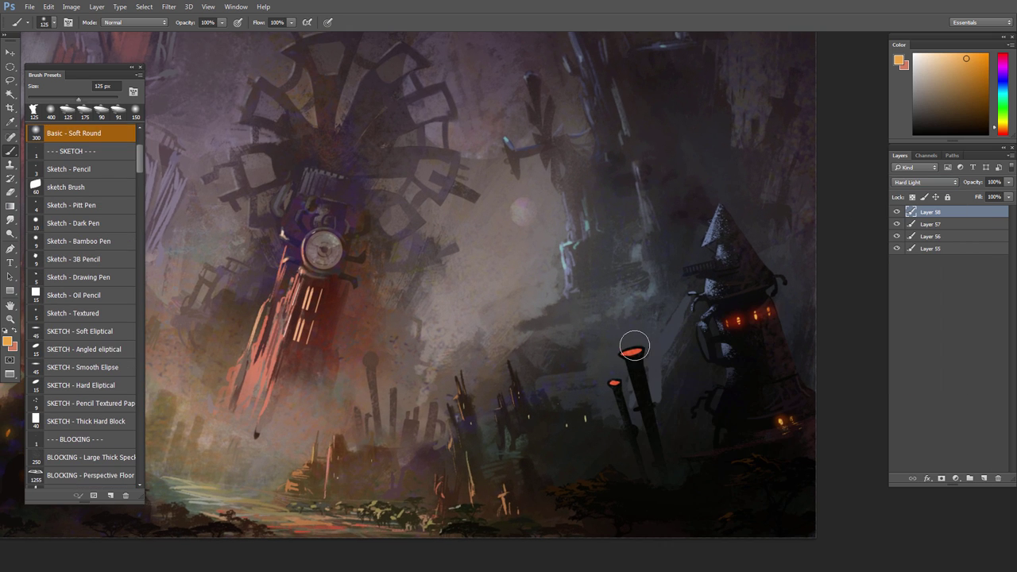
drag(635, 347, 624, 333)
key(bracketleft)
key(bracketleft)
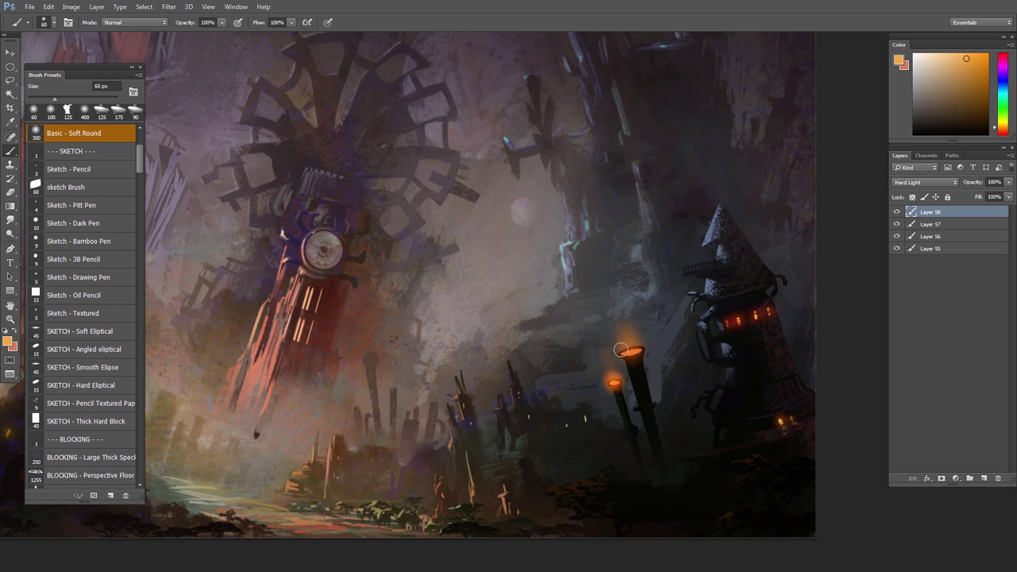
click(620, 349)
key(bracketright)
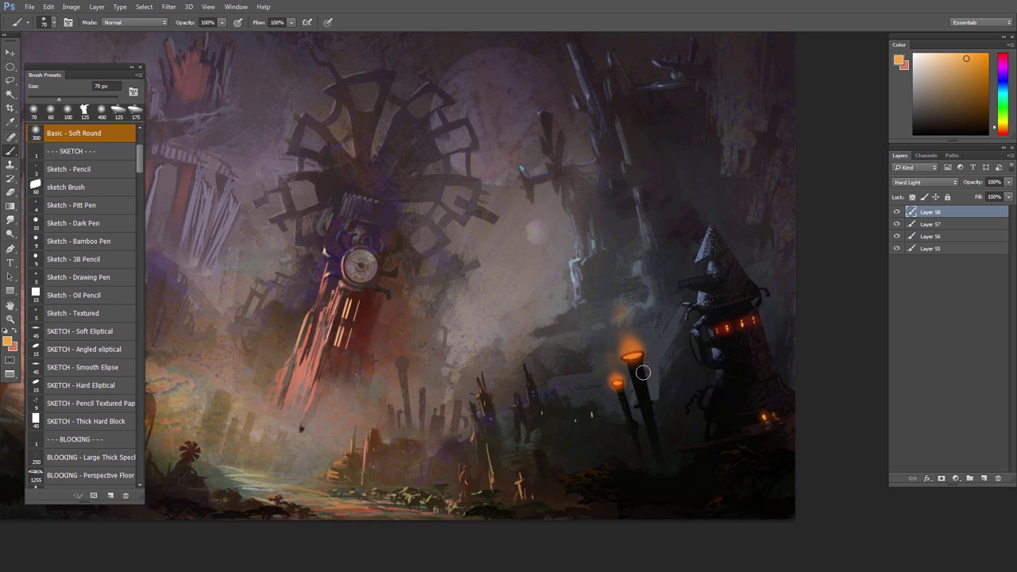
Step: Choose the FX - Wild Fire brush at 198 px for painting flames
right_click(636, 350)
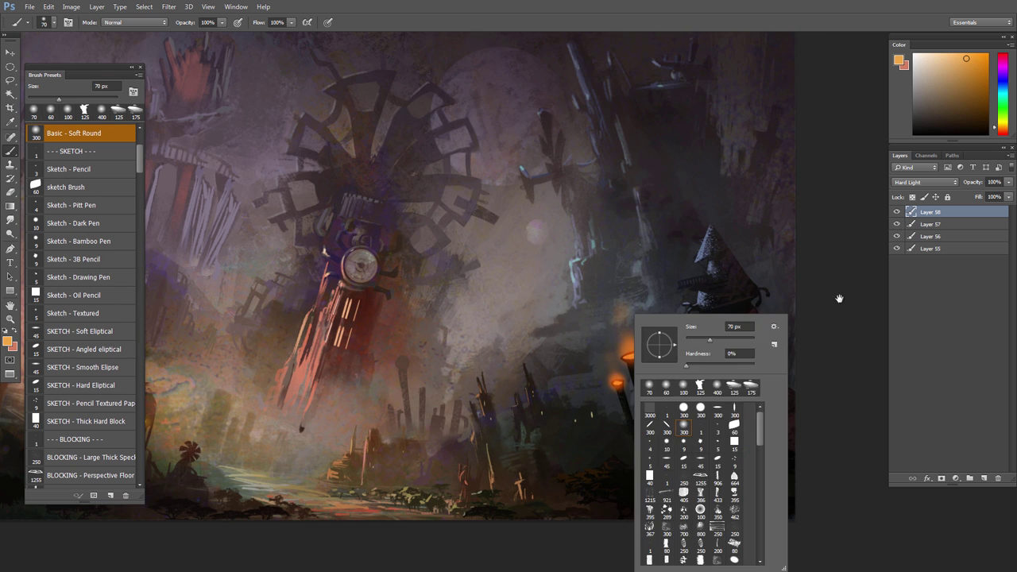
key(Escape)
drag(140, 163, 131, 433)
click(117, 332)
drag(680, 436, 819, 460)
scroll(802, 455, down, 3)
scroll(800, 409, up, 1)
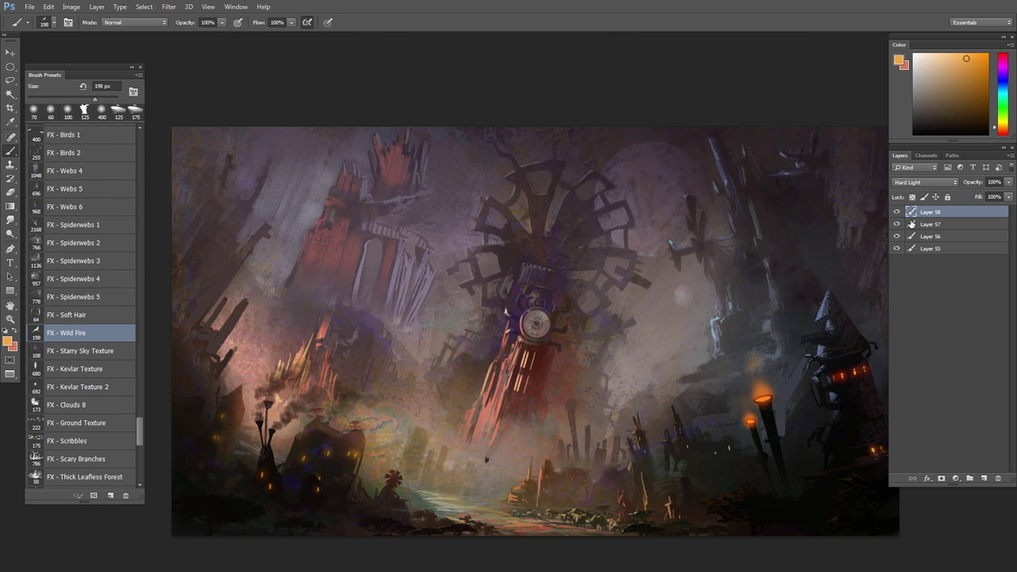
Step: Compare the painting with and without the chimney glow layer, and lower that layer's opacity to 63%
click(897, 212)
click(897, 212)
click(1008, 182)
drag(1009, 193, 989, 194)
Step: Add a new Hard Light layer and paint orange flames rising from both chimneys with the FX - Wild Fire brush
click(983, 478)
click(925, 182)
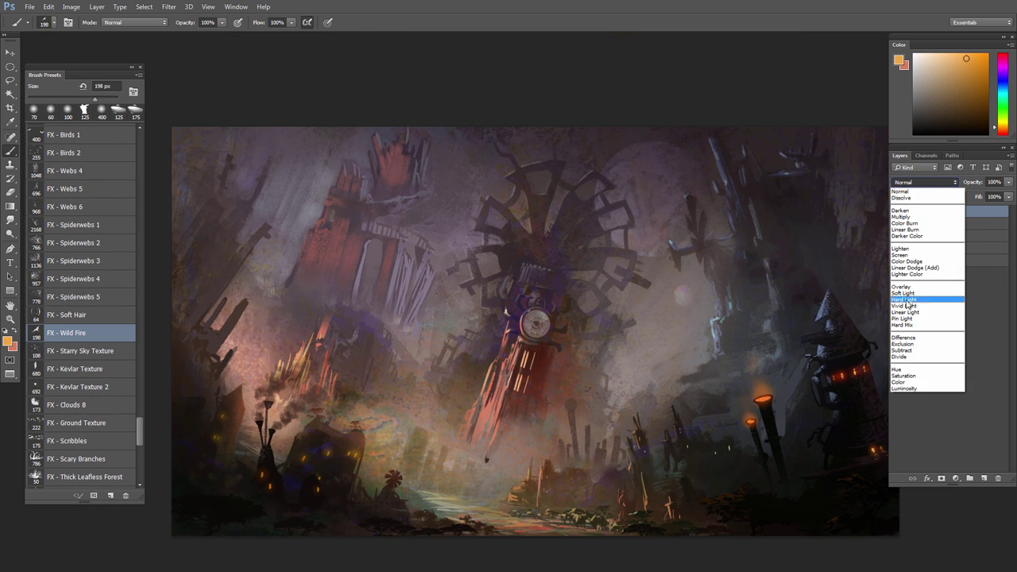
click(921, 300)
drag(761, 395, 749, 359)
key(e)
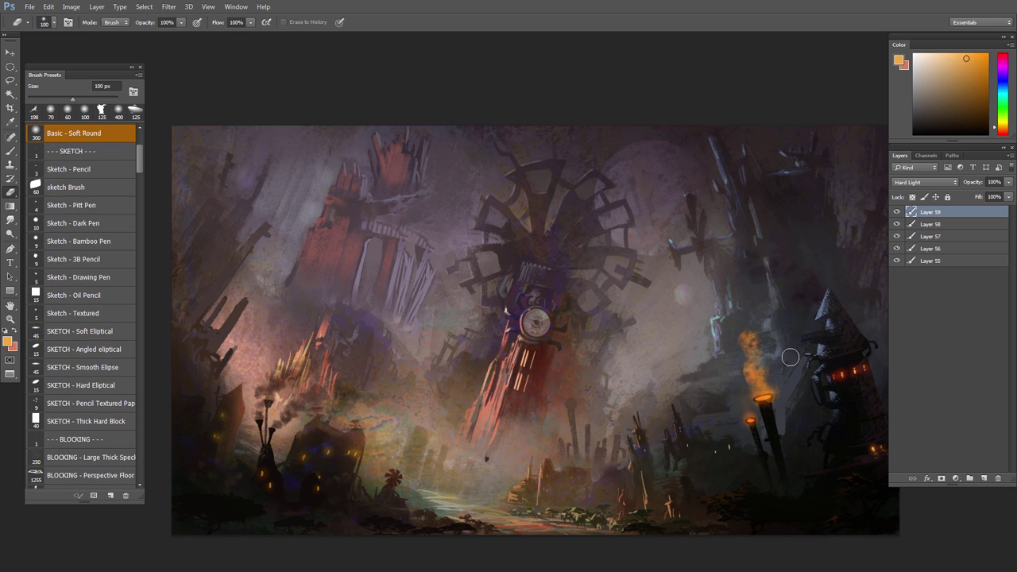
key(b)
mouse_move(751, 421)
mouse_down()
mouse_move(737, 370)
mouse_move(720, 354)
mouse_up()
key(e)
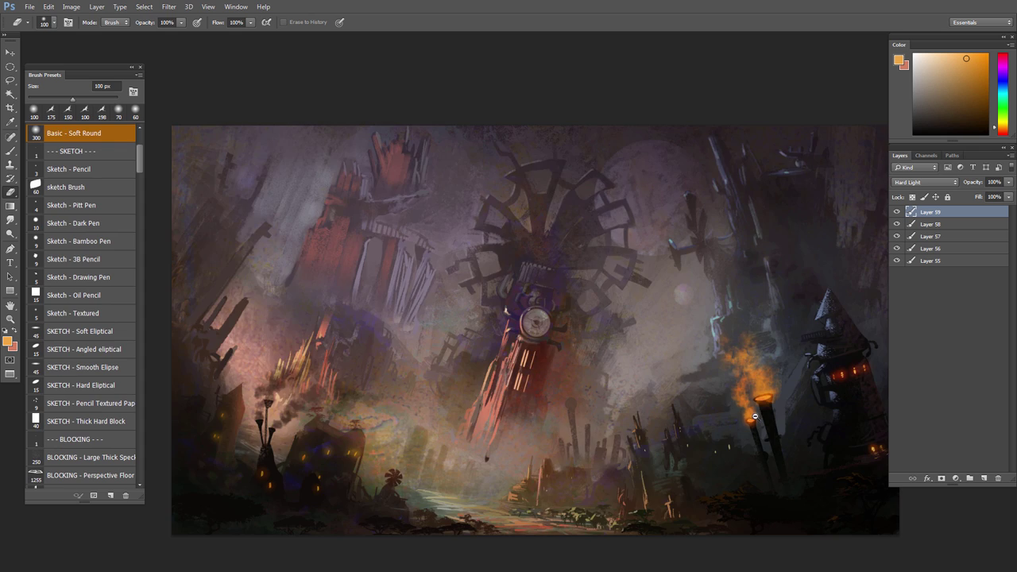
Step: Shift the flames' hue by -12 with Hue/Saturation
alt+click(755, 417)
key(ctrl+u)
drag(393, 433, 384, 436)
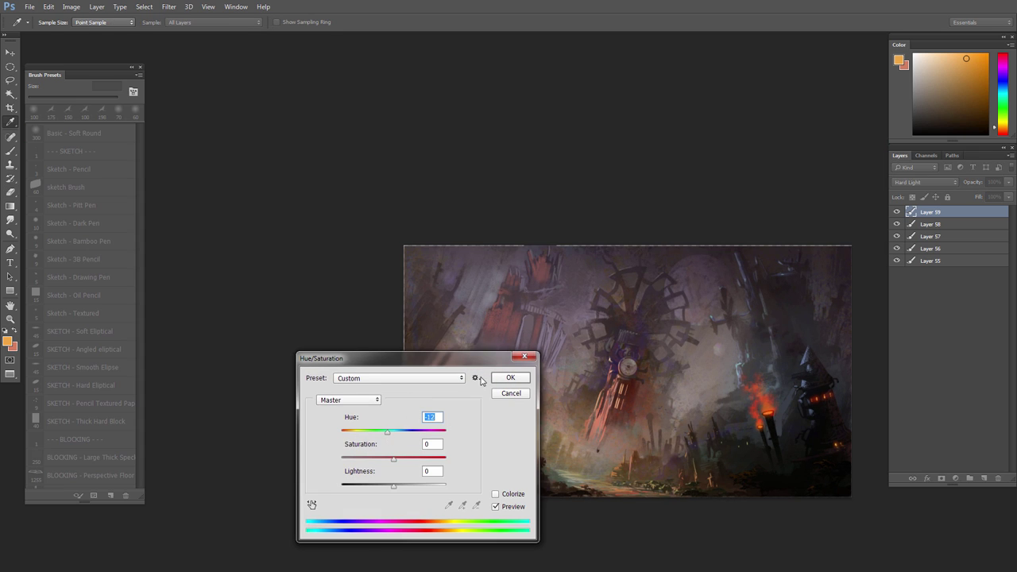
click(511, 377)
Step: Raise the lightness of the chimney openings layer with Hue/Saturation
click(928, 237)
key(ctrl+u)
mouse_move(394, 487)
mouse_down()
mouse_move(418, 489)
mouse_move(406, 487)
mouse_up()
click(511, 377)
Step: Adjust the hue of the glow layer around the chimney openings with Hue/Saturation
click(930, 225)
key(ctrl+u)
drag(389, 434, 396, 437)
click(516, 379)
key(e)
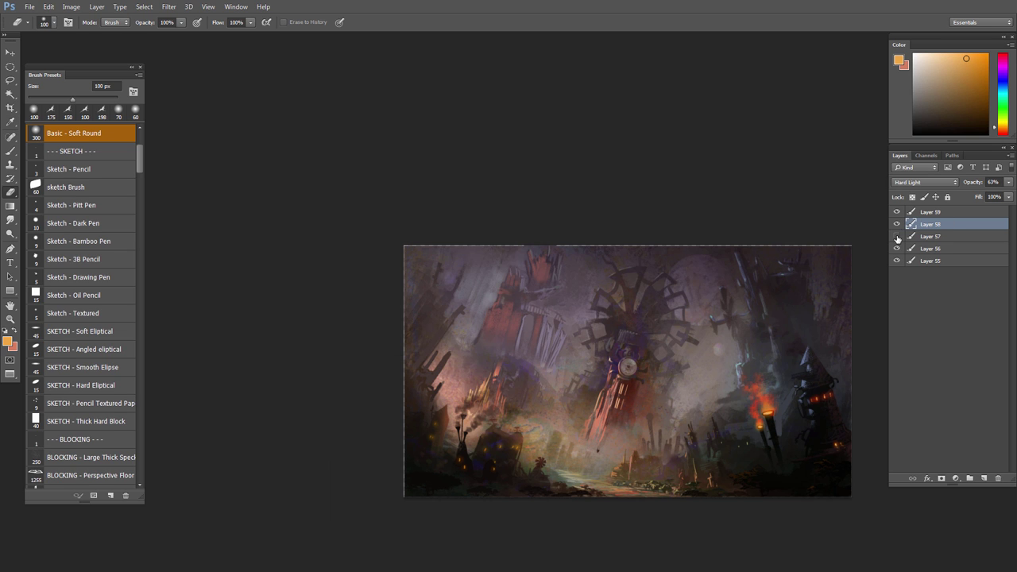
Step: Raise the chimney glow layer's opacity to 95%
drag(1008, 182, 1014, 199)
key(v)
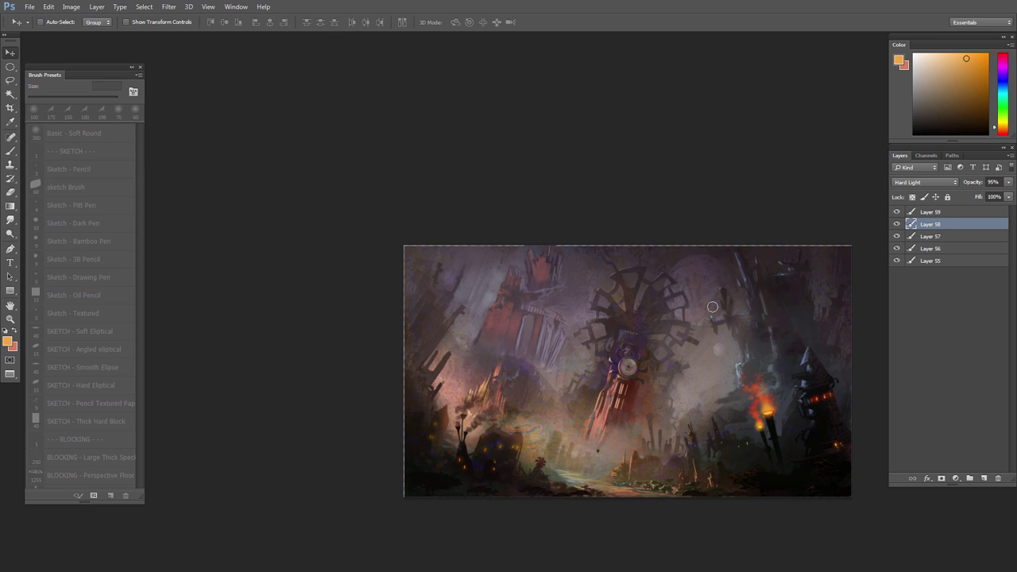
key(ctrl+u)
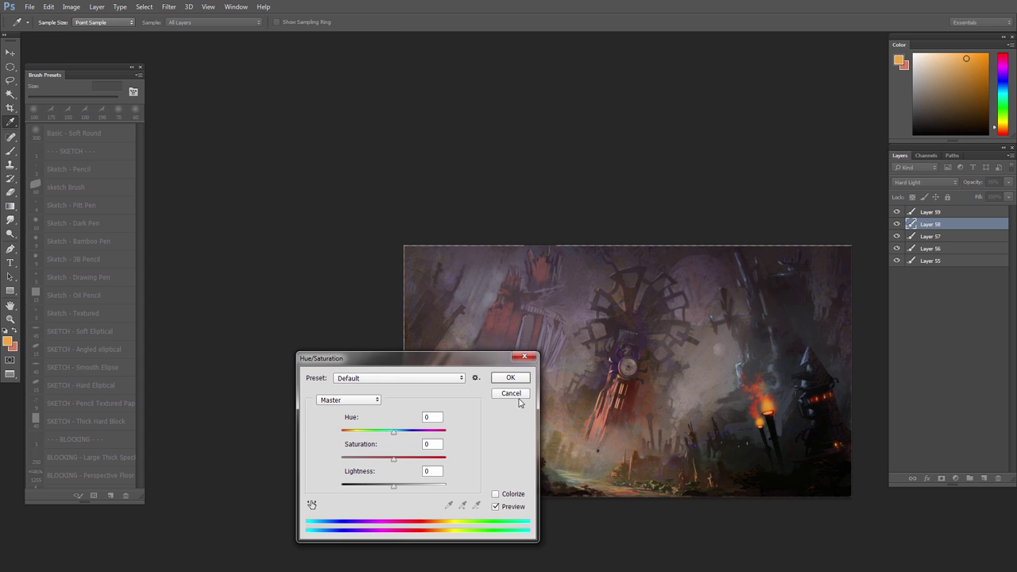
key(Escape)
key(e)
Step: Shift the chimney glow toward a deeper red by adjusting its hue and saturation
key(ctrl+u)
drag(392, 487, 416, 487)
text(0)
drag(392, 432, 413, 459)
click(511, 379)
mouse_move(751, 432)
mouse_down()
mouse_move(721, 403)
mouse_move(764, 415)
mouse_up()
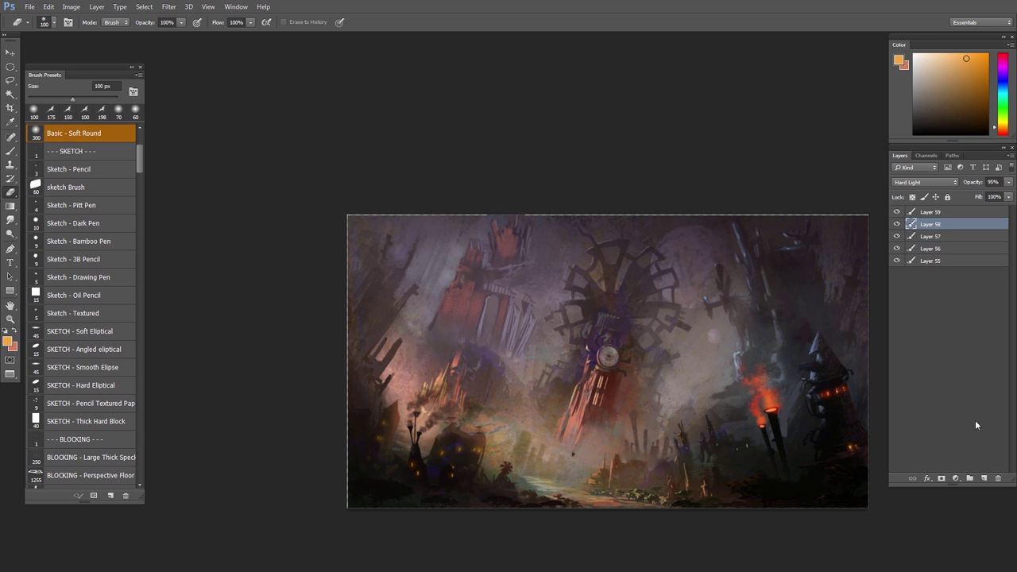
Step: Add a new layer above the glow layer and choose the FX - Clouds 4 brush
click(984, 478)
key(b)
right_click(638, 330)
drag(771, 512, 762, 543)
double_click(700, 422)
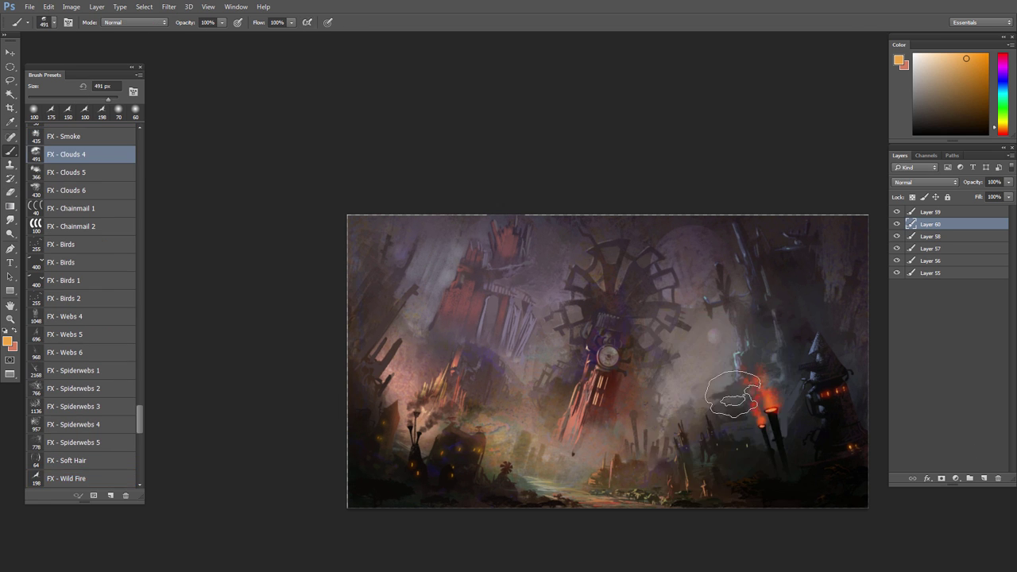
Step: Sample near-black and paint dark smoke puffs above the chimney flames, reducing the brush to 125 px
alt+click(774, 424)
key(bracketleft)
key(bracketleft)
drag(756, 374, 751, 348)
key(bracketleft)
key(bracketleft)
key(bracketleft)
key(bracketleft)
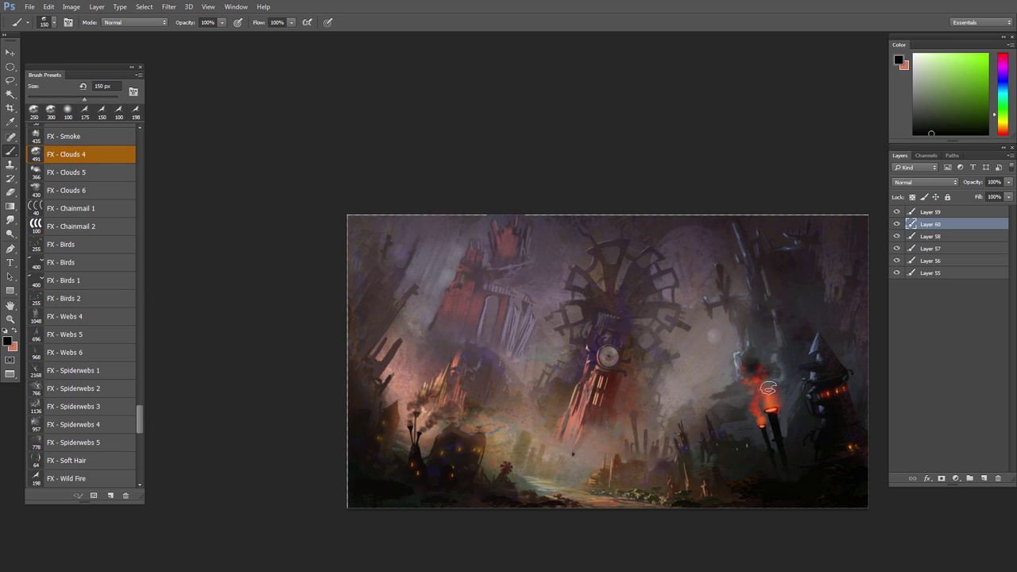
key(bracketleft)
Step: Bring the smoke layer to the top and paint more dark smoke over and above the flames, varying the brush from 100 to 300 px
key(ctrl+bracketright)
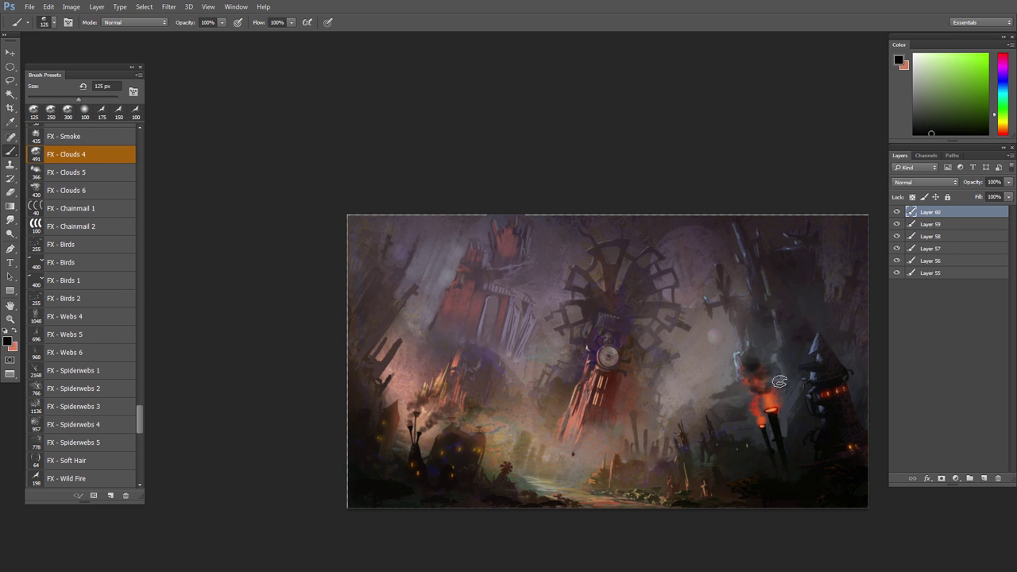
key(bracketleft)
key(bracketleft)
key(bracketleft)
key(bracketleft)
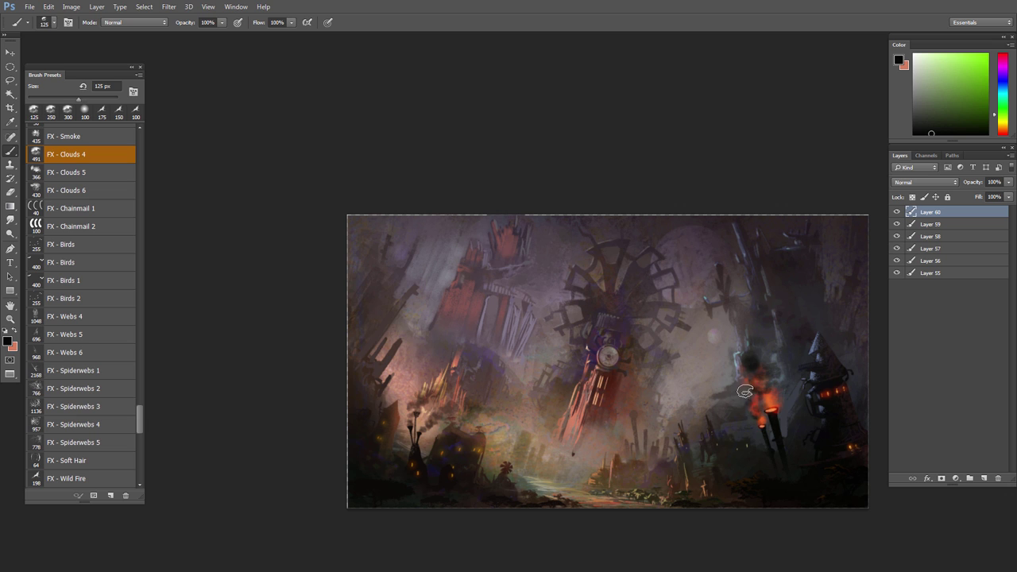
key(bracketright)
key(bracketright)
key(bracketright)
key(bracketright)
key(bracketright)
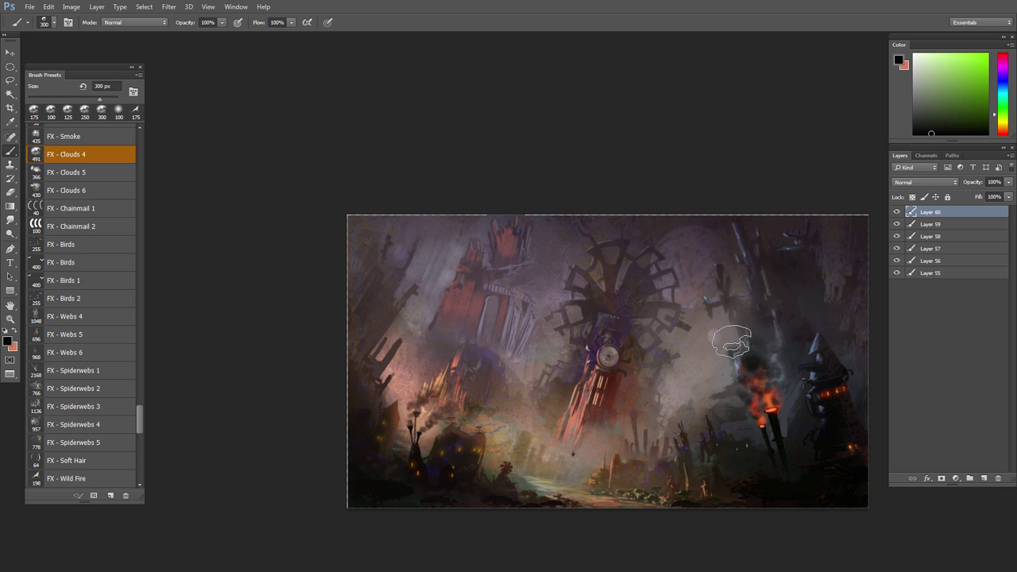
Step: Extend the smoke above the chimneys and soften its edges with the Basic - Soft Round eraser at 300 px
key(e)
key(bracketright)
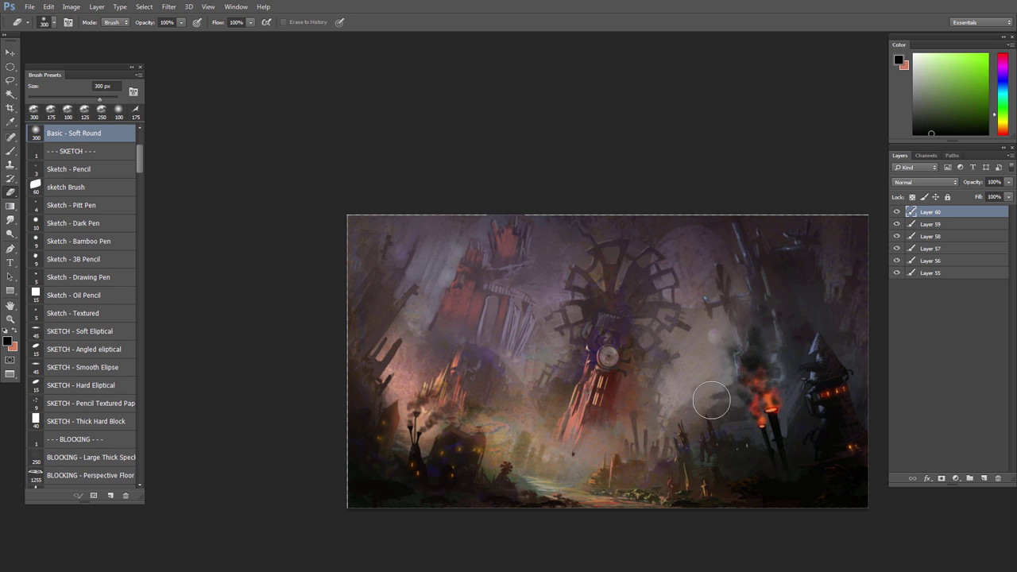
key(b)
key(e)
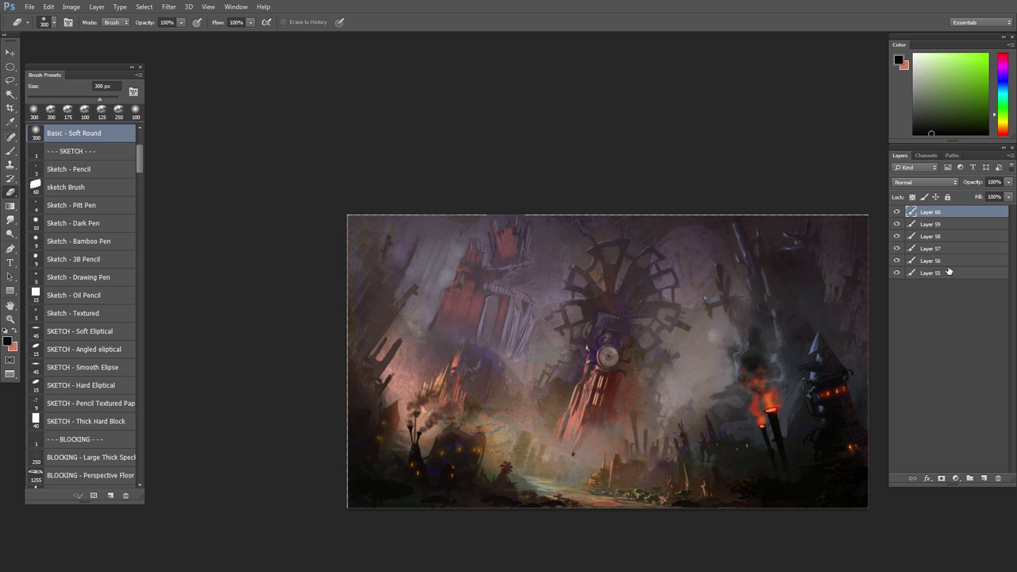
Step: Set the smoke layer to Overlay and adjust it with Hue/Saturation, using hue -91 and raised saturation and lightness
click(925, 182)
click(908, 294)
key(ctrl+u)
drag(394, 486, 432, 462)
drag(394, 433, 361, 434)
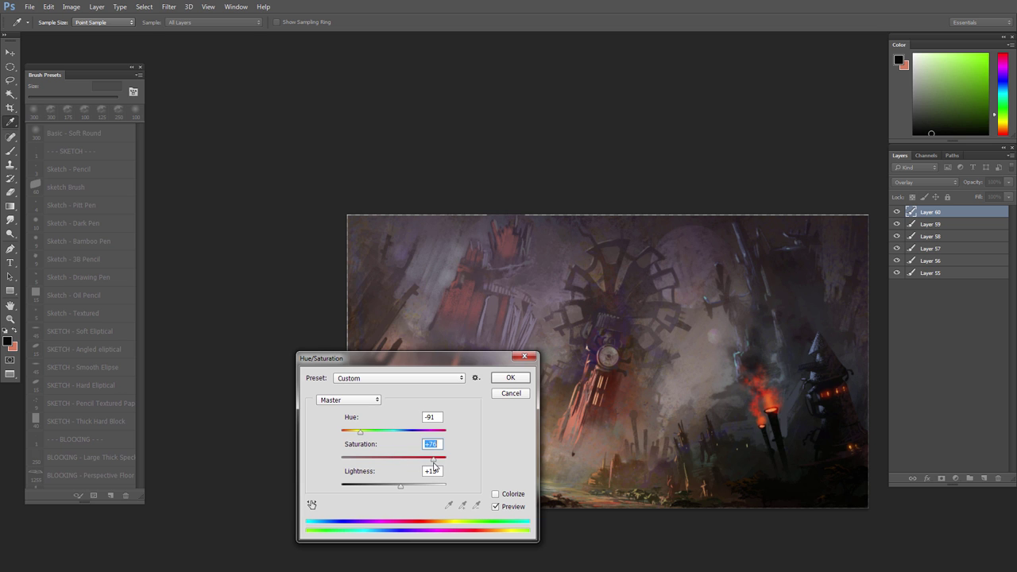
key(Up)
key(Up)
key(Up)
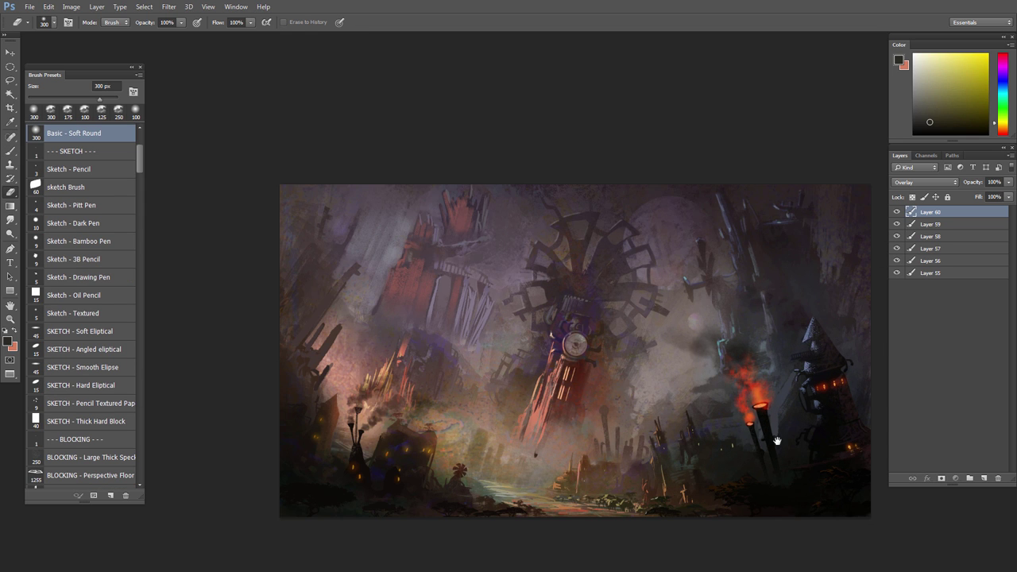
Step: Scale down the chimneys together with their openings, glow, flames and smoke, and place them lower beside the dark tower
key(ctrl+minus)
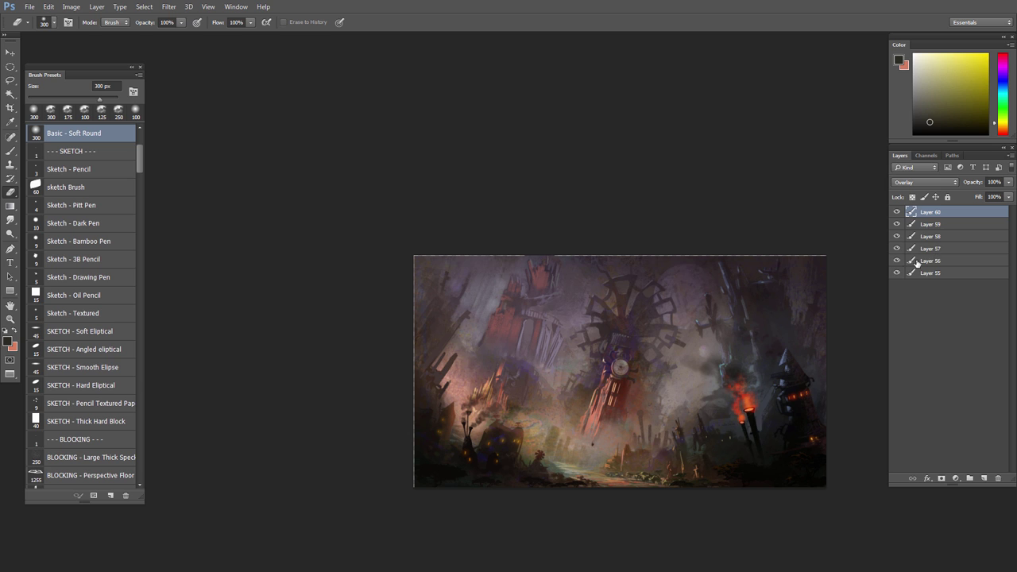
shift+click(925, 261)
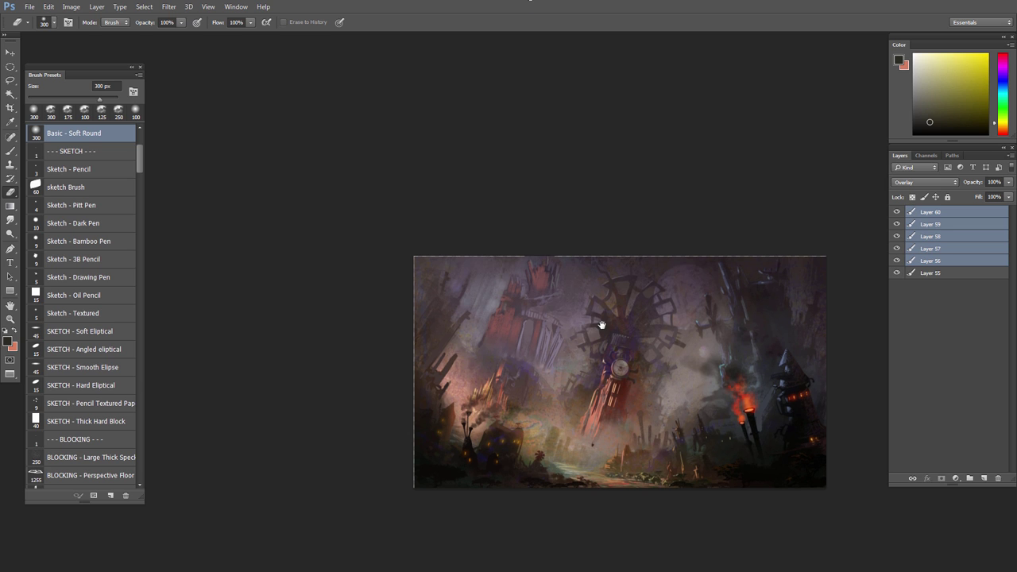
key(ctrl+t)
drag(636, 318, 672, 373)
key(Return)
key(e)
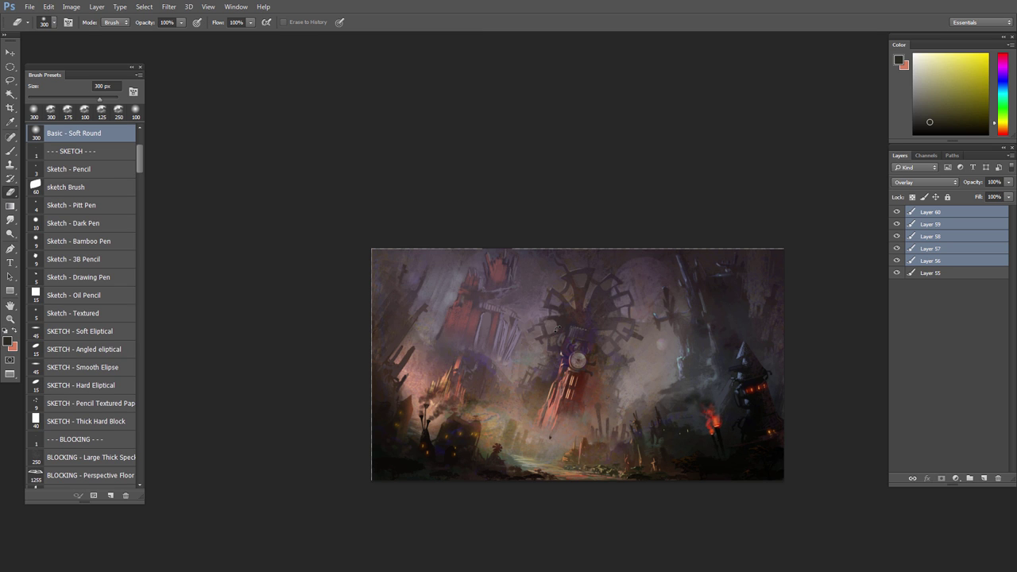
Step: Add a layer beneath the chimneys and paint soft dark cyan-grey haze behind them with FX - Clouds 4 at 300 px, blending it with the eraser
click(930, 212)
click(897, 261)
click(930, 273)
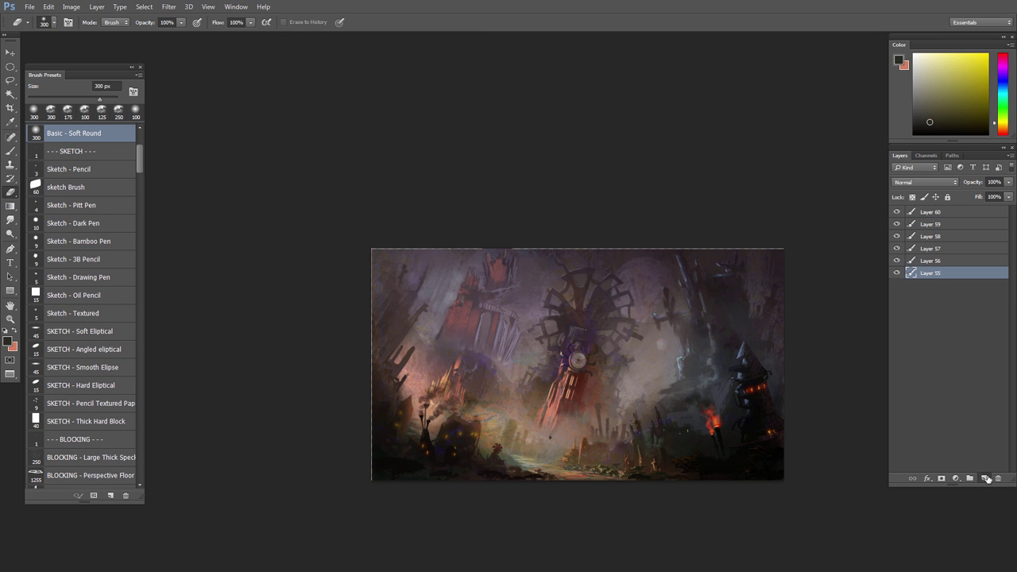
click(983, 478)
key(b)
alt+click(694, 415)
click(1002, 94)
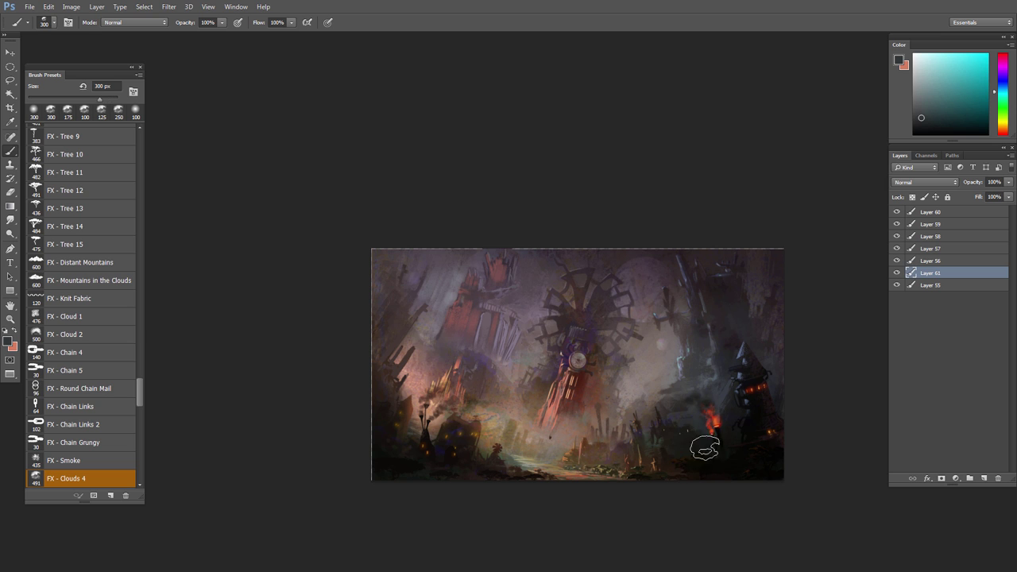
key(e)
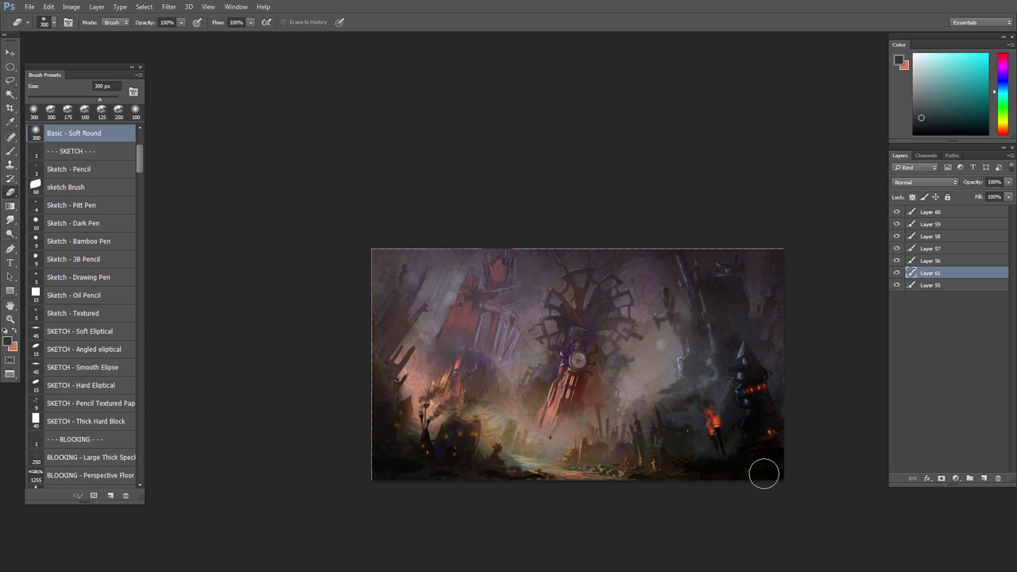
key(b)
key(e)
Step: Adjust the chimney openings layer with Hue/Saturation to hue +21, saturation +70 and lightness -37
click(921, 247)
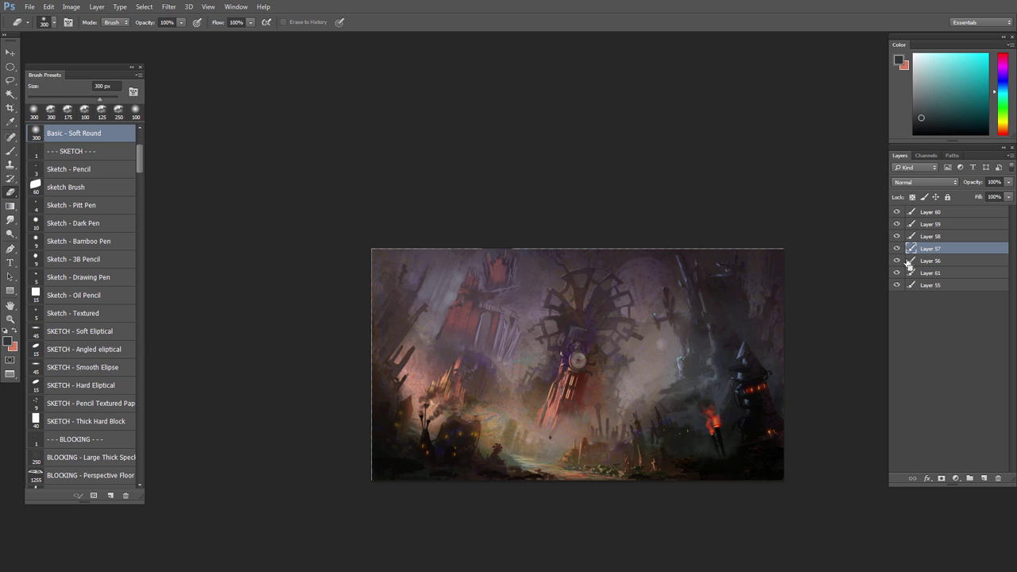
key(ctrl+u)
drag(393, 486, 436, 459)
drag(393, 431, 405, 436)
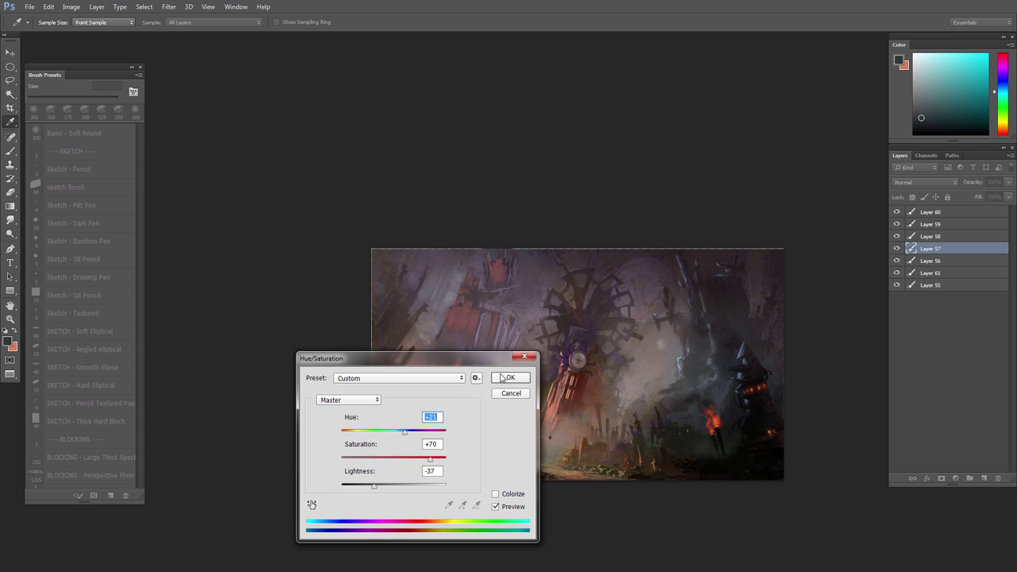
click(503, 378)
Step: Flip the canvas horizontally and check the values on a desaturated merged copy, deleting the copy and flipping the canvas back
scroll(629, 444, up, 1)
drag(630, 444, 595, 435)
key(F2)
click(928, 213)
key(ctrl+shift+c)
key(ctrl+v)
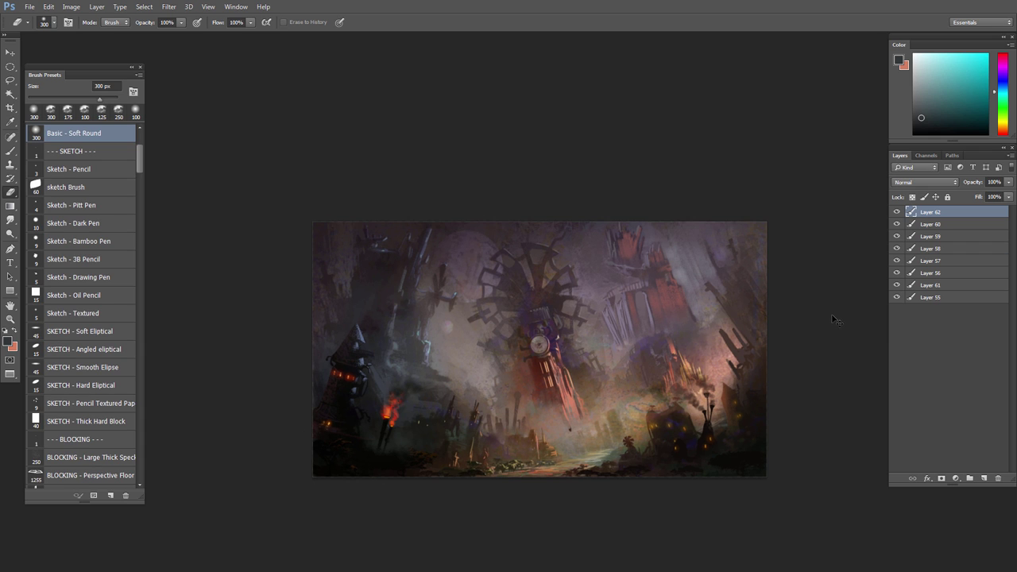
key(ctrl+shift+u)
drag(523, 429, 491, 398)
click(998, 478)
key(F2)
drag(501, 358, 532, 365)
Step: Paint orange openings on the tops of the three chimneys beside the dark house with the PASTEL - Very Dry Rub brush
click(896, 275)
click(896, 274)
click(896, 262)
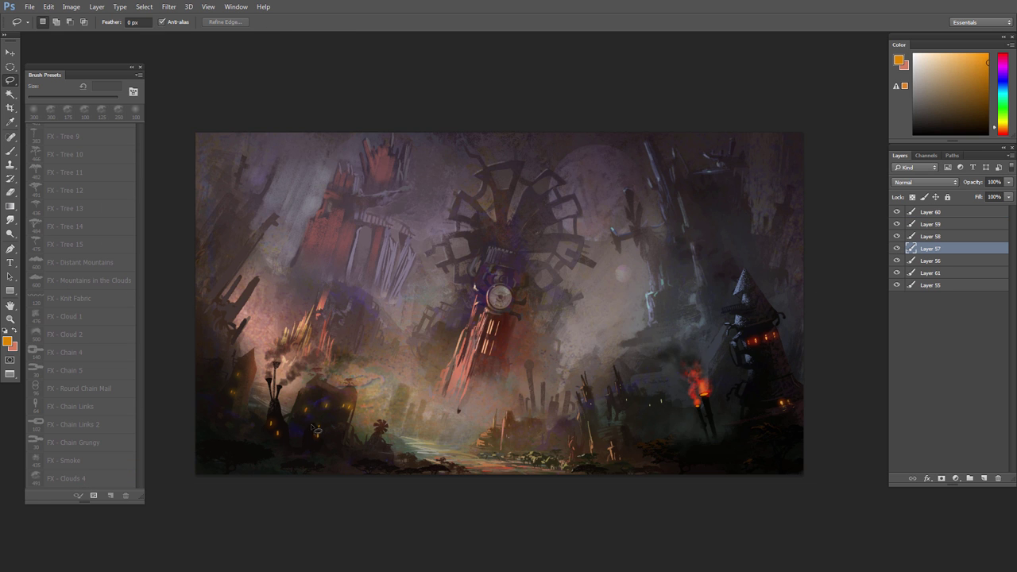
drag(253, 370, 318, 418)
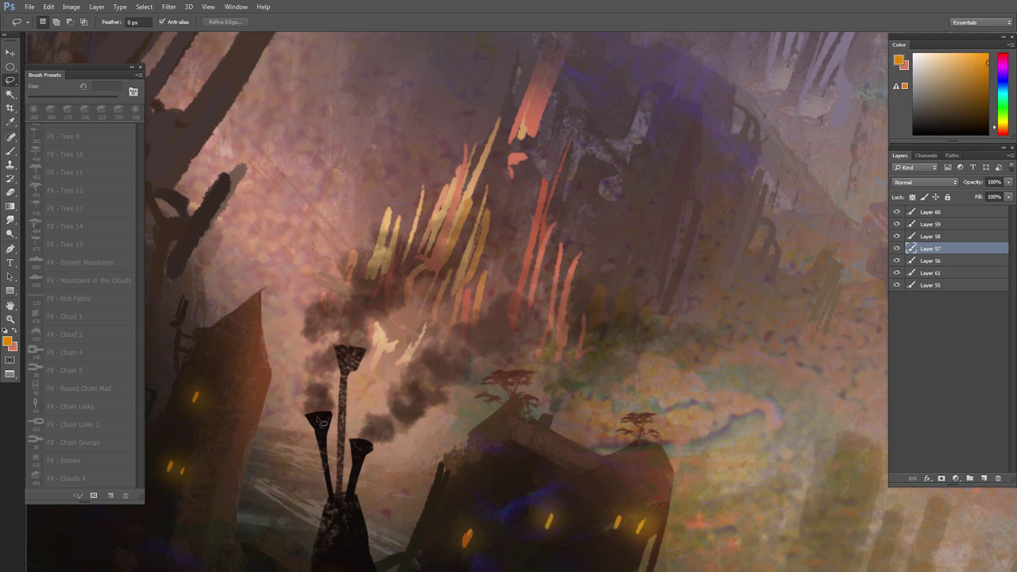
key(b)
right_click(357, 450)
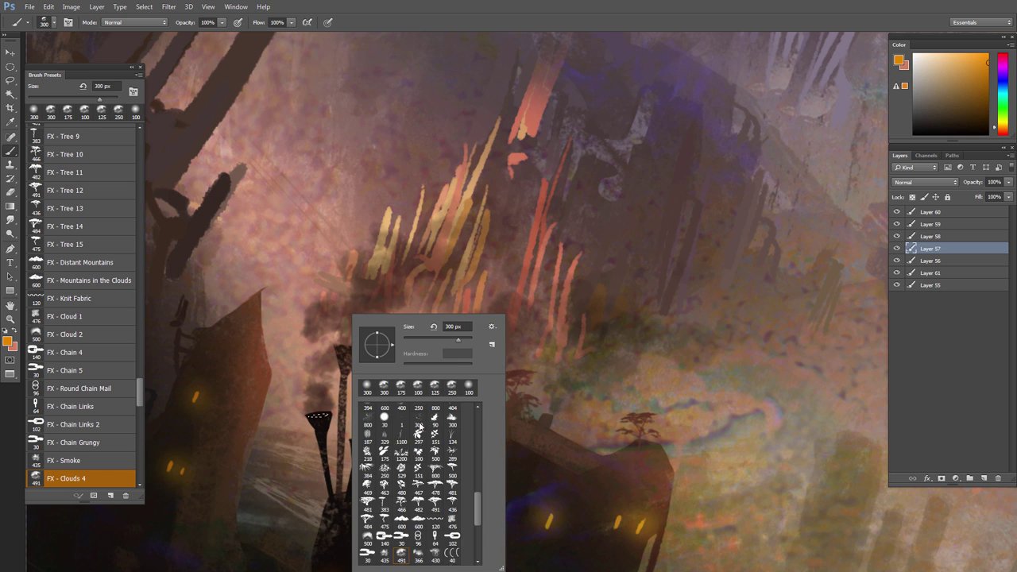
scroll(484, 407, down, 1)
drag(476, 432, 477, 457)
click(420, 491)
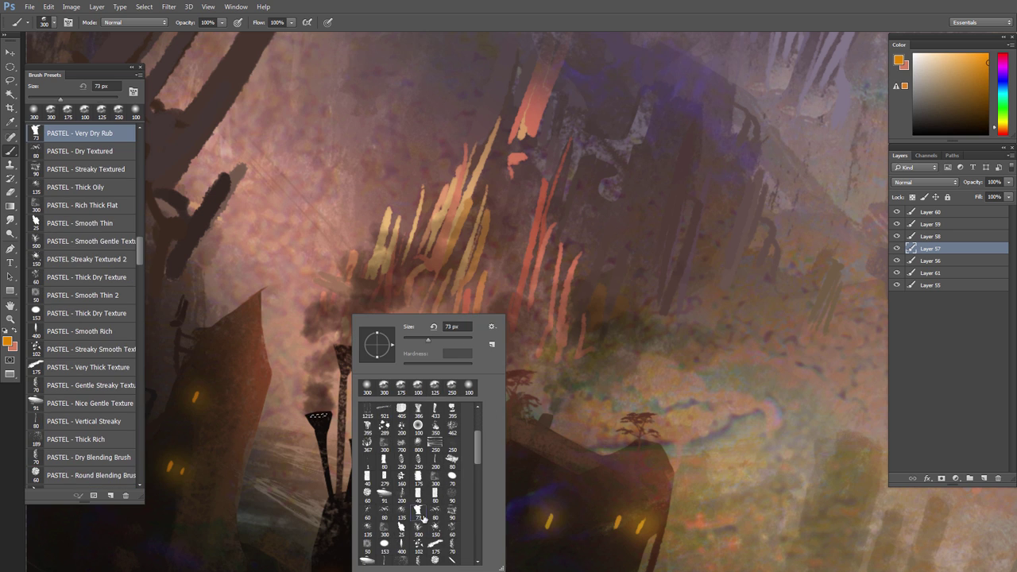
drag(356, 436, 331, 425)
drag(407, 460, 358, 413)
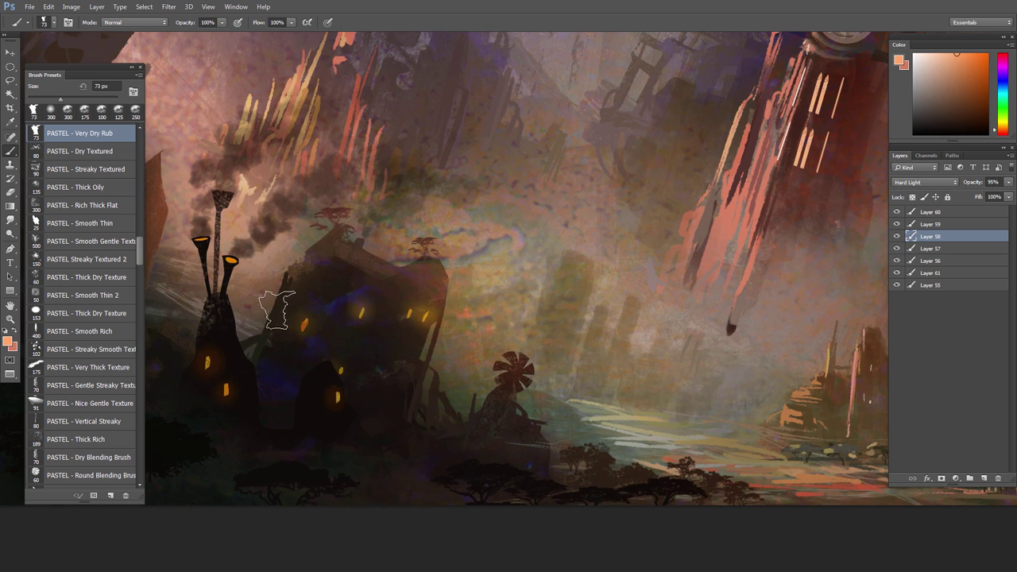
Step: Paint a light-orange glow over the three chimney openings on the Hard Light layer with Basic - Soft Round at 30 px
right_click(279, 303)
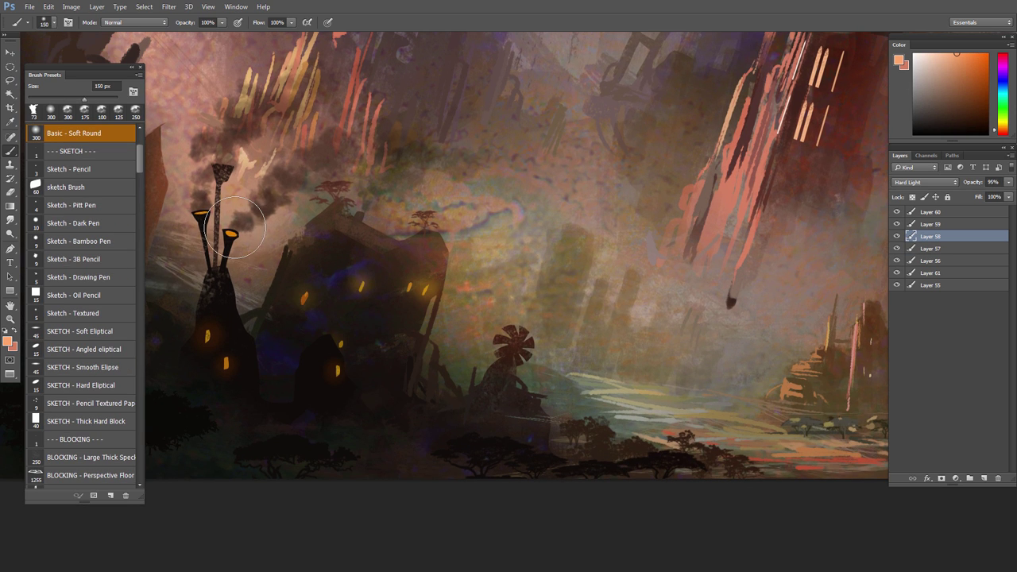
key(bracketleft)
click(203, 209)
click(223, 167)
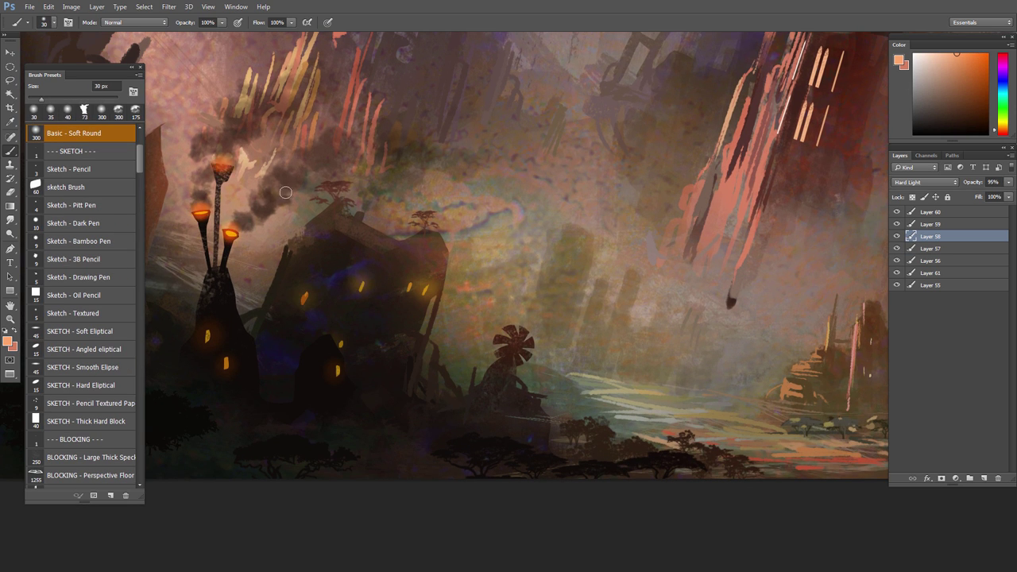
drag(281, 238, 211, 239)
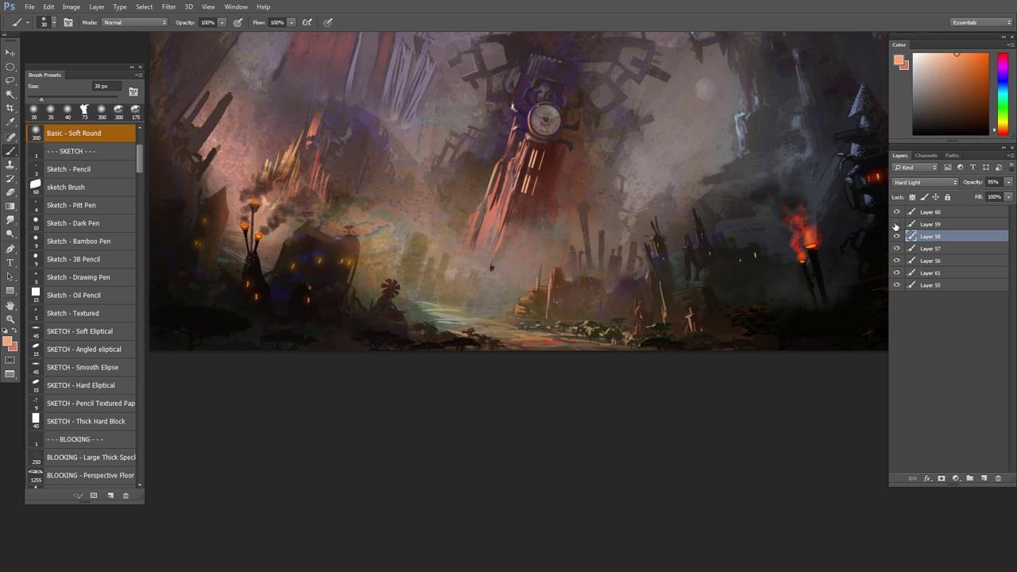
Step: Paint orange flames above the three chimneys on the Hard Light Layer 59 with FX - Wild Fire, reducing the brush to 125 px
alt+click(898, 224)
alt+click(804, 225)
alt+click(897, 224)
click(931, 225)
right_click(569, 284)
scroll(111, 282, down, 15)
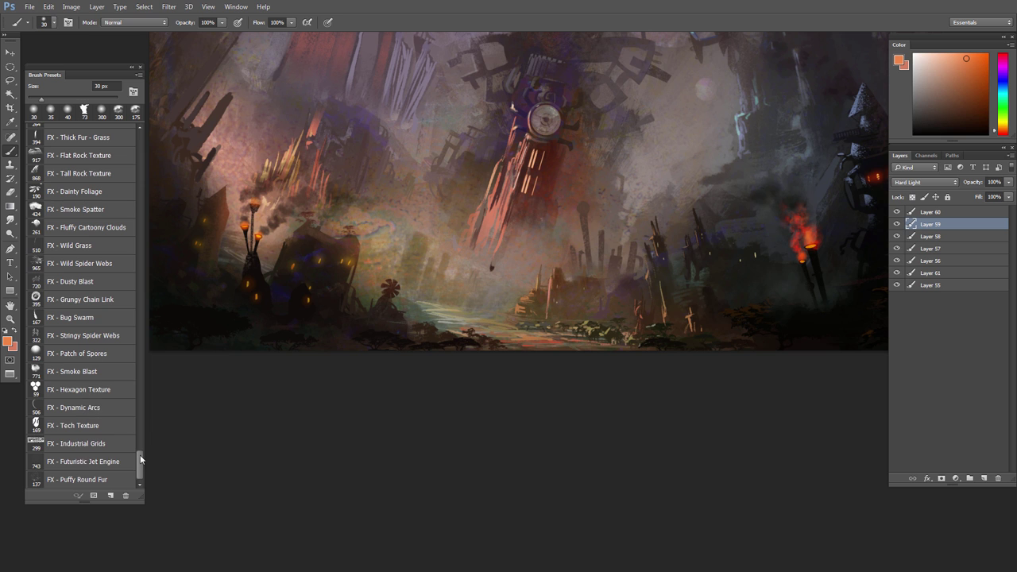
drag(140, 459, 143, 431)
click(83, 206)
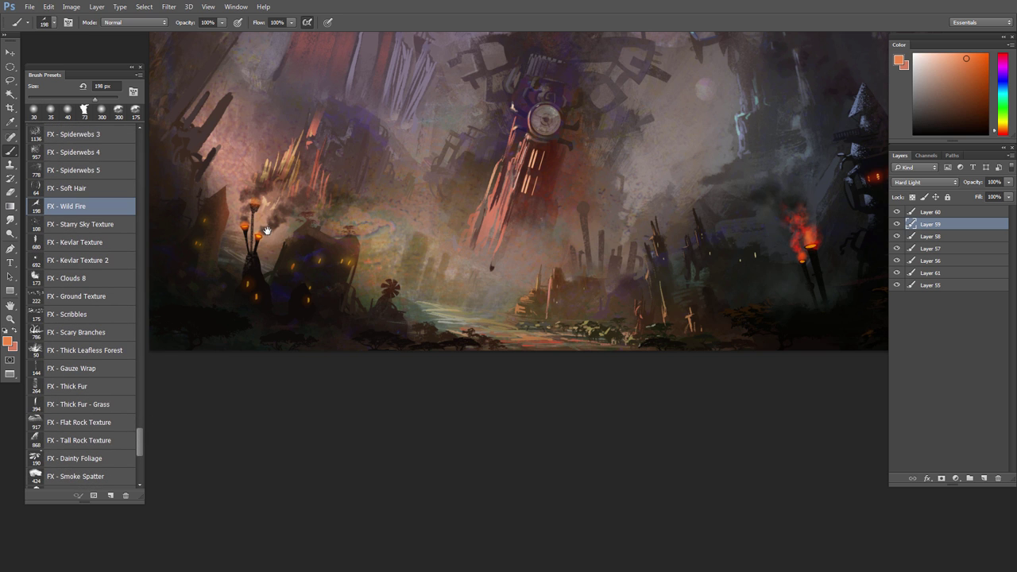
mouse_move(267, 230)
mouse_down()
mouse_move(267, 187)
mouse_move(251, 211)
mouse_move(270, 197)
mouse_move(247, 214)
mouse_up()
key(bracketleft)
key(bracketleft)
key(bracketleft)
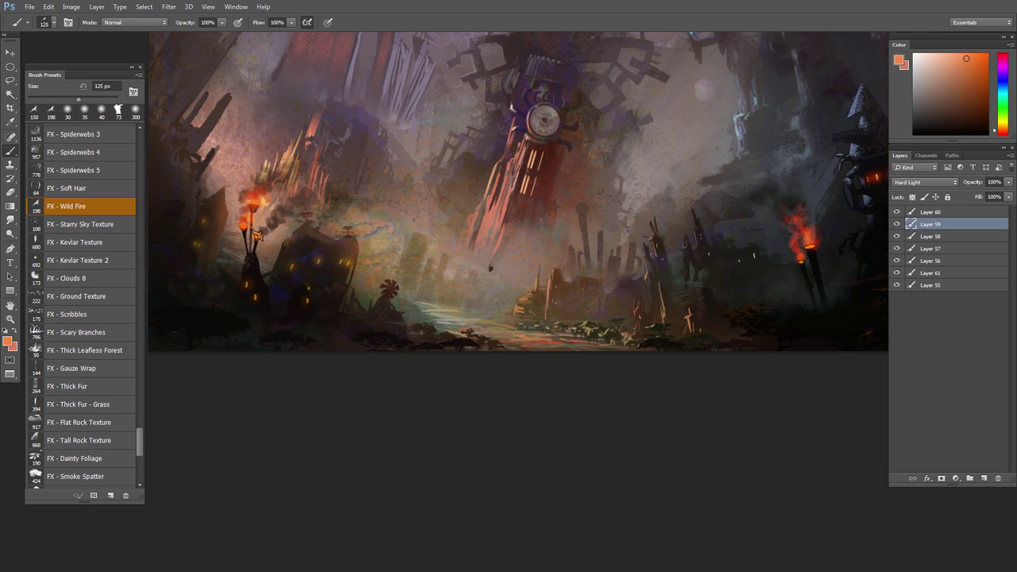
click(257, 236)
drag(400, 293, 374, 294)
drag(523, 320, 496, 412)
drag(508, 390, 483, 390)
drag(498, 358, 524, 368)
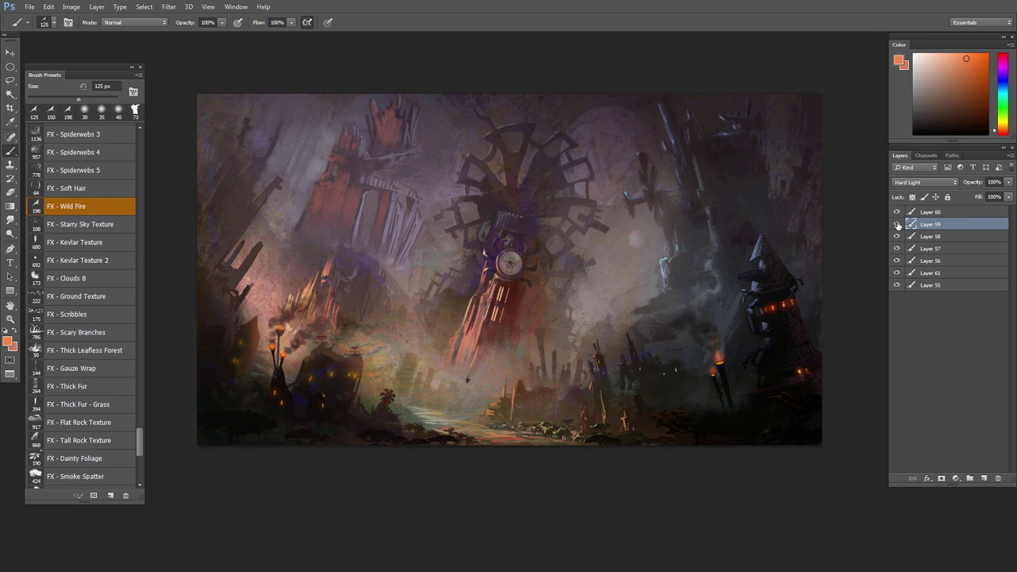
Step: Select the flames above the three chimneys and shift their hue toward yellow-orange with Hue/Saturation, clearing the selection
key(l)
mouse_move(251, 329)
mouse_down()
mouse_move(302, 317)
mouse_move(254, 342)
mouse_up()
key(ctrl+u)
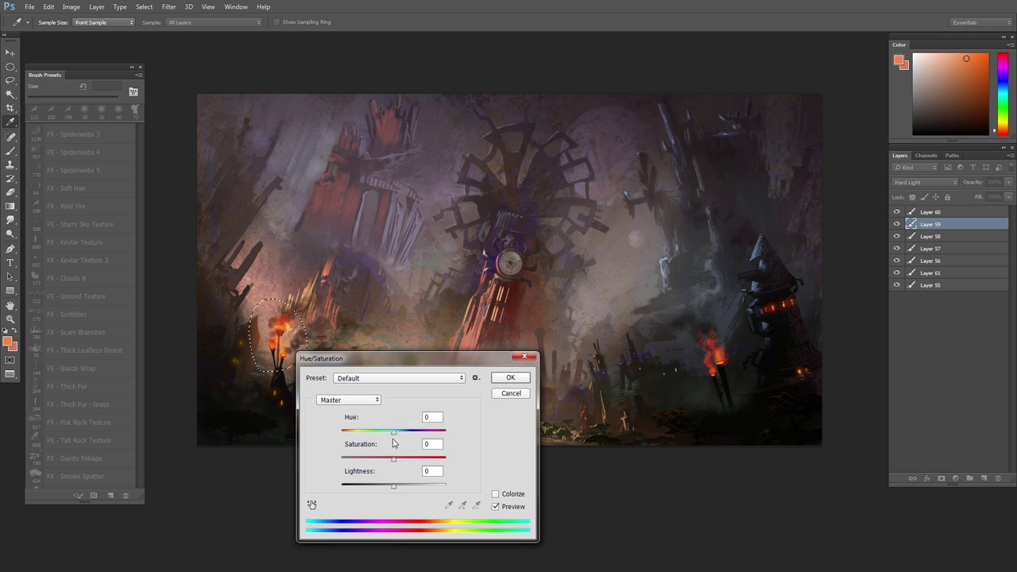
drag(394, 434, 400, 435)
click(503, 378)
key(ctrl+d)
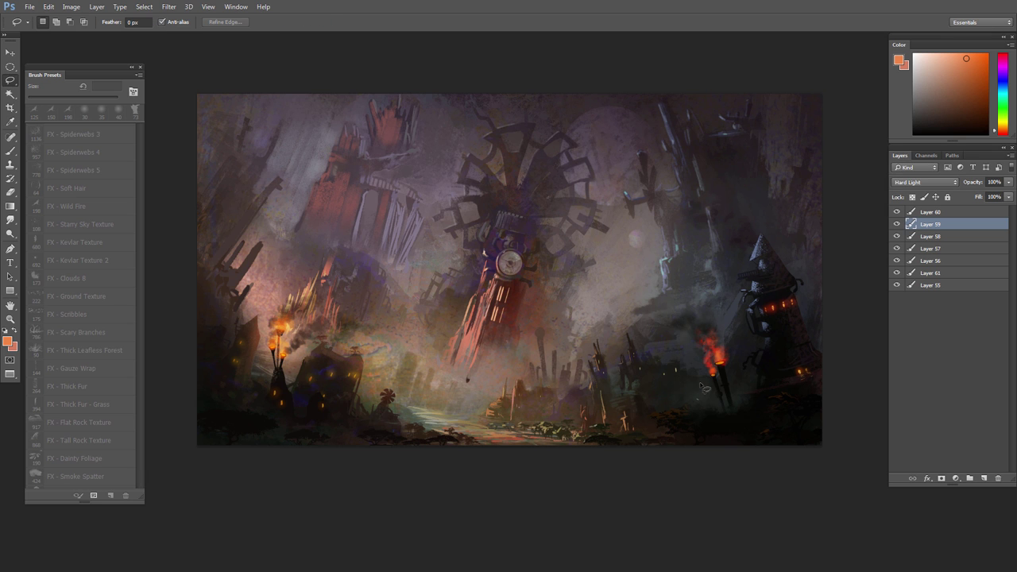
Step: Select the flames of the chimneys beside the dark tower and shift their hue slightly toward orange with Hue/Saturation
drag(704, 388, 701, 396)
key(ctrl+u)
drag(393, 432, 397, 436)
click(510, 378)
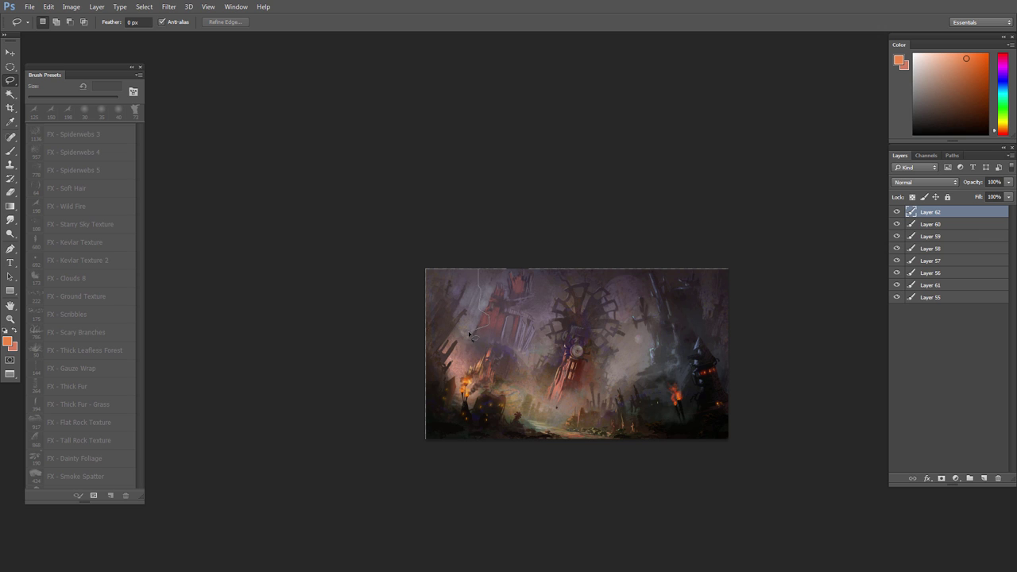
Step: Lasso an irregular tree trunk along the painting's left edge on the new top layer and fill it near-black with PASTEL - Very Dry Rub at 500 px
drag(424, 464, 475, 268)
drag(461, 445, 455, 449)
key(b)
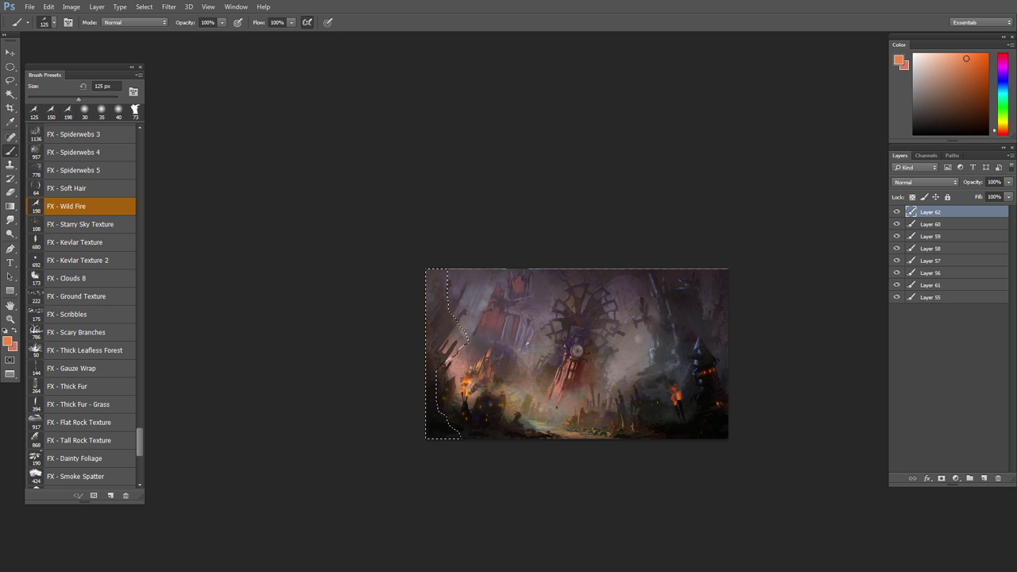
click(989, 133)
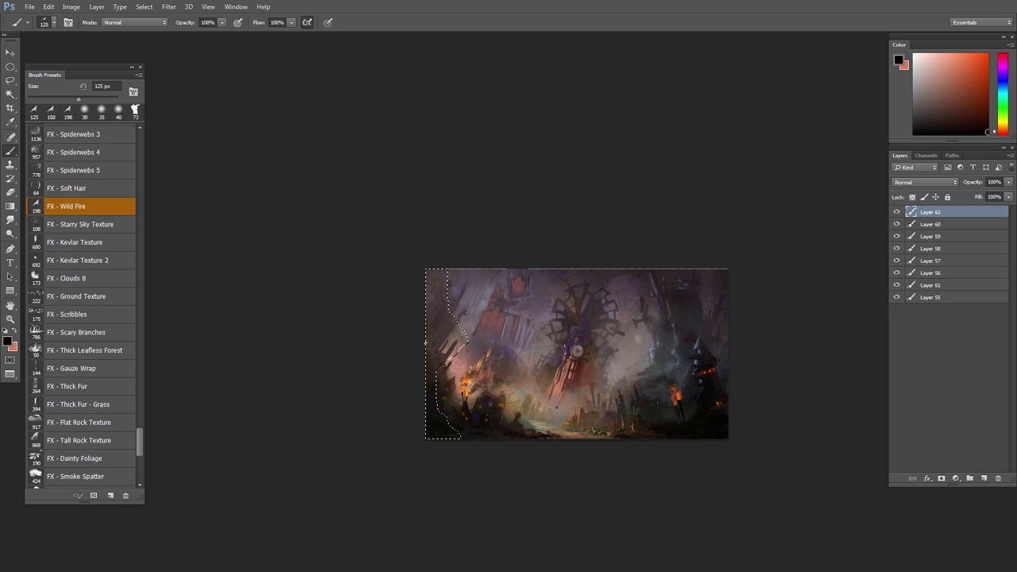
right_click(438, 312)
double_click(556, 386)
key(])
key(])
key(])
key(])
key(])
key(])
key(])
key(])
key(])
key(])
key(])
drag(443, 252, 451, 456)
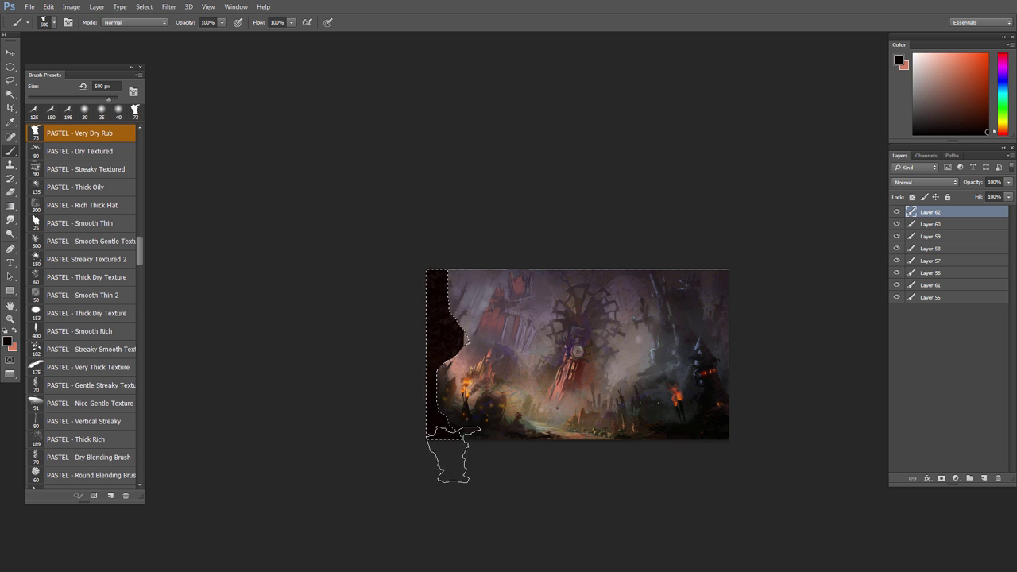
key(ctrl+d)
Step: Lasso diagonal branches and curved limbs along the left trunk and paint them black with the brush at 600 px
alt+click(529, 373)
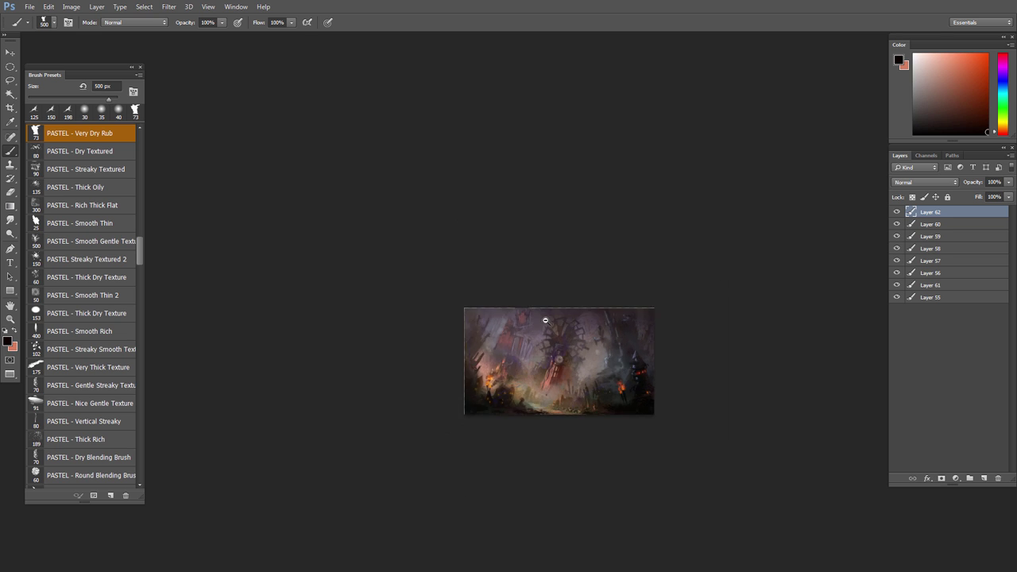
ctrl+click(529, 386)
key(l)
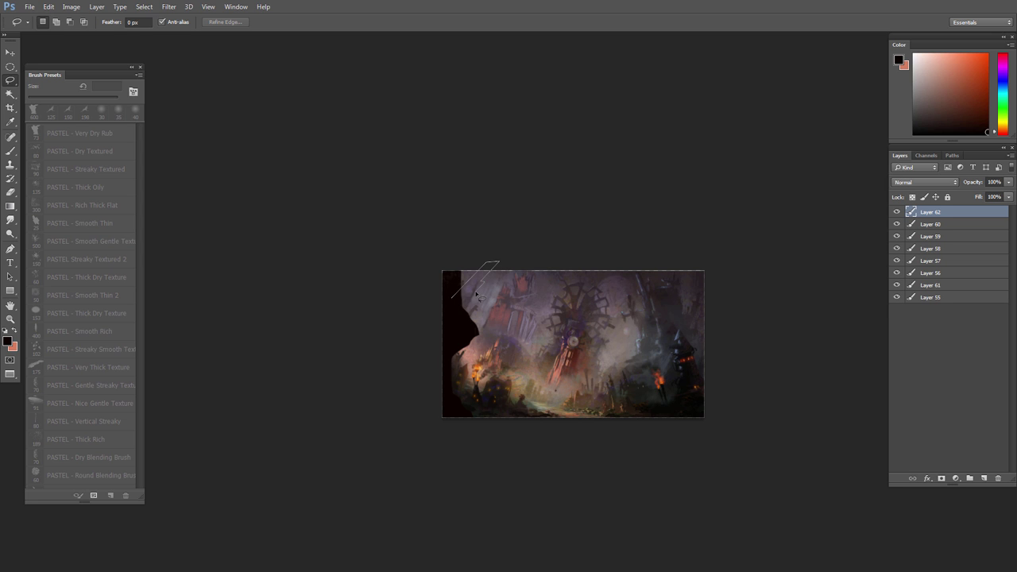
mouse_move(477, 296)
mouse_down()
mouse_move(447, 297)
mouse_move(451, 314)
mouse_up()
key(shift)
scroll(492, 322, up, 3)
mouse_move(433, 434)
mouse_down()
mouse_move(439, 361)
mouse_move(460, 431)
mouse_move(446, 451)
mouse_move(434, 441)
mouse_move(443, 412)
mouse_move(438, 364)
mouse_up()
key(ctrl+z)
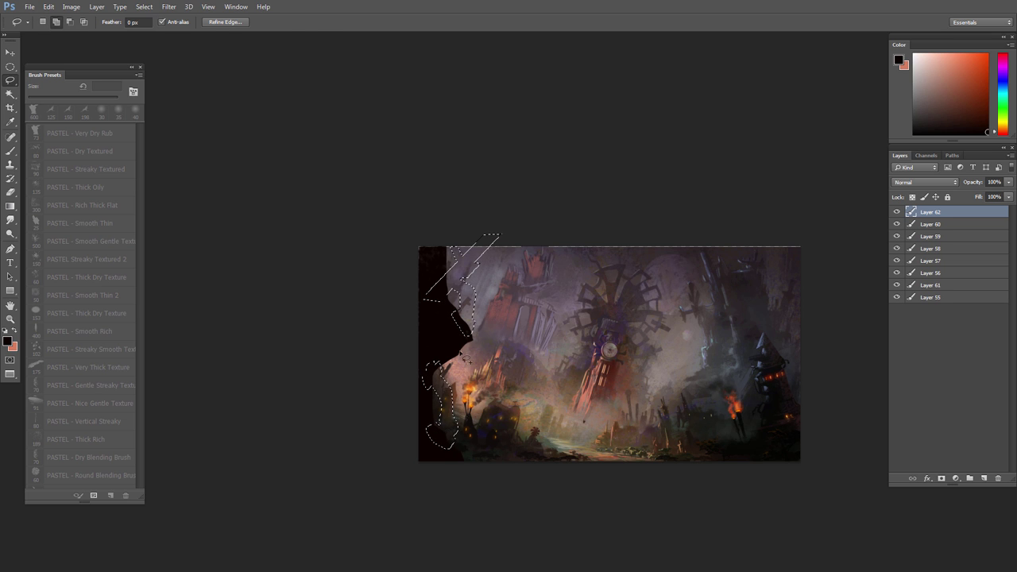
key(b)
mouse_move(447, 456)
mouse_down()
mouse_move(462, 306)
mouse_move(441, 329)
mouse_move(514, 233)
mouse_move(470, 250)
mouse_move(557, 239)
mouse_up()
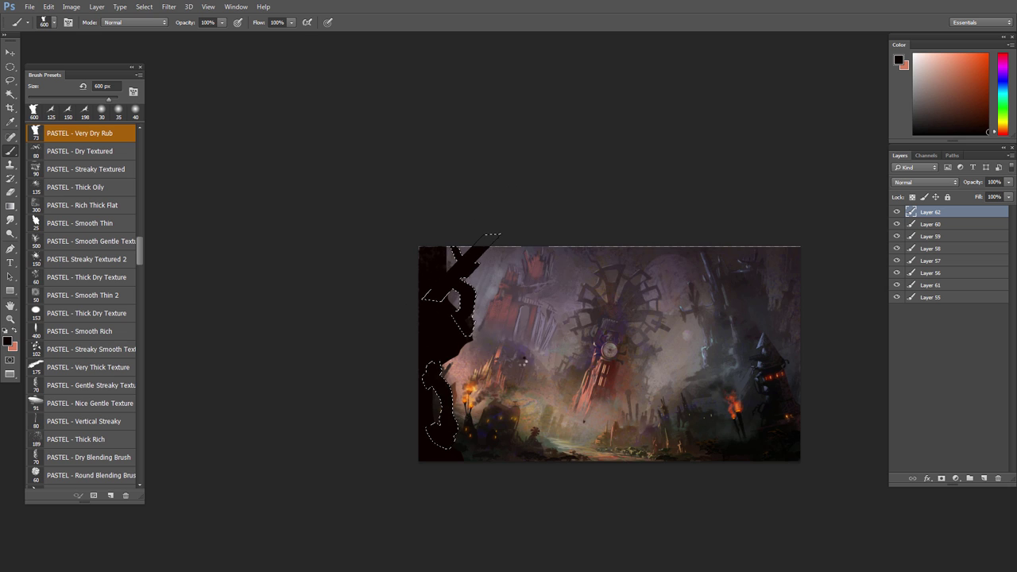
key(ctrl+d)
Step: Lasso a thick bent branch descending from the painting's upper-right edge and fill it with black
mouse_move(523, 363)
mouse_down()
mouse_move(453, 402)
mouse_move(472, 405)
mouse_up()
drag(591, 417, 520, 413)
key(l)
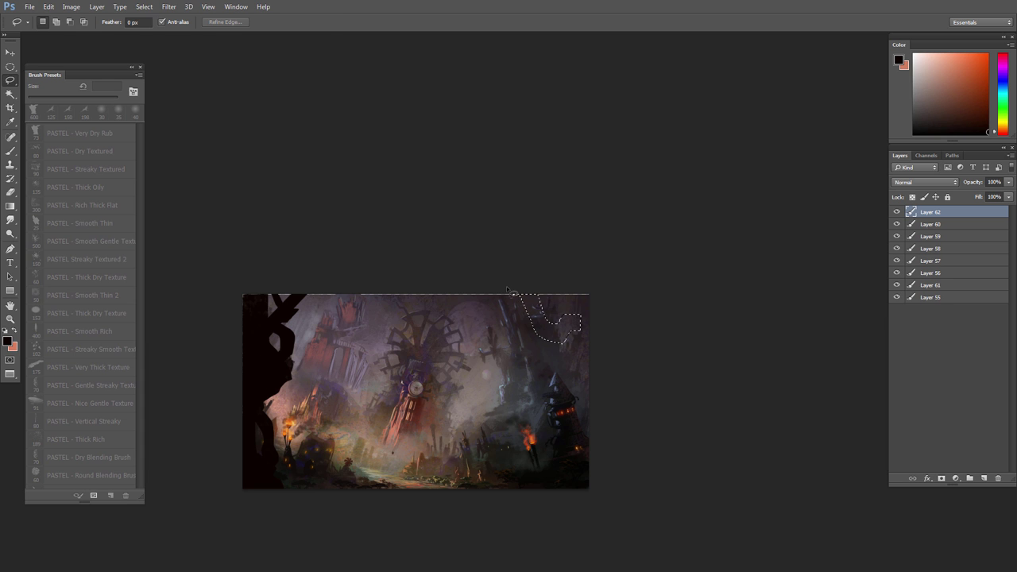
key(b)
mouse_move(597, 355)
mouse_down()
mouse_move(617, 327)
mouse_move(585, 311)
mouse_move(593, 328)
mouse_up()
key(ctrl+d)
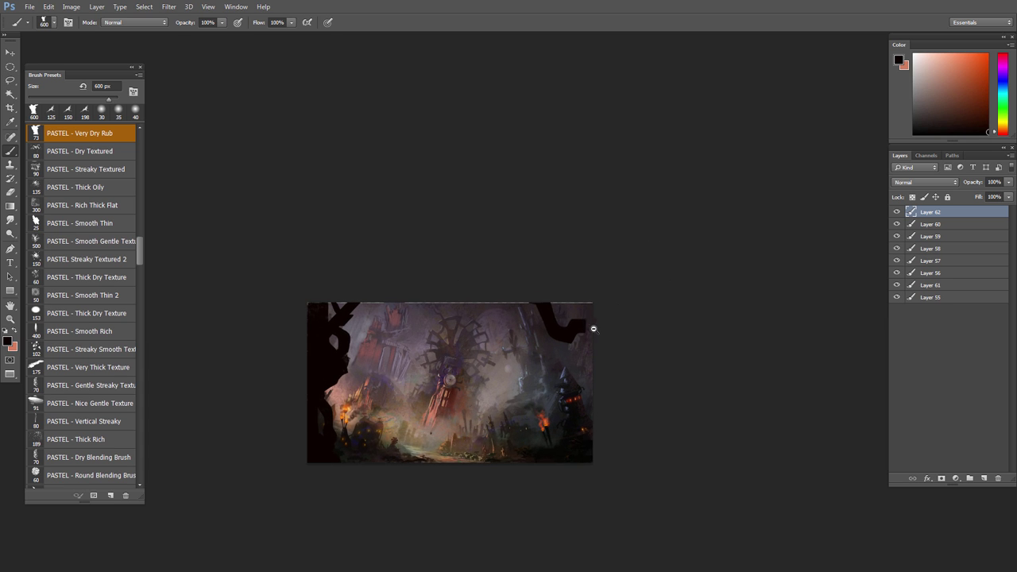
Step: Add a black trunk along the painting's right edge, with a drooping limb and a curved connecting limb on the bent branch
scroll(592, 328, up, 1)
key(l)
drag(553, 288, 567, 293)
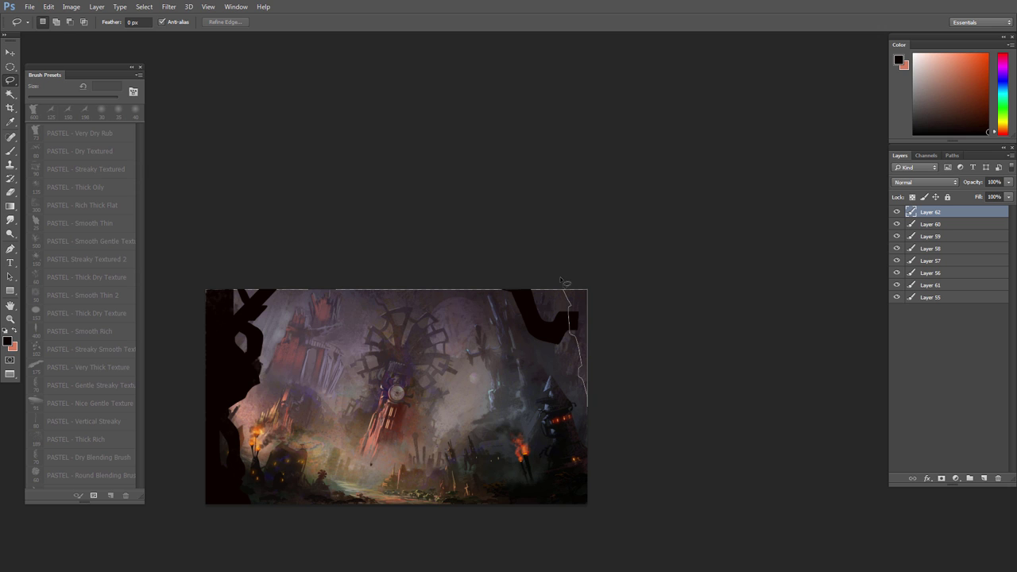
drag(561, 281, 563, 286)
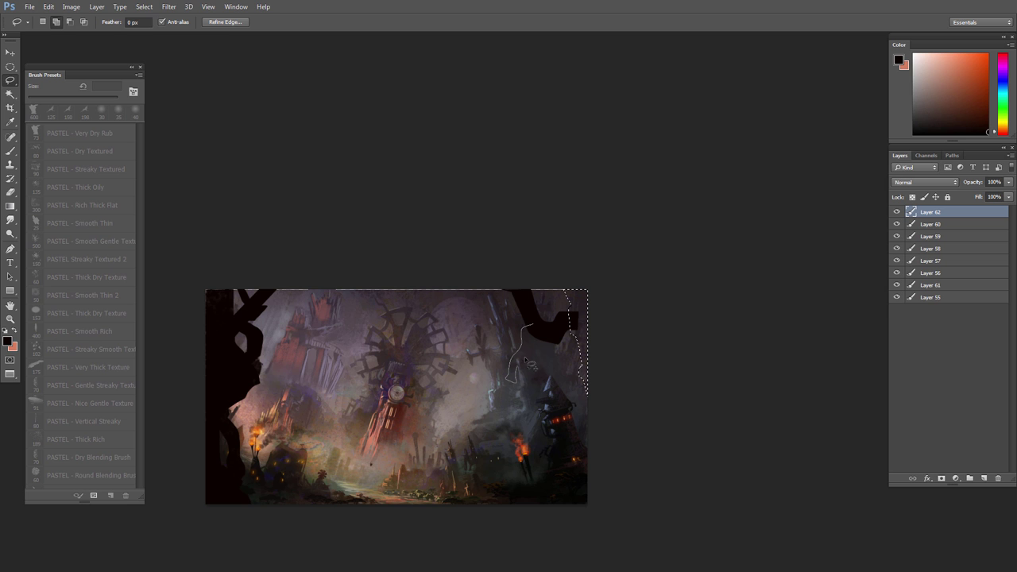
key(b)
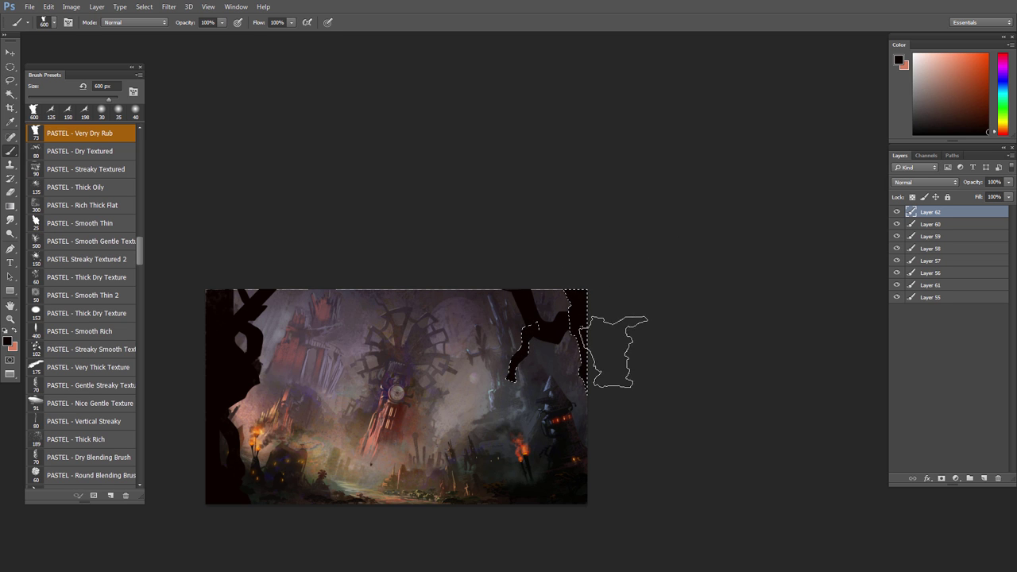
key(l)
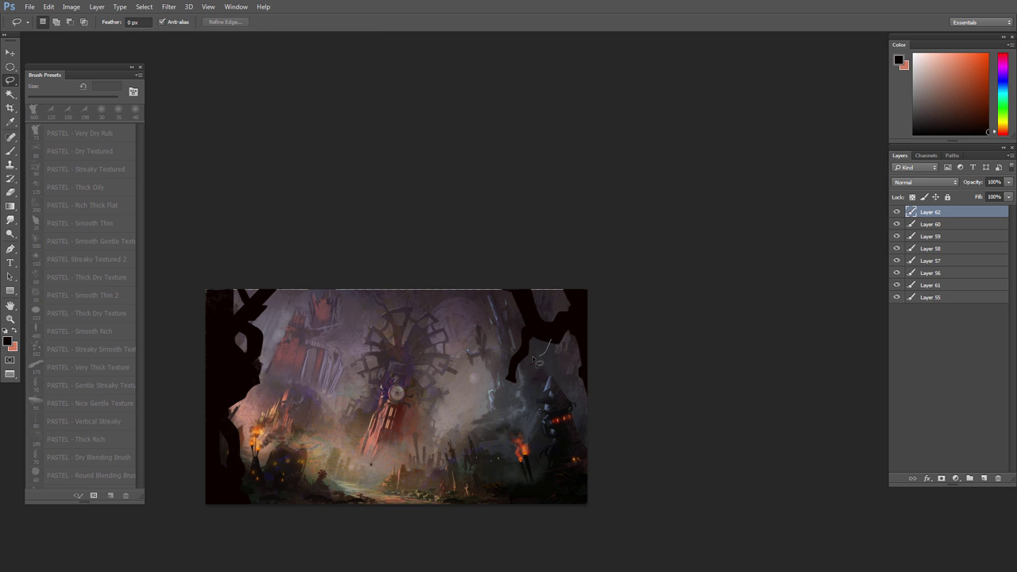
key(b)
mouse_move(534, 351)
mouse_down()
mouse_move(558, 346)
mouse_move(544, 338)
mouse_move(587, 365)
mouse_up()
key(ctrl+d)
Step: Reset the colors to default and fill a ragged lassoed clump with black between the branch and trunk at the painting's upper-right corner
key(d)
key(l)
drag(568, 300, 570, 264)
drag(554, 298, 568, 335)
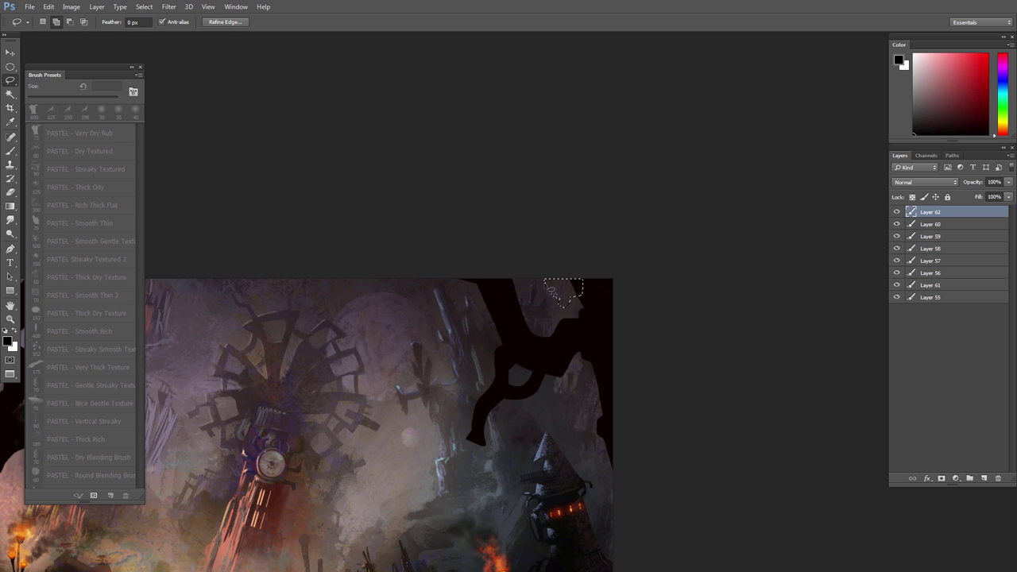
key(b)
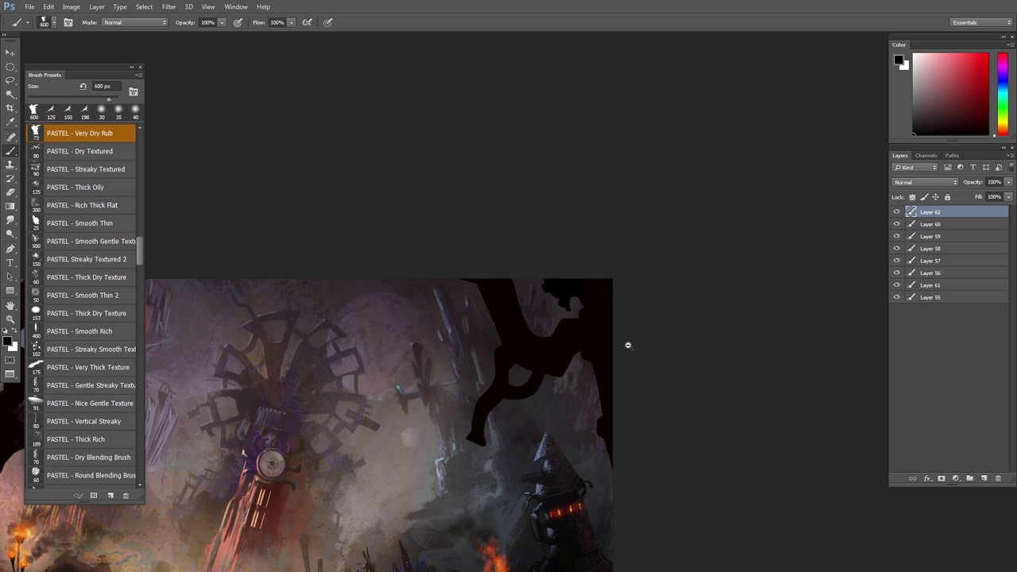
scroll(627, 345, up, 1)
alt+click(604, 287)
drag(584, 290, 531, 292)
key(ctrl+d)
Step: Sample the near-black silhouette color and paint a thin straight branch connecting the looped limb to the right trunk
drag(575, 335, 516, 278)
drag(567, 344, 581, 358)
drag(576, 401, 610, 447)
key(l)
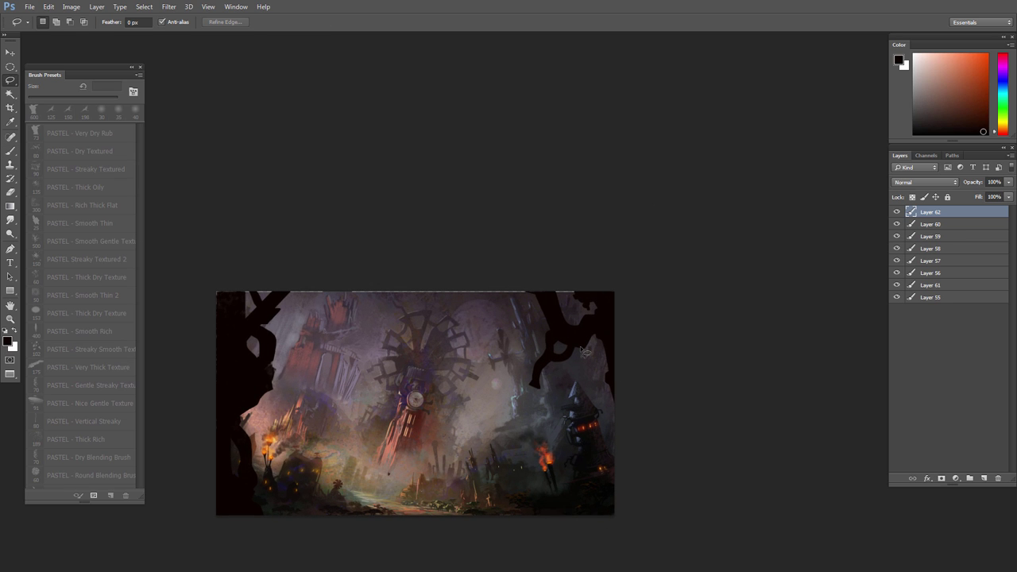
key(b)
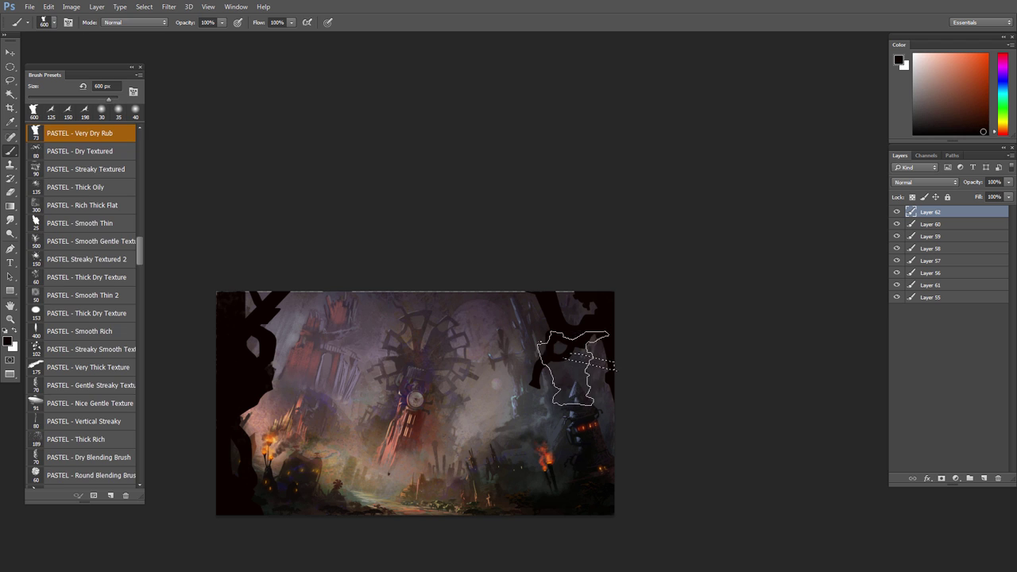
scroll(588, 380, up, 2)
Step: Add small black knots where the thin straight branch meets the looped limb on the right
key(l)
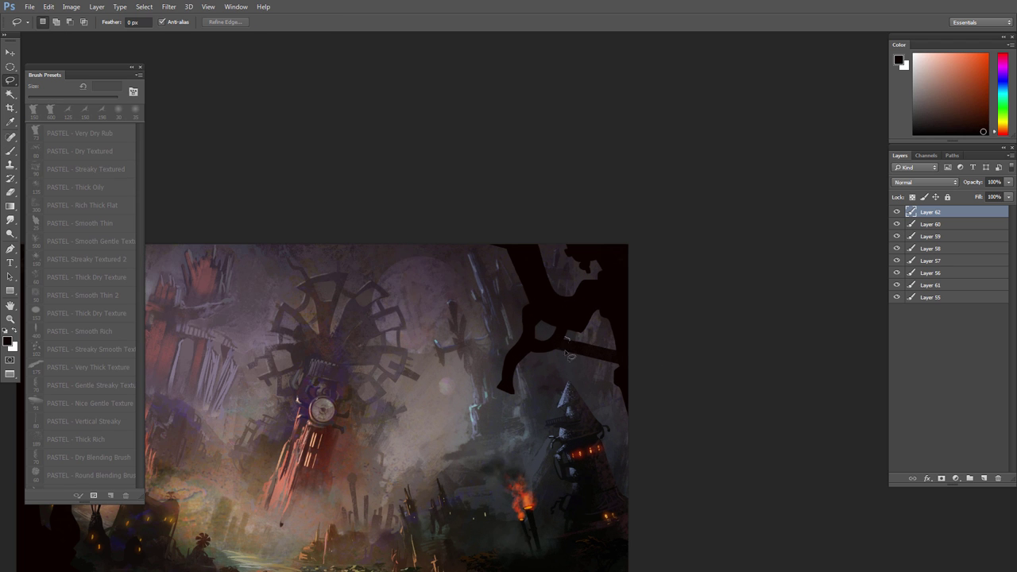
mouse_move(569, 354)
mouse_down()
mouse_move(556, 355)
mouse_move(557, 336)
mouse_up()
scroll(555, 355, up, 2)
key(b)
key(ctrl+d)
key(l)
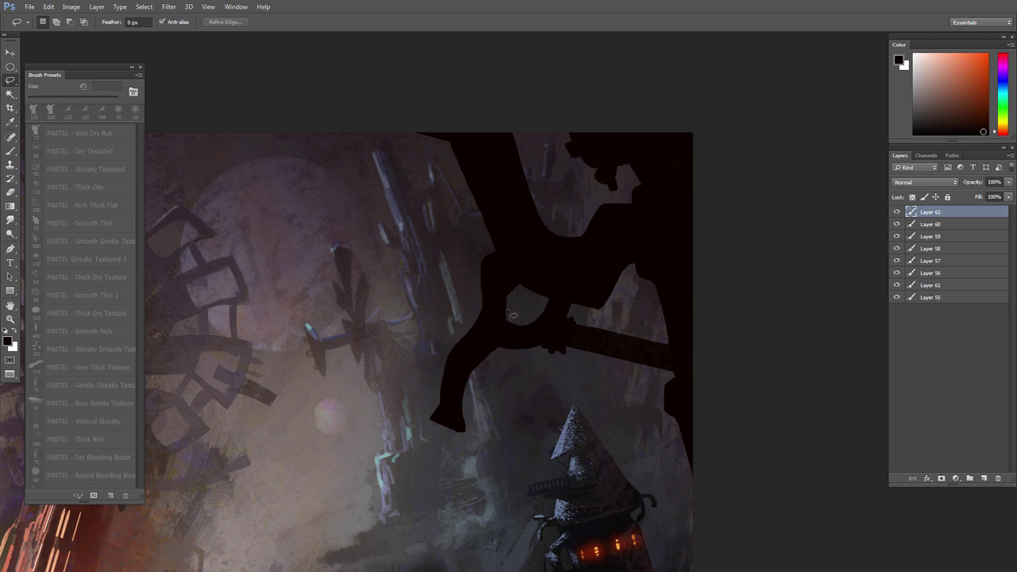
key(b)
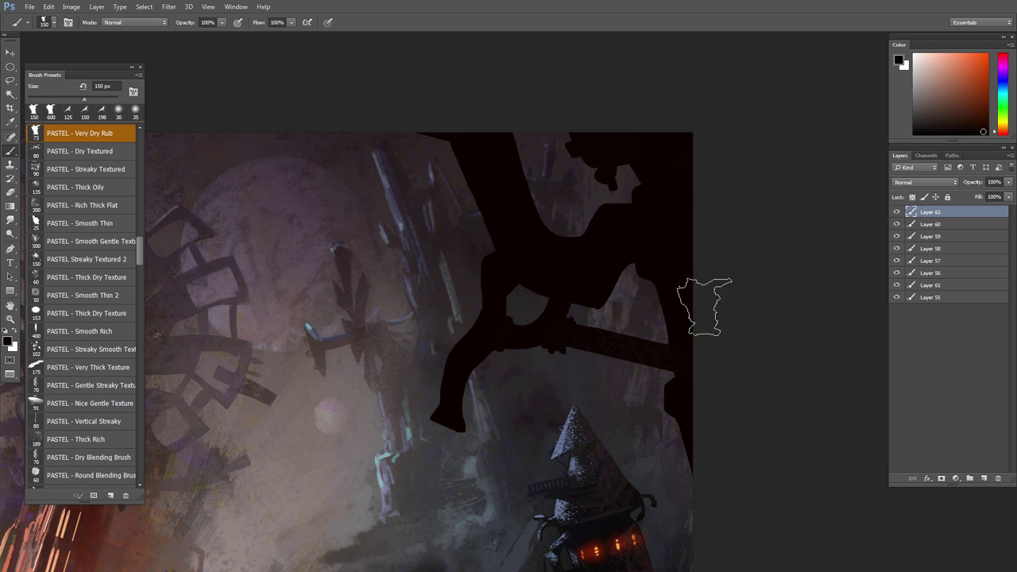
Step: Lasso a narrow collar where the thin branch joins the right trunk and fill it with black
key(l)
drag(678, 381, 674, 340)
key(b)
drag(672, 327, 672, 358)
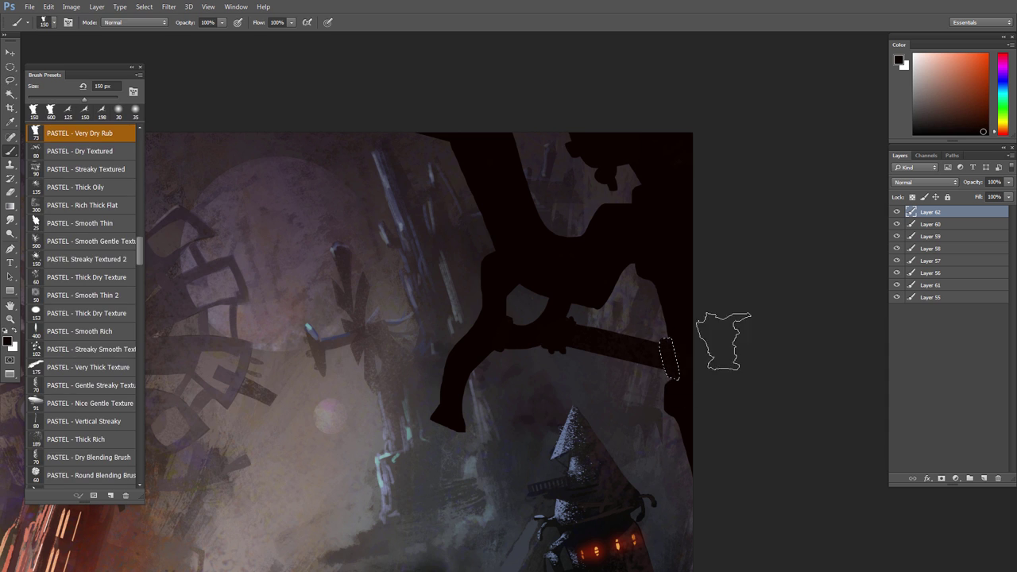
key(ctrl+d)
Step: Lasso a slim bump along the lower edge of the right trunk and fill it with black
key(l)
drag(692, 406, 633, 351)
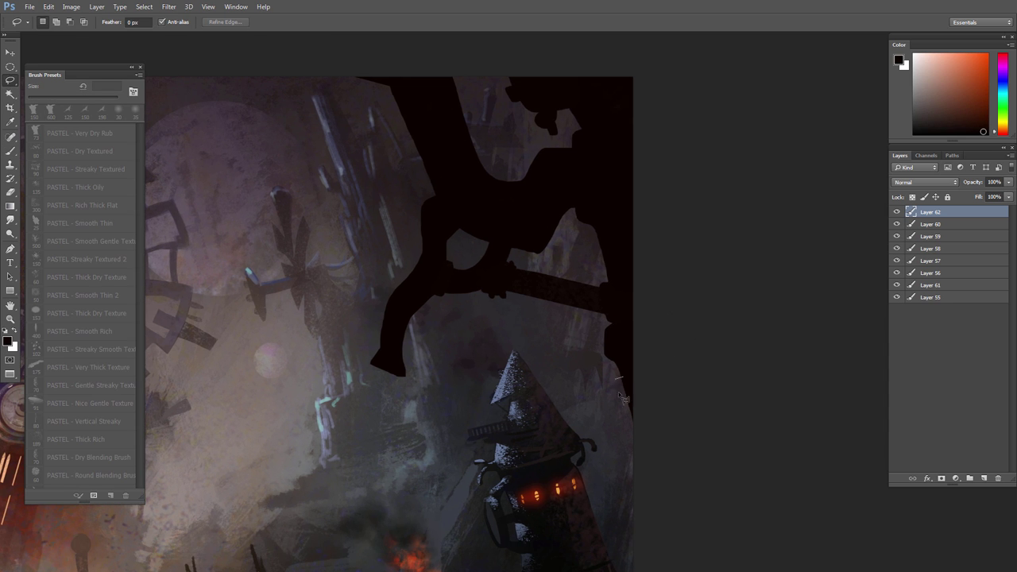
drag(630, 430, 640, 364)
key(b)
drag(628, 412, 645, 396)
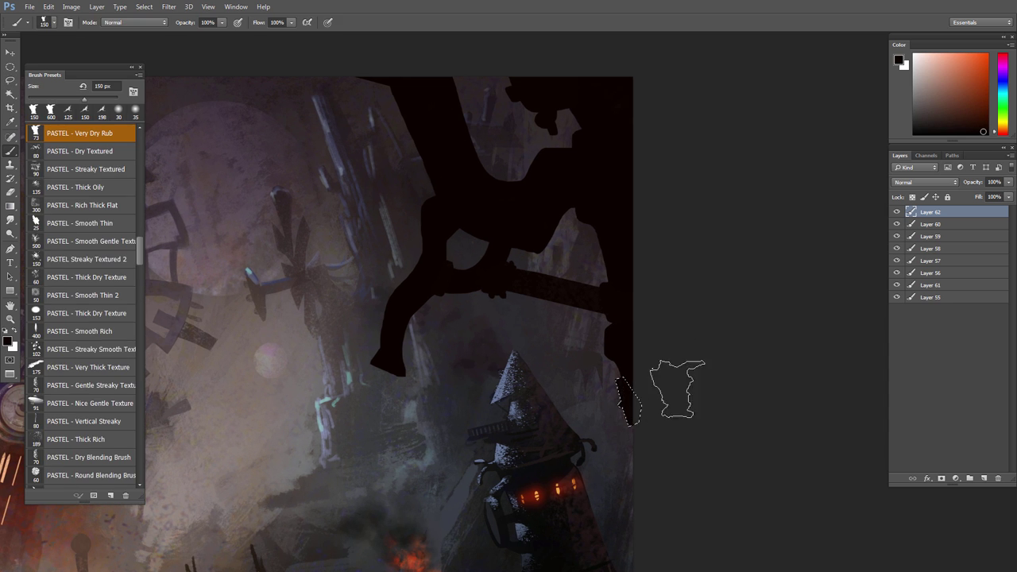
key(ctrl+d)
key(l)
scroll(510, 376, down, 1)
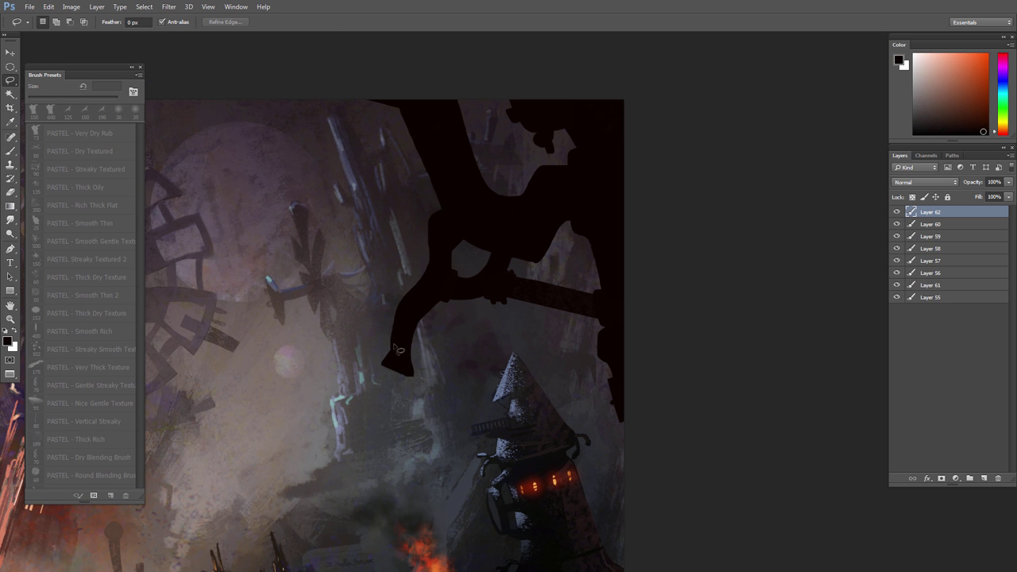
Step: Extend the drooping limb's end with a stepped, tapering black tip
mouse_move(408, 369)
mouse_down()
mouse_move(390, 362)
mouse_move(399, 382)
mouse_move(390, 401)
mouse_up()
key(b)
drag(391, 383, 401, 308)
key(ctrl+d)
scroll(454, 334, down, 3)
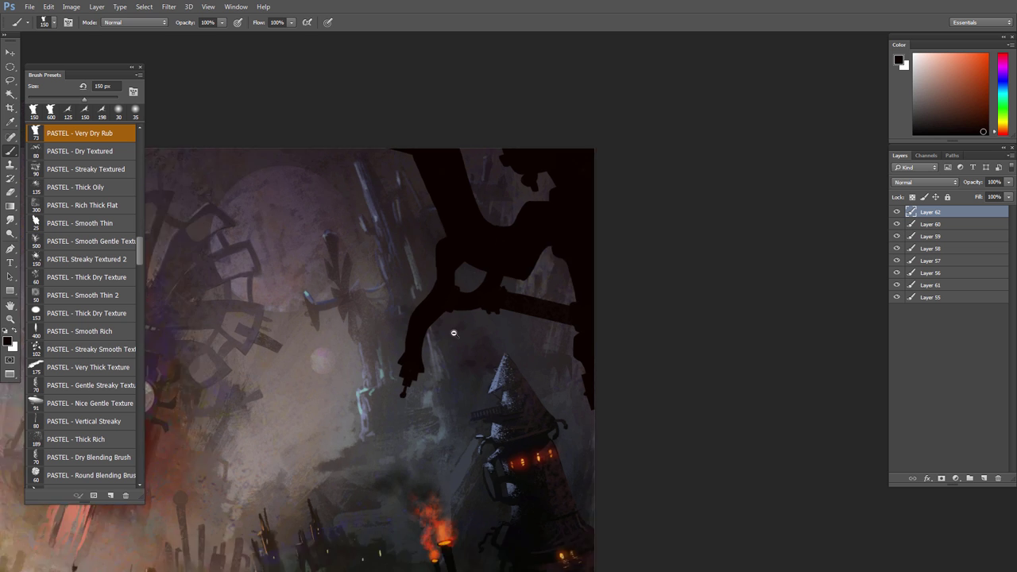
Step: Add a flared black stub with a small collar to the outer side of the drooping limb's upper bend
scroll(431, 302, up, 5)
key(l)
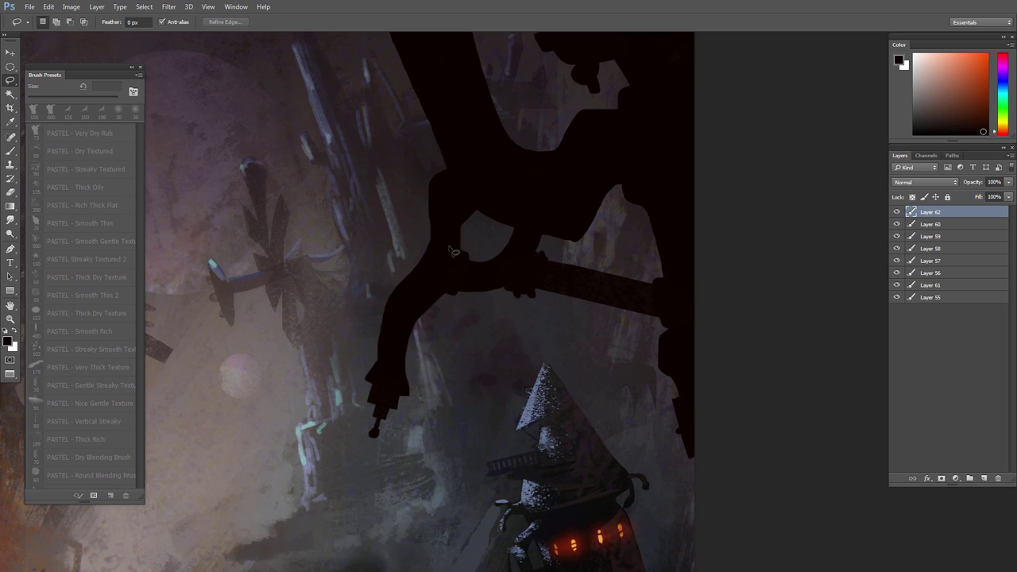
drag(417, 274, 426, 253)
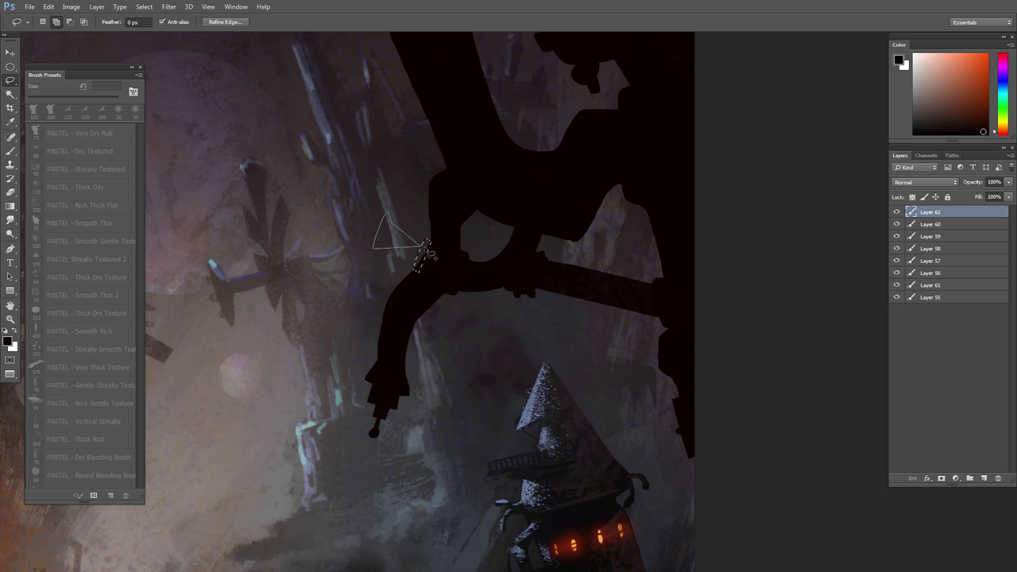
drag(421, 248, 387, 218)
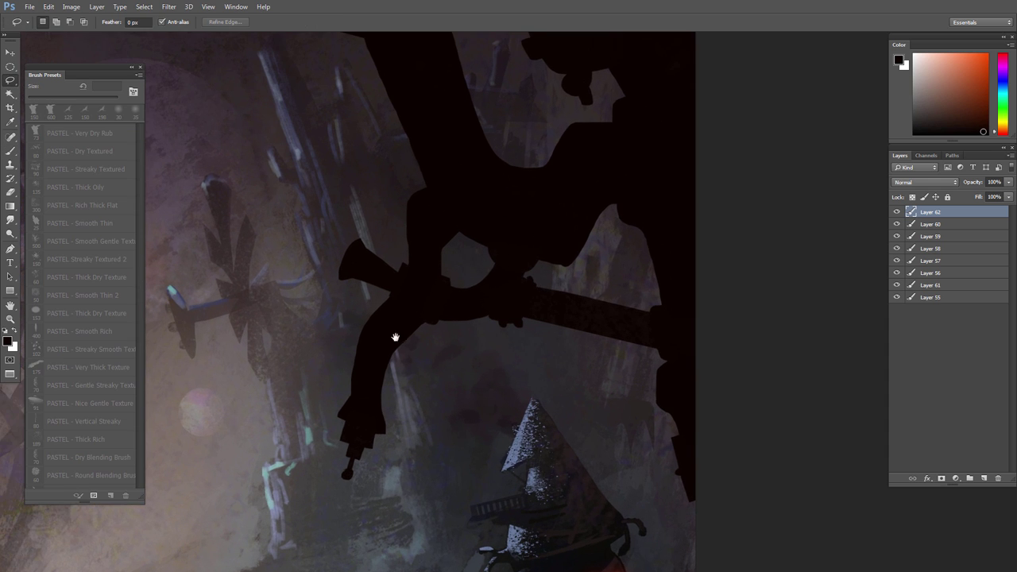
mouse_move(395, 336)
mouse_down()
mouse_move(456, 360)
mouse_move(434, 342)
mouse_up()
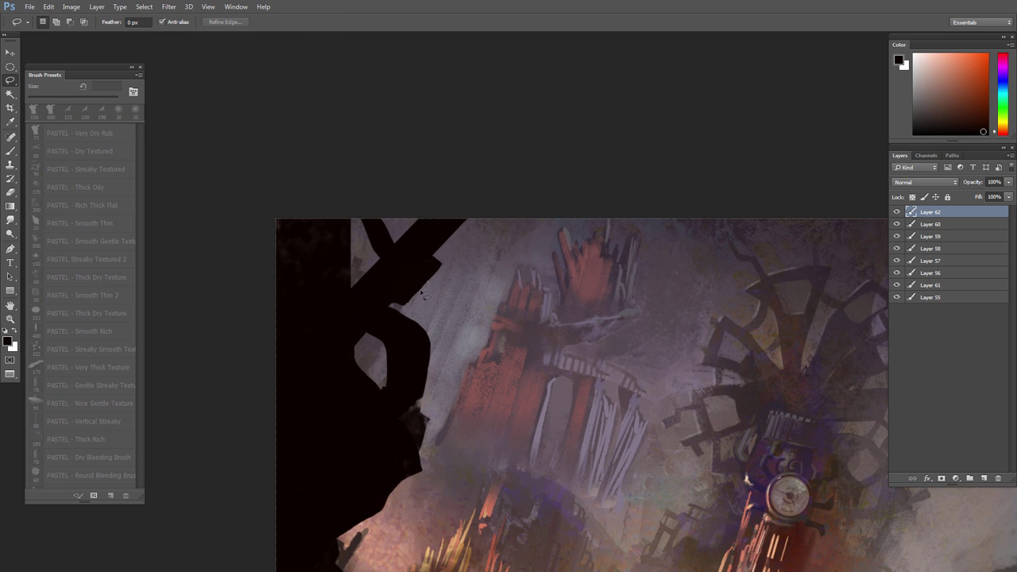
Step: Add a thin T-shaped peg and small jagged bumps to the left tree's diagonal branch and looped limb
drag(421, 291, 419, 288)
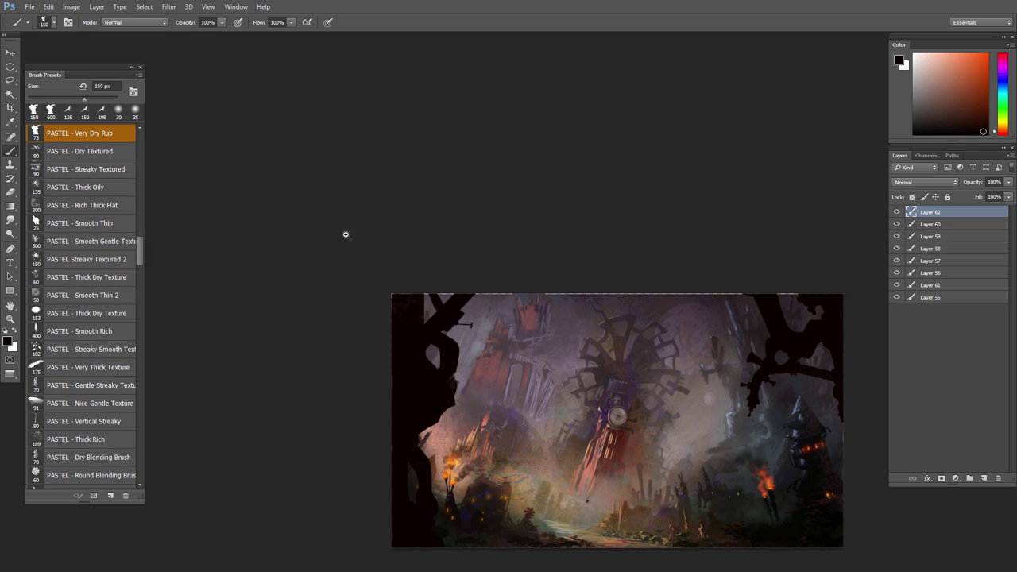
drag(391, 295, 524, 317)
key(l)
drag(427, 324, 440, 301)
key(b)
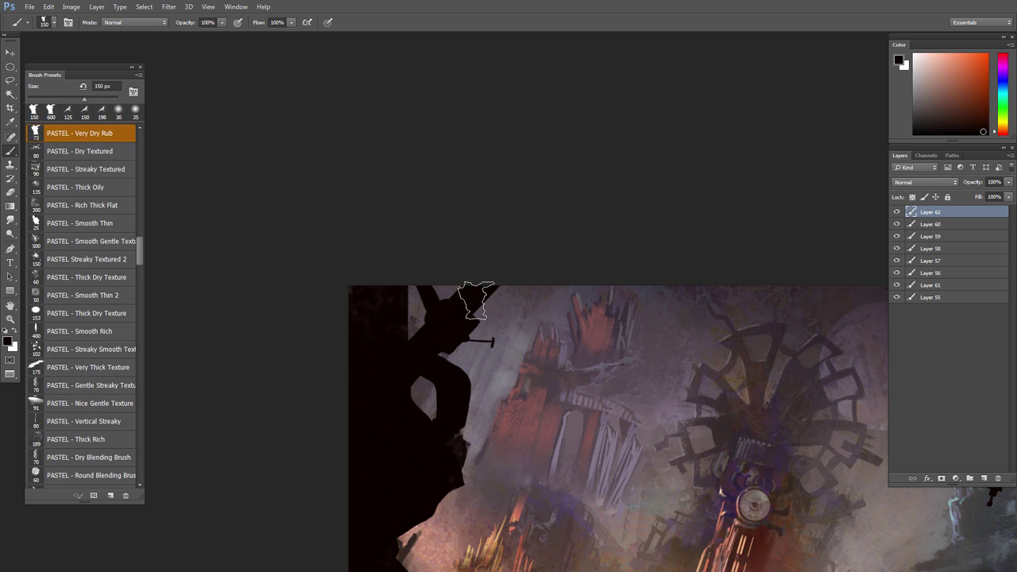
key(l)
scroll(442, 374, up, 2)
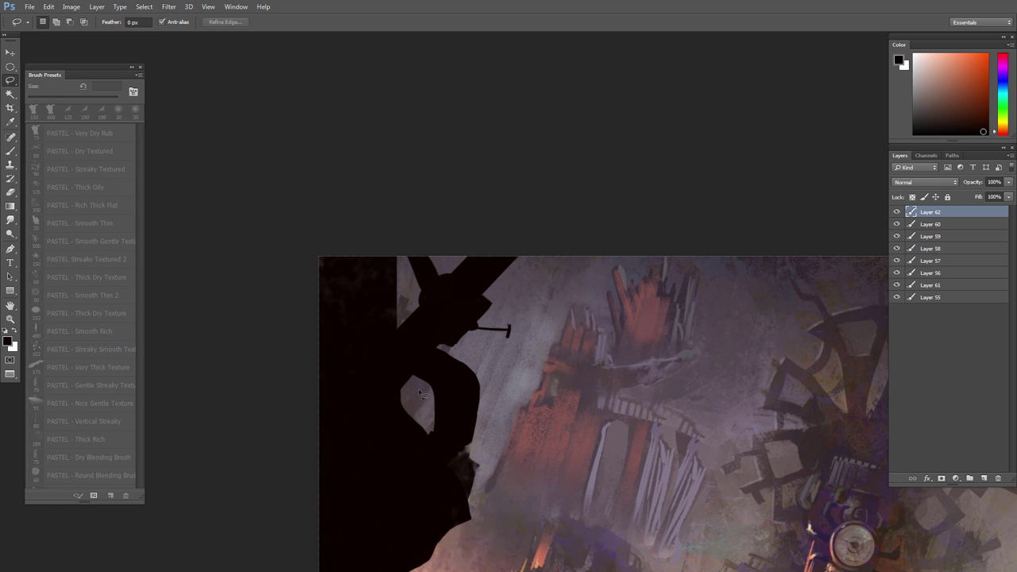
key(b)
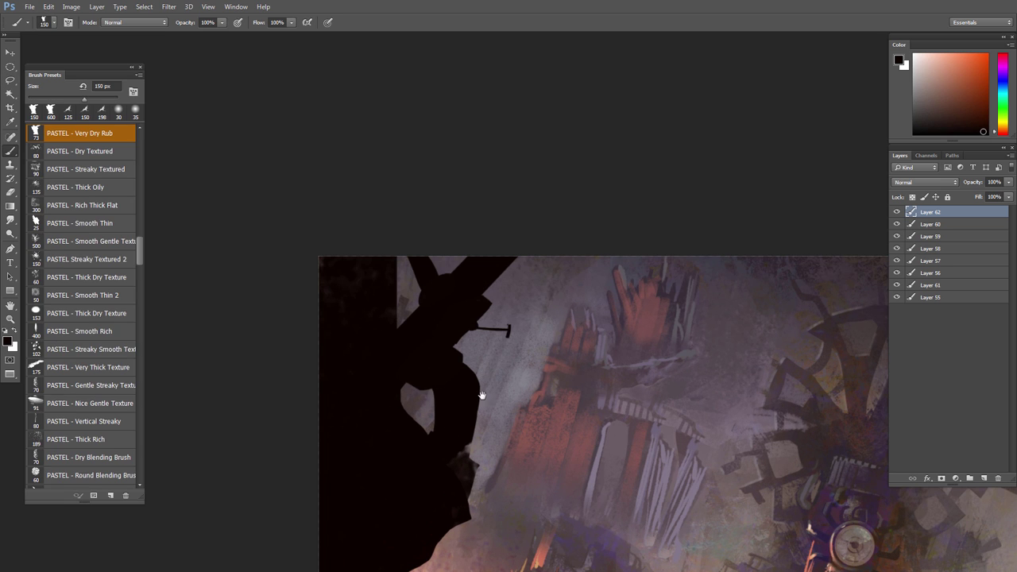
Step: Lasso the bulging edge of the left trunk below the looped limb and delete it
drag(483, 396, 471, 341)
key(l)
drag(456, 424, 453, 346)
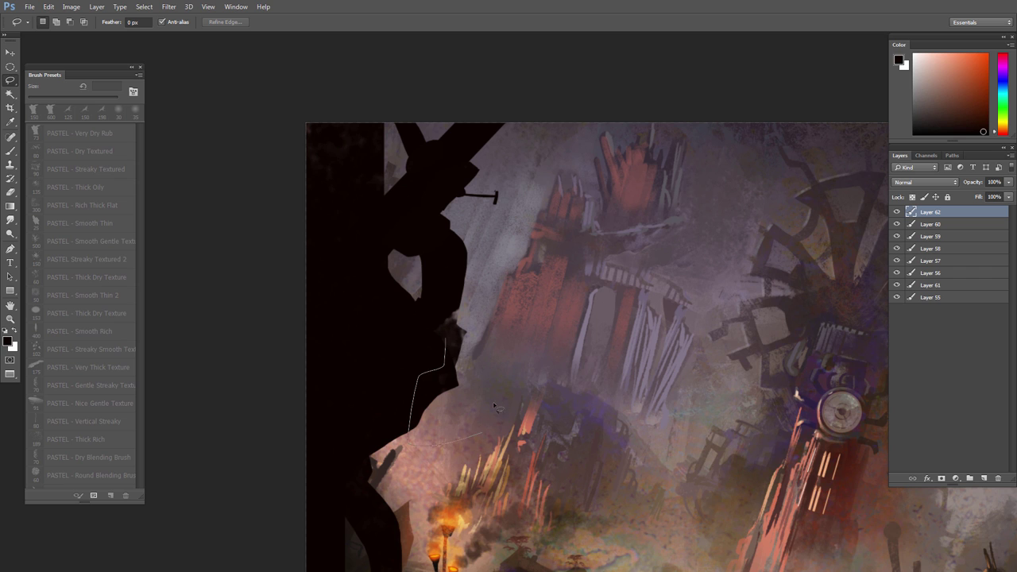
mouse_move(494, 407)
mouse_down()
mouse_move(436, 332)
mouse_move(447, 359)
mouse_move(454, 244)
mouse_move(454, 303)
mouse_move(437, 331)
mouse_move(464, 239)
mouse_up()
key(Delete)
key(ctrl+d)
key(Delete)
key(ctrl+d)
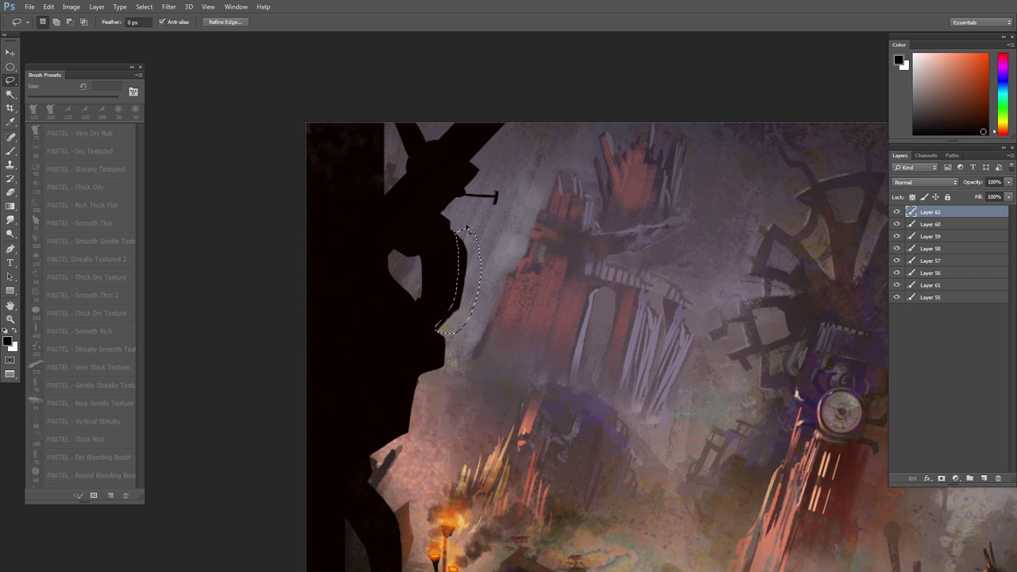
Step: Trim the outer curve of the left tree's looped limb by deleting the lassoed crescent
key(Delete)
key(ctrl+d)
scroll(462, 304, up, 1)
key(Delete)
key(ctrl+d)
Step: Lasso several small nicks along the left tree's branch, loop and trunk edges and delete them
drag(392, 257, 416, 268)
drag(456, 300, 405, 340)
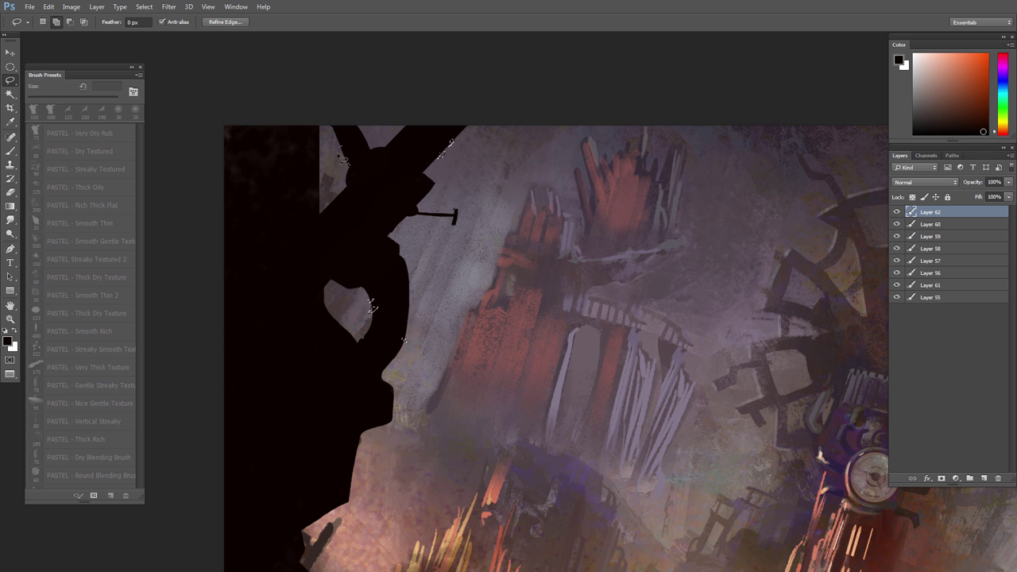
drag(354, 491, 342, 287)
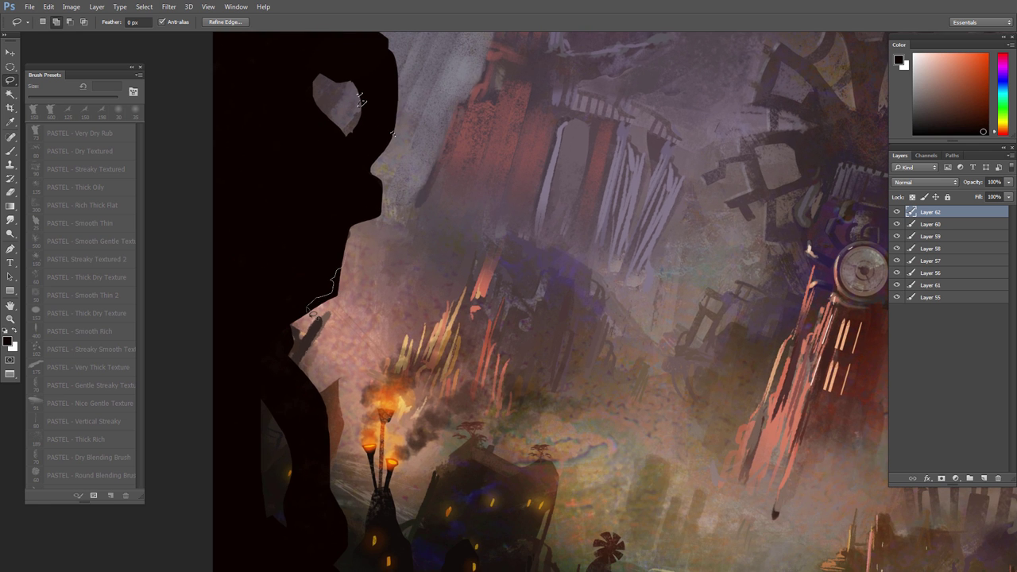
drag(312, 335, 343, 267)
key(Delete)
key(ctrl+d)
Step: Lasso small irregular bits along the right tree's clump, branch and trunk edges to roughen the silhouette
drag(371, 330, 318, 326)
drag(834, 220, 547, 302)
drag(547, 301, 584, 301)
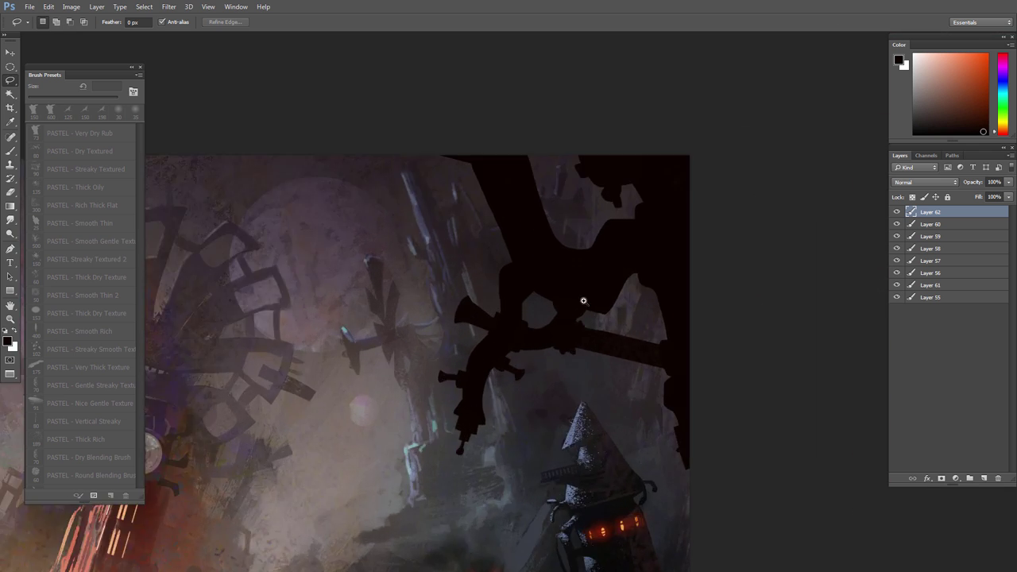
drag(597, 248, 595, 240)
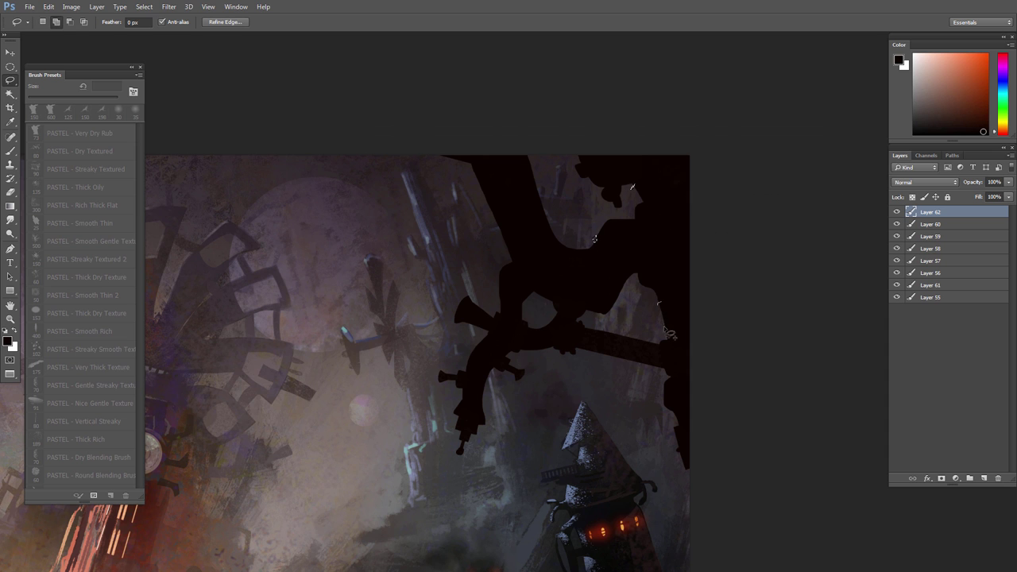
key(e)
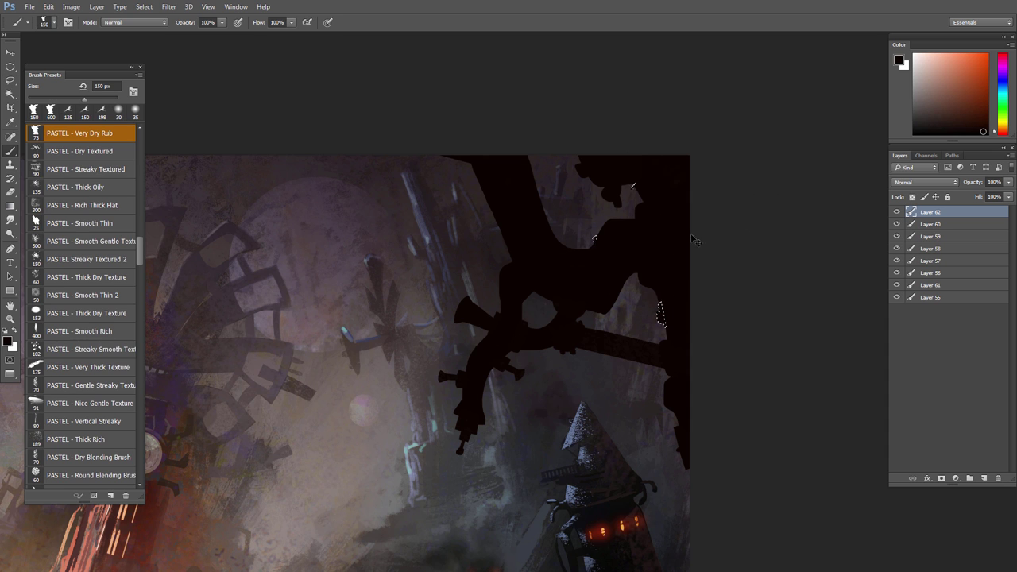
scroll(552, 421, up, 1)
key(l)
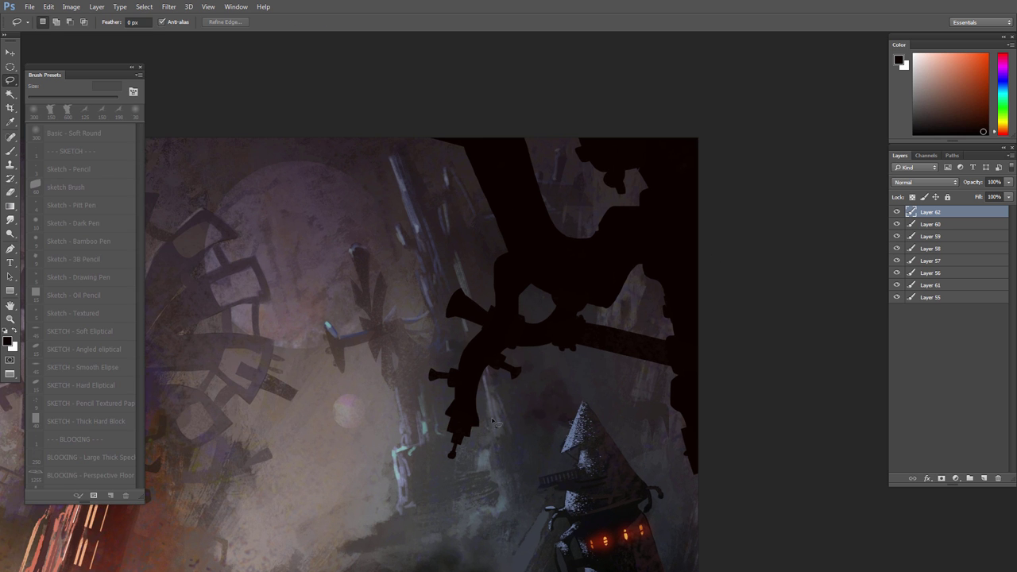
Step: Bring the rusty peeling-paint texture from dsc_9326.jpg into the painting on a new layer above the silhouettes
drag(580, 422, 535, 426)
drag(601, 393, 574, 392)
mouse_move(482, 338)
mouse_down()
mouse_move(535, 384)
mouse_move(753, 100)
mouse_up()
drag(596, 399, 504, 400)
scroll(503, 401, up, 4)
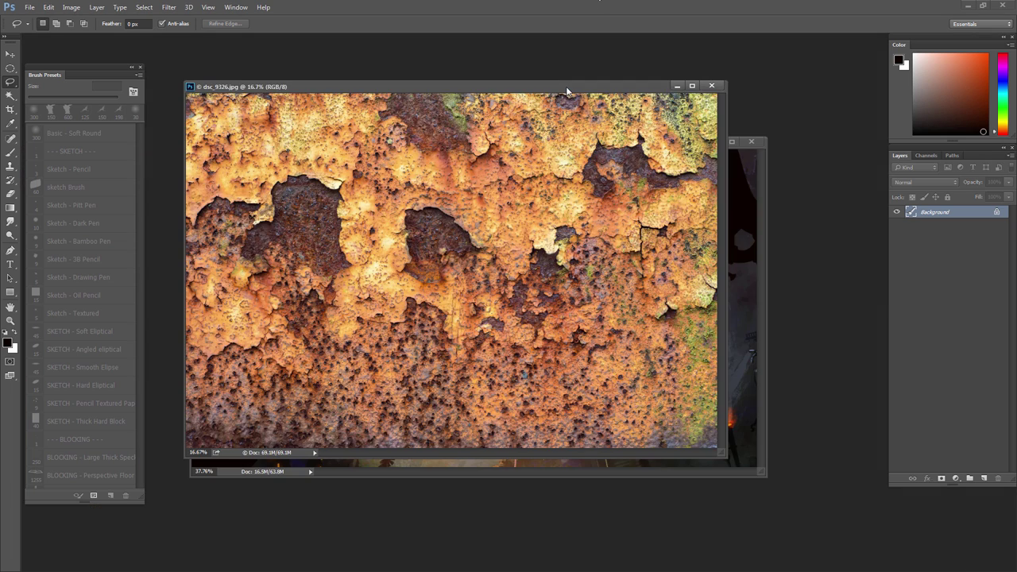
scroll(454, 268, down, 1)
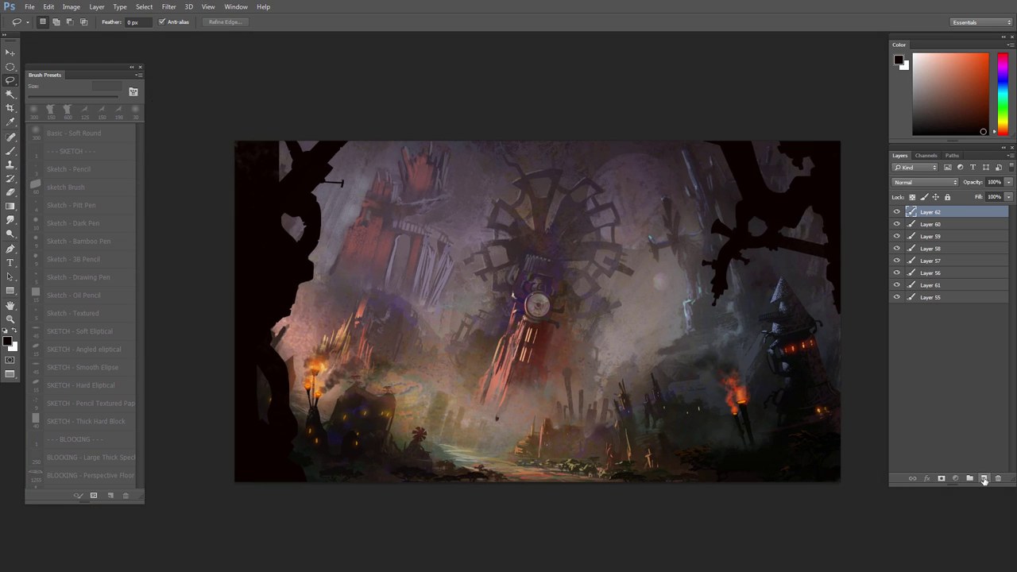
click(984, 478)
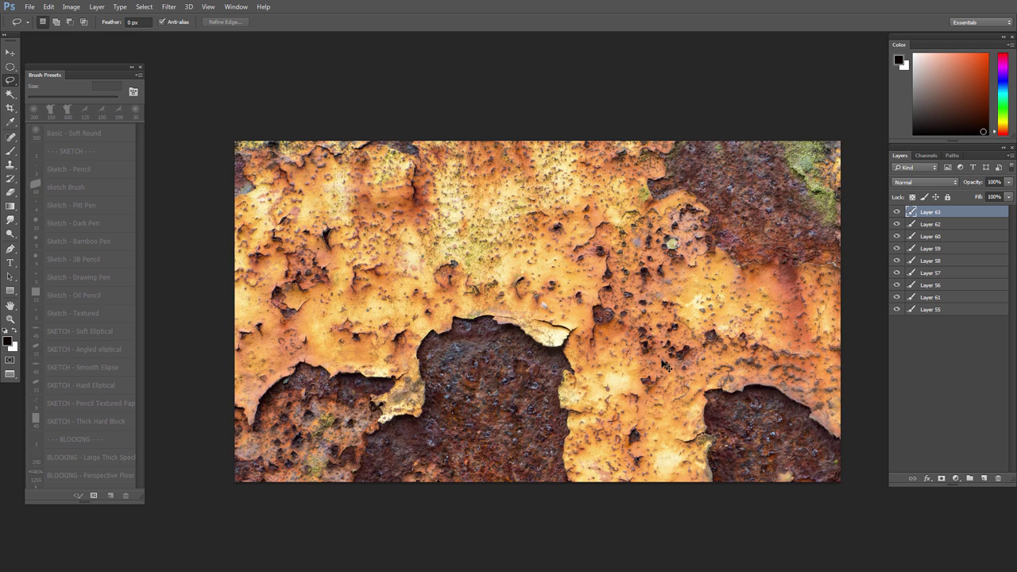
Step: Scale the rust texture down to about 33% and anchor it at the painting's upper-left corner
key(ctrl+t)
drag(465, 259, 580, 382)
mouse_move(596, 349)
mouse_down()
mouse_move(725, 301)
mouse_move(610, 332)
mouse_move(598, 350)
mouse_up()
drag(645, 379, 506, 286)
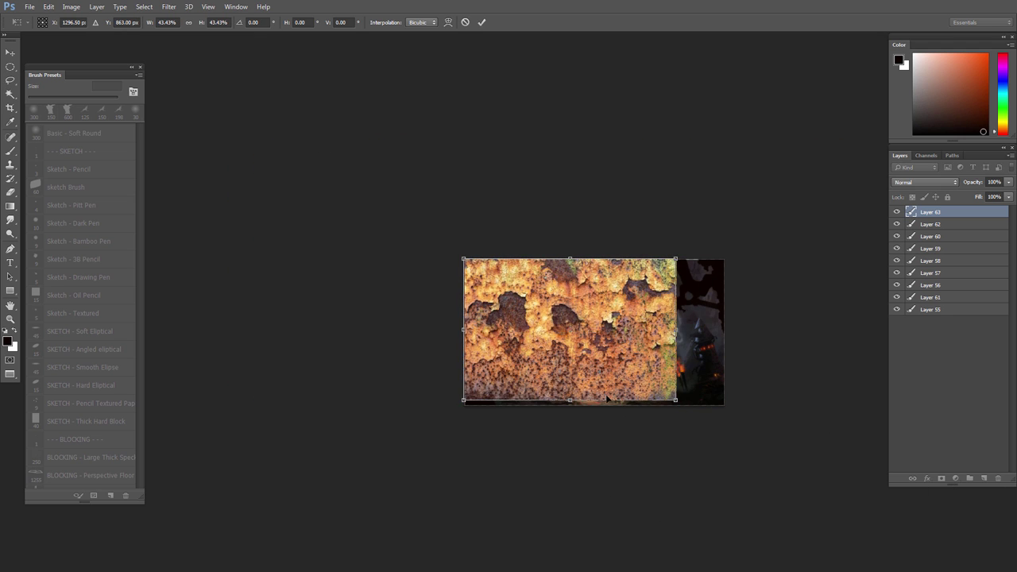
drag(677, 401, 627, 368)
scroll(562, 349, up, 4)
scroll(571, 371, down, 2)
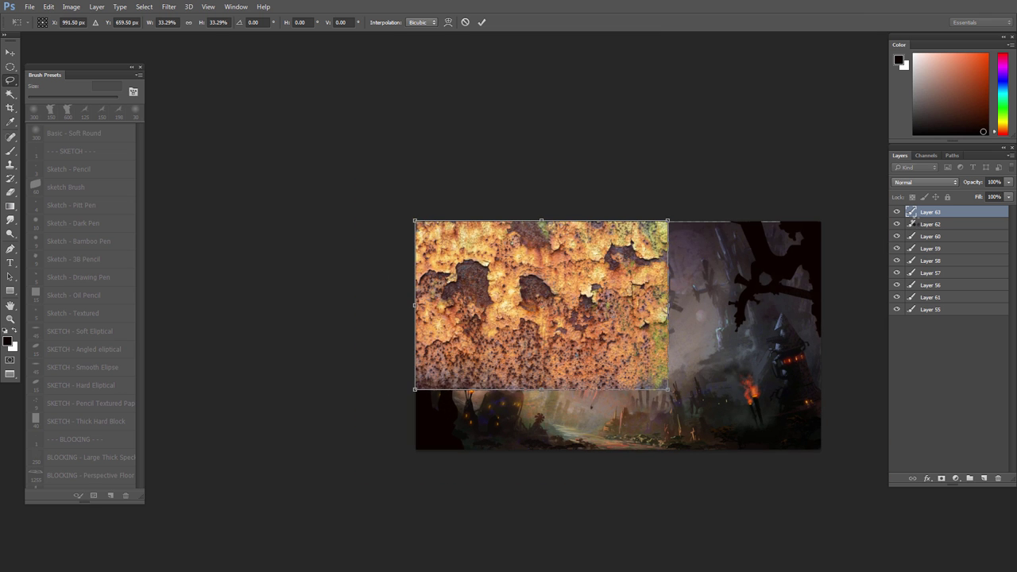
key(Return)
Step: Clip the rust texture to the silhouettes on Layer 62 and set its blend mode to Overlay
alt+click(914, 218)
click(923, 183)
click(924, 287)
Step: Stretch the rust texture vertically down to the painting's lower edge
drag(471, 310, 490, 322)
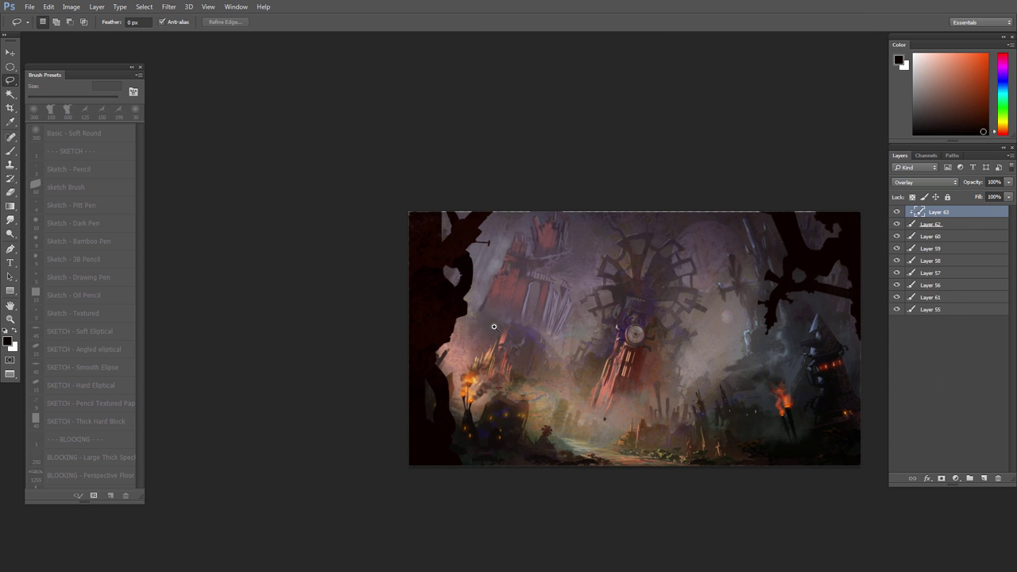
scroll(494, 326, up, 2)
key(ctrl+t)
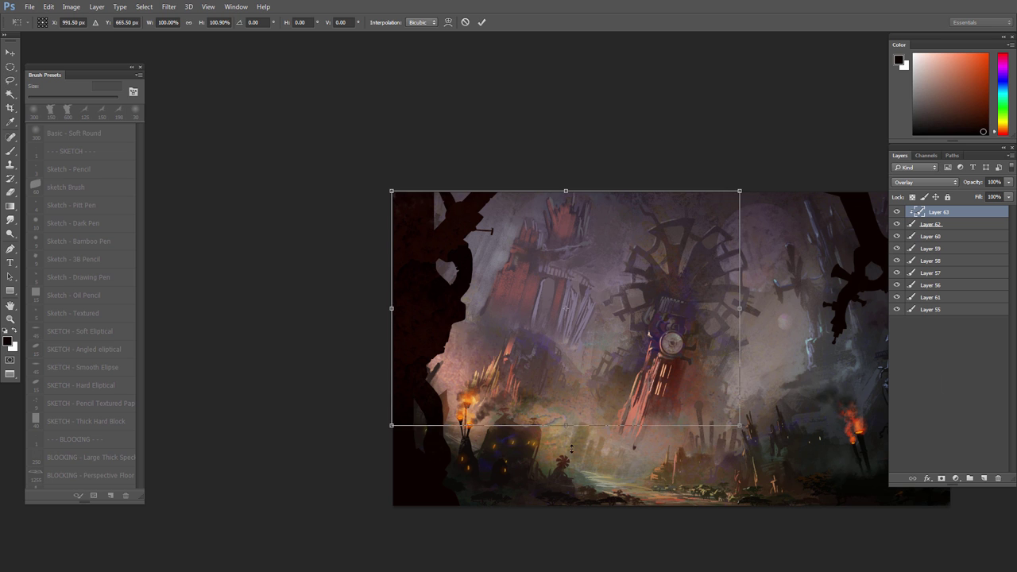
drag(566, 425, 569, 505)
key(Return)
Step: Mute the rust texture's red color with a Hue/Saturation adjustment
drag(560, 383, 510, 373)
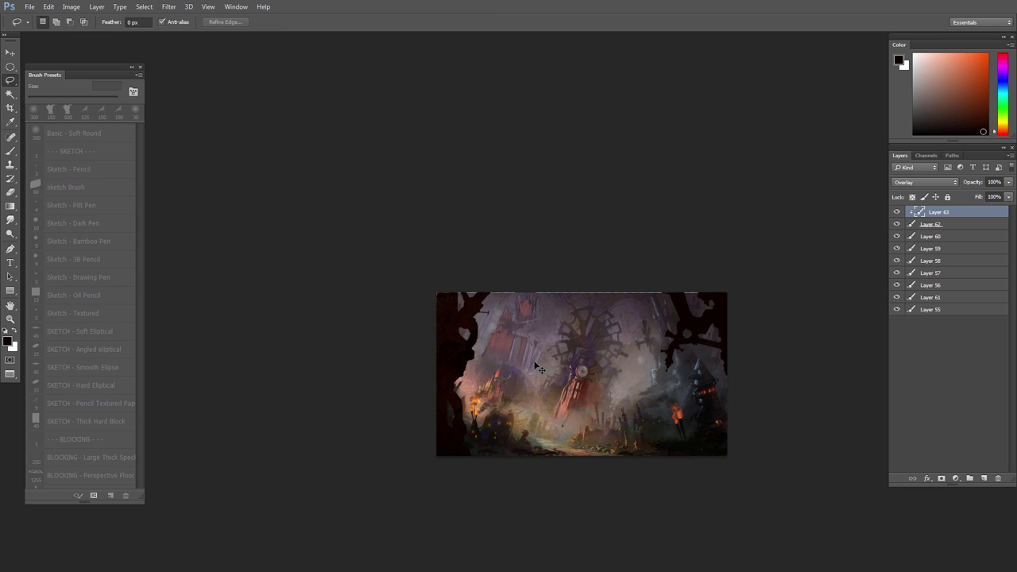
key(ctrl+u)
drag(437, 359, 717, 378)
drag(673, 479, 706, 447)
key(Return)
Step: Duplicate the rust texture, transform the copy to cover the right tree, and merge it into Layer 63
scroll(535, 376, up, 3)
drag(430, 368, 791, 368)
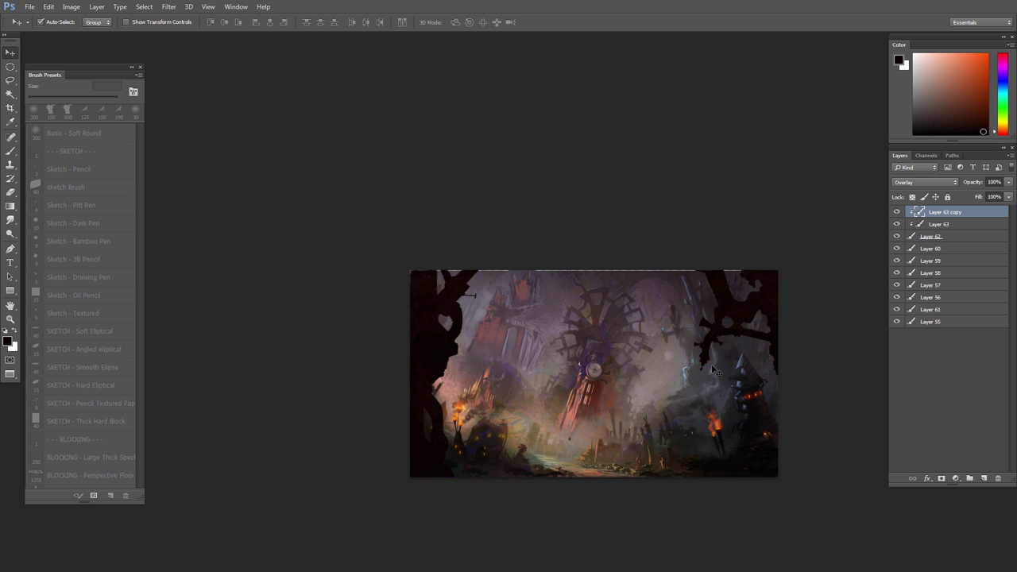
key(ctrl+t)
drag(702, 256, 874, 405)
drag(825, 401, 710, 163)
scroll(794, 379, up, 2)
key(Return)
scroll(690, 256, down, 2)
key(ctrl+e)
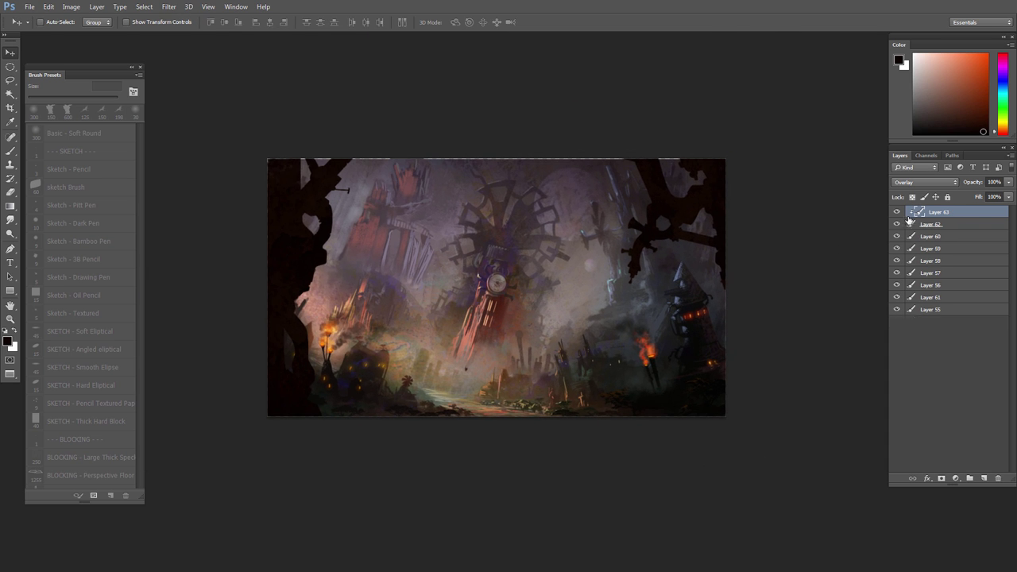
Step: Change the texture layer's blend mode to Color Dodge and lower its opacity
click(906, 184)
click(906, 191)
key(Down)
key(Down)
key(Down)
key(Down)
key(Down)
key(Down)
key(Down)
key(Down)
key(Down)
scroll(674, 347, down, 3)
drag(1009, 183, 981, 198)
scroll(609, 347, up, 1)
Step: Shift the rust texture's color slightly with a Hue/Saturation adjustment and lower the Color Dodge layer's opacity to 31%
key(ctrl+u)
drag(674, 451, 668, 454)
click(779, 401)
click(805, 383)
click(1009, 182)
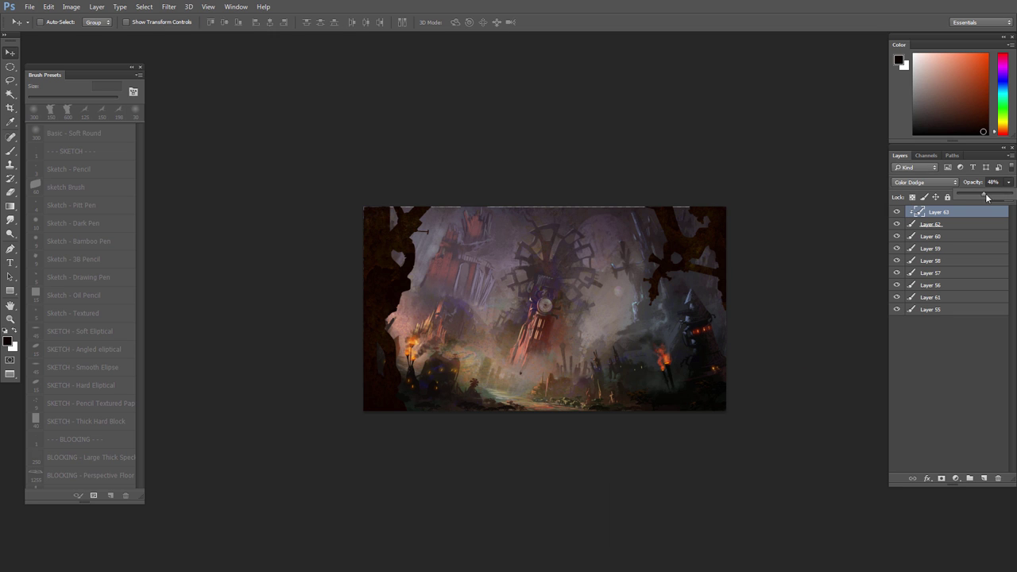
scroll(685, 273, up, 2)
drag(685, 274, 671, 279)
Step: Add a new clipped layer directly above the tree layer, Layer 62, and pick a dark olive-brown brush color
click(931, 224)
click(983, 479)
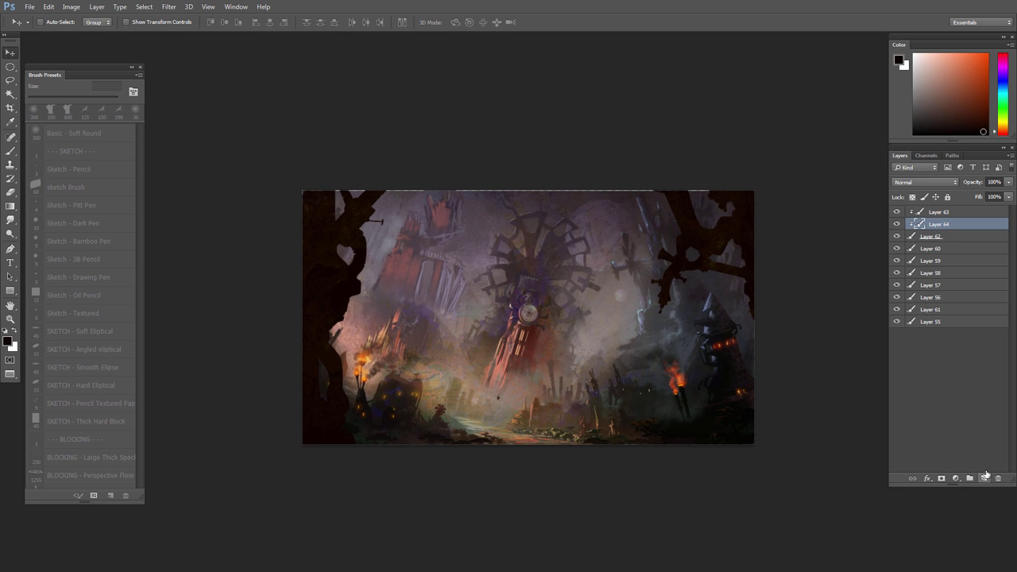
key(b)
alt+click(329, 232)
click(939, 118)
drag(1003, 131, 1003, 125)
scroll(399, 255, up, 1)
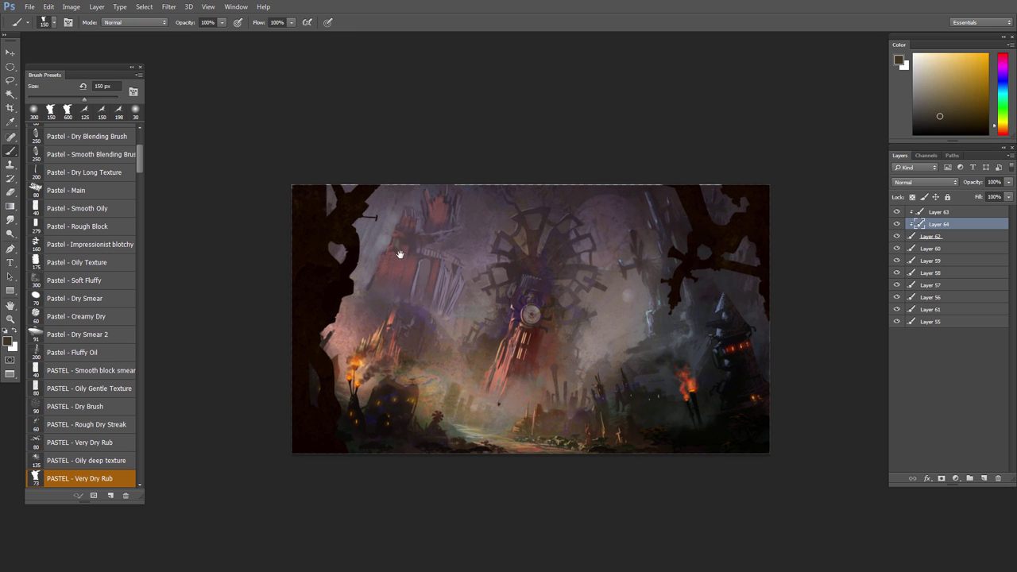
Step: Paint mossy texture on the left tree's upper branch with an 80 px Very Dry Rub brush and trim it with the Eraser
key(bracketleft)
drag(363, 209, 352, 205)
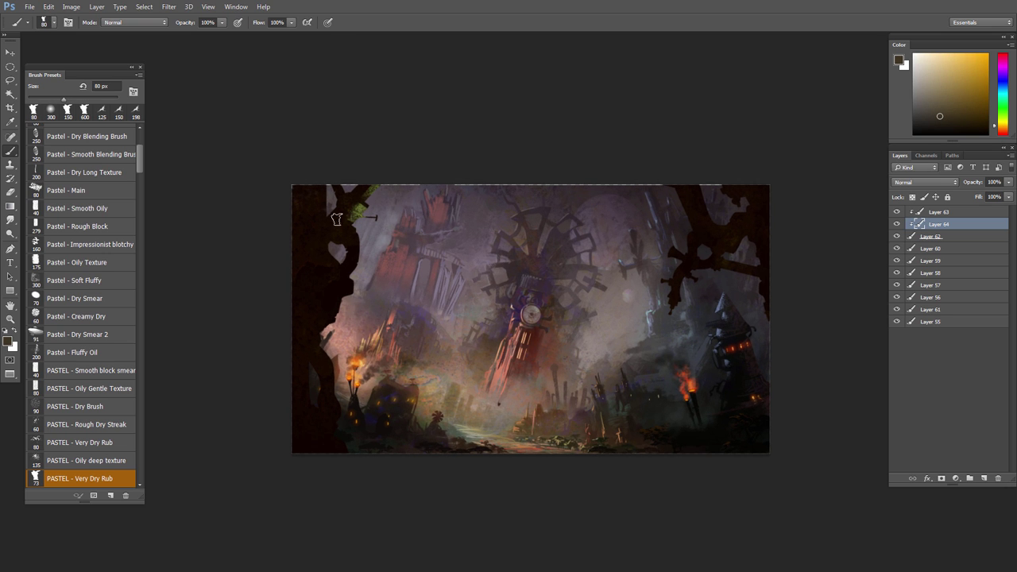
key(period)
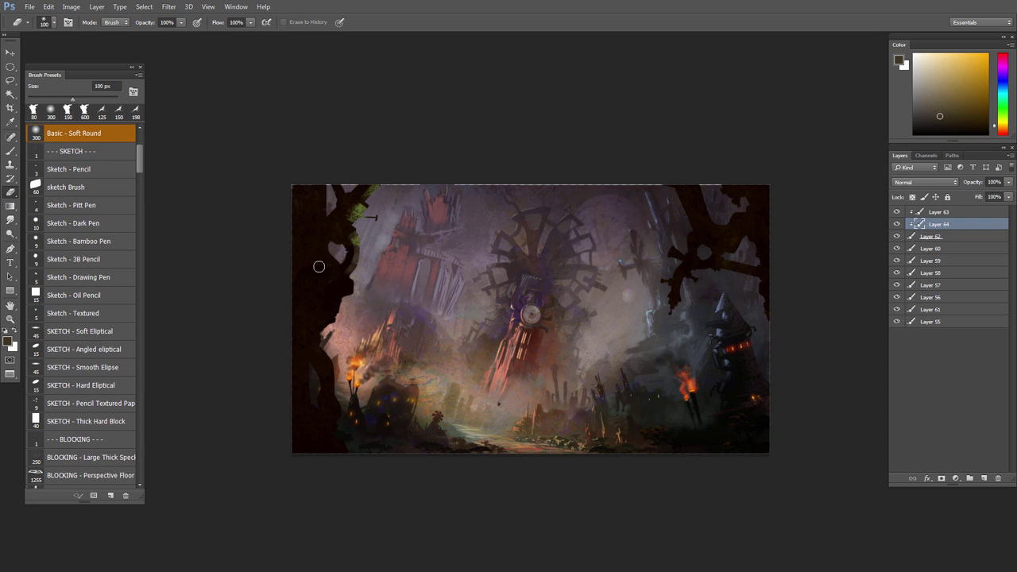
key(comma)
key(e)
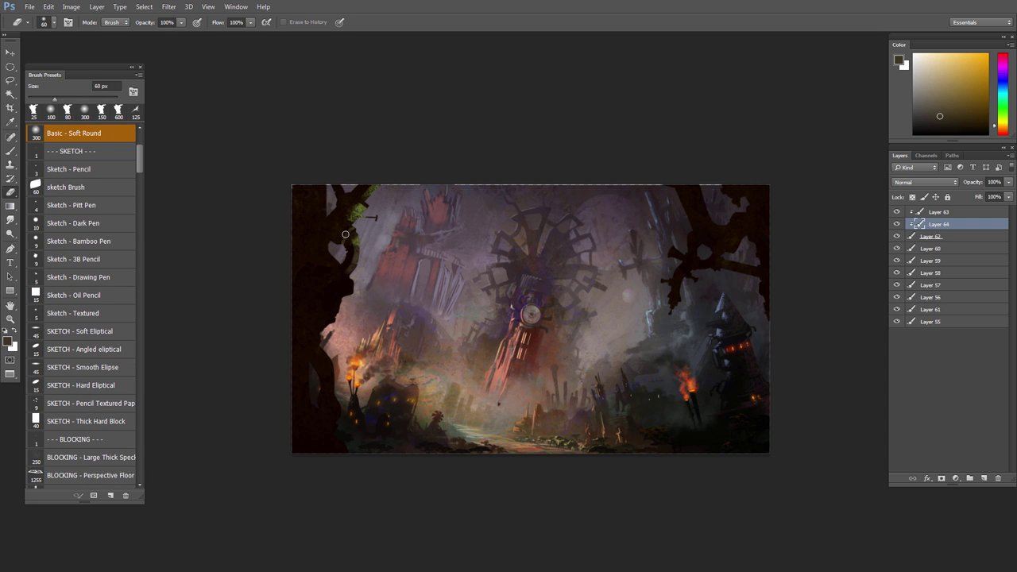
Step: Paint mossy texture along the left tree's middle trunk with the Very Dry Rub brush, up to 150 px, and soften it with the Eraser
key(b)
key(period)
key(comma)
key(bracketright)
key(bracketright)
key(bracketright)
key(bracketright)
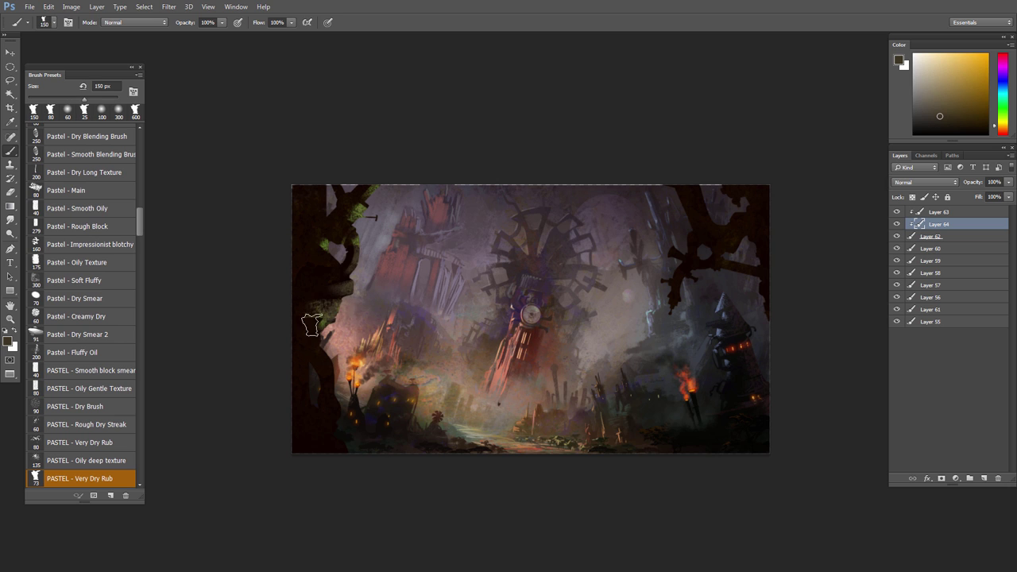
key(period)
key(comma)
key(e)
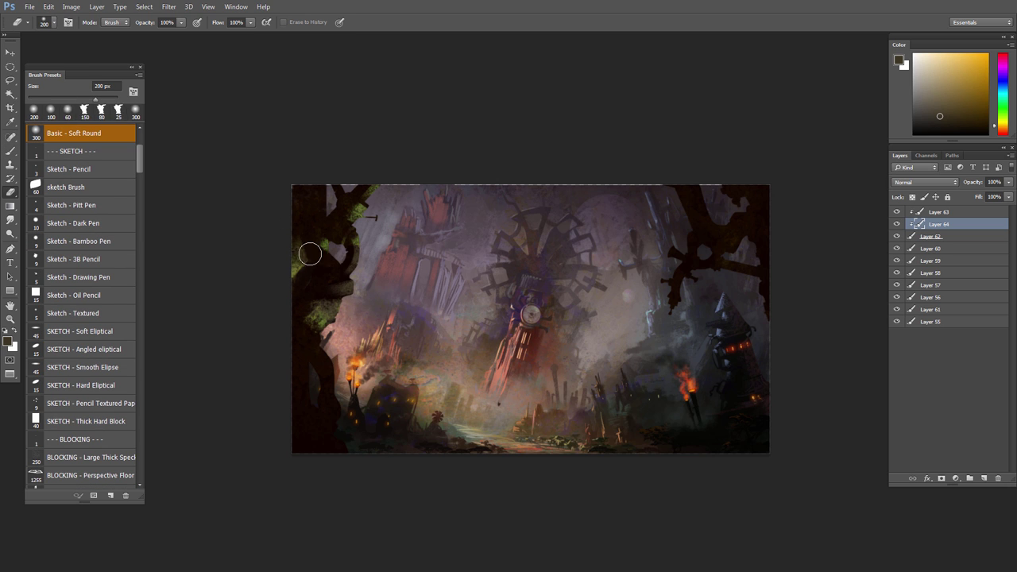
Step: Brush moss onto the left tree's lower trunk with a 70 px Very Dry Rub brush and erase back the excess
key(b)
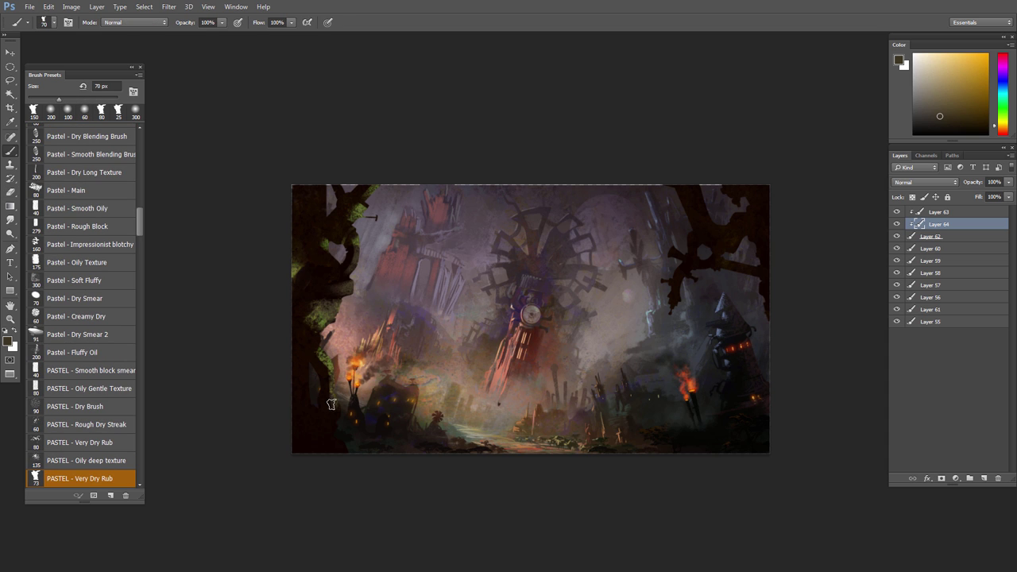
key(period)
key(comma)
key(period)
key(comma)
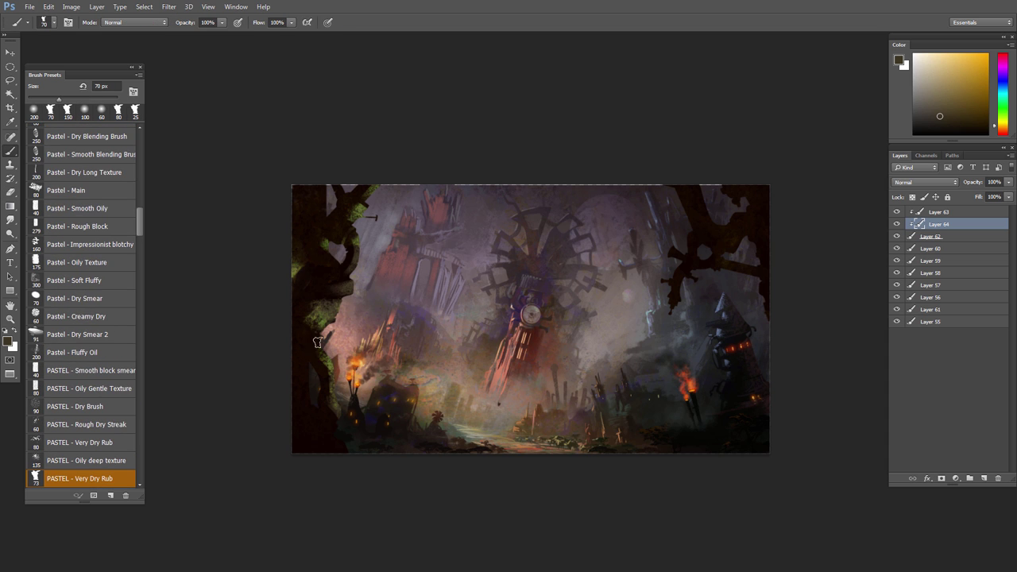
mouse_move(317, 342)
mouse_down()
mouse_move(329, 365)
mouse_move(313, 369)
mouse_up()
key(period)
key(comma)
key(e)
key(b)
key(e)
key(b)
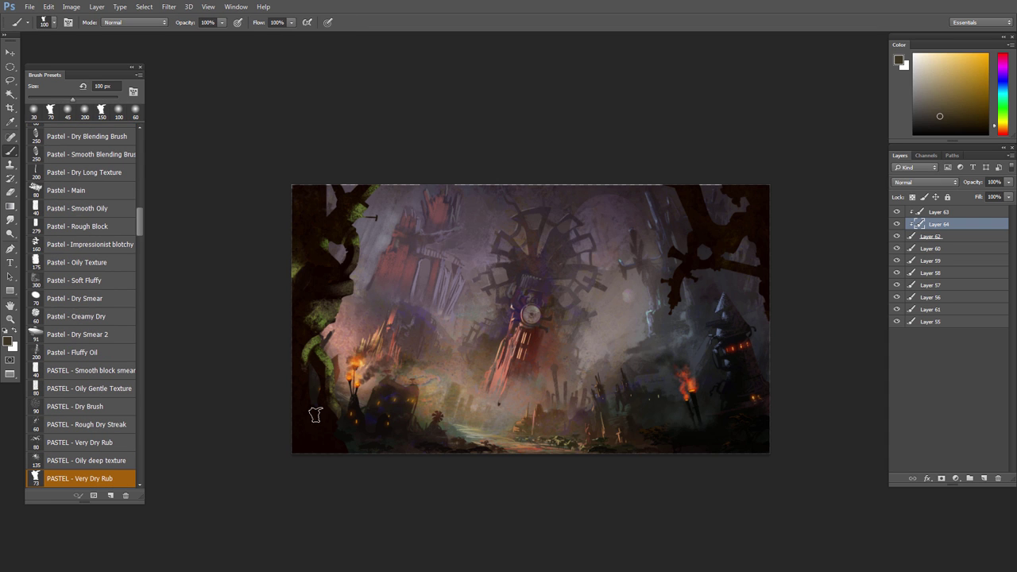
Step: Add mossy texture to the left tree's upper corner with a 175 px brush, breaking it up with a 70 px textured eraser
key(bracketright)
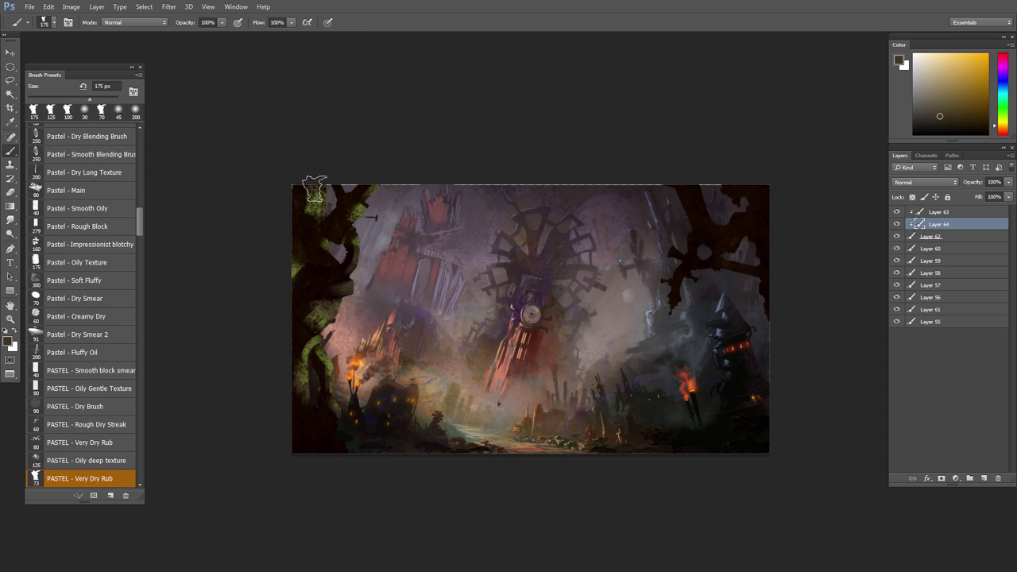
key(e)
right_click(308, 212)
key(Escape)
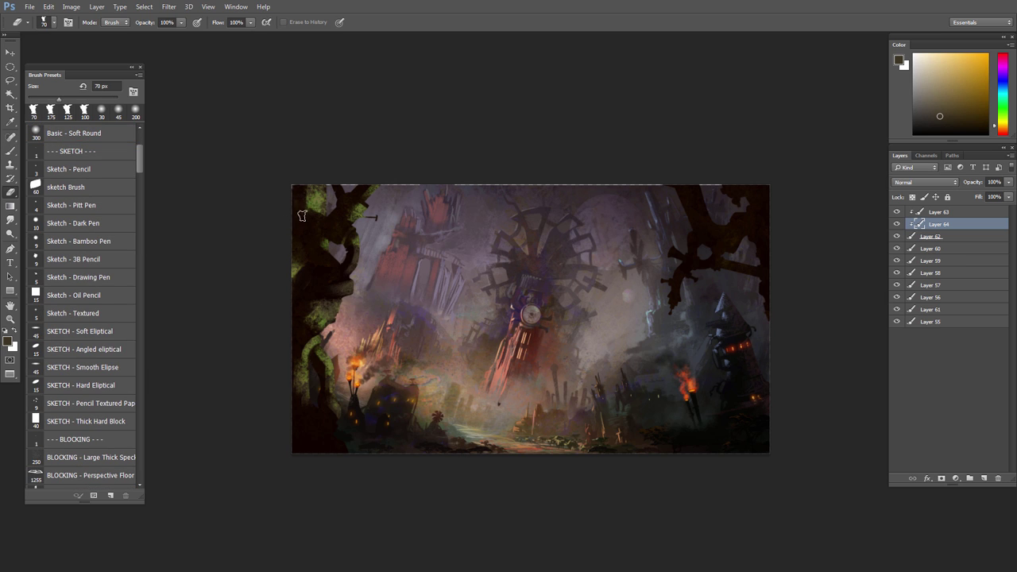
key(b)
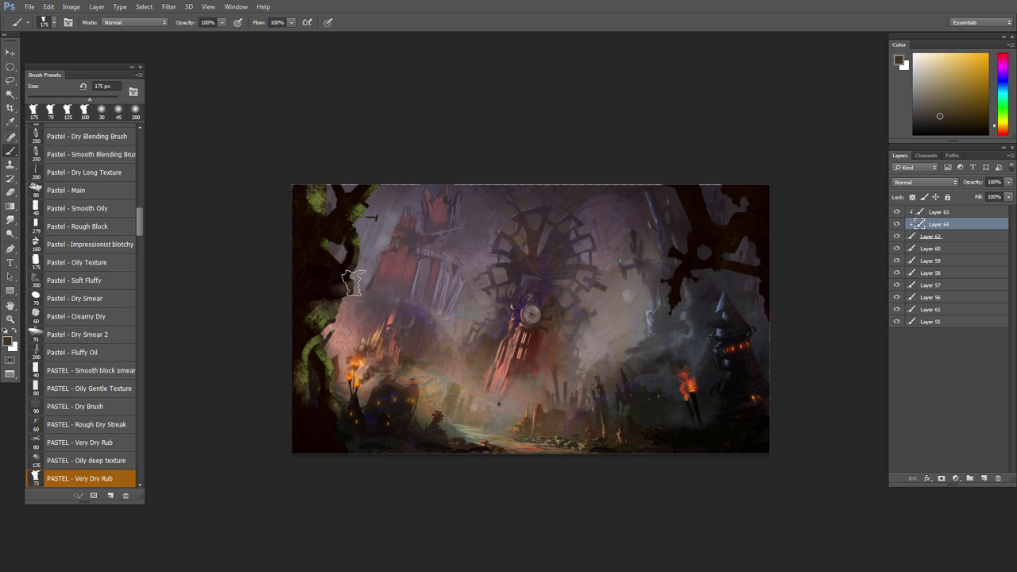
key(e)
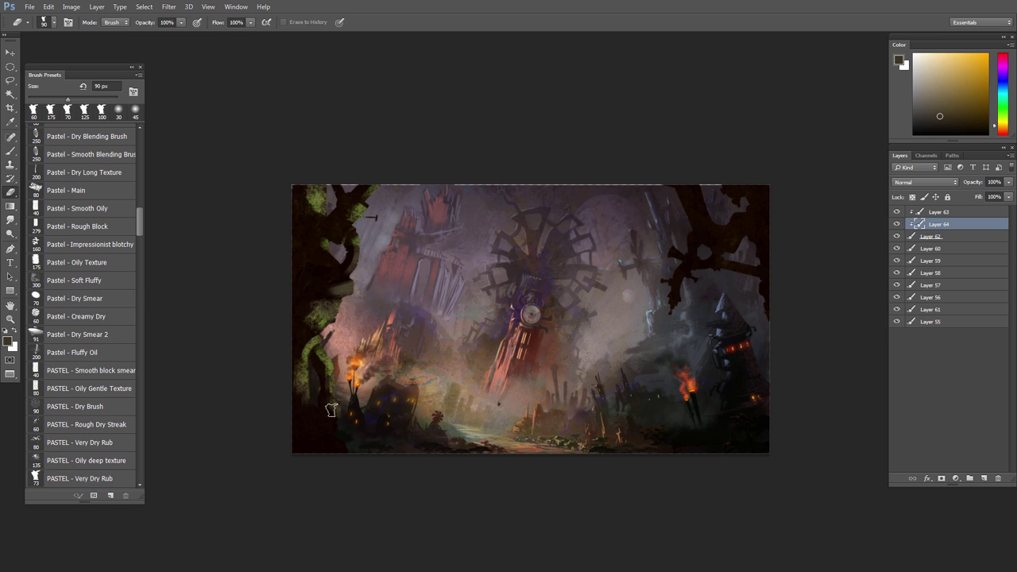
Step: Shape the moss and the pale rock at the left tree's base with the Very Dry Rub brush and a 90 px textured eraser
mouse_move(332, 410)
mouse_down()
mouse_move(346, 437)
mouse_move(342, 426)
mouse_move(314, 435)
mouse_move(307, 421)
mouse_up()
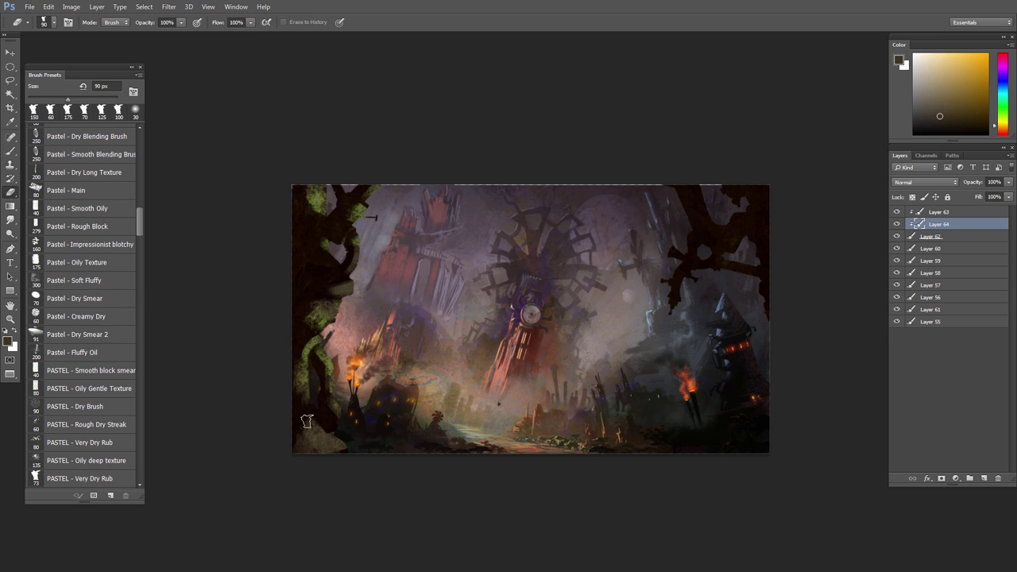
key(bracketright)
key(bracketright)
key(bracketright)
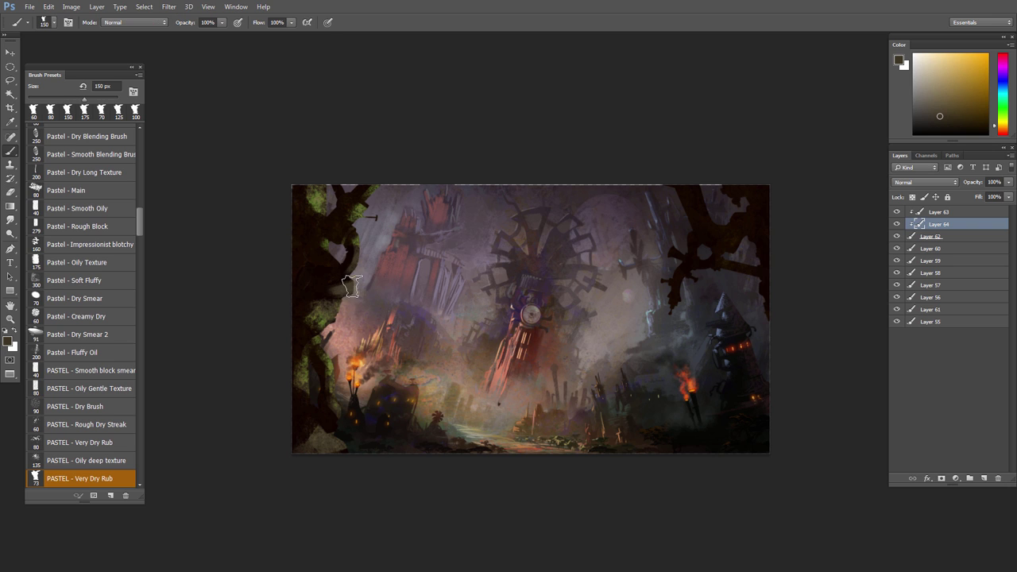
key(l)
key(b)
Step: Shift the moss layer's color with Hue/Saturation: Hue -37, Saturation +30, Lightness -17
key(ctrl+minus)
key(ctrl+minus)
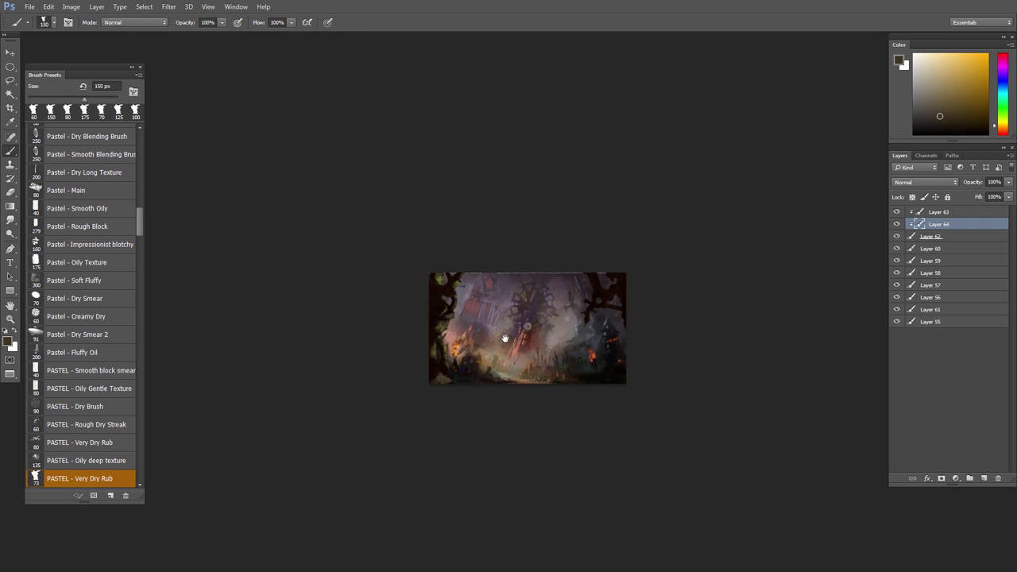
key(ctrl+u)
drag(673, 450, 647, 452)
drag(673, 504, 690, 482)
drag(647, 452, 654, 454)
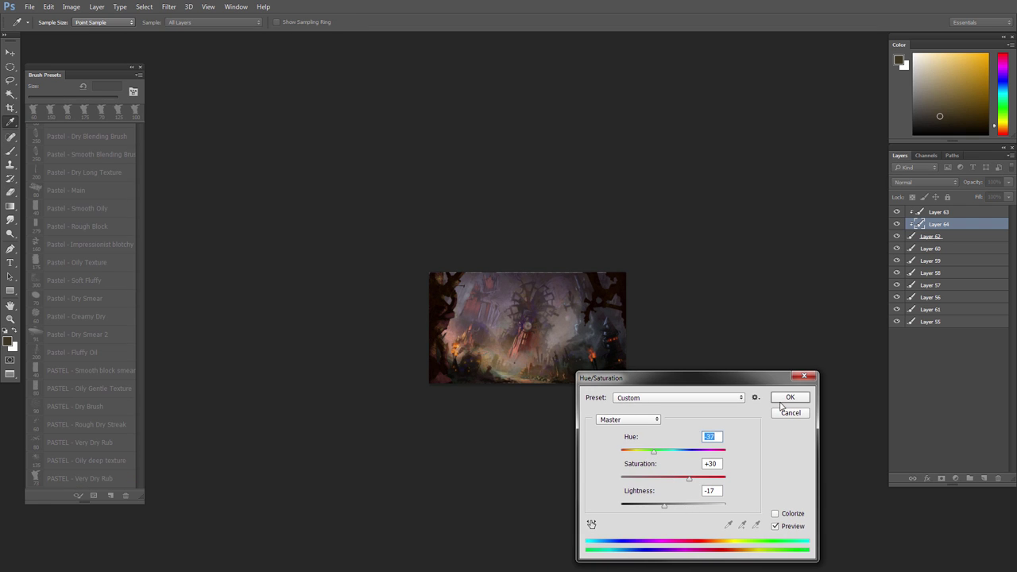
click(790, 397)
key(b)
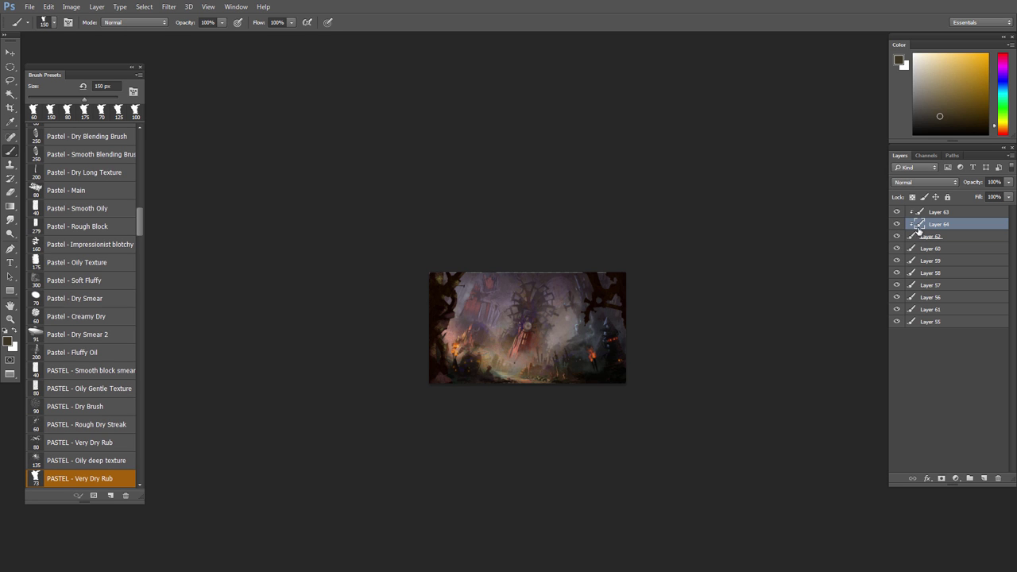
Step: Add a clipped layer above Layer 64 and paint small edge lights on the left trunk in a muted mauve sampled from the background
drag(424, 332, 477, 350)
drag(462, 369, 491, 417)
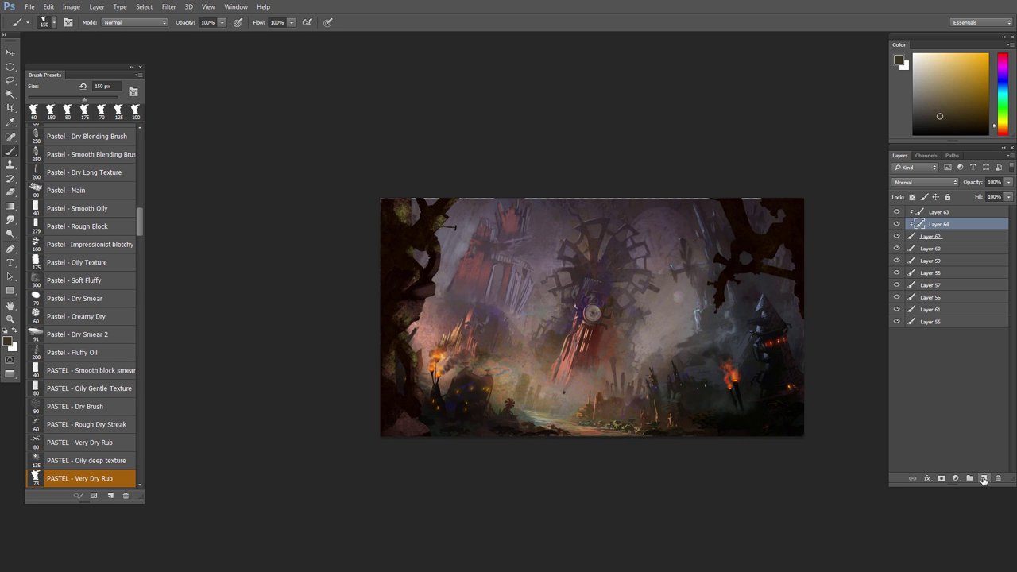
click(984, 478)
alt+click(550, 274)
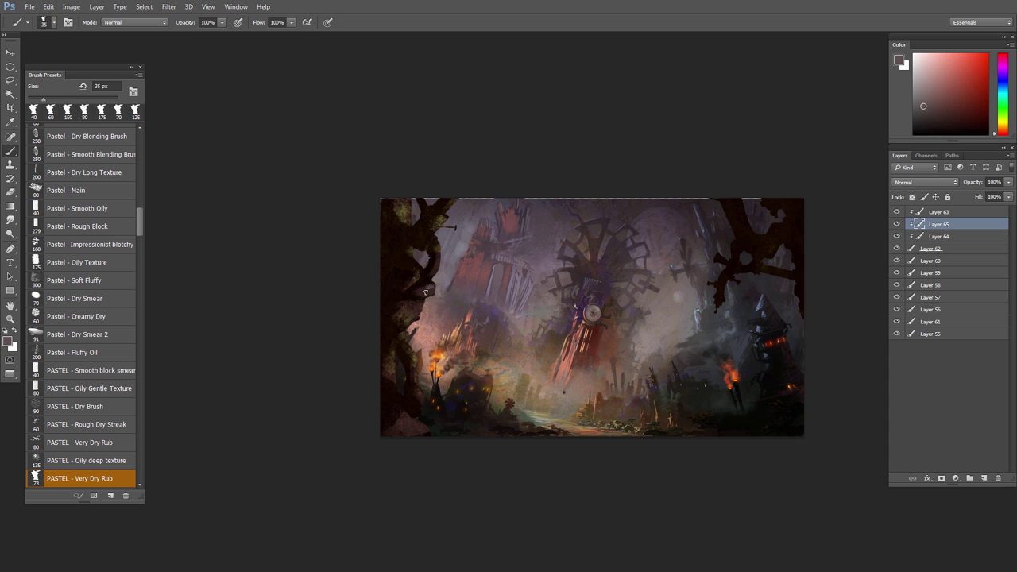
Step: Warm and brighten the edge lights with Hue/Saturation: Hue +19, Saturation +72, Lightness +17
key(ctrl+u)
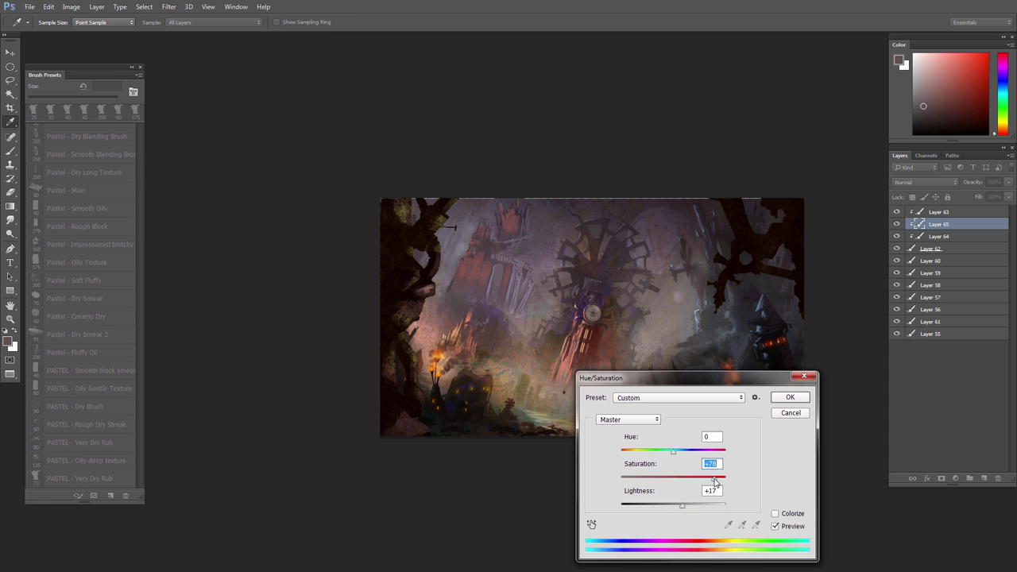
mouse_move(674, 454)
mouse_down()
mouse_move(656, 453)
mouse_move(690, 453)
mouse_up()
key(Return)
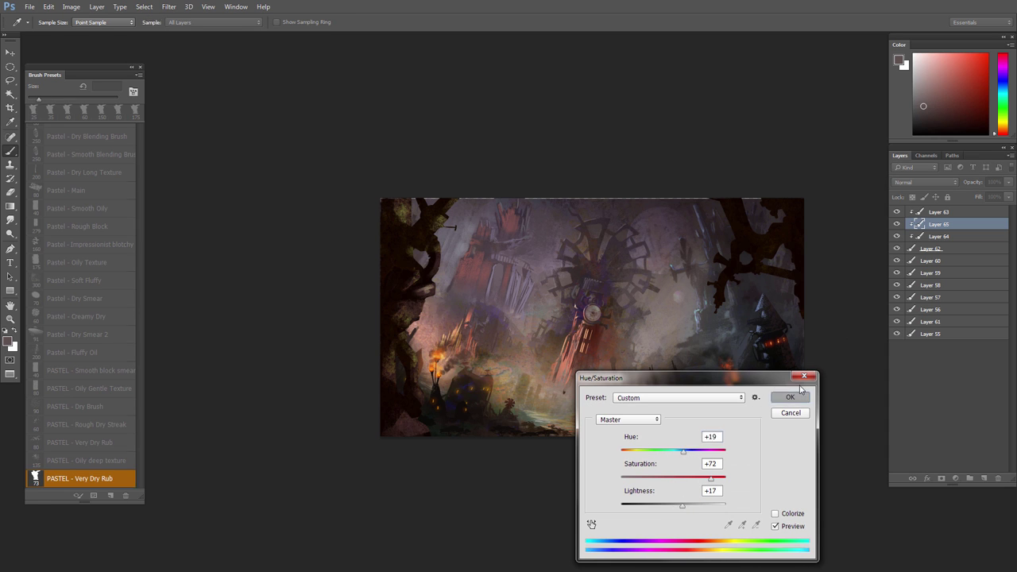
Step: Sample the warm brown edge color and paint 25 px rim highlights along the left trunk, trimming them with the Eraser
alt+click(899, 224)
alt+click(429, 290)
alt+click(897, 226)
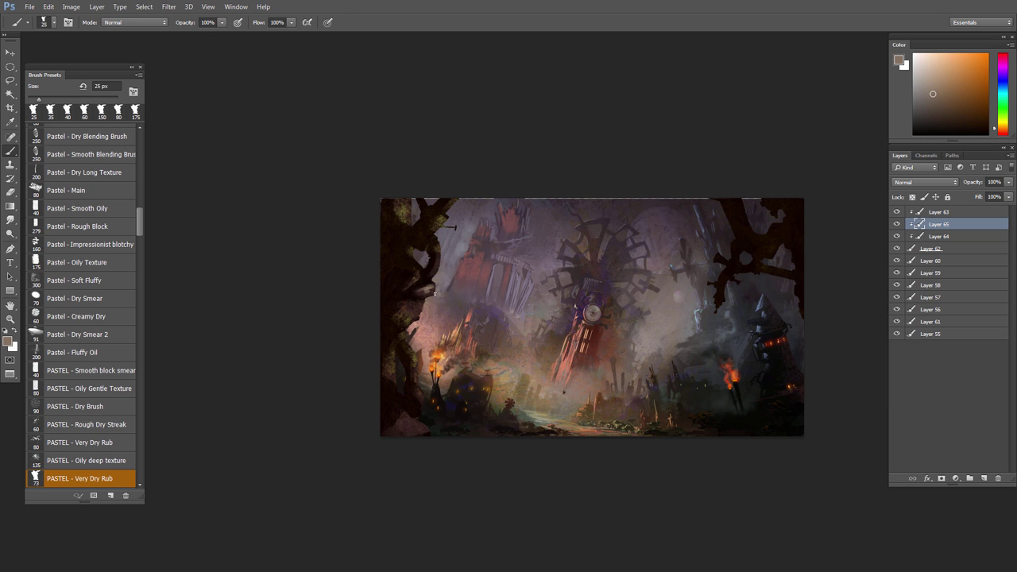
key(e)
key(b)
key(e)
scroll(418, 299, up, 2)
key(b)
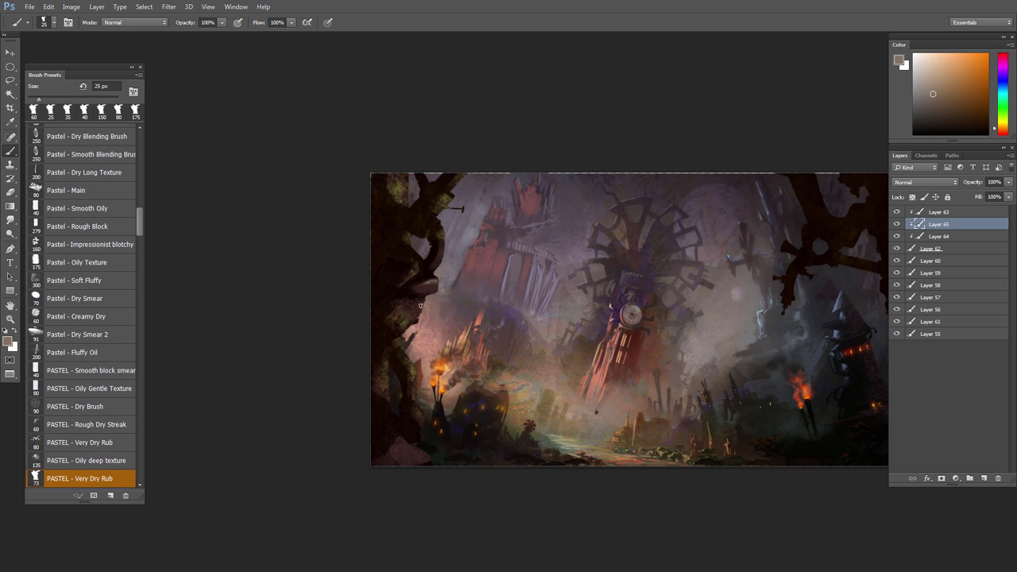
Step: Refine the left tree's rim highlights with the Eraser and a 10 px Very Dry Rub brush
key(e)
scroll(401, 342, down, 3)
scroll(404, 342, up, 2)
key(b)
key(bracketleft)
key(bracketleft)
key(bracketleft)
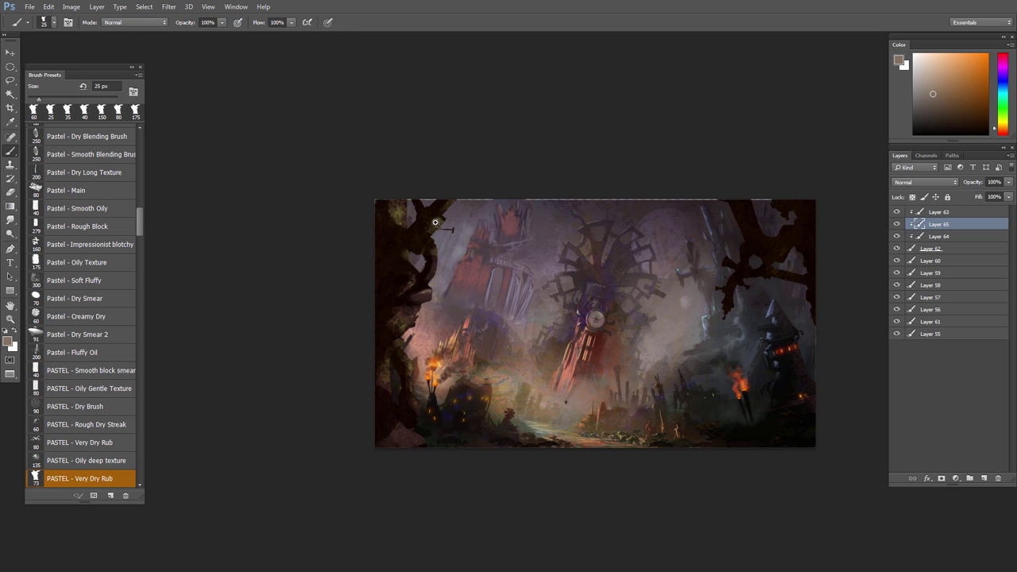
scroll(434, 224, up, 2)
Step: Change the rust texture layer, Layer 63, to Soft Light blending at 55% opacity
click(923, 237)
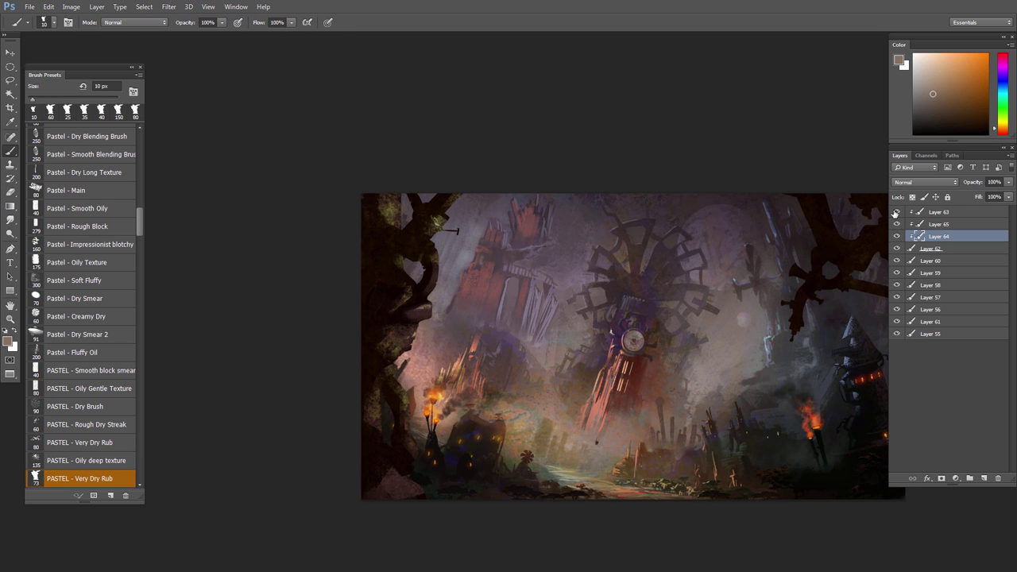
click(921, 212)
click(929, 185)
click(925, 182)
click(921, 181)
click(920, 181)
scroll(921, 181, down, 10)
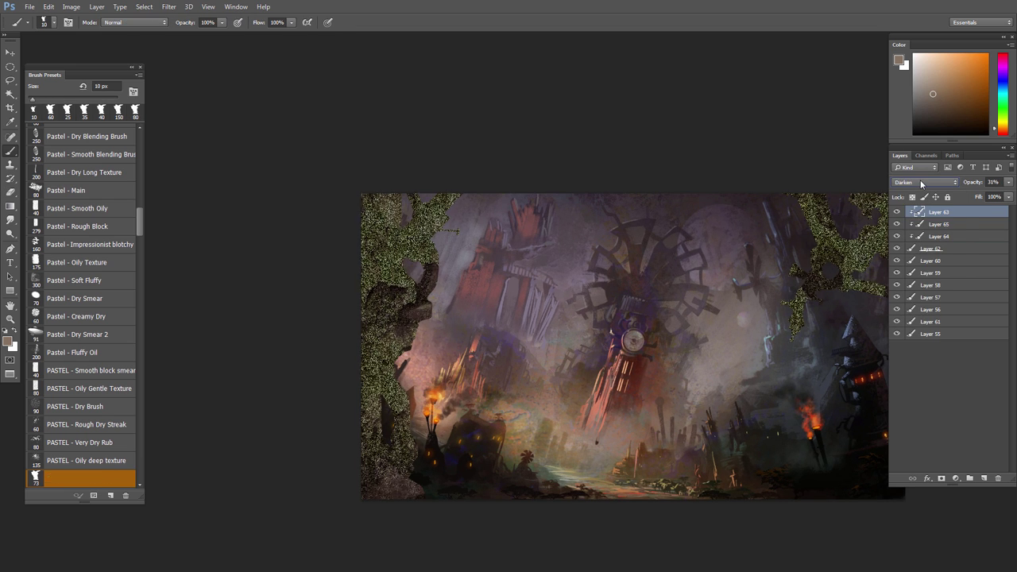
scroll(921, 182, down, 3)
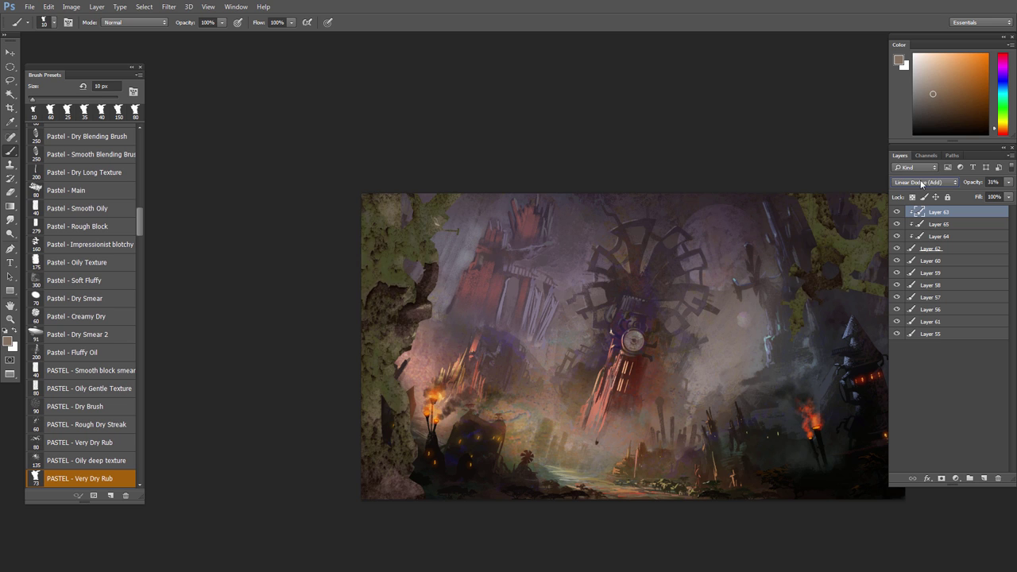
scroll(920, 183, down, 1)
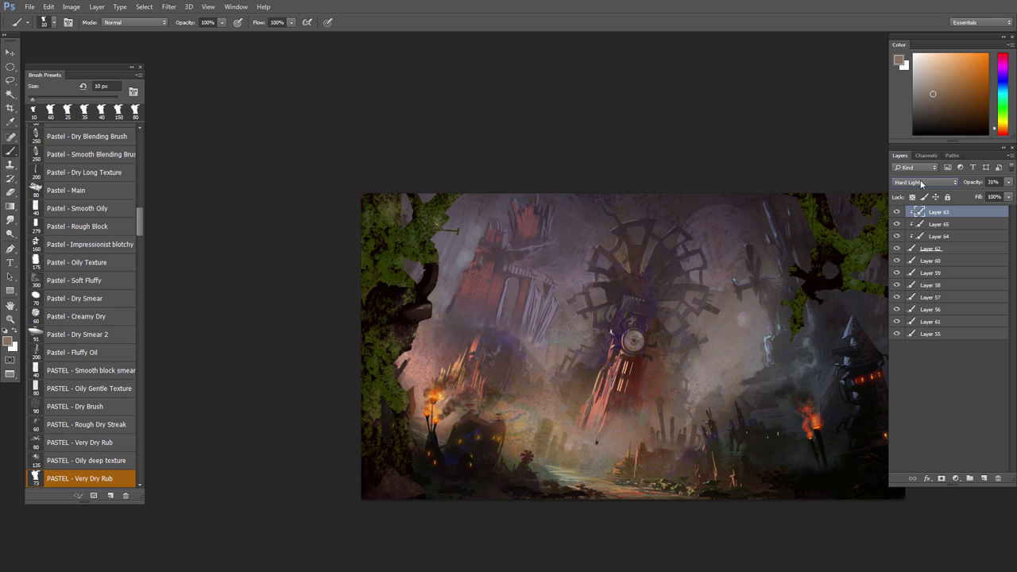
scroll(920, 182, up, 1)
click(1008, 182)
drag(975, 196, 988, 198)
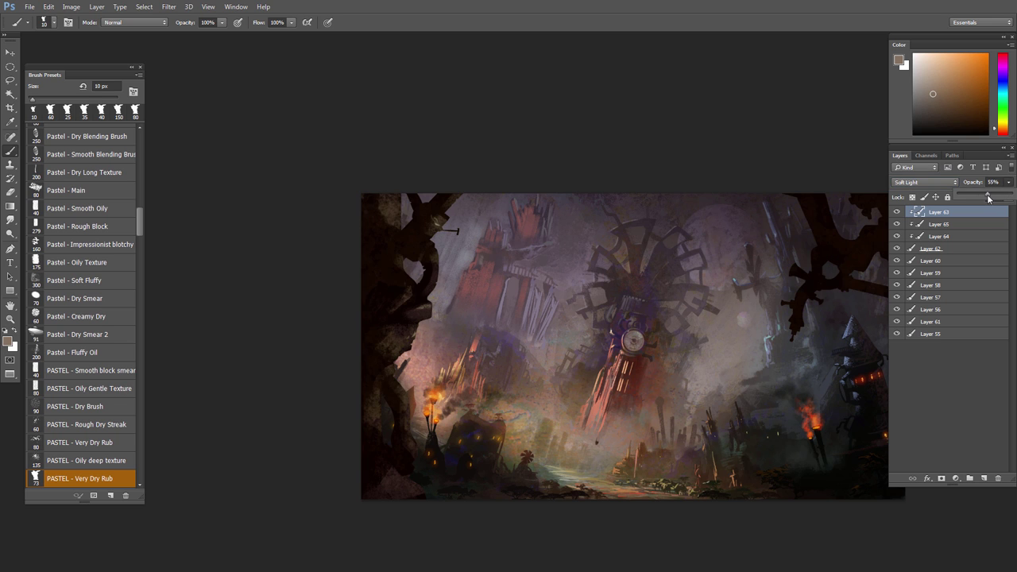
Step: Compare the rim highlight layer on and off, and move Layer 65 above Layer 63
click(926, 228)
scroll(505, 278, up, 1)
click(897, 225)
click(897, 224)
drag(919, 223, 919, 212)
Step: Paint 10 px Very Dry Rub highlights on the left tree's upper trunk on Layer 65, trimming them with a 30 px Eraser
scroll(438, 217, up, 2)
key(e)
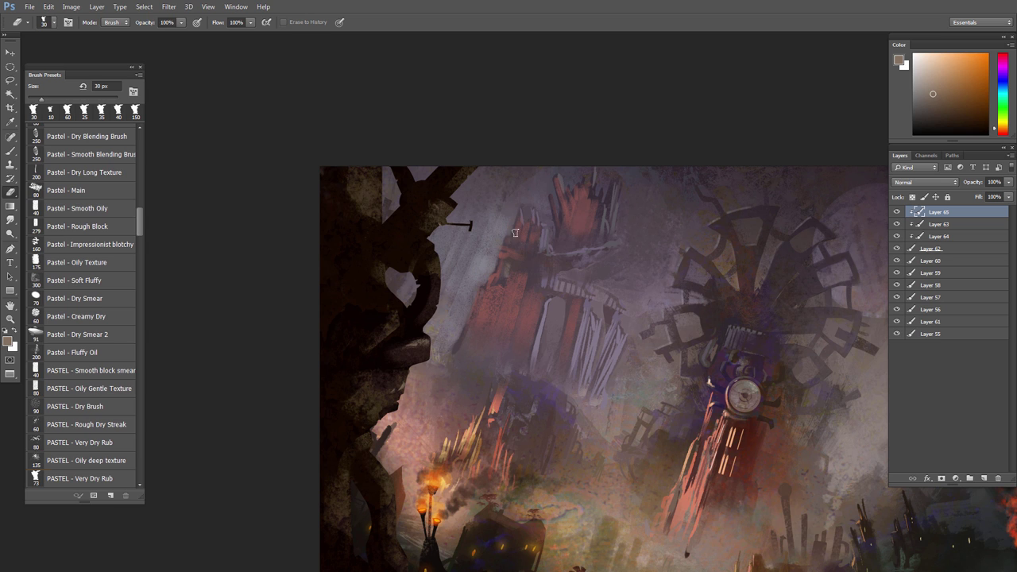
key(b)
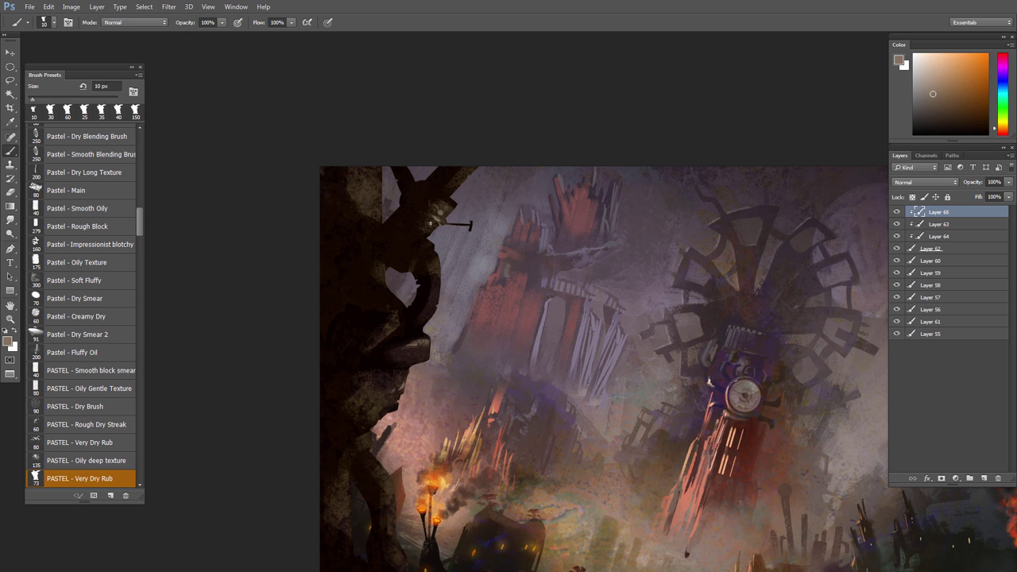
key(e)
key(b)
key(e)
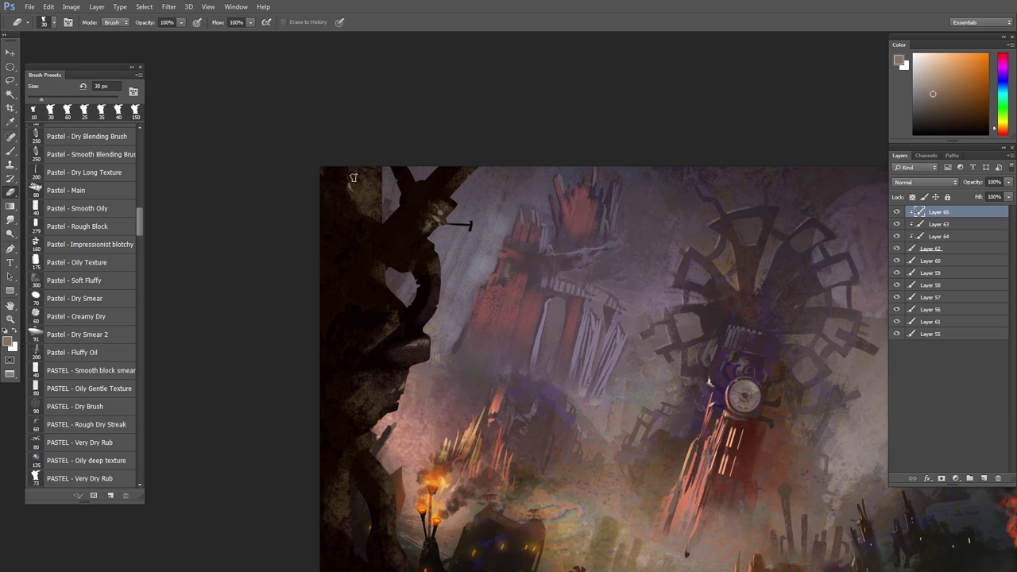
mouse_move(387, 242)
mouse_down()
mouse_move(352, 209)
mouse_move(377, 226)
mouse_up()
key(b)
key(e)
key(b)
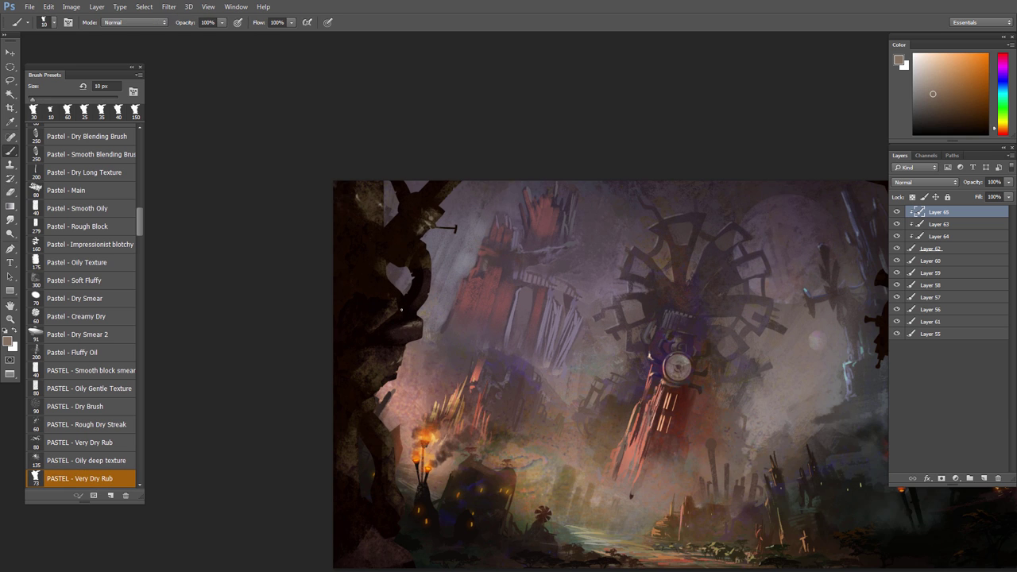
Step: Extend the 10 px rim highlights down the left trunk's curved edge on Layer 65, softening them with the Eraser
key(e)
key(b)
key(e)
key(b)
key(e)
mouse_move(421, 309)
mouse_down()
mouse_move(388, 281)
mouse_move(412, 306)
mouse_up()
key(b)
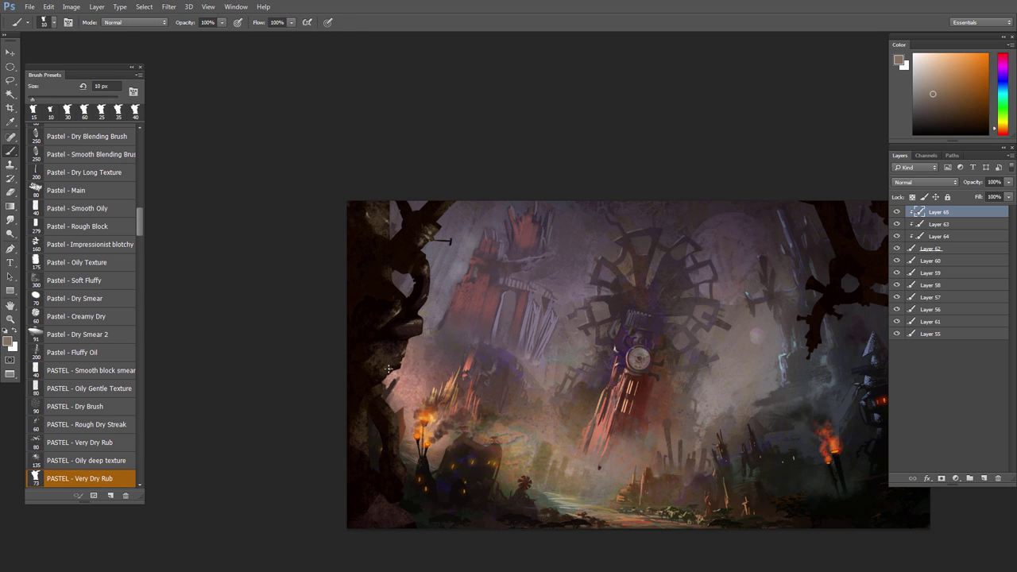
key(e)
key(b)
key(e)
key(b)
key(e)
key(b)
Step: Compare Layer 62 on and off, and add a clipped layer directly above it in Multiply blending mode
key(ctrl+minus)
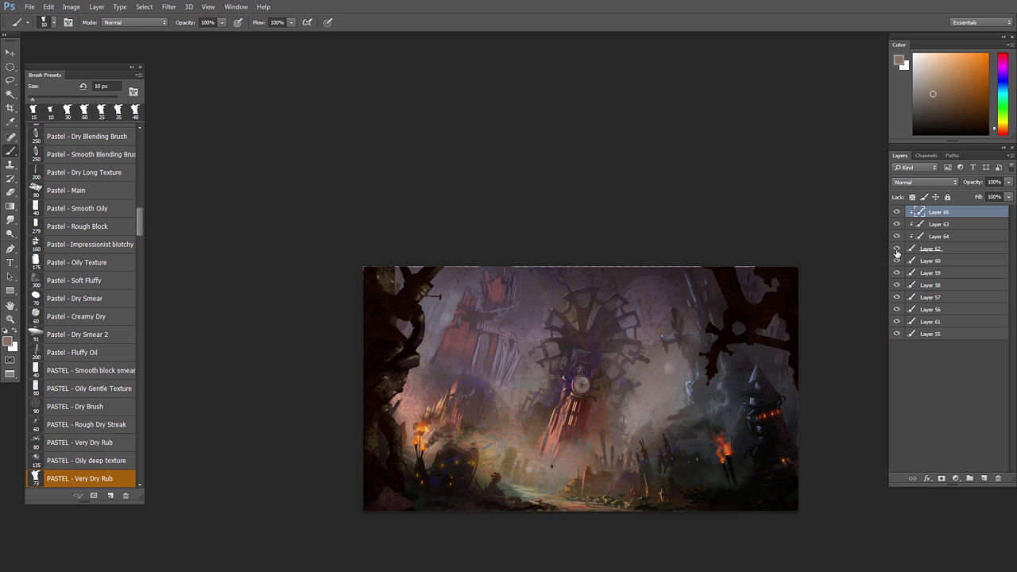
click(896, 249)
click(896, 249)
click(942, 250)
click(984, 478)
click(922, 183)
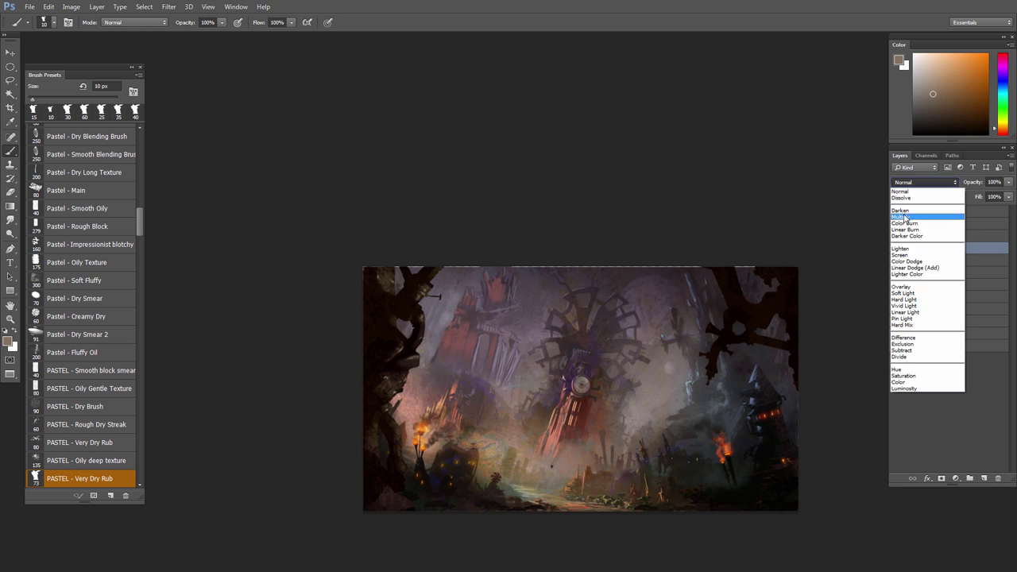
click(906, 219)
Step: Lower the lightness of the new Multiply layer, Layer 66, with Hue/Saturation
key(g)
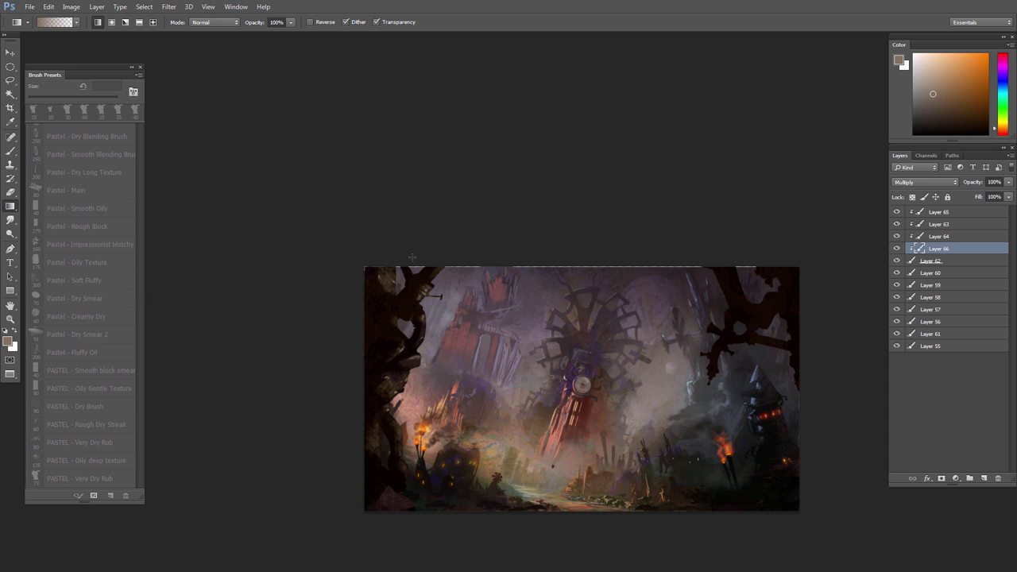
key(ctrl+u)
drag(673, 506, 639, 506)
click(790, 398)
drag(800, 387, 729, 389)
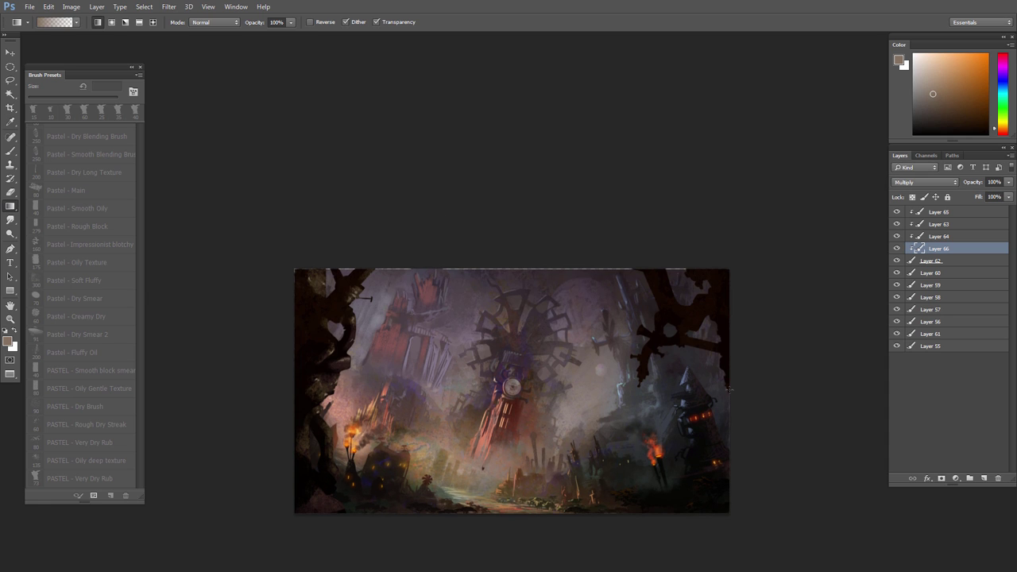
mouse_move(687, 352)
mouse_down()
mouse_move(666, 331)
mouse_move(620, 325)
mouse_up()
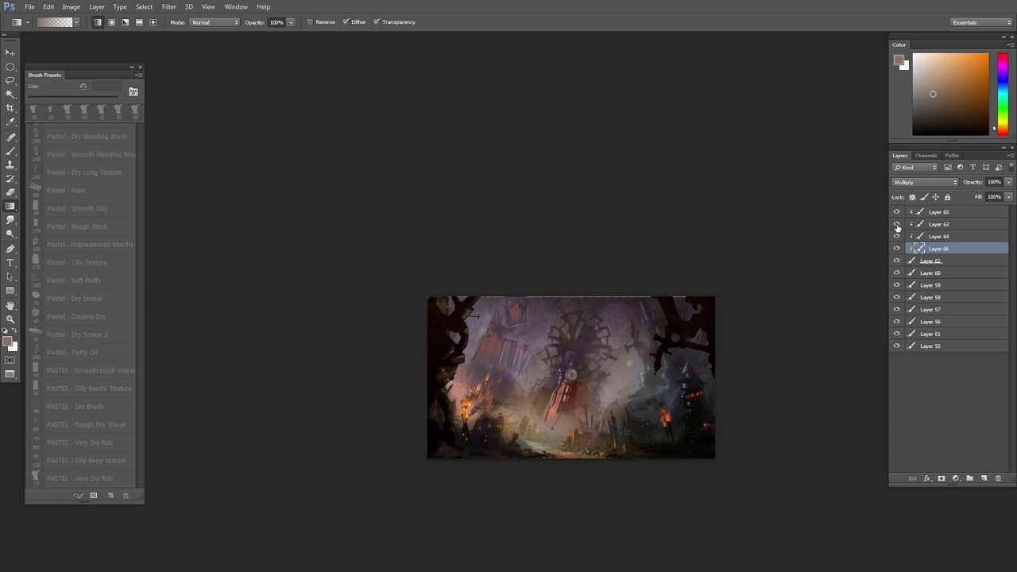
Step: Reduce the opacity of the color variation layer, Layer 64, to 48%
click(939, 236)
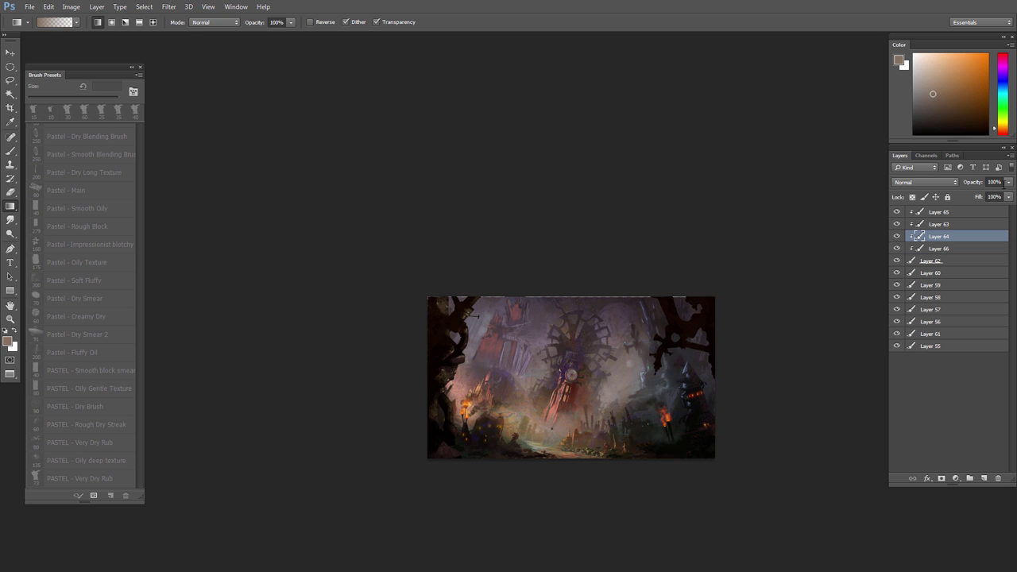
drag(1009, 181, 986, 197)
scroll(731, 408, up, 2)
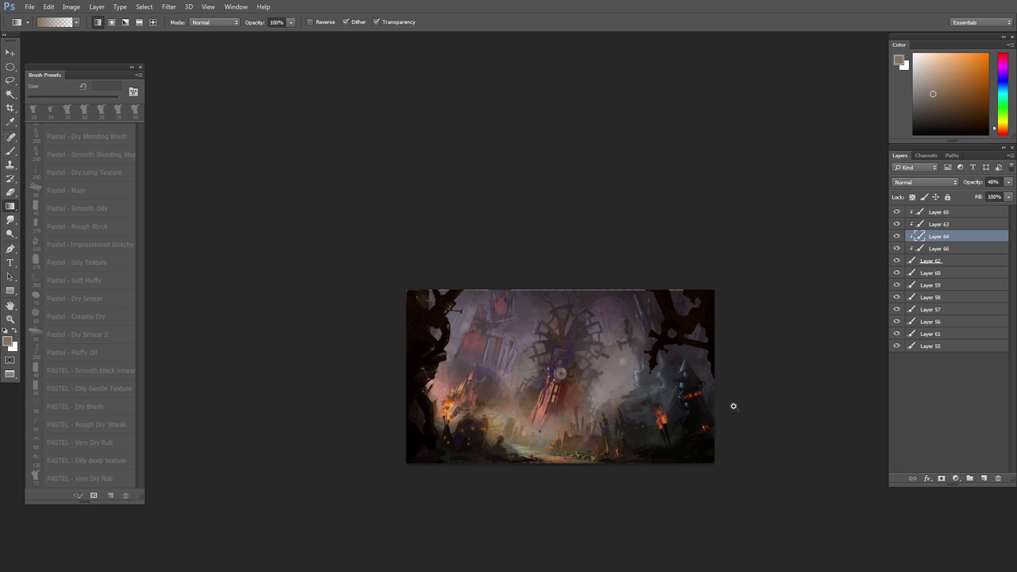
Step: Darken the foreground tree silhouettes on Layer 62 with Hue/Saturation, lowering the lightness to about -31
click(909, 261)
key(ctrl+u)
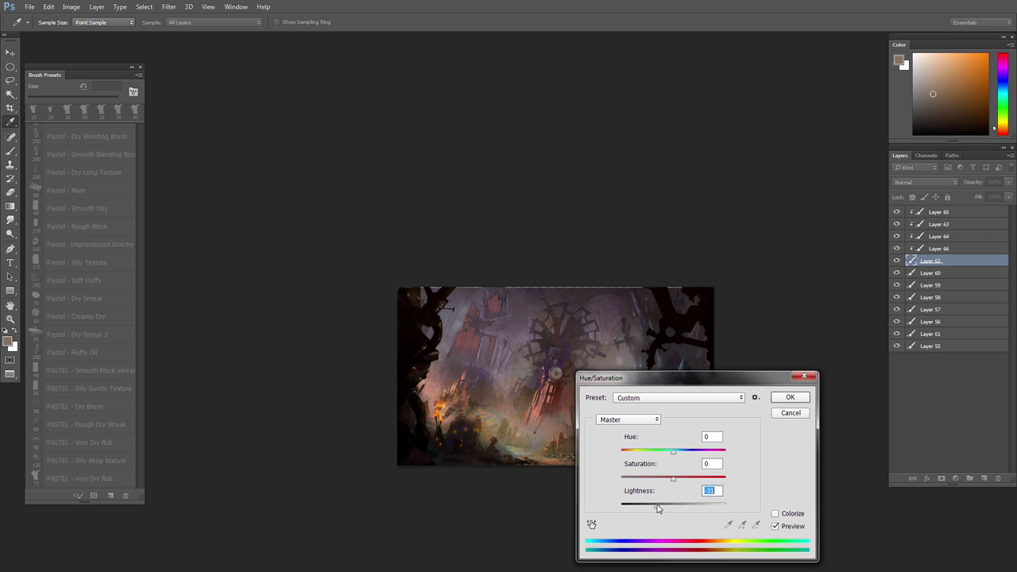
click(782, 393)
drag(797, 334, 914, 248)
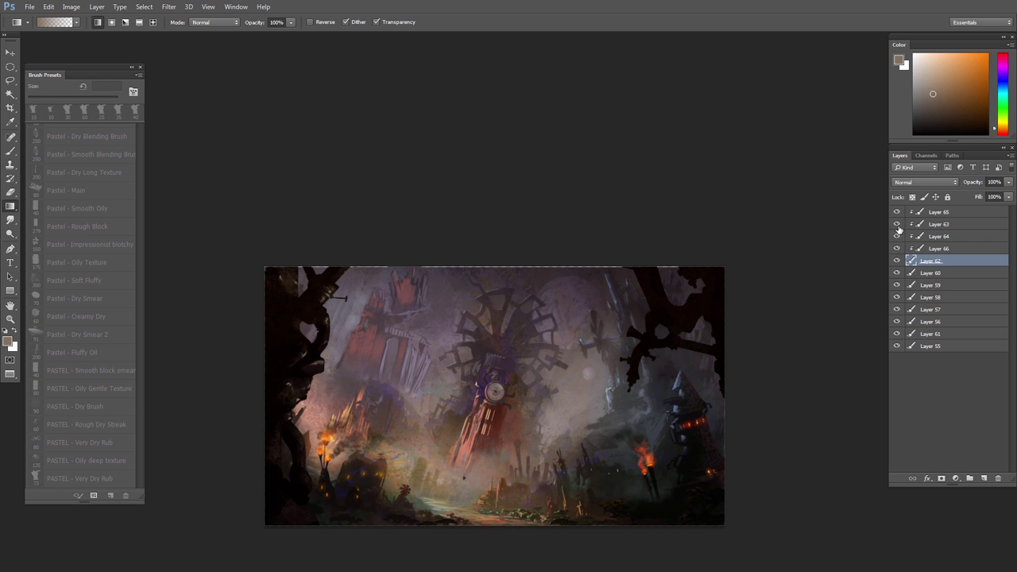
Step: Isolate Layer 64 to sample its dark reddish-brown color, and restore the other layers' visibility and the clipping
click(898, 213)
click(897, 225)
click(897, 236)
click(897, 236)
click(928, 237)
alt+click(916, 241)
alt+click(897, 236)
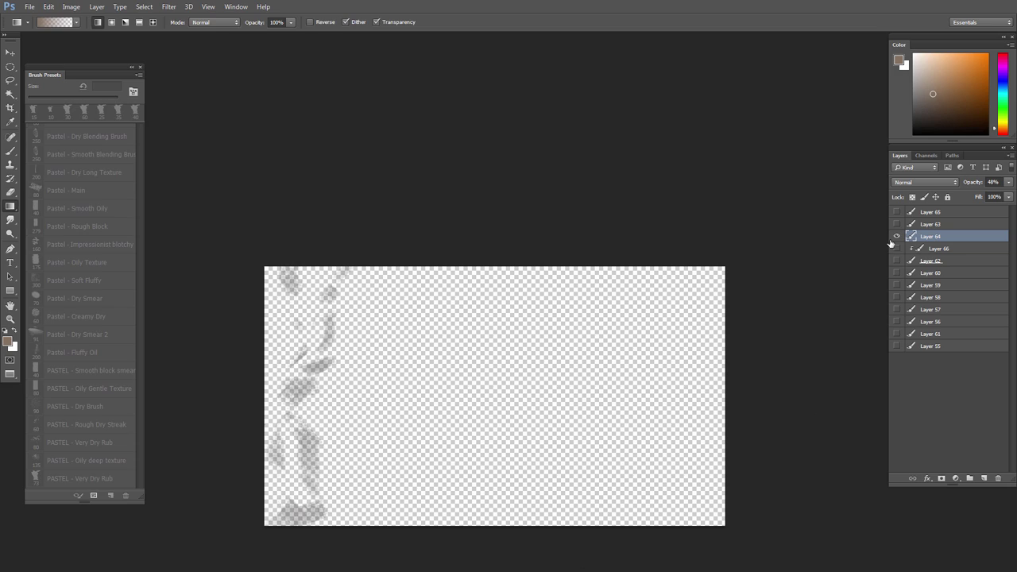
key(b)
alt+click(897, 237)
alt+click(917, 242)
Step: Paint dark reddish-brown variation on the right tree's upper trunk with a 70 px Very Dry Rub brush, trimming with the Eraser
scroll(663, 323, up, 1)
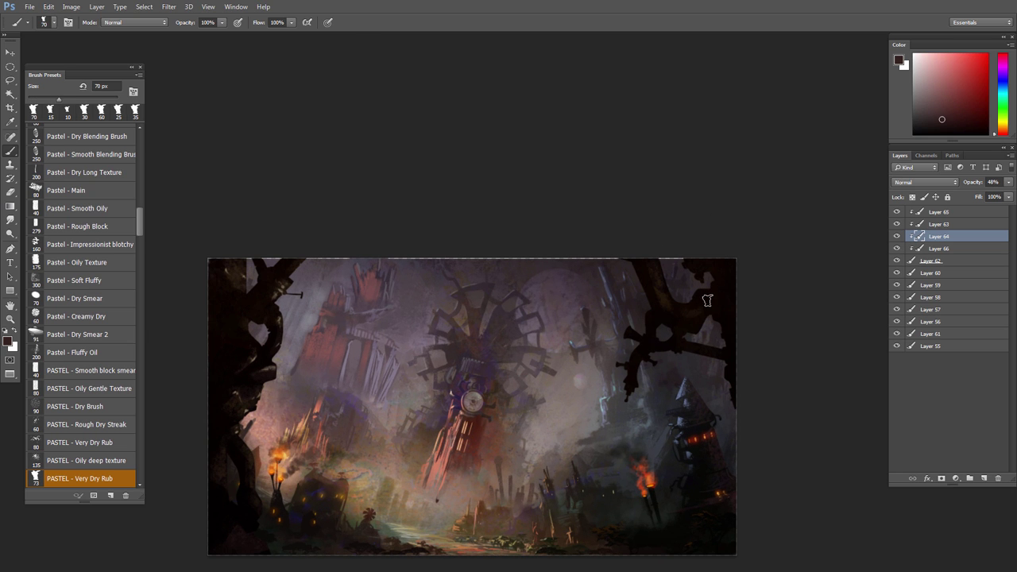
key(e)
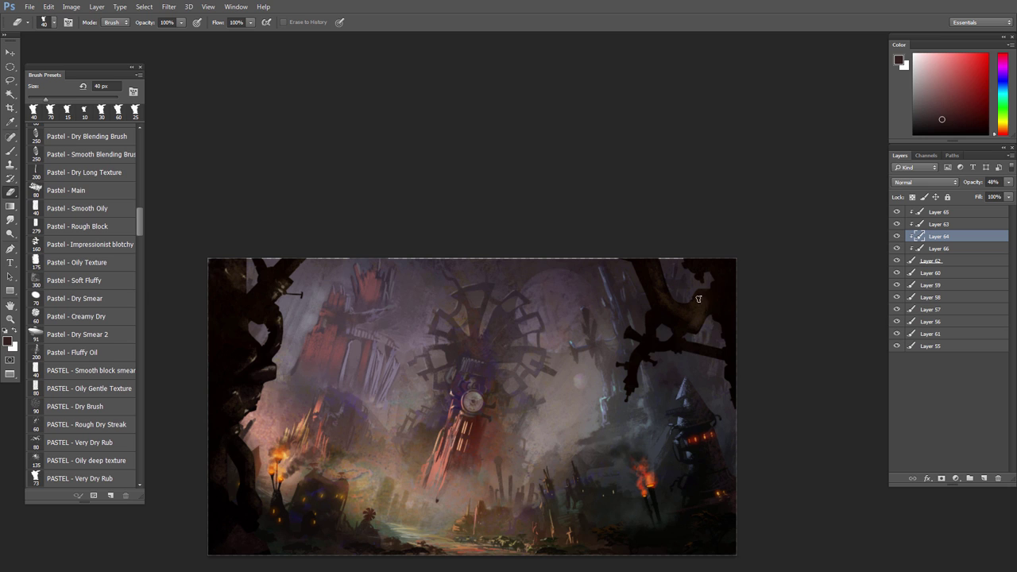
key(b)
key(e)
key(b)
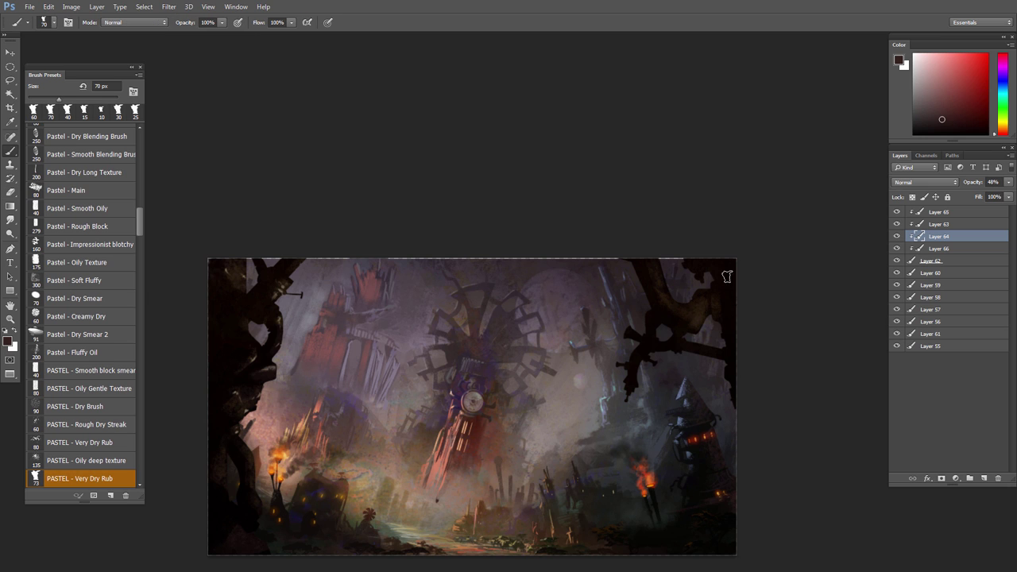
key(e)
key(b)
key([)
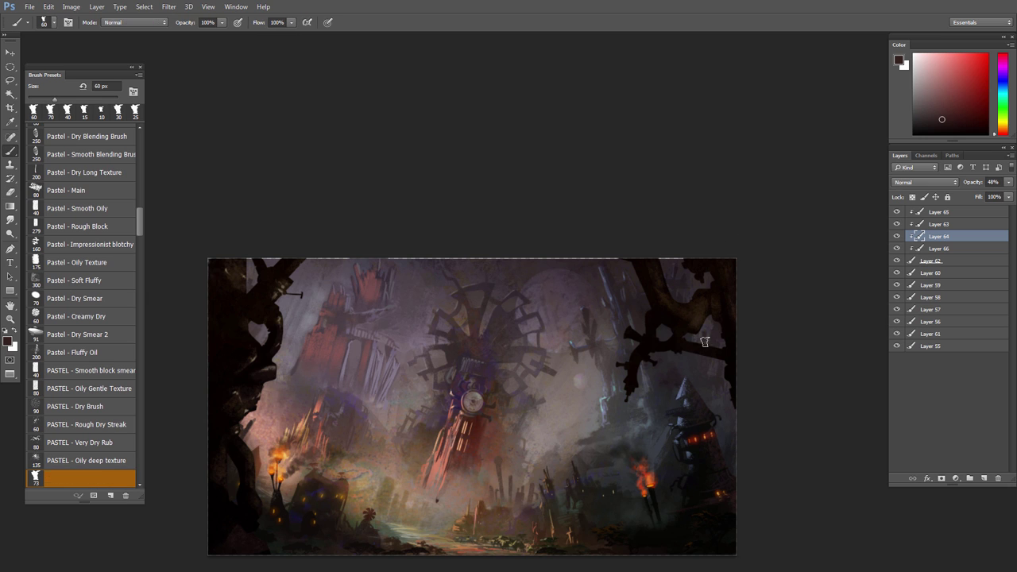
Step: Continue the reddish-brown variation onto the right tree's lower branches with 60 px and smaller brushes, cleaning up with the Eraser
key(e)
key(b)
key(e)
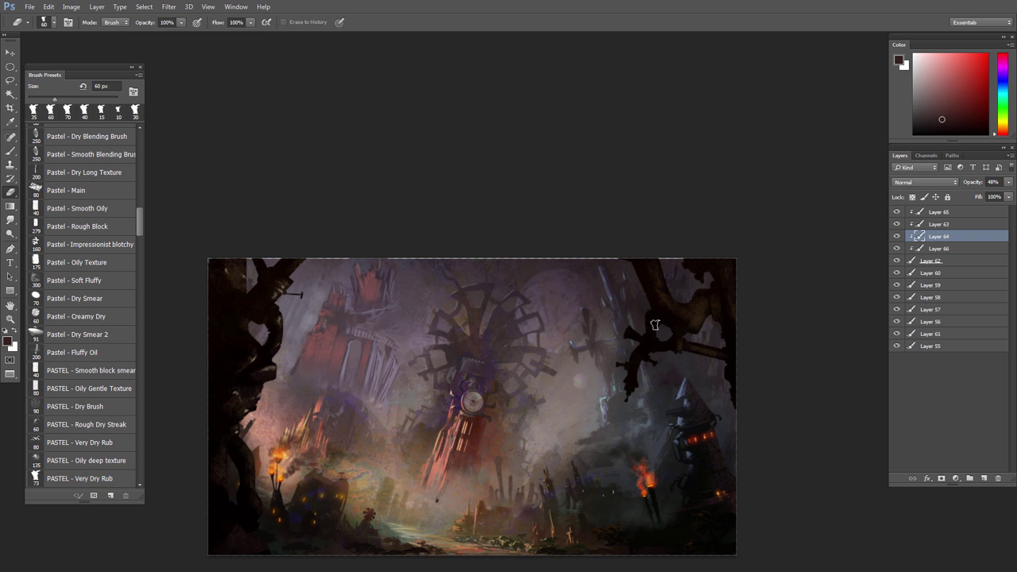
key(b)
key(e)
key(b)
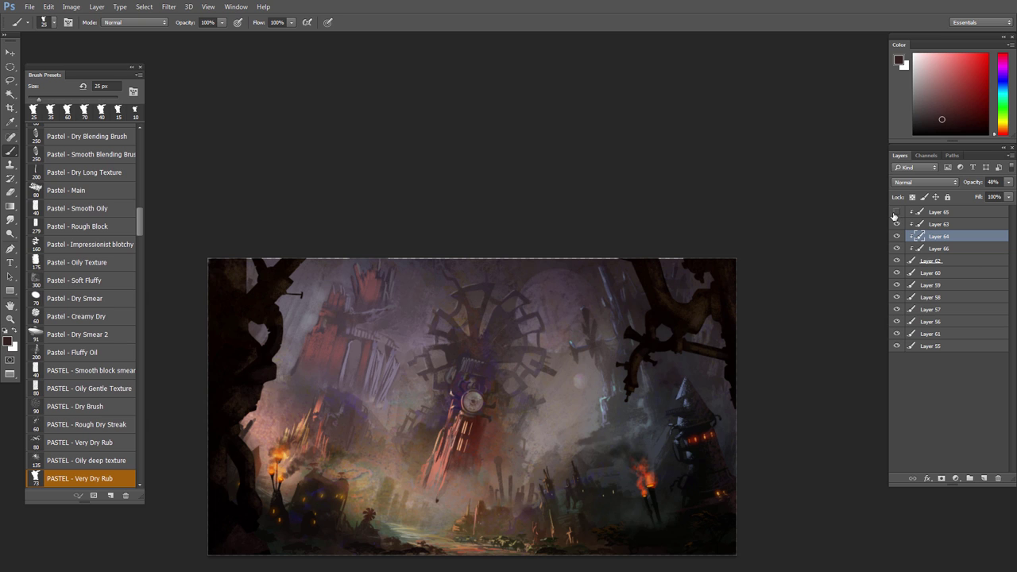
Step: Delete the rim highlight layer, Layer 65, and inspect the rust texture layer, Layer 63, in isolation
click(934, 212)
key(Delete)
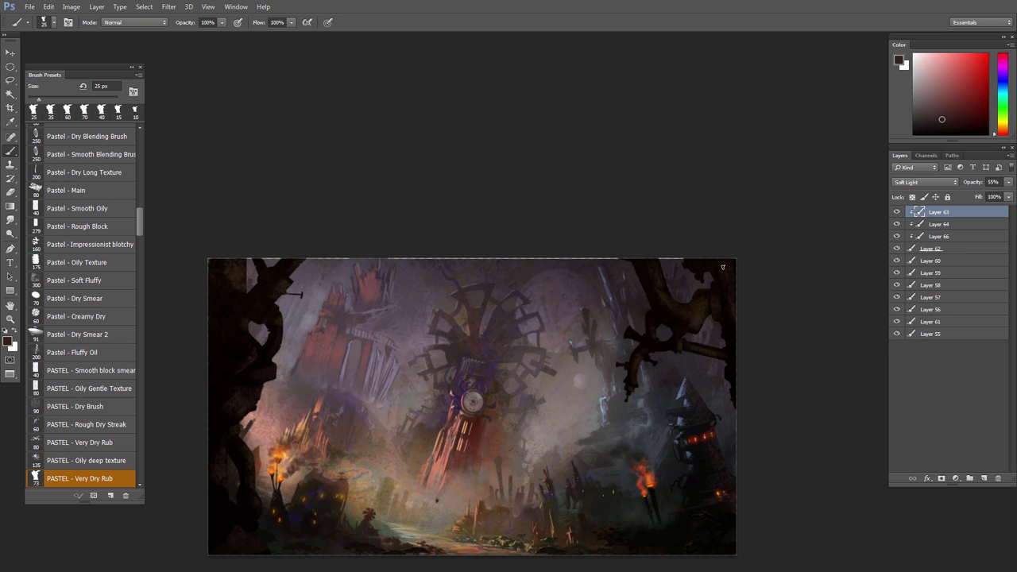
alt+click(897, 212)
alt+click(897, 212)
Step: Inspect Layer 64 alone and refine its color variation on the right tree, alternating the Very Dry Rub brush and 60 px Eraser
click(930, 225)
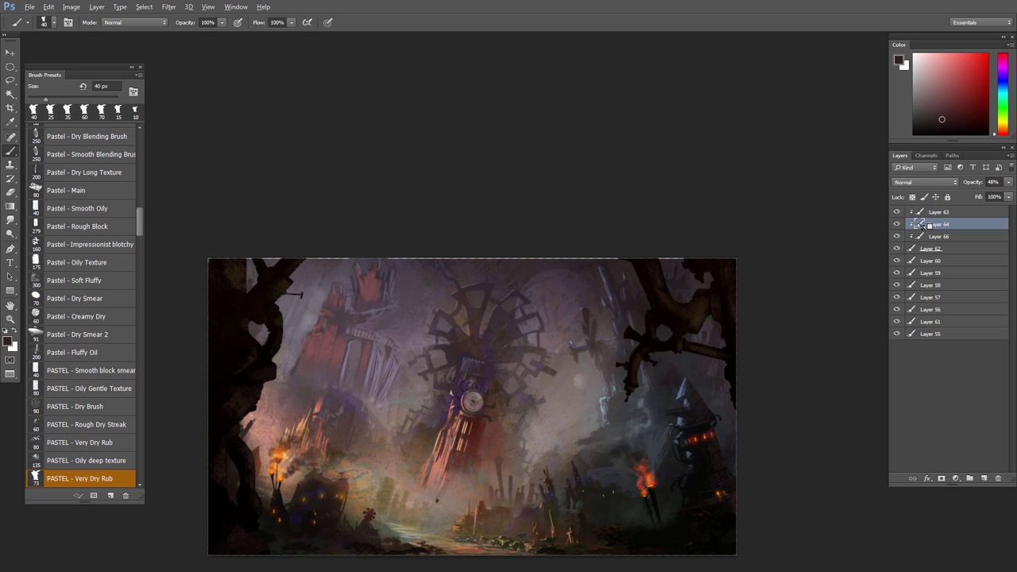
alt+click(897, 225)
alt+click(897, 225)
key(e)
key(b)
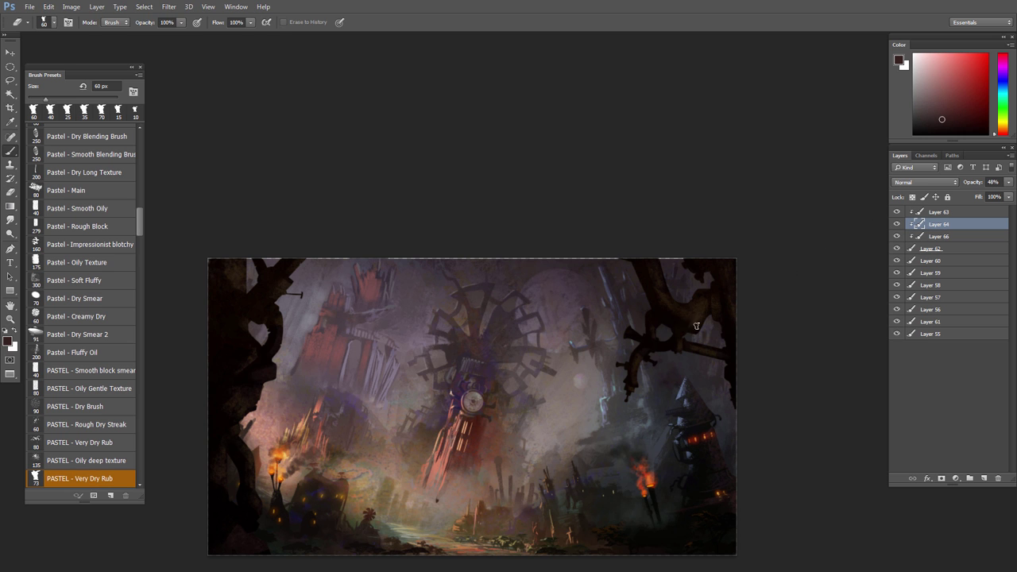
key(e)
key(b)
key(e)
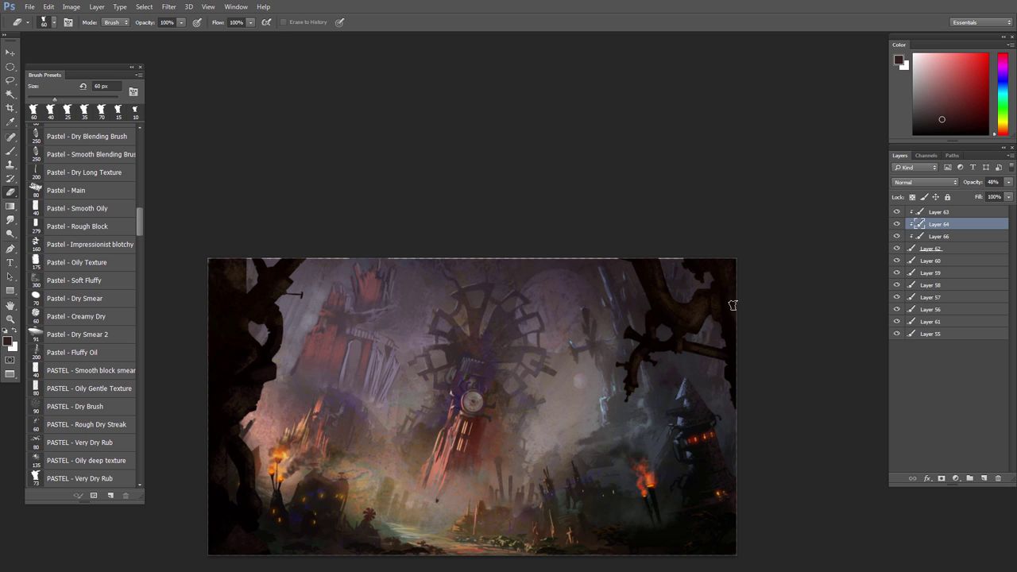
key(b)
key(e)
key(b)
alt+scroll(727, 366, down, 1)
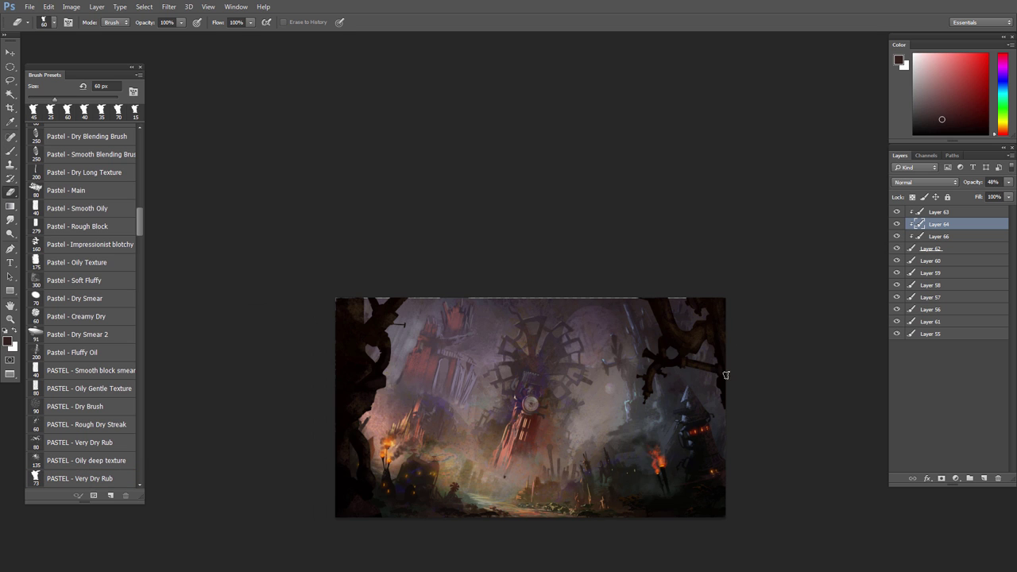
Step: Shift the hue of Layer 64 toward the negative side and lower its lightness with Hue/Saturation
alt+scroll(727, 373, down, 1)
key(ctrl+u)
drag(713, 379, 500, 121)
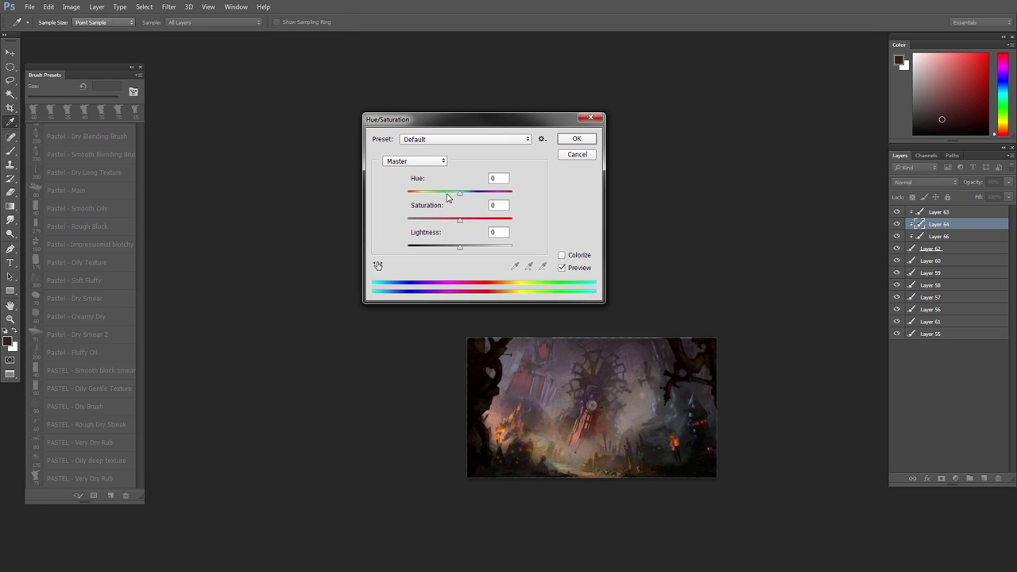
mouse_move(447, 194)
mouse_down()
mouse_move(429, 195)
mouse_move(440, 195)
mouse_up()
drag(459, 247, 446, 249)
click(577, 139)
Step: Flip the canvas horizontally to check the composition in mirror view
alt+scroll(599, 413, up, 7)
drag(647, 423, 594, 398)
key(ctrl+alt+f)
alt+scroll(602, 357, down, 1)
scroll(594, 398, up, 1)
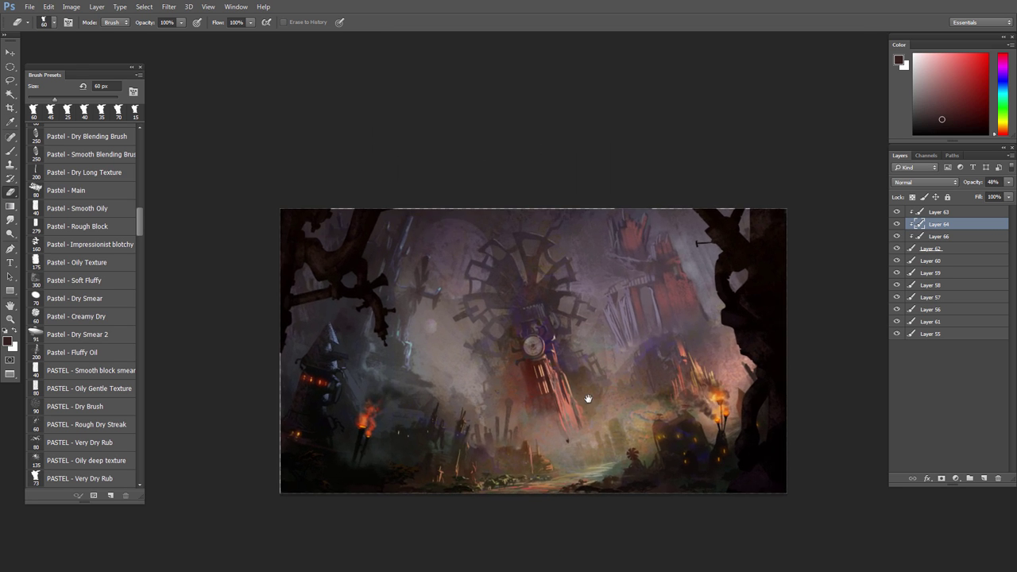